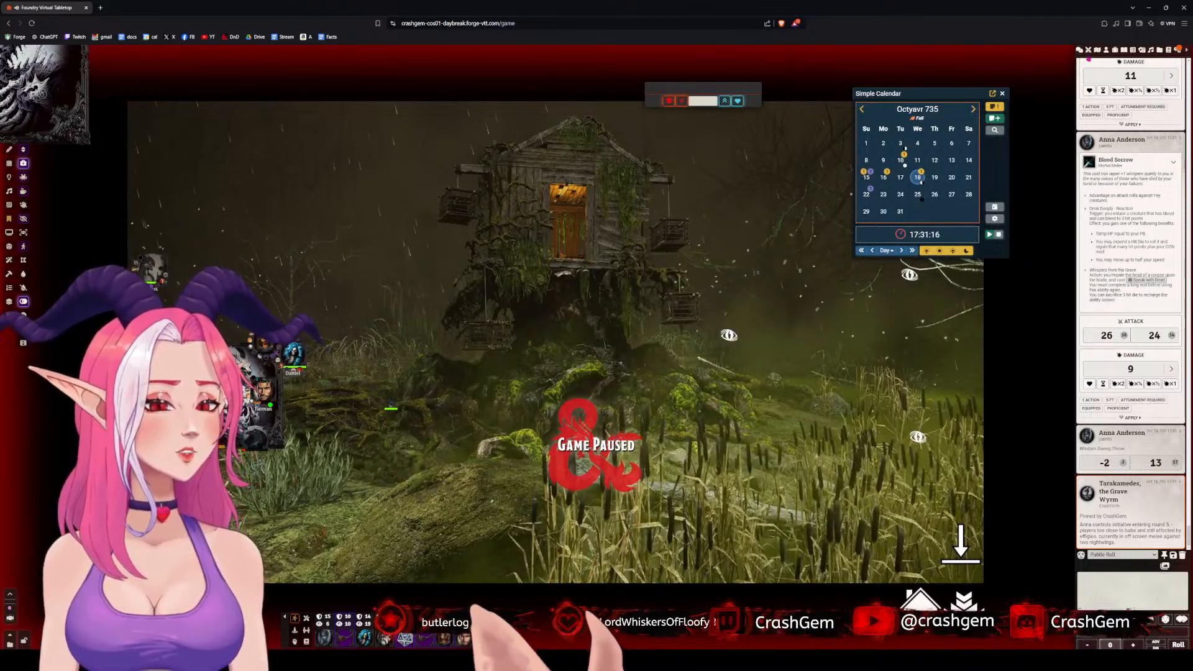
- View the 00 Ground Floor scene in the Castle Ravenloft HM folder of the scene list
left_click(1097, 51)
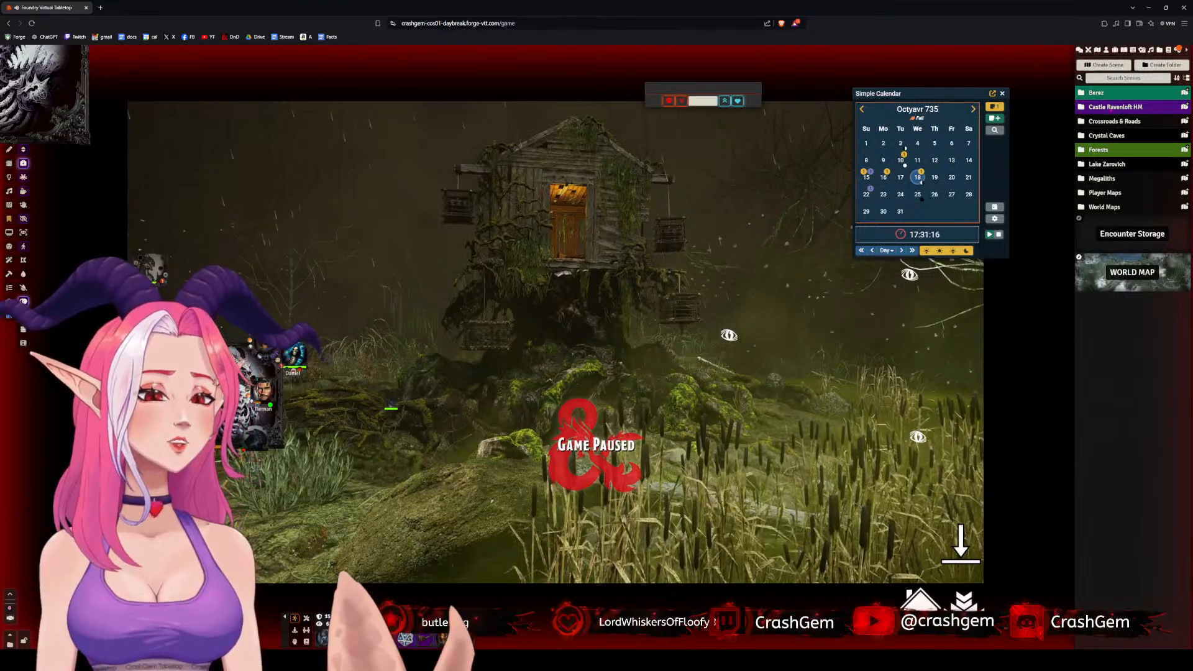
left_click(1115, 107)
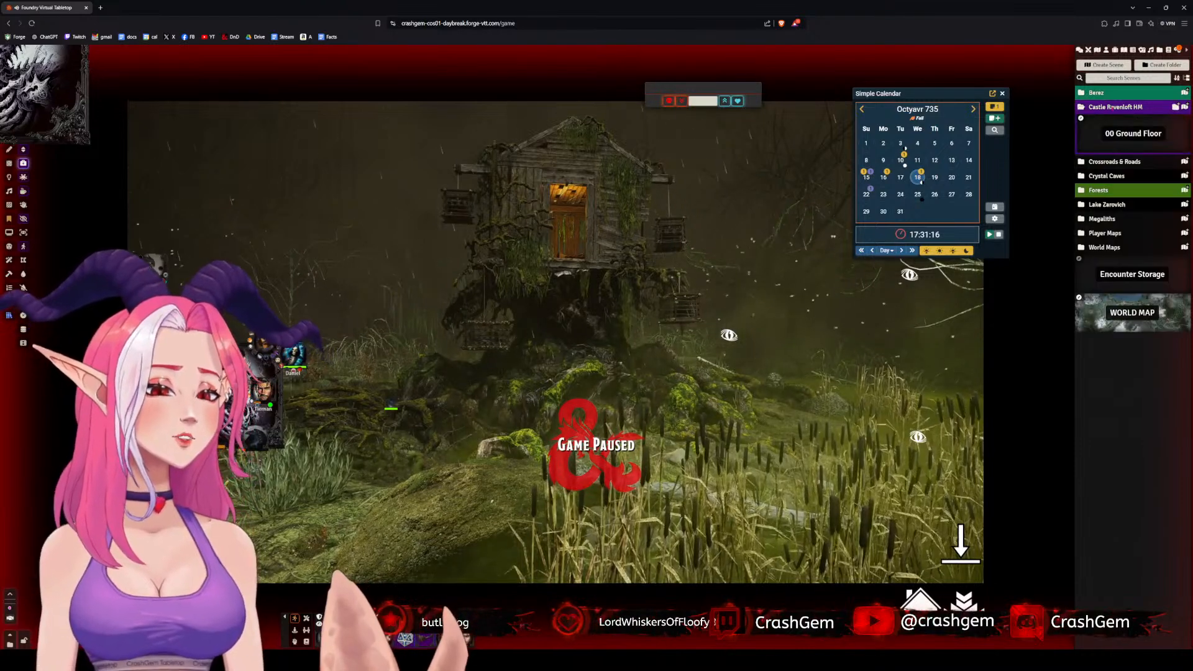
left_click(1134, 139)
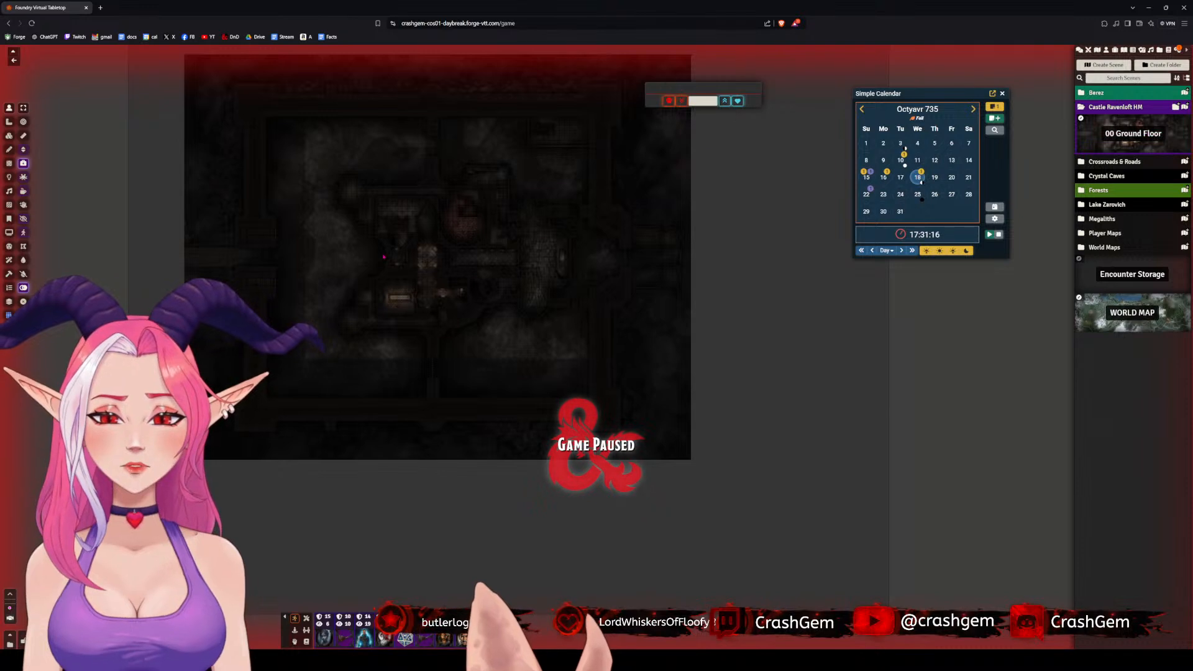
- Check the grid size and scene dimensions in the 00 Ground Floor scene's configuration, leaving it without changes
right_click(1118, 137)
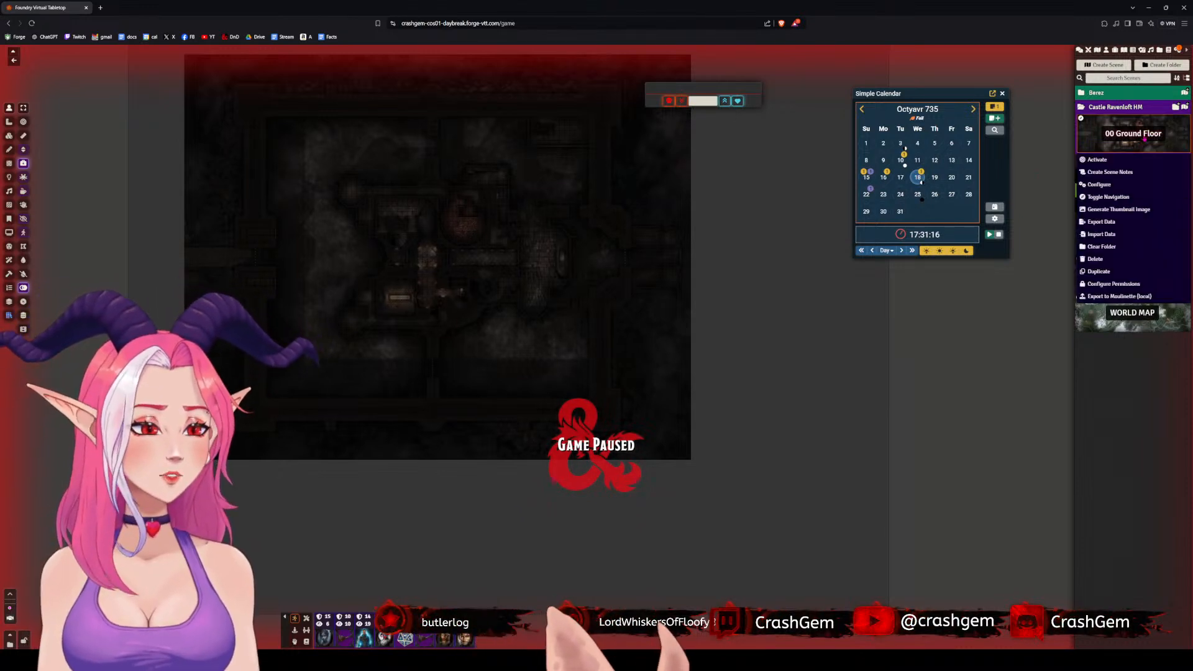
left_click(1098, 190)
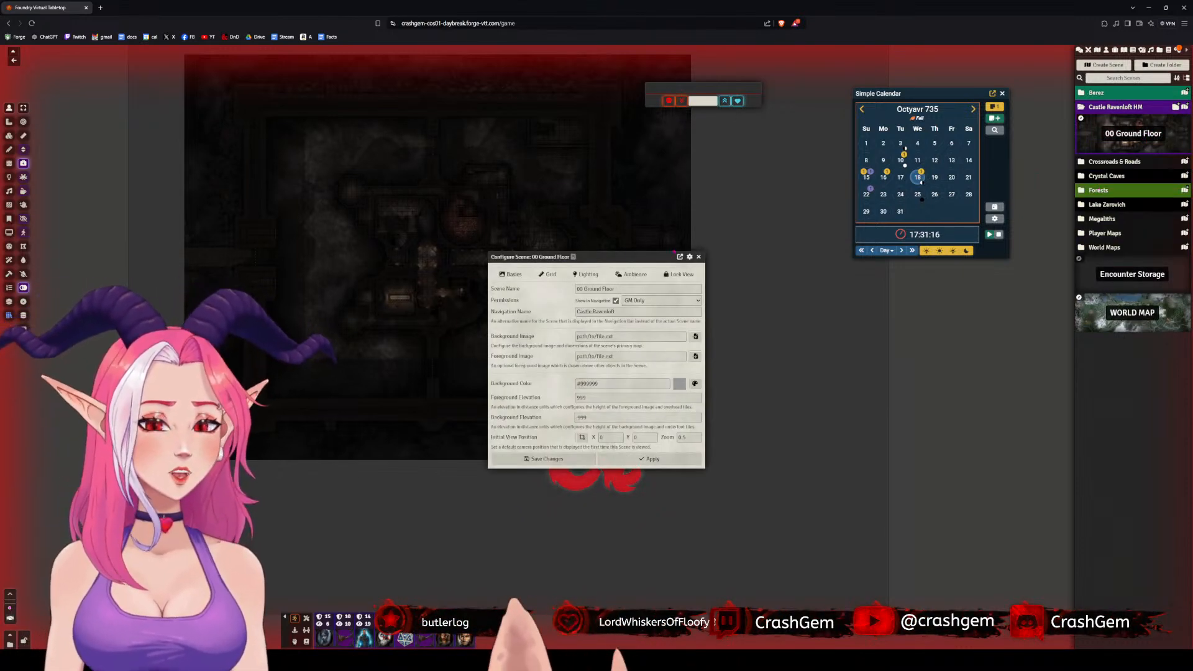
left_click(552, 275)
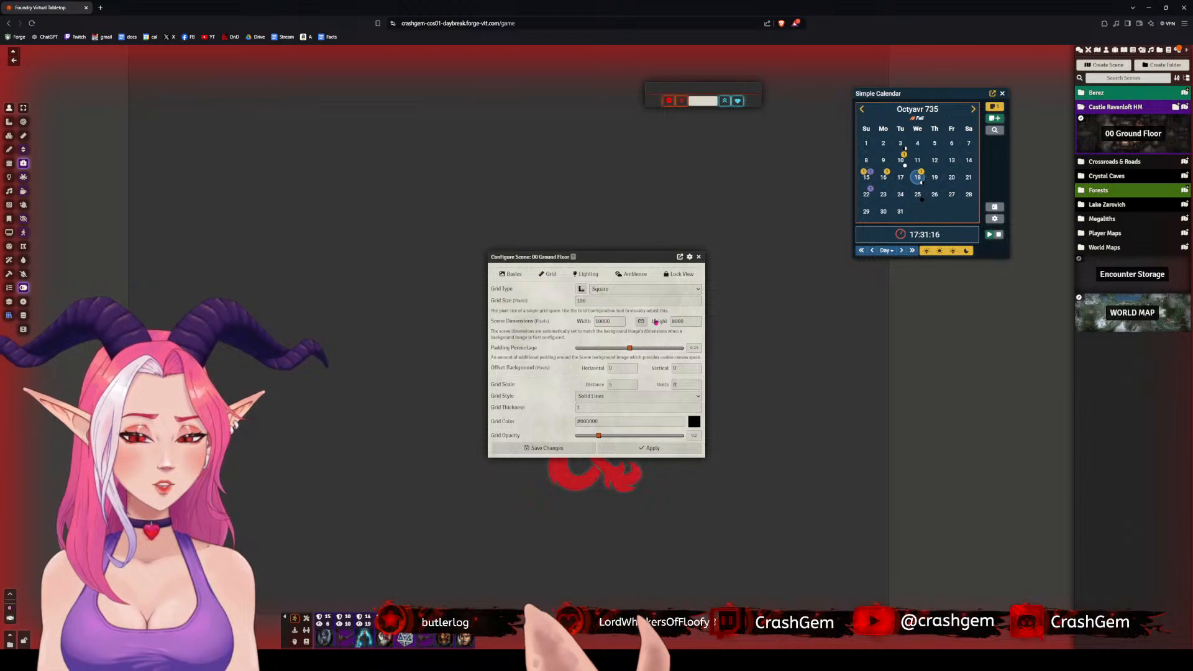
left_click(699, 257)
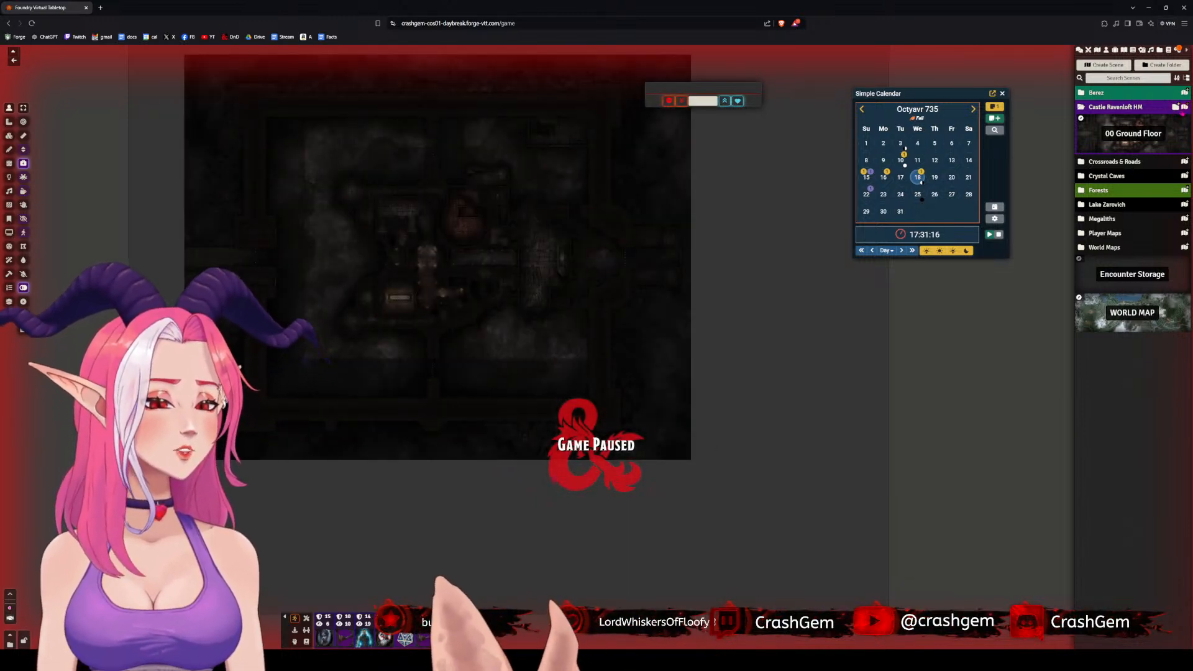
- Create a new scene named "Castle - HM Levels" in the Castle Ravenloft HM folder
left_click(1103, 65)
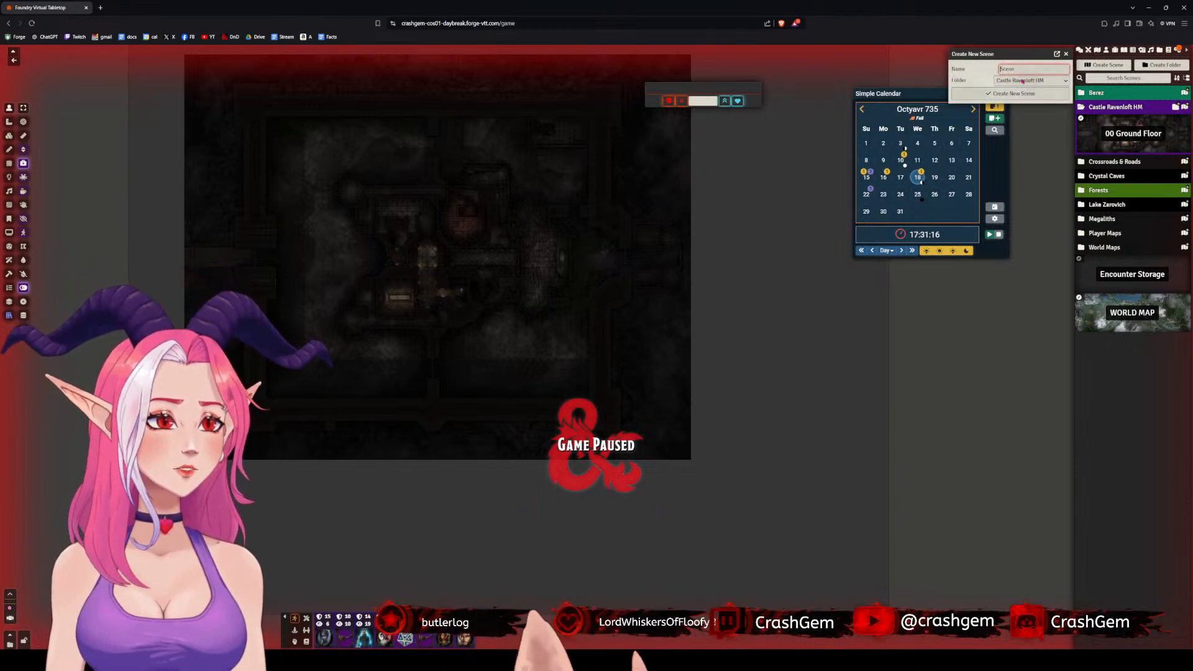
type("Ca")
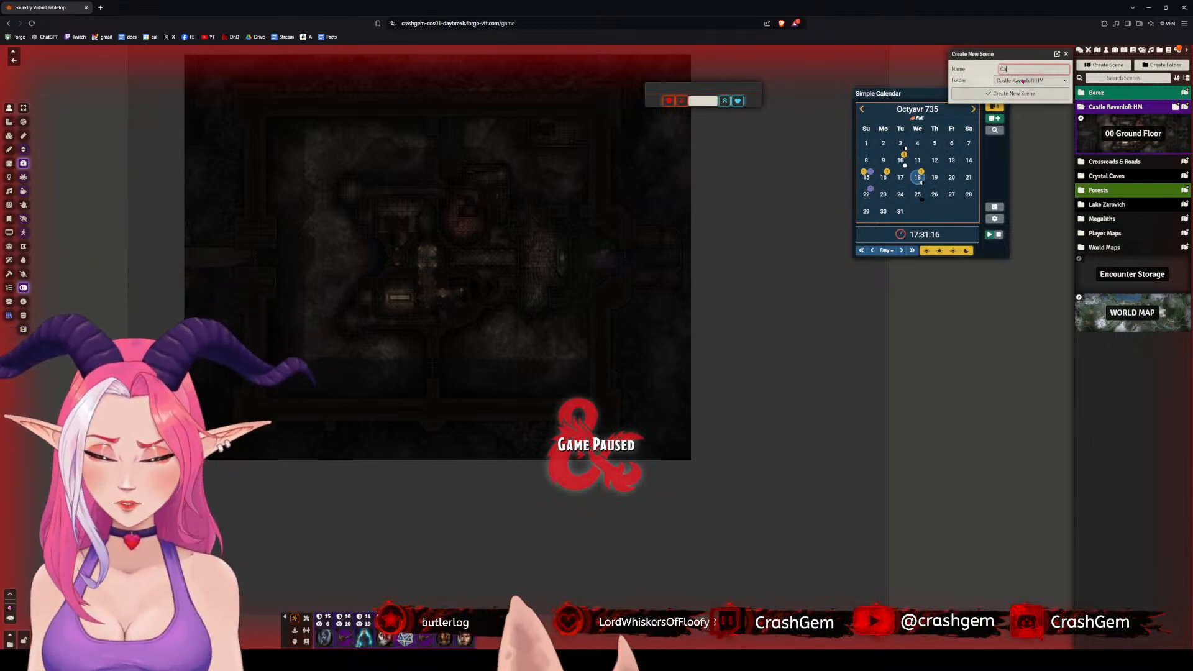
type("stle -")
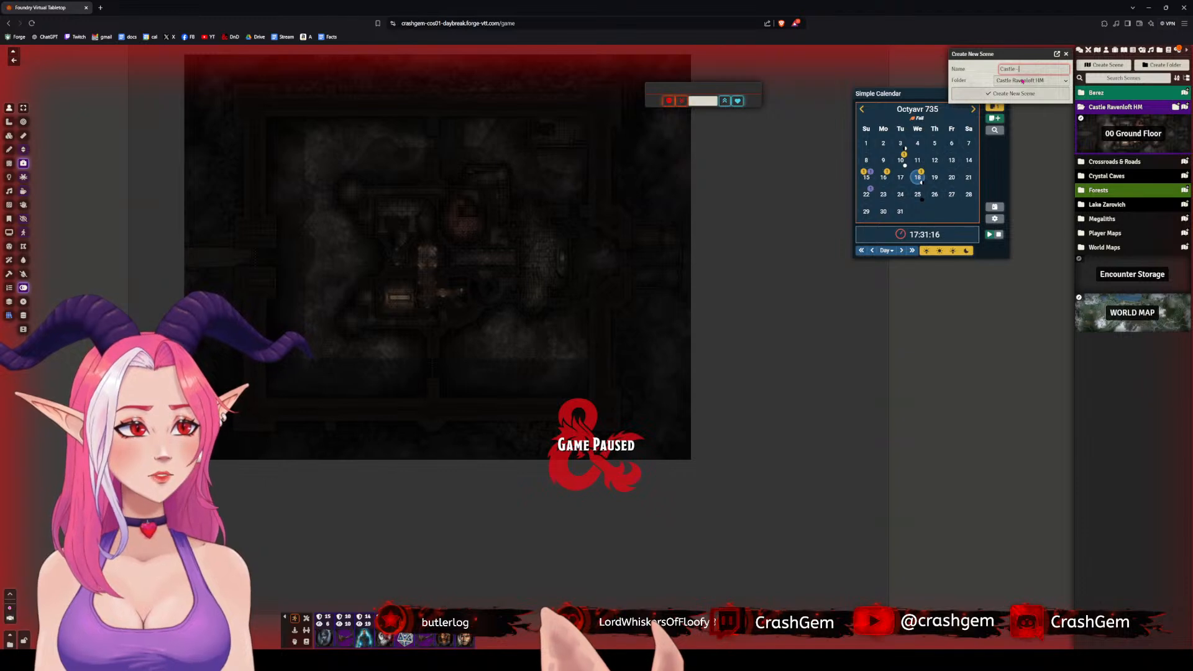
type(" HM")
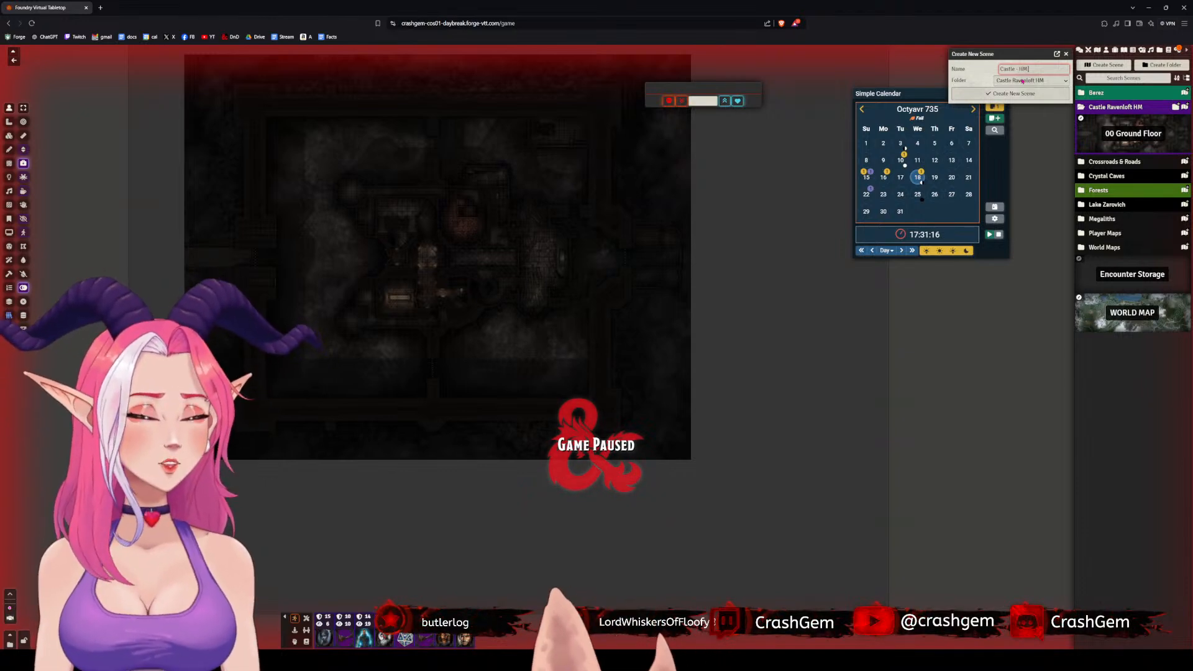
type(" Laye")
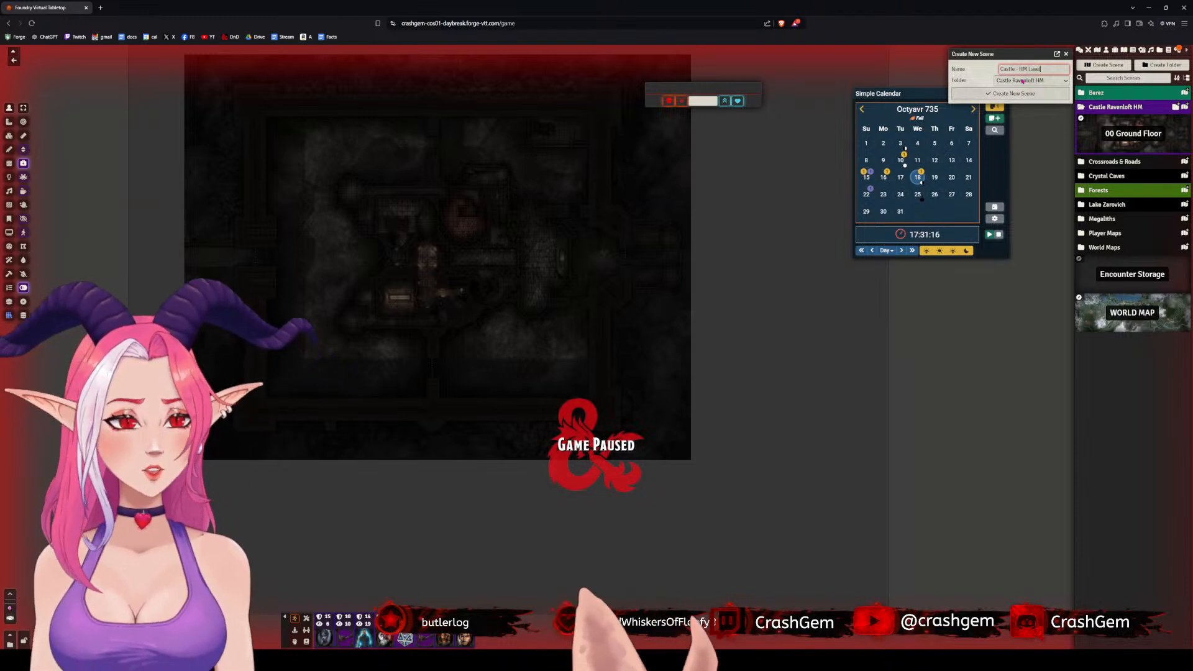
key("BackSpace")
key("BackSpace")
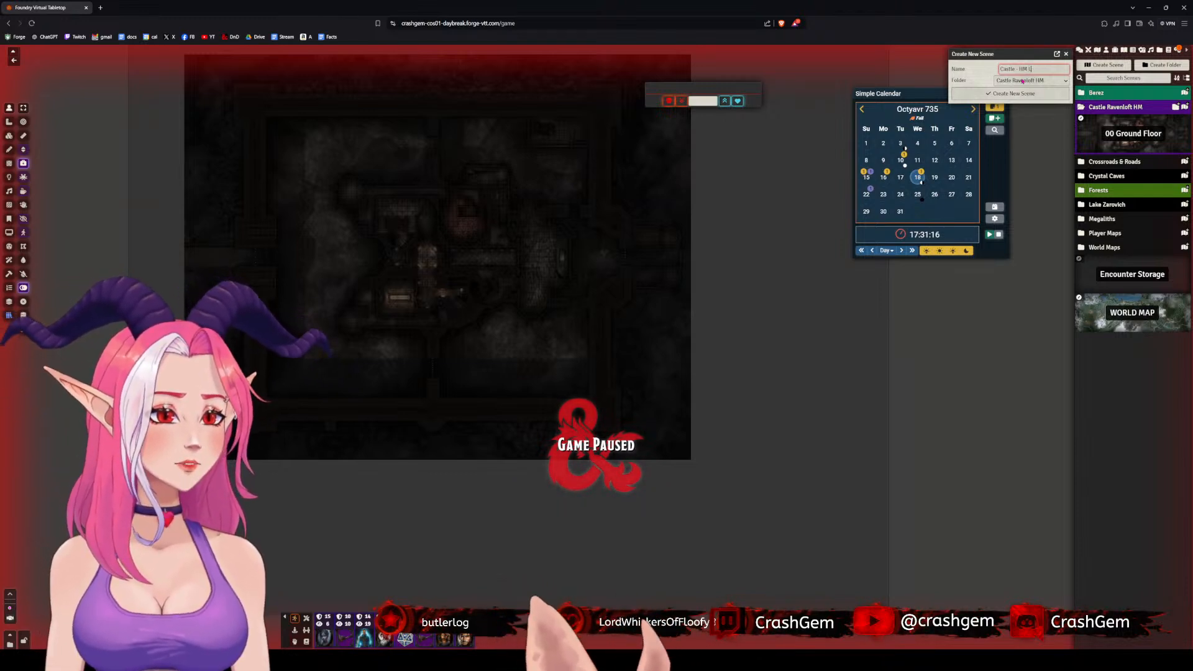
type("eve")
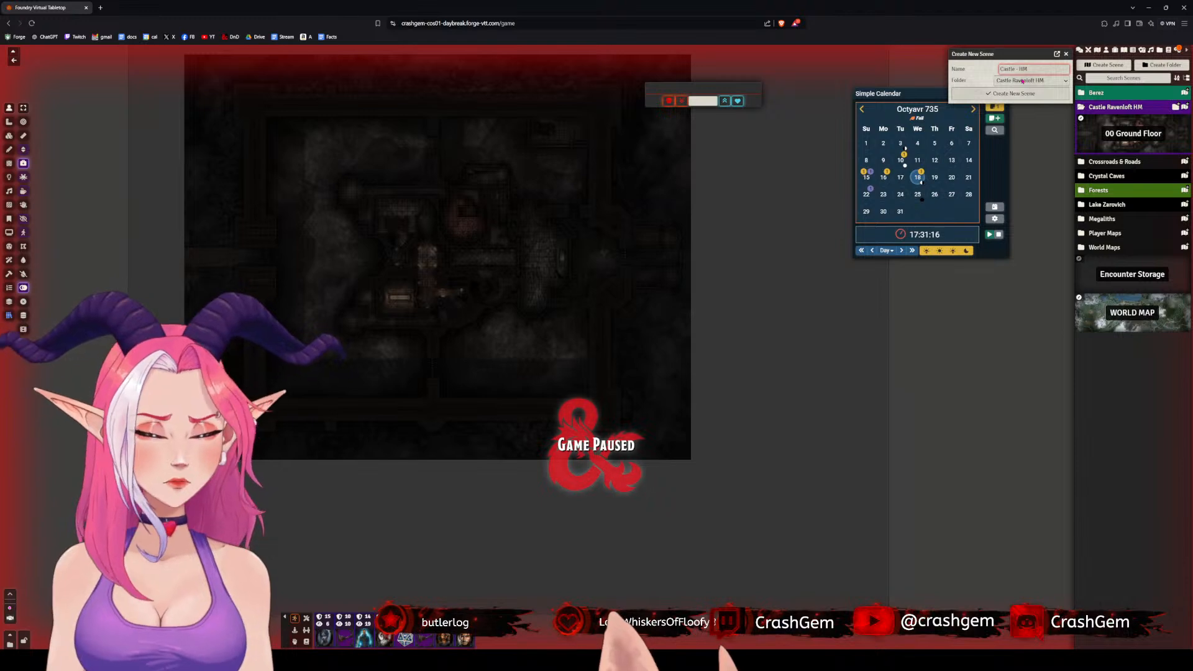
type("ls")
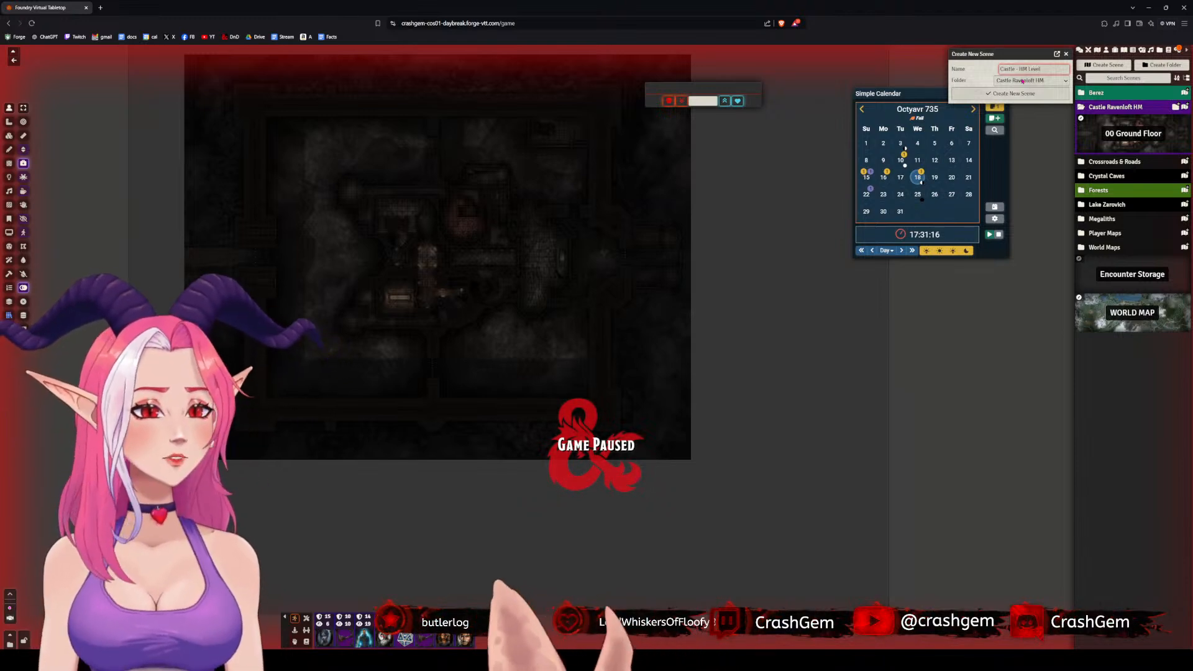
left_click(1031, 95)
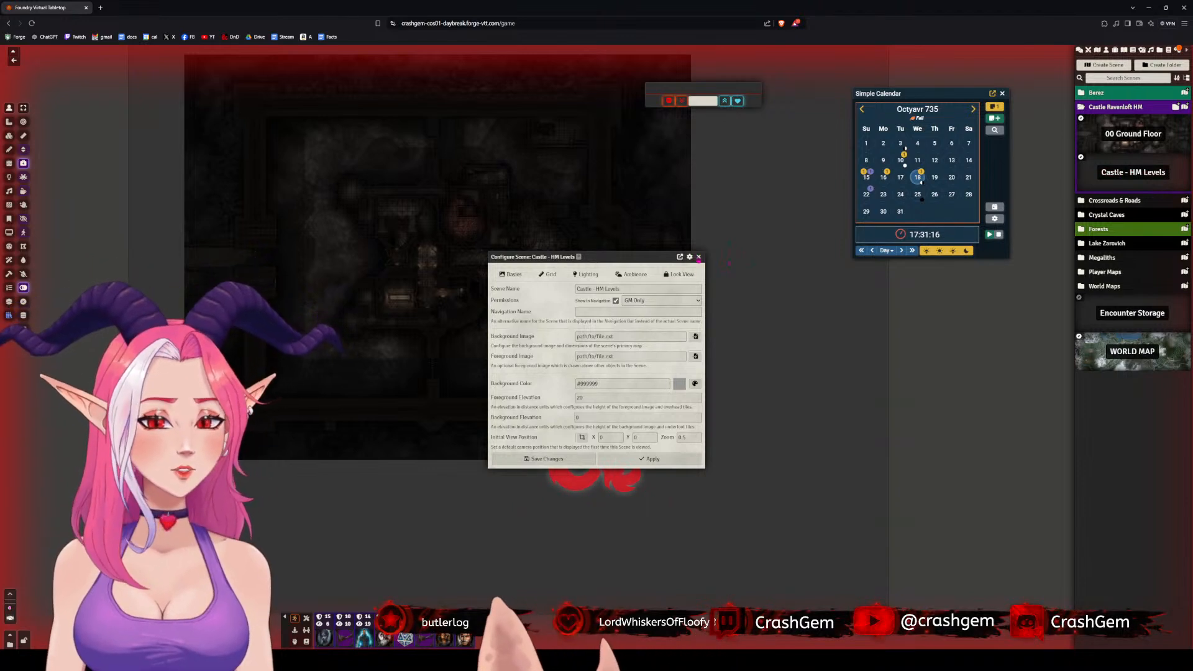
- In the new scene's grid settings, enter scene dimensions of 10000 pixels wide by 8000 pixels high
left_click(586, 275)
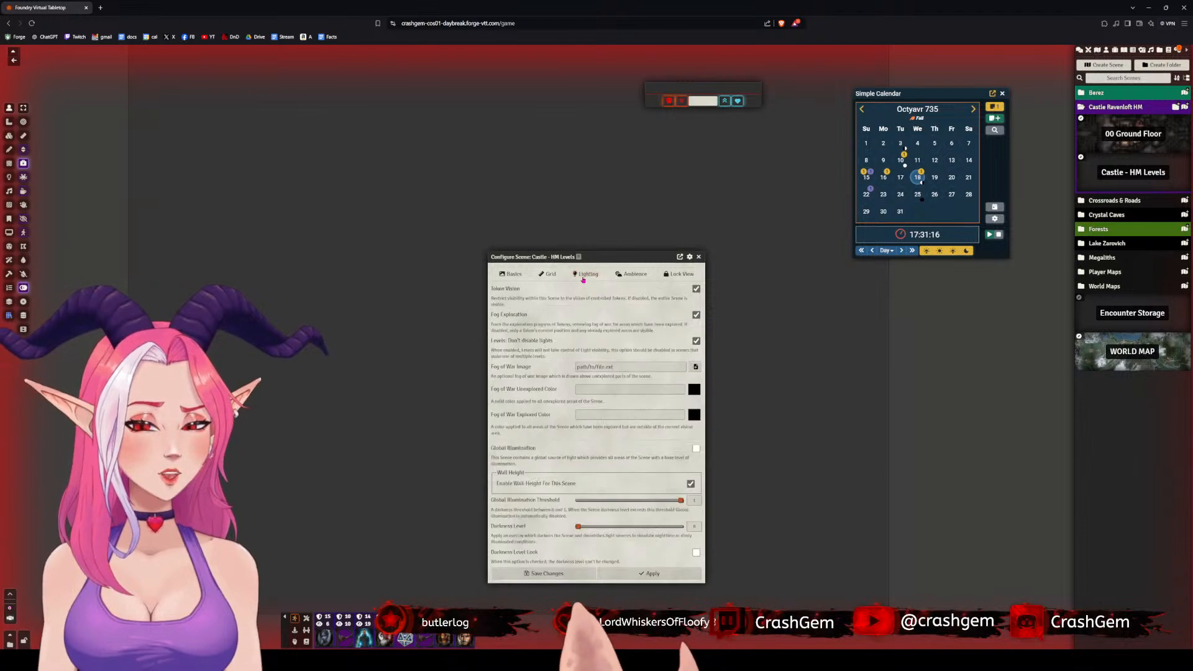
left_click(550, 274)
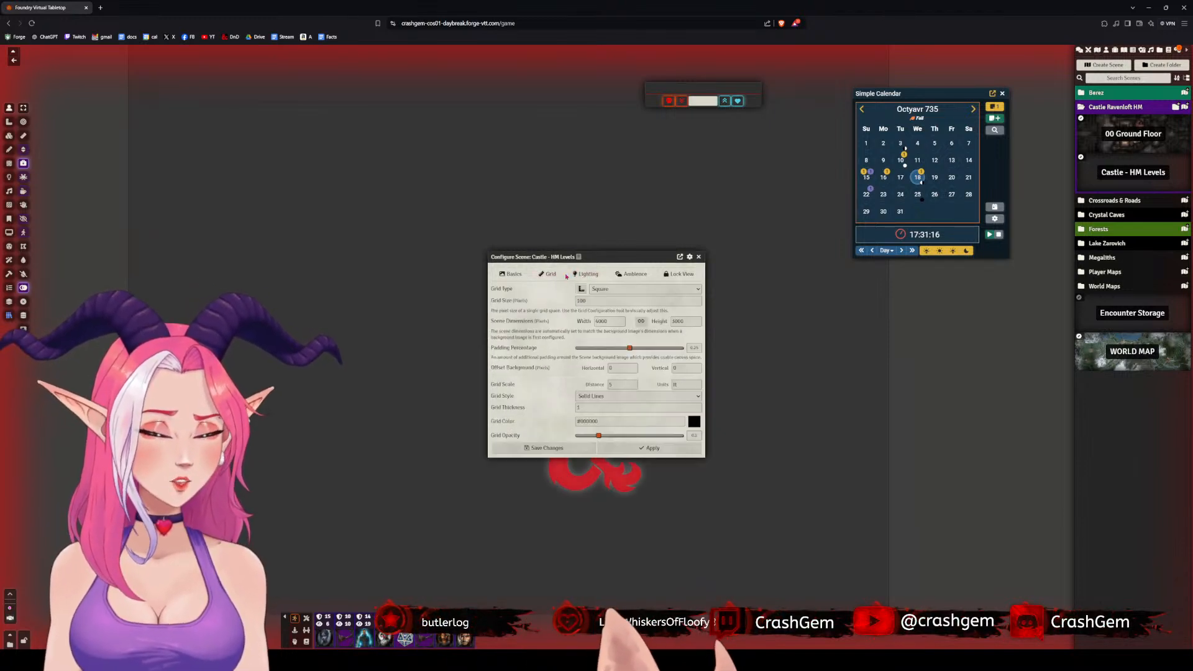
double_click(601, 321)
type("10000")
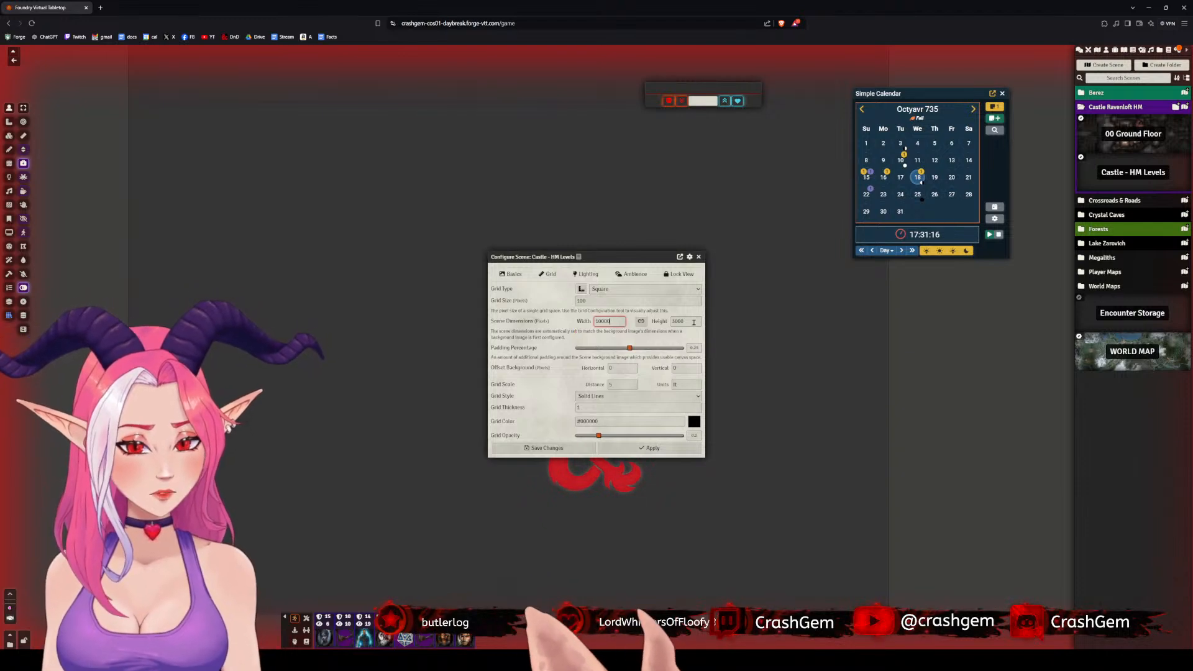
left_click(659, 324)
type("8000")
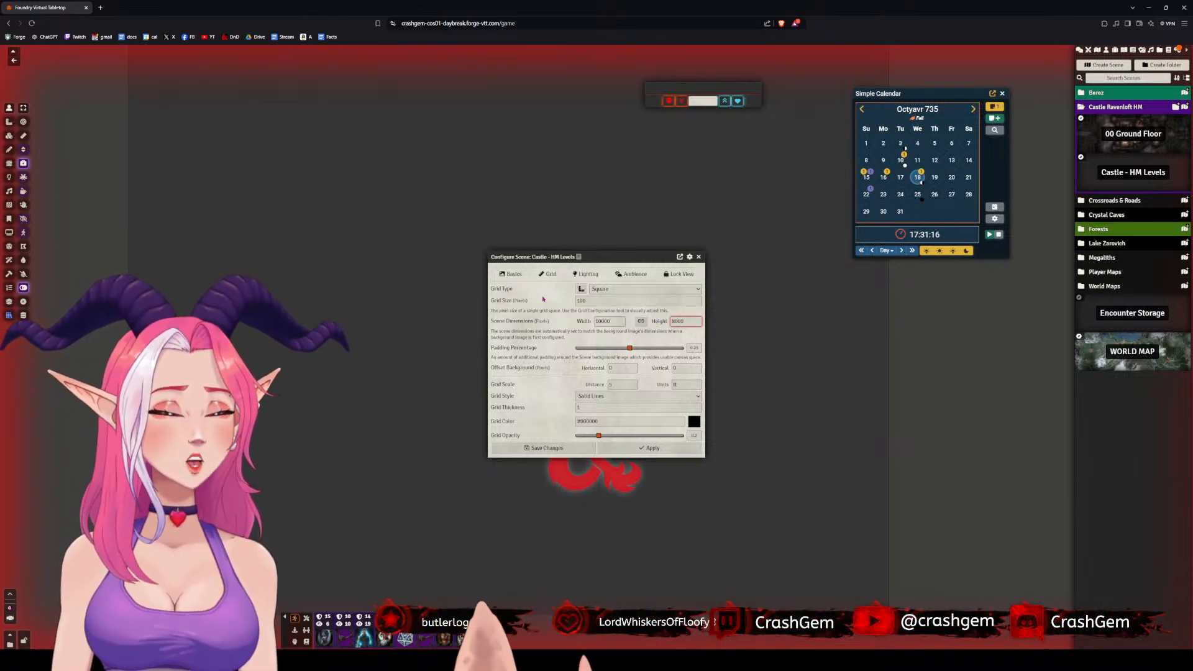
- Try to set the scene dimensions to 5000 by 4000 pixels while width and height are linked
left_click_drag(615, 322, 576, 320)
type("5000")
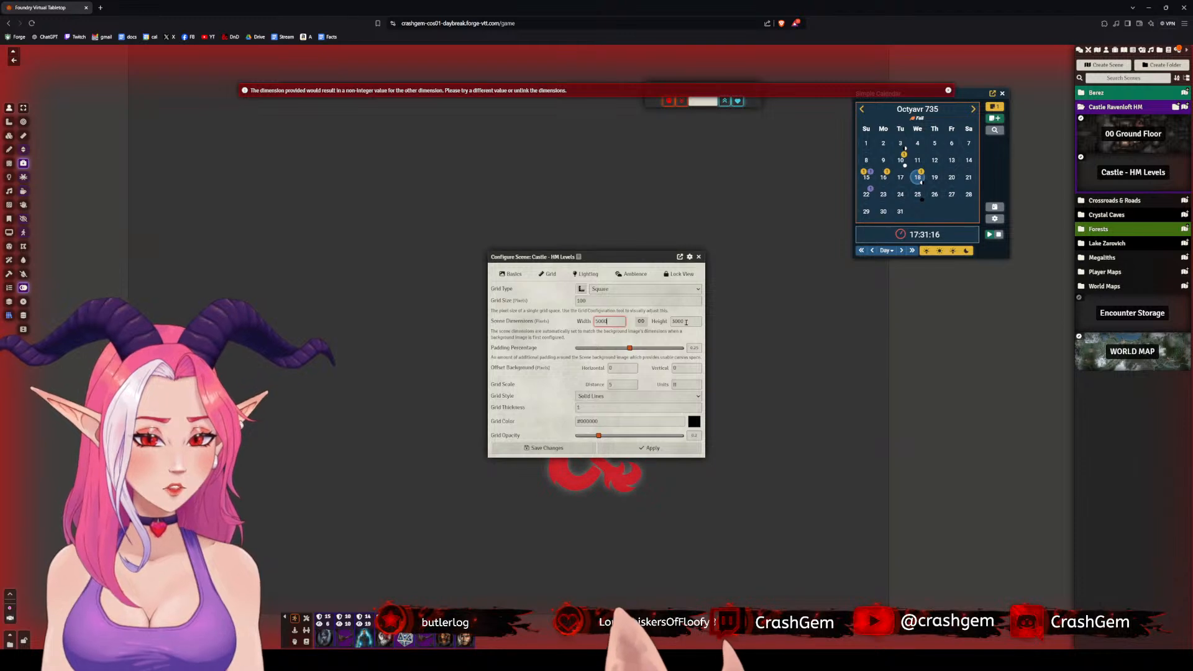
left_click_drag(685, 321, 657, 323)
type("4000")
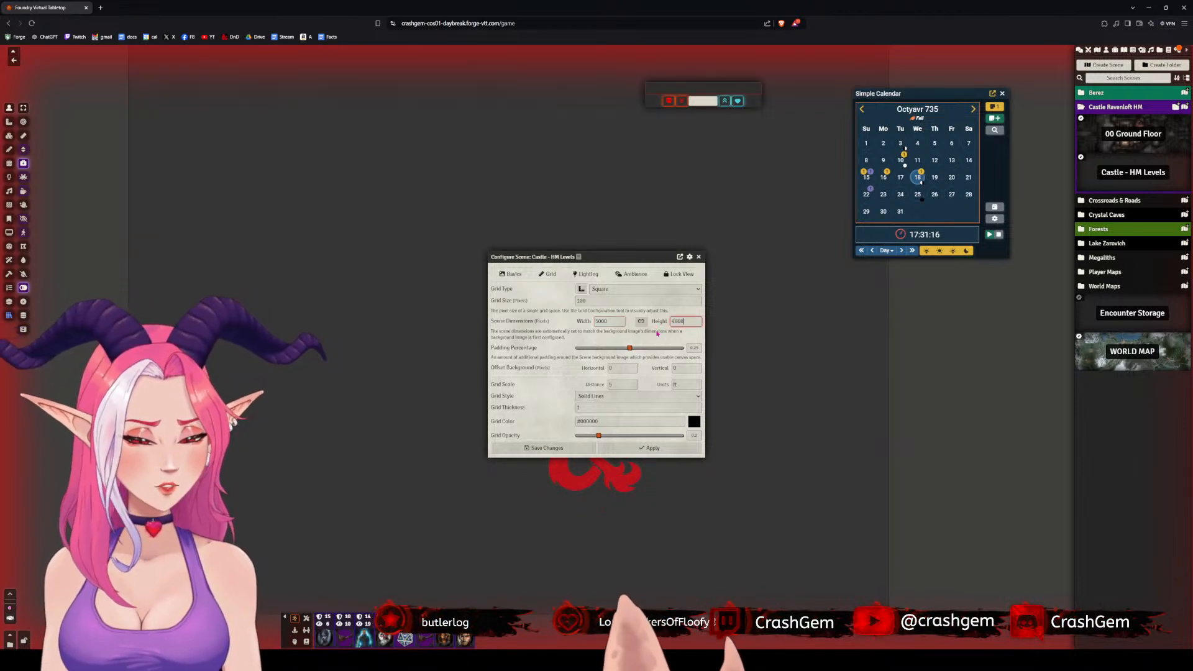
left_click(659, 335)
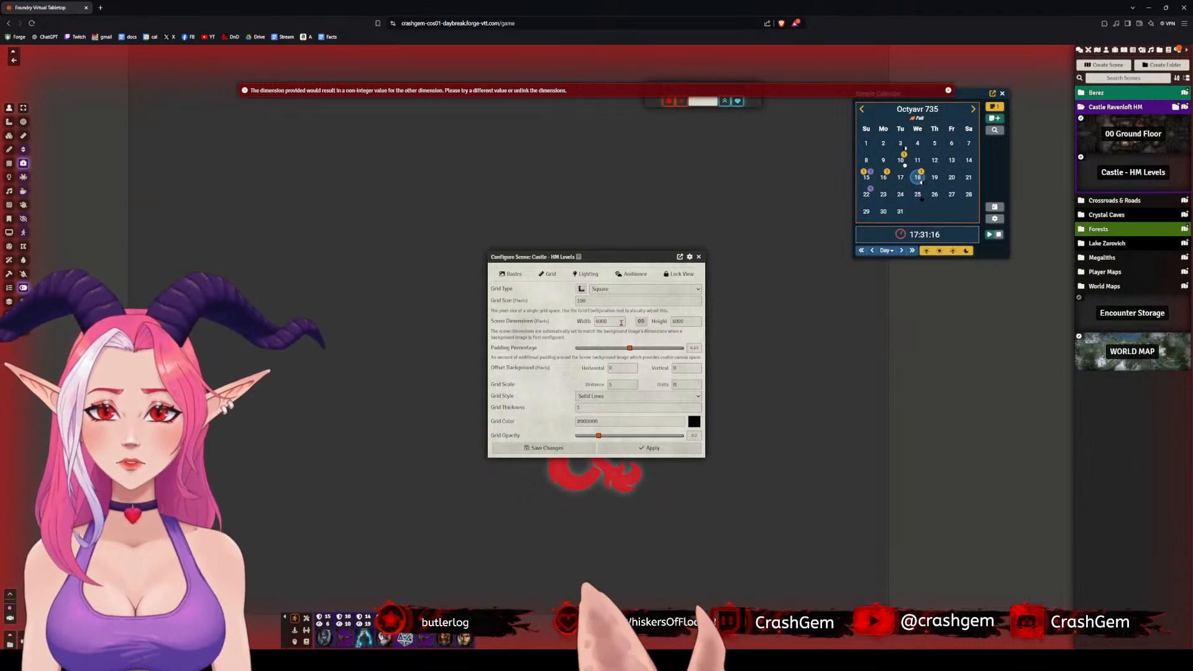
- Set the scene's grid size to 50 pixels and unlink the scene width from its height
left_click_drag(603, 301, 549, 300)
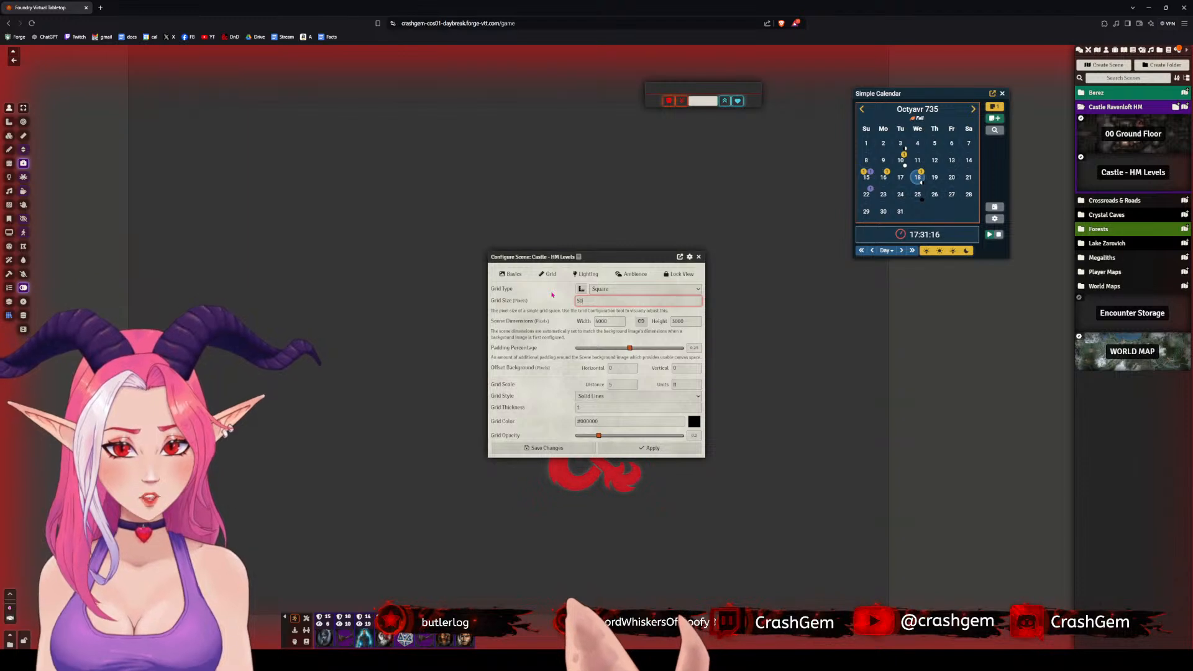
type("50")
left_click(647, 328)
left_click(641, 321)
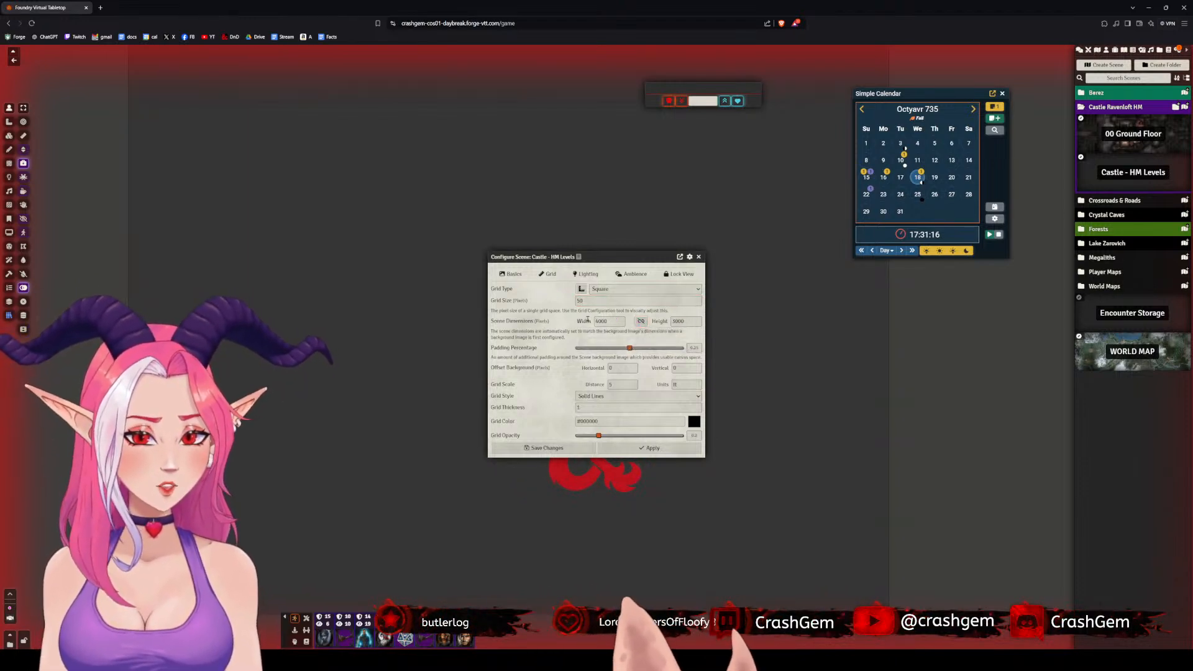
- Set the scene dimensions to 5000 pixels wide by 4000 pixels high and save the scene configuration
left_click_drag(612, 321, 587, 323)
type("1")
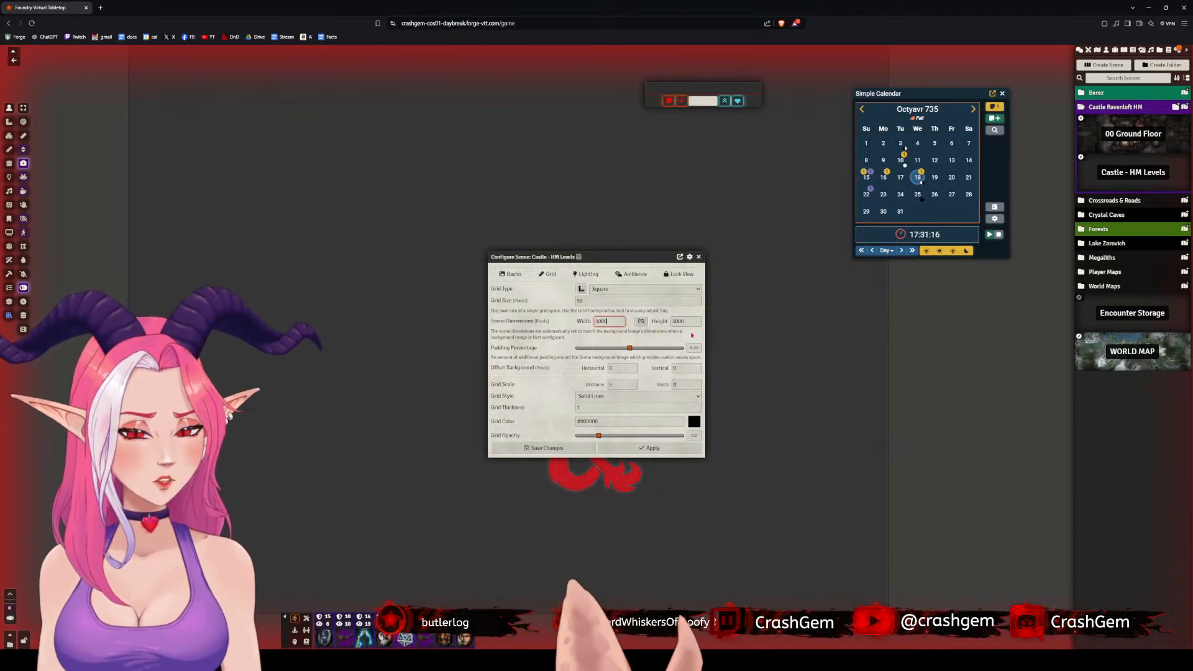
left_click_drag(691, 321, 653, 322)
type("40")
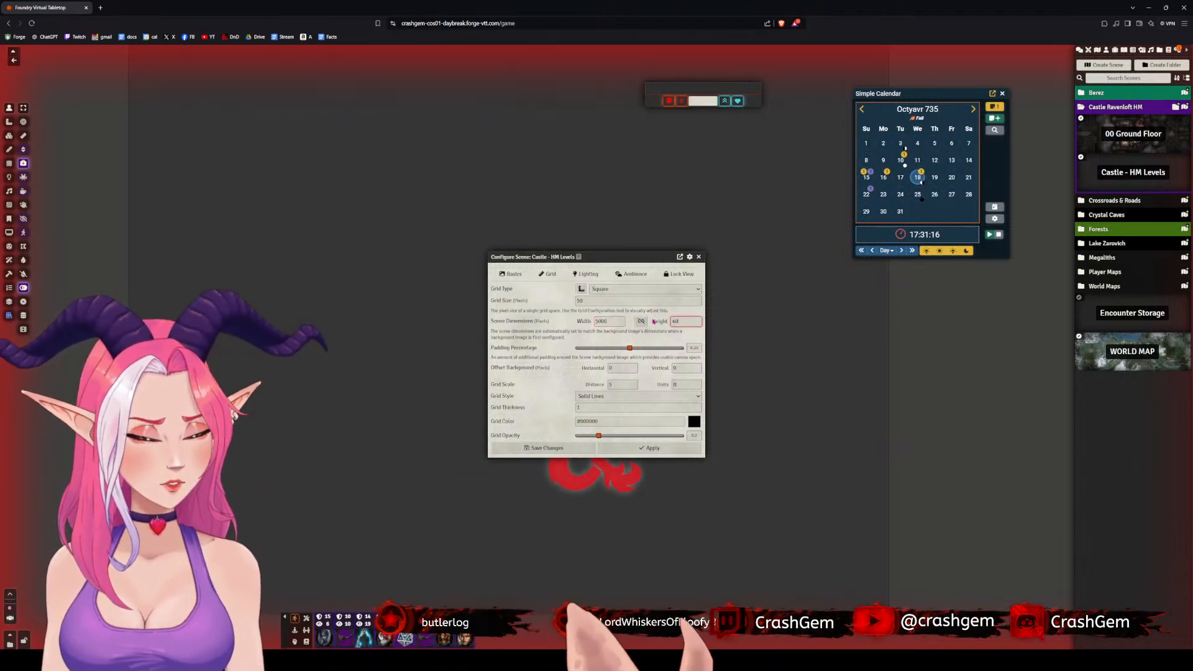
left_click(590, 338)
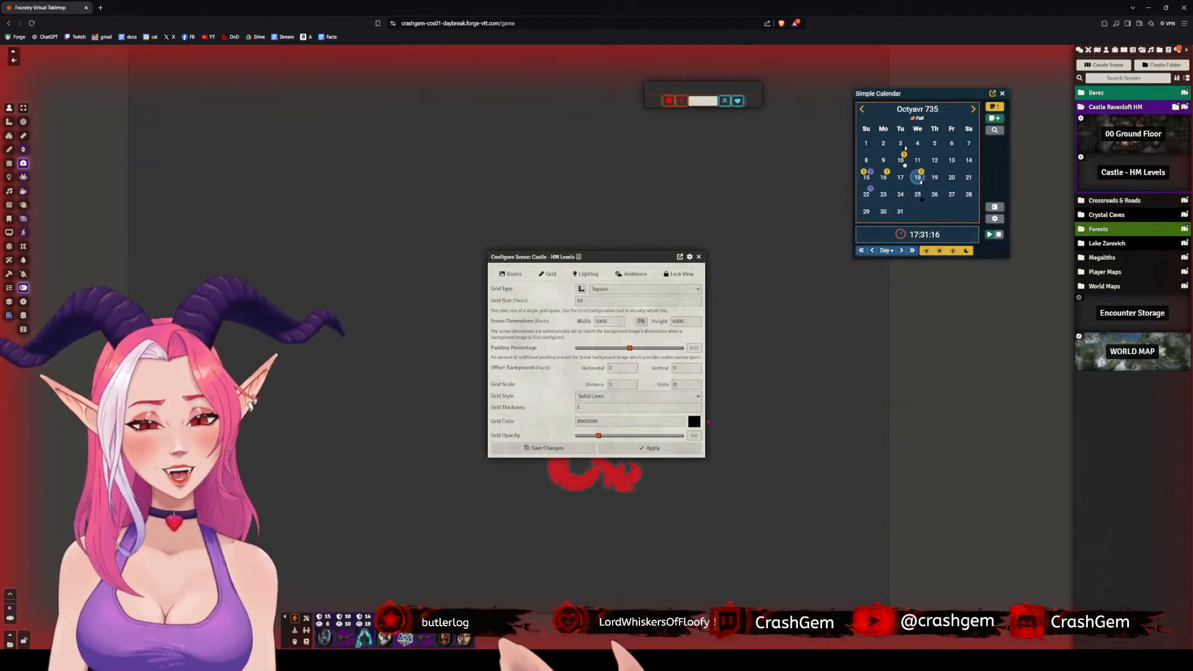
left_click(648, 446)
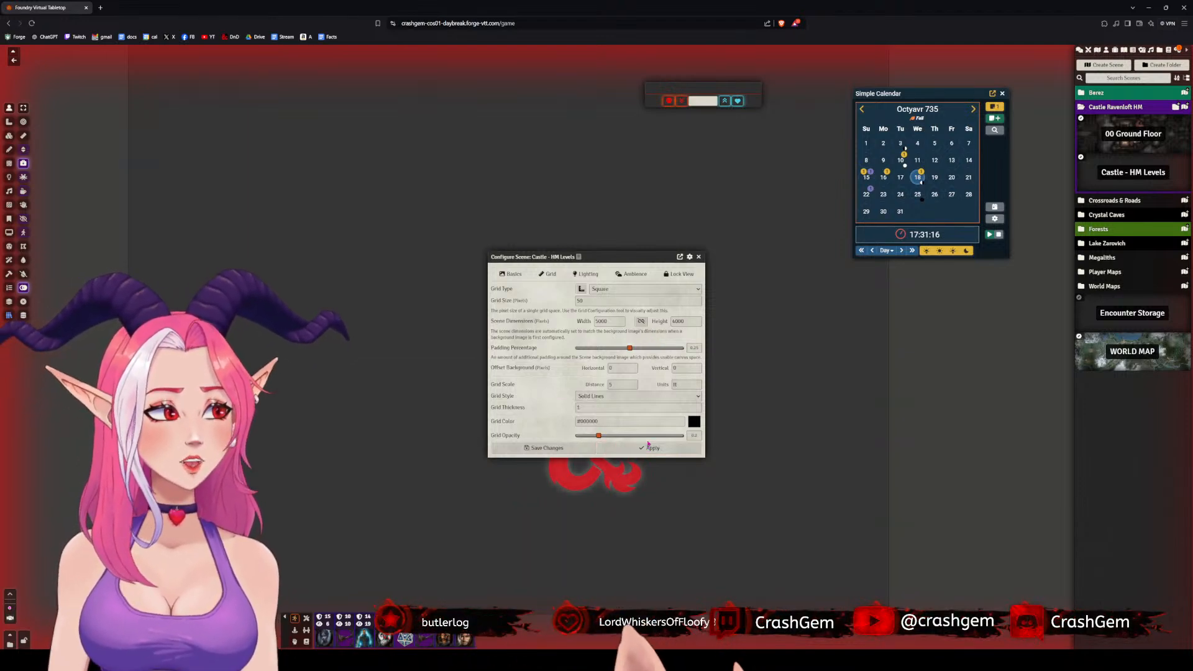
left_click(577, 448)
left_click(572, 380)
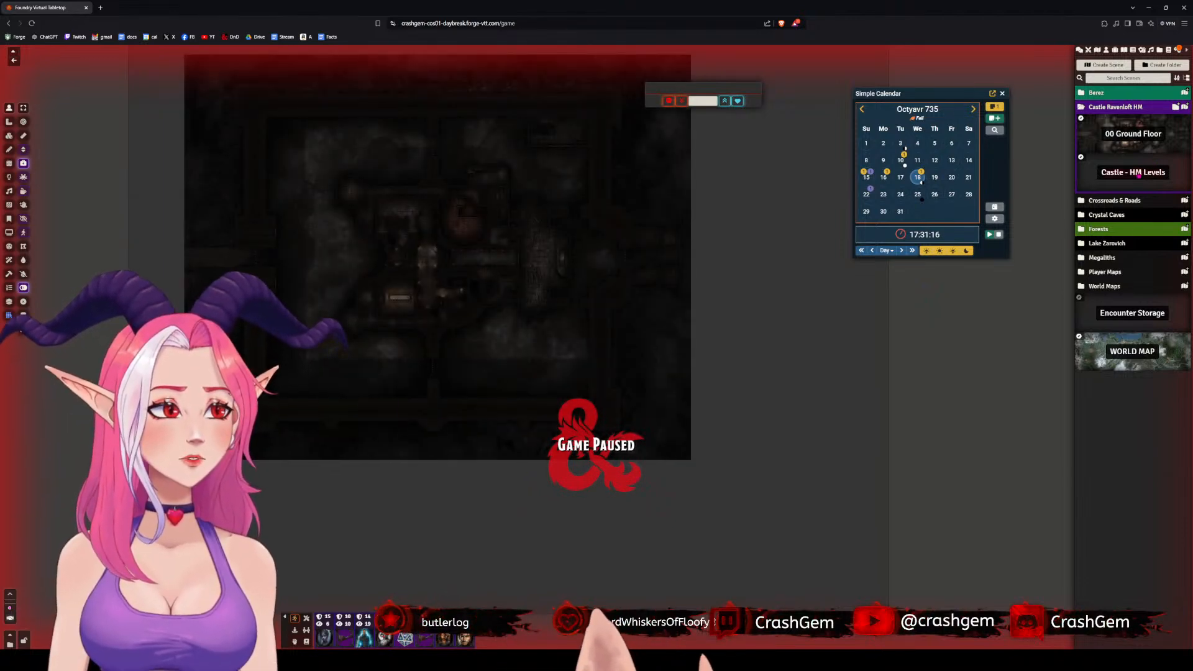
- Open the Castle - HM Levels scene and inspect its empty grid canvas
left_click(1139, 175)
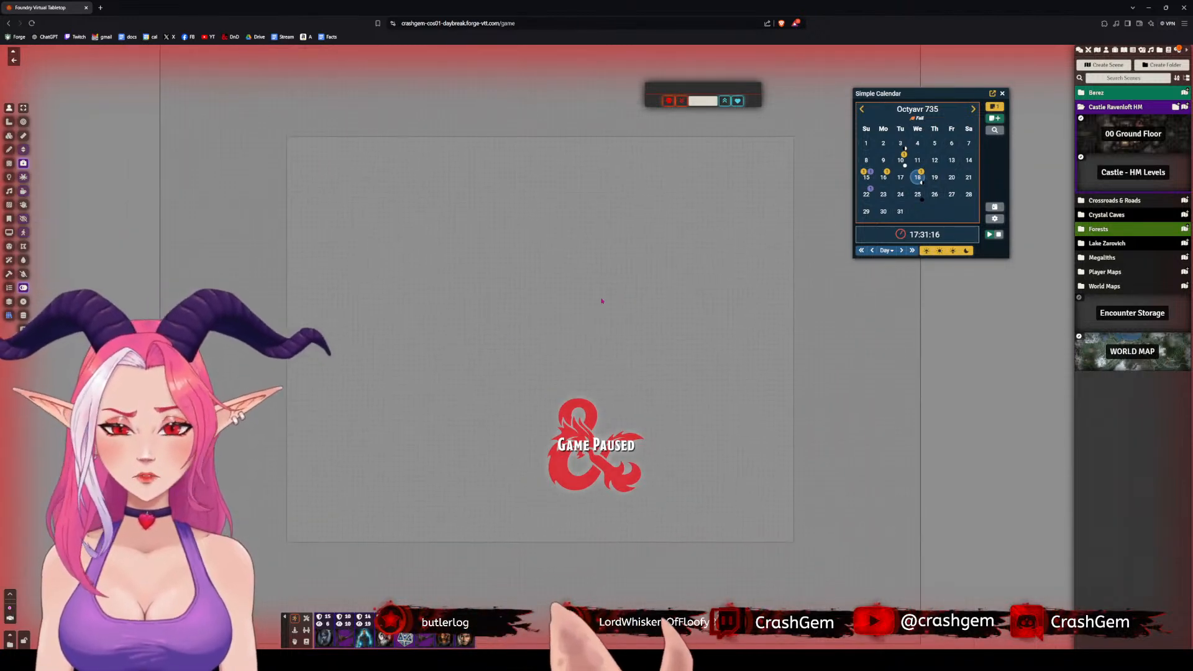
scroll(612, 308, "up", 5)
left_click_drag(616, 311, 682, 316)
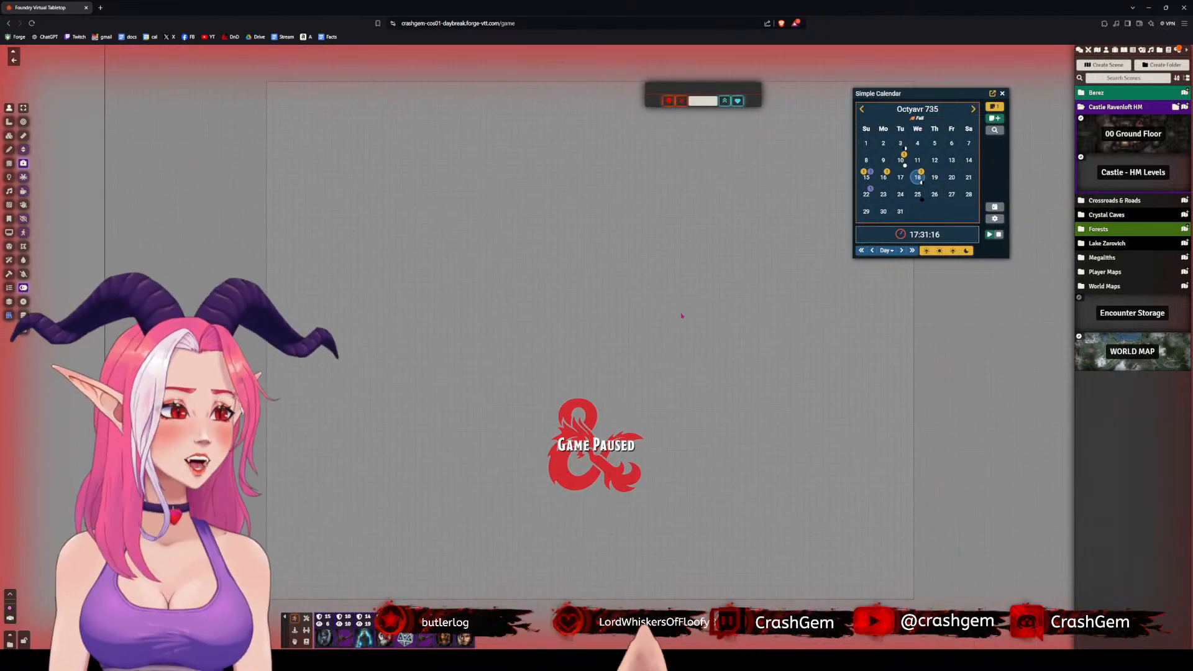
scroll(679, 305, "down", 5)
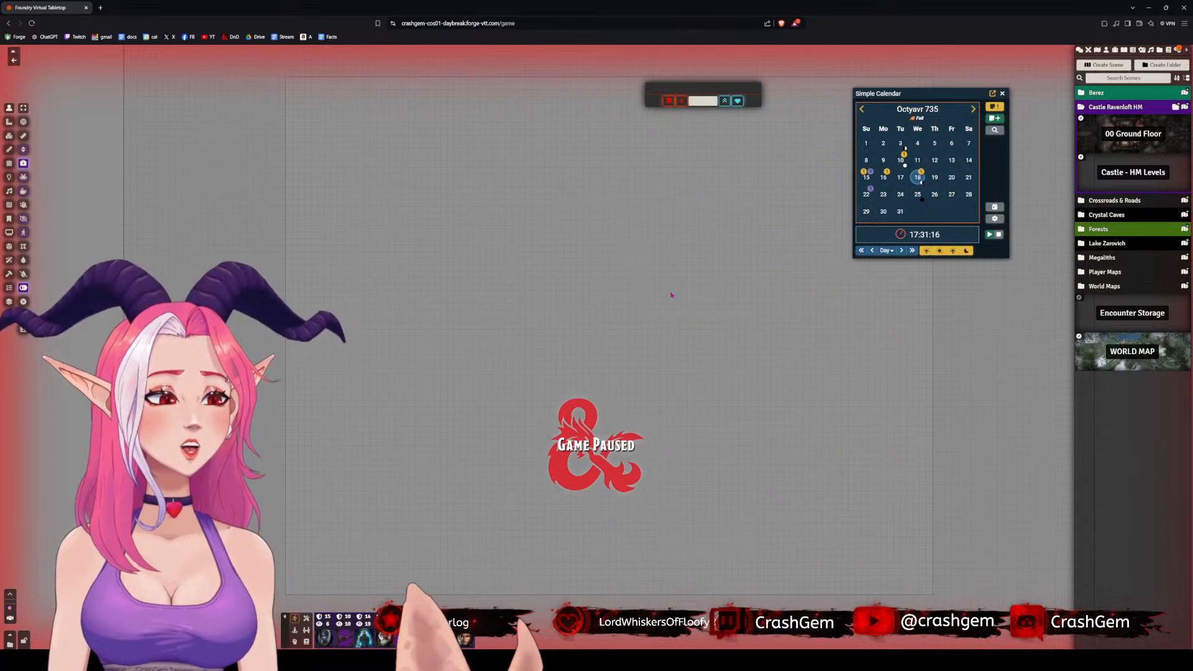
scroll(689, 299, "up", 4)
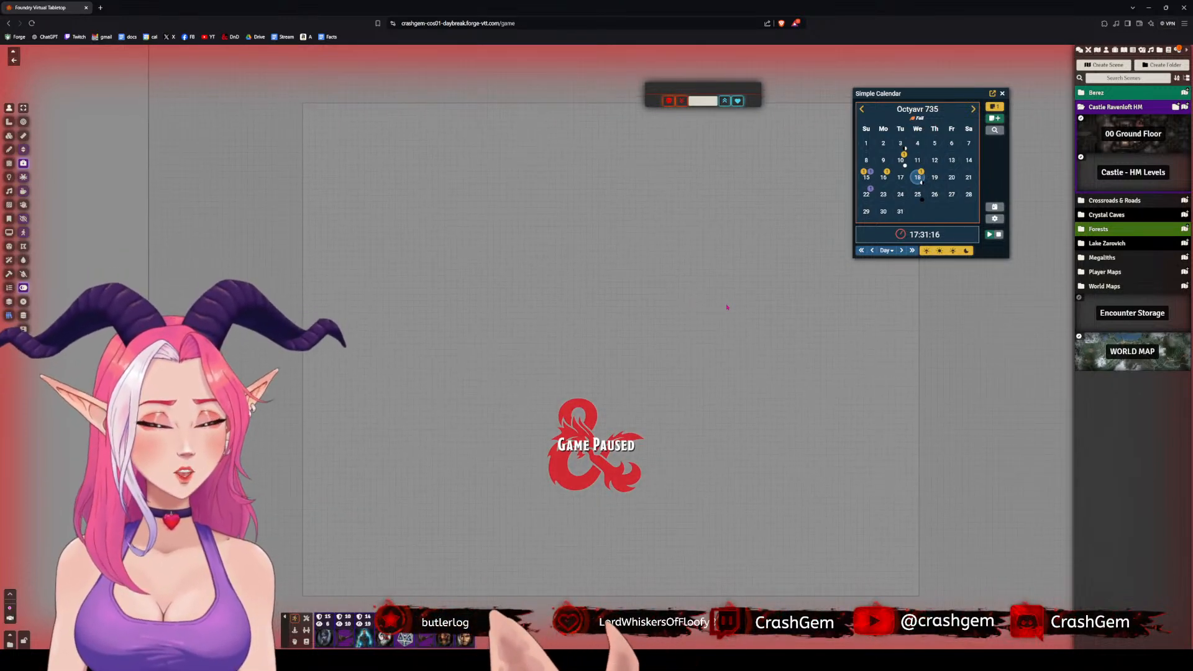
scroll(683, 313, "up", 4)
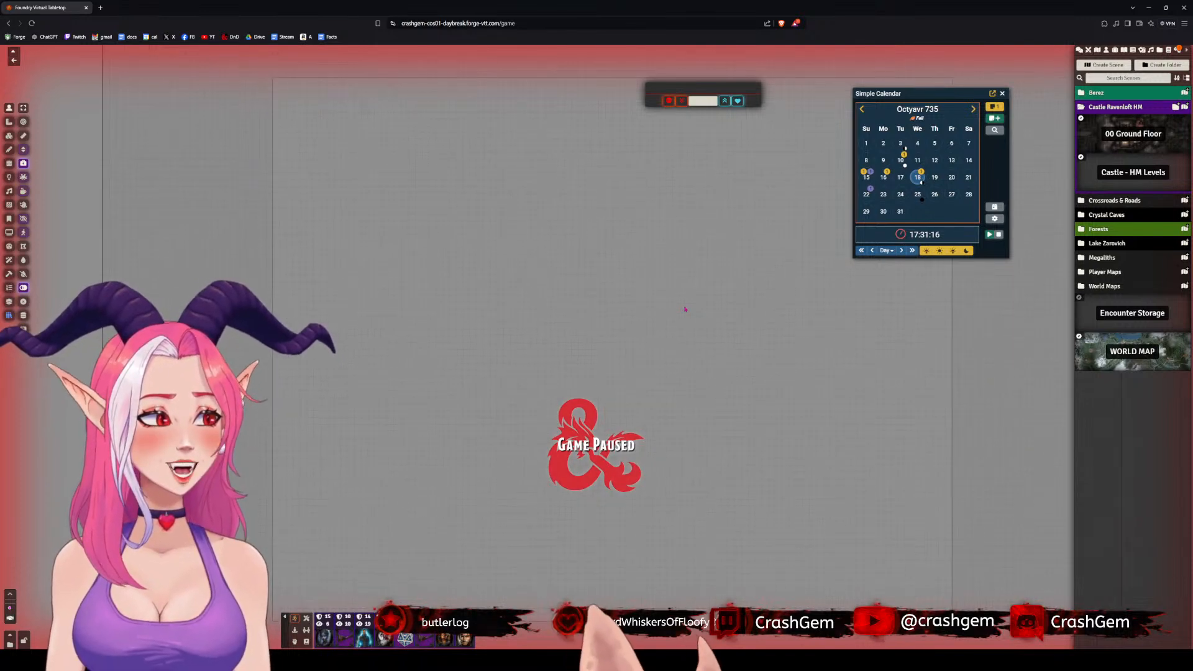
- Open the Levels Layer Tool window for the scene and hide the AlwaysHP dialog
scroll(683, 307, "down", 3)
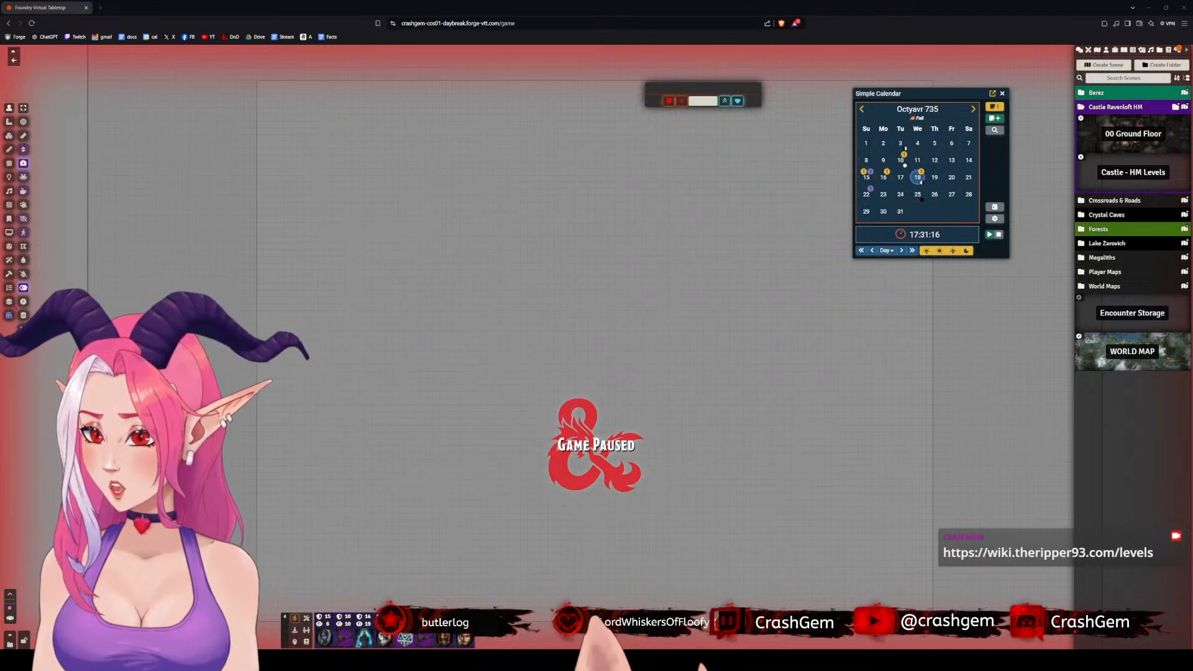
left_click(9, 302)
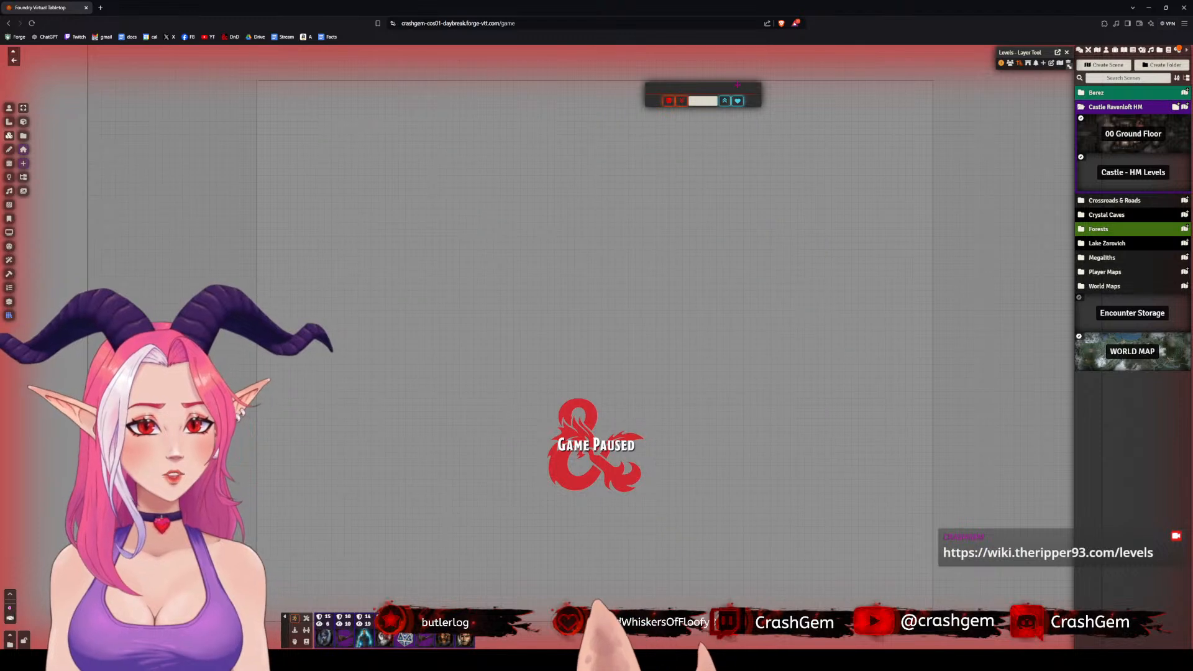
left_click(9, 121)
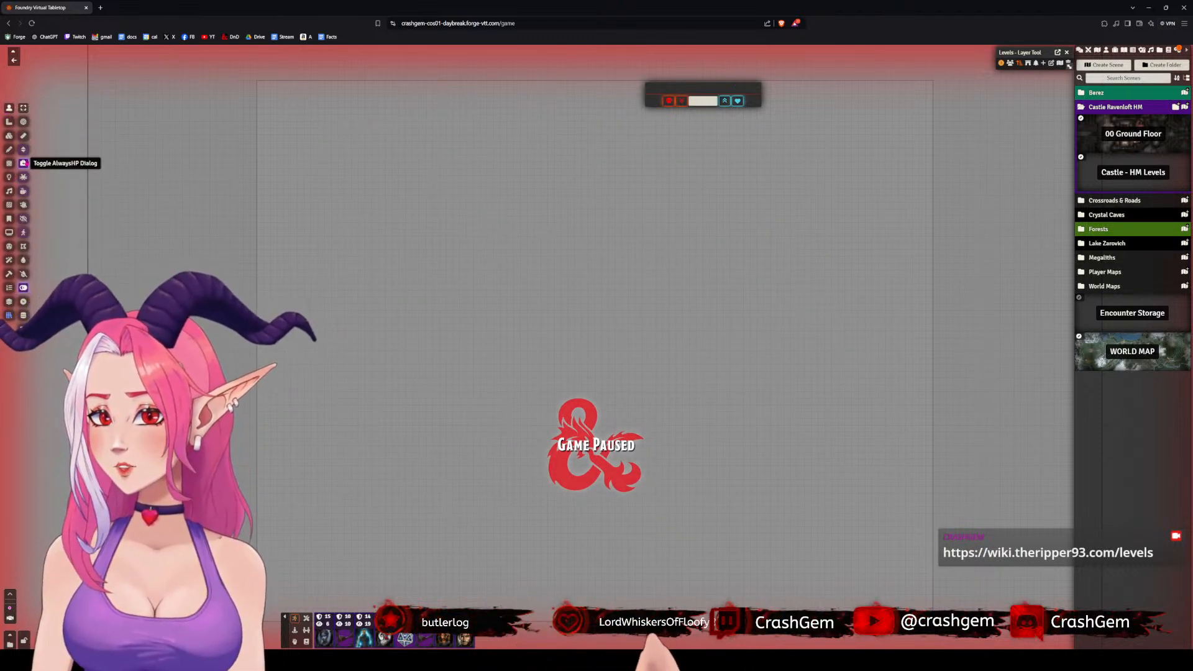
left_click(23, 163)
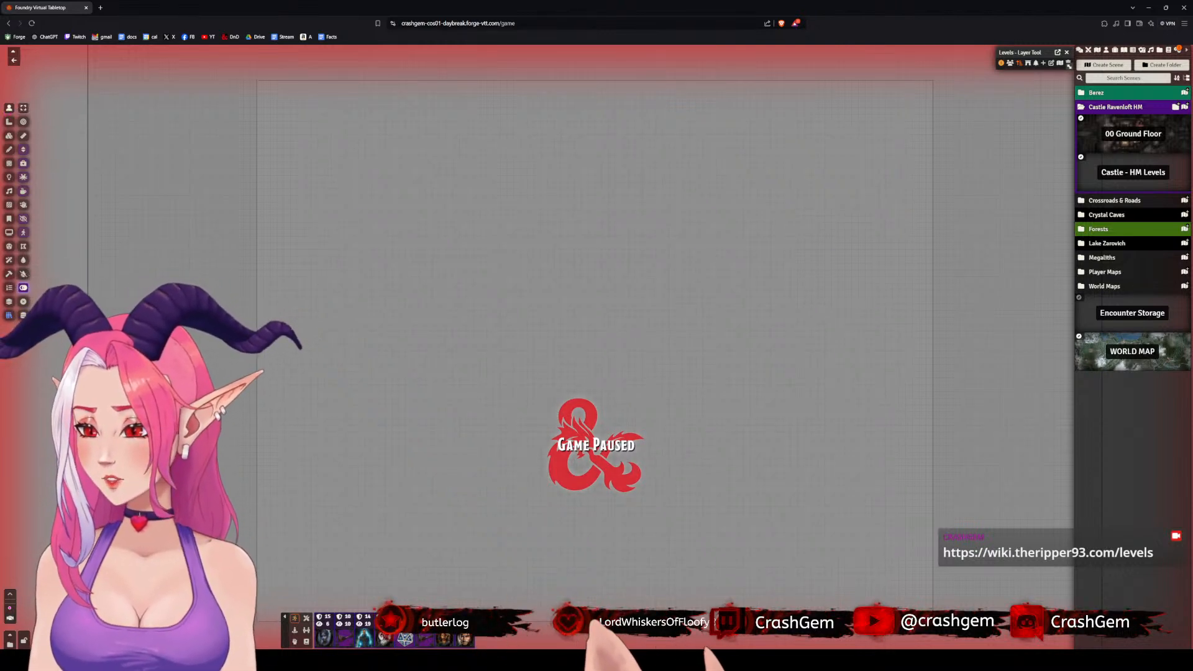
- Enlarge the Layer Tool window and add two levels: Ground Floor from 0 to 30 and First Floor from 30 to 60
left_click_drag(1068, 64, 989, 236)
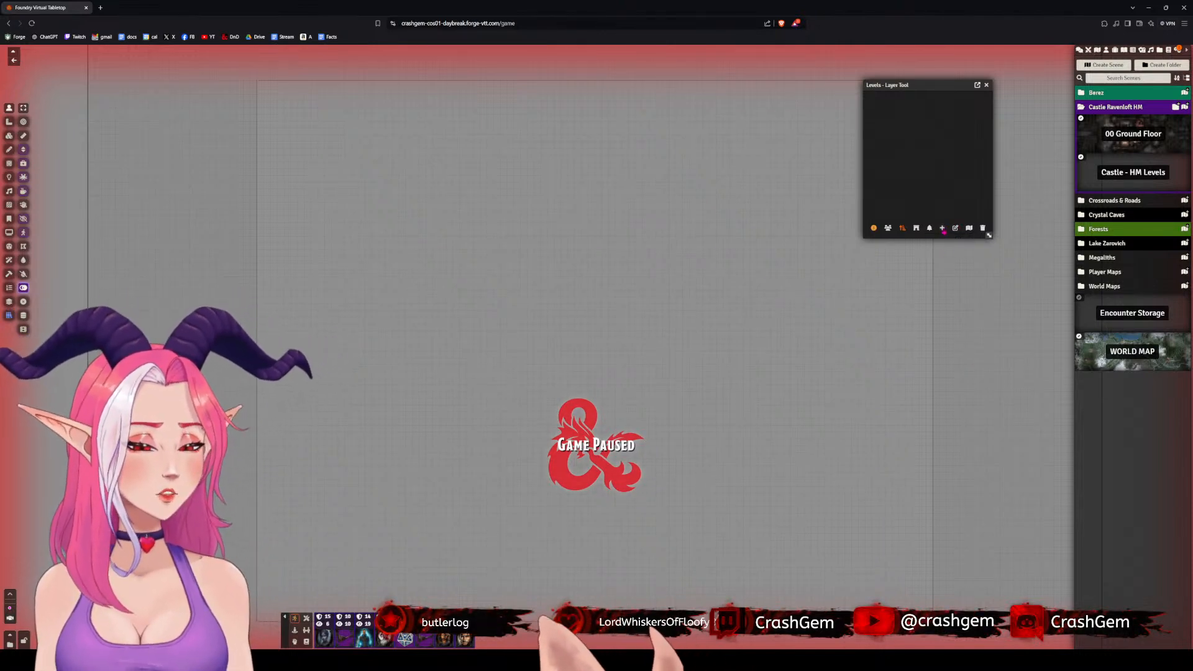
left_click(942, 228)
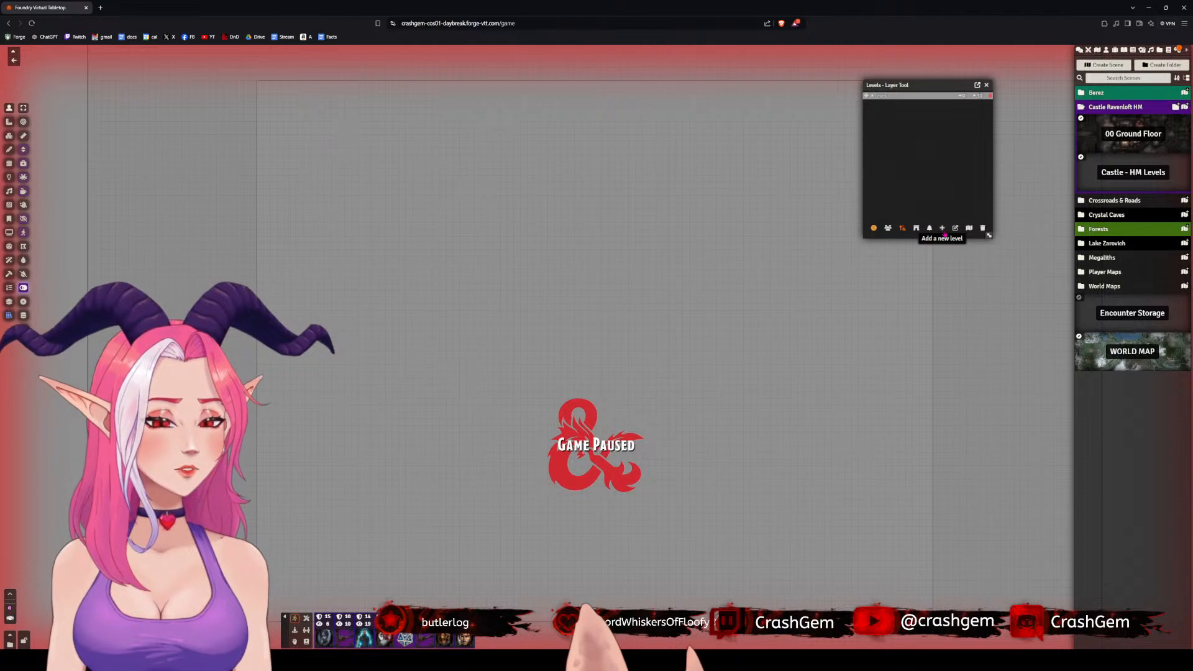
left_click(942, 228)
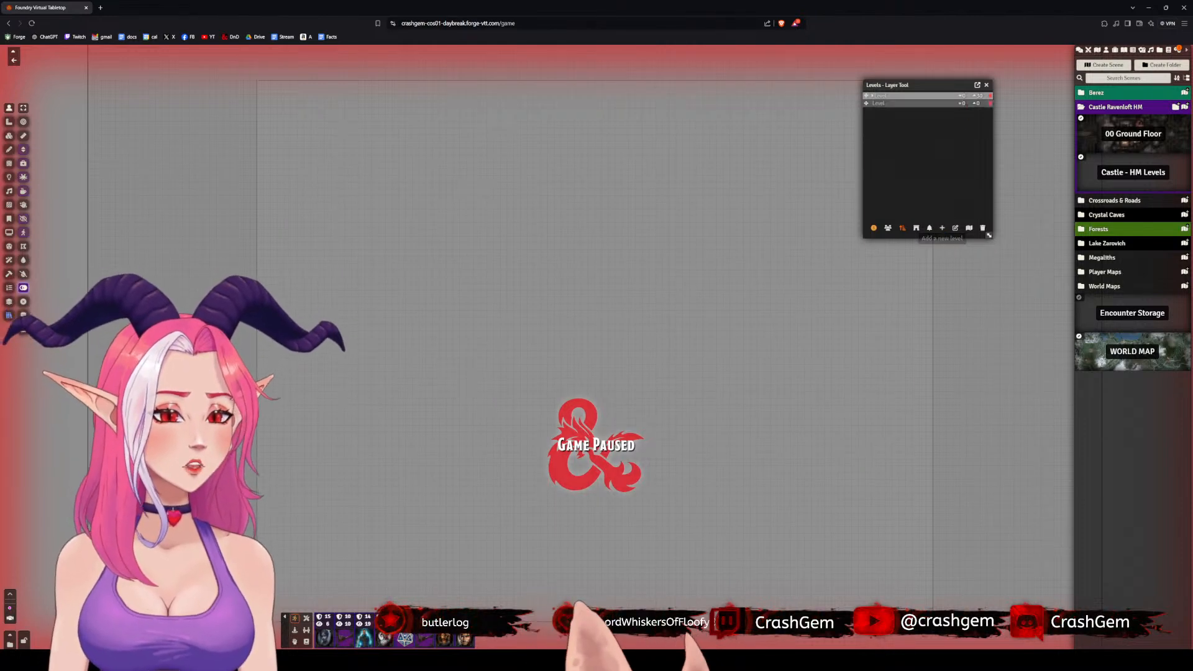
left_click(980, 103)
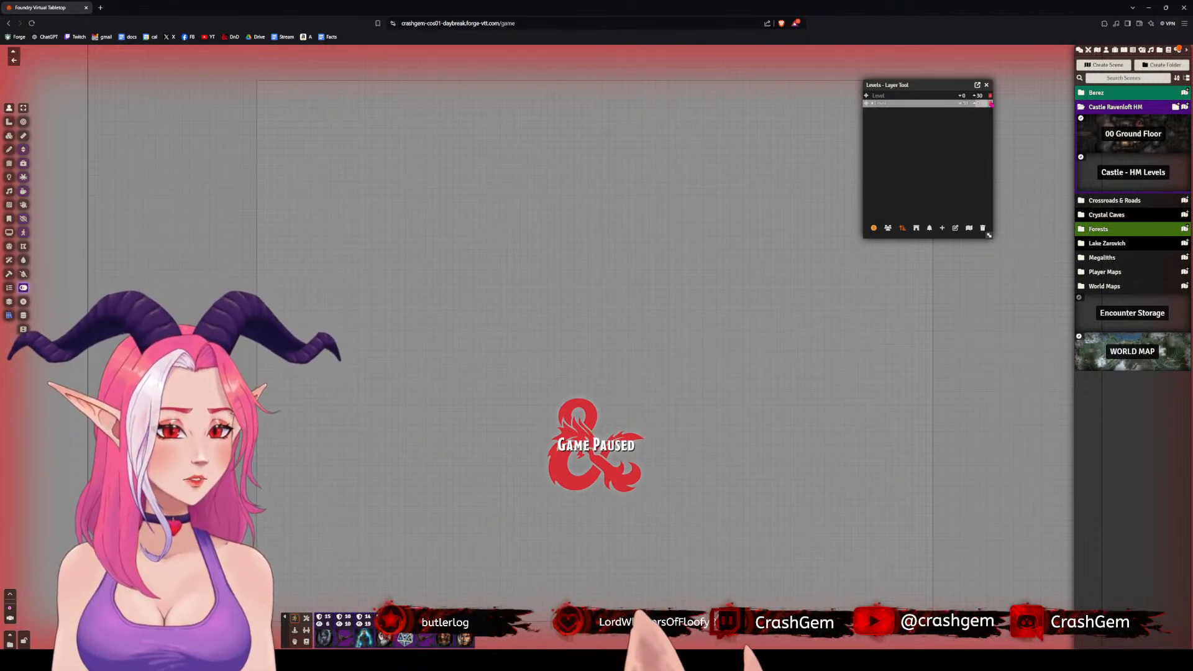
type("60")
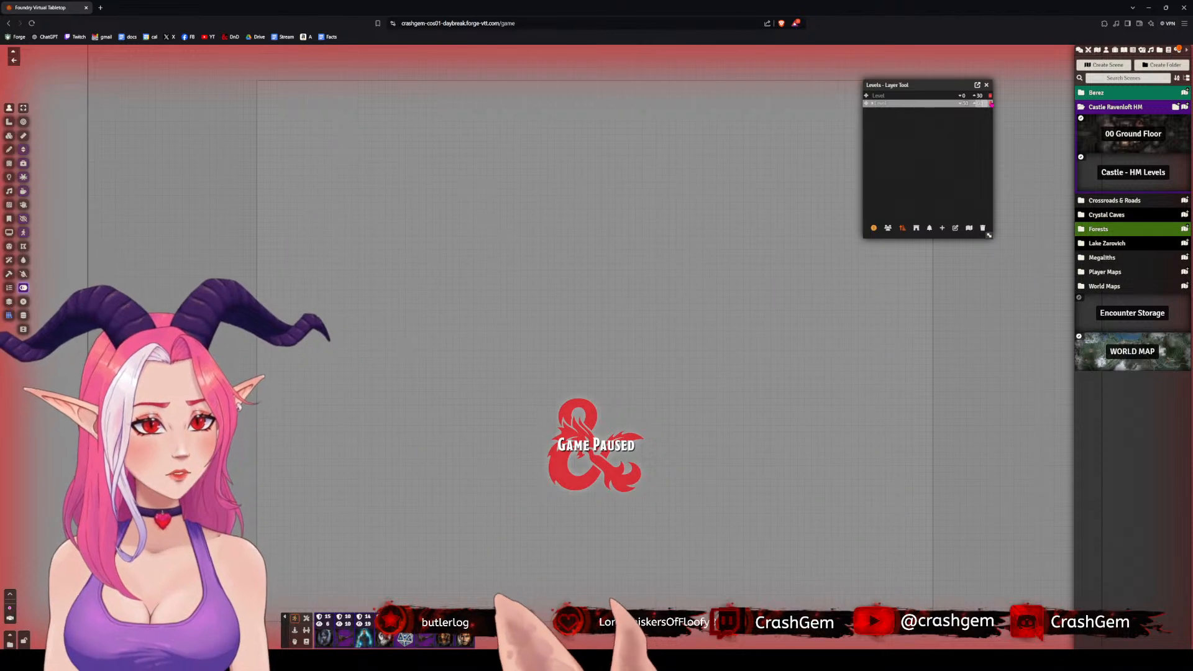
left_click(910, 168)
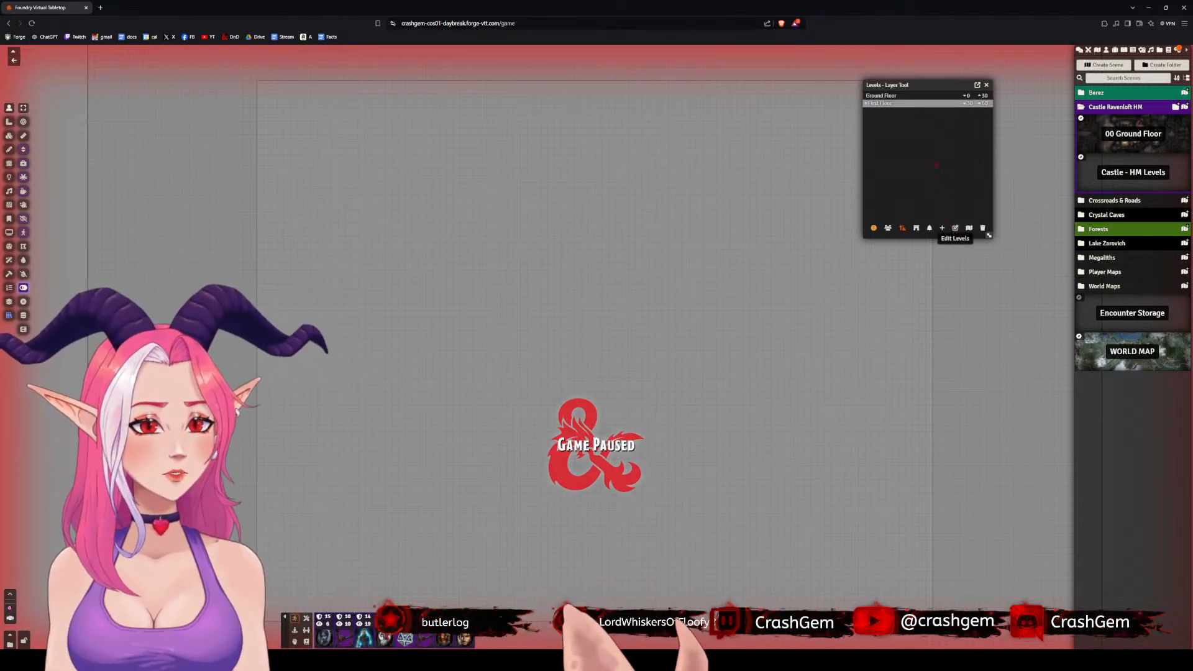
- Make Ground Floor the active level and switch level editing on and off again
left_click(888, 97)
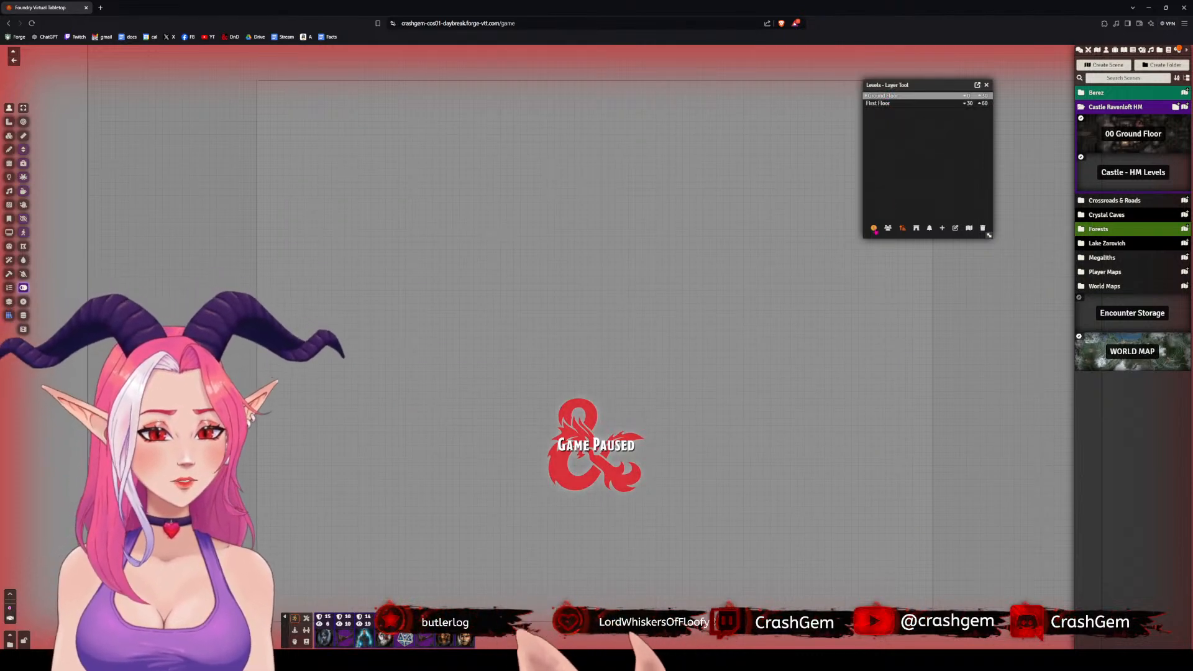
mouse_move(875, 230)
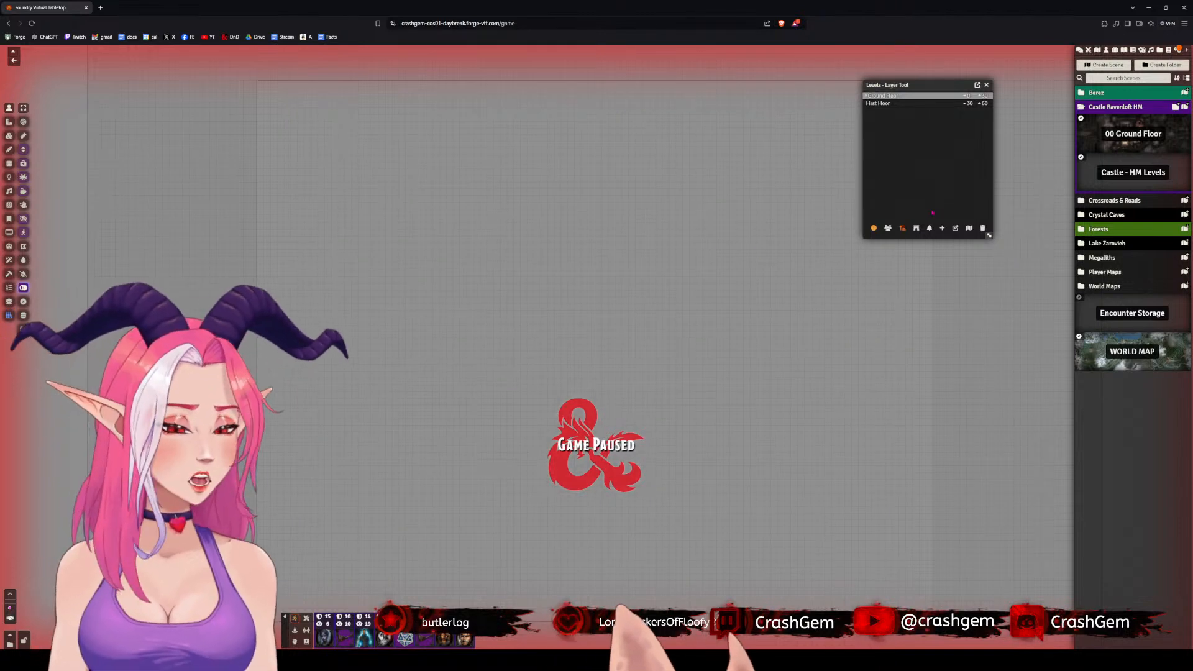
left_click(955, 228)
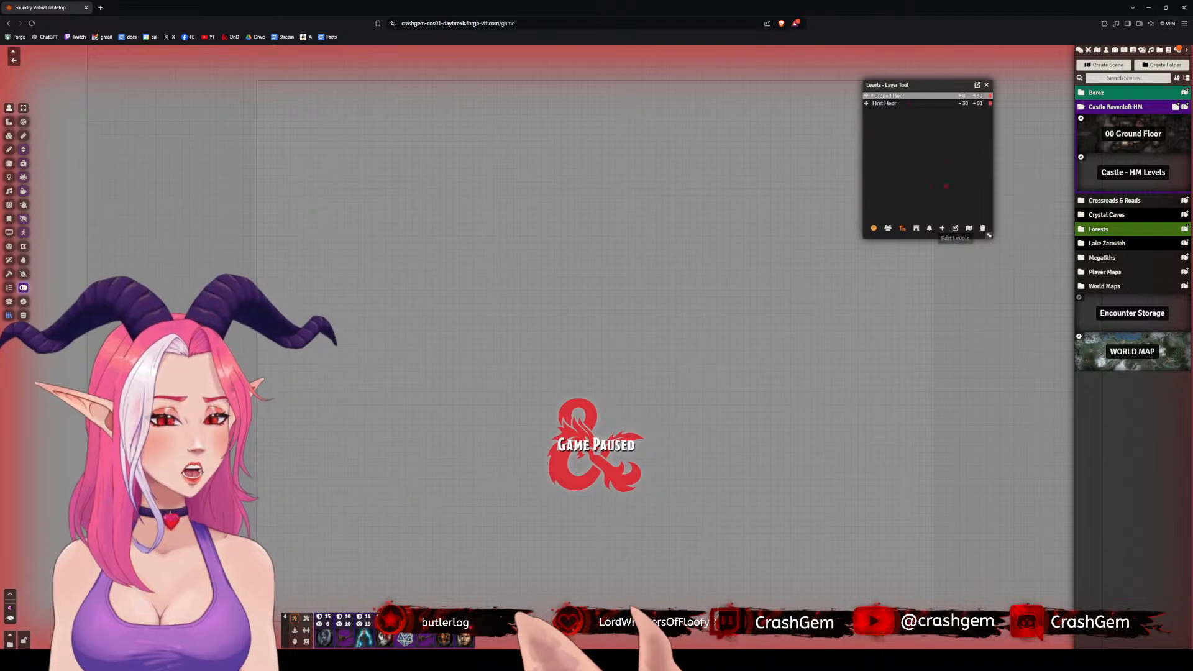
left_click(955, 228)
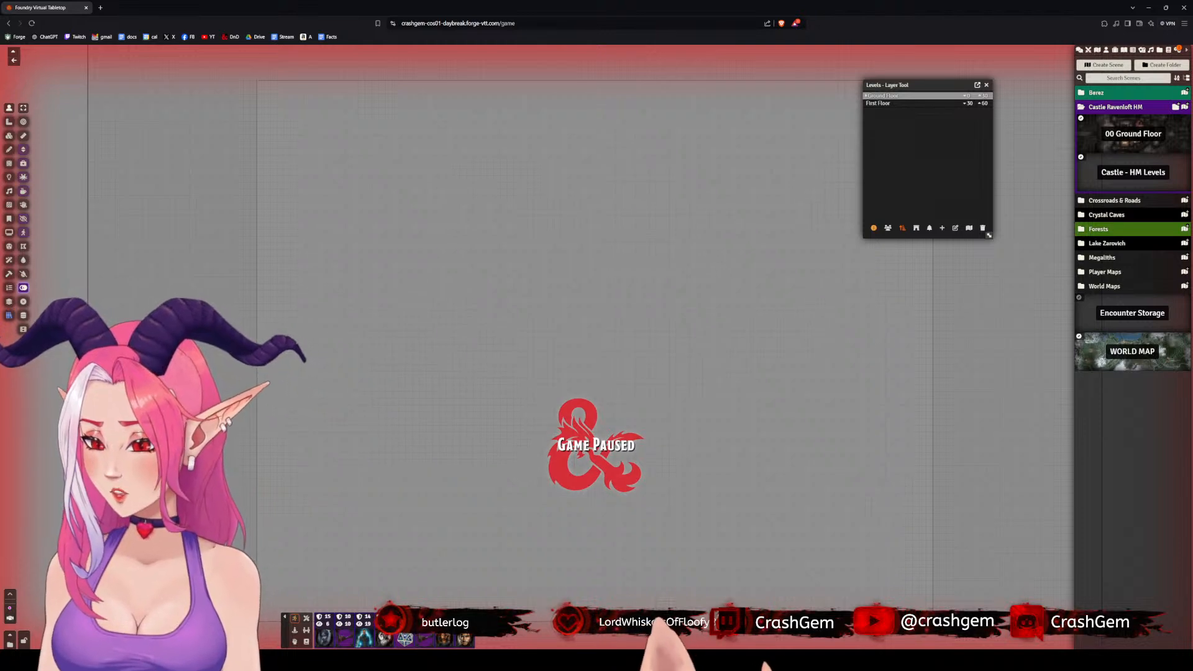
- Open the Tile Browser and navigate from the actor assets to the CoS-I/Maps/castle-HM folder
left_click(9, 136)
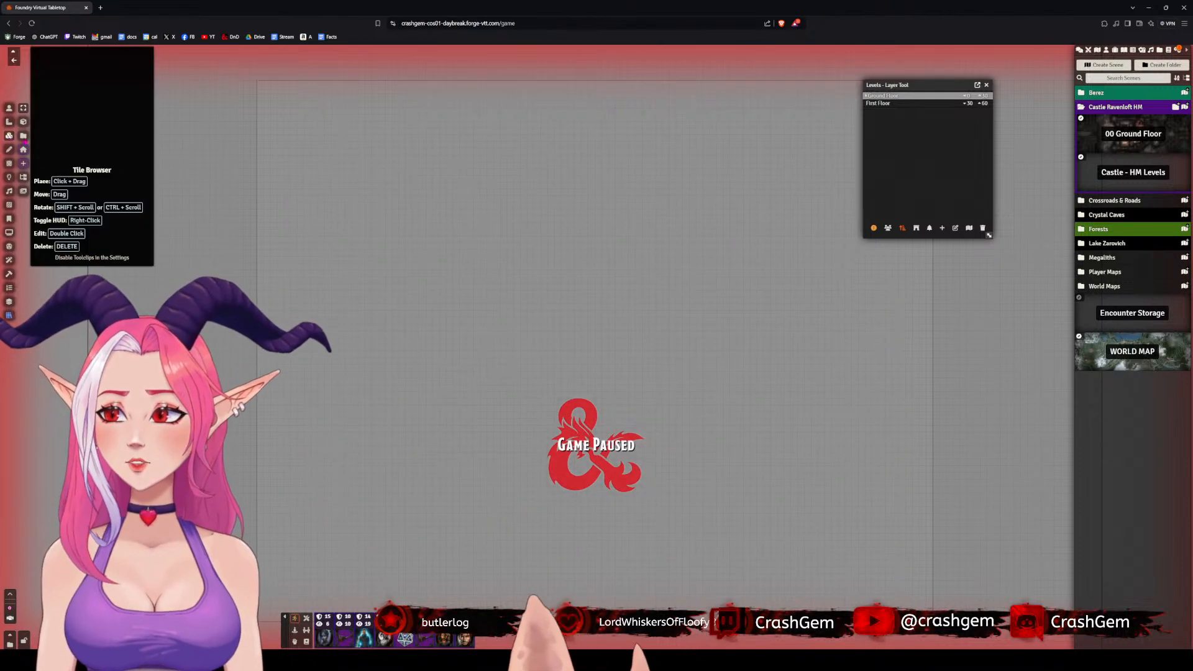
left_click(23, 136)
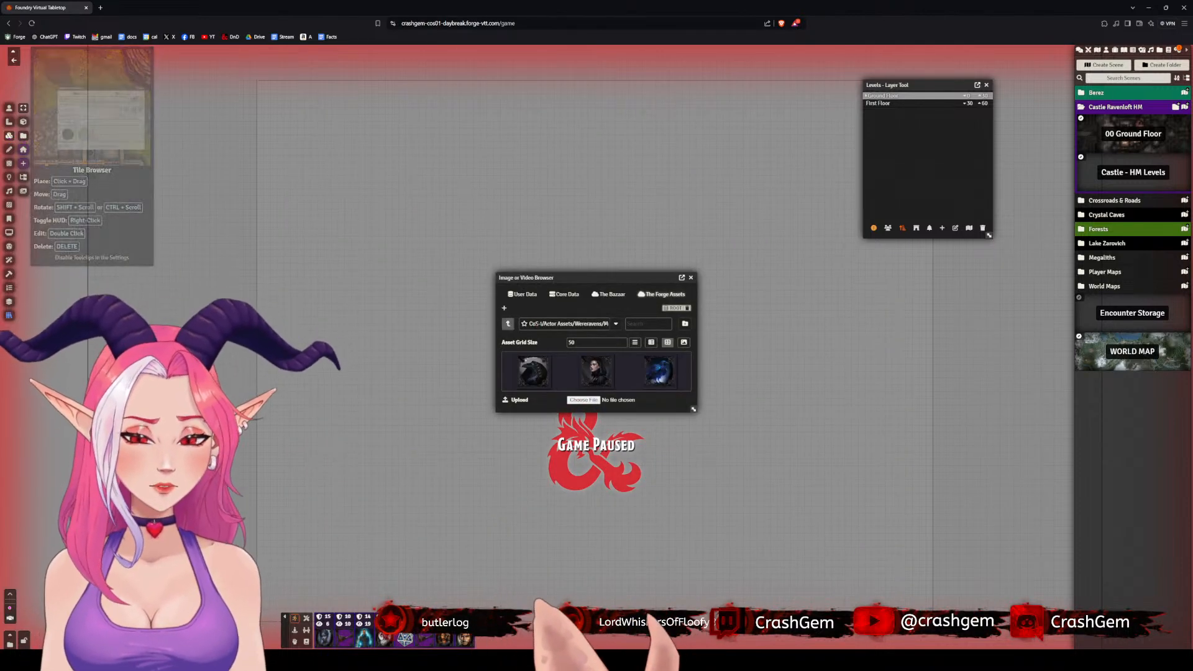
left_click(508, 324)
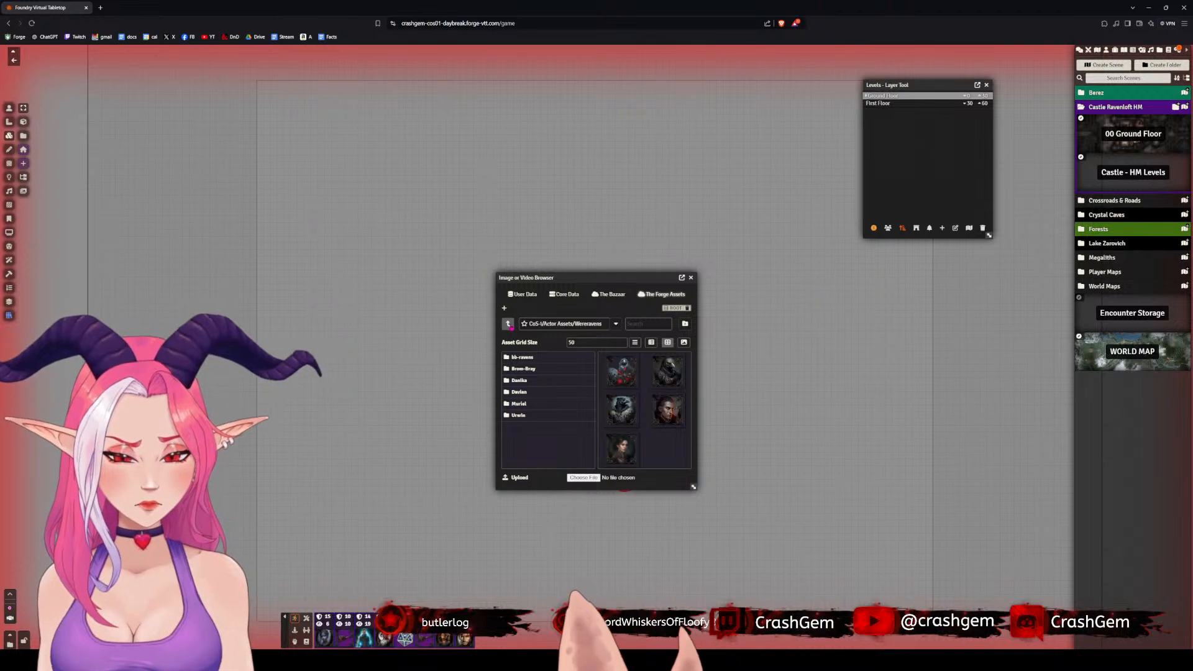
left_click(508, 324)
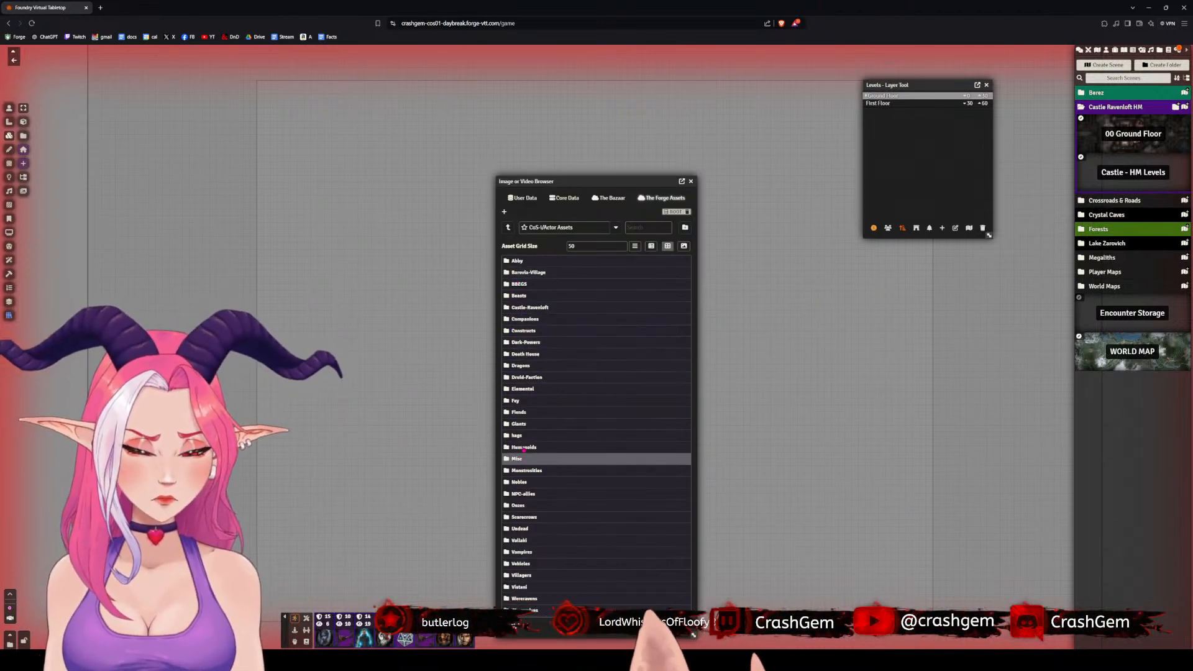
left_click(508, 228)
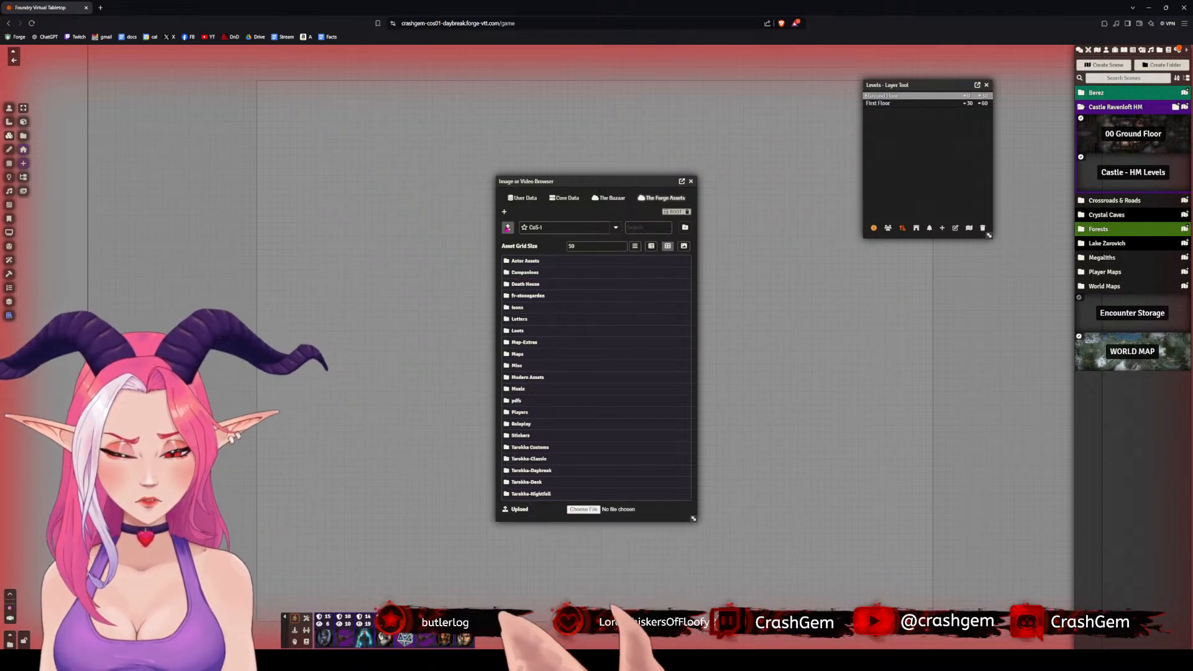
left_click(519, 354)
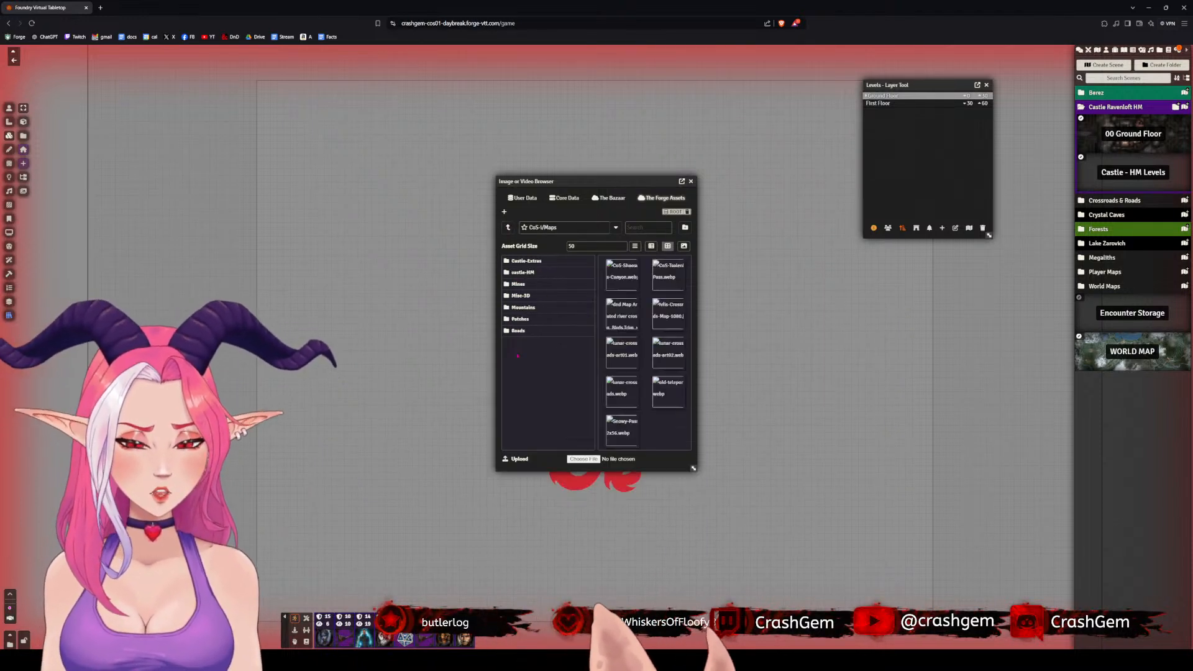
left_click(548, 272)
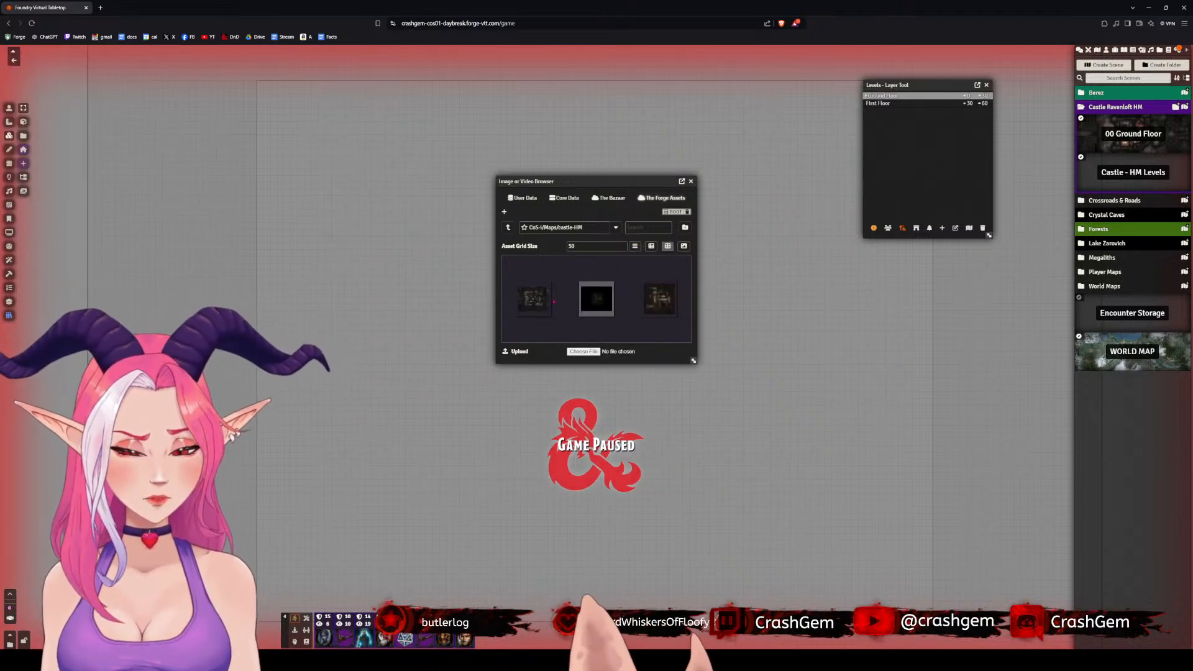
- Move the image browser clear of the scene area and show the castle-HM files as a name list
mouse_move(538, 306)
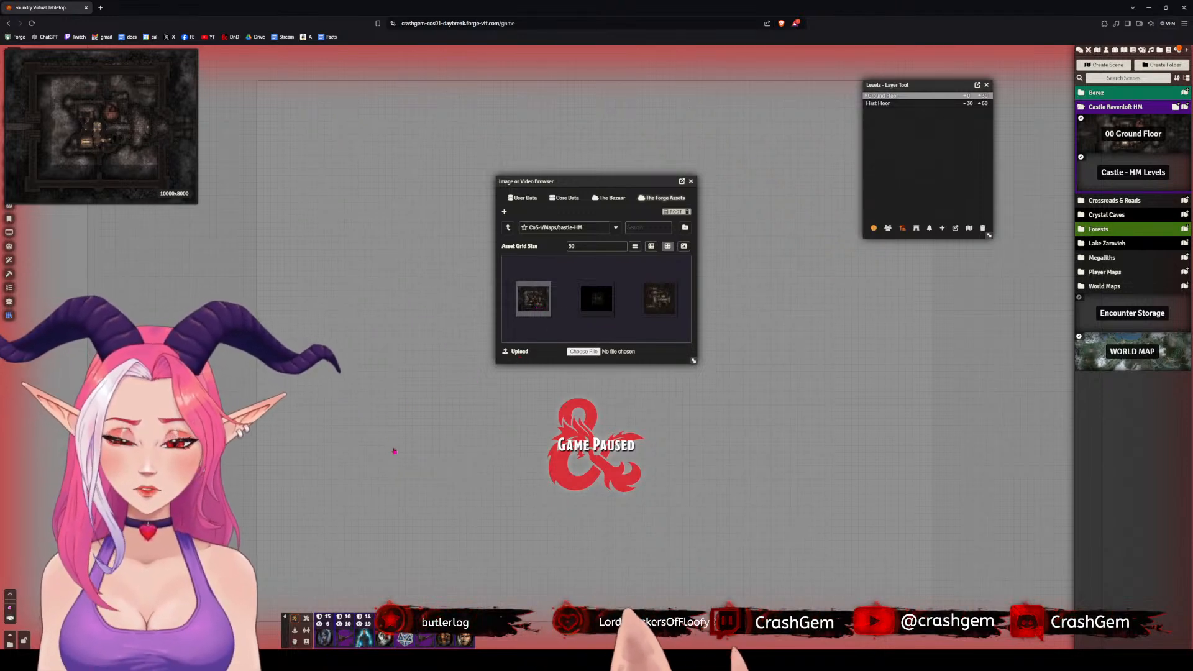
left_click_drag(395, 451, 479, 384)
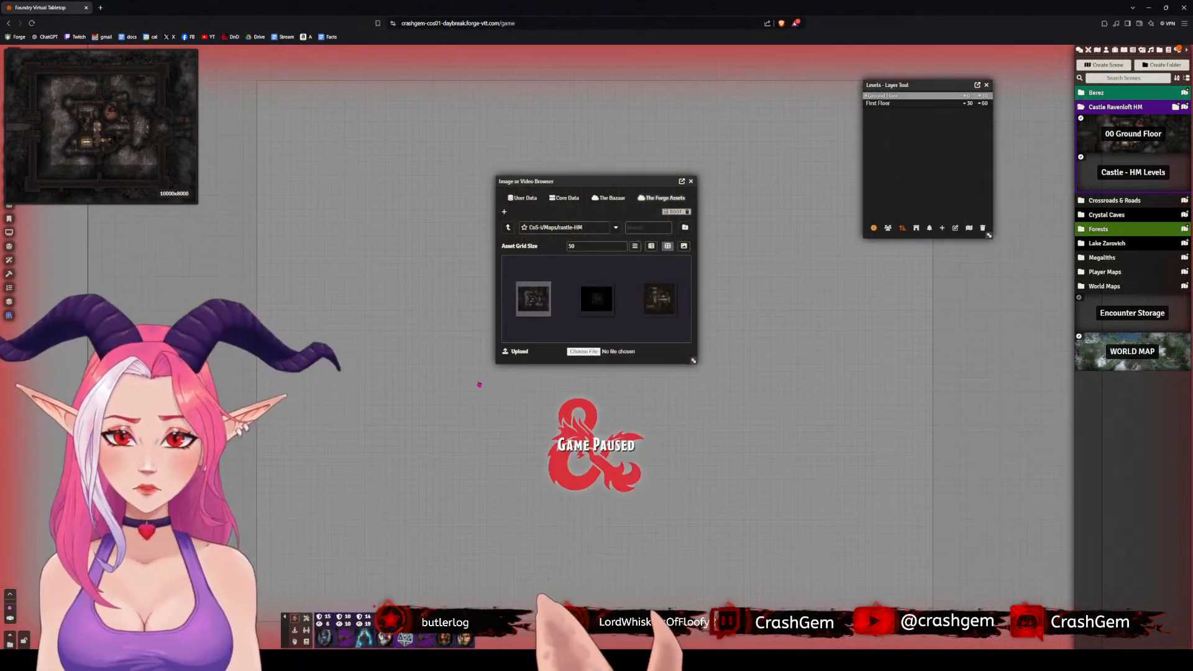
left_click_drag(574, 181, 940, 289)
scroll(645, 257, "down", 5)
left_click_drag(673, 281, 542, 269)
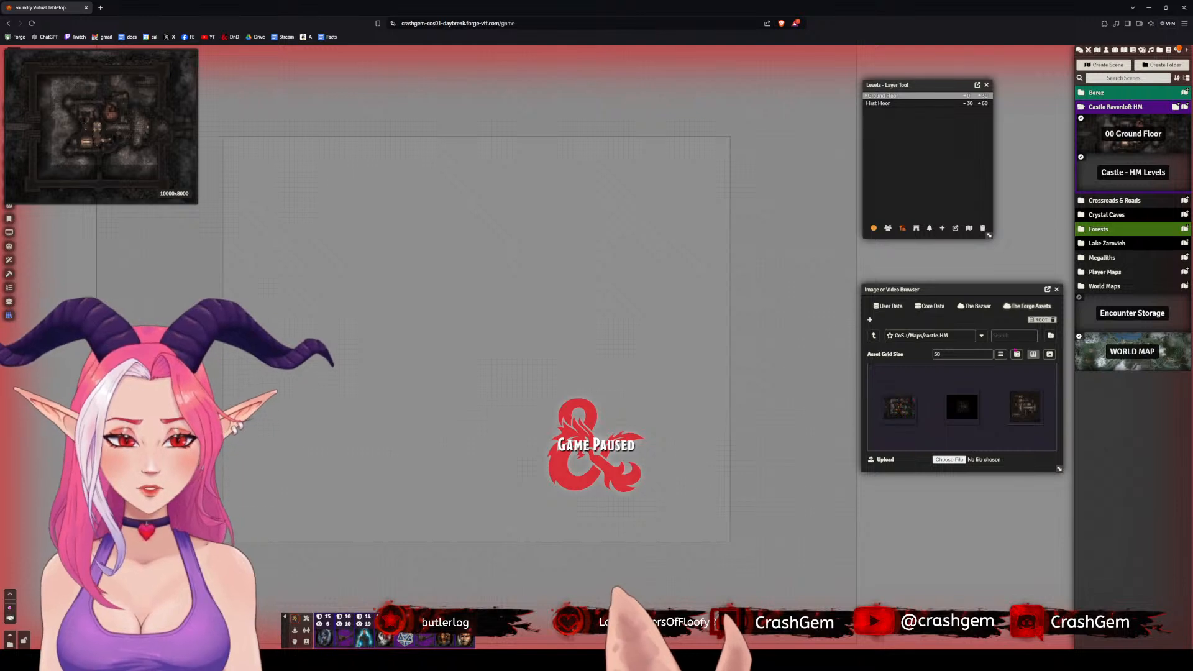
left_click(1000, 354)
mouse_move(928, 369)
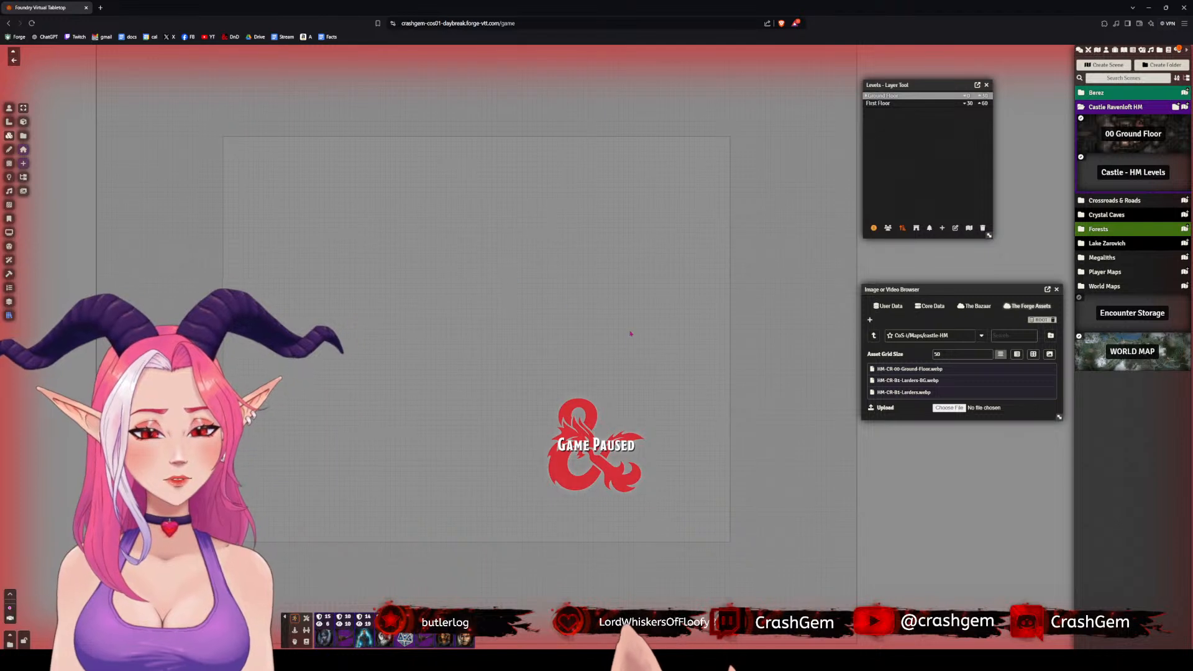
- Set the Castle - HM Levels scene dimensions to 10000 pixels wide by 8000 pixels high and save the configuration
scroll(524, 360, "up", 10)
left_click_drag(487, 362, 680, 354)
scroll(650, 337, "down", 1)
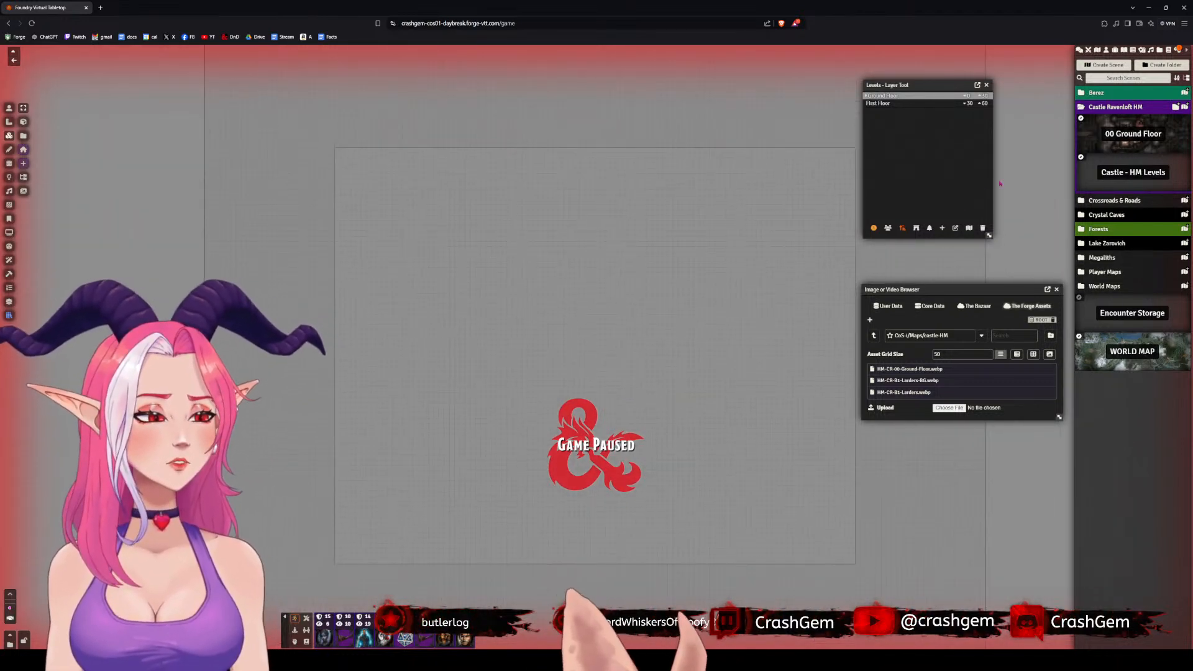
right_click(1107, 178)
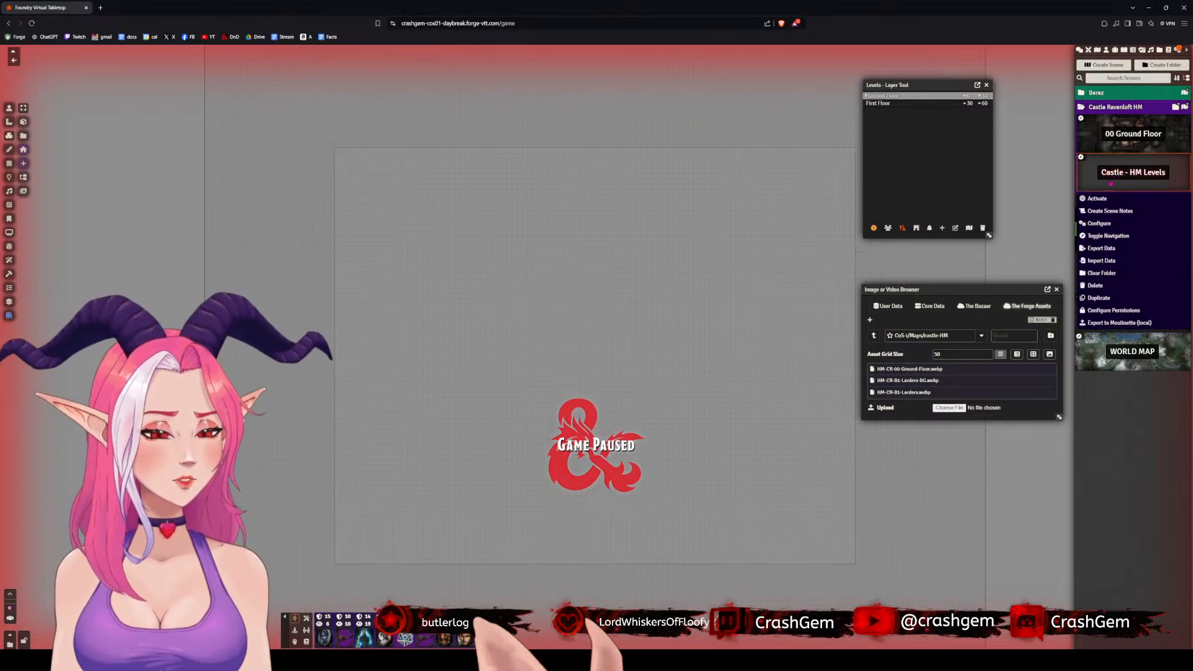
left_click(1099, 225)
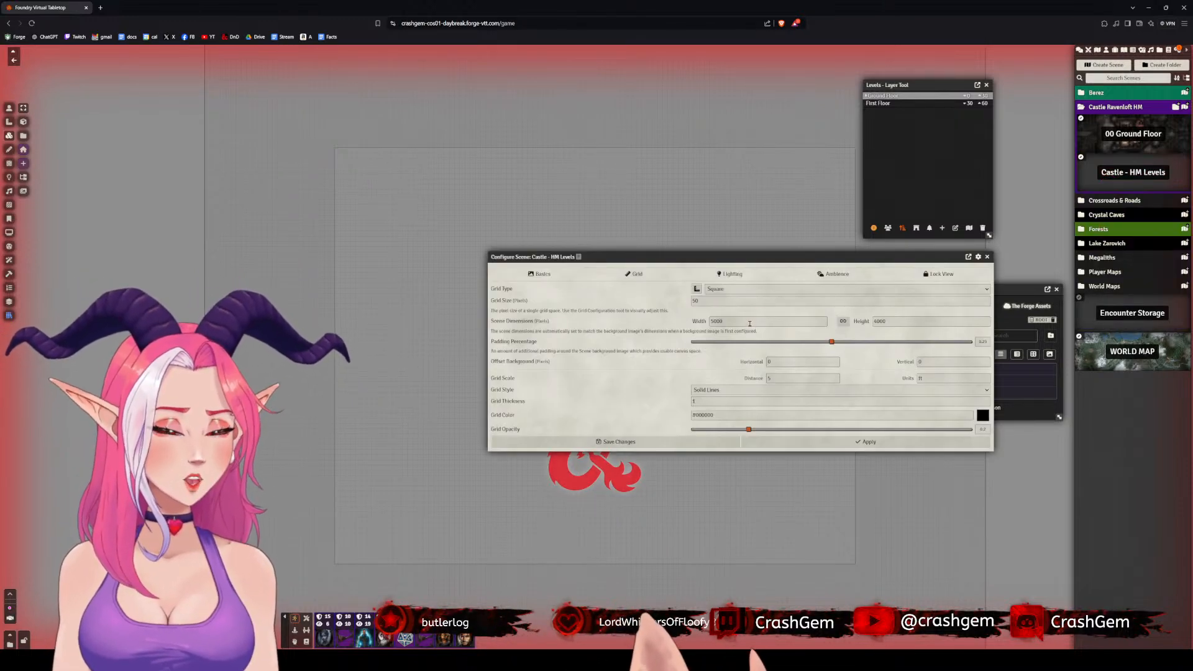
double_click(721, 321)
type("1")
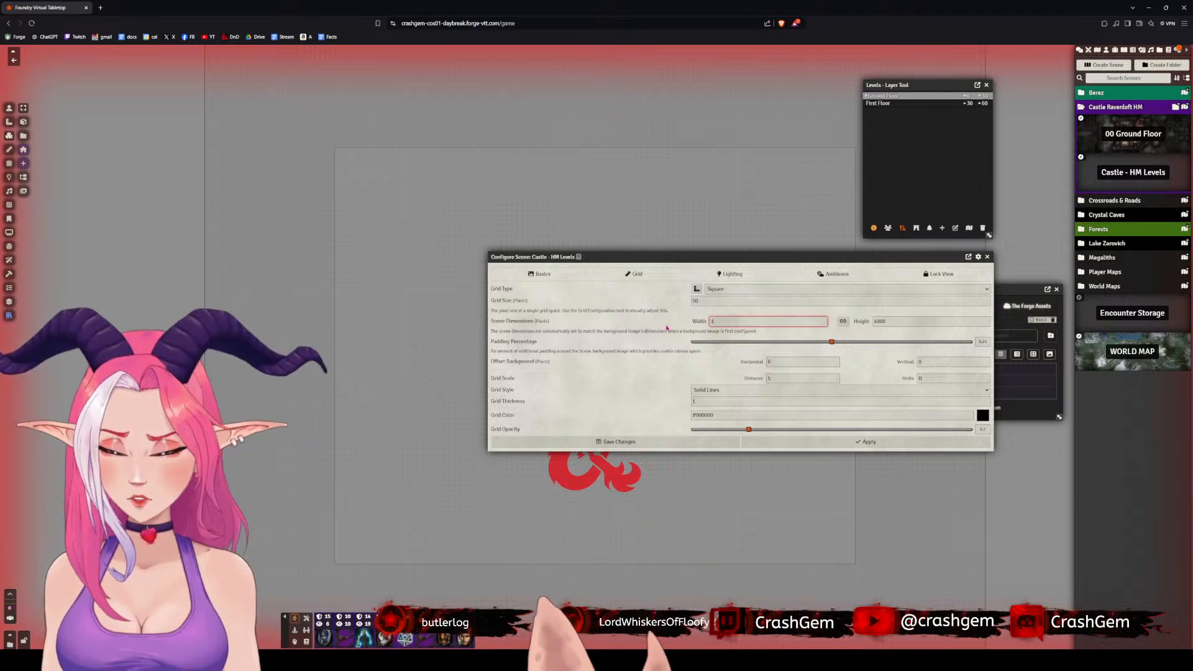
type("0000")
key("Tab")
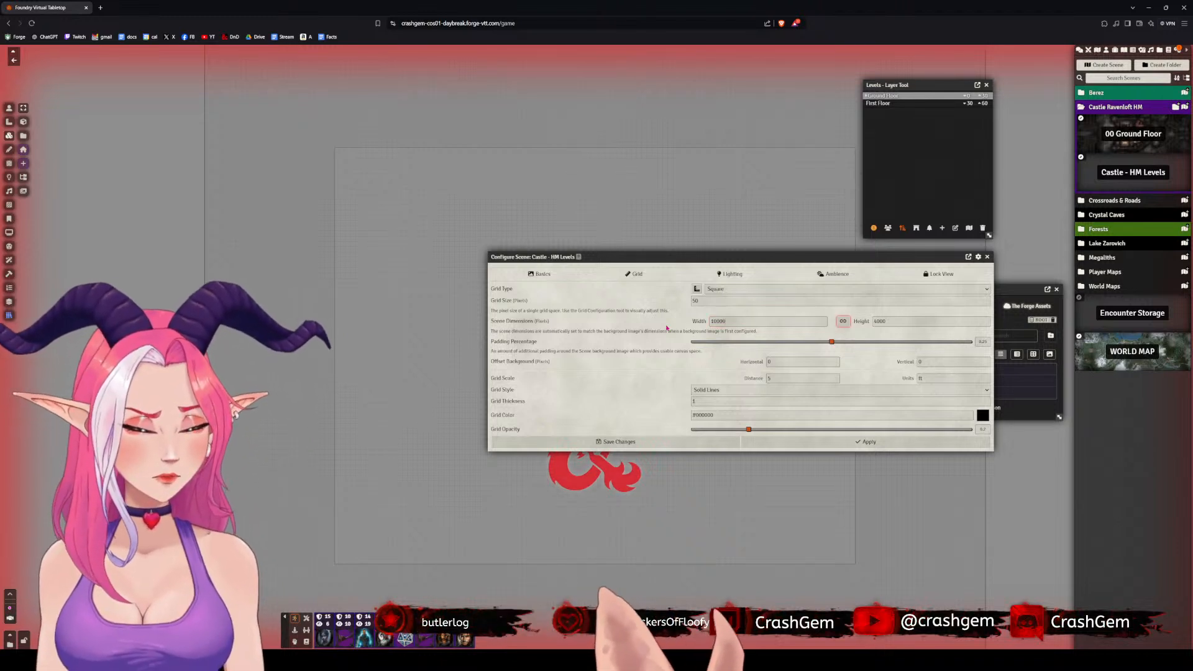
key("Tab")
type("8000")
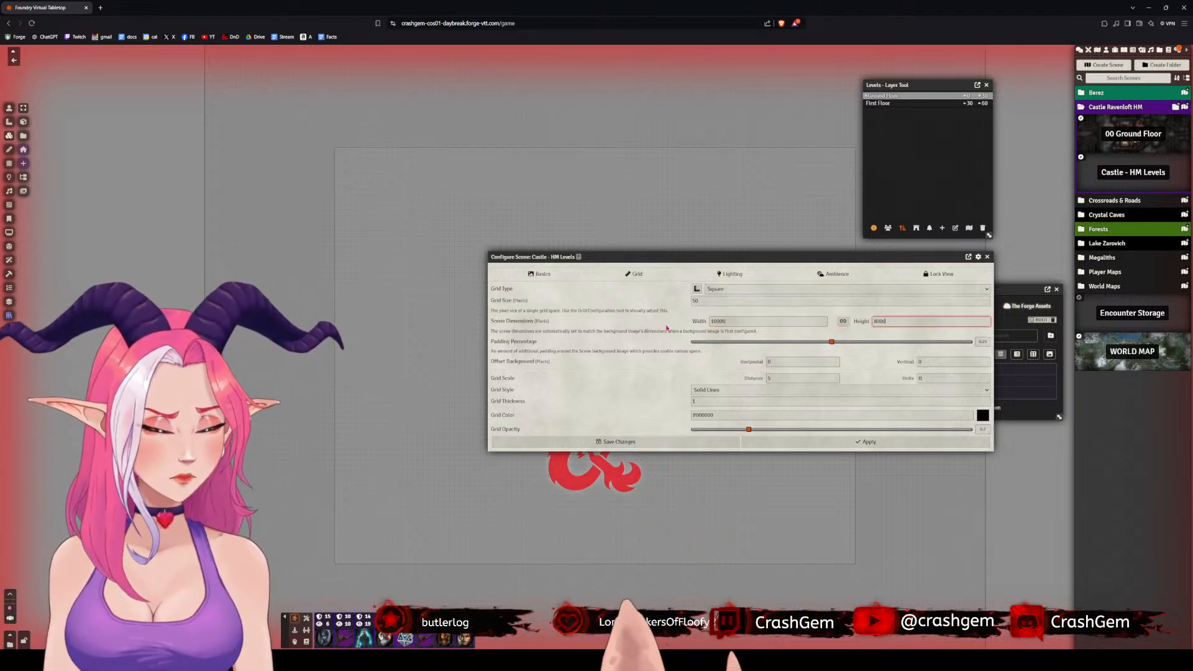
key("Return")
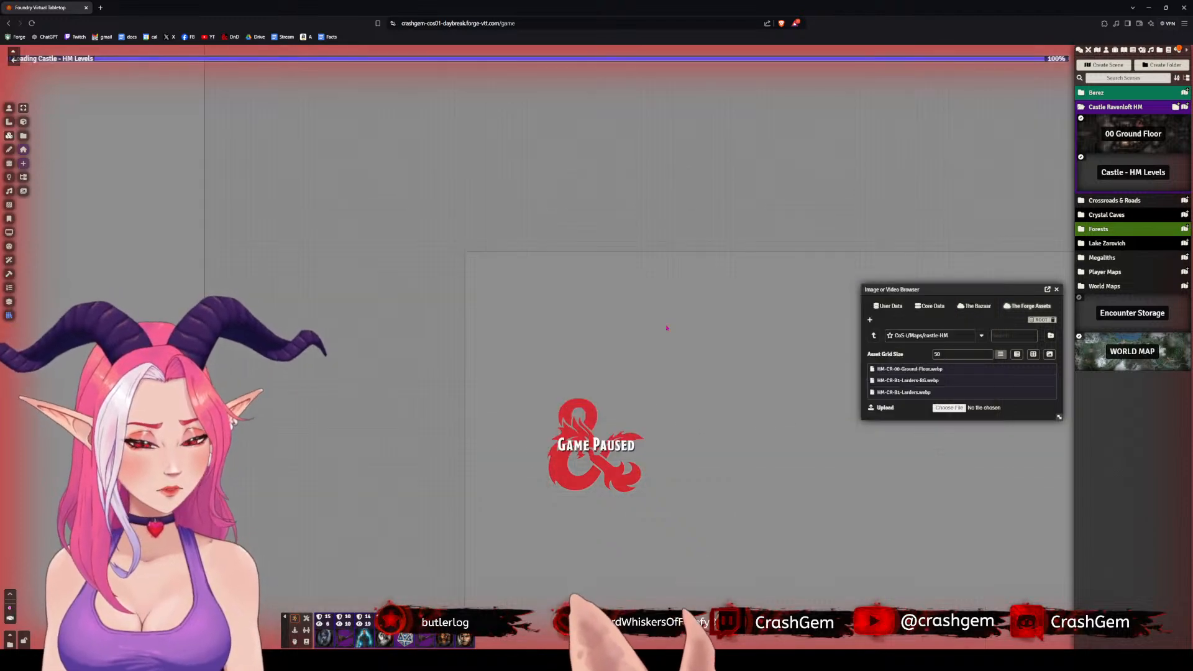
- Set the grid size of the Castle - HM Levels scene to 100 pixels and accept the scene dimension change
right_click(1140, 170)
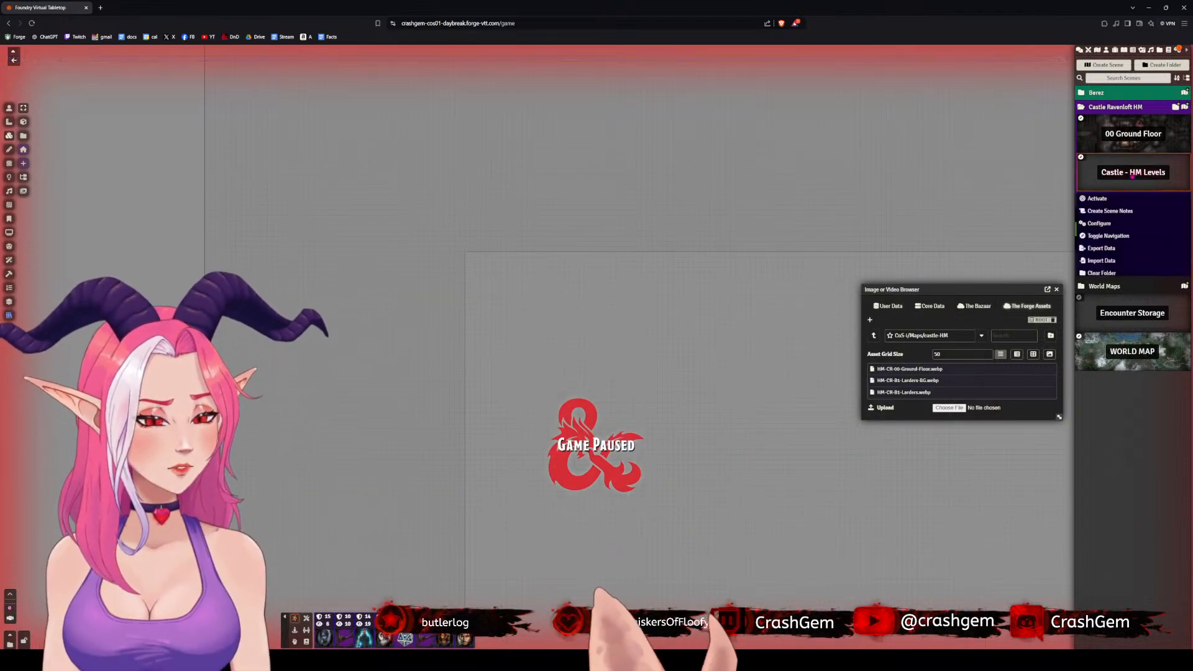
left_click(1093, 225)
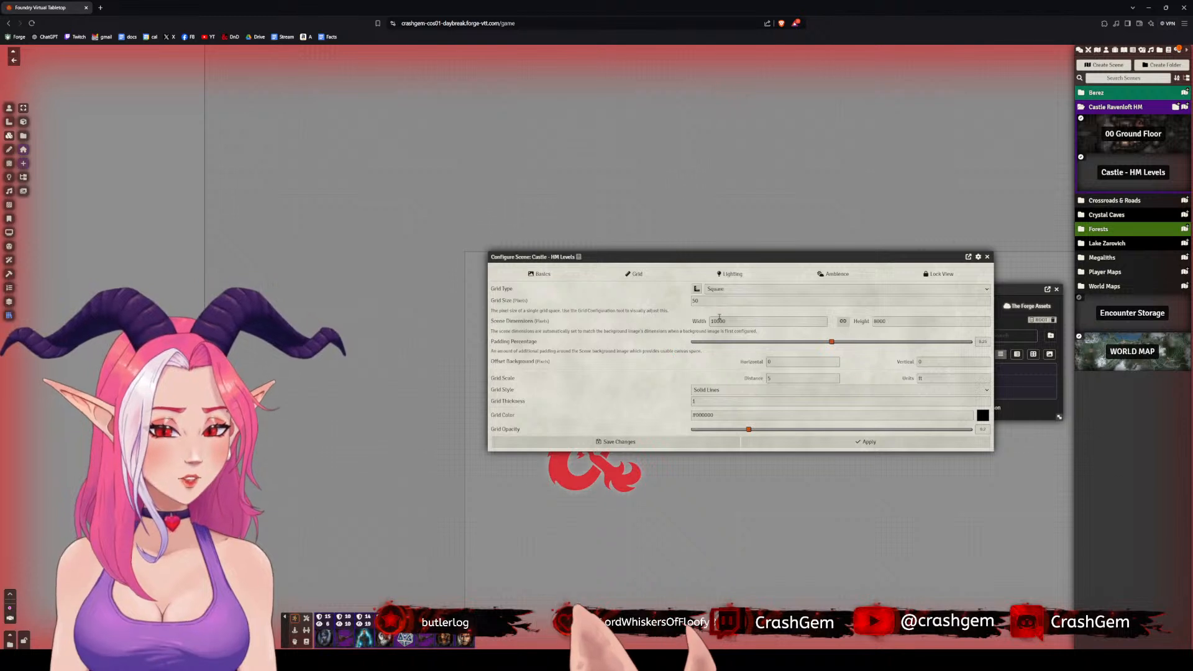
left_click_drag(699, 301, 635, 295)
type("100")
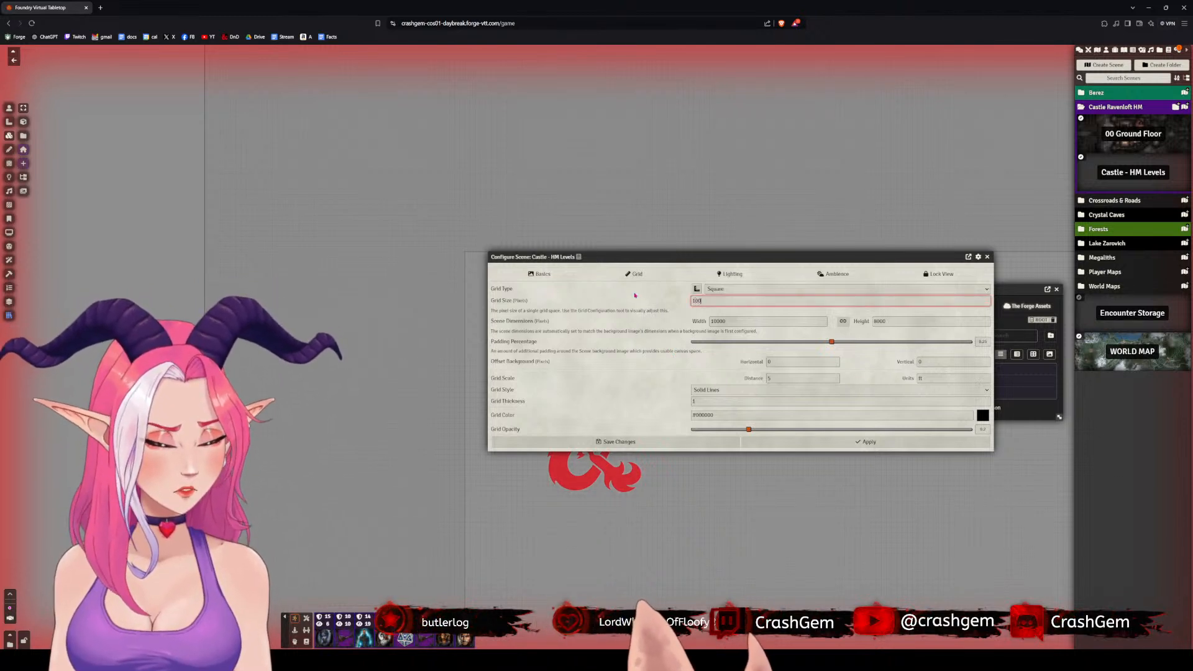
key("Return")
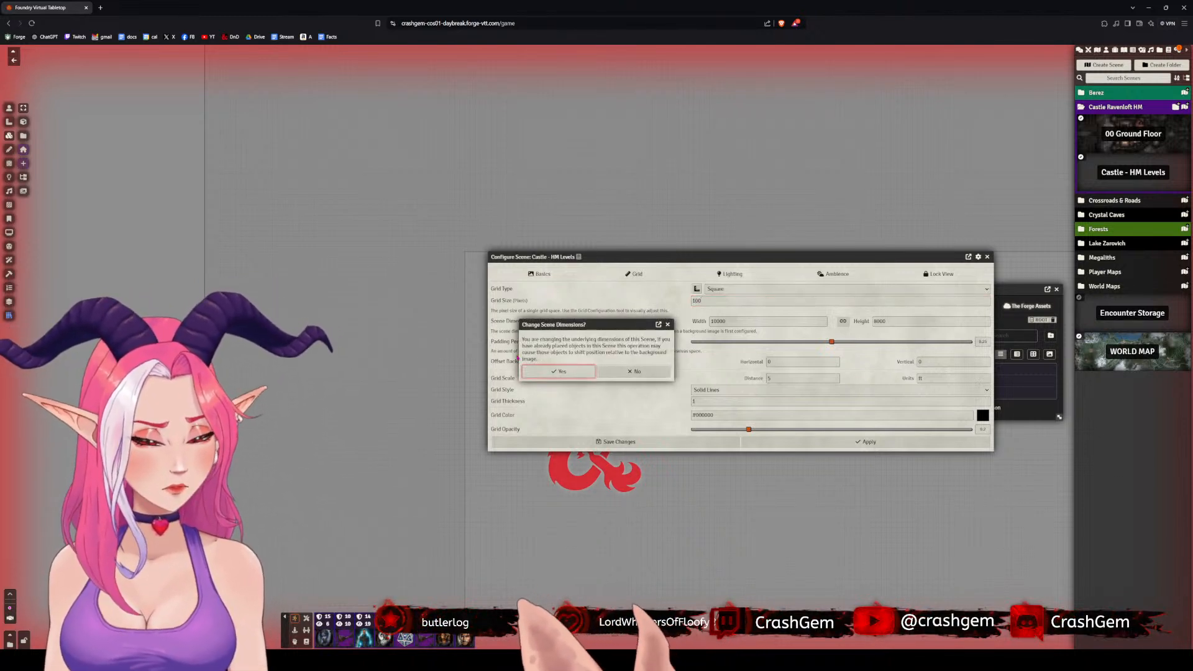
left_click(560, 372)
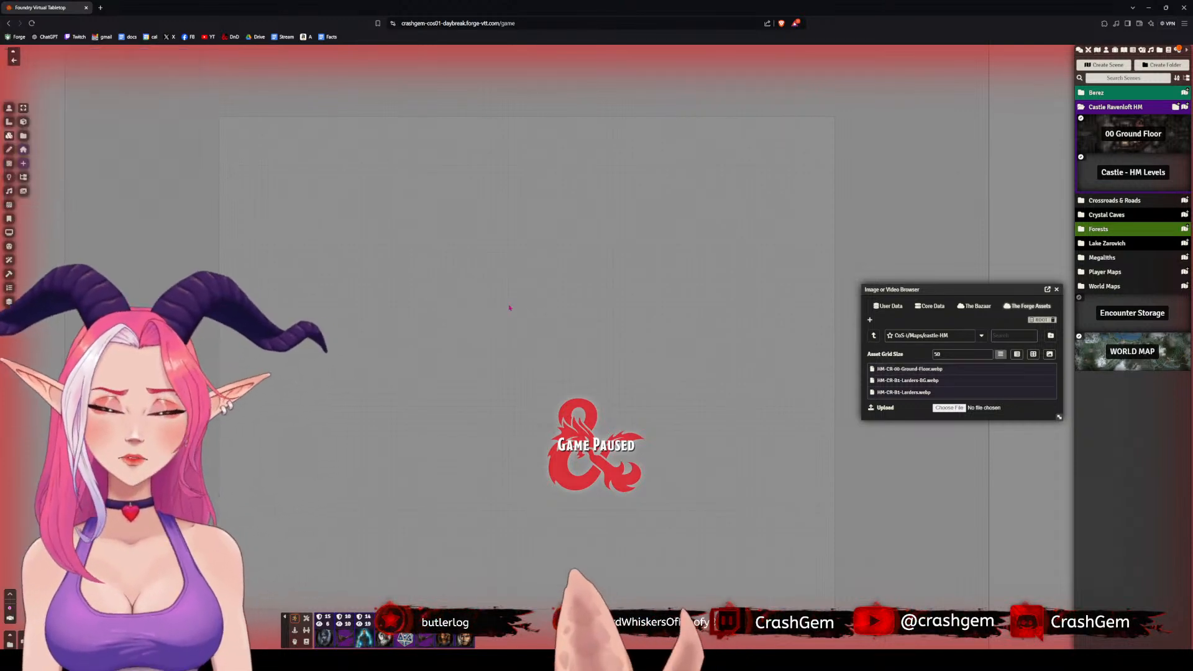
scroll(451, 246, "up", 1)
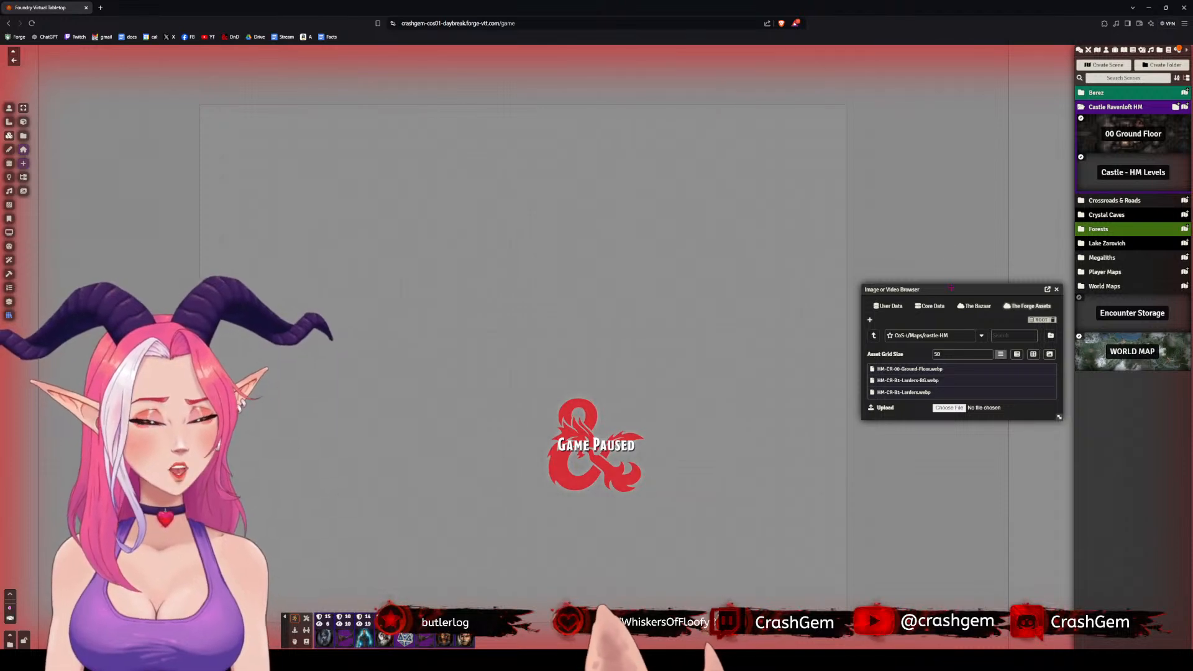
- Open the Levels layer tool, enlarge its window and place the image browser below it
left_click_drag(950, 288, 930, 218)
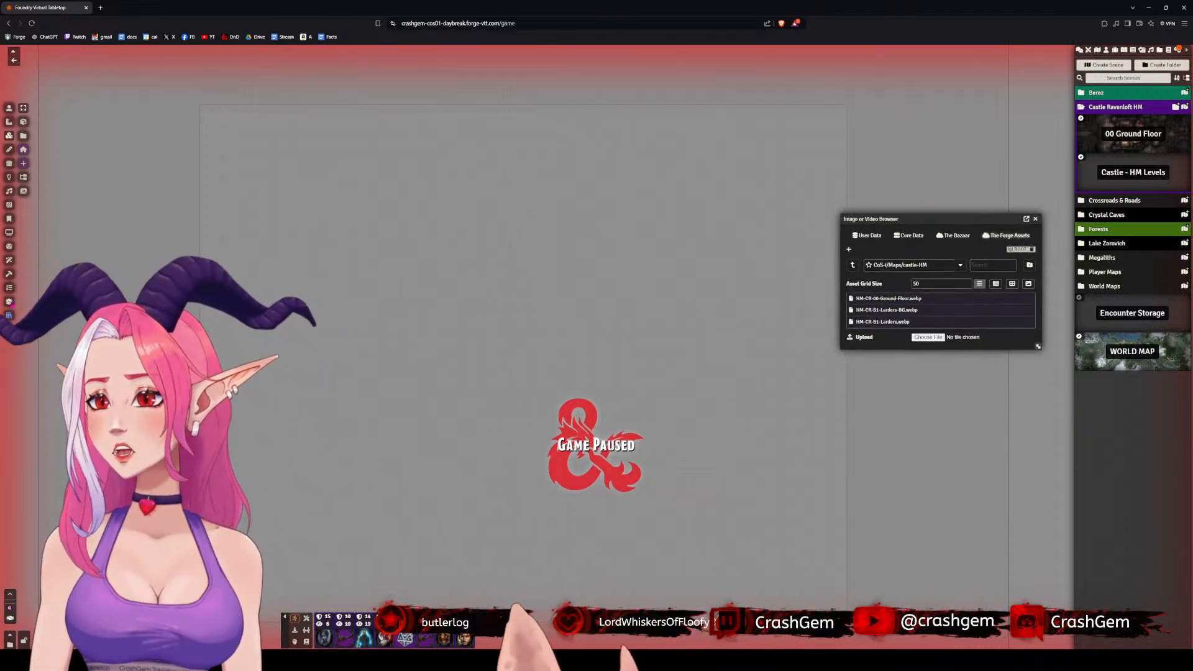
left_click(10, 301)
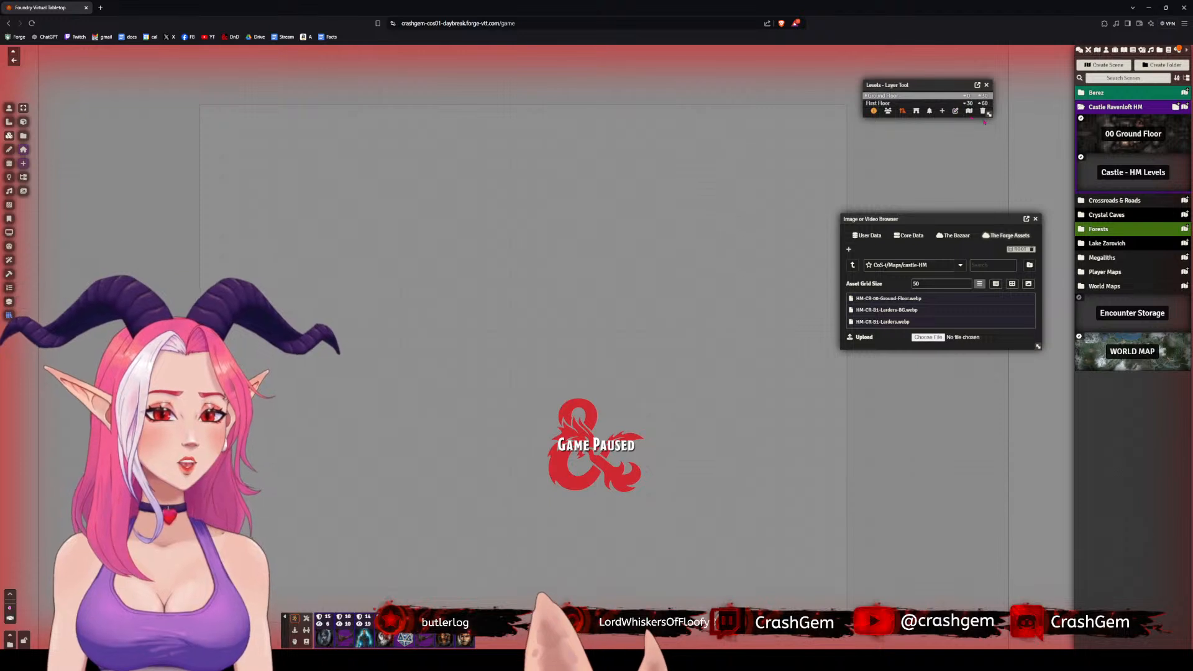
left_click_drag(988, 113, 1018, 103)
left_click(928, 337)
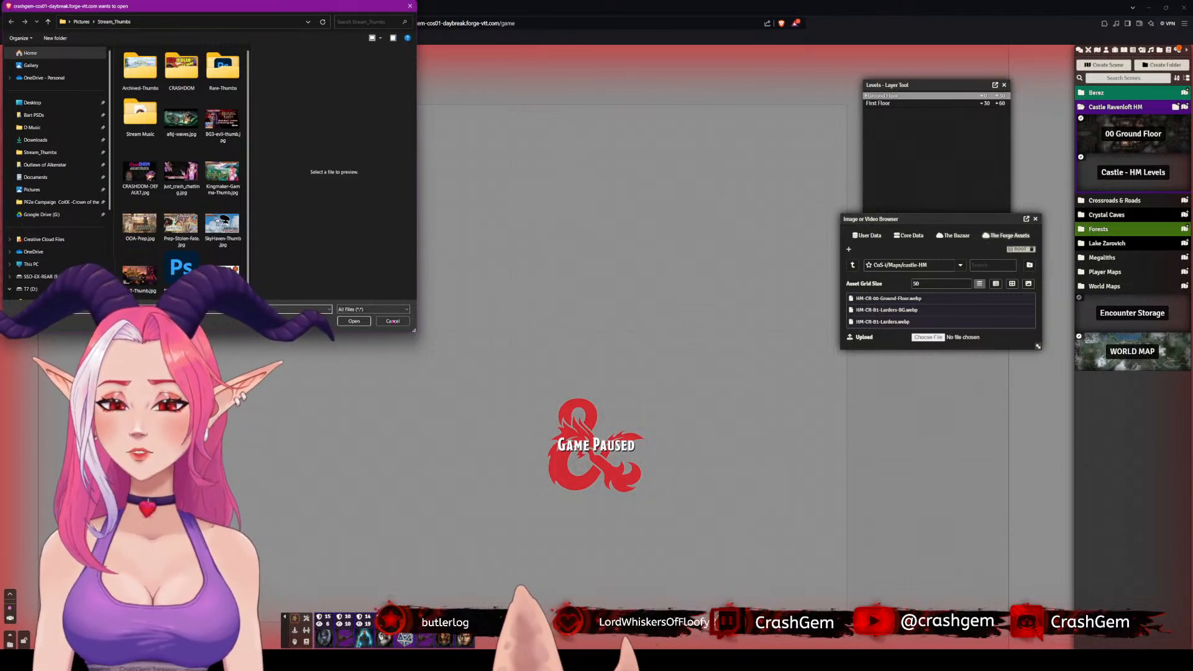
left_click(392, 321)
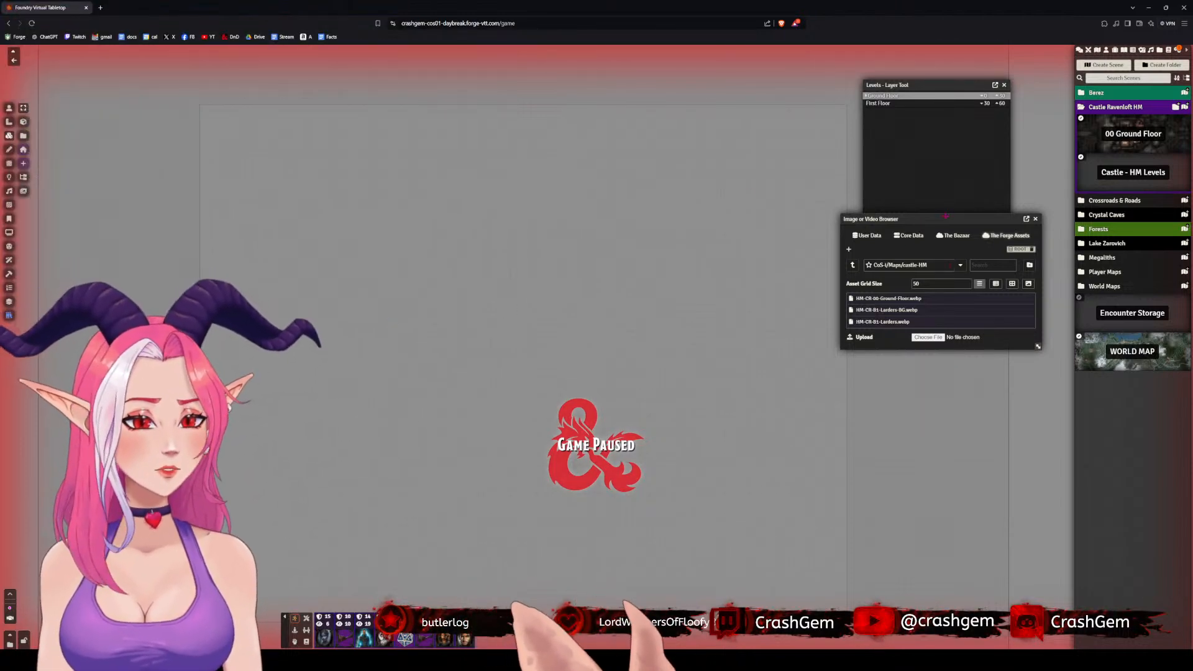
left_click_drag(945, 217, 954, 324)
mouse_move(911, 412)
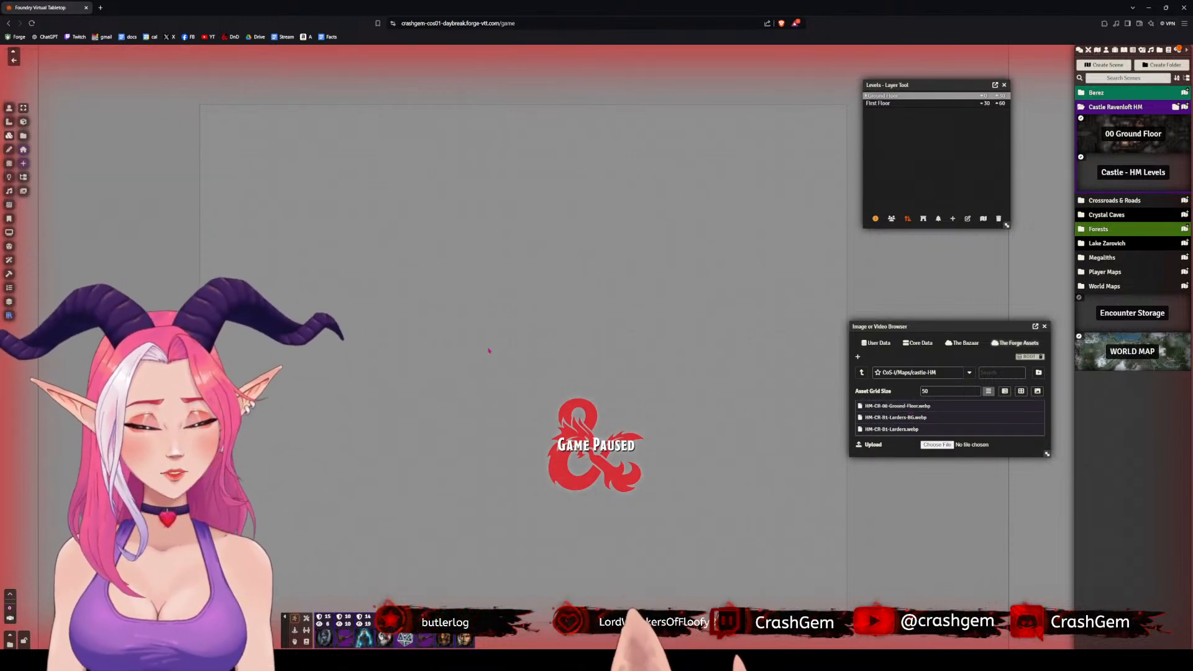
scroll(586, 333, "down", 2)
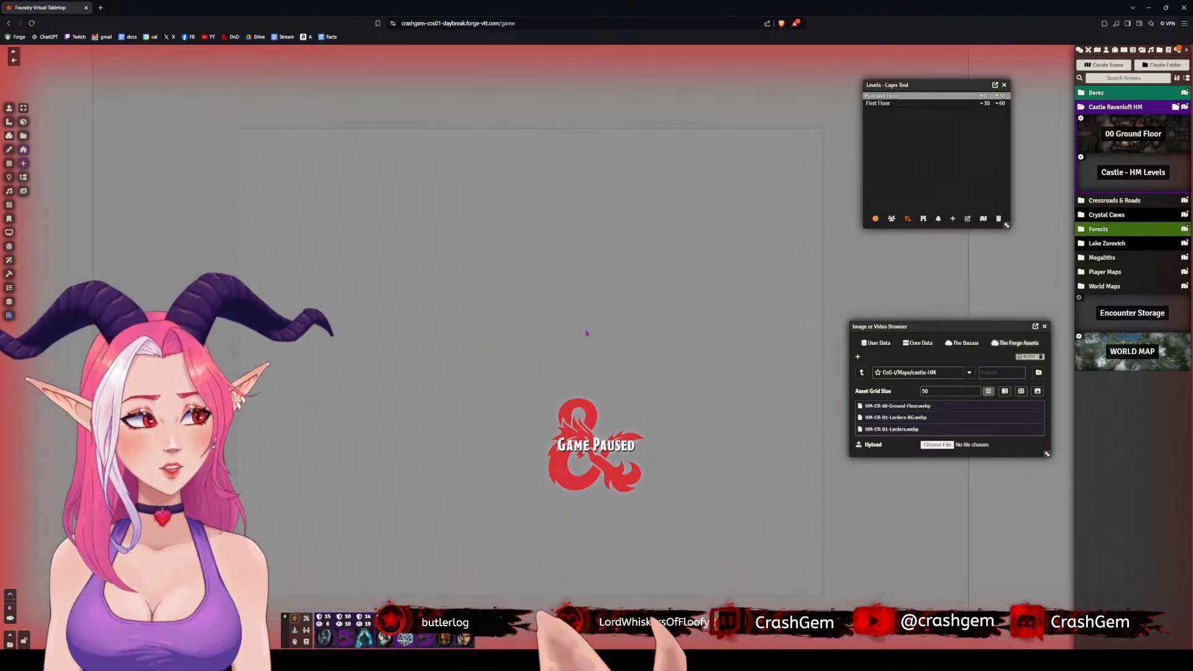
scroll(658, 326, "up", 2)
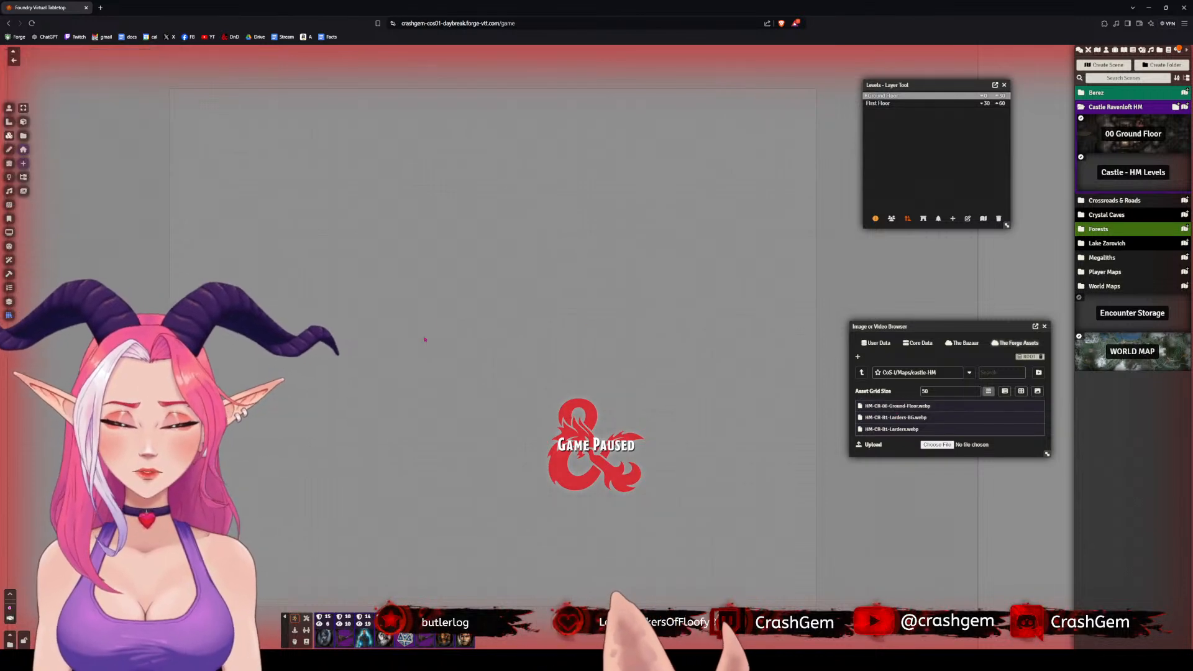
left_click_drag(423, 338, 466, 329)
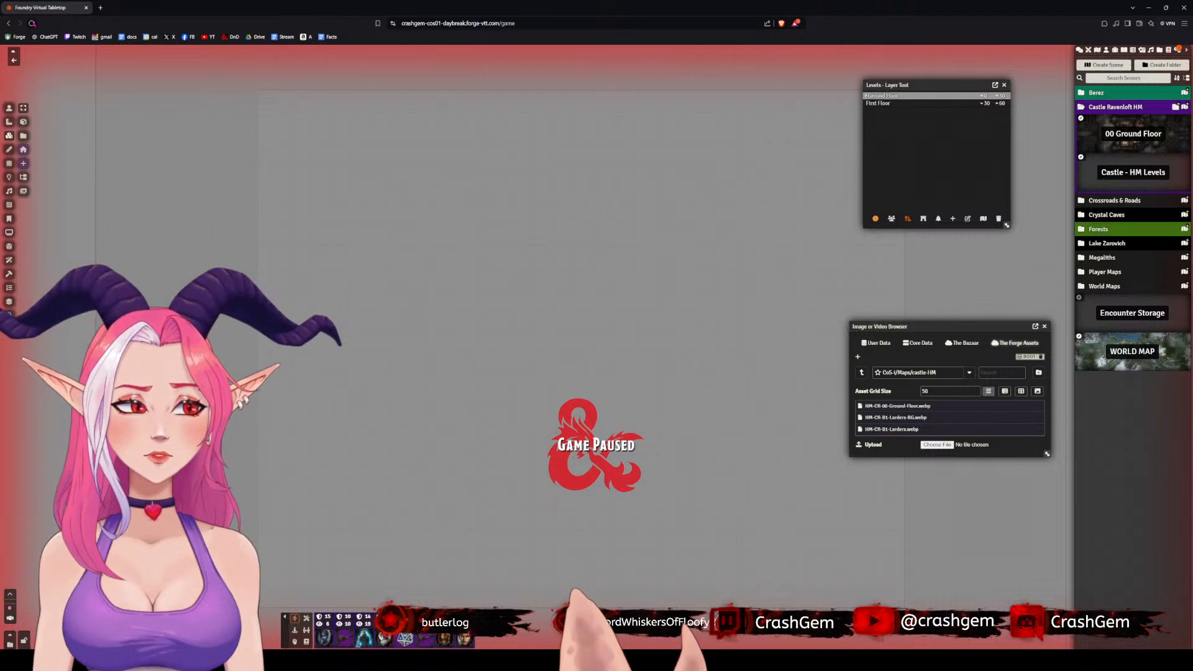
- Reload the game page and reopen the Castle - HM Levels scene from the Castle Ravenloft HM folder
left_click(32, 23)
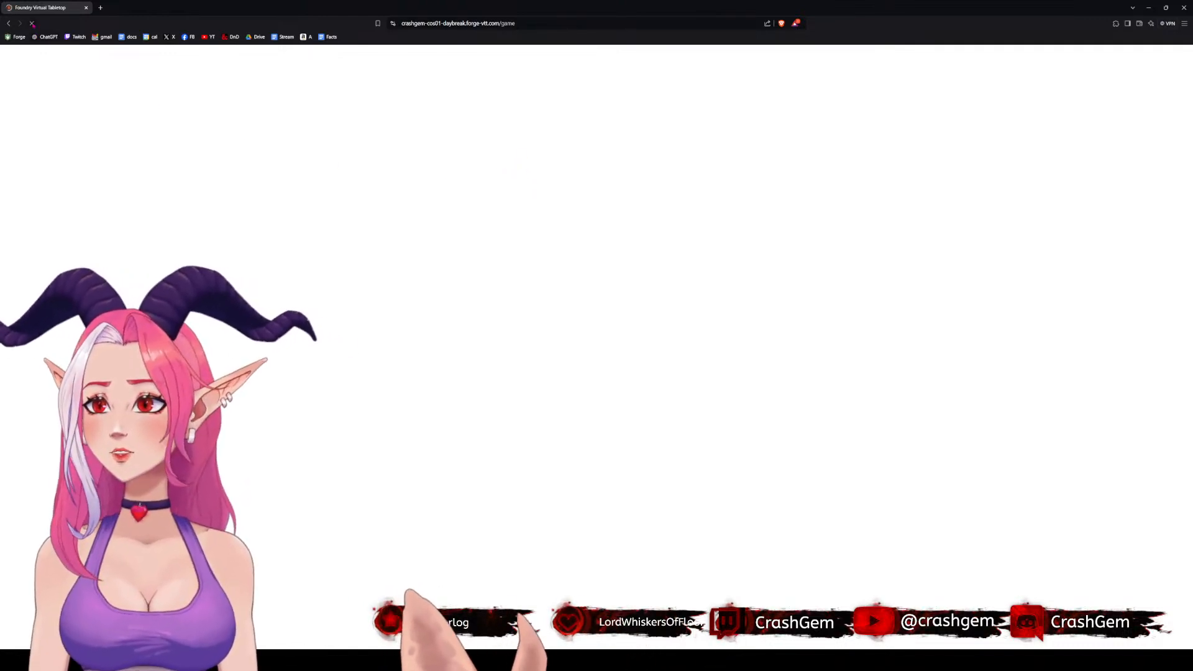
left_click(33, 25)
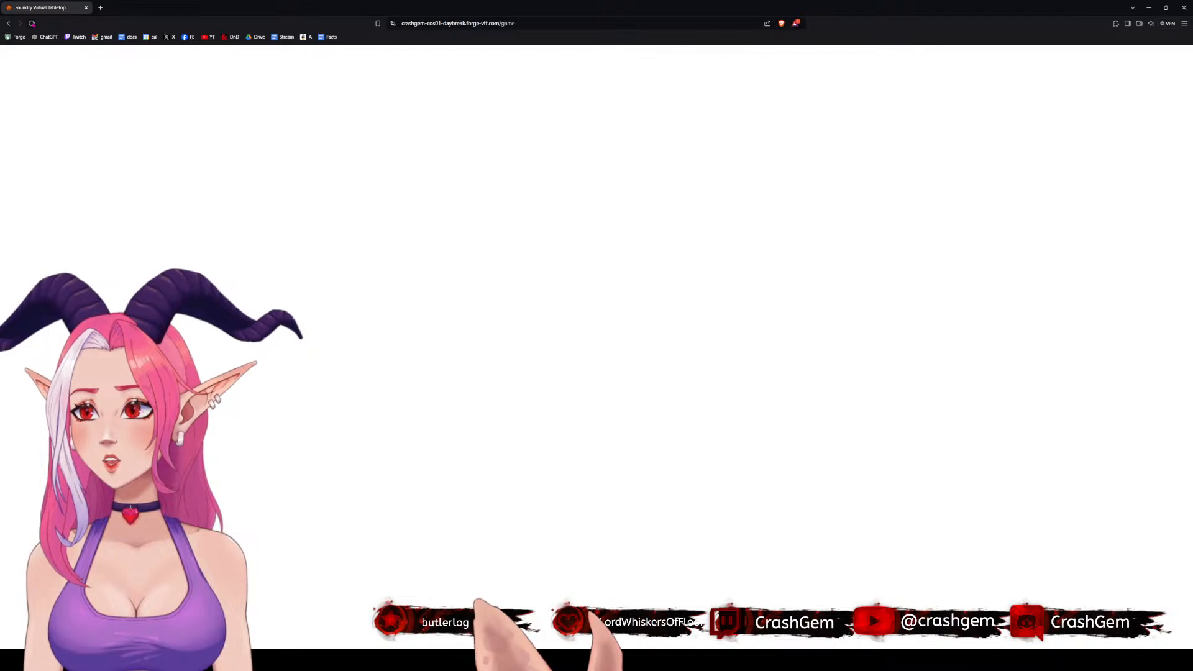
left_click(32, 24)
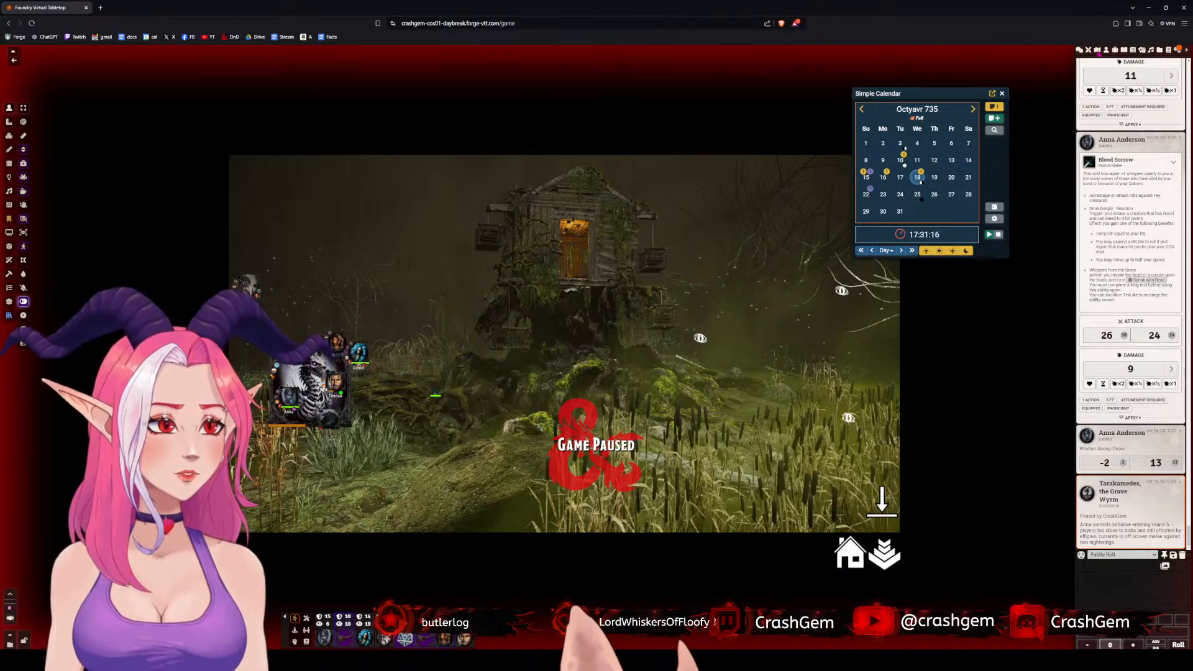
left_click(1097, 52)
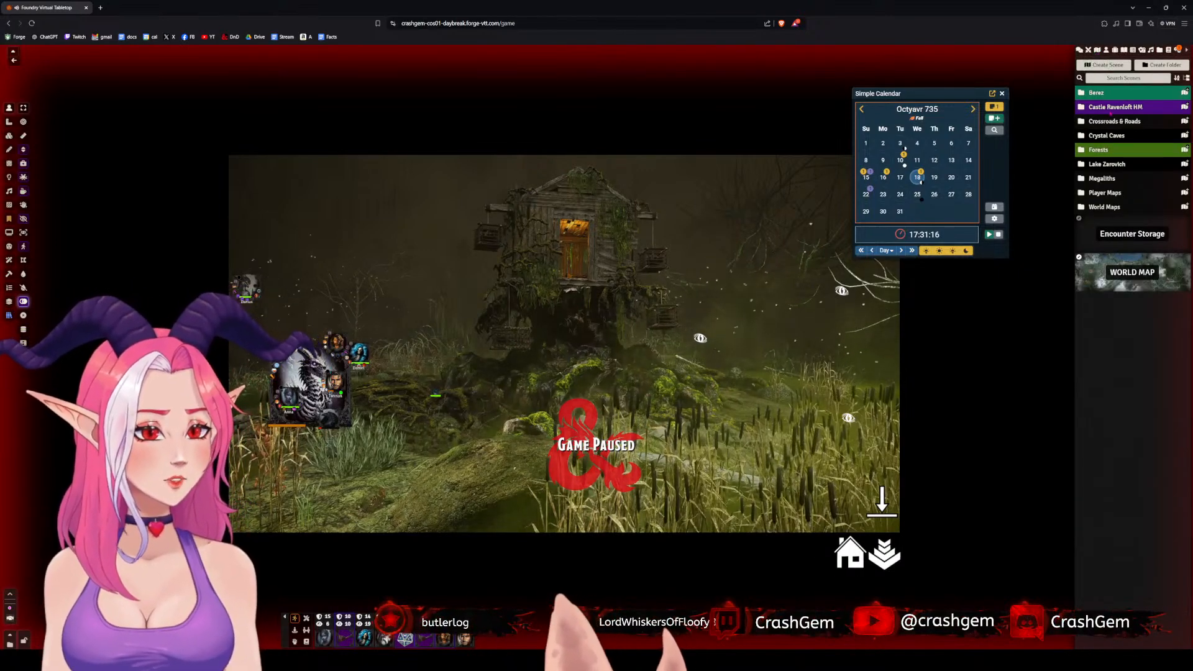
left_click(1110, 107)
left_click(1125, 173)
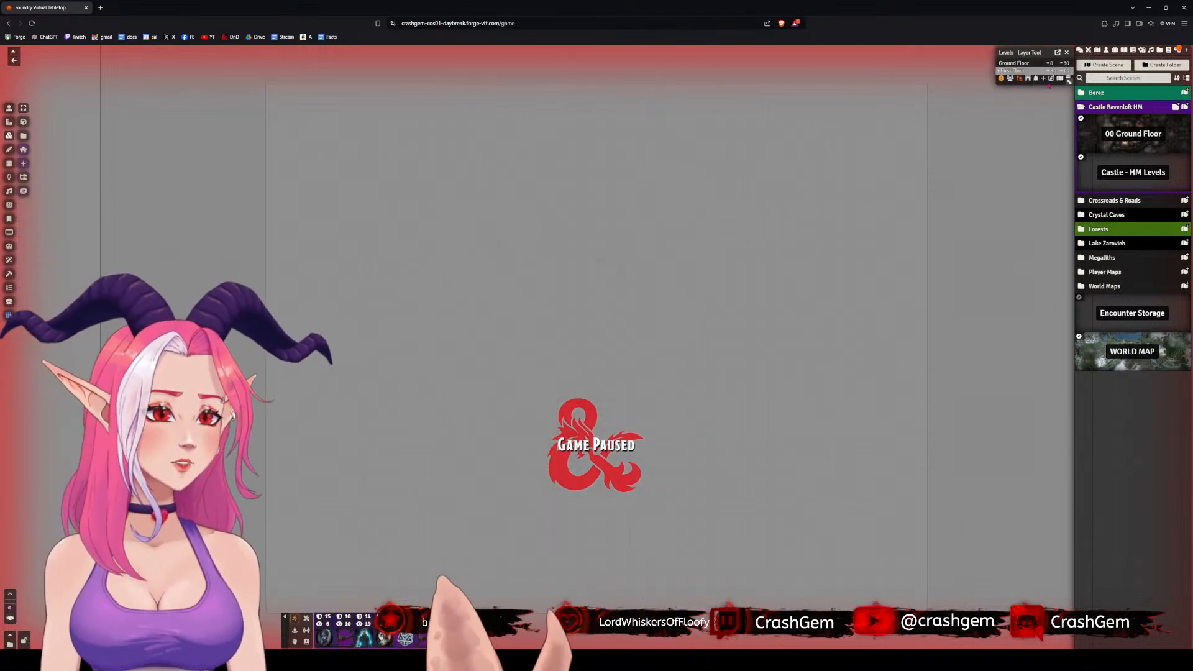
- Enlarge the Levels layer tool, move it clear of the scene list and make Ground Floor the active level
left_click_drag(1069, 83, 1076, 183)
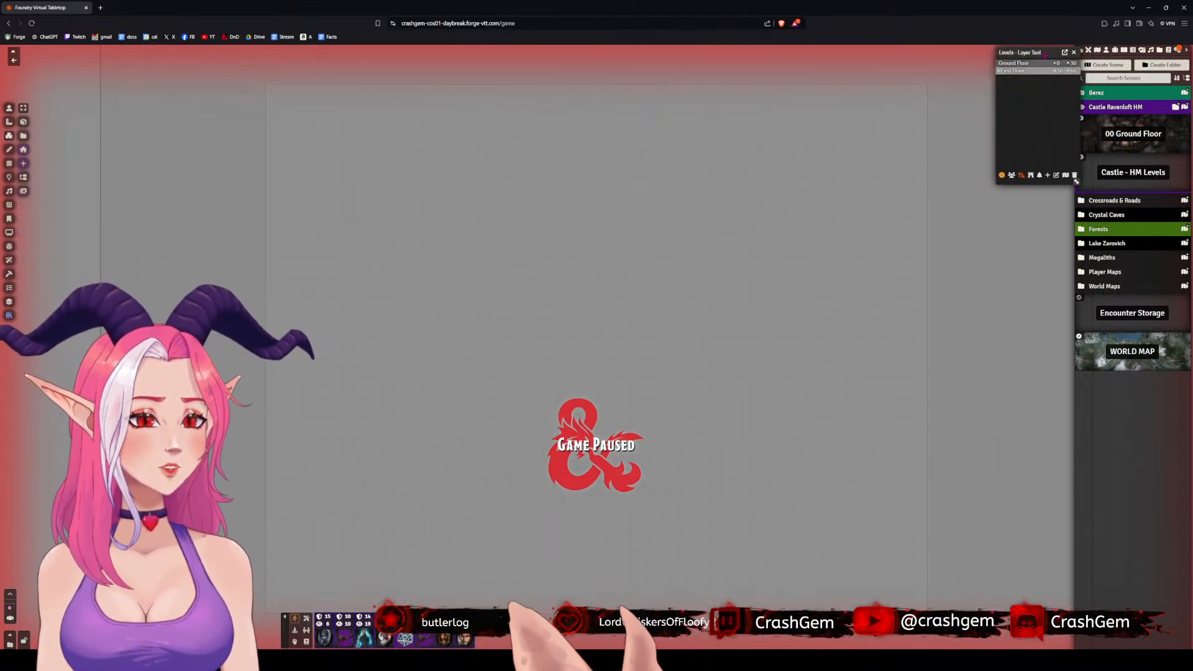
left_click_drag(1031, 52, 984, 107)
left_click(964, 117)
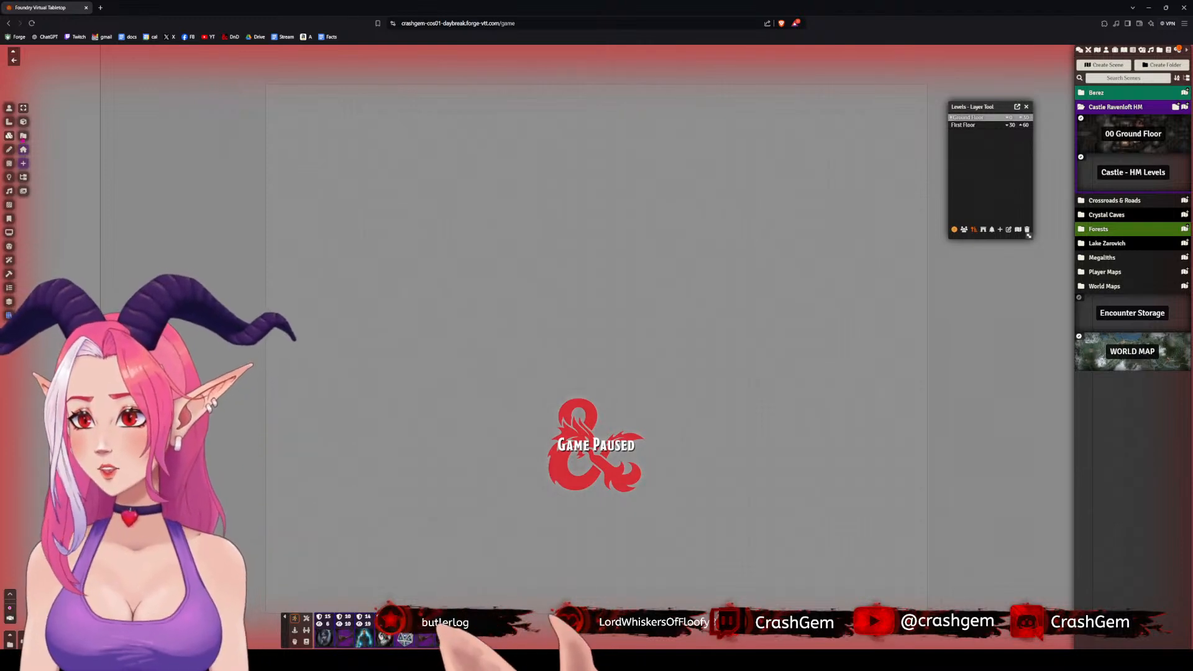
- Open the Tile Browser, show the castle-HM files as a name list, move it beside the scene area and pick HM-CR-00-Ground-Floor.webp
left_click(23, 136)
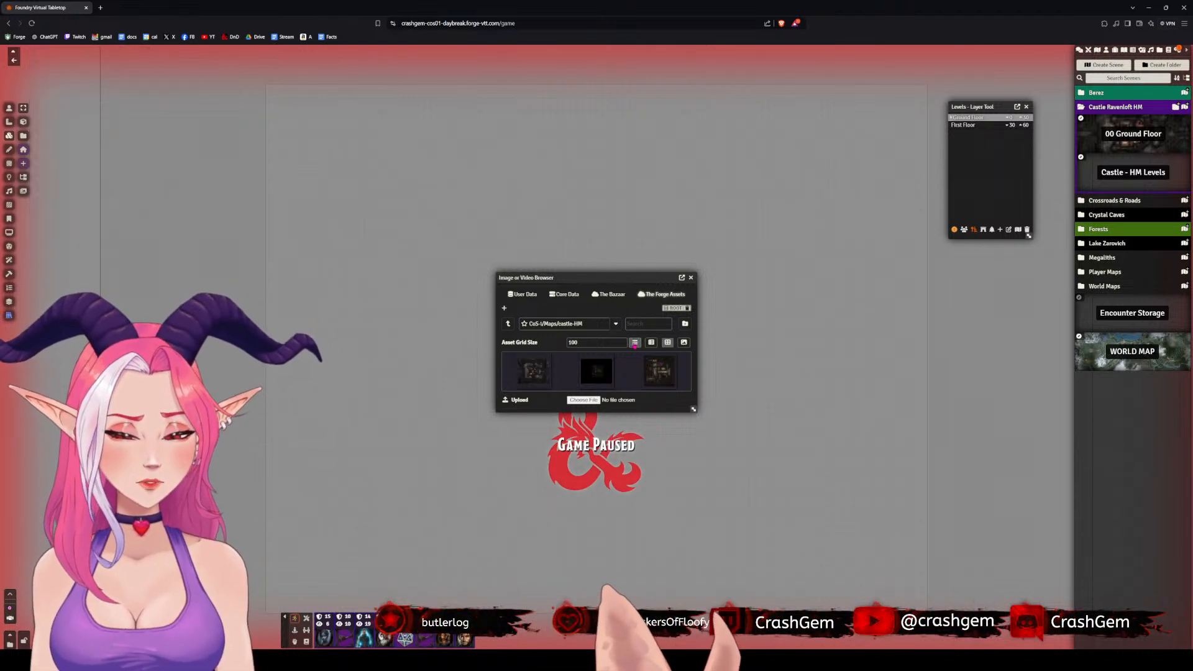
left_click(634, 342)
left_click_drag(602, 277, 974, 300)
left_click(912, 380)
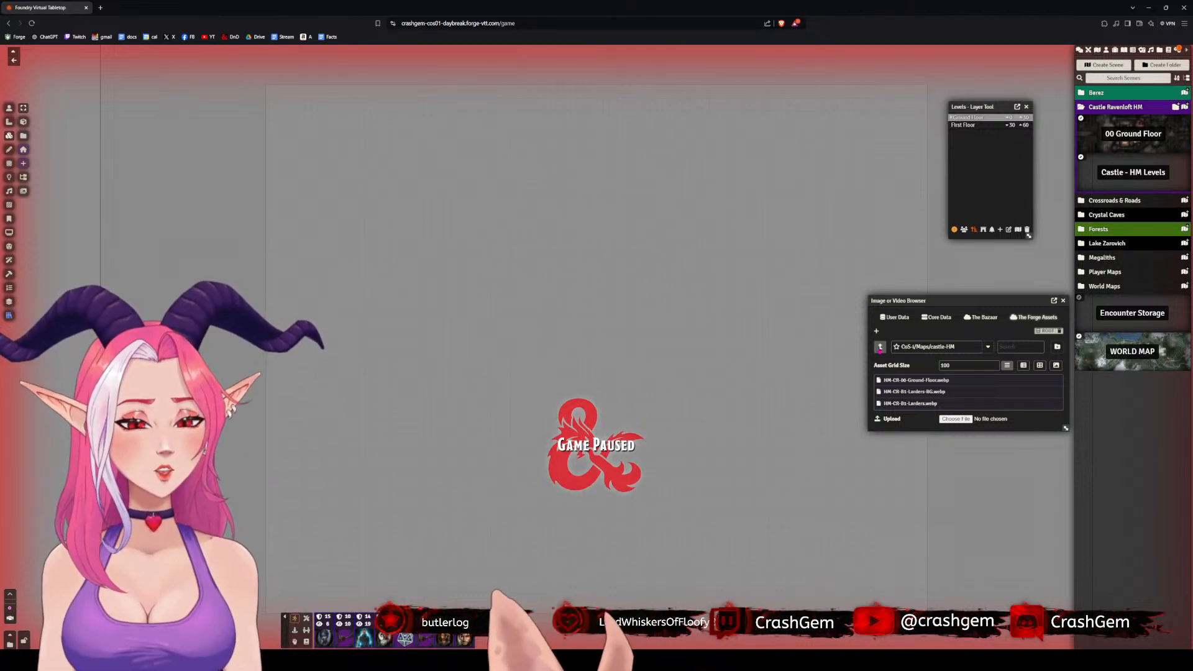
- Place abby-patch.webp from the CoS-I/Maps/Patches folder as a tile near the scene's centre and close the image browser
left_click(879, 349)
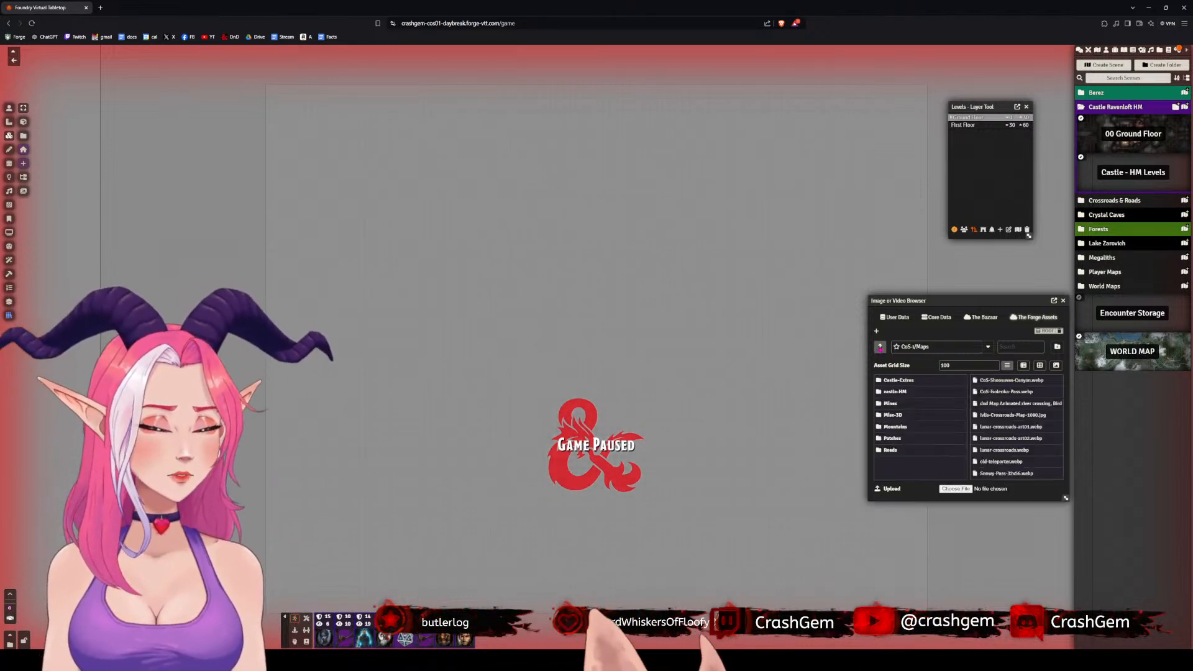
left_click(892, 439)
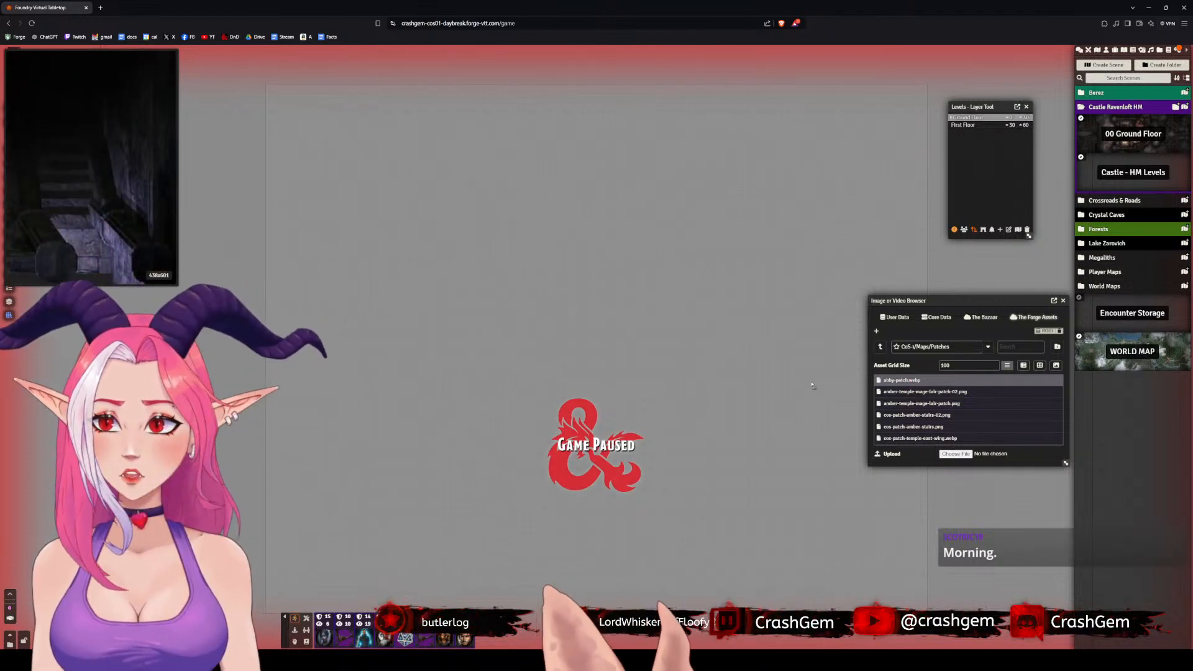
left_click_drag(569, 318, 551, 310)
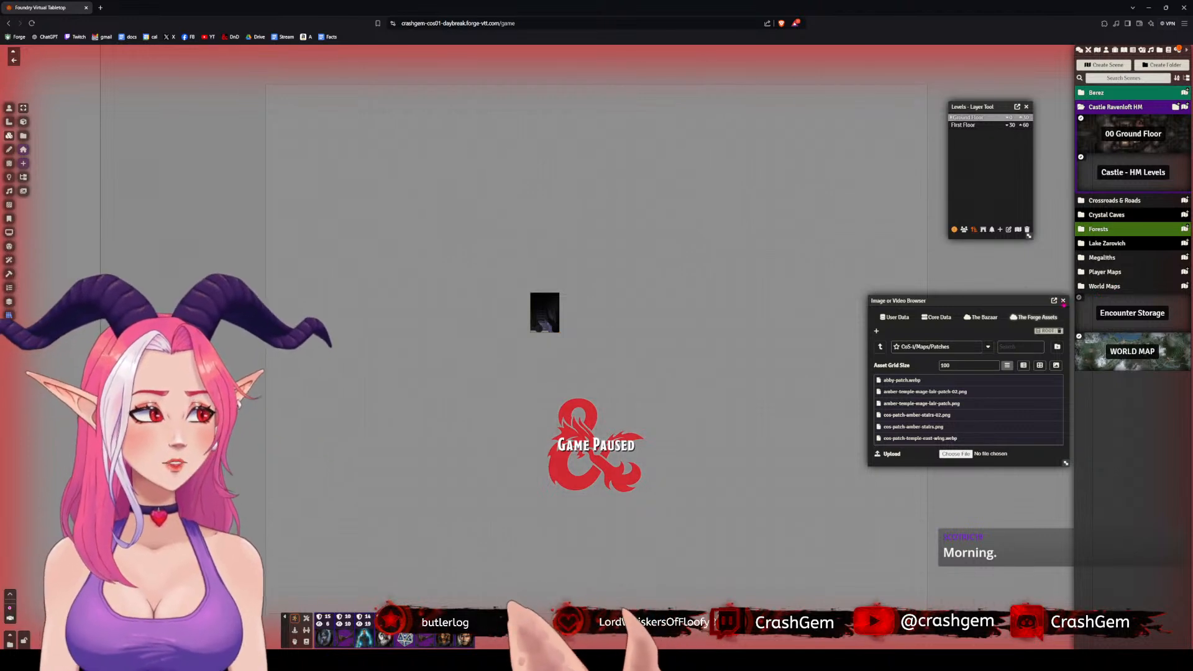
left_click(1063, 301)
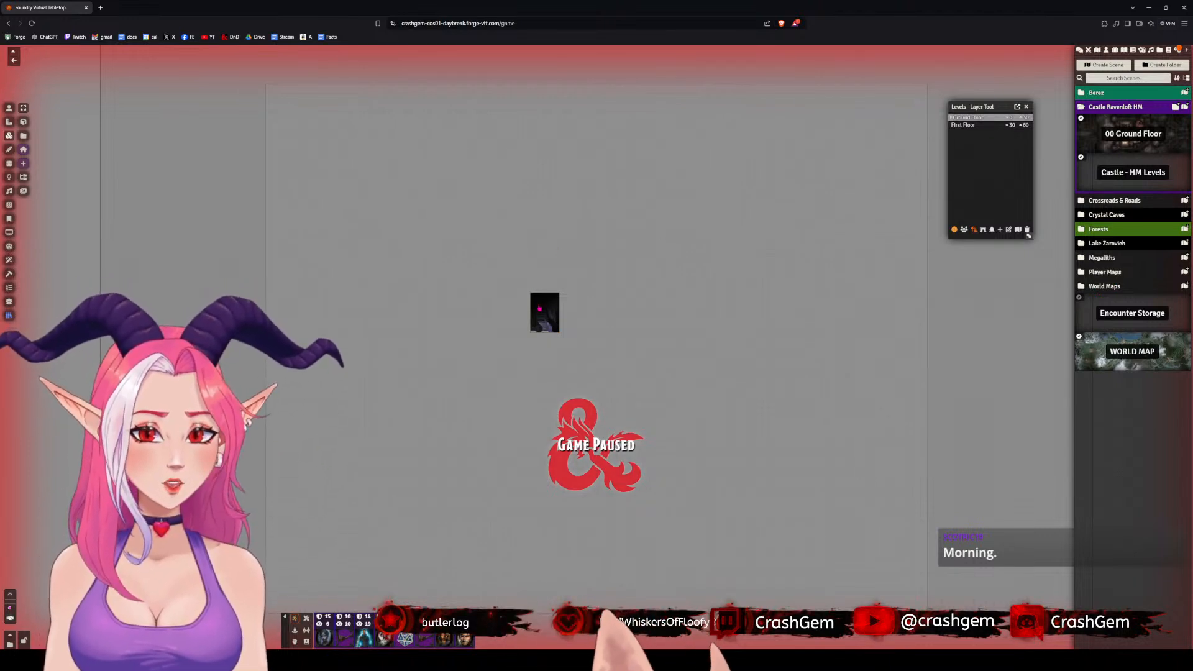
- Replace the placed tile's image with HM-CR-00-Ground-Floor.webp from the CoS-I/Maps/castle-HM folder and update the tile
double_click(545, 312)
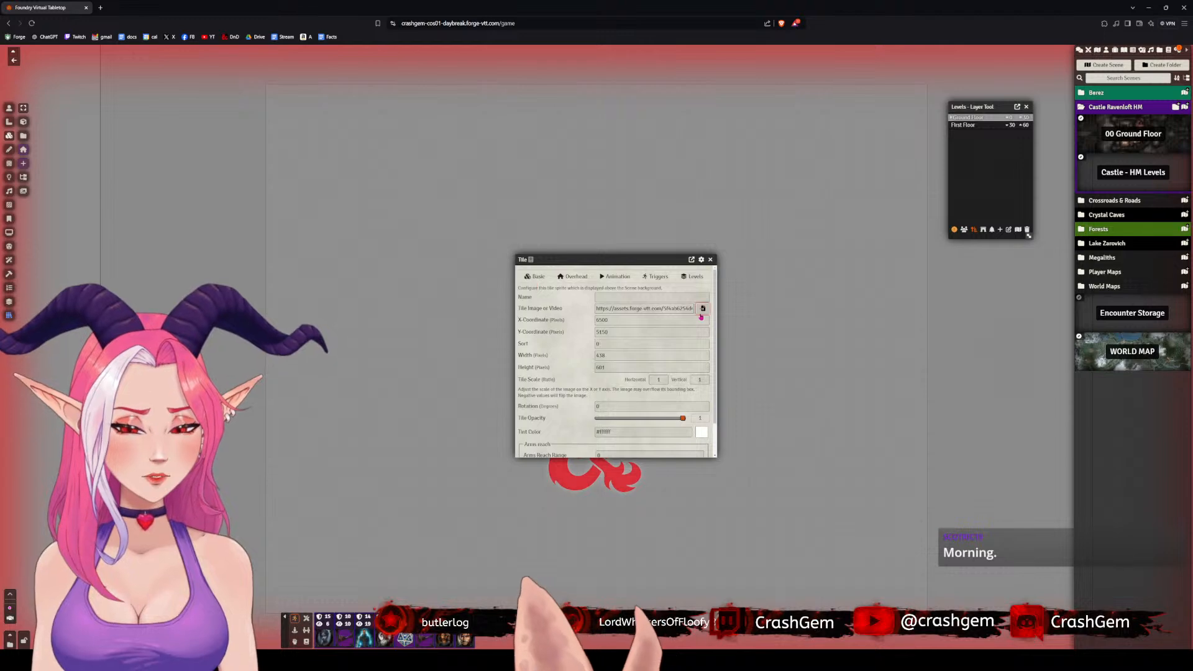
left_click(702, 309)
mouse_move(534, 341)
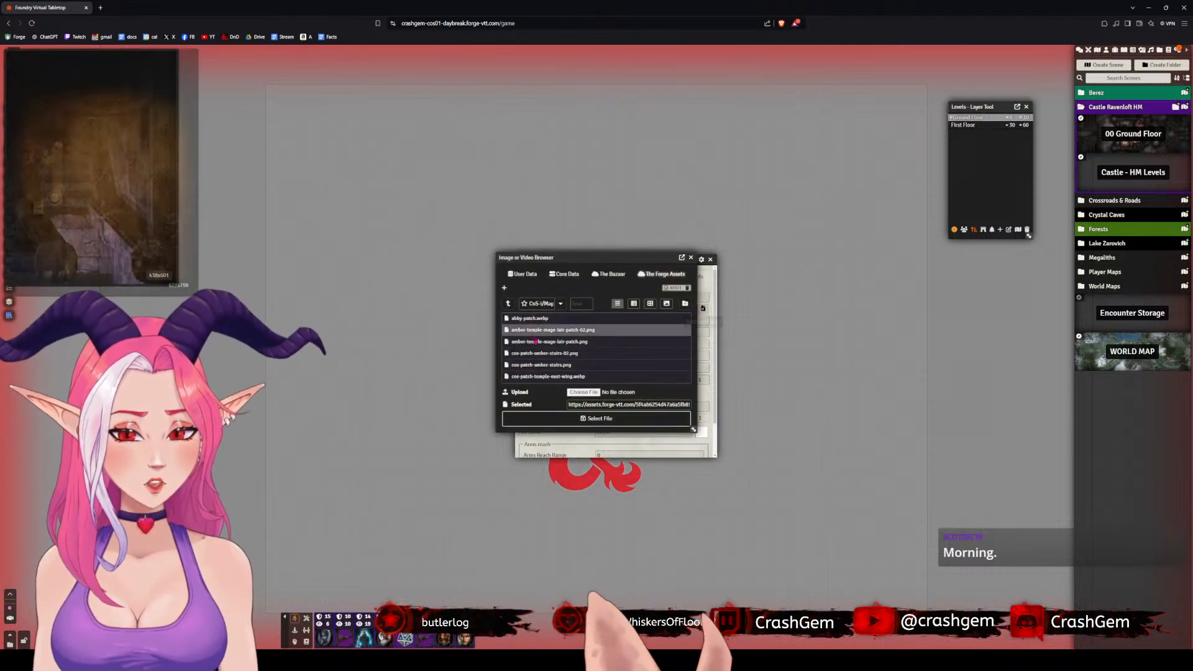
left_click(507, 303)
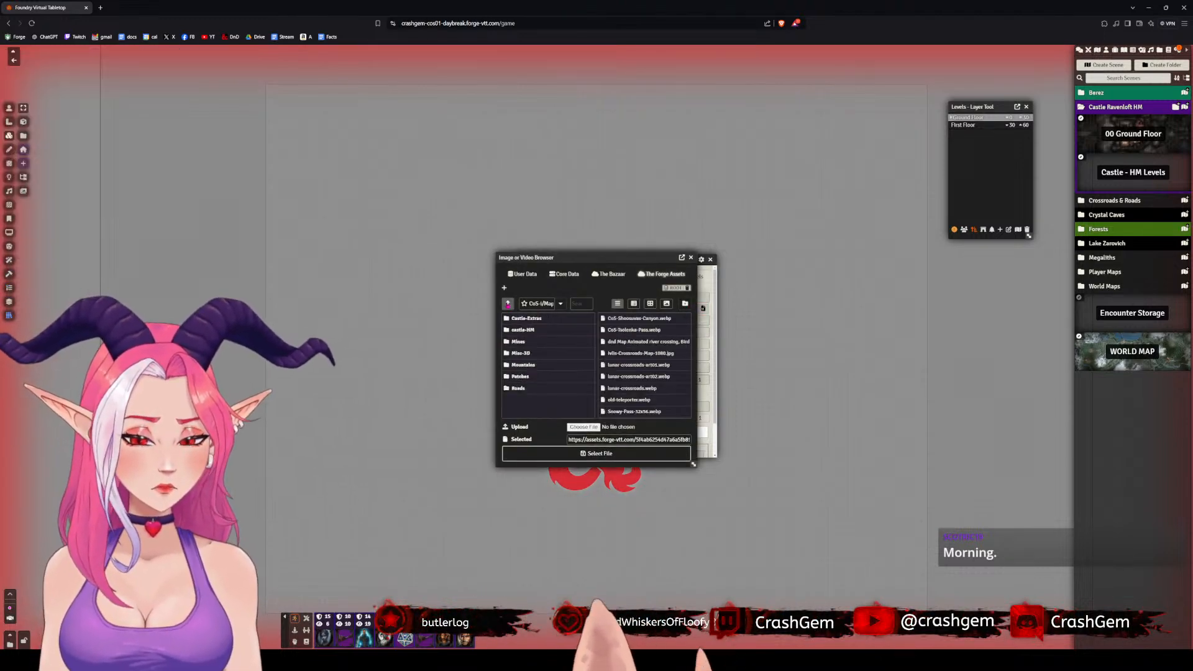
left_click(508, 303)
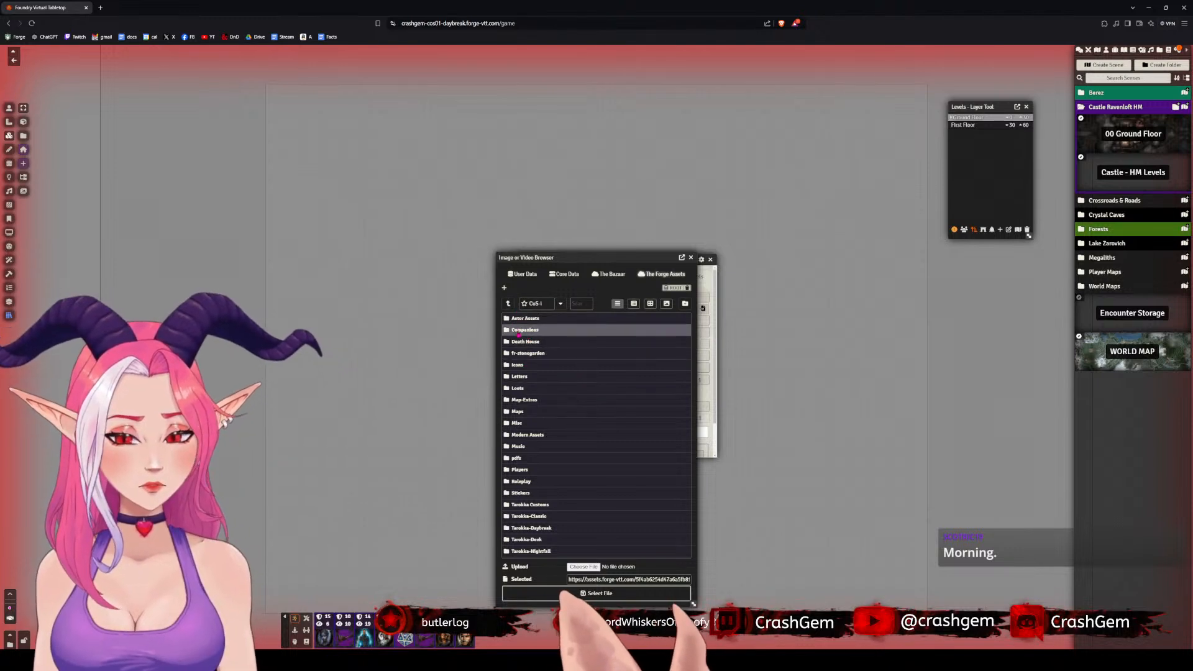
left_click(528, 410)
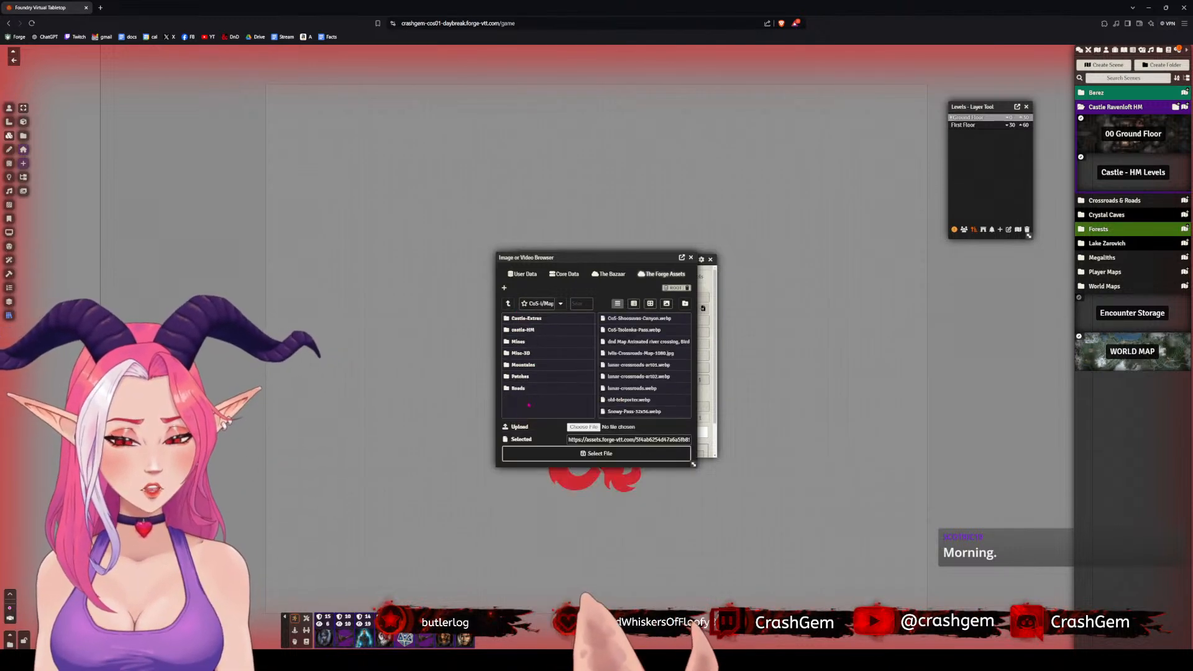
left_click(523, 330)
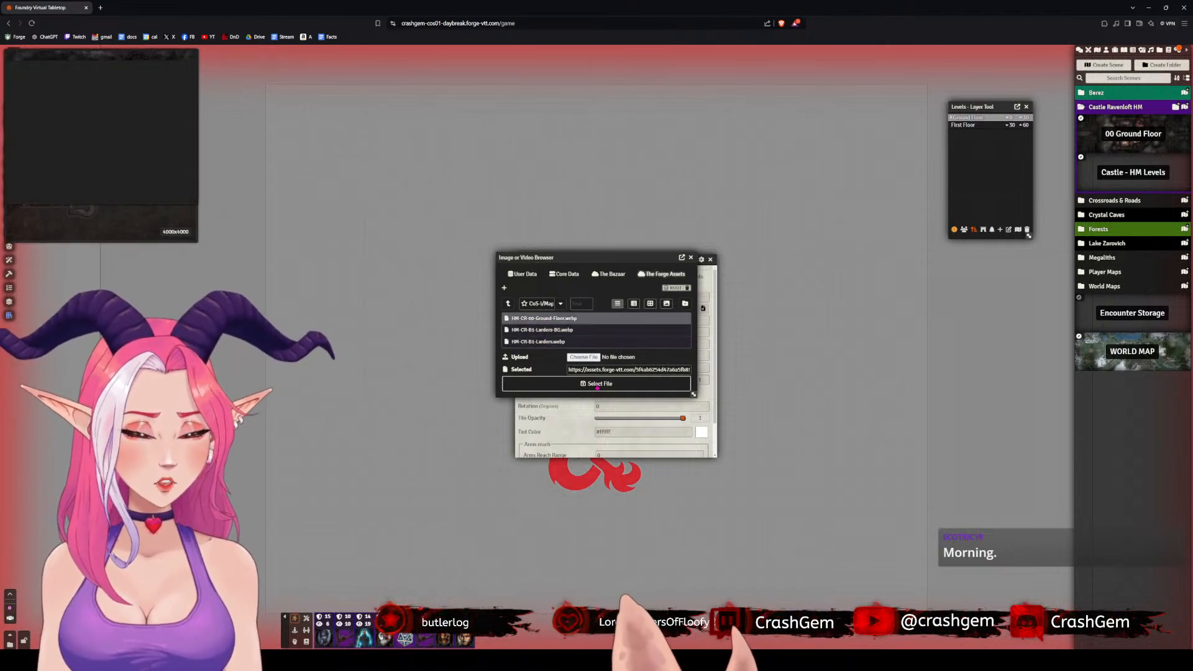
left_click(631, 383)
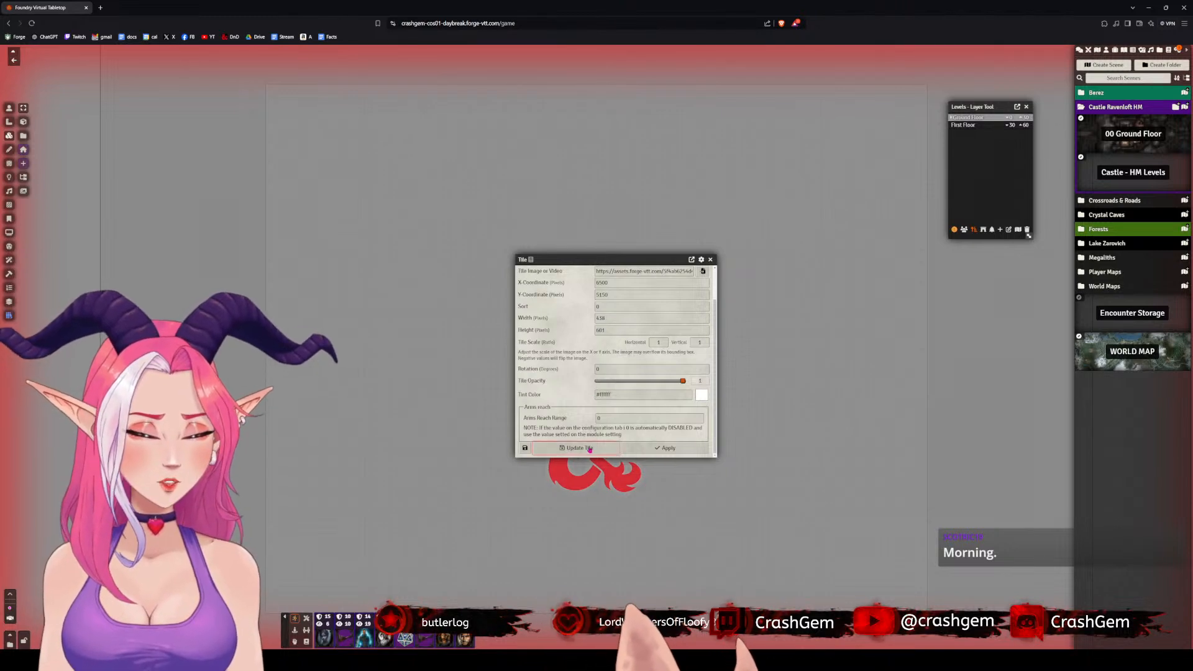
left_click(579, 448)
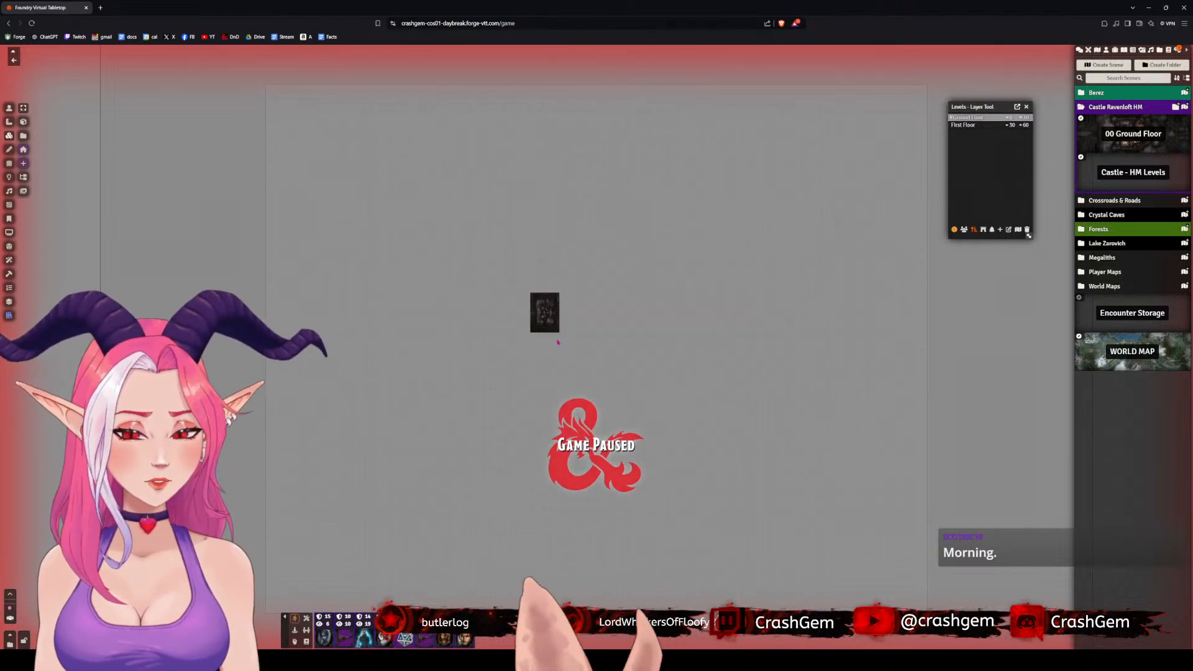
- Enlarge the ground-floor map tile from the scene's centre so that it covers the whole scene area
left_click_drag(551, 320, 927, 613)
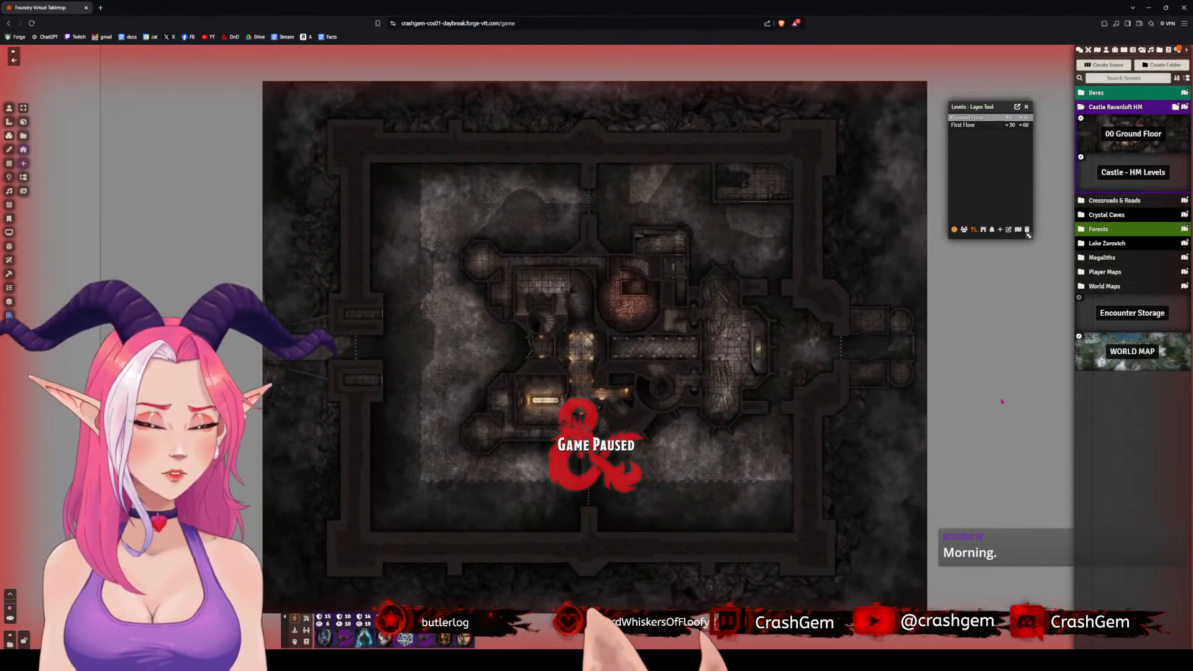
scroll(596, 348, "up", 5)
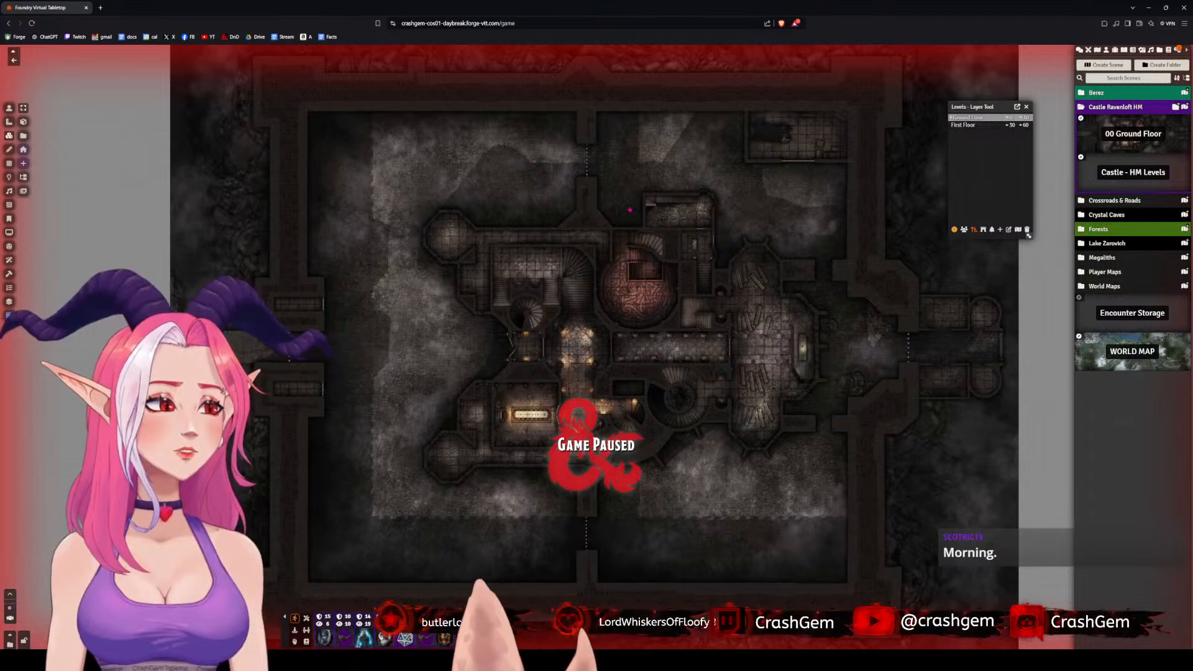
left_click(23, 108)
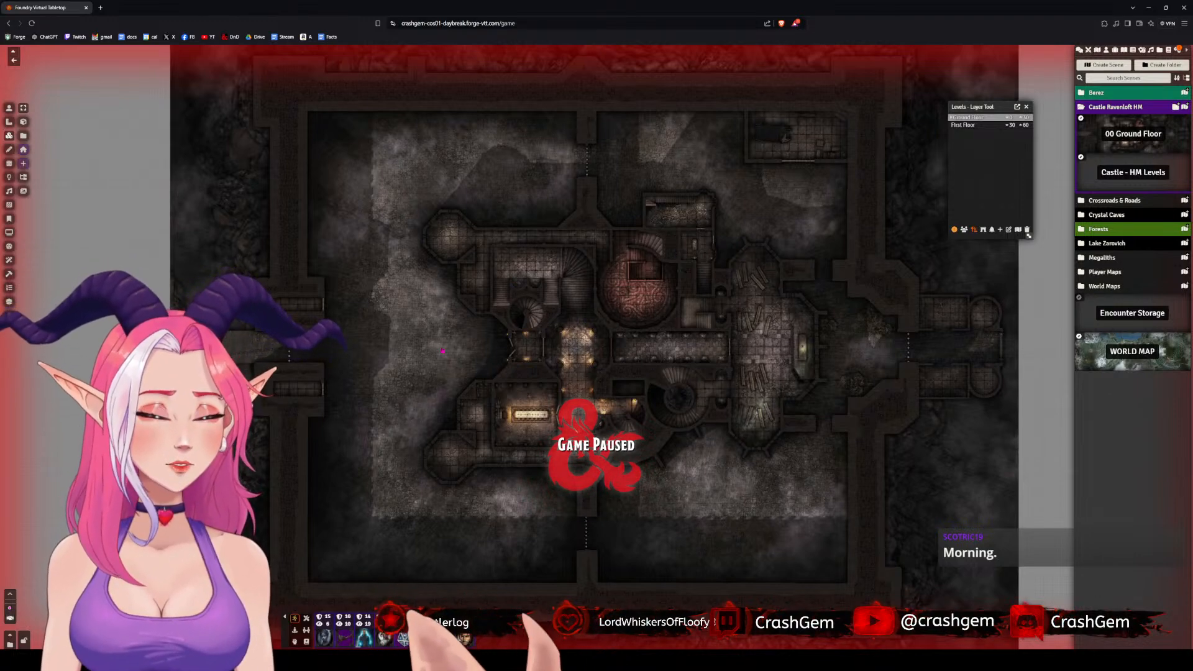
scroll(442, 351, "up", 4)
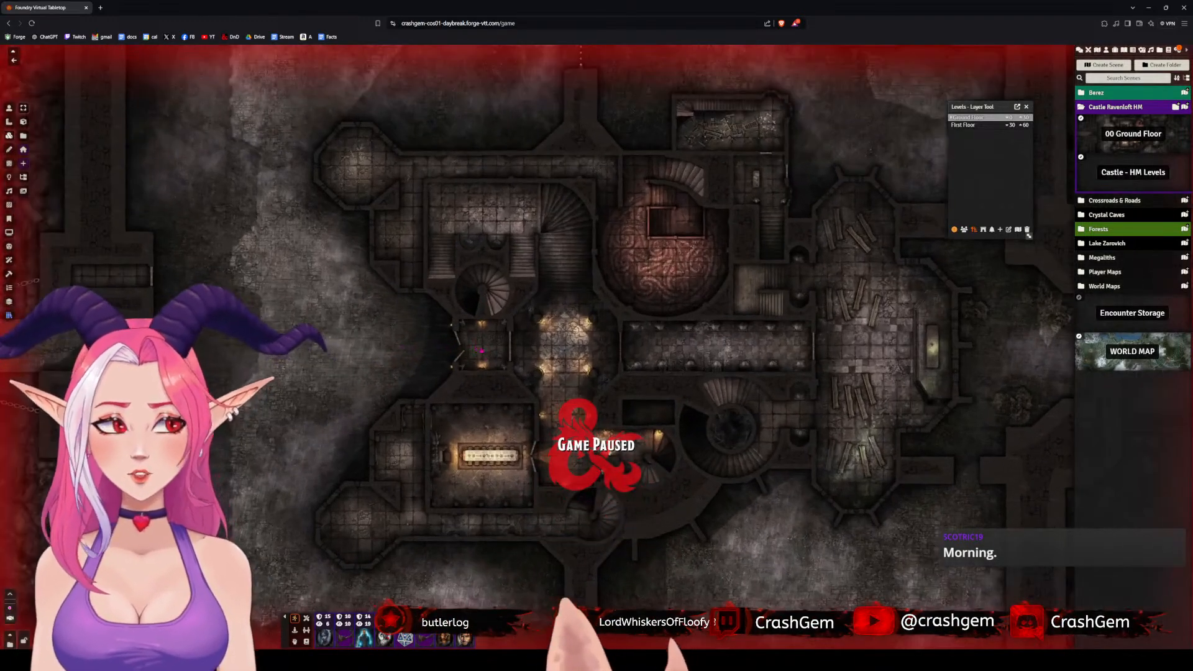
scroll(596, 348, "down", 3)
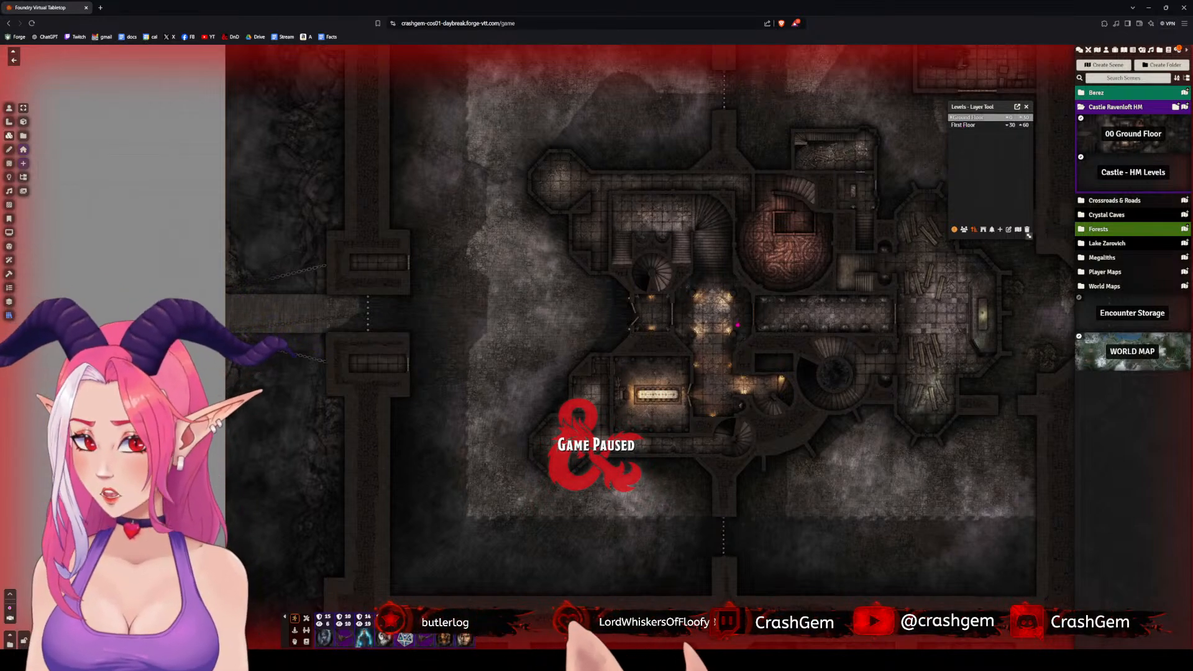
scroll(890, 316, "up", 1)
left_click_drag(890, 316, 738, 324)
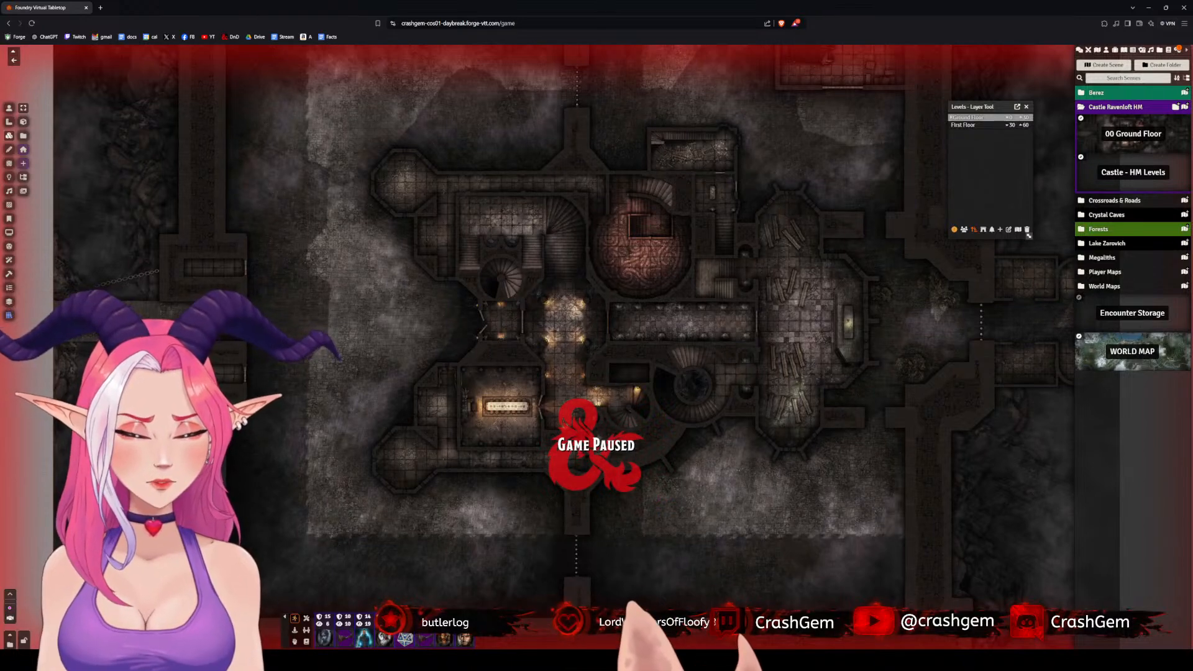
- Switch to Photoshop and examine the open Ravenloft maps: the Heart of Sorrow spires, the main floor and the CourtCount level
key("alt+Tab")
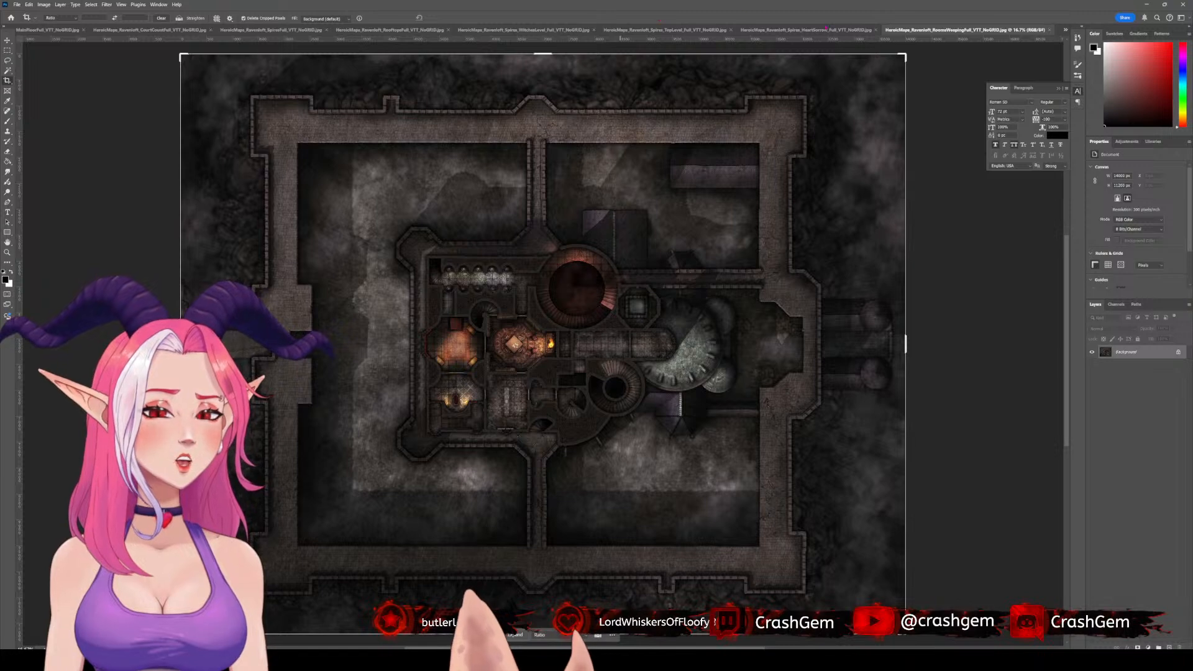
left_click(792, 30)
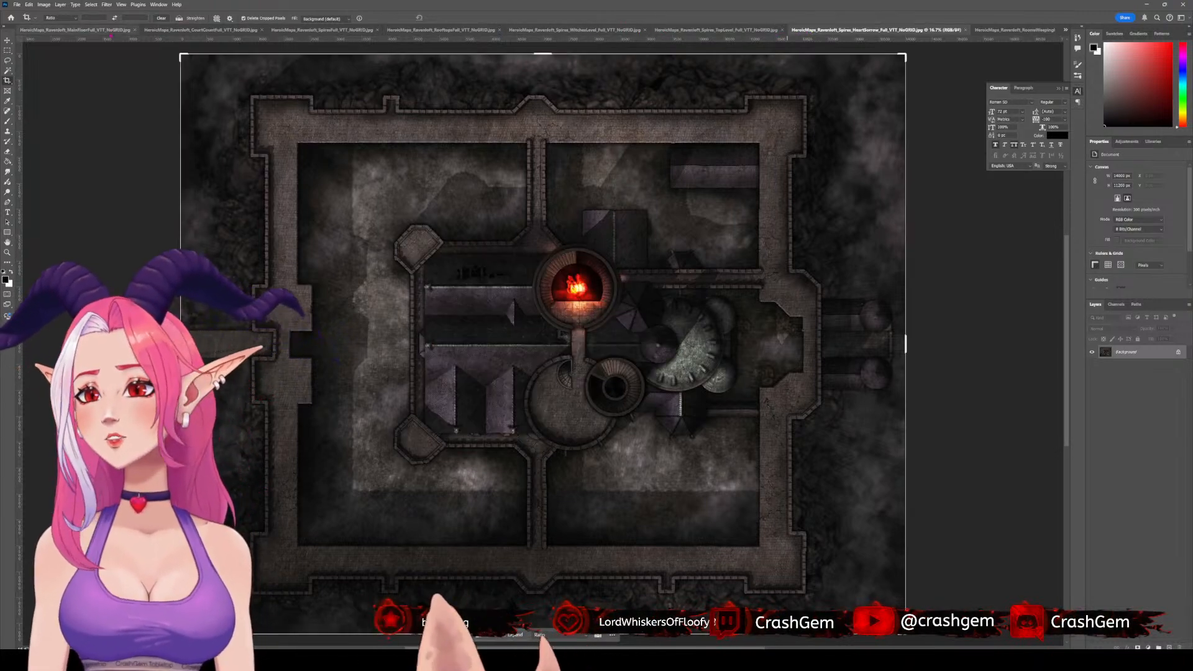
left_click(102, 31)
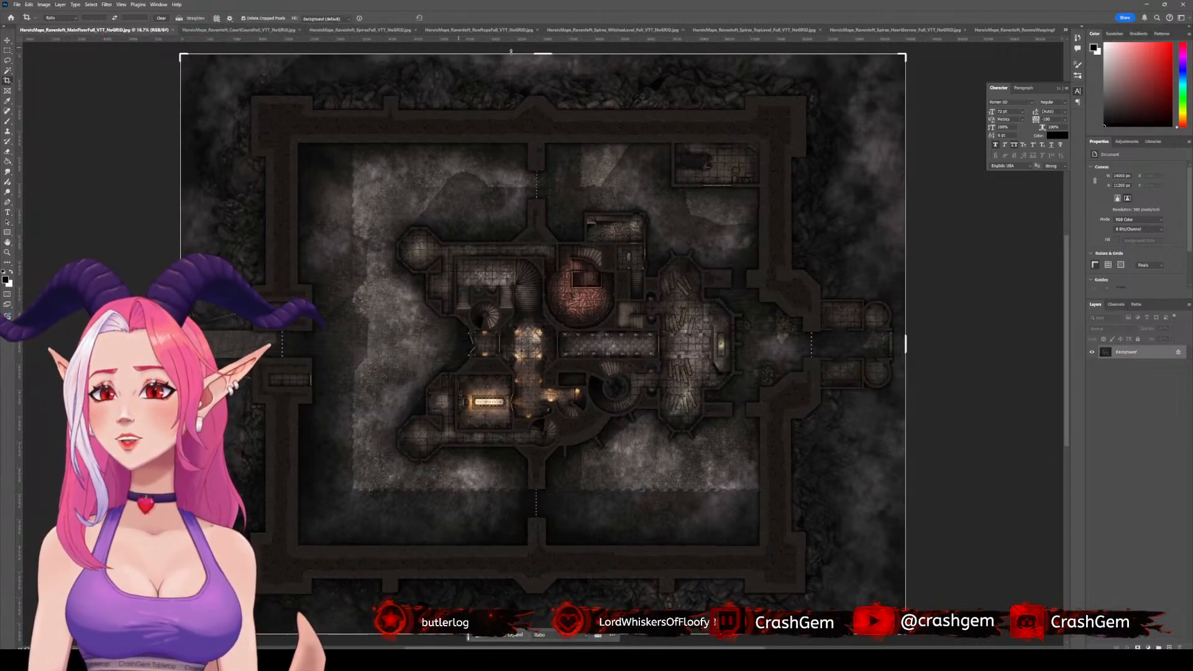
left_click(243, 30)
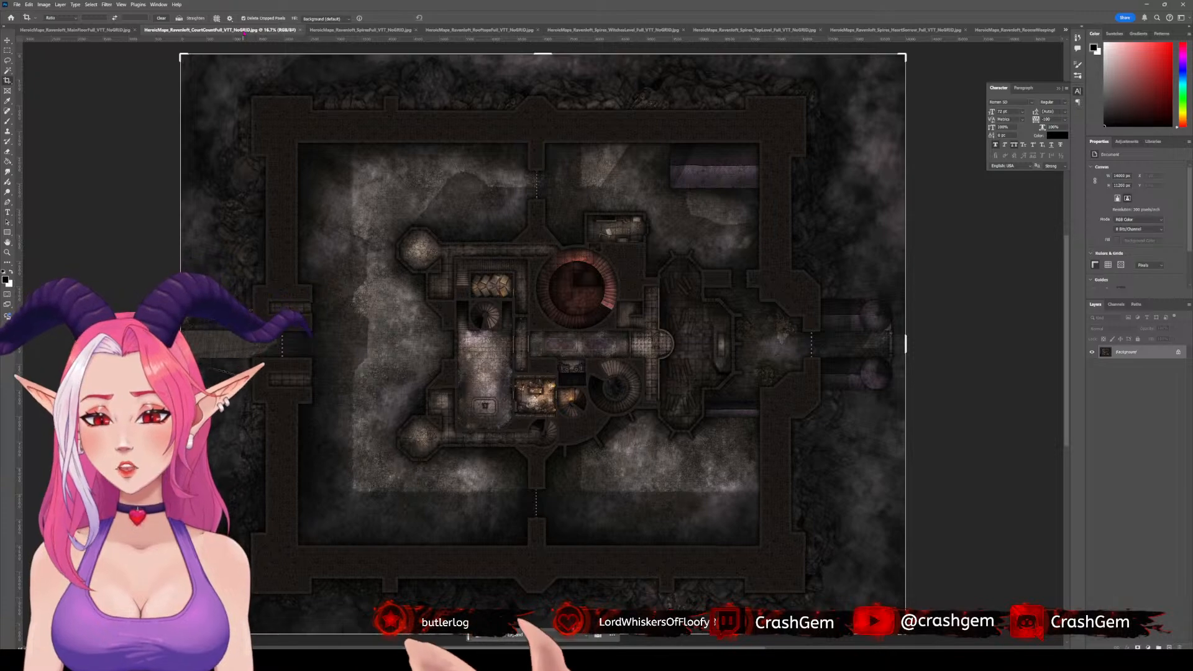
scroll(495, 306, "up", 2)
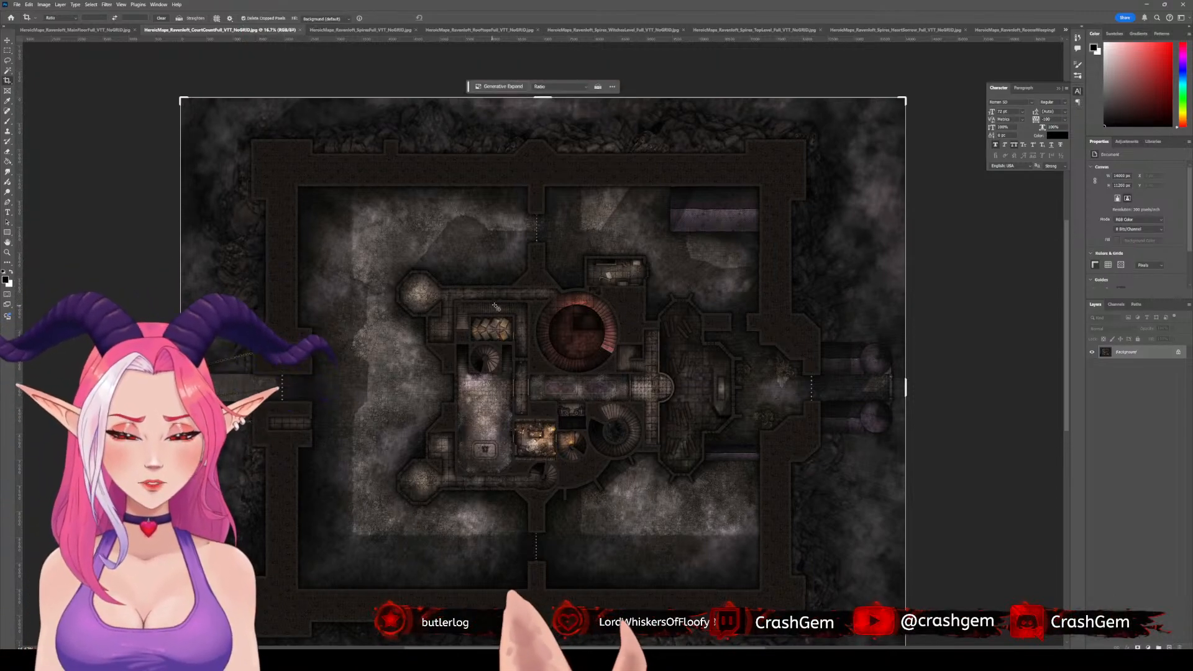
scroll(495, 306, "up", 4)
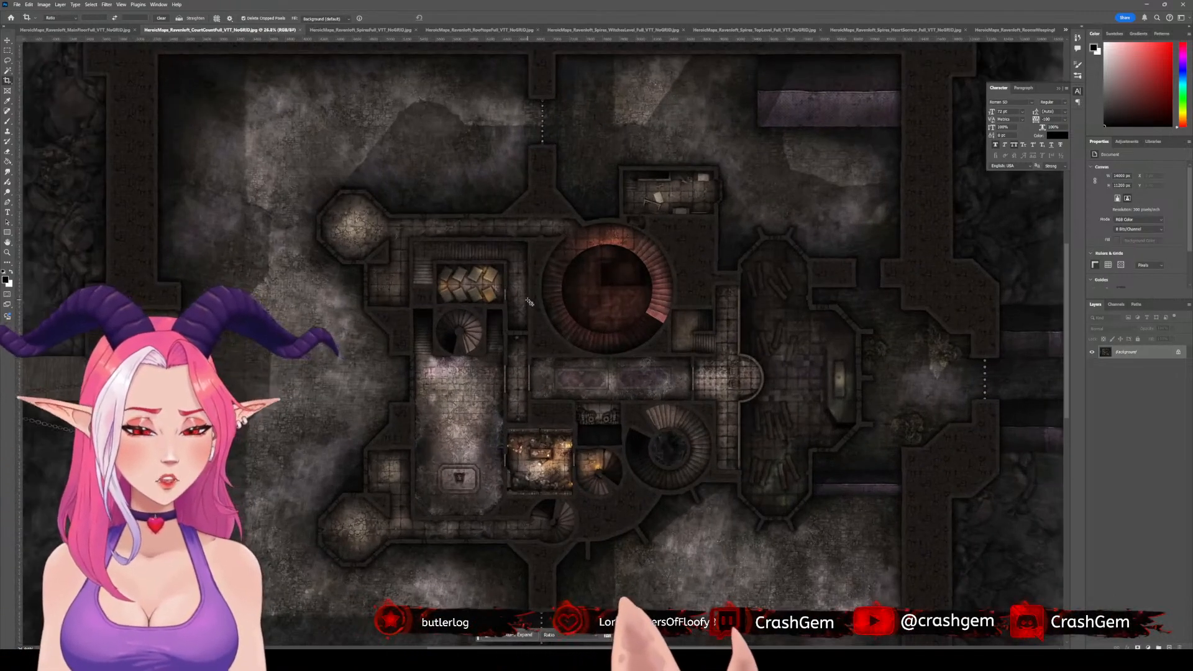
scroll(583, 355, "up", 2)
scroll(577, 348, "down", 2)
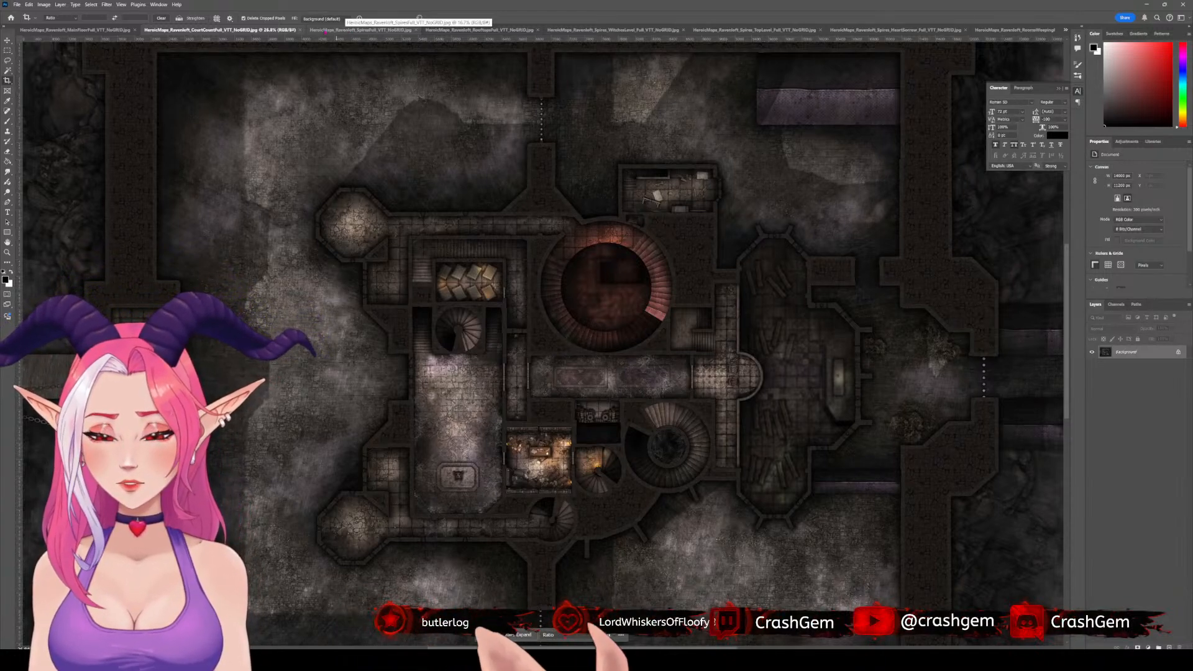
- Compare the MainFloorFull map with the CourtCountFull map to examine how their rooms, walls and roofs differ
left_click(75, 31)
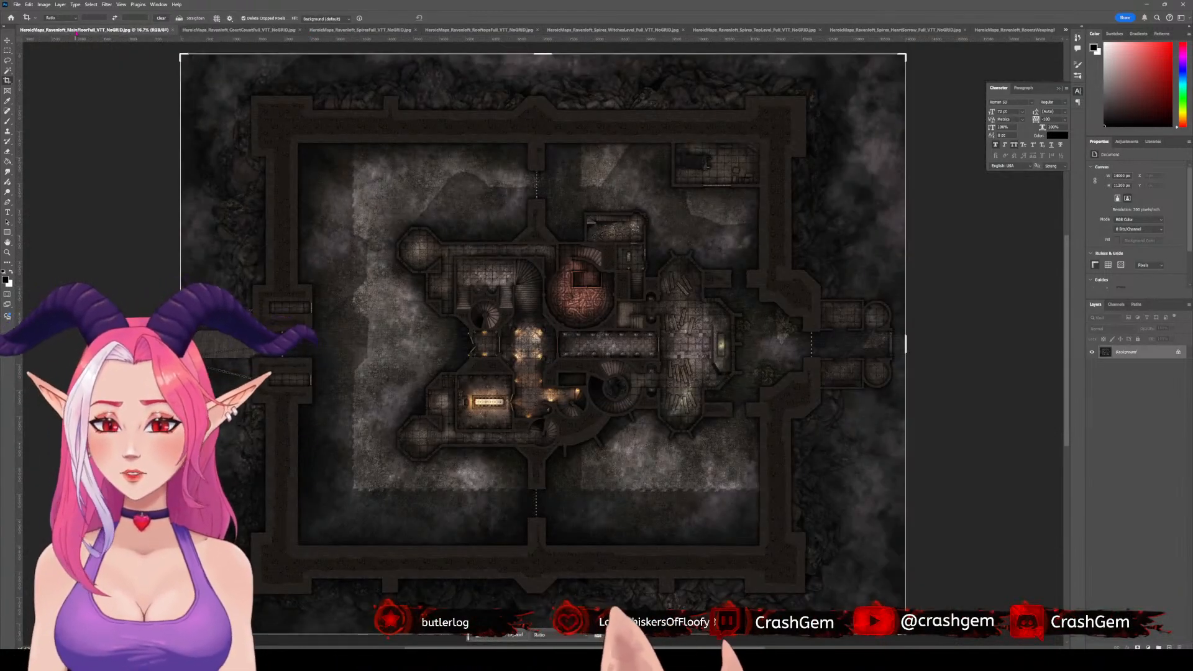
left_click(210, 29)
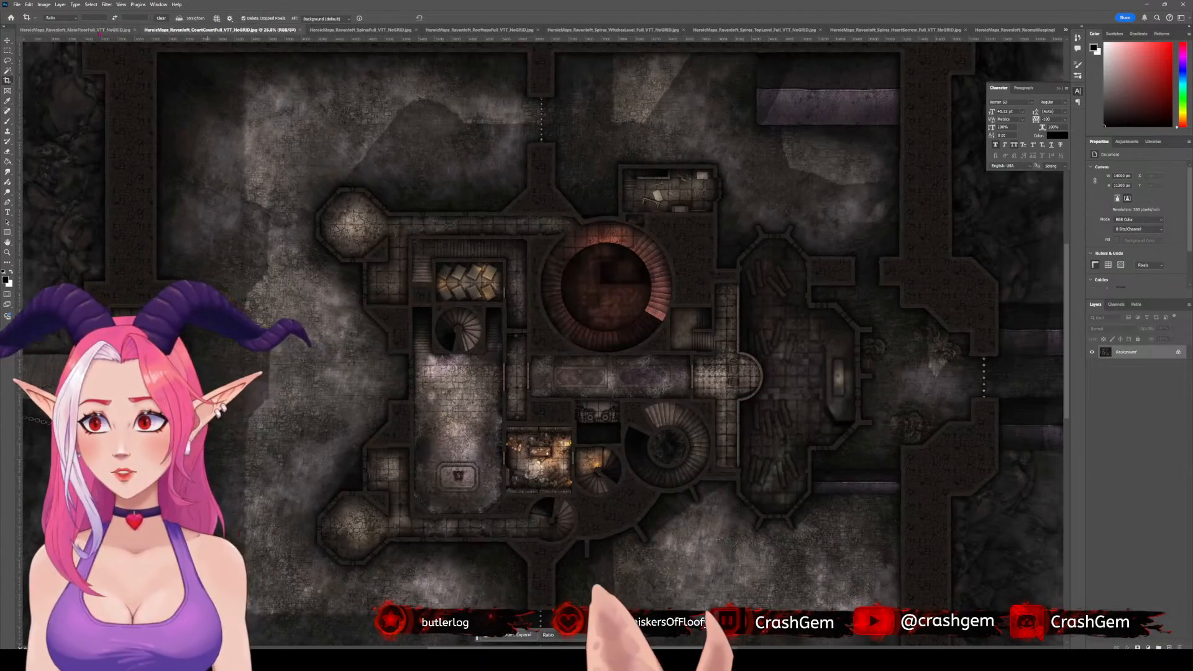
left_click(96, 30)
left_click(258, 30)
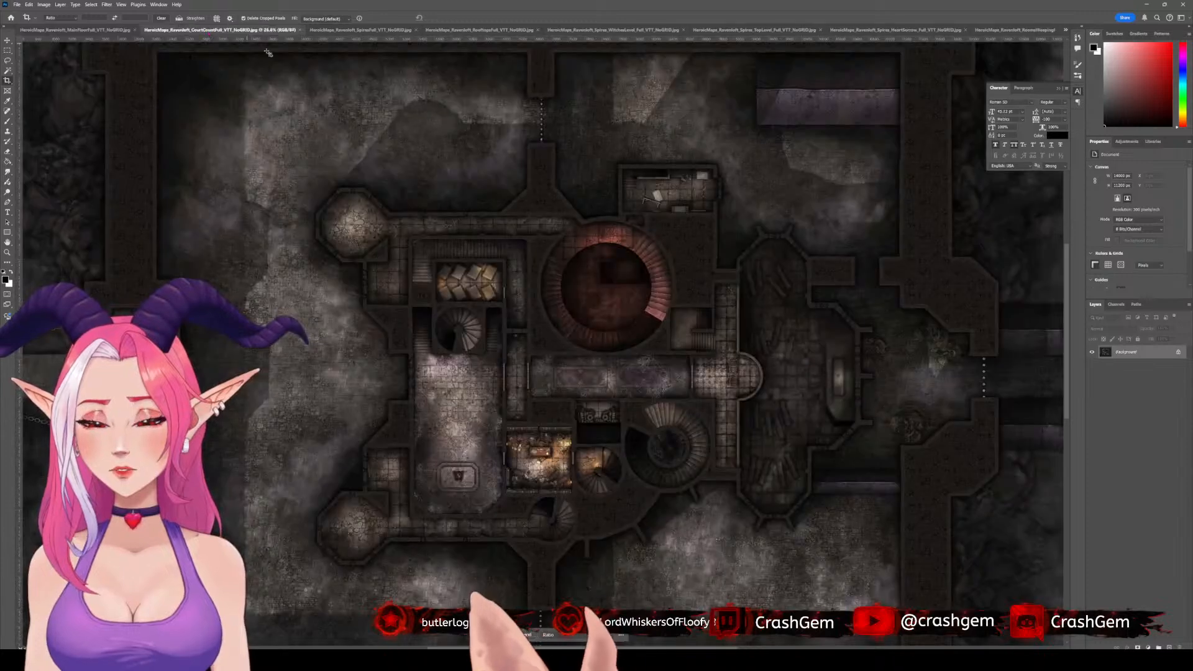
scroll(691, 290, "down", 4)
scroll(725, 284, "up", 1)
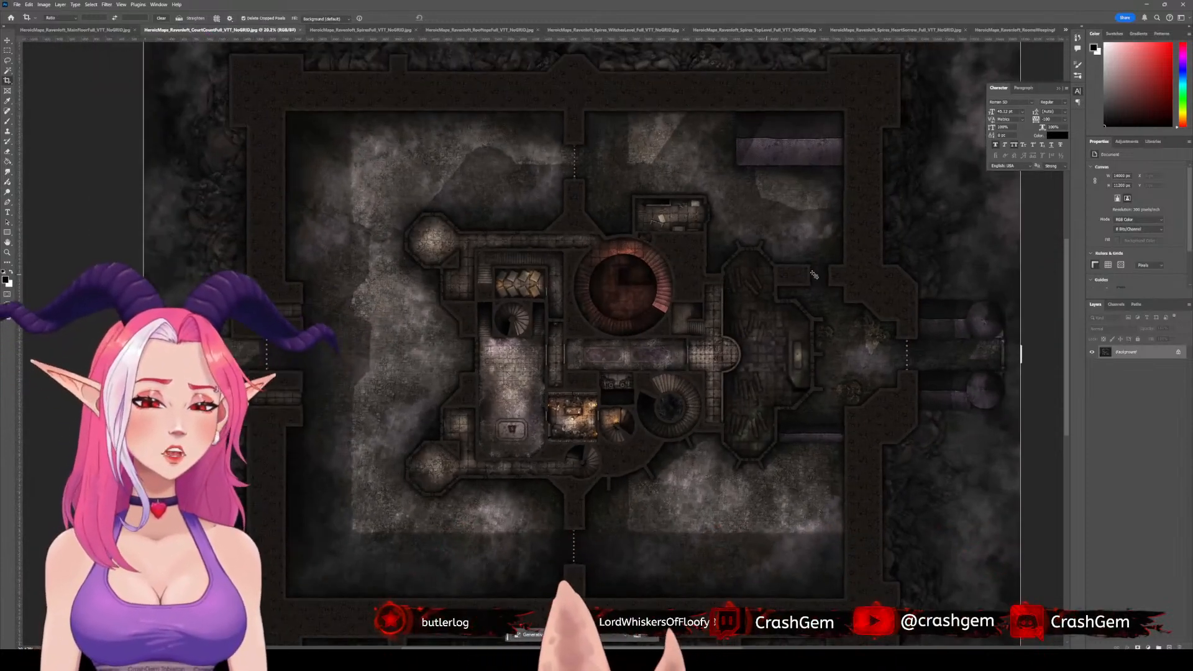
left_click_drag(812, 268, 733, 254)
scroll(733, 254, "down", 2)
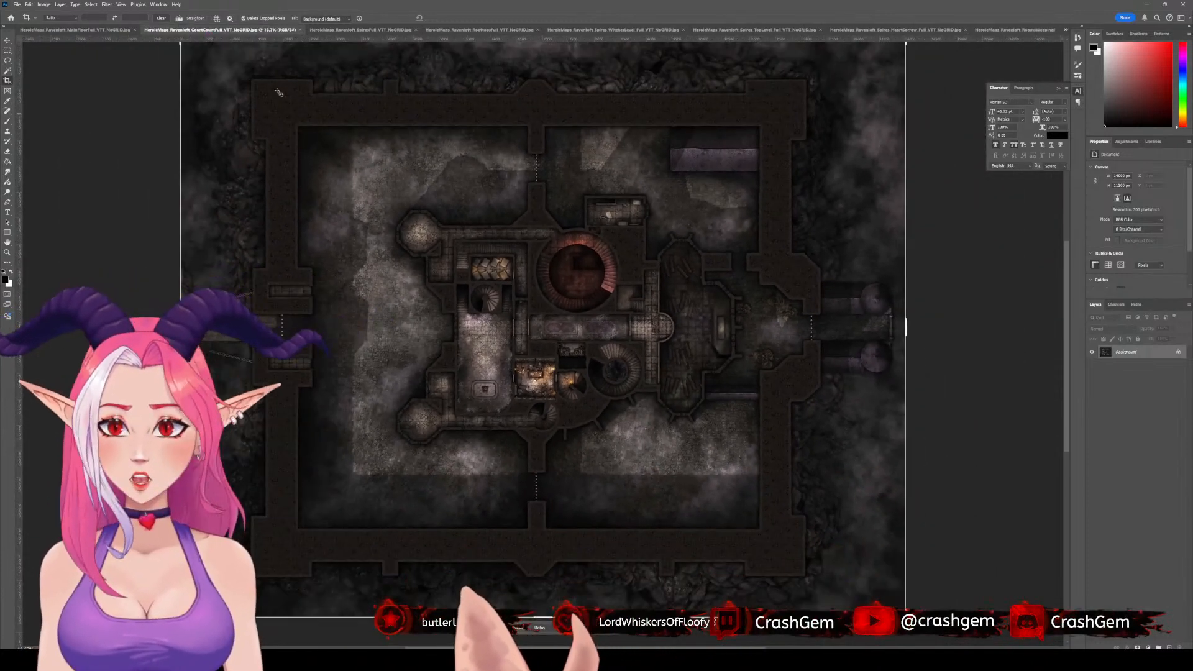
left_click(91, 29)
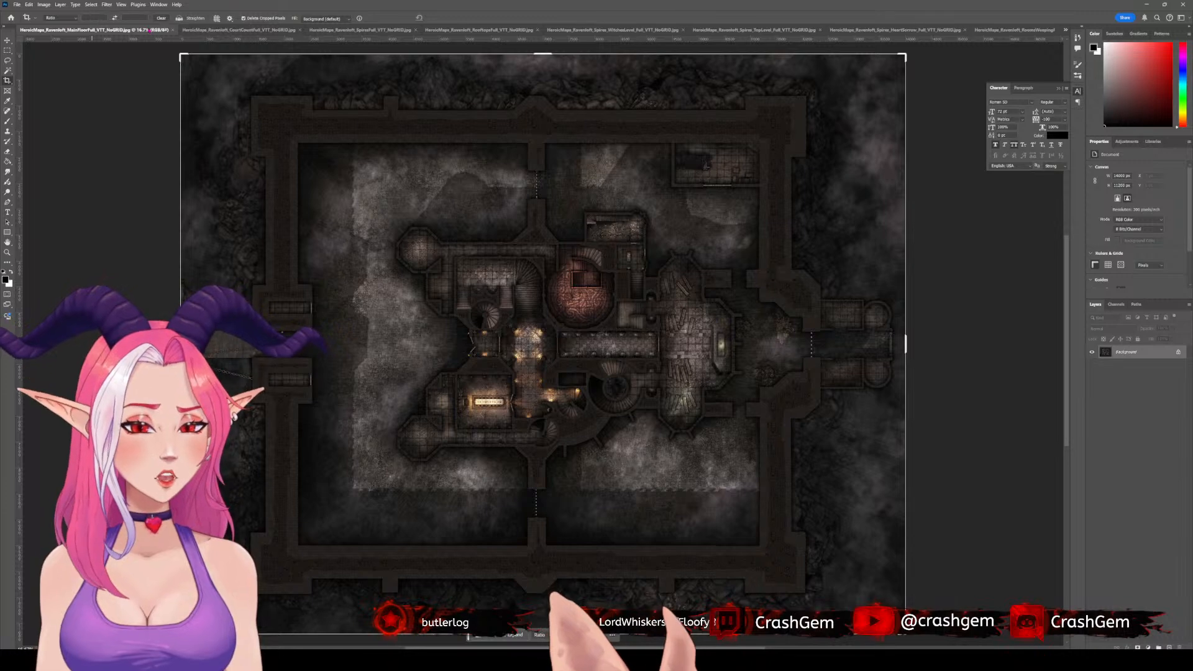
left_click(200, 30)
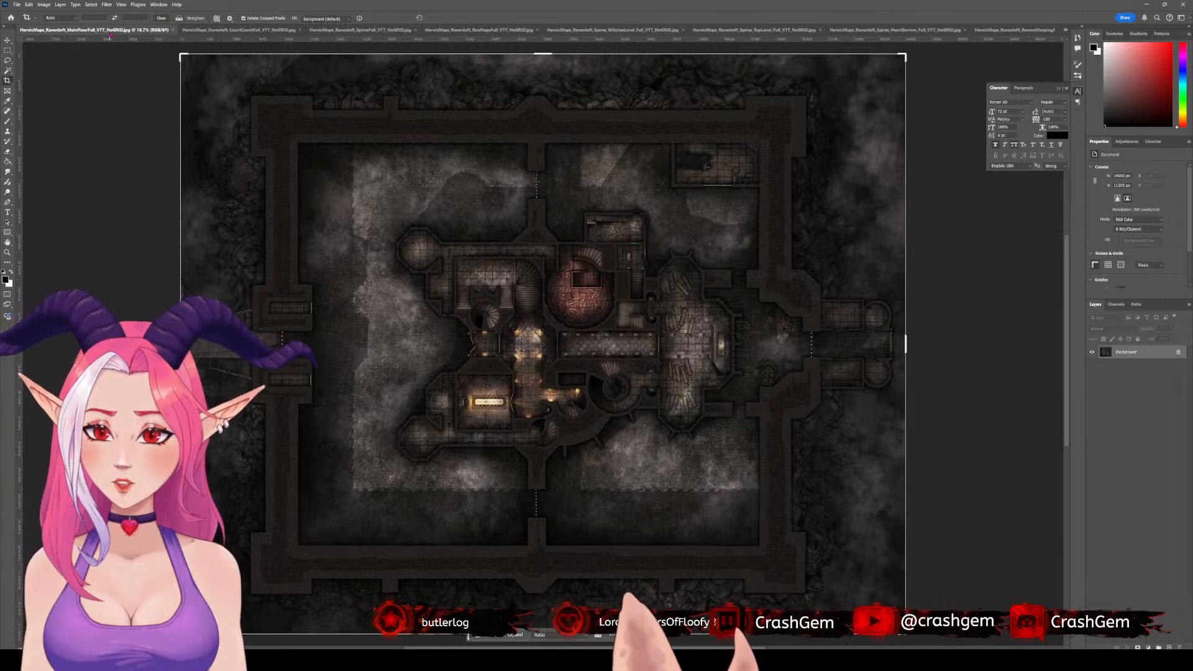
- Copy the entire CourtCountFull map and paste it as a new layer above the background in the MainFloorFull document
left_click(205, 30)
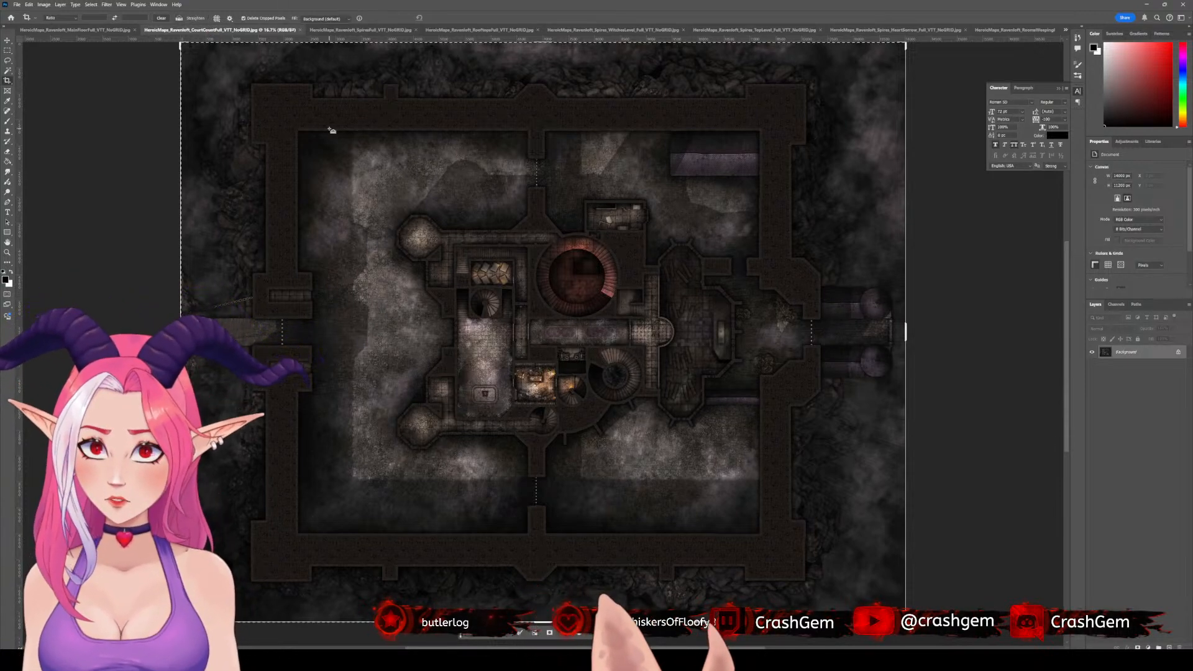
left_click(96, 30)
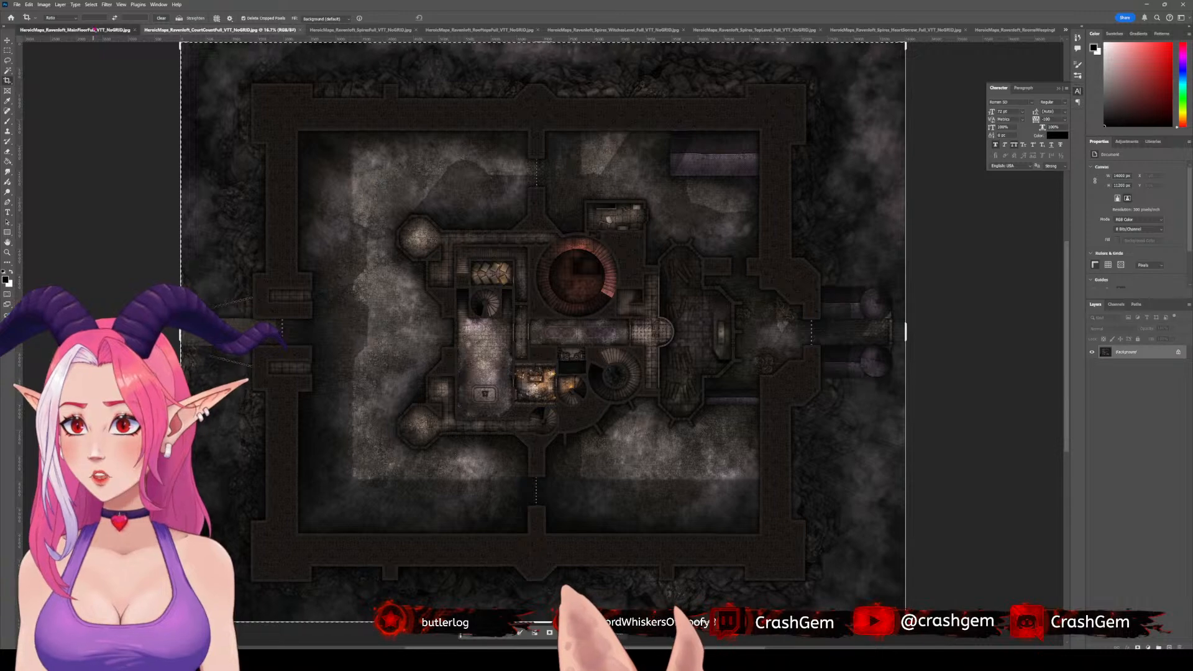
key("ctrl+v")
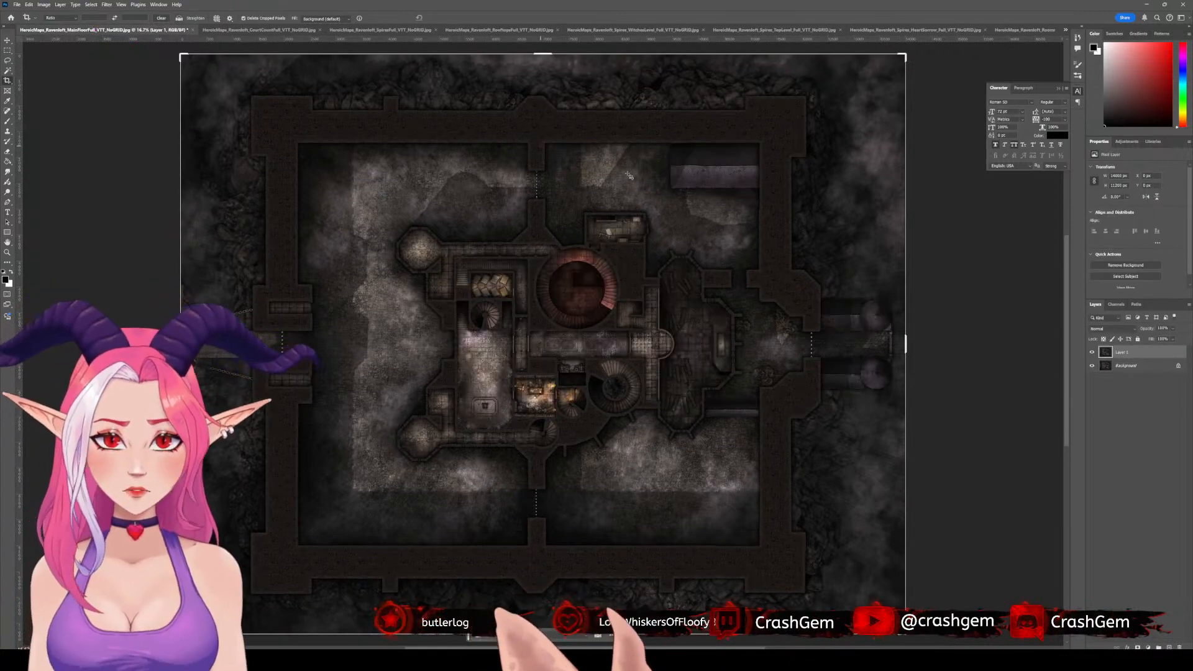
scroll(719, 280, "down", 2)
scroll(719, 282, "down", 1)
scroll(755, 277, "up", 1)
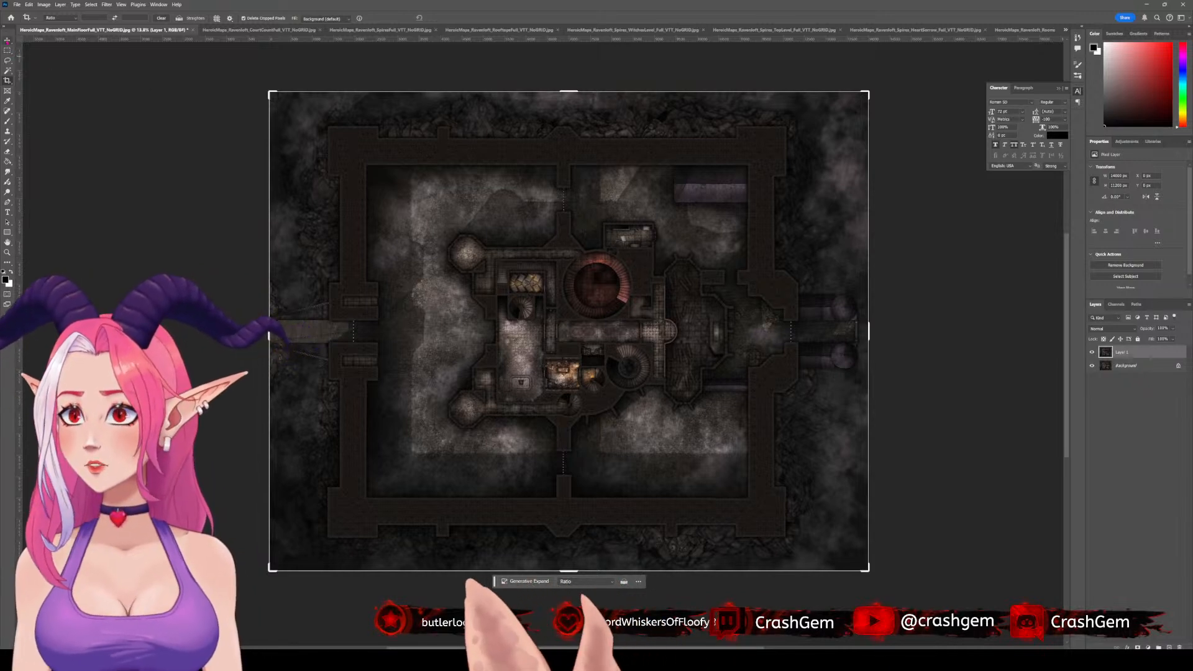
- Lower Layer 1's opacity to compare it with the main floor beneath, and restore it to 100%
key("v")
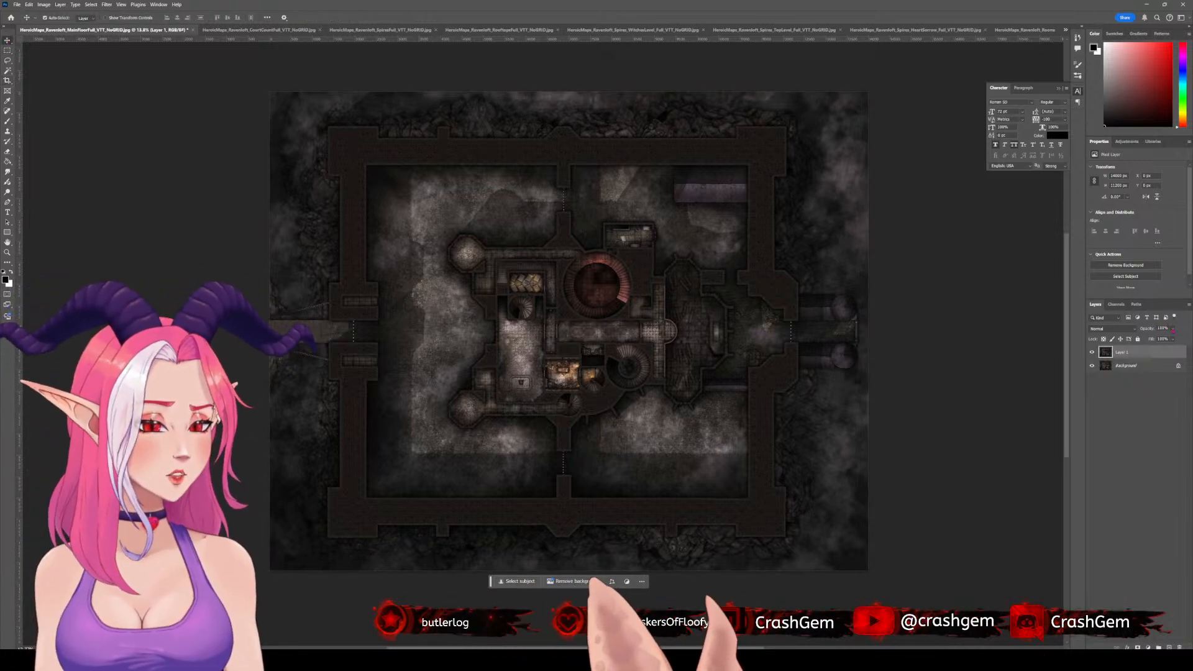
mouse_move(1170, 338)
left_mouse_down()
mouse_move(1159, 339)
mouse_move(1182, 340)
left_mouse_up()
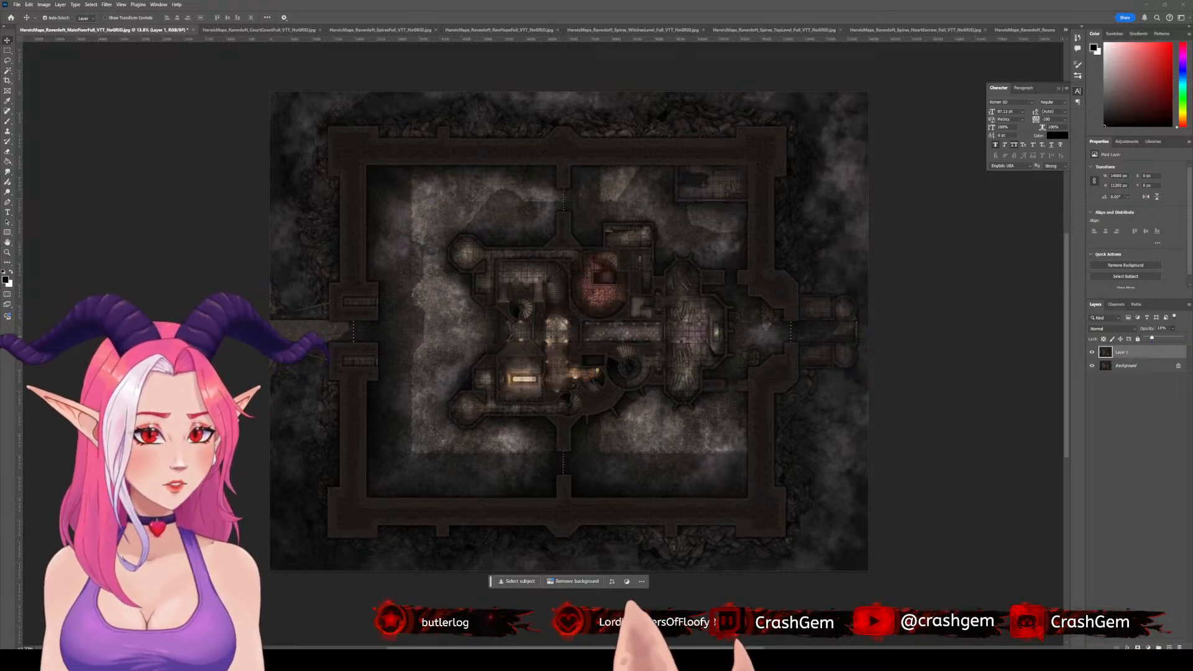
left_click_drag(1176, 339, 1190, 339)
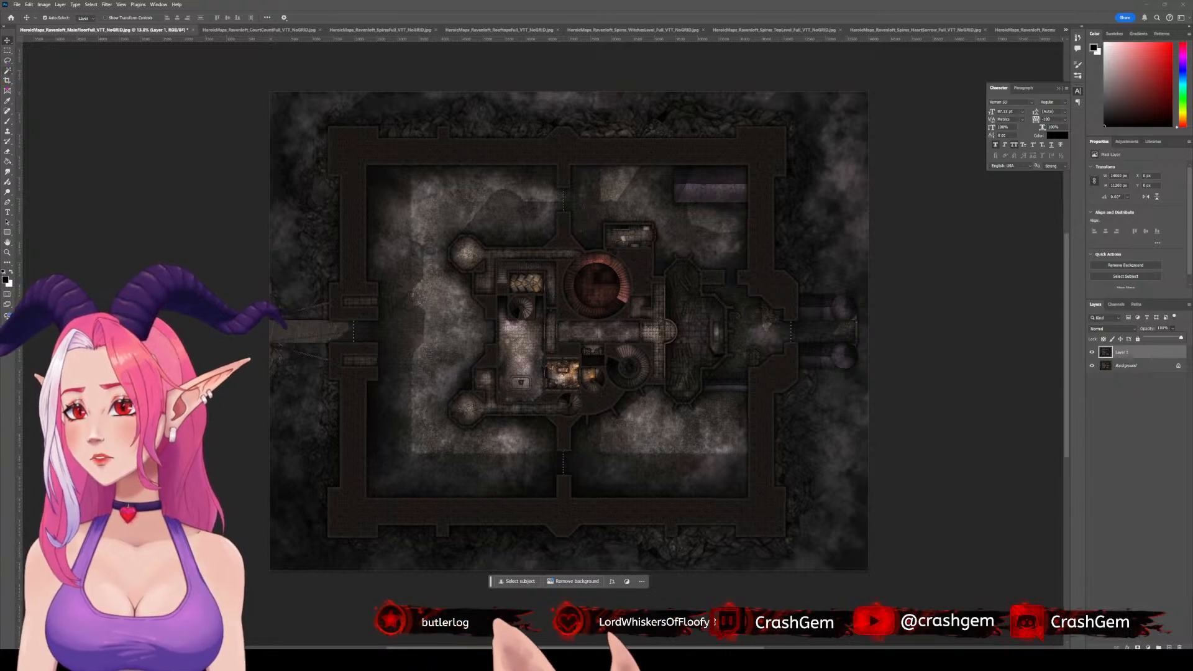
- Outline the purple roof in the courtyard's upper-right corner on Layer 1 with a closed Polygonal Lasso selection
left_click(7, 60)
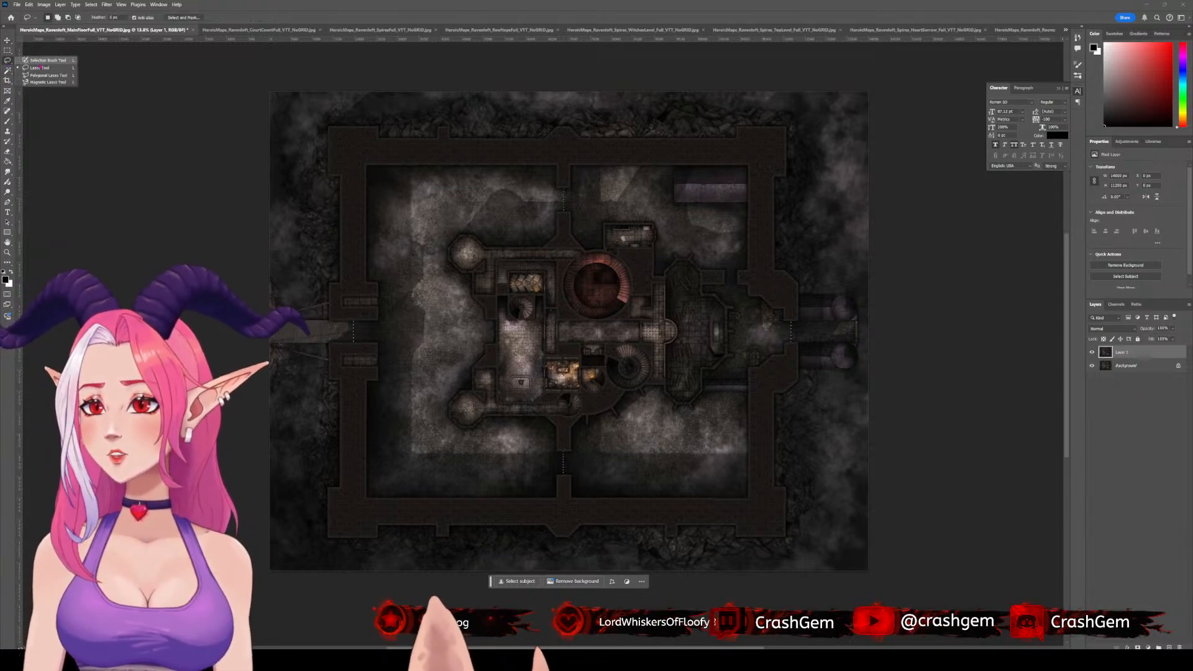
left_click(42, 75)
scroll(597, 218, "up", 2)
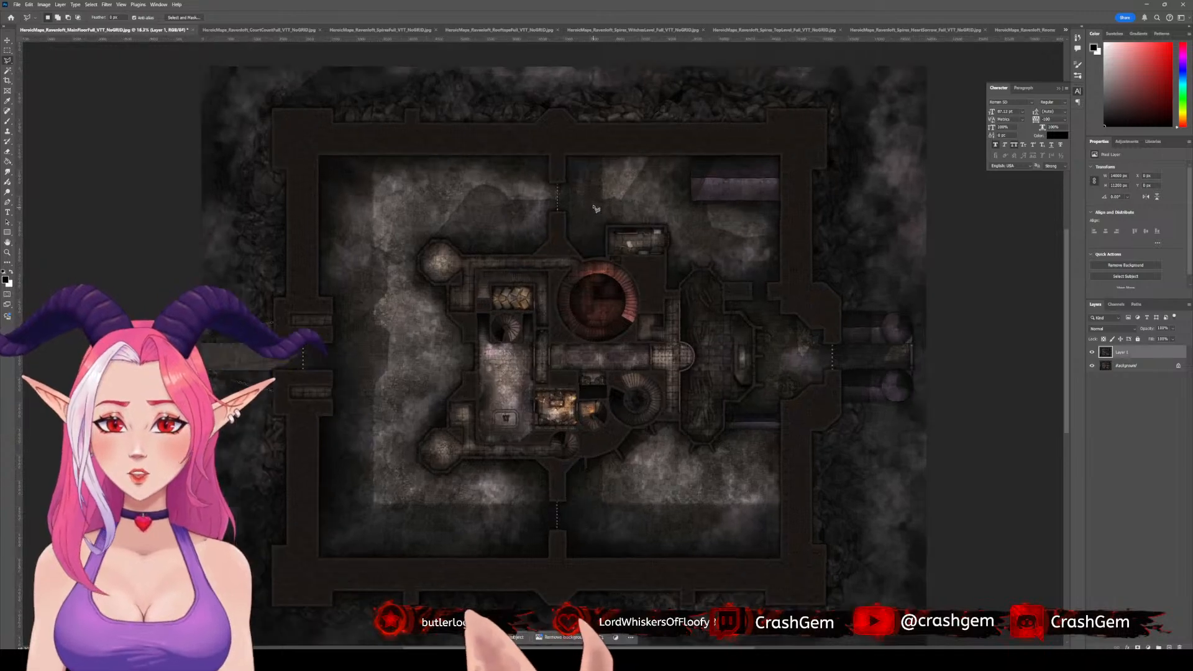
scroll(807, 231, "up", 3)
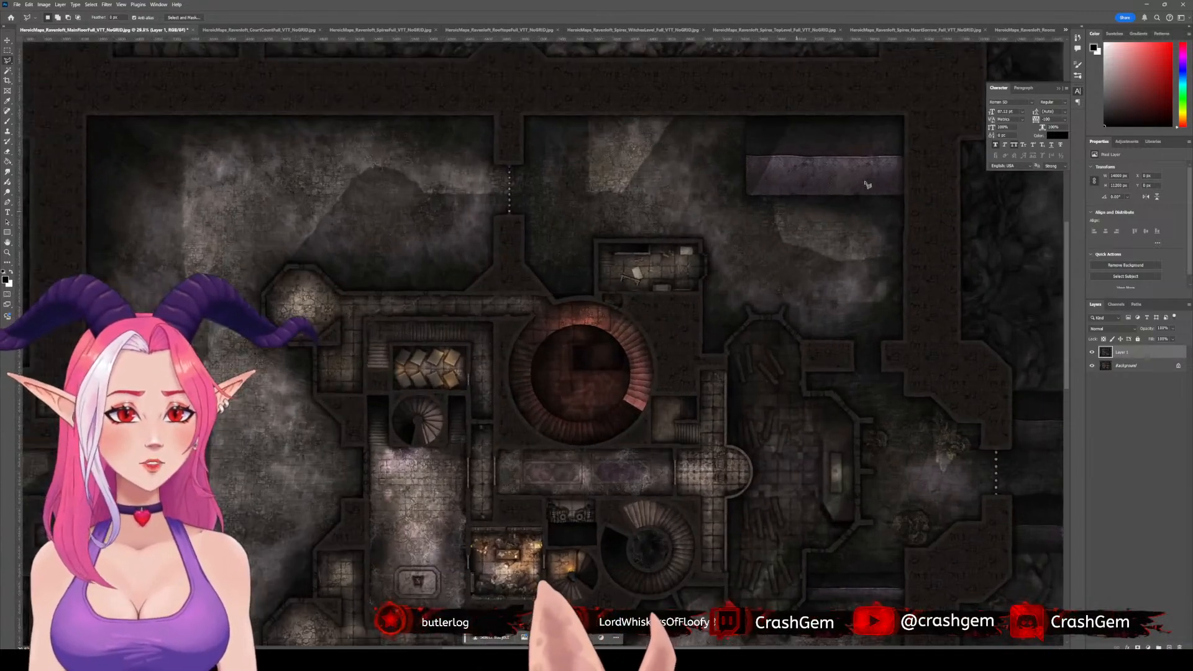
scroll(870, 261, "up", 2)
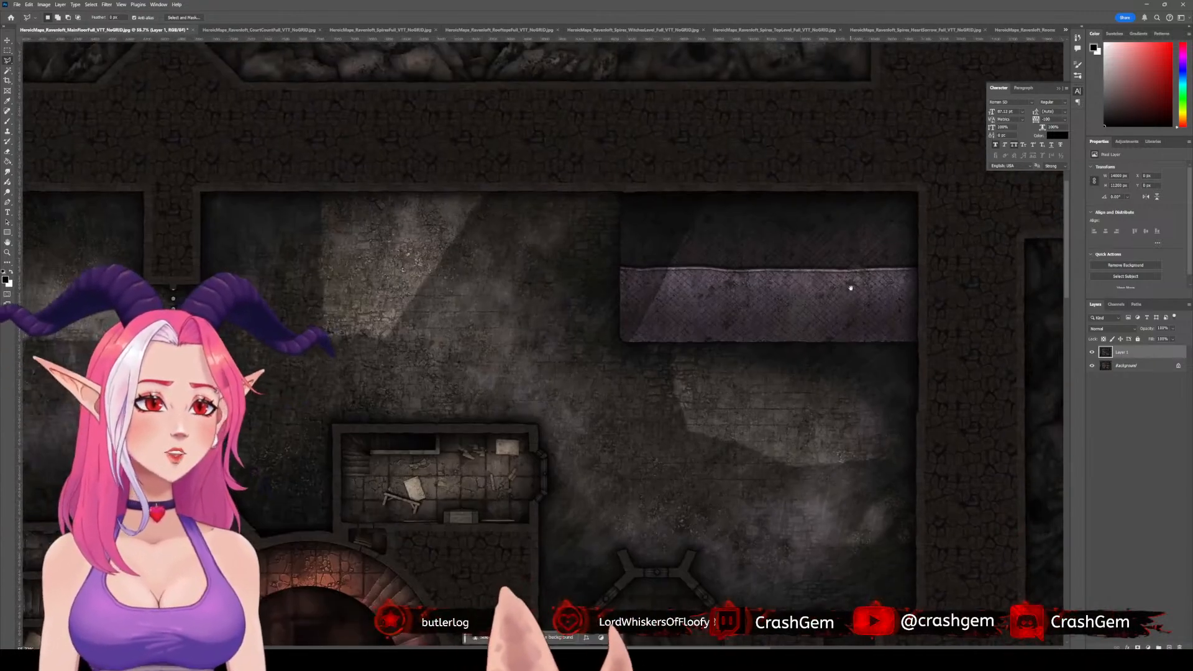
left_click(919, 193)
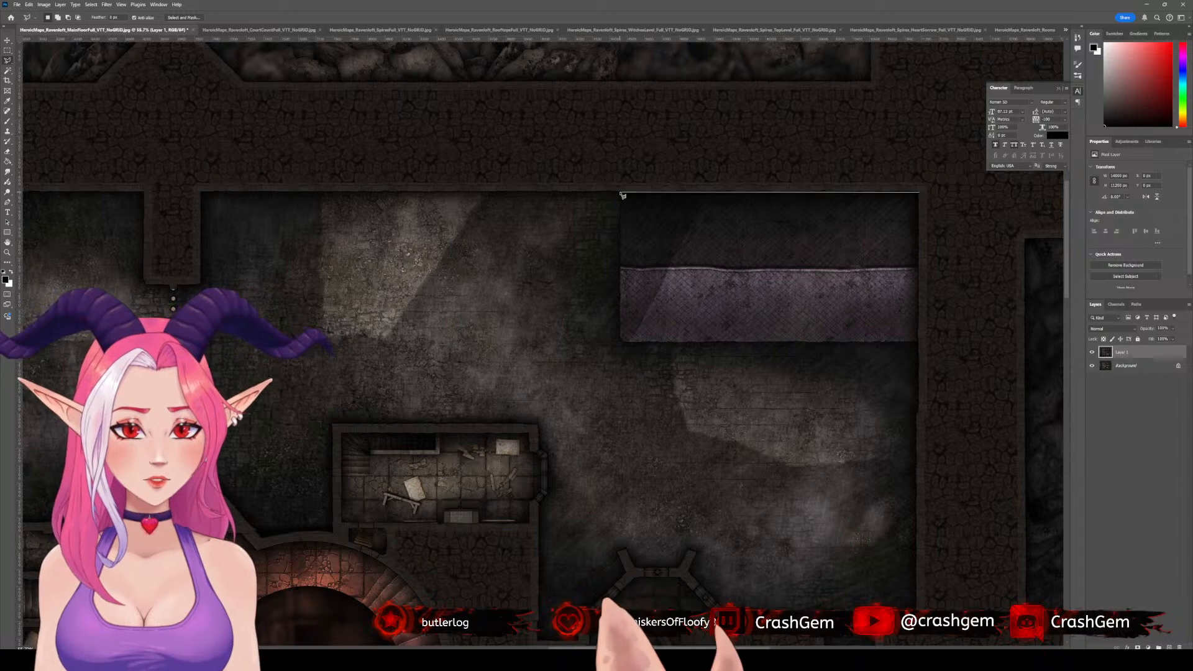
left_click(621, 342)
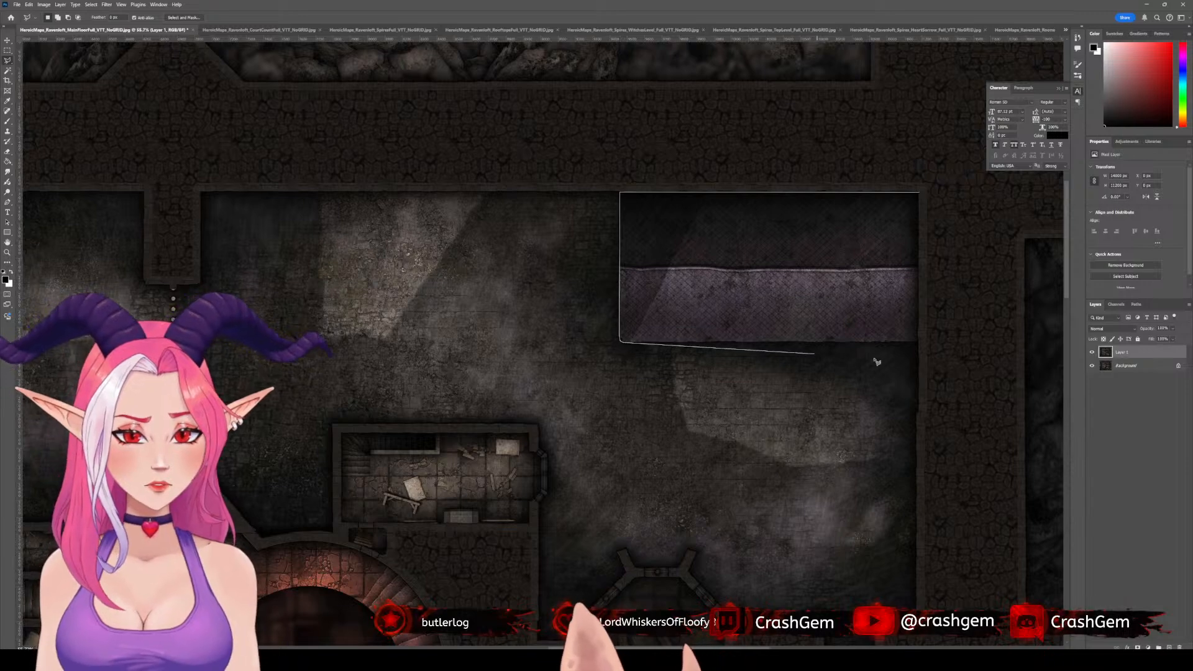
left_click(918, 343)
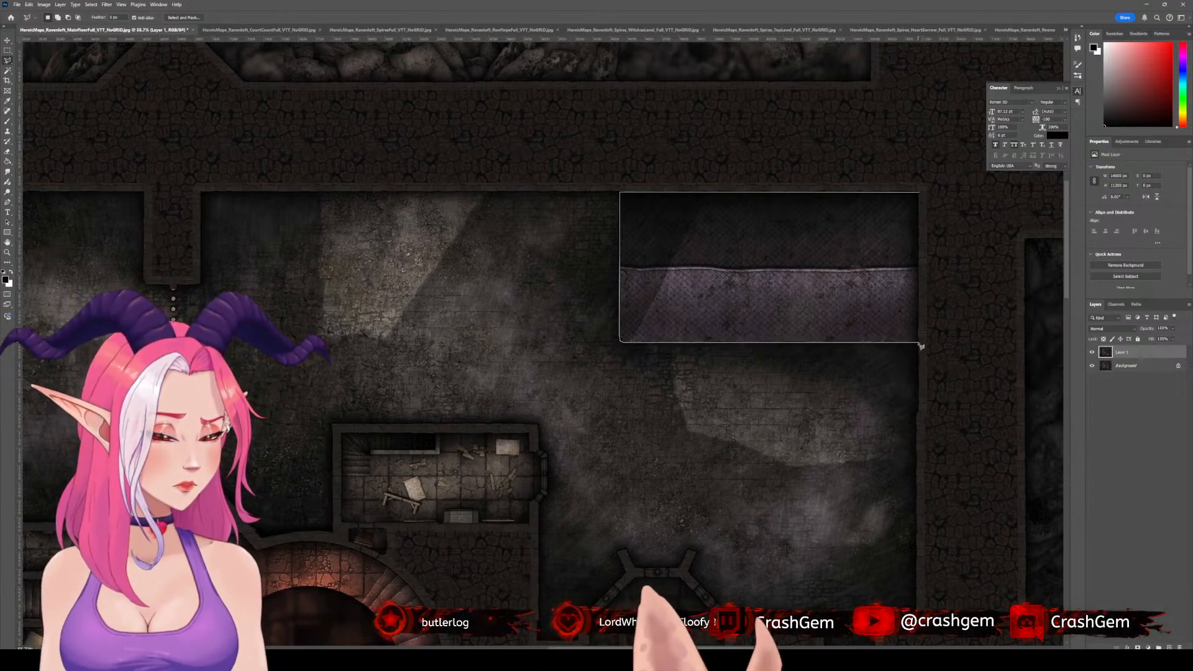
left_click(920, 196)
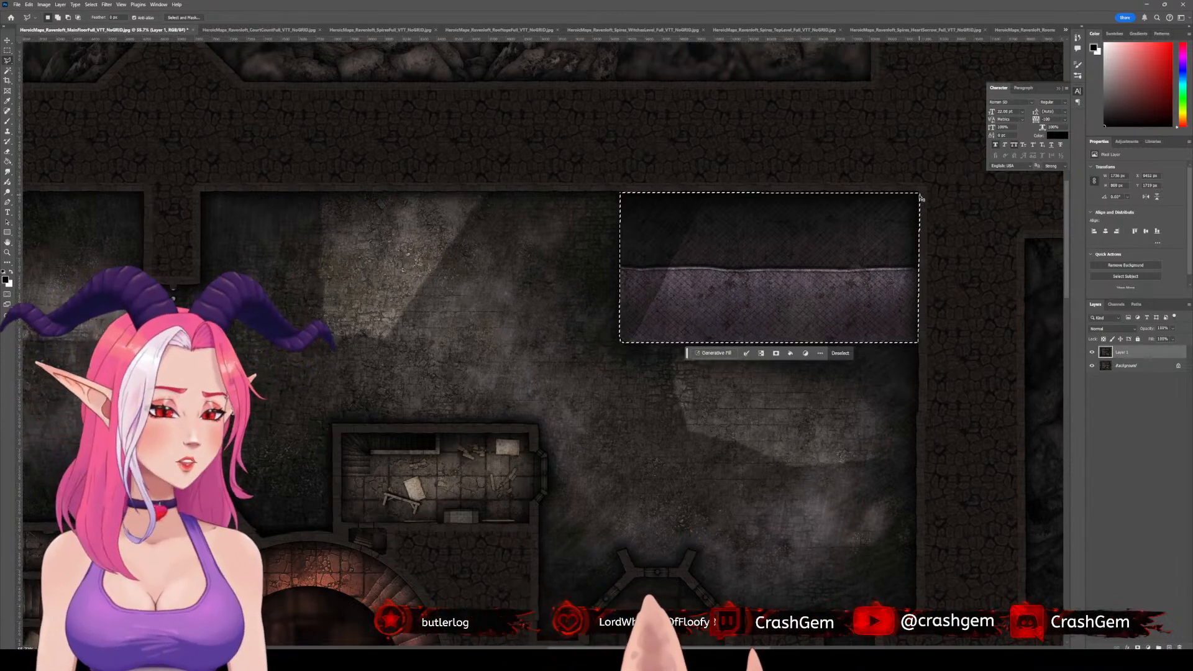
- Cut the selected purple roof from Layer 1, paste it as its own layer, and align it over the original roof position
key("ctrl+x")
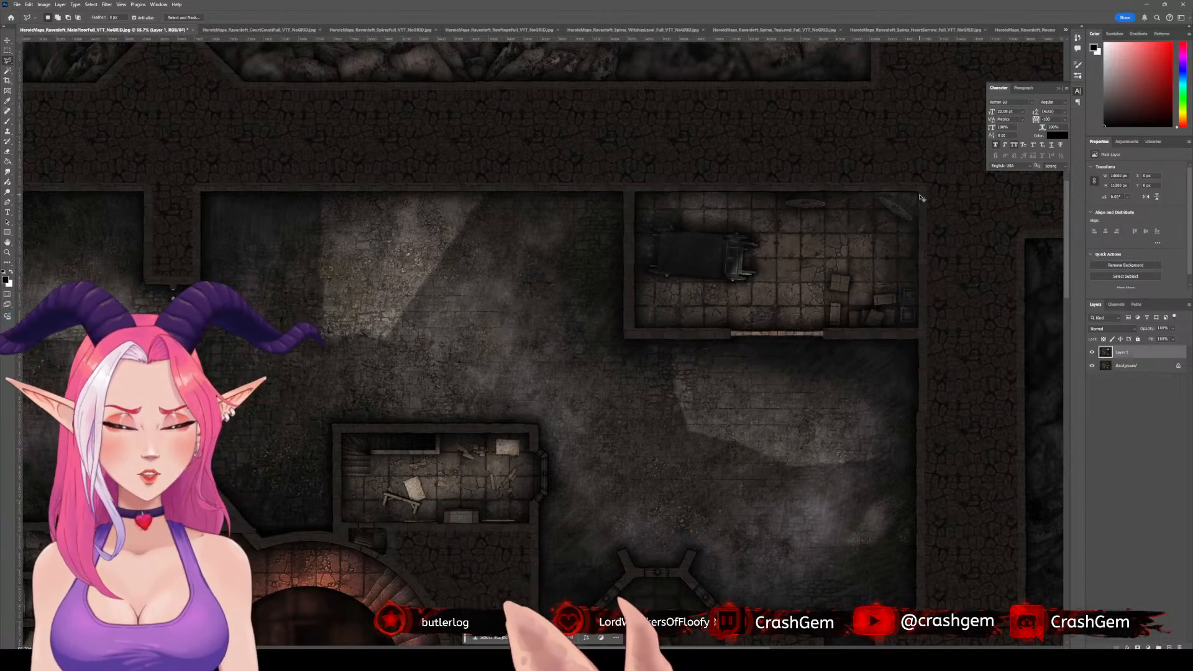
key("ctrl+v")
key("v")
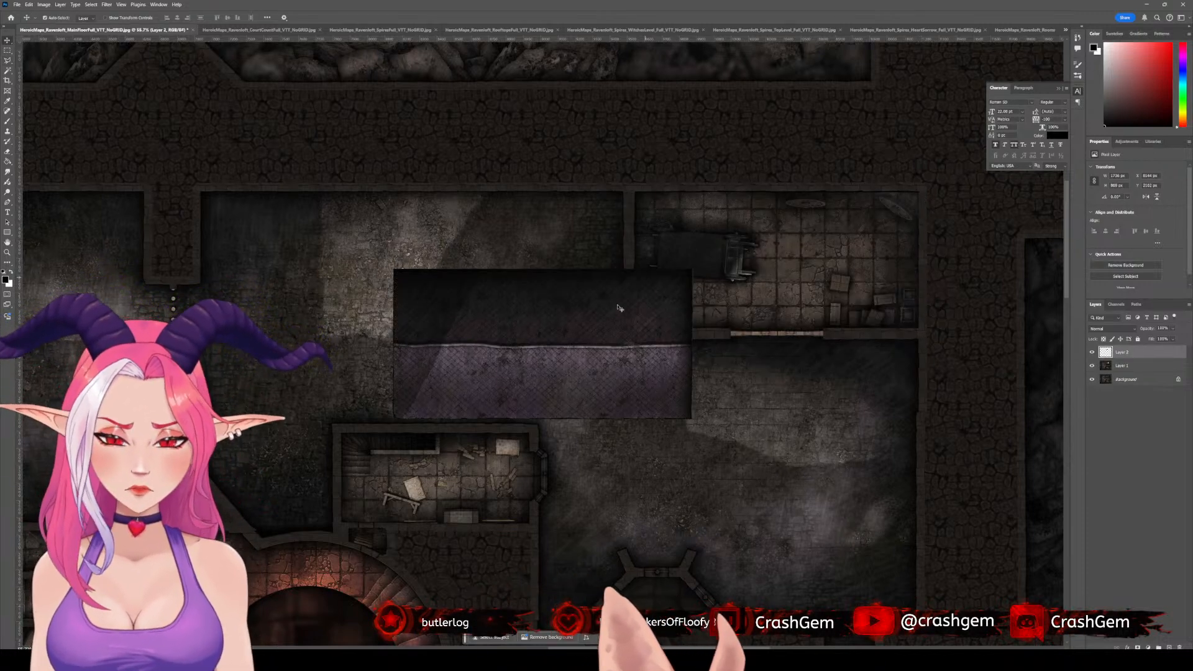
mouse_move(585, 347)
left_mouse_down()
mouse_move(852, 259)
mouse_move(814, 270)
left_mouse_up()
left_click(974, 320)
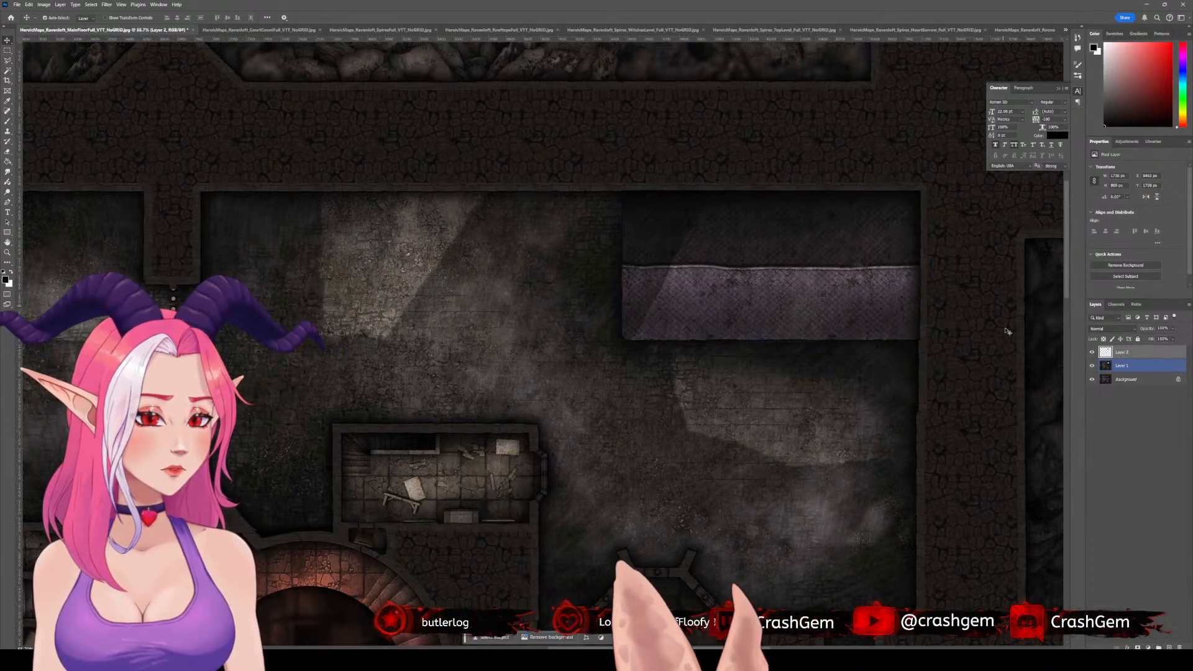
key("Down")
key("Down")
key("Down")
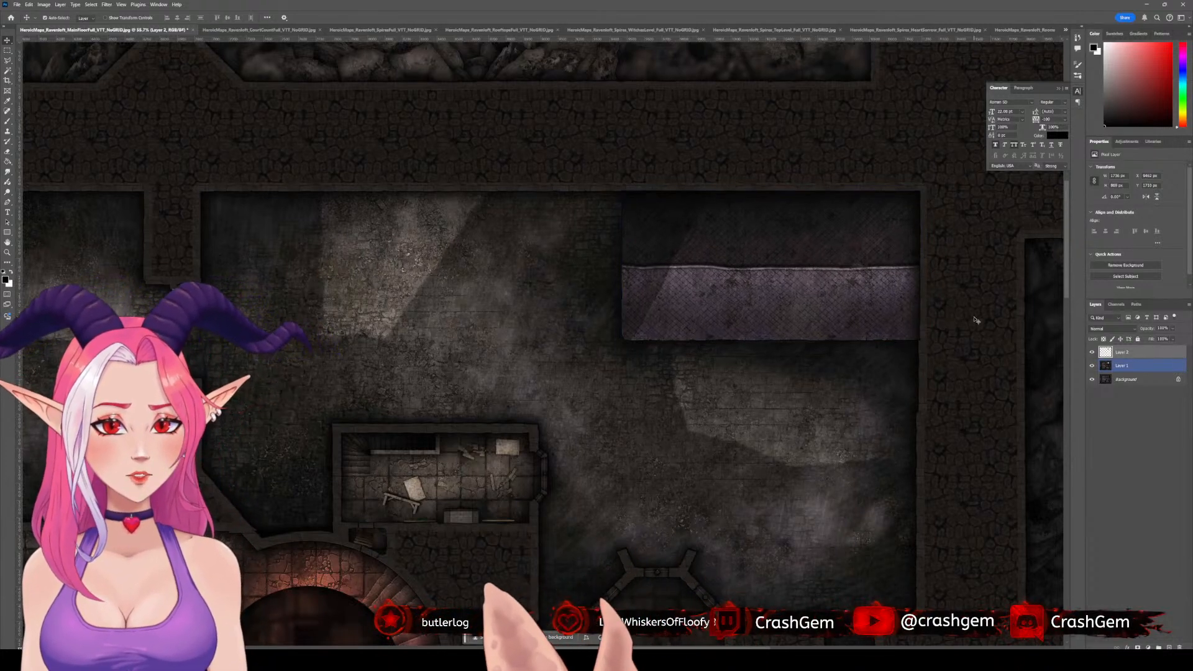
key("Down")
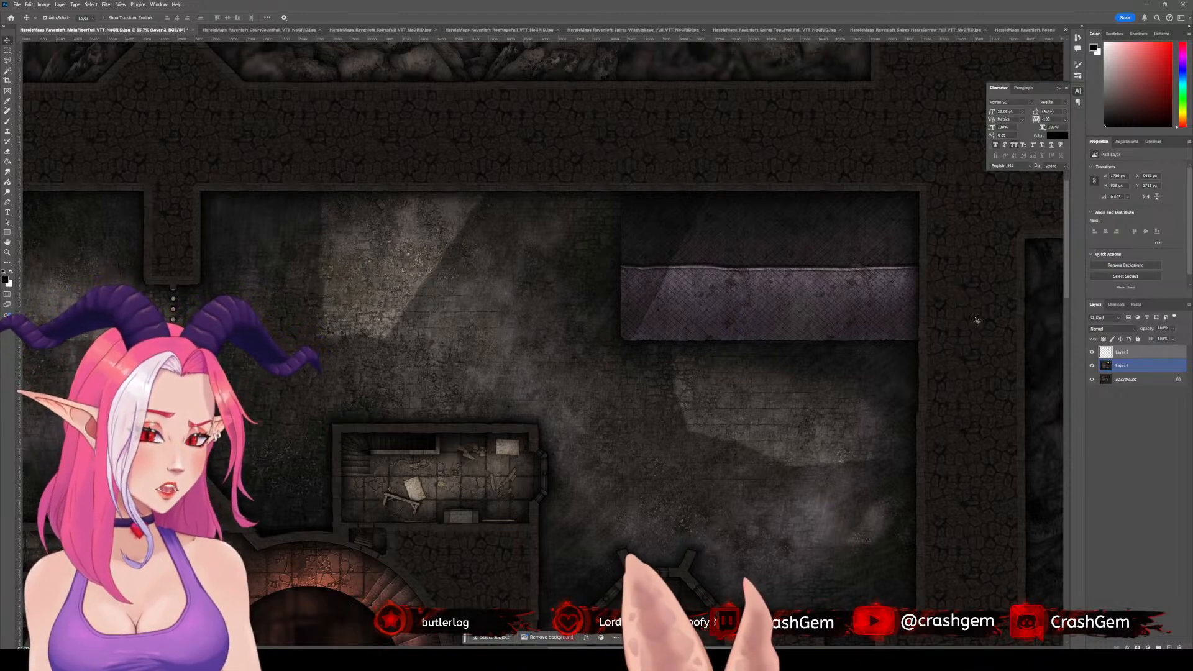
key("Left")
key("Left")
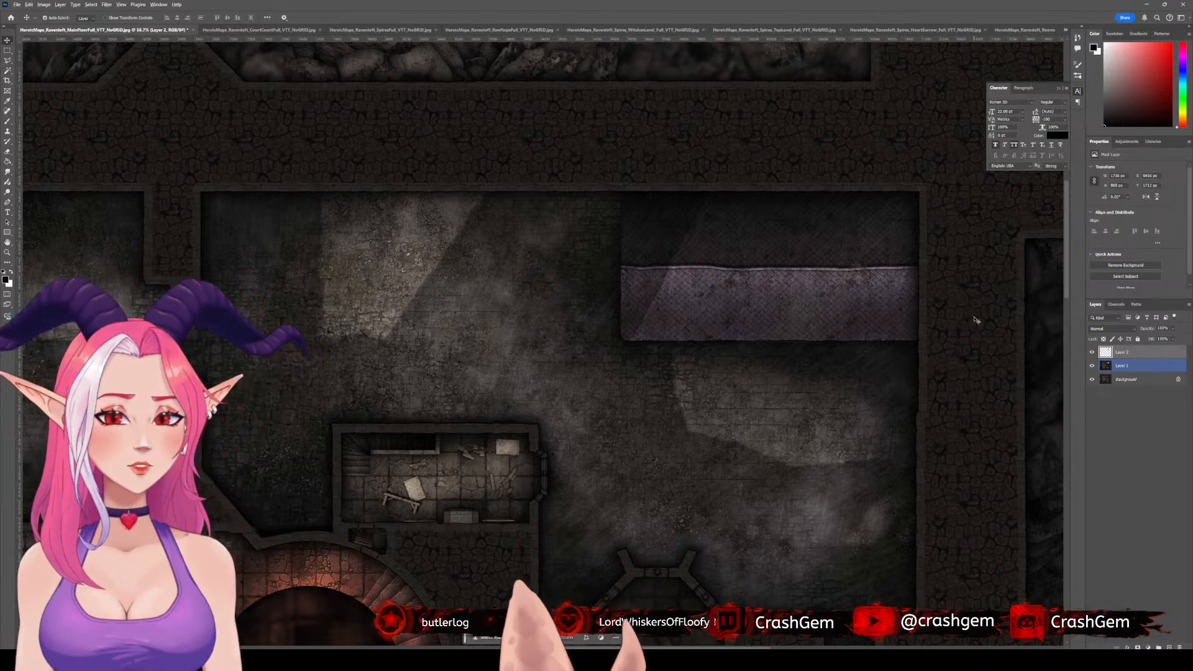
- Put the pasted roof layer into a new layer group above Layer 1
scroll(869, 315, "down", 4)
left_click_drag(788, 412, 862, 214)
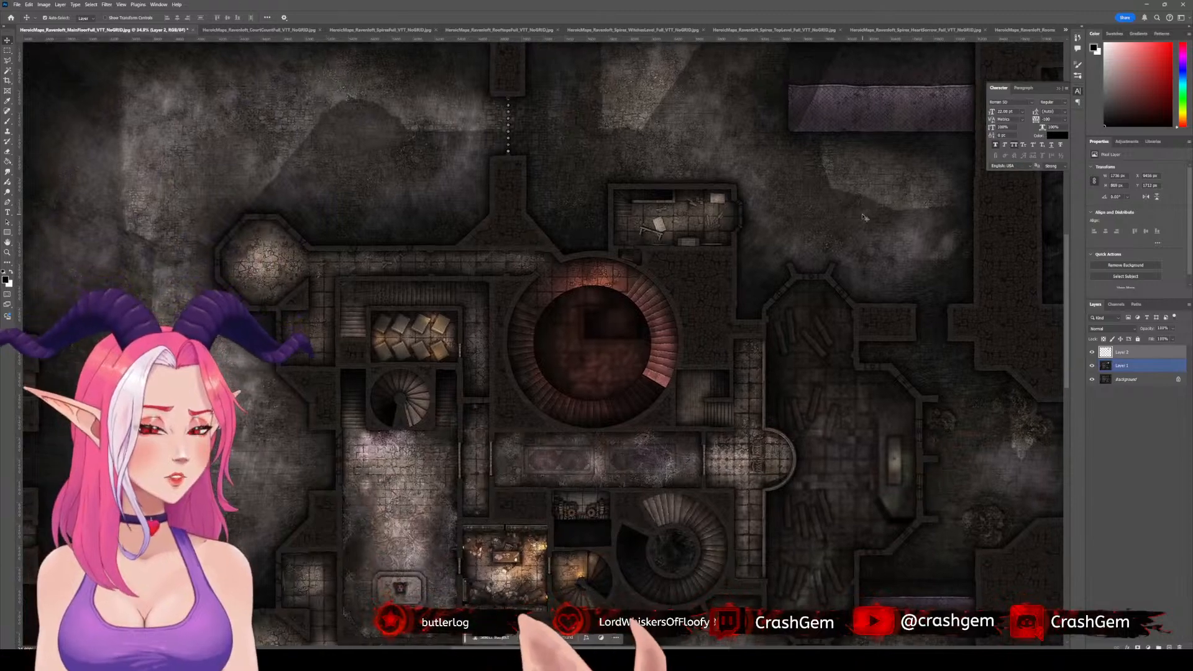
left_click(1141, 356)
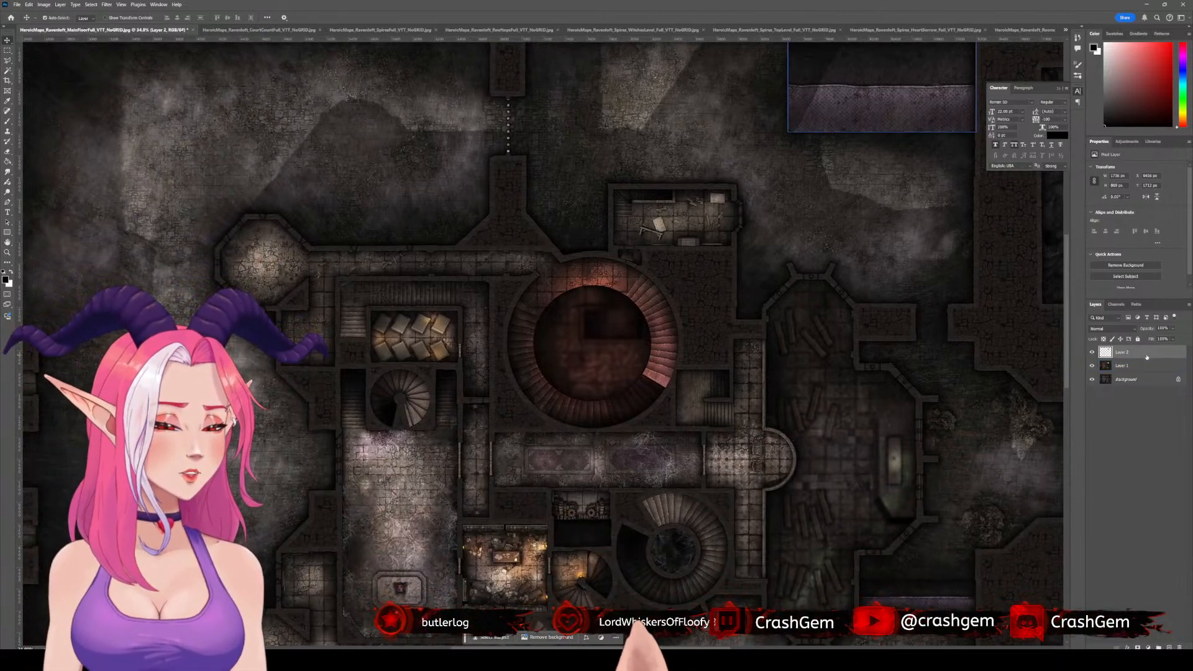
key("ctrl+g")
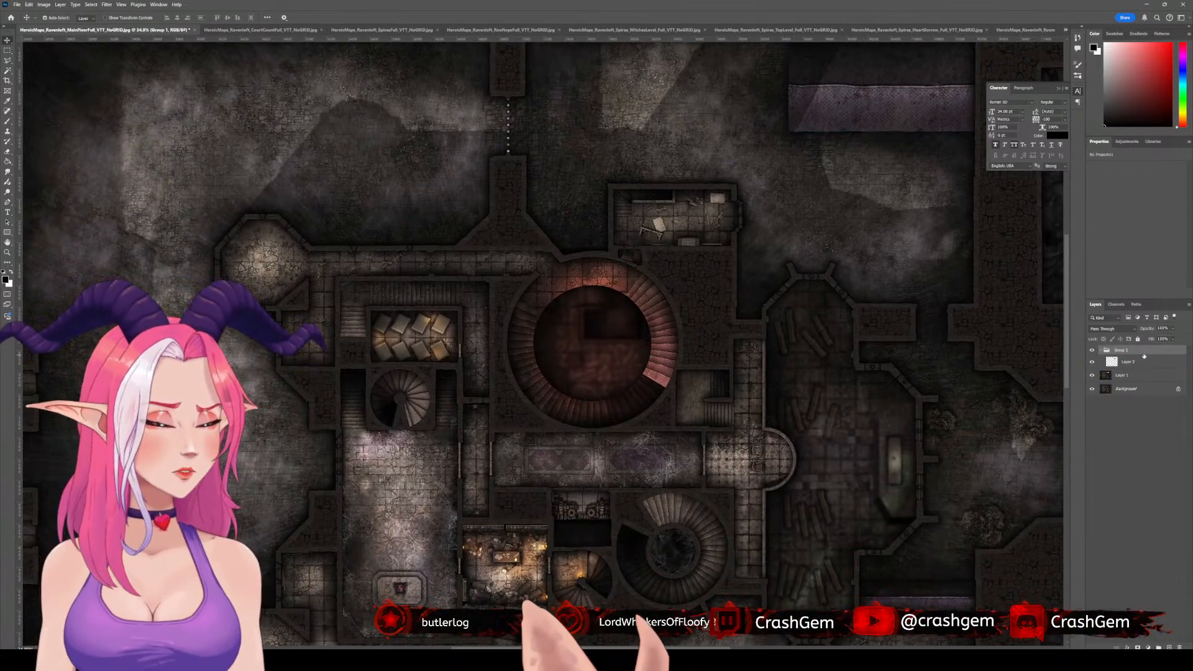
- Add a Color Overlay effect to the roof group with the overlay color set to red, ff0000
double_click(1143, 353)
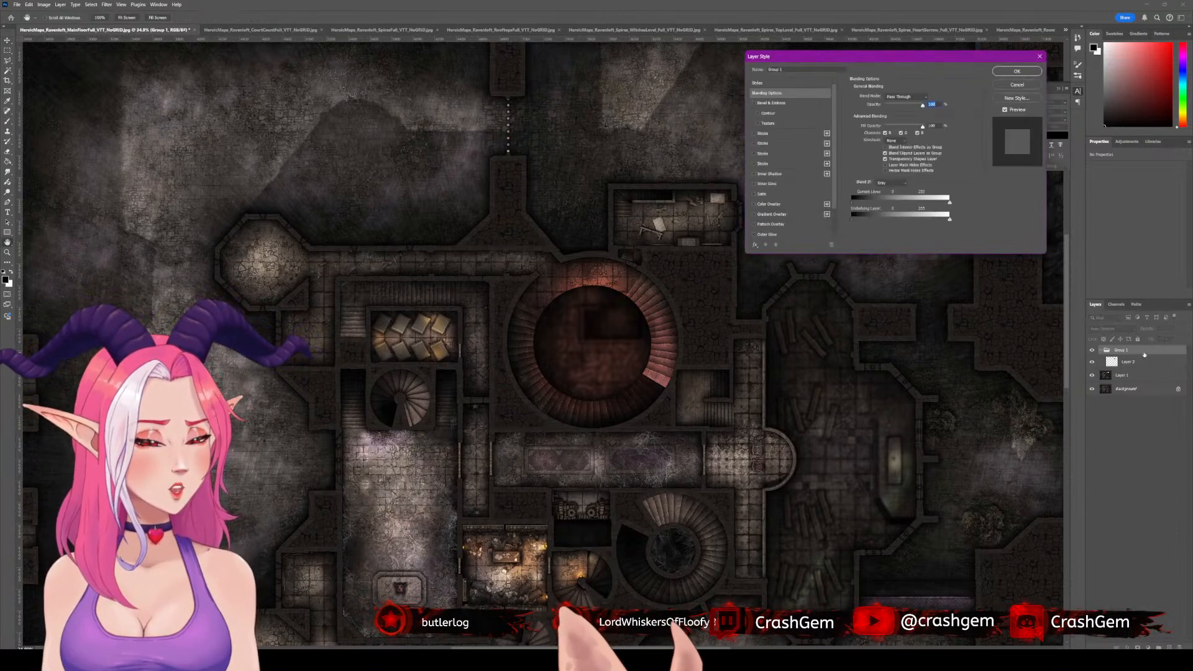
left_click(769, 204)
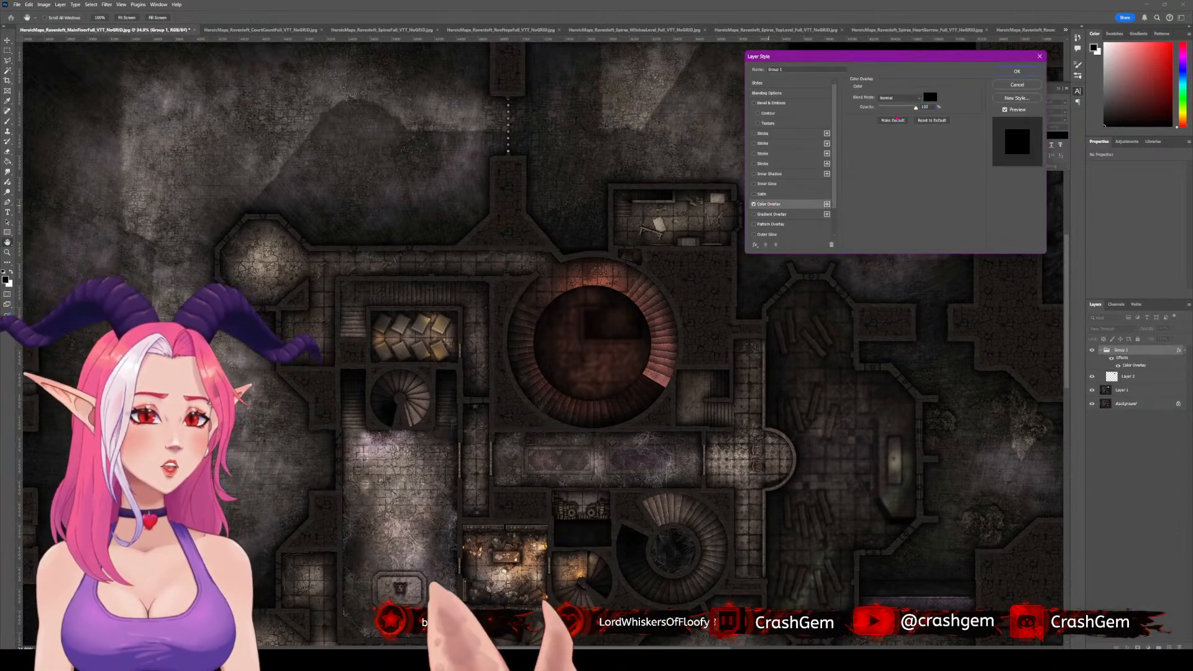
left_click(929, 99)
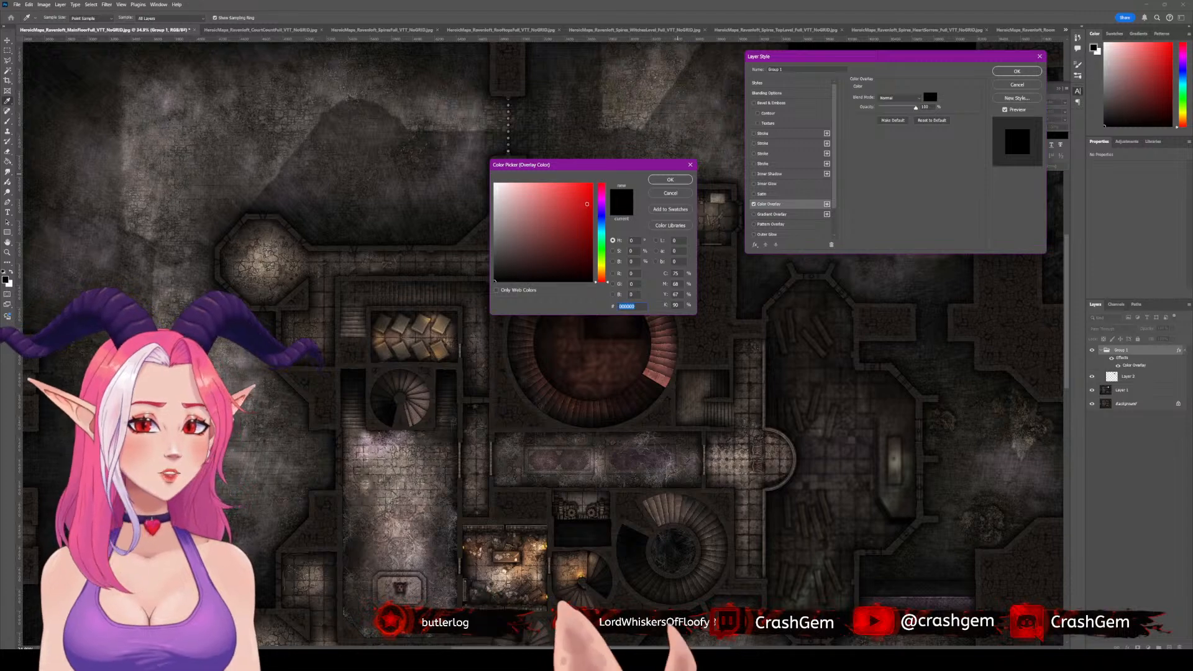
type("ff0000")
key("Return")
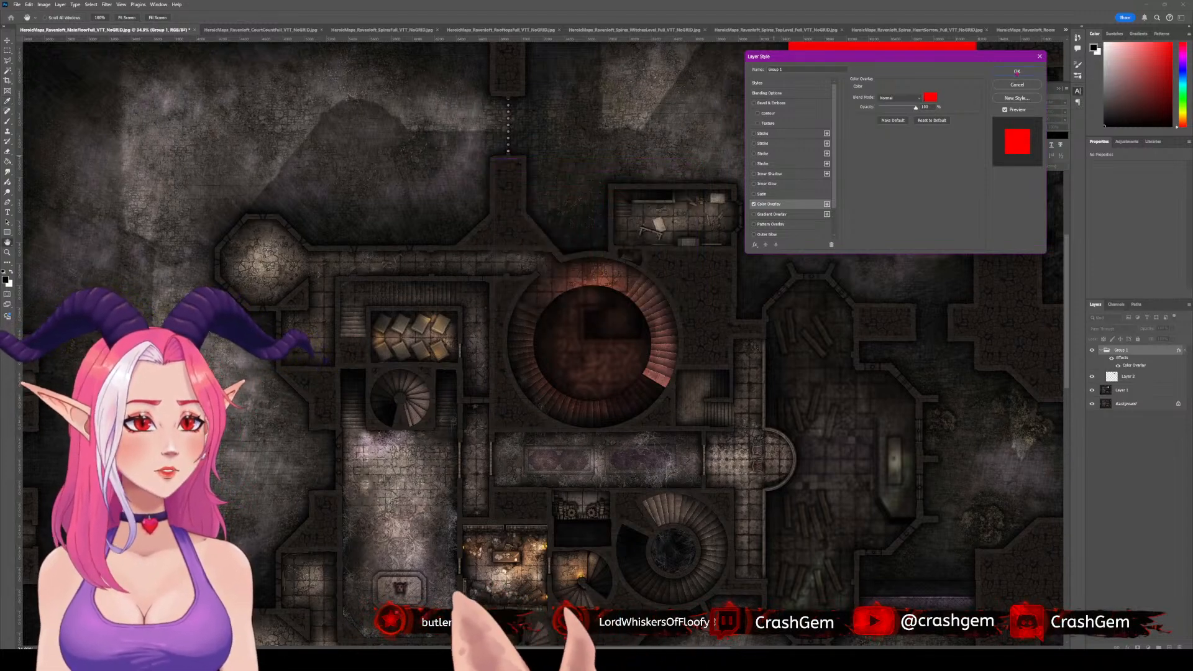
left_click(1017, 72)
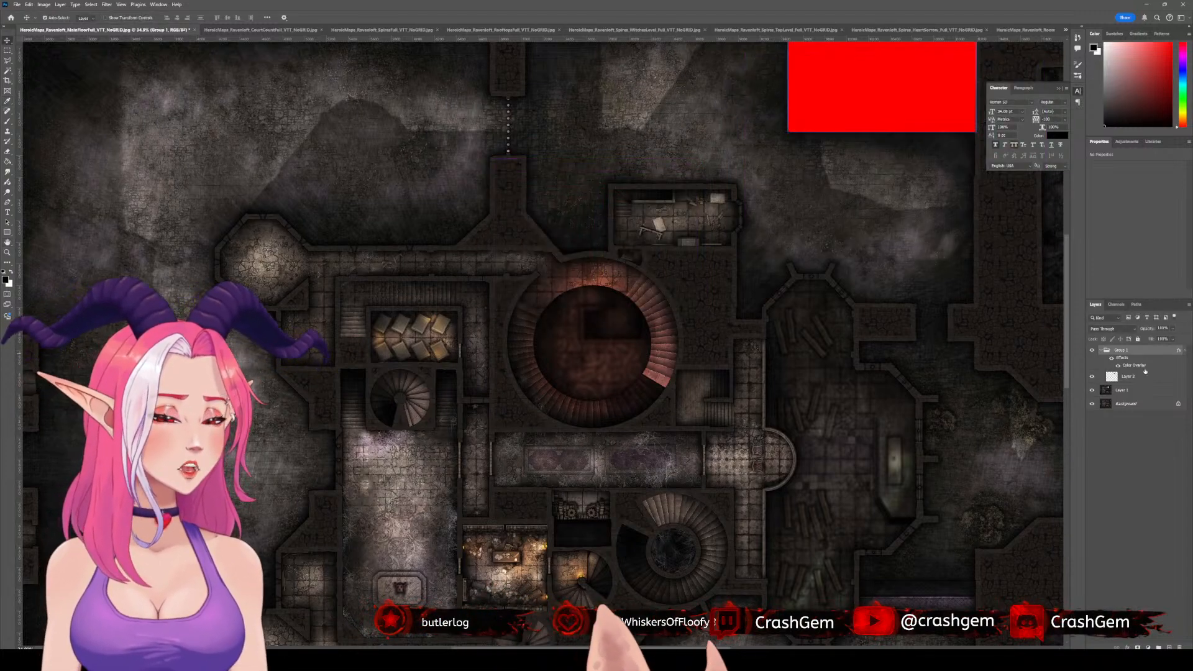
- Select Layer 1 and toggle its visibility to compare the chapel and eastern gatehouse with the main floor beneath
left_click(1129, 391)
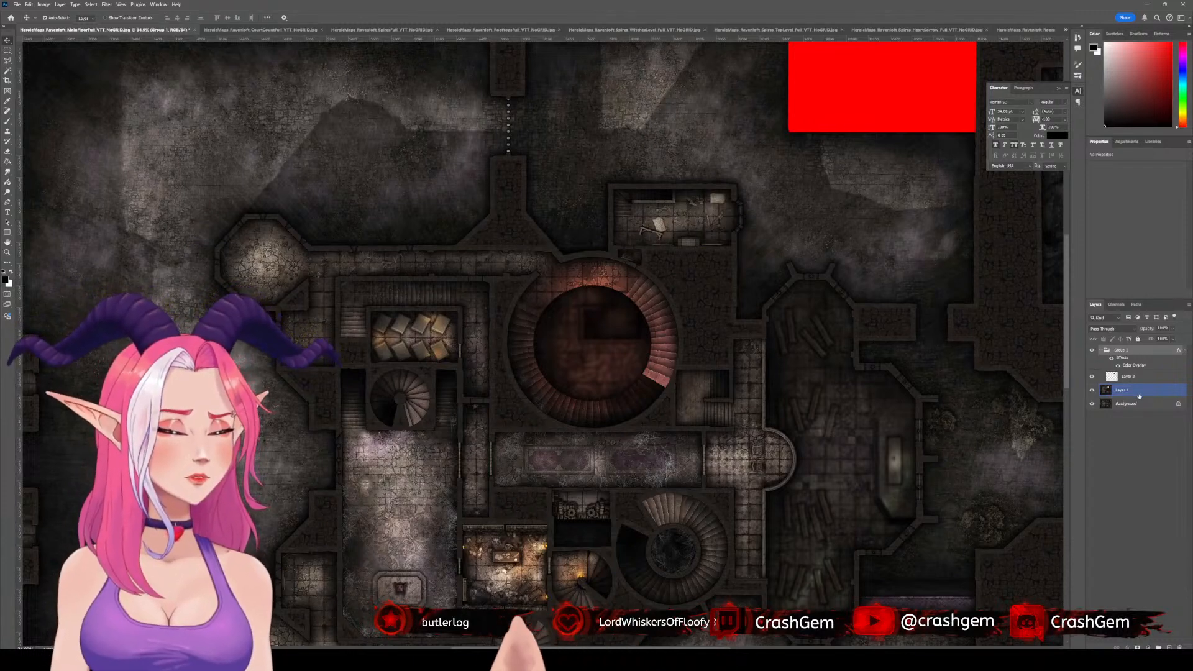
left_click_drag(816, 359, 531, 260)
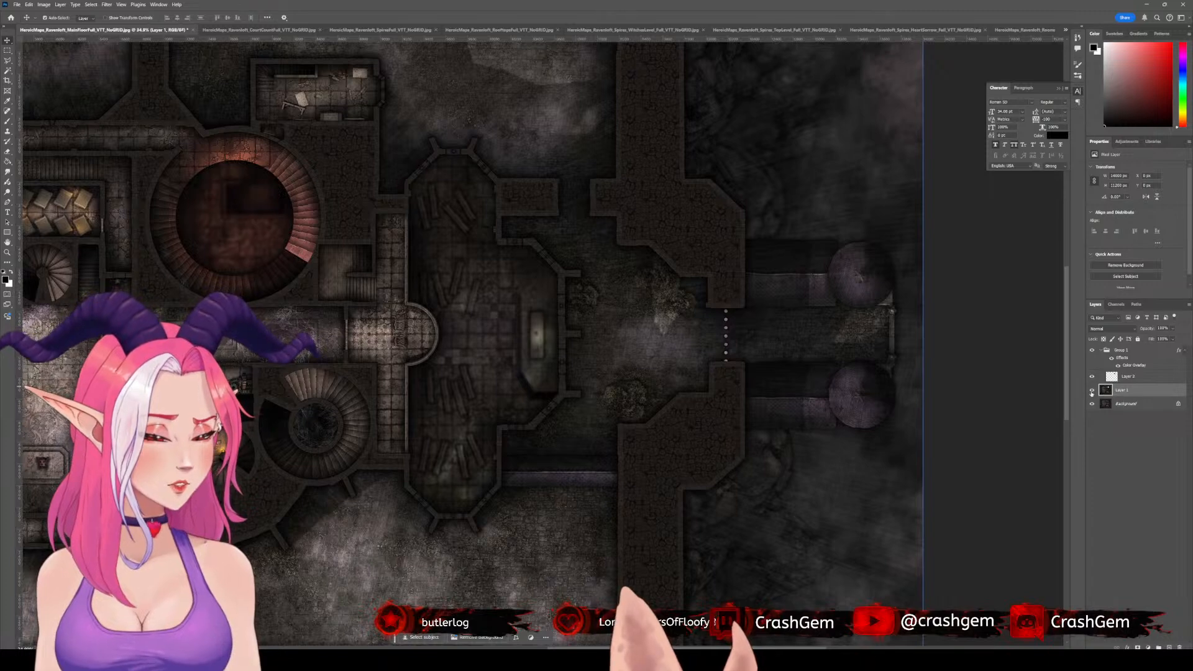
left_click(1091, 391)
left_click(1091, 390)
left_click(1091, 390)
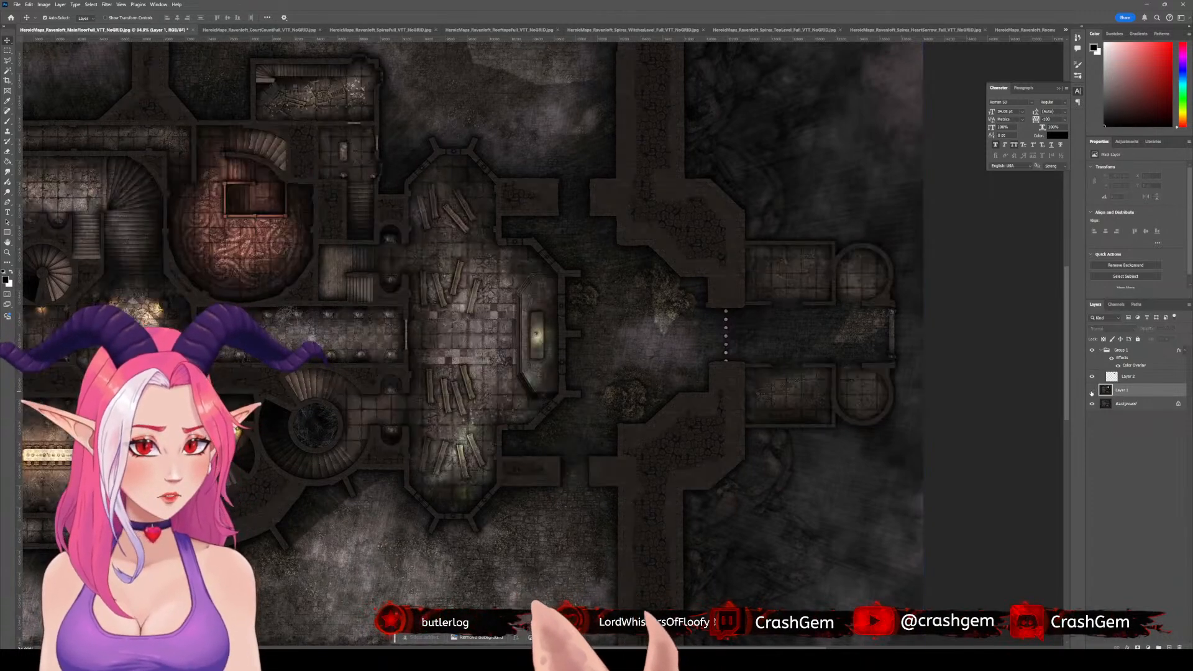
left_click(1091, 390)
left_click(1092, 390)
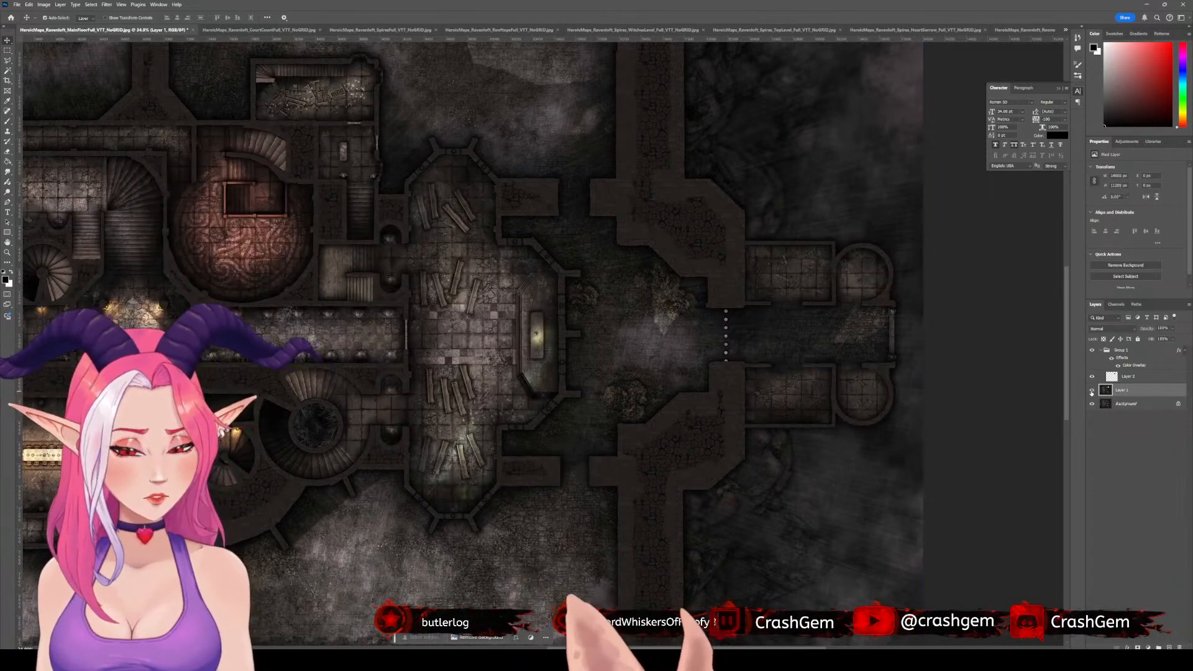
left_click(1091, 390)
left_click(1092, 390)
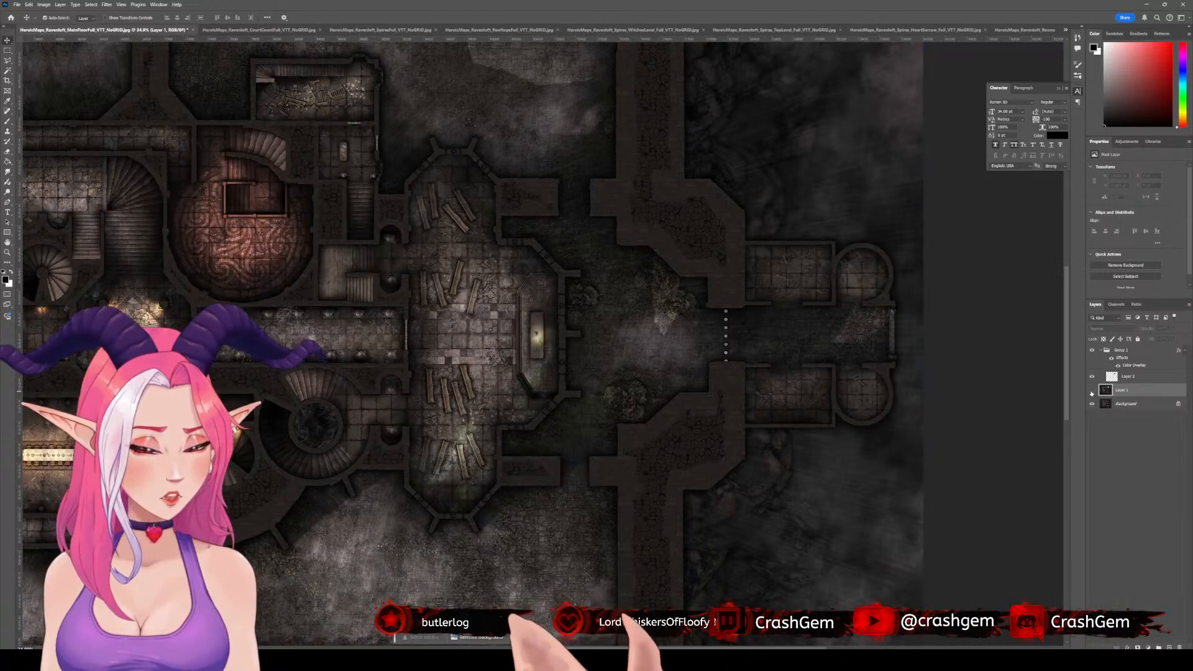
left_click(1091, 390)
left_click(1091, 390)
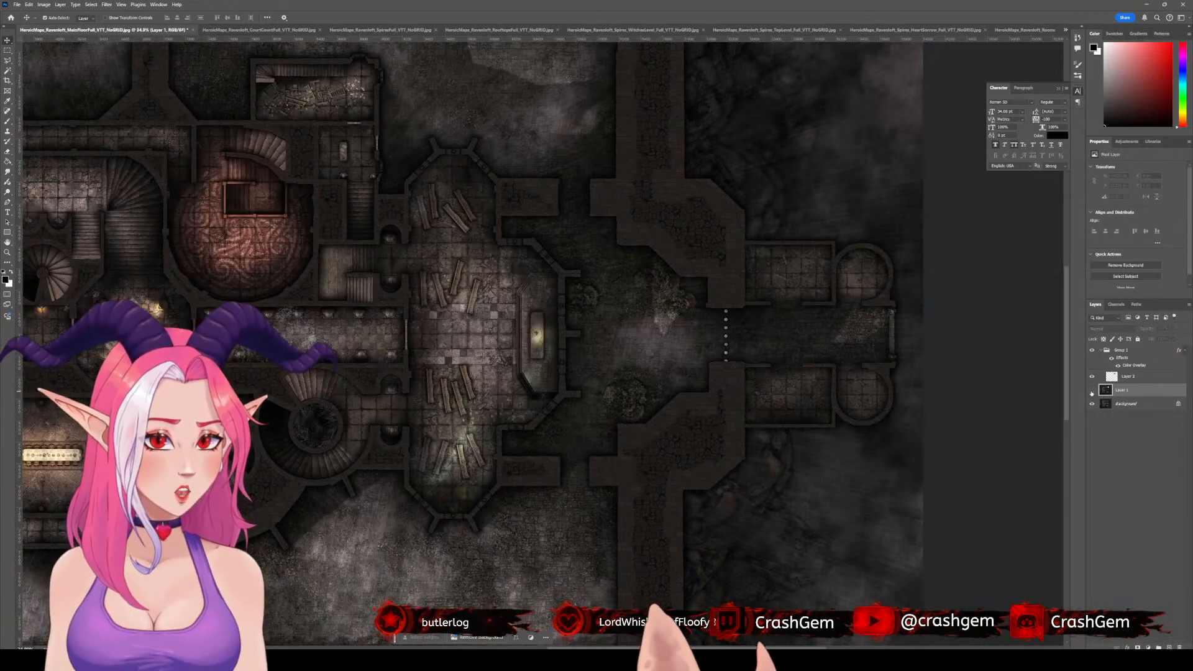
- Toggle the cut-out roof layer's visibility to check its red overlay against the room beneath on the whole castle map
scroll(544, 346, "down", 1)
scroll(544, 345, "down", 5)
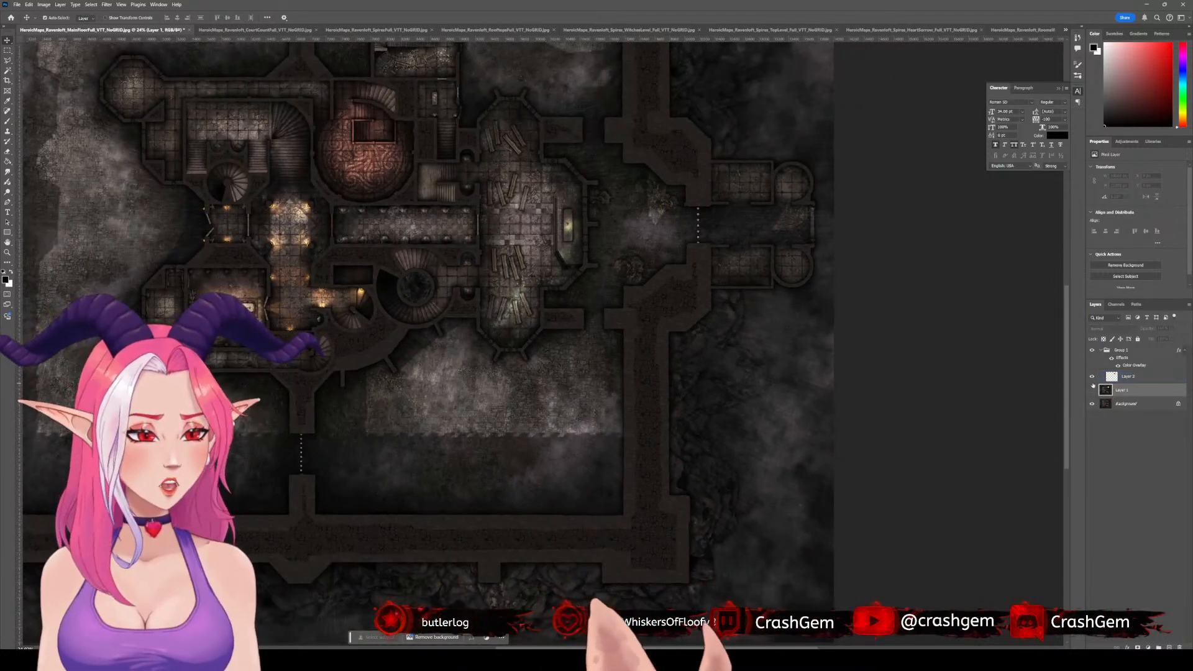
scroll(555, 380, "down", 3)
scroll(502, 393, "up", 1)
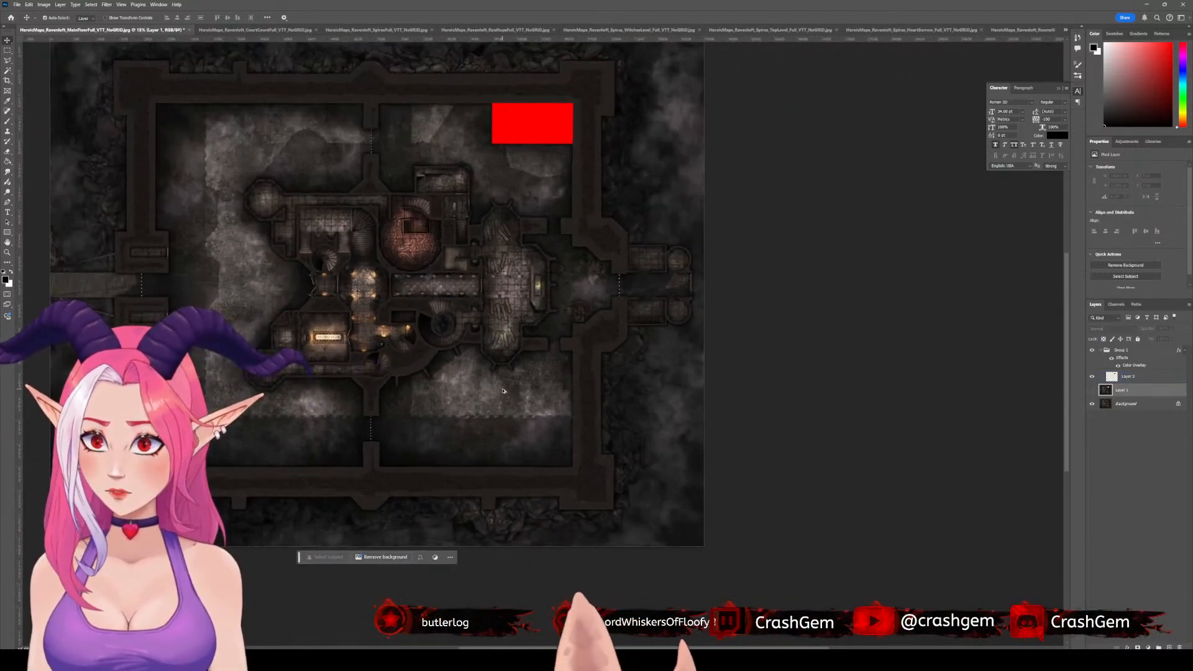
left_click(1098, 374)
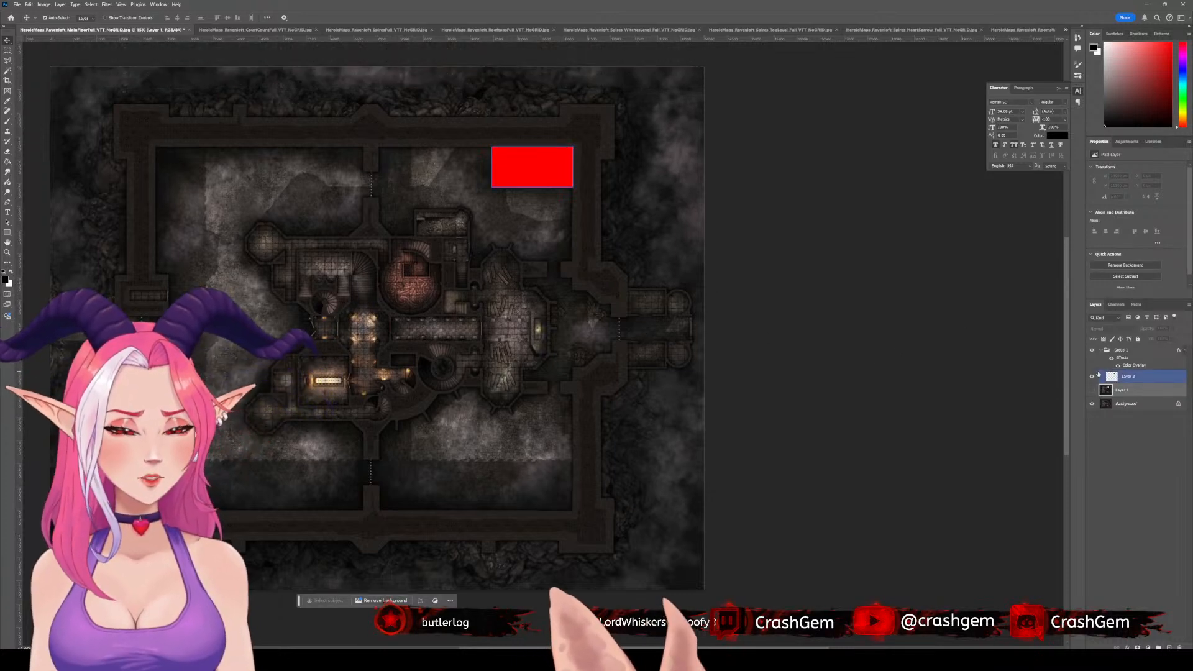
left_click(1090, 377)
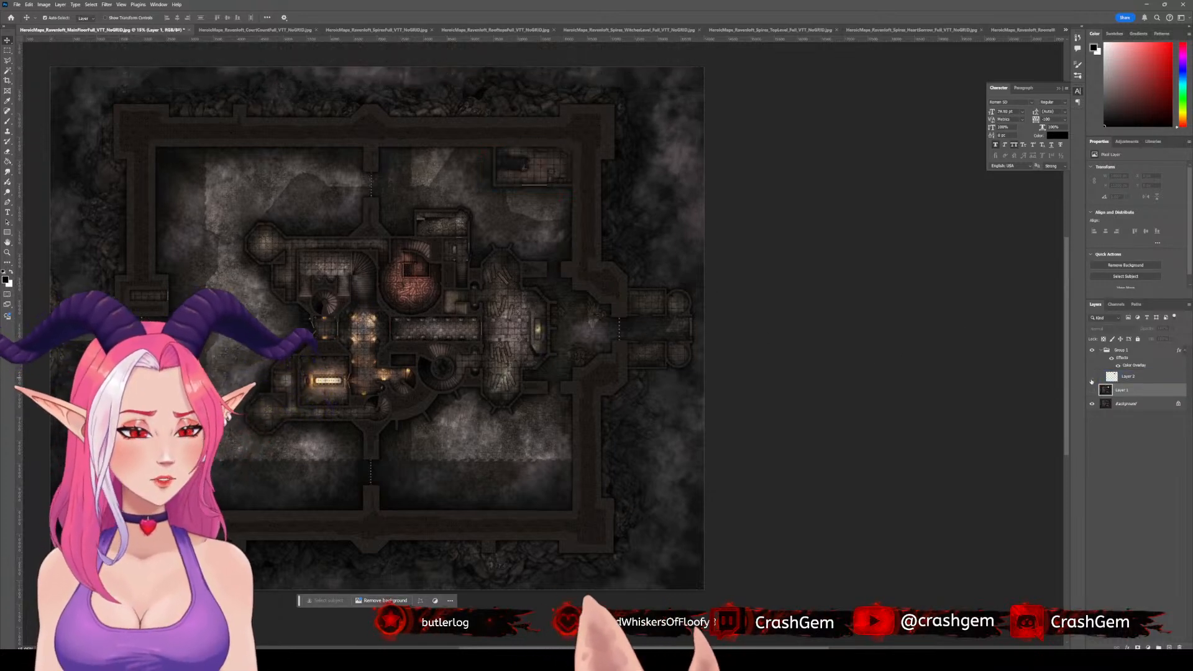
left_click(1091, 377)
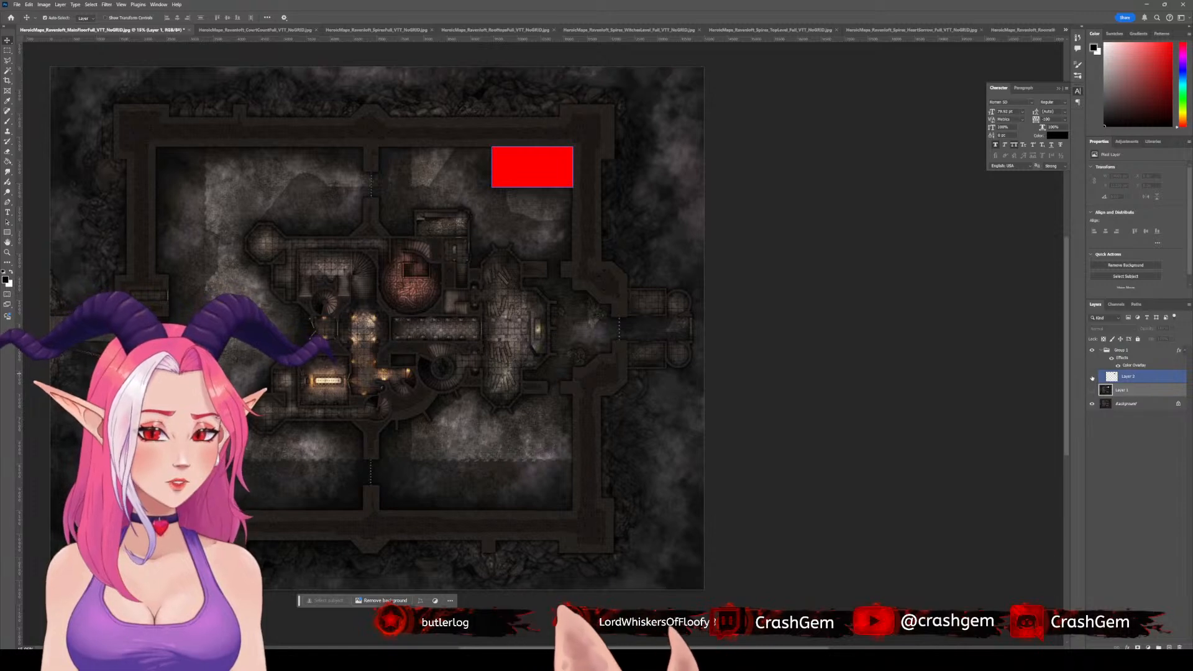
left_click(1090, 377)
left_click(1091, 377)
- Toggle Layer 1's visibility across the whole castle map to find the remaining roof differences, leaving the layer shown
left_click(1092, 390)
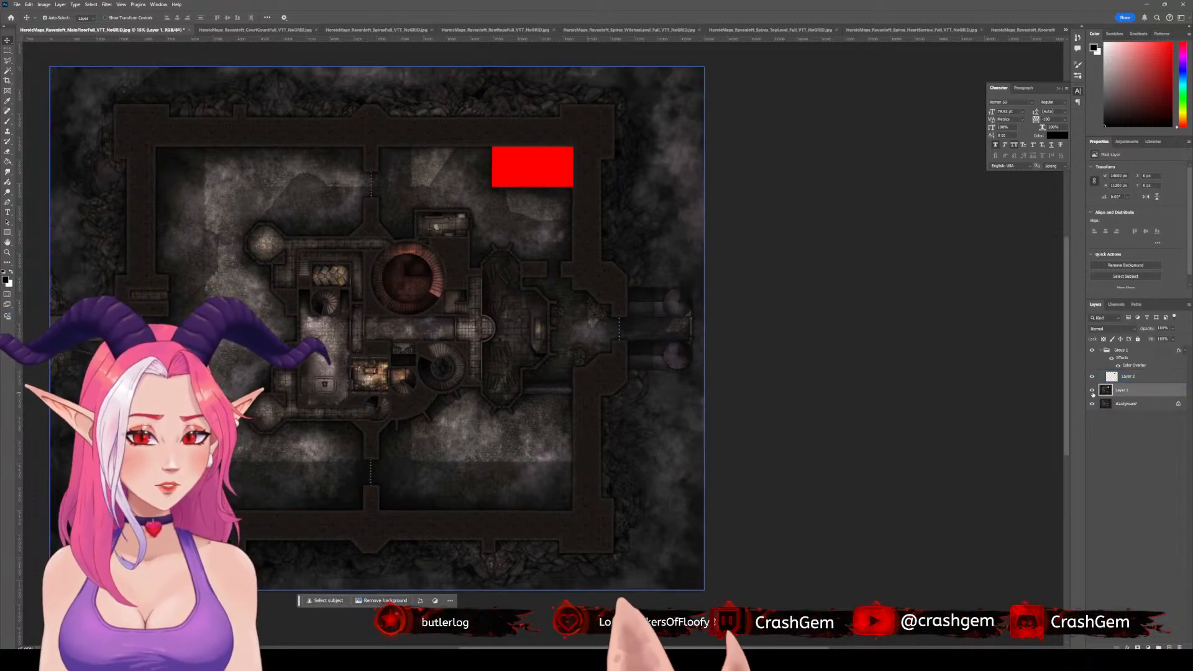
left_click(1092, 390)
left_click(1092, 392)
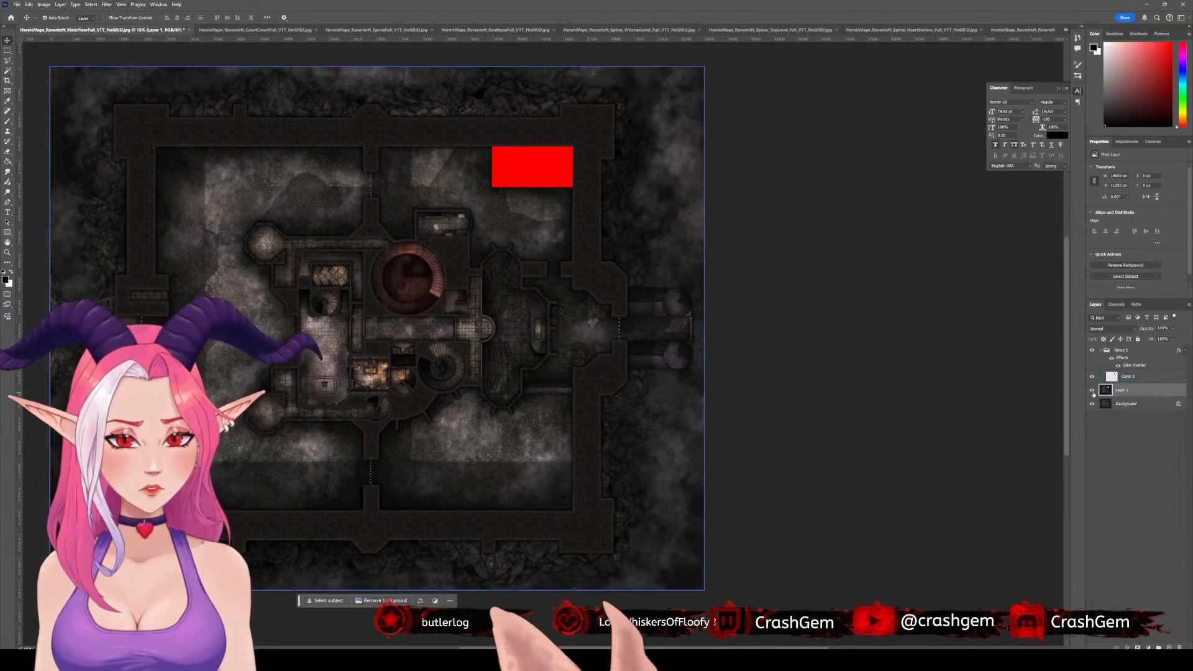
left_click(1092, 391)
left_click(1092, 391)
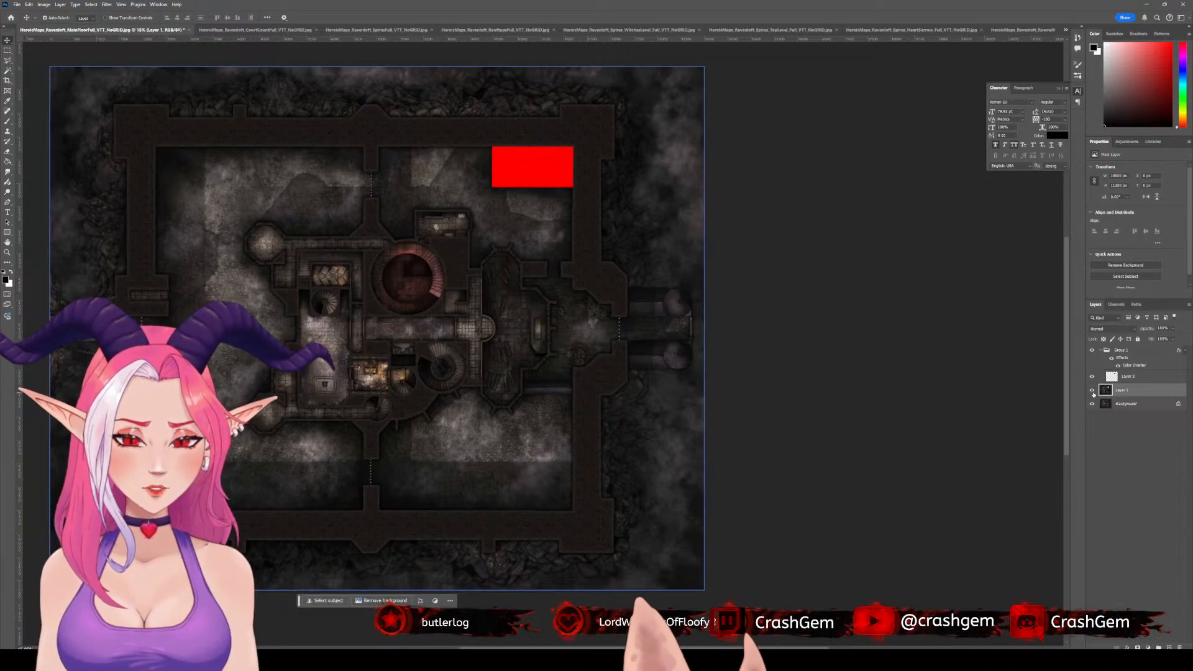
left_click(1092, 390)
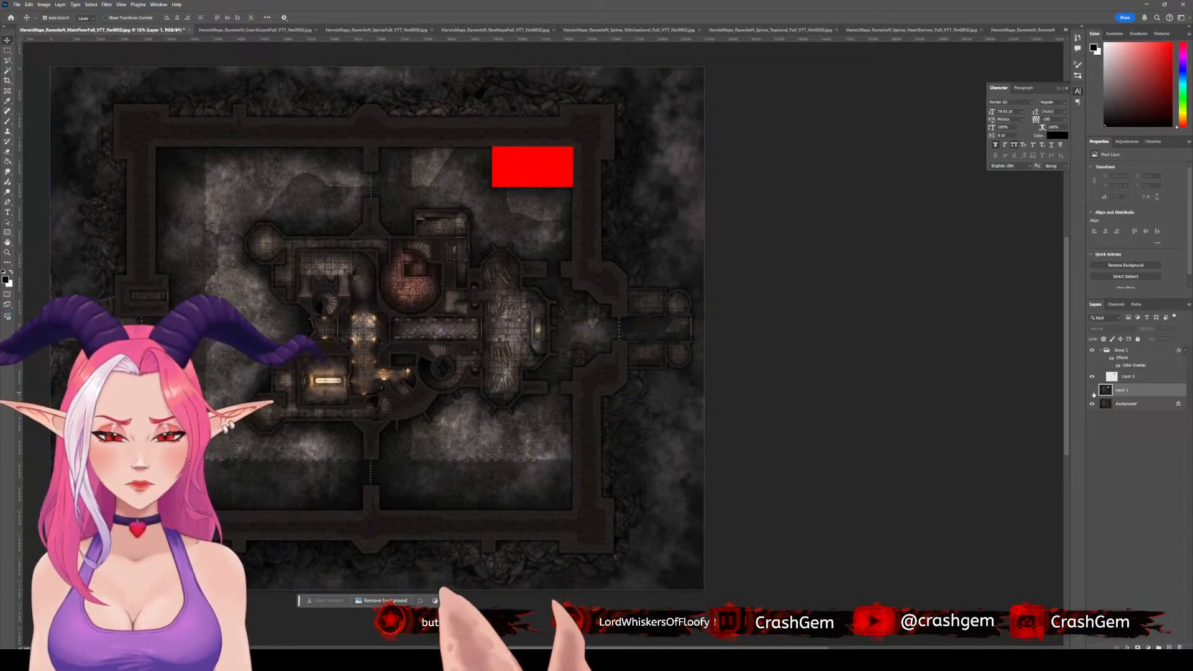
left_click(1092, 390)
- Outline the northern roof of the eastern gatehouse, including its round tower, on Layer 1 with the Polygonal Lasso
scroll(629, 348, "up", 7)
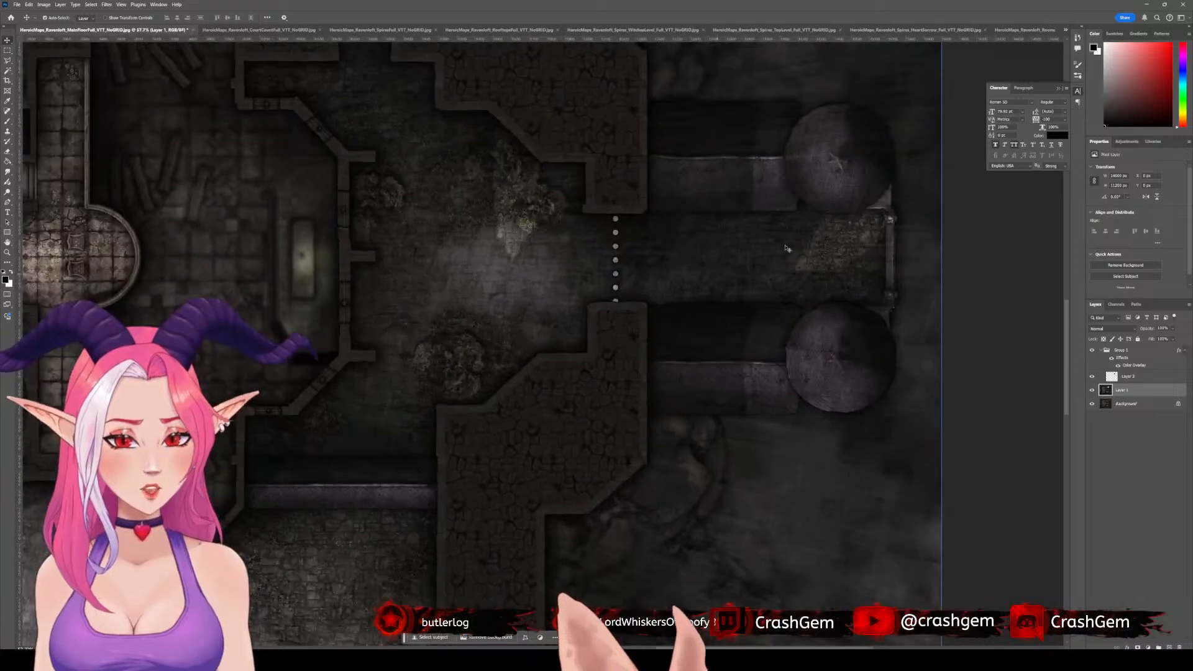
left_click_drag(789, 249, 594, 308)
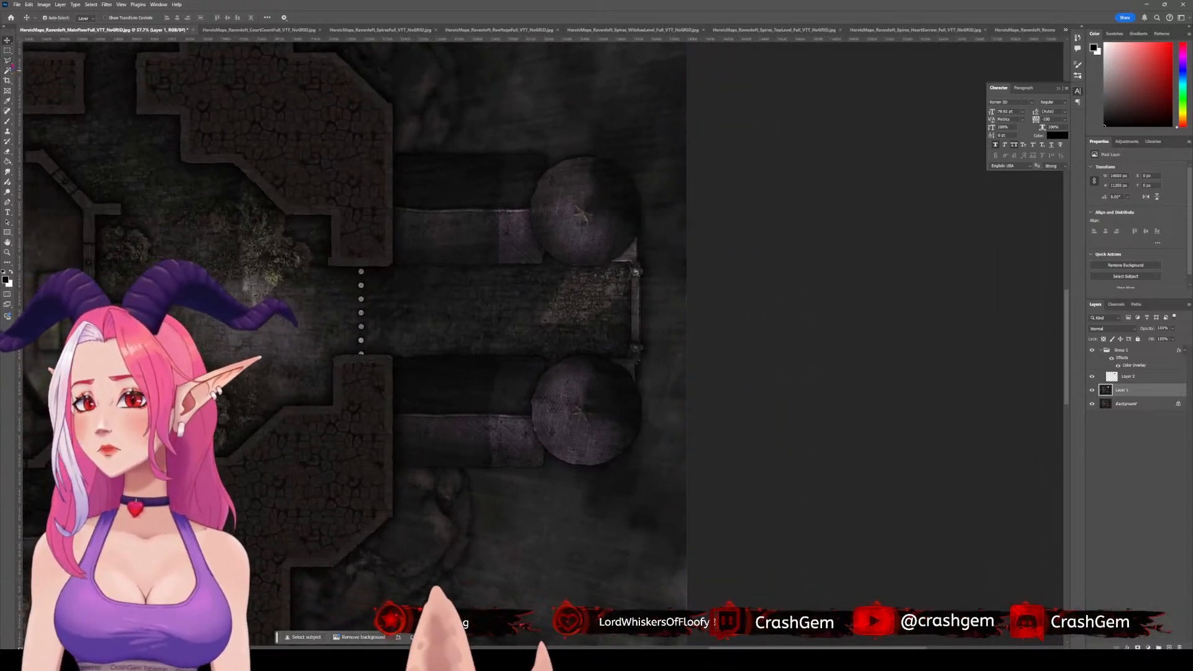
key("l")
scroll(381, 266, "up", 2)
left_click(388, 286)
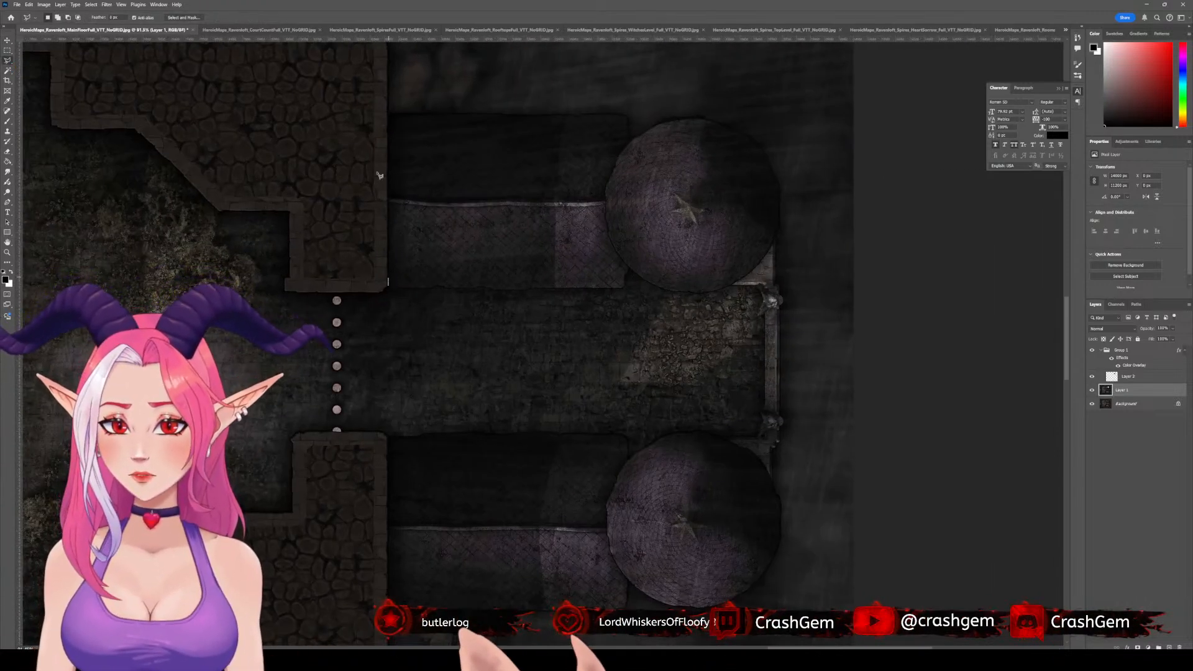
left_click(389, 113)
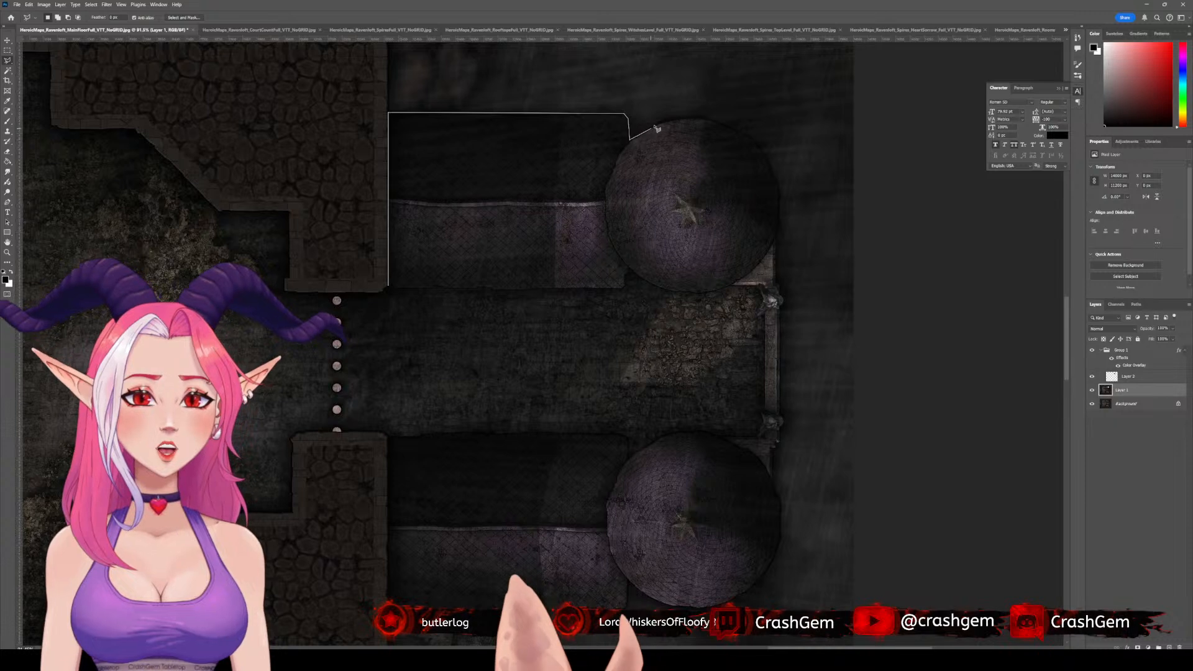
left_click(707, 116)
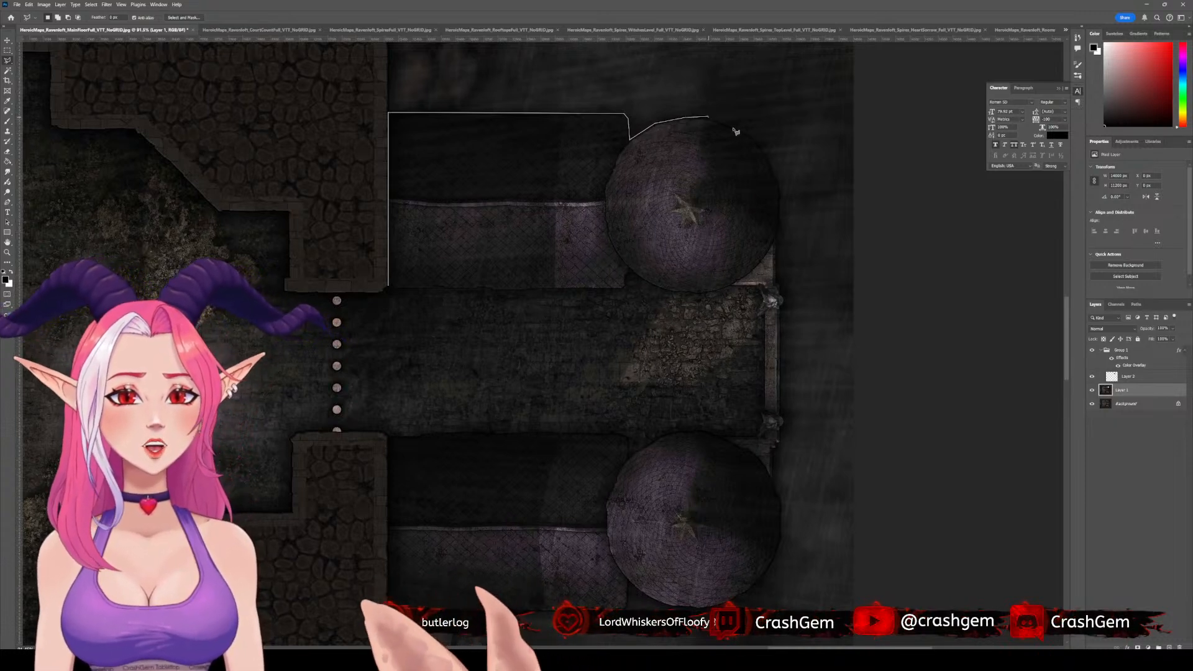
left_click(747, 132)
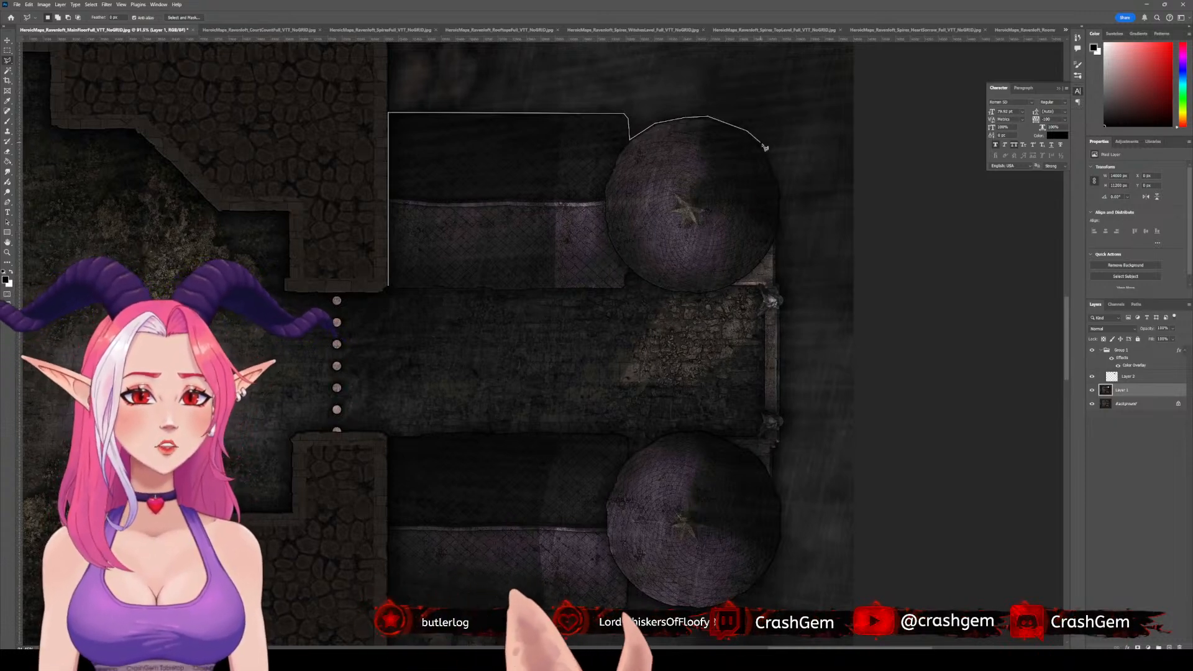
left_click(781, 185)
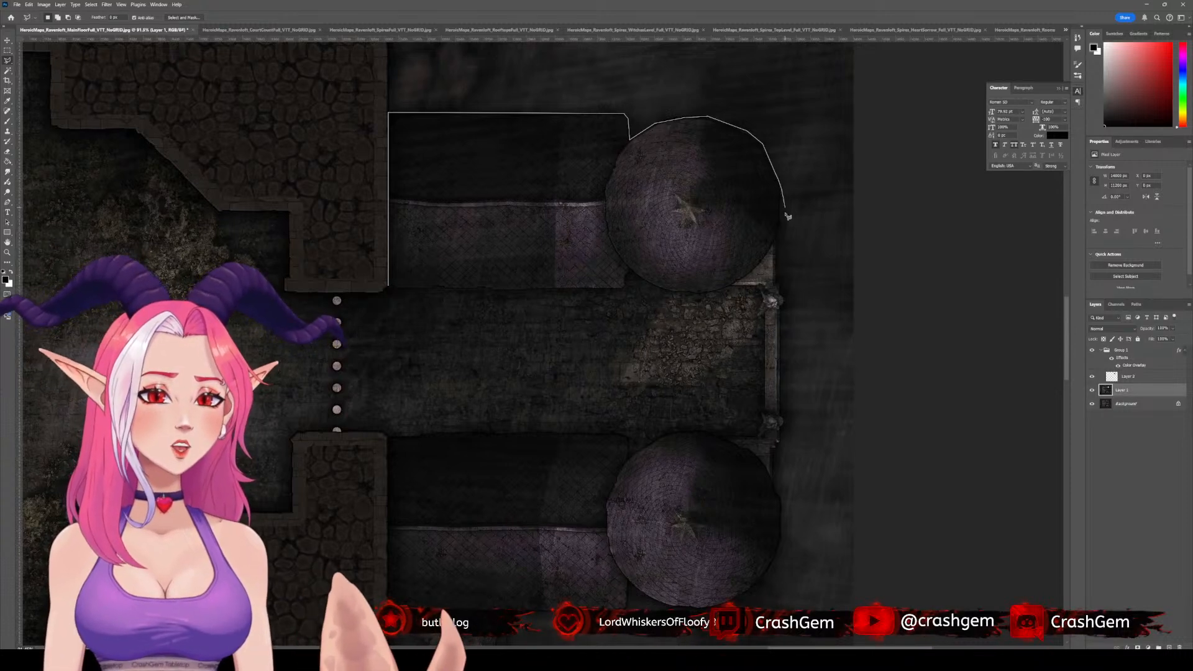
left_click(781, 219)
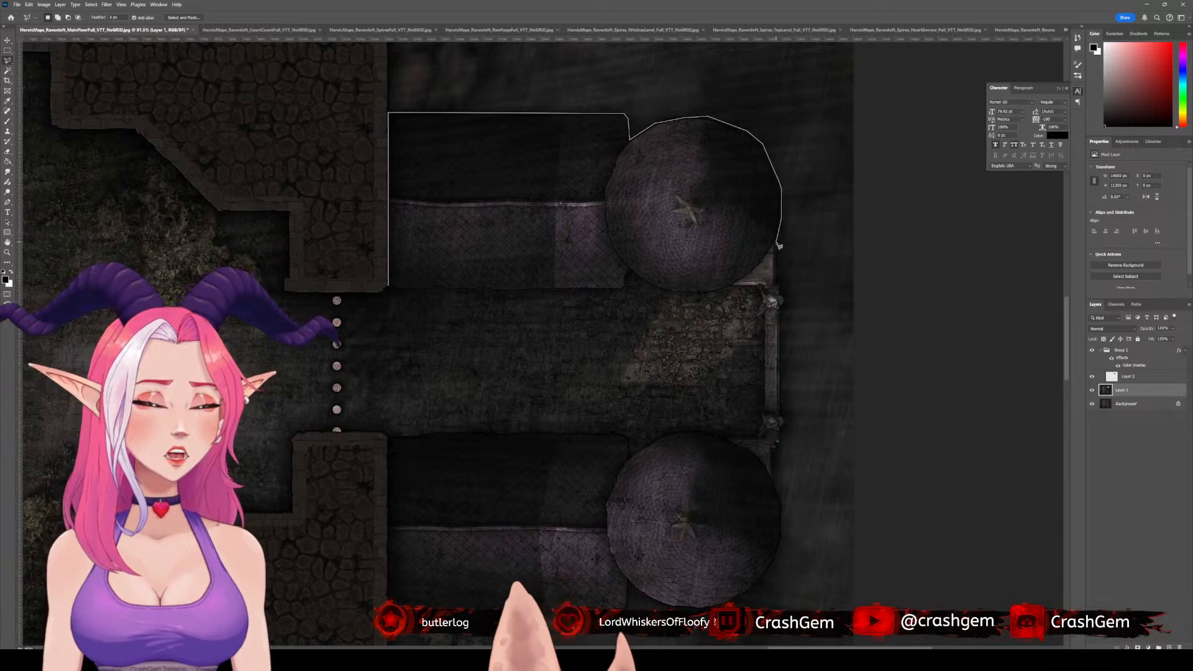
left_click(778, 246)
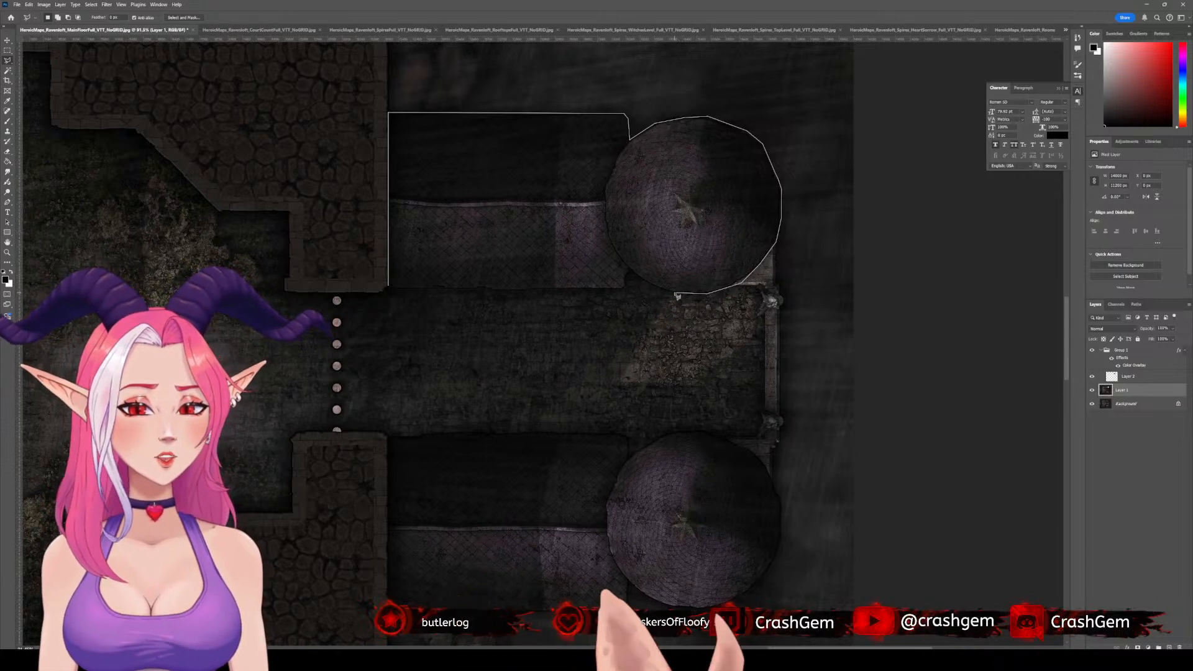
left_click(654, 288)
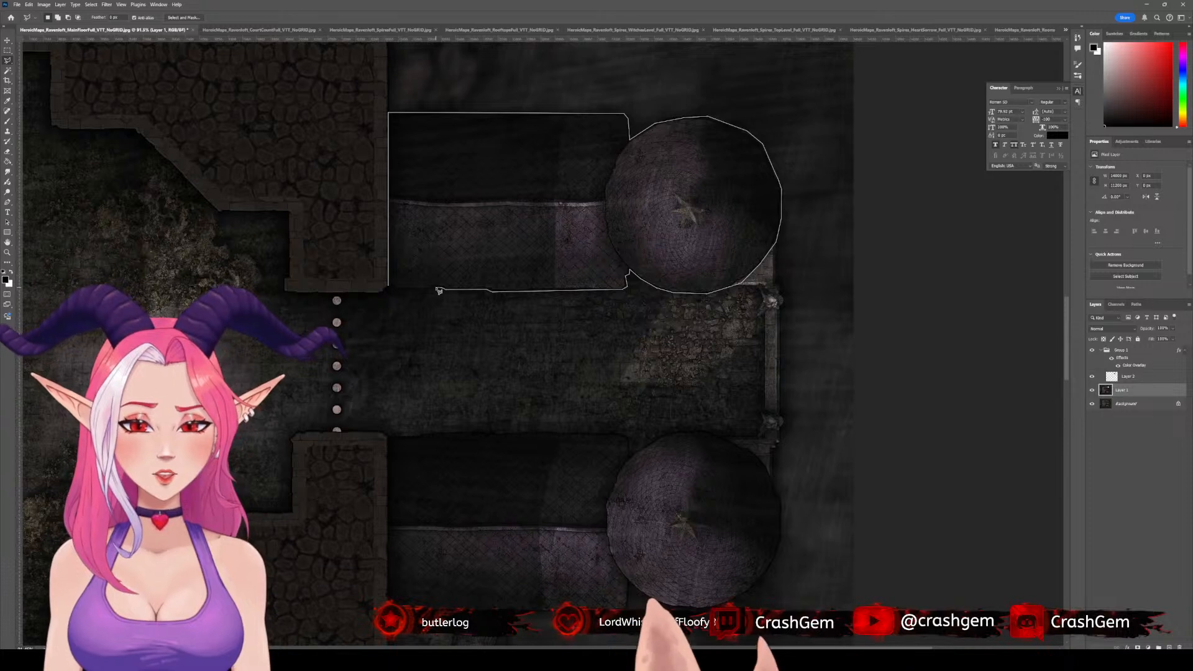
left_click(392, 291)
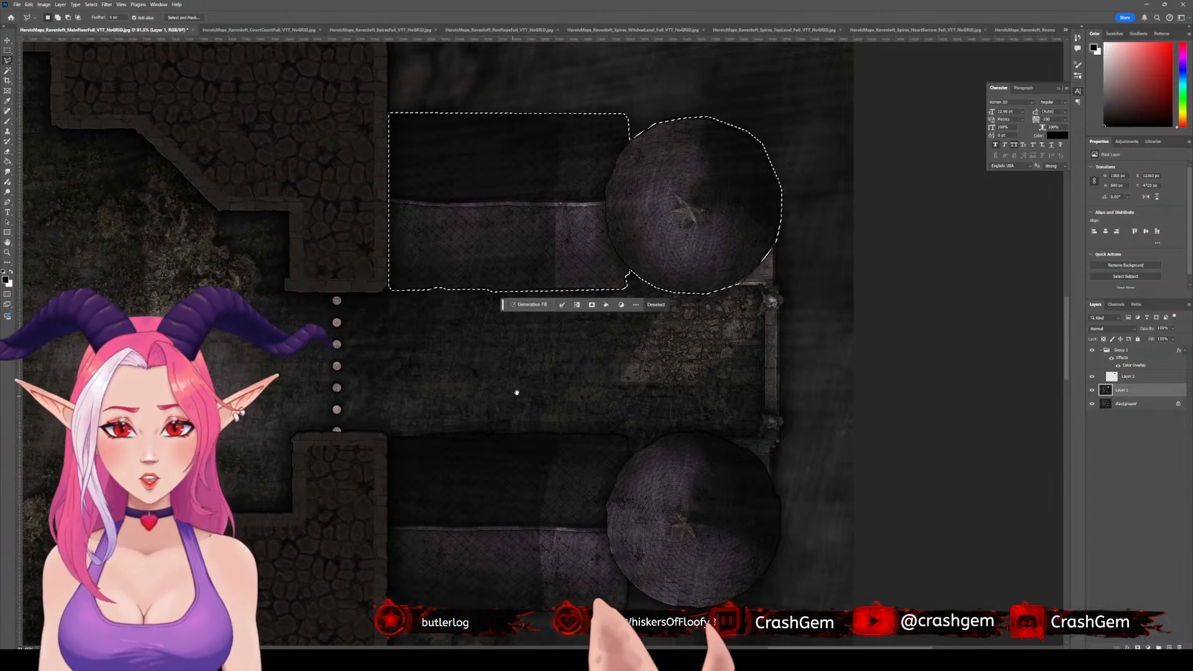
- Cut the selected roof out of Layer 1, paste it as a new layer, and place it back over the northern gatehouse rooms
key("Delete")
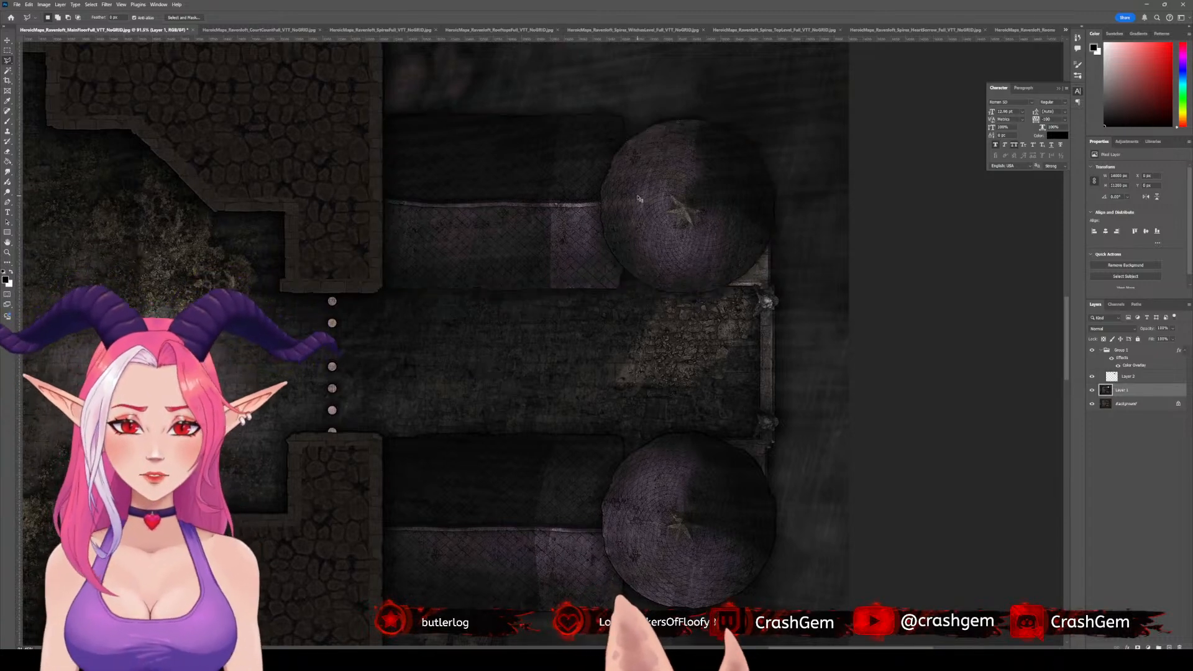
key("ctrl+d")
key("ctrl+v")
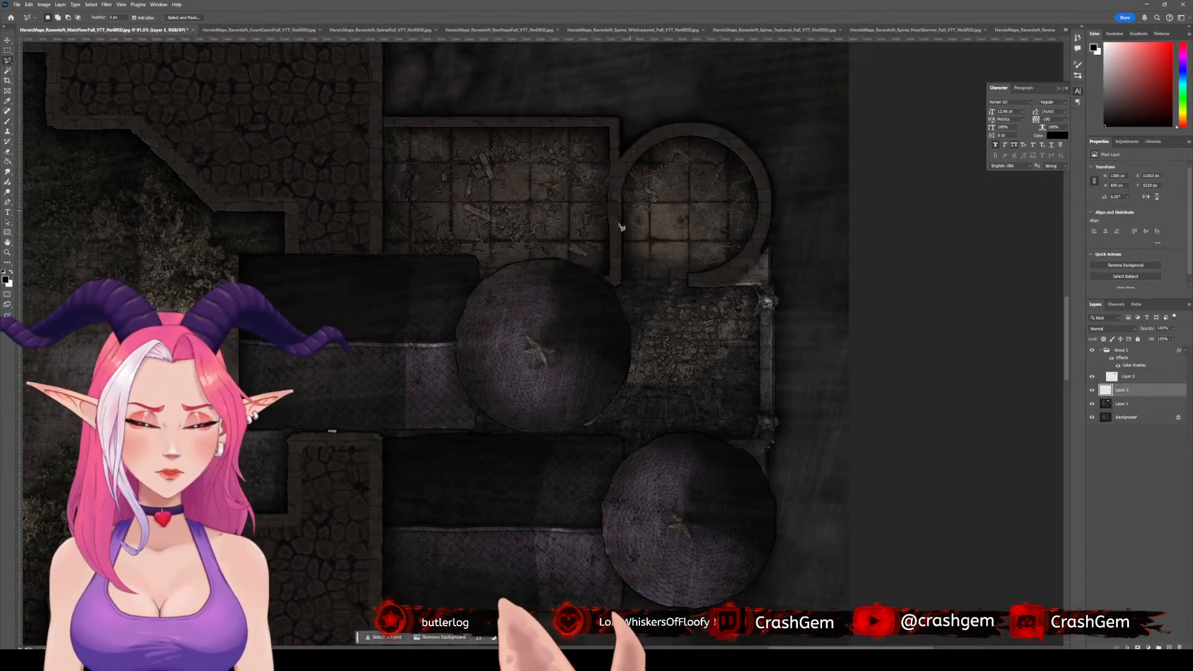
key("v")
left_click_drag(525, 371, 664, 234)
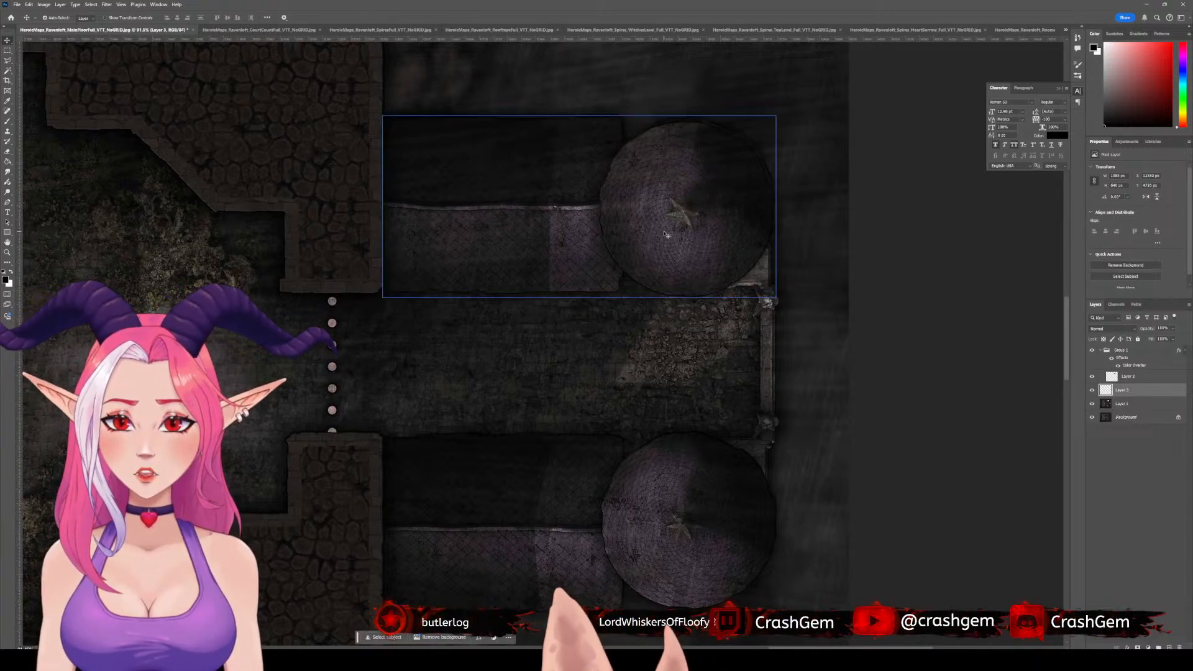
- Nudge the pasted northern gatehouse roof up and right into alignment with its original position, and put its layer into Group 1
key("Right")
key("Up")
key("Up")
key("Up")
key("Up")
key("Up")
key("Up")
key("Up")
key("Up")
key("Up")
key("Up")
key("Up")
key("Up")
key("Up")
key("Up")
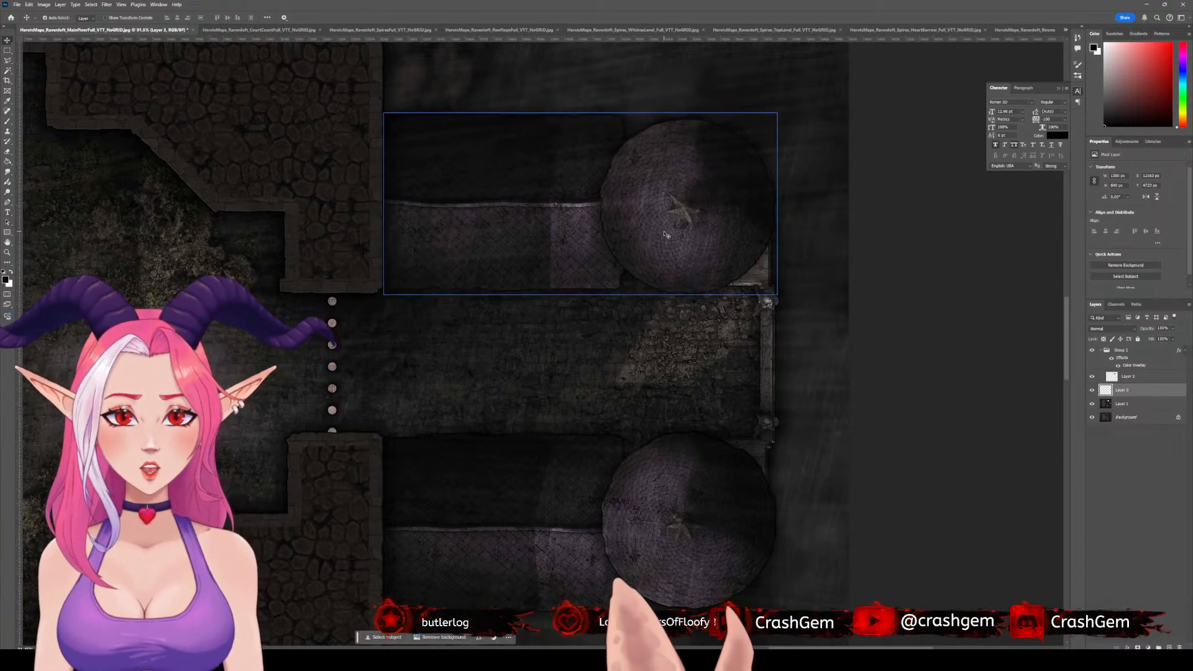
key("Right")
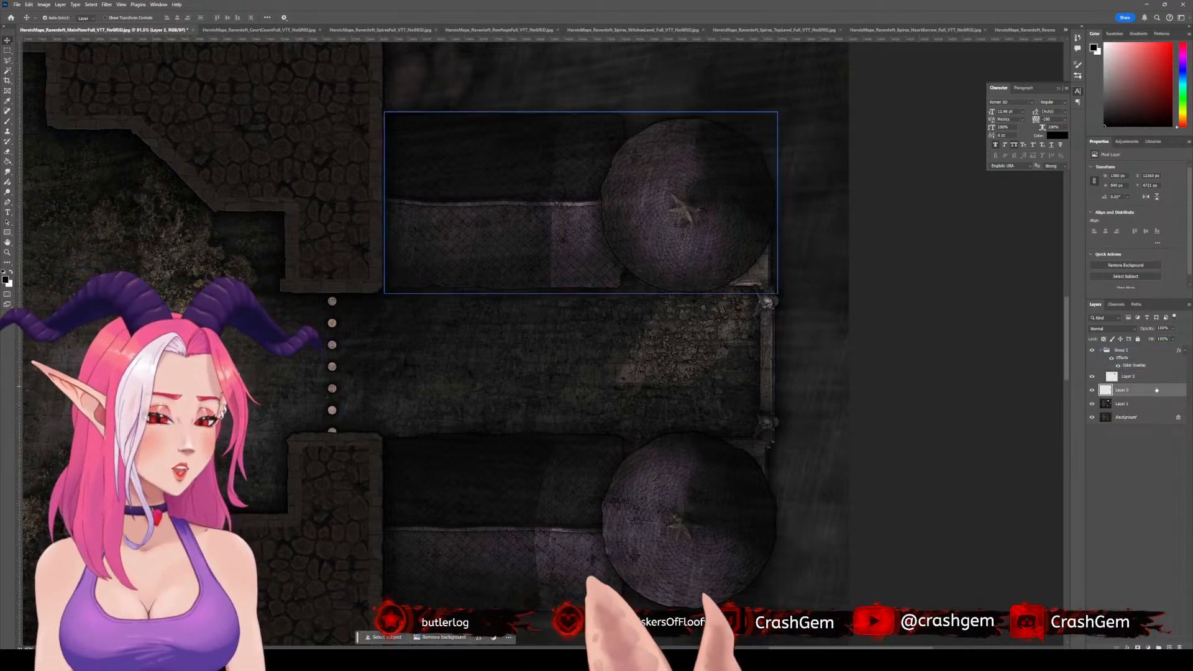
left_click_drag(1156, 390, 1149, 351)
- On Layer 1, outline the southern gatehouse roof and its round tower with the Polygonal Lasso and cut it out of the layer
left_click(1138, 405)
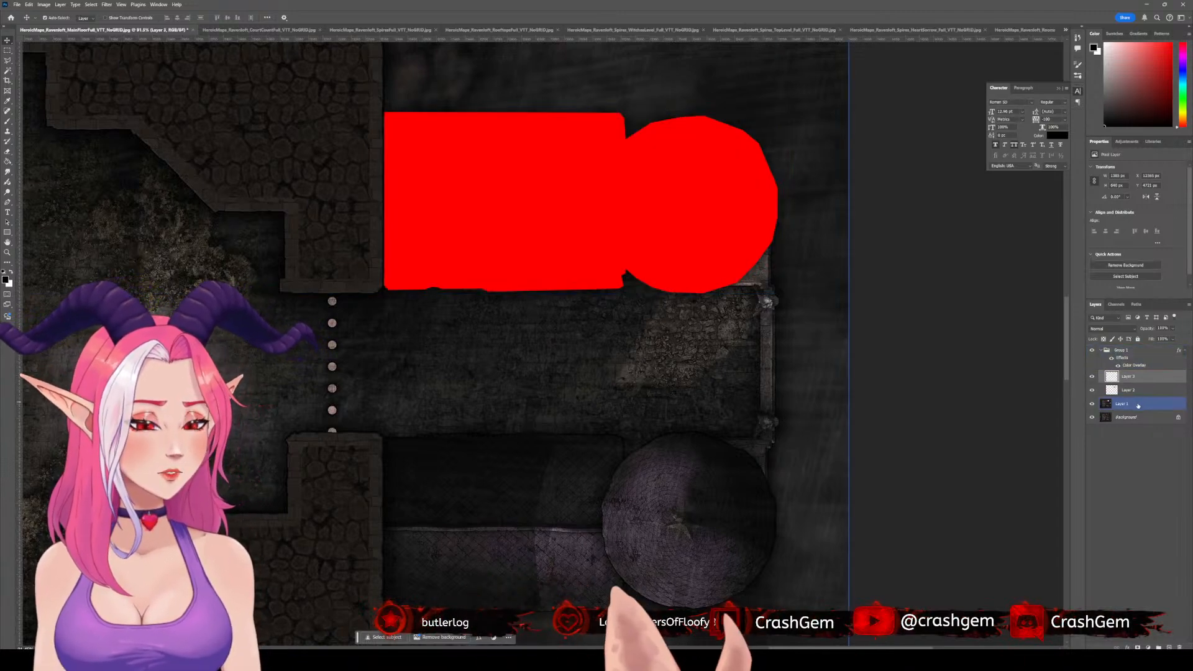
left_click_drag(598, 438, 585, 221)
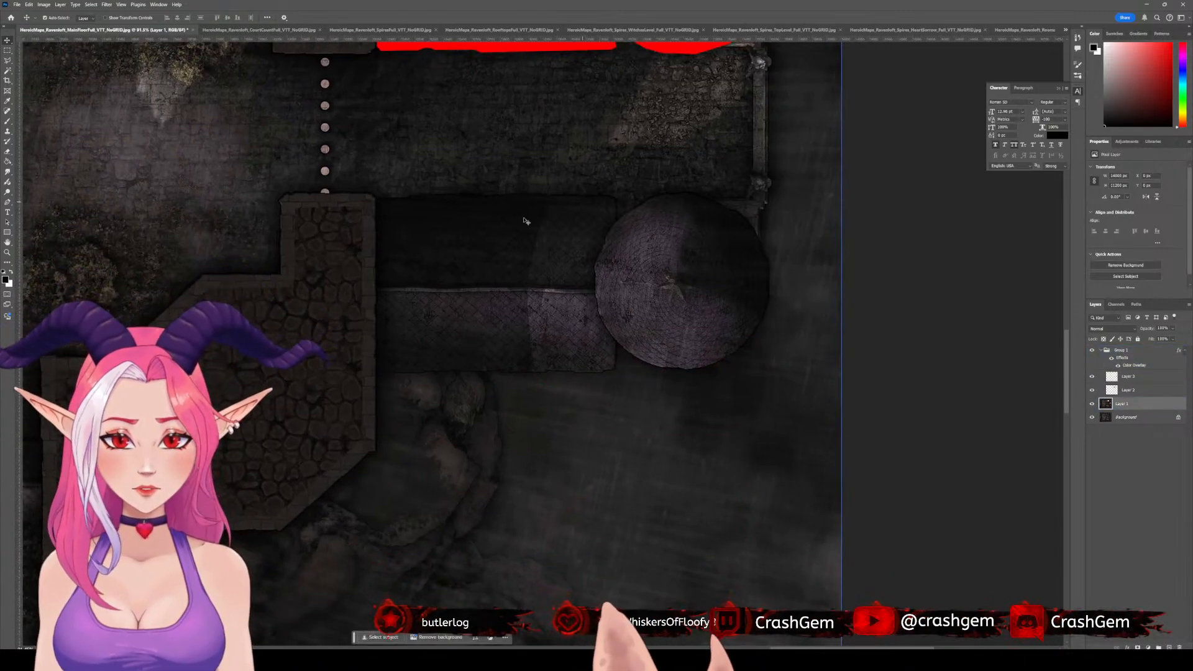
scroll(430, 226, "up", 2)
key("l")
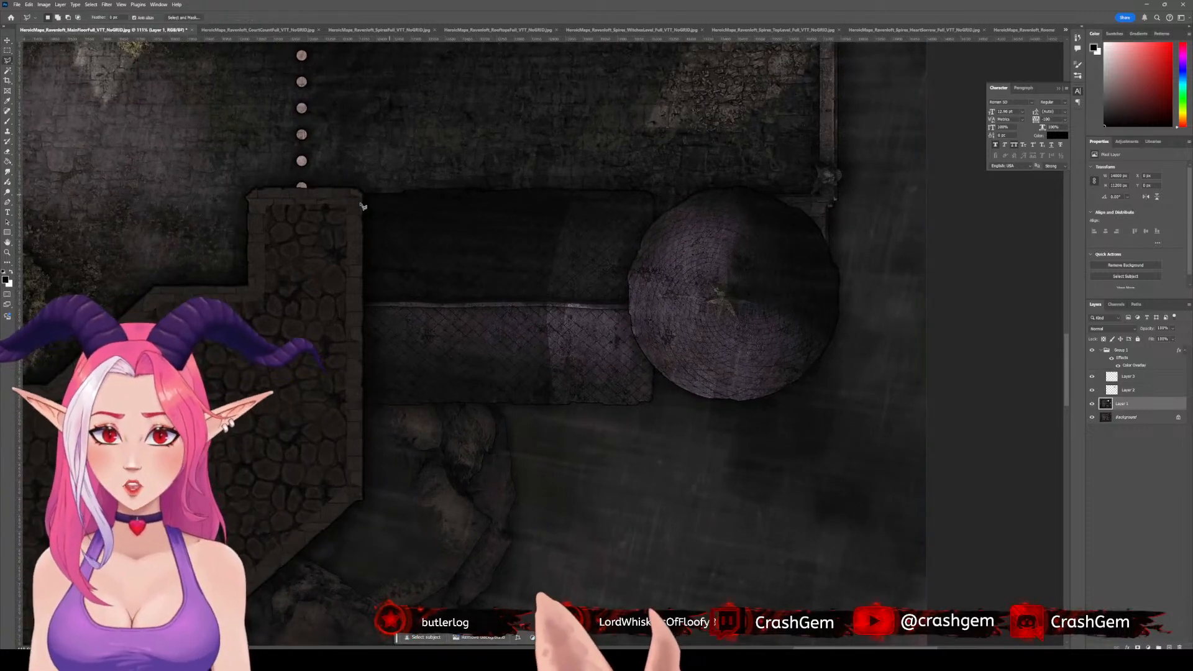
left_click_drag(365, 196, 359, 216)
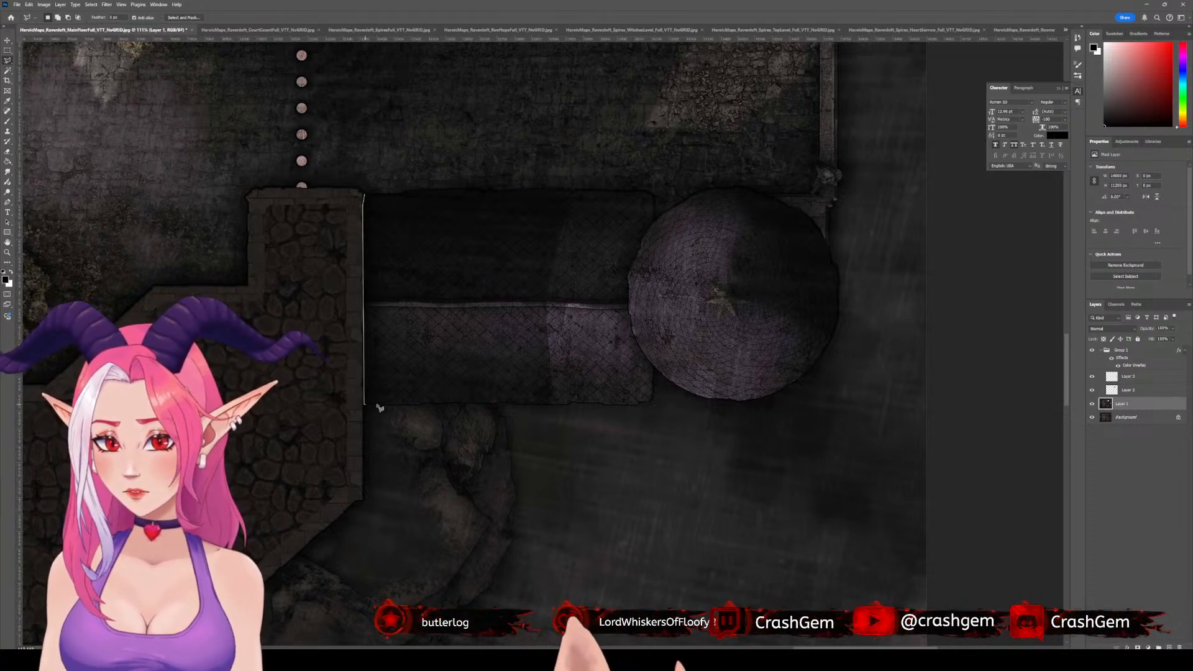
left_click(423, 407)
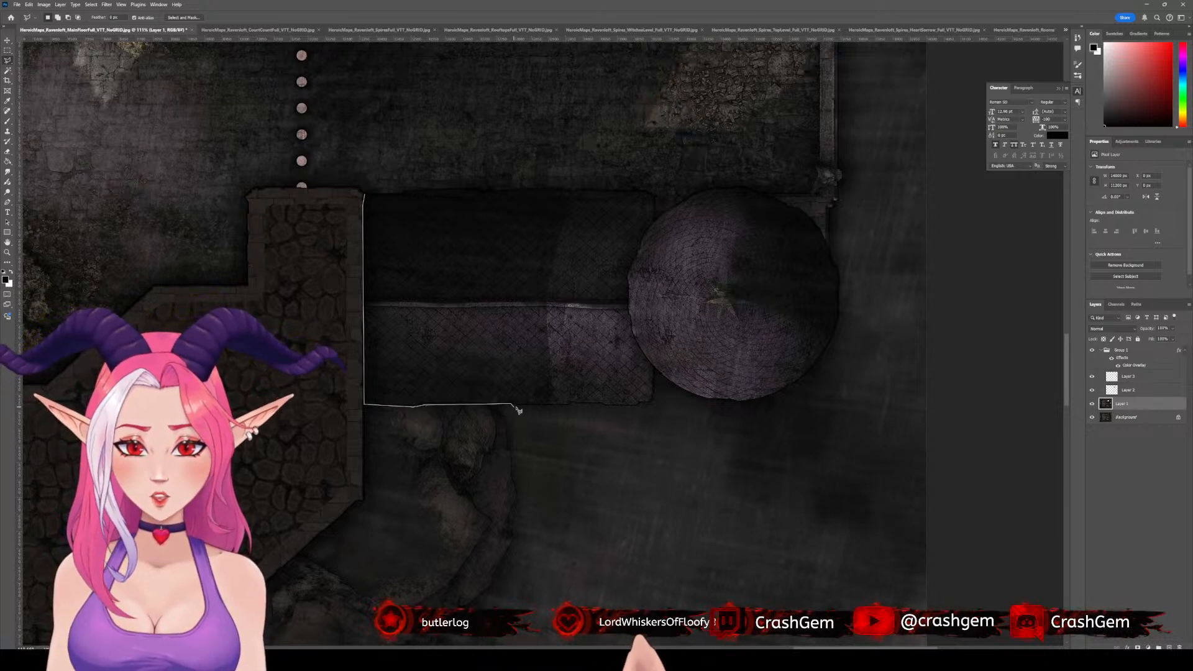
left_click(513, 404)
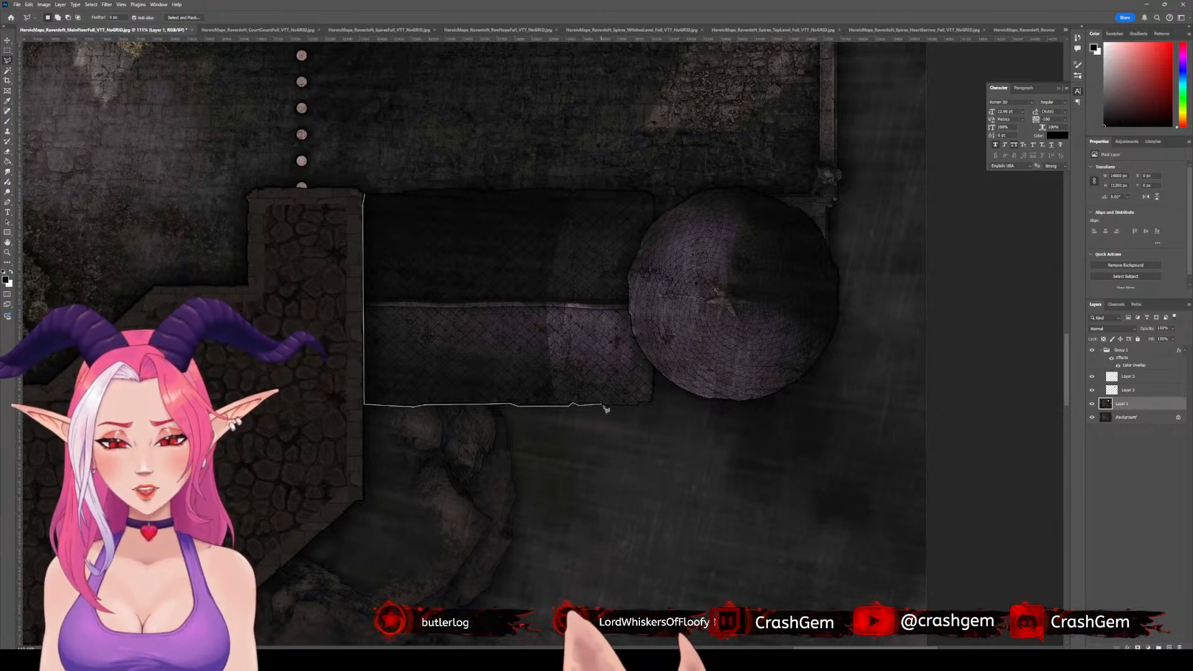
left_click(654, 406)
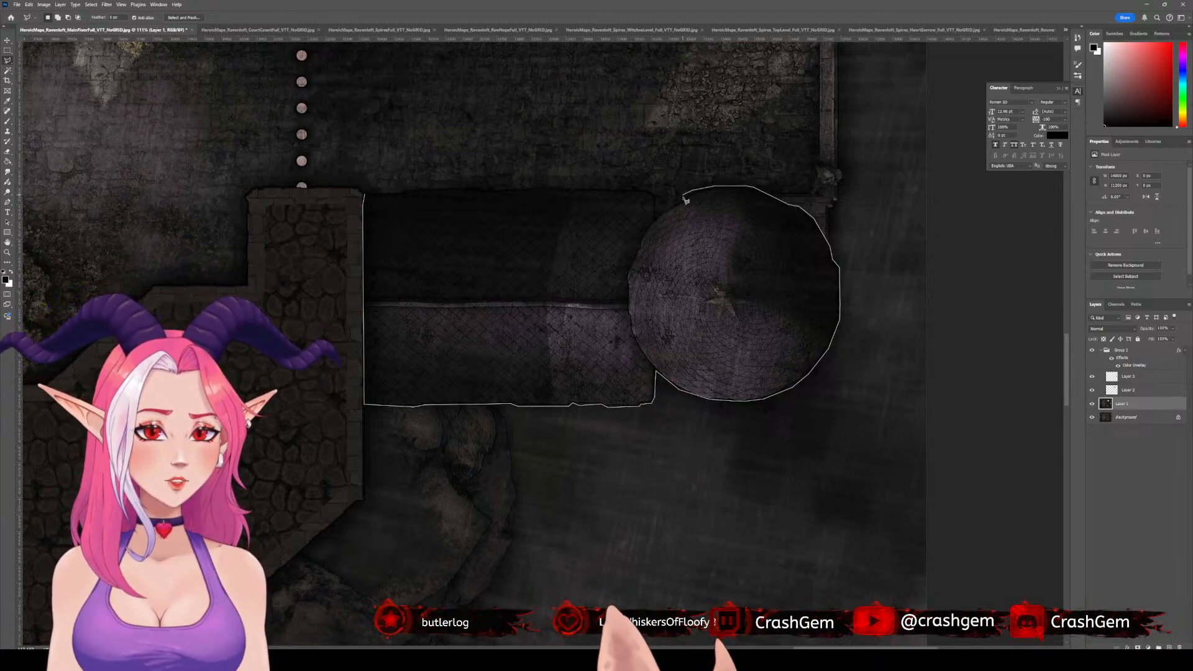
left_click(656, 218)
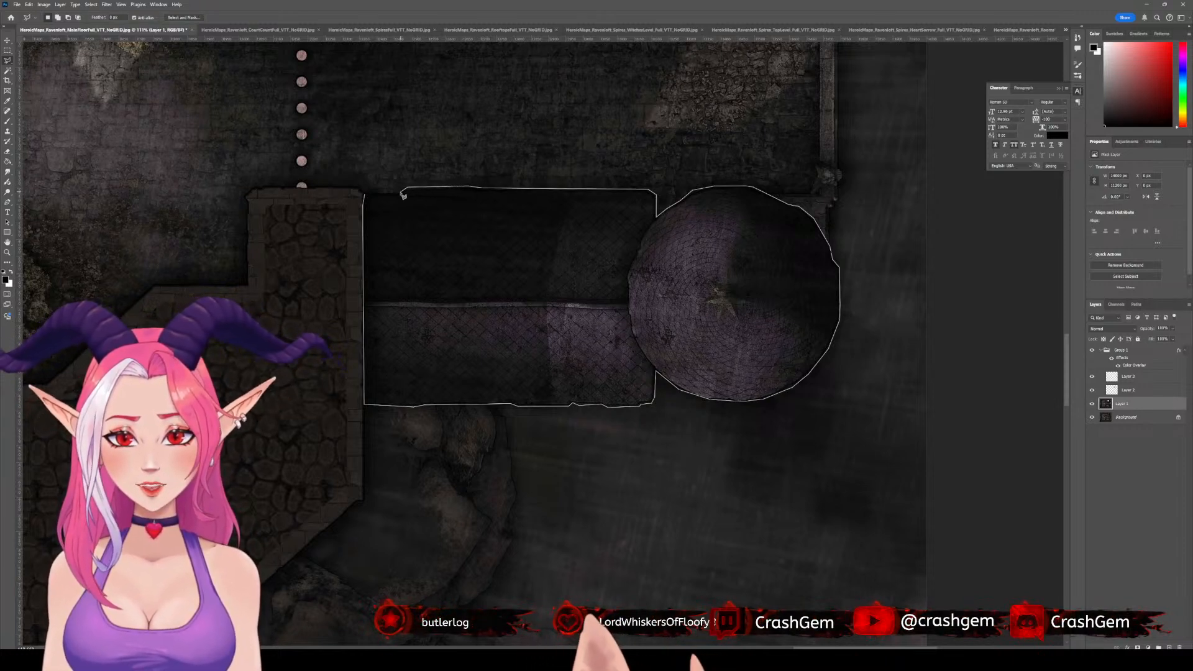
left_click(367, 197)
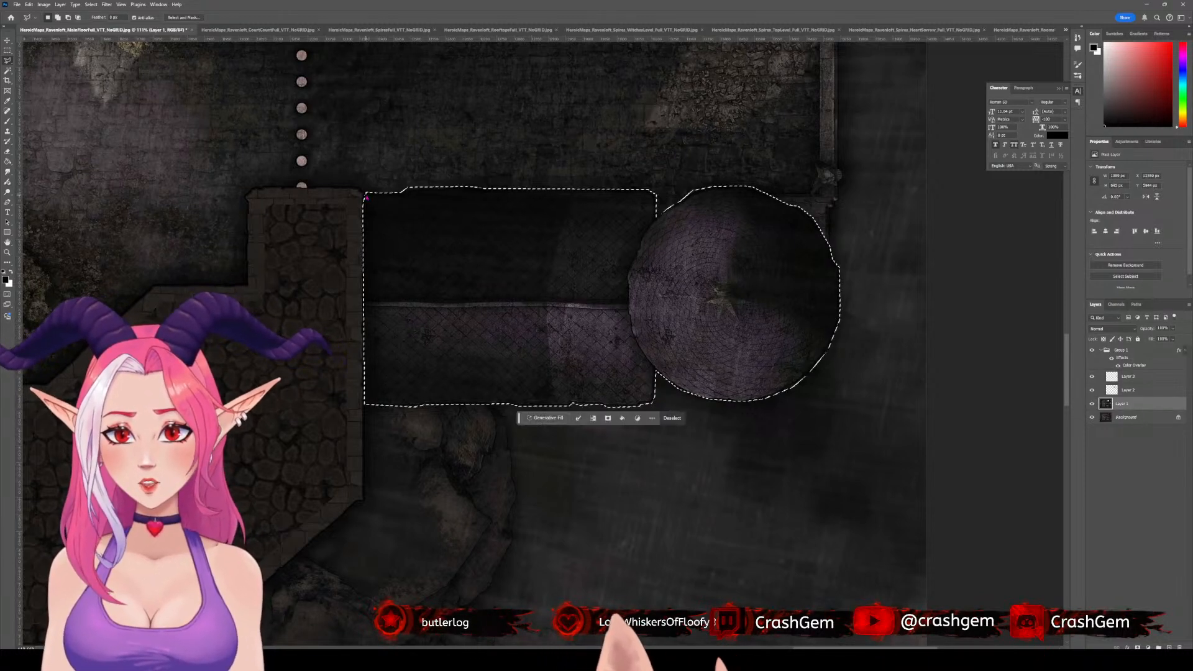
key("ctrl+j")
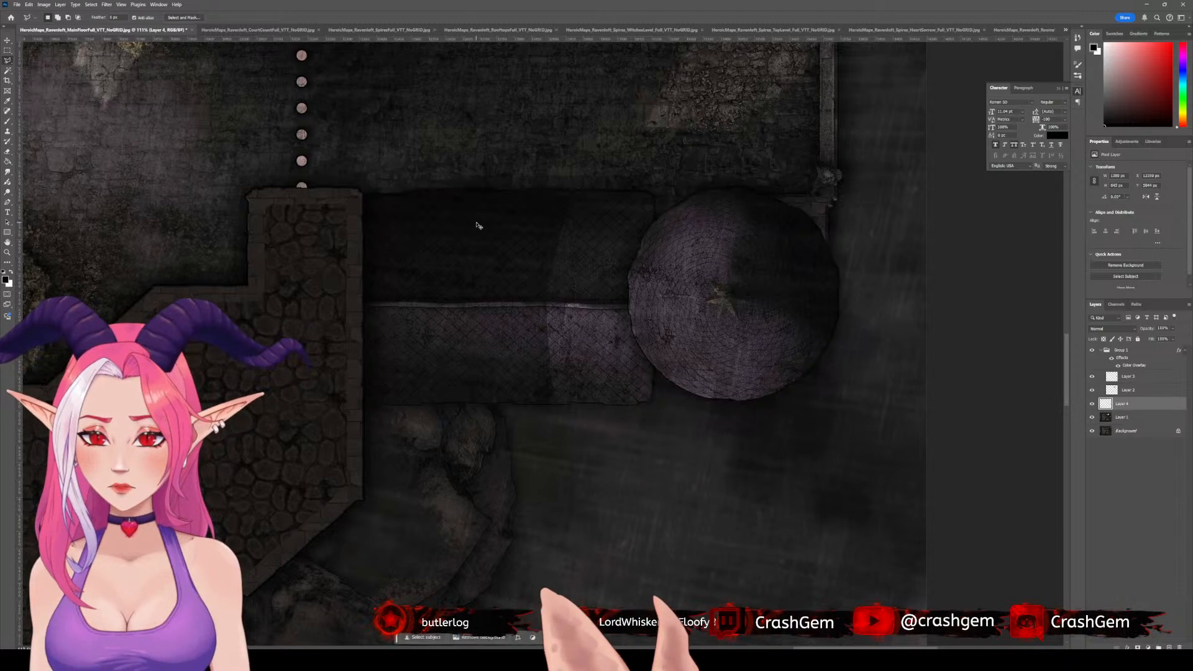
key("v")
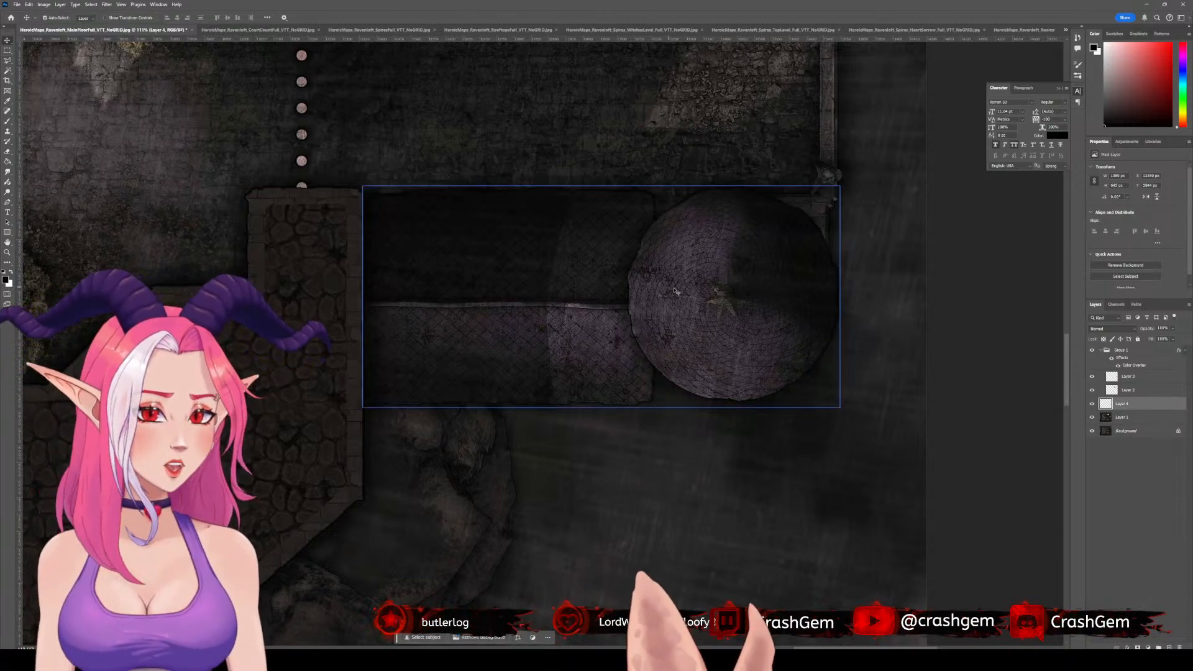
left_click_drag(668, 285, 696, 387)
key("ctrl+z")
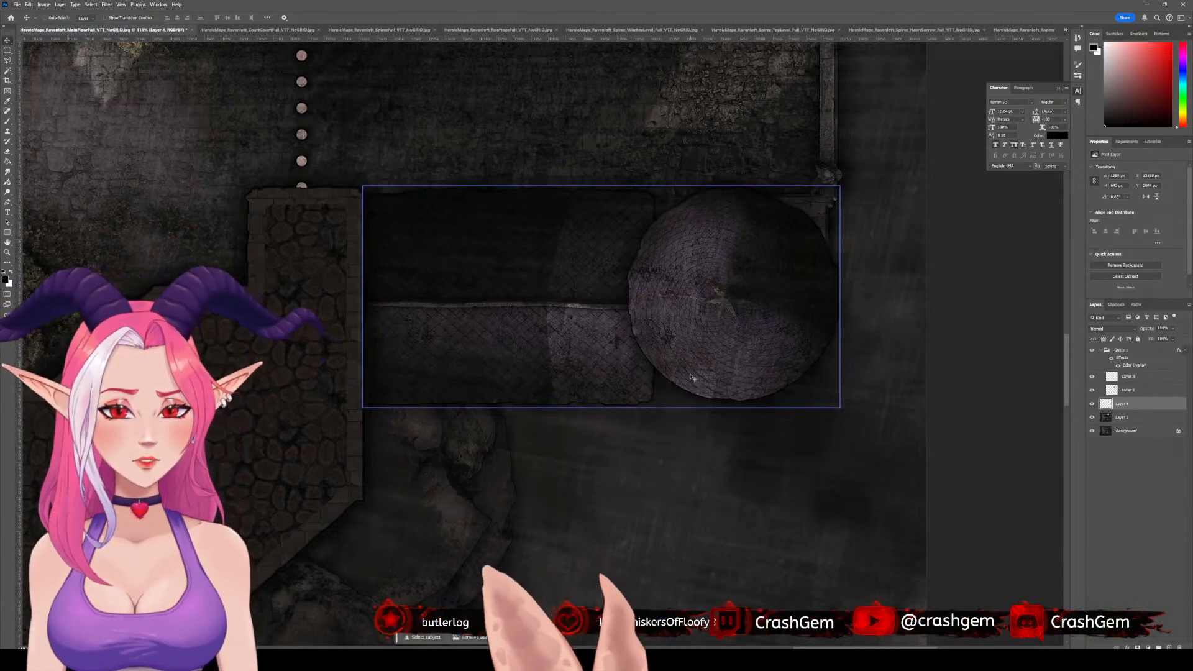
key("ctrl+z")
key("ctrl+z")
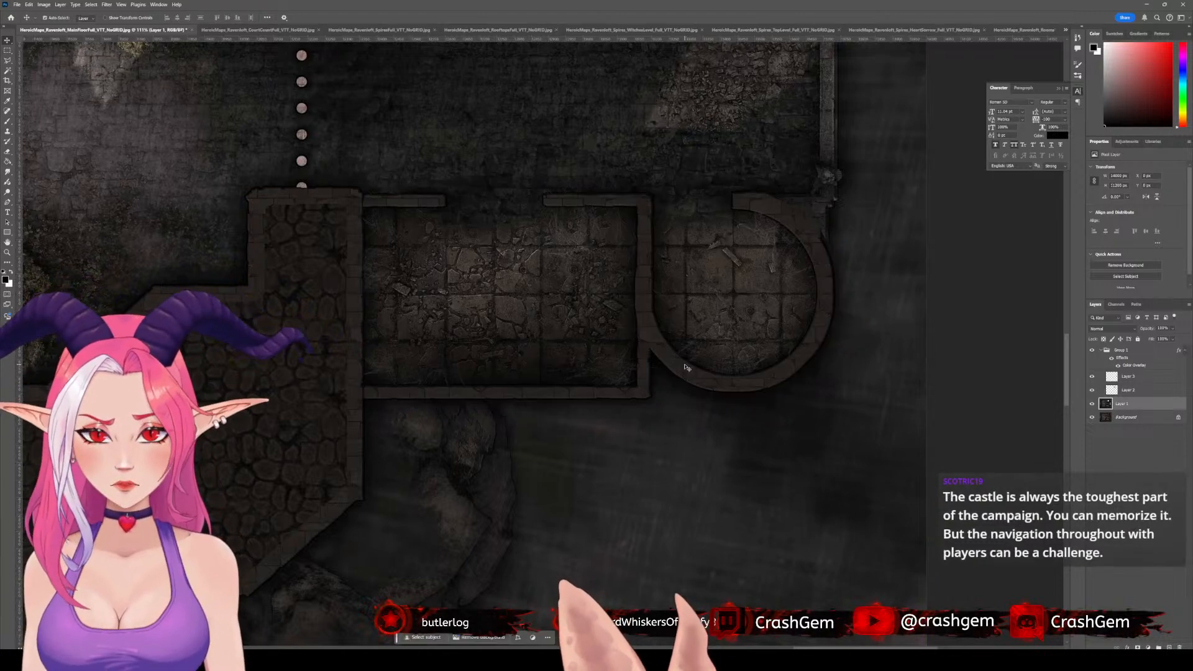
- Paste the cut roof as a new layer, place it over the southern gatehouse rooms, and put the layer into Group 1
key("ctrl+v")
left_click_drag(618, 356, 743, 309)
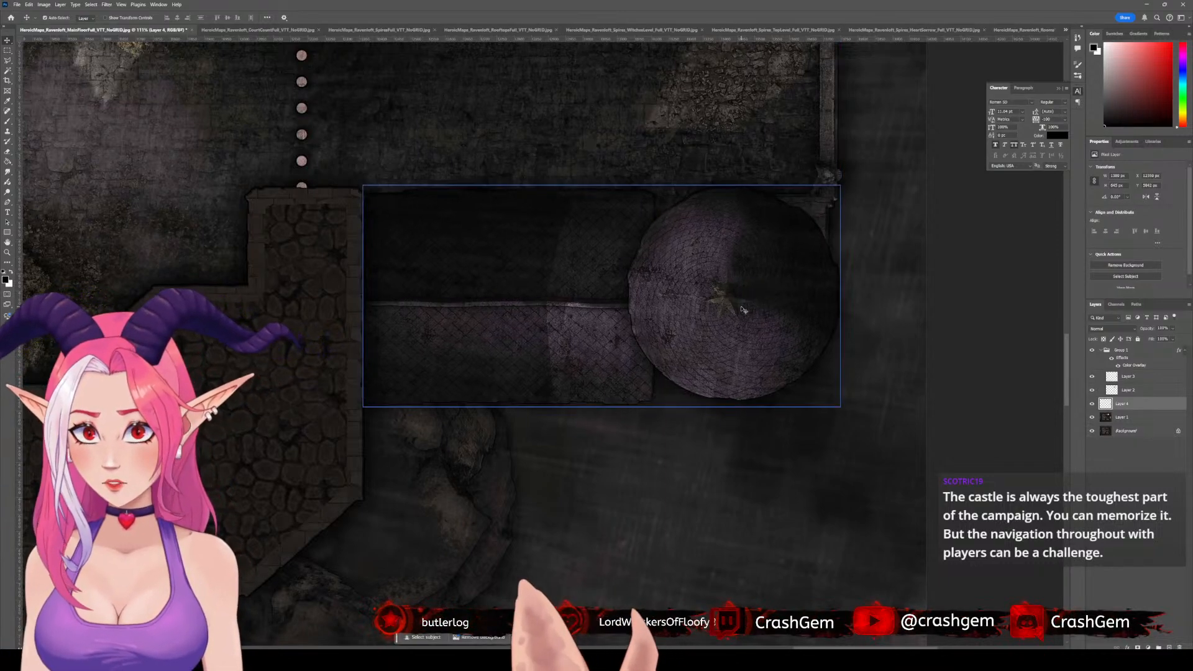
left_click_drag(1144, 403, 1153, 372)
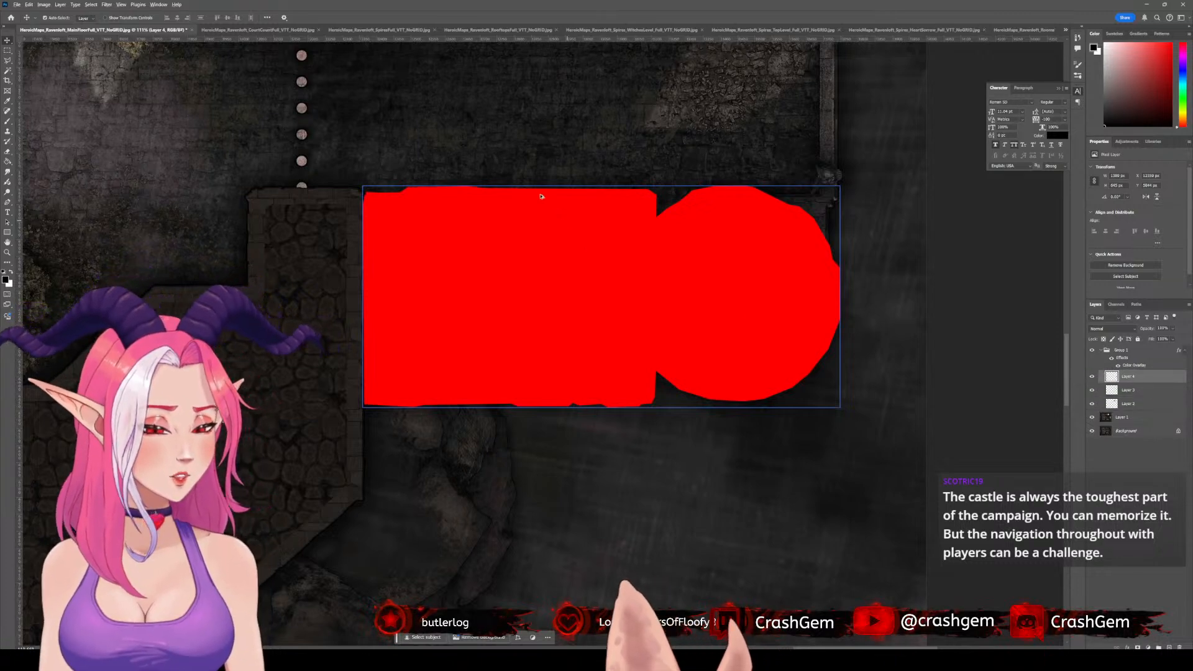
- Outline the narrow tiled roof between the chapel and the eastern castle wall, south of the chapel garden, with the Polygonal Lasso
scroll(542, 194, "down", 4)
left_click_drag(387, 142, 770, 259)
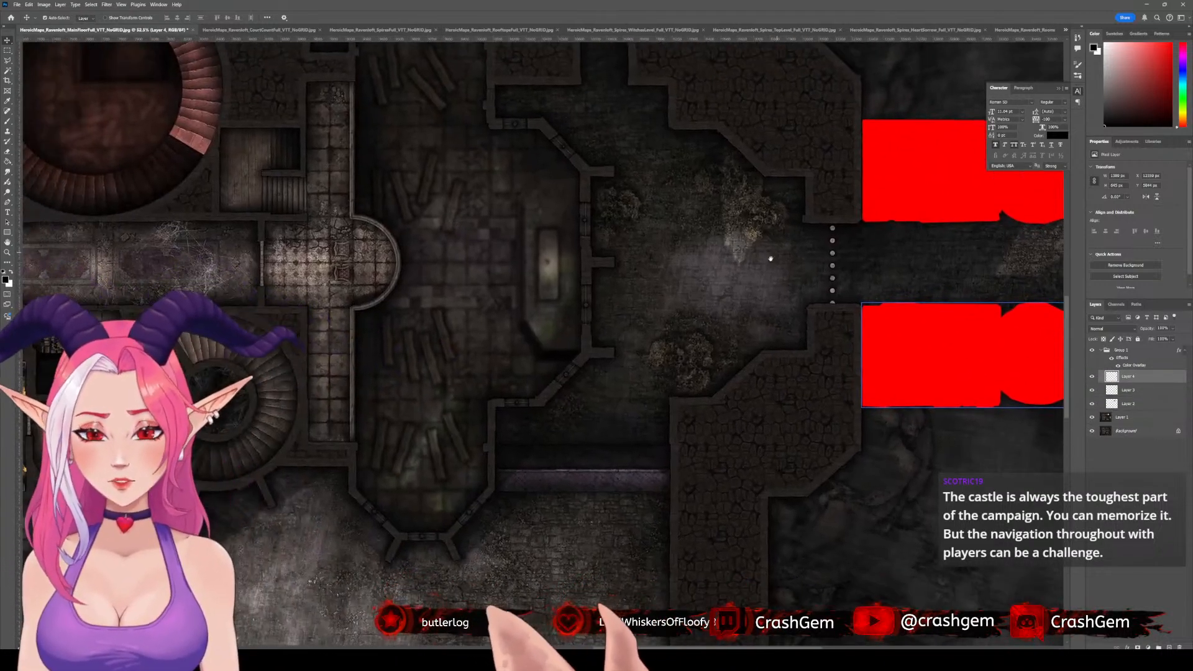
scroll(596, 435, "up", 5)
left_click_drag(574, 433, 623, 255)
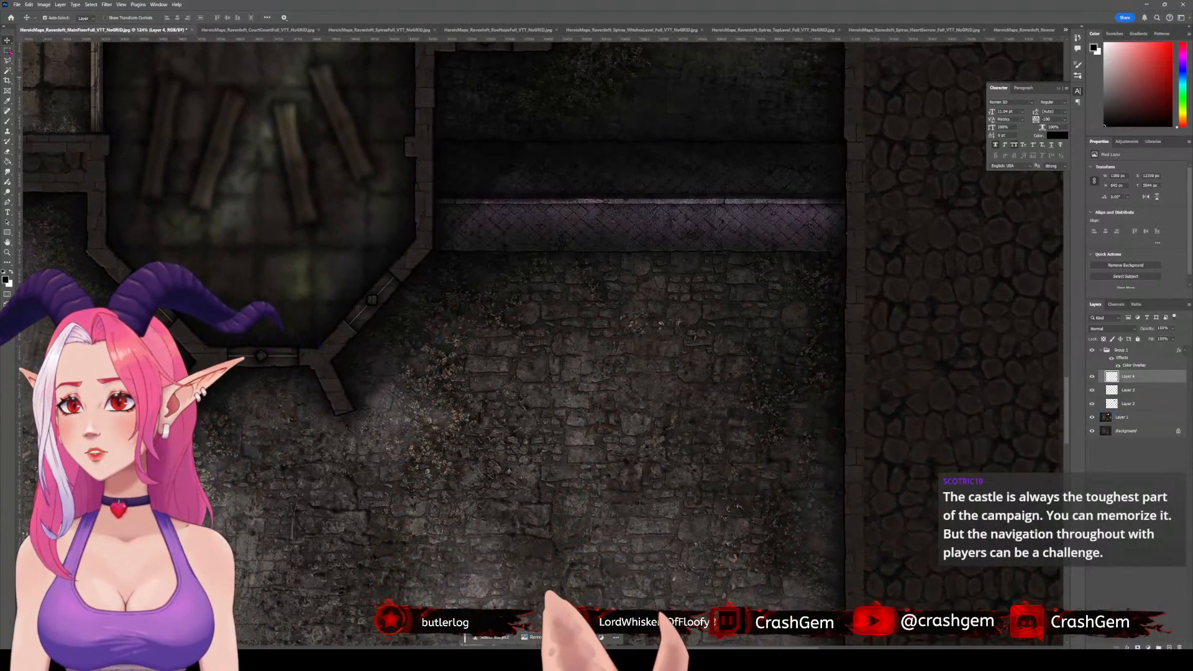
key("l")
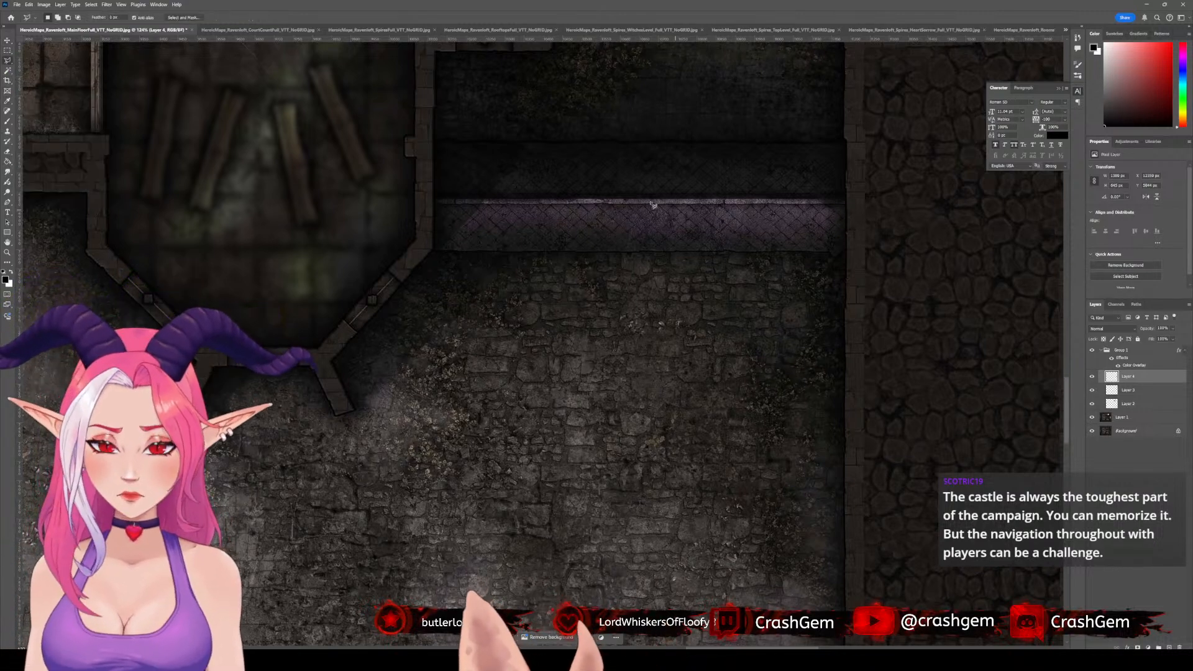
left_click(435, 140)
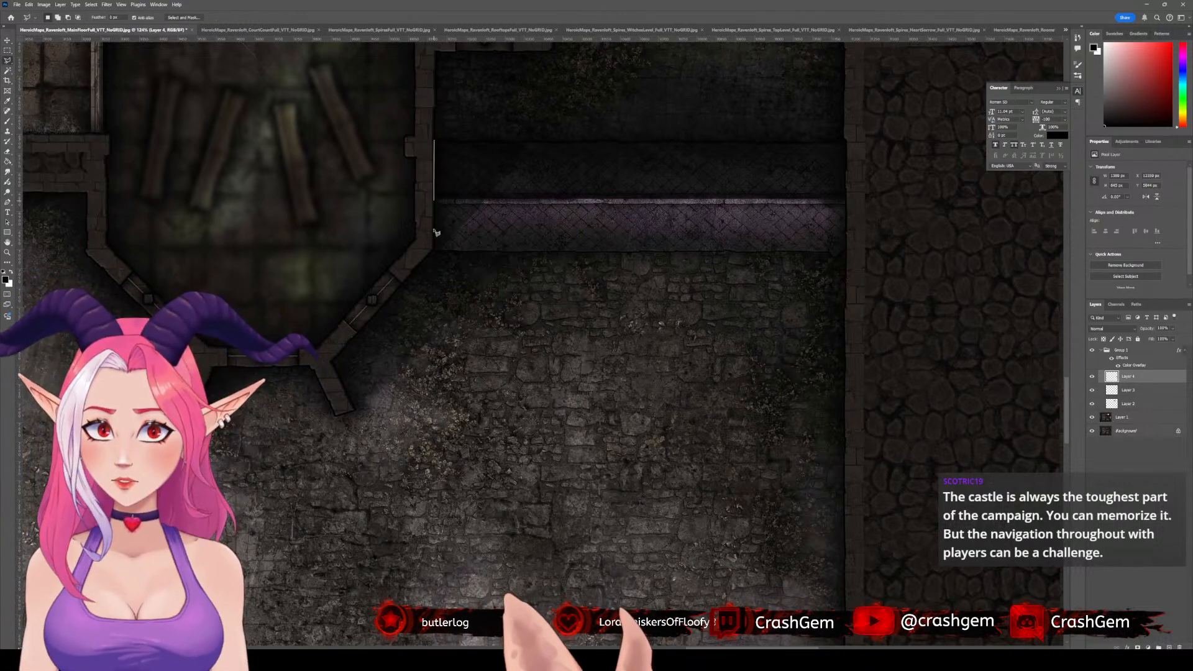
left_click(434, 252)
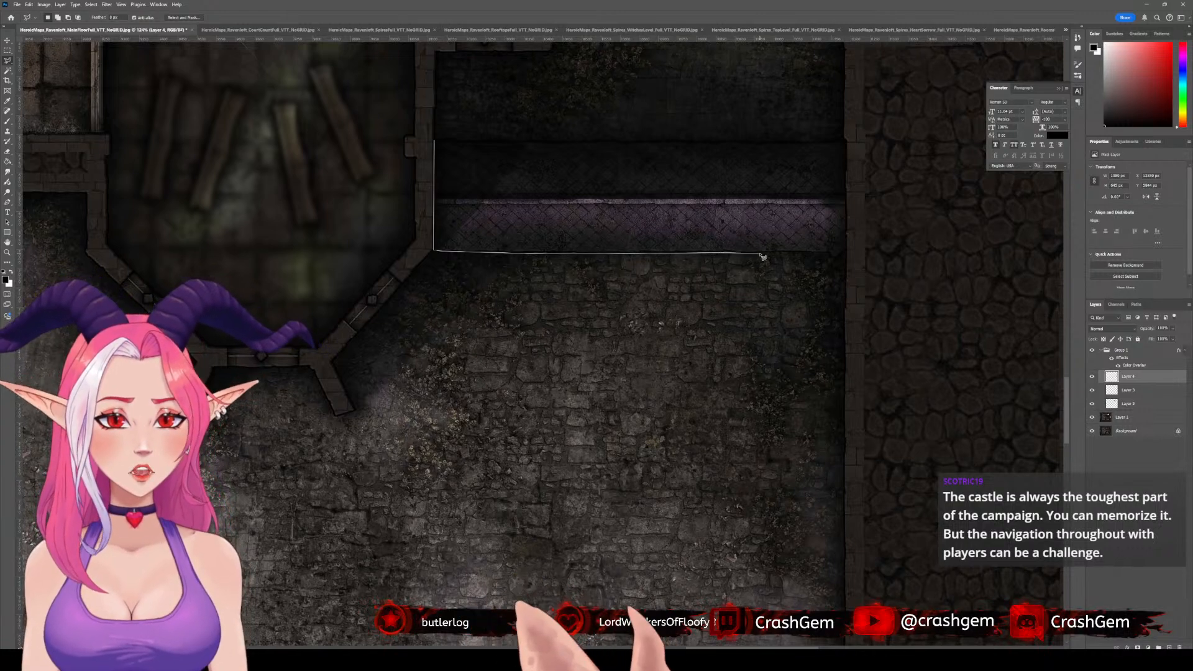
left_click(831, 253)
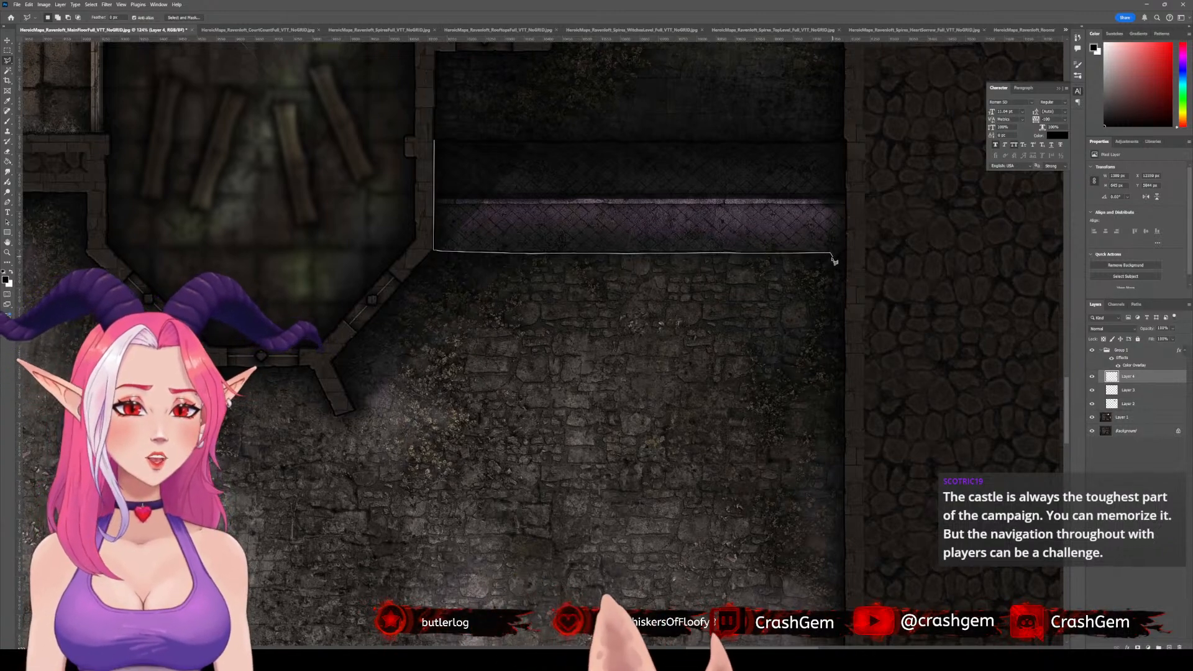
left_click(847, 252)
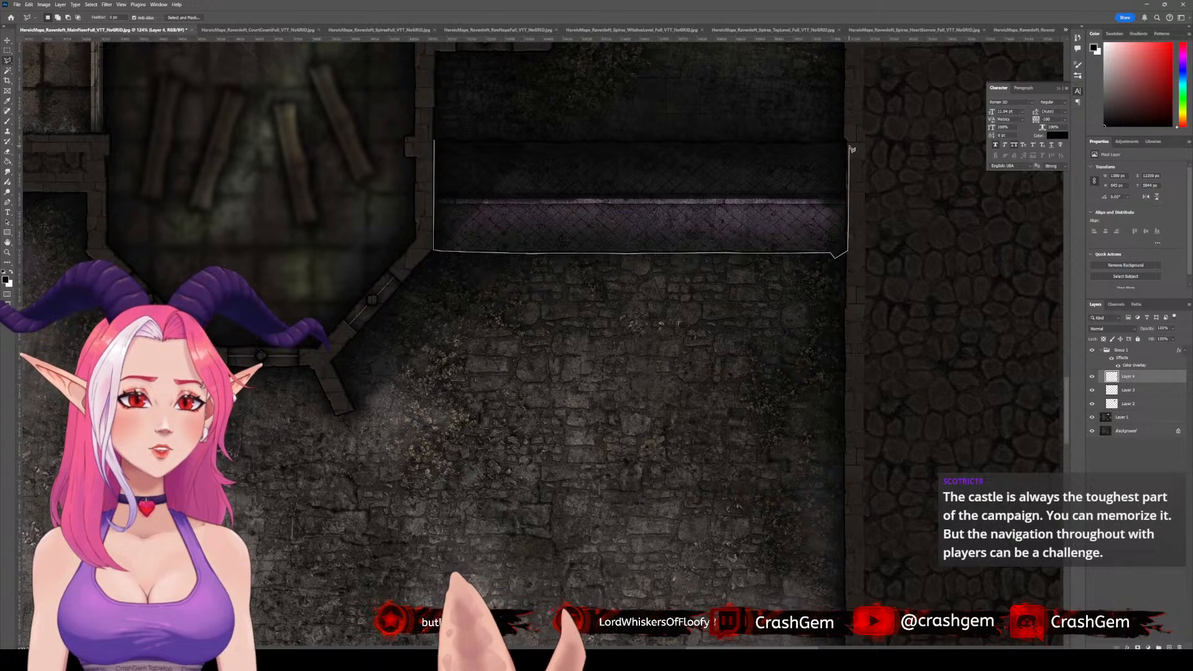
left_click(846, 139)
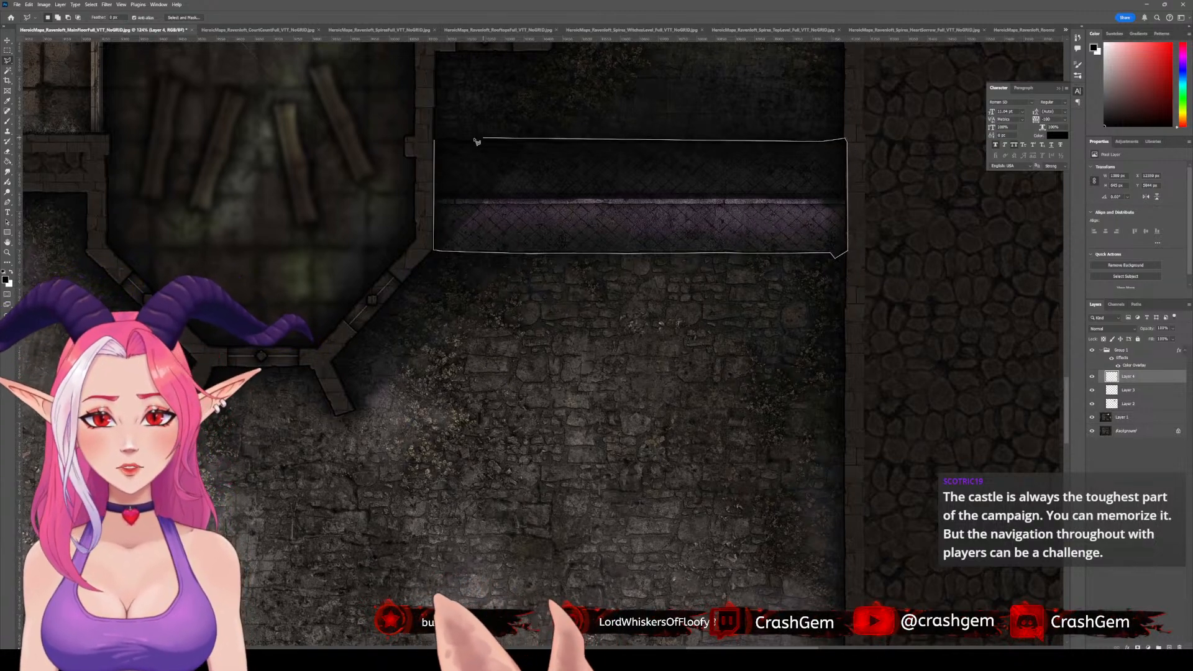
left_click(435, 139)
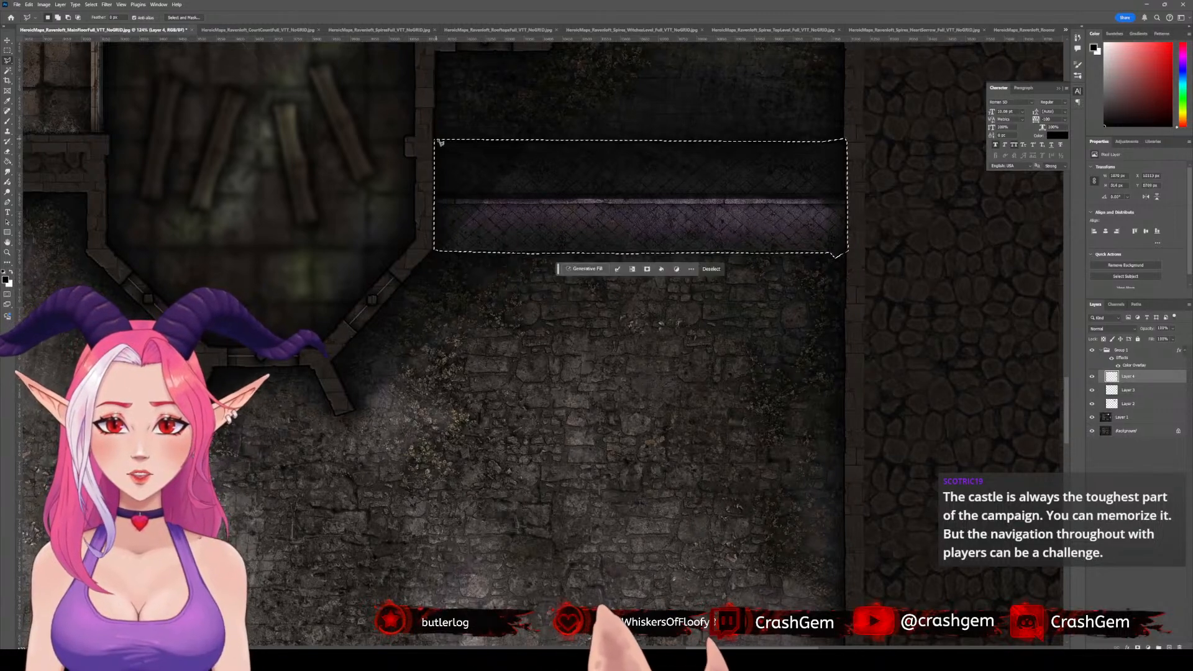
- Cut the outlined narrow roof out of Layer 1 and paste it as a new layer
key("ctrl+j")
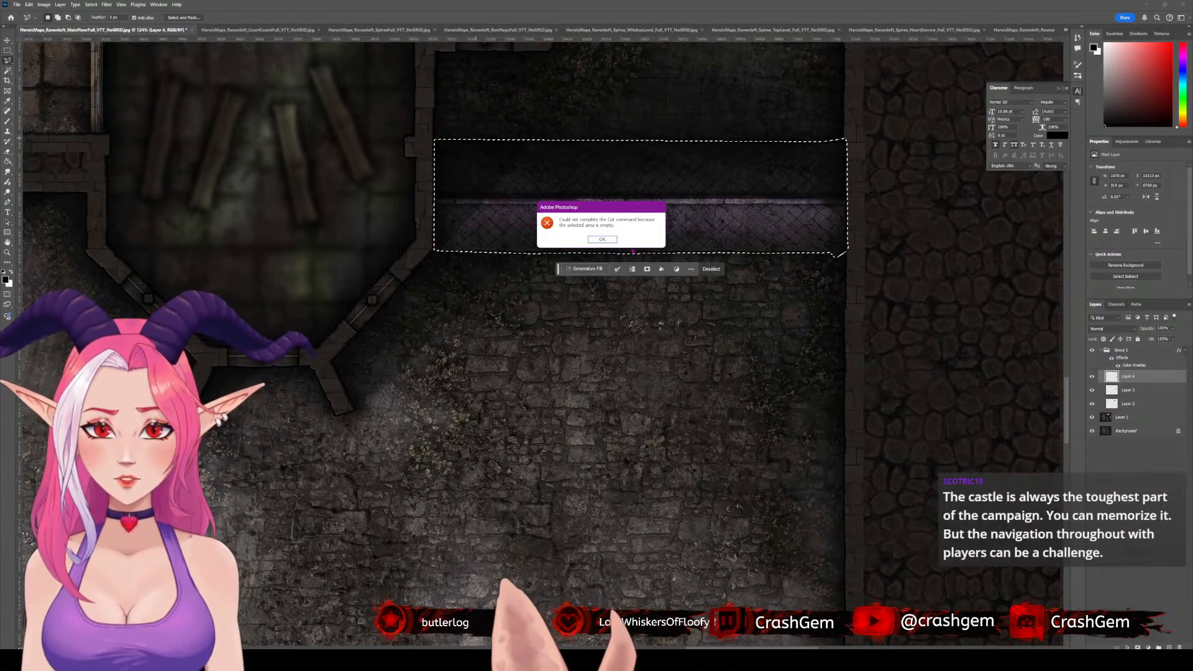
left_click(607, 240)
left_click(1128, 418)
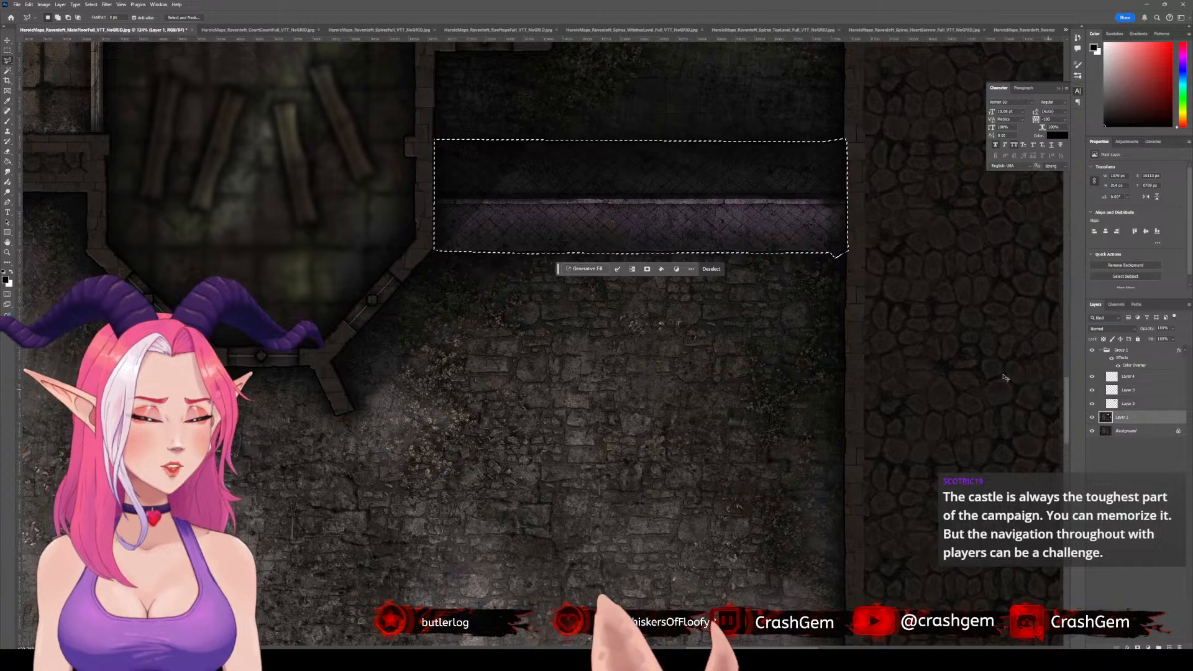
key("ctrl+x")
key("ctrl+v")
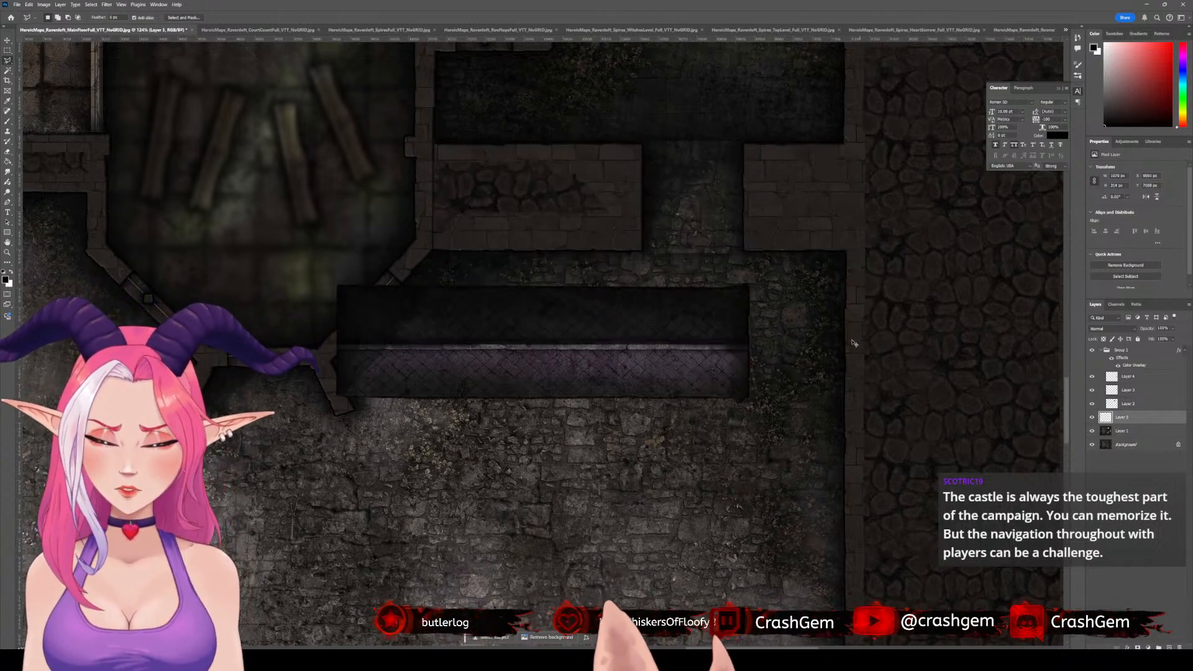
- Move the pasted narrow roof back over the gap beside the chapel and nudge it up into alignment with its original position
key("v")
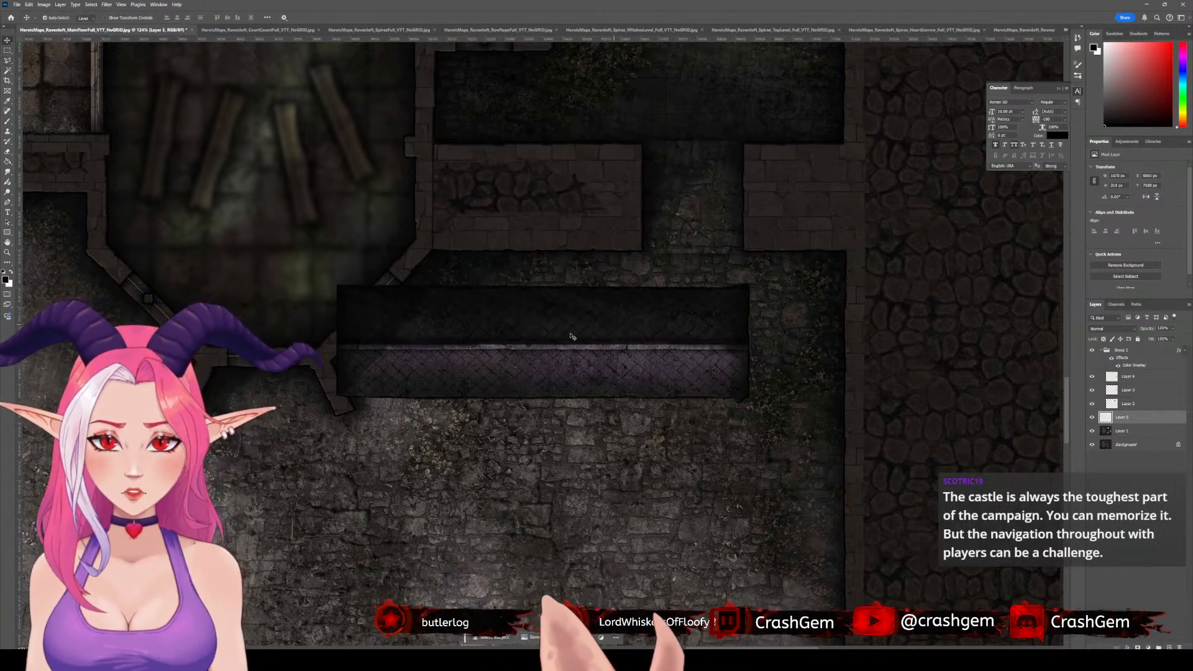
left_click_drag(572, 336, 659, 193)
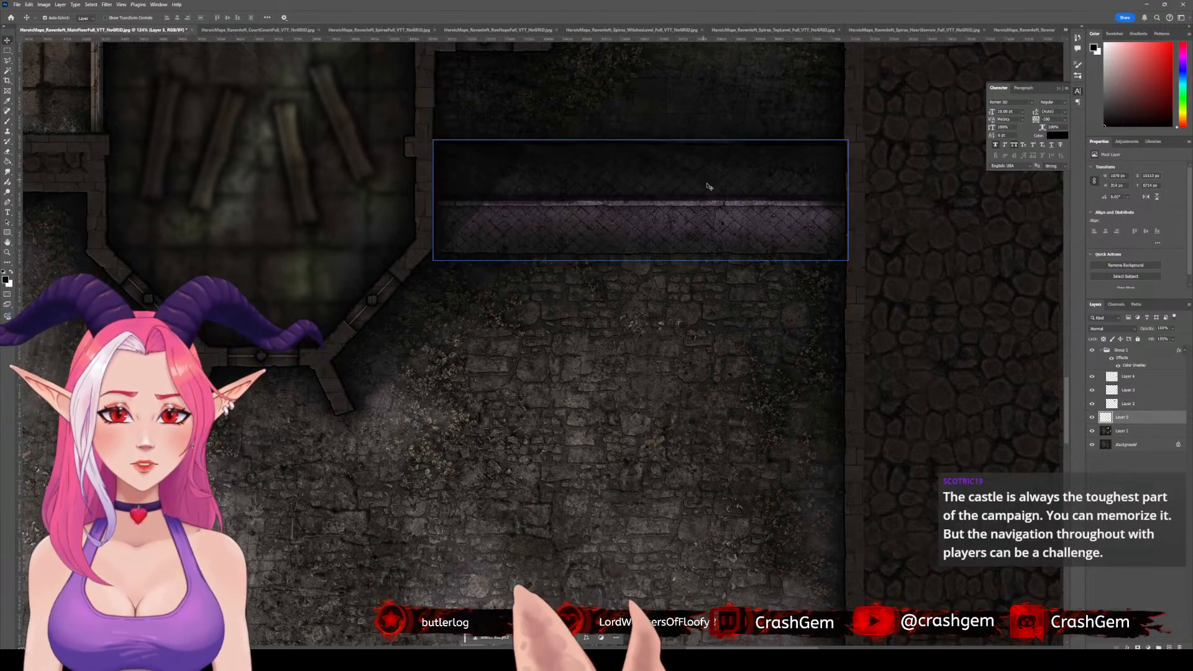
key("Up")
key("Up")
key("Up")
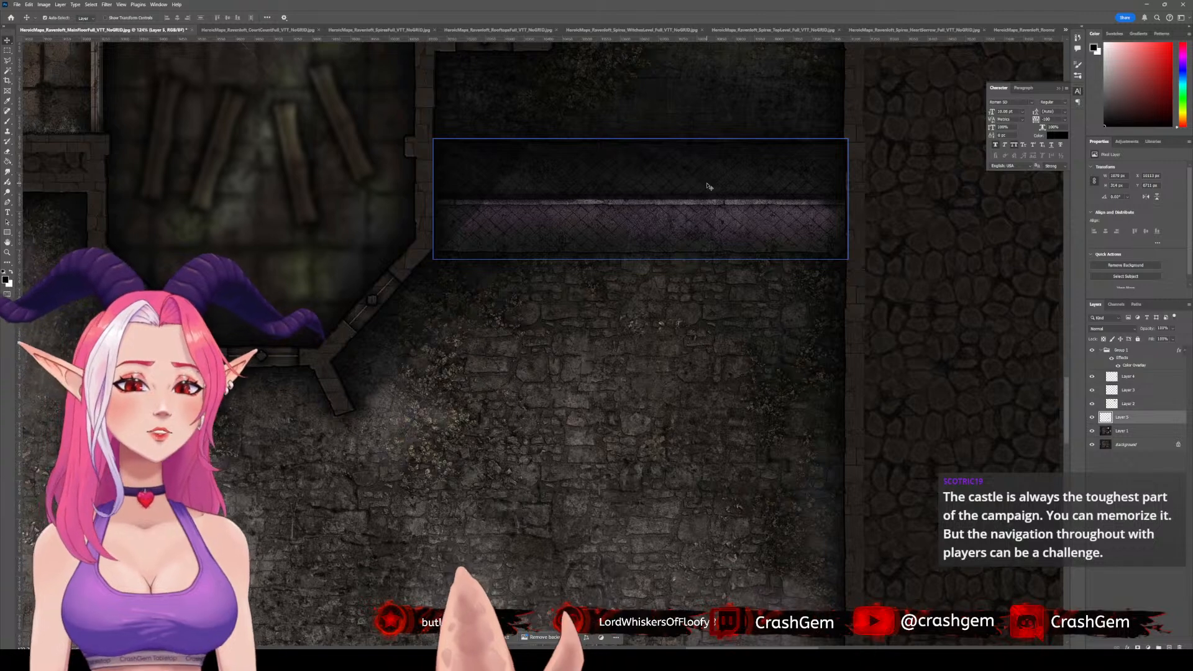
left_click(773, 312)
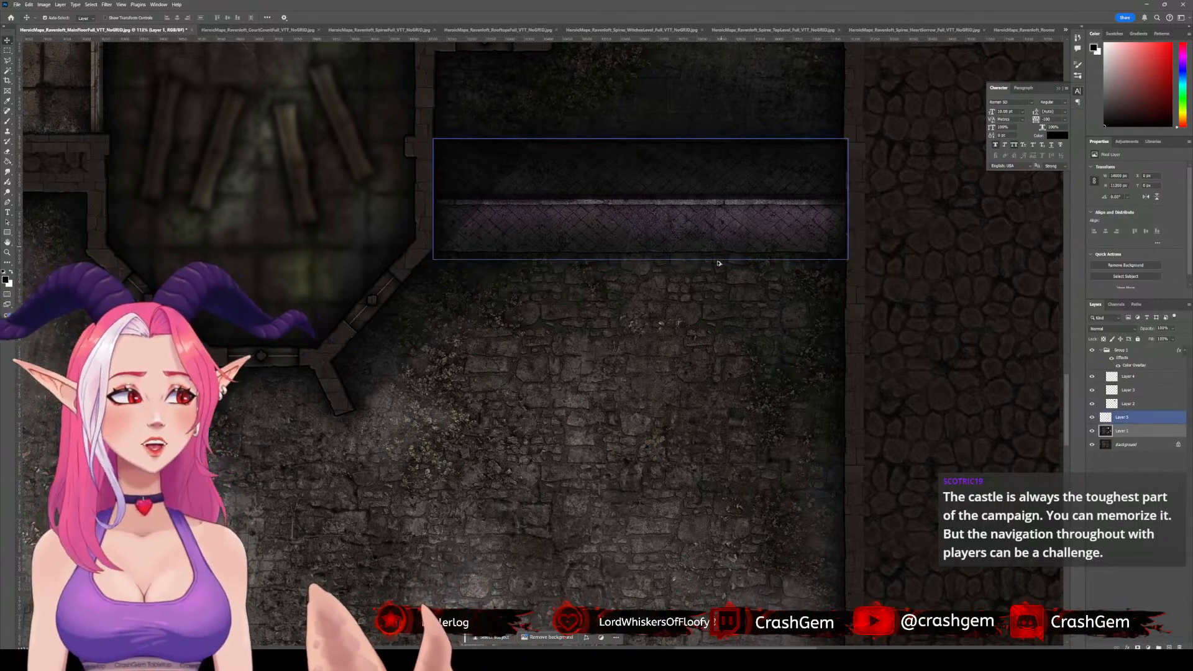
- Put the narrow roof's layer into Group 1 so it takes on the red color overlay
scroll(718, 256, "down", 4)
scroll(681, 262, "down", 3)
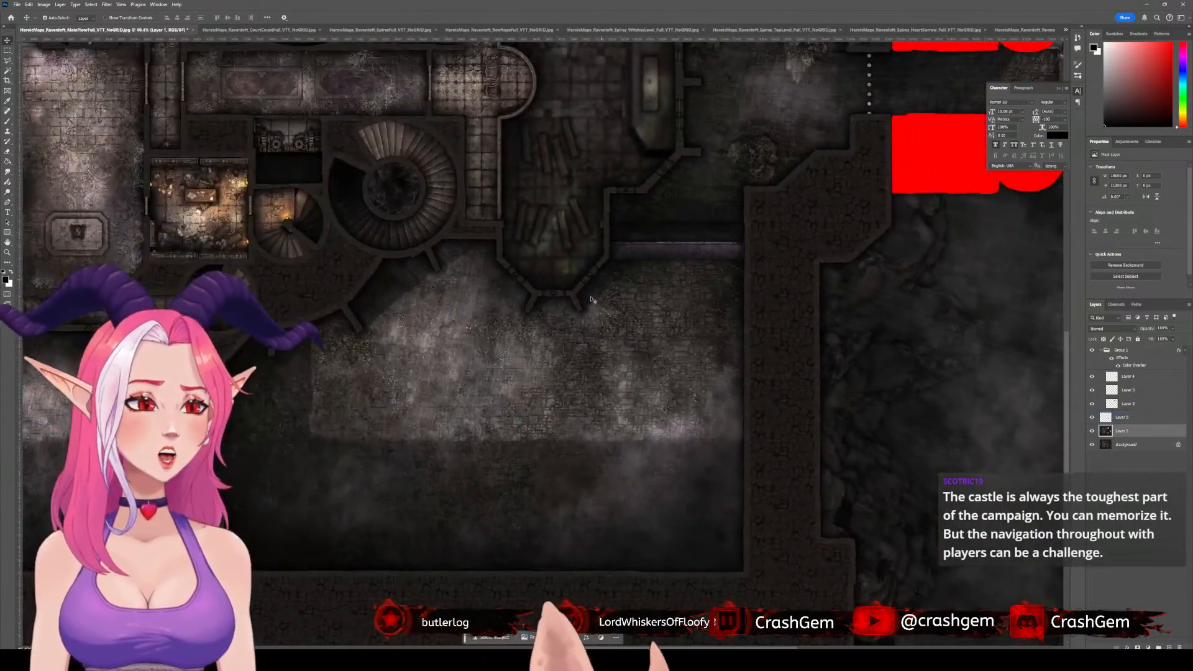
left_click_drag(583, 306, 684, 358)
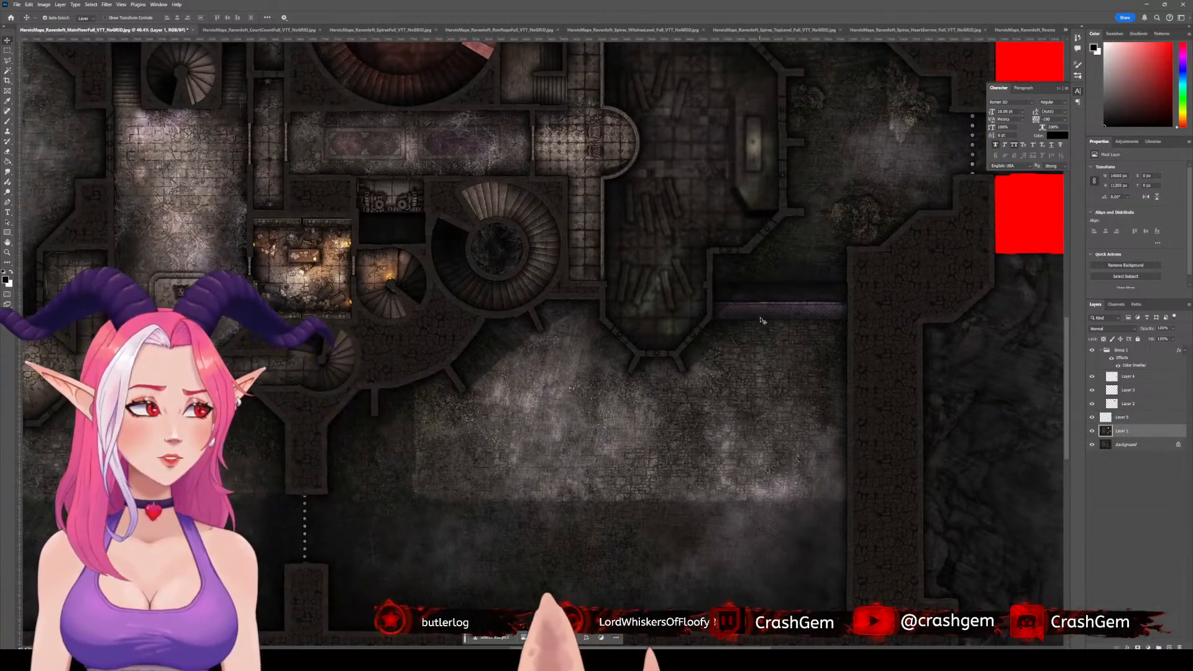
scroll(770, 293, "down", 2)
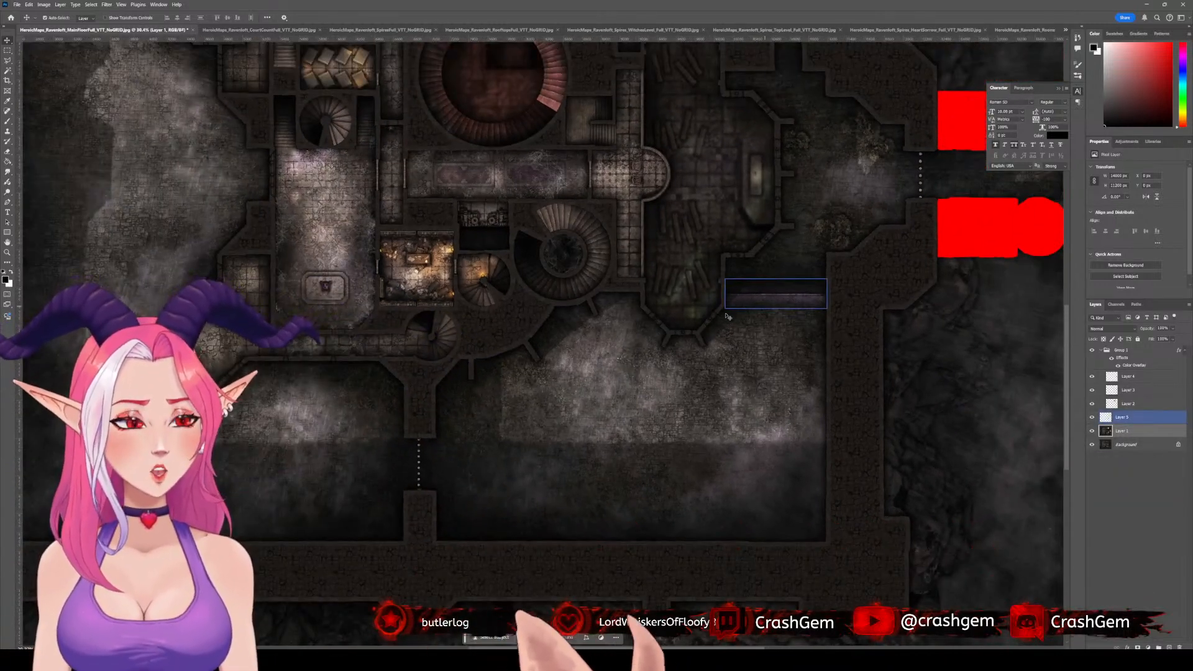
scroll(767, 244, "down", 2)
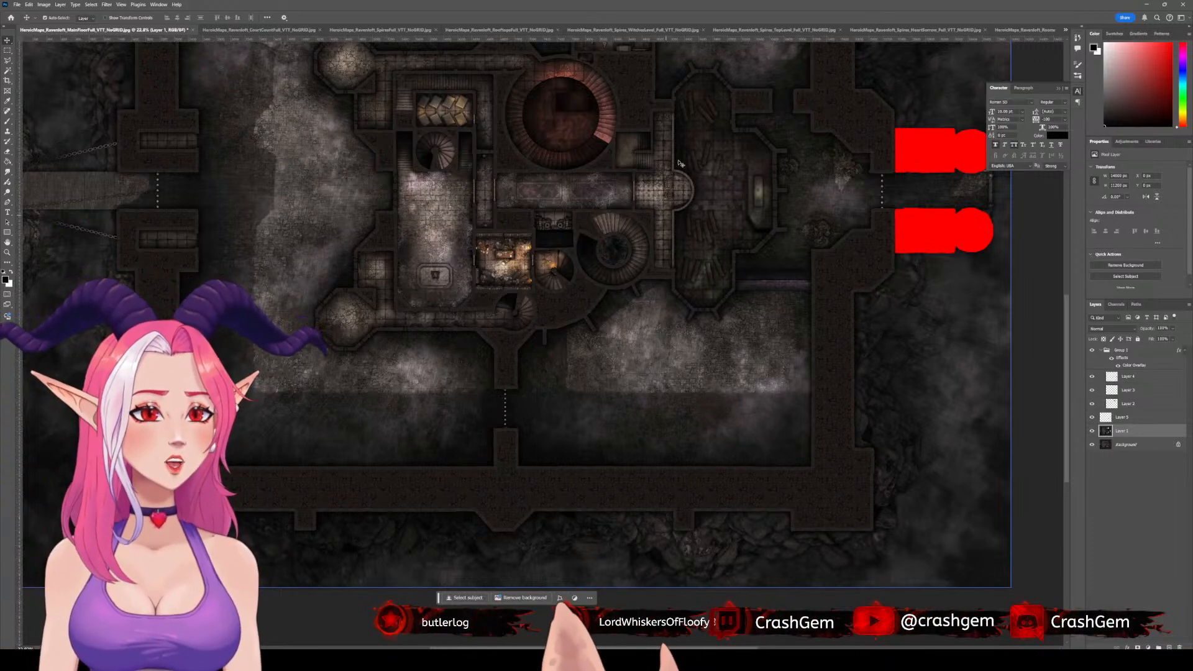
left_click_drag(571, 183, 588, 300)
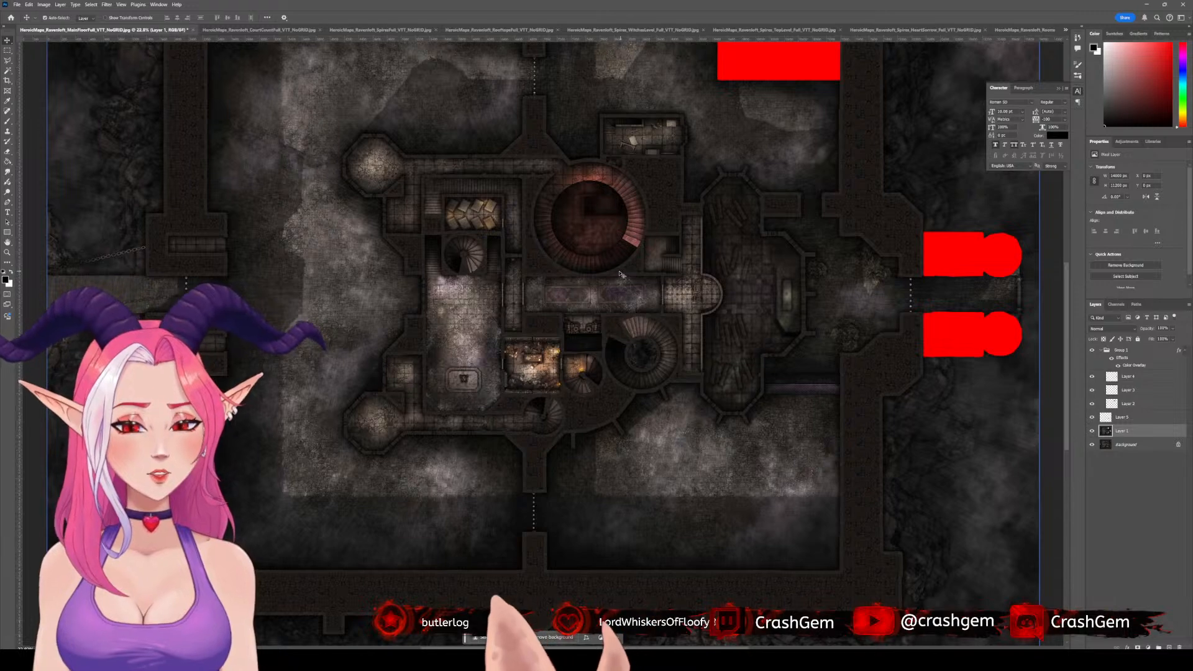
scroll(618, 269, "up", 3)
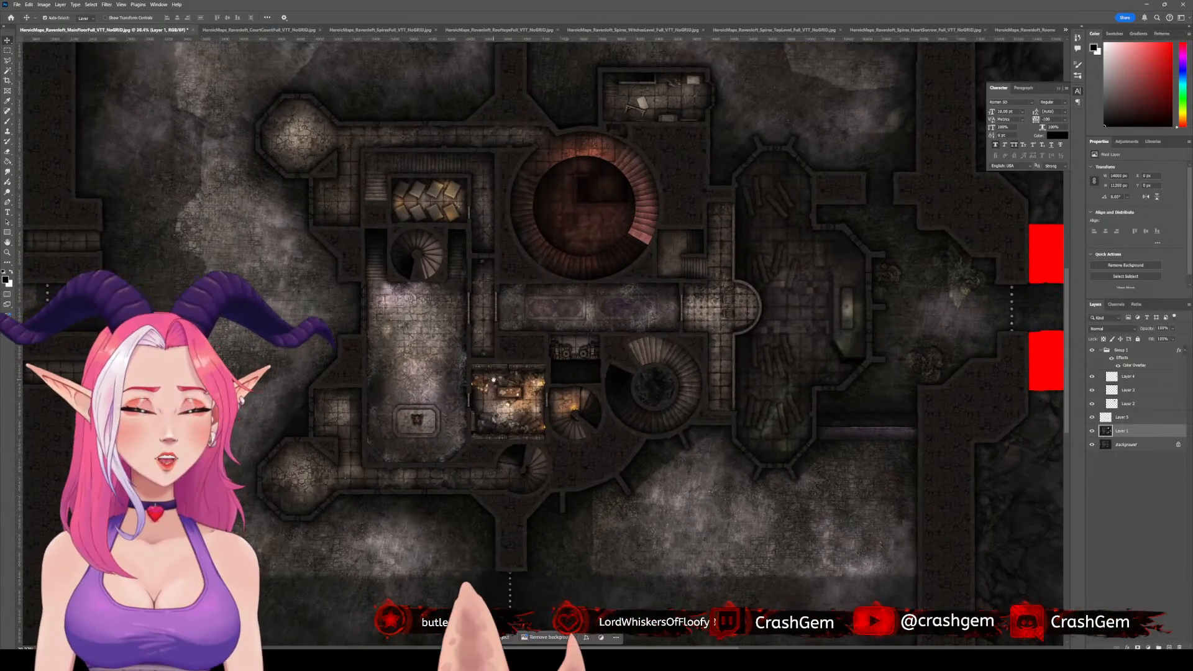
mouse_move(546, 335)
left_mouse_down()
mouse_move(646, 292)
mouse_move(526, 326)
left_mouse_up()
left_click_drag(713, 320, 470, 304)
left_click_drag(1143, 417, 1147, 397)
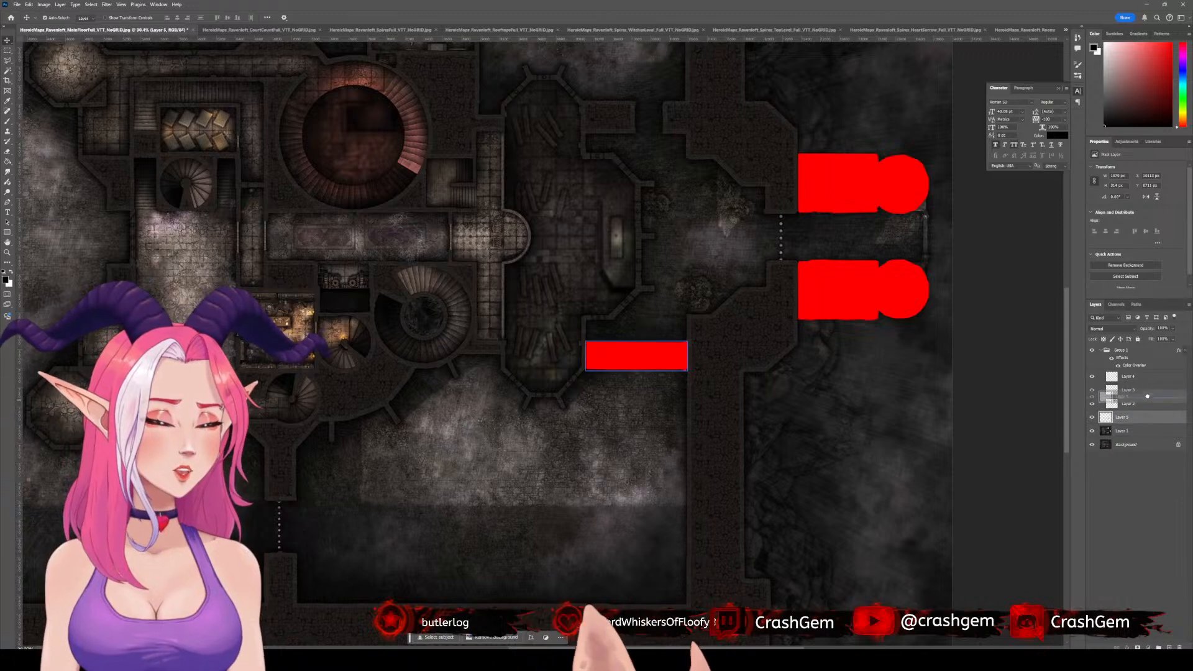
- Select Layer 1 and toggle its visibility repeatedly to compare its castle rooms and roofs with the Background map
left_click(1128, 431)
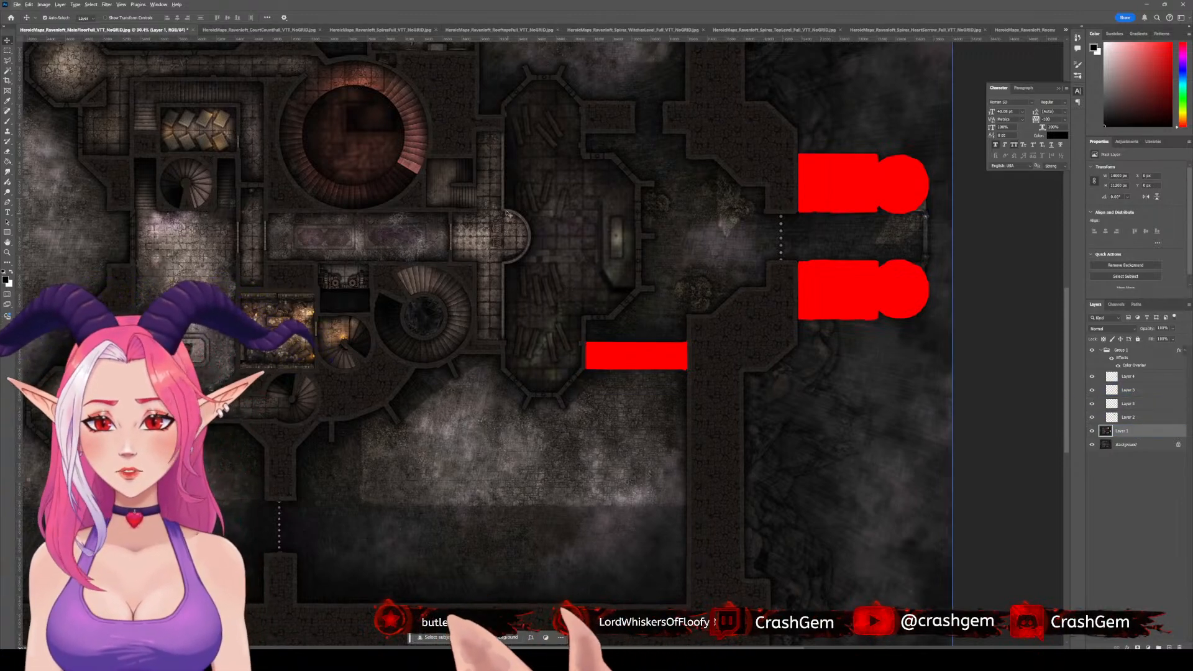
left_click_drag(470, 191, 660, 249)
scroll(651, 249, "down", 4)
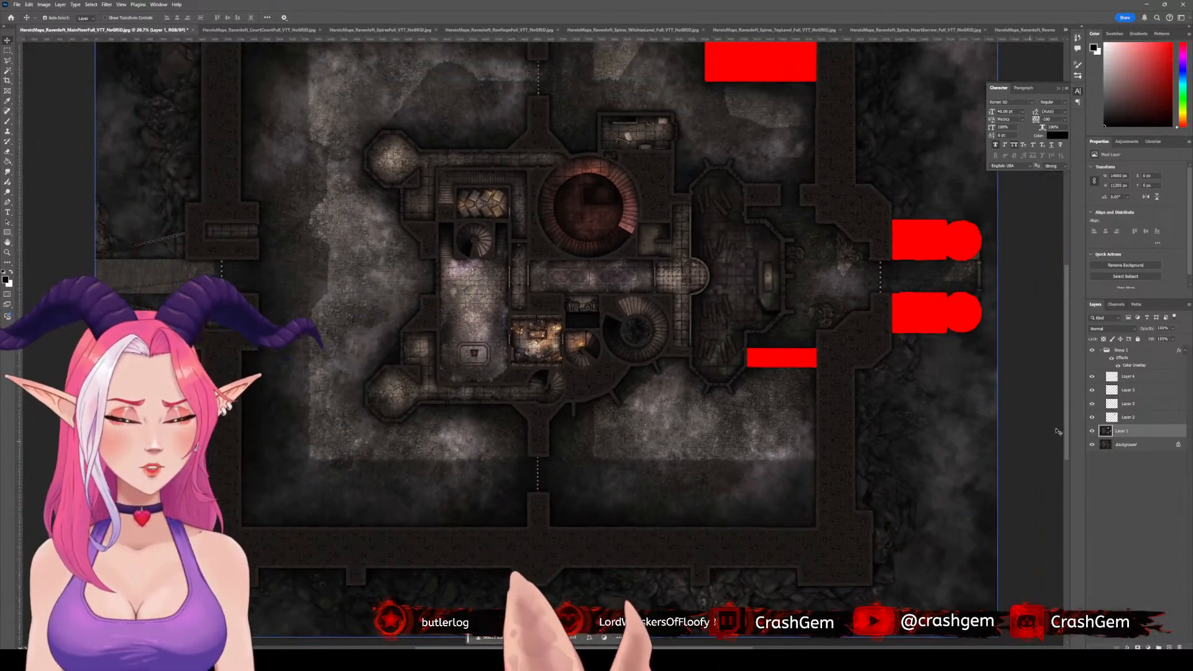
left_click(1092, 431)
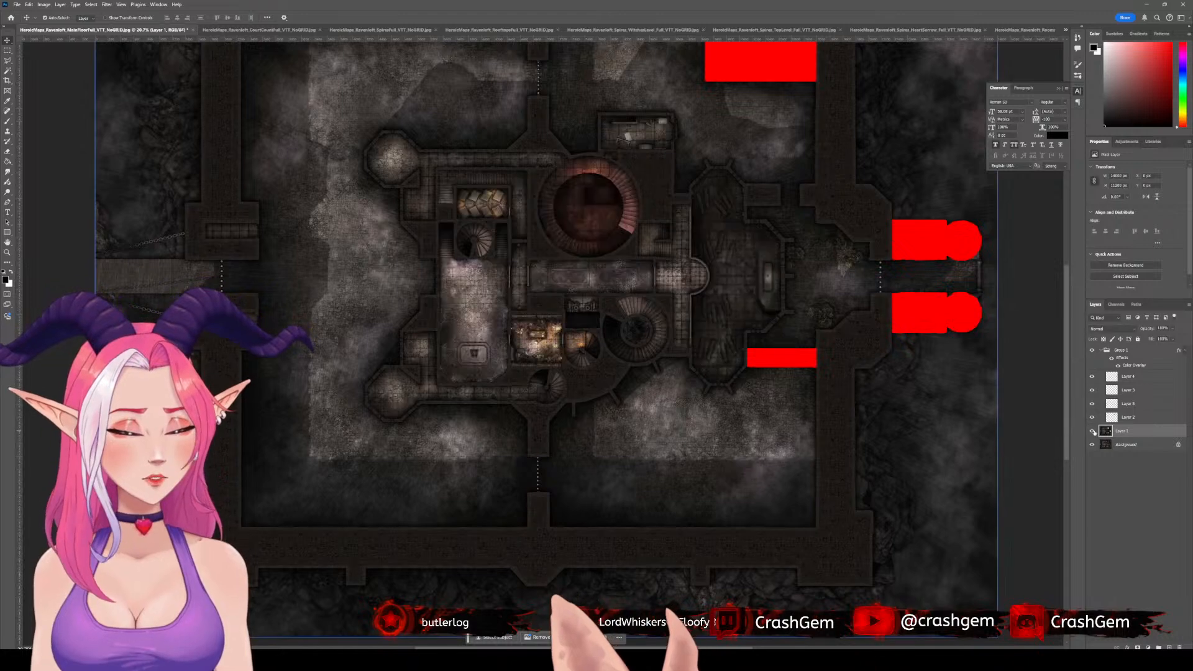
left_click(1093, 431)
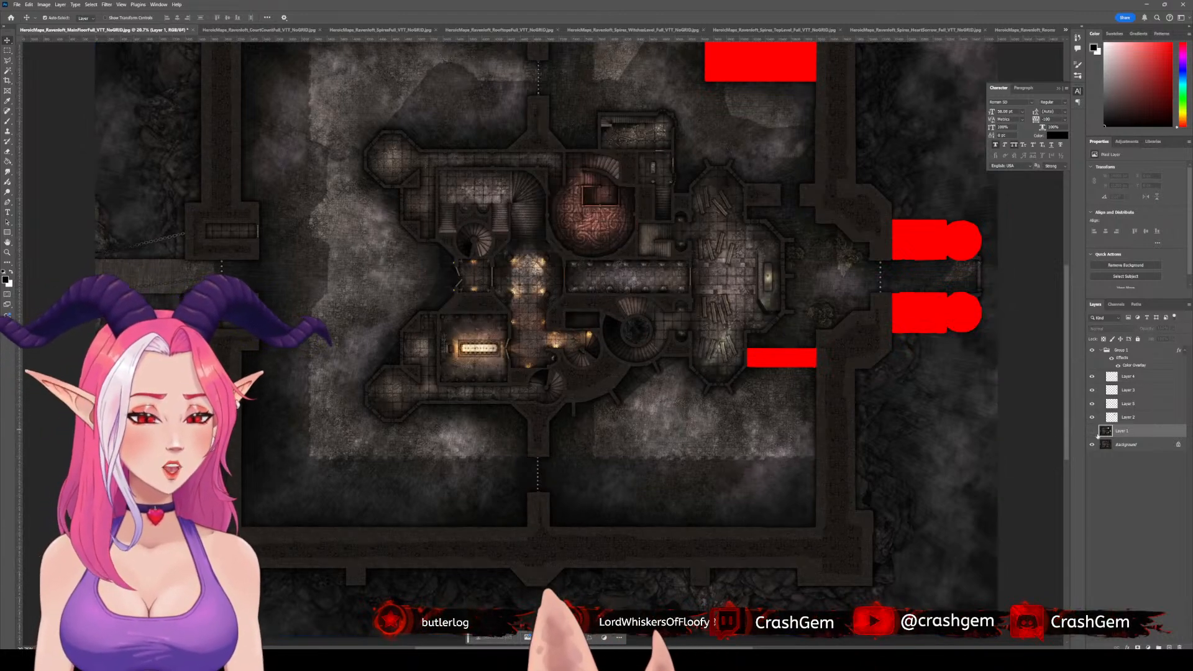
left_click(1092, 431)
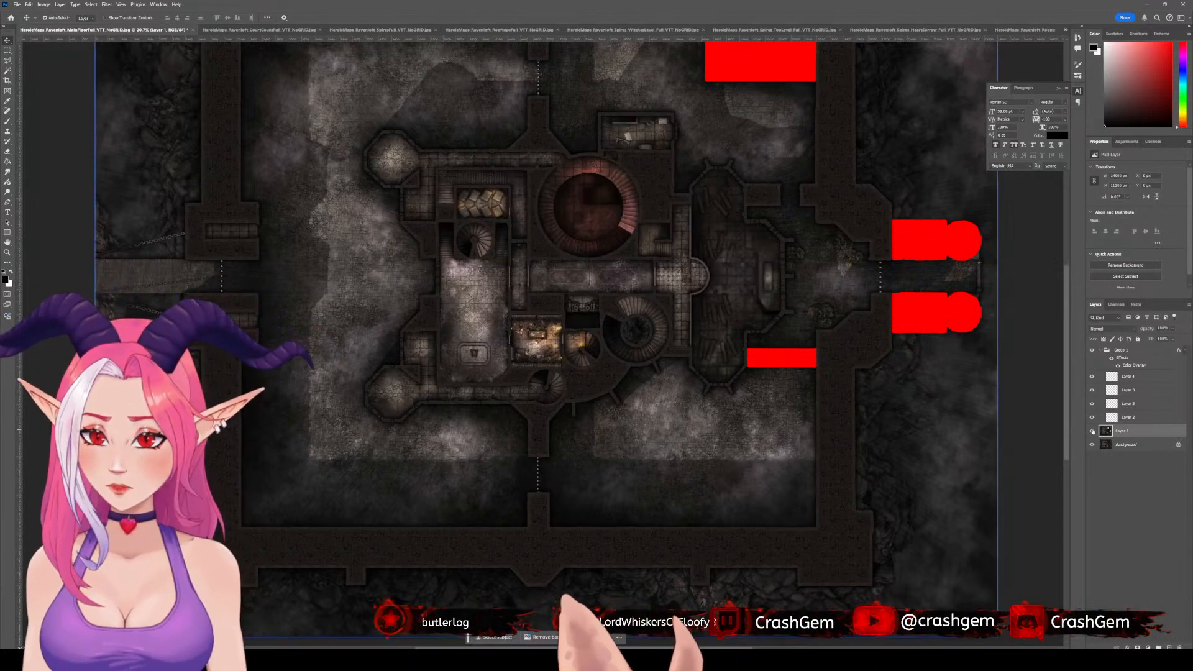
left_click(1092, 431)
left_click(1092, 431)
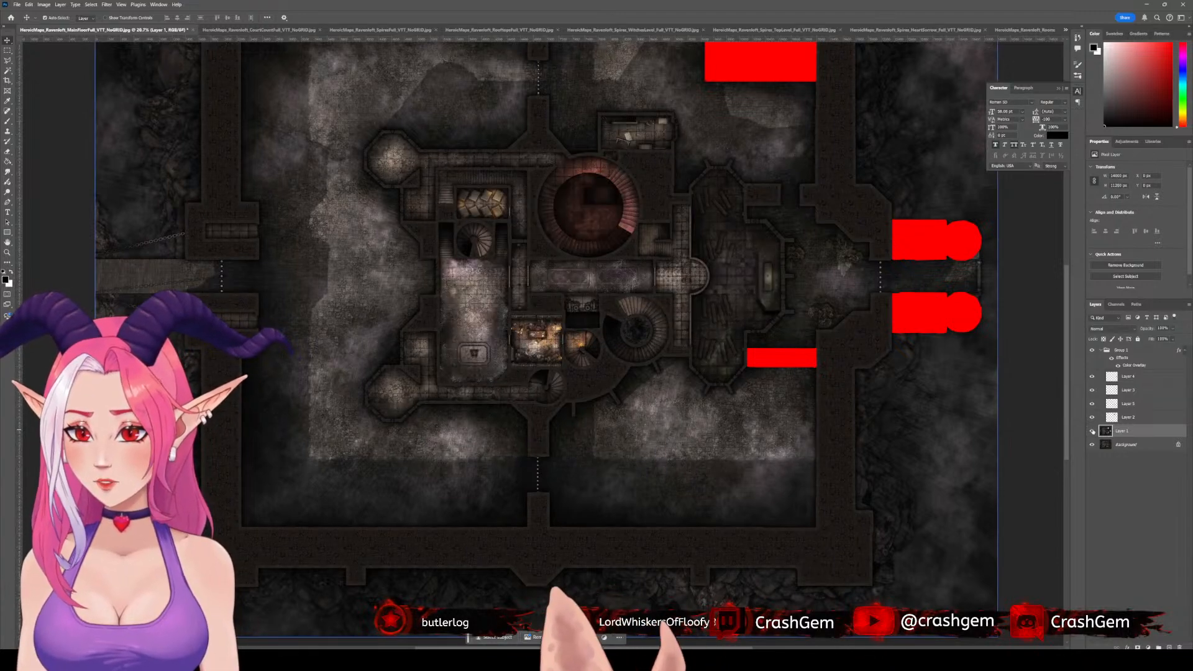
left_click(1093, 431)
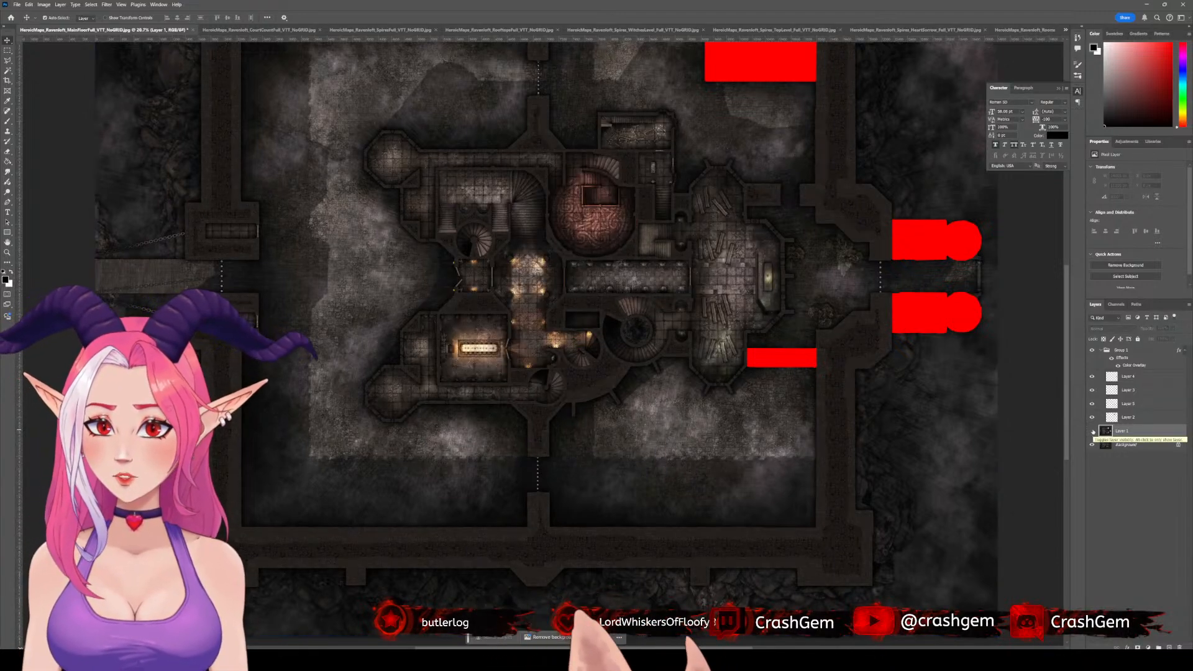
left_click(1092, 431)
left_click(1092, 431)
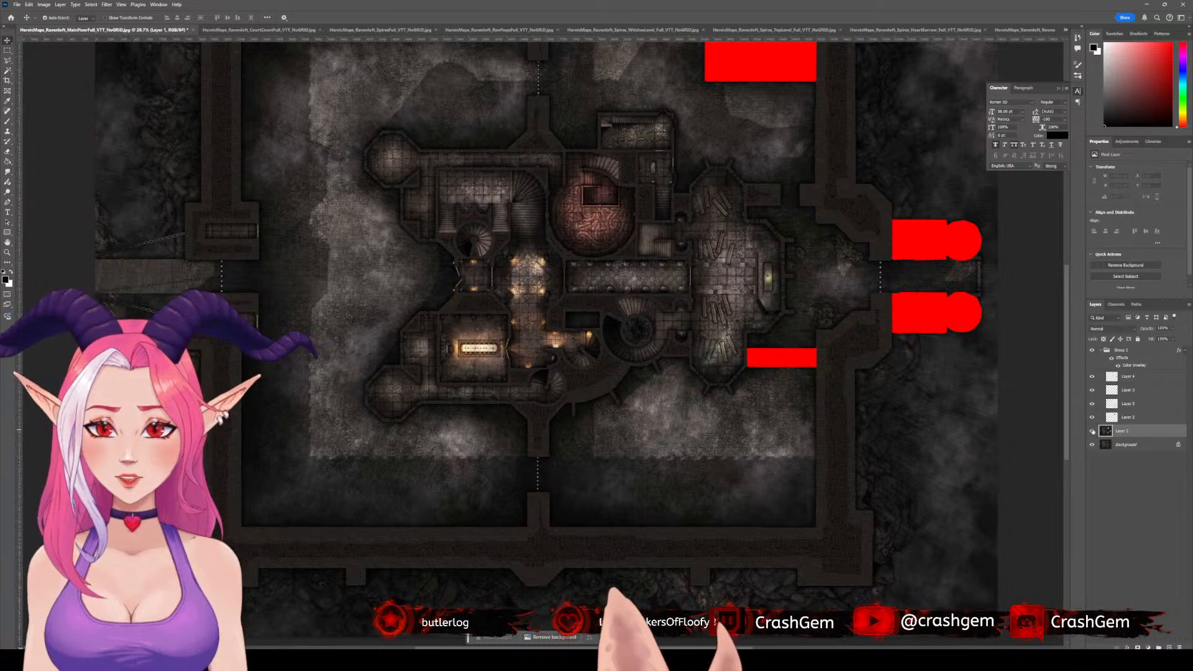
left_click(1092, 431)
left_click(1093, 431)
left_click(1093, 431)
left_click(1092, 431)
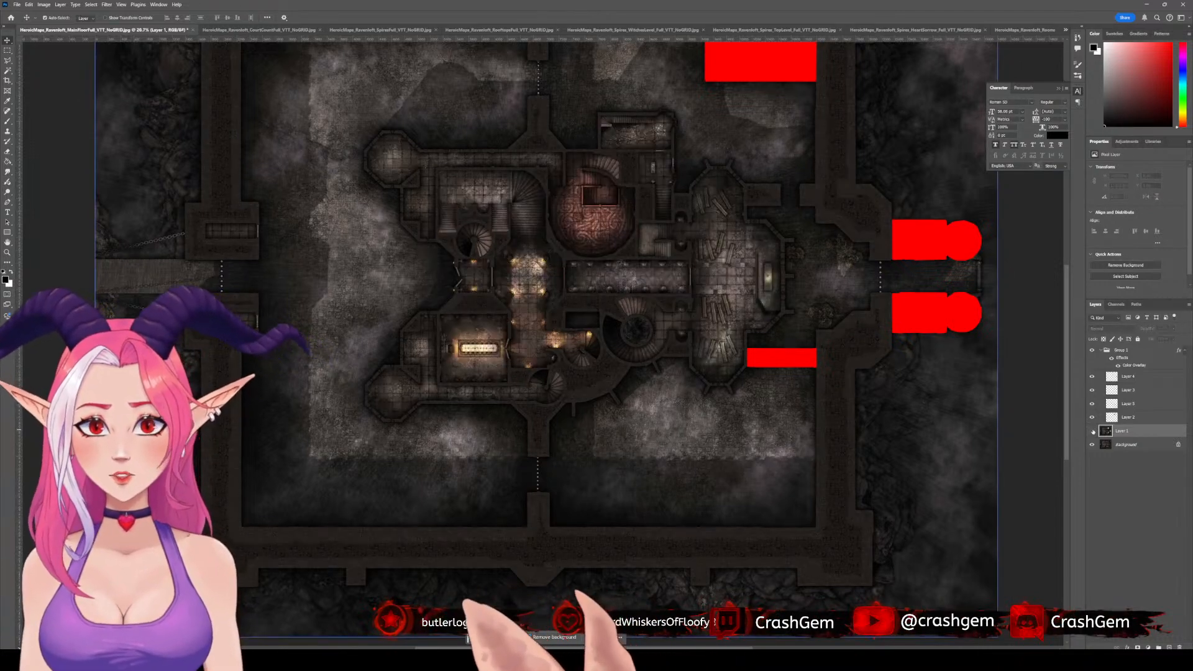
left_click(1092, 431)
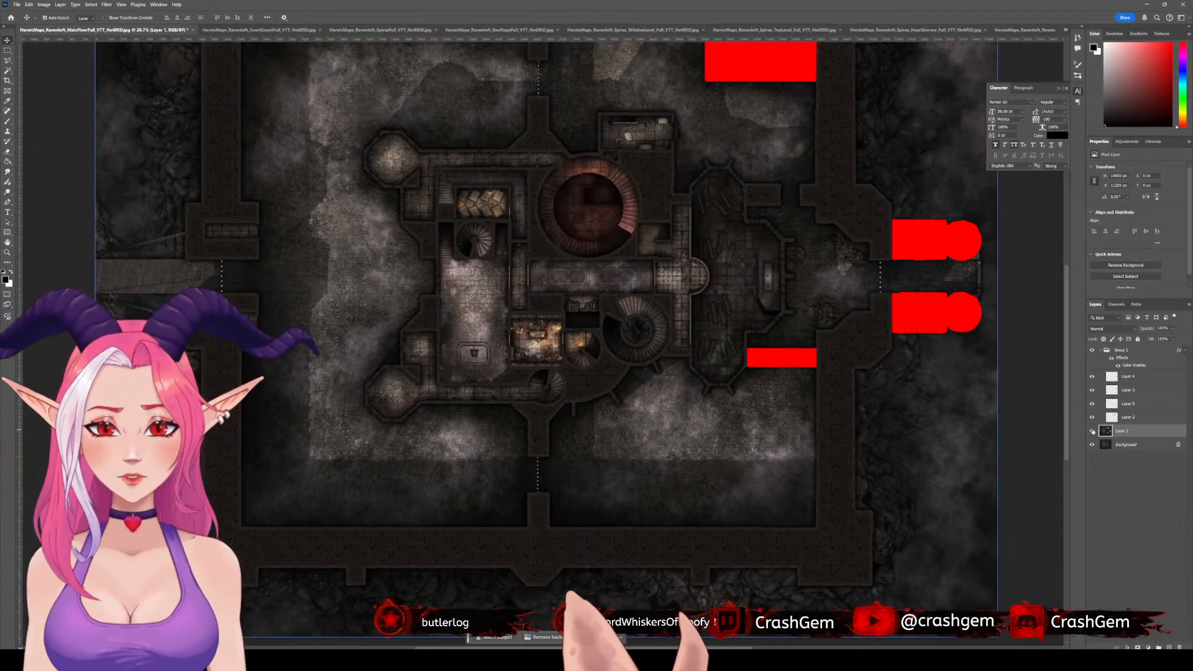
left_click(1093, 431)
left_click(1092, 431)
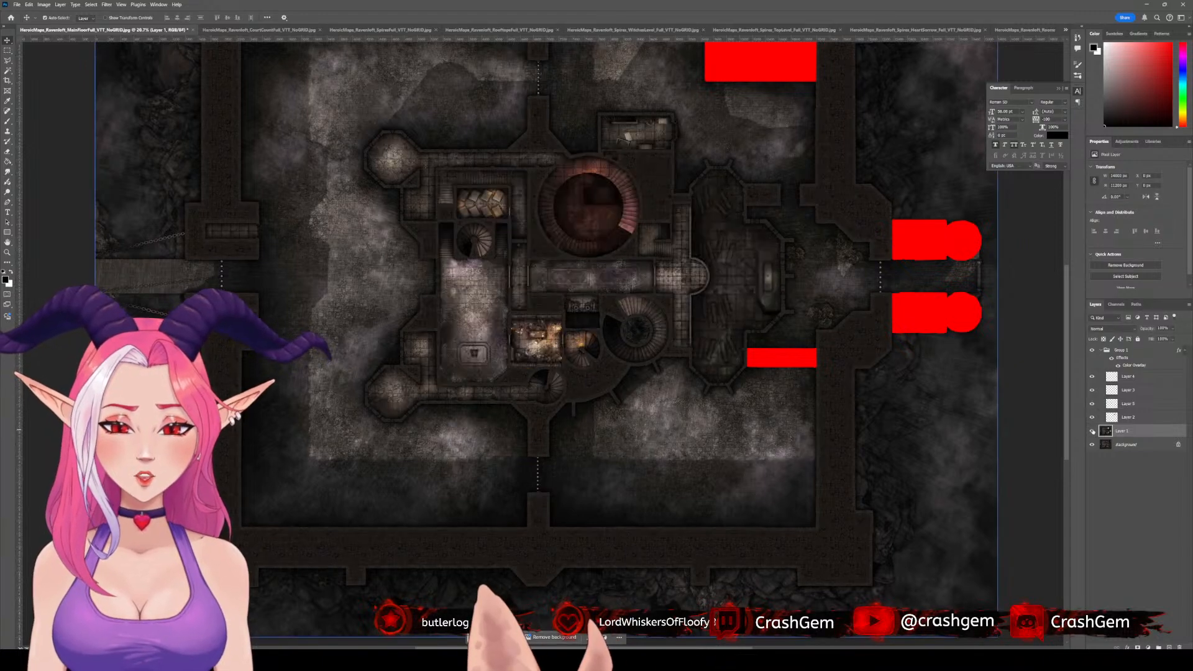
left_click(1093, 431)
left_click(1092, 431)
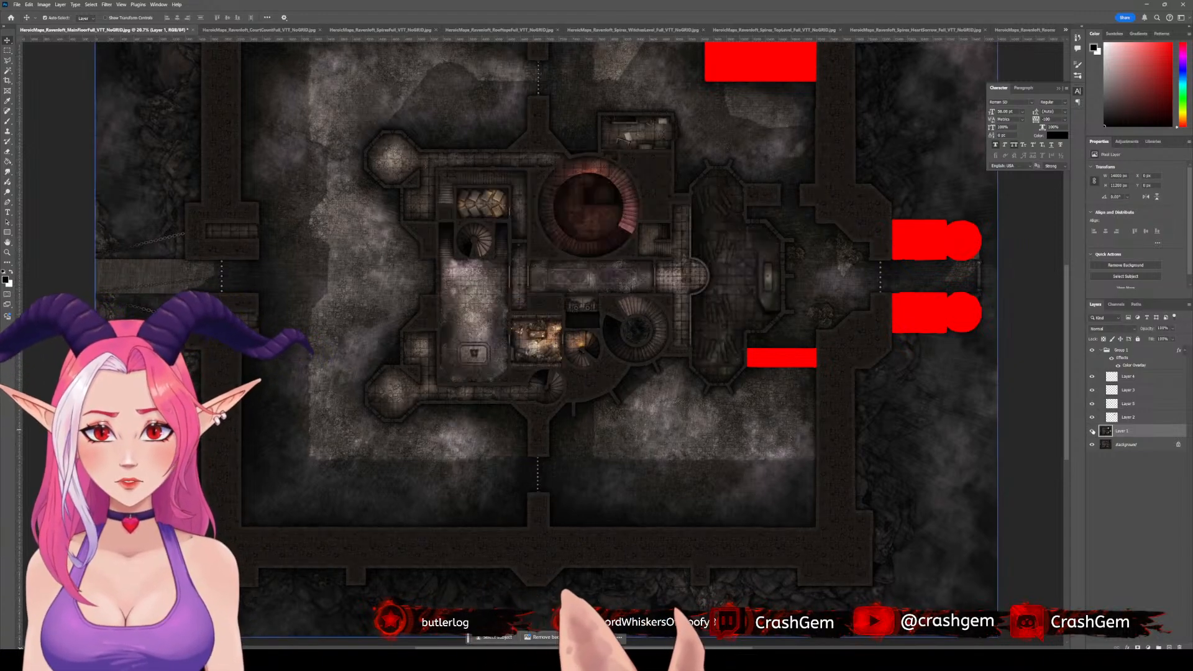
- Keep switching Layer 1 off and on to check how its castle walls line up with the Background floor plan
left_click(1093, 431)
left_click(1093, 431)
left_click(1093, 431)
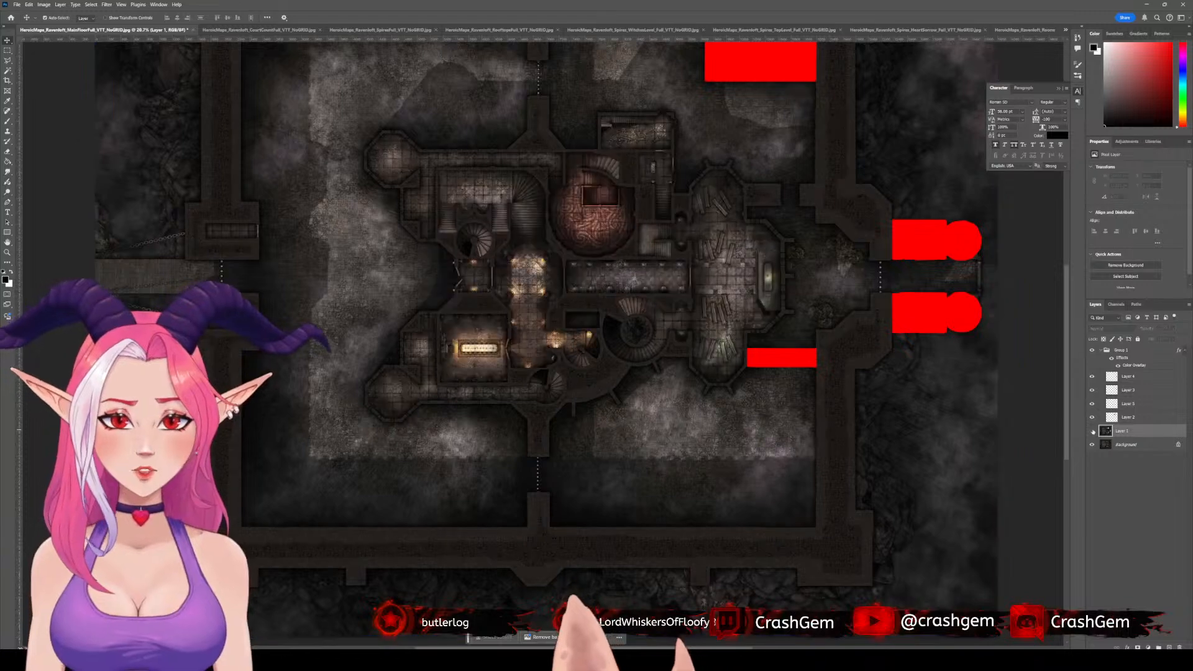
left_click(1093, 431)
left_click(1092, 431)
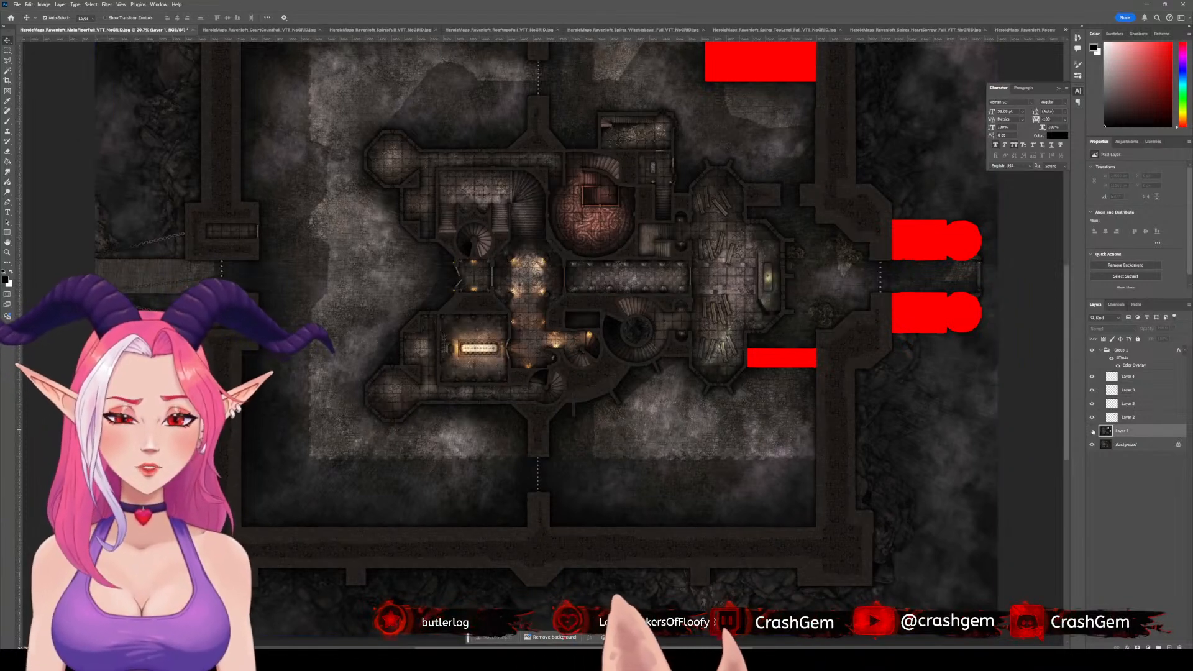
left_click(1093, 431)
- Try to outline the castle's outer wall beside the large spiral staircase and around the semicircular bay with the Polygonal Lasso on Layer 1
scroll(714, 300, "up", 5)
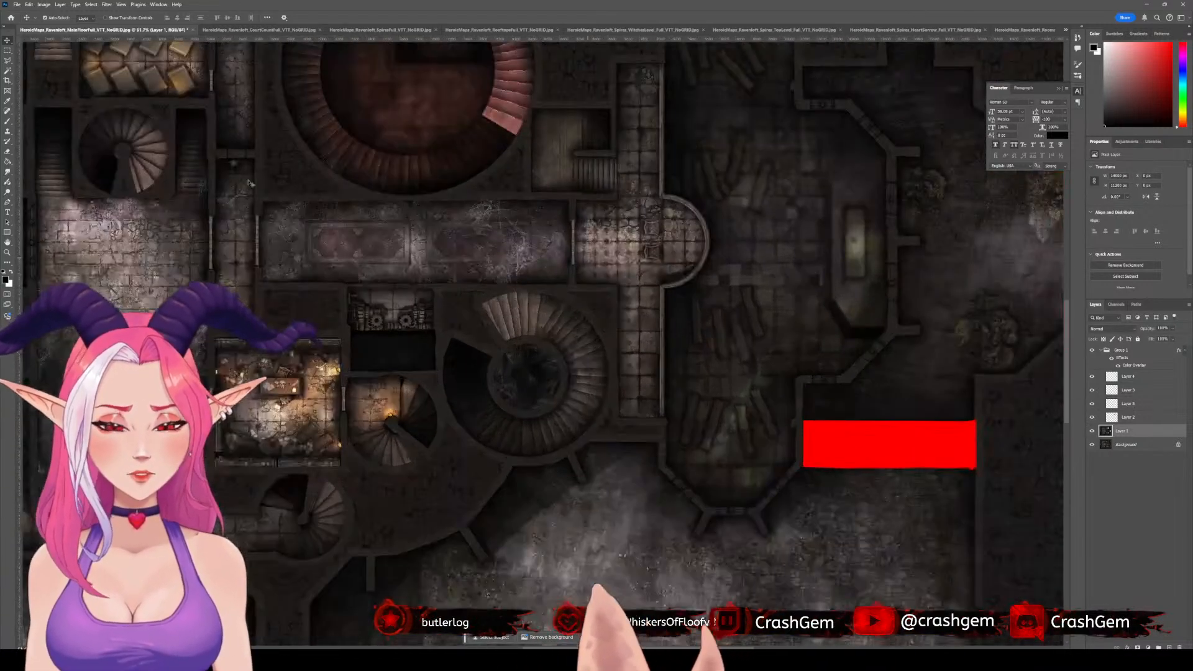
key("l")
scroll(584, 249, "up", 3)
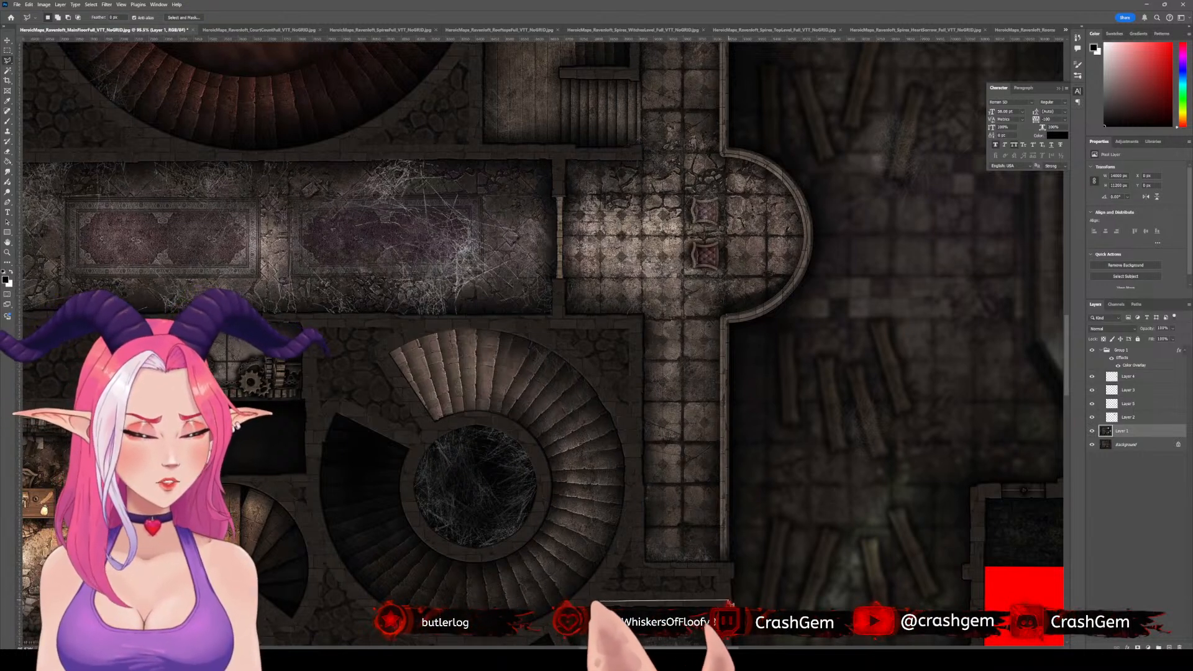
left_click(734, 563)
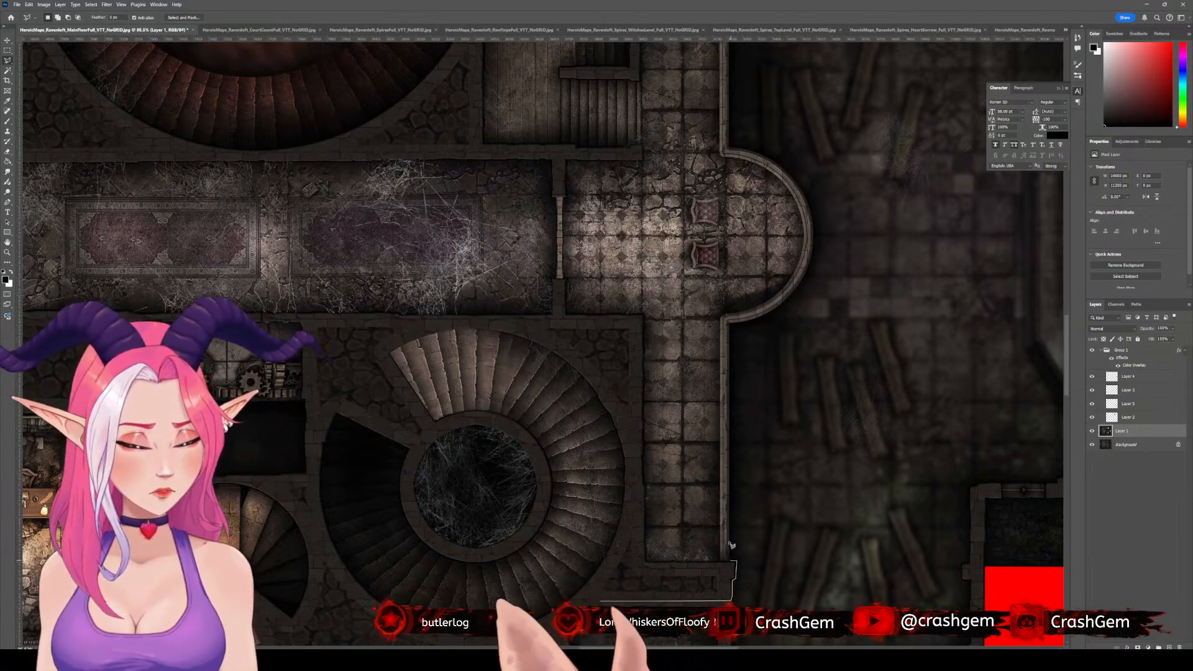
left_click(728, 324)
left_click(747, 322)
left_click(764, 317)
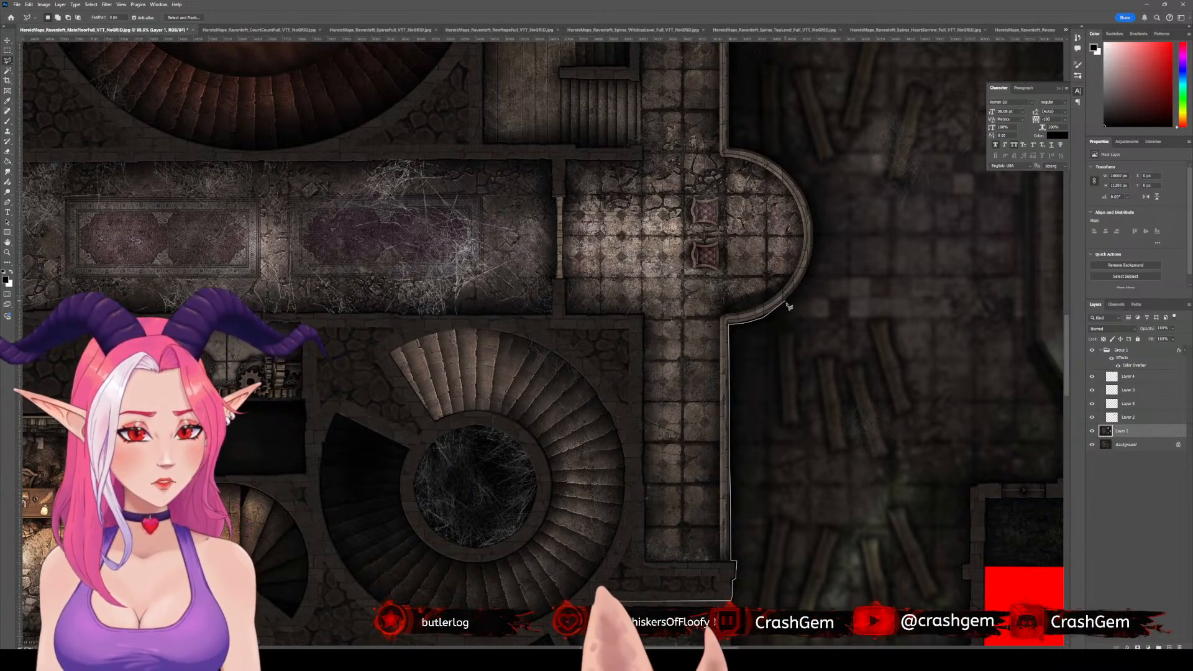
left_click(787, 304)
left_click(801, 287)
left_click(809, 272)
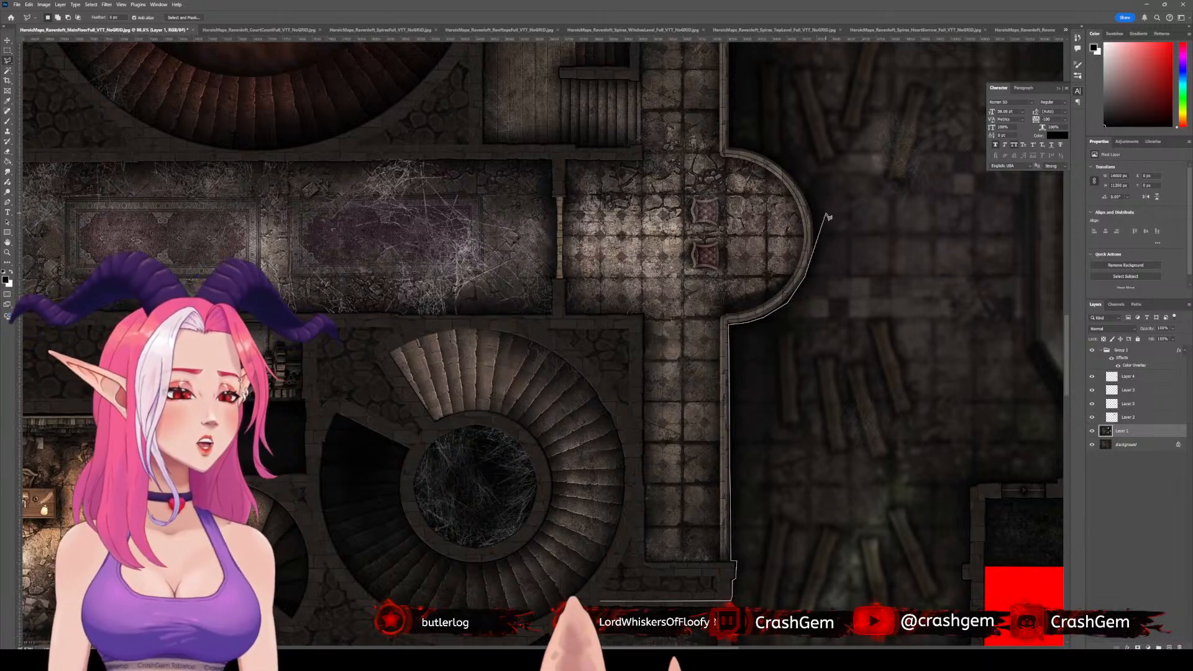
left_click(813, 247)
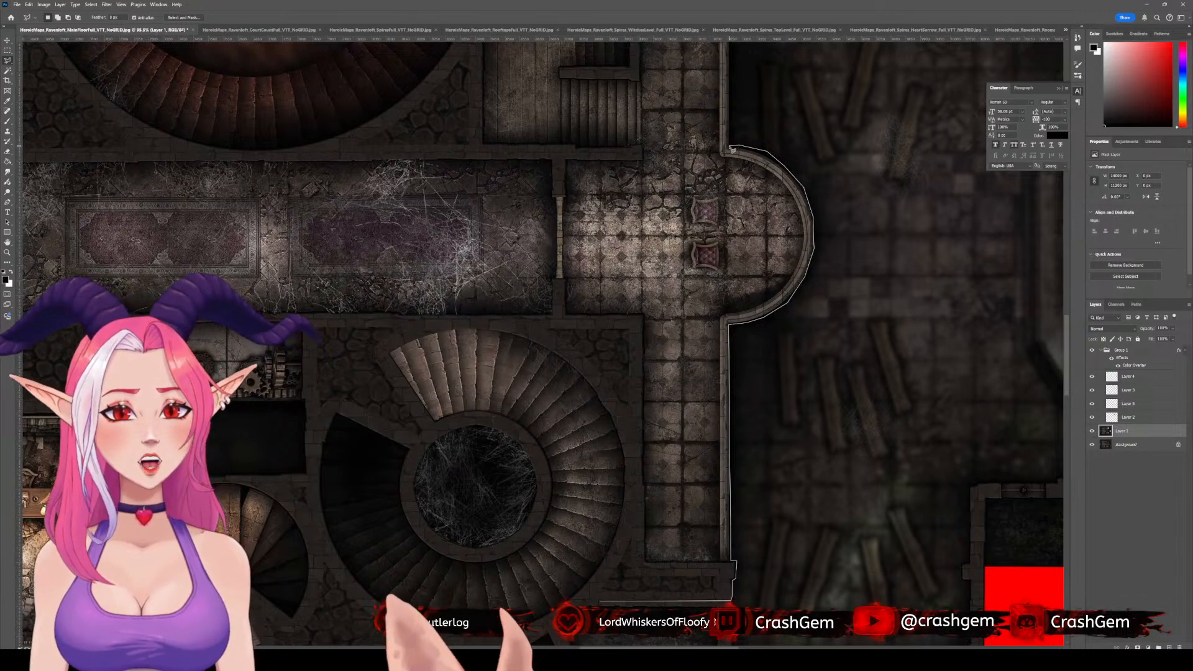
- Try to extend the lasso outline up the wall, around the rectangular room with the bay window, and across to the round stair tower
scroll(737, 112, "up", 8)
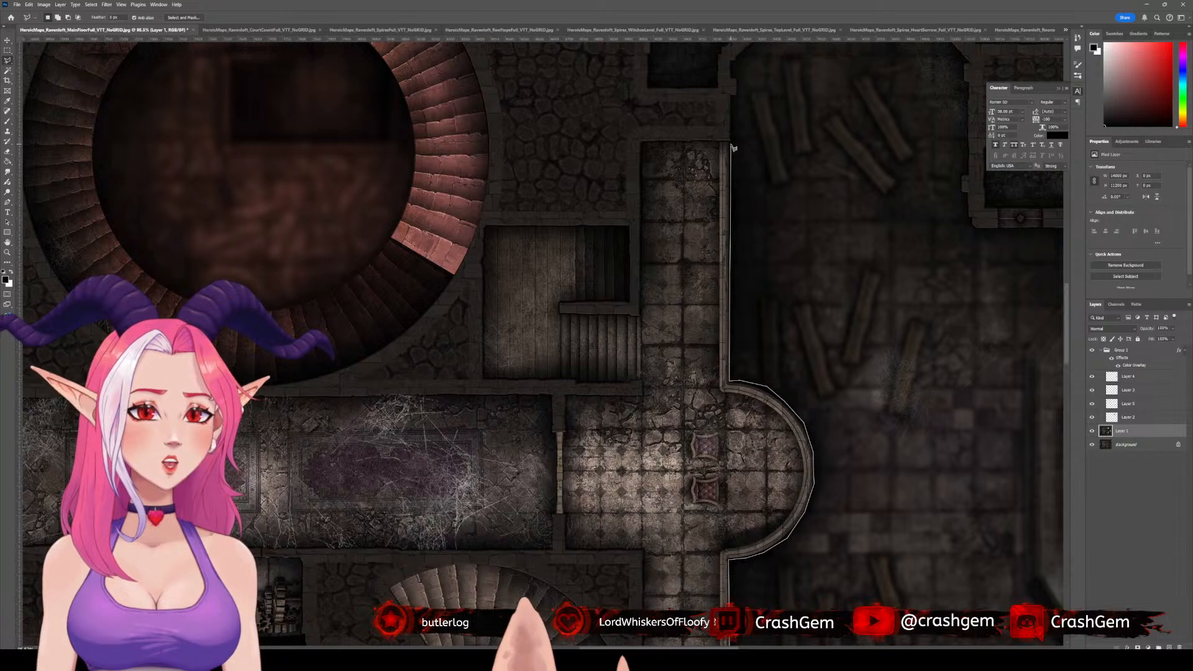
left_click(732, 97)
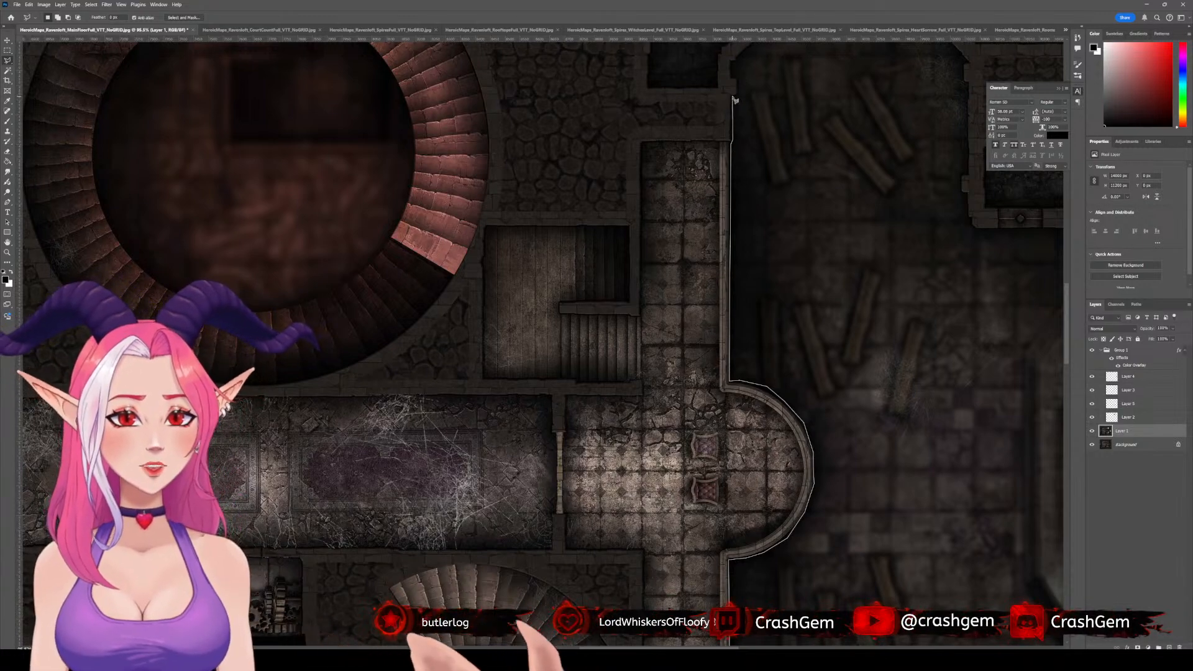
scroll(741, 72, "up", 5)
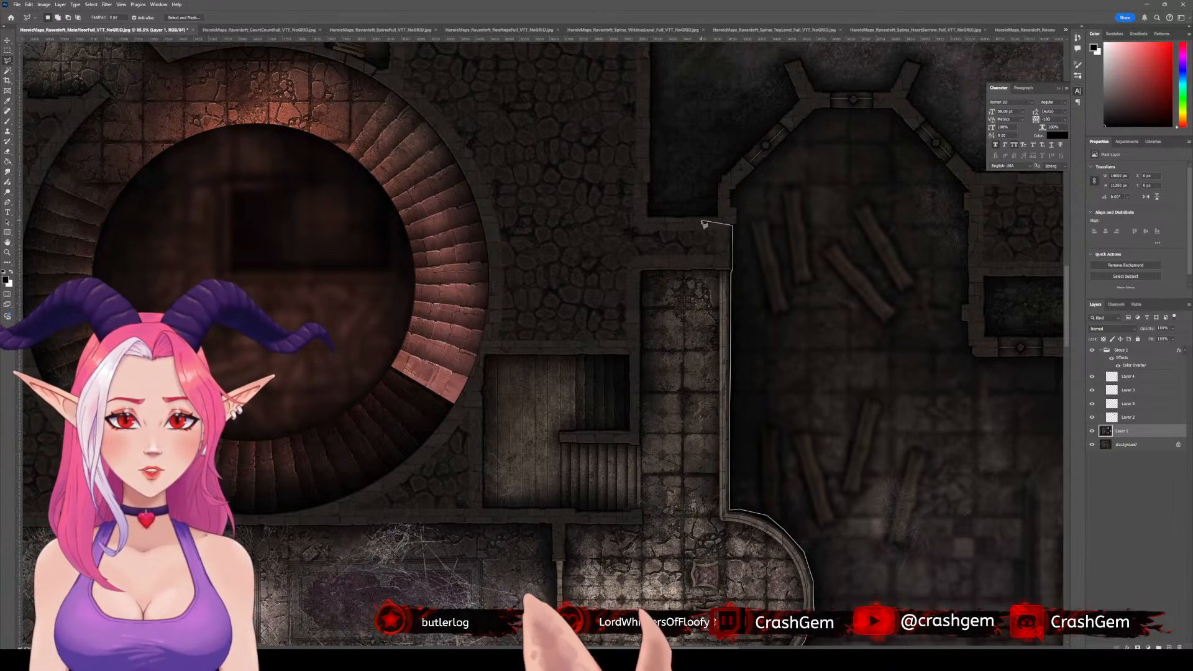
left_click(641, 222)
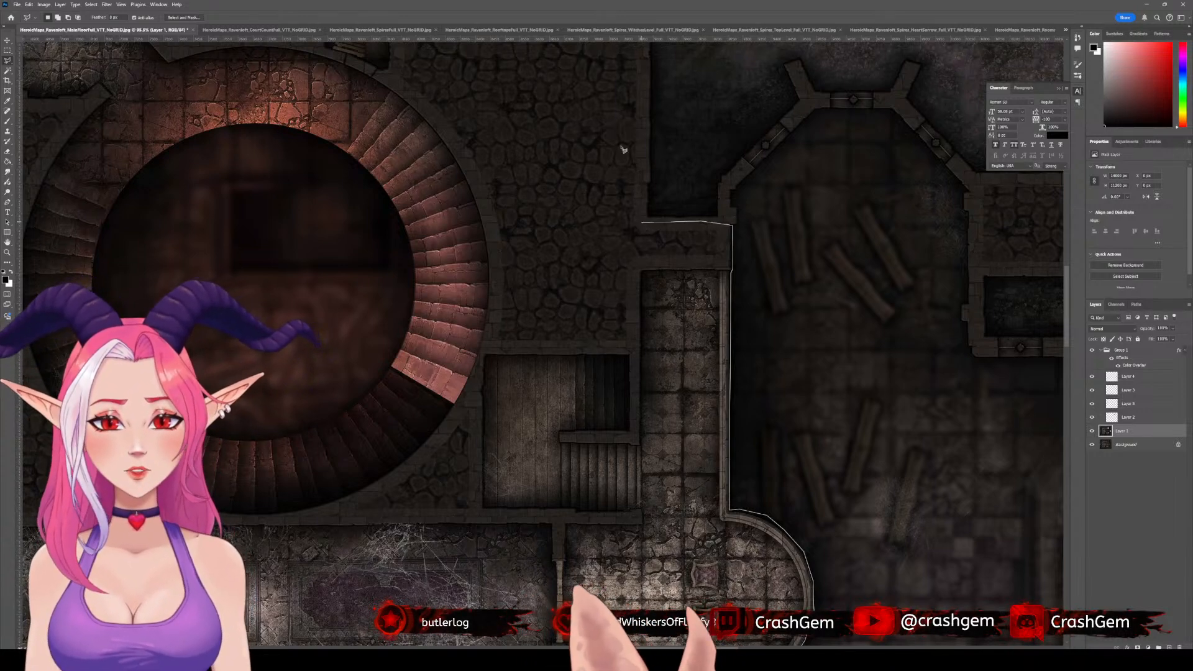
scroll(623, 150, "up", 10)
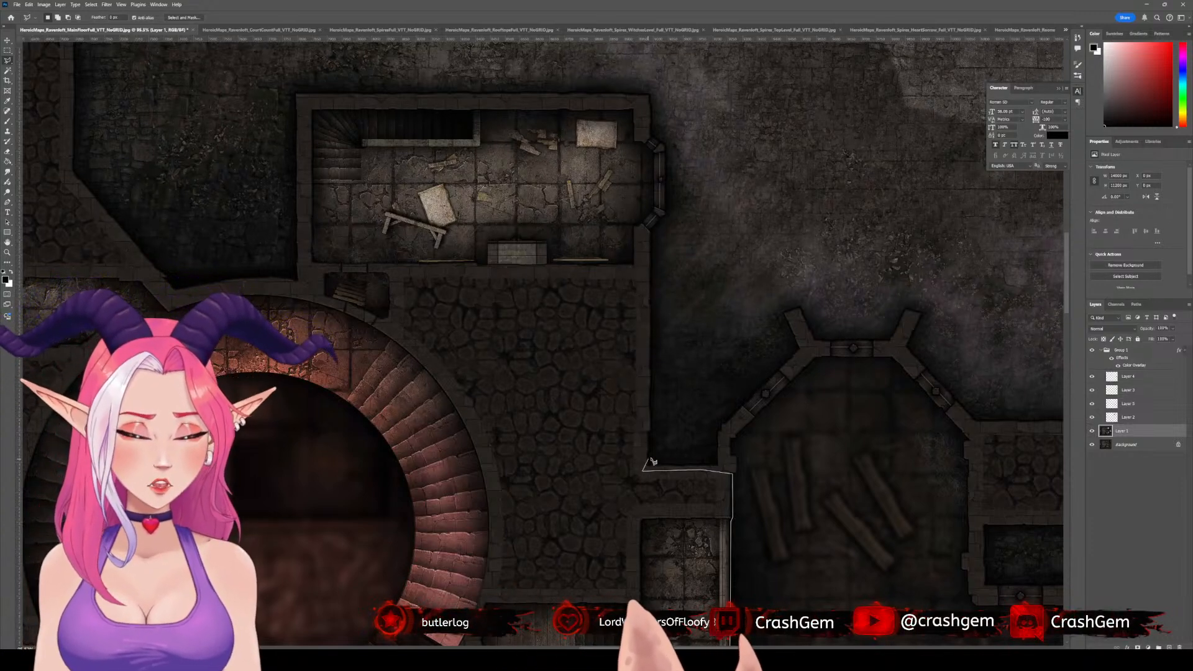
left_click(667, 214)
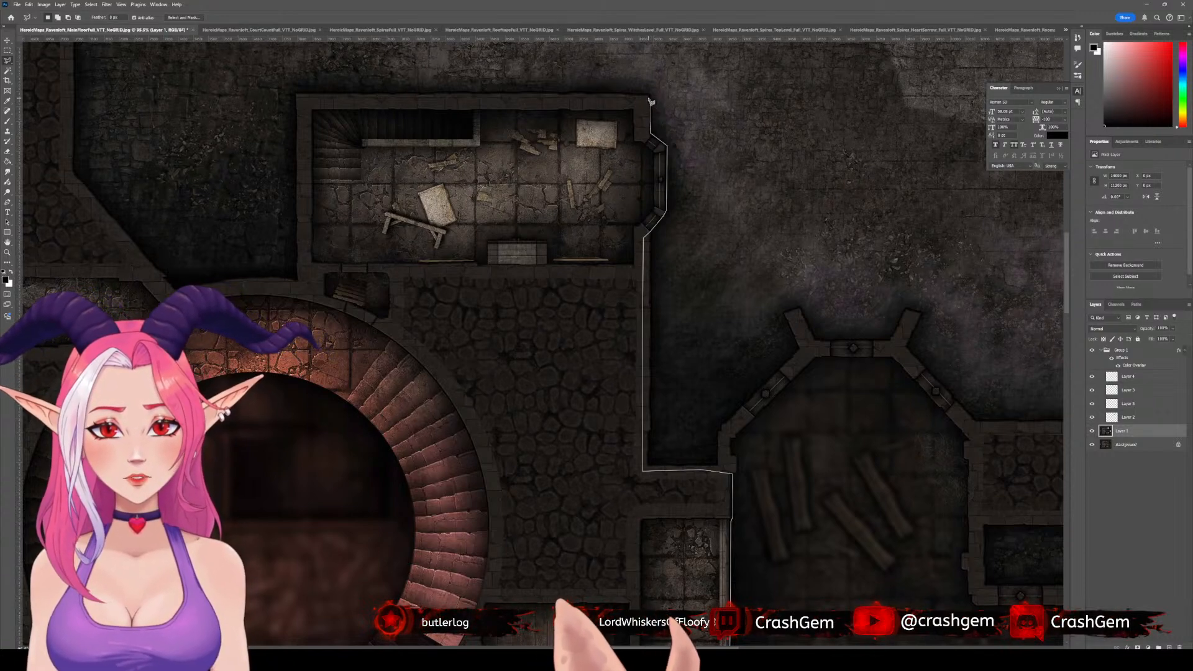
left_click(297, 94)
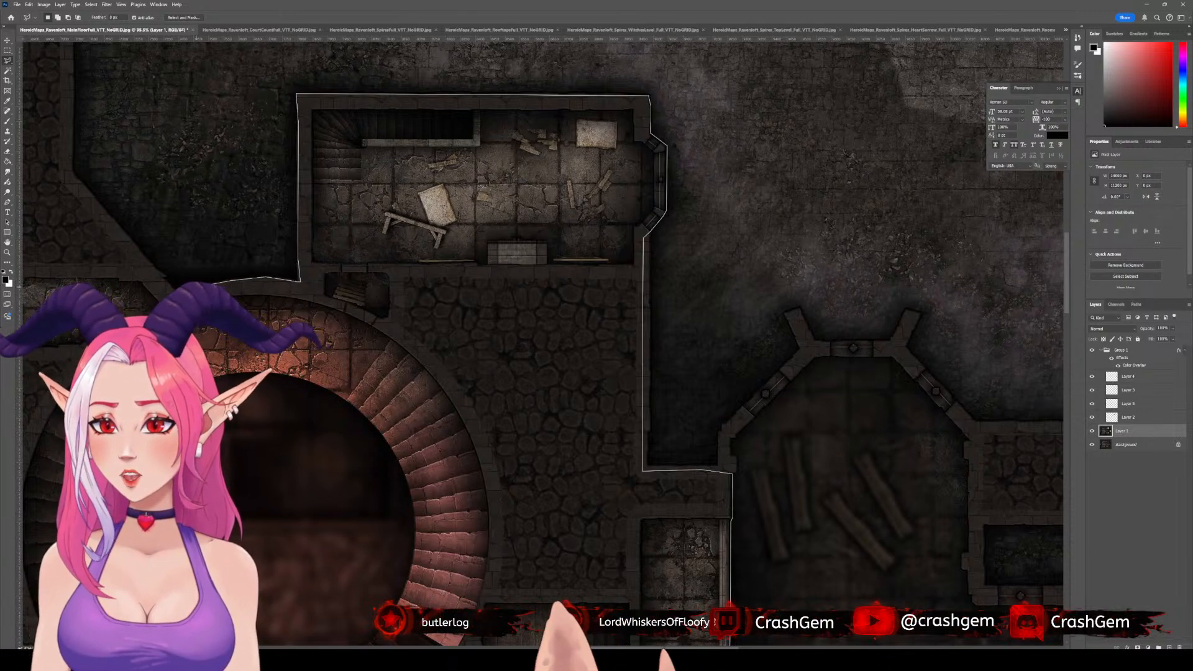
left_click(153, 266)
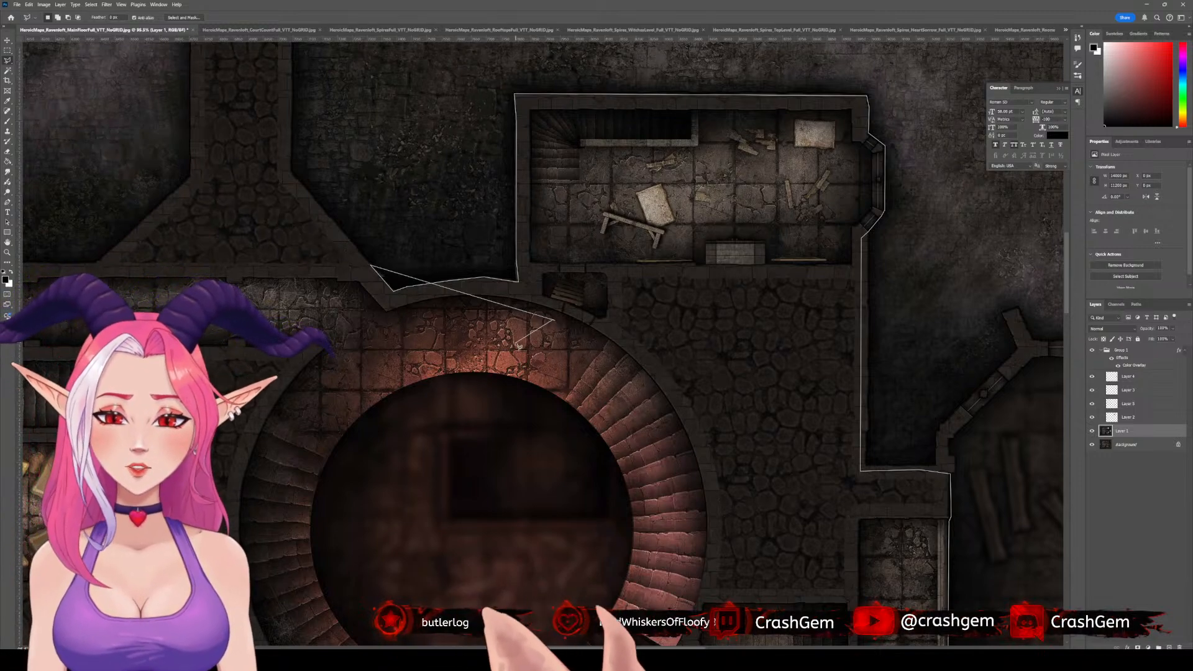
left_click(554, 320)
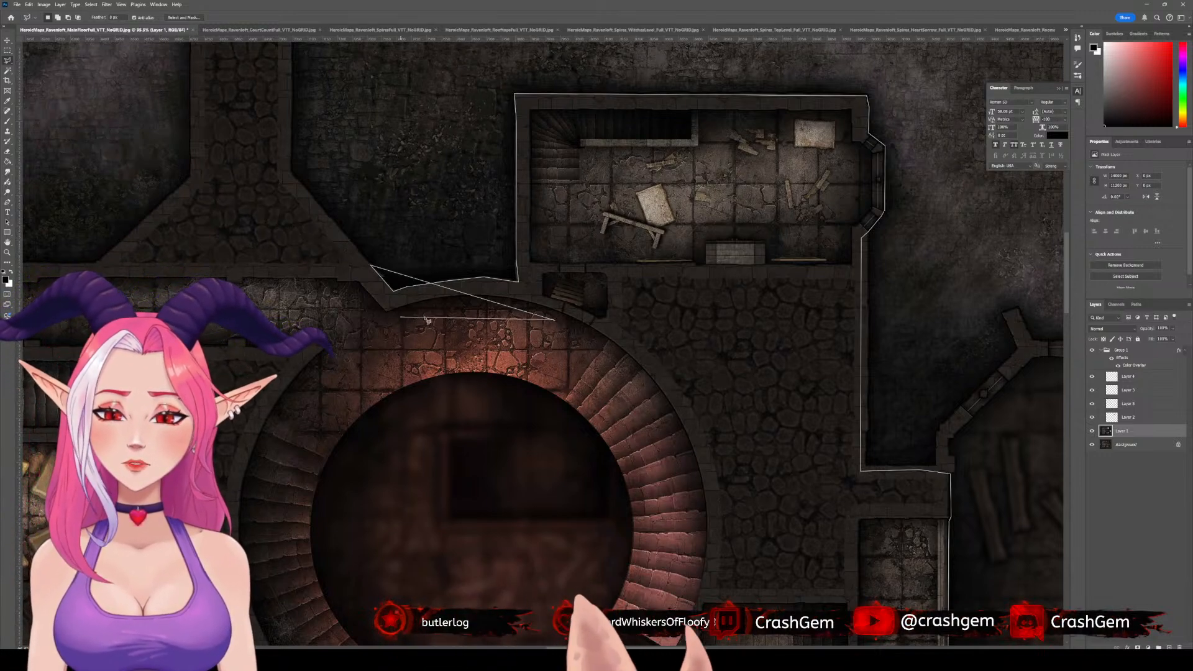
left_click(588, 314)
left_click(569, 336)
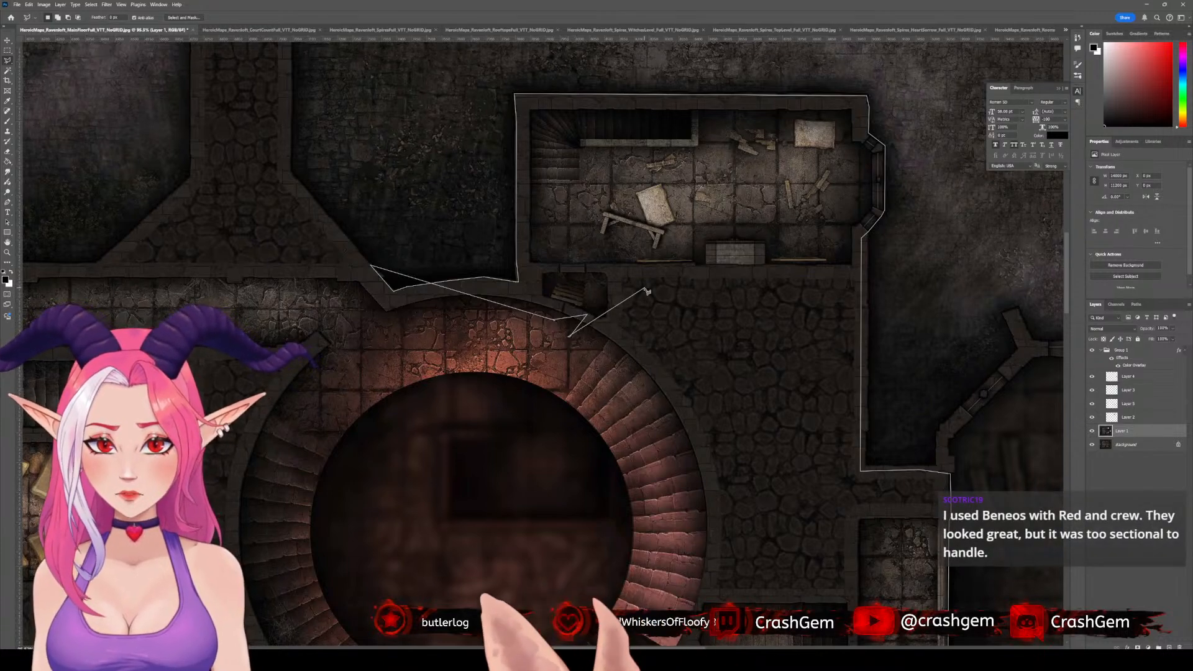
left_click(643, 289)
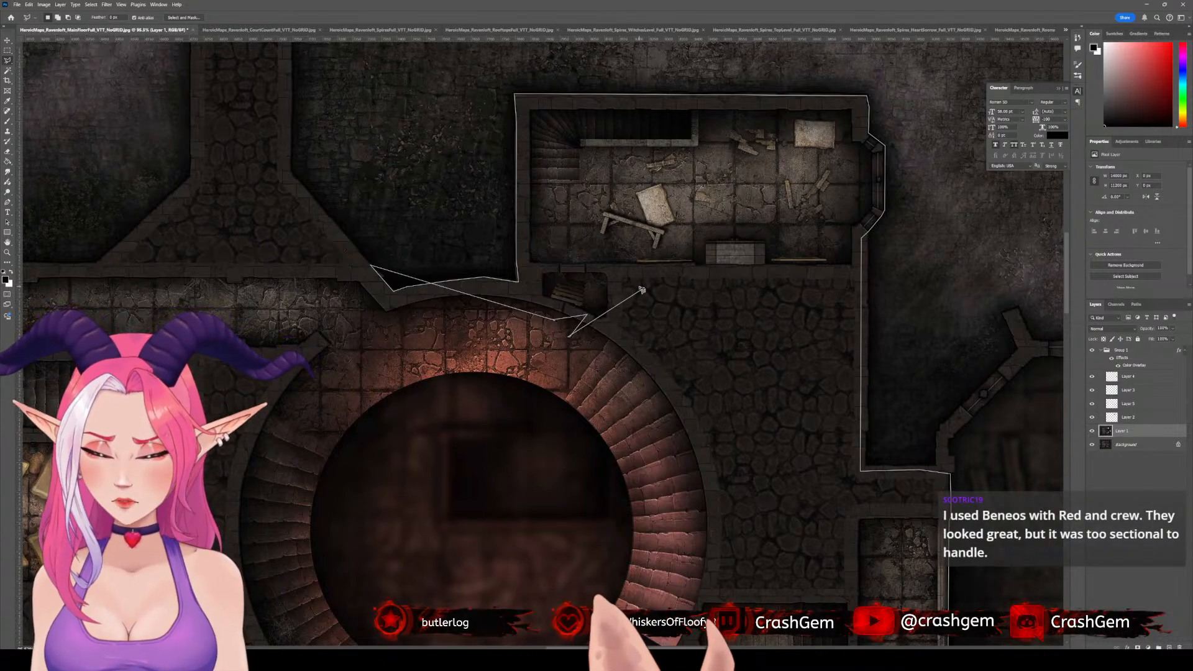
left_click(639, 355)
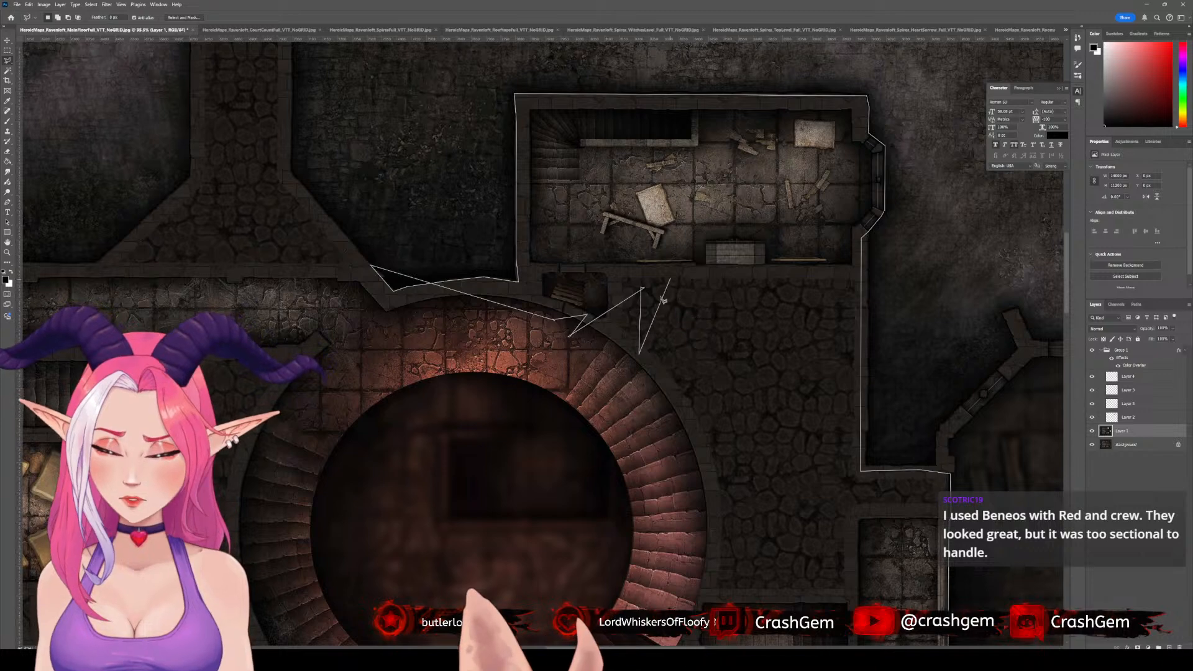
double_click(659, 303)
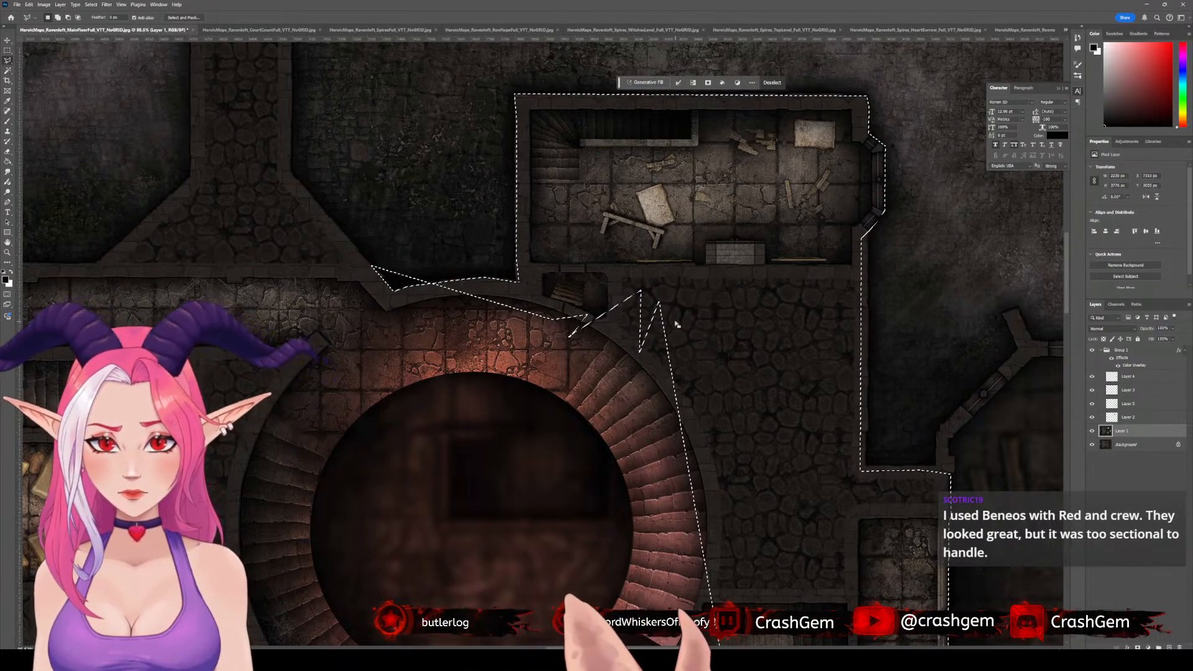
scroll(677, 322, "down", 5)
scroll(700, 356, "up", 3)
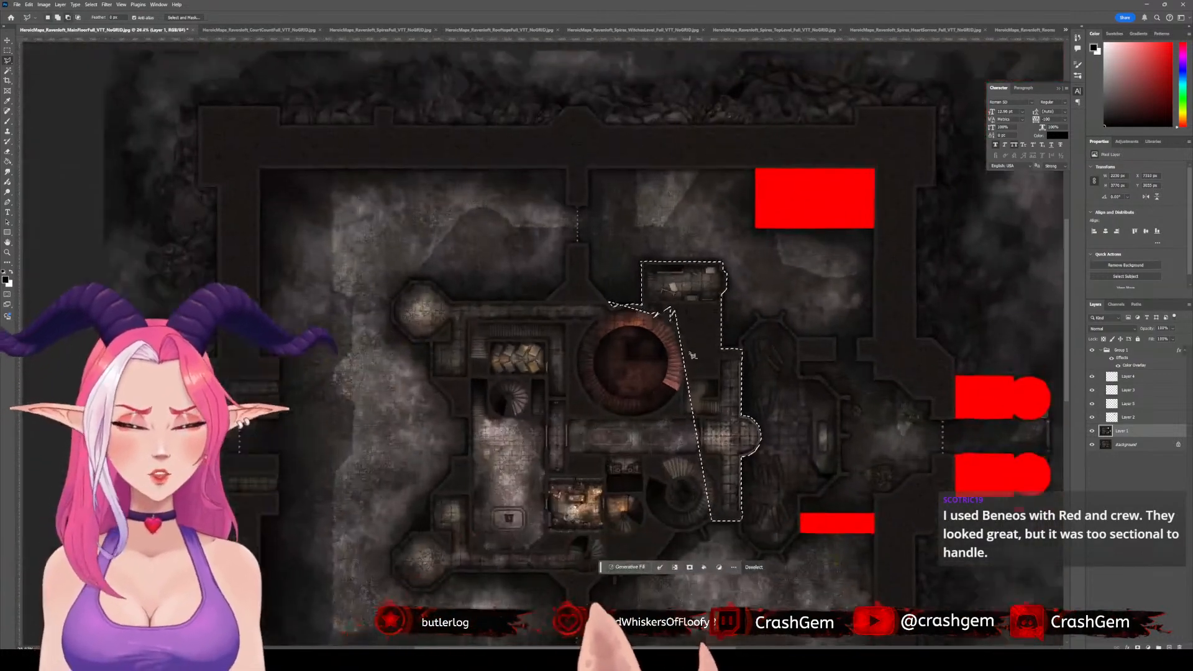
key("ctrl+d")
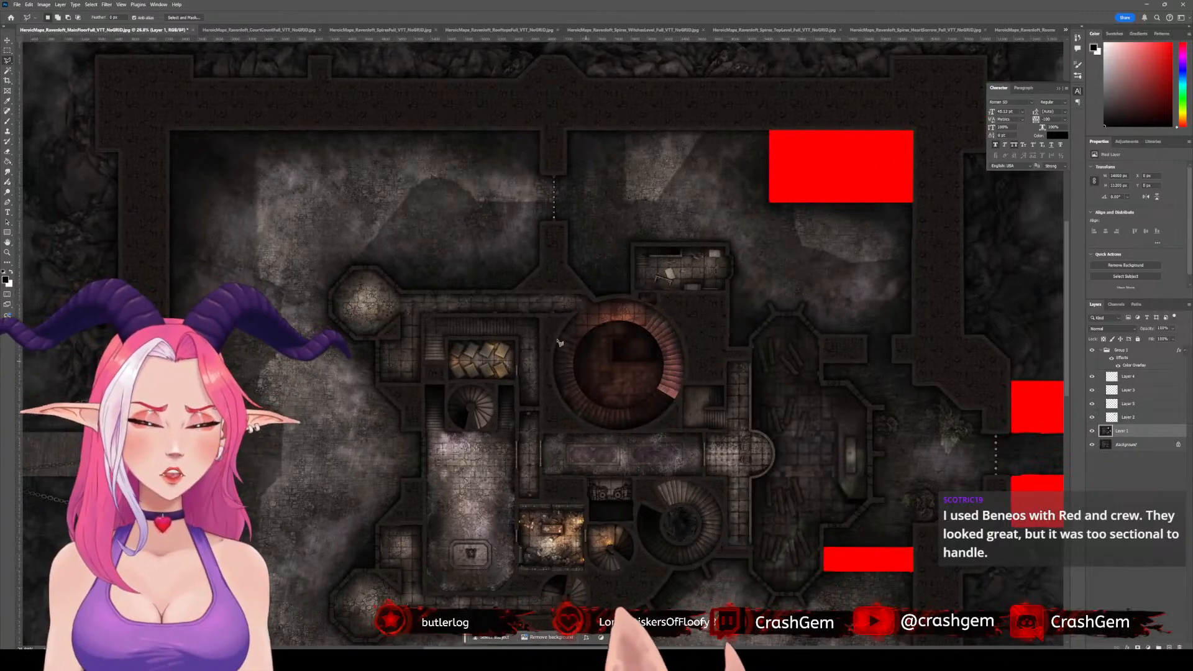
- Select the castle wing west of the round stair tower, including the octagonal corner tower, with a closed Polygonal Lasso outline
scroll(529, 314, "up", 2)
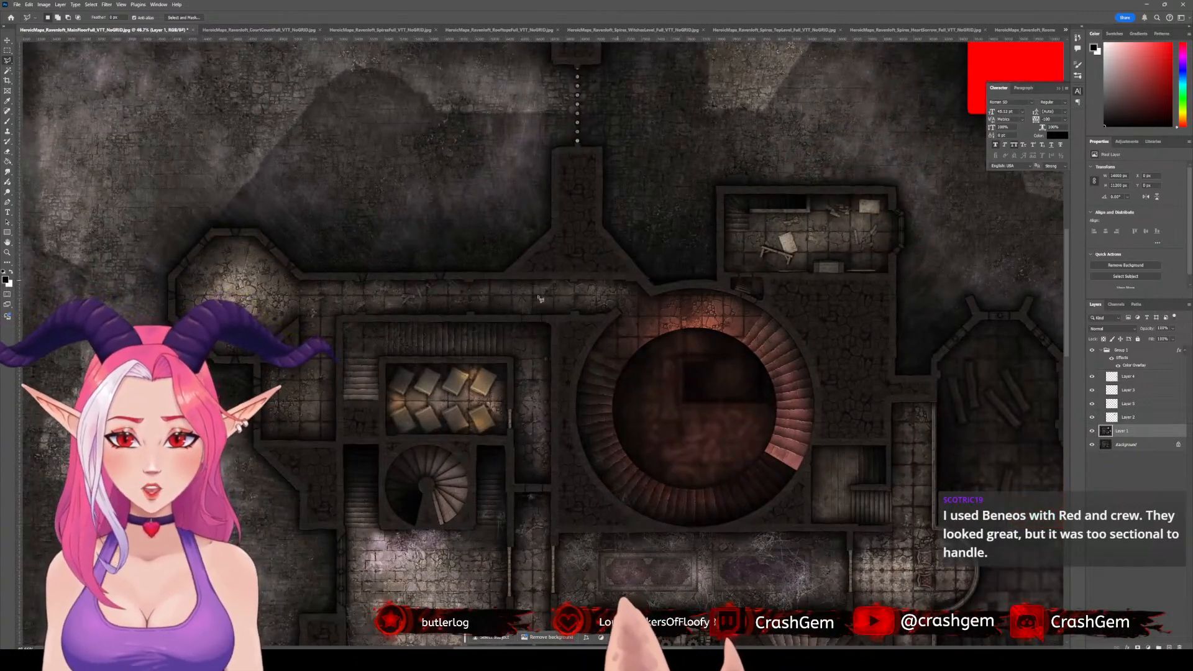
scroll(539, 299, "up", 1)
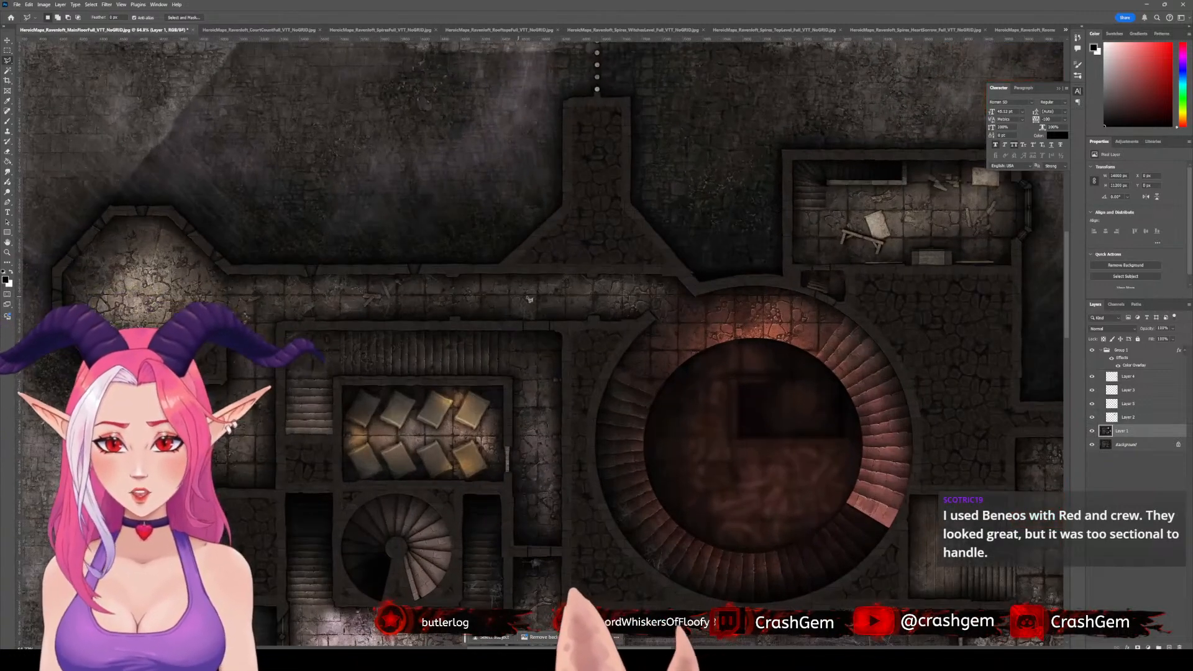
left_click(685, 271)
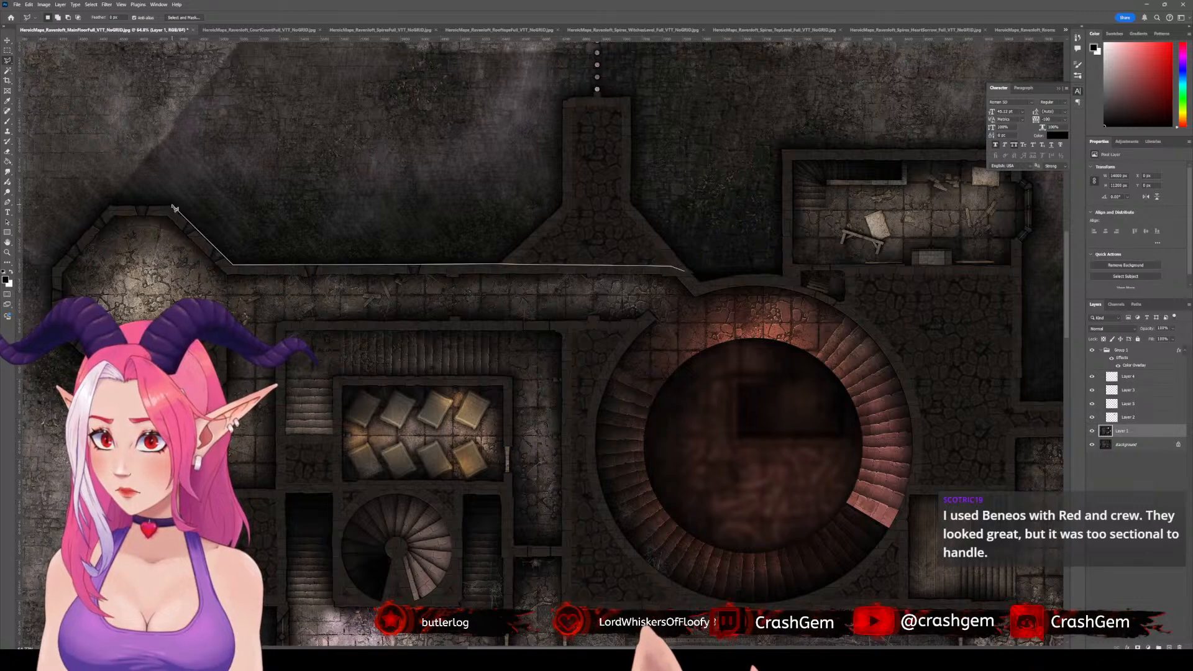
left_click(112, 207)
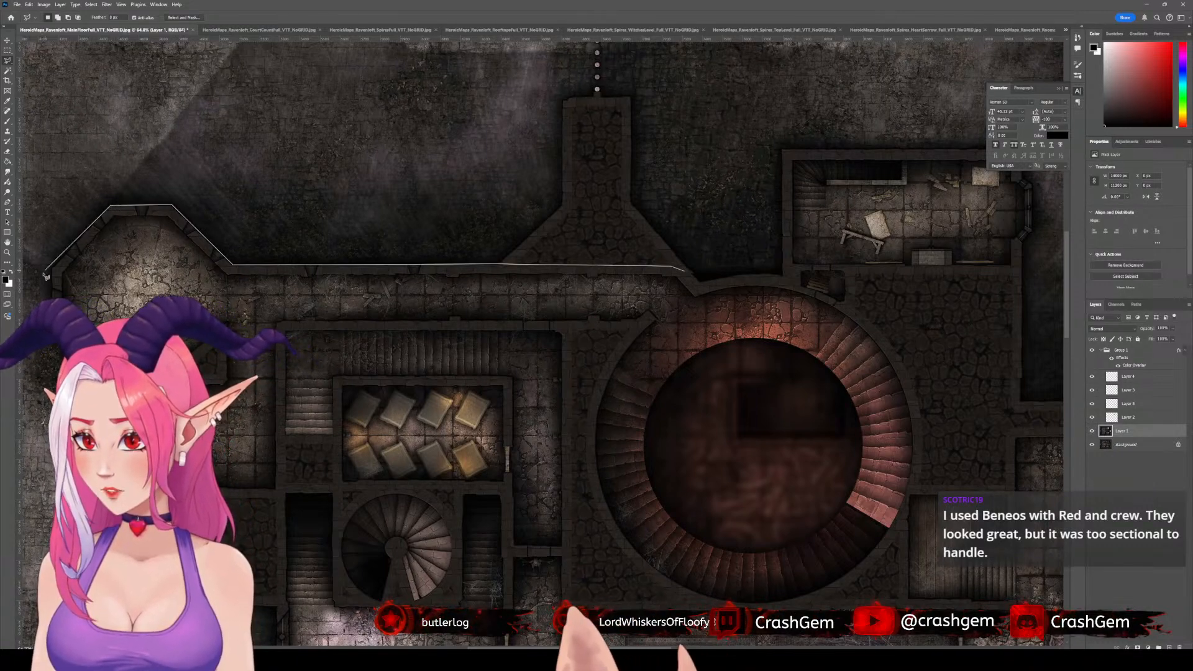
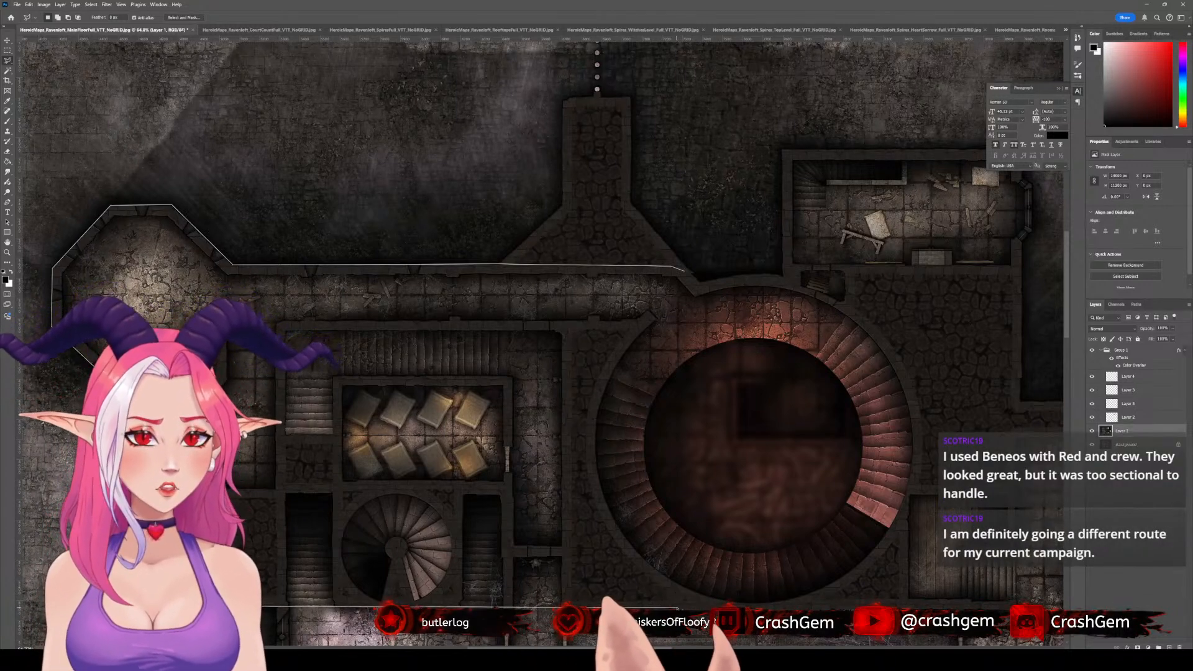
left_click(686, 275)
- Add a new layer above Layer 1 and fill the selected castle wing with black using the Paint Bucket
key("ctrl+shift+n")
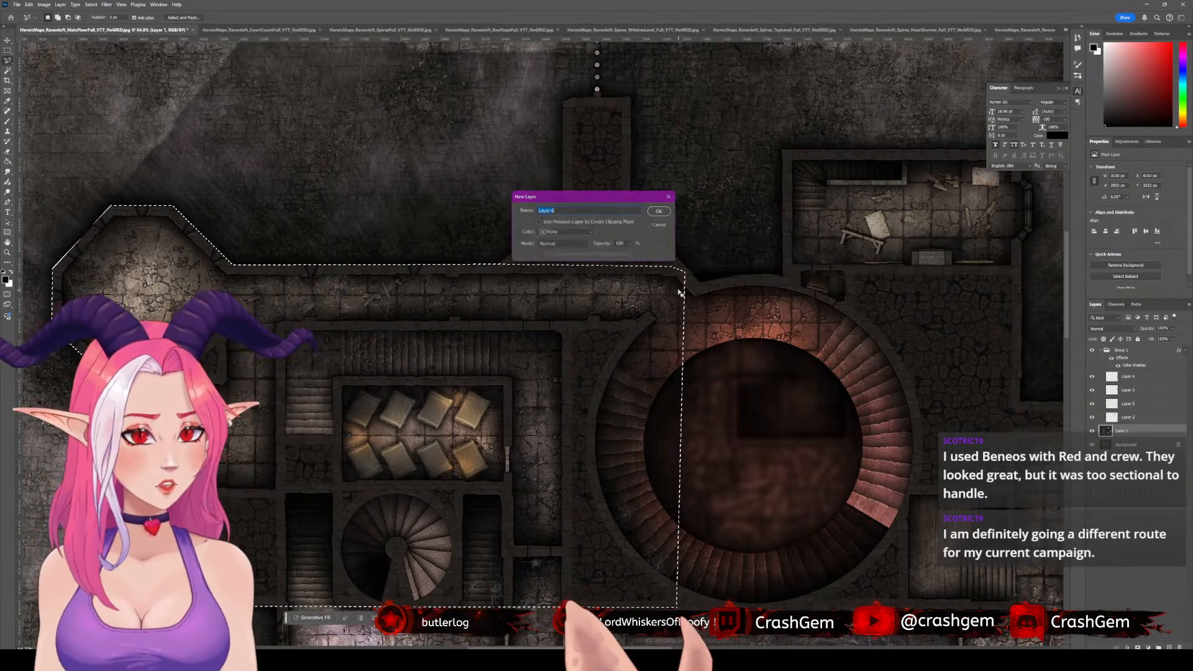
key("Return")
key("g")
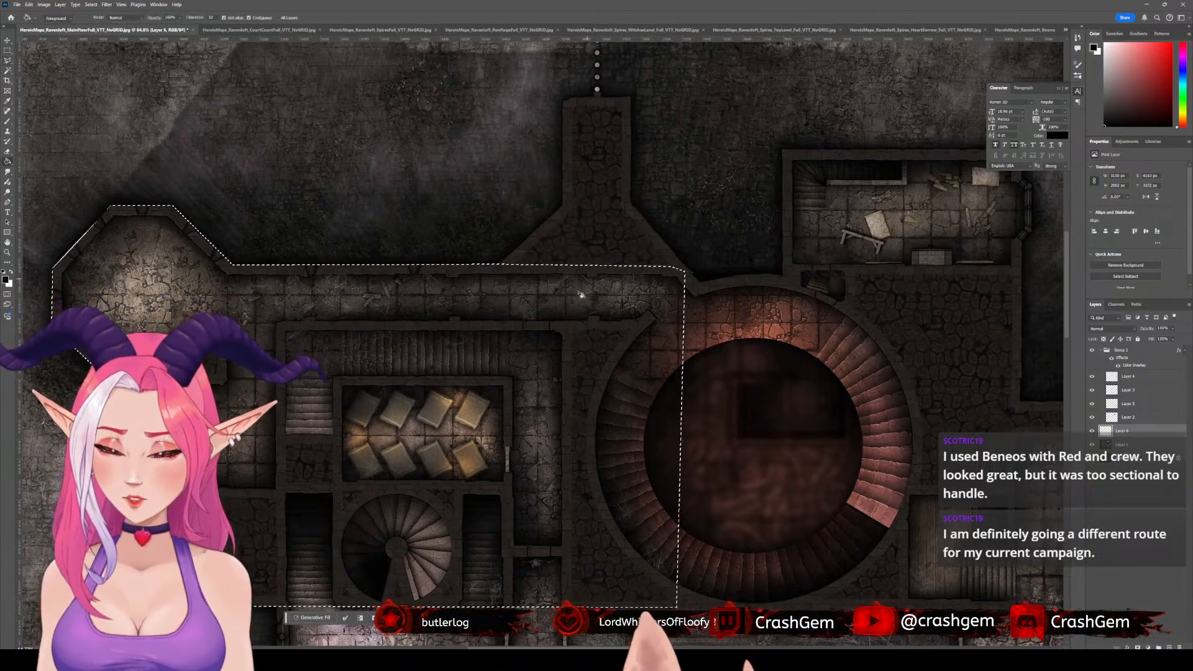
left_click(547, 338)
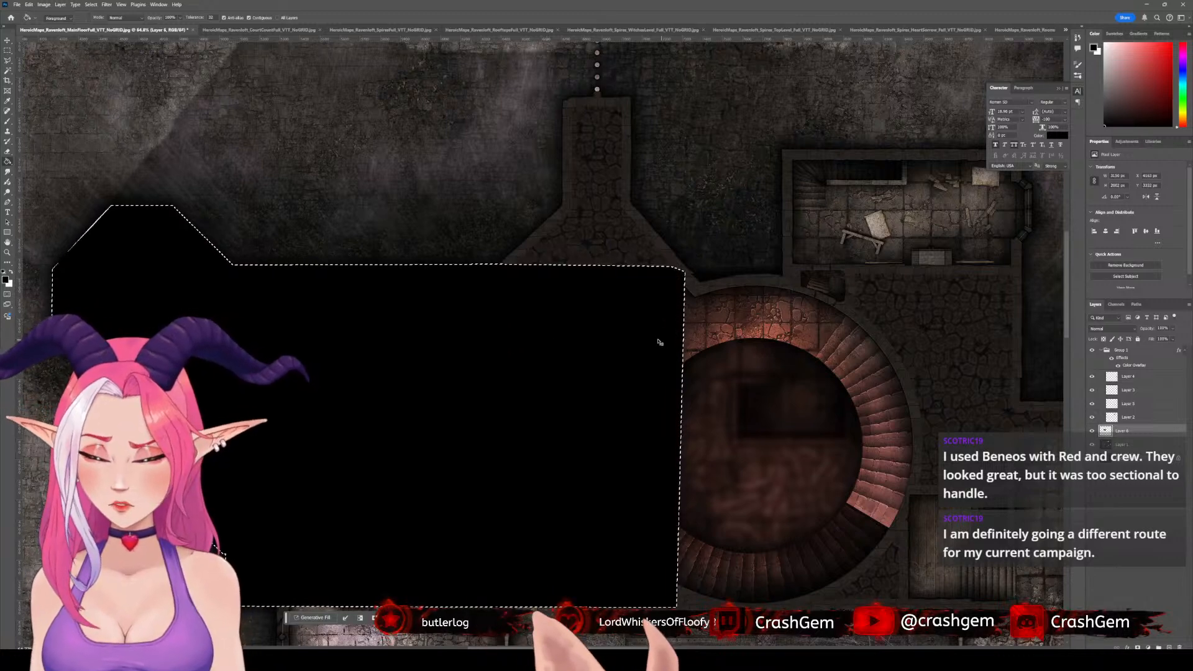
- On Layer 1, start a Polygonal Lasso outline below the black-filled wing, following the stepped outer wall down to the octagonal corner tower
left_click(1142, 444)
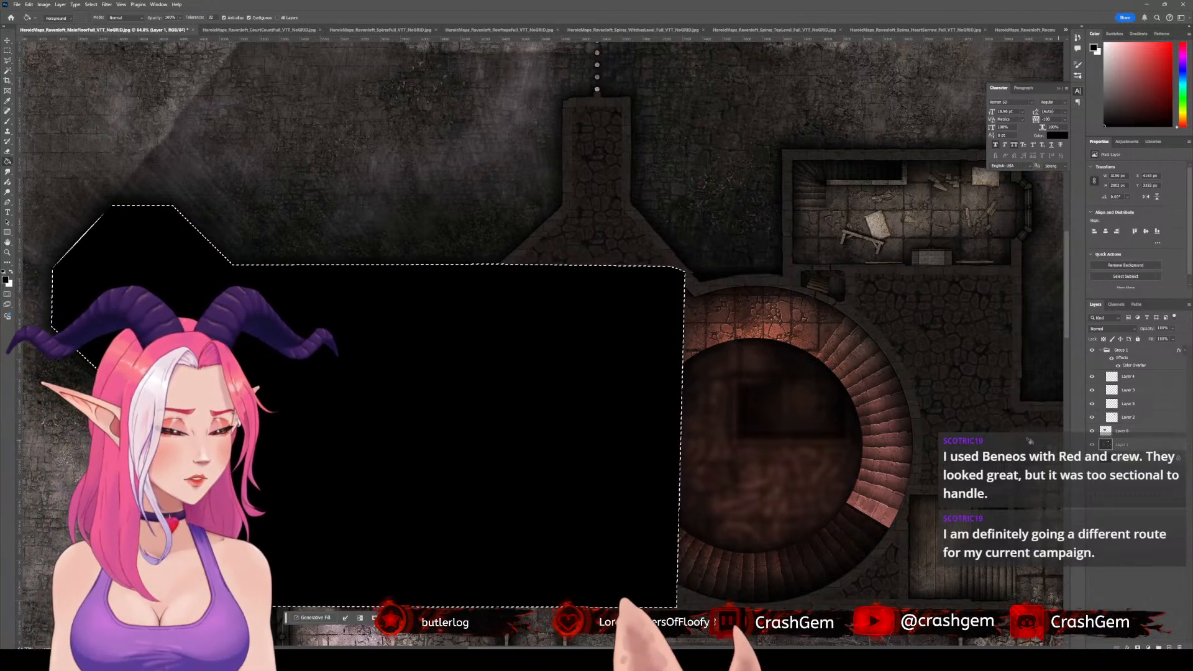
left_click_drag(598, 368, 708, 192)
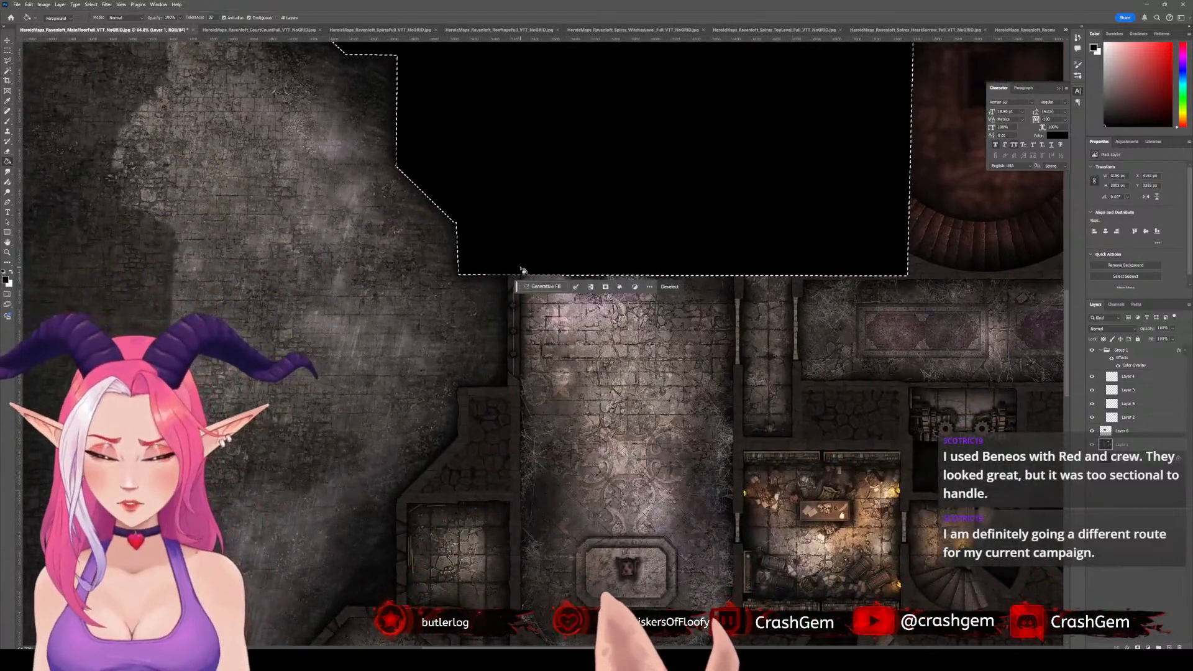
key("l")
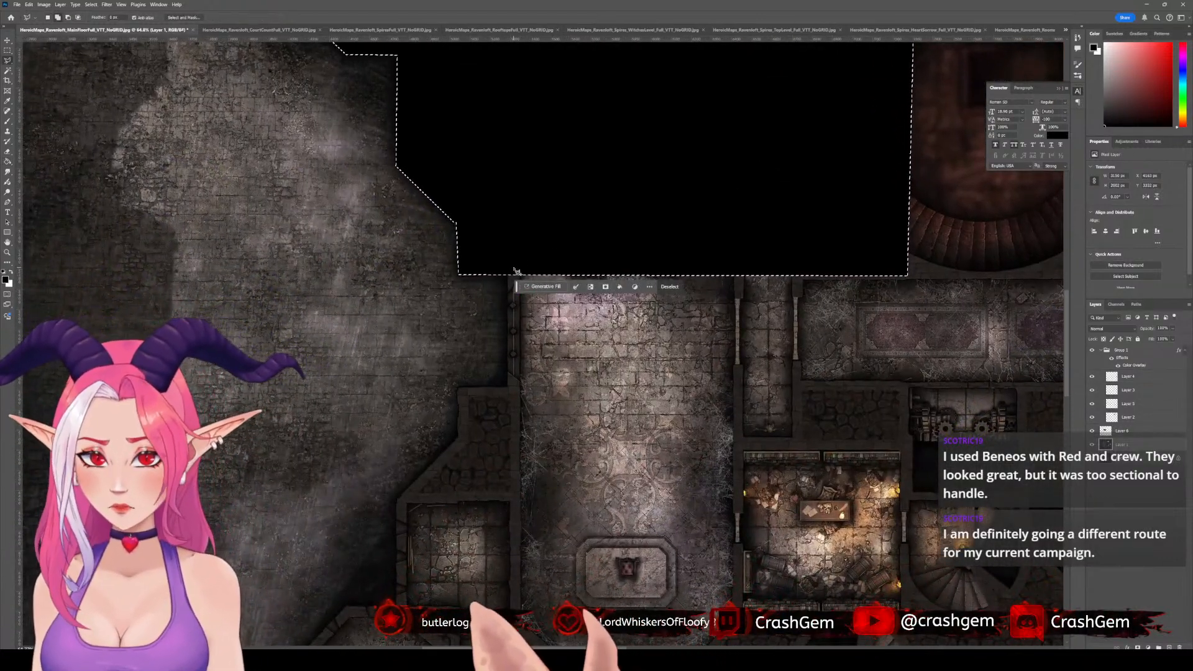
left_click(508, 274)
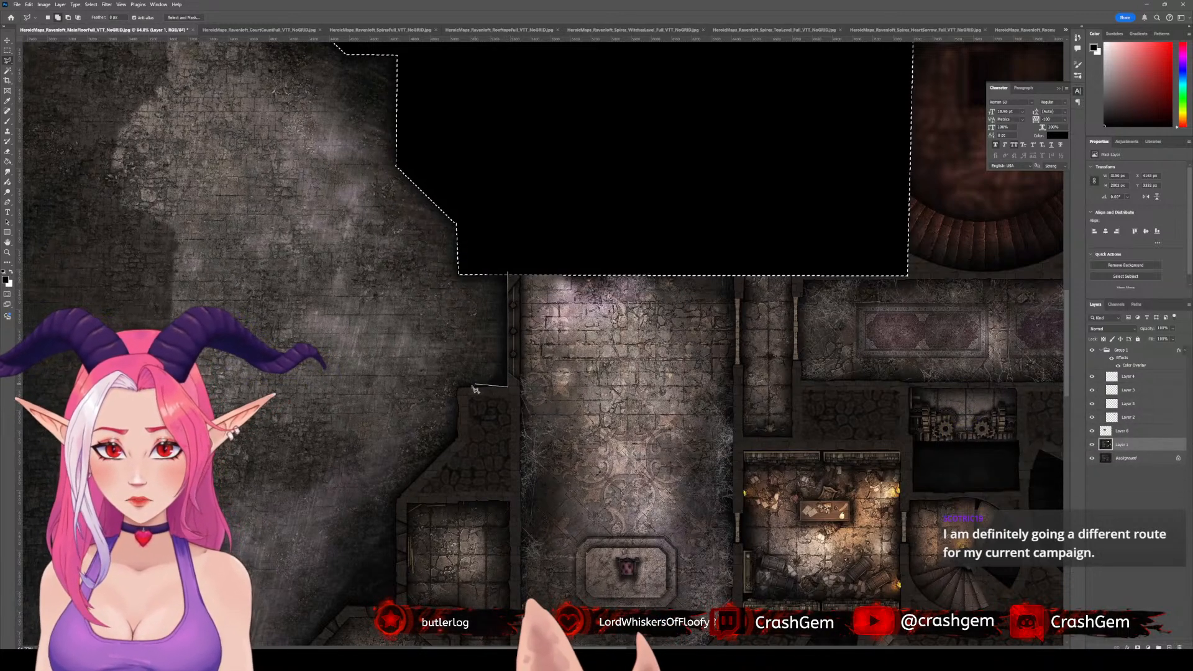
left_click(460, 387)
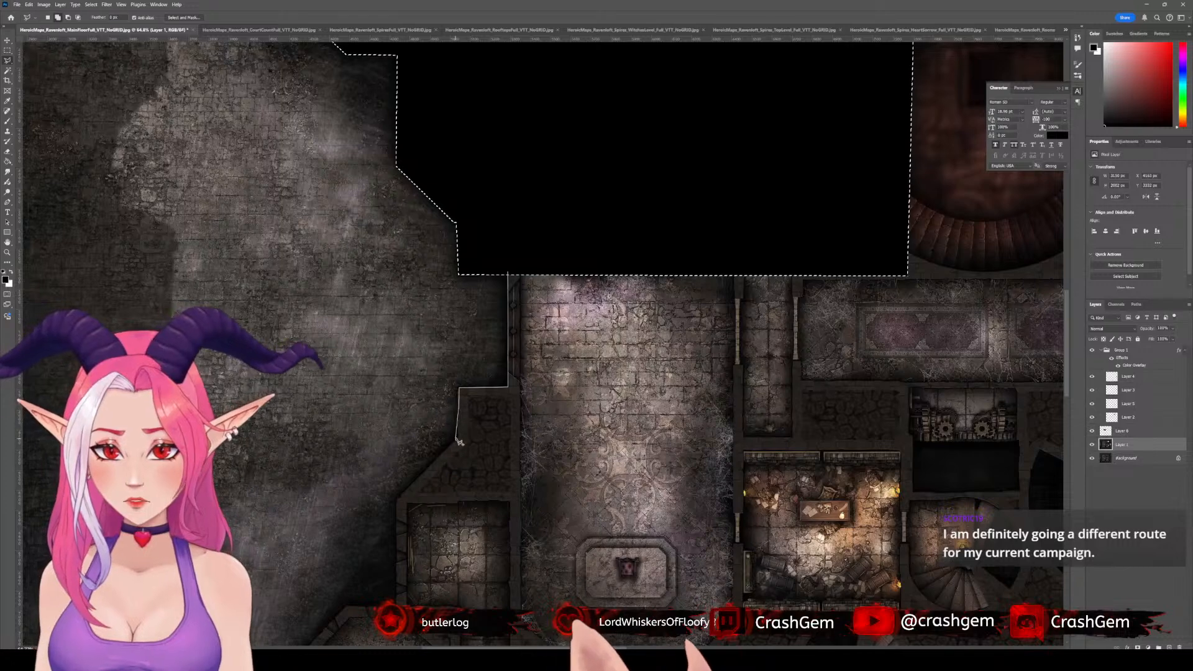
left_click(457, 438)
left_click(396, 502)
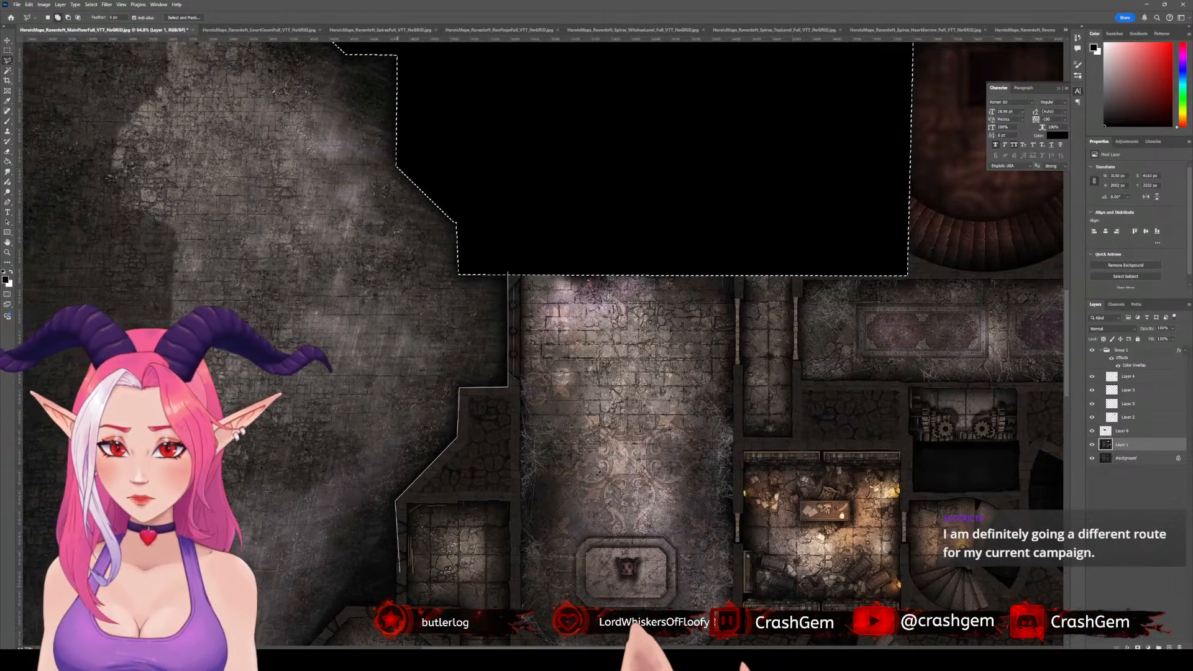
left_click(347, 605)
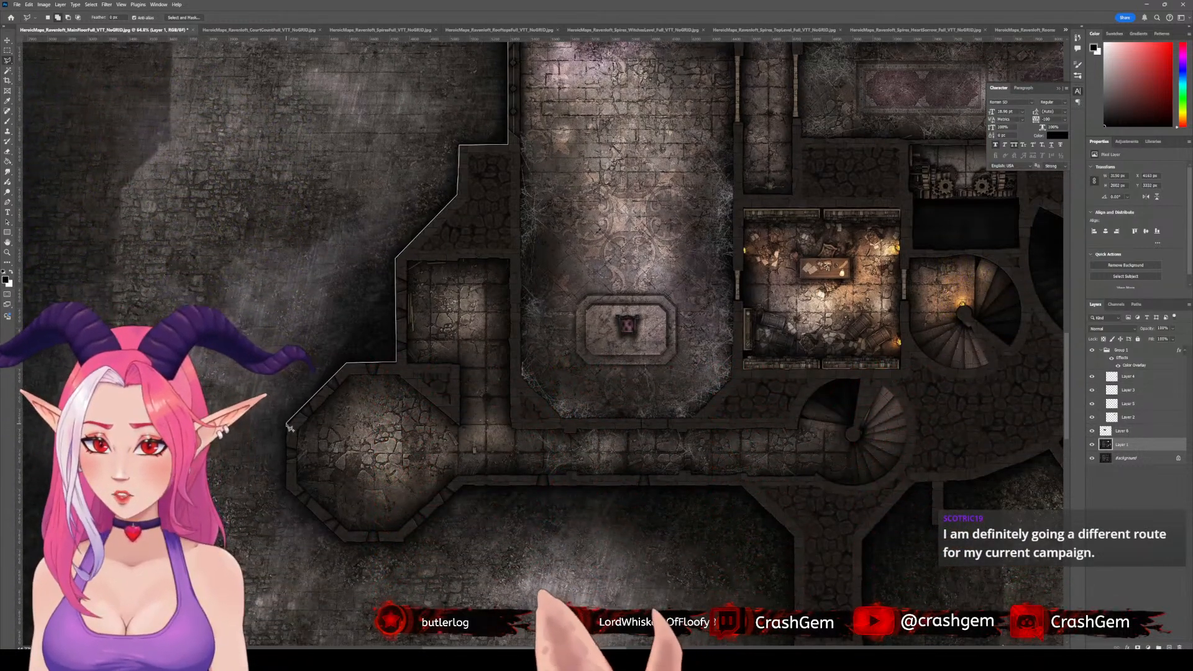
- Continue the outline around the octagonal tower, the southern corridor and projecting wall, through the large spiral staircase, and close it at the filled wing
left_click(286, 491)
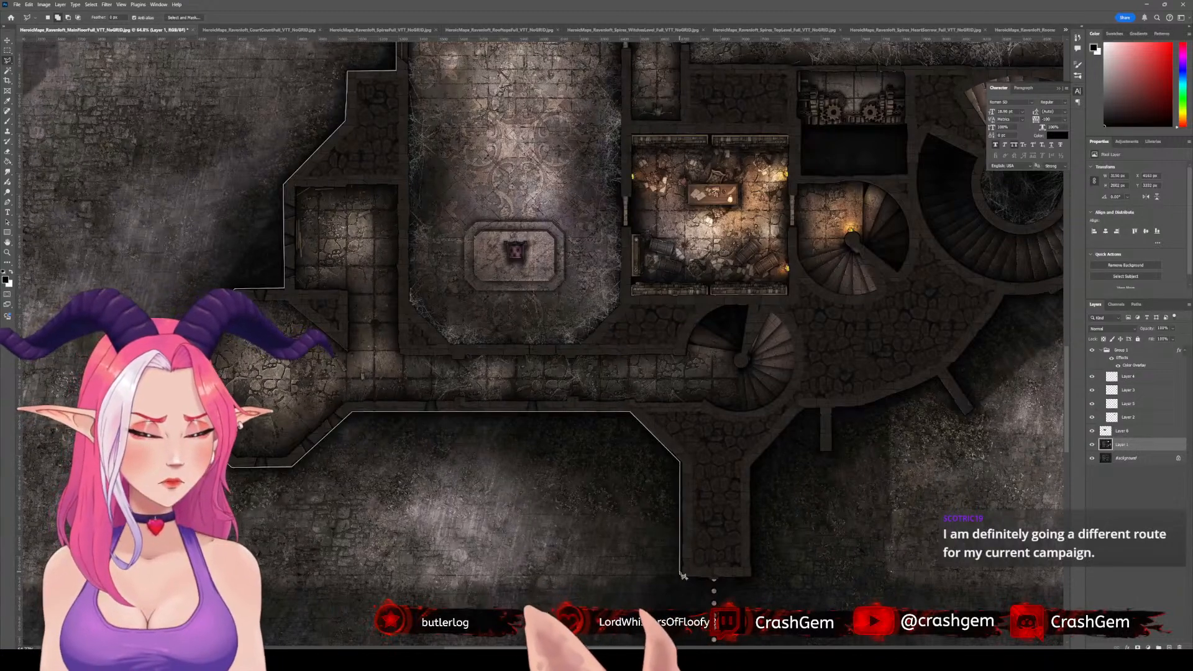
left_click(752, 577)
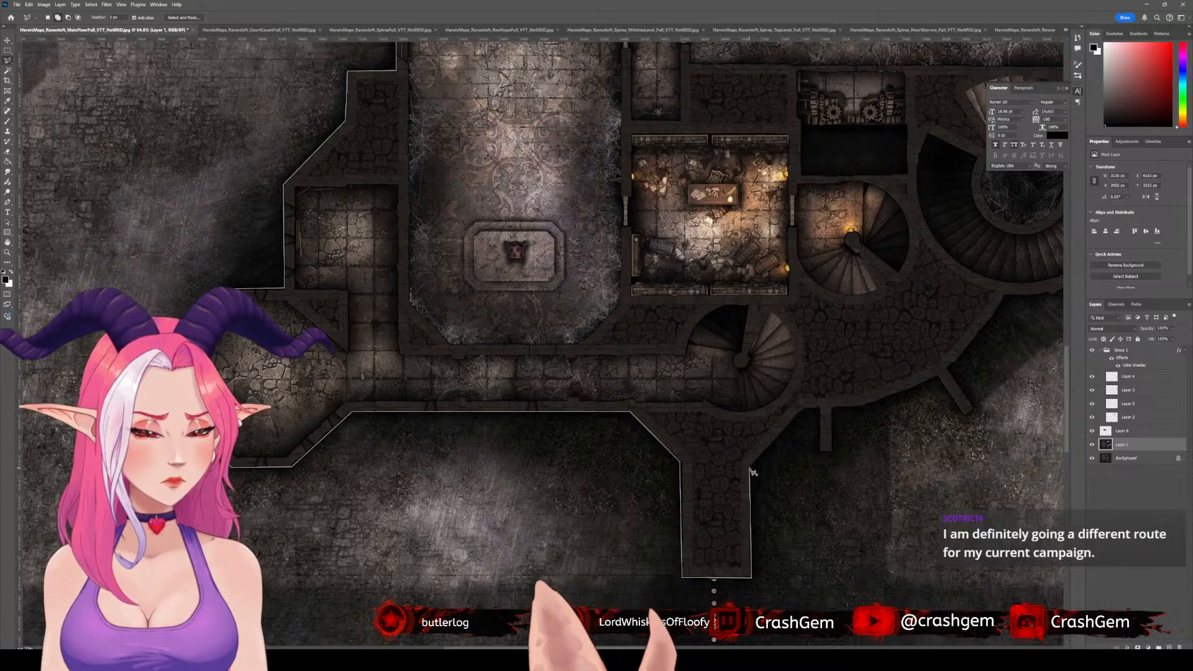
left_click(750, 467)
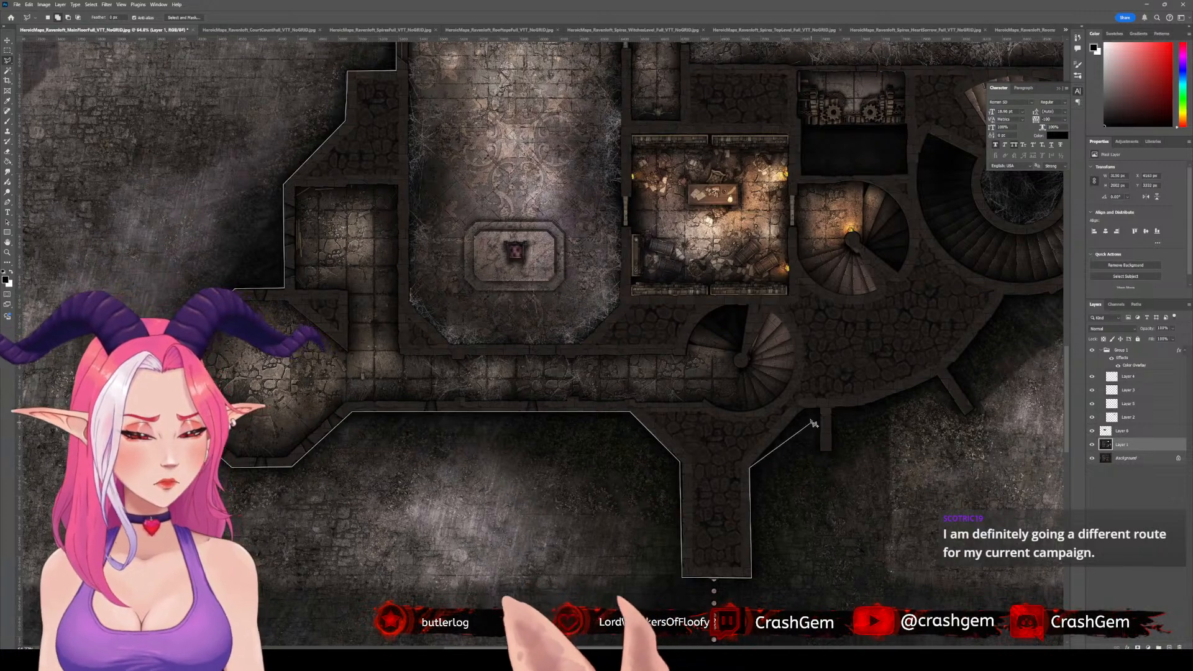
left_click(859, 407)
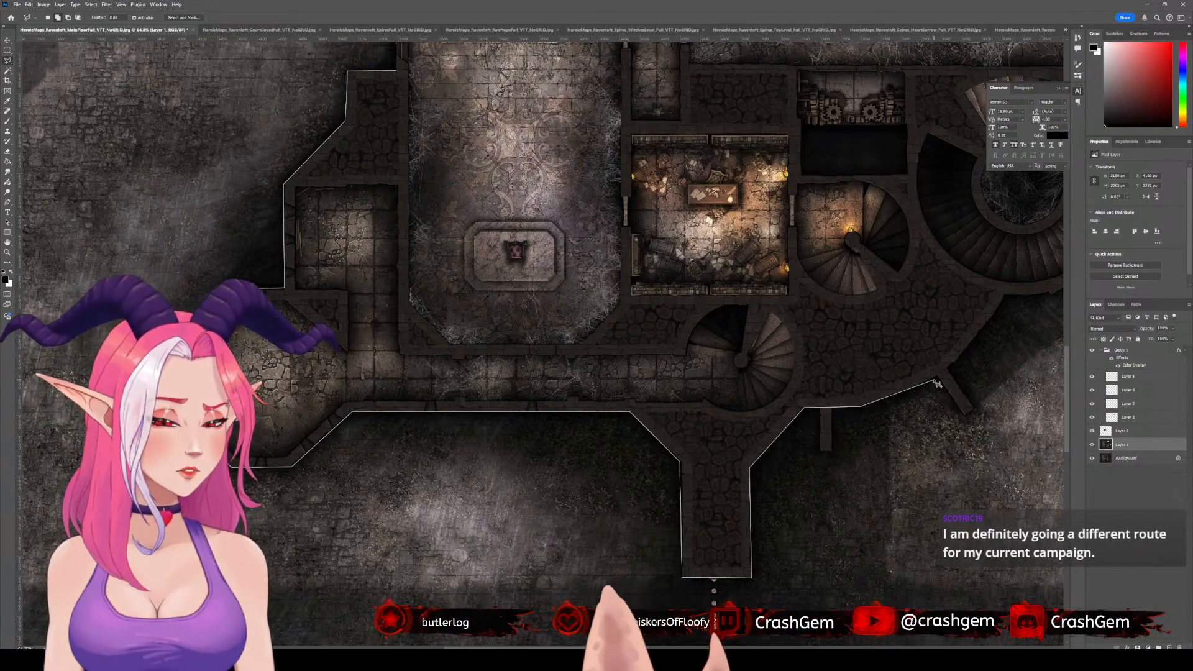
left_click(1004, 296)
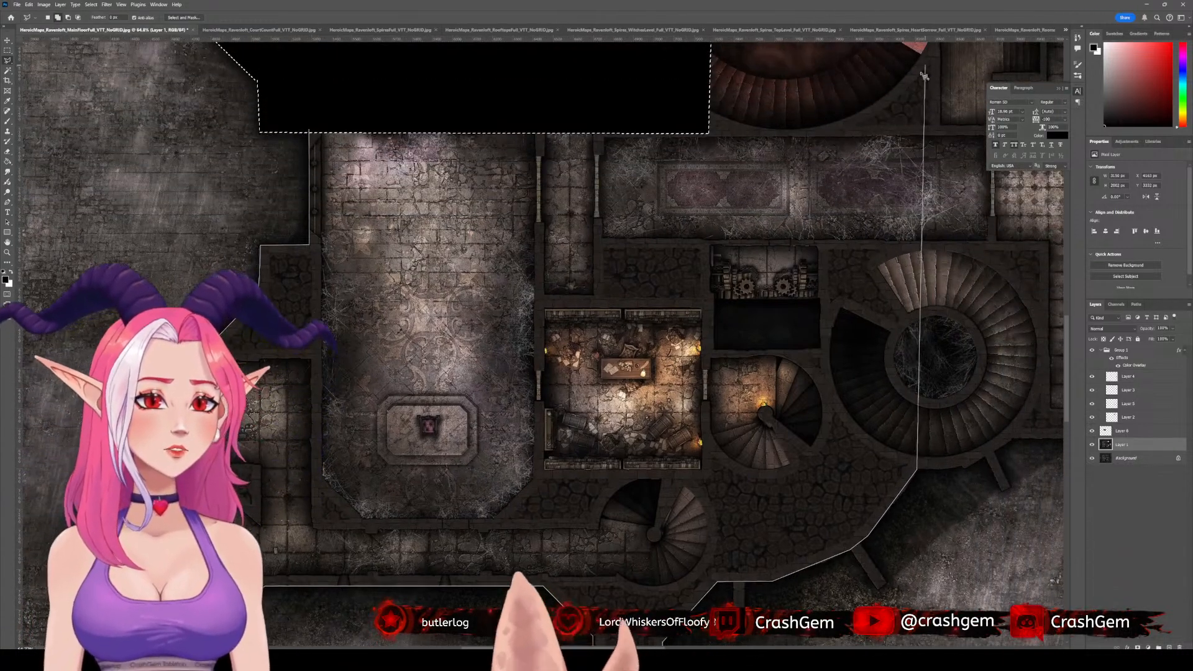
left_click(916, 114)
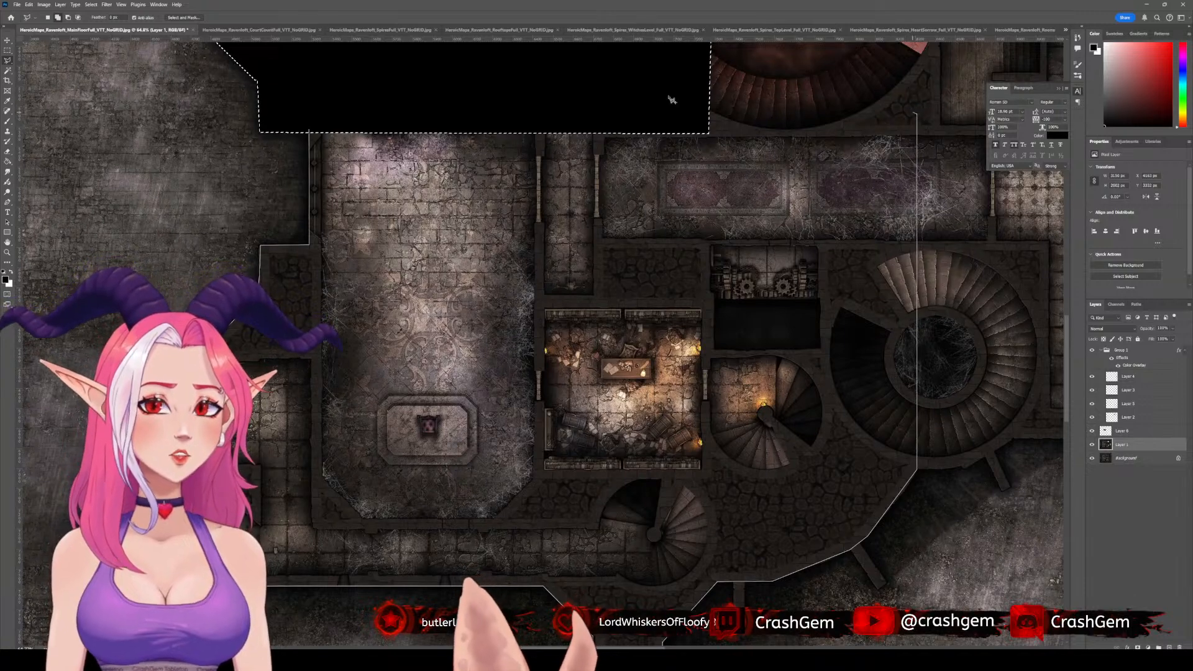
left_click(312, 132)
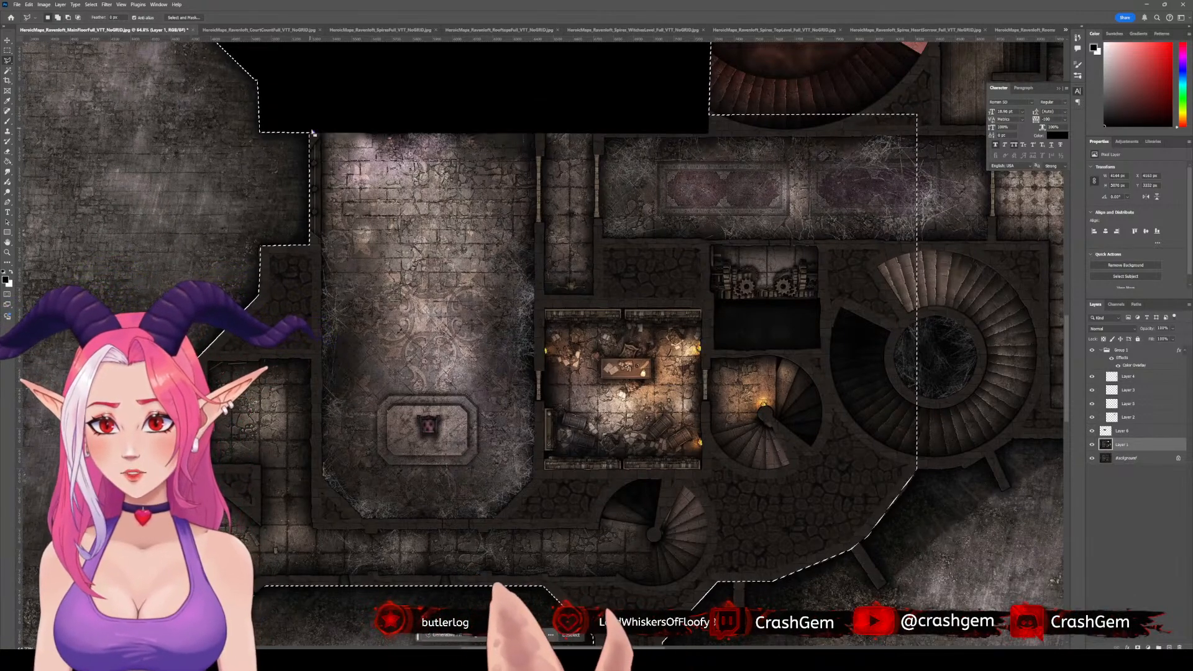
- Fill the selected southwest castle section with black on the mask layer above Layer 1 using the Paint Bucket
left_click(1134, 432)
key("g")
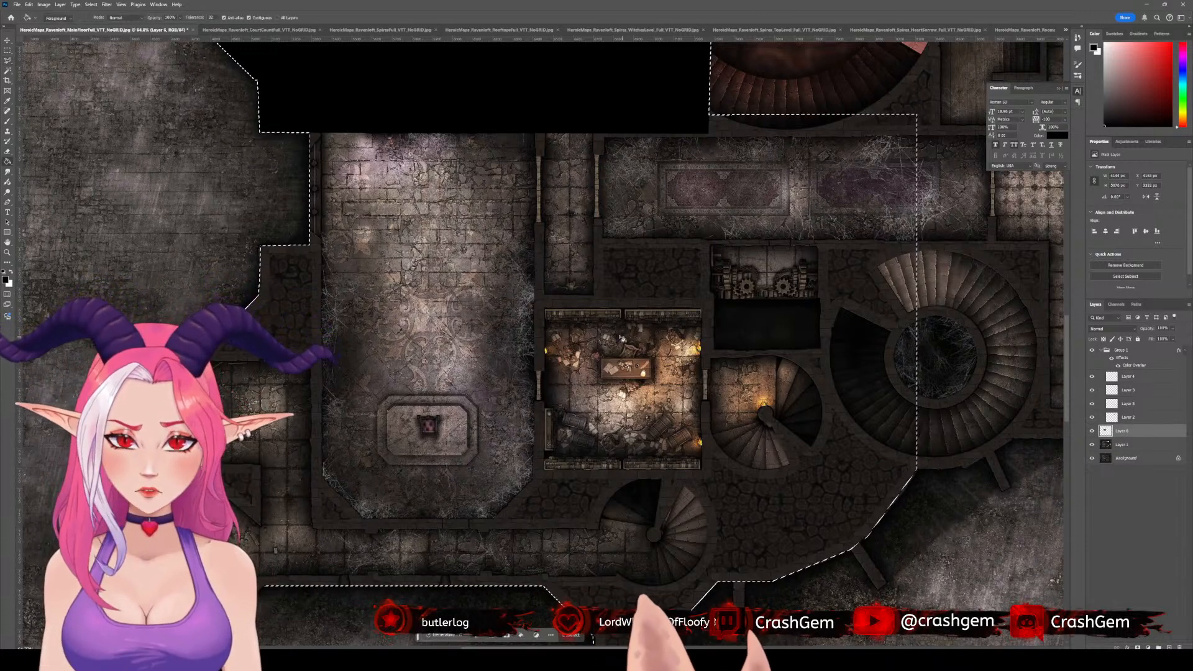
left_click(619, 338)
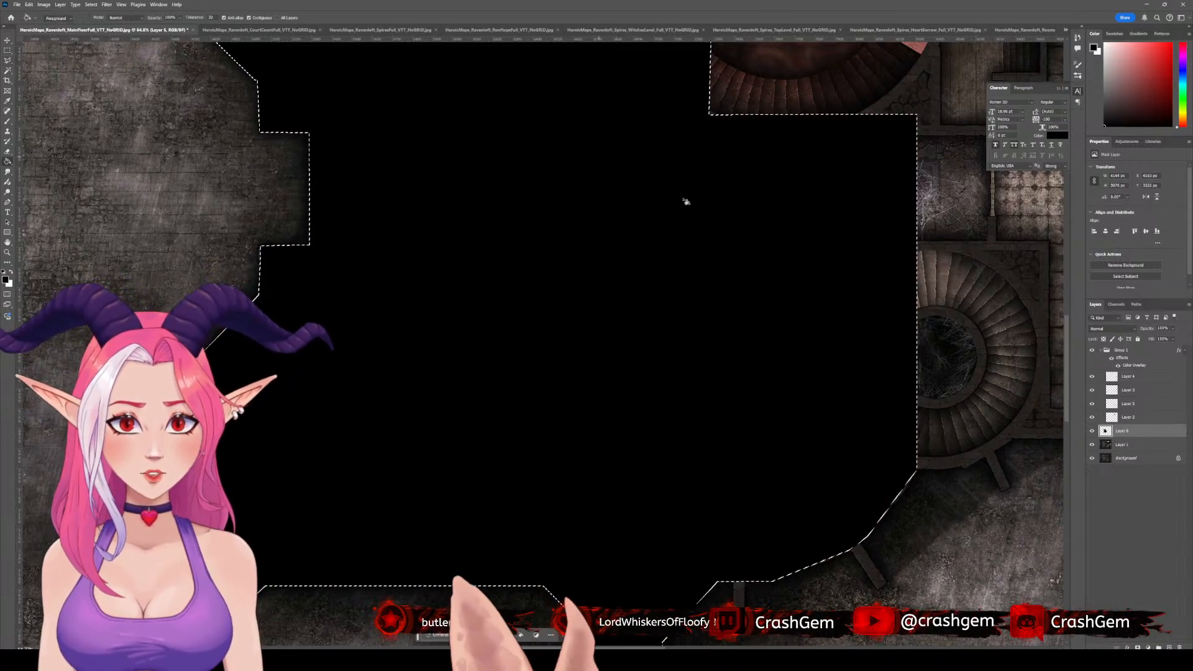
- On Layer 1, start a Polygonal Lasso outline from the black area around the large spiral staircase, up the corridor wall and around the semicircular bay
left_click(1136, 448)
key("l")
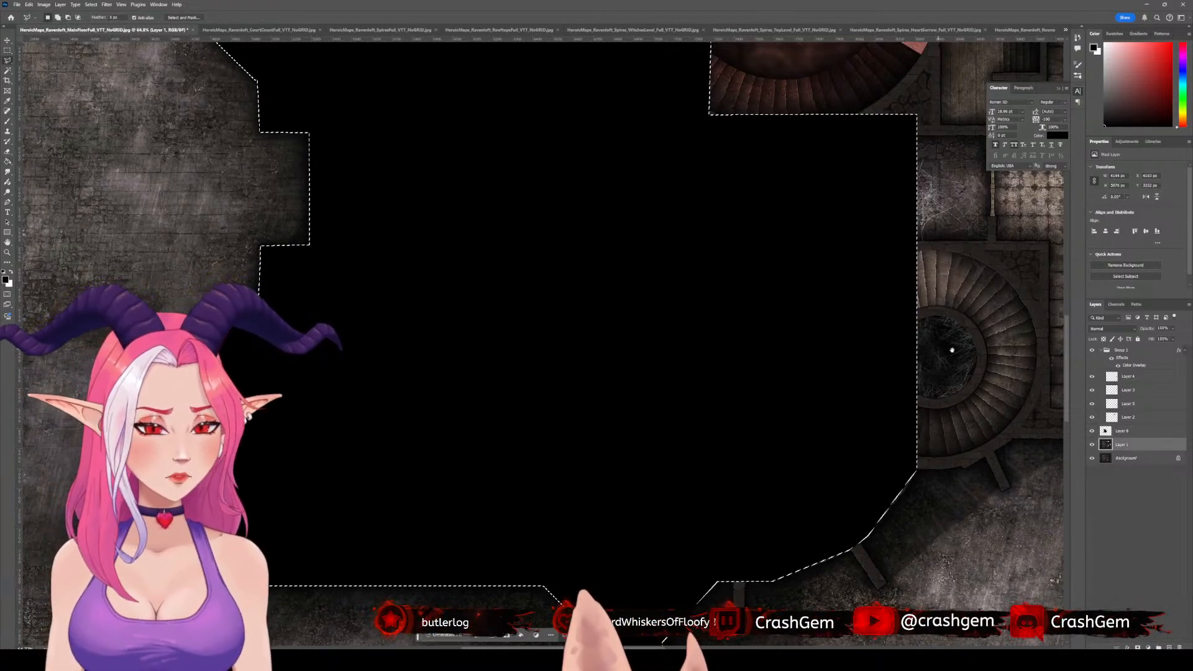
left_click_drag(951, 350, 564, 319)
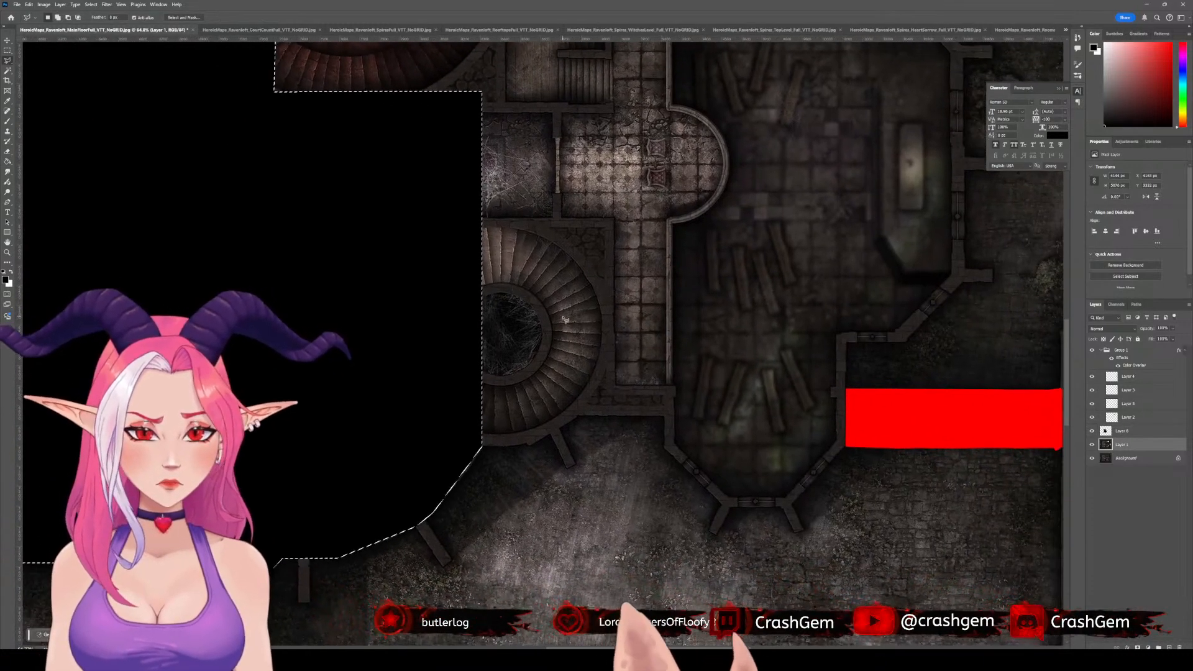
left_click(475, 448)
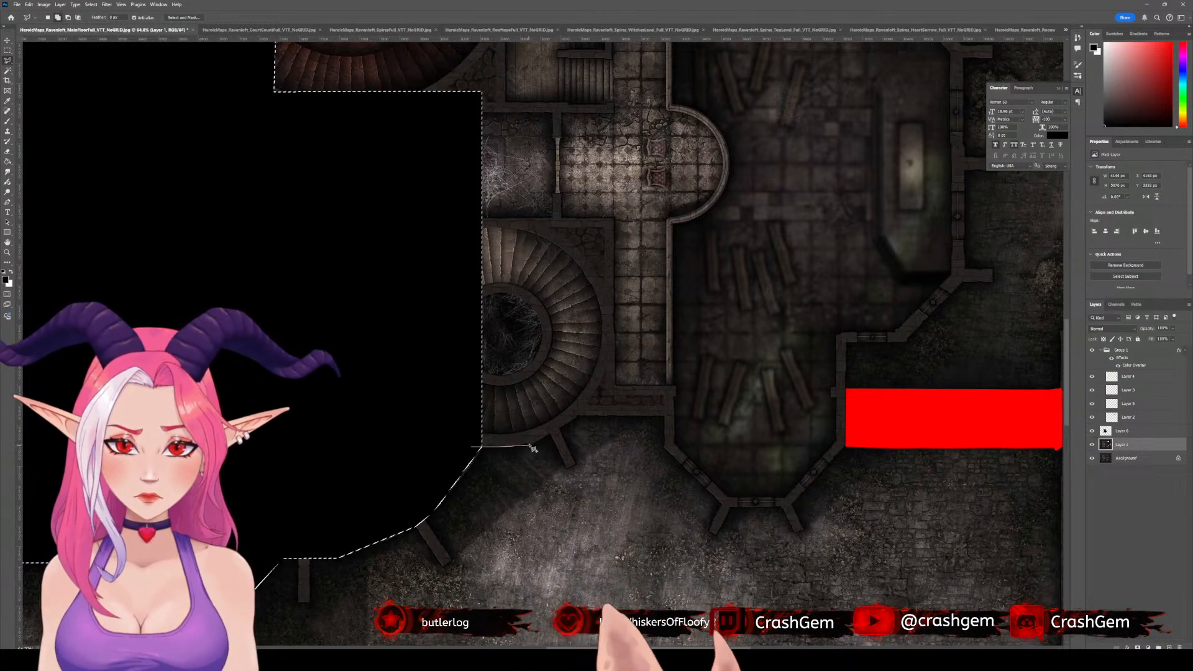
left_click(580, 413)
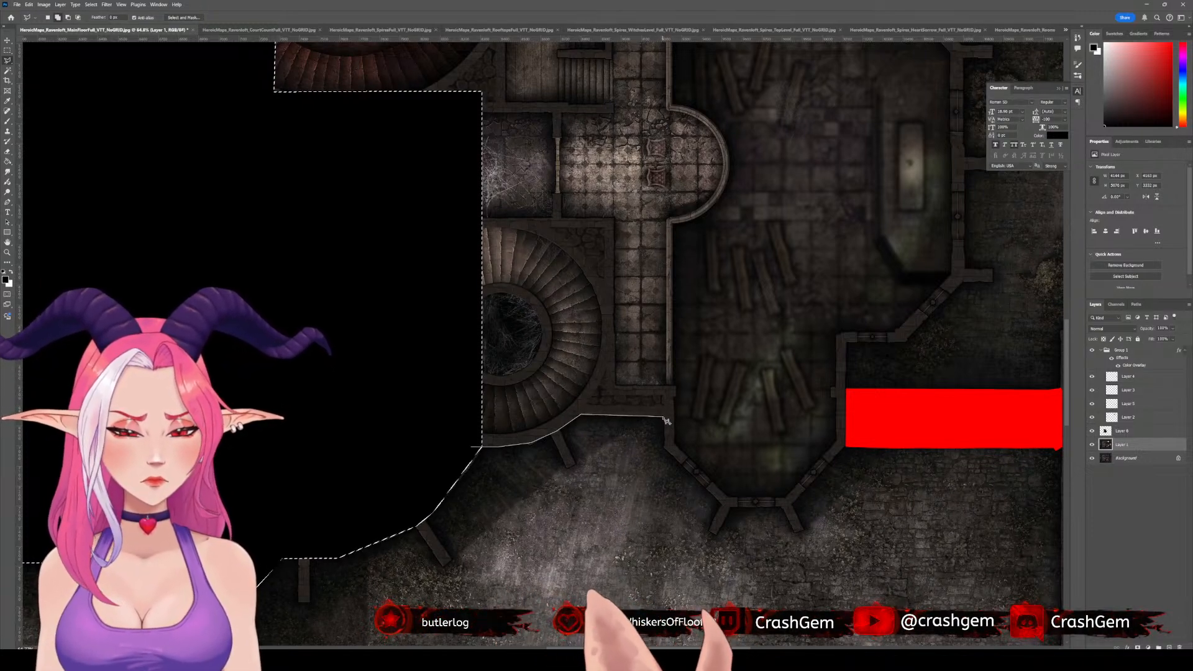
left_click(663, 417)
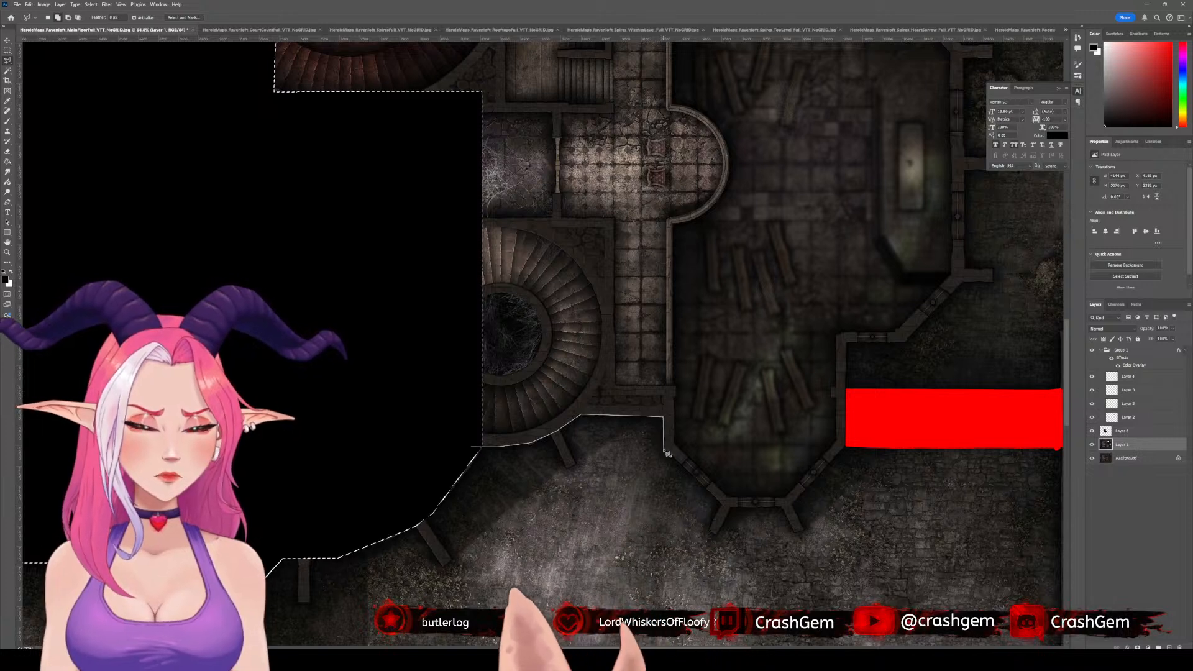
left_click(673, 417)
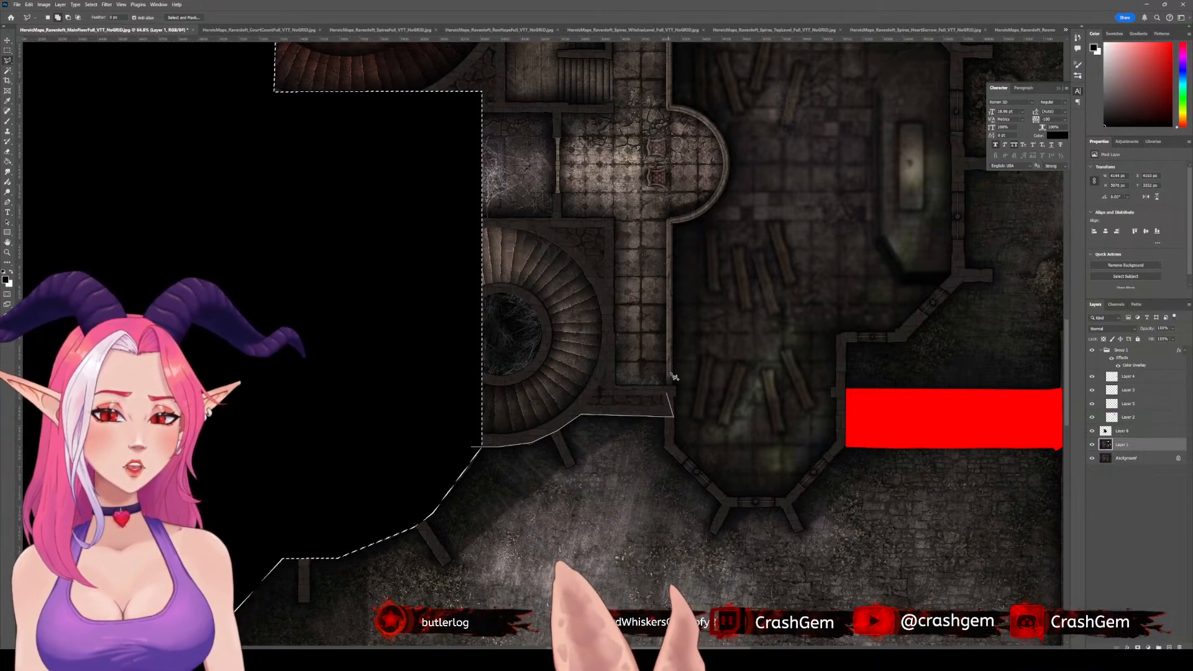
left_click(672, 225)
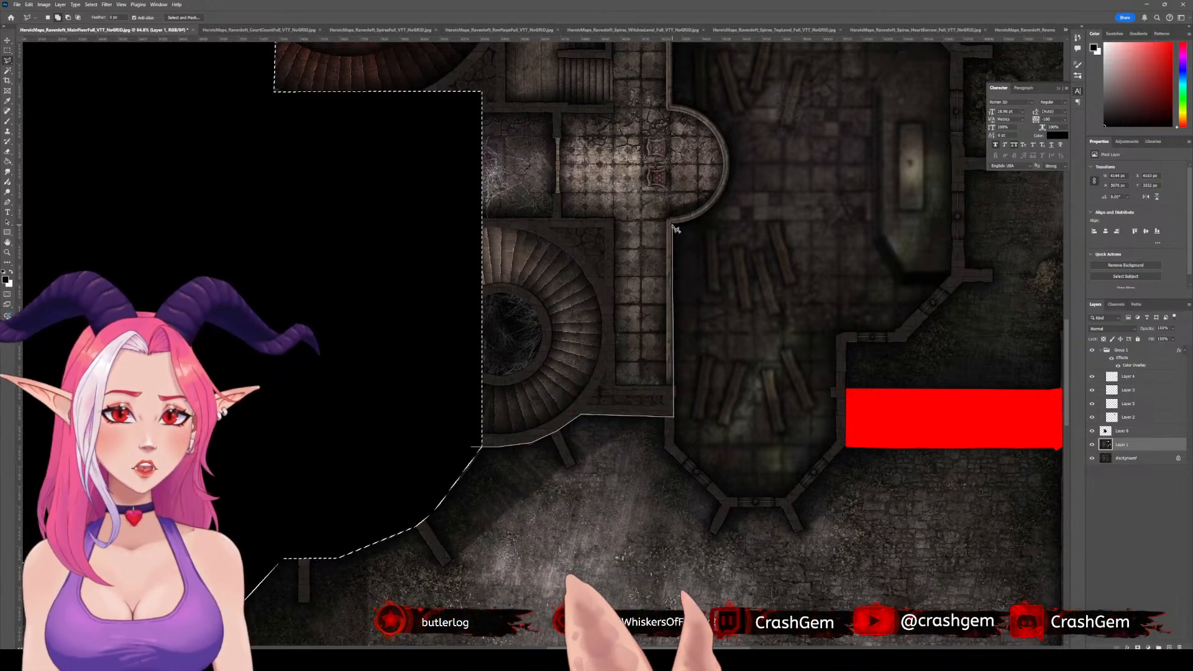
left_click(714, 206)
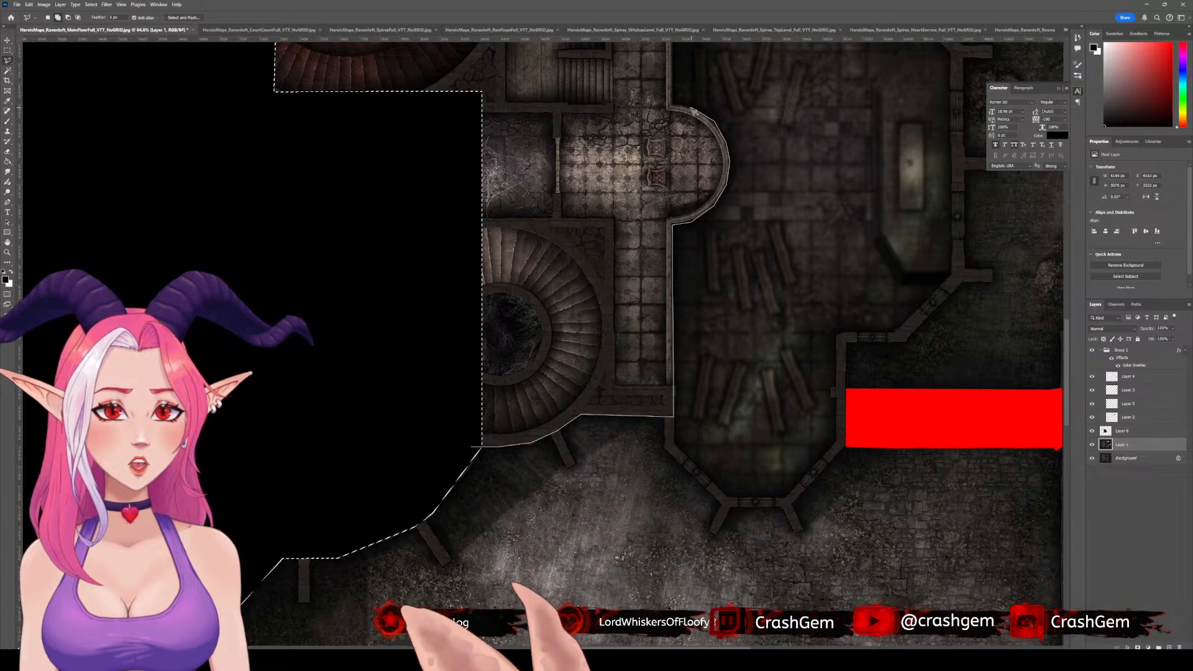
- Extend the lasso outline up the corridor wall, along the stepped corner and around the bay window of the rectangular furnished room
scroll(674, 109, "up", 5)
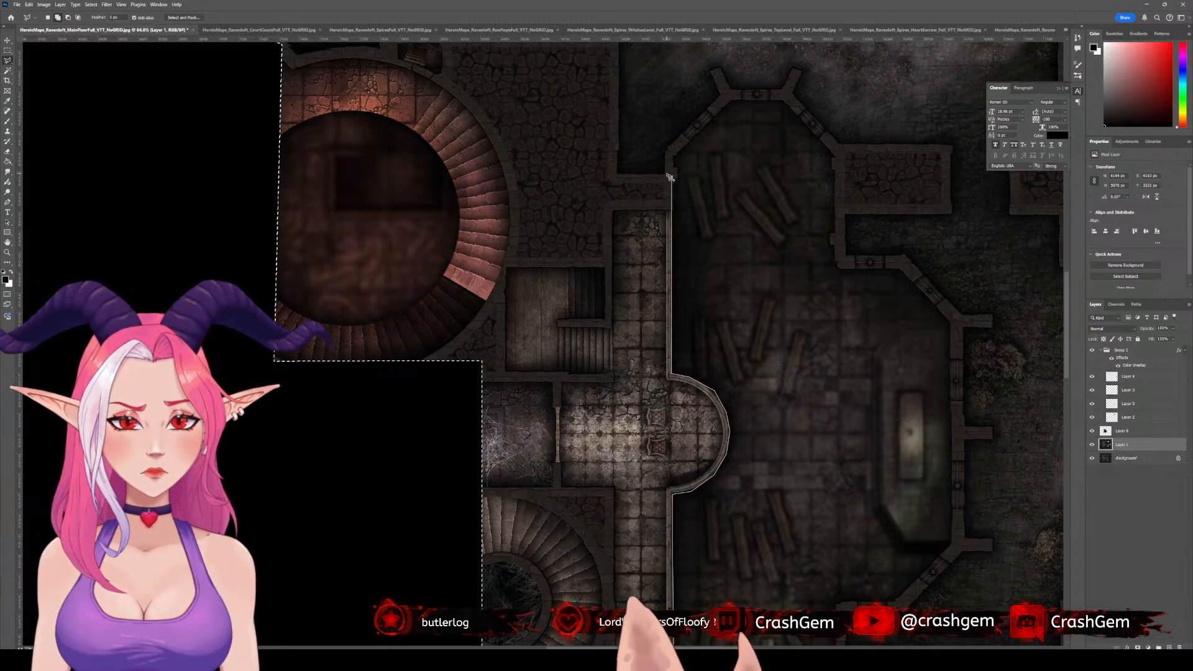
left_click(669, 176)
left_click(615, 175)
scroll(615, 175, "up", 3)
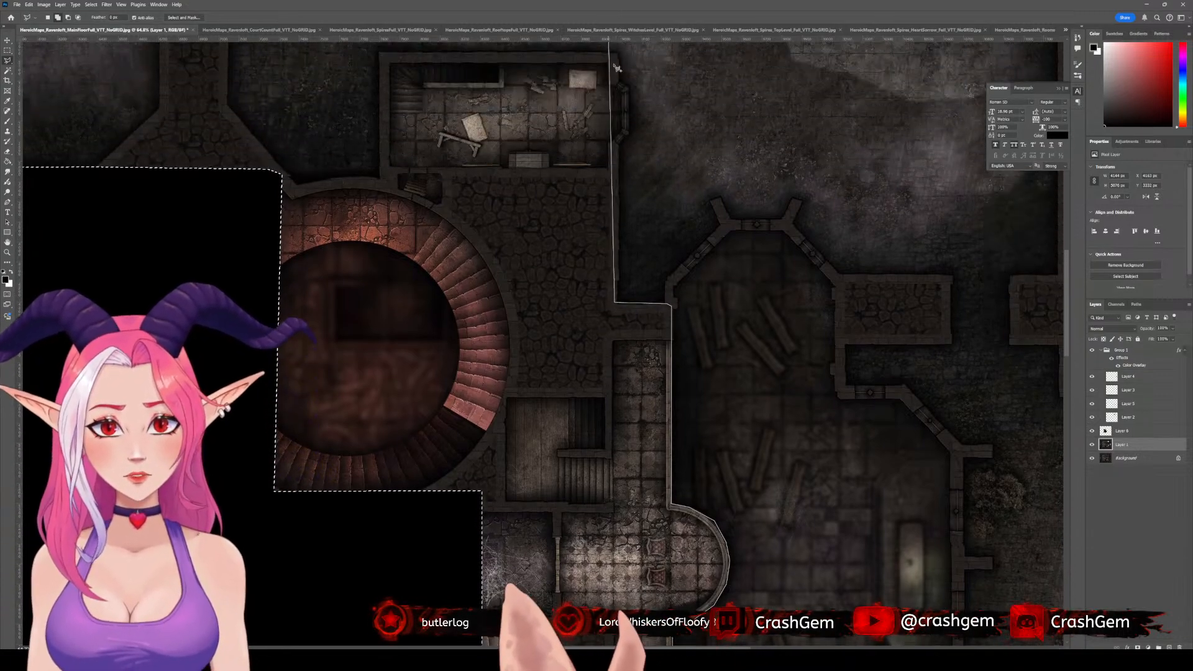
left_click(618, 146)
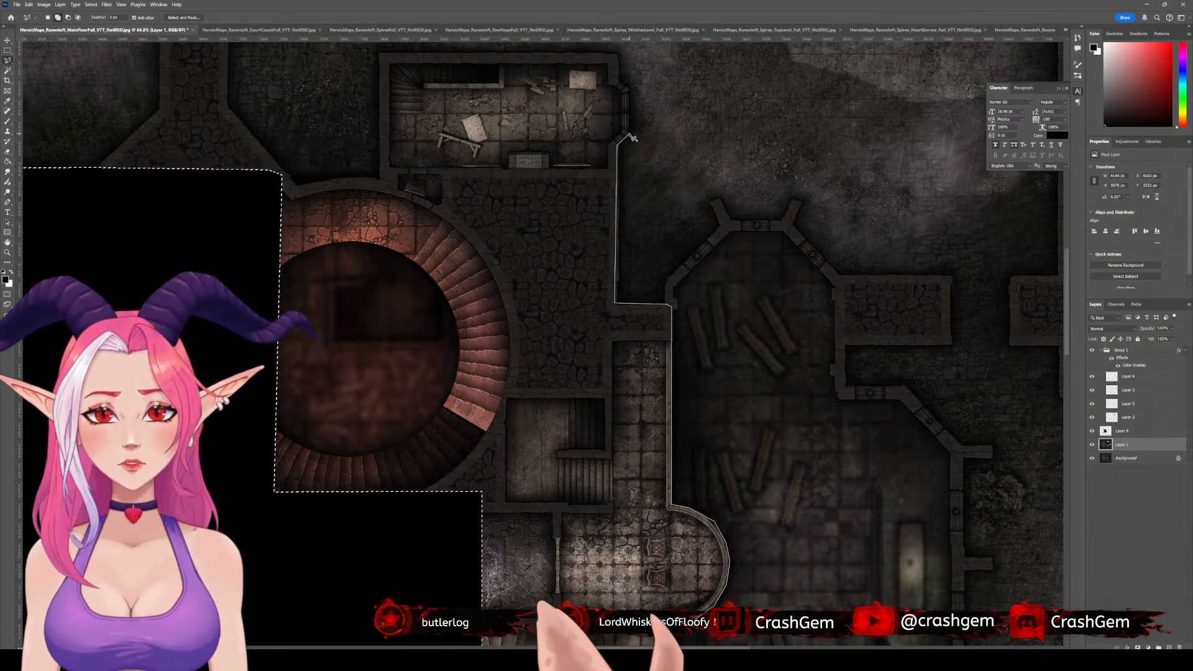
left_click(629, 133)
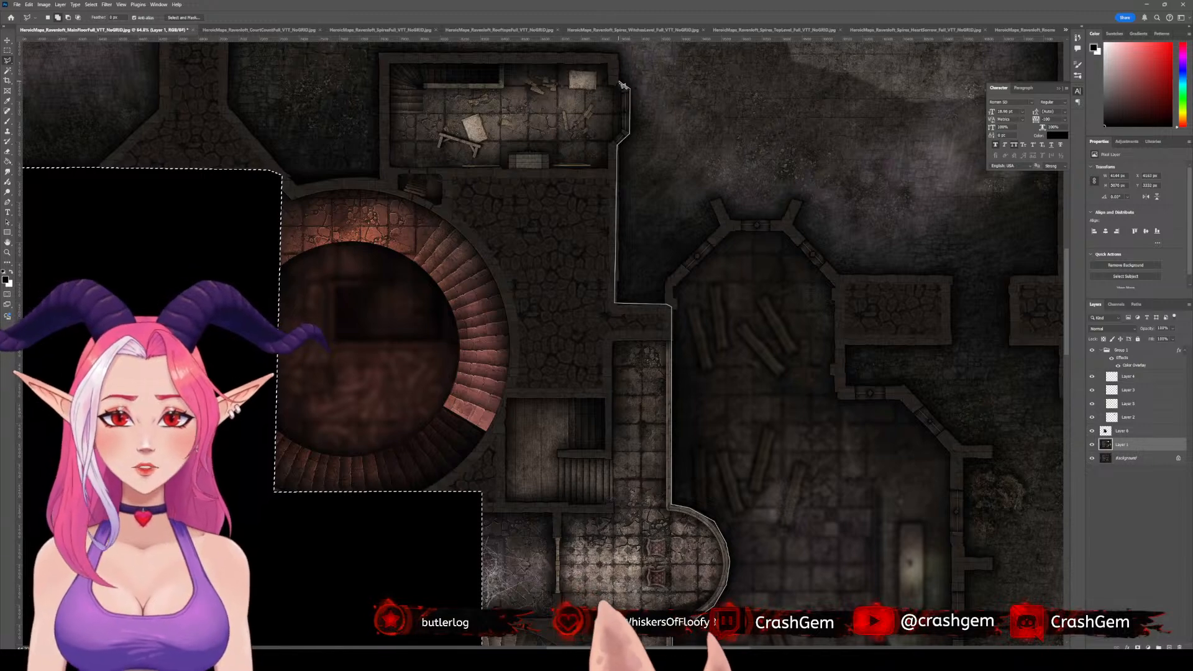
left_click(618, 55)
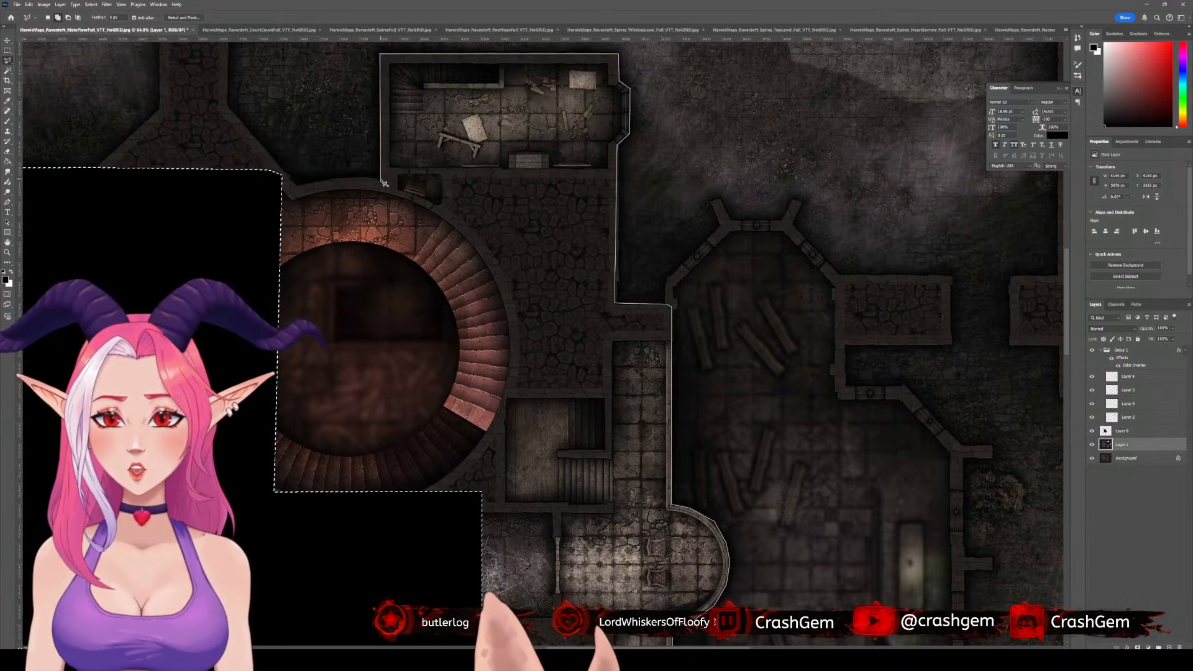
- Carry the outline over the top of the round stair tower and close the selection through the black-filled area
left_click(343, 178)
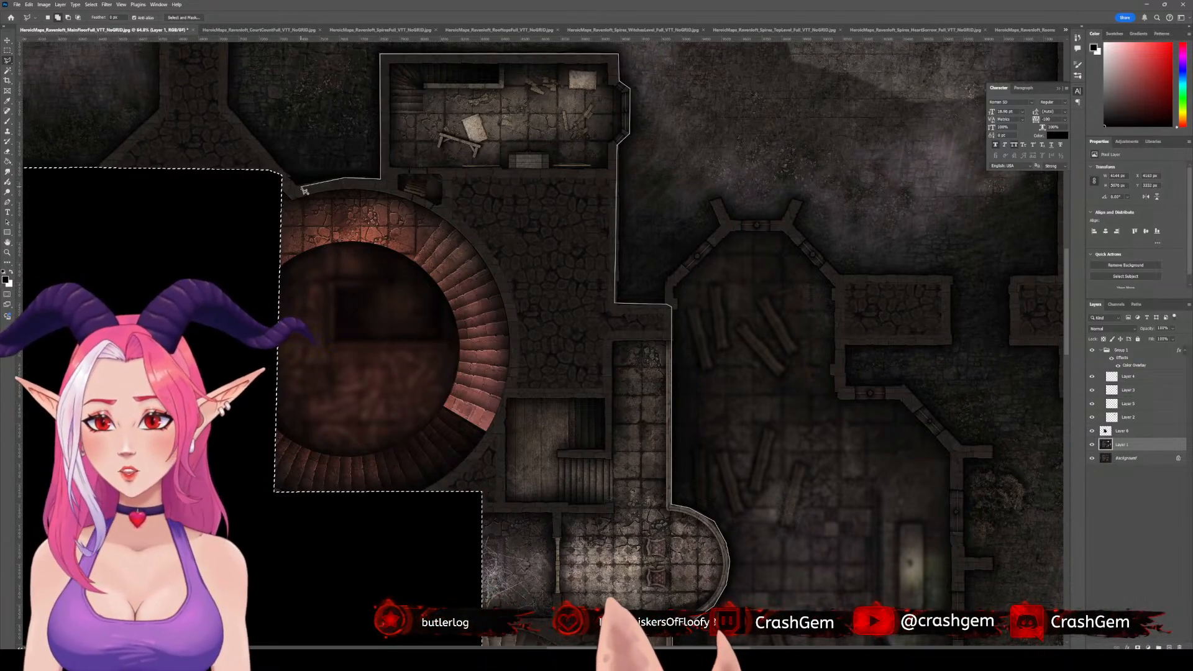
left_click(300, 185)
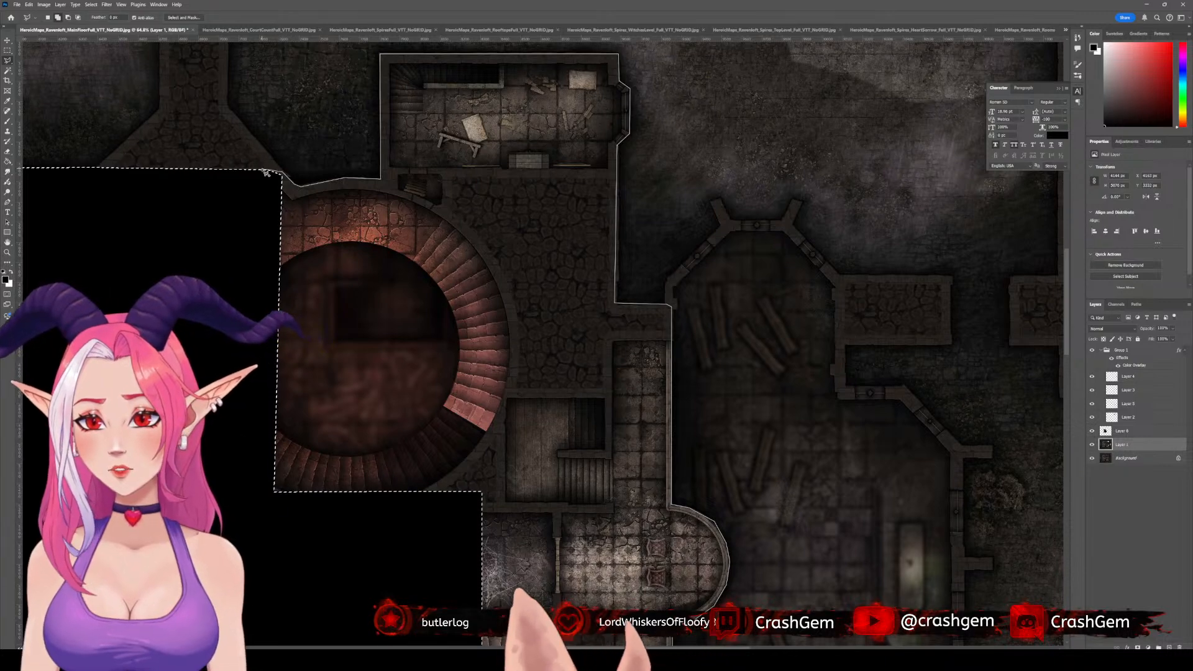
left_click(267, 171)
left_click(165, 238)
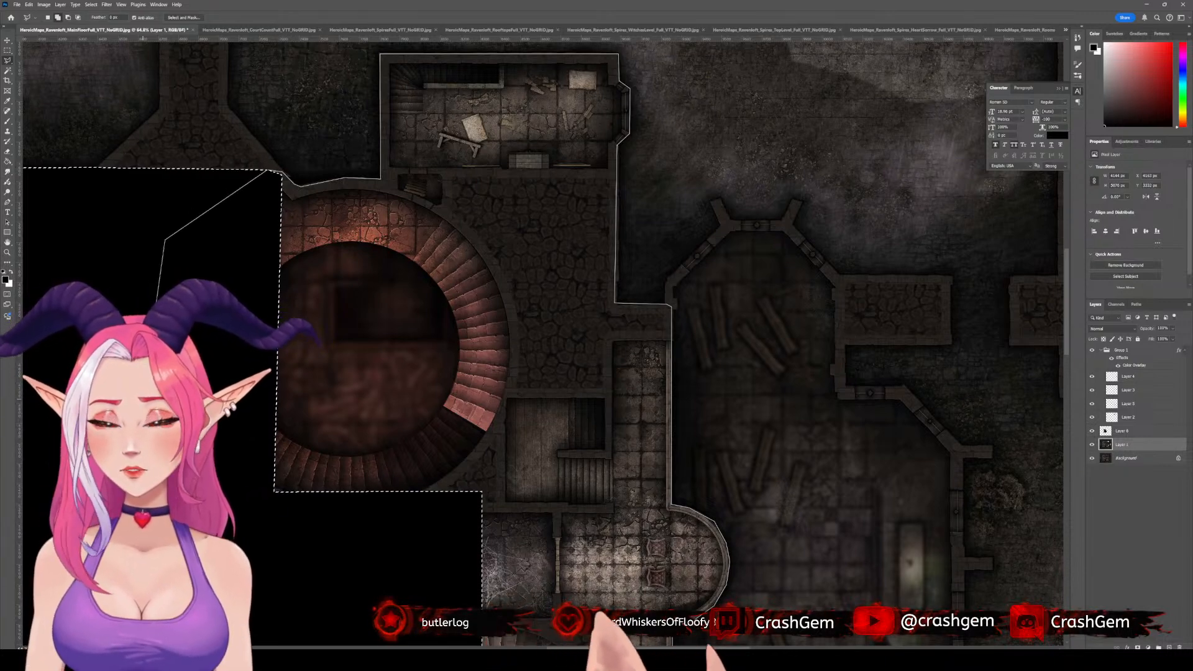
scroll(195, 624, "down", 8)
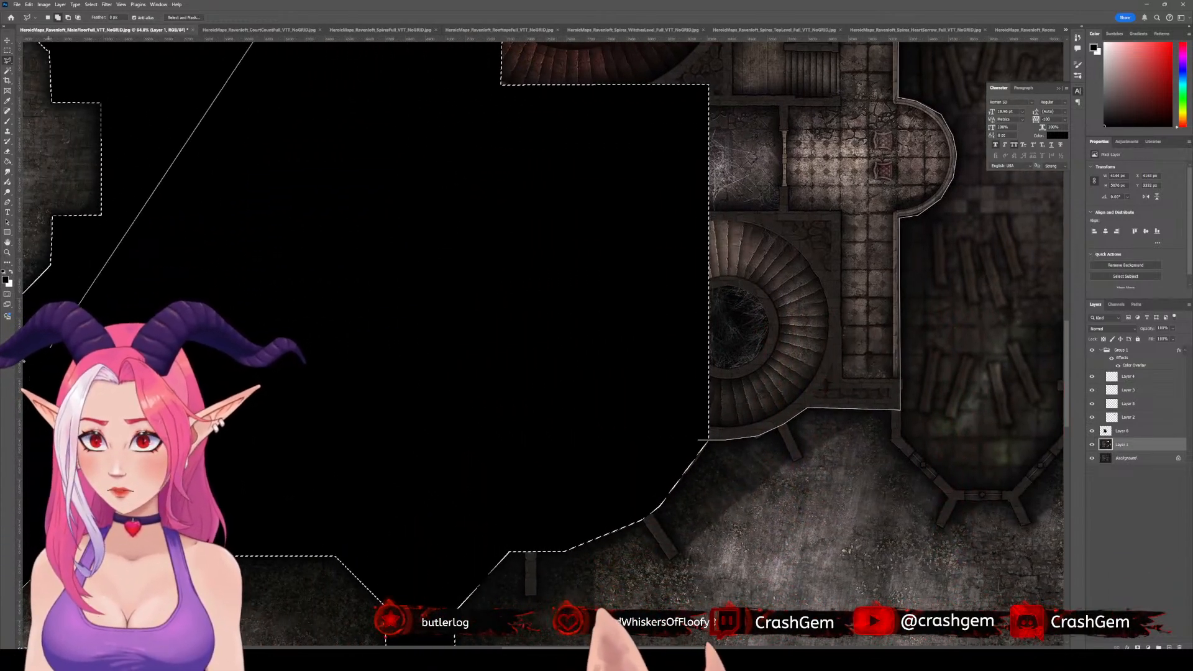
left_click(394, 47)
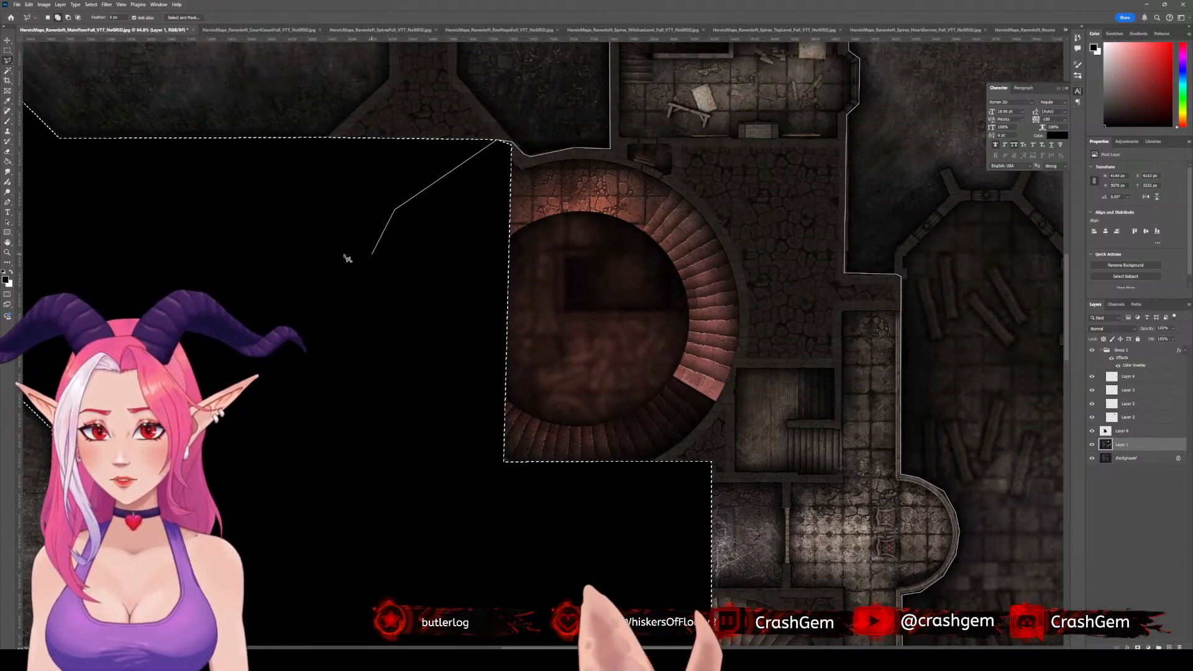
double_click(333, 260)
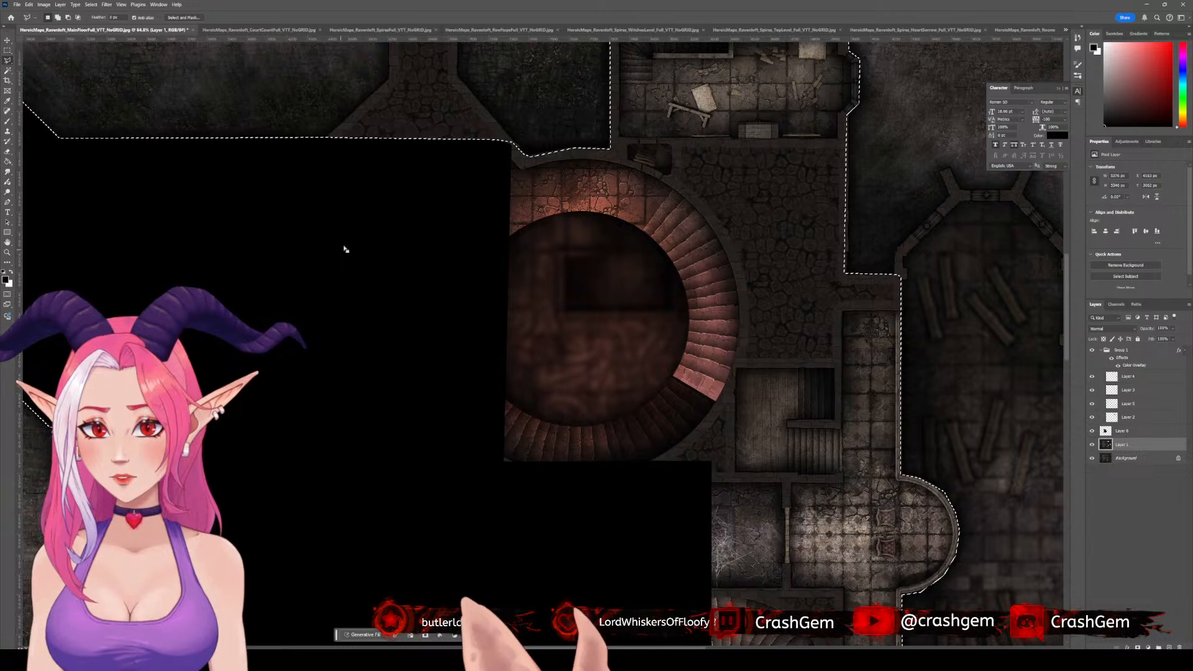
- Fill the selected spiral-stair castle section with black on the mask layer above Layer 1, hide that layer and clear the selection
scroll(439, 274, "down", 4)
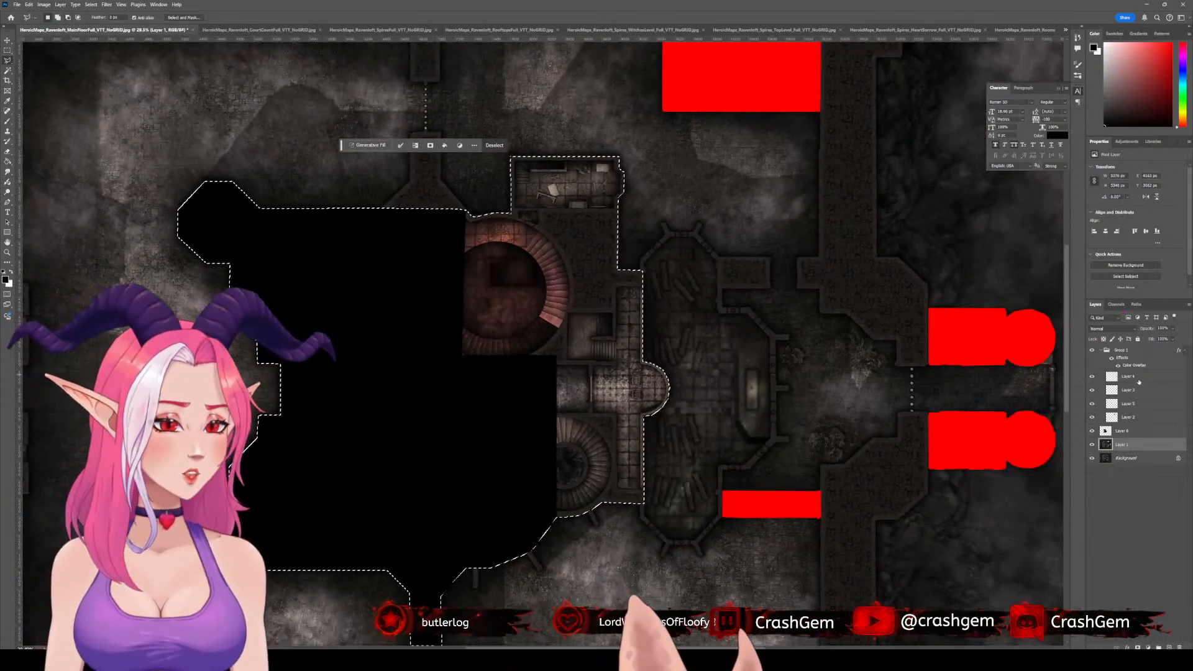
left_click(1134, 432)
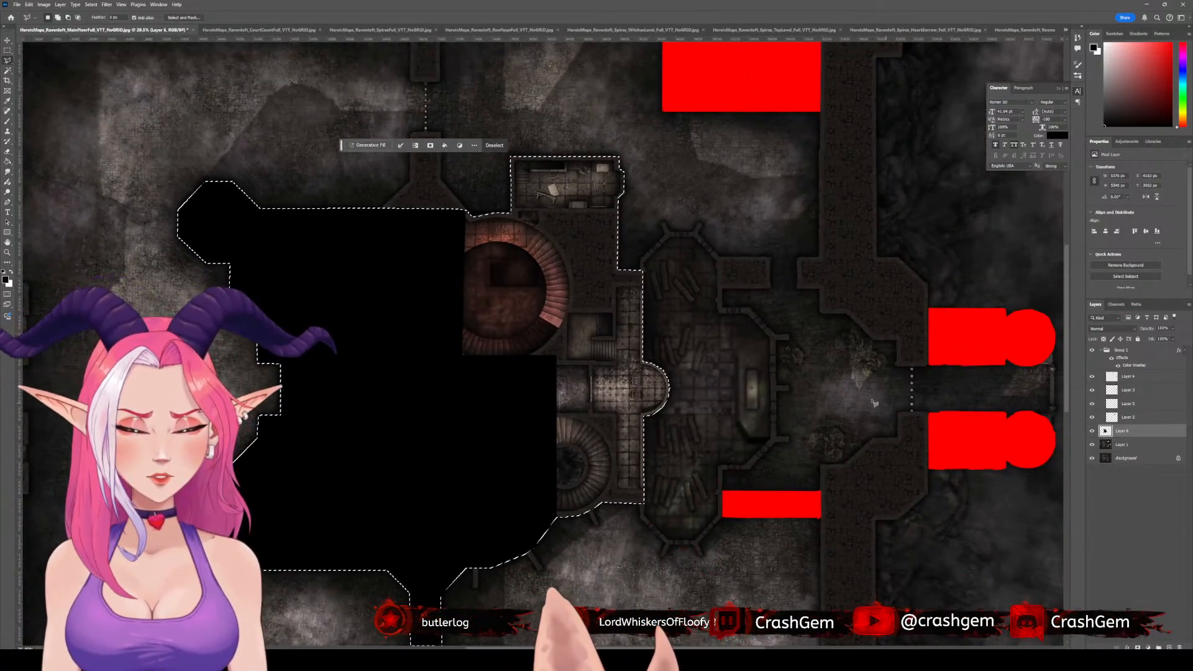
key("g")
left_click(580, 295)
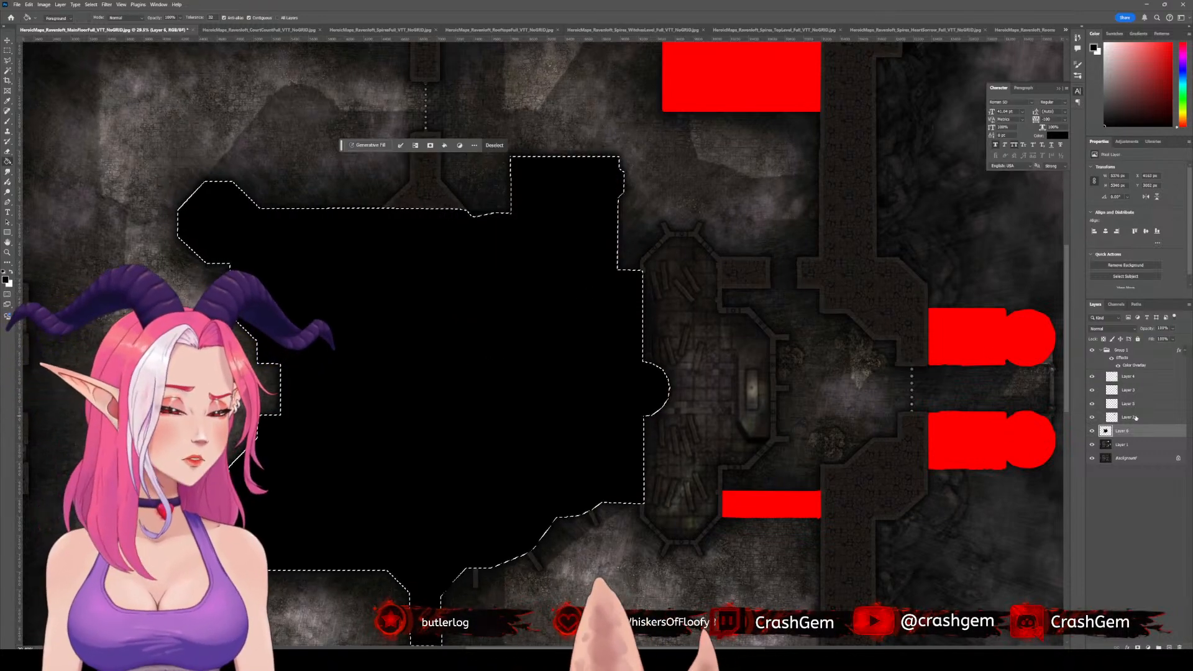
left_click(1092, 431)
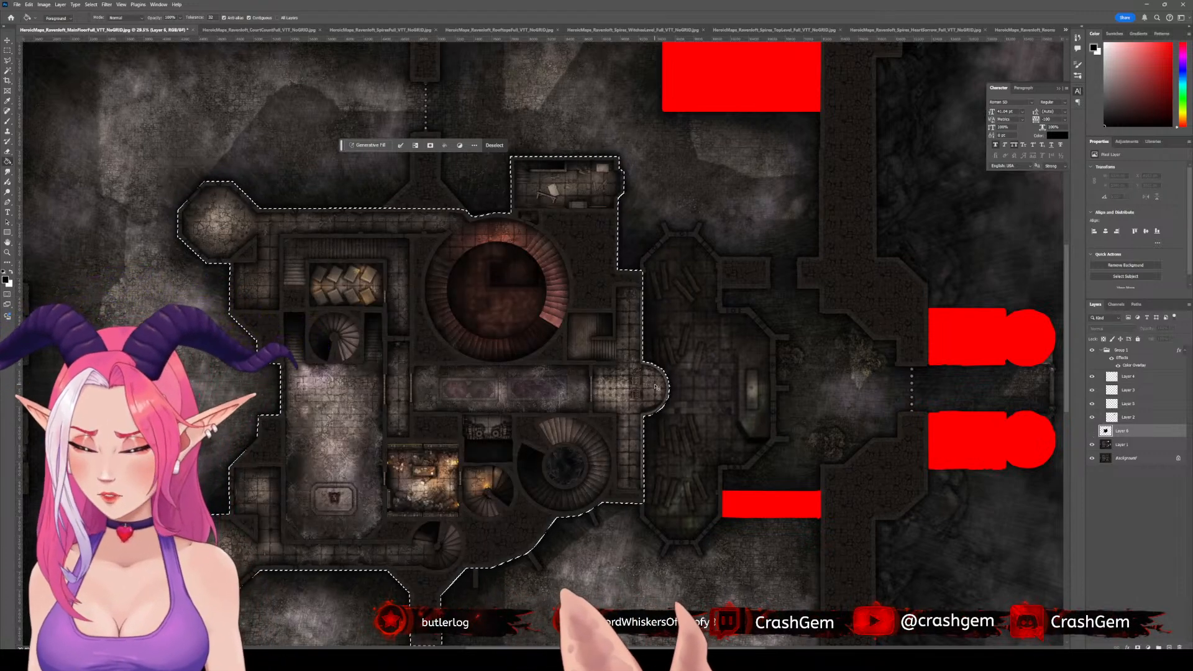
key("ctrl+d")
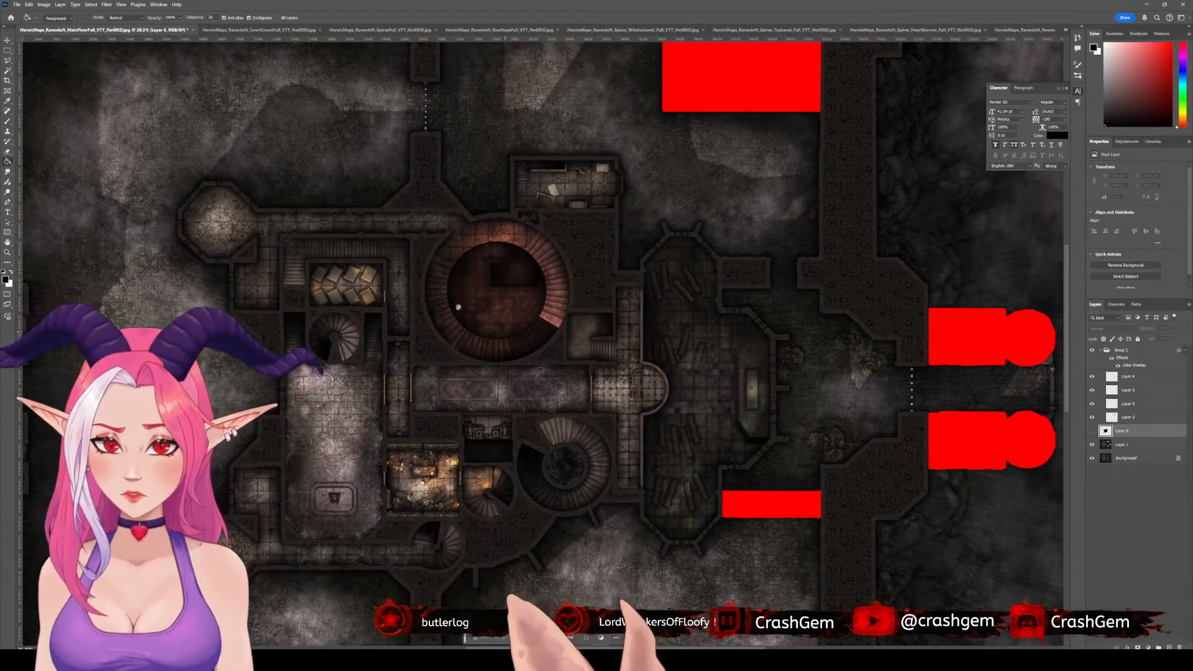
- Select the circular opening inside the large spiral staircase with the Elliptical Marquee
scroll(480, 296, "up", 2)
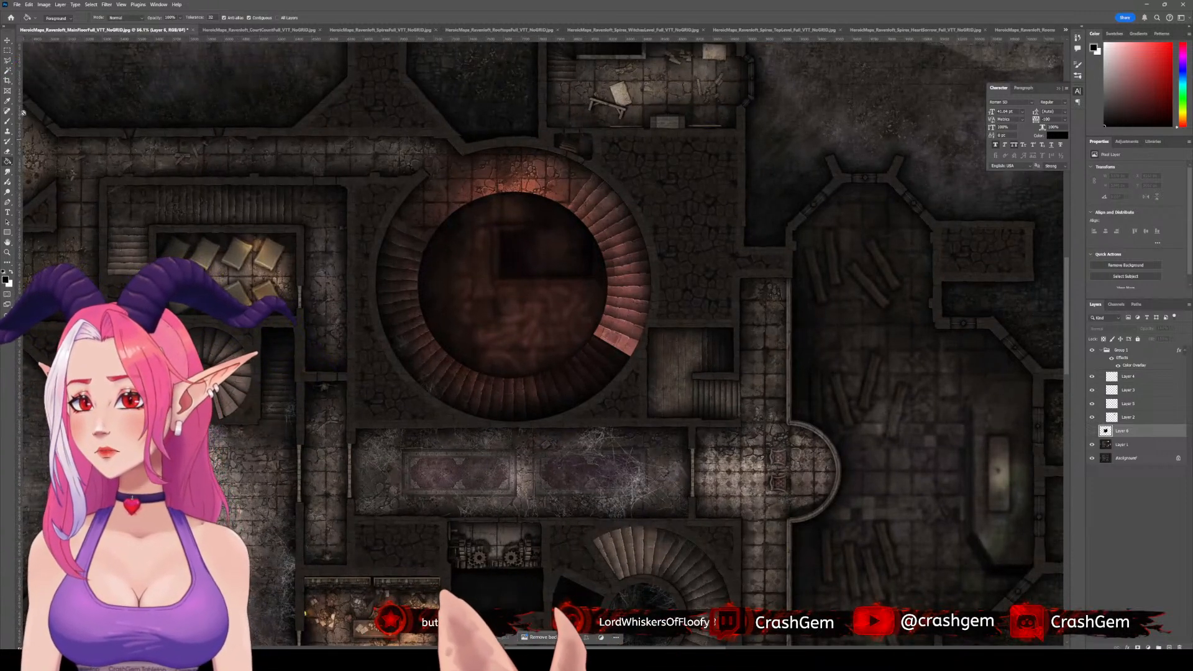
left_click(8, 49)
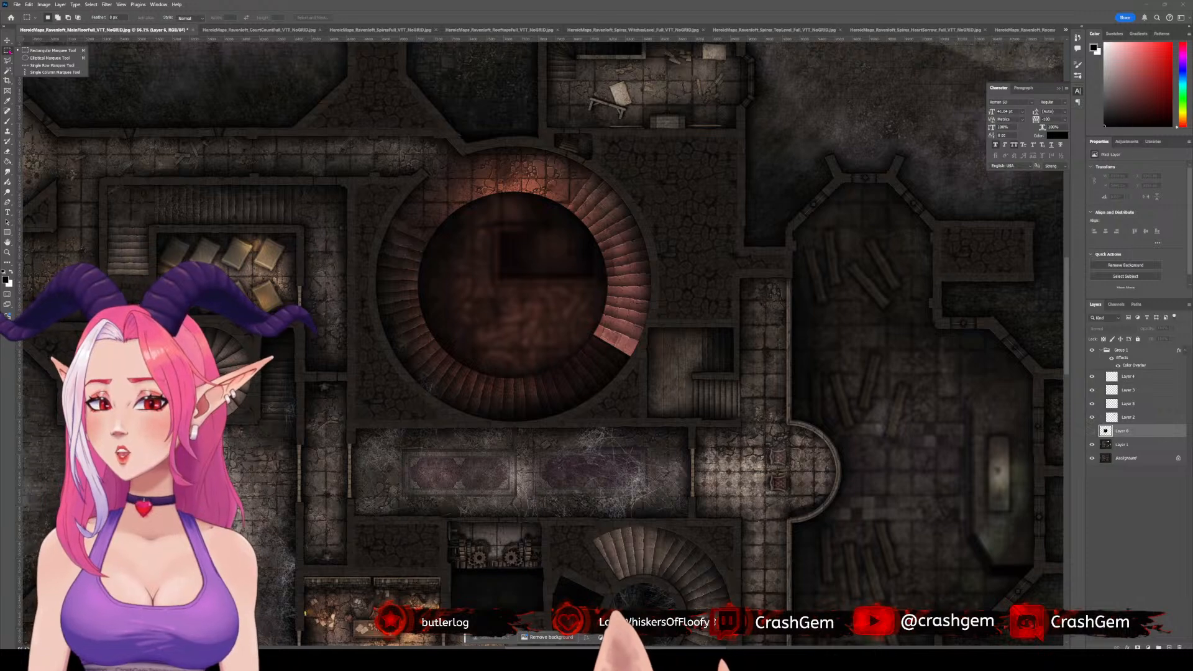
left_click(50, 58)
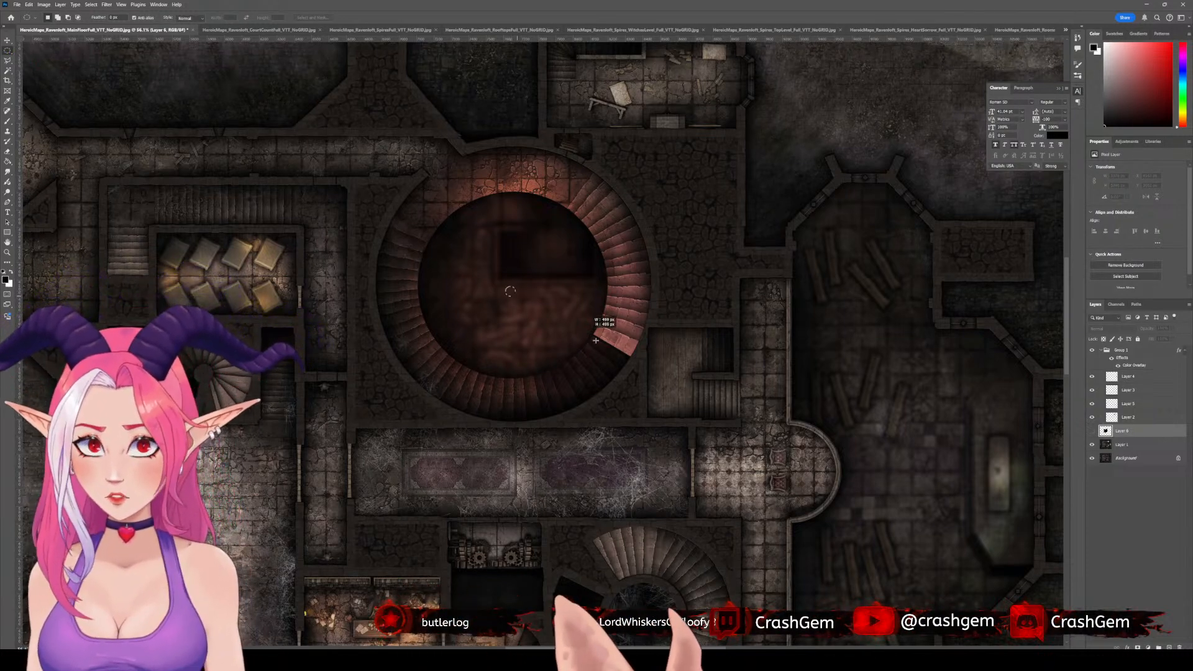
left_click_drag(595, 341, 693, 388)
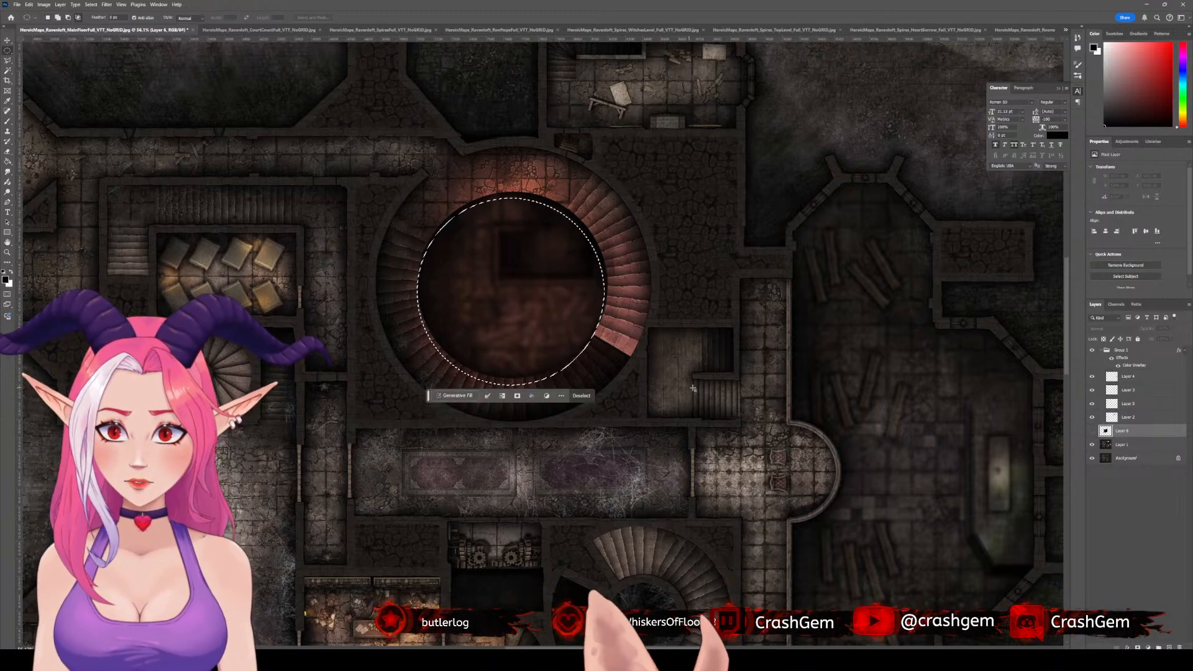
- Create a new layer above the hidden mask layer, fill the circular selection with white and deselect
key("ctrl+shift+n")
key("Return")
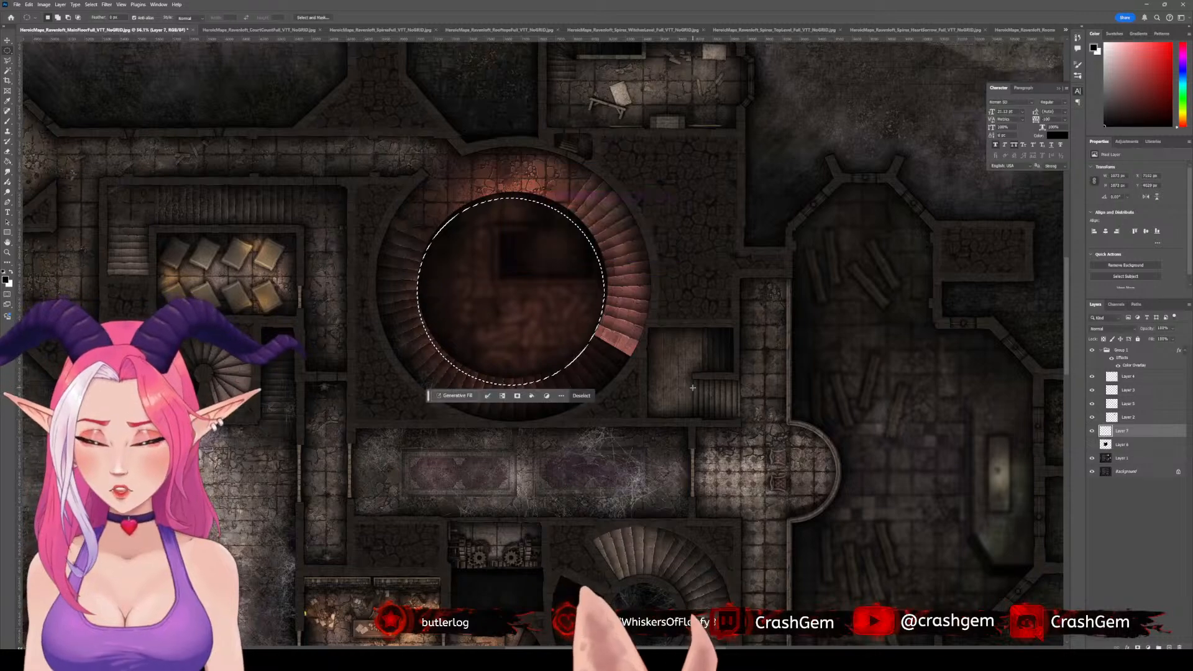
key("x")
key("g")
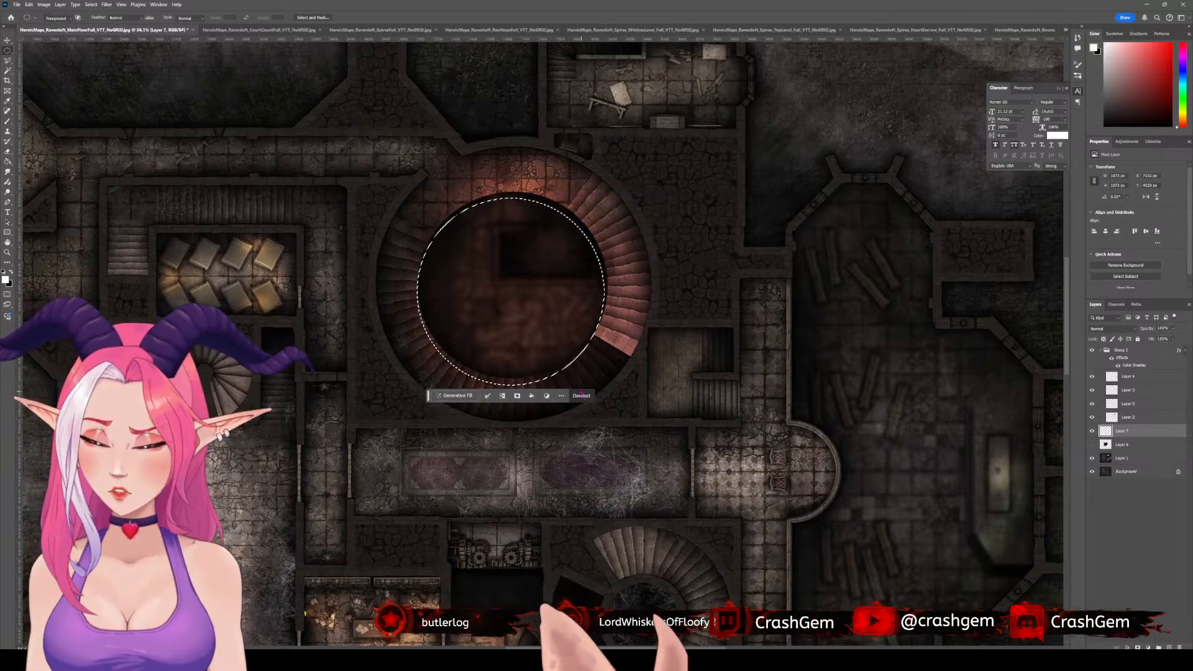
left_click(542, 315)
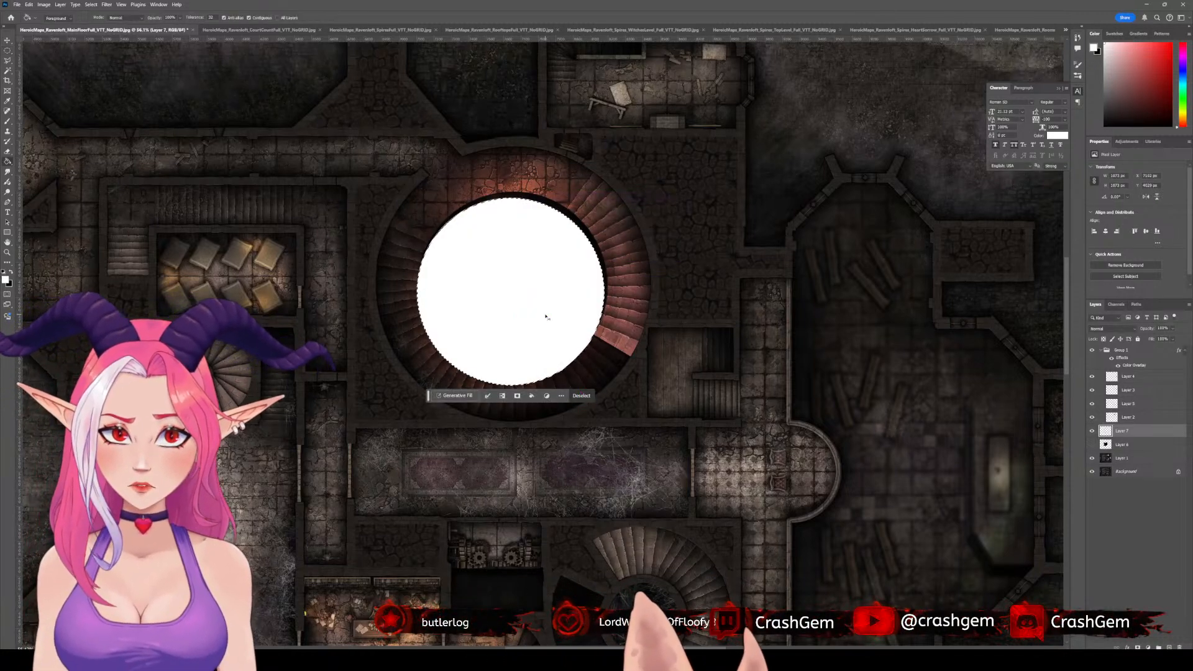
key("ctrl+d")
- Free-transform the white circle, moving and slightly resizing it to fit the inner edge of the large spiral staircase
key("ctrl+t")
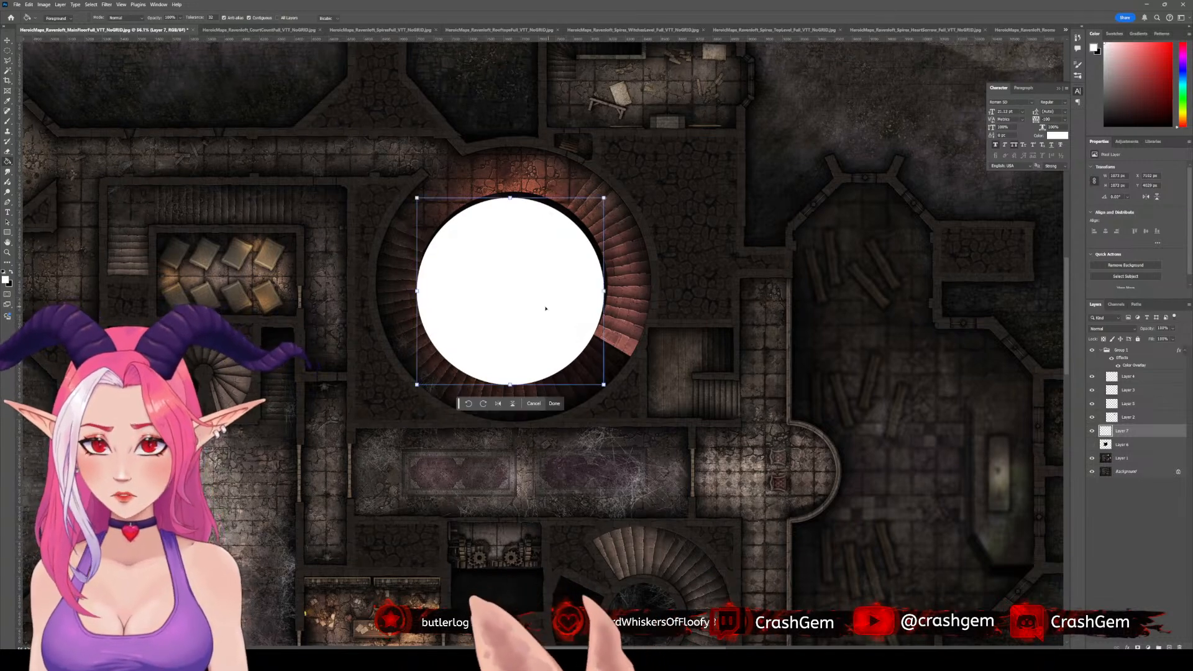
left_click_drag(546, 309, 522, 296)
left_click_drag(607, 377, 604, 374)
left_click_drag(579, 319, 581, 320)
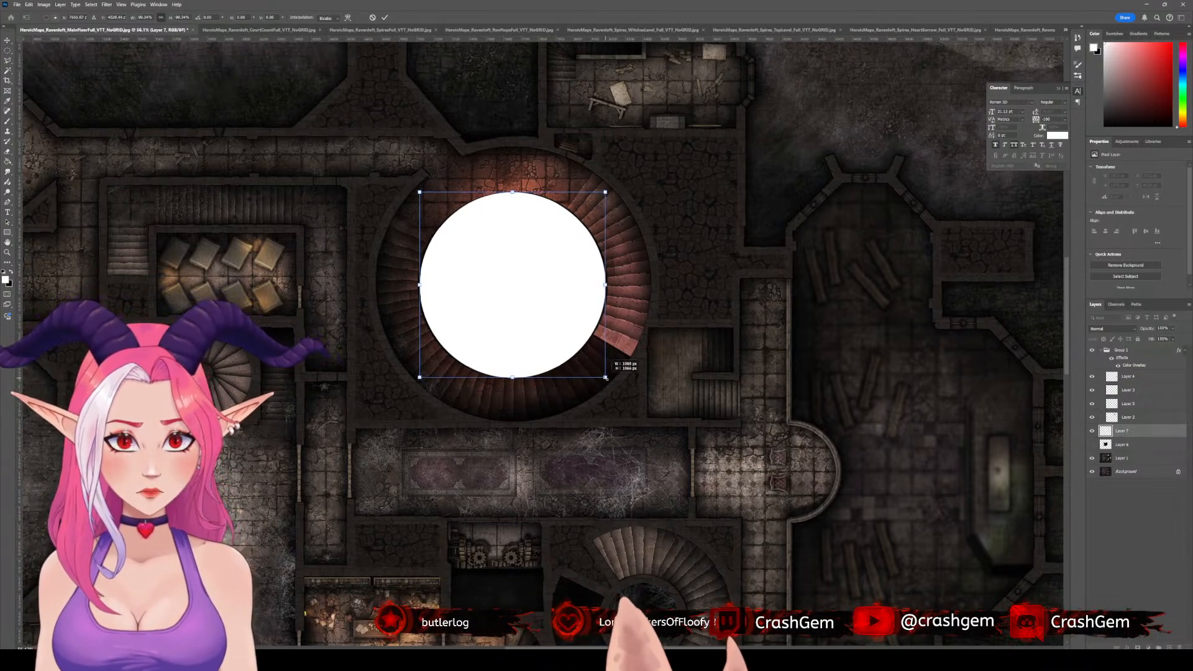
- Stretch the white circle slightly to fit the inner edge of the round stairwell and apply the transform
left_click_drag(607, 378, 607, 378)
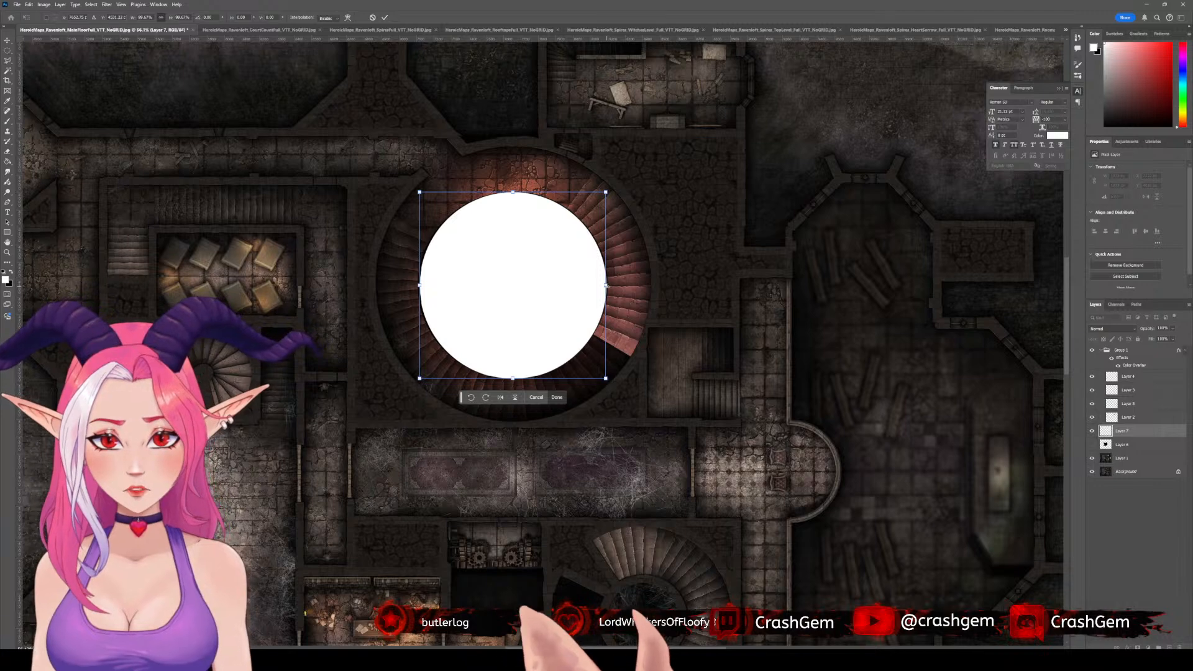
left_click_drag(606, 285, 607, 286)
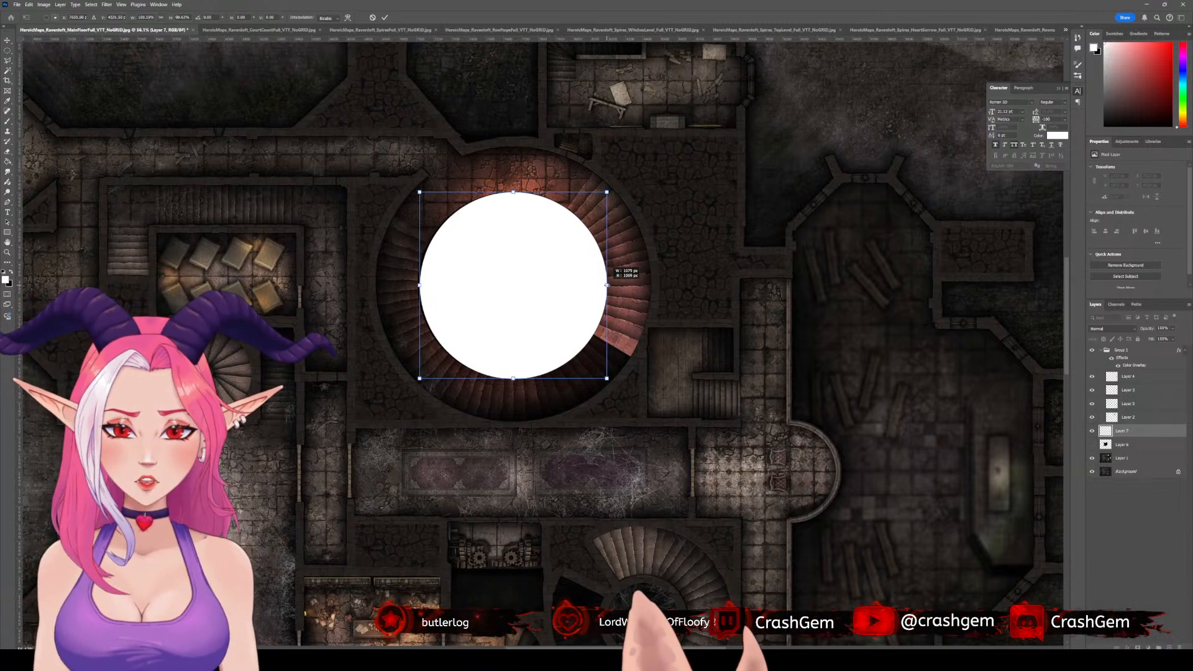
key("Return")
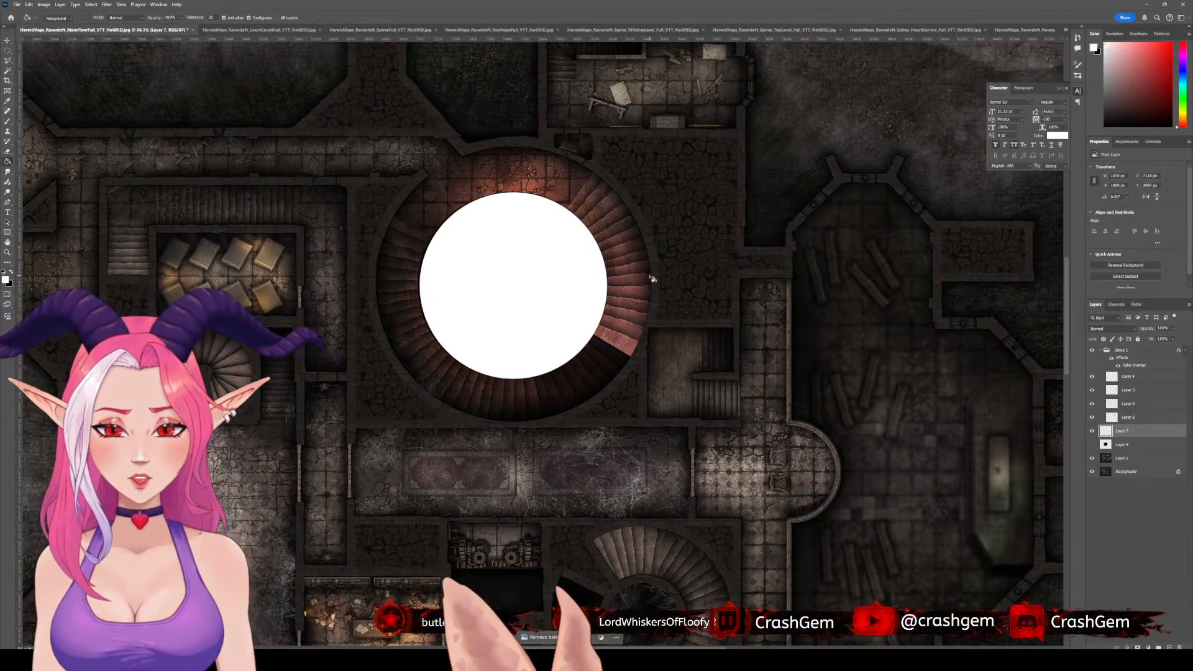
- Cut the white circle's area out of the black castle silhouette on Layer 6, deselect, and hide Layers 6 and 7
key("w")
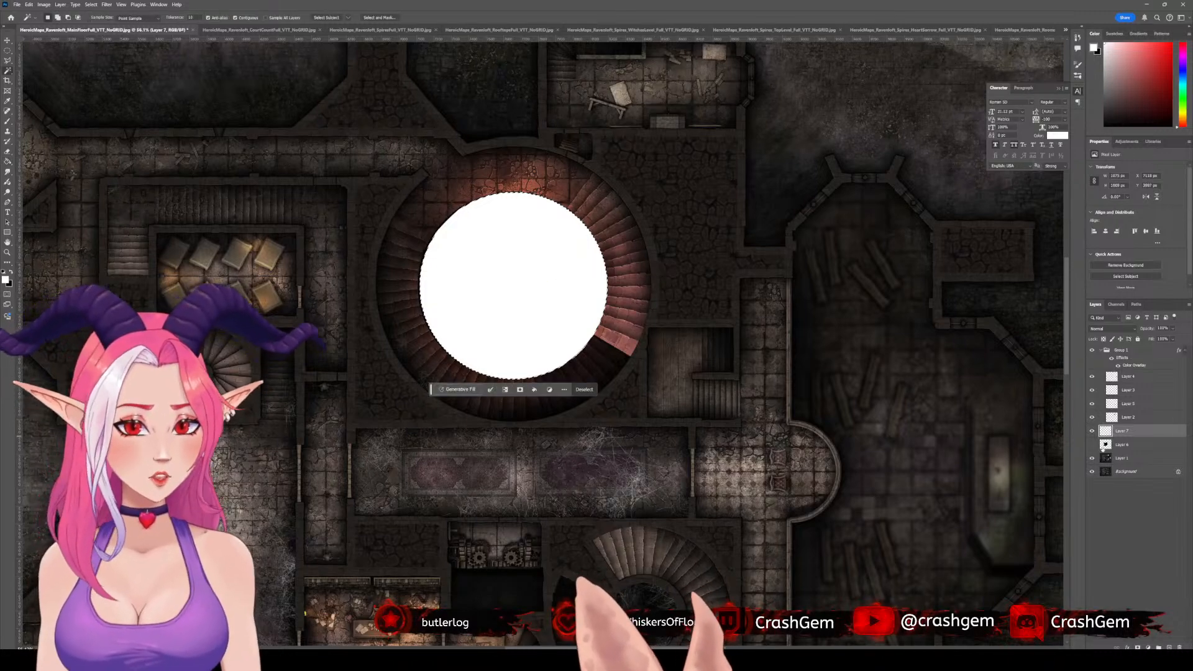
left_click(1134, 445)
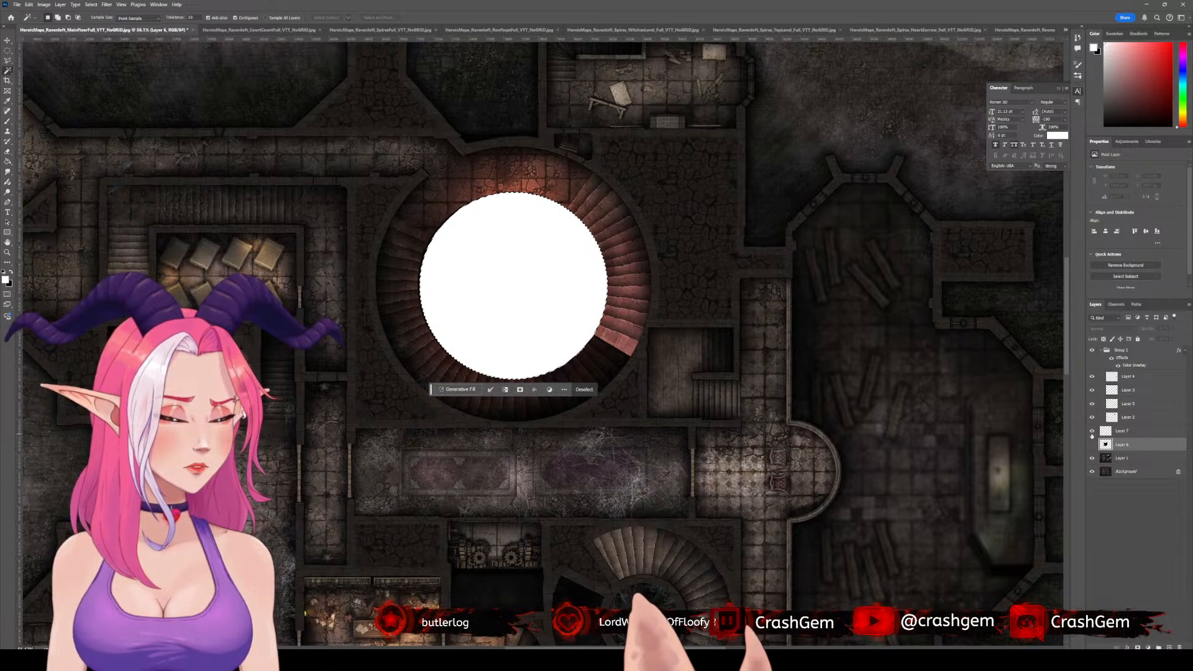
left_click(1091, 430)
left_click(1091, 444)
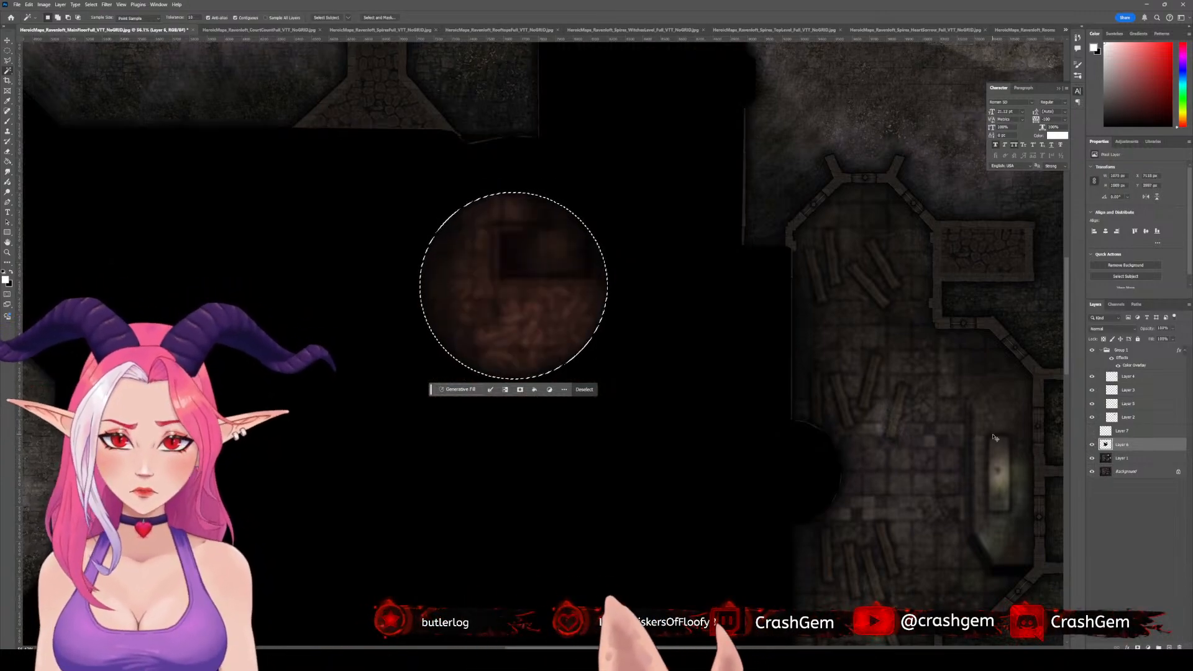
key("ctrl+d")
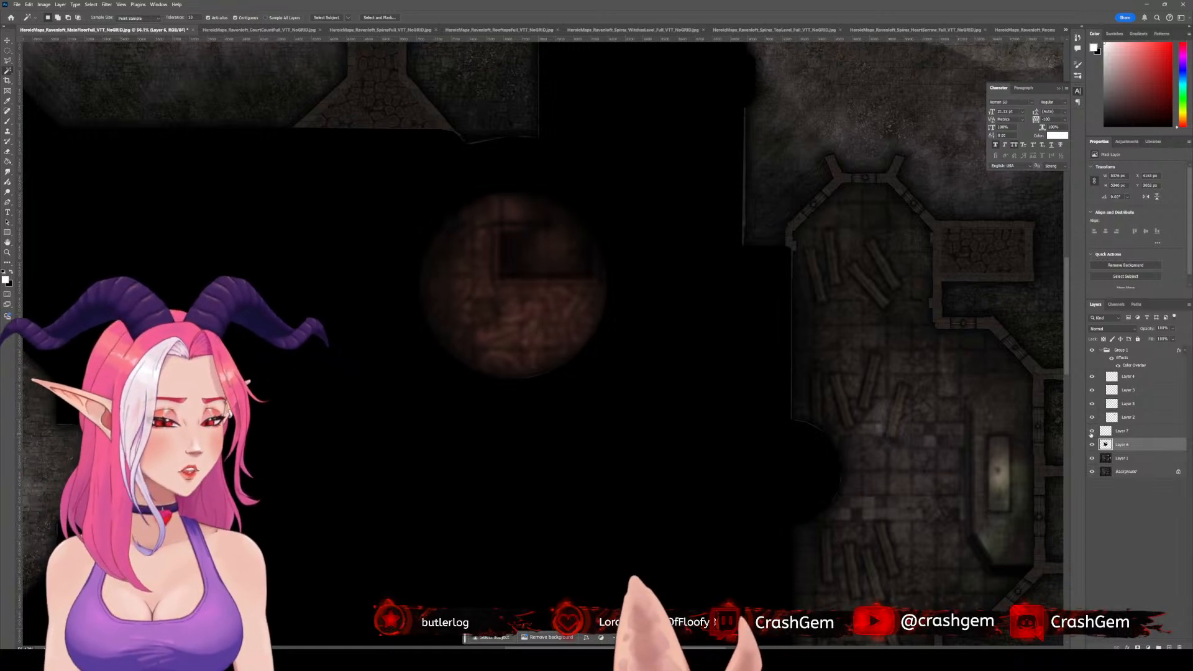
left_click(1090, 433)
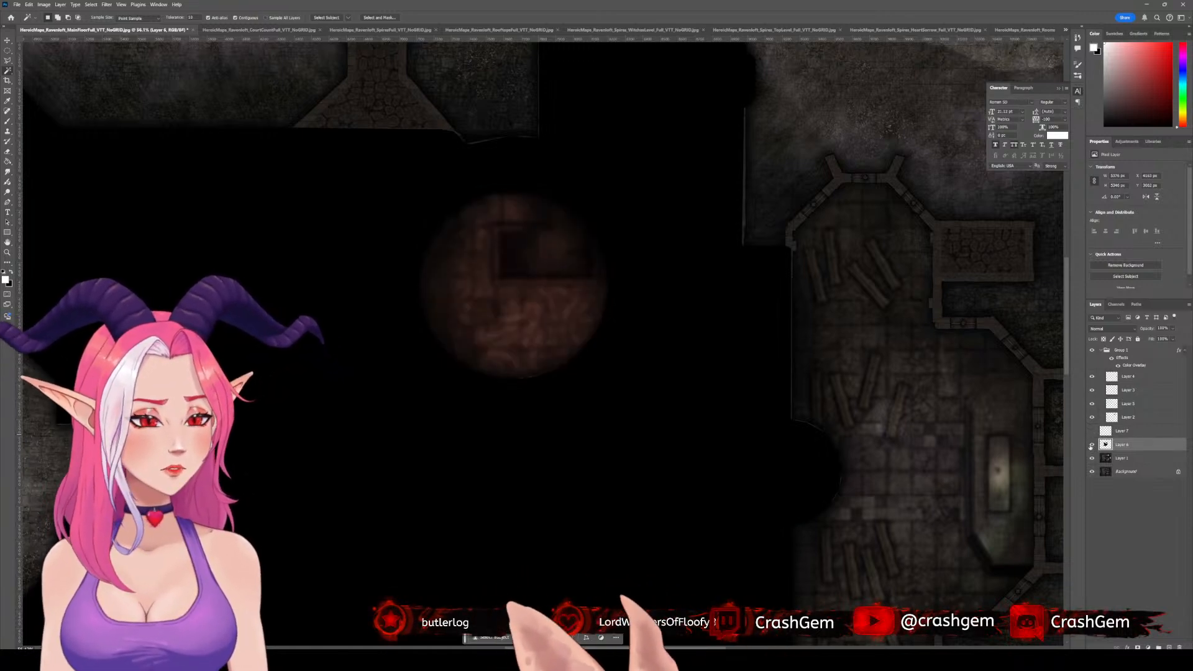
left_click(1091, 444)
- Save the map as the Photoshop document MAP-Castle-Levels in the CoS folder with Maximize Compatibility on
scroll(596, 396, "down", 5)
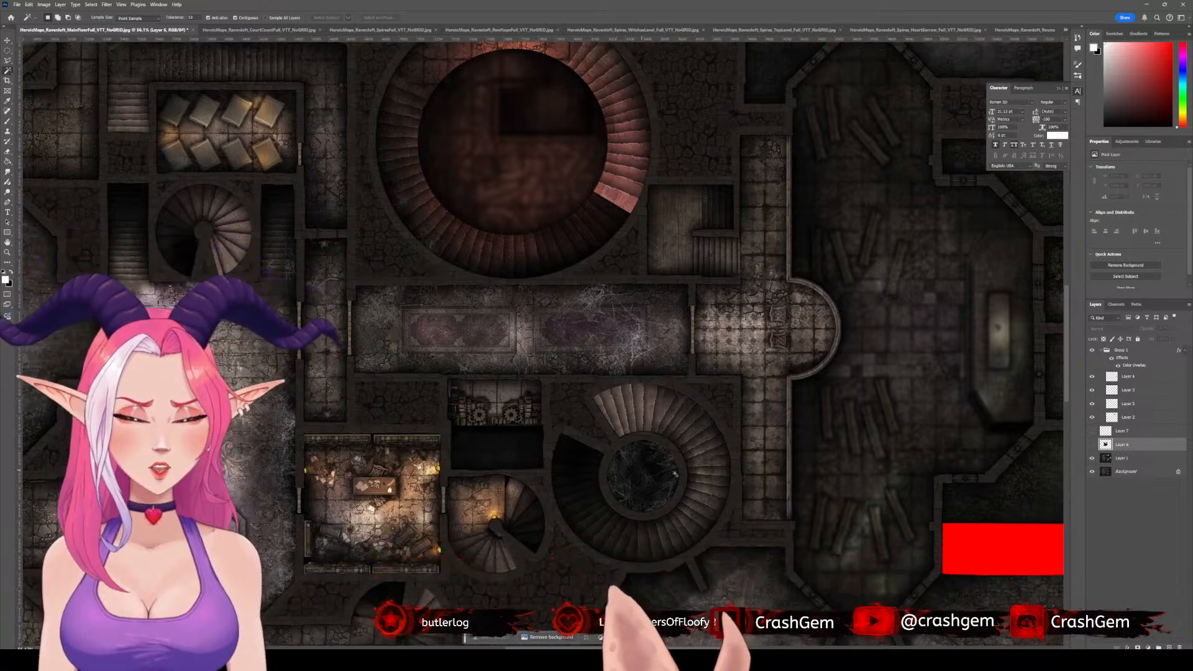
scroll(617, 374, "down", 3)
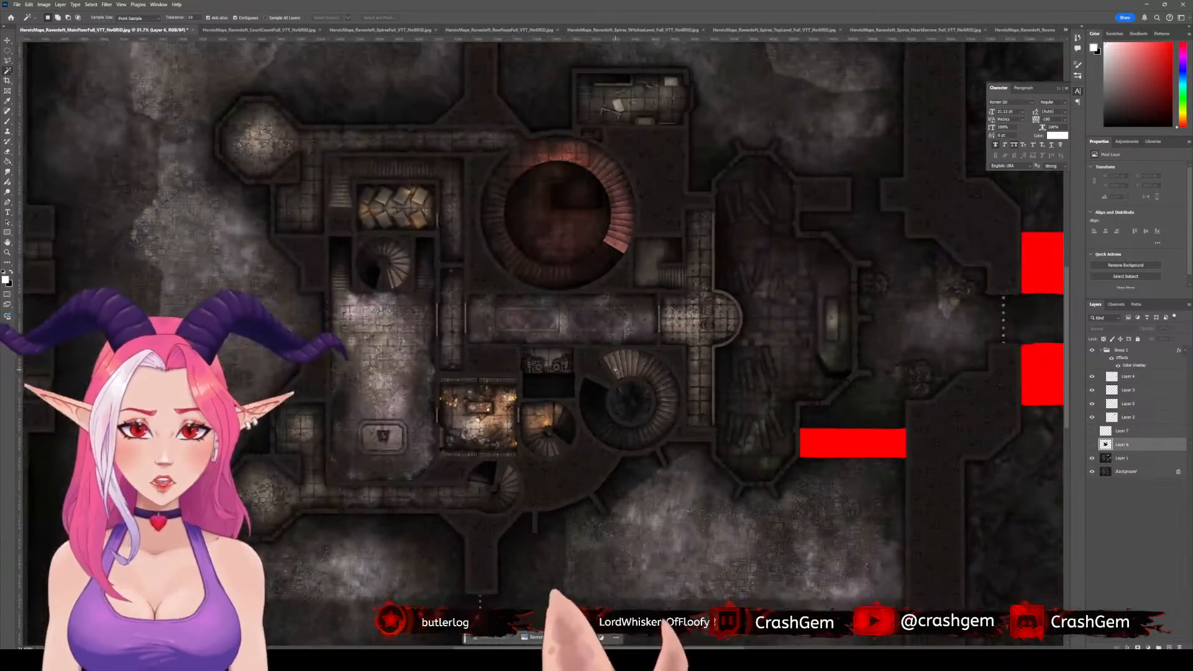
left_click_drag(511, 369, 553, 415)
scroll(552, 415, "down", 2)
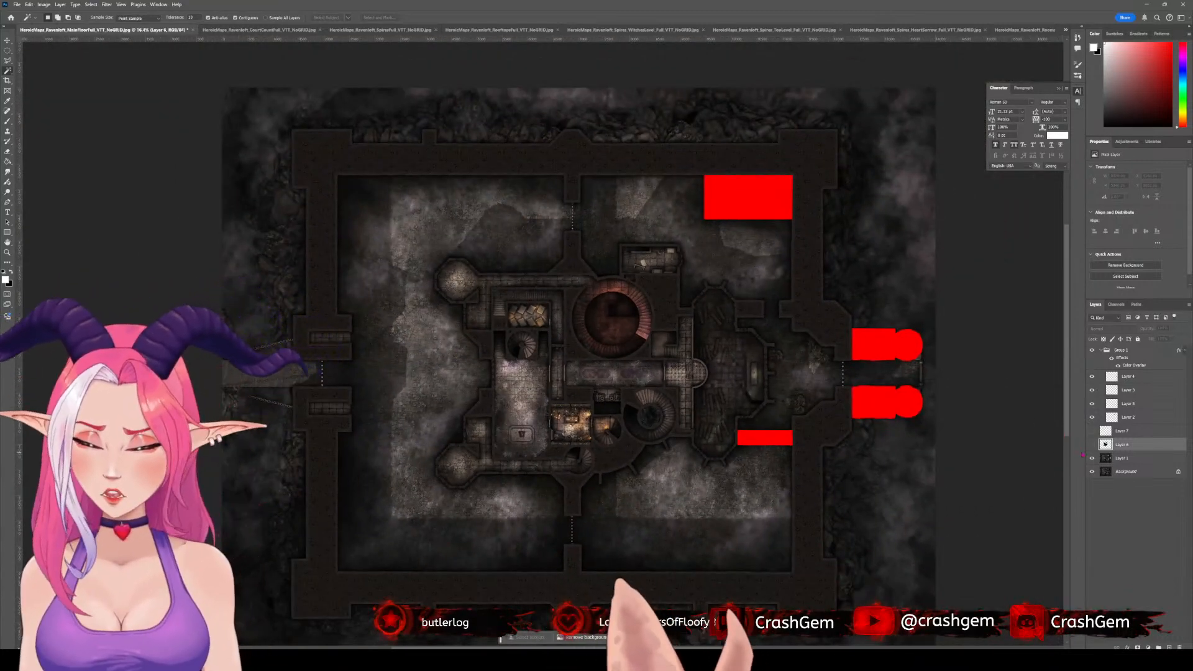
key("ctrl+shift+s")
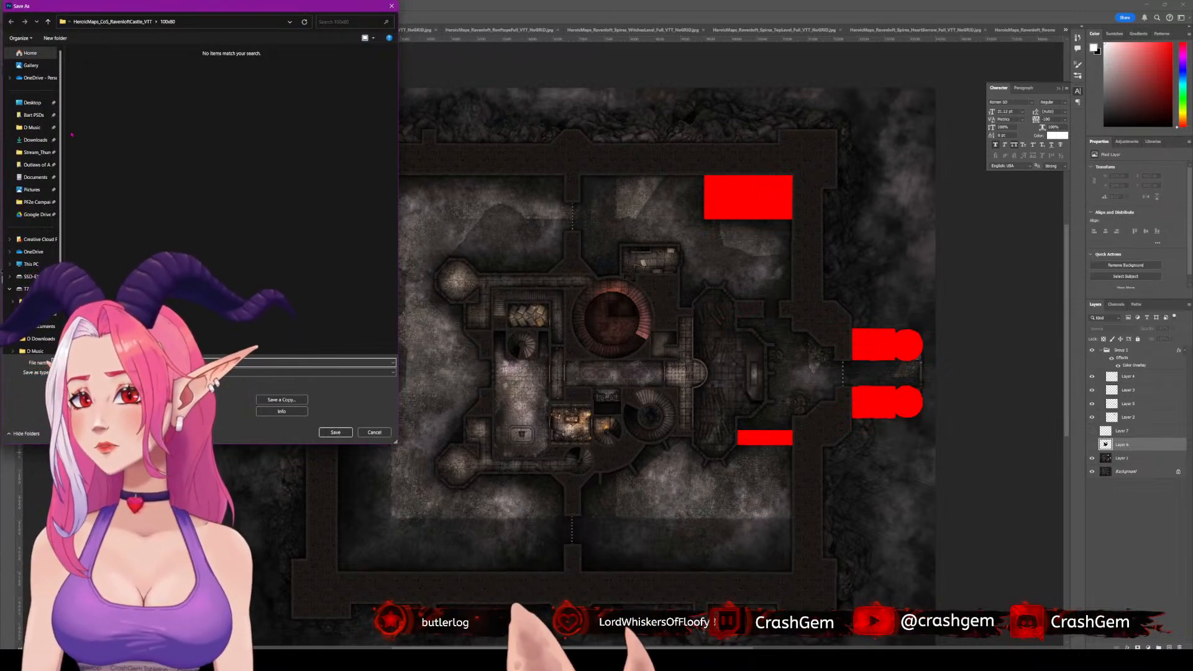
left_click(34, 115)
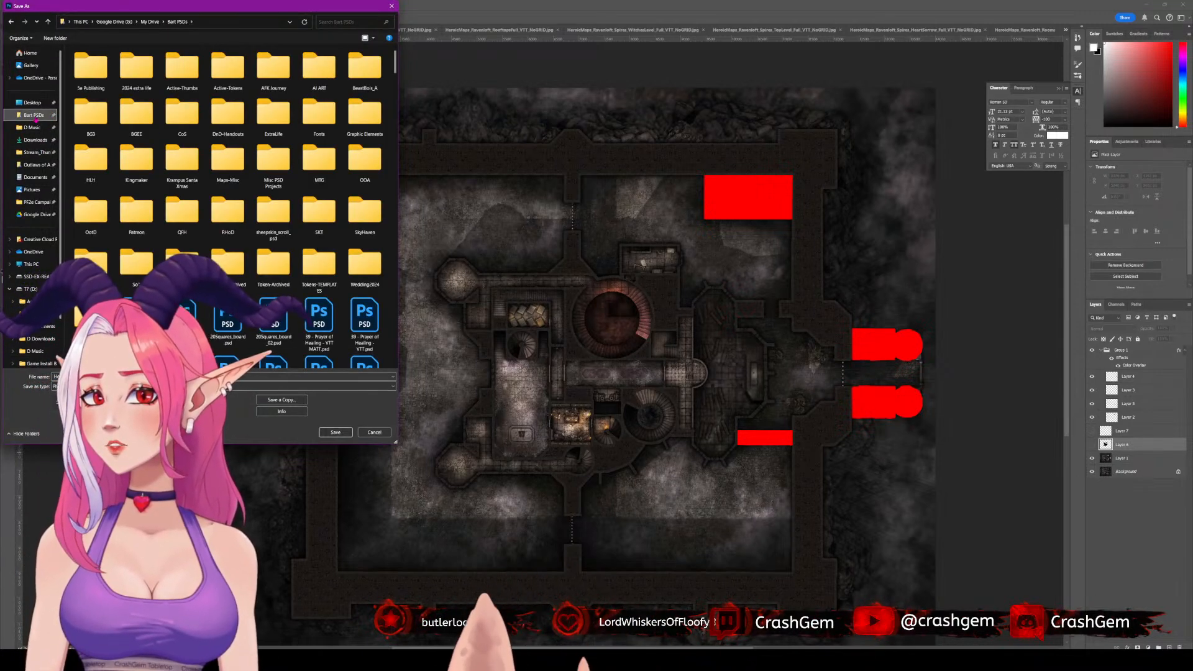
double_click(179, 114)
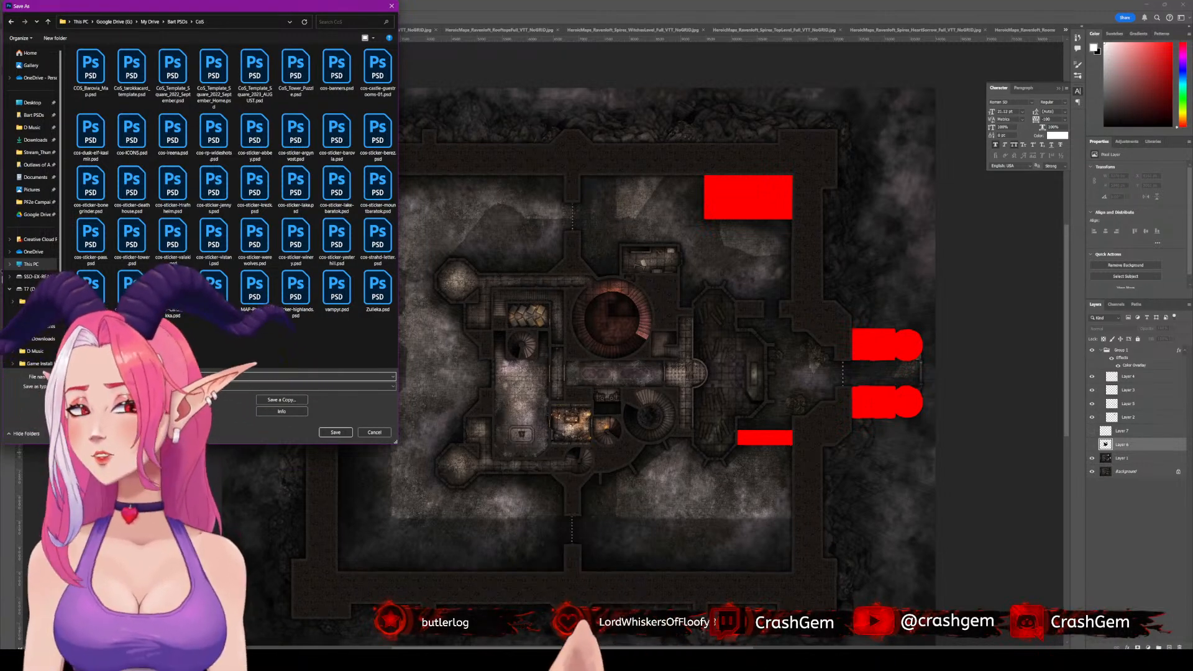
key("Return")
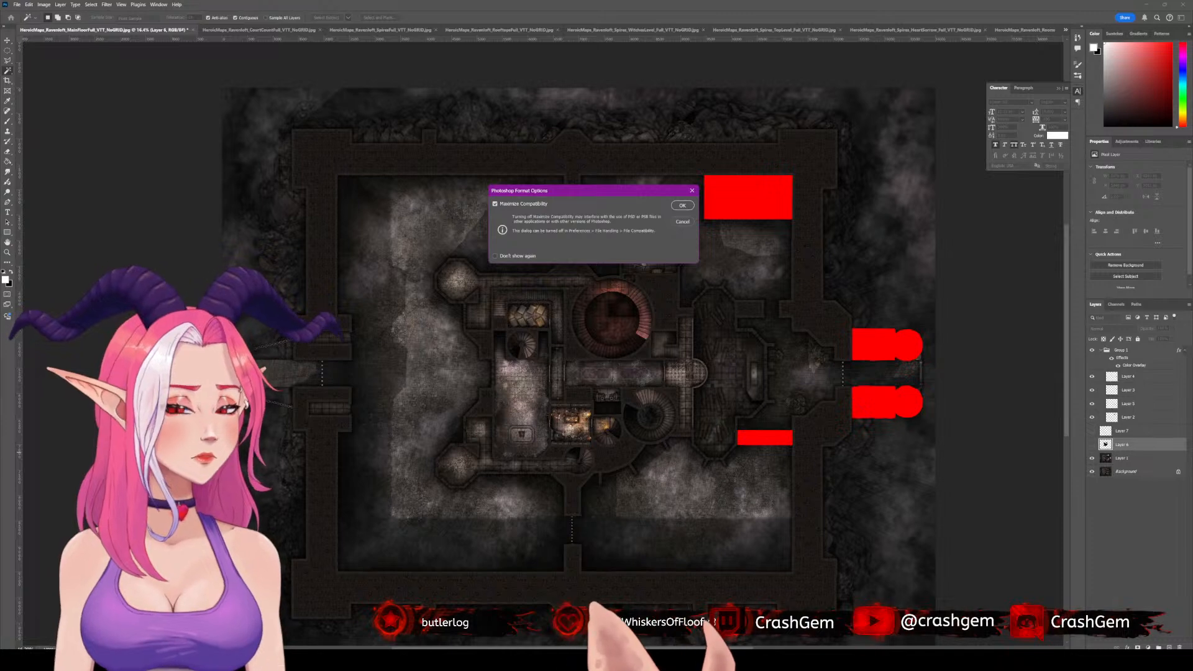
key("Return")
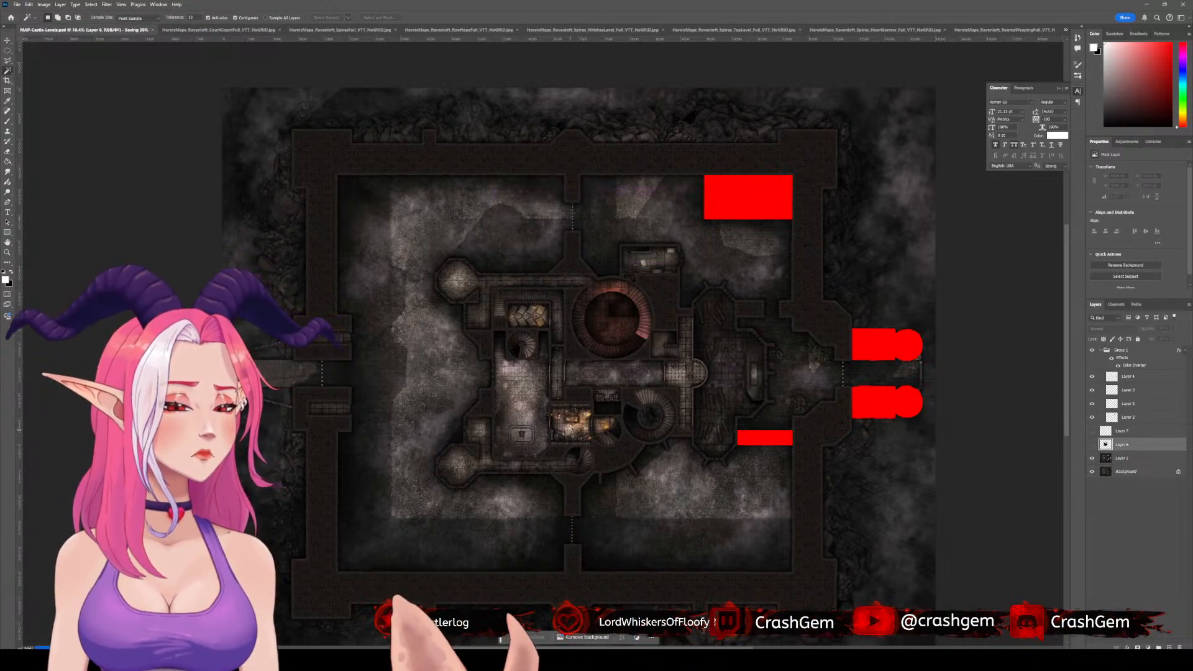
- Cut the castle interior out of Layer 1 using a selection of Layer 6's black silhouette, and hide Layer 6 again
scroll(628, 309, "up", 3)
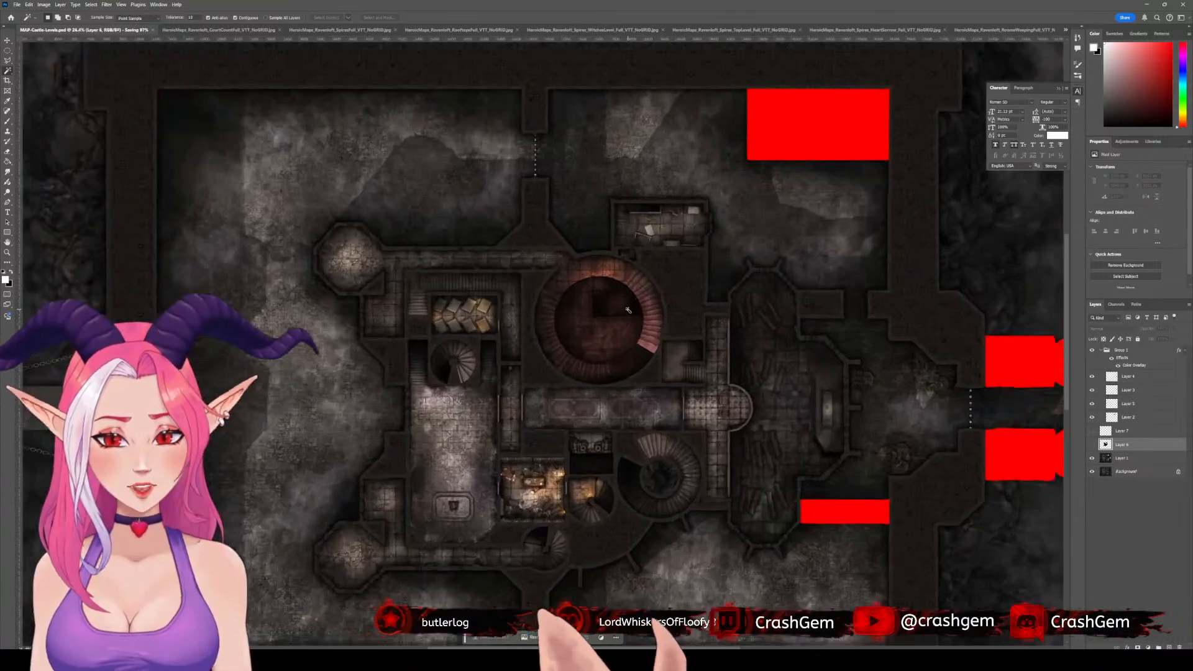
scroll(633, 332, "up", 1)
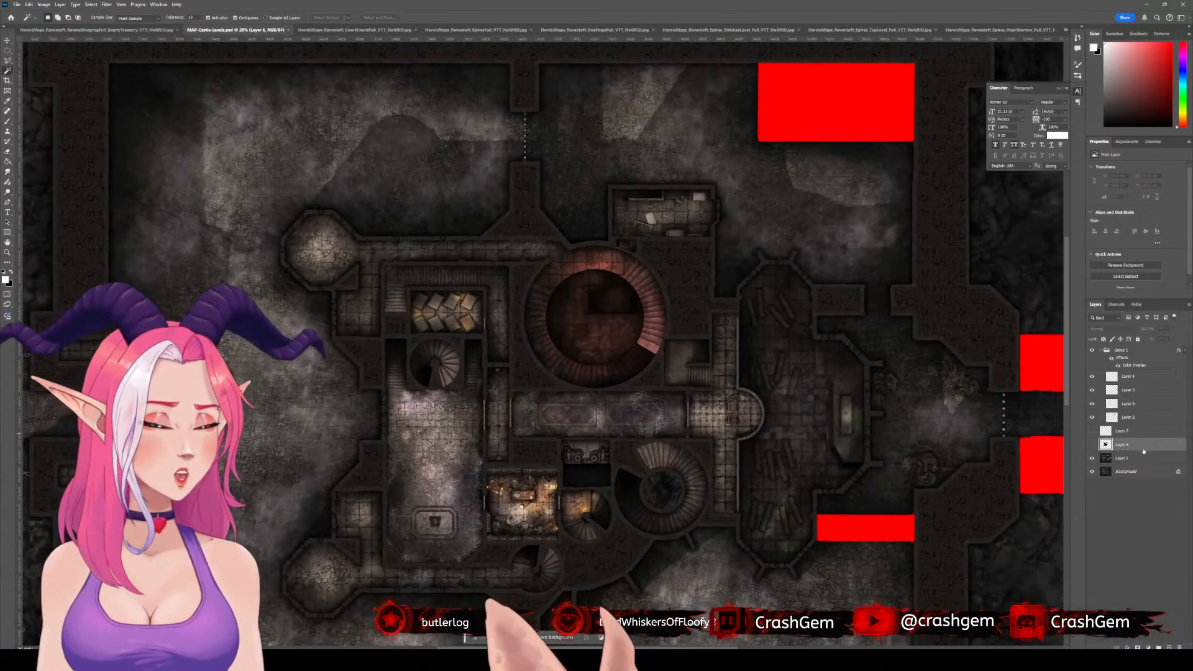
left_click(1091, 444)
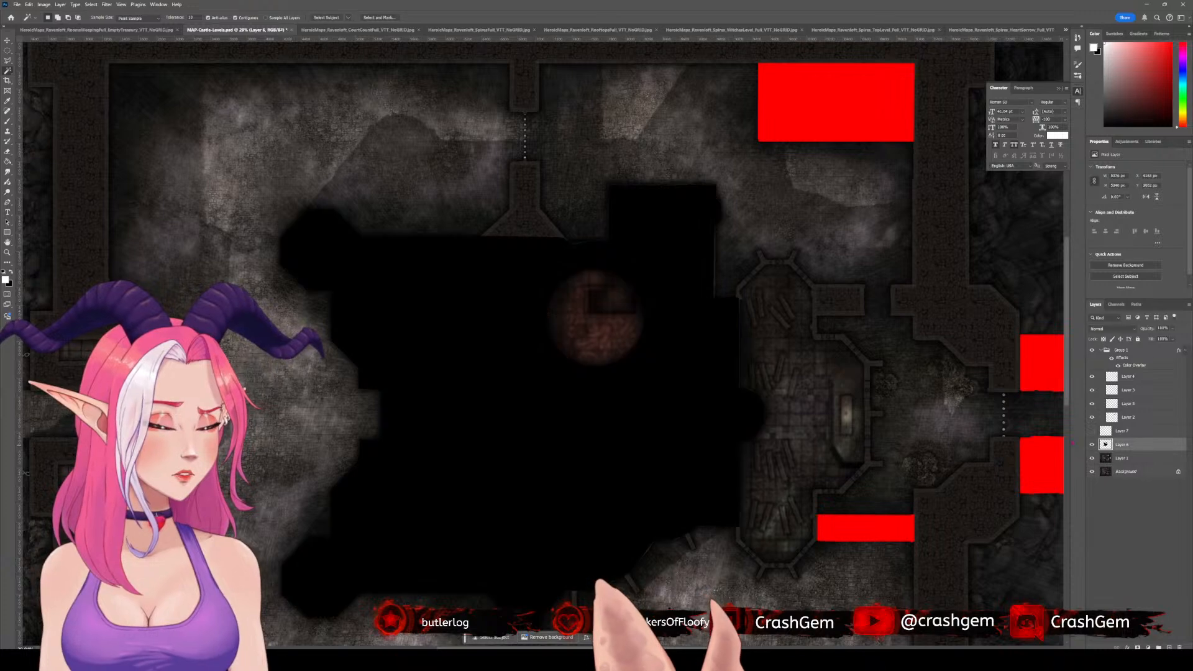
left_click(487, 346)
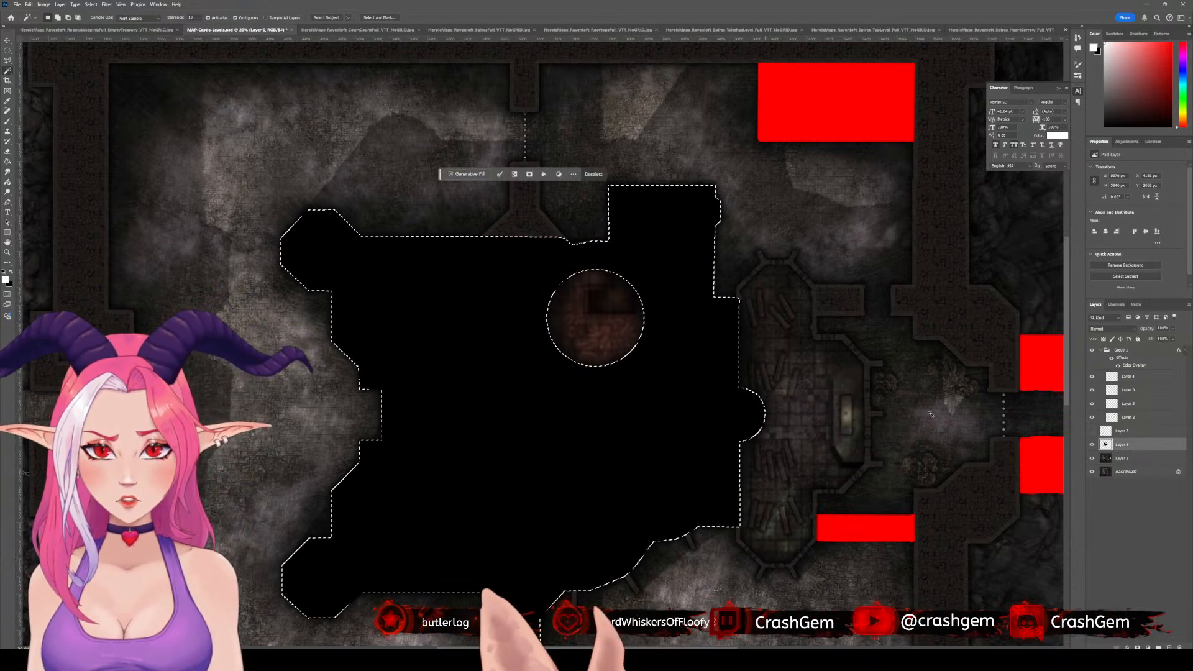
left_click(1111, 458)
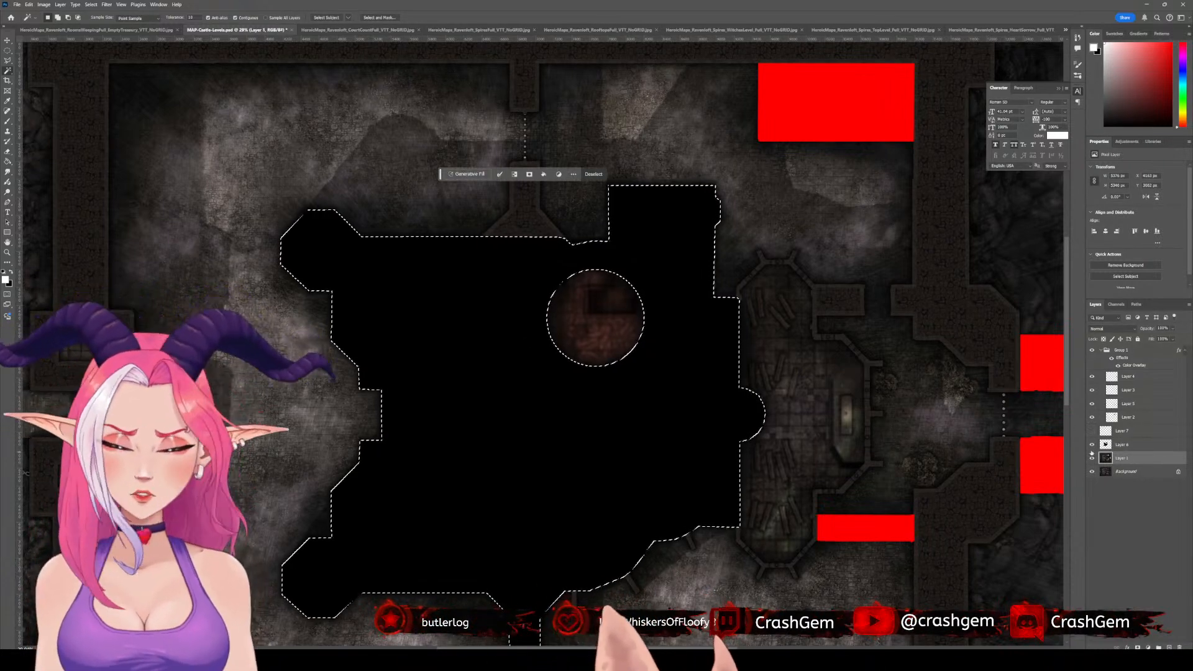
key("Delete")
key("ctrl+d")
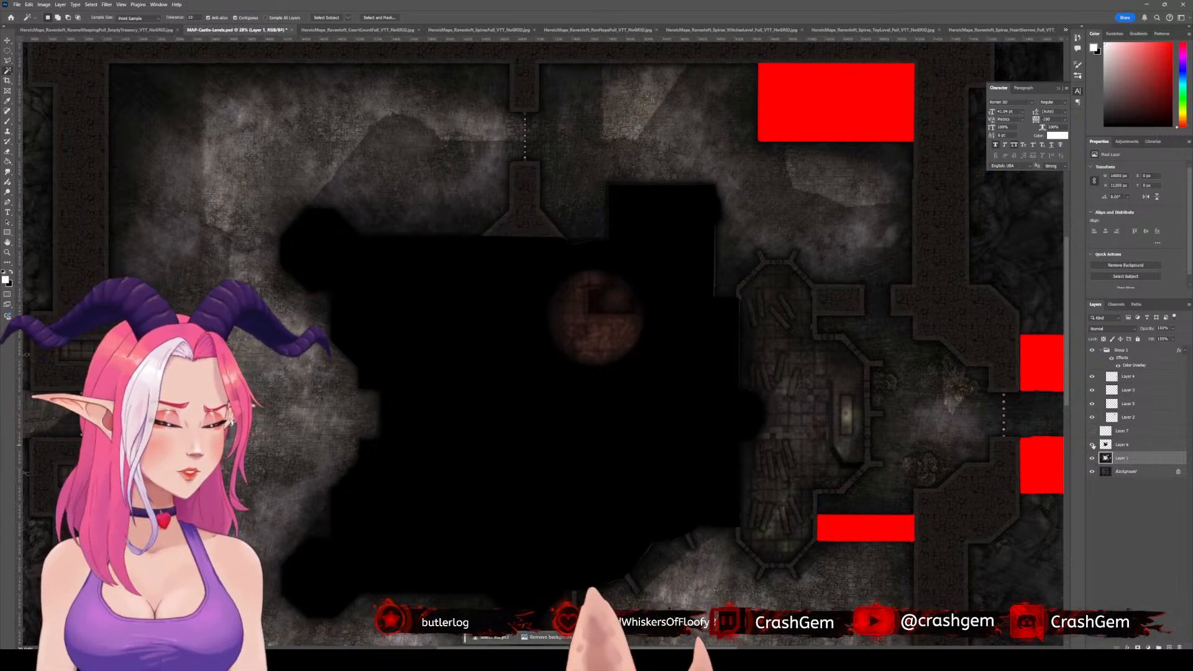
left_click(1091, 444)
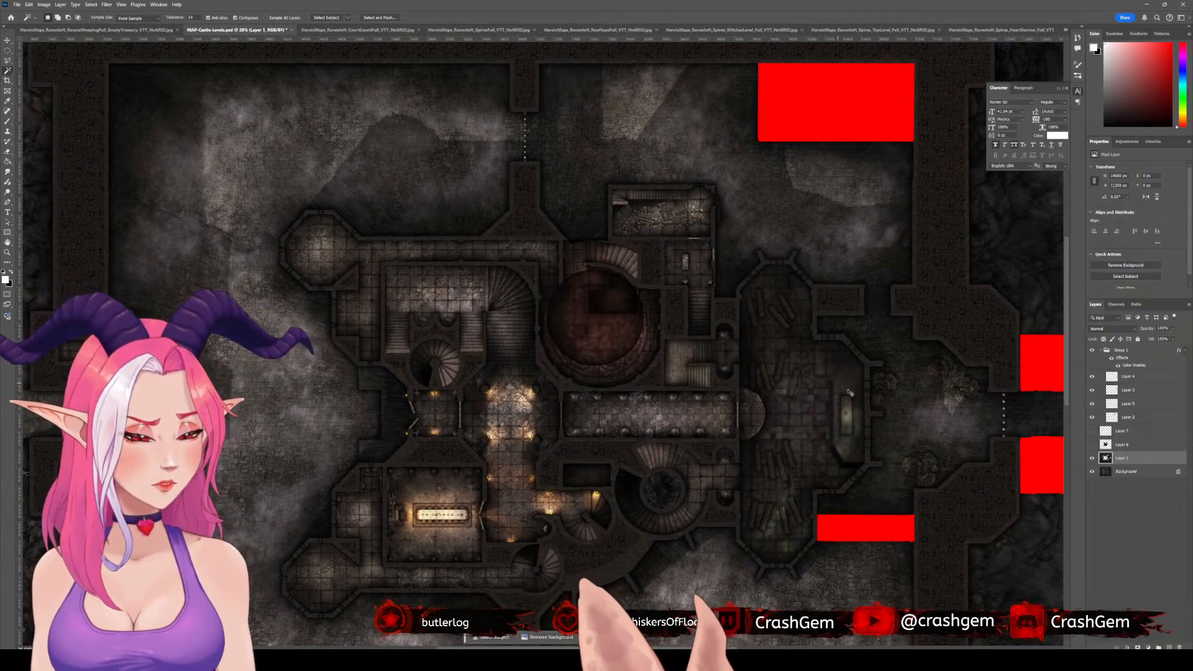
- Paste the cut castle floor as a new layer above Layer 1 and move it aside to expose the floor below
left_click(1092, 458)
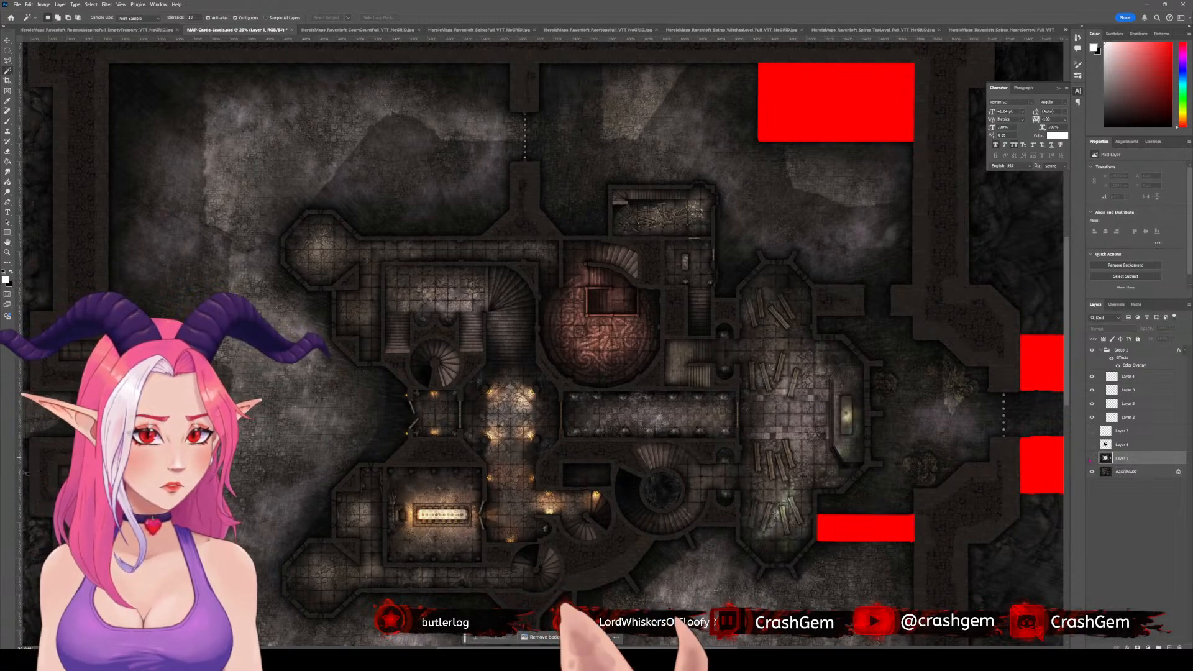
left_click(1091, 457)
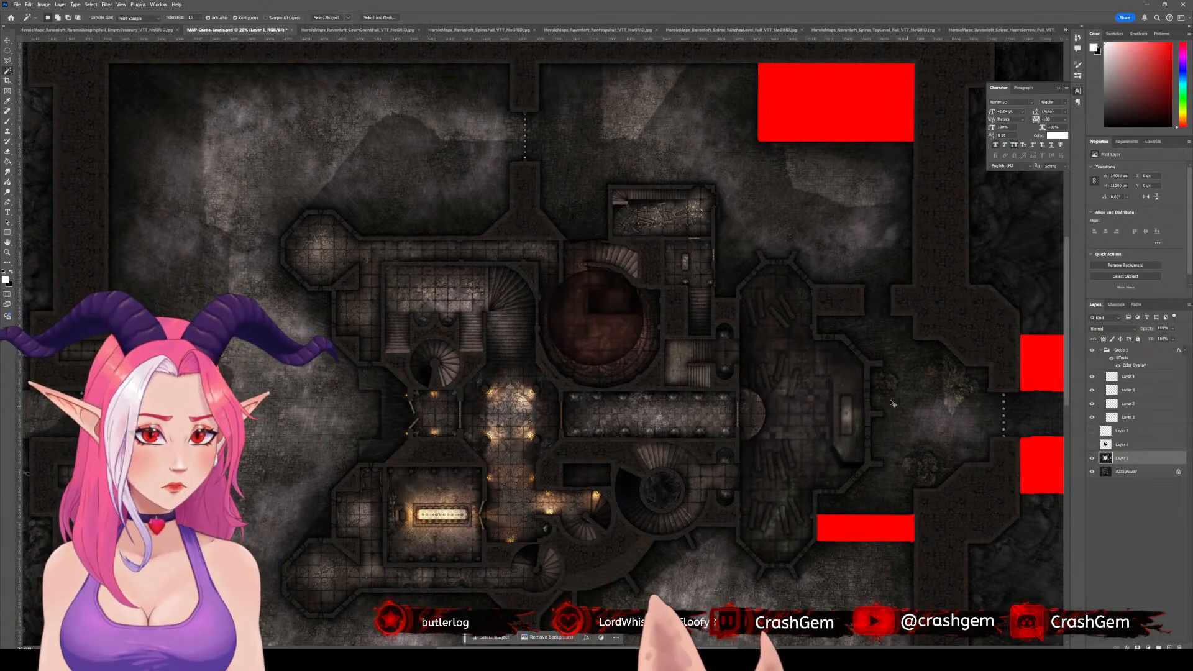
key("ctrl+v")
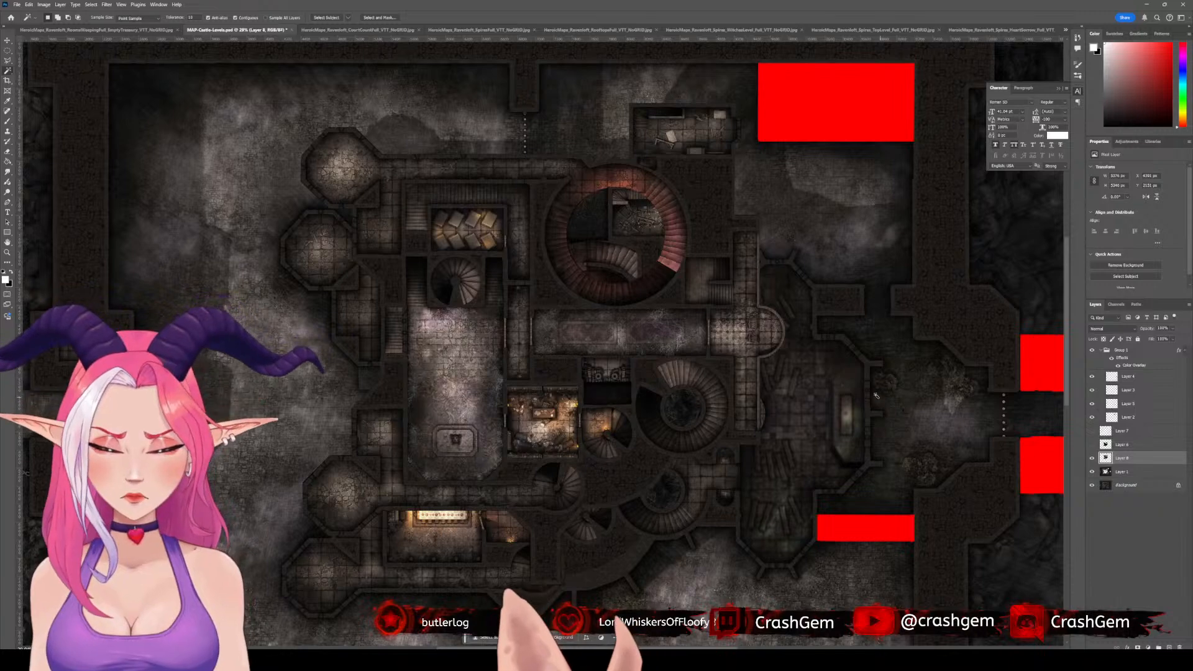
key("v")
left_click_drag(654, 280, 322, 280)
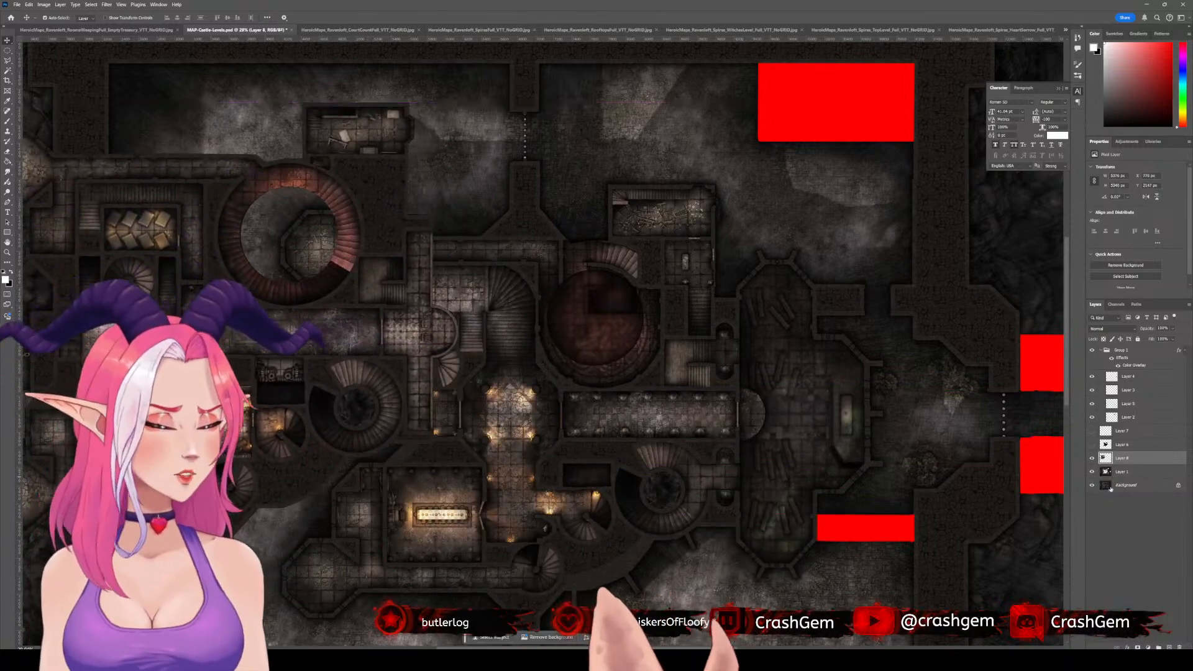
- Hide Layer 1 after comparing it on and off, and align the pasted castle floor over the matching castle outline
left_click(1096, 473)
left_click(1092, 473)
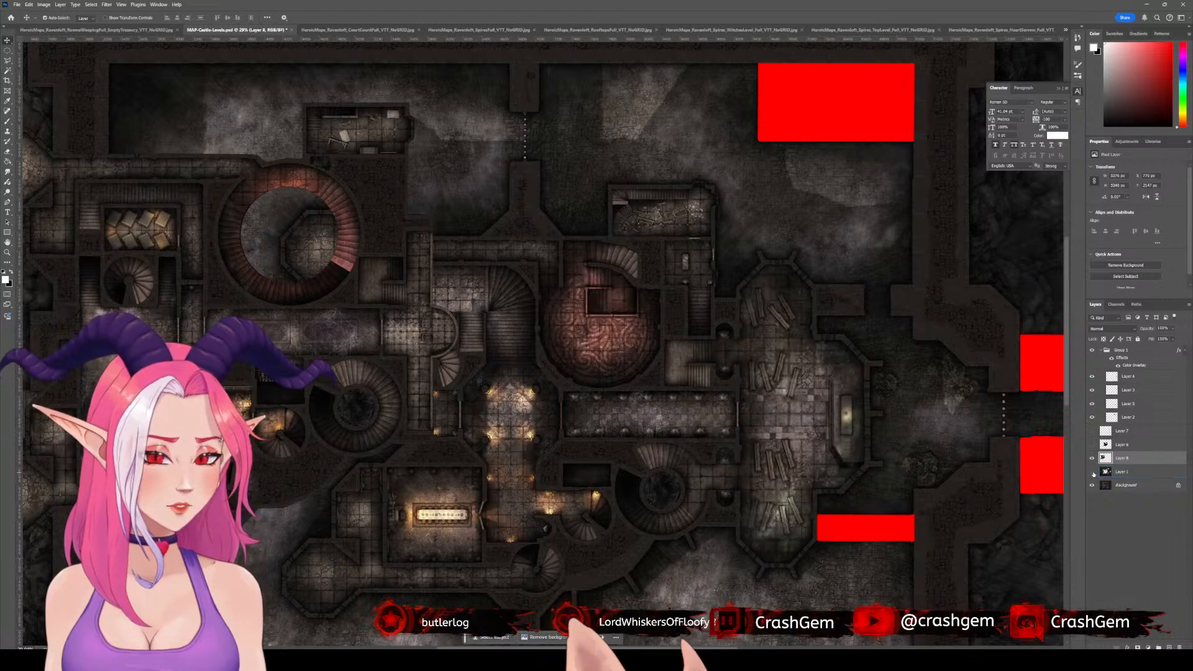
left_click(1092, 473)
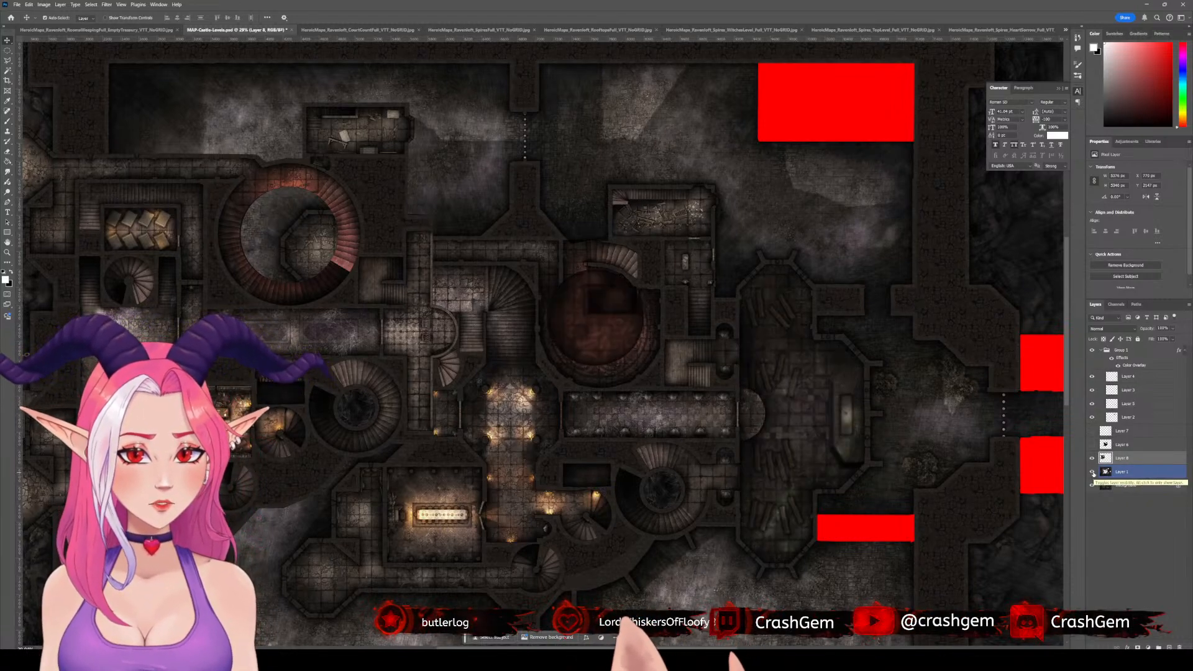
left_click(1092, 473)
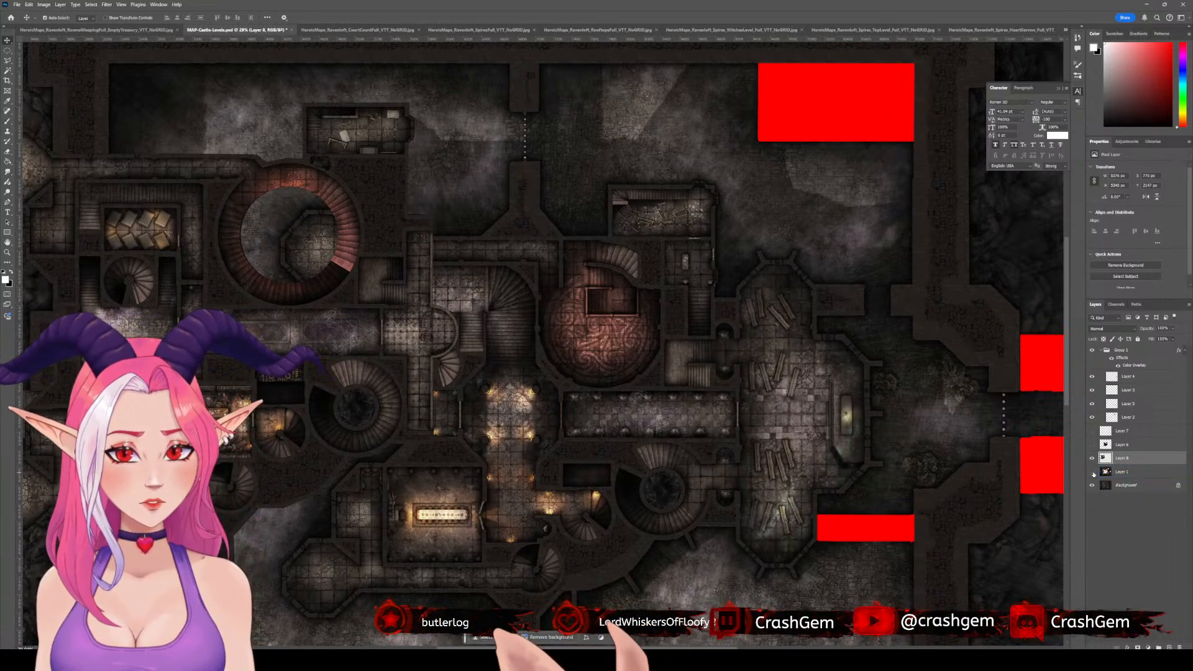
left_click(1092, 473)
left_click(1092, 473)
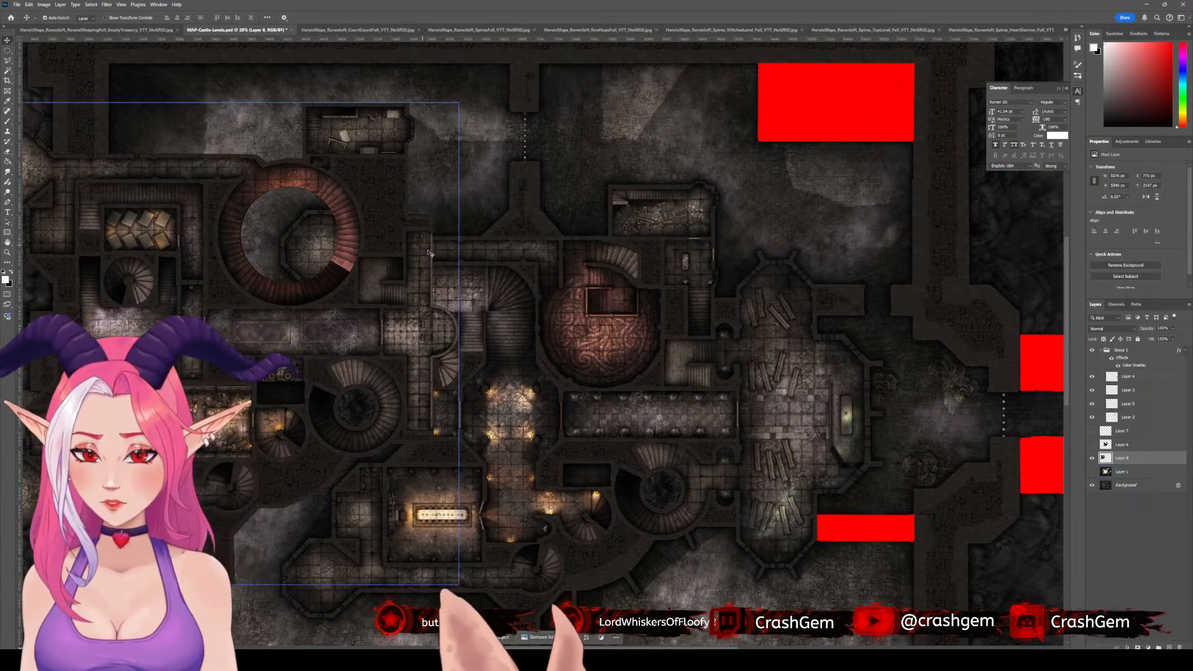
left_click_drag(352, 220, 653, 307)
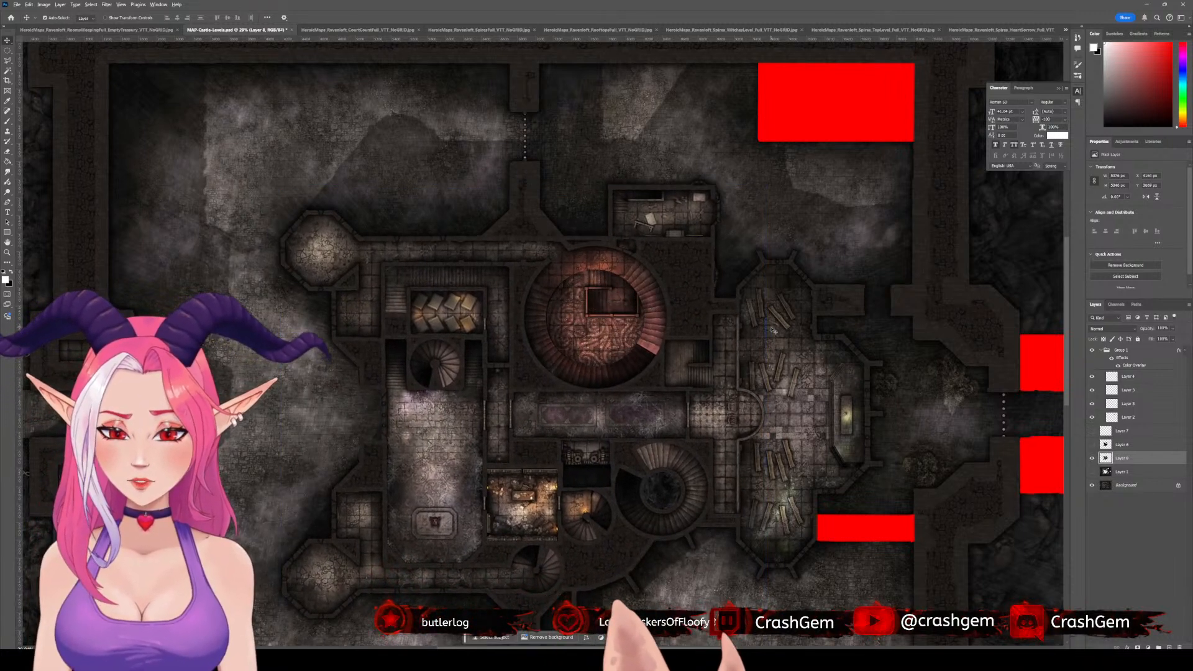
- Move the pasted castle floor layer into the bottom of Group 1, which carries the red color overlay
scroll(780, 333, "down", 3)
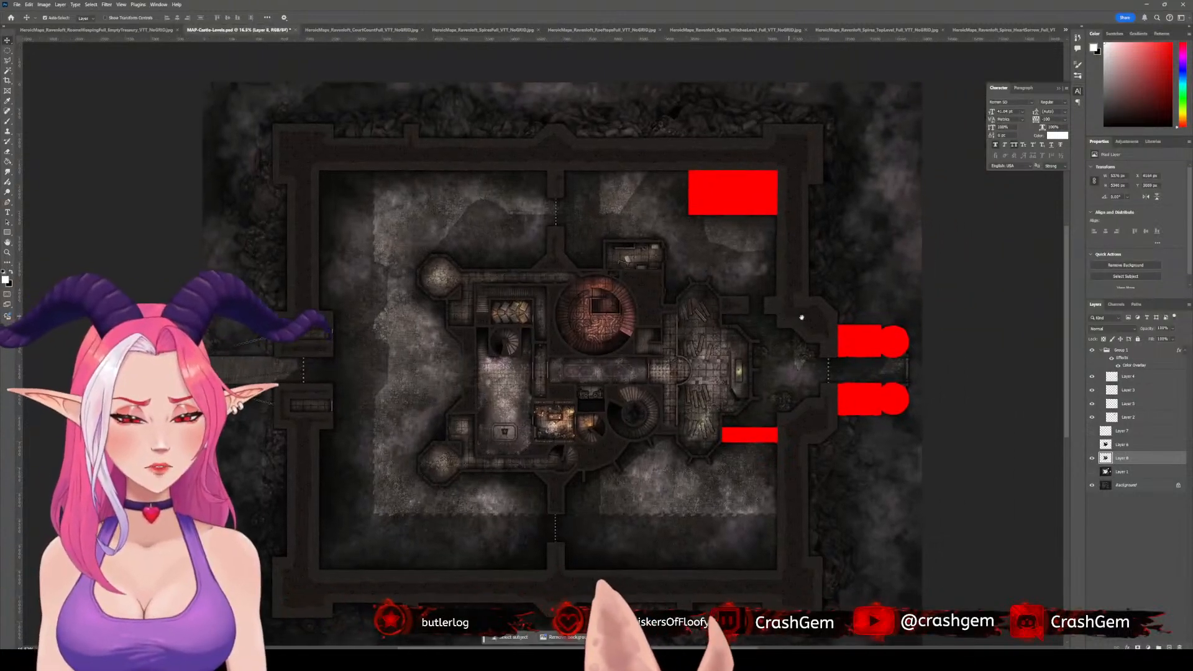
left_click_drag(1131, 463, 1128, 425)
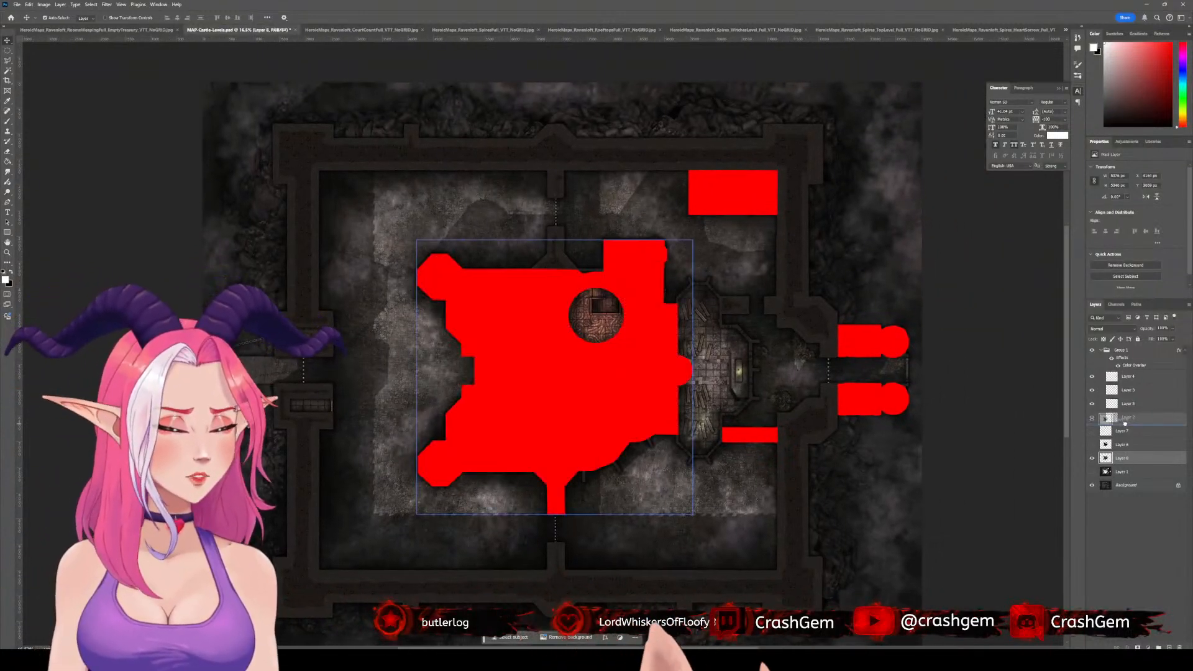
scroll(626, 386, "up", 5)
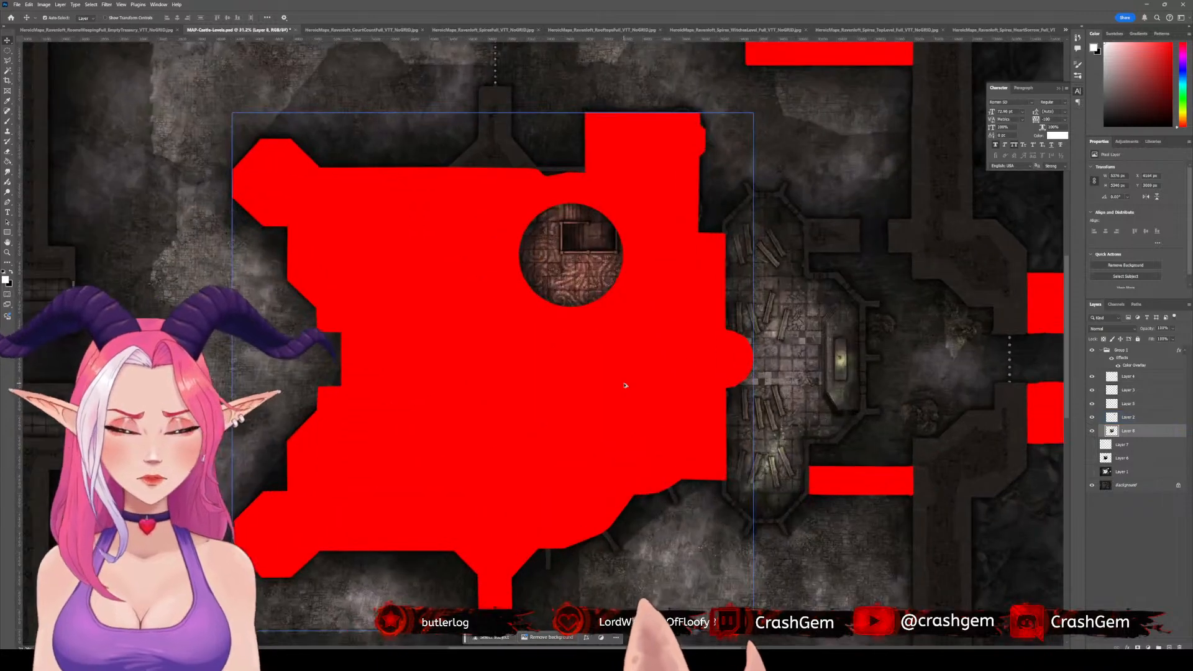
- Save the layered castle document and hide Group 1's effects to take the red color overlay off the castle floor
scroll(626, 384, "down", 5)
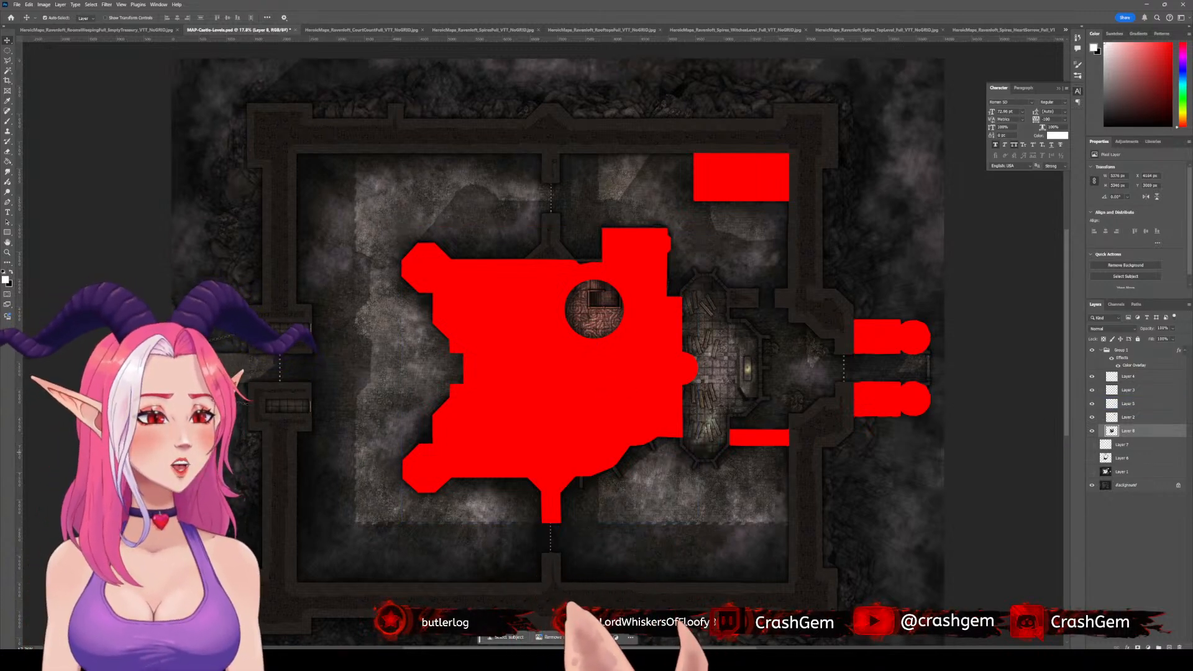
key("ctrl+s")
left_click(1116, 365)
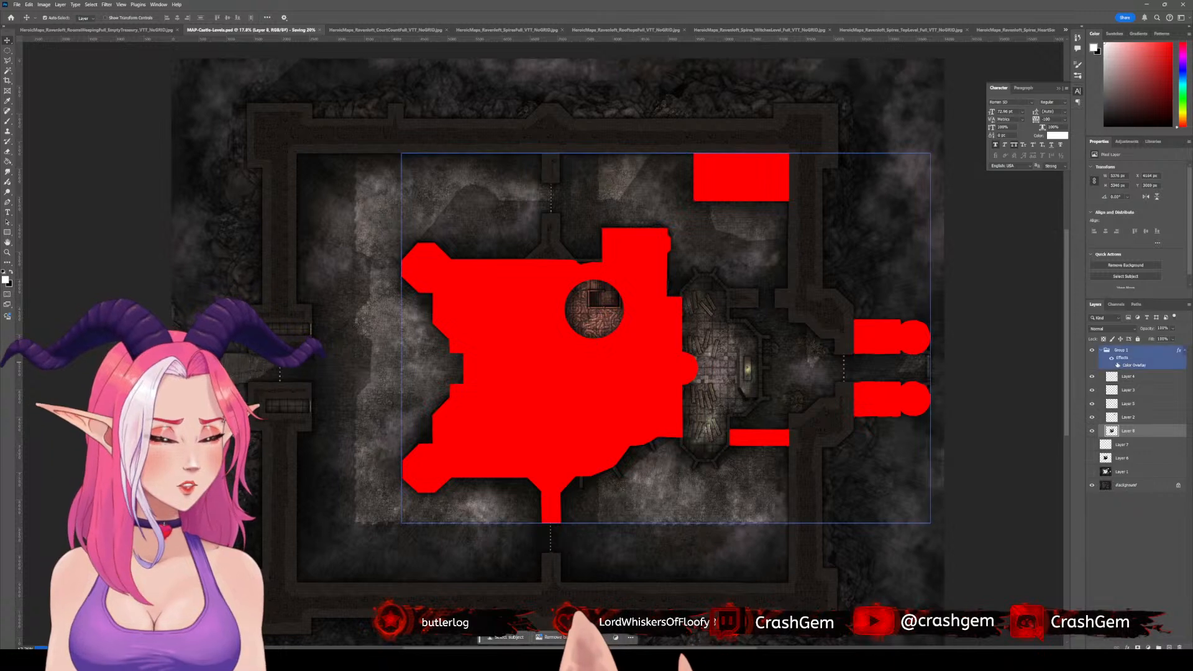
left_click(1111, 359)
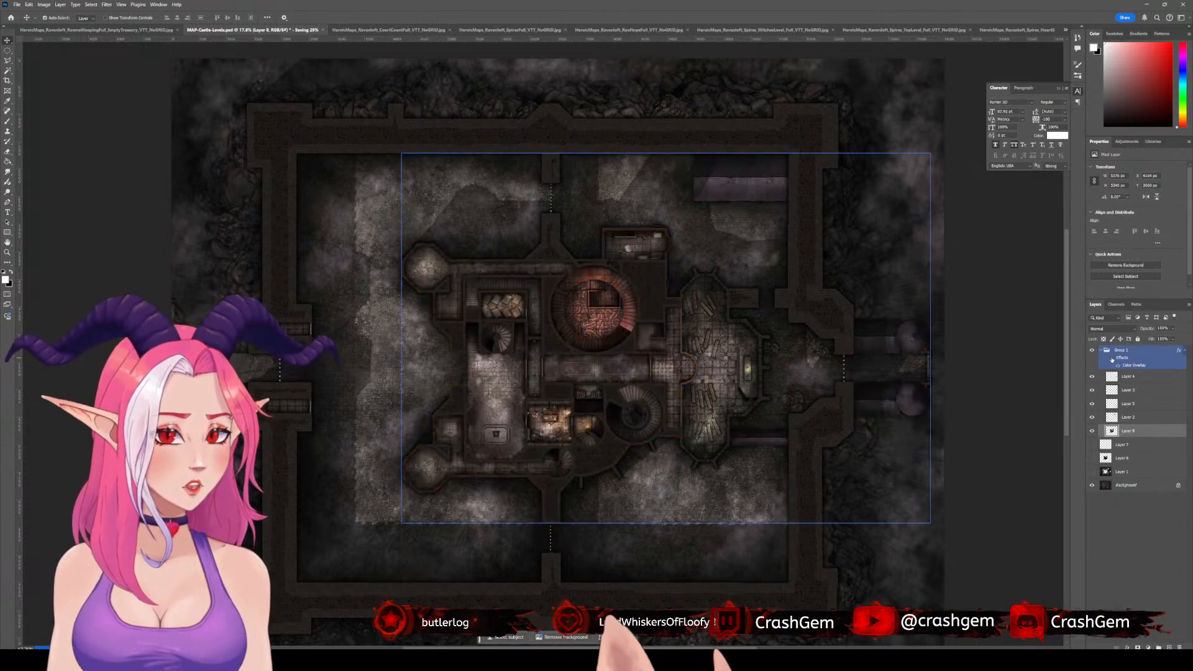
left_click(1136, 389)
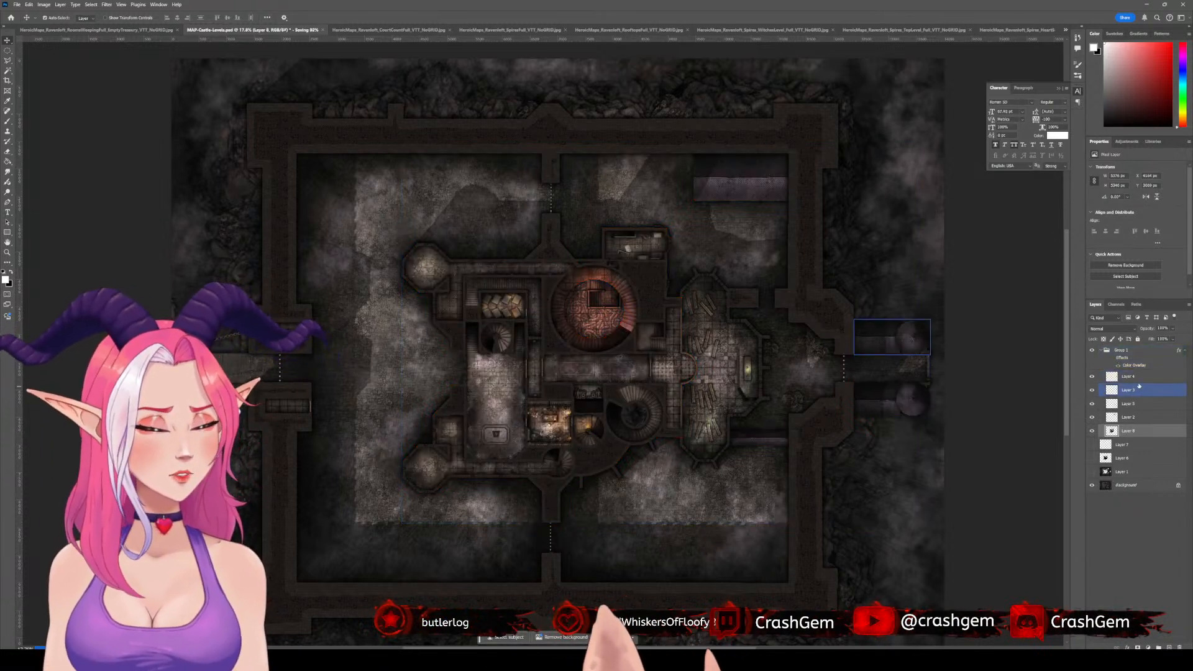
left_click(1137, 376)
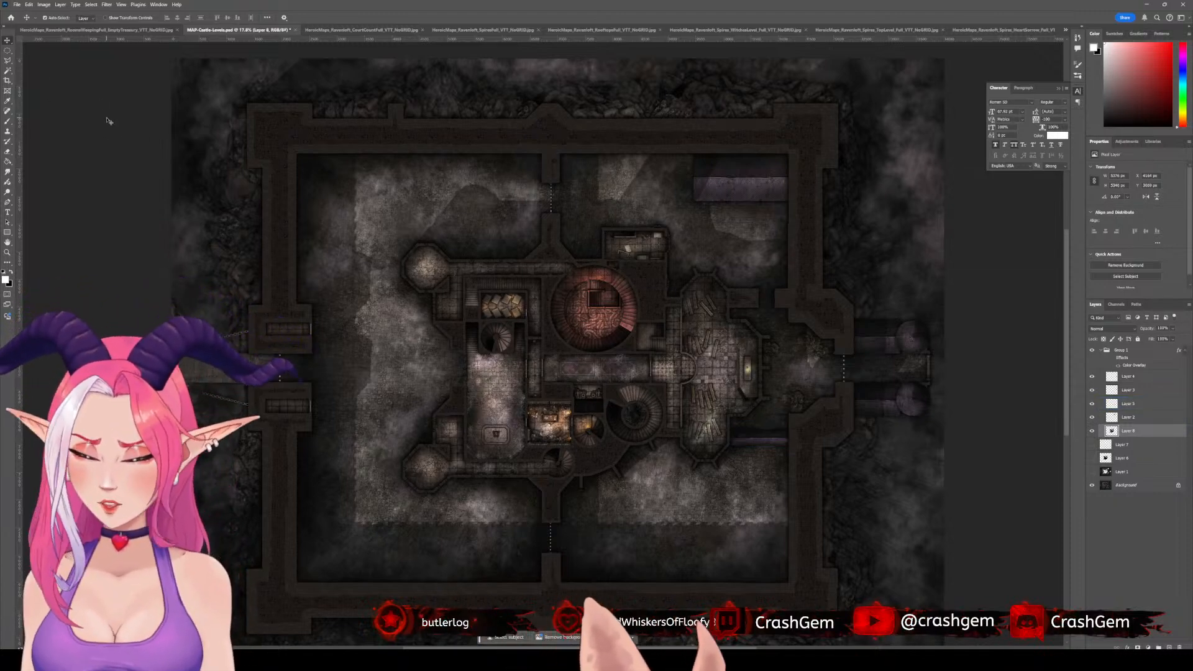
- Show the grid over the map, check it against the castle rooms and stairwell, and undo the hiding of Group 1's effects
key("ctrl+apostrophe")
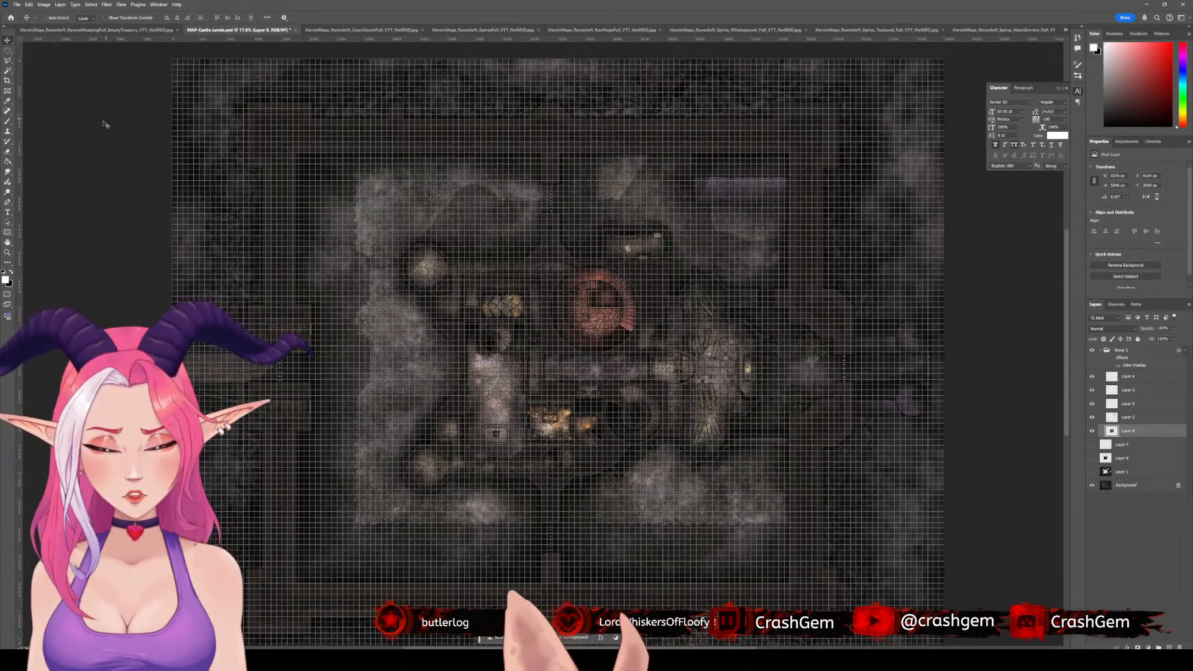
scroll(648, 321, "up", 8)
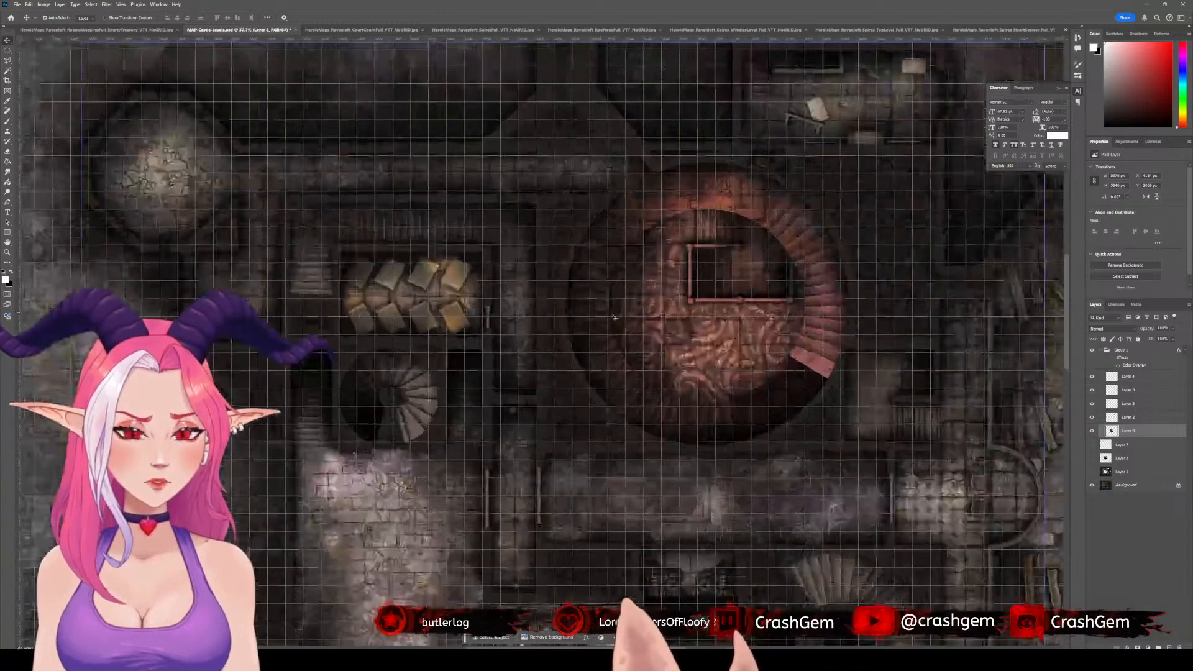
scroll(613, 315, "down", 4)
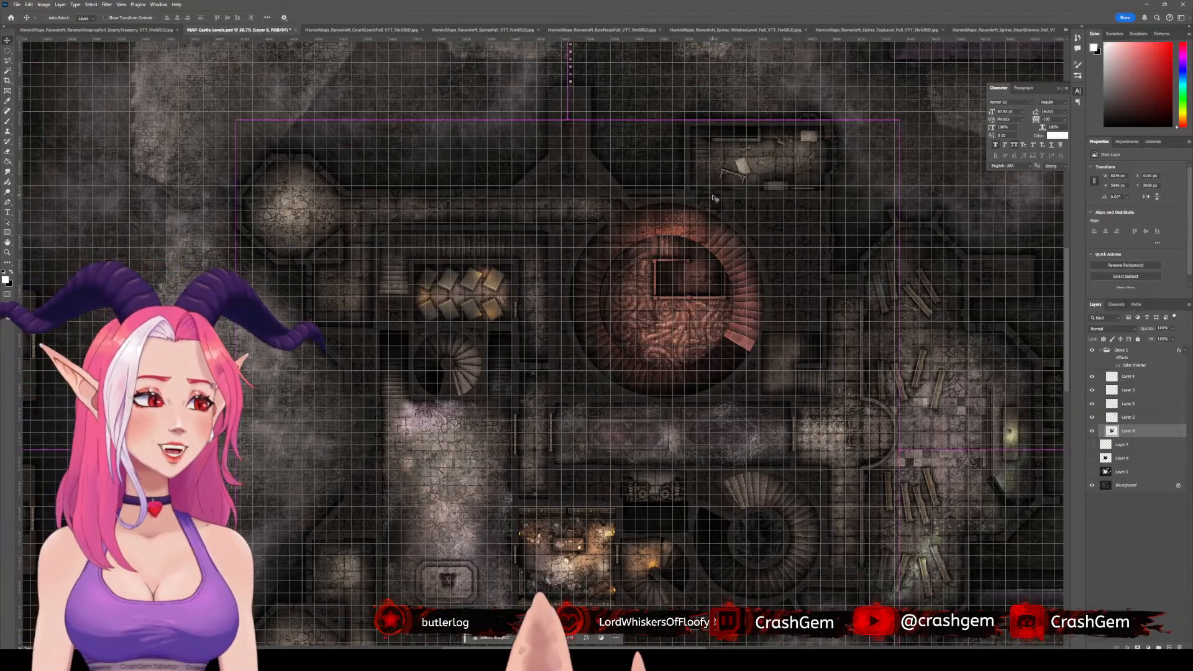
key("ctrl+z")
scroll(703, 281, "down", 6)
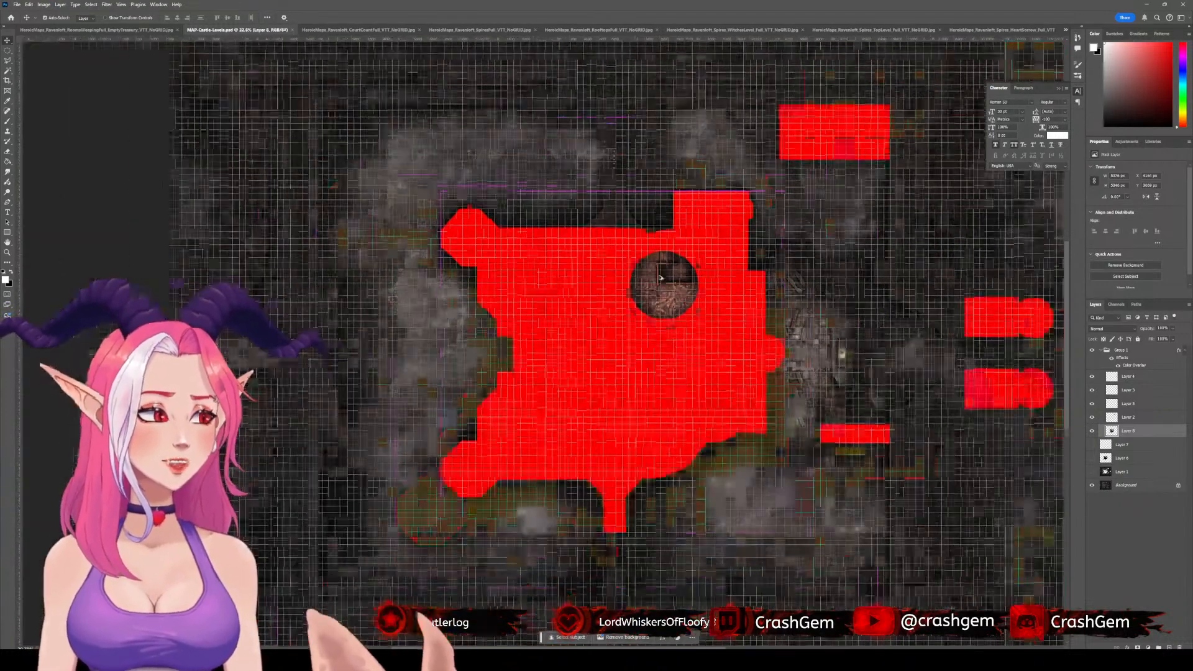
- Resample the whole map image to a resolution of 100 pixels per inch
left_click(43, 4)
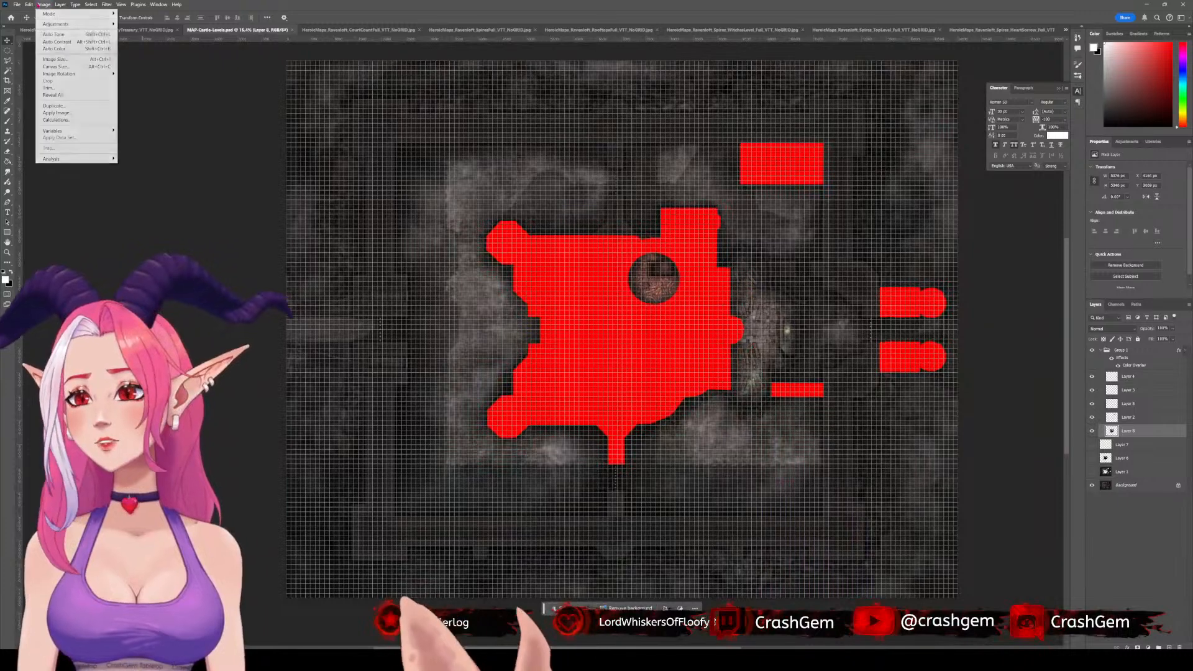
left_click(68, 59)
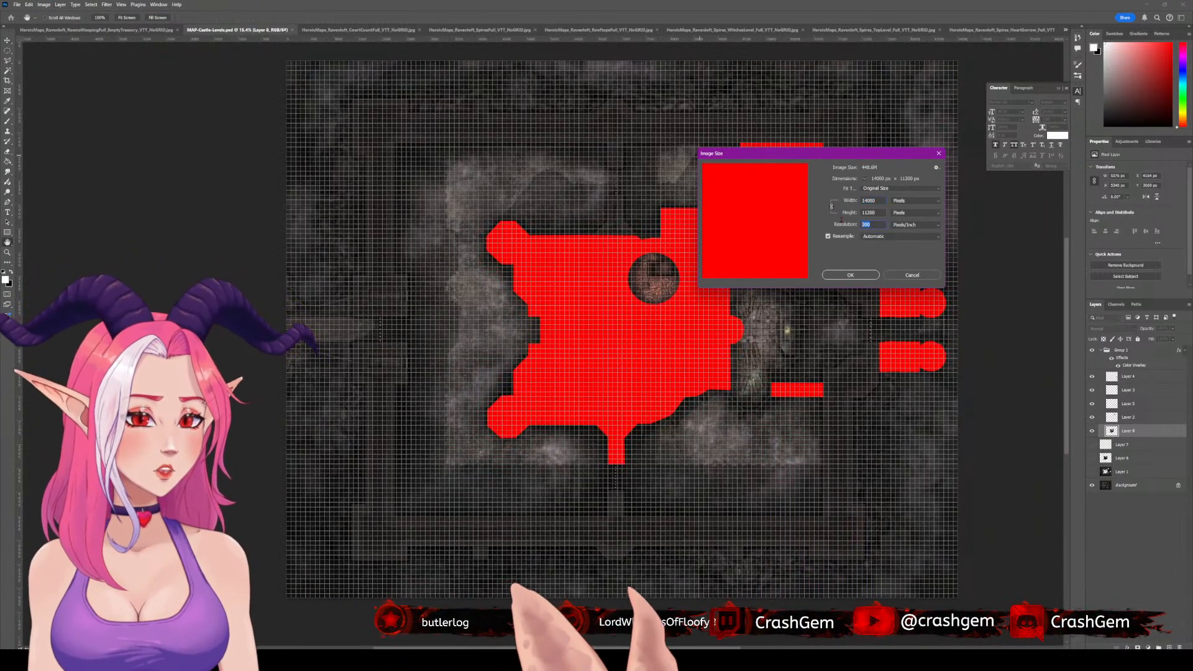
type("100")
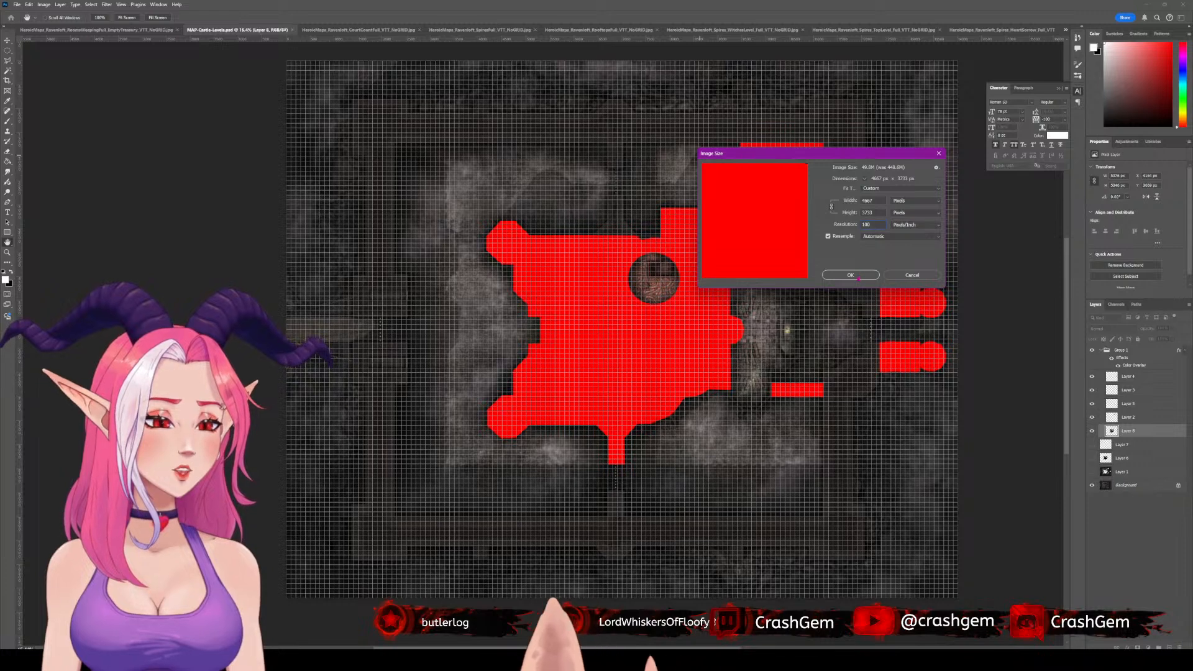
left_click(858, 278)
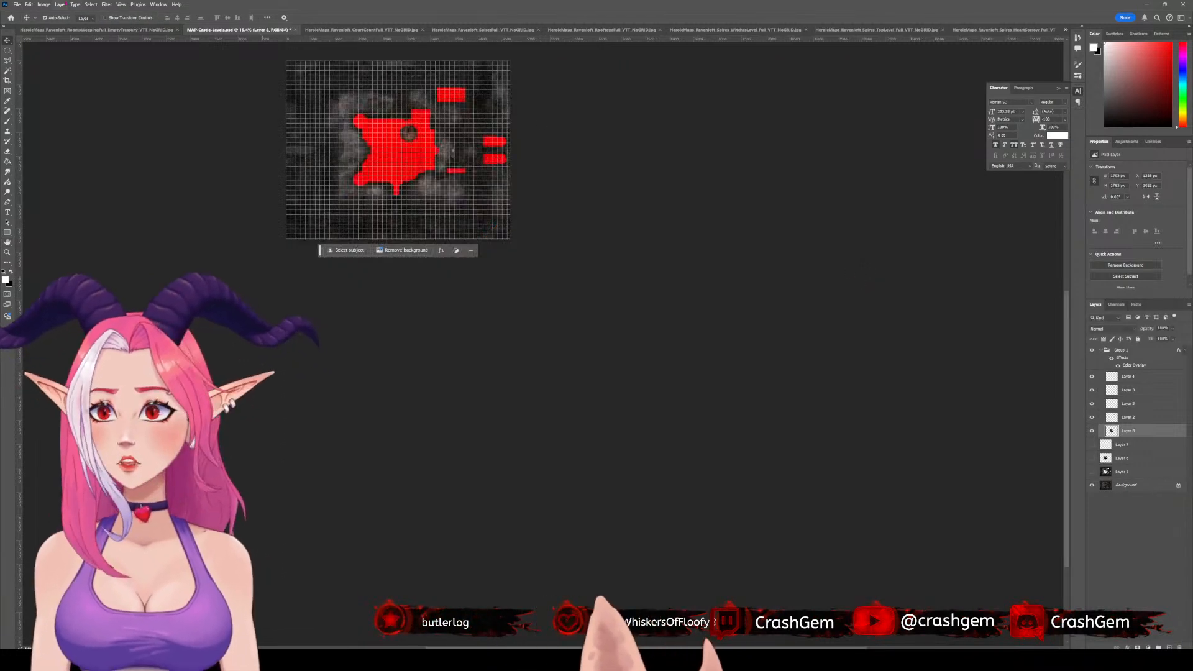
- Resize the map image to 10000 pixels wide and 8000 pixels high
left_click(43, 5)
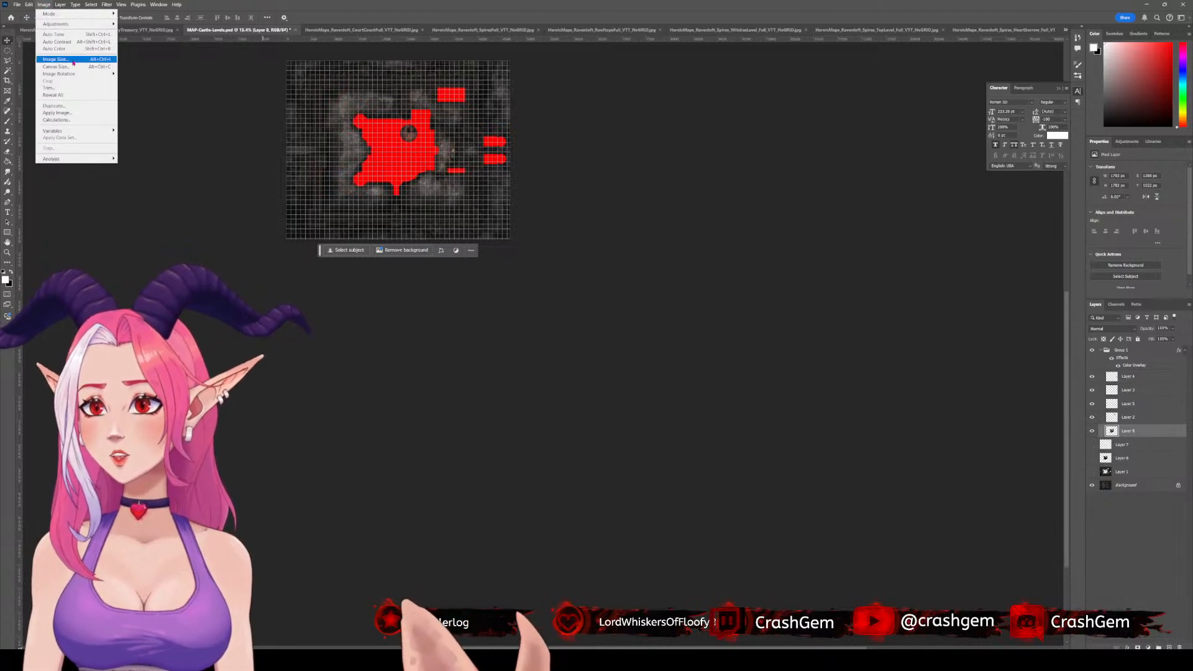
left_click(86, 59)
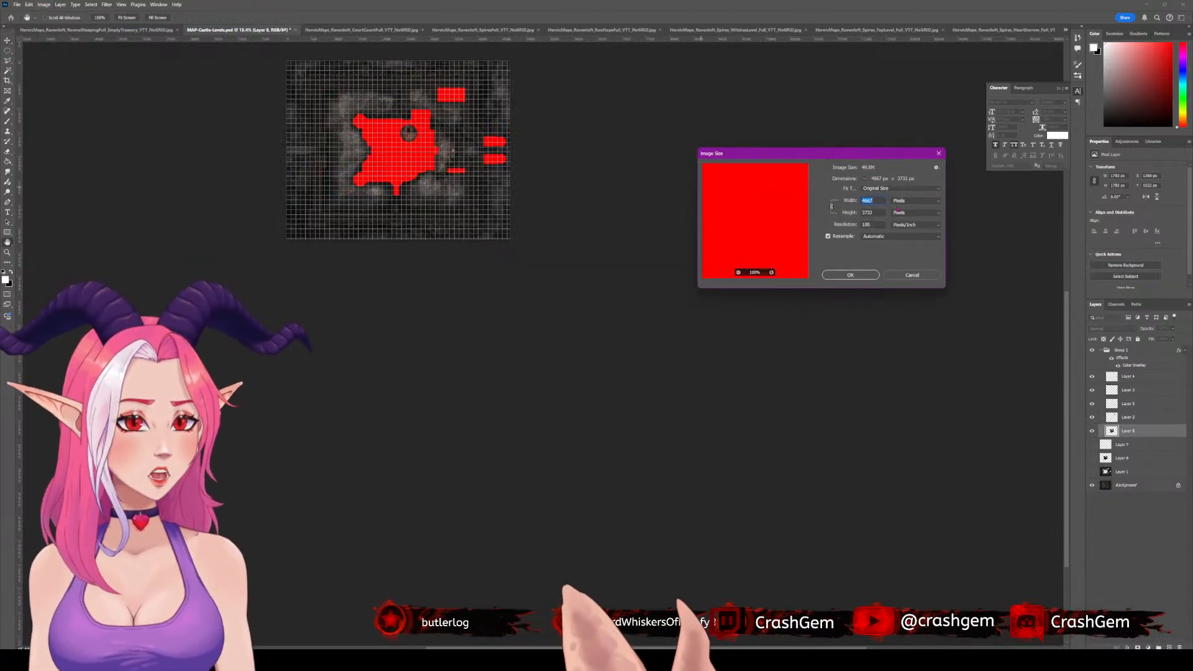
type("10000")
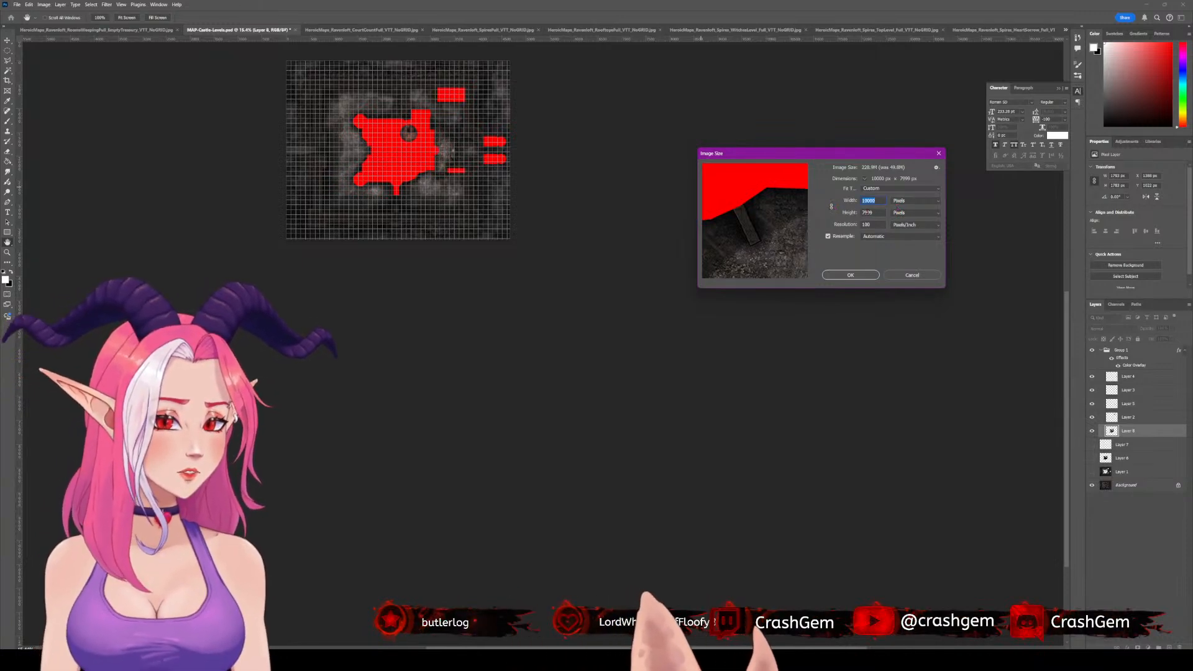
key("Tab")
type("8000")
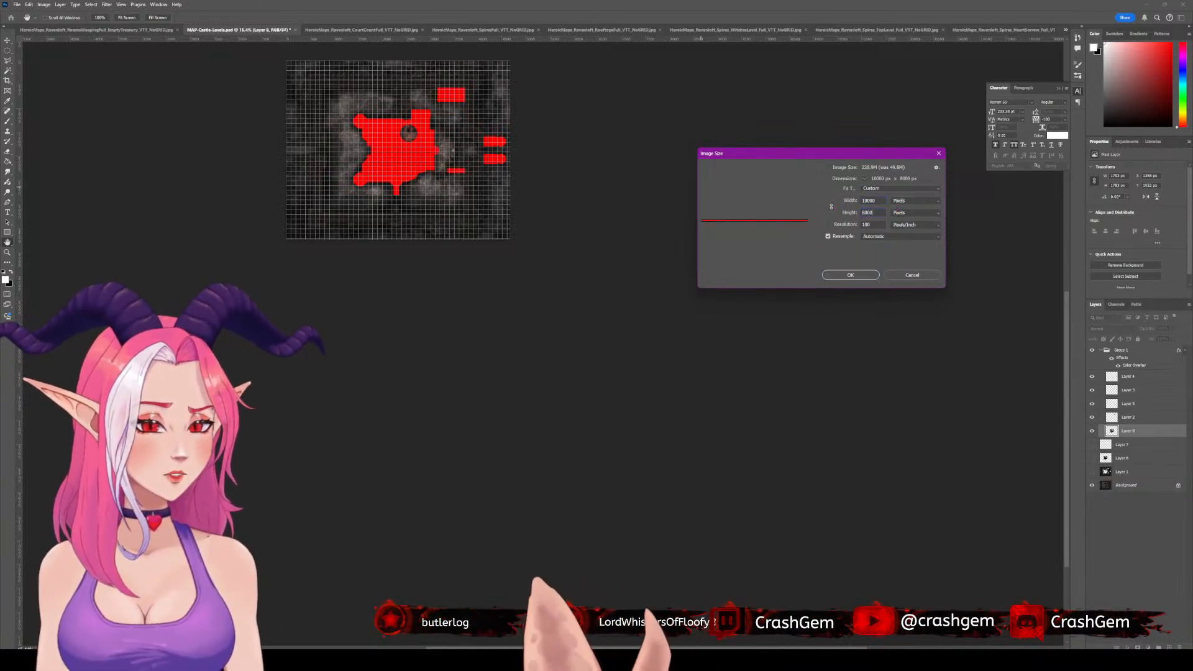
key("Return")
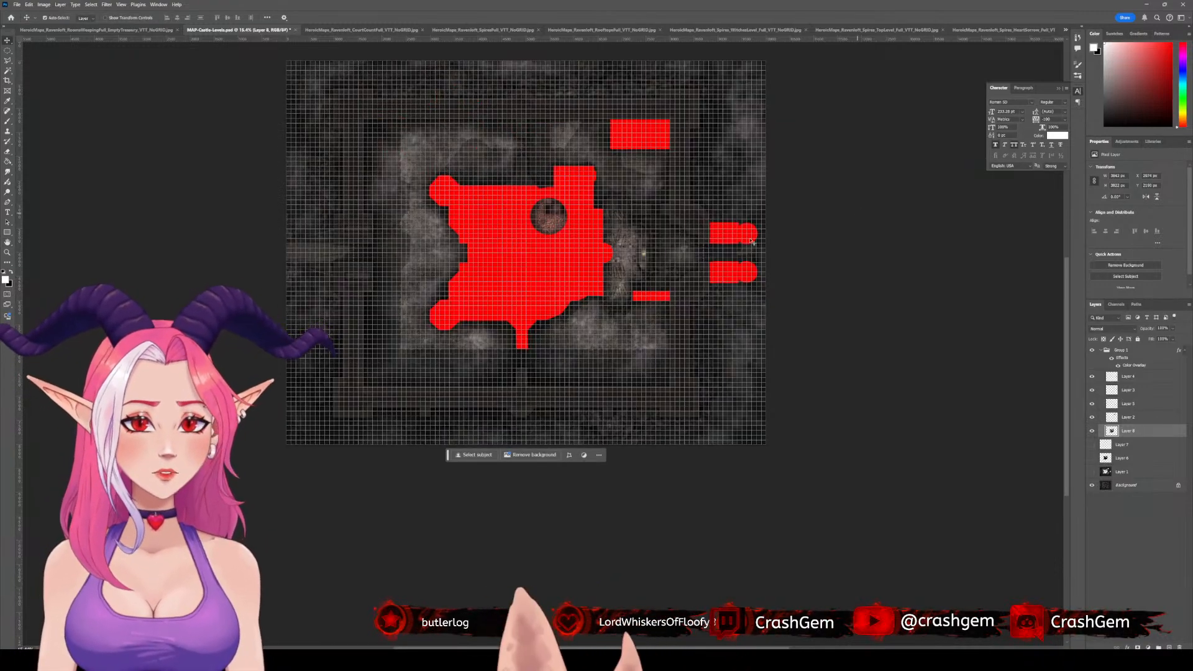
- Check how the resized castle map lines up with the grid, and save the document
scroll(623, 218, "up", 2)
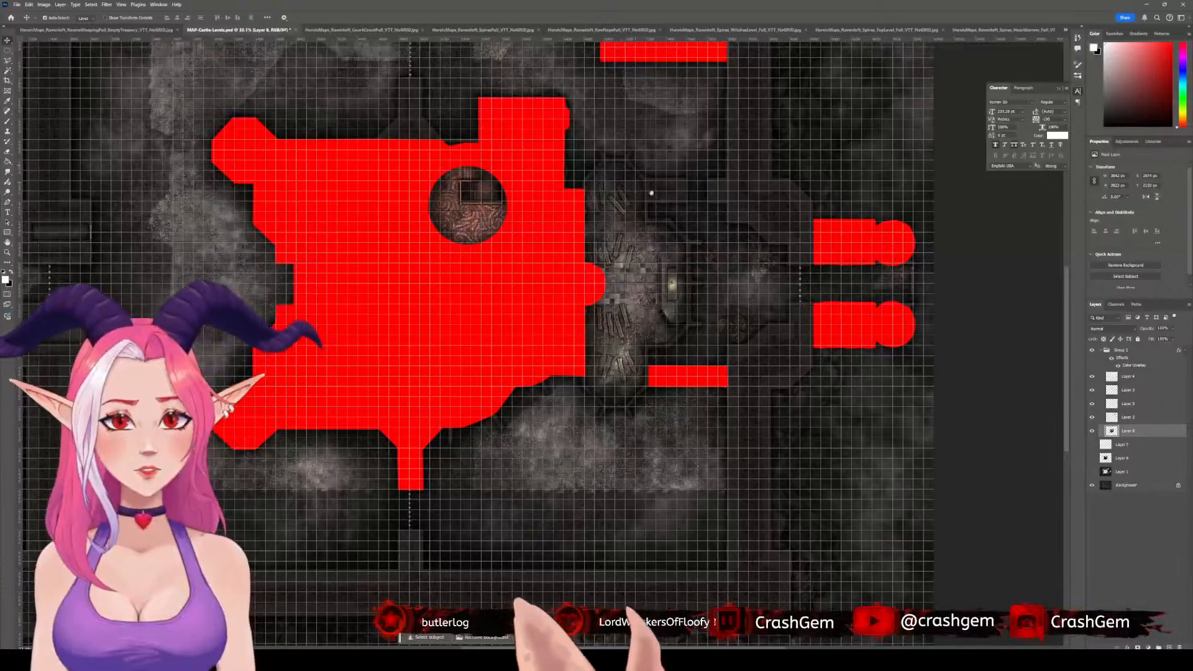
left_click_drag(651, 193, 777, 266)
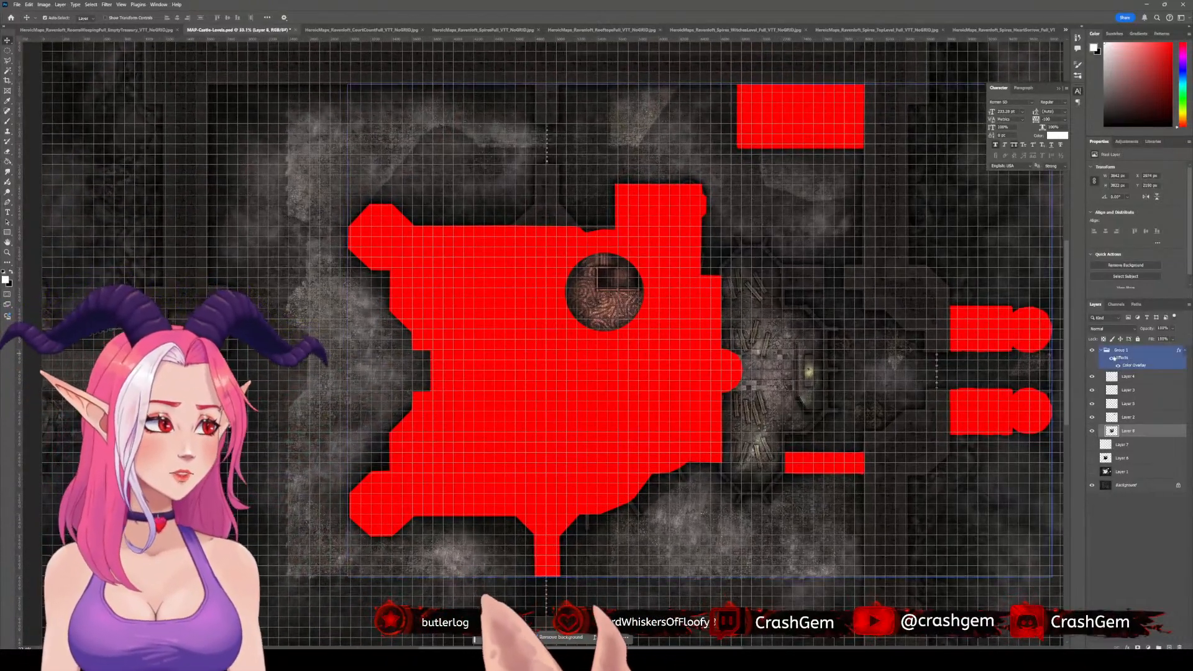
scroll(728, 319, "down", 2)
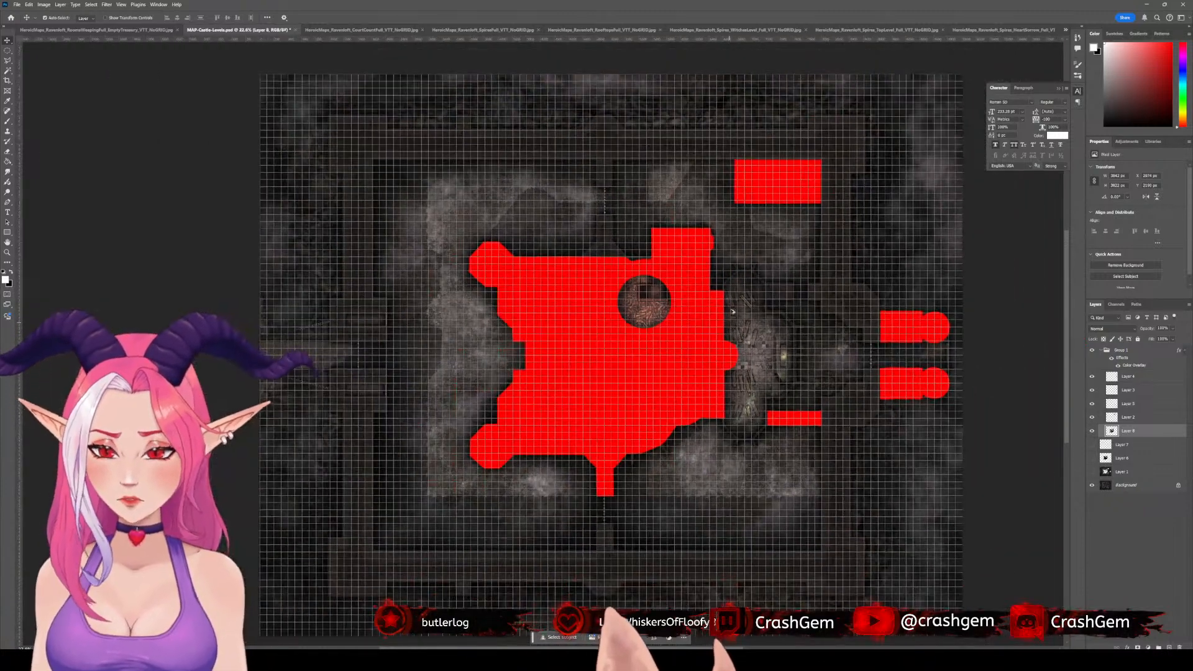
scroll(695, 322, "up", 2)
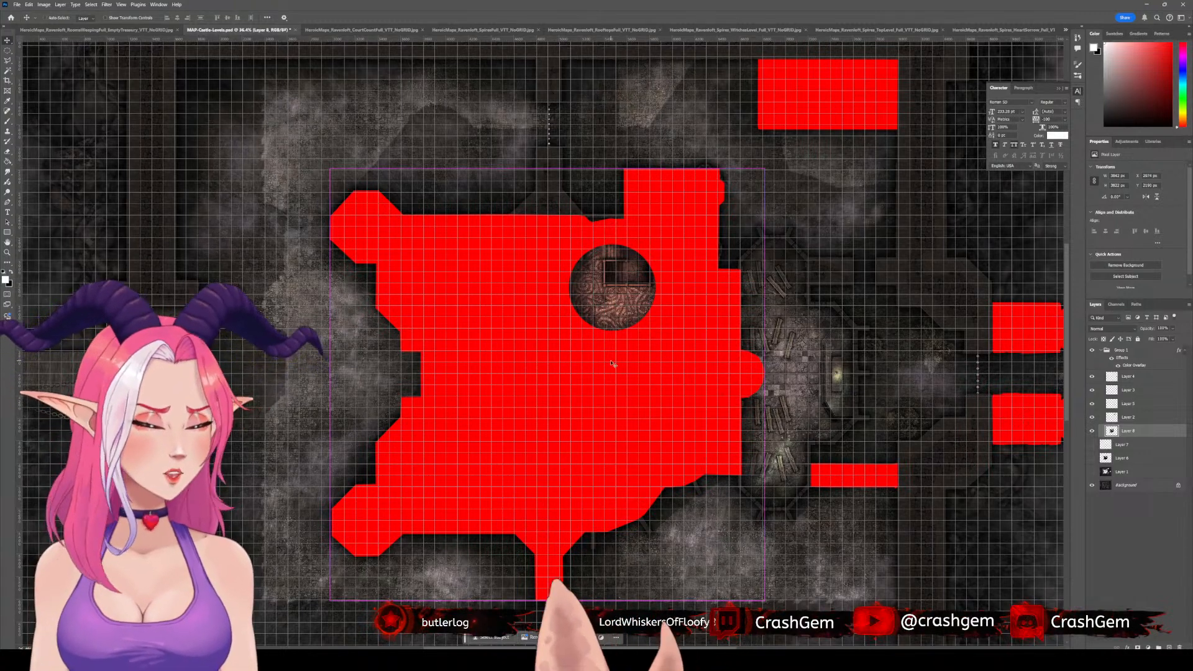
key("ctrl+s")
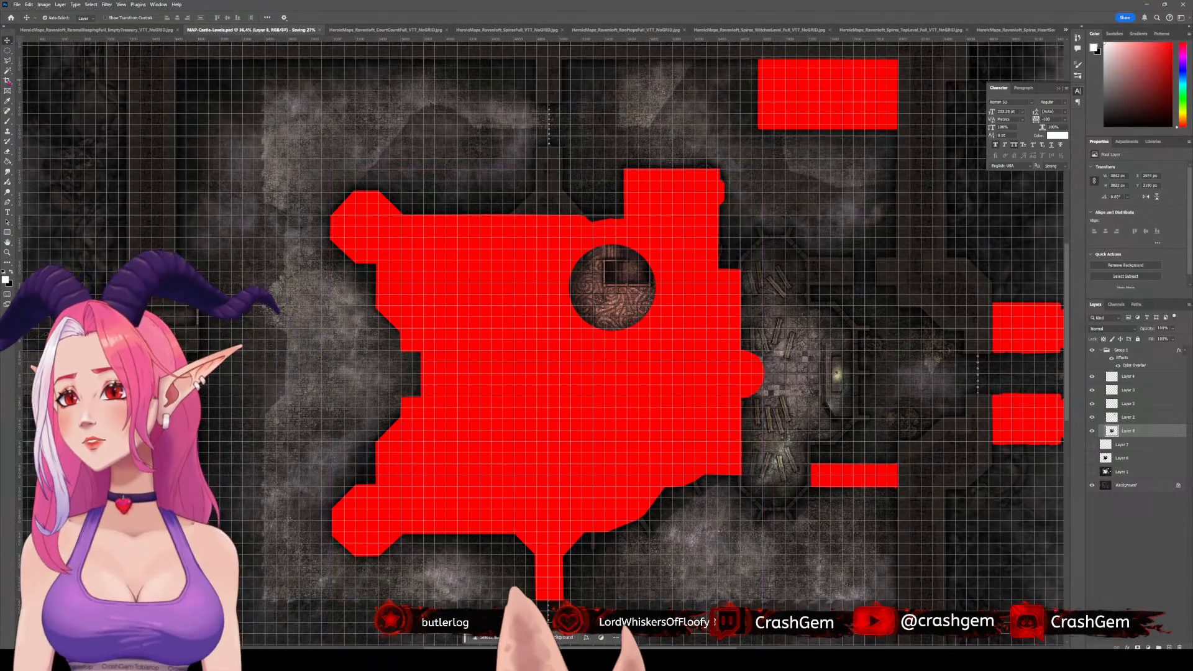
- Crop the canvas to a square around the red castle floor, leaving a narrow margin on all sides
key("c")
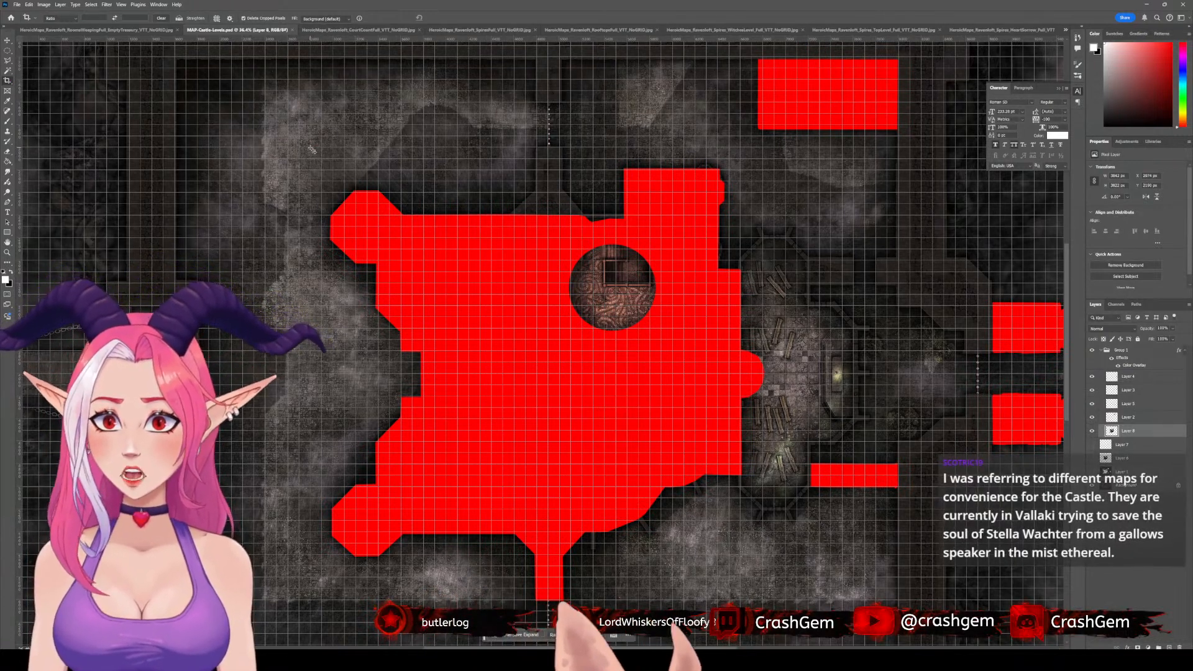
left_click_drag(311, 147, 774, 610)
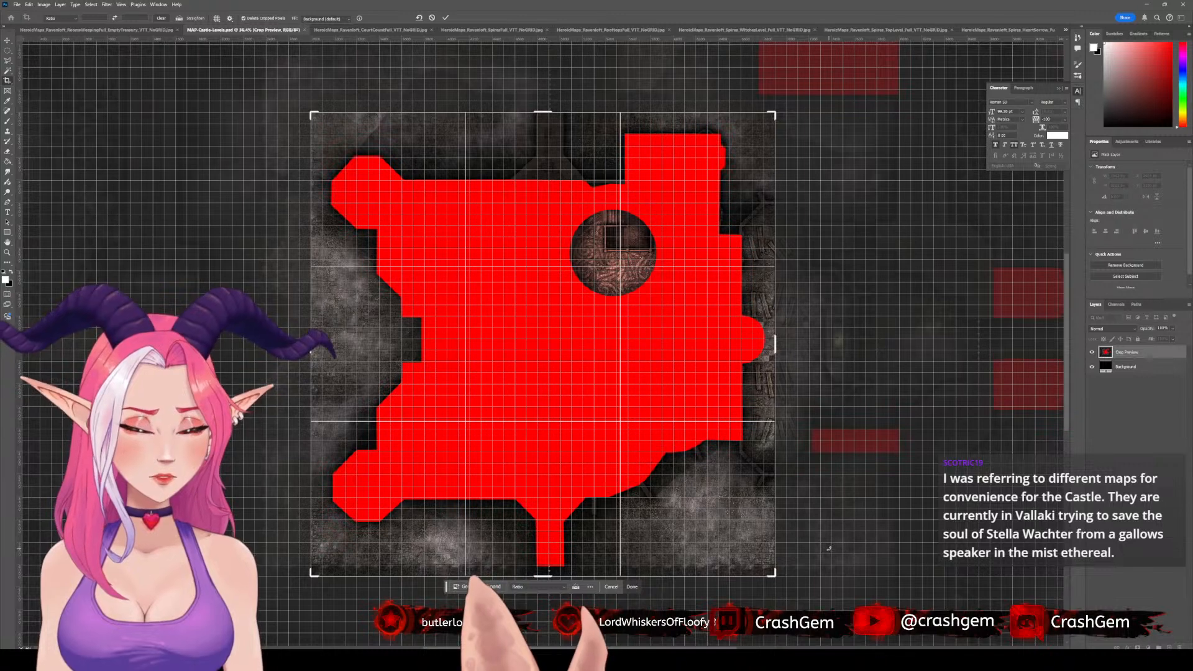
key("Return")
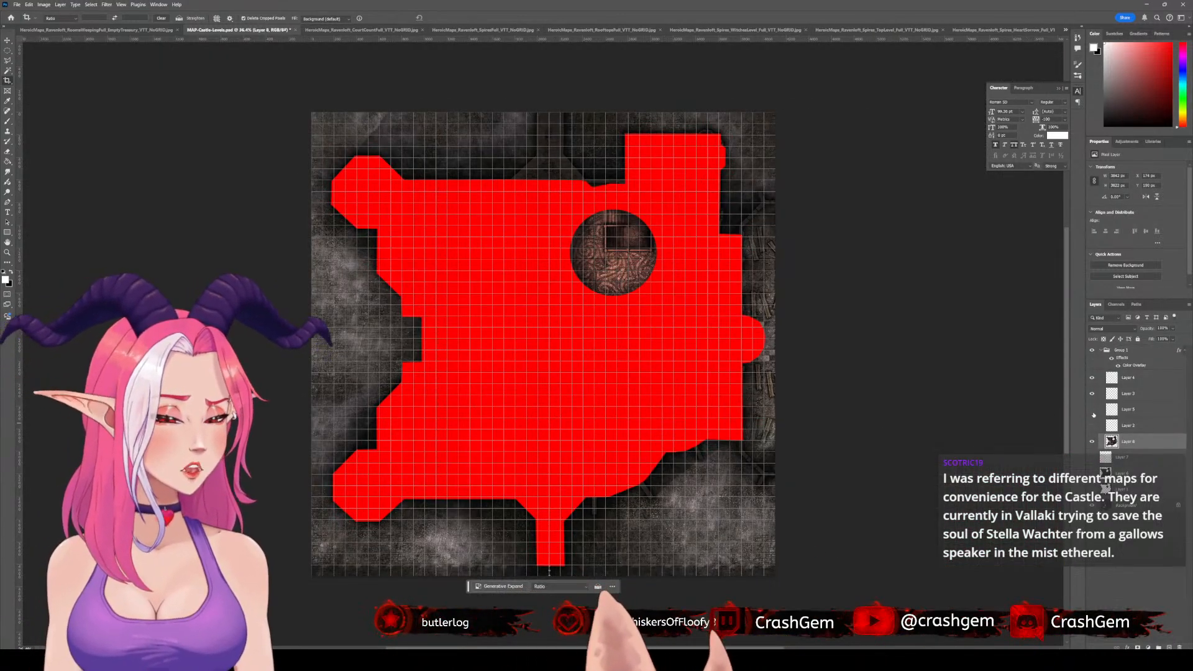
- Hide the other layers in Group 1, the Background layer and the group's effects, so only the castle floor shows
left_click(1094, 376)
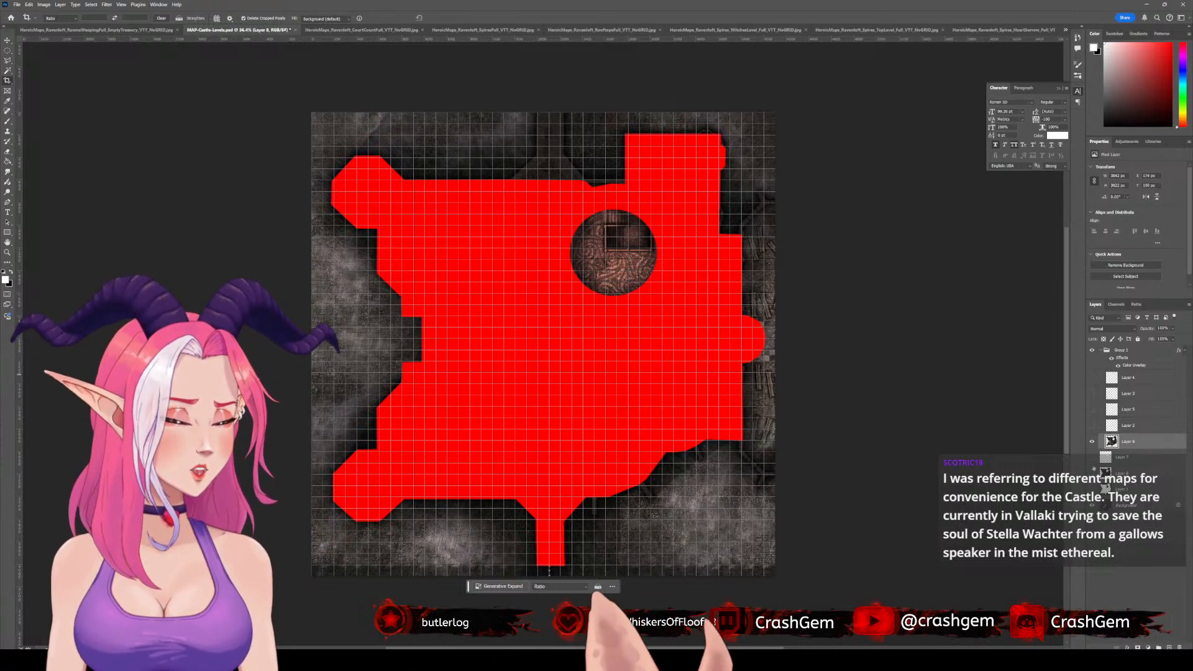
left_click(1091, 508)
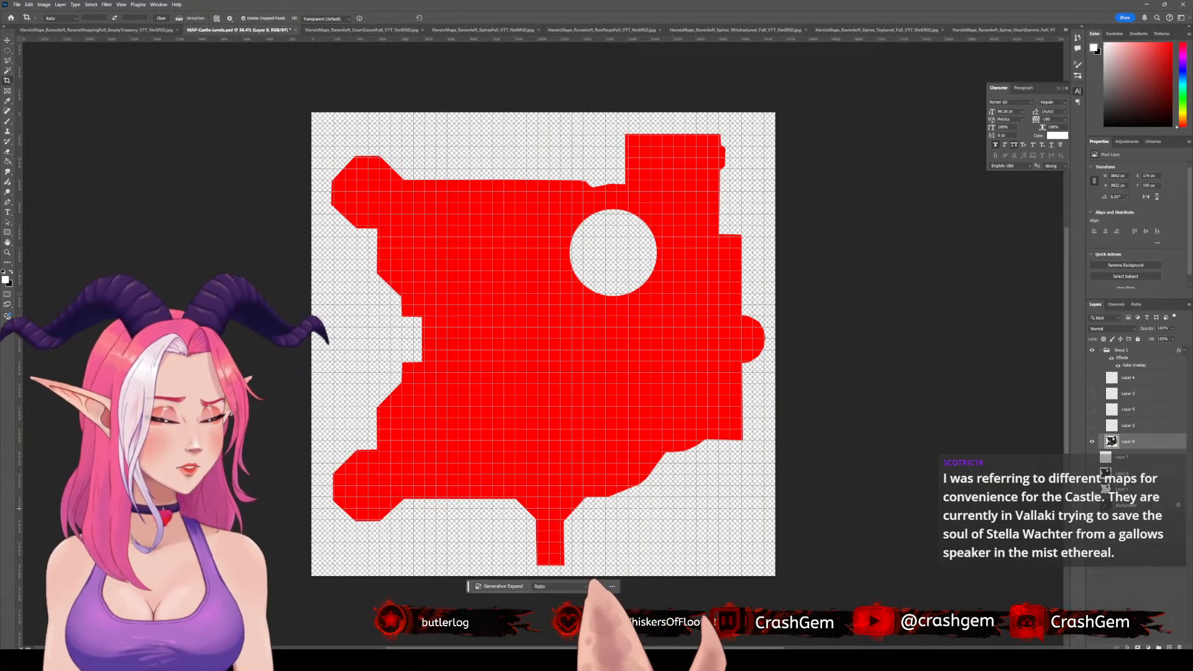
left_click(1110, 359)
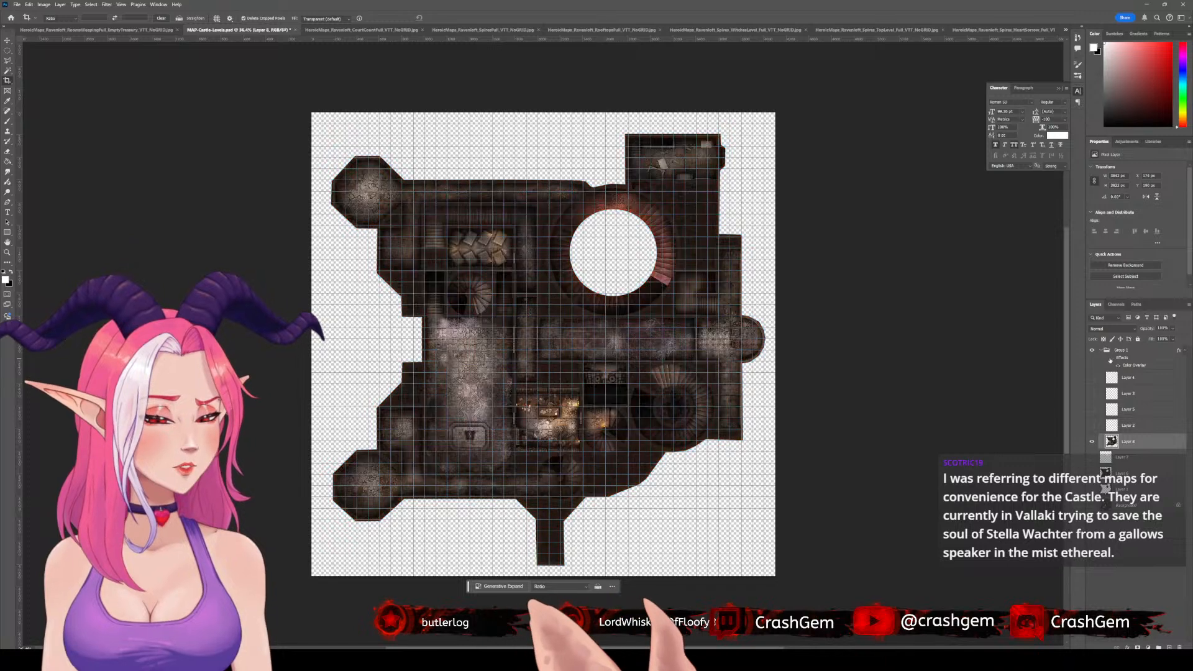
- Add a new layer in Group 1, merge all the group's layers, and merge the result with the hidden layers down to Background
left_click(1145, 351)
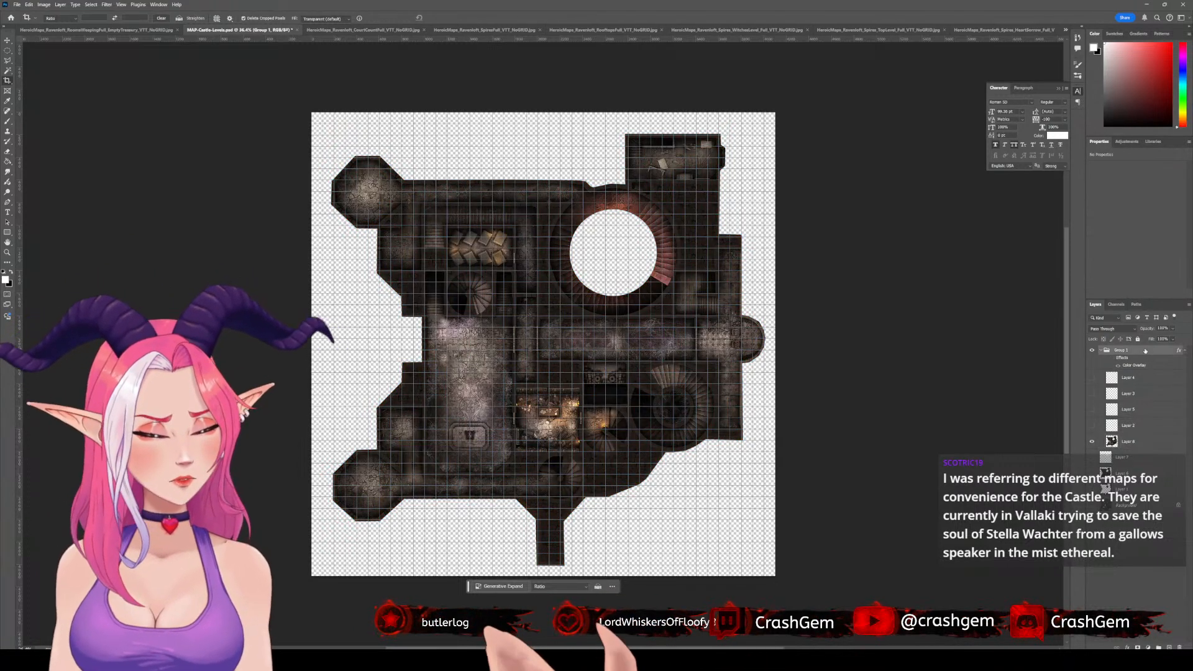
key("ctrl+shift+n")
key("Return")
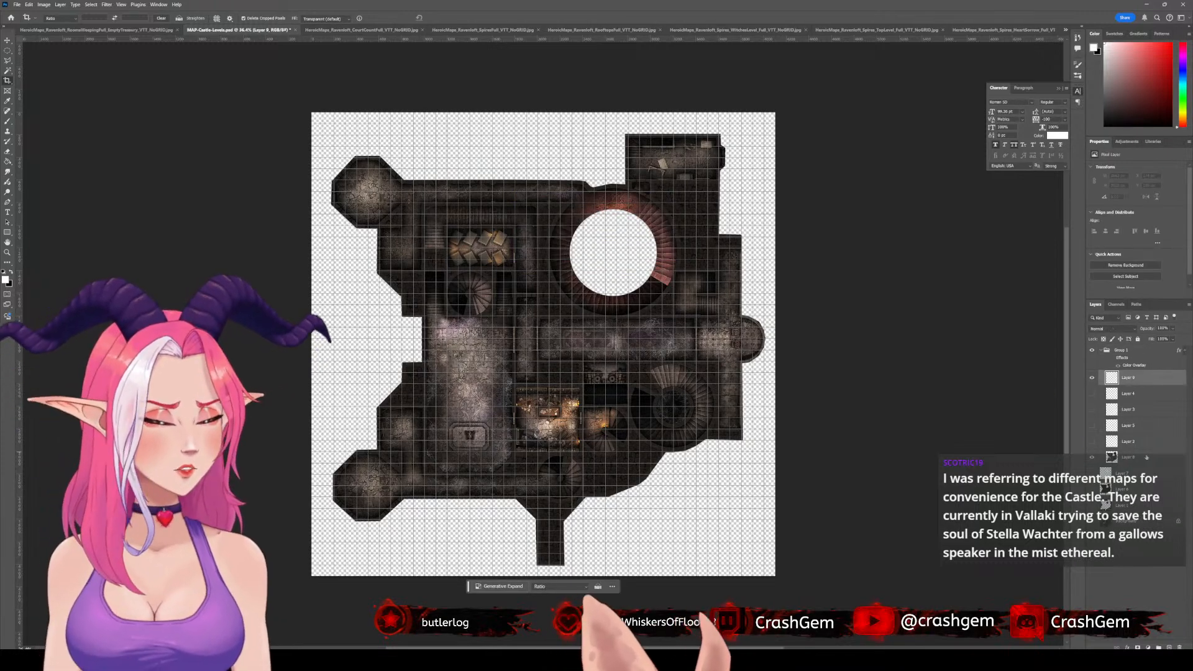
left_click(1140, 457, "shift")
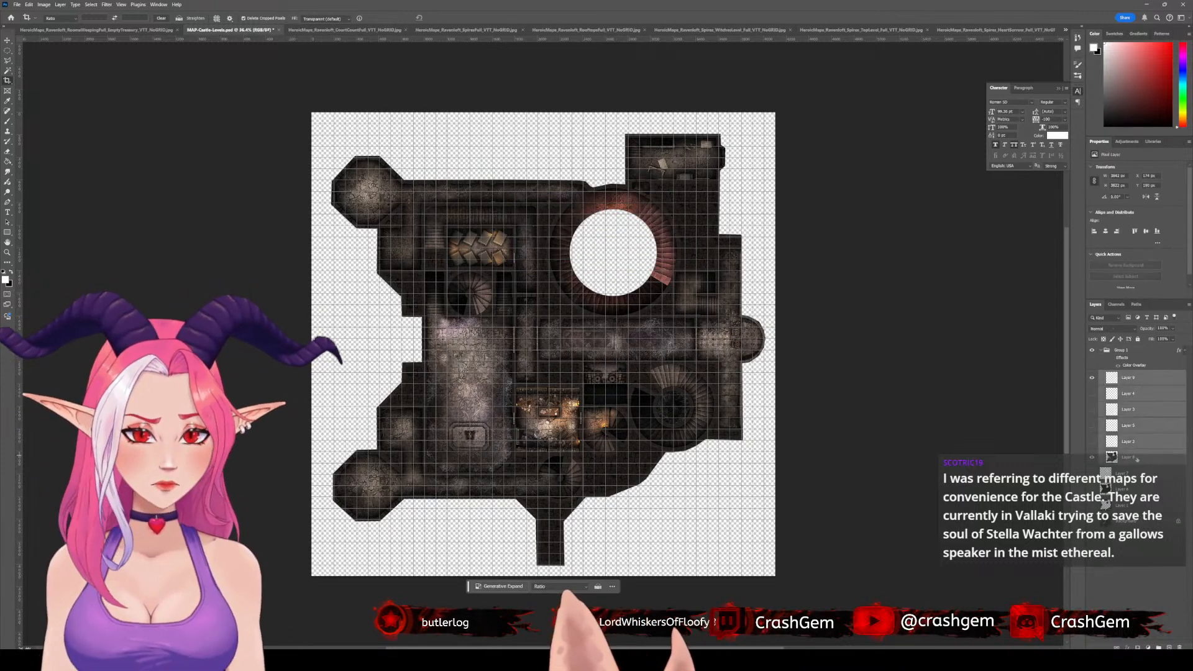
key("ctrl+e")
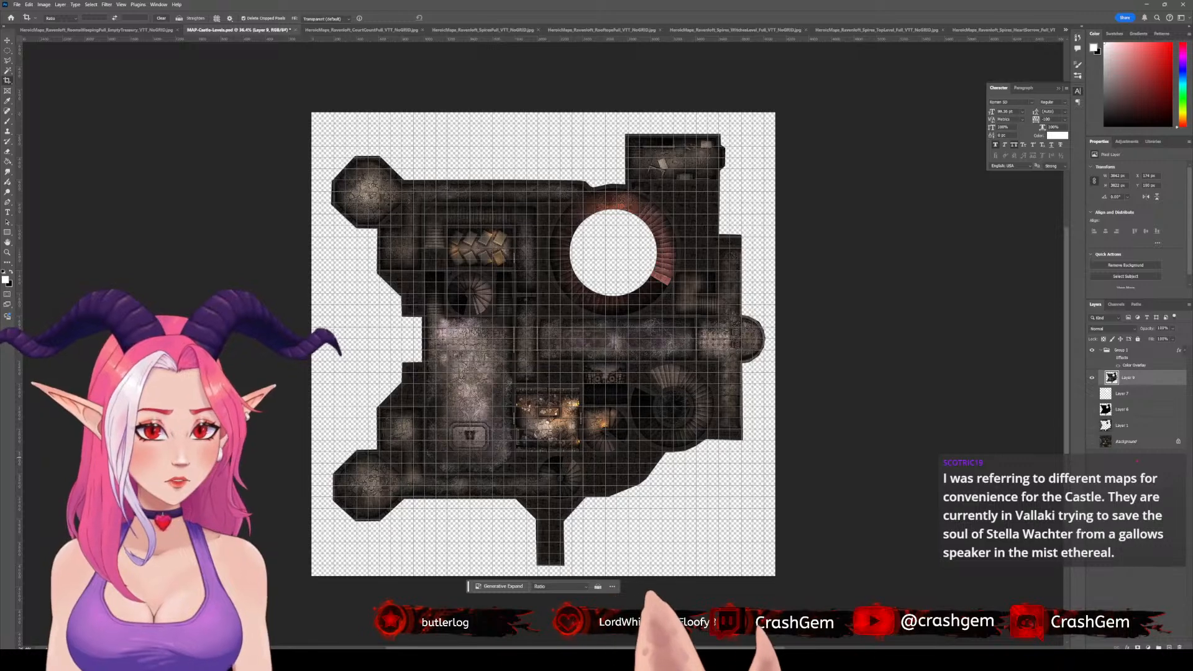
left_click(1125, 442, "shift")
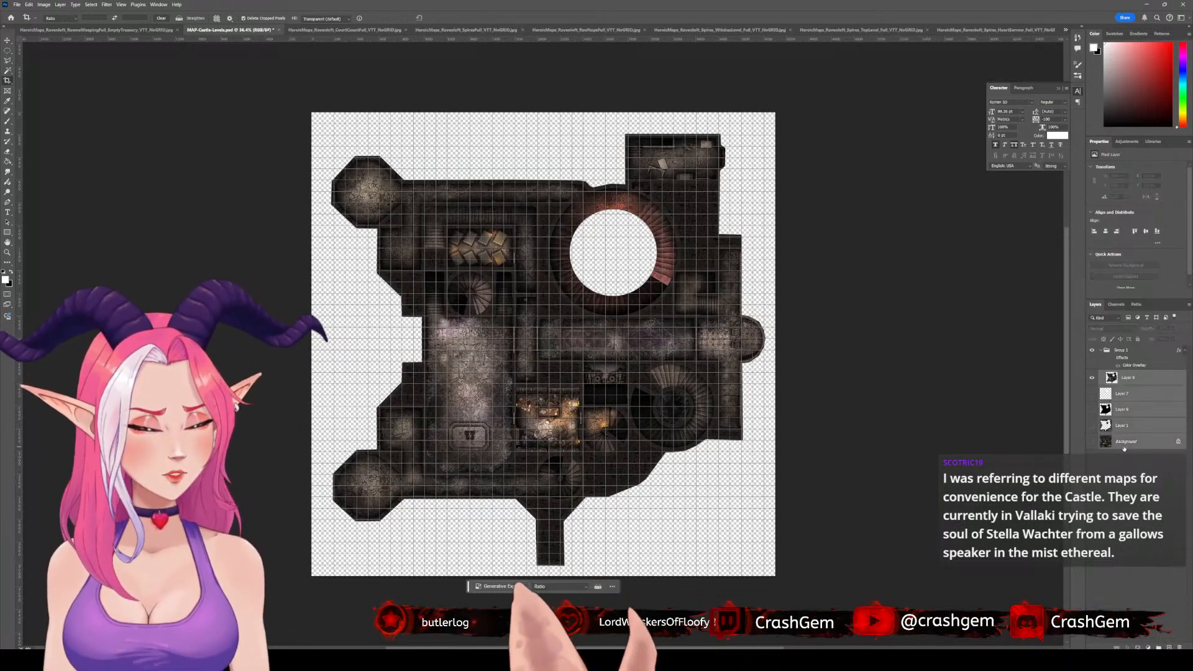
key("ctrl+e")
key("ctrl+shift+s")
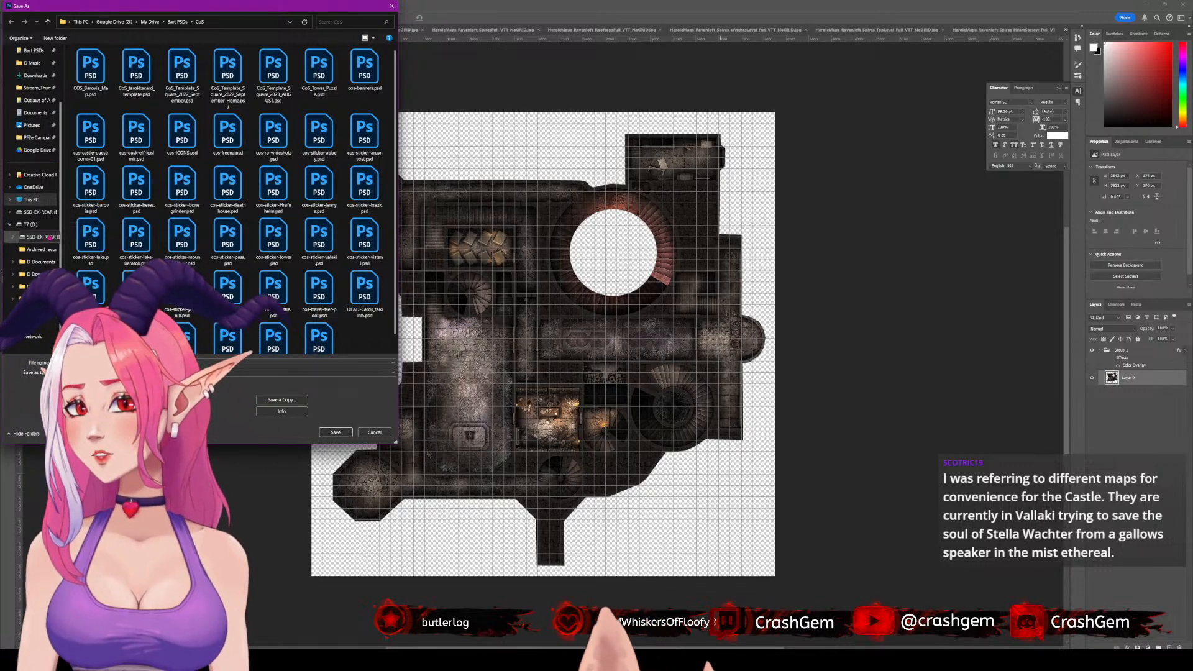
left_click(37, 113)
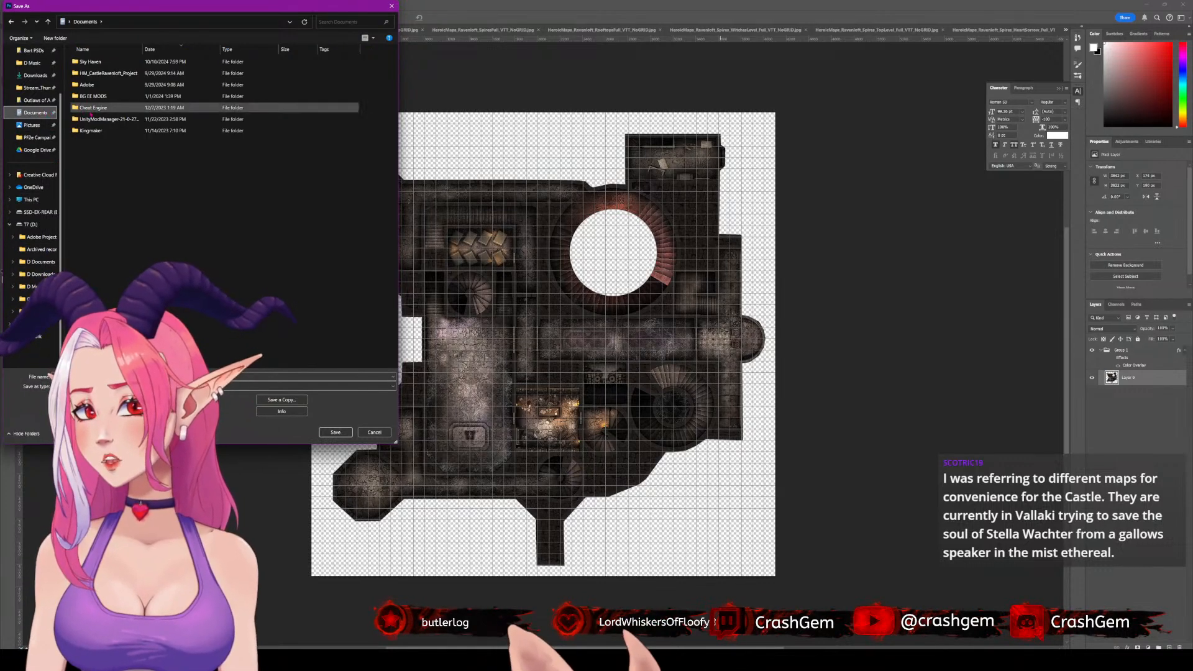
left_click(101, 73)
double_click(102, 74)
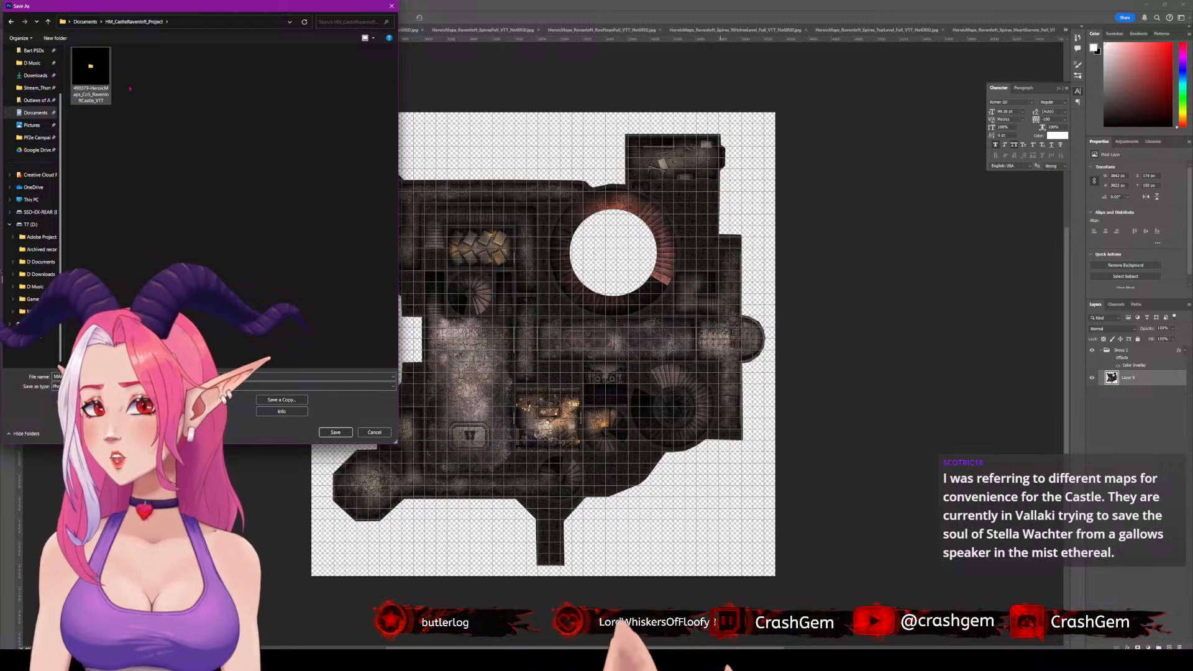
left_click(161, 387)
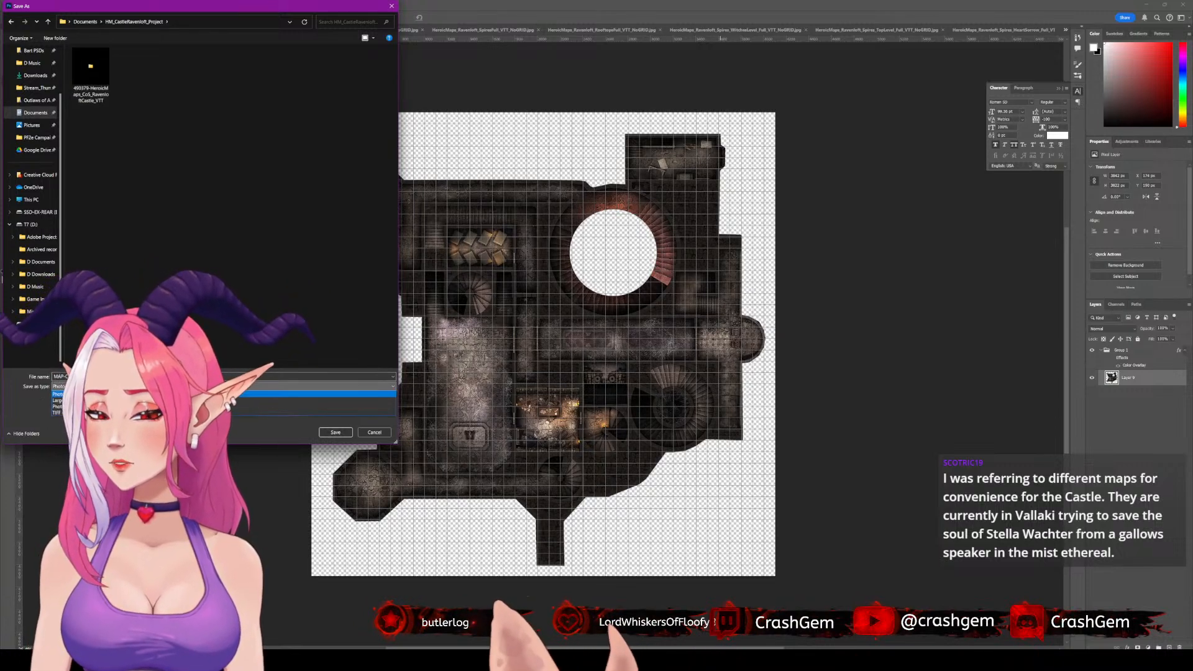
left_click(317, 395)
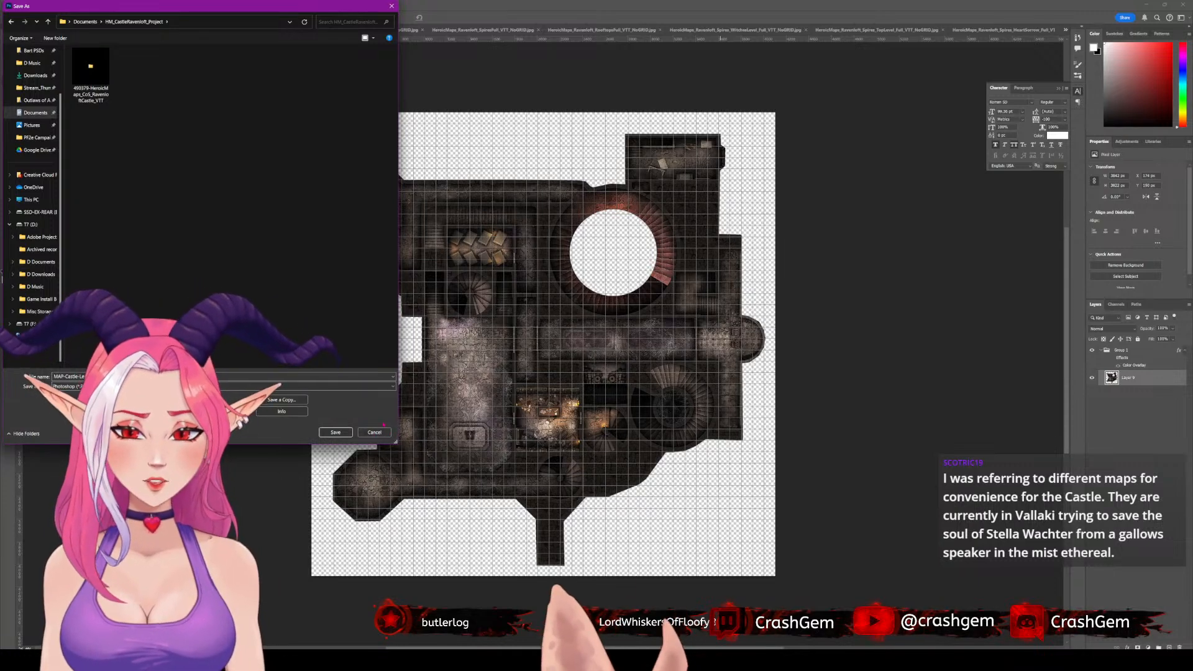
left_click(373, 431)
- Move the merged castle floor layer out of Group 1 and delete the group
left_click_drag(1127, 377, 1142, 424)
left_click(1144, 351)
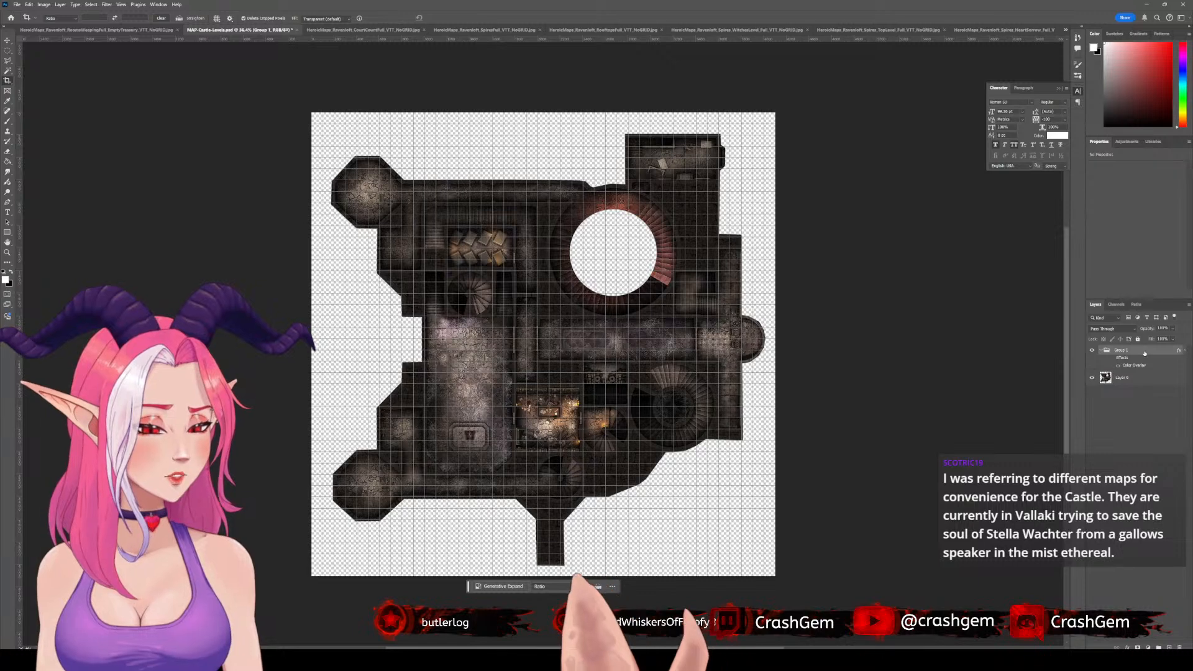
key("Delete")
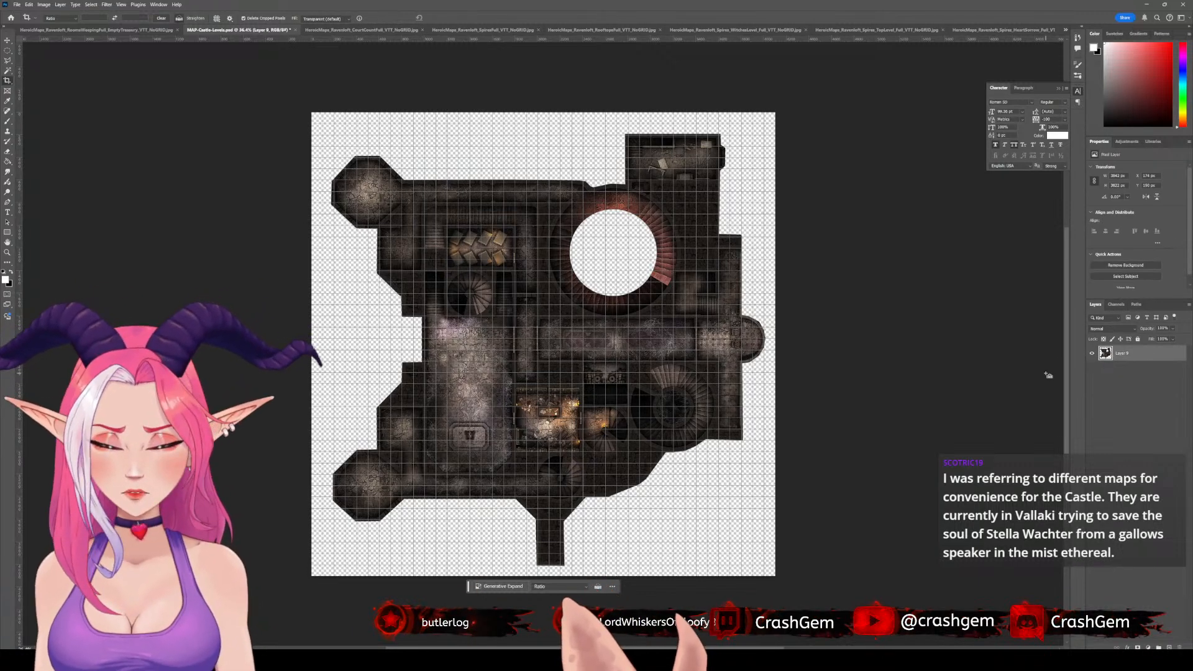
- Start saving the castle floor under a new name and go to the HM_CastleRavenloft_Project folder in Documents
key("ctrl+shift+s")
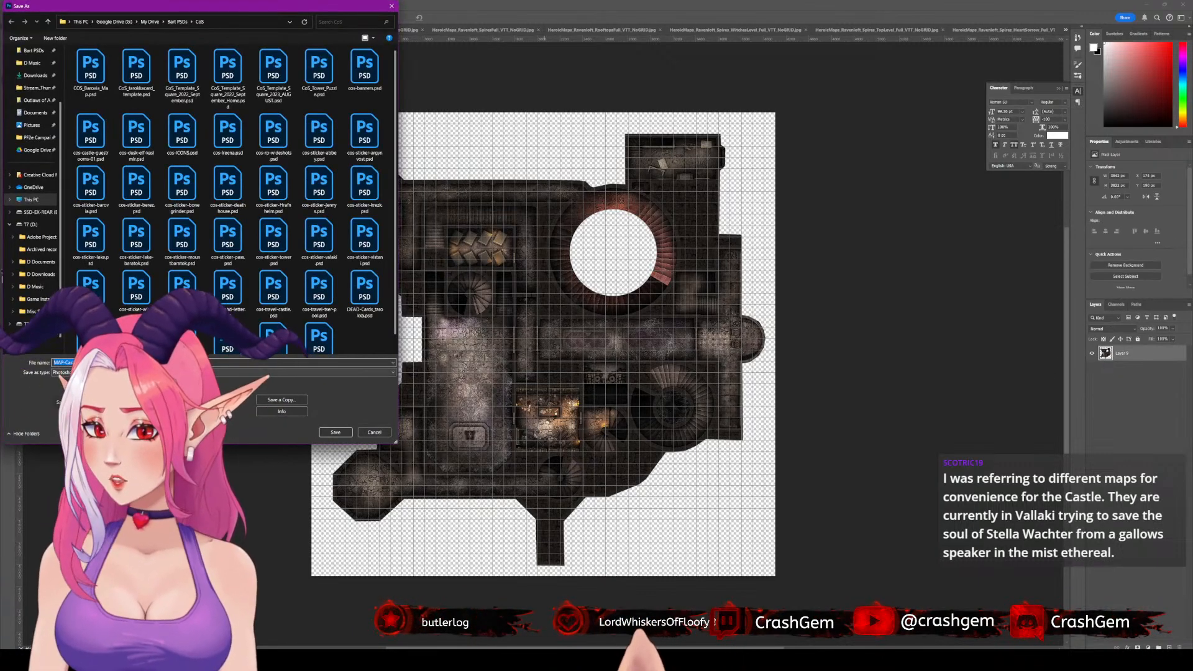
left_click(161, 372)
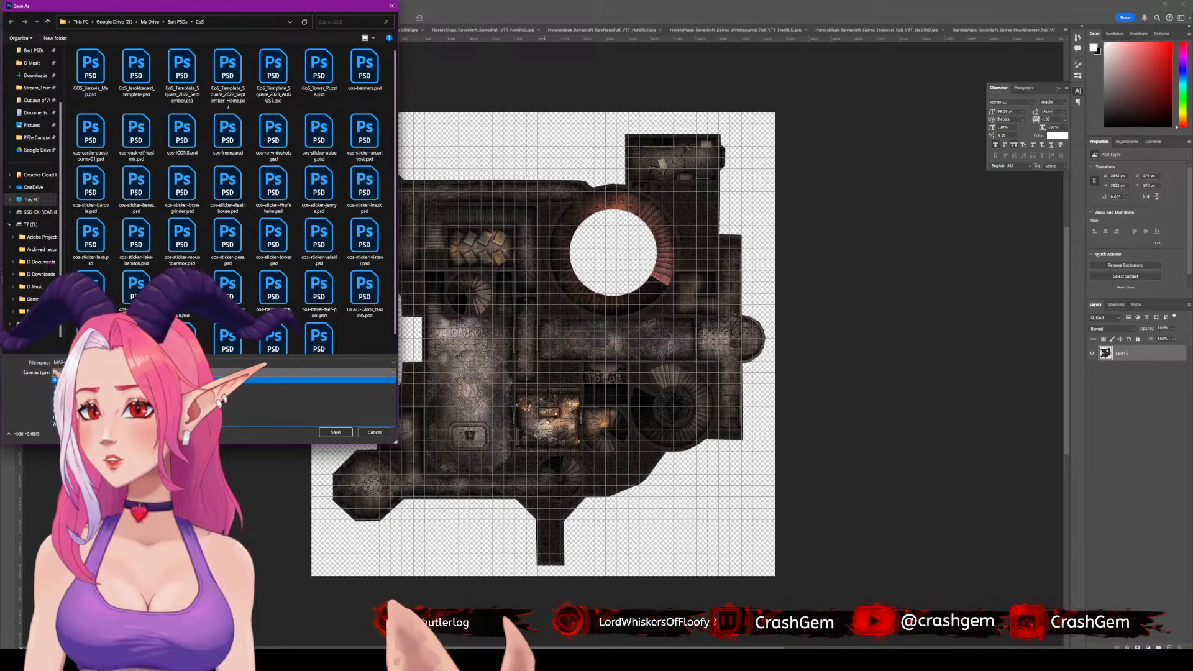
left_click(44, 267)
double_click(40, 263)
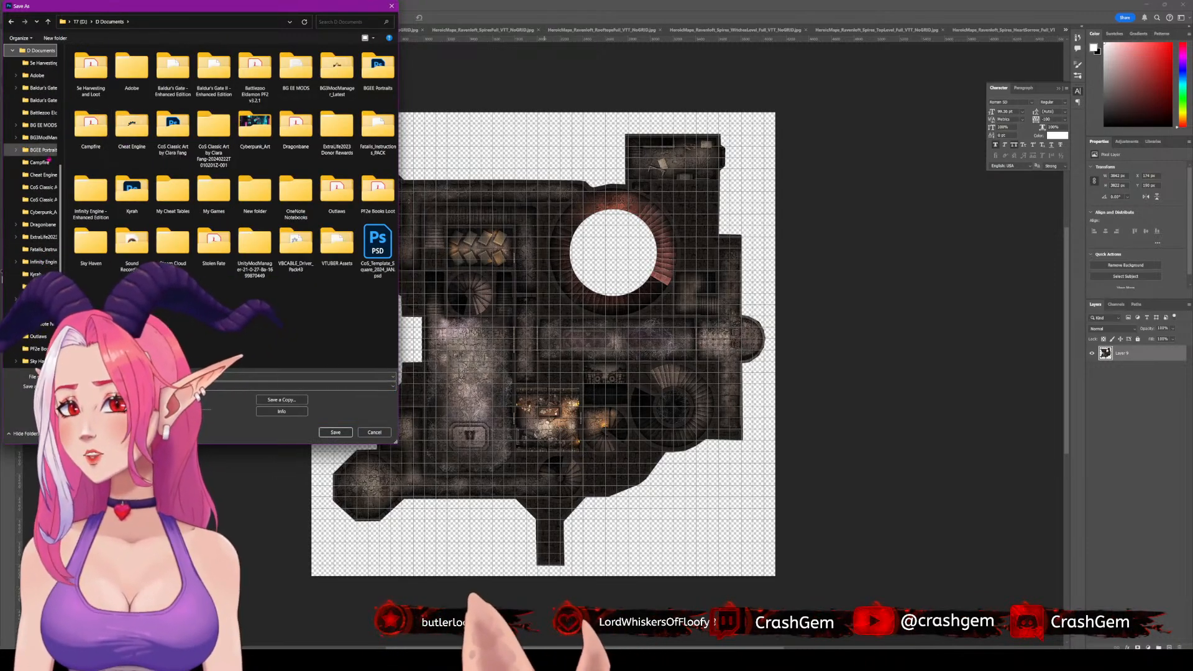
scroll(61, 49, "up", 7)
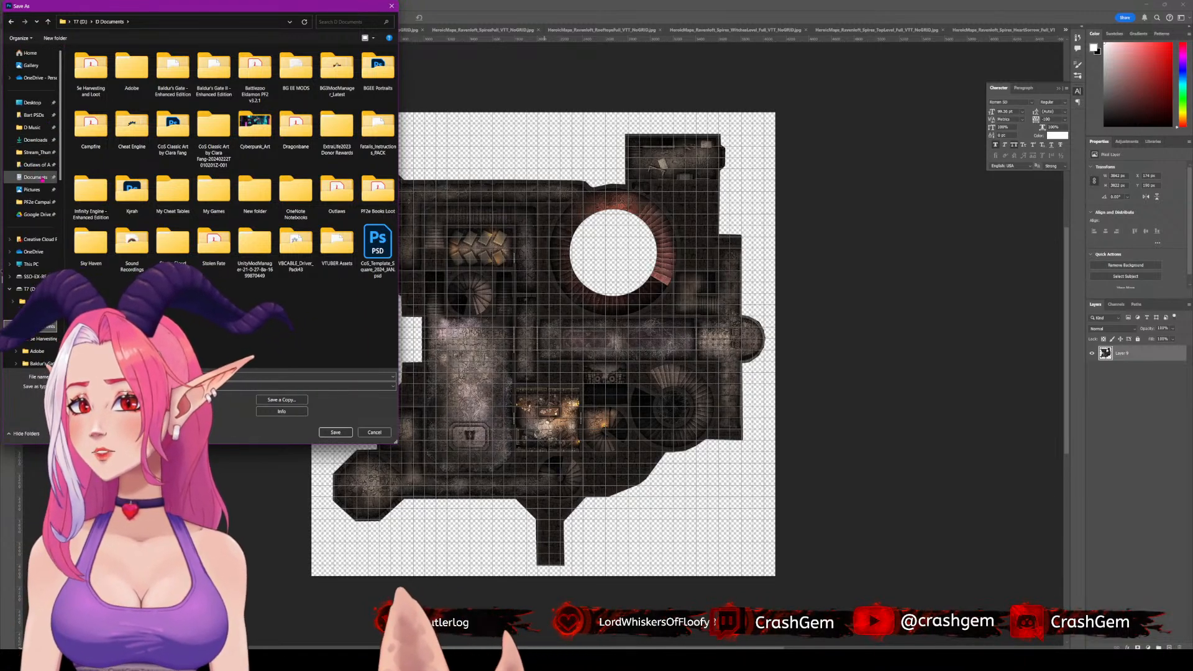
left_click(43, 178)
double_click(109, 73)
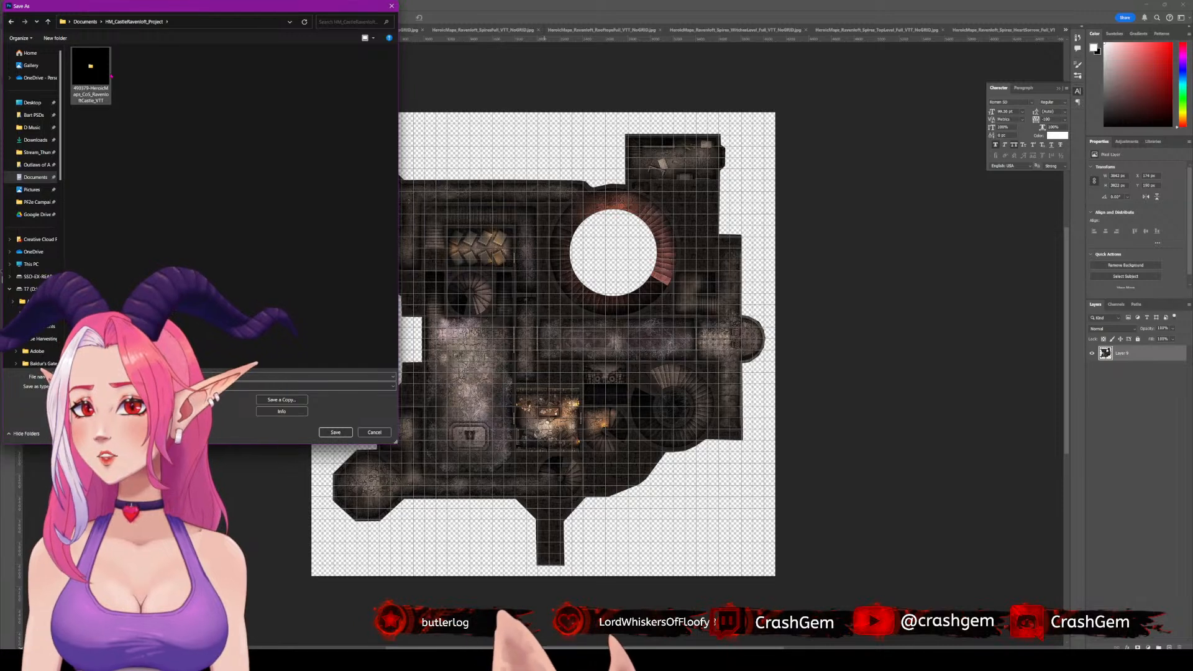
- Save the castle floor as a WebP file named HM-CR-01-Main with lossy compression at quality 100
left_click(236, 386)
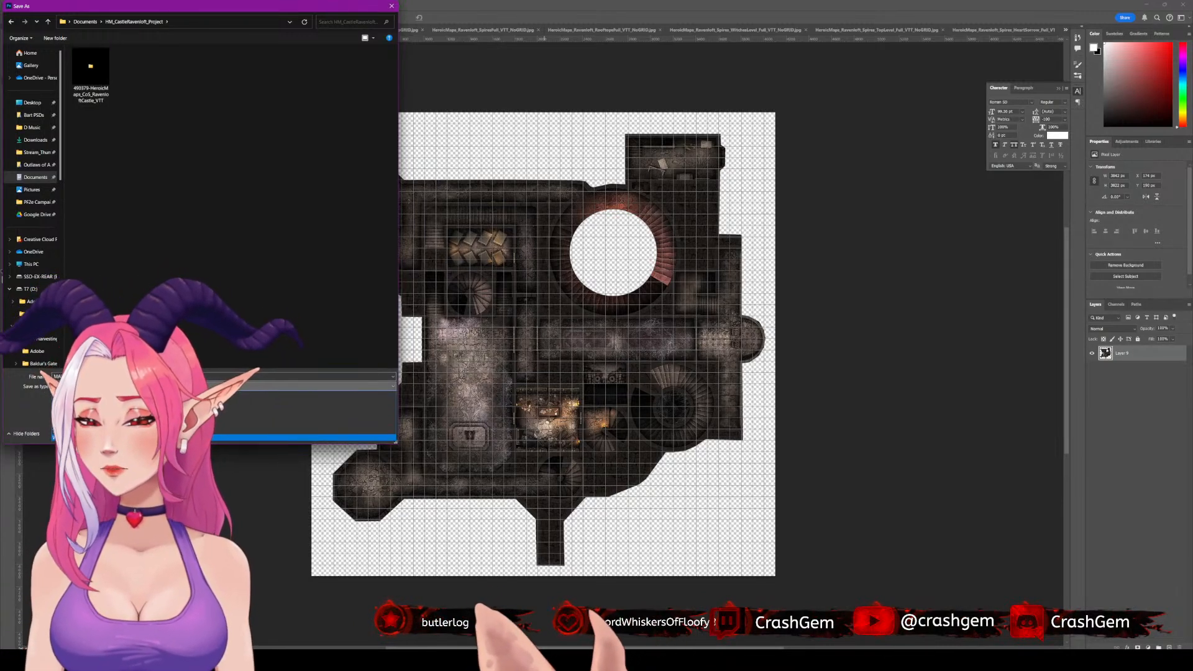
left_click(136, 438)
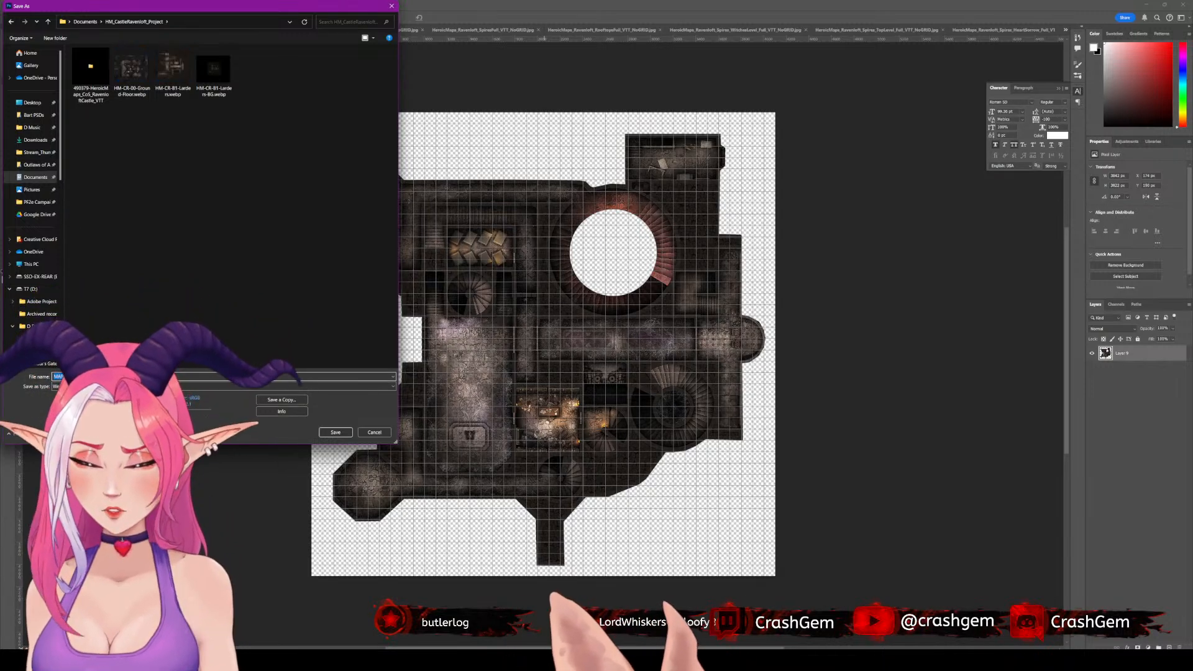
type("H")
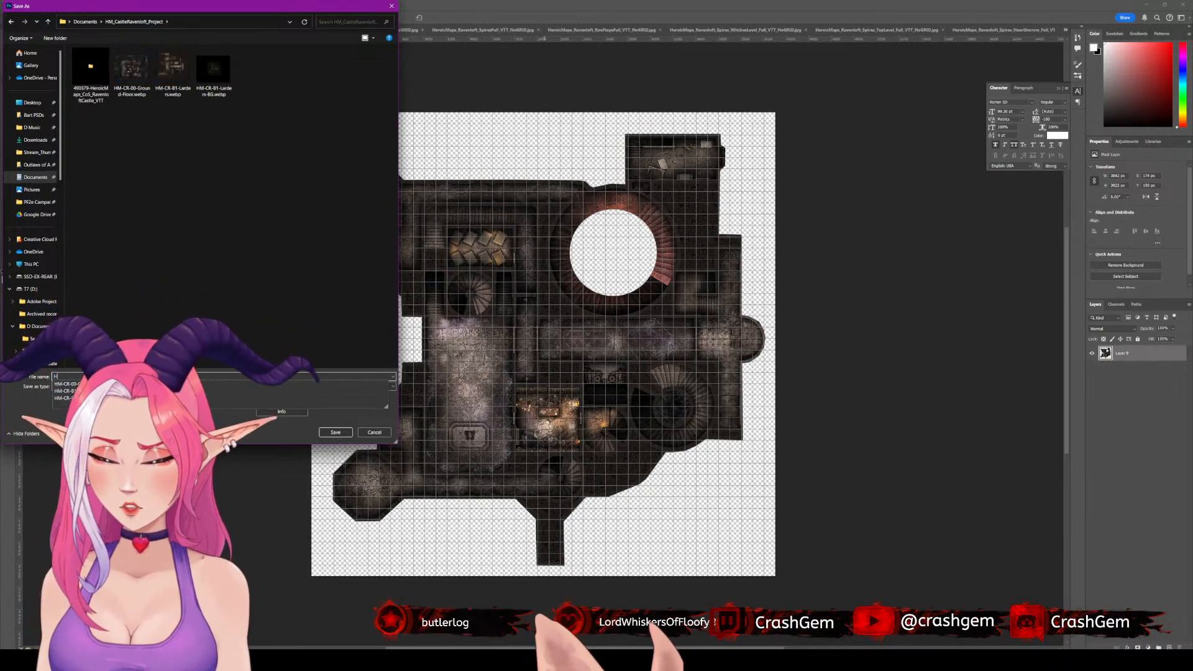
type("M-C")
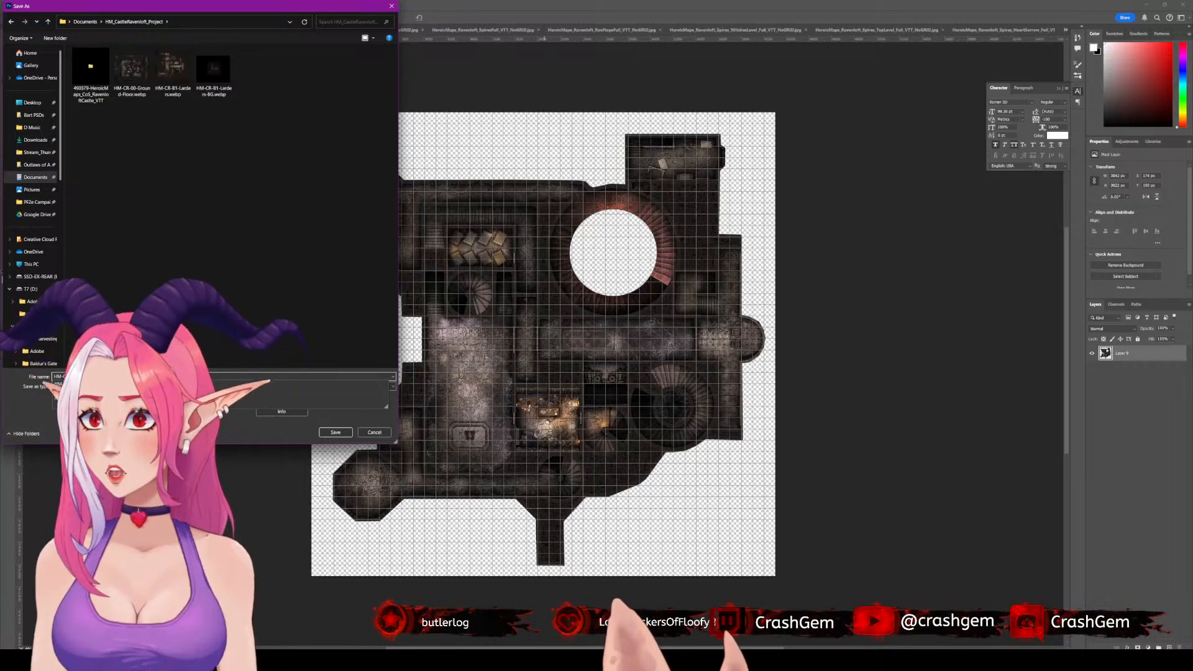
type("R-01")
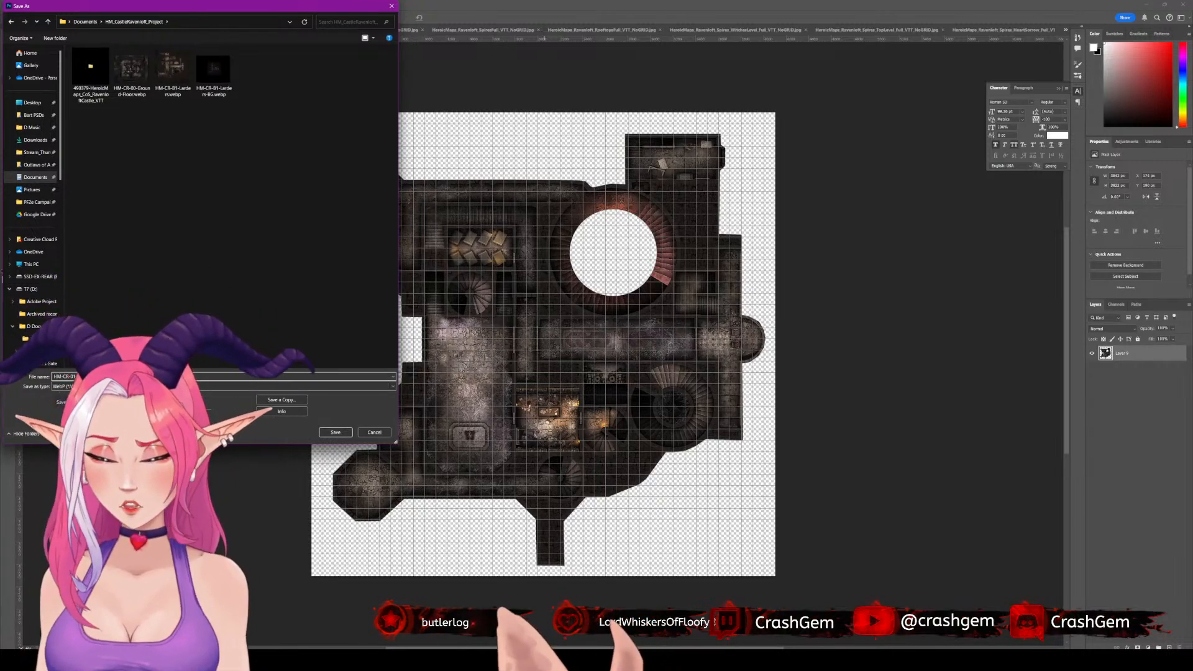
type("-Ma")
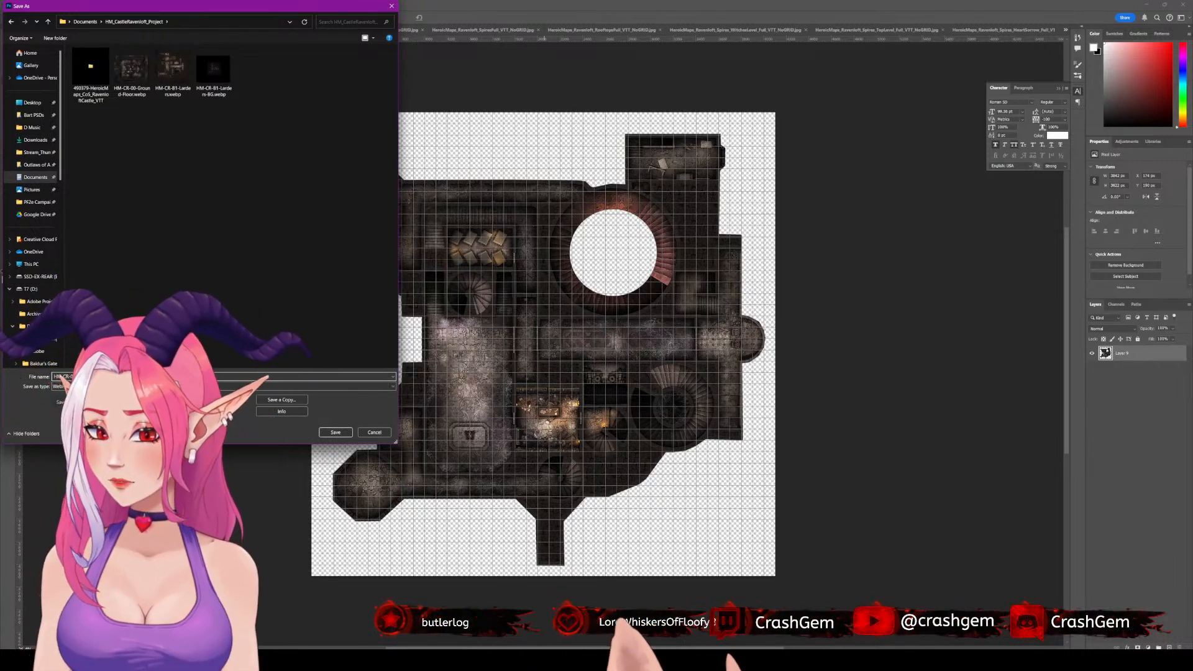
type("in")
key("Return")
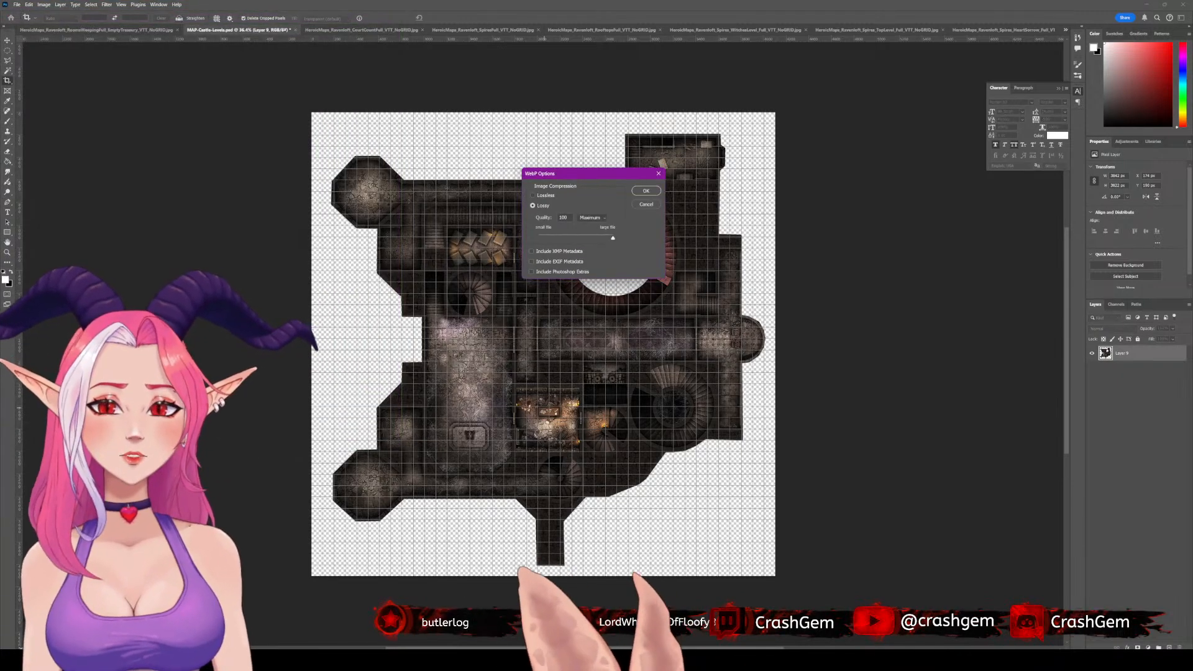
key("Return")
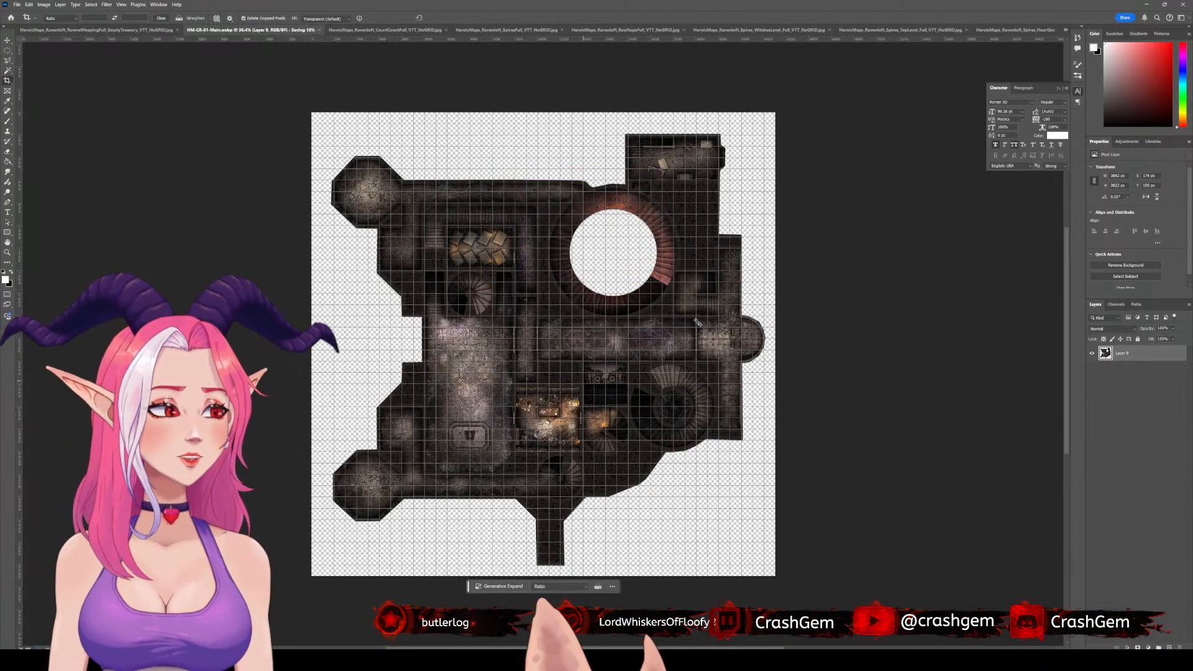
- Switch to Foundry Virtual Tabletop and make First Floor the active level of the castle scene
left_click(1146, 5)
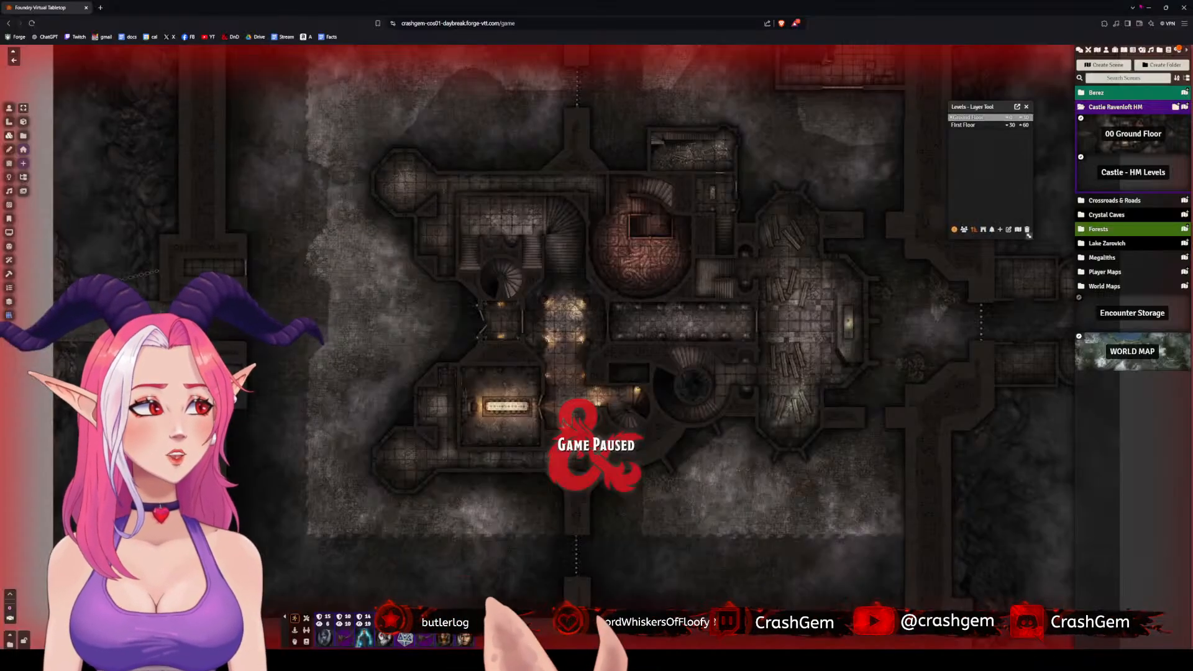
scroll(678, 200, "down", 5)
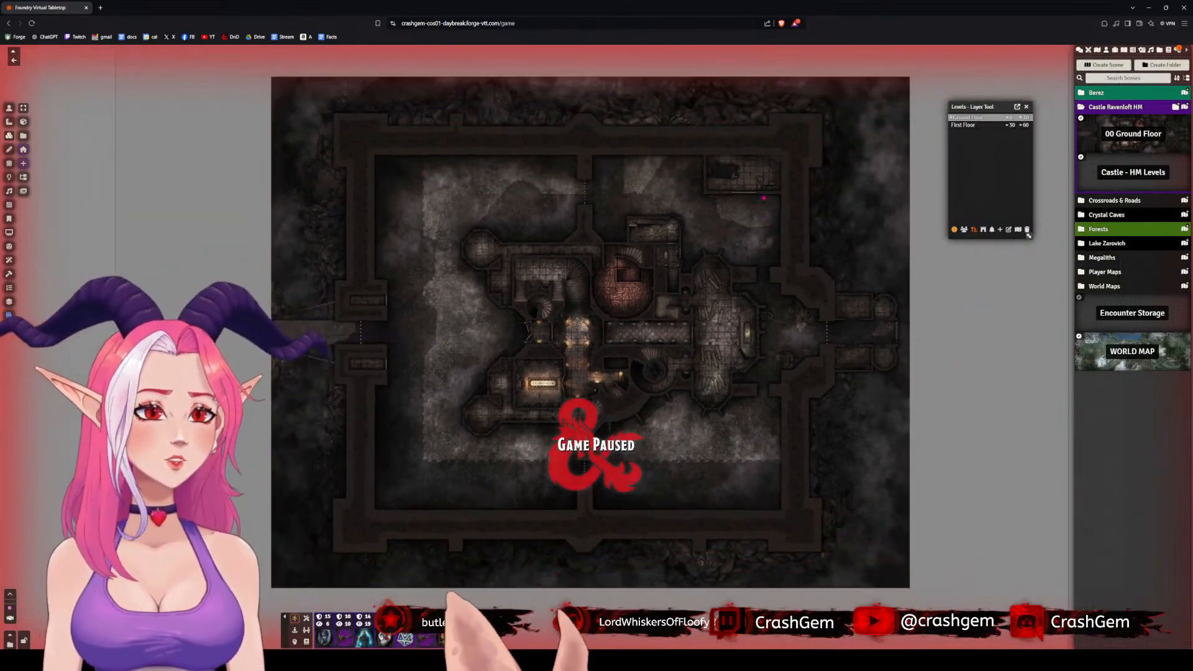
left_click(966, 125)
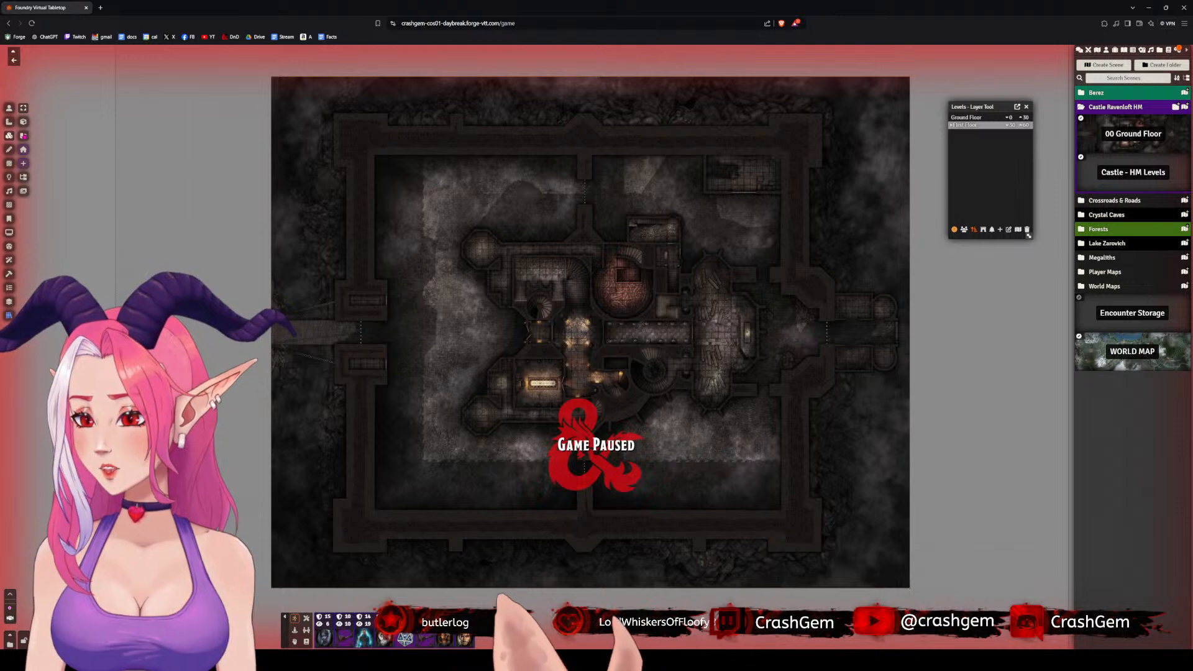
- Upload HM-CR-01-Main.webp from the HM_CastleRavenloft_Project folder to the castle-HM assets, moving the file browser clear of the map
left_click(24, 136)
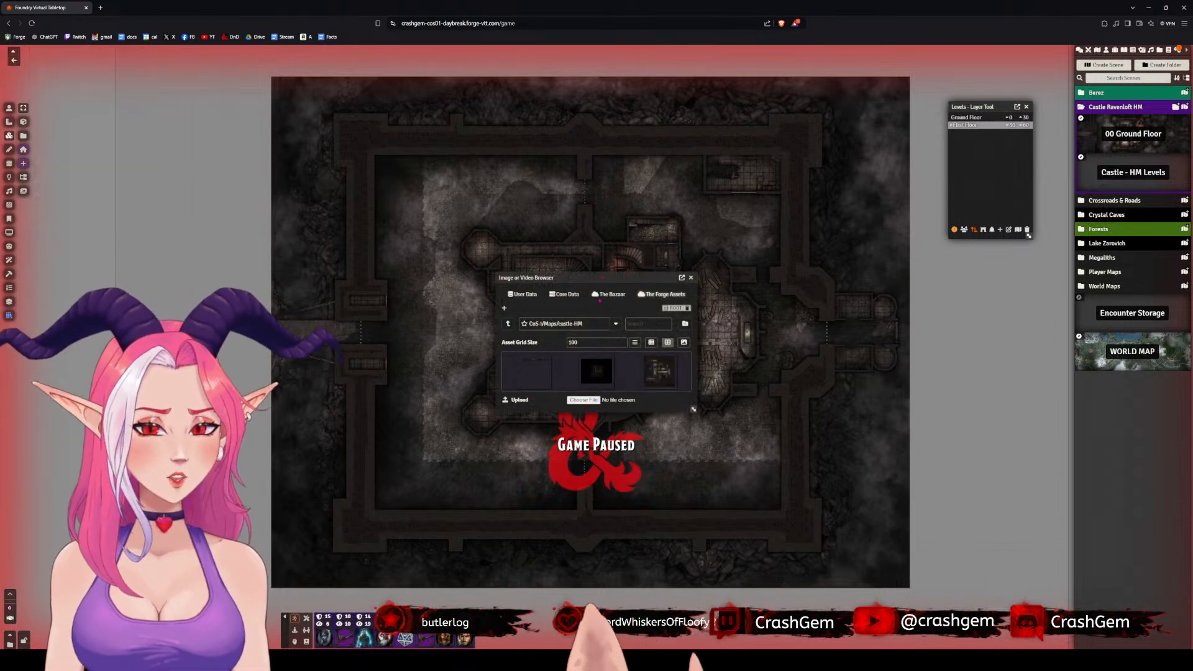
left_click_drag(693, 410, 694, 462)
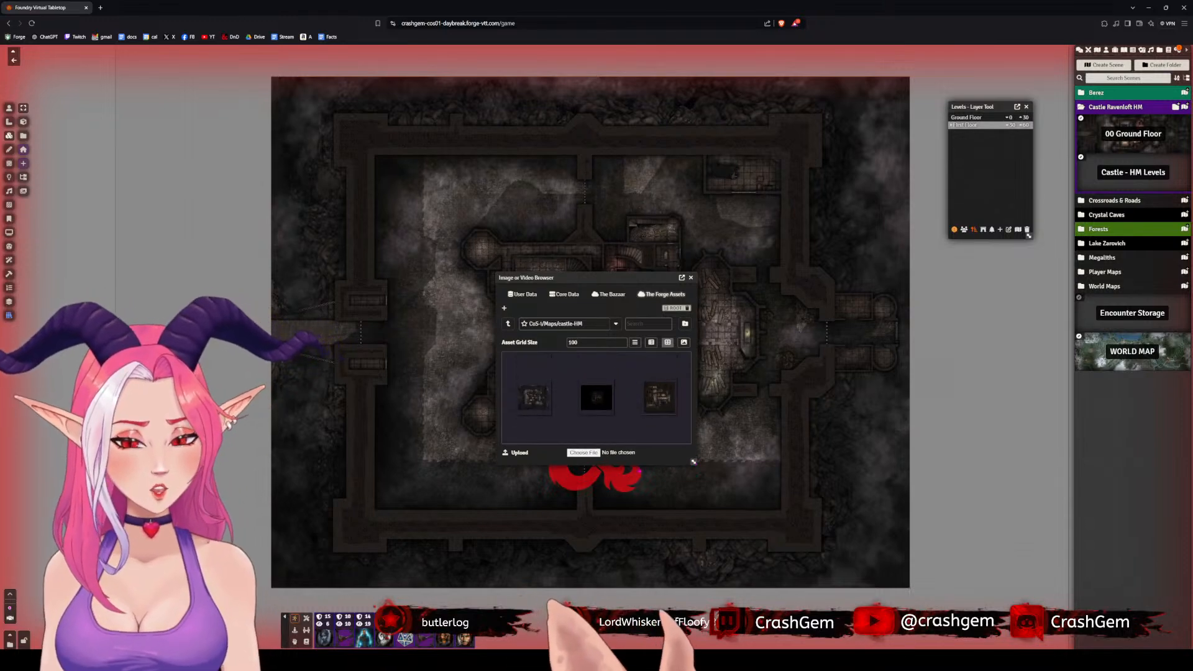
left_click(584, 452)
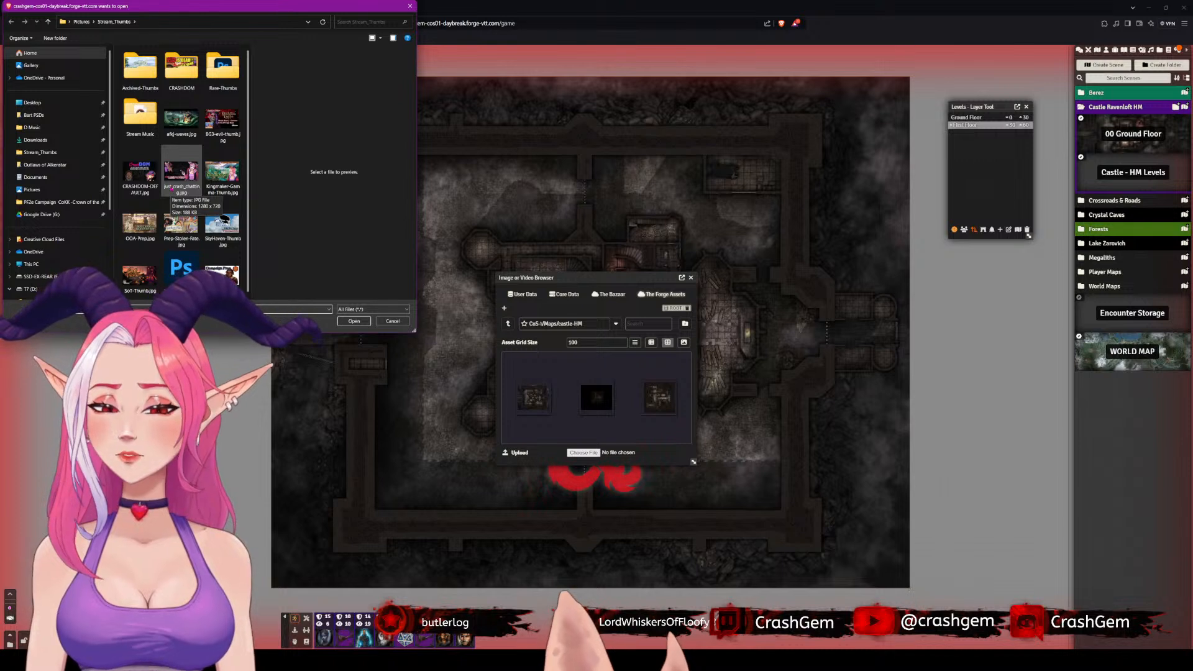
left_click(35, 177)
double_click(157, 74)
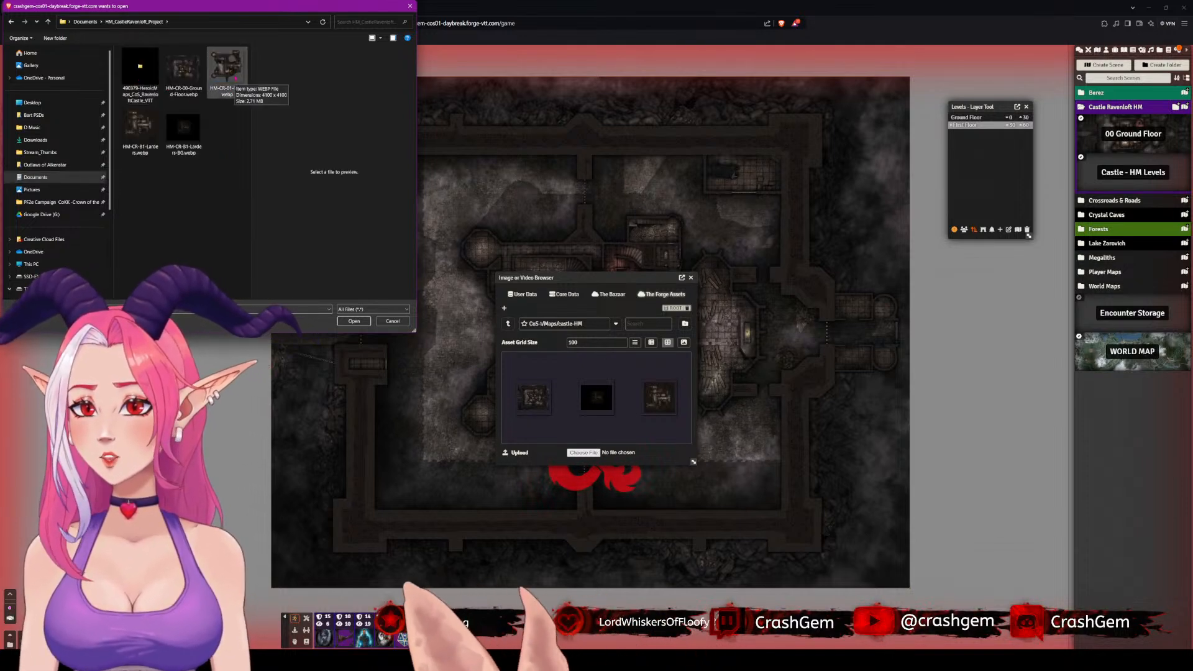
double_click(228, 81)
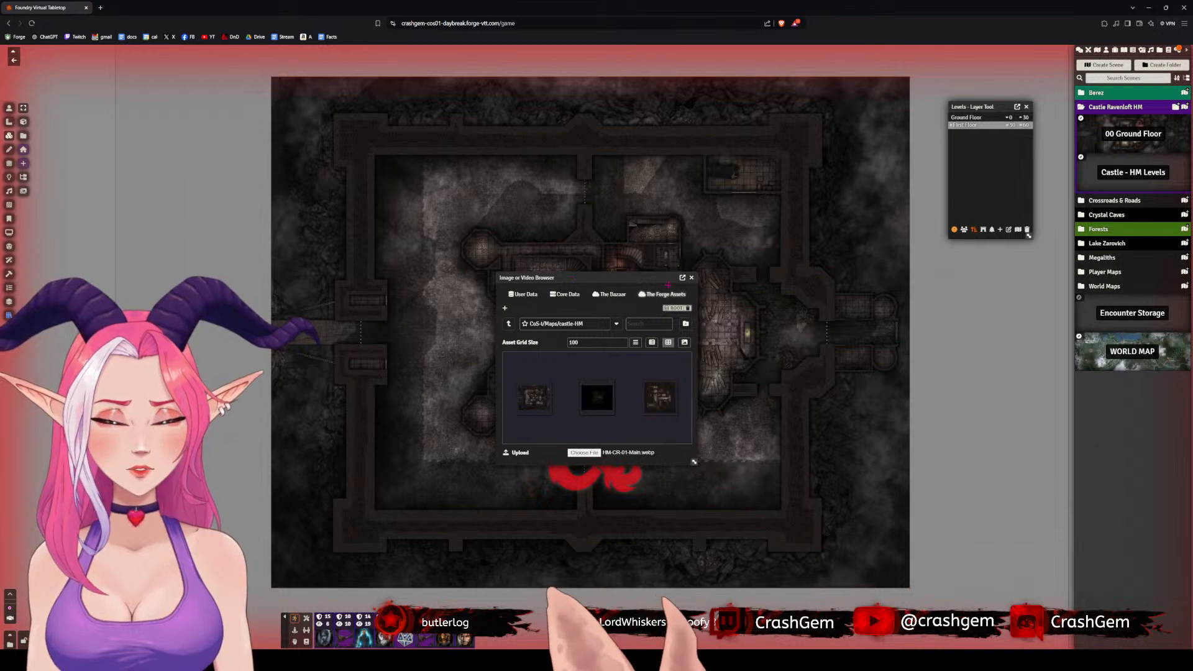
left_click_drag(569, 280, 905, 291)
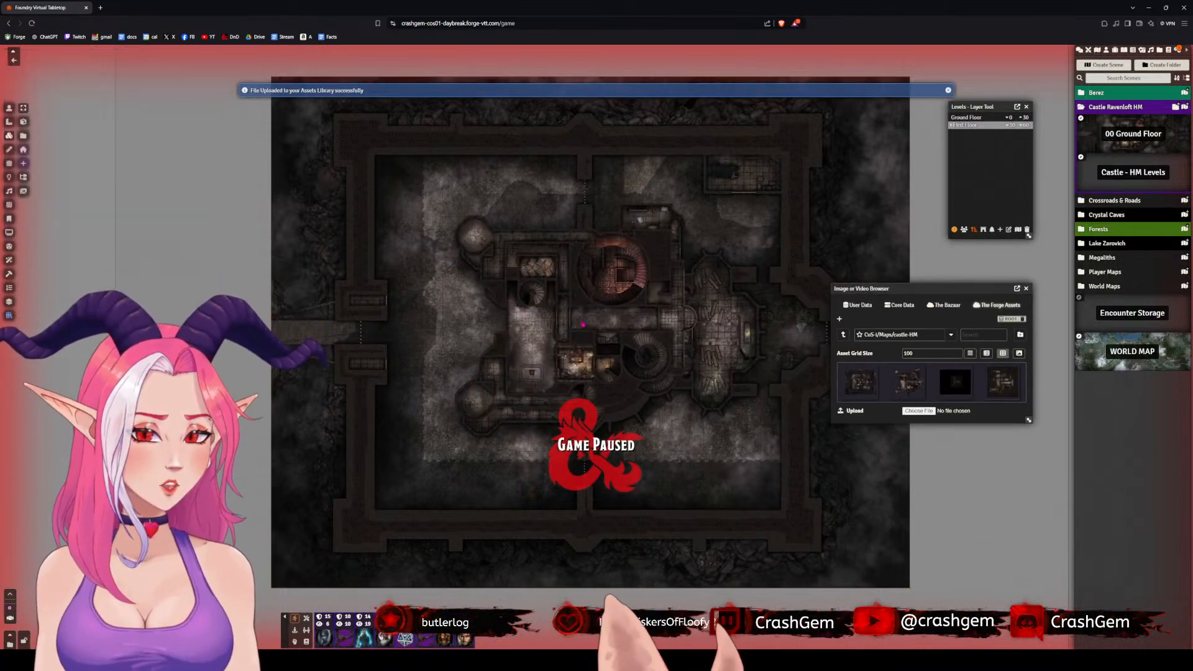
- Nudge the First Floor castle tile over the ground-floor map so the stairs and walls line up, and undo the last nudge
left_click_drag(576, 300, 577, 311)
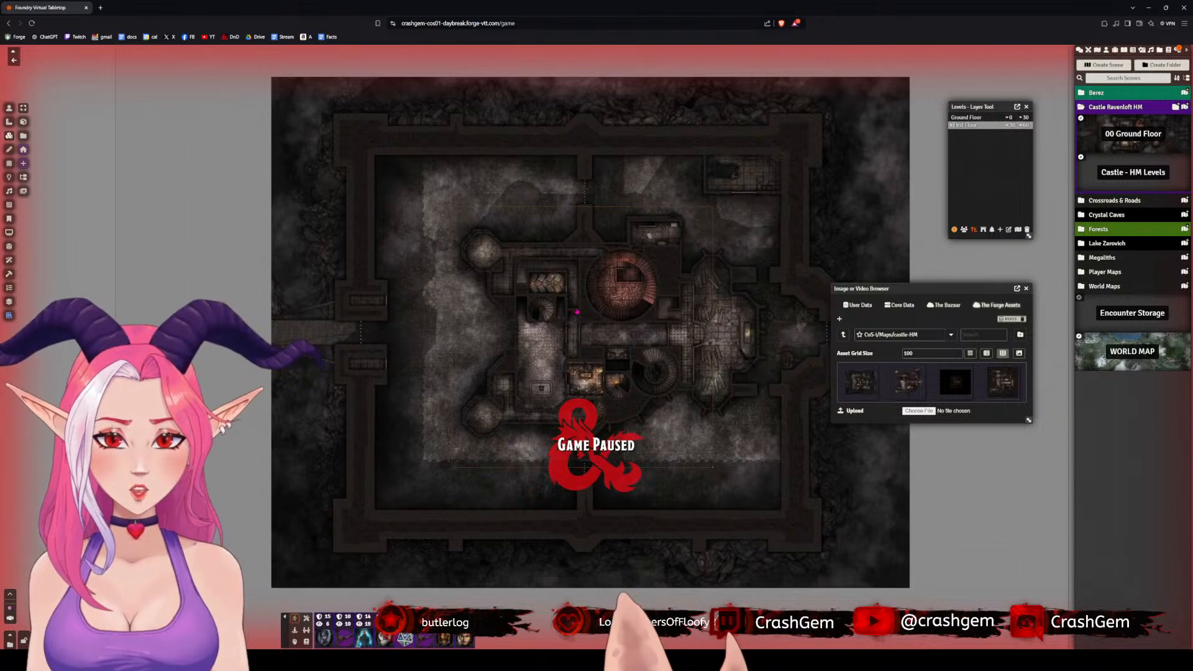
scroll(577, 311, "up", 3)
scroll(577, 312, "up", 2)
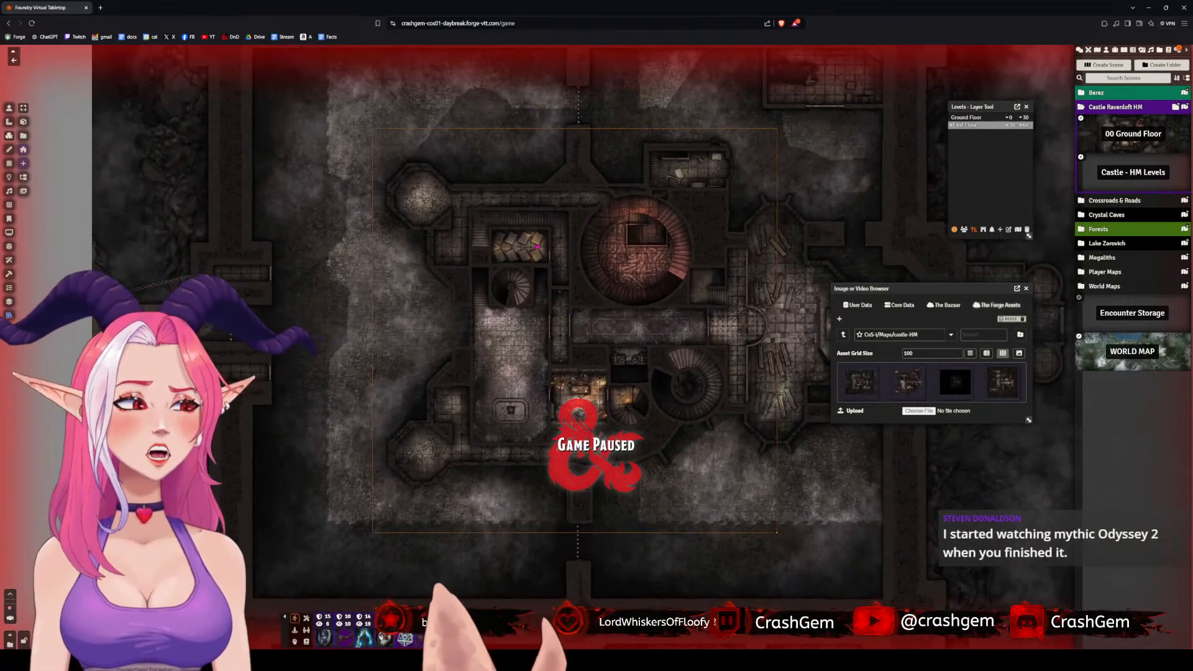
left_click_drag(535, 246, 531, 242)
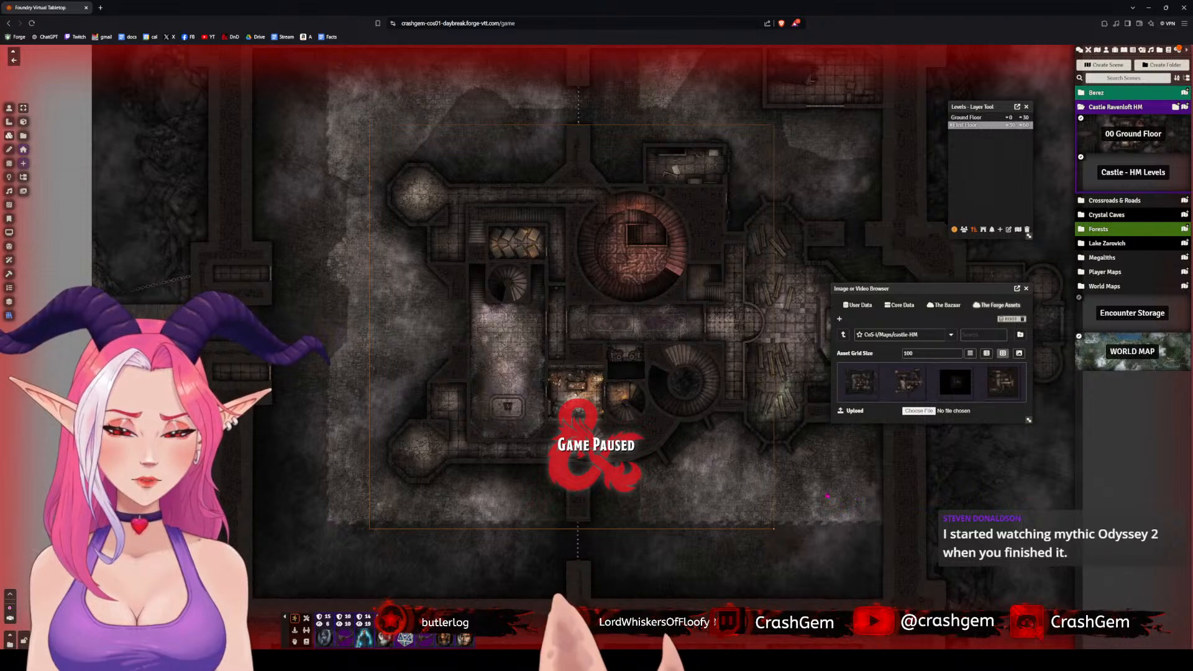
scroll(551, 406, "up", 3)
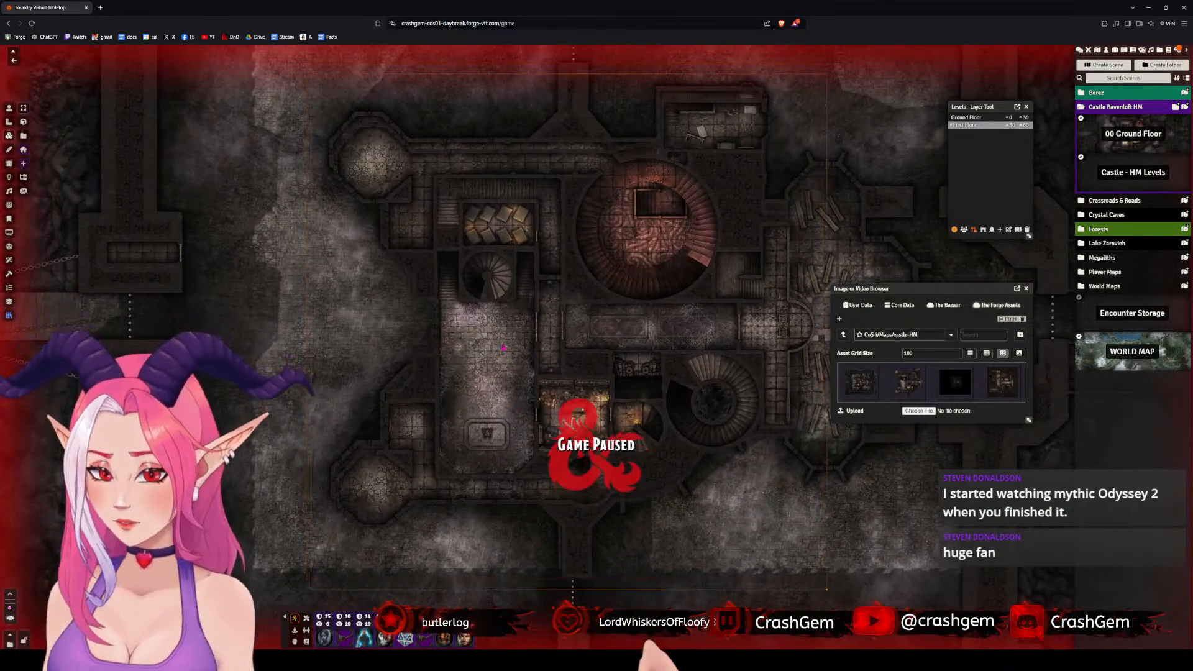
left_click_drag(504, 340, 499, 336)
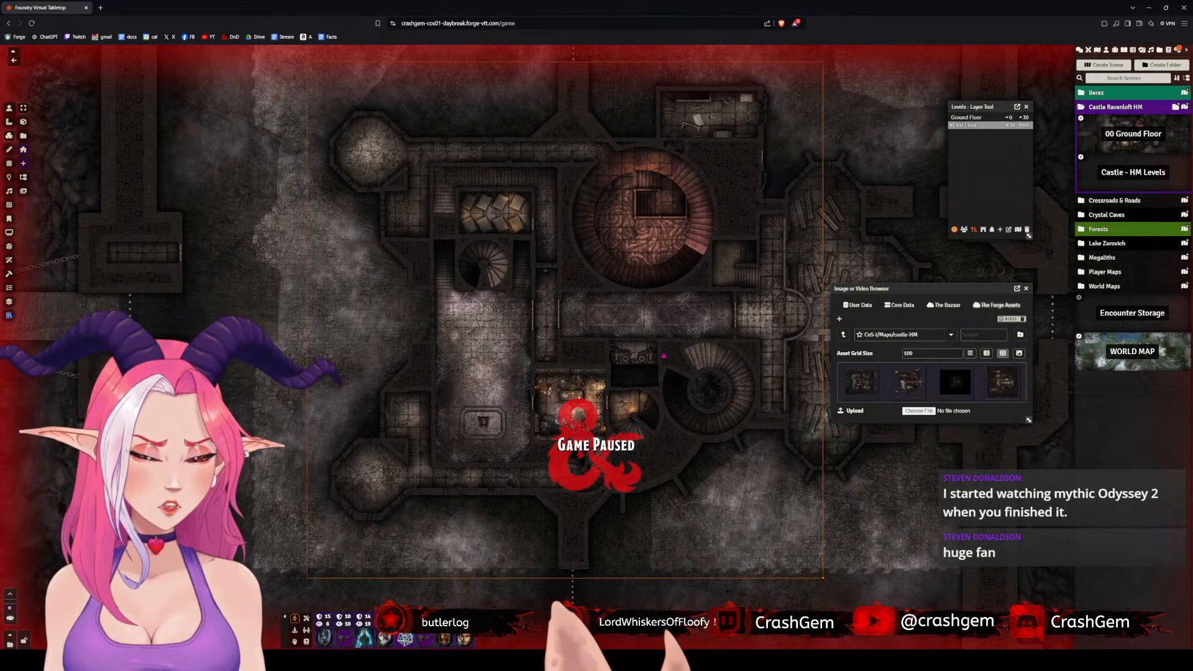
key("ctrl+z")
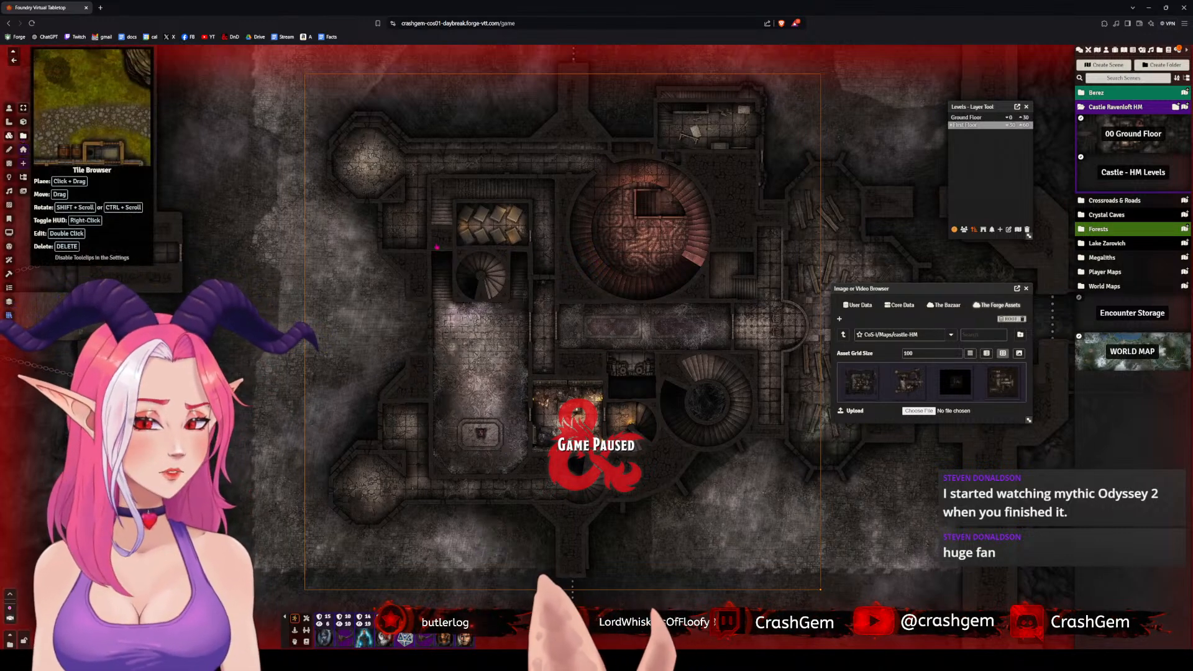
- Copy the image address from the Ground Floor tile's settings and open HM-CR-00-Ground-Floor.webp in a new browser tab
left_click(978, 118)
double_click(473, 289)
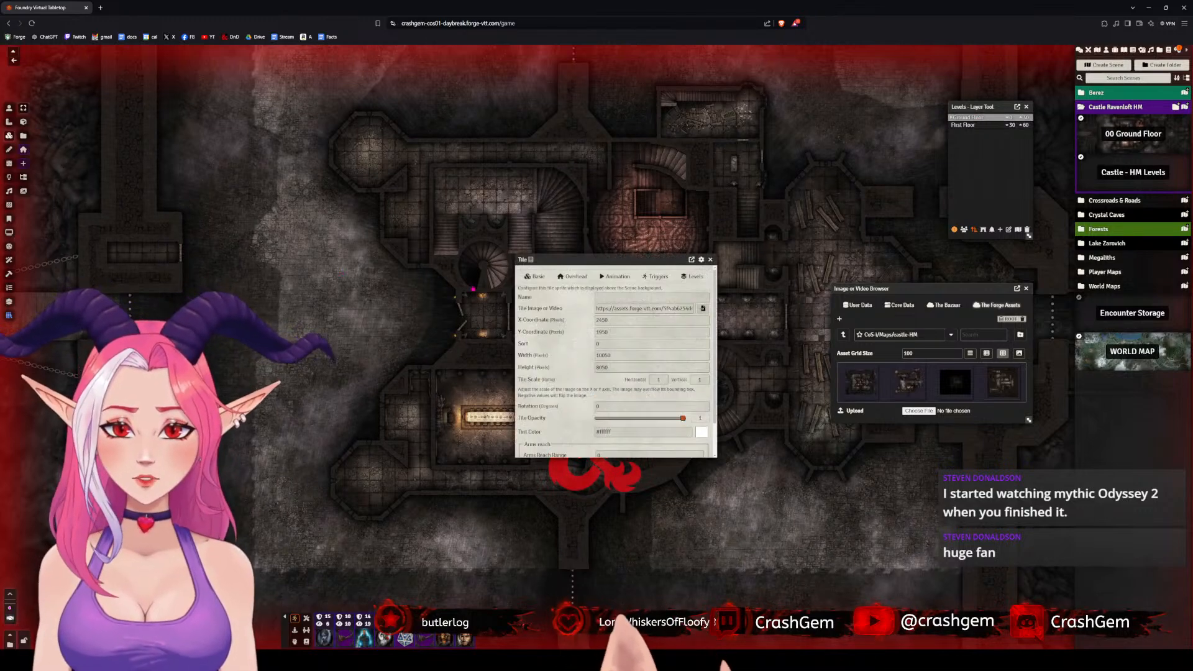
left_click(622, 309)
key("ctrl+a")
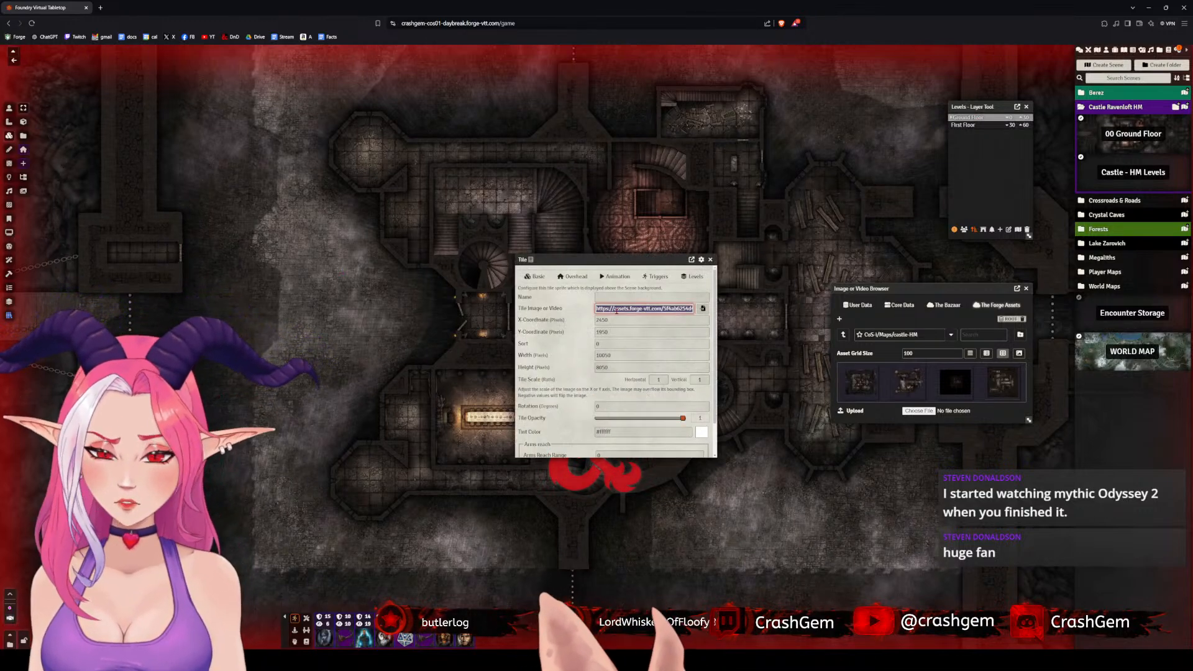
left_click(101, 8)
type("https://assets.forge-vtt.com/5f4ab6254d47a6a5fb819756/CoS-i/Maps/castle-HM/HM-CR-00-Ground-Floor.webp")
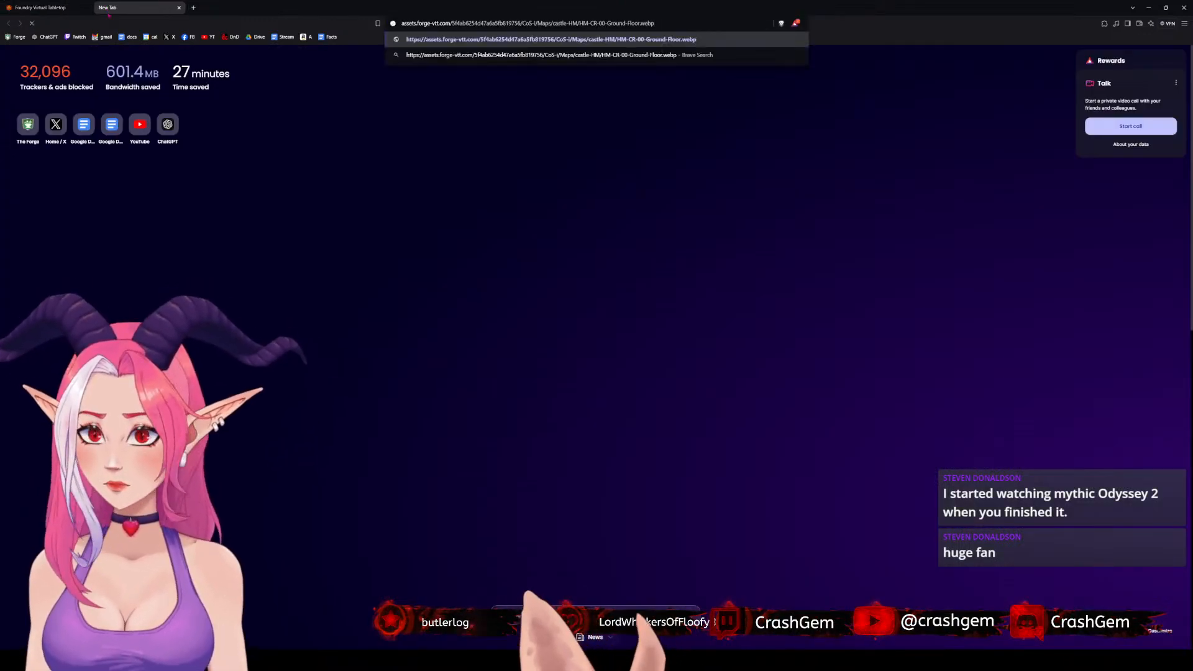
key("Return")
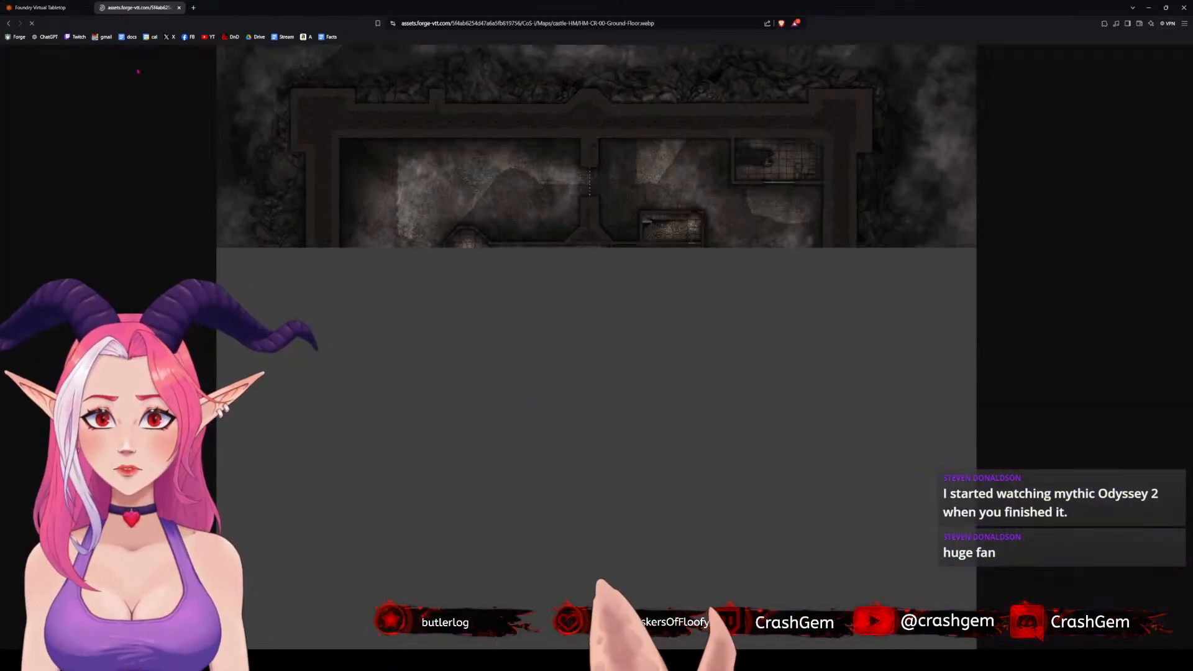
- Save HM-CR-00-Ground-Floor.webp to the computer and open the downloaded file in Photoshop
right_click(418, 115)
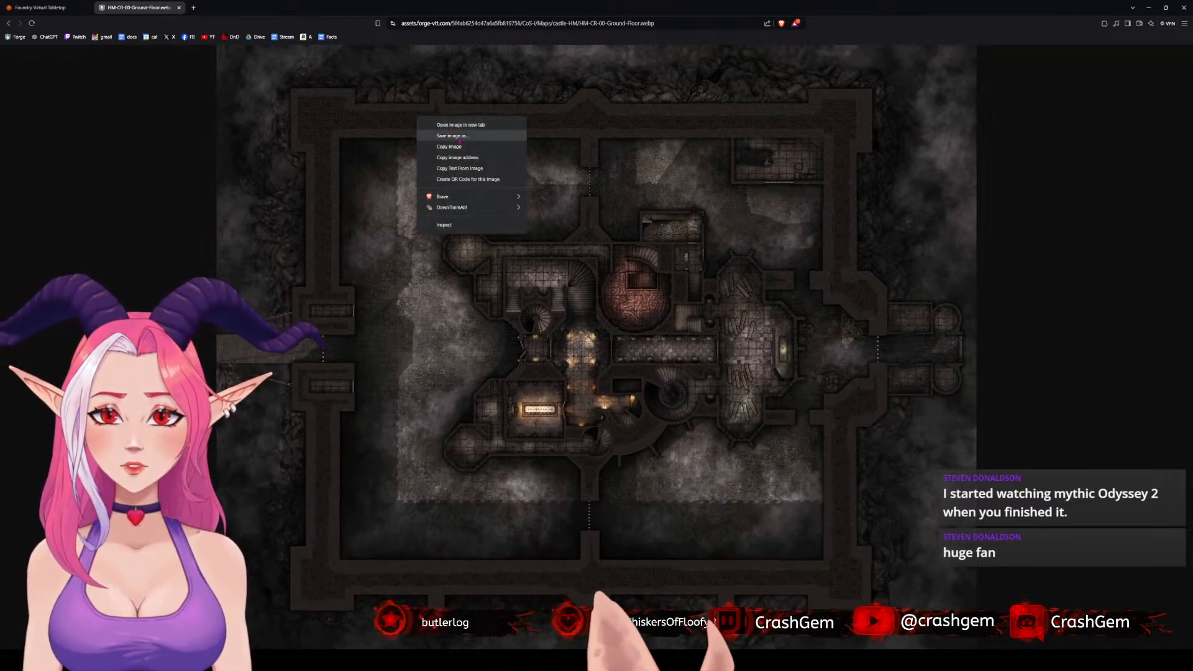
left_click(458, 136)
key("Return")
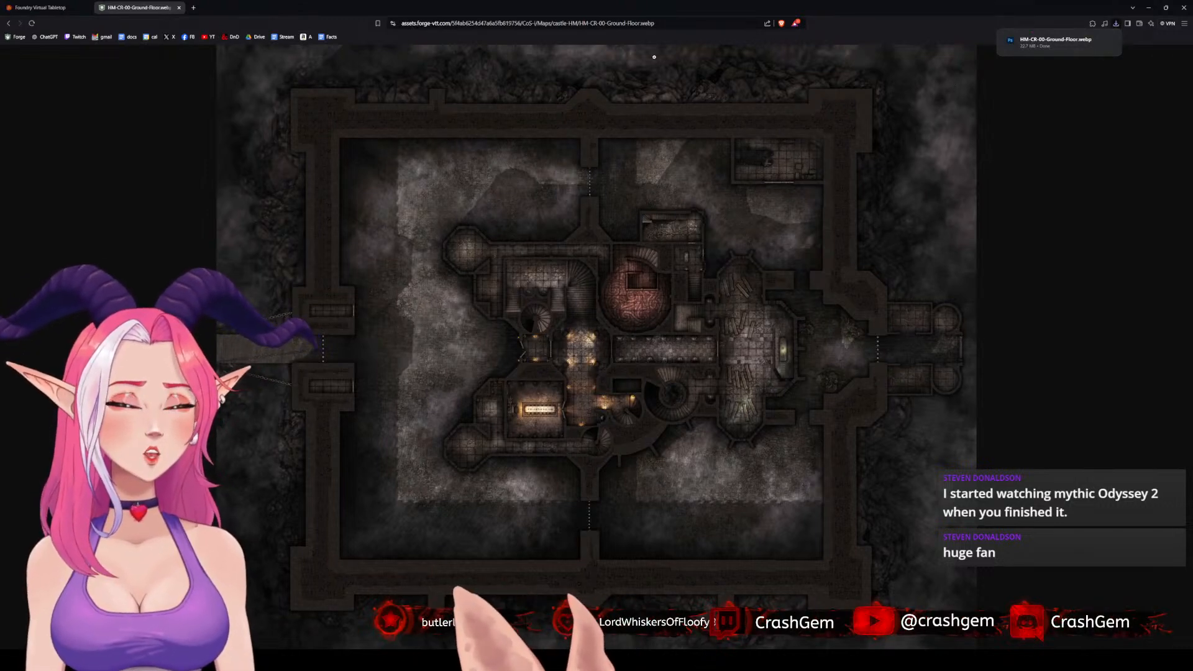
mouse_move(1055, 43)
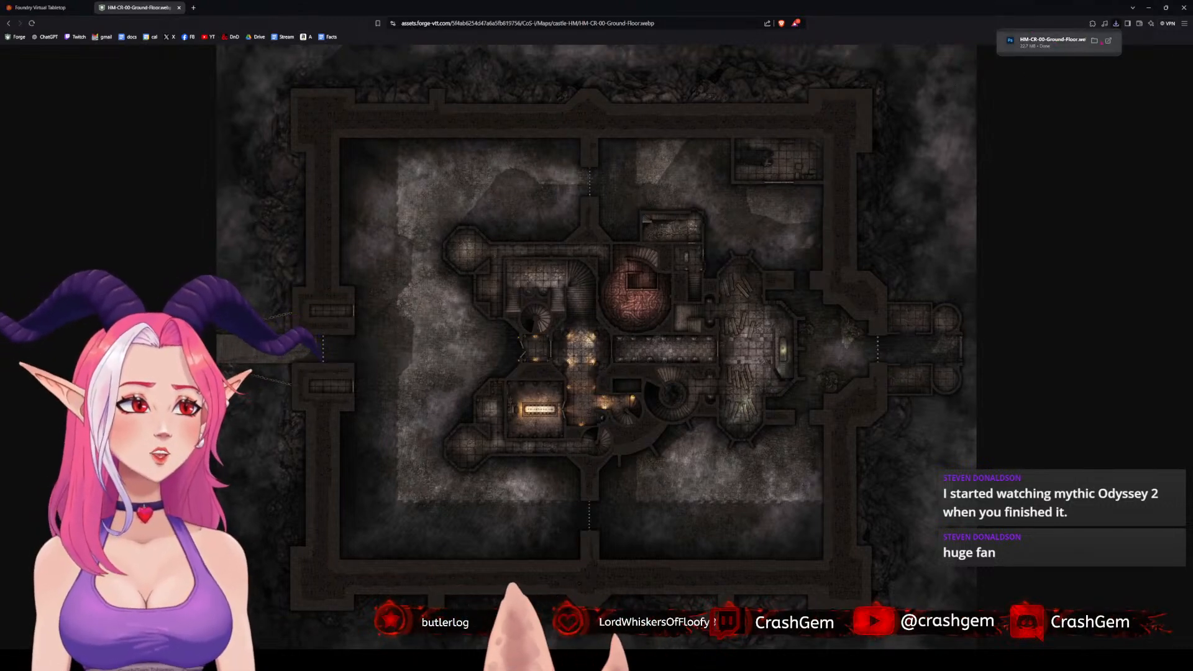
left_click(1106, 41)
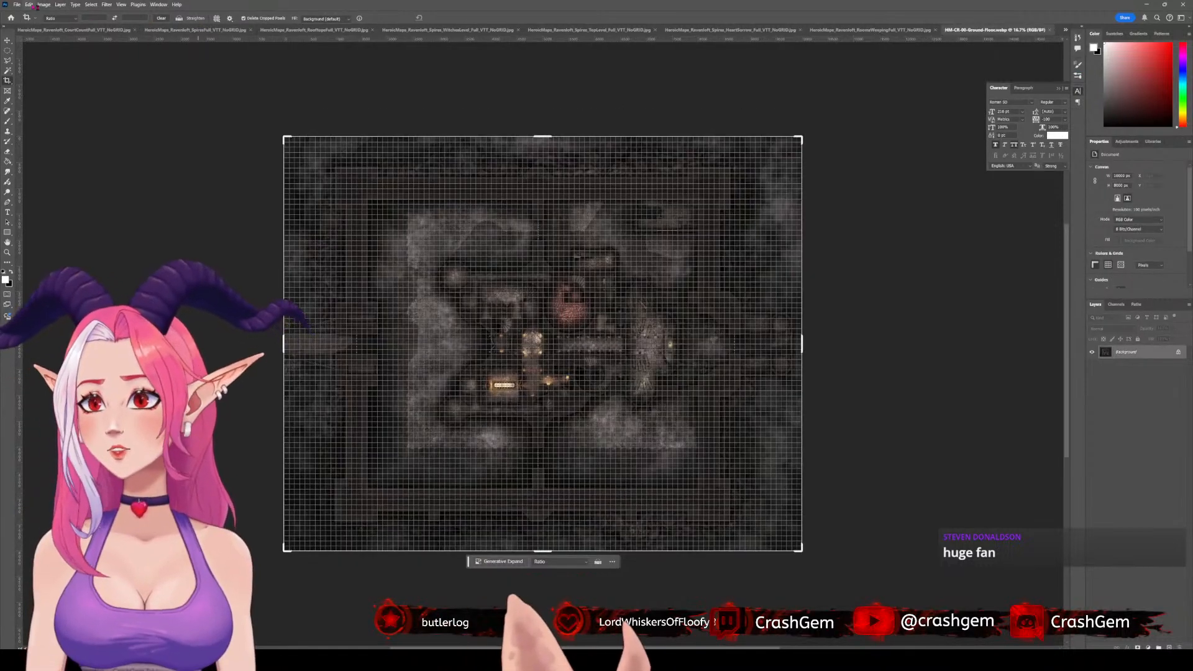
- Check the ground-floor image's pixel dimensions in Image Size and leave without resizing it
left_click(43, 5)
left_click(59, 56)
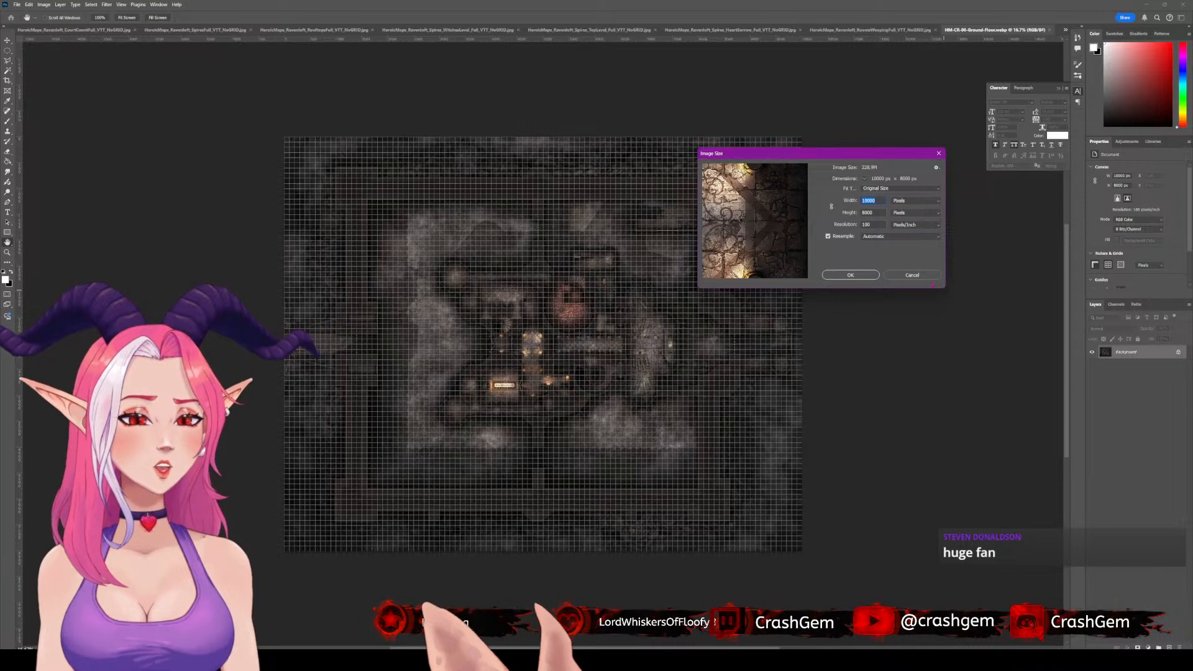
left_click(912, 274)
key("c")
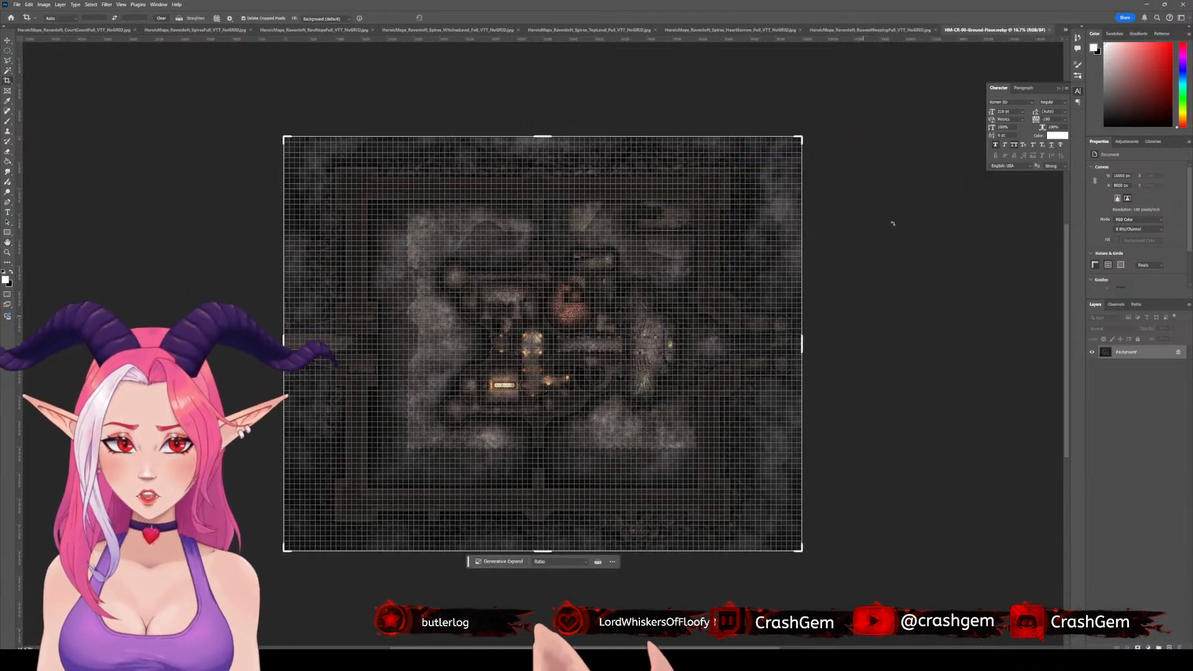
- Switch back to Foundry Virtual Tabletop and close the Ground Floor tile's settings without changing them
left_click(1147, 5)
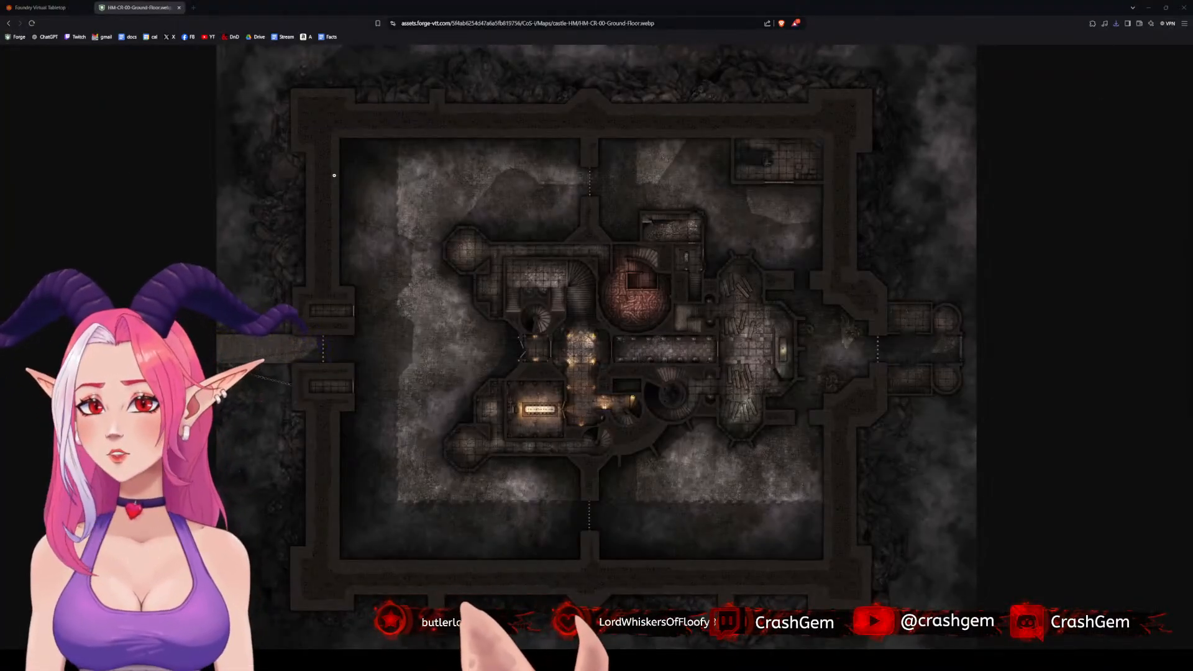
left_click(73, 9)
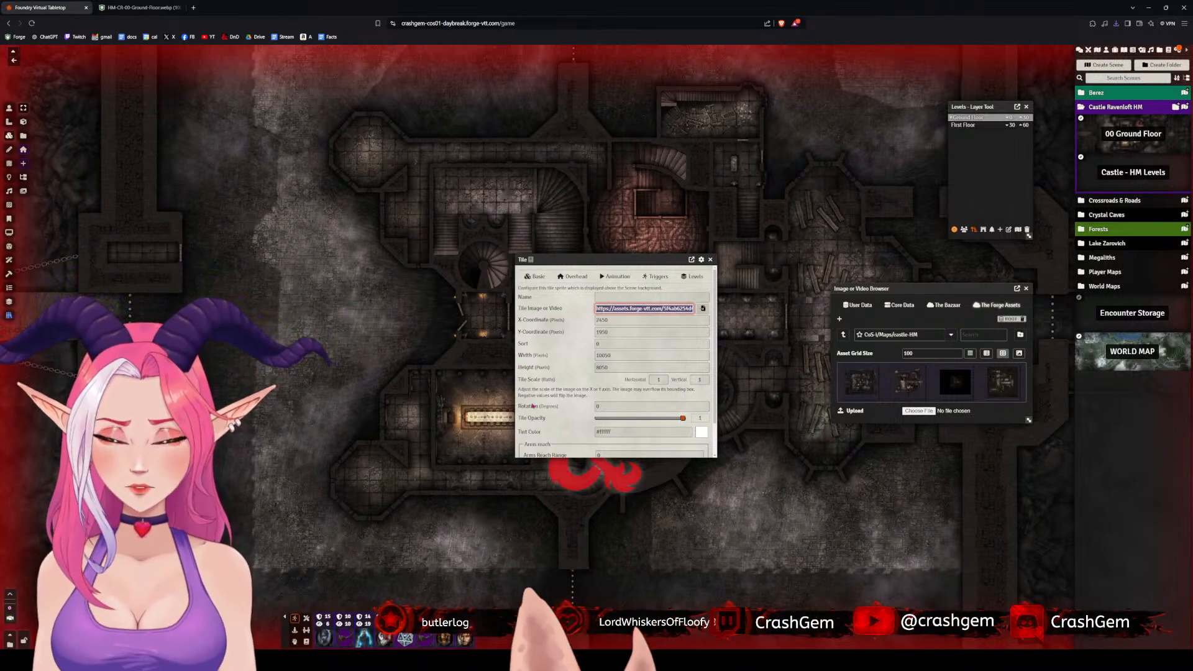
scroll(476, 371, "up", 10)
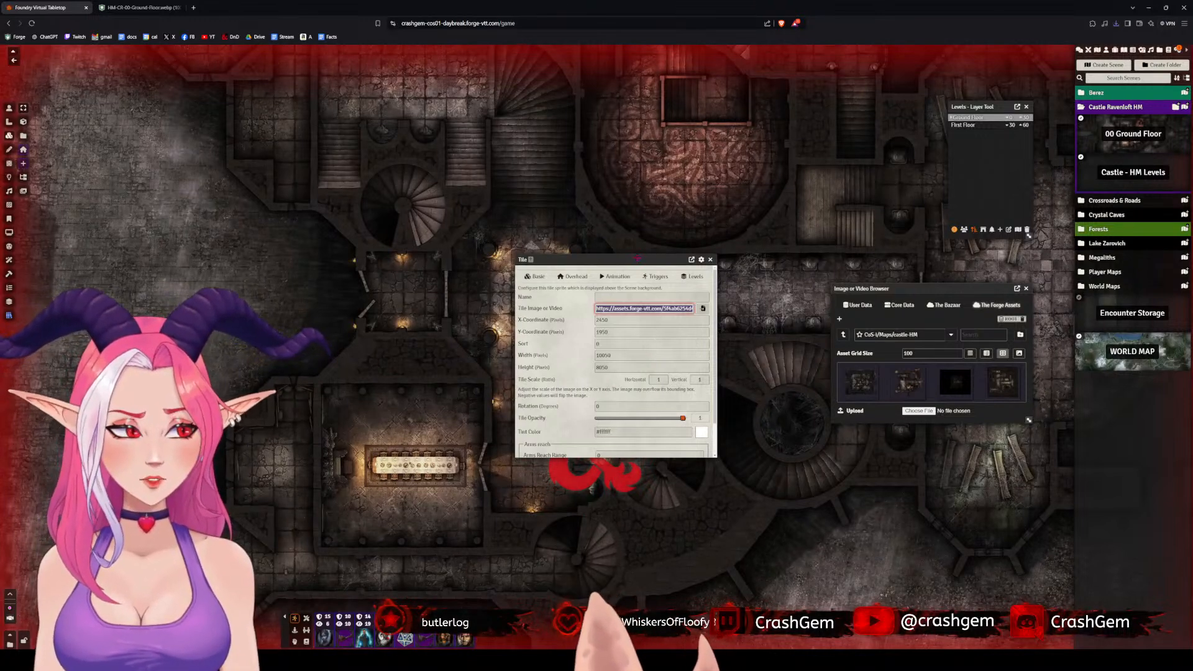
left_click(710, 260)
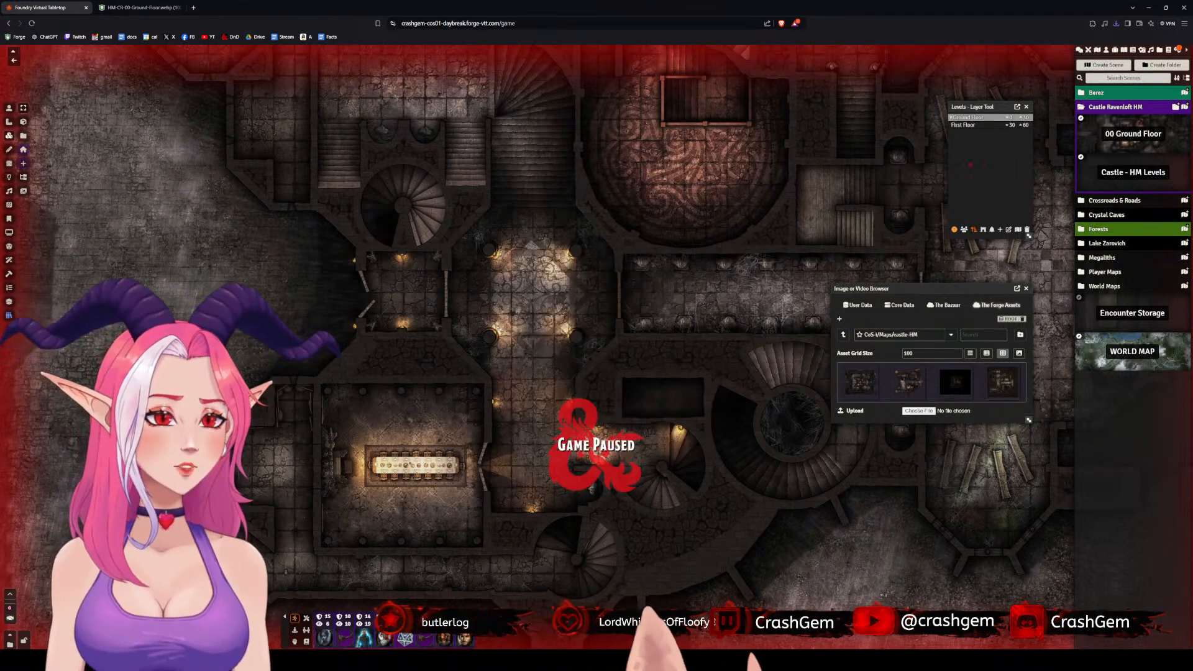
- Make First Floor the active level and nudge its castle tile upward to line up with the ground-floor spiral stairs
left_click(967, 125)
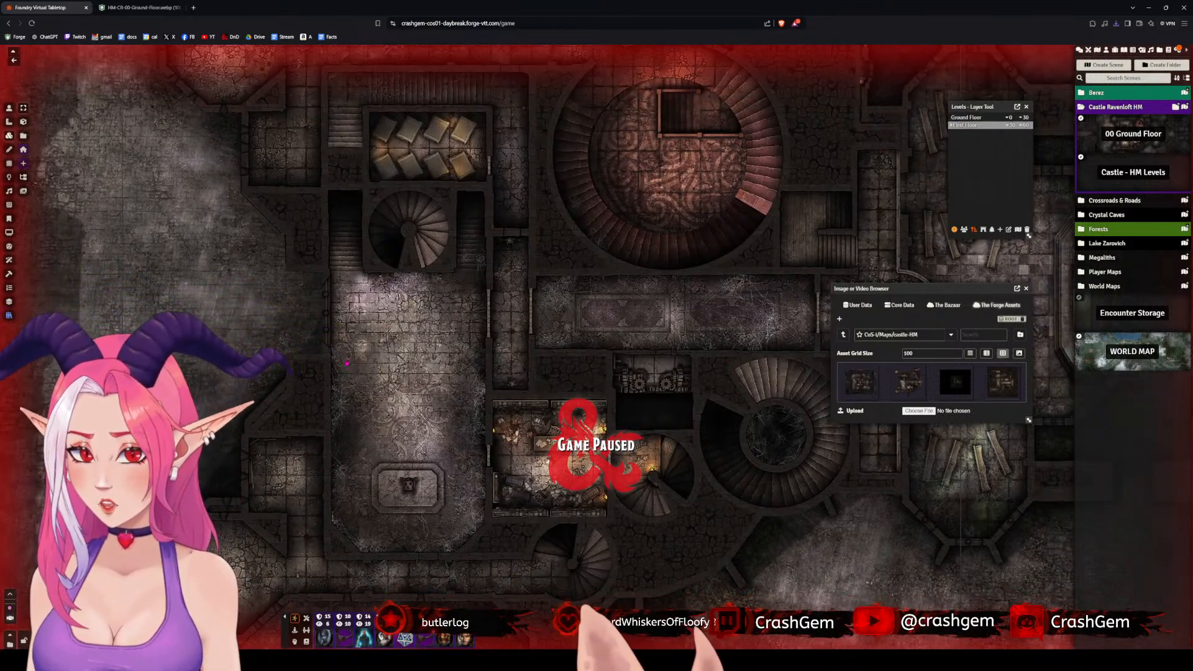
left_click_drag(347, 363, 356, 353)
left_click_drag(475, 340, 469, 328)
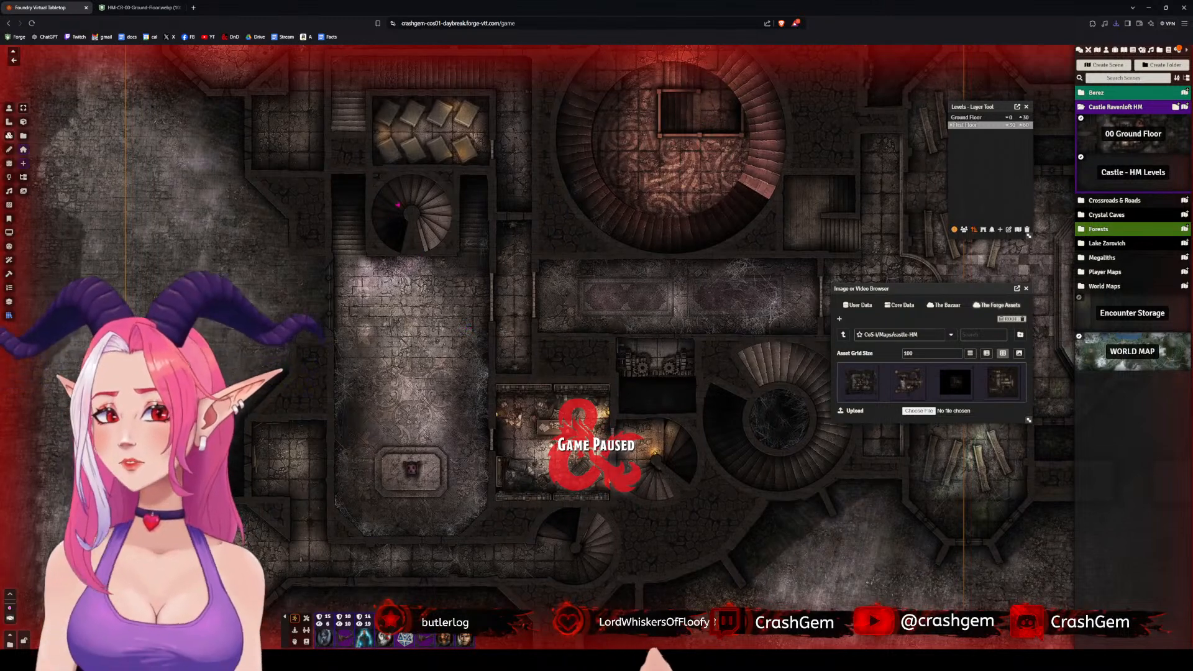
- Alternate between the Ground Floor and First Floor levels to check how the spiral stairs and outer walls line up
left_click(973, 125)
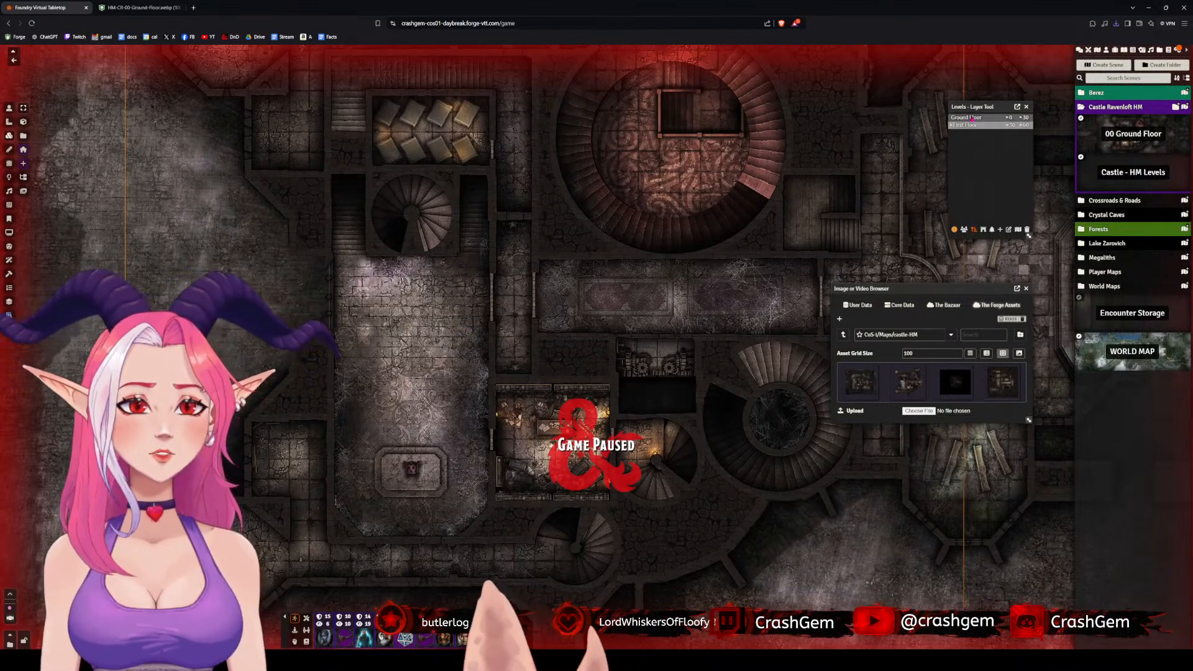
left_click(971, 127)
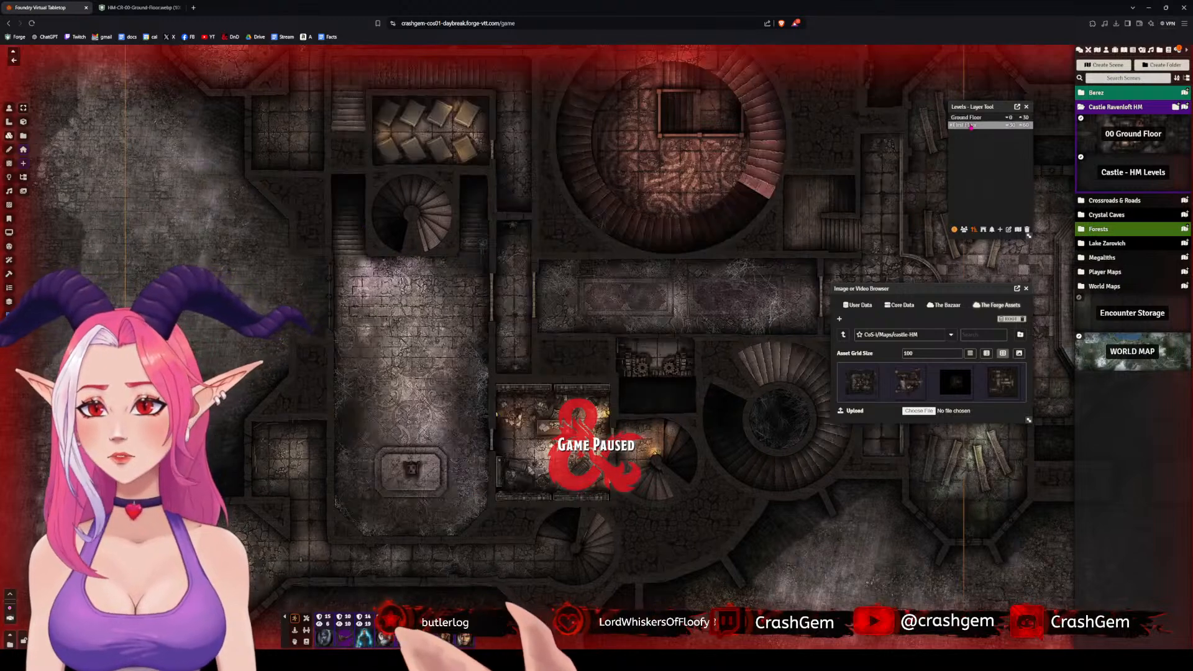
left_click(970, 118)
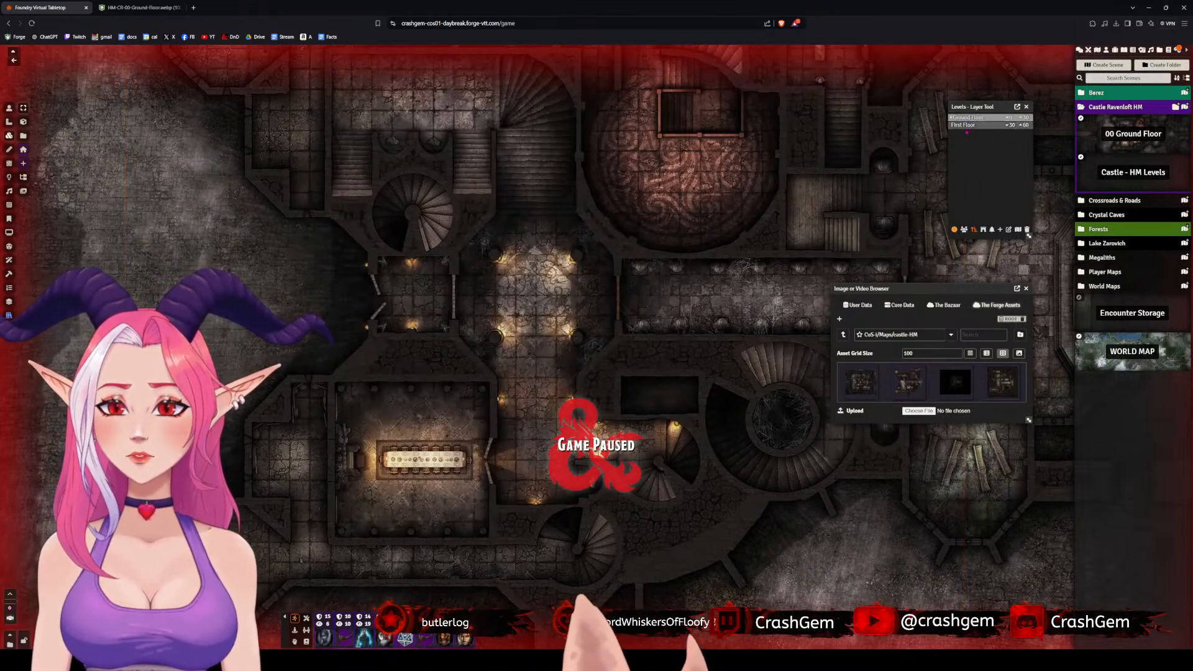
left_click(967, 125)
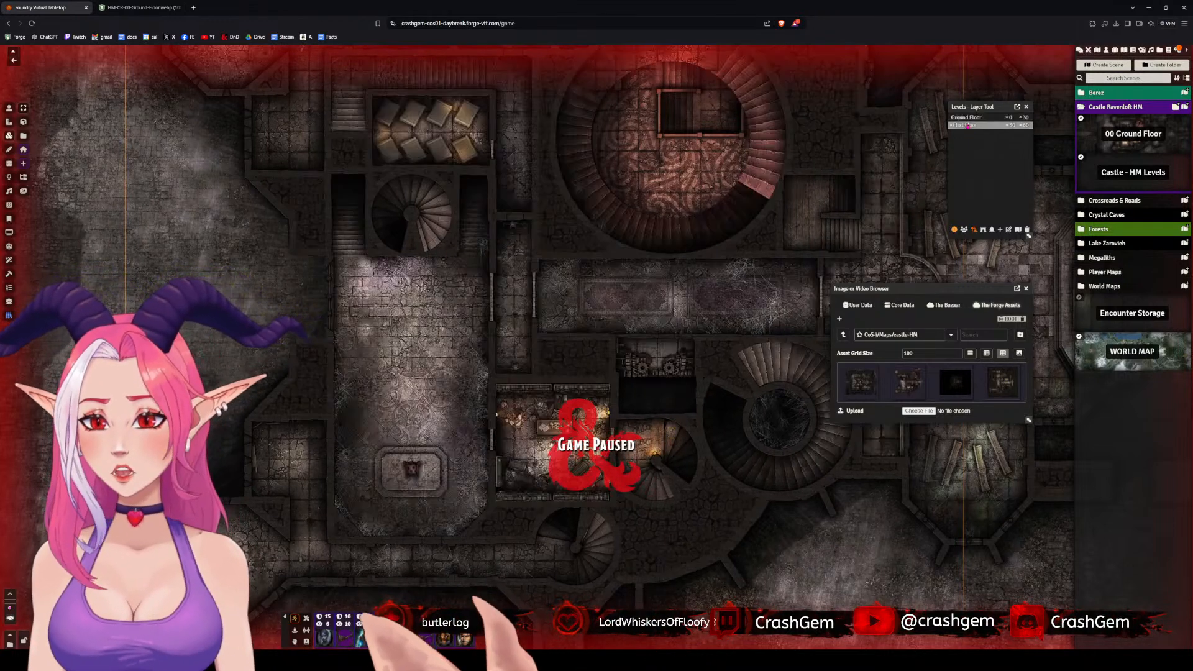
left_click(970, 118)
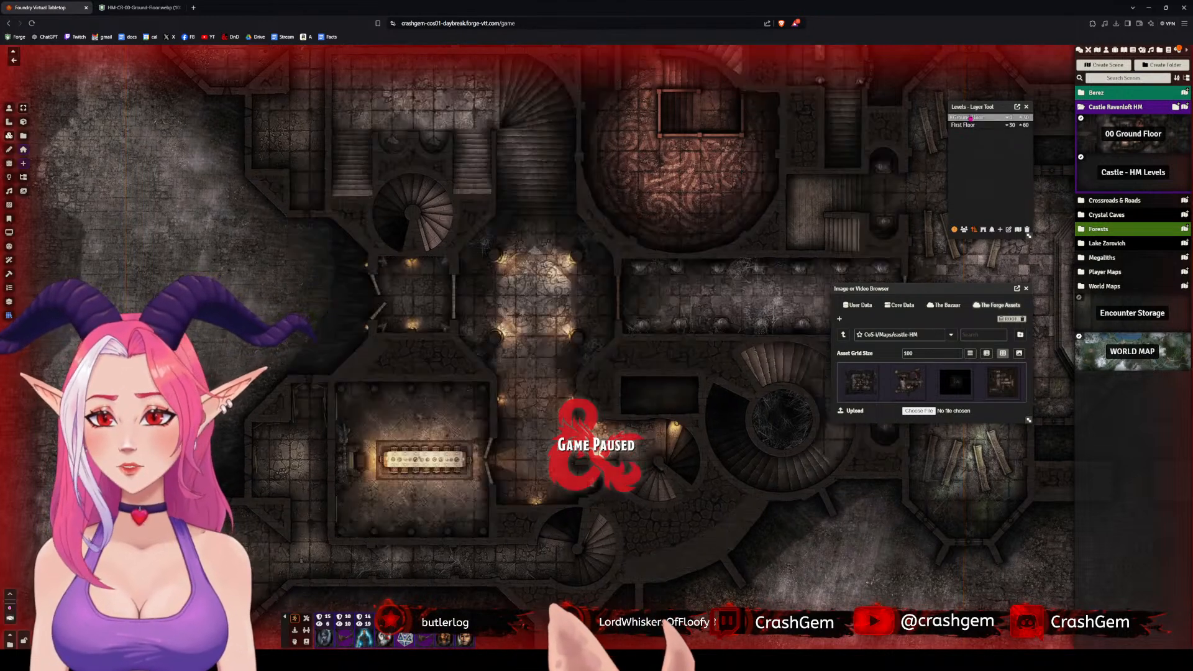
left_click(969, 126)
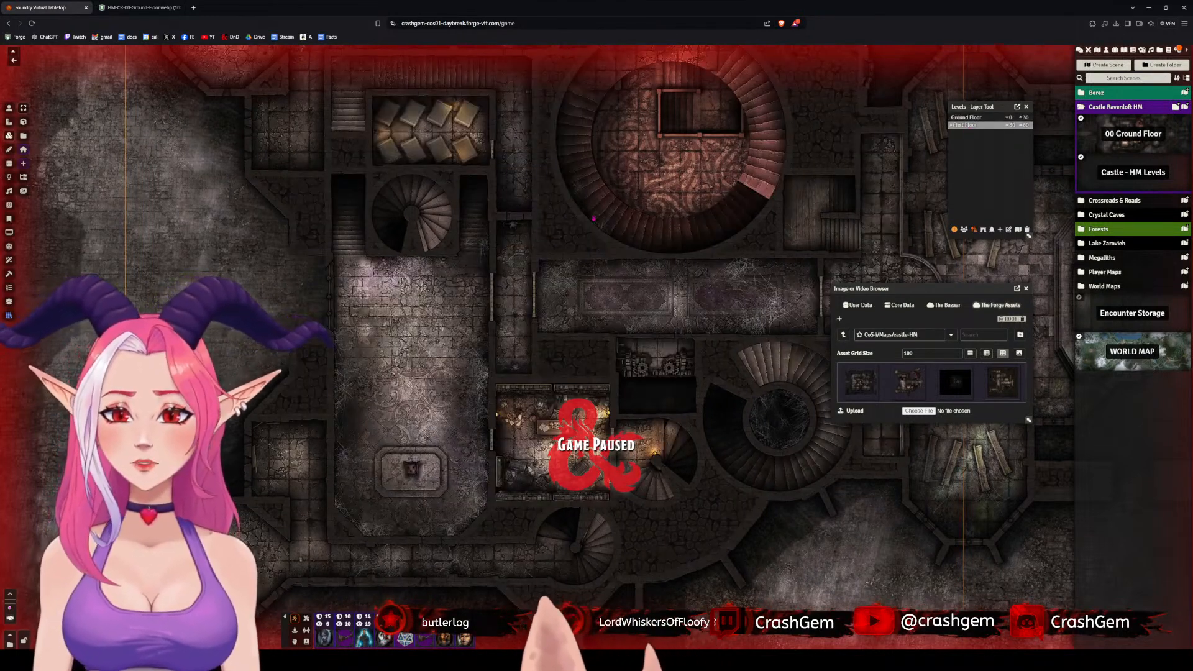
scroll(613, 317, "down", 3)
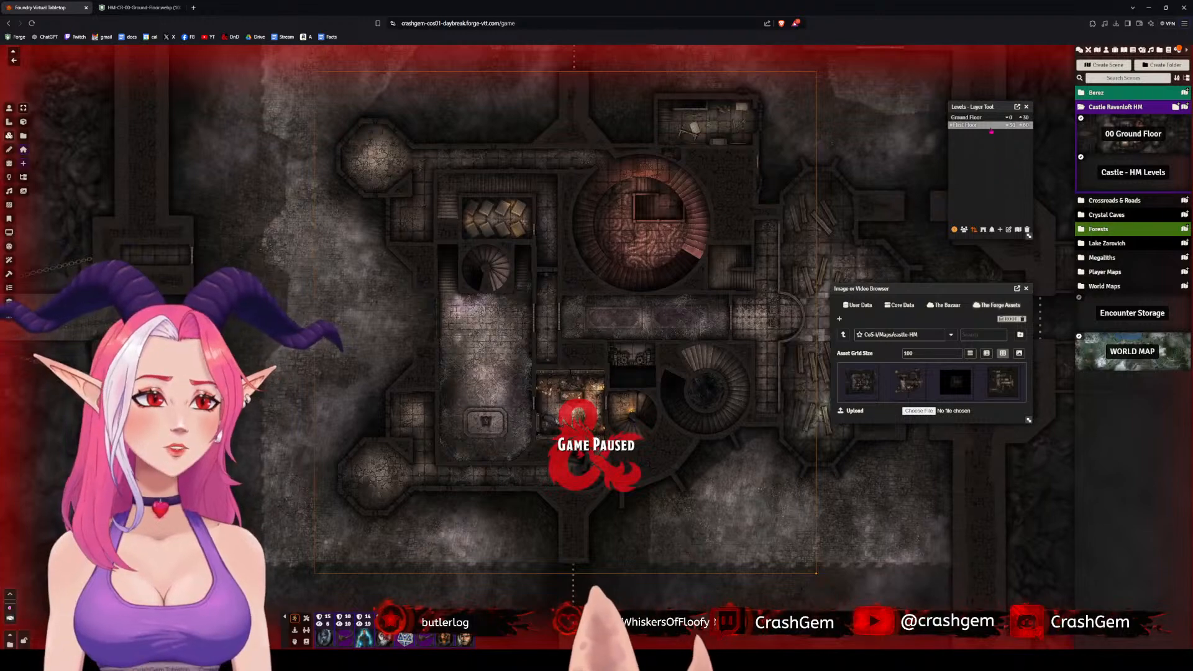
left_click(973, 118)
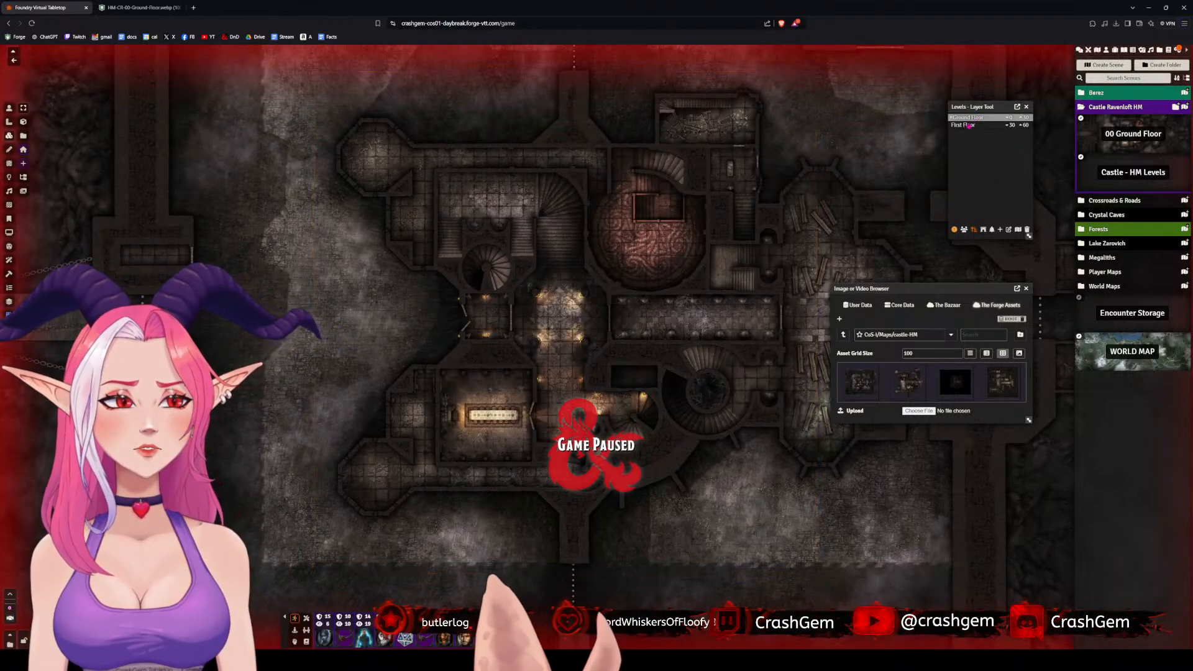
left_click(970, 124)
left_click(972, 119)
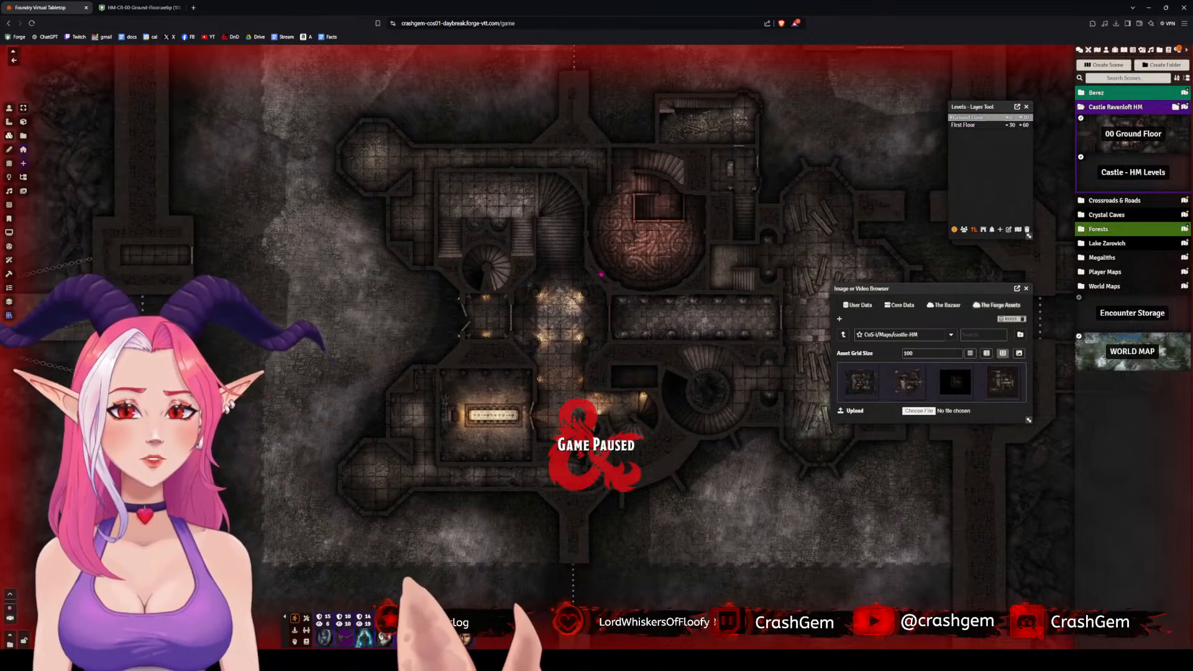
- Unpause the game and compare the First Floor castle with the Ground Floor level once more
key("space")
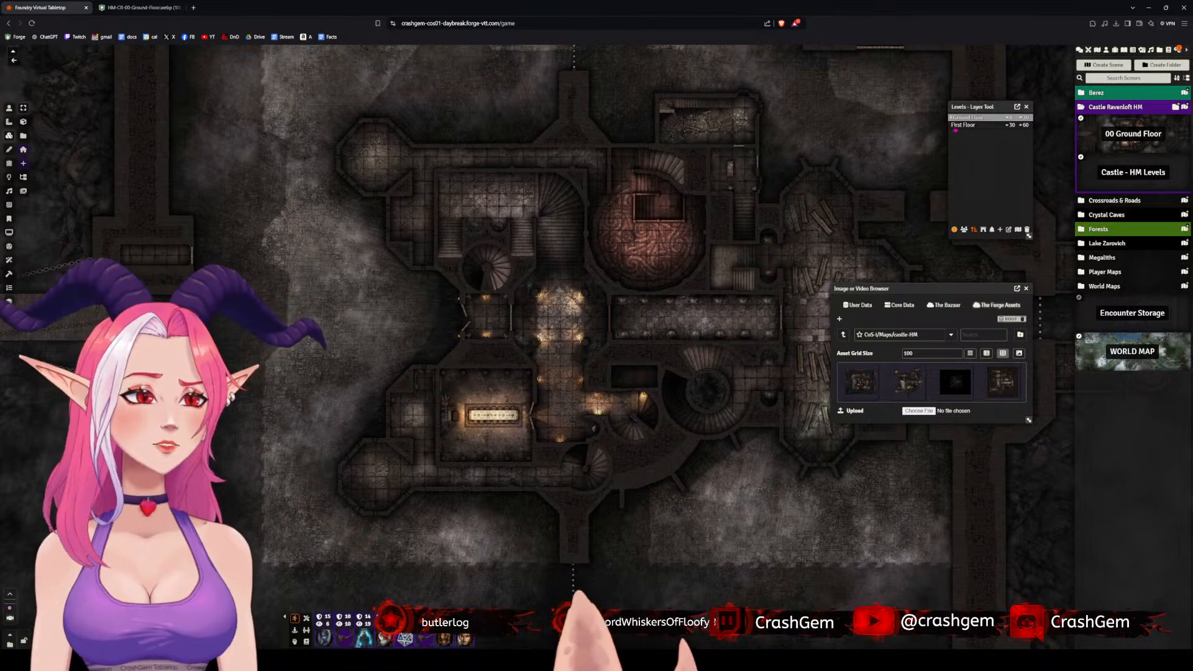
left_click(956, 126)
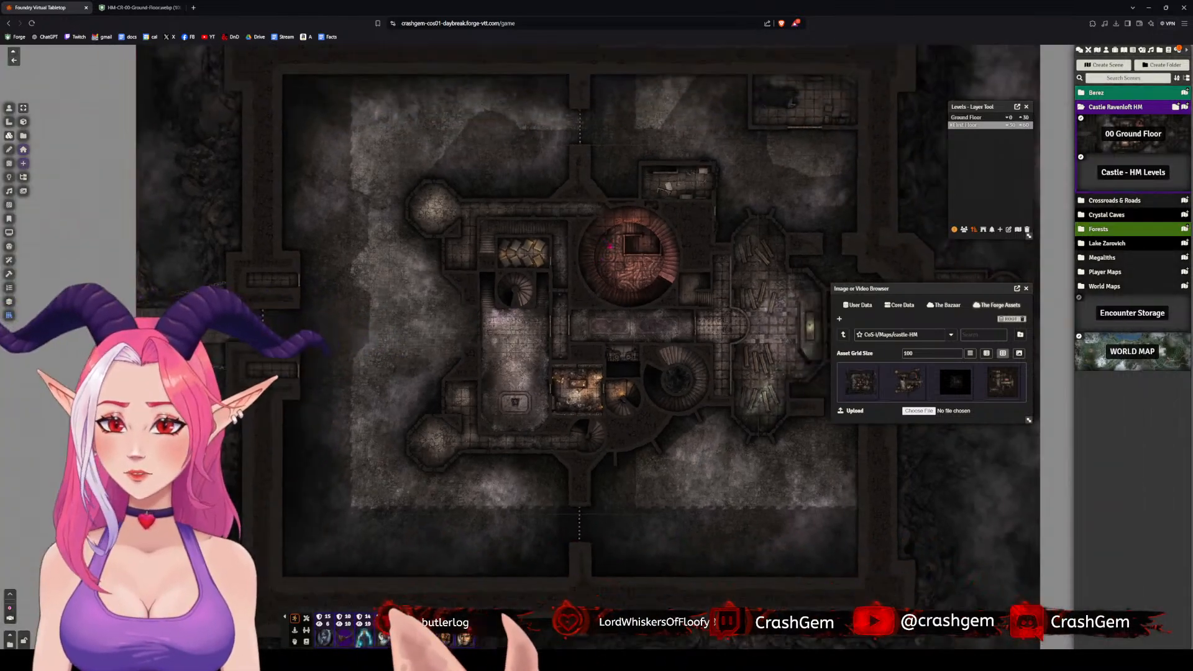
scroll(610, 247, "down", 4)
scroll(608, 264, "up", 8)
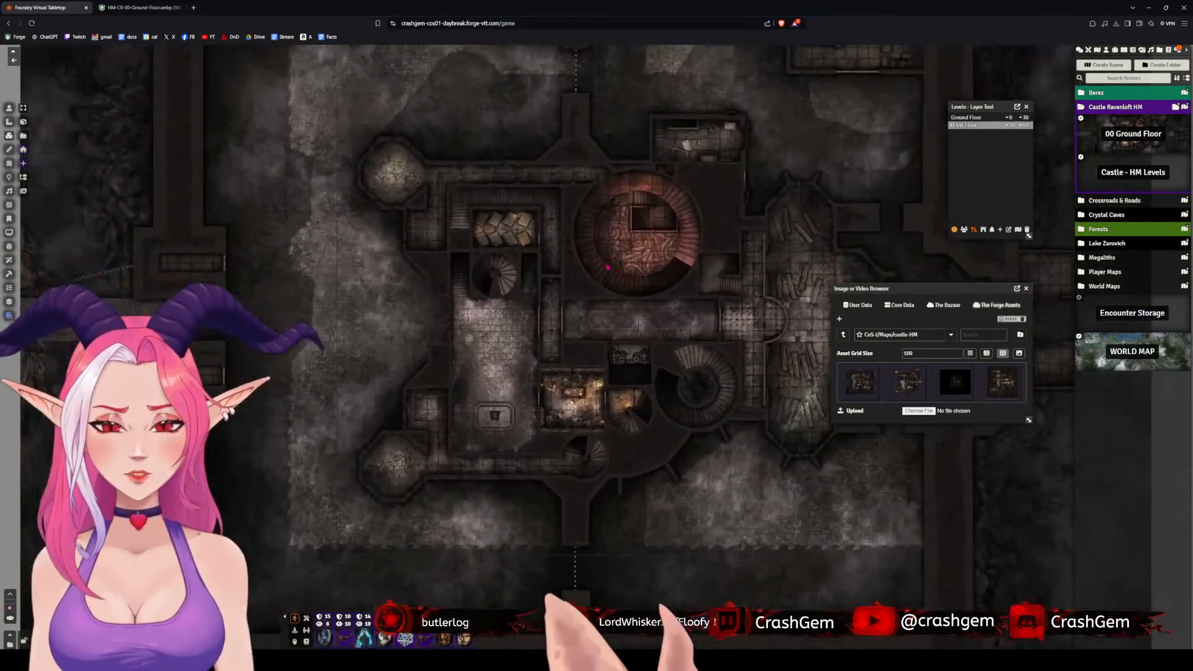
scroll(608, 267, "down", 3)
left_click(973, 117)
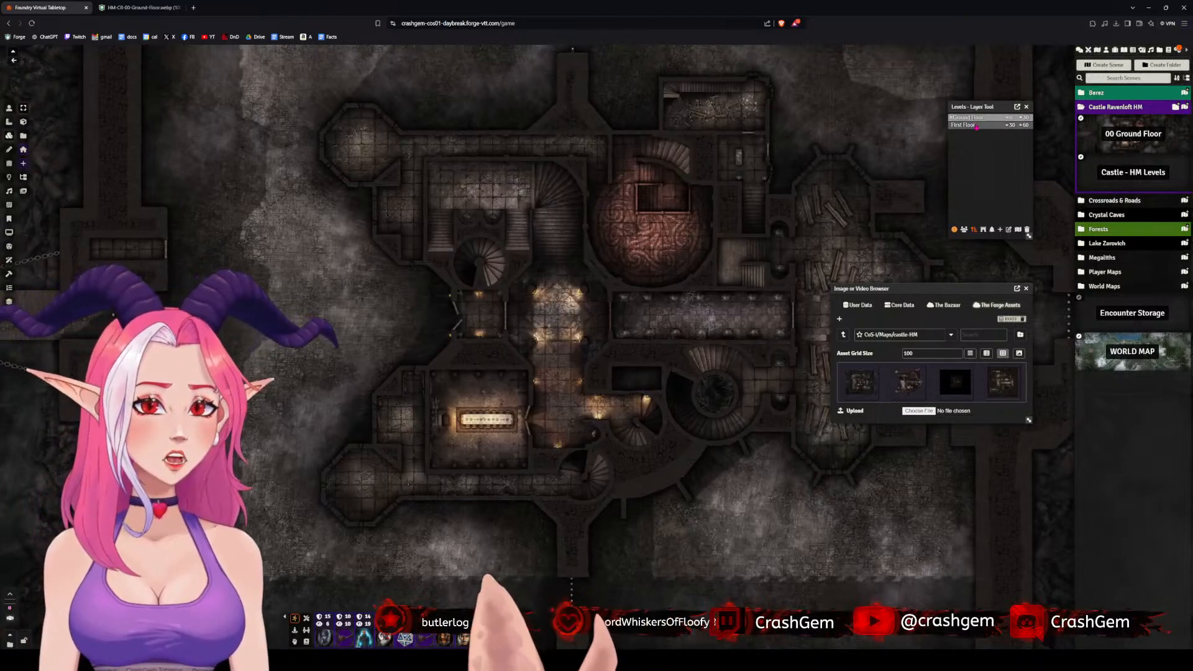
- Make First Floor the active level again and undo the accidental shift of the underlying ground-floor map
left_click(975, 125)
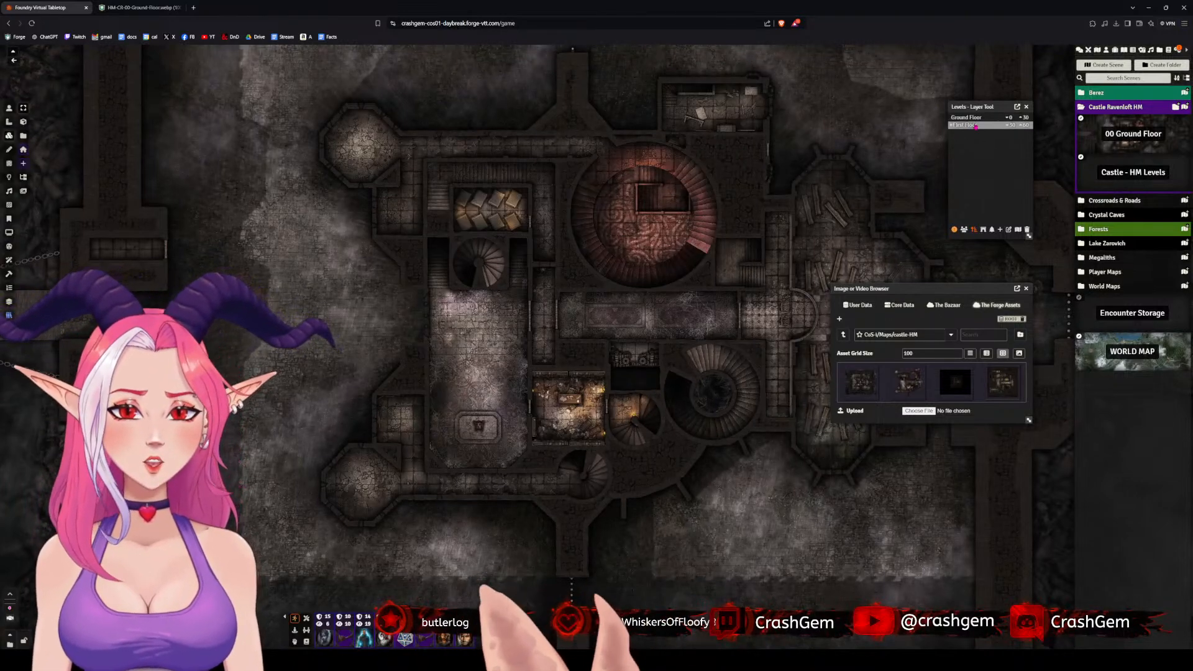
scroll(720, 172, "up", 6)
scroll(829, 132, "down", 7)
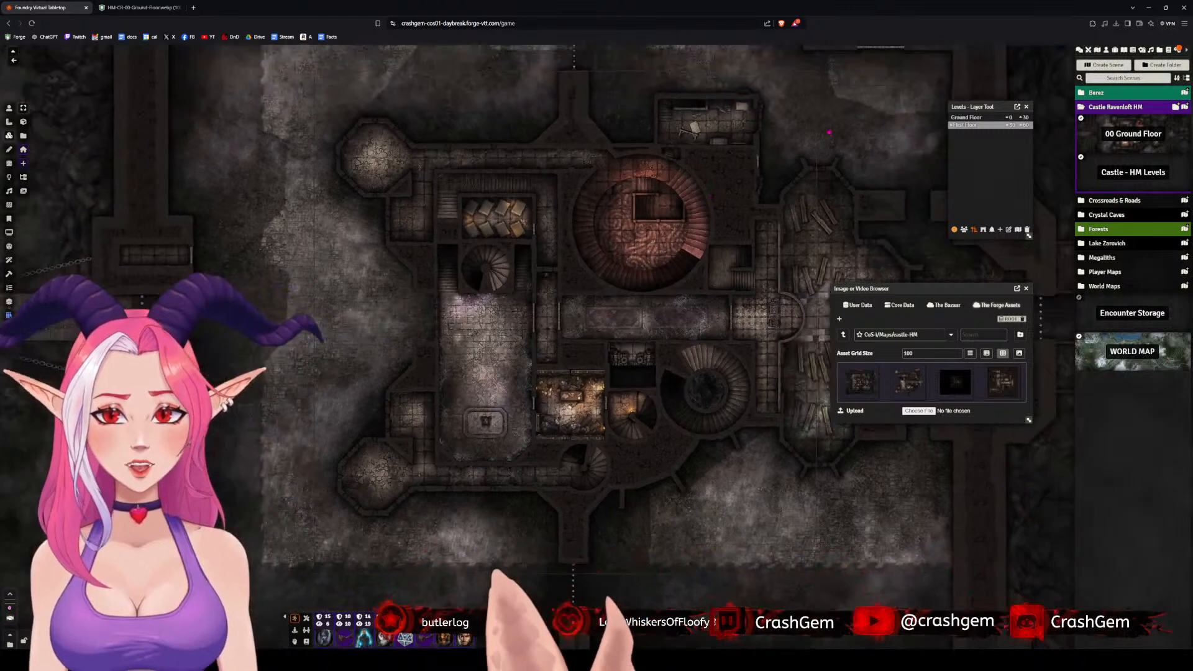
left_click_drag(820, 175, 802, 231)
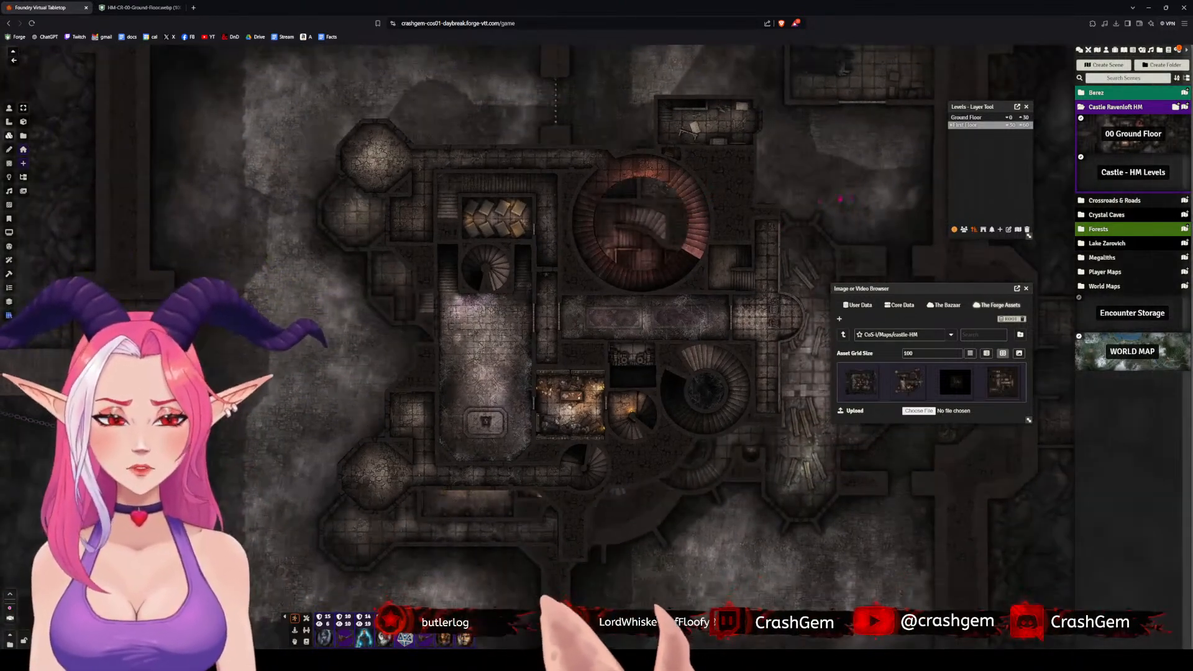
key("ctrl+z")
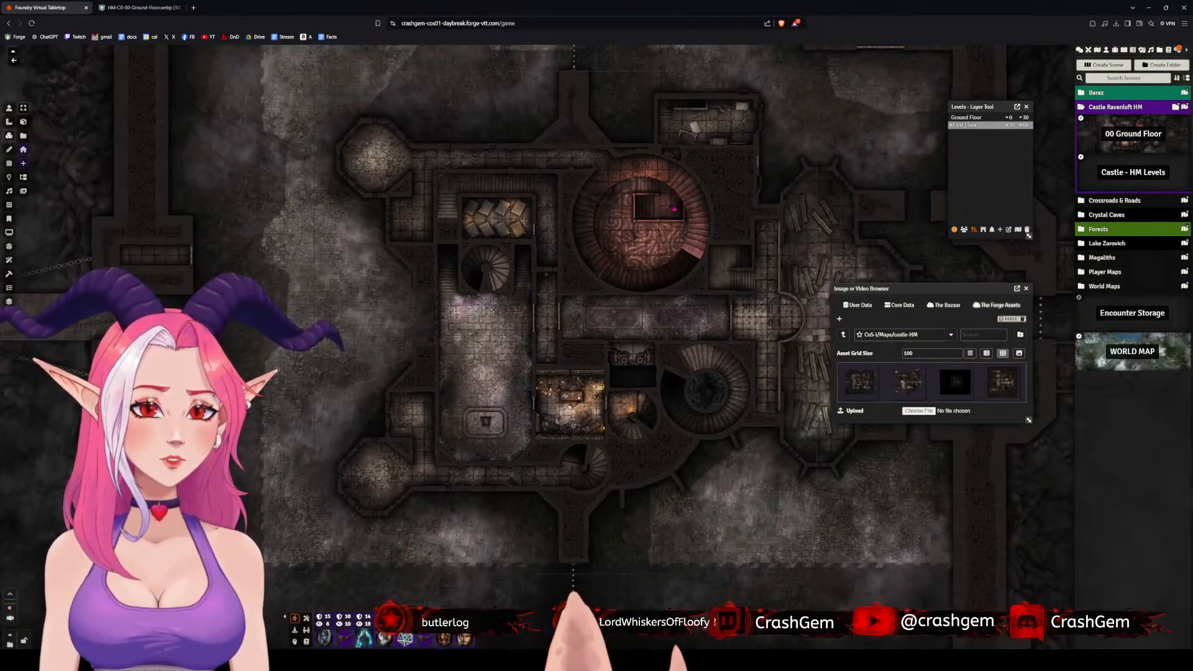
- Nudge the First Floor castle tile very slightly and open its tile settings
mouse_move(674, 209)
left_mouse_down()
mouse_move(694, 188)
mouse_move(710, 195)
mouse_move(676, 210)
left_mouse_up()
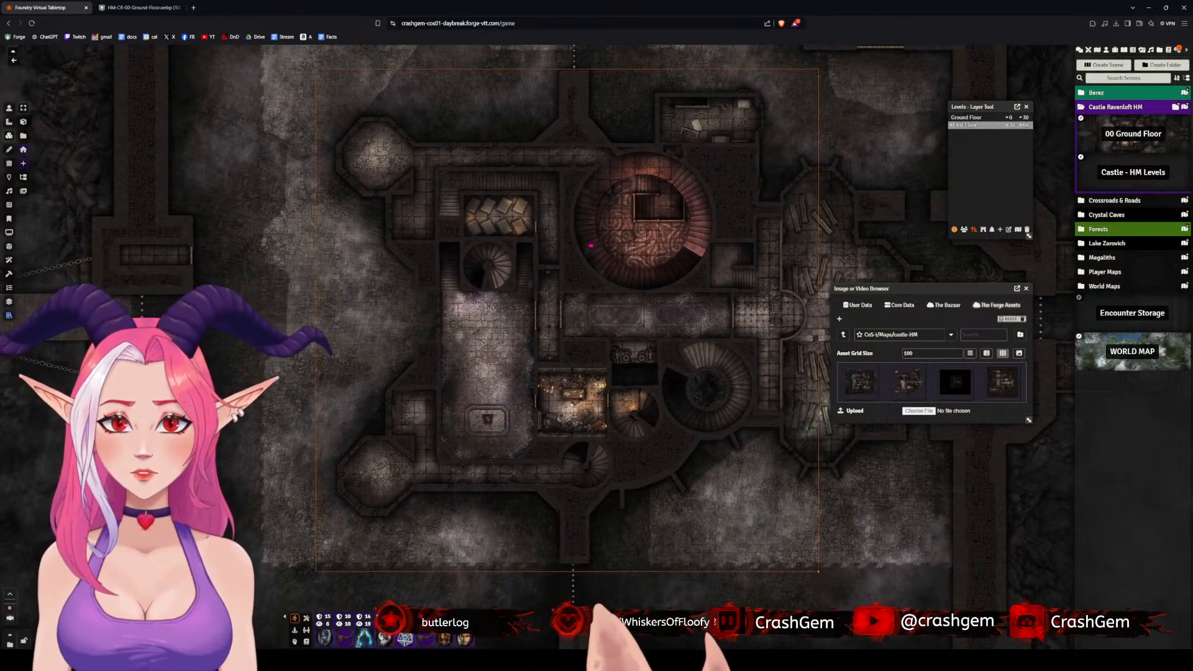
double_click(583, 250)
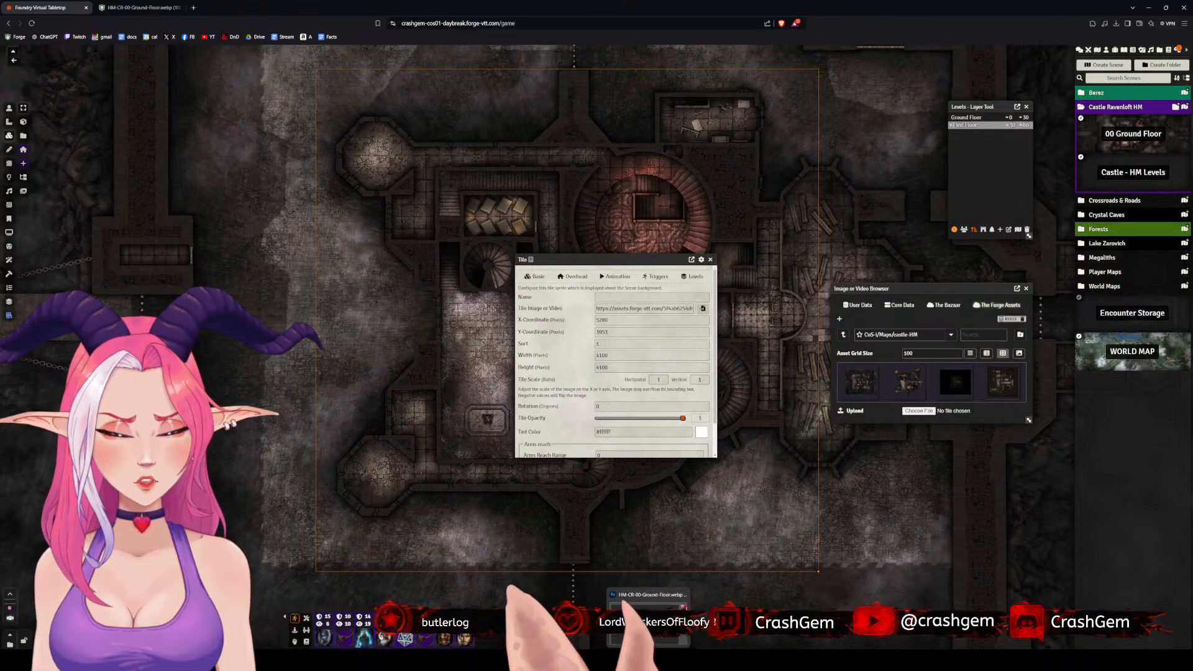
- Switch to Photoshop and look through the open castle maps to bring up HM-CR-01-Main.webp
left_click(649, 660)
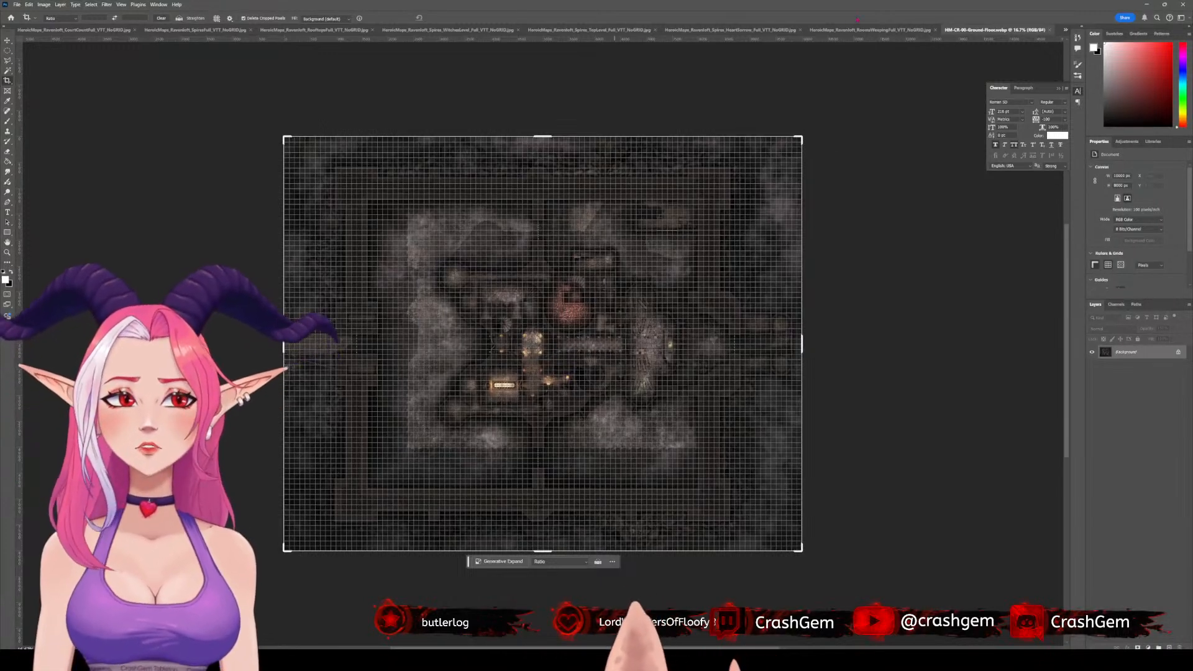
left_click(75, 30)
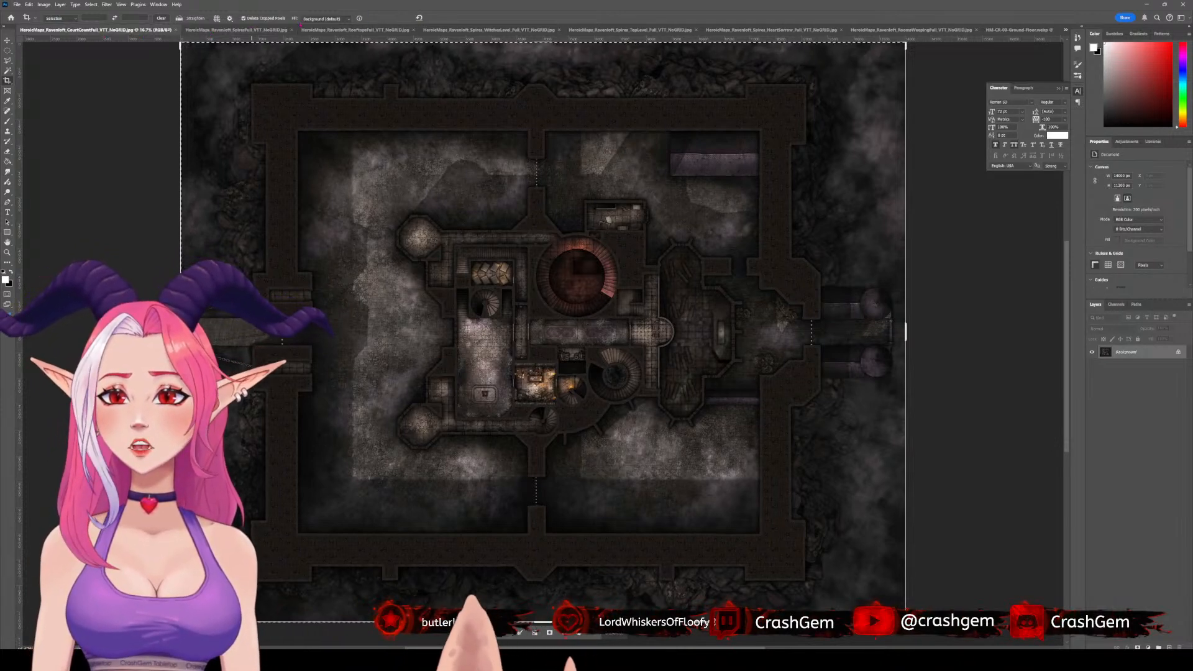
left_click(910, 30)
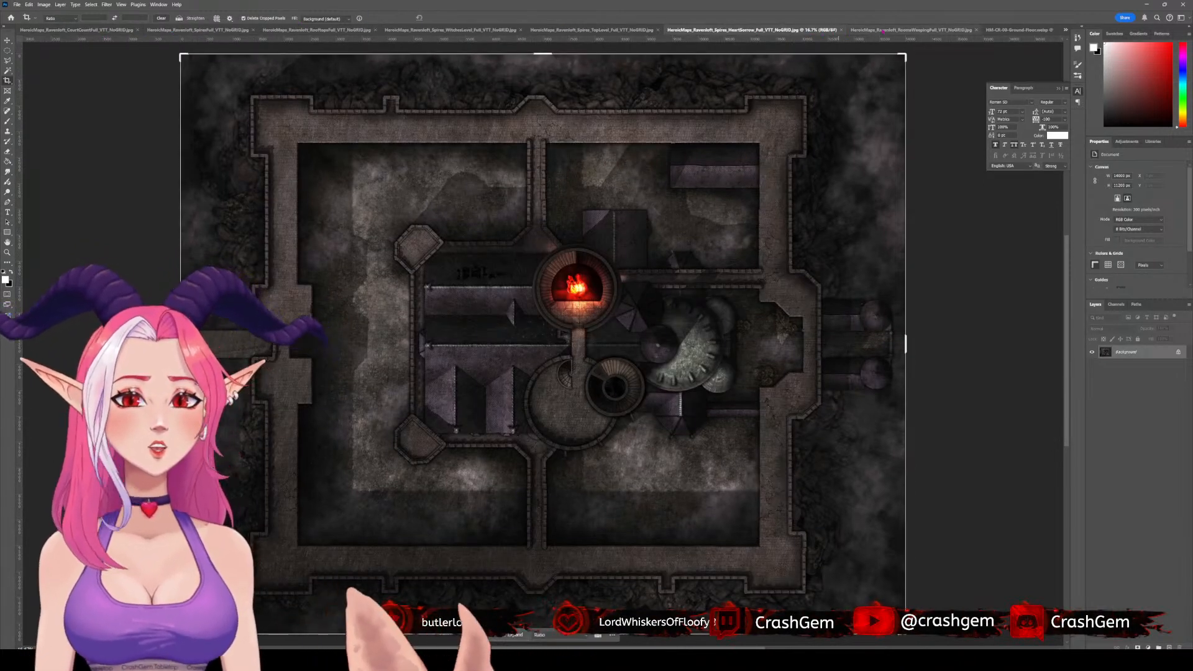
left_click(1065, 29)
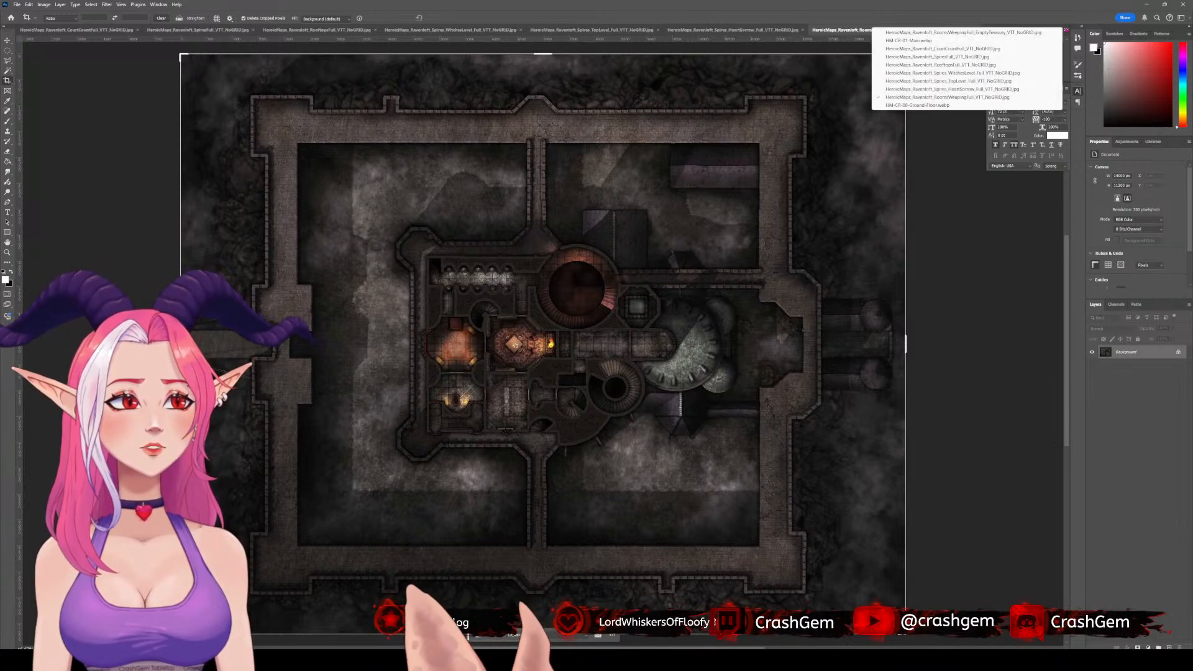
left_click(960, 106)
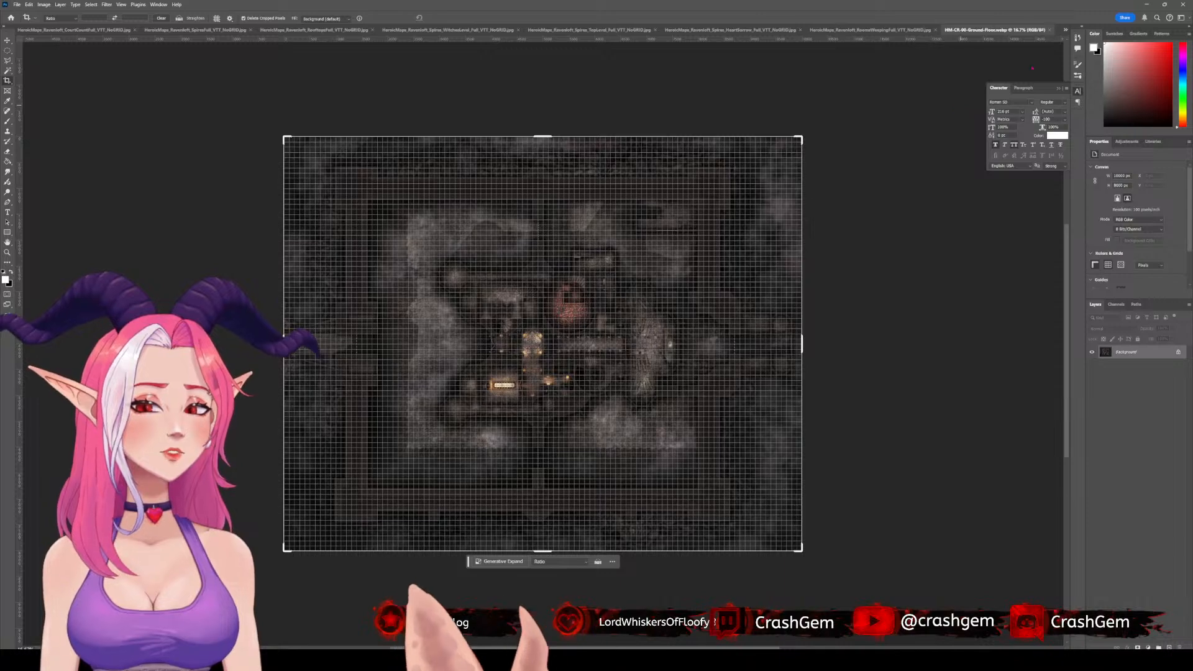
left_click(869, 30)
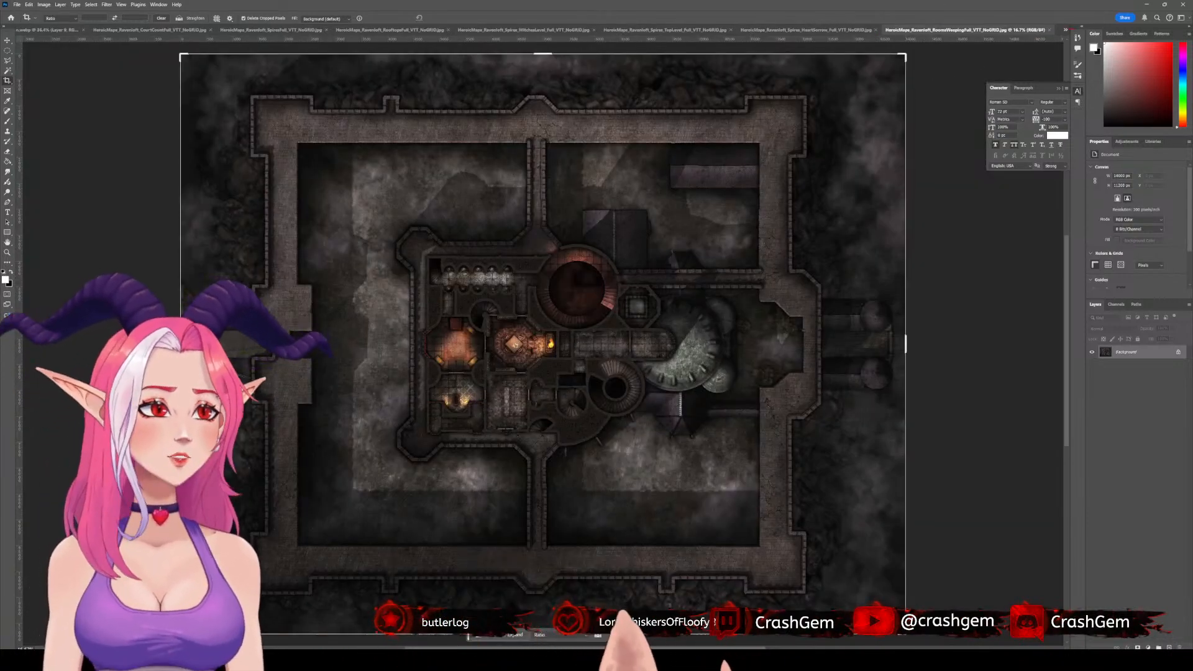
left_click(1065, 29)
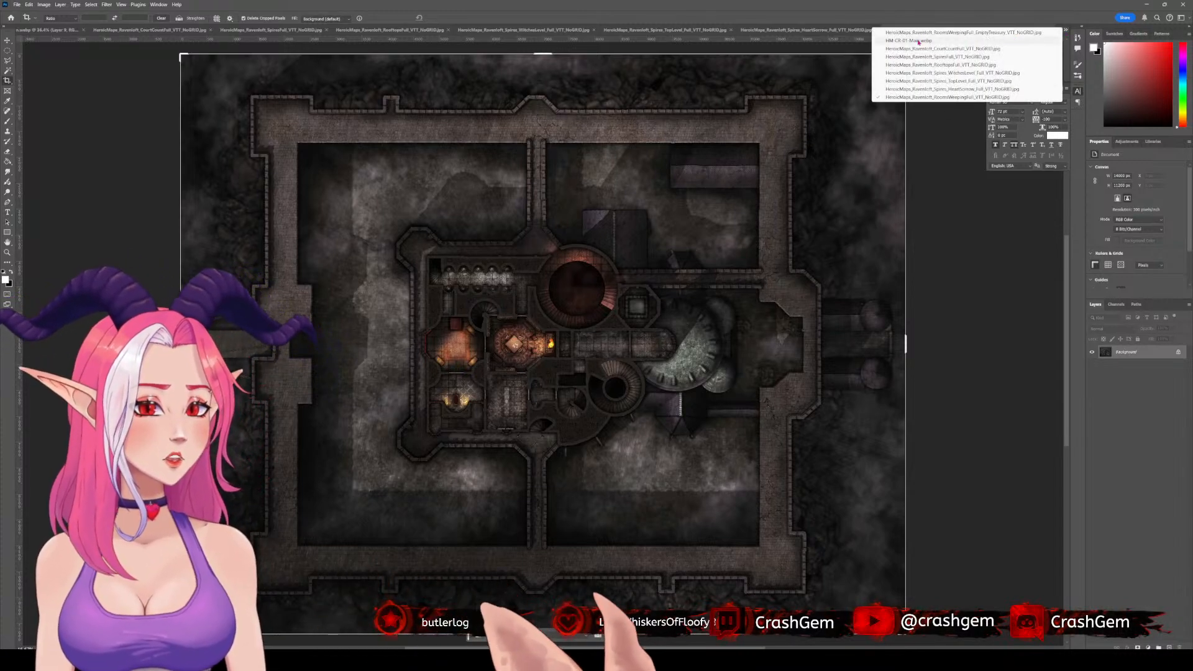
left_click(913, 40)
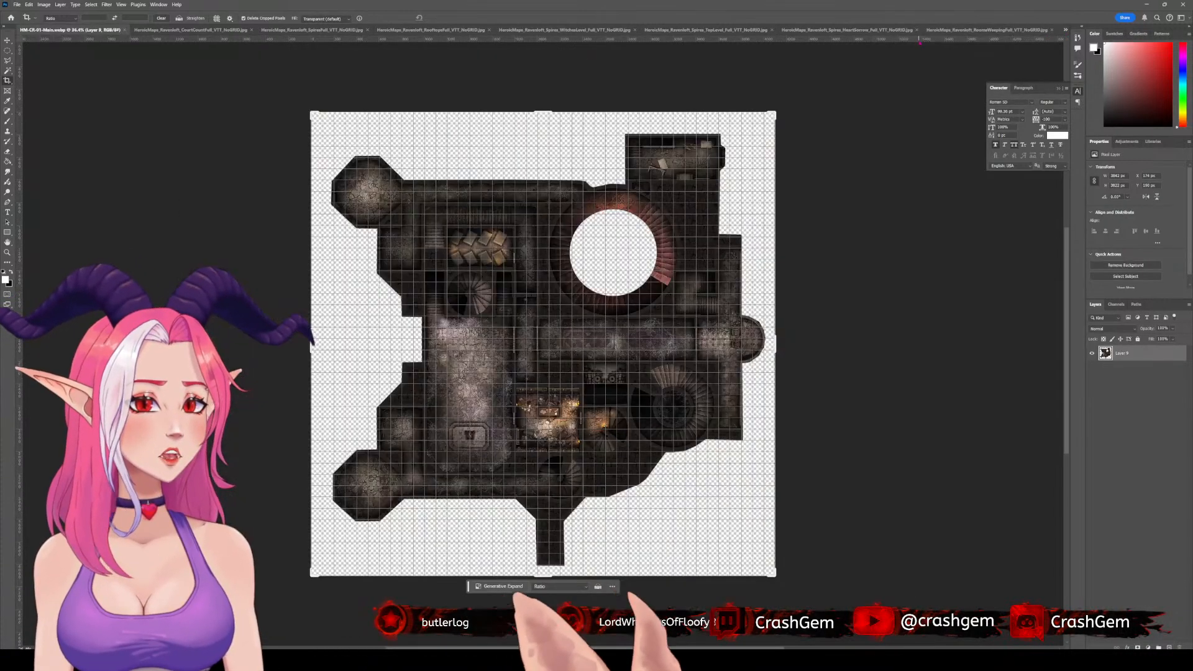
- Check the pixel dimensions of HM-CR-01-Main.webp and leave the image size unchanged
left_click(44, 5)
left_click(58, 59)
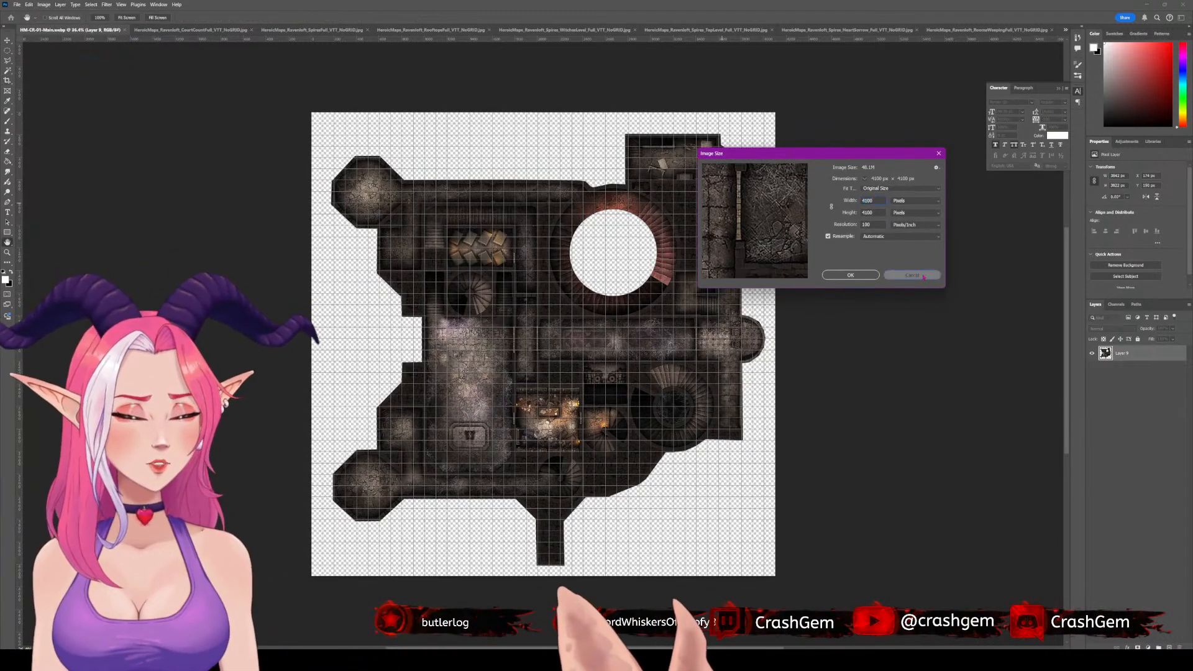
left_click(929, 276)
key("c")
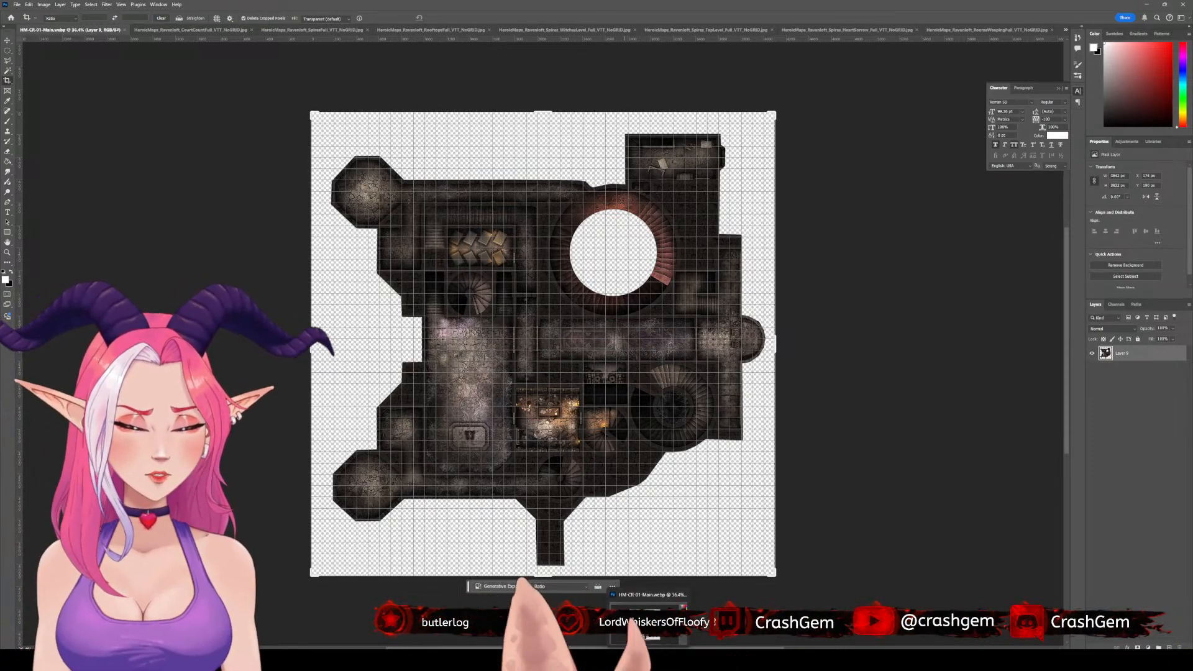
- Switch back to Foundry, move the tile settings off the castle, and fine-tune the First Floor tile's horizontal position against the ground floor
left_click(525, 660)
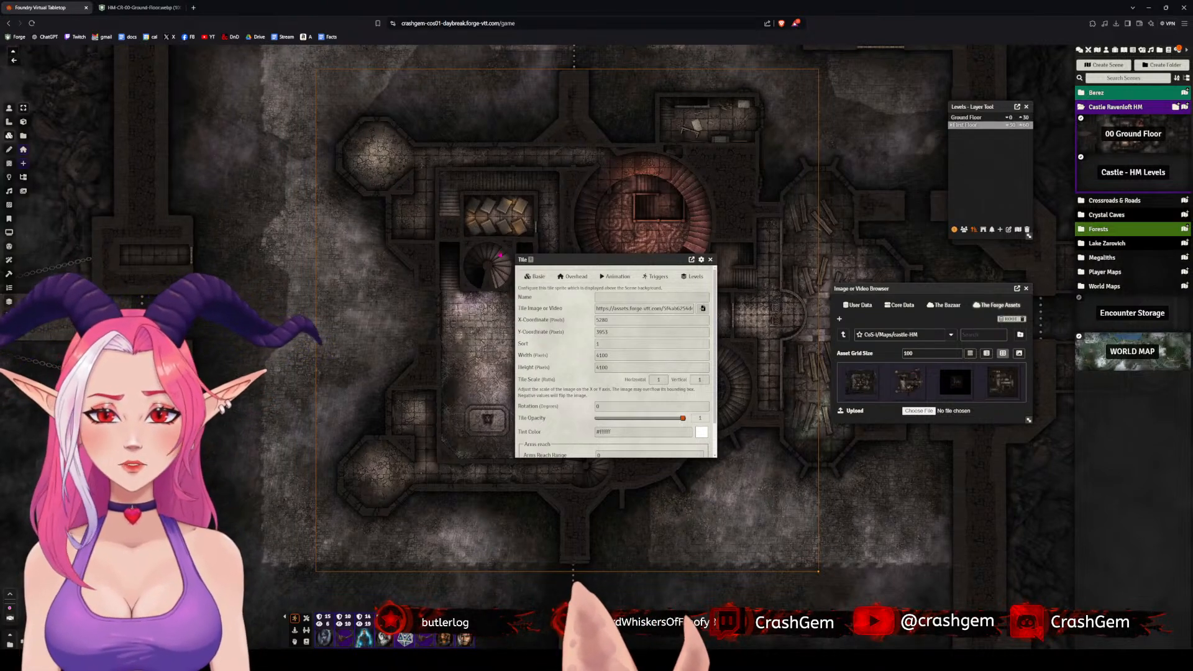
scroll(478, 243, "up", 2)
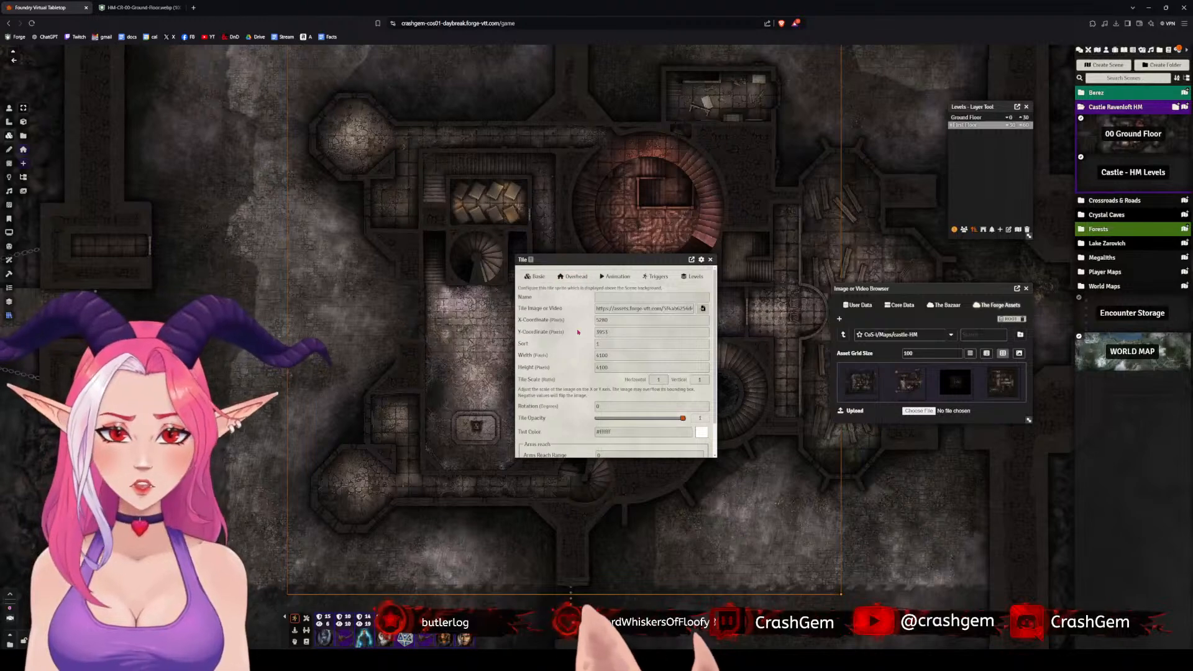
left_click_drag(608, 259, 1007, 329)
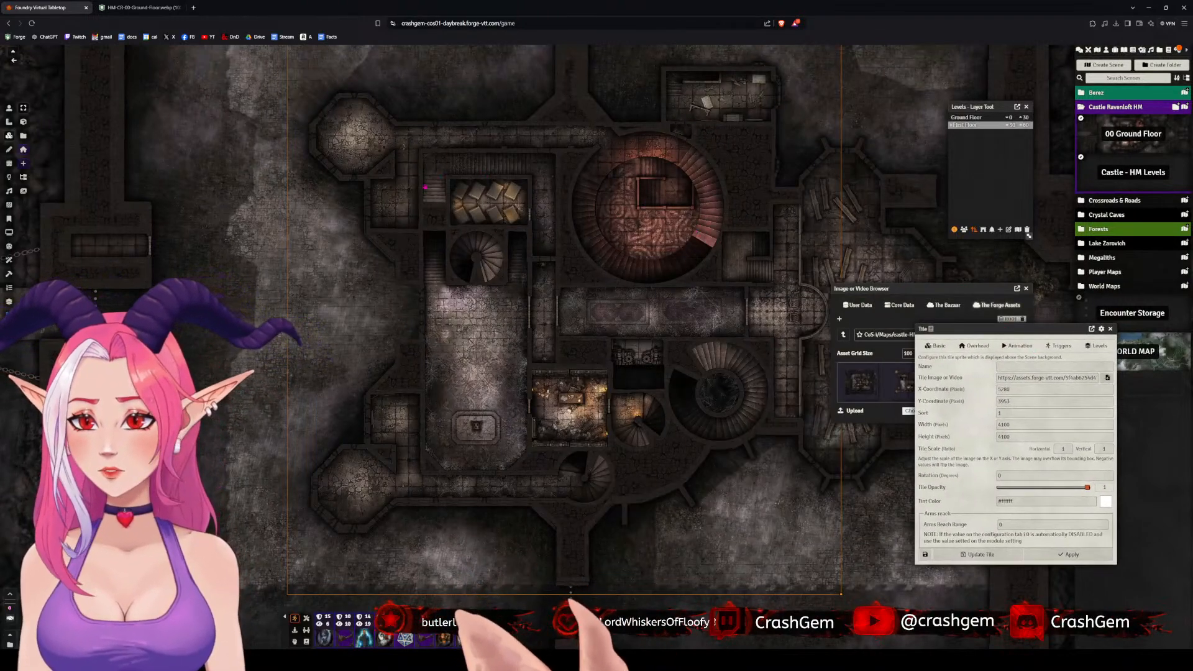
mouse_move(452, 176)
left_mouse_down()
mouse_move(449, 190)
mouse_move(444, 178)
left_mouse_up()
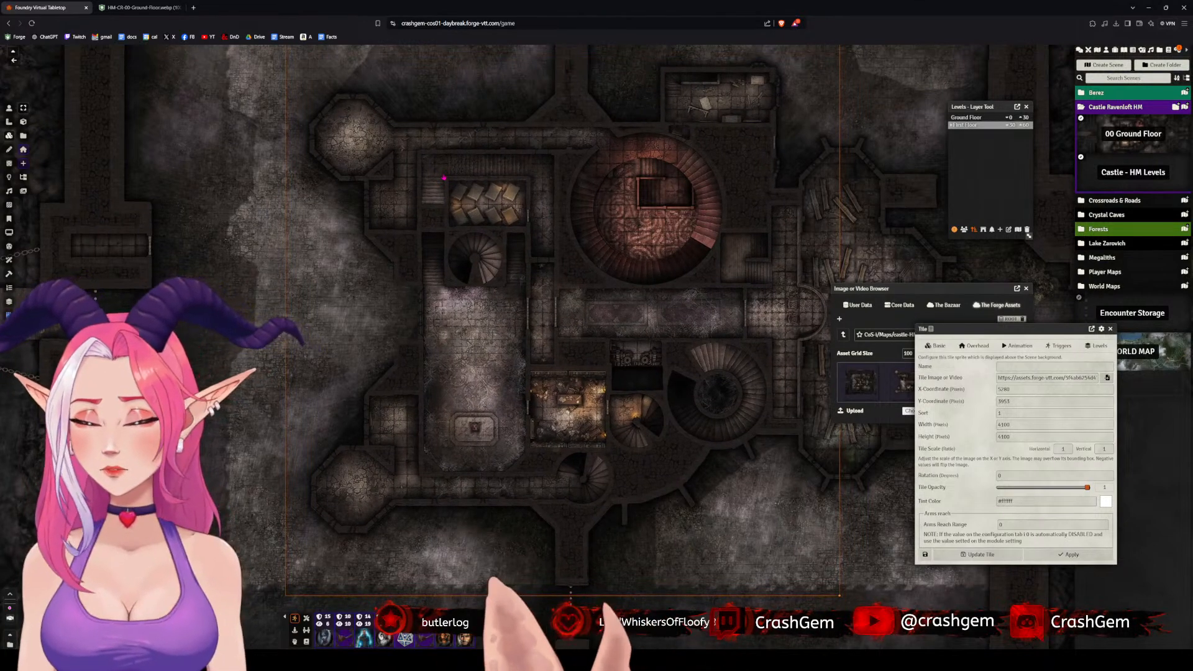
left_click_drag(443, 178, 449, 178)
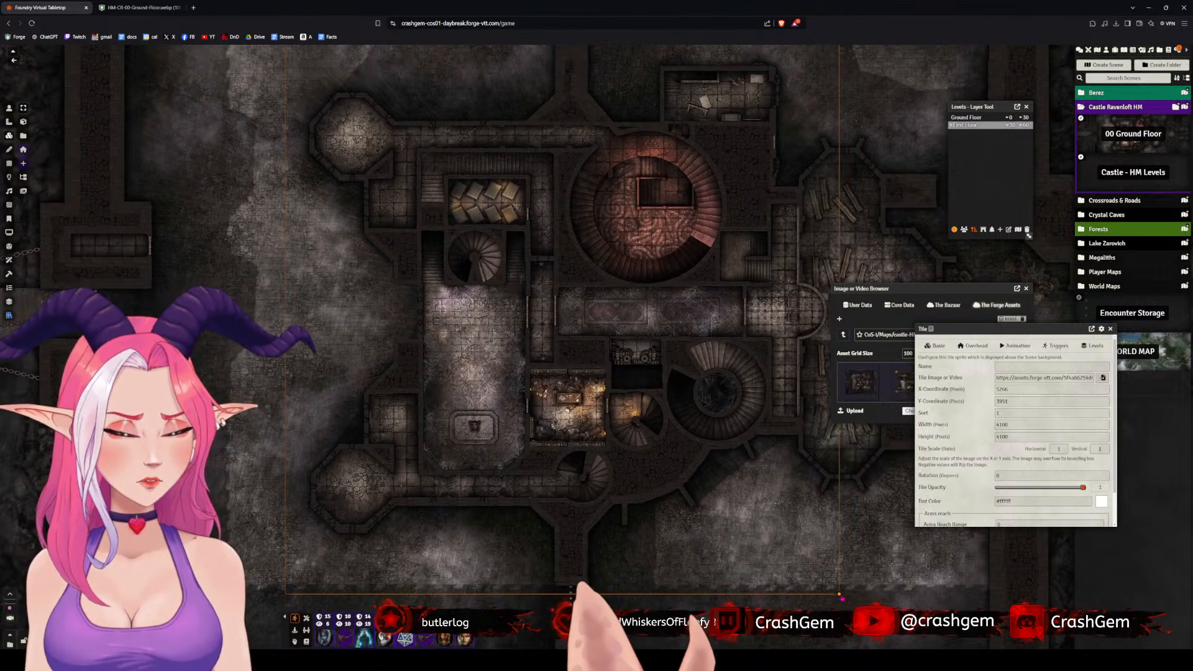
- Enlarge the First Floor tile slightly from its lower-right corner and close its settings
left_click_drag(840, 595, 844, 602)
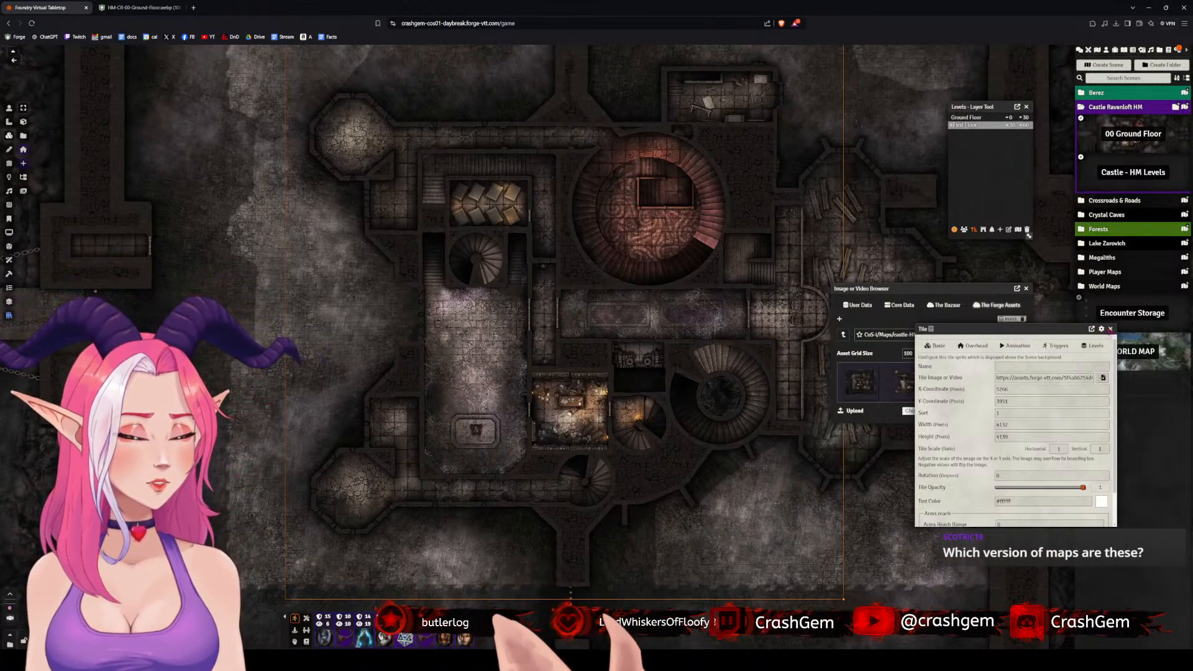
left_click(1110, 328)
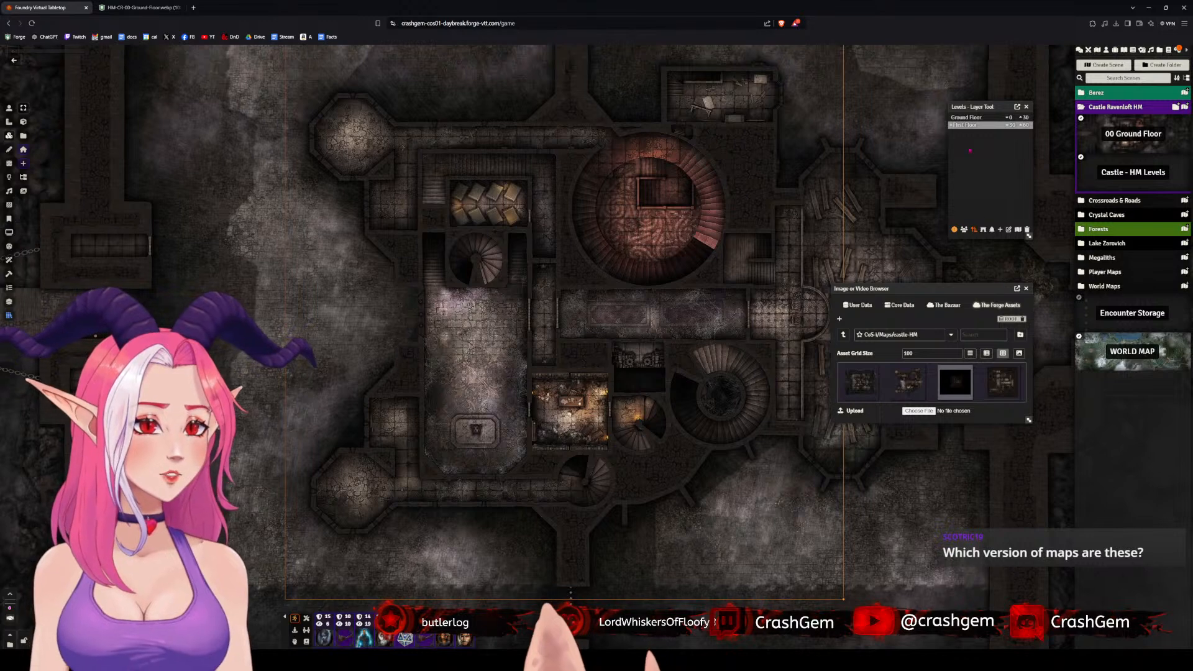
- Alternate repeatedly between the Ground Floor and First Floor levels to compare the alignment of the resized castle tile
left_click(962, 119)
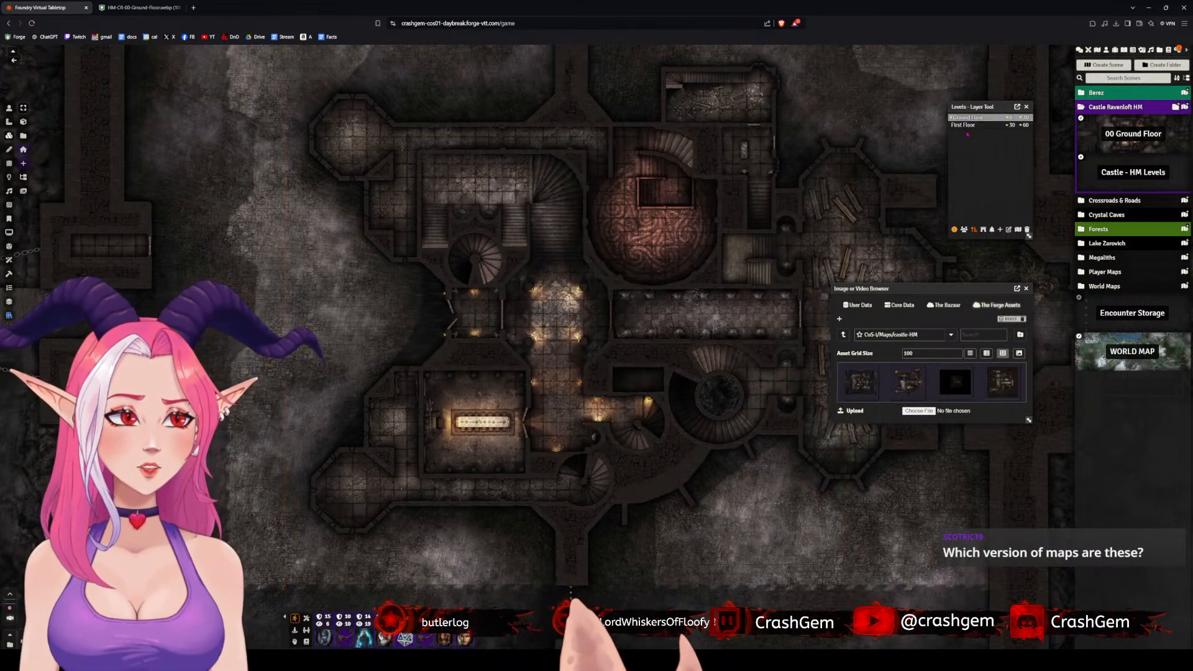
left_click(965, 126)
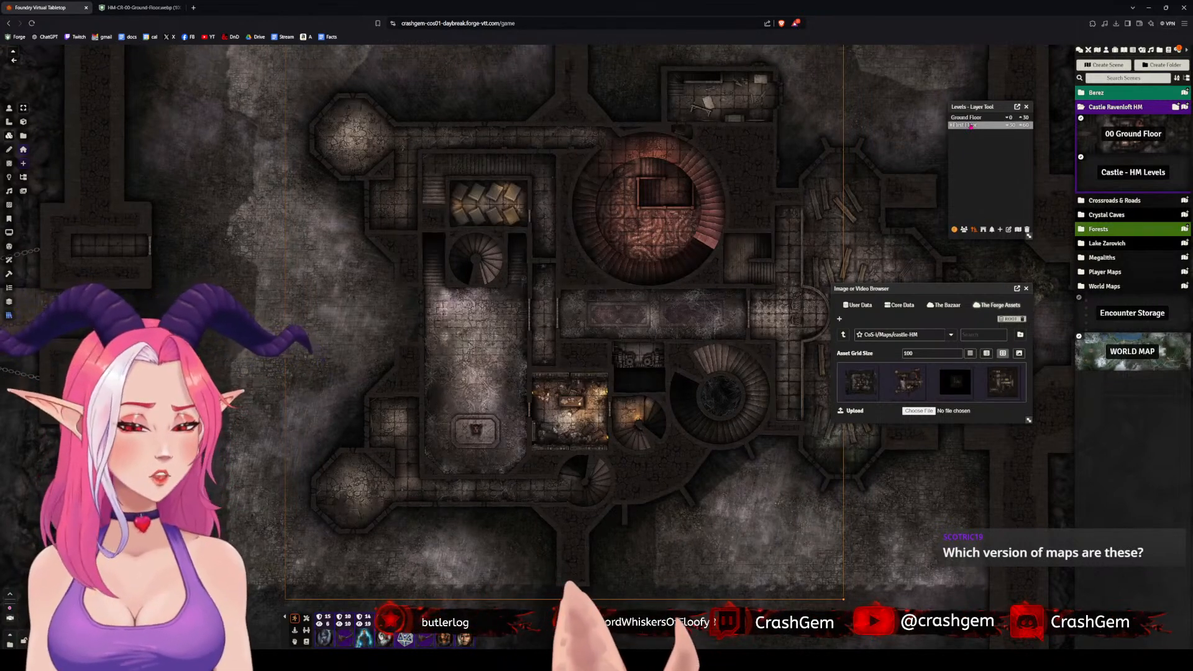
left_click(970, 118)
left_click(973, 124)
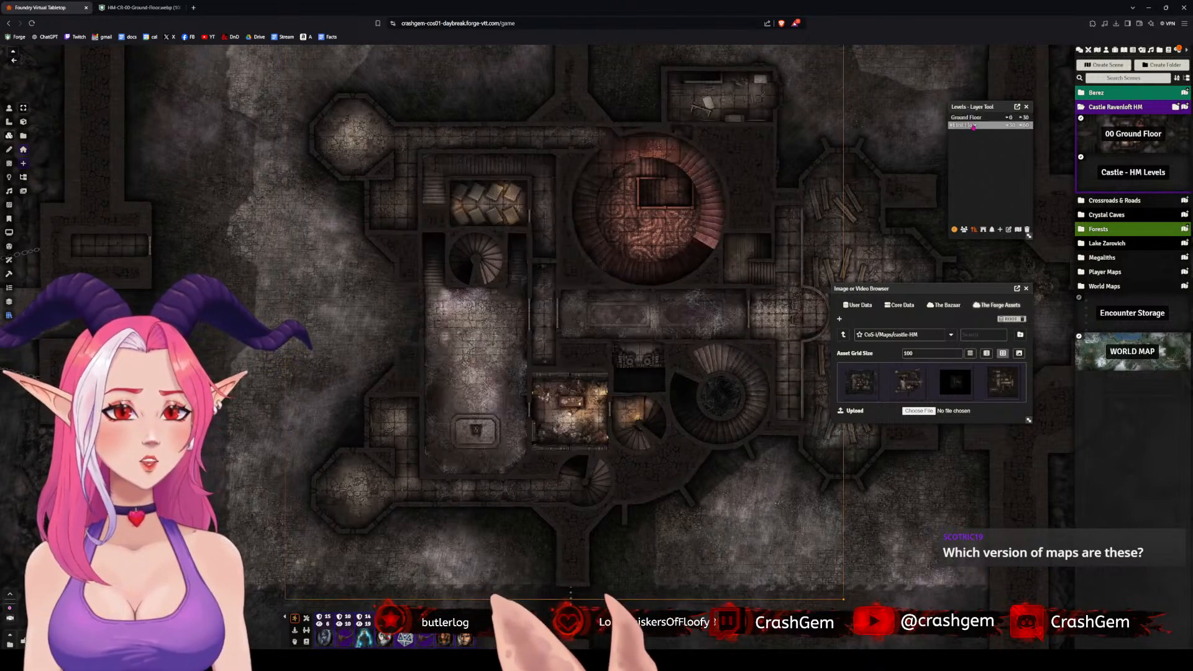
left_click(978, 118)
left_click(978, 124)
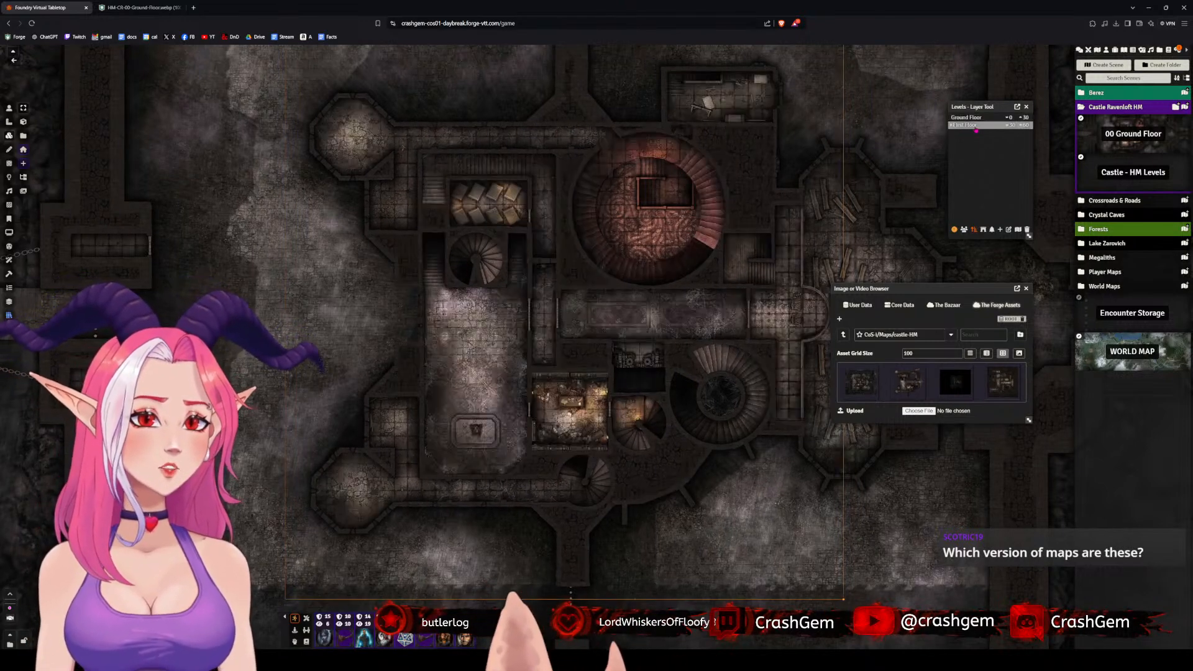
left_click(978, 118)
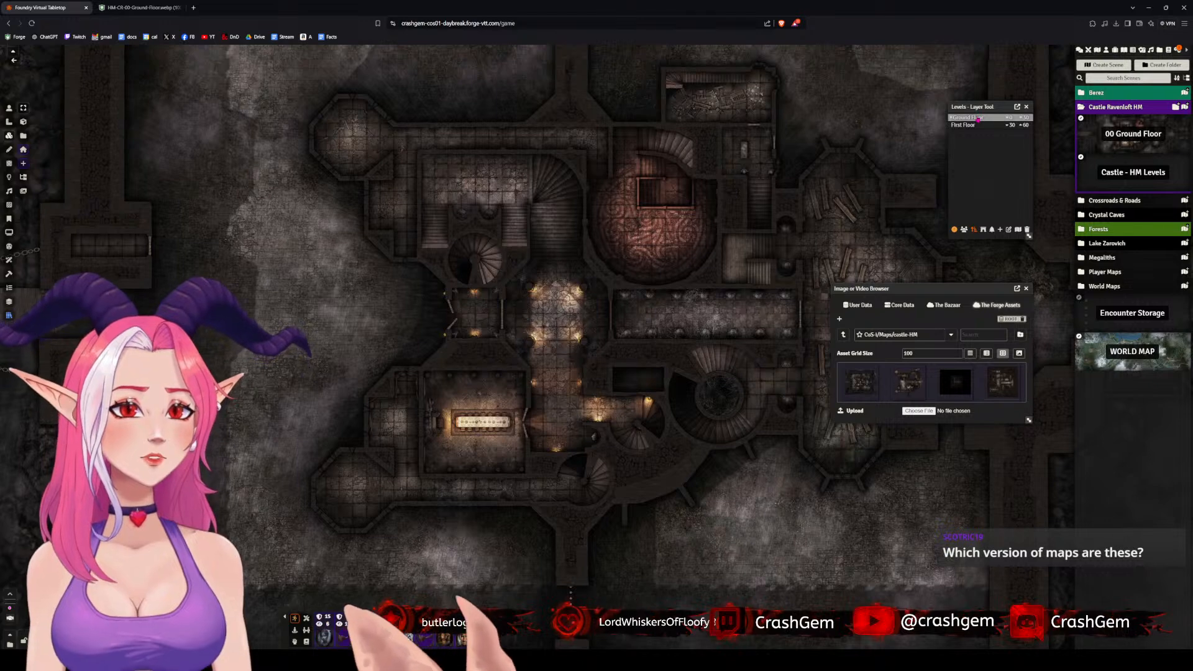
left_click(977, 126)
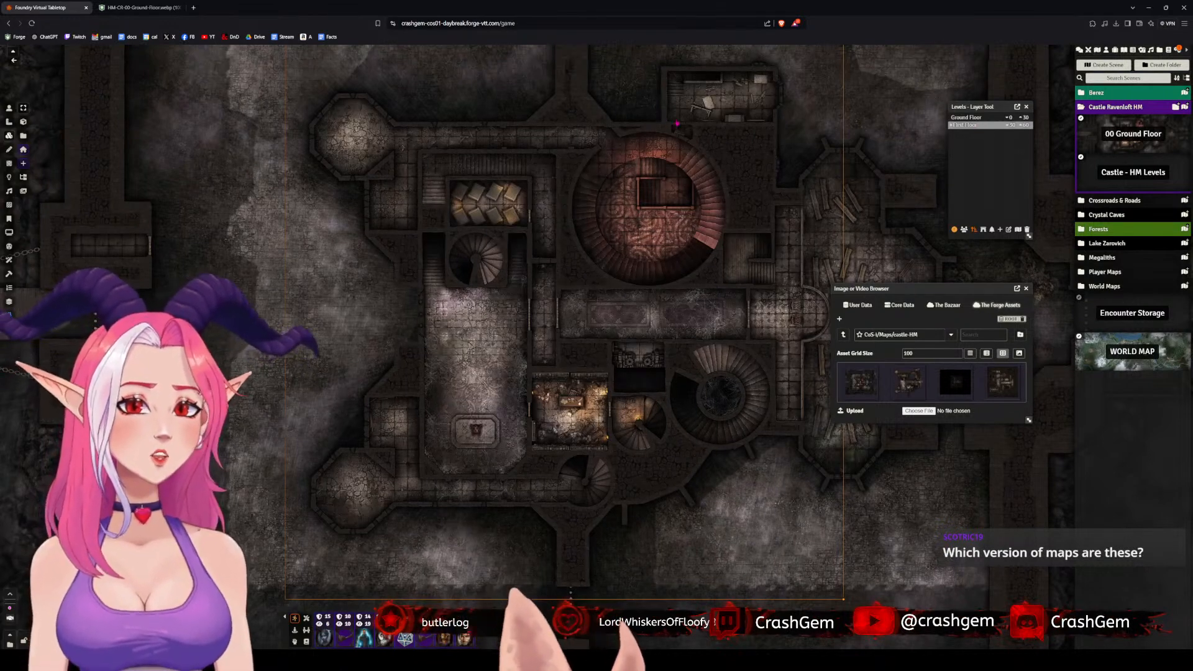
scroll(677, 123, "down", 9)
scroll(708, 202, "up", 4)
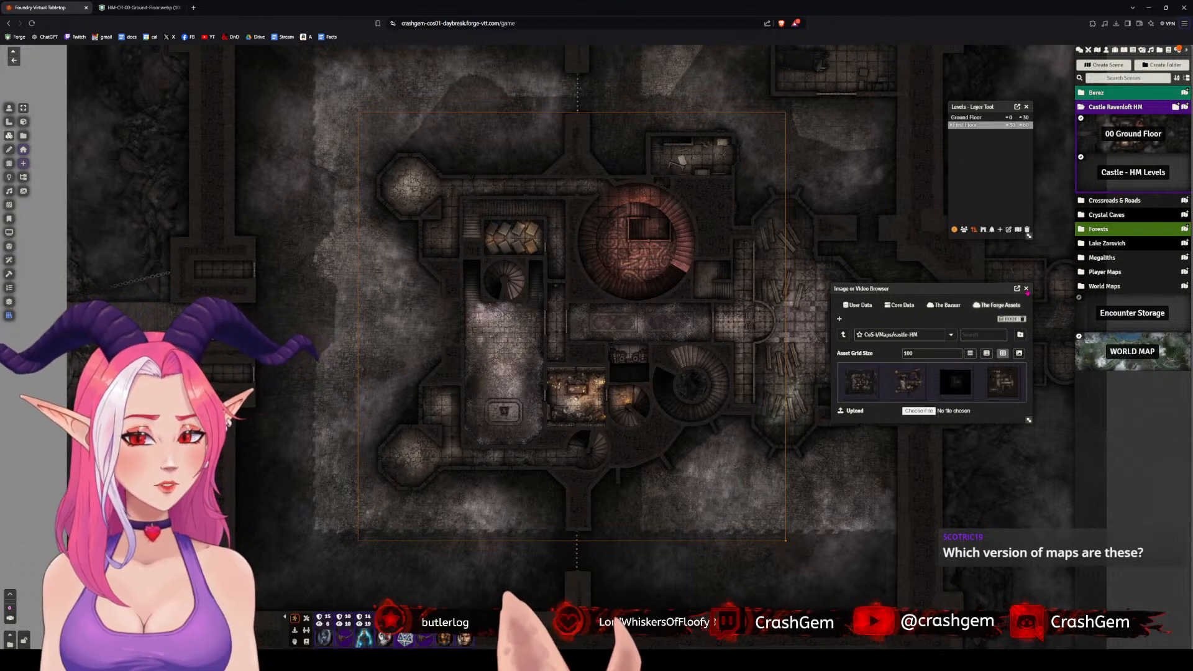
- Close the image browser and switch to wall editing on the Ground Floor level
left_click(1025, 289)
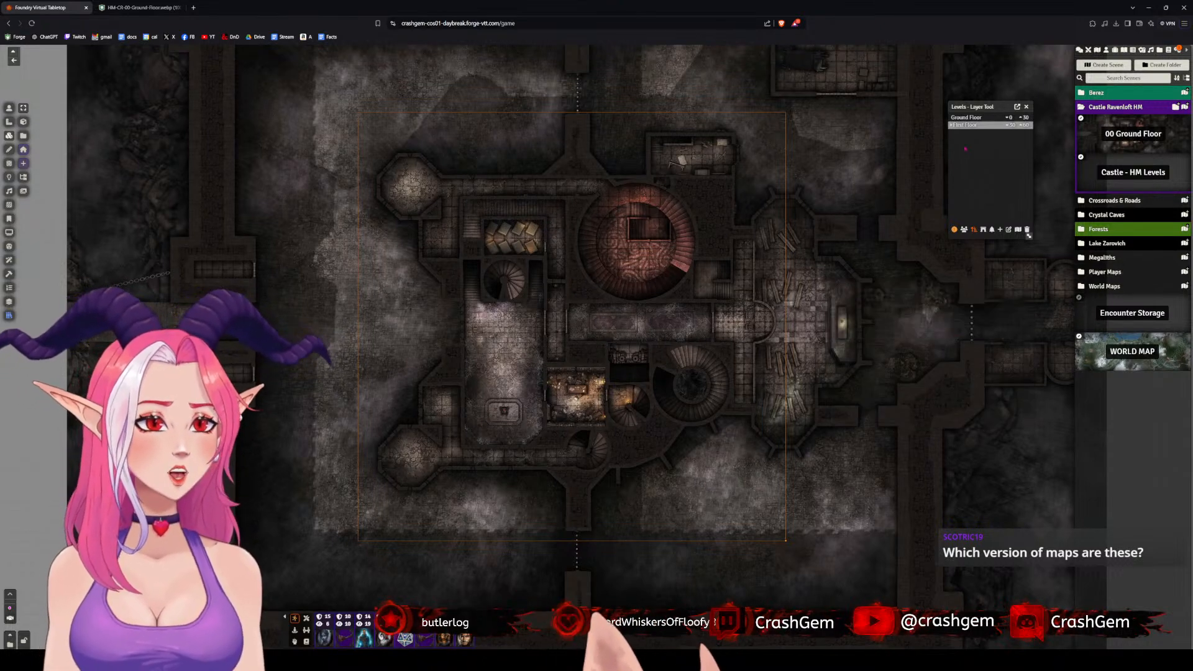
left_click(966, 118)
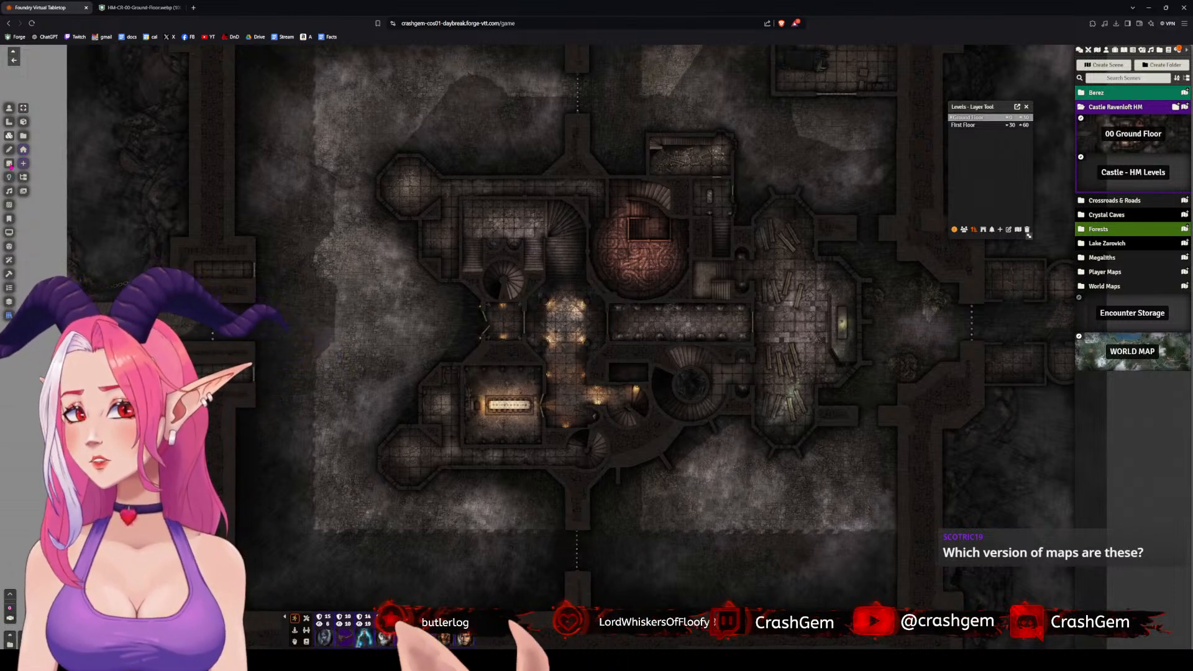
left_click(9, 164)
- Draw chained walls along the northeast and north sides of the castle's northwest octagonal tower, with separate short segments across the windows
scroll(406, 266, "up", 5)
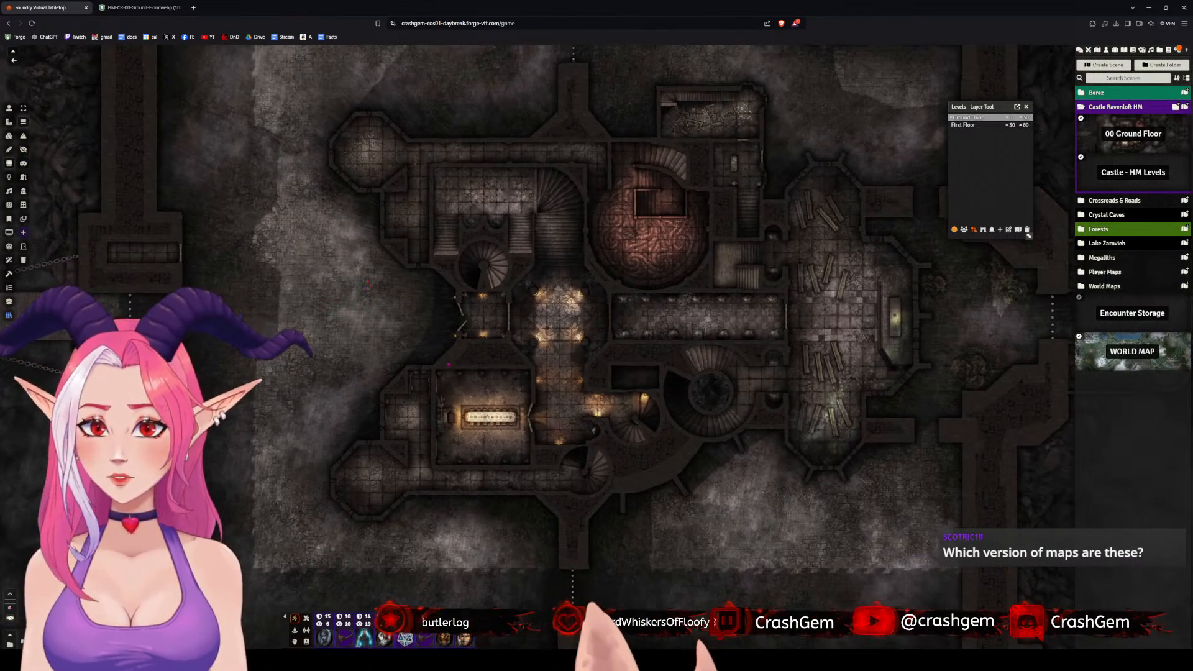
scroll(548, 413, "up", 5)
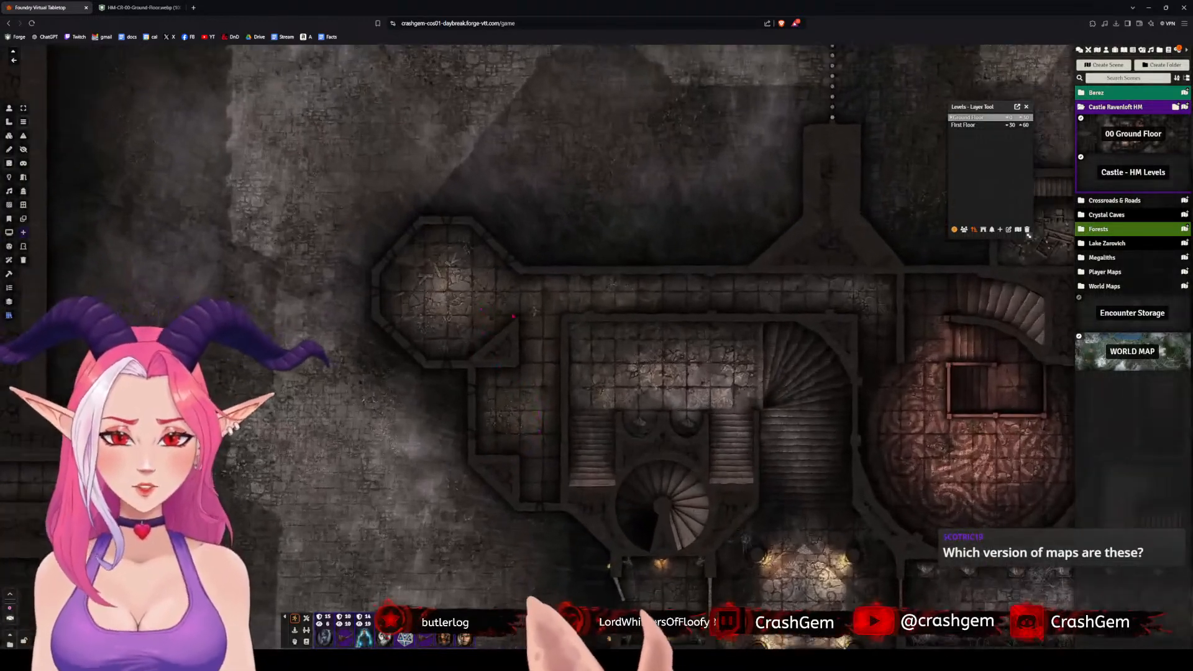
scroll(562, 343, "up", 7)
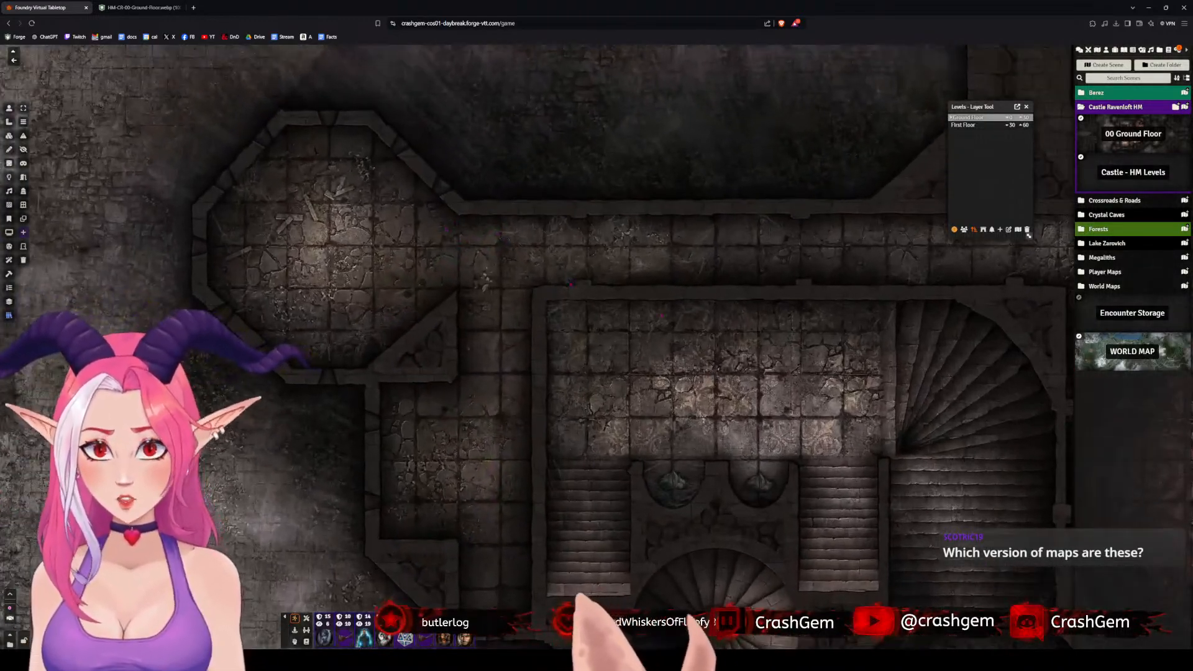
scroll(540, 347, "down", 6)
left_click_drag(605, 295, 669, 304)
scroll(669, 305, "up", 5)
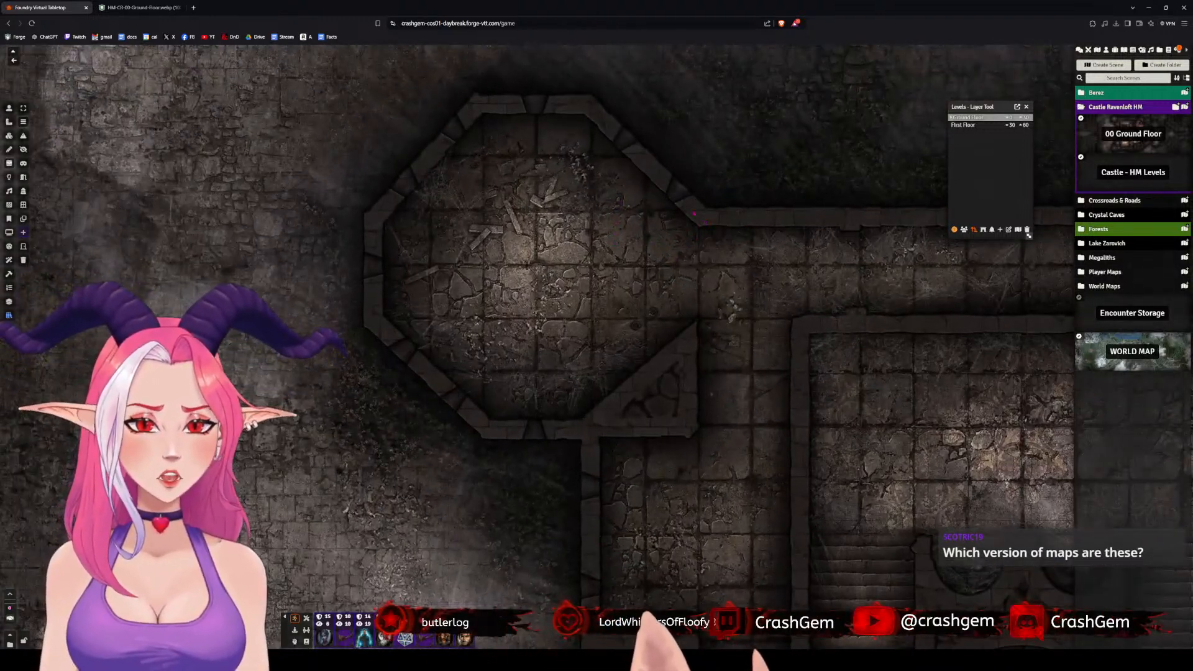
left_click_drag(702, 215, 593, 115)
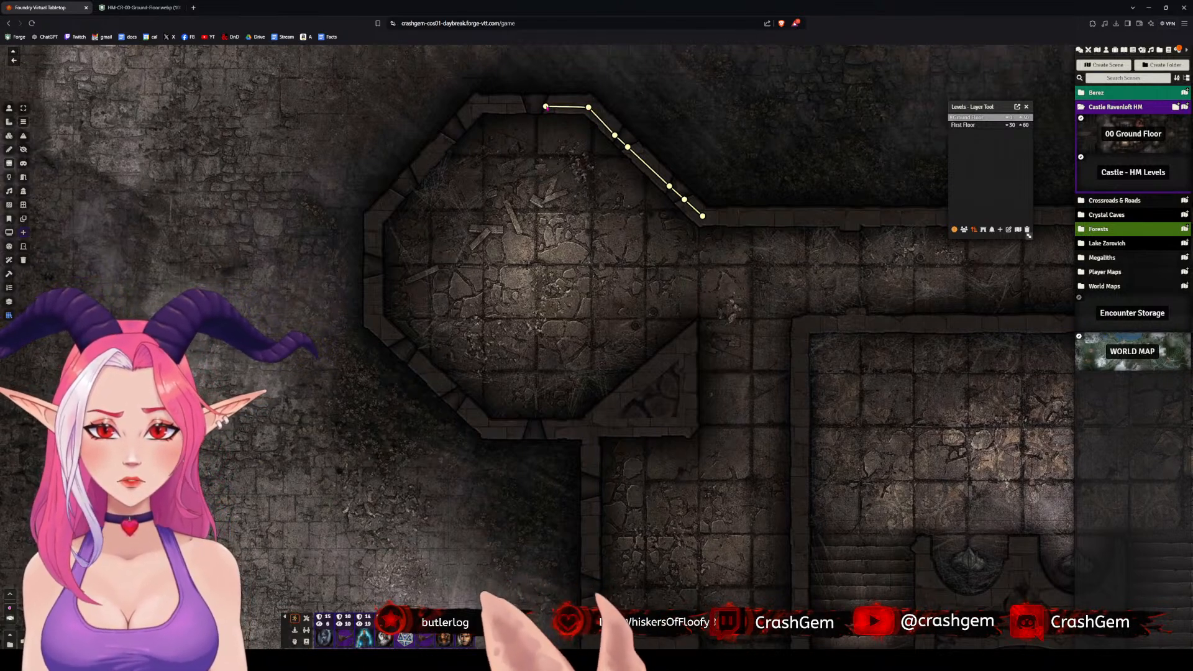
left_click_drag(547, 106, 463, 123)
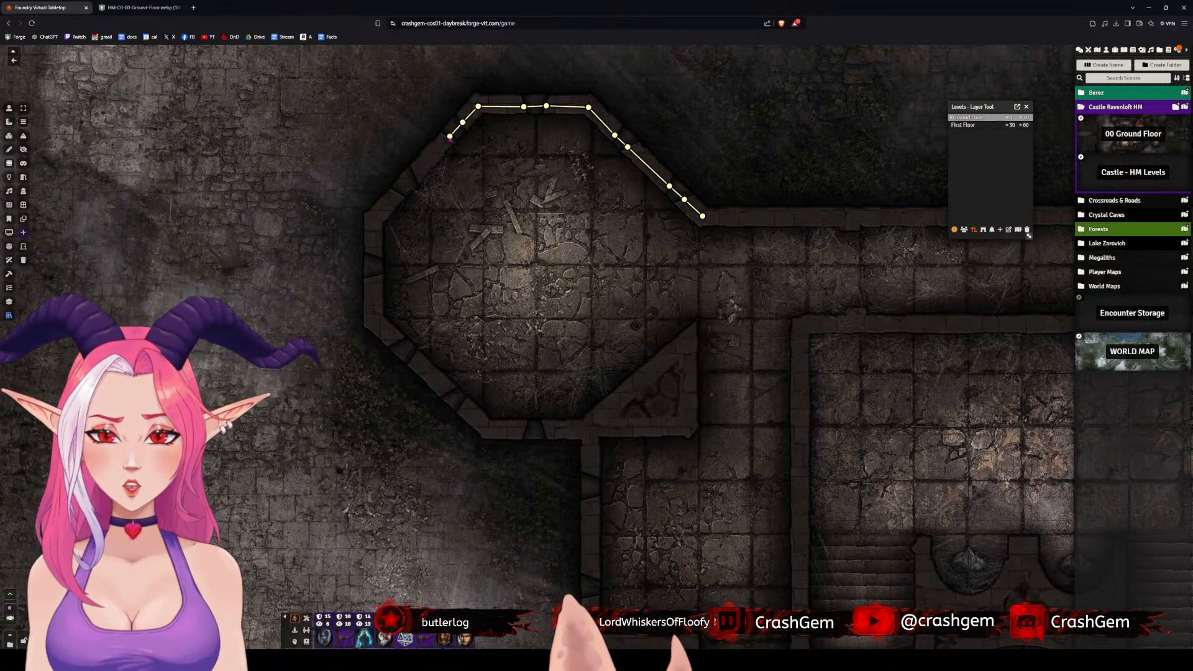
- Continue the wall chain around the octagonal tower's northwest, west, southwest and south sides, keeping each window as its own segment
left_click_drag(426, 165, 414, 177)
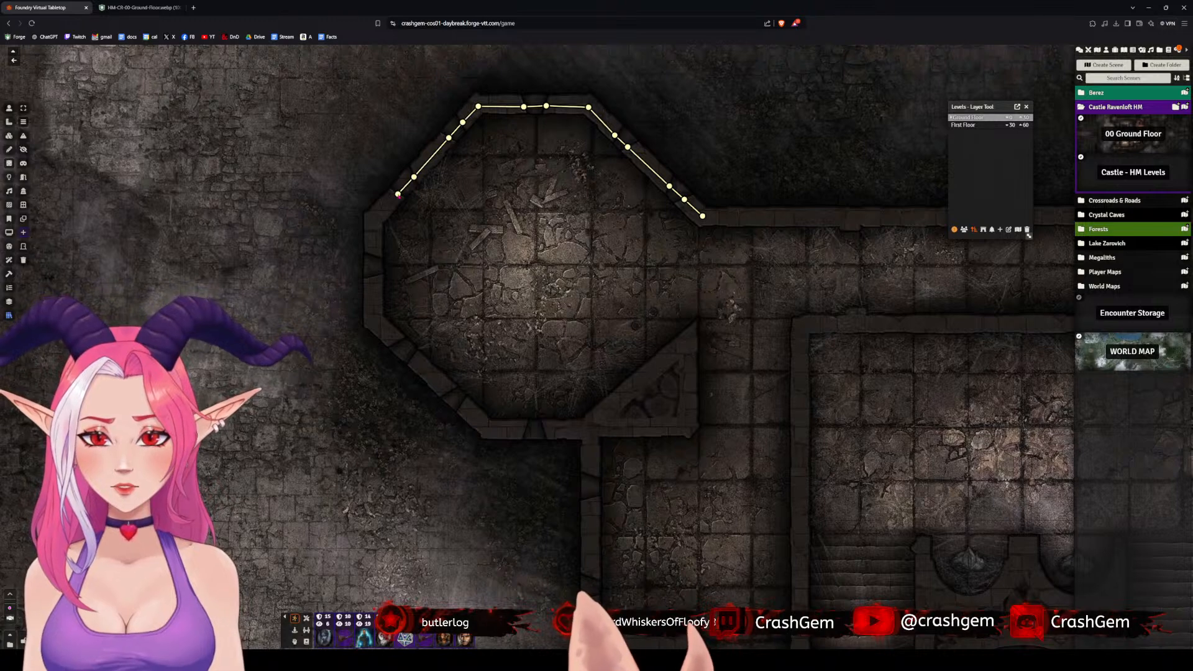
left_click(377, 219)
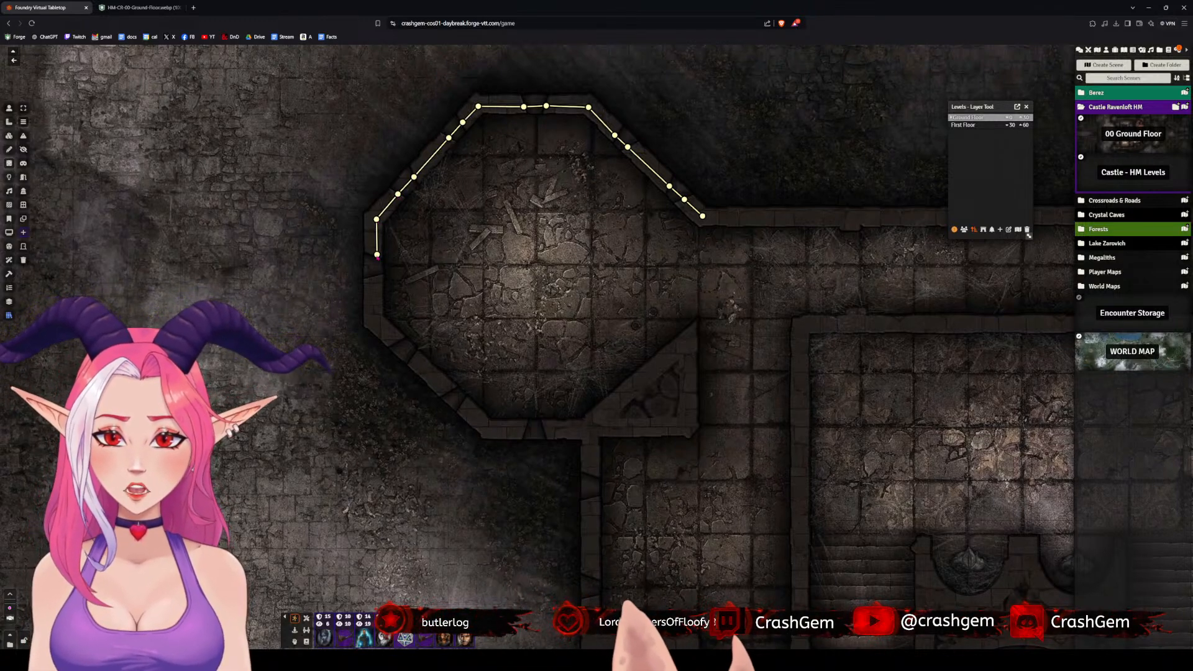
left_click(376, 275)
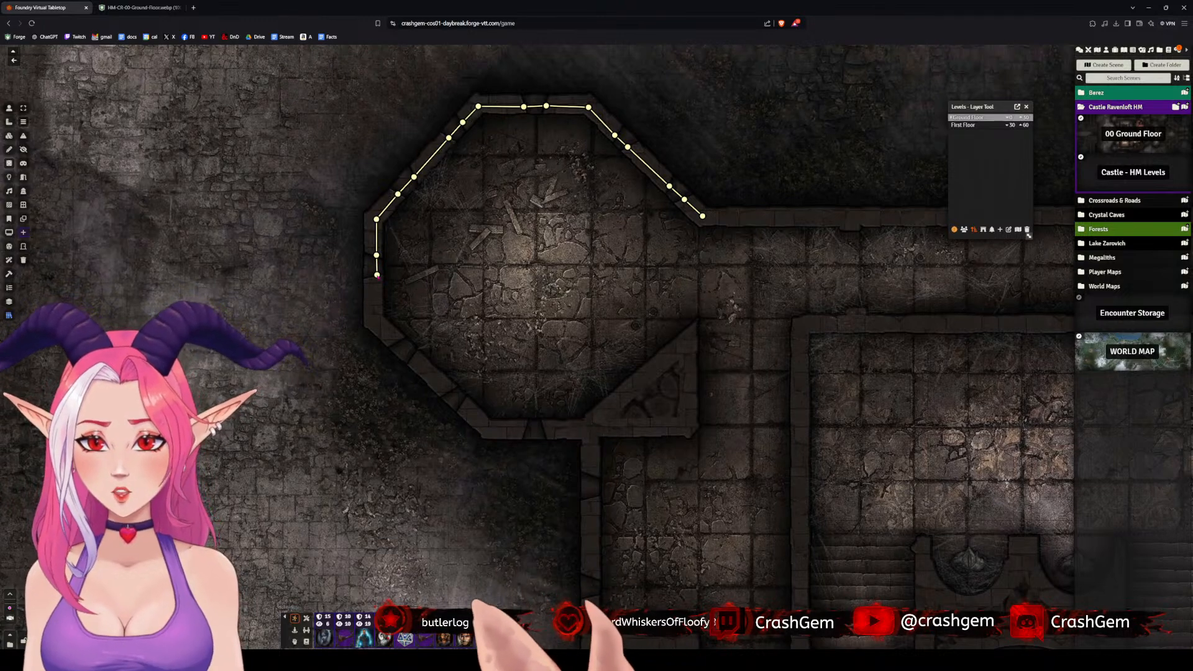
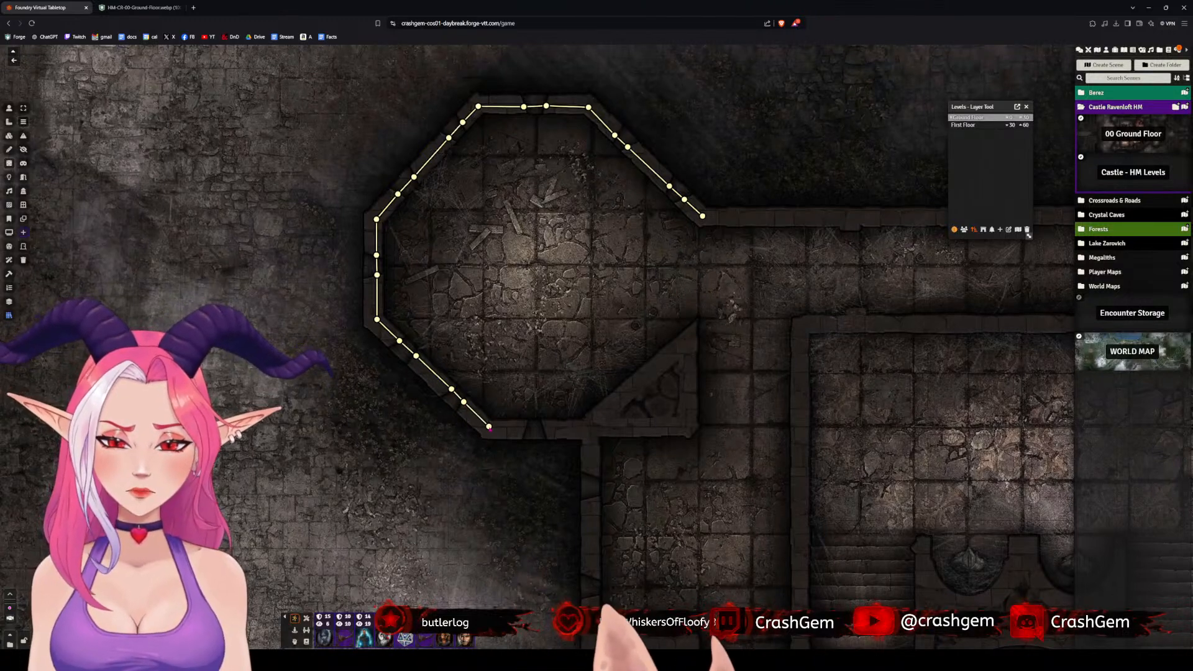
left_click(489, 428)
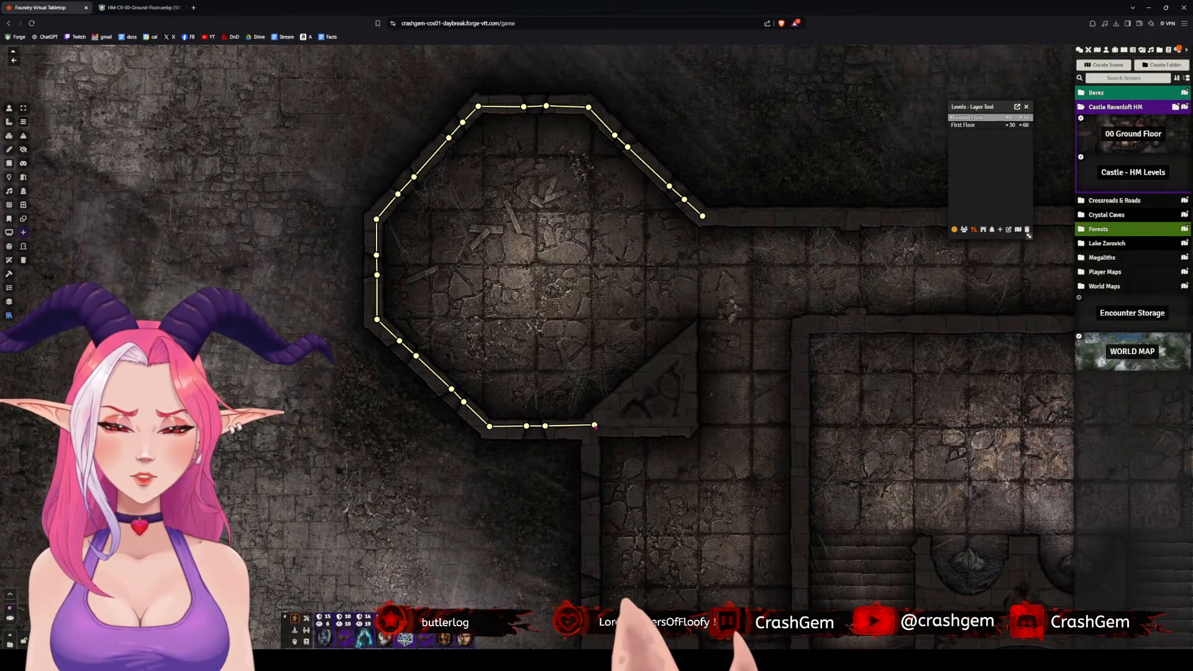
- Enclose the triangular pillar at the octagonal tower's southeast corner with three connected walls
left_click(590, 426)
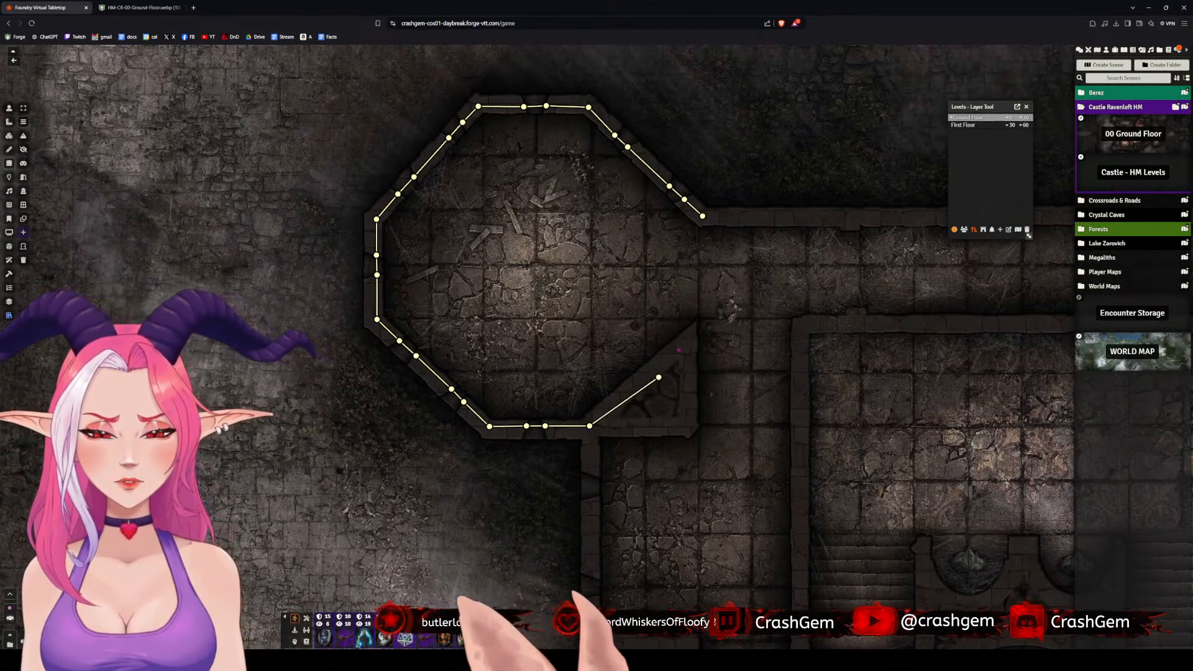
left_click(690, 334)
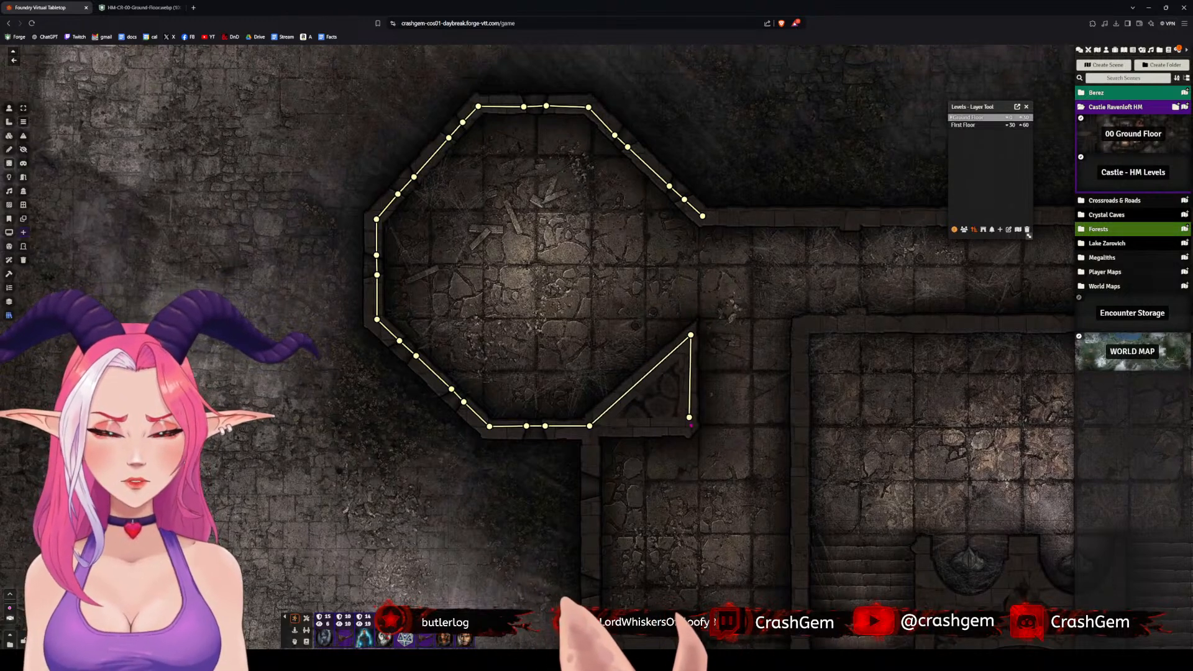
left_click(689, 428)
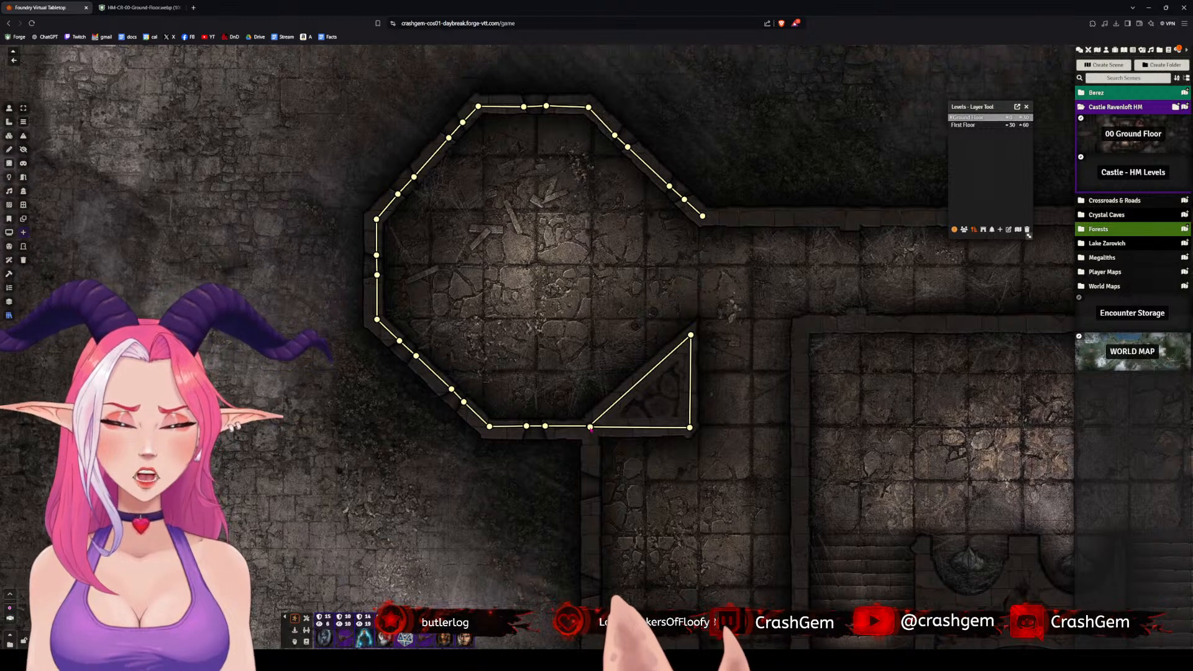
left_click(590, 426)
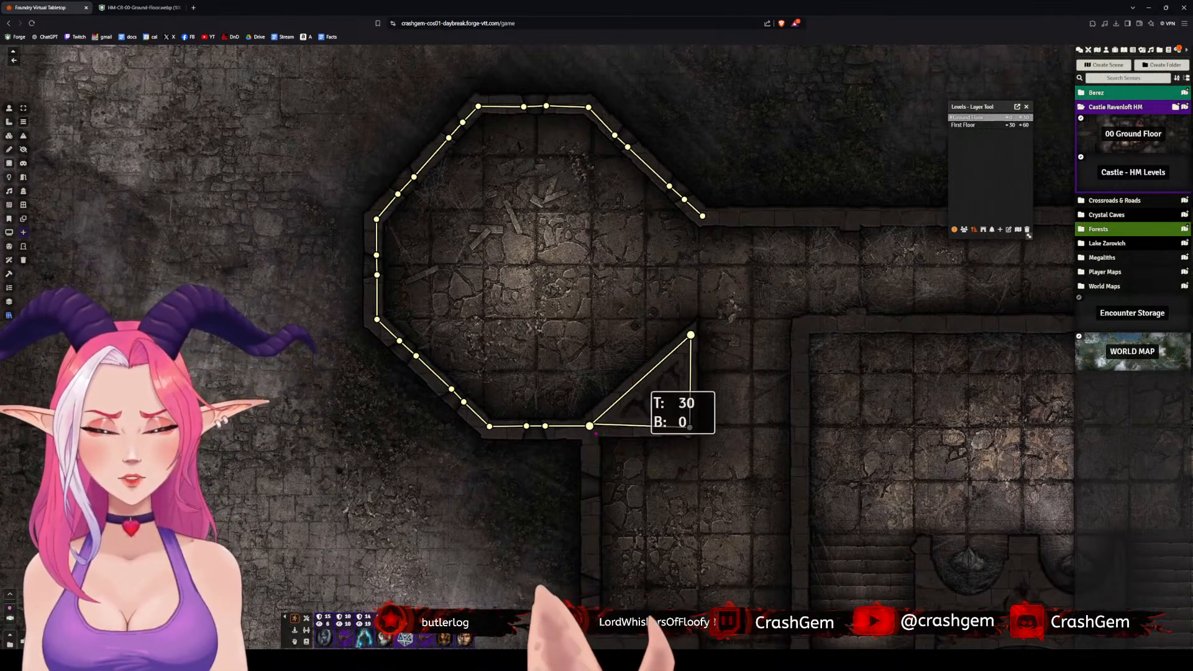
- Draw the corridor's outer wall south from the tower and around the lower diagonal corner, with separate segments at the windows
scroll(686, 513, "up", 3)
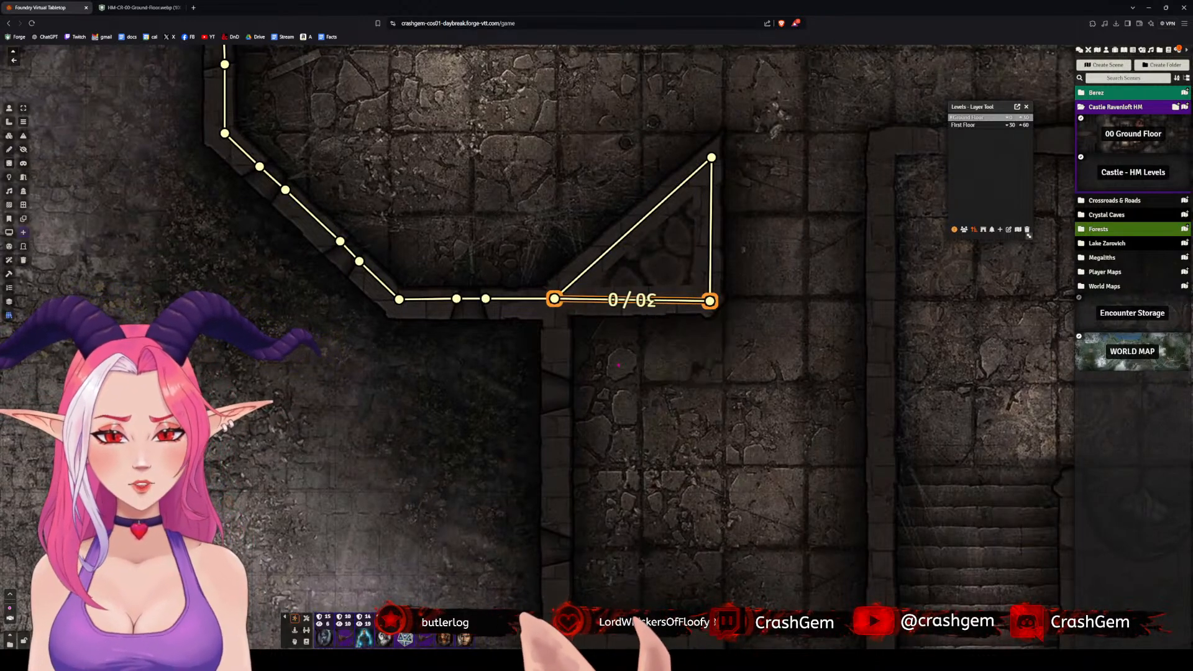
scroll(595, 349, "down", 1)
left_click_drag(640, 407, 584, 346)
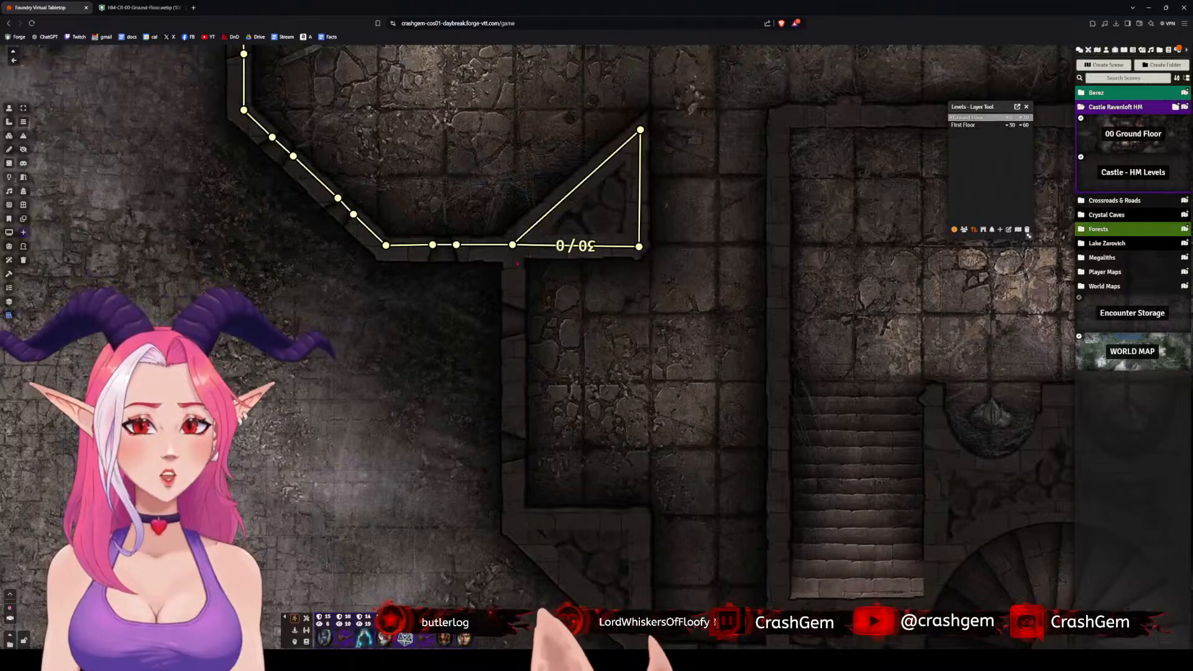
left_click_drag(516, 280, 514, 434)
left_click(514, 434, "ctrl")
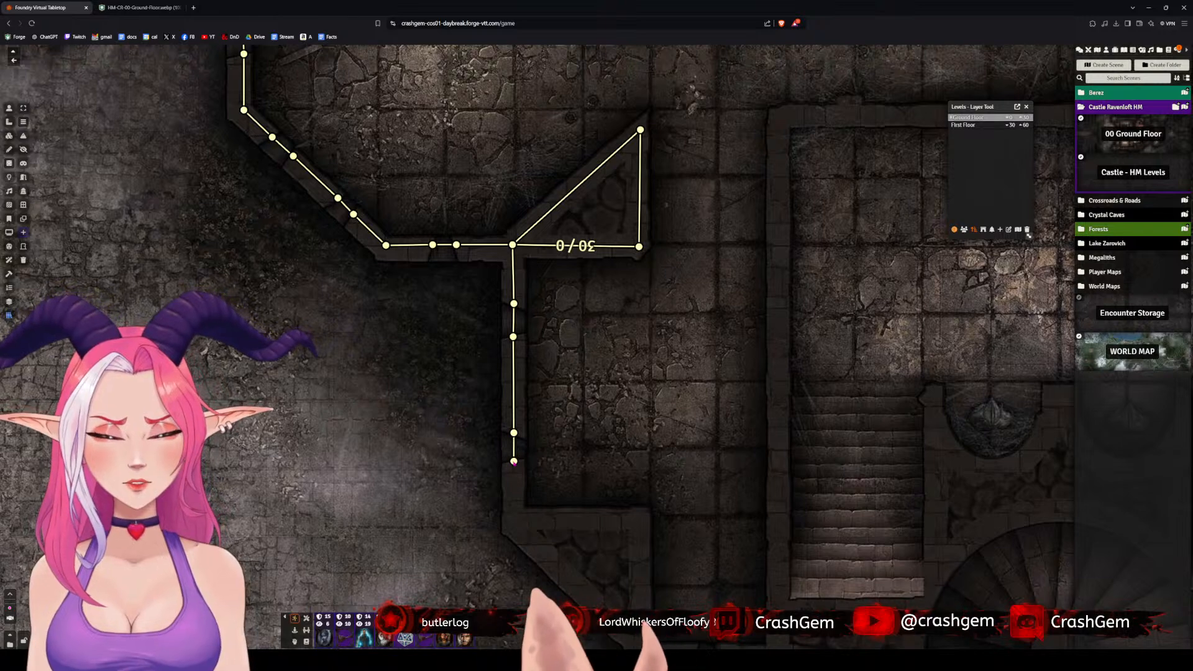
left_click(513, 463, "ctrl")
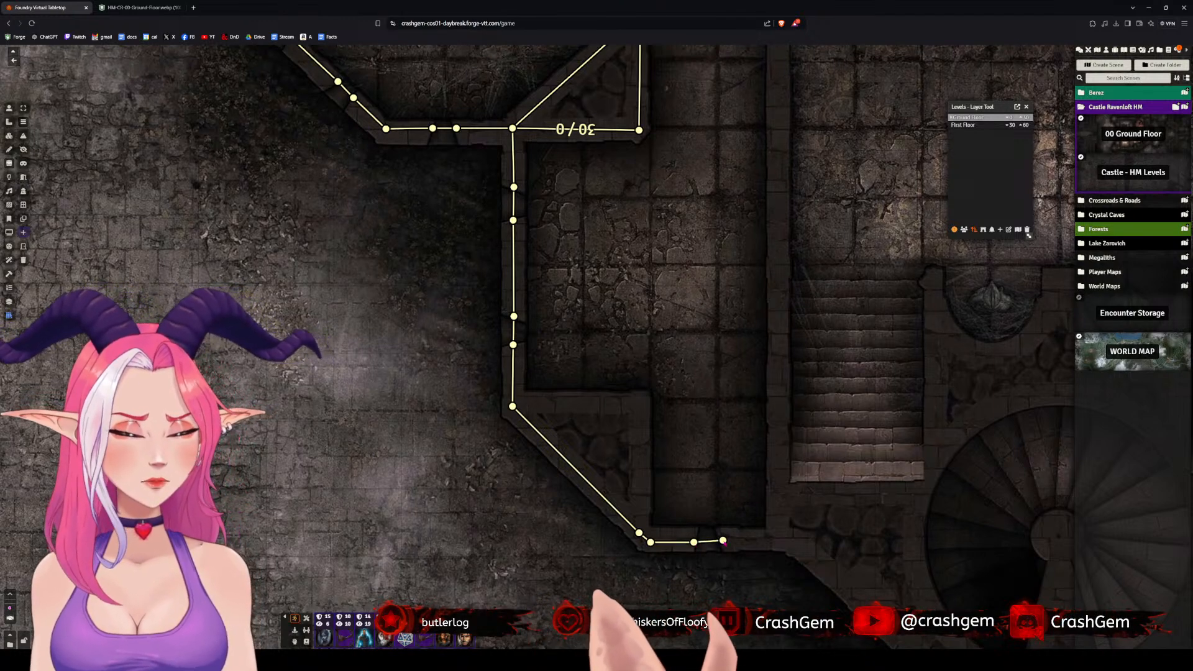
- Finish the wall at the corridor's south end and run it north along the inner side to the stair room's corner
left_click(723, 541)
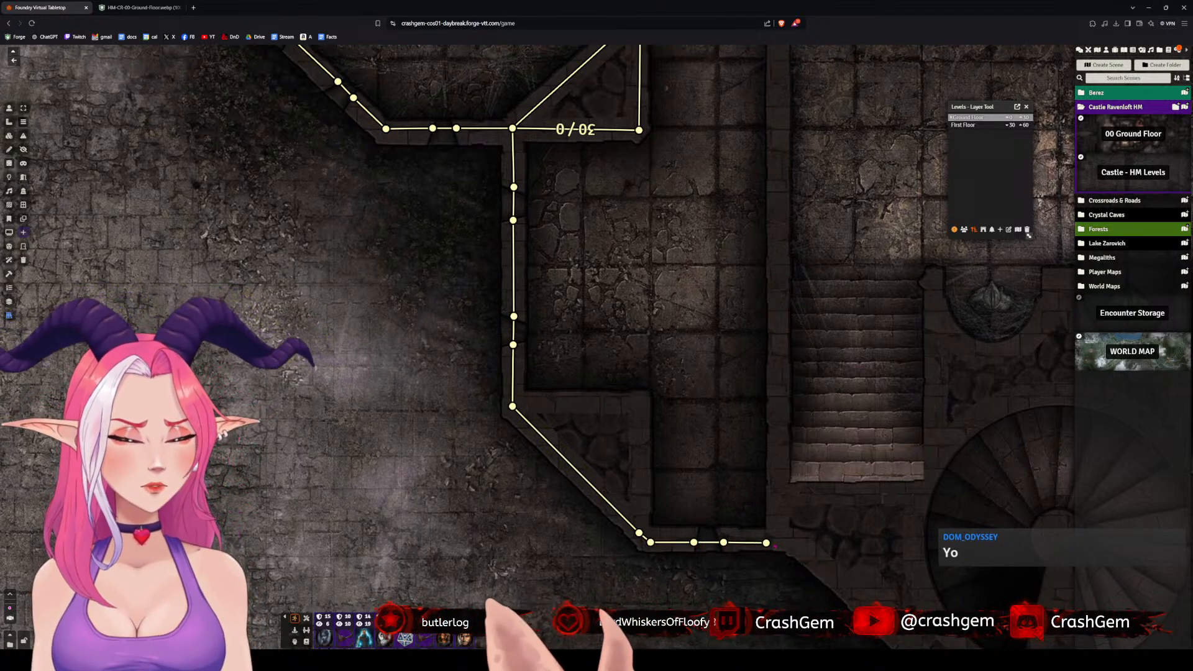
left_click(780, 542)
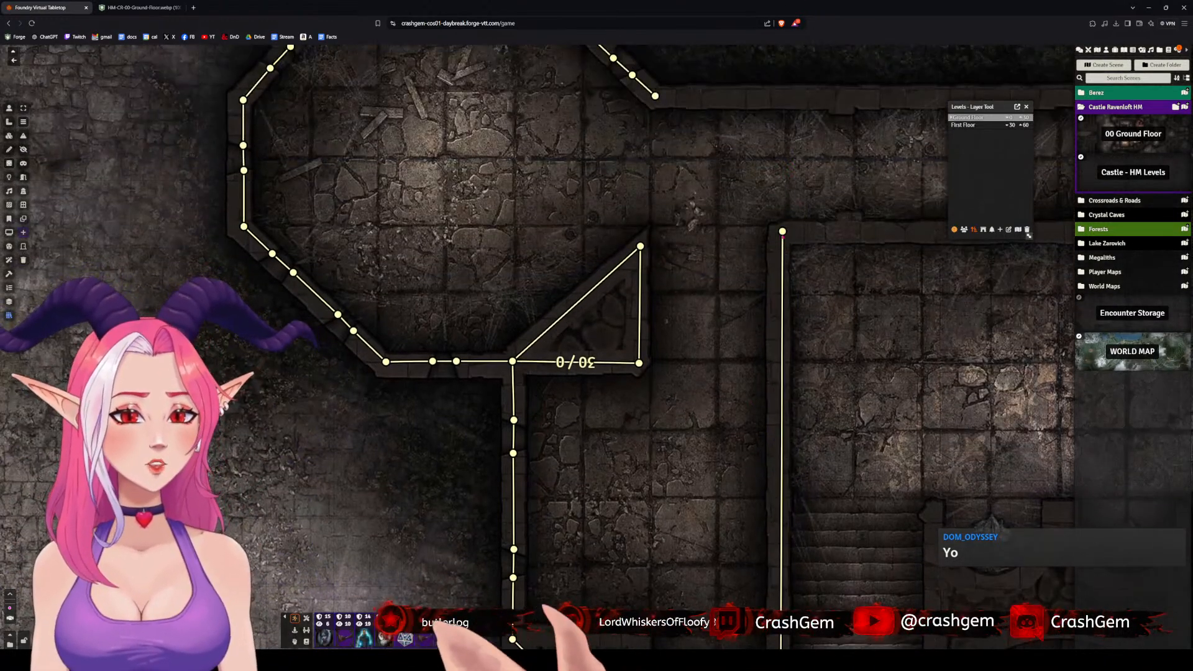
left_click_drag(781, 232, 782, 236)
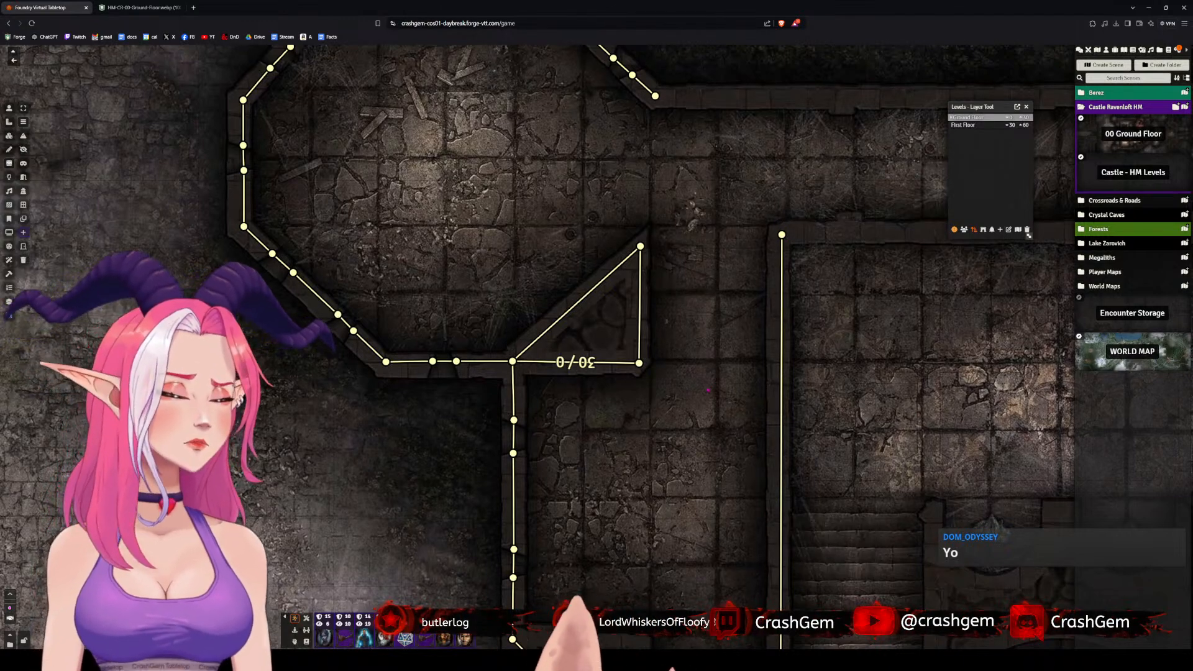
- Enclose the triangular pillar at the corridor's southwest corner with a vertical and a horizontal wall joined to the outer wall
left_click_drag(660, 530, 646, 387)
scroll(645, 398, "up", 4)
left_click_drag(603, 476, 560, 245)
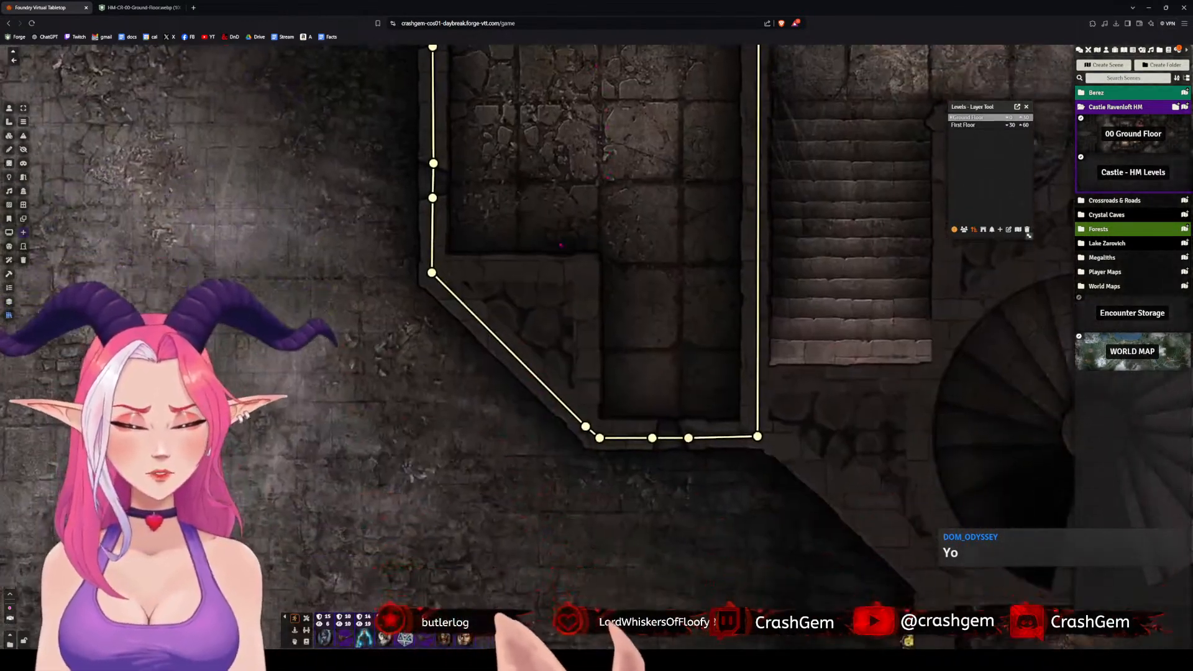
left_click_drag(585, 427, 584, 271)
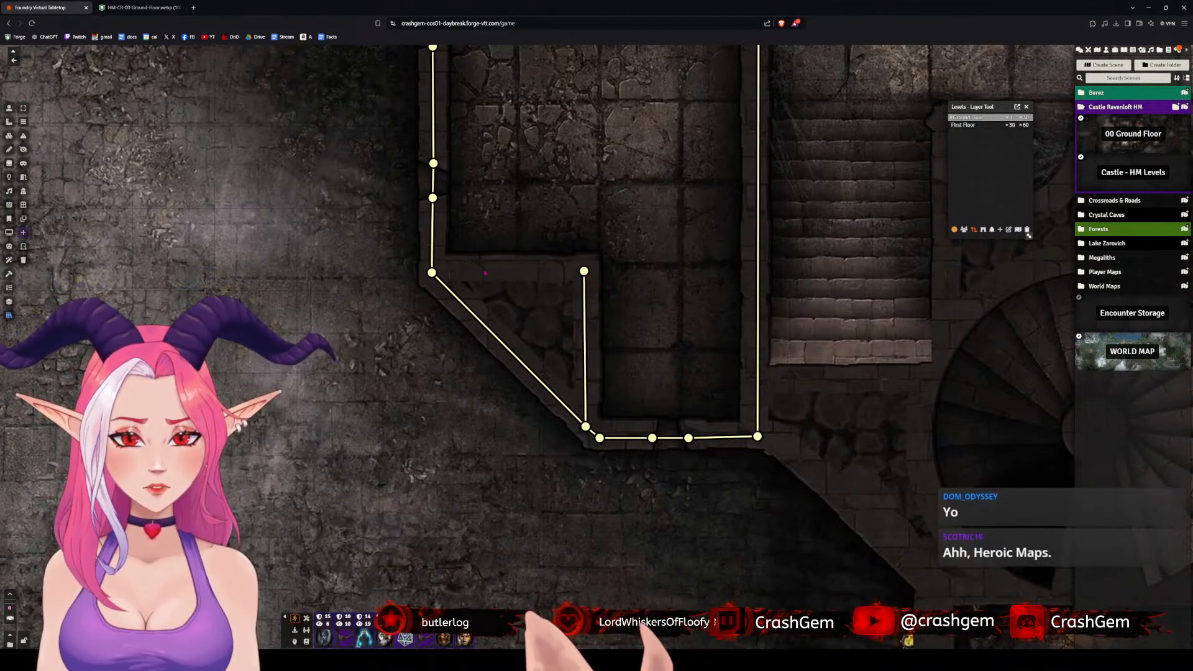
left_click_drag(485, 272, 431, 270)
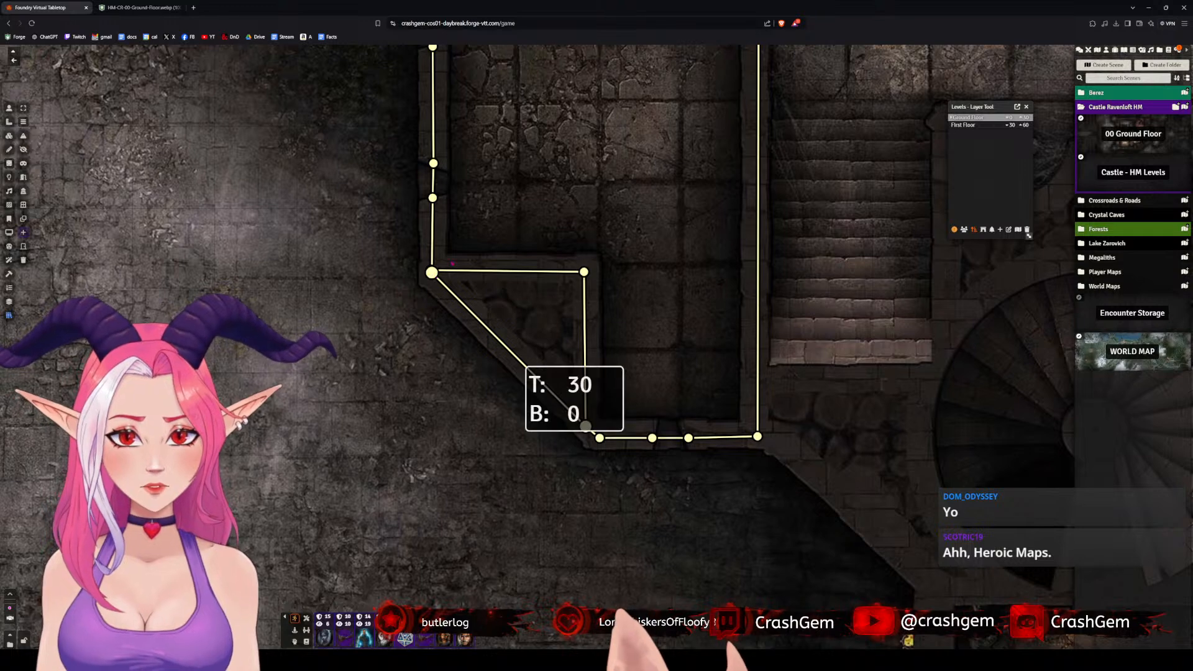
- Select together the short window wall segments along the corridor and on the octagonal tower's south and southwest sides
left_click_drag(591, 211, 590, 355)
scroll(639, 260, "down", 8)
left_click(637, 545)
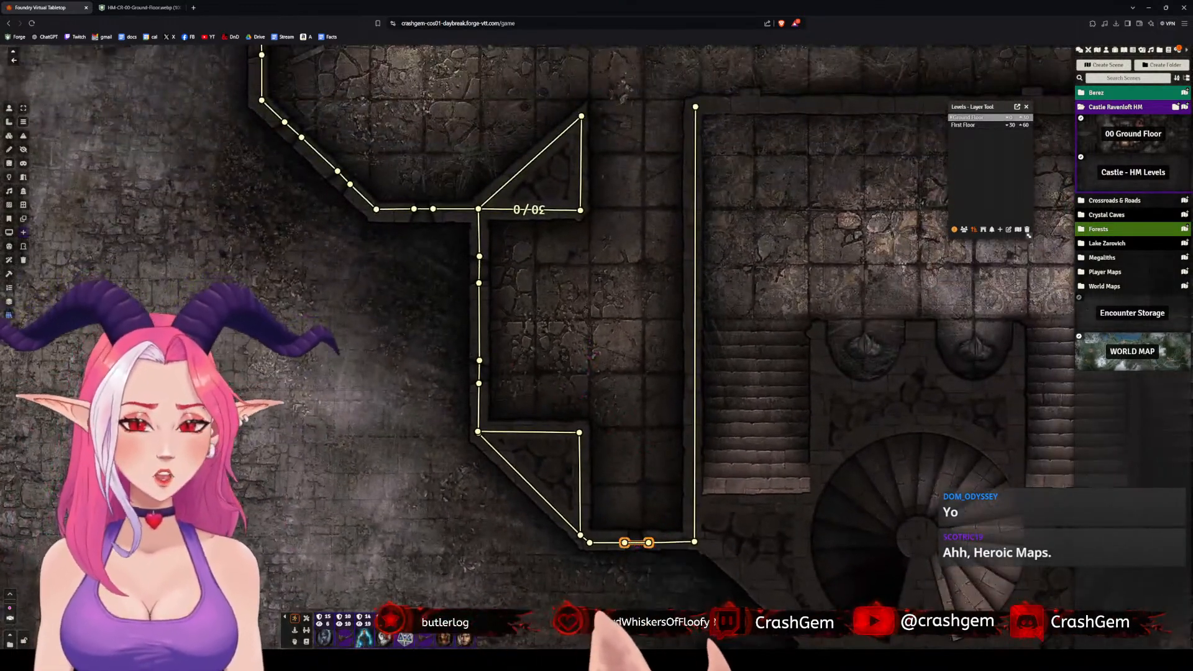
left_click(479, 270, "shift")
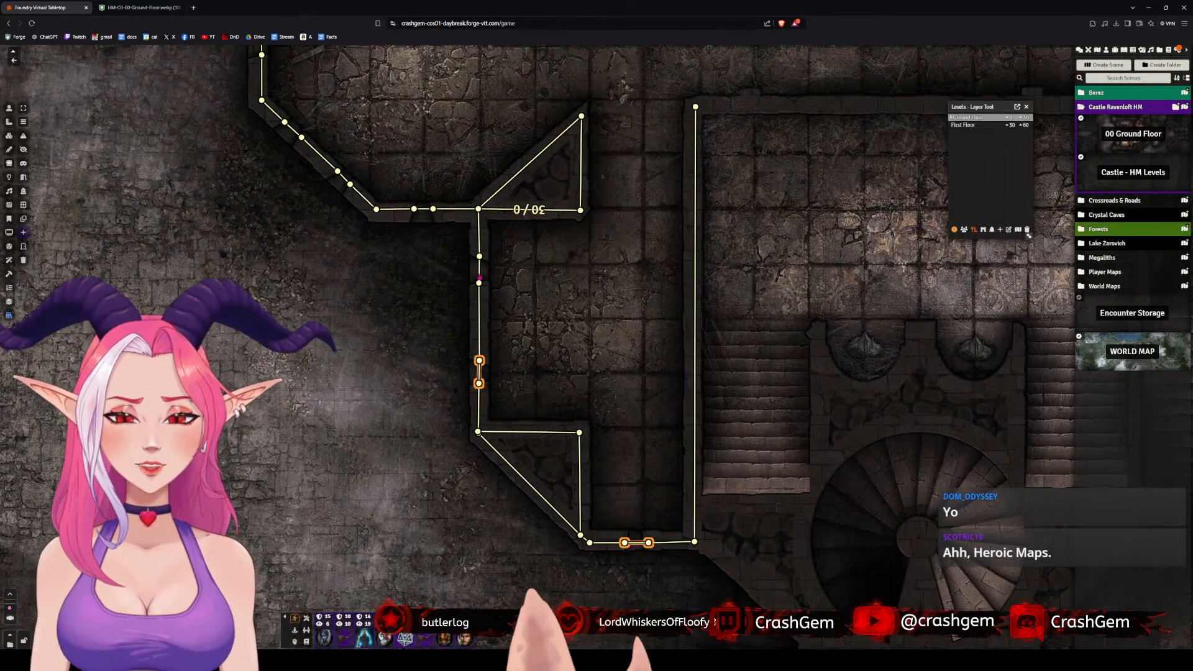
left_click(425, 211, "shift")
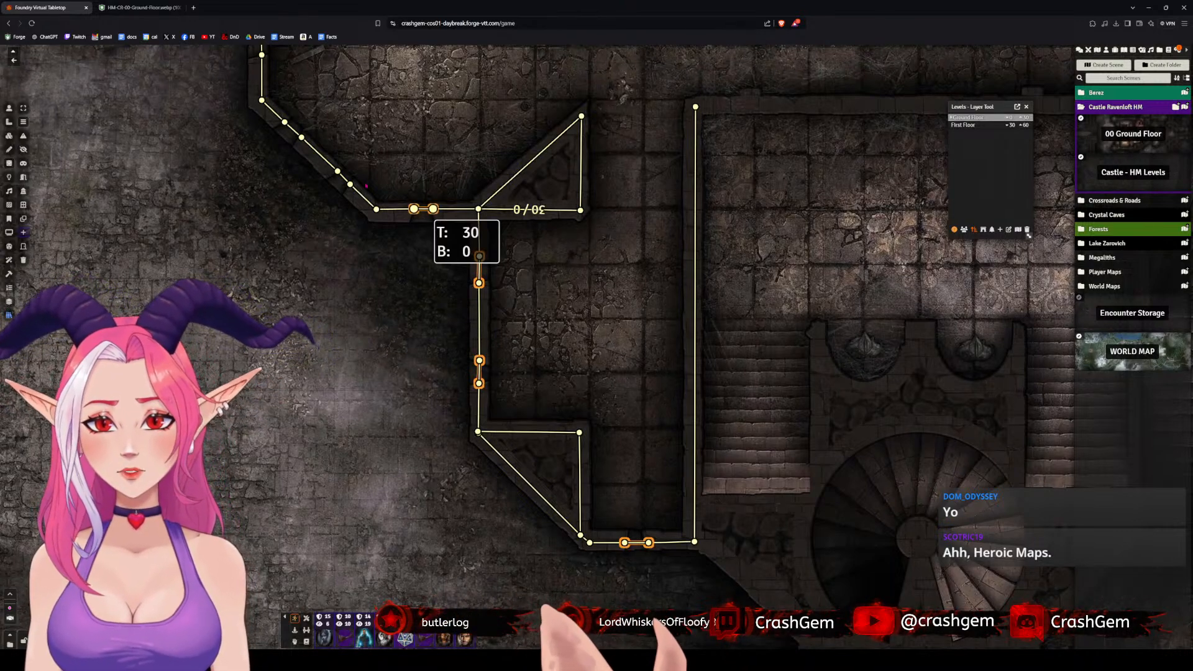
left_click(343, 178, "shift")
left_click(295, 135, "shift")
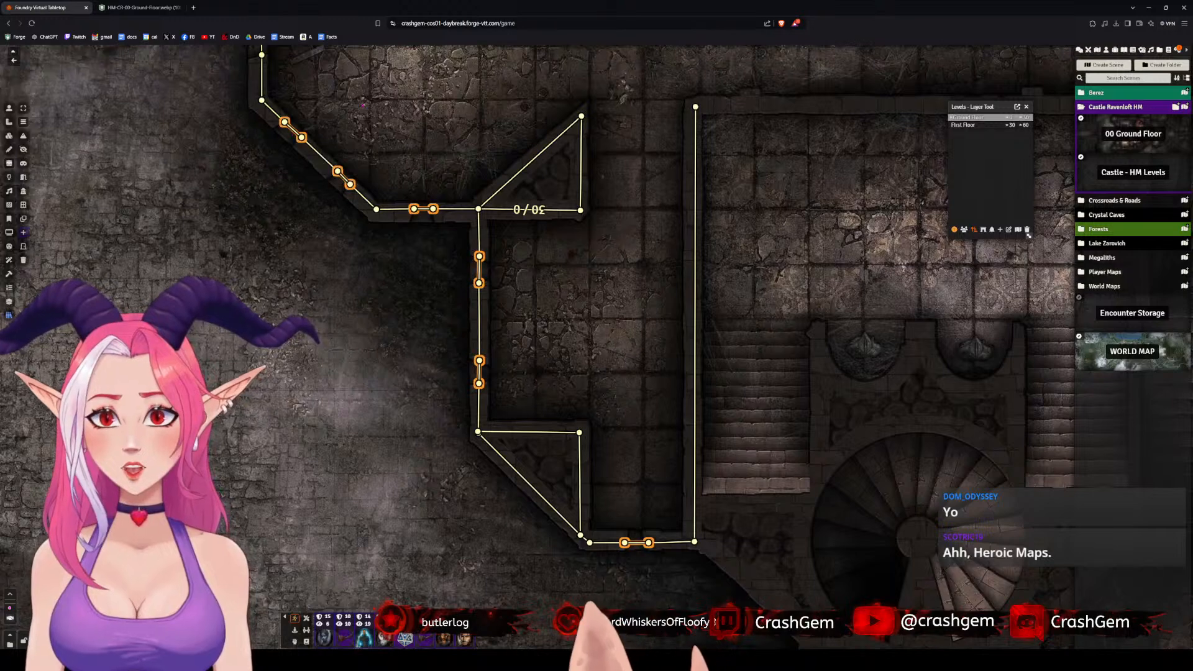
- Add the window segments on the octagonal tower's west, northwest, north and northeast sides to the wall selection
left_click_drag(277, 99, 460, 416)
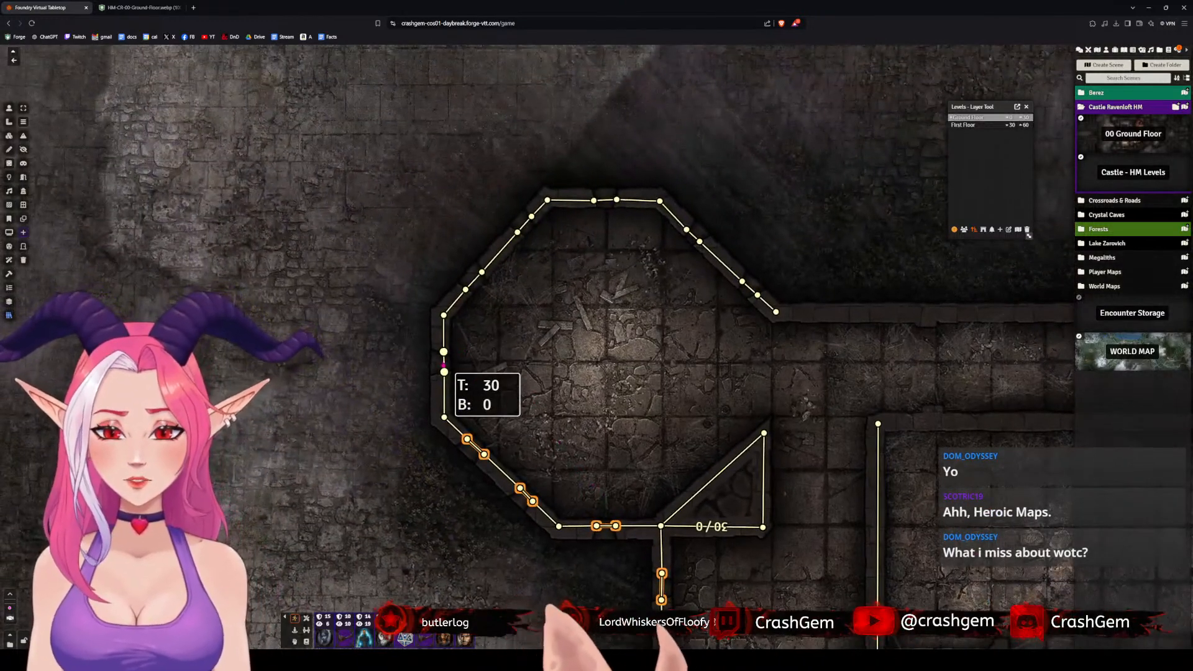
left_click(474, 281, "shift")
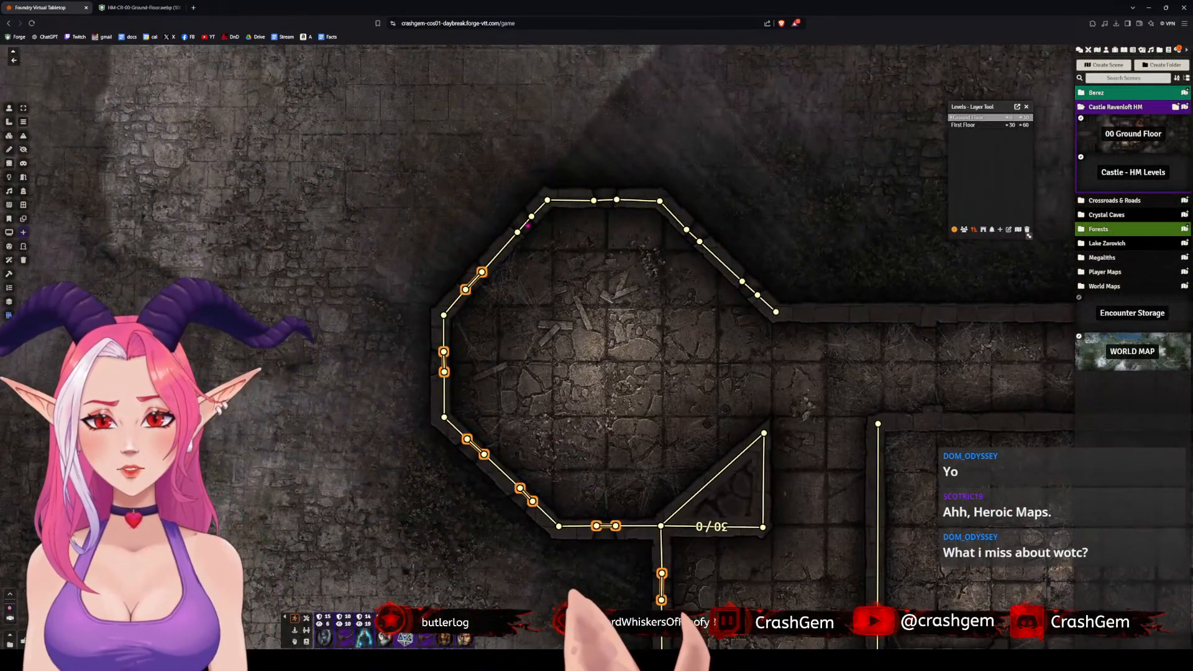
left_click(528, 223, "shift")
left_click(605, 200, "shift")
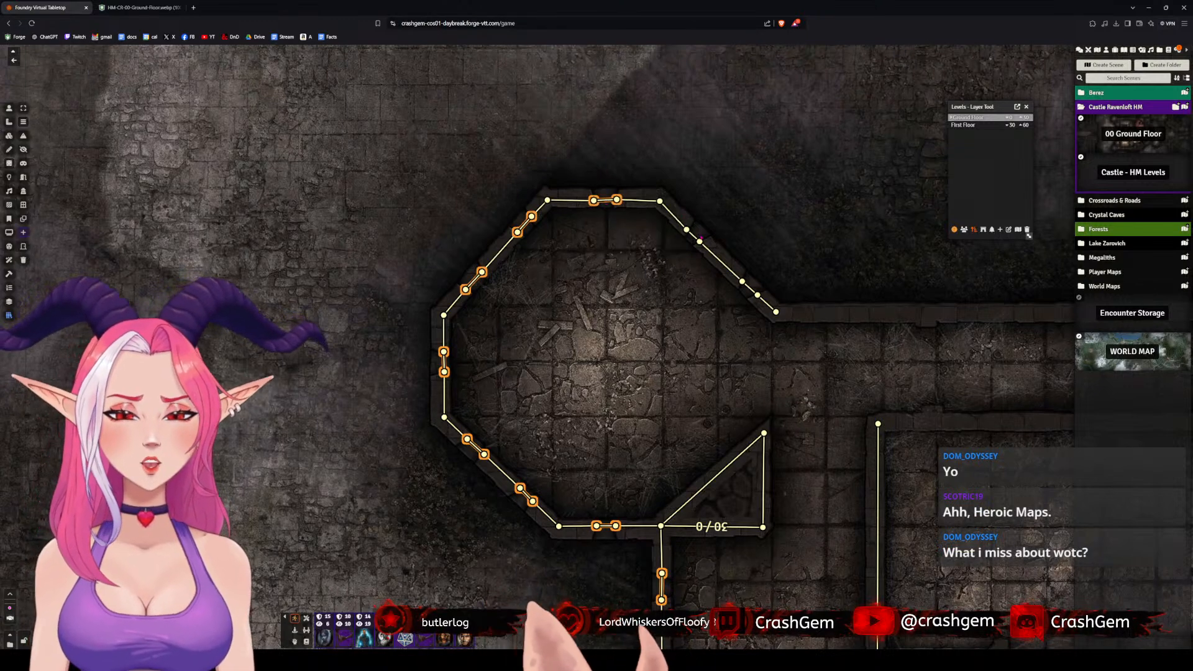
left_click(693, 239, "shift")
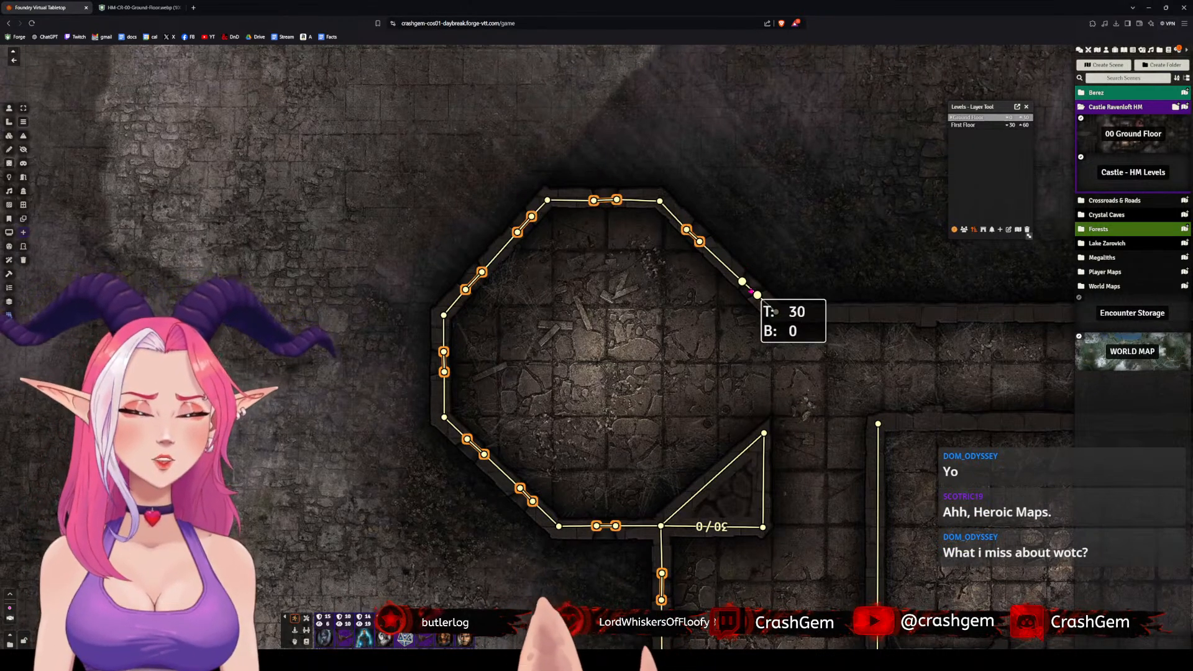
left_click(751, 290, "shift")
- Configure all selected window walls with Light and Sight Restriction set to None and Sound Restriction set to Limited
double_click(751, 290)
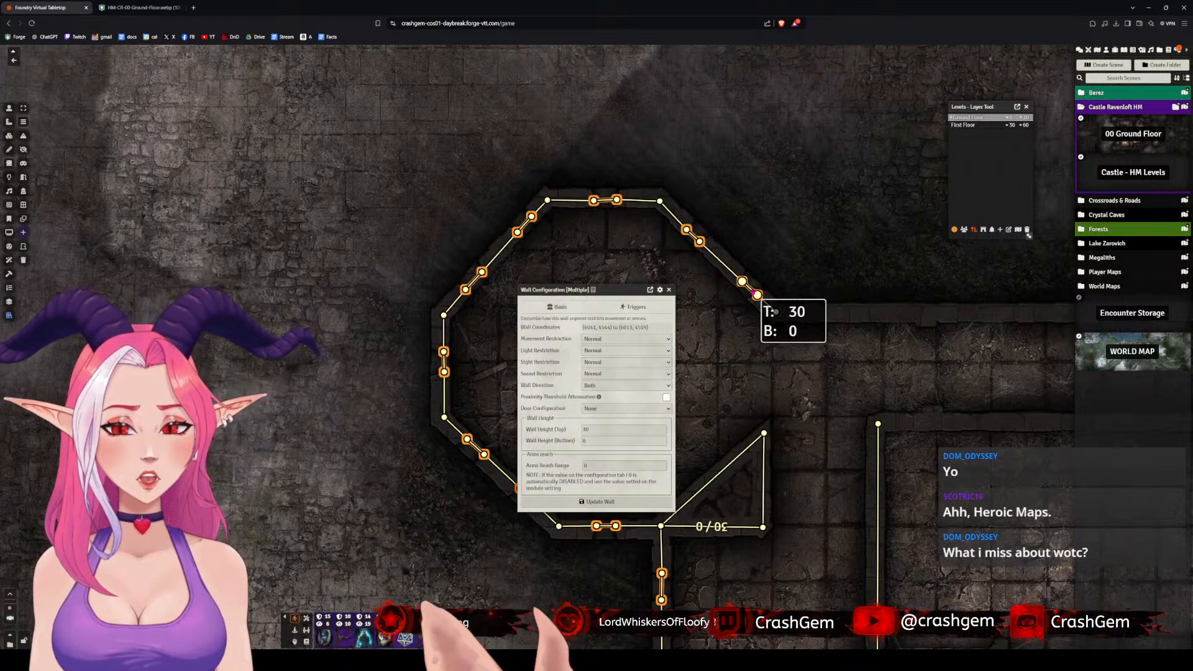
left_click(597, 352)
left_click(598, 361)
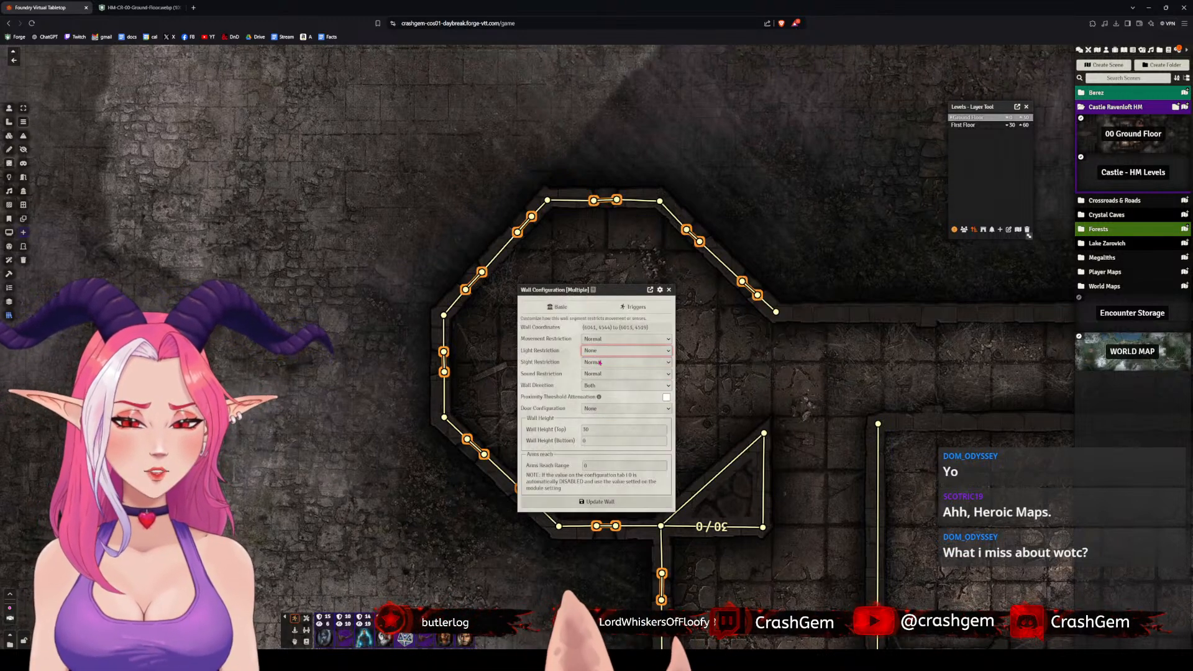
left_click(597, 362)
left_click(598, 374)
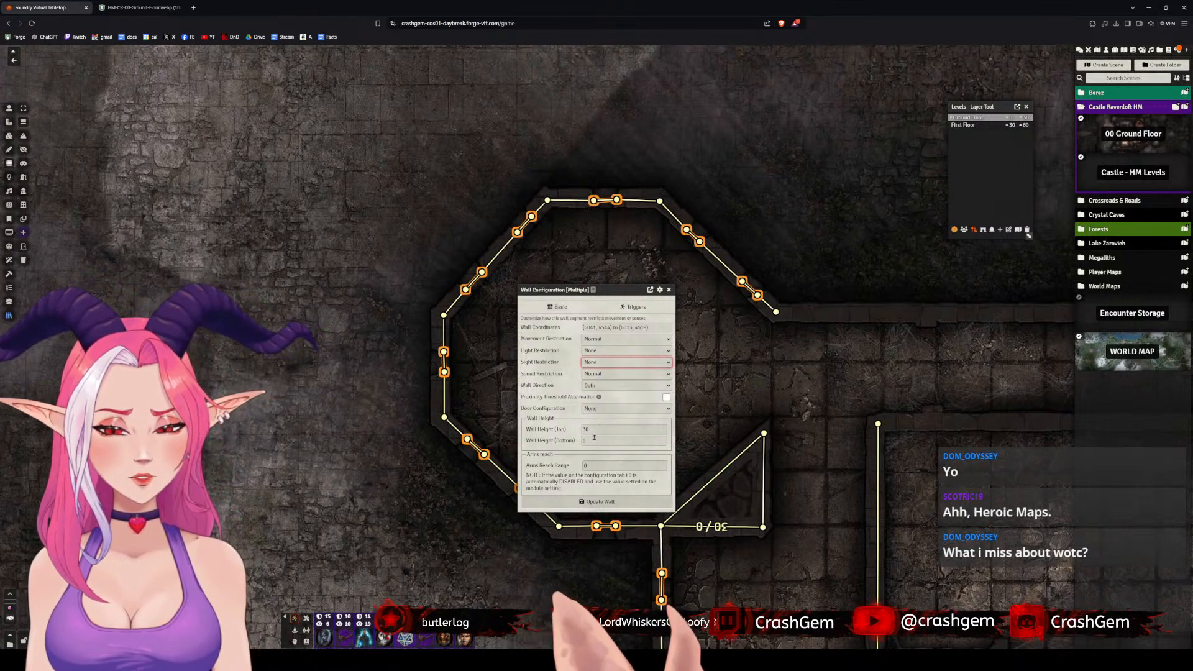
left_click(605, 375)
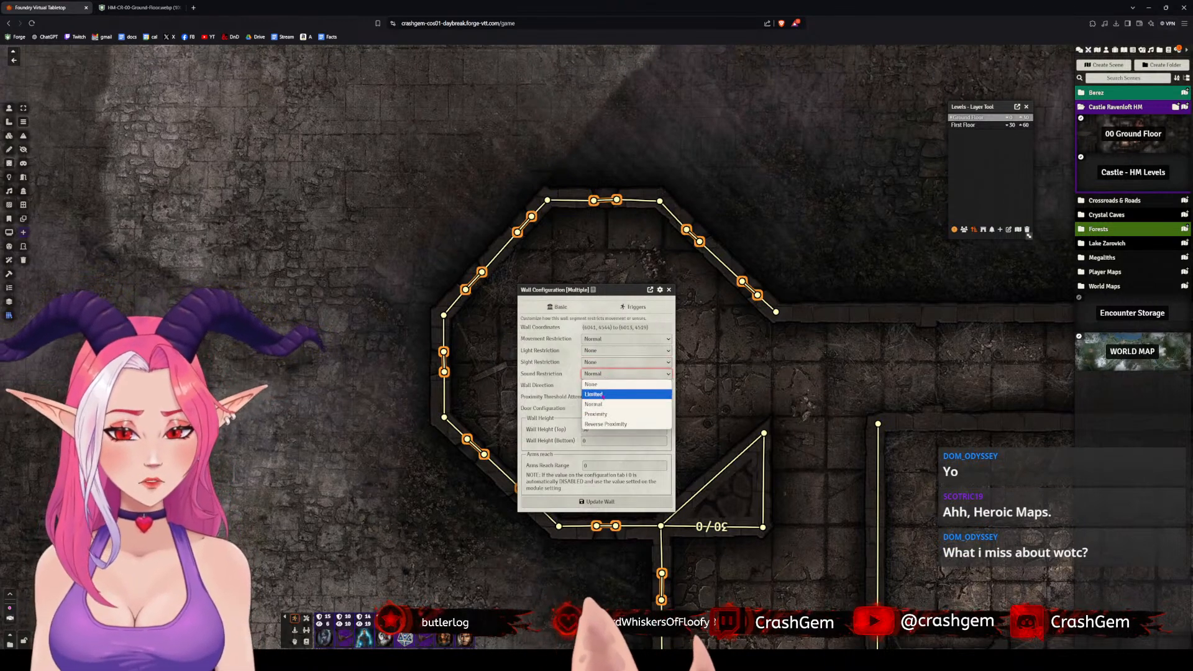
left_click(602, 397)
left_click(612, 499)
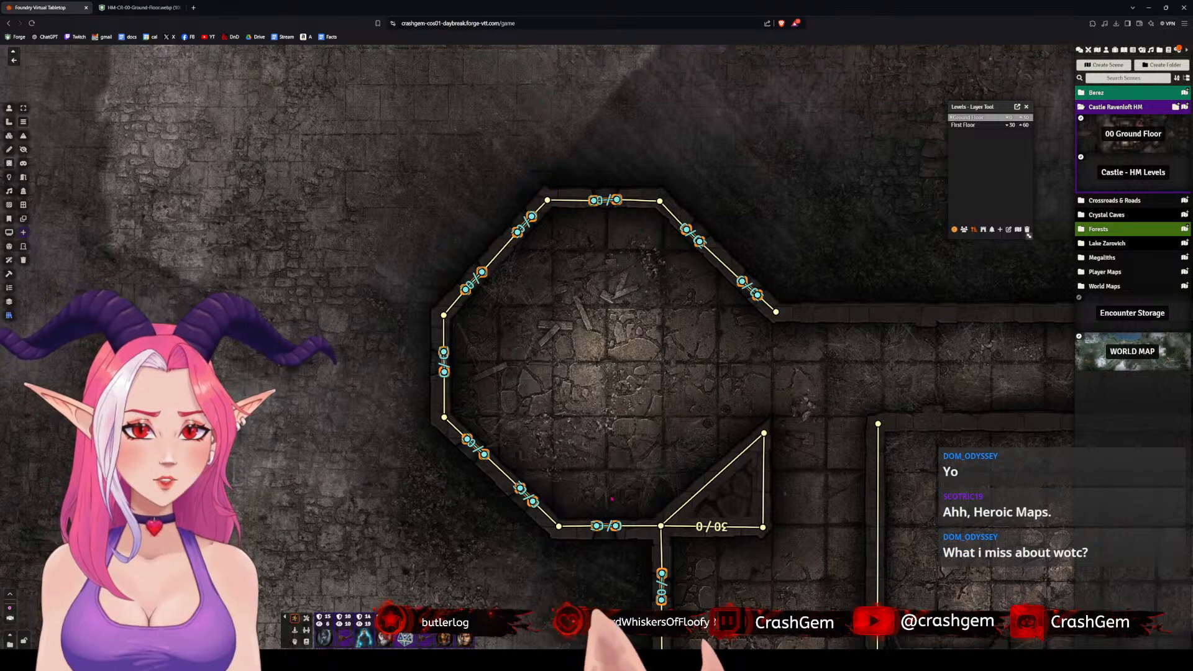
- Deselect the window walls and search the actors for "test"
scroll(693, 352, "down", 10)
left_click(783, 386)
left_click_drag(794, 392, 594, 236)
scroll(594, 236, "down", 6)
left_click_drag(892, 159, 872, 191)
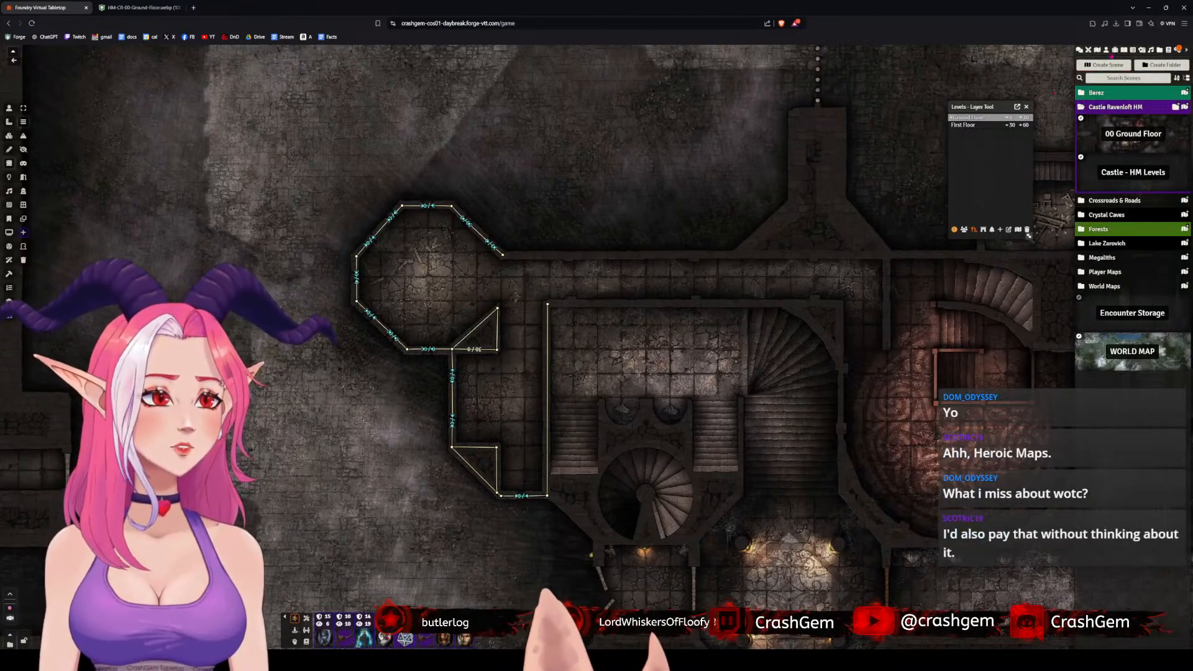
left_click(1105, 49)
left_click(1128, 105)
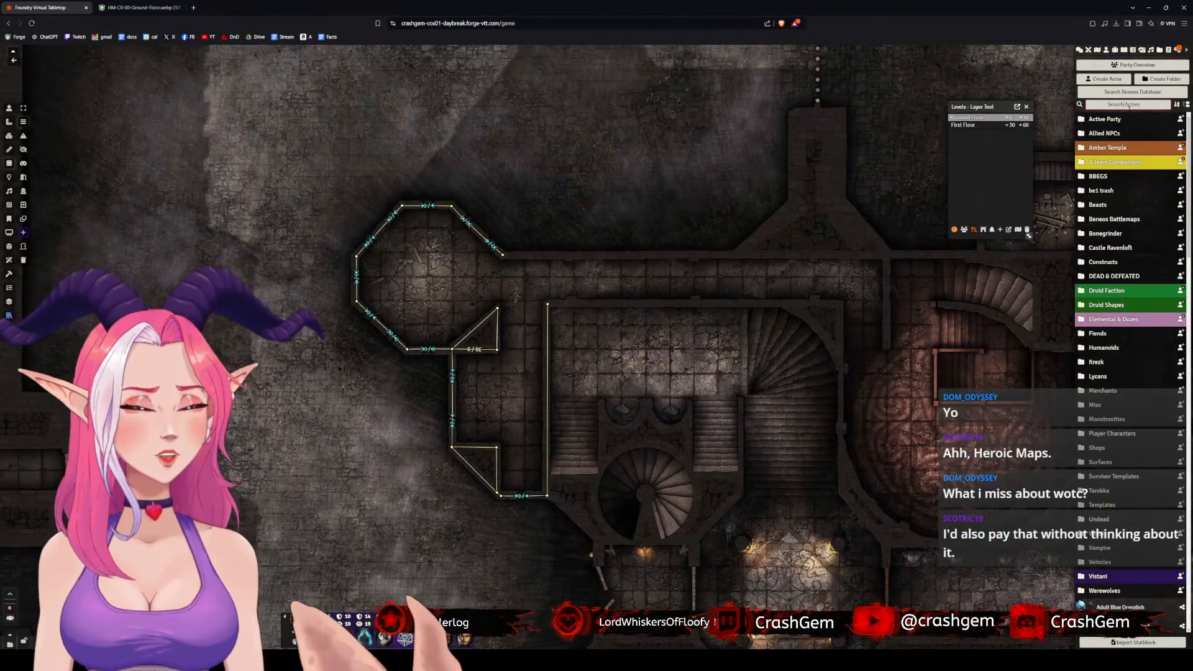
type("test")
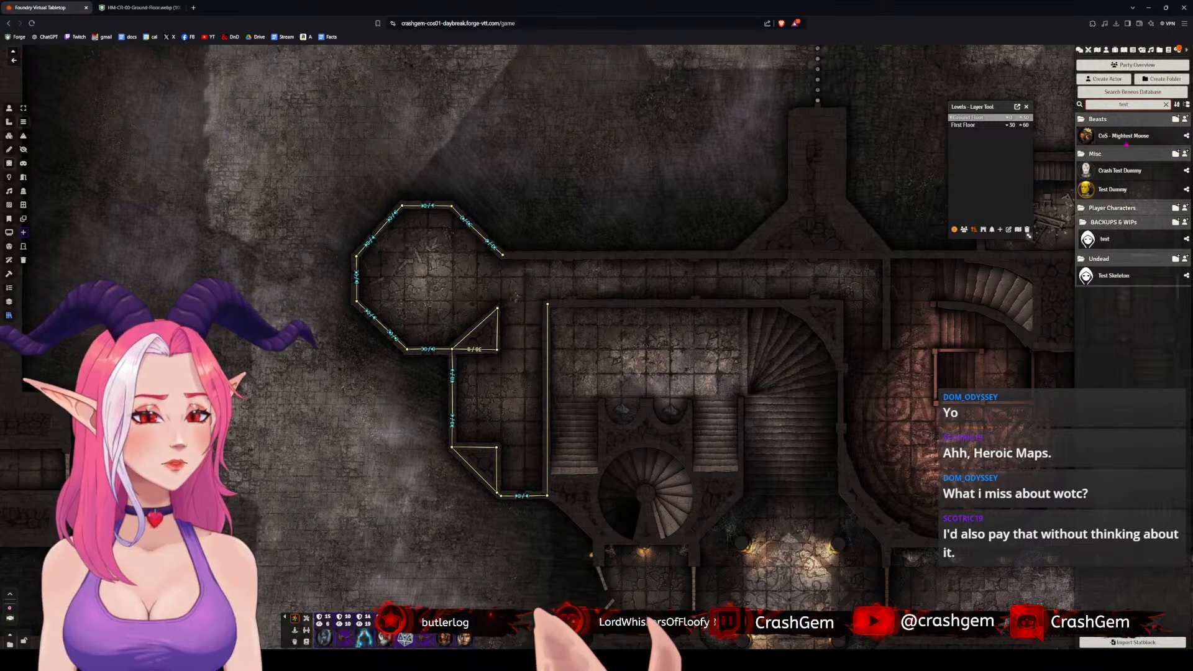
- Check the prototype token settings of the Test Dummy actor, including its vision options
left_click(1115, 190)
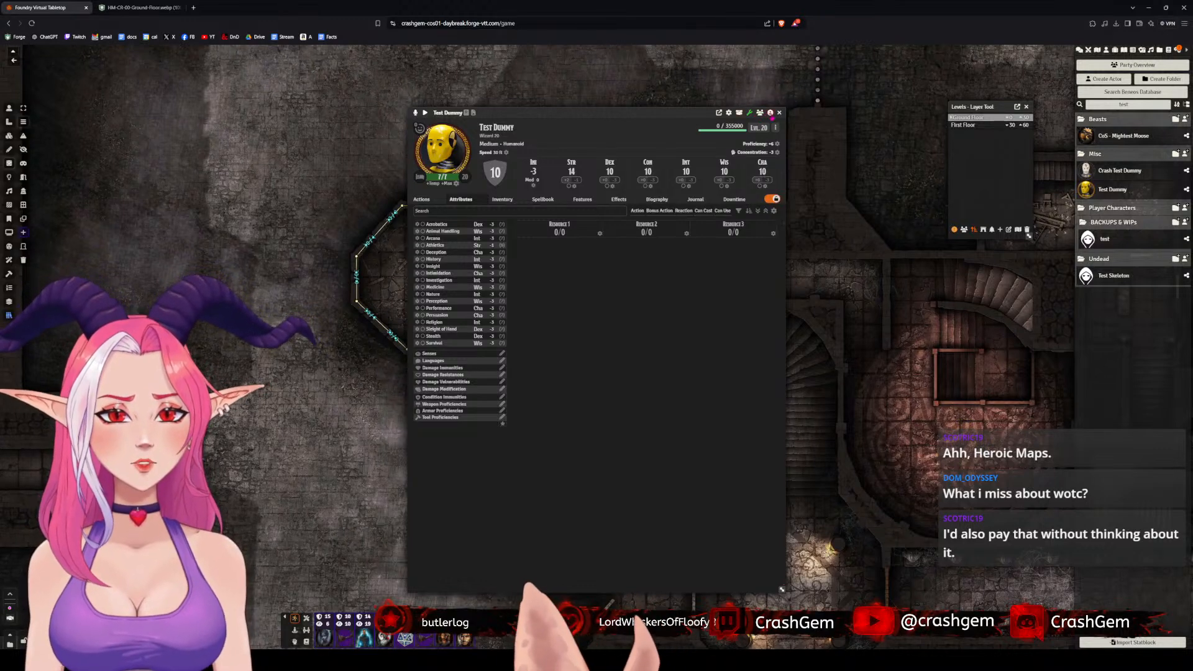
left_click(771, 114)
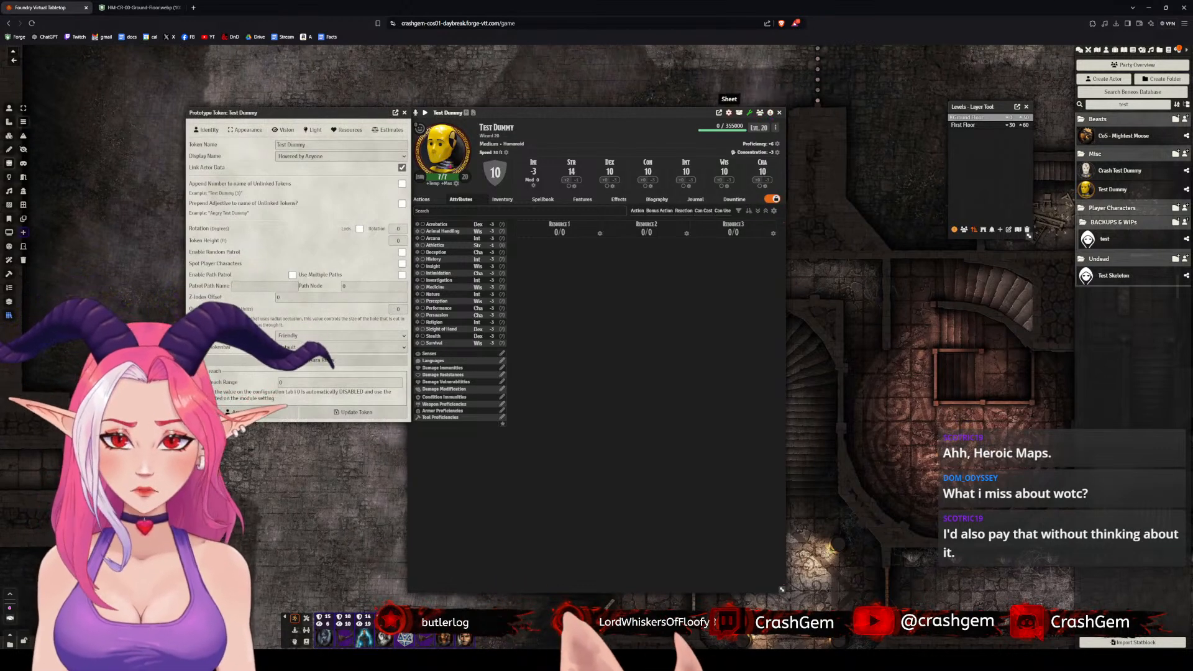
left_click(286, 131)
left_click(403, 113)
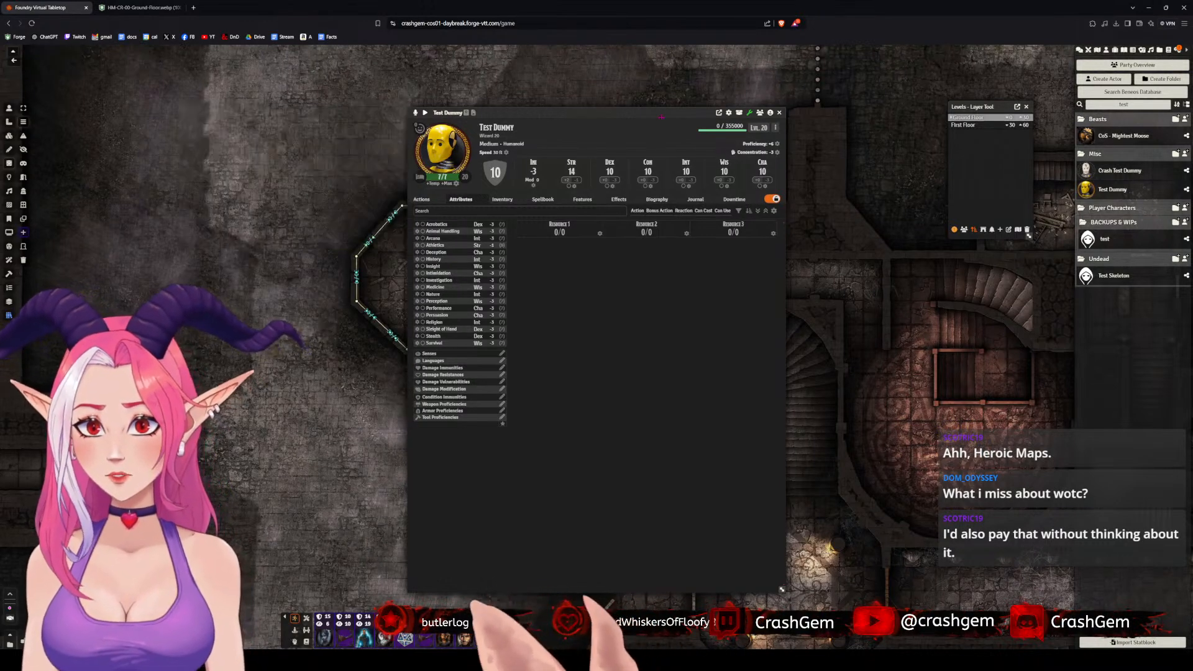
left_click(779, 112)
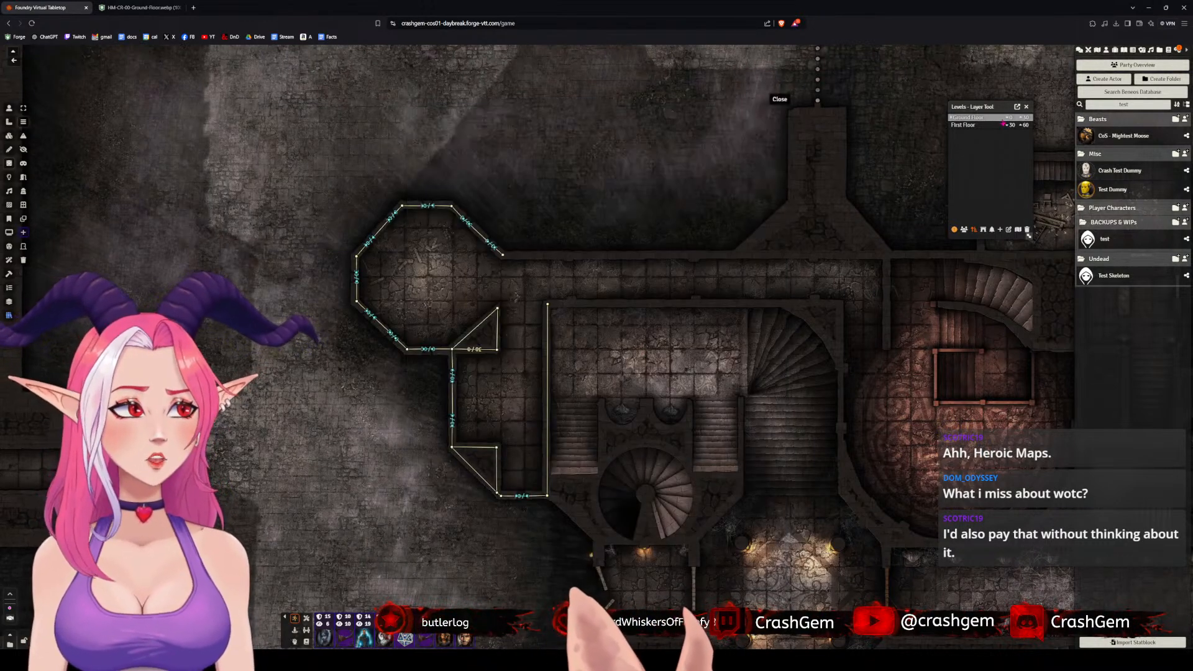
- Place the Test Dummy token in the octagonal tower and set its light radius to 20 ft dim and 10 ft bright
left_click_drag(1129, 190, 458, 275)
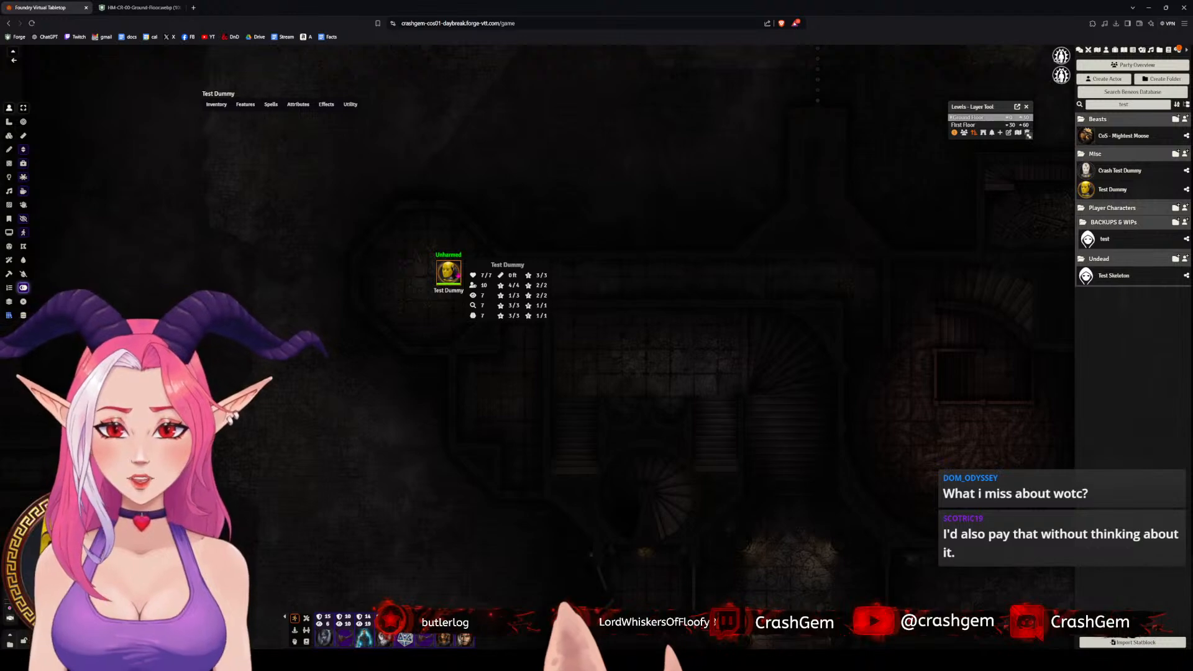
right_click(449, 272)
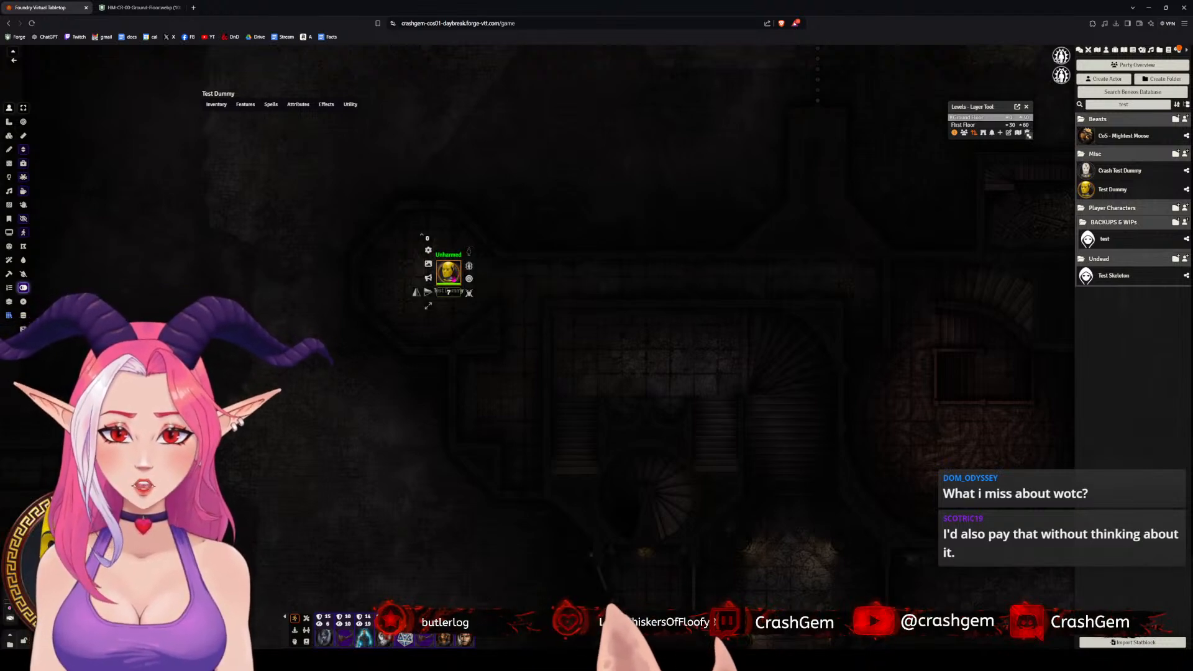
left_click(427, 250)
left_click(629, 283)
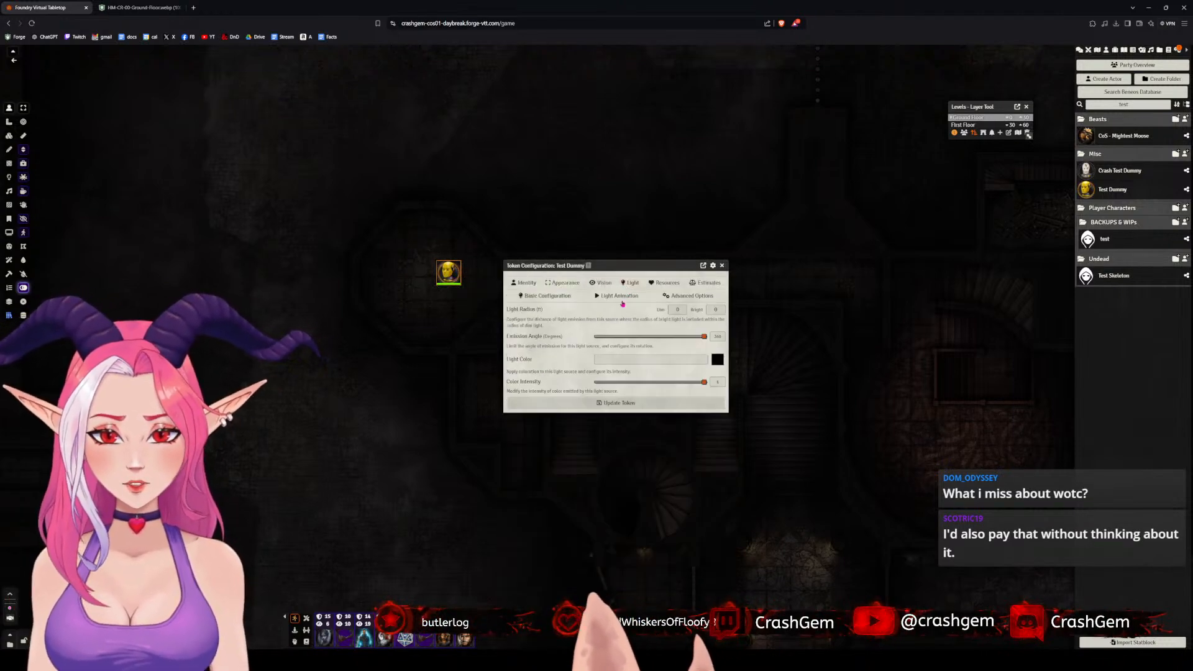
left_click(679, 309)
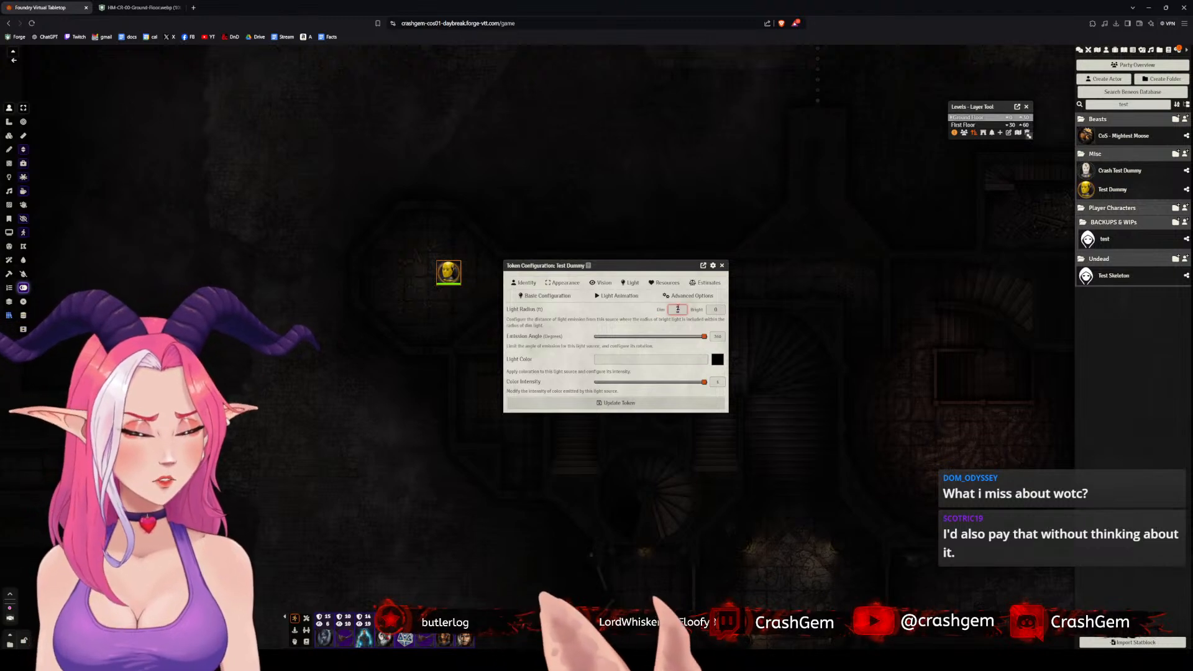
type("20")
key("Tab")
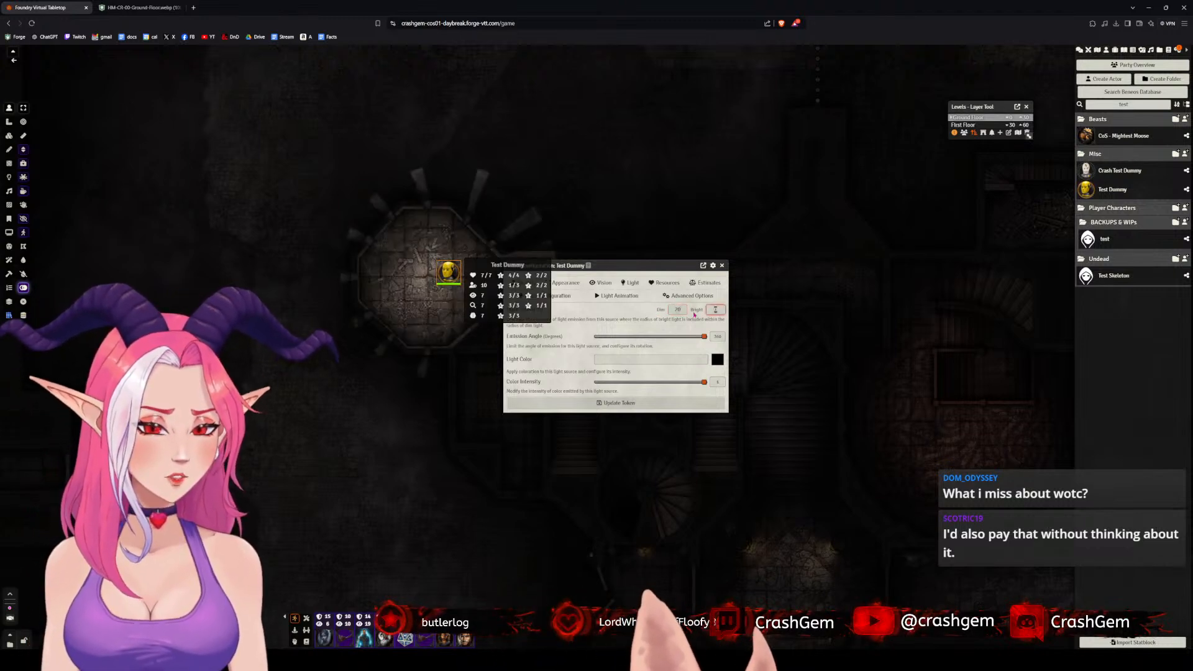
type("10")
left_click(666, 404)
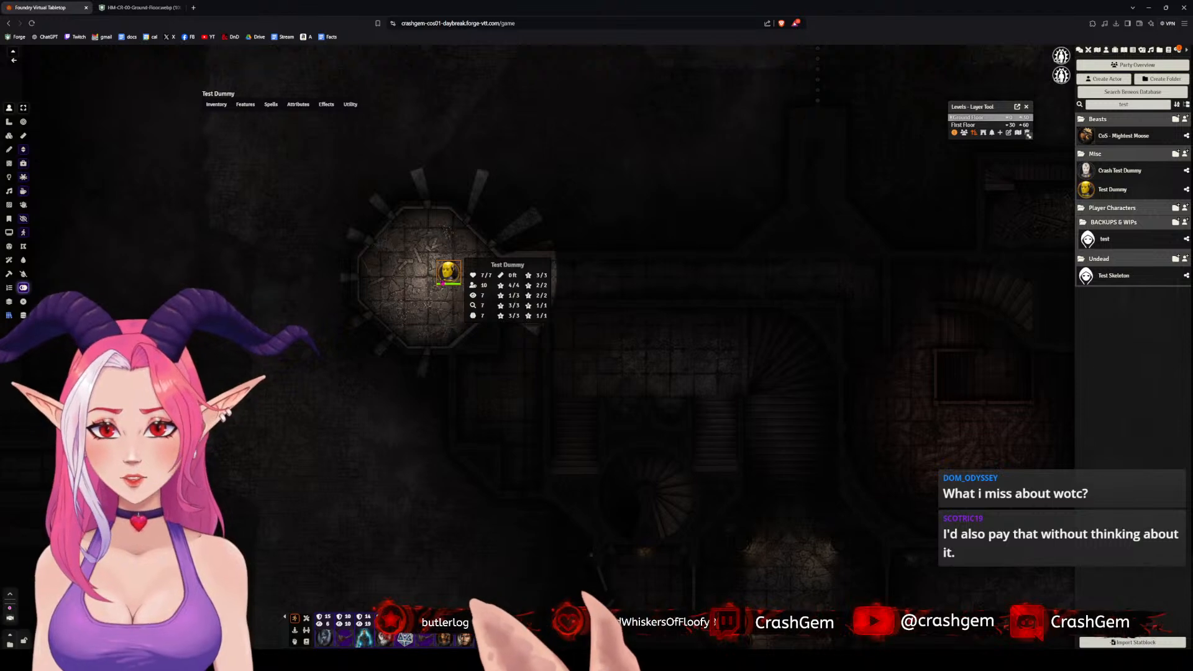
- Walk the Test Dummy token to the tower's west windows and back to the east side to test the window walls
key("Left")
key("Left")
key("Left")
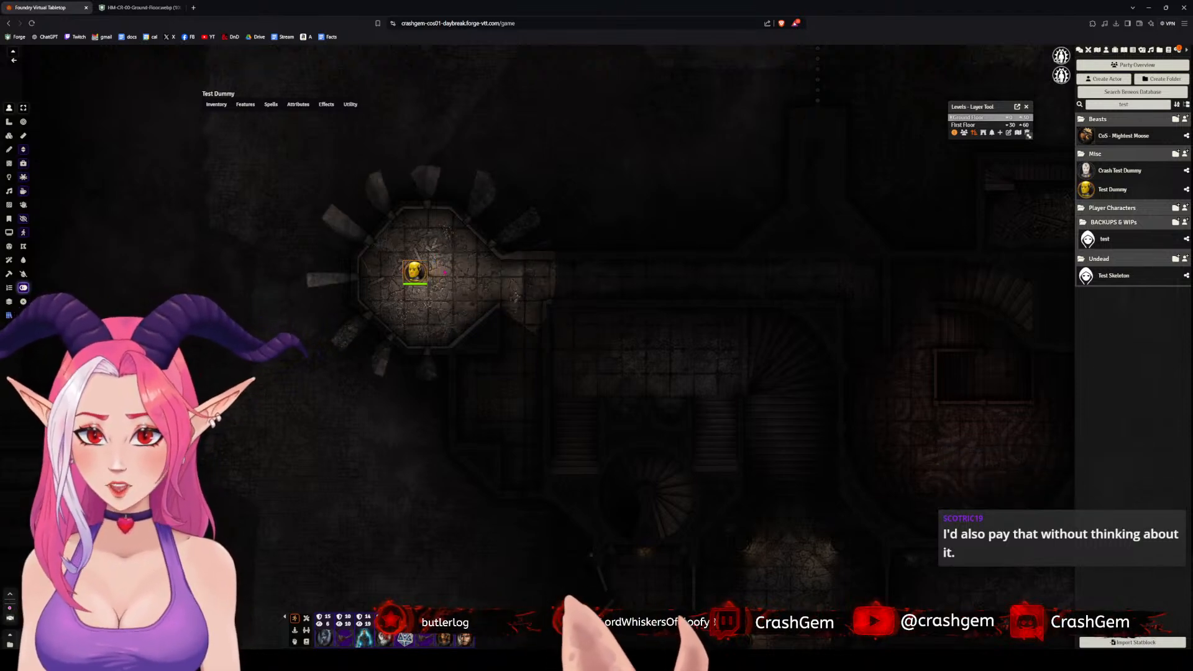
key("Up")
key("Down")
key("Down")
key("Down")
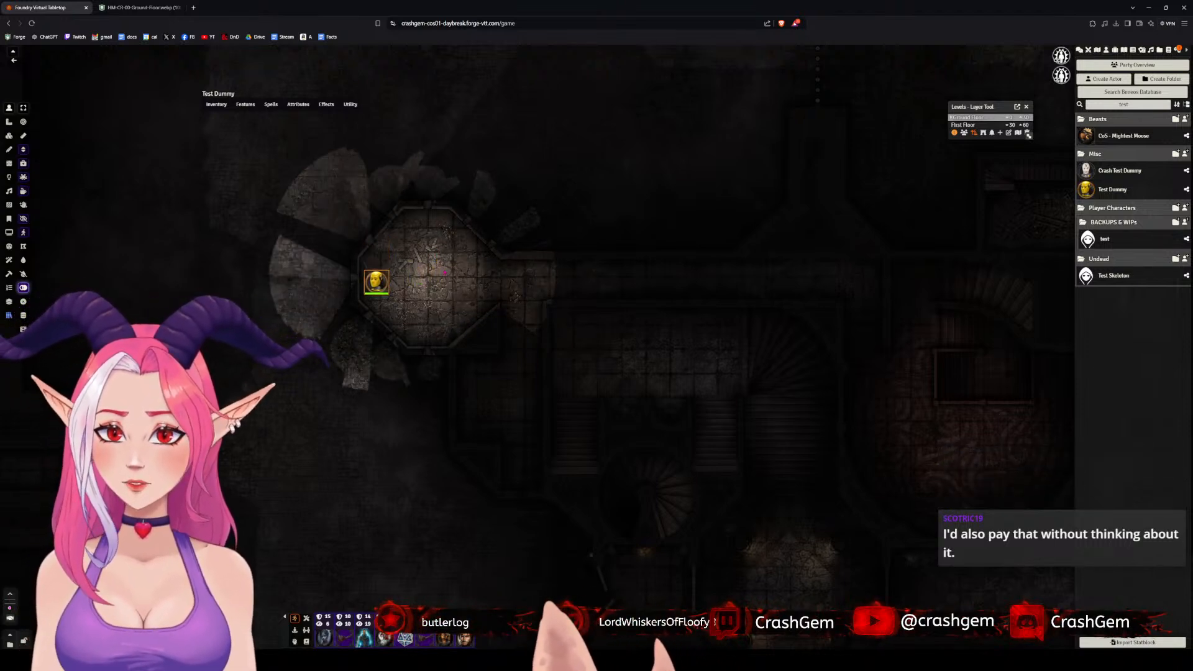
key("Right")
key("Right")
key("Right")
key("Right")
key("Up")
key("Up")
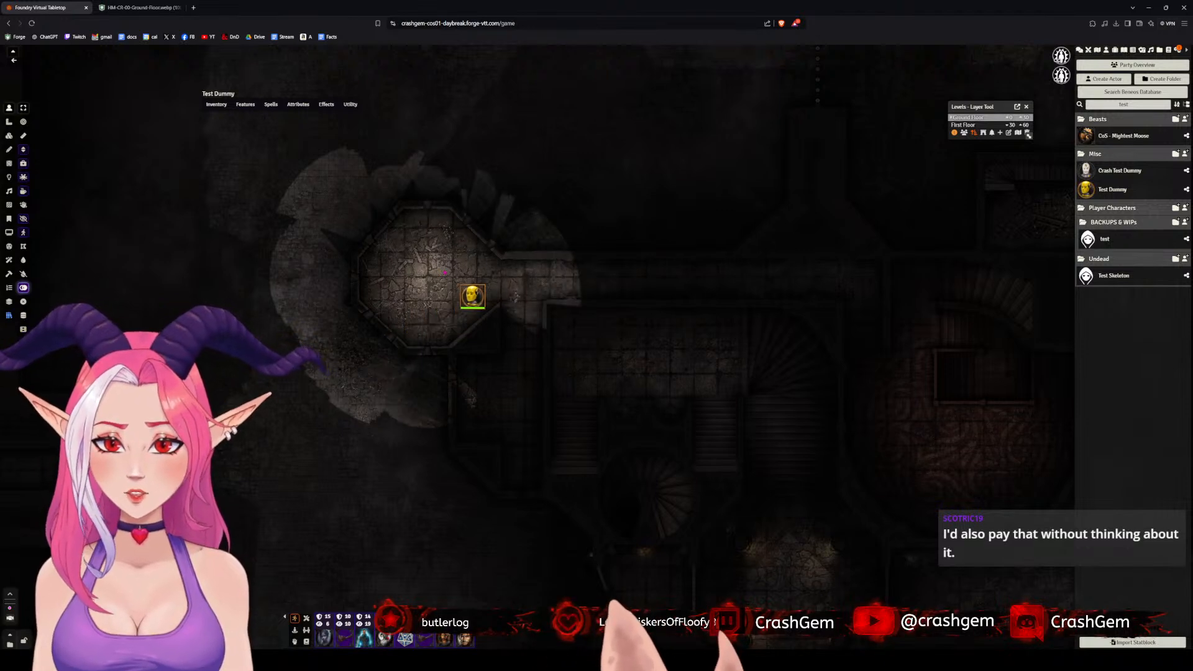
- Move the token out of the tower and south through the corridor into the west alcove to test its walls
key("Right")
key("Right")
key("Down")
key("Down")
key("Down")
key("Down")
key("Left")
key("Left")
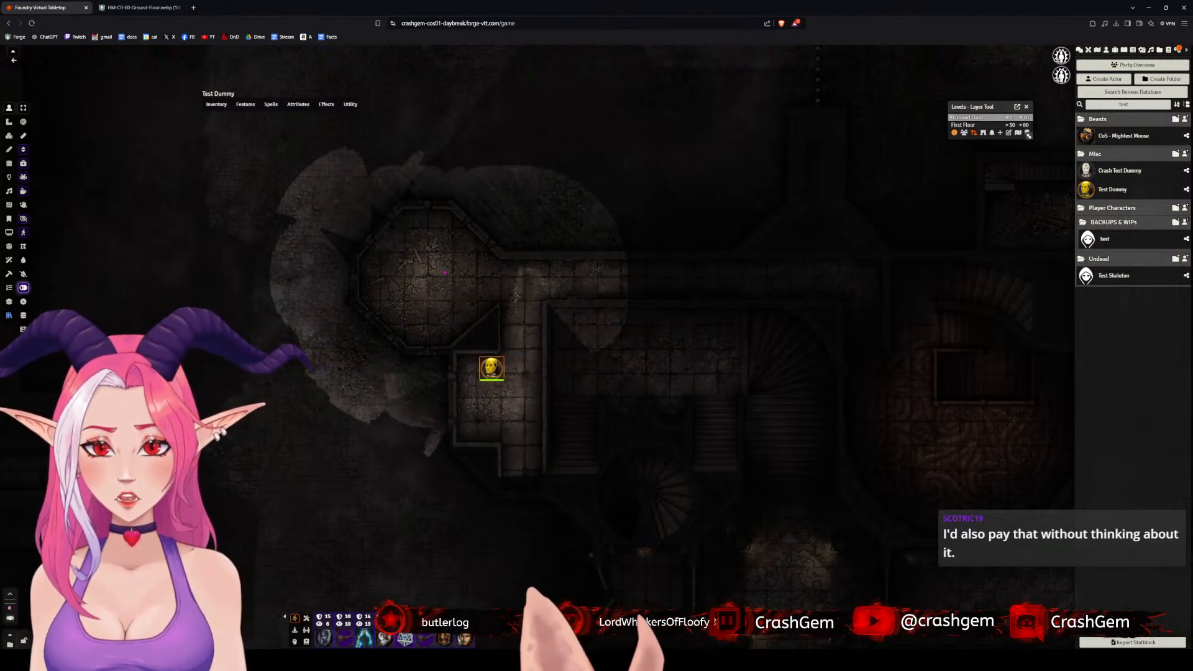
- Walk the token back to the corridor's north end and around the inner wall into the stair room to test vision
key("Right")
key("Right")
key("Right")
key("Up")
key("Up")
key("Up")
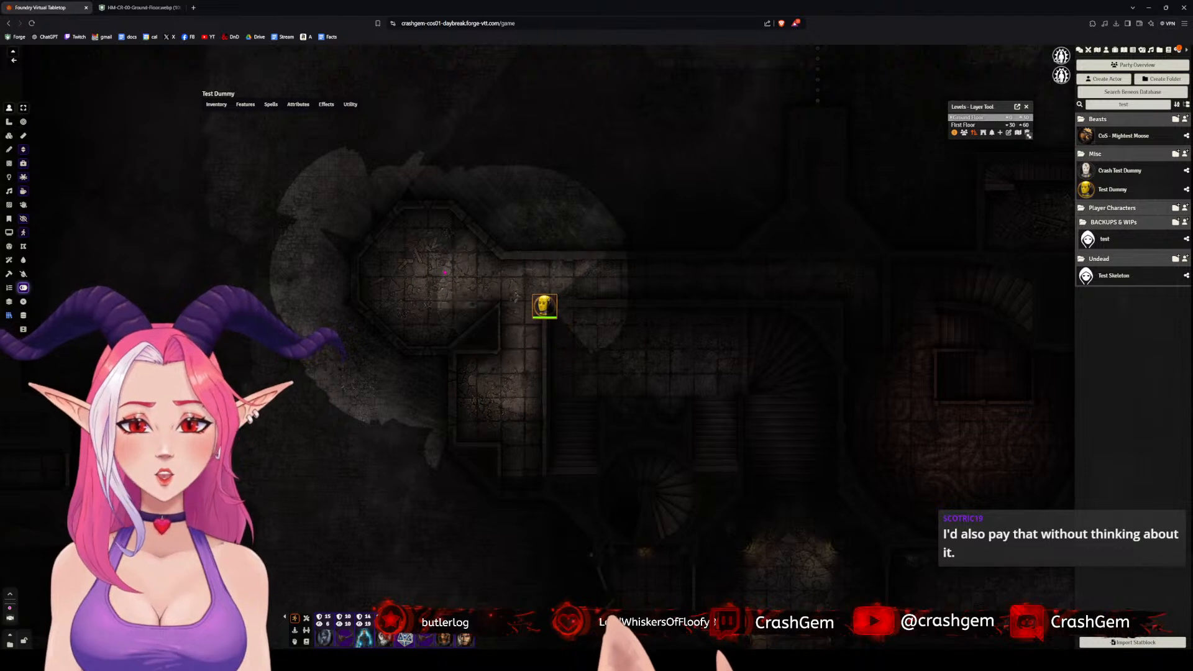
key("Up")
key("Left")
key("Left")
key("Right")
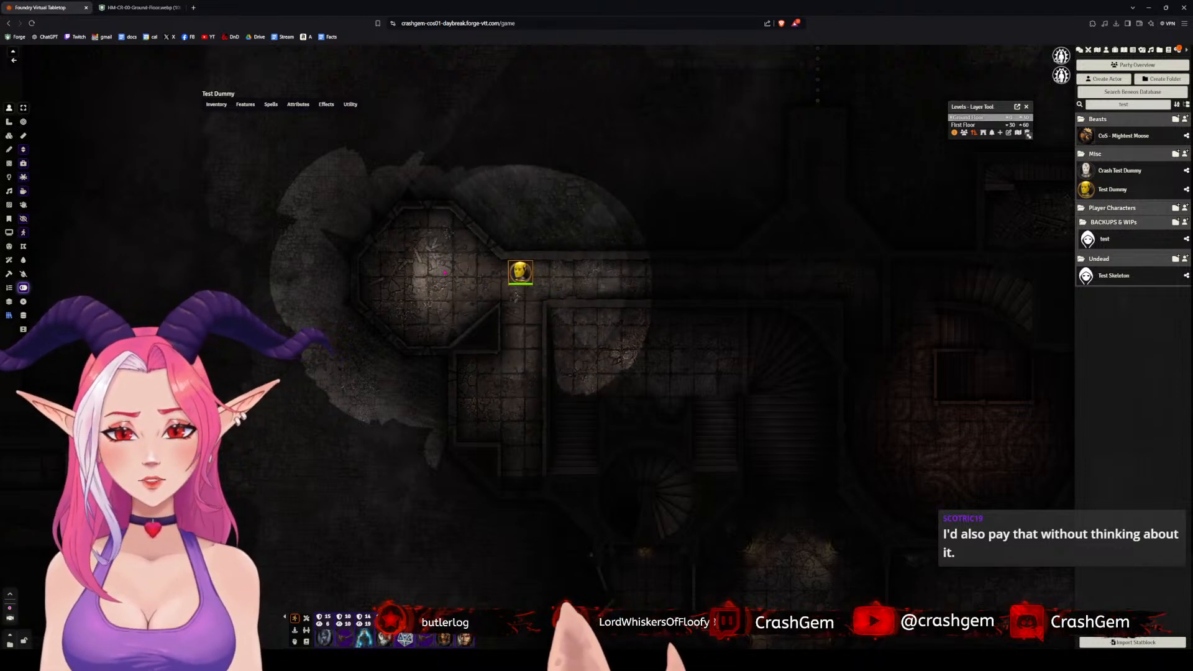
key("Right")
key("Right")
key("Down")
key("Down")
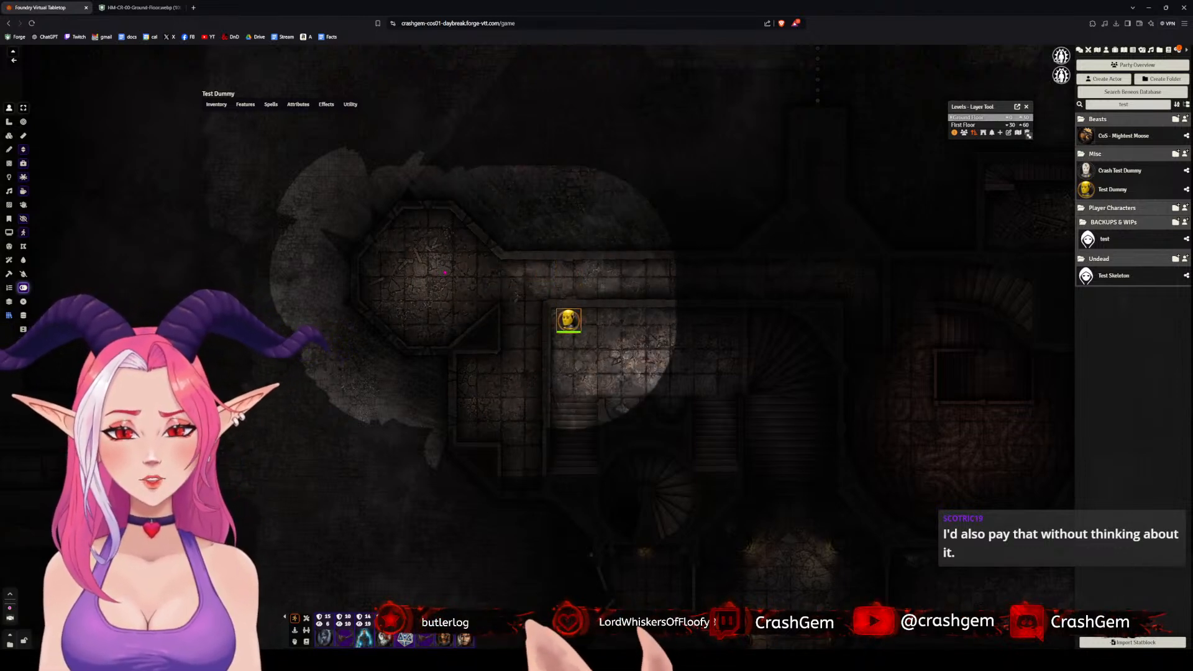
- Return the token to the corridor and test the view near its south window and beside the west alcove windows
key("Up")
key("Left")
key("Down")
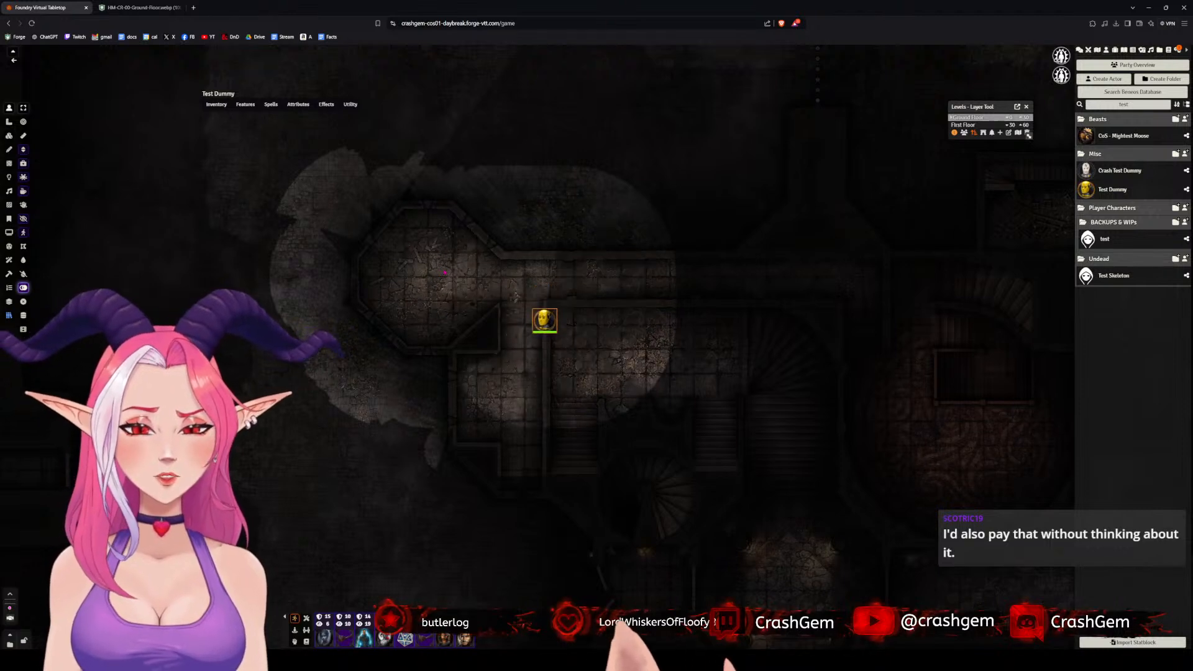
key("Down")
key("Down")
key("Left")
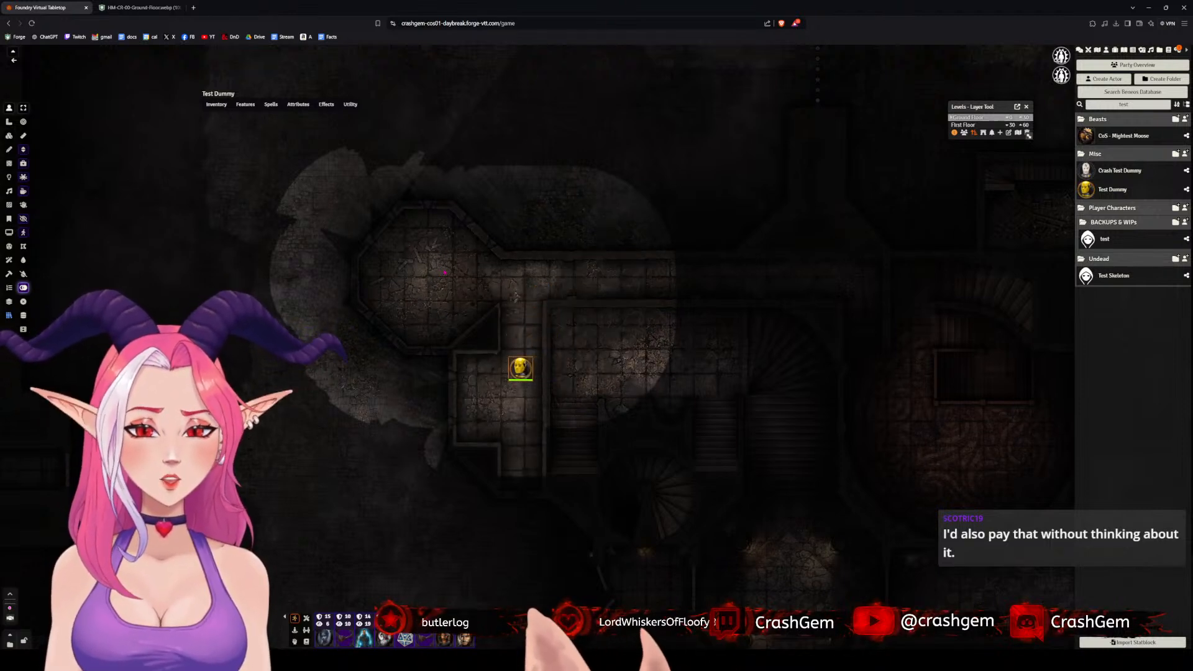
key("Down")
key("Right")
key("Left")
key("Down")
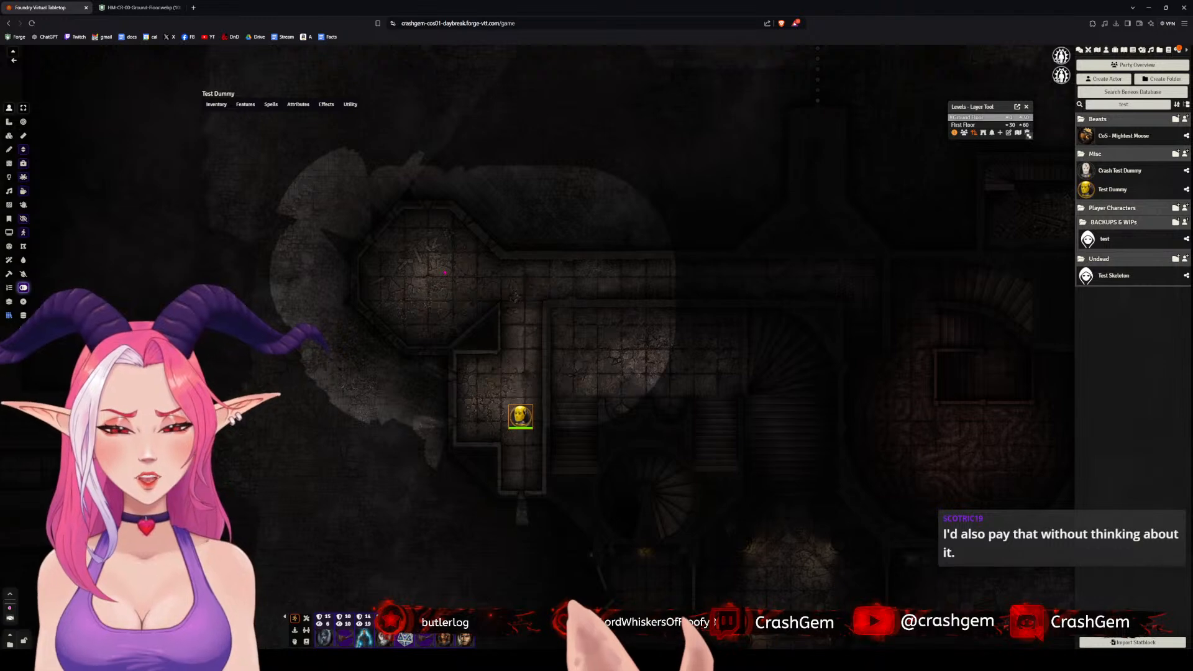
key("Left")
key("Left")
key("Up")
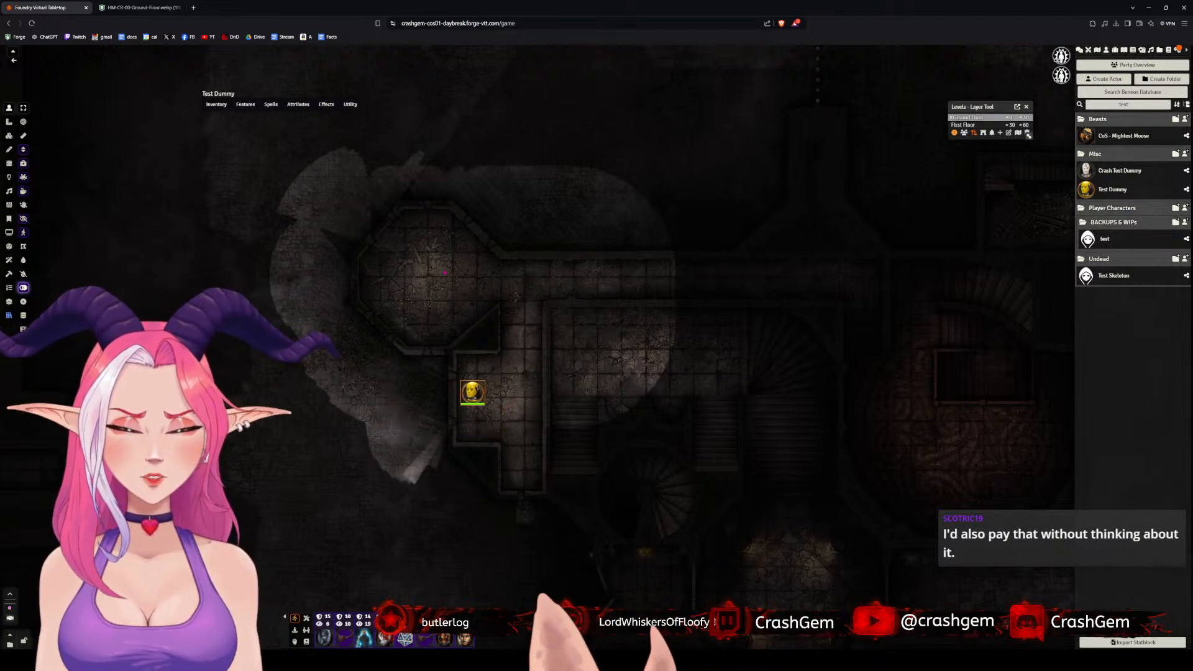
key("Right")
key("Right")
scroll(361, 223, "down", 5)
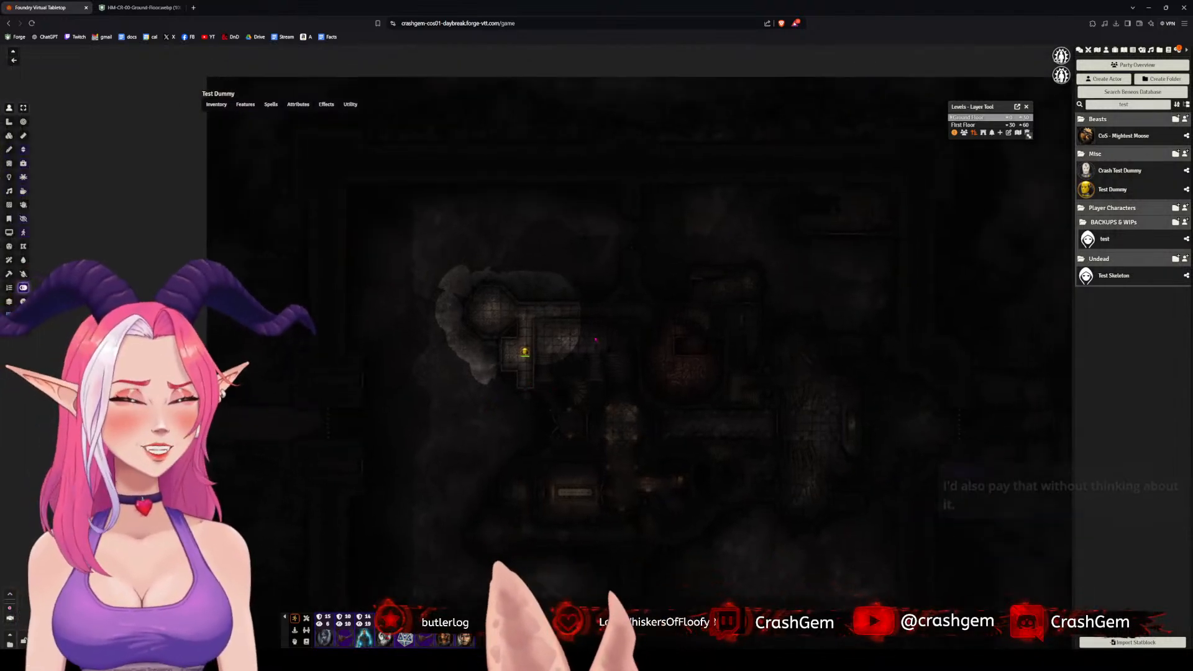
scroll(561, 393, "up", 4)
scroll(605, 309, "up", 7)
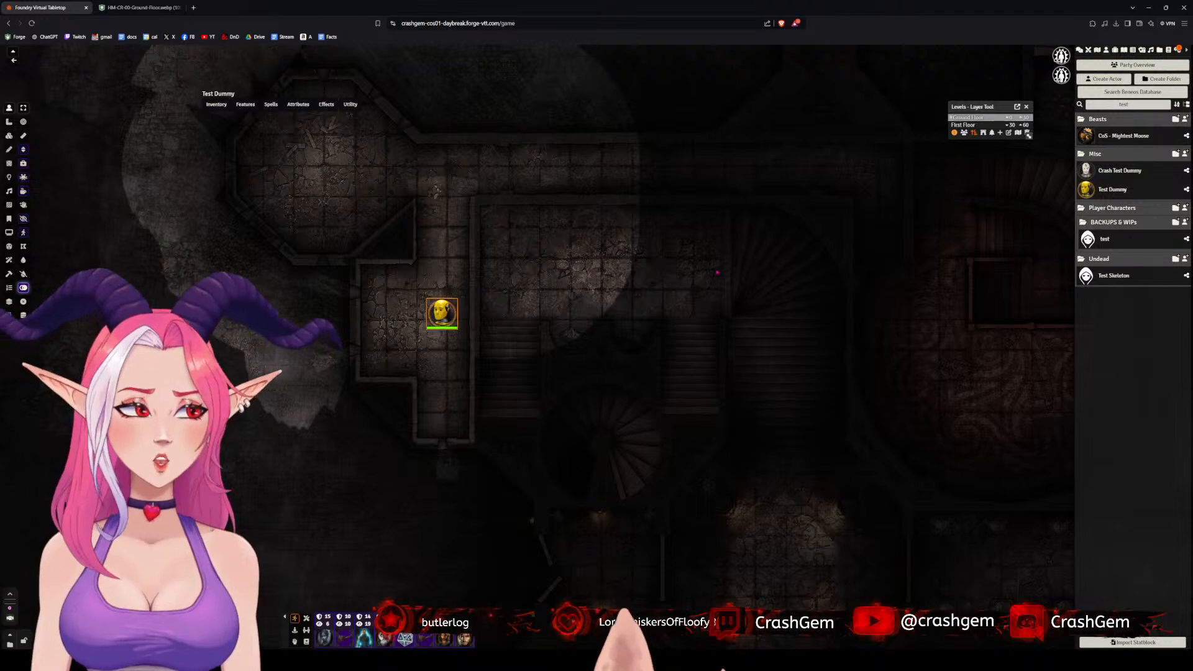
- Move the Test Dummy token from the corridor into the stair room, above the west stairs, to test its vision there
scroll(582, 344, "down", 8)
scroll(674, 368, "down", 3)
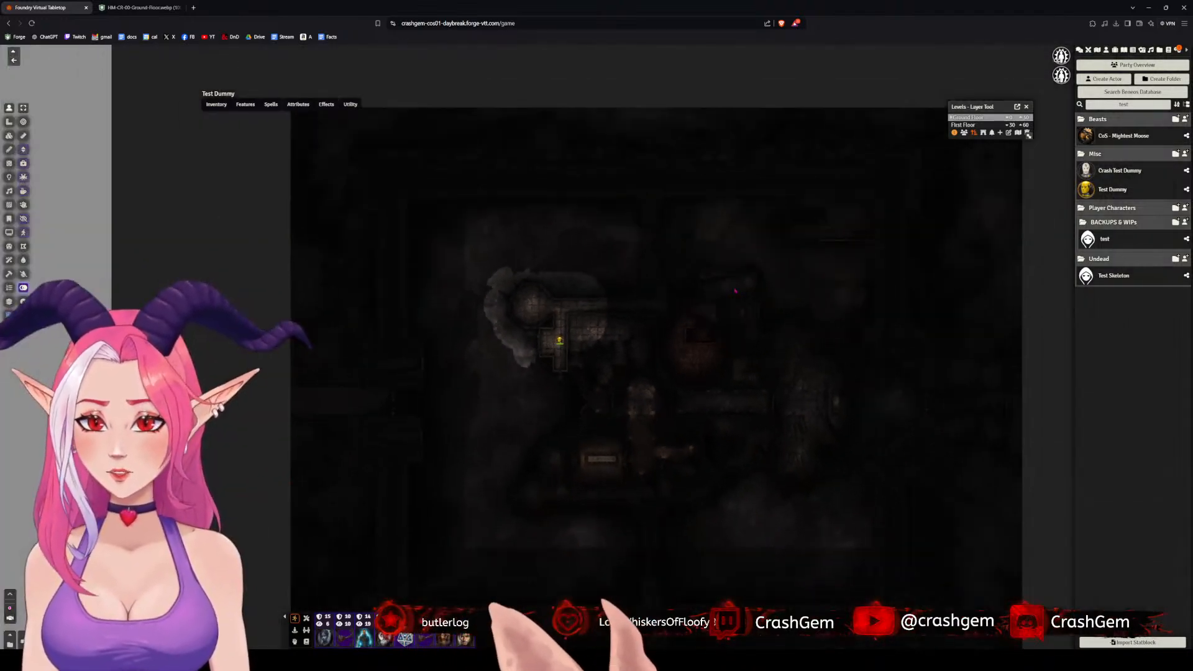
scroll(605, 343, "up", 7)
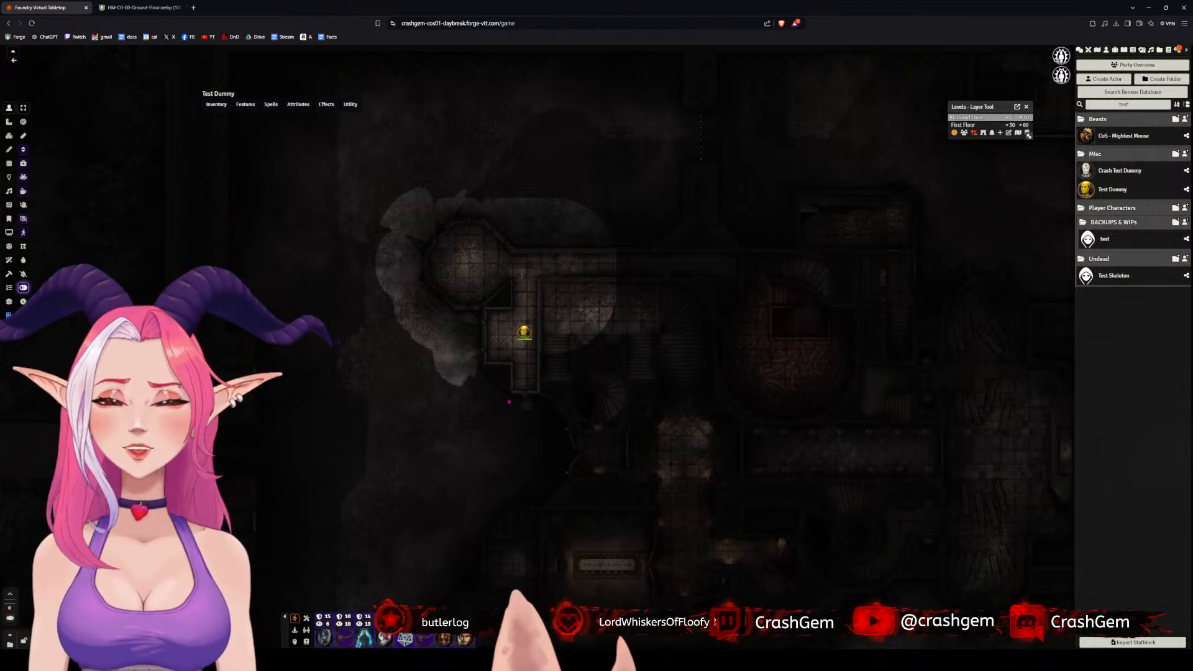
scroll(509, 402, "up", 5)
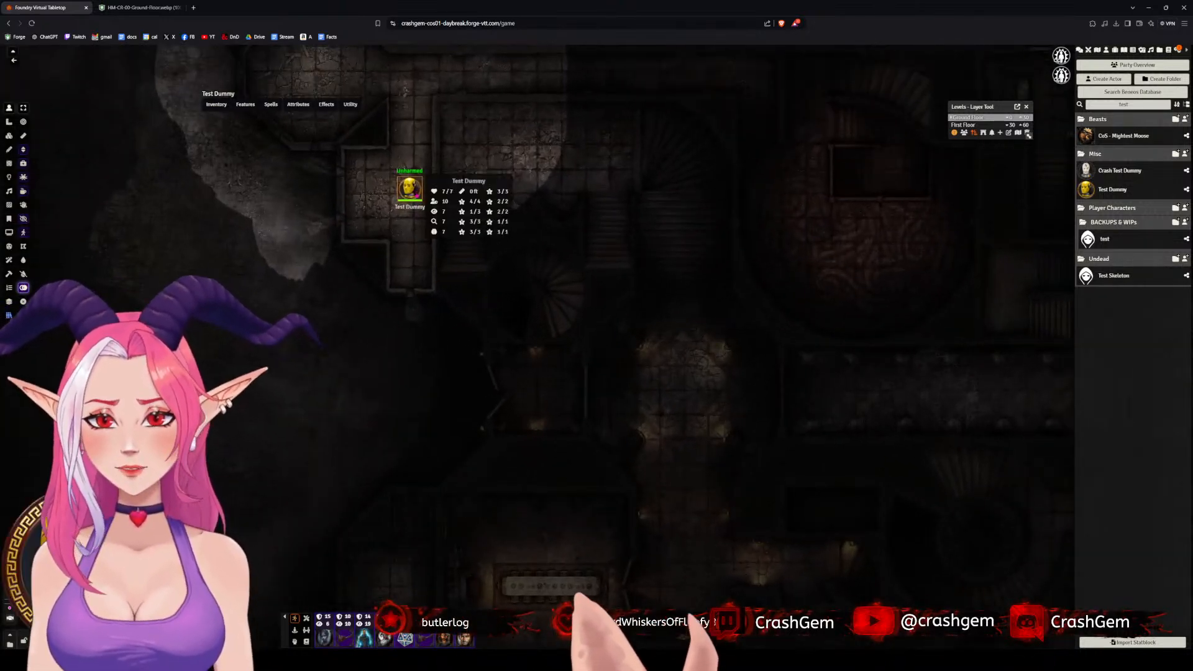
left_click_drag(415, 196, 463, 193)
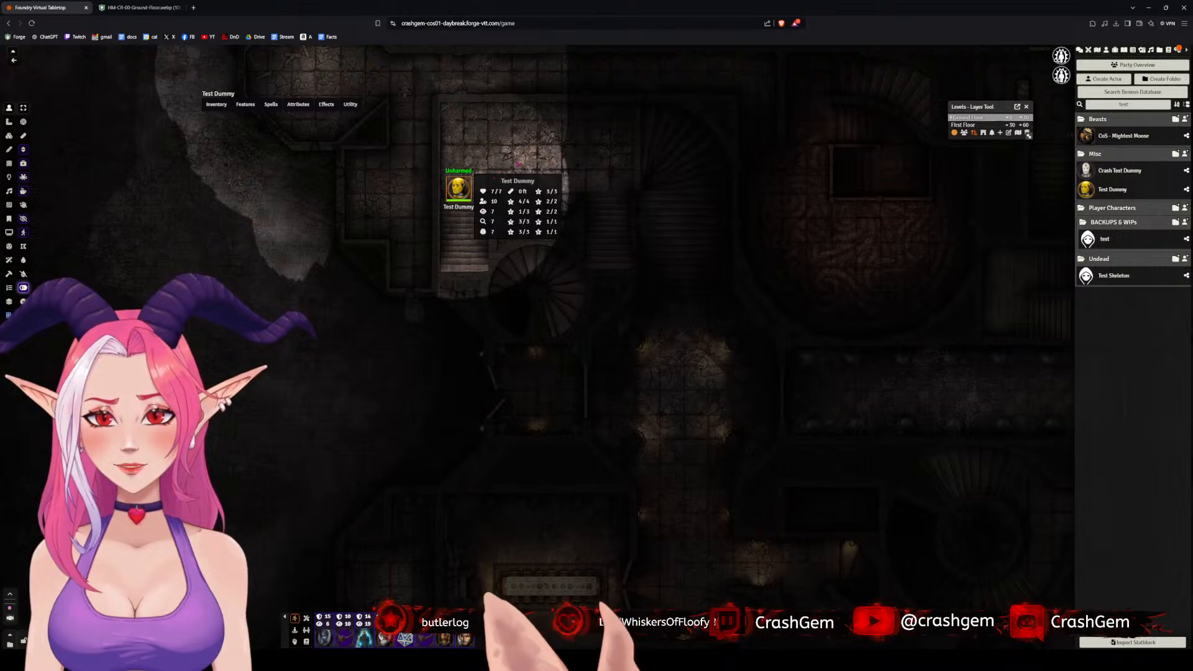
scroll(586, 338, "down", 5)
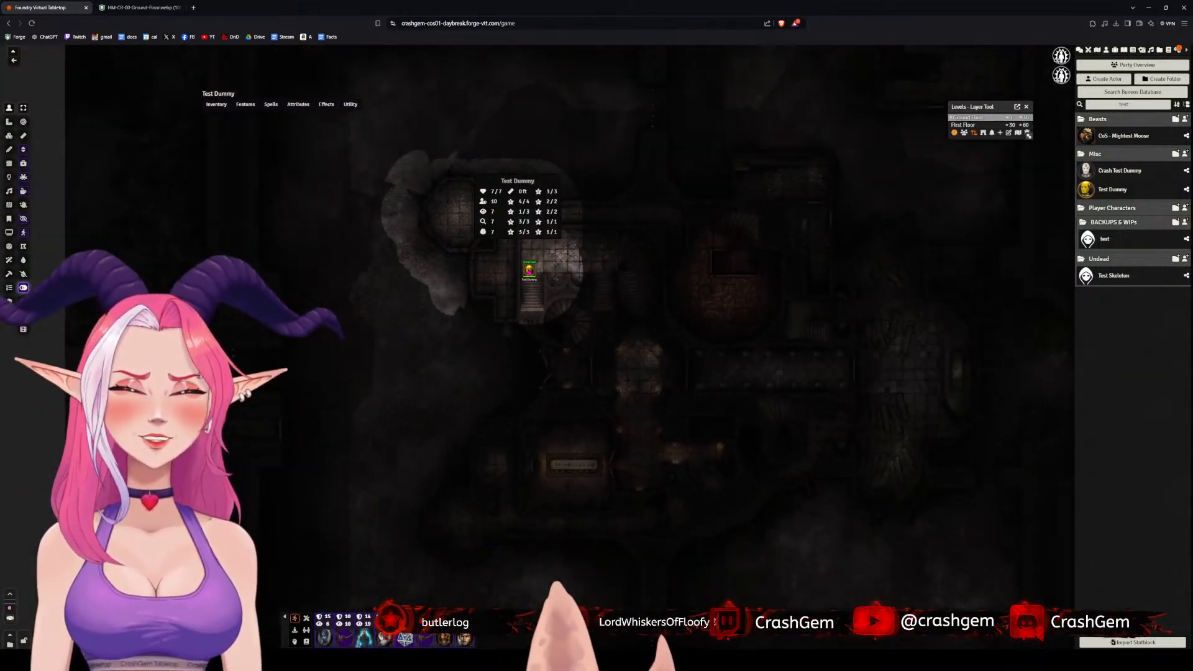
- Check the grid settings in the Castle - HM Levels scene configuration and close it
left_click(1097, 53)
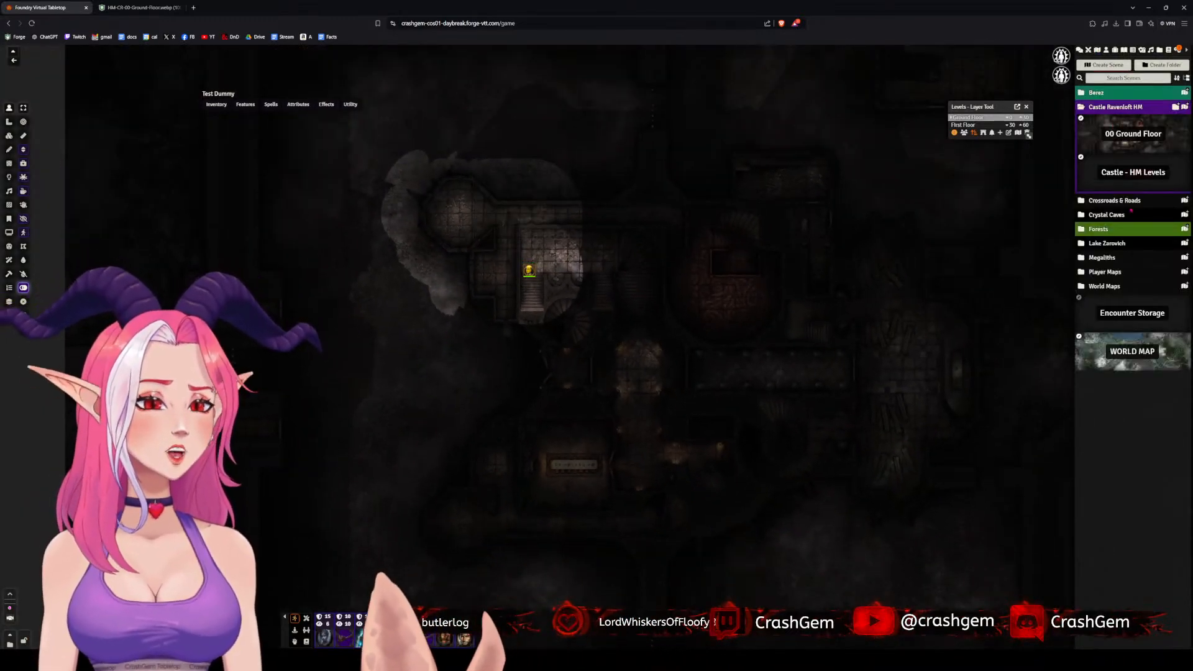
left_click(1134, 173)
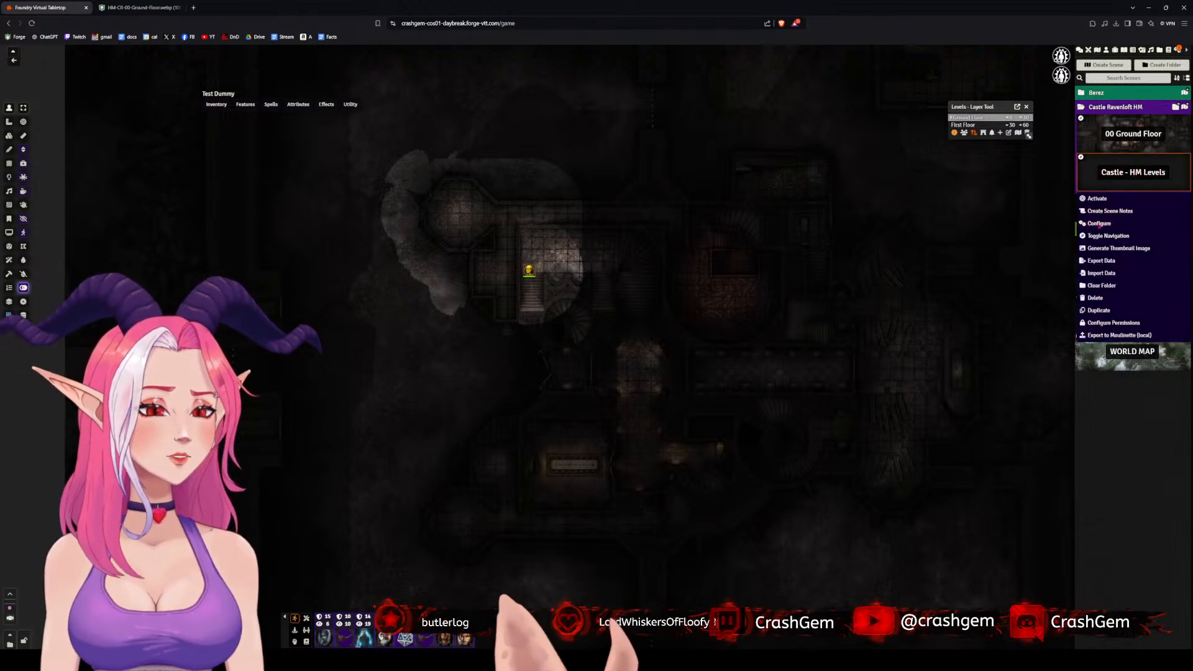
left_click(556, 277)
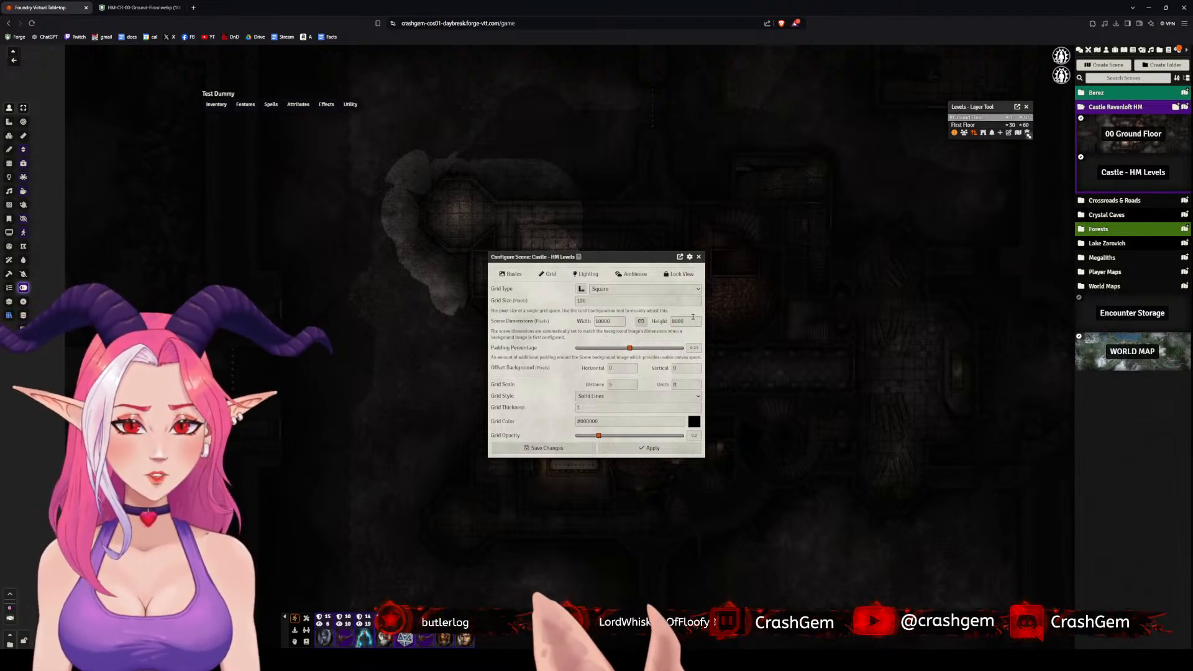
left_click(699, 257)
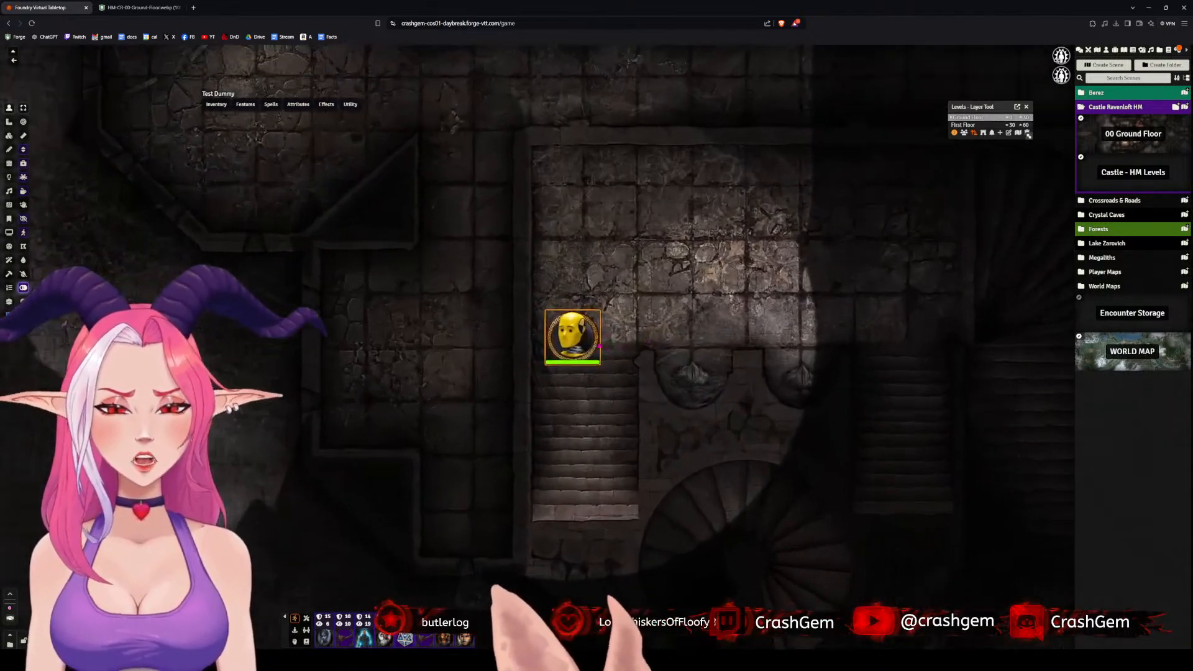
- Raise the Test Dummy token's elevation to 30 ft to place it on the first floor
right_click(576, 324)
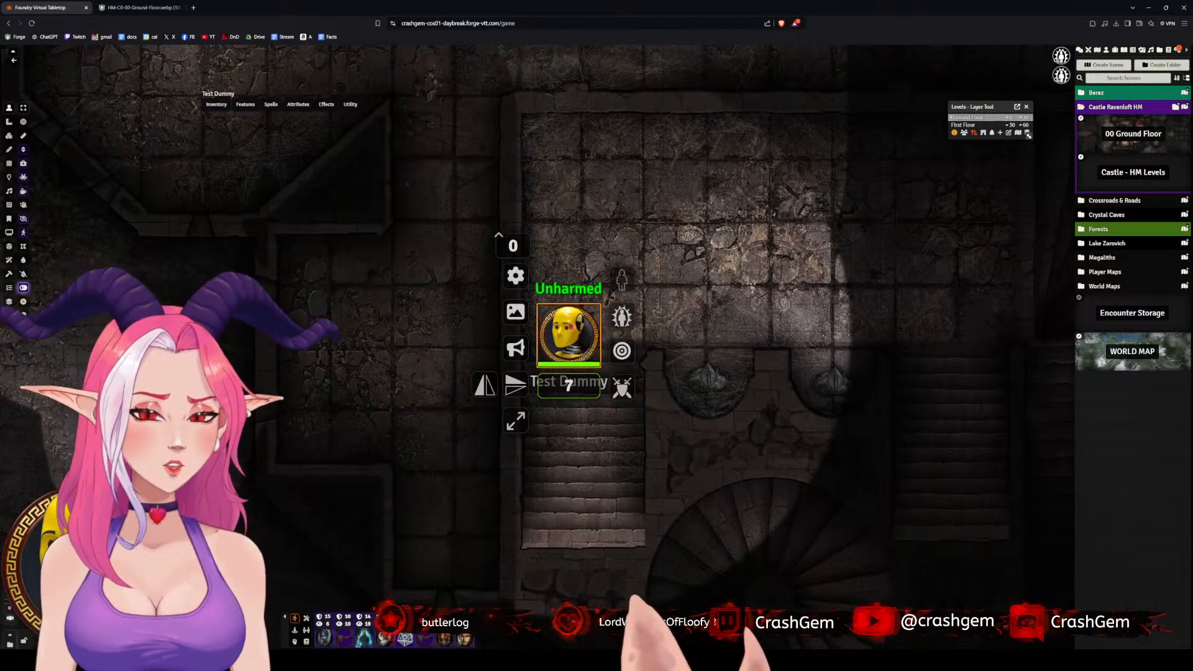
right_click(572, 325)
right_click(572, 326)
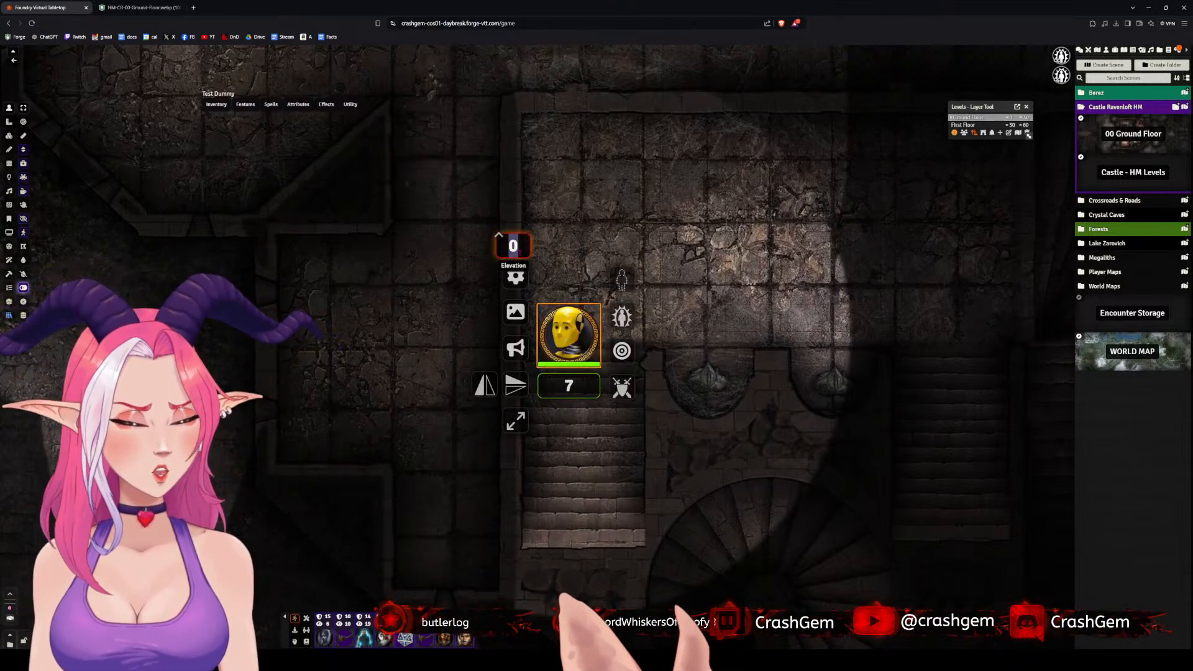
key("Return")
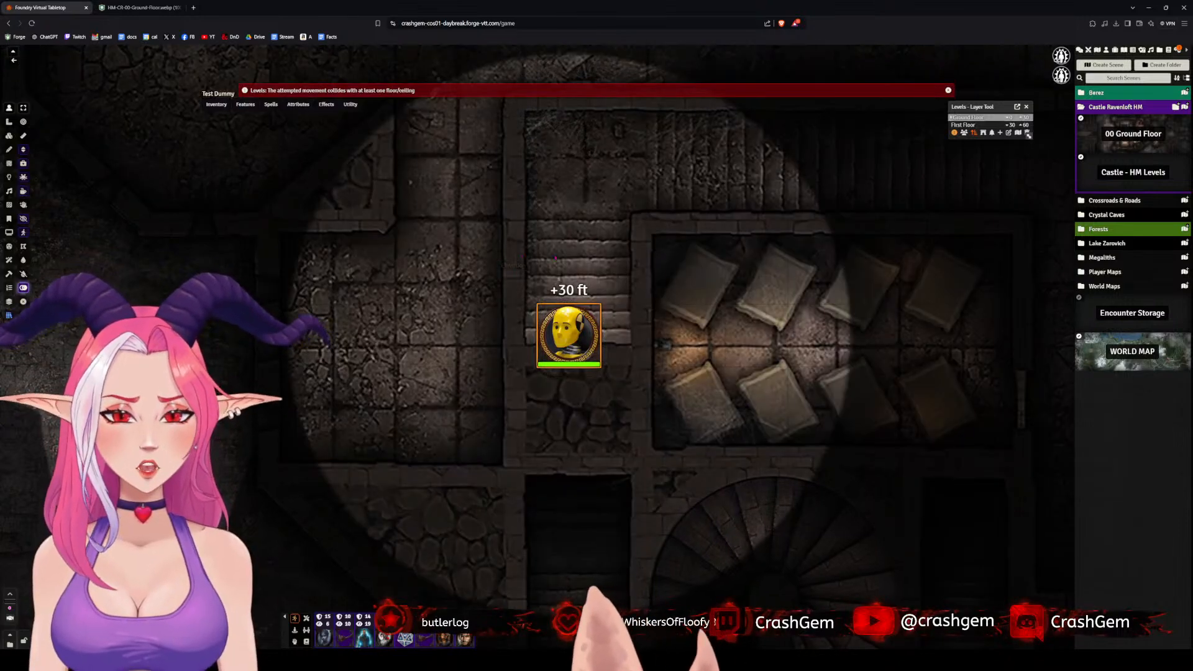
- Move the elevated token west from the stairs into the alcove room to test first-floor vision, and deselect it
scroll(555, 258, "down", 5)
left_click_drag(581, 339, 497, 314)
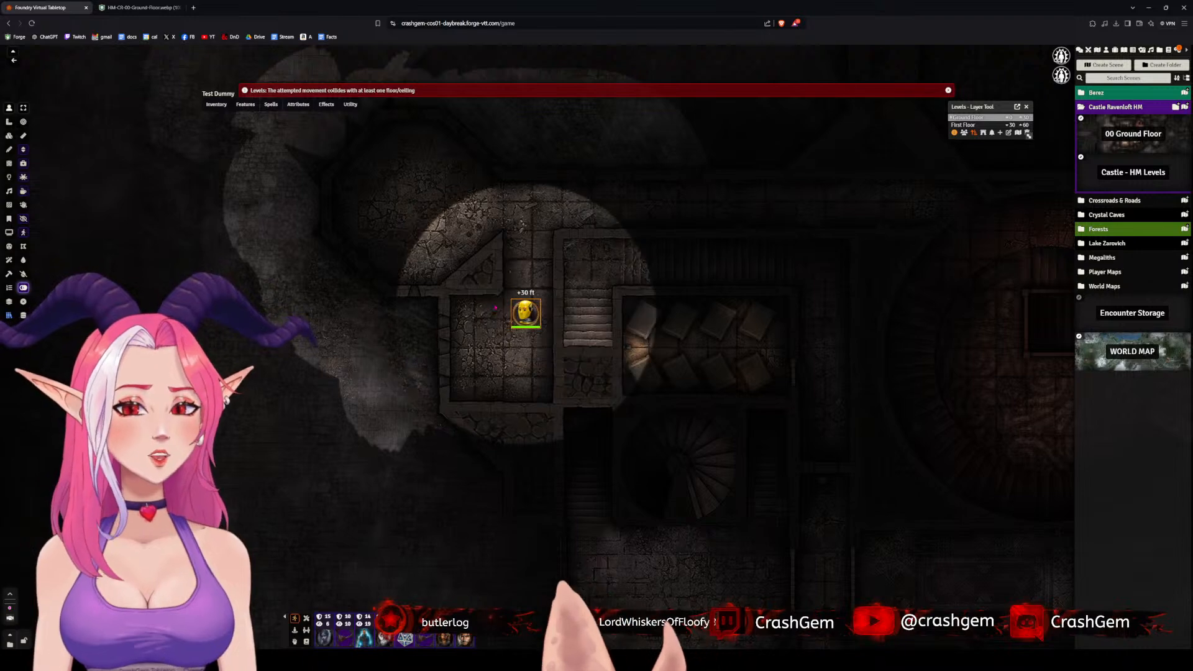
scroll(668, 348, "down", 4)
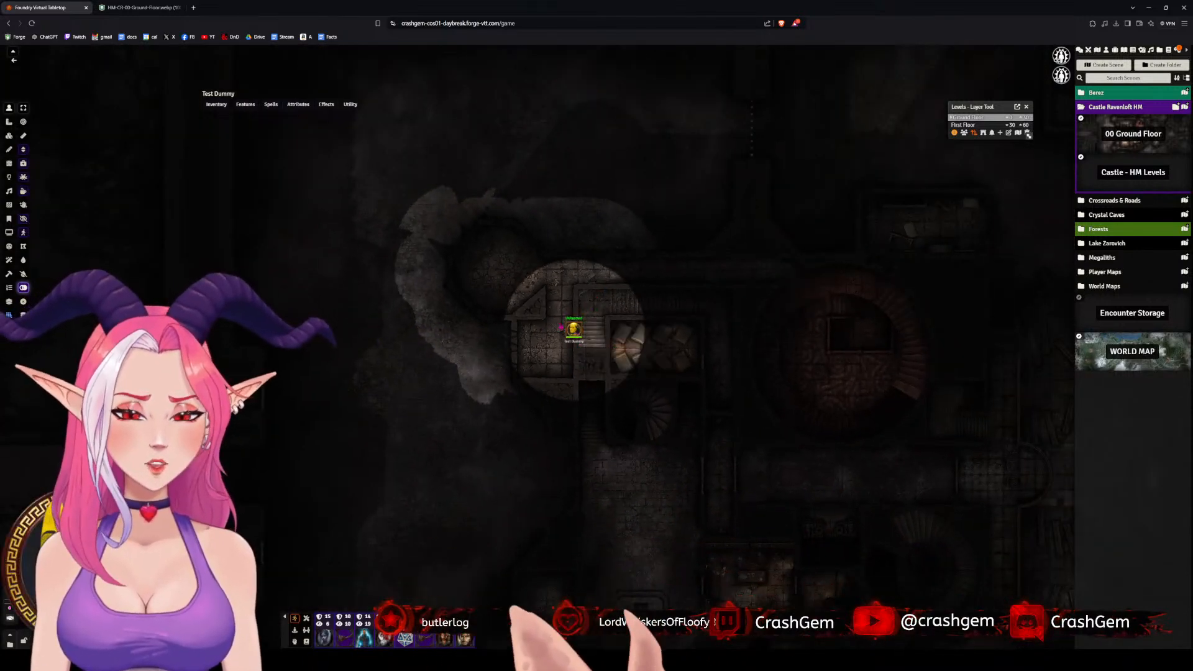
left_click_drag(576, 334, 560, 334)
right_click(561, 335)
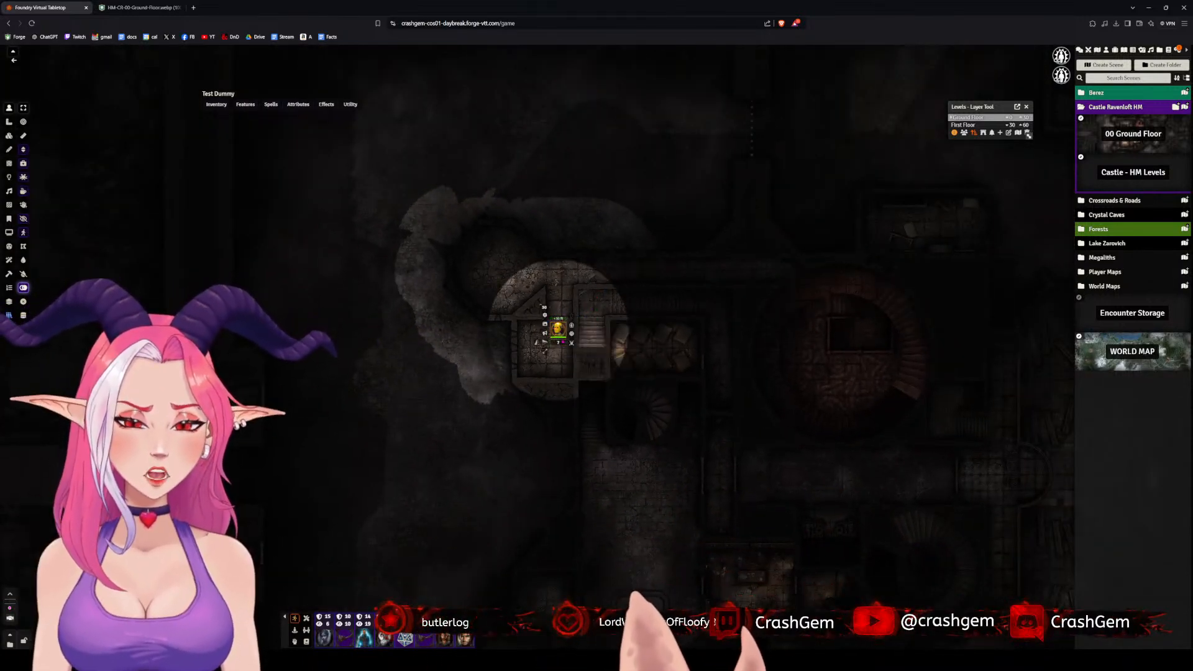
key("Escape")
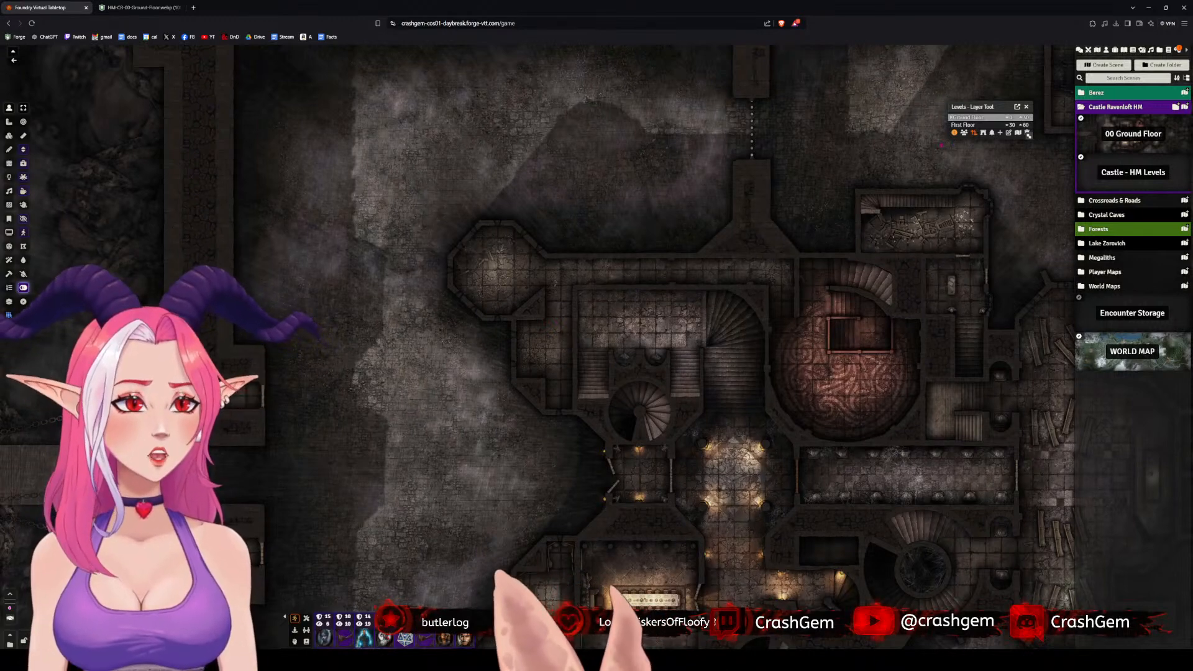
- Display the First Floor level and examine its map through the token's vision and with the token deselected
left_click(966, 124)
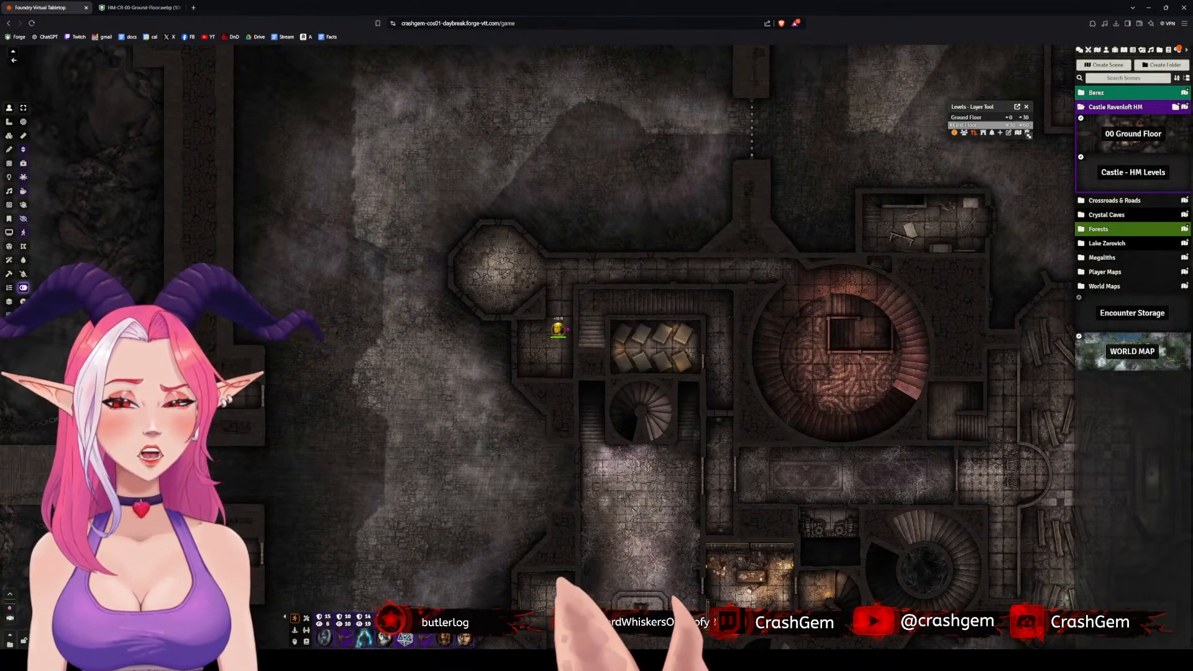
left_click(559, 329)
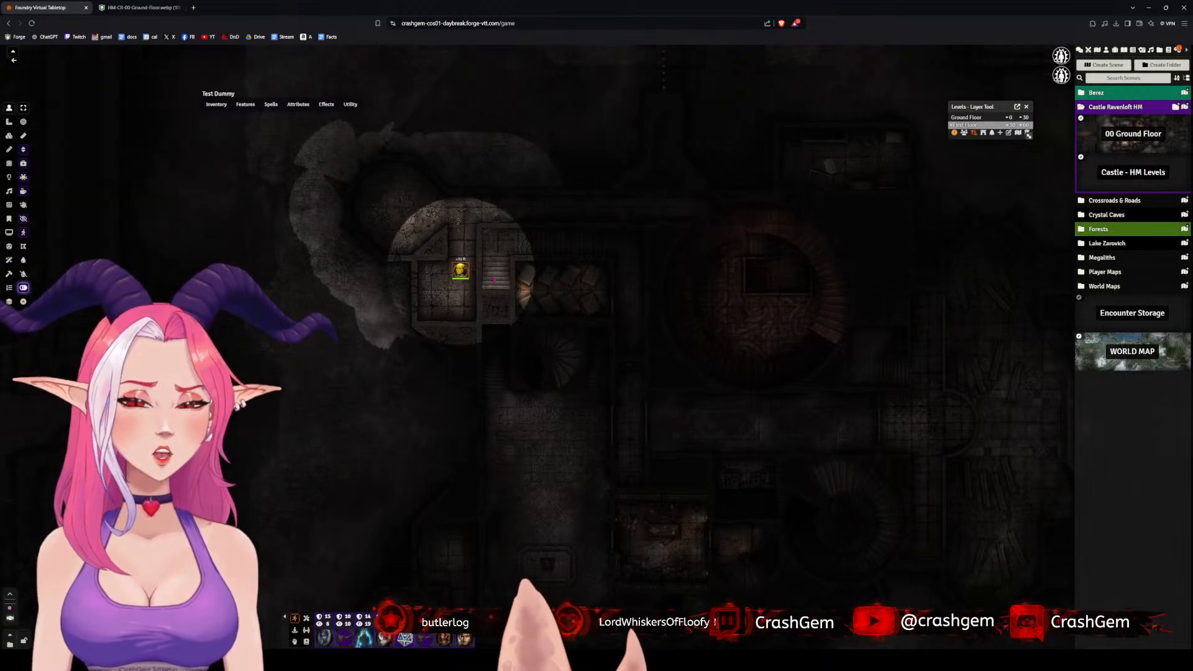
scroll(602, 365, "down", 3)
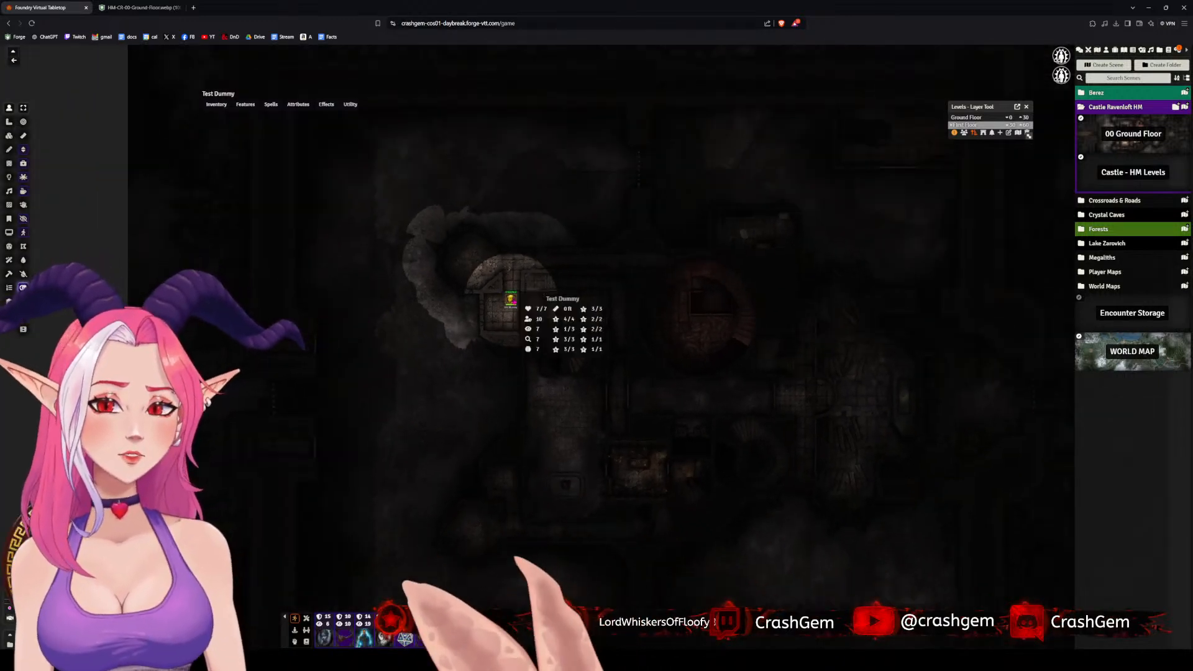
left_click(597, 357)
scroll(600, 356, "down", 8)
left_click_drag(892, 282, 783, 248)
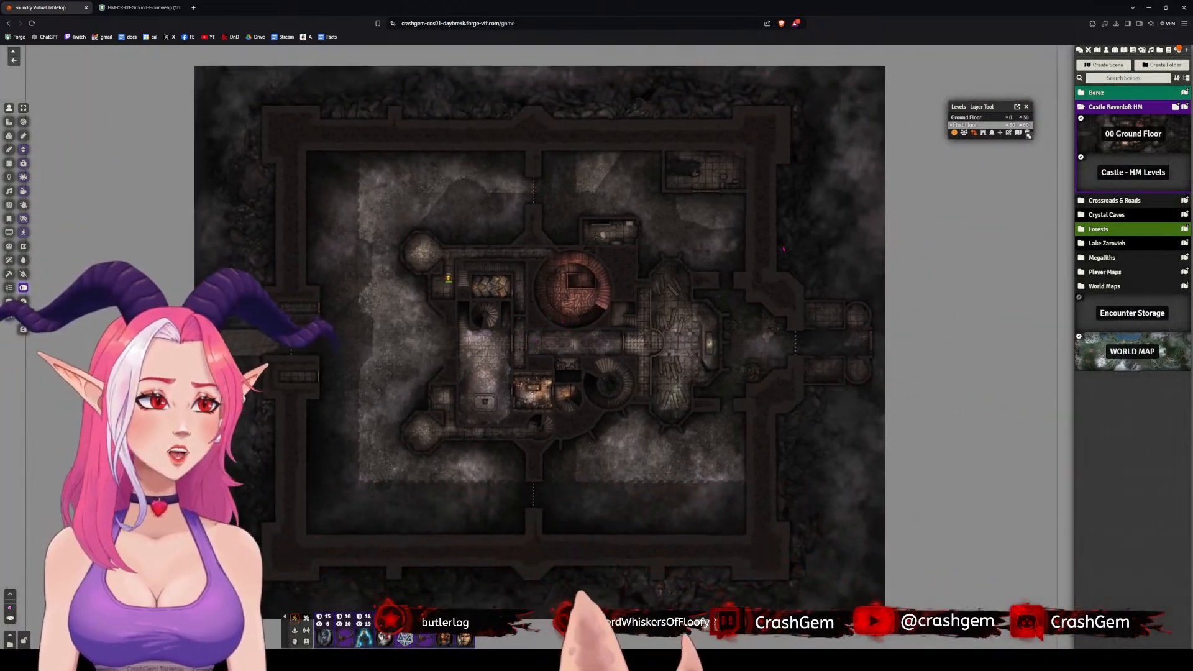
scroll(694, 301, "up", 11)
scroll(694, 302, "down", 8)
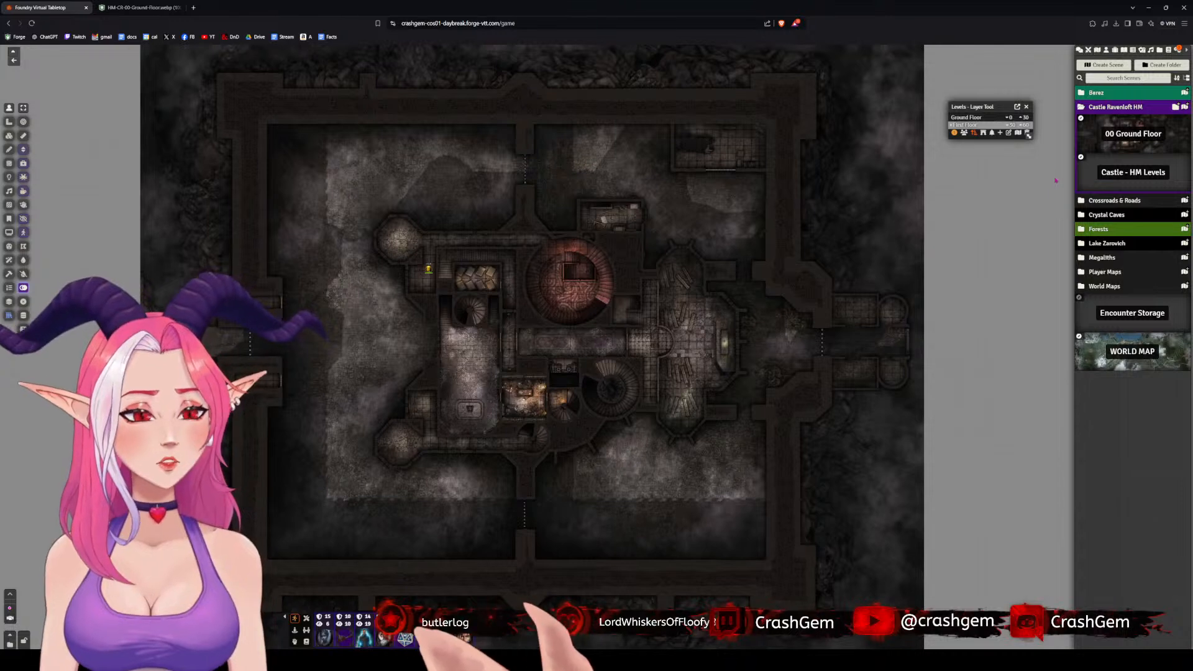
- Open the Castle - HM Levels scene's grid settings and set the grid thickness to 15 and the grid color to white
right_click(1126, 141)
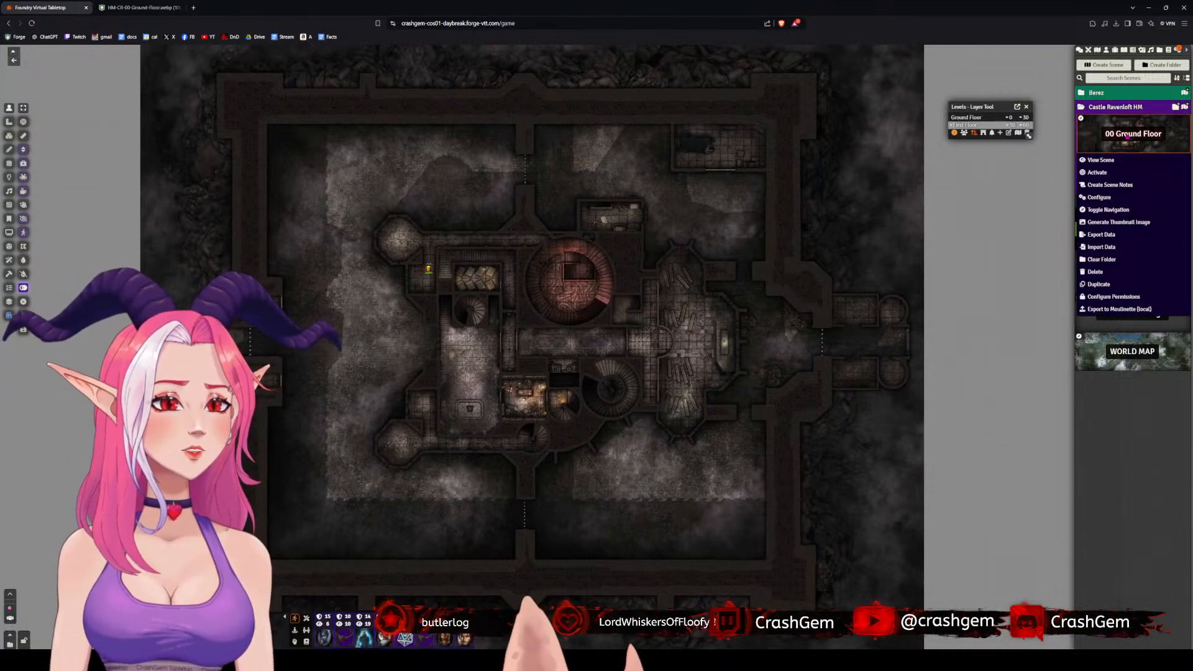
left_click(1043, 187)
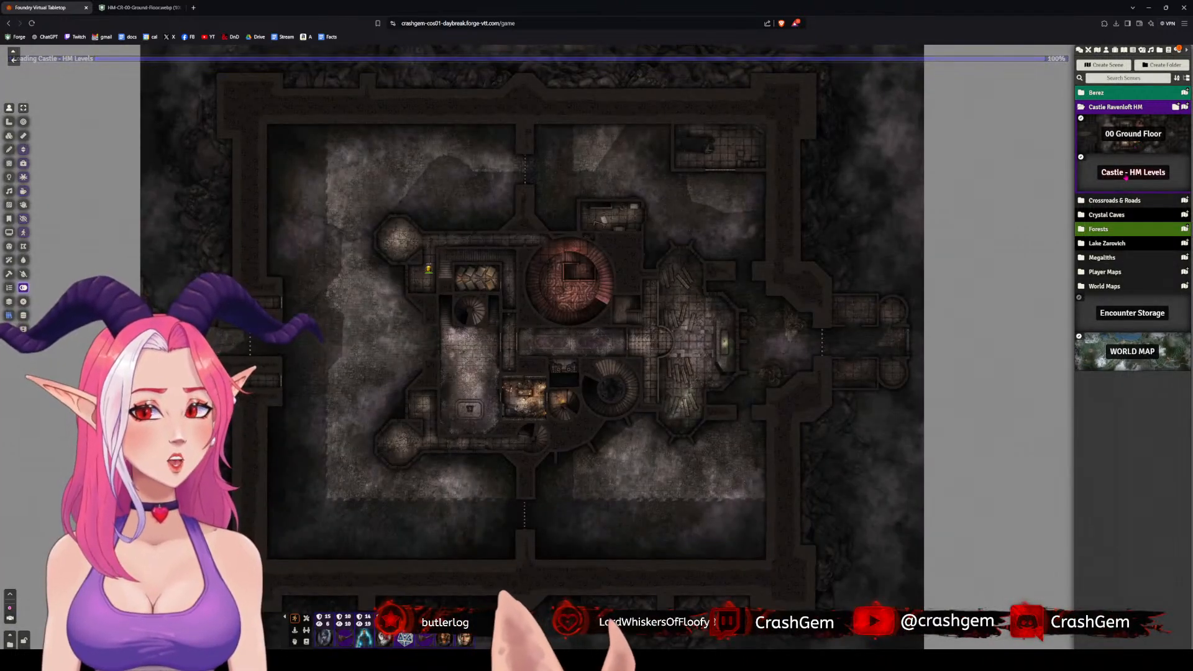
right_click(1130, 174)
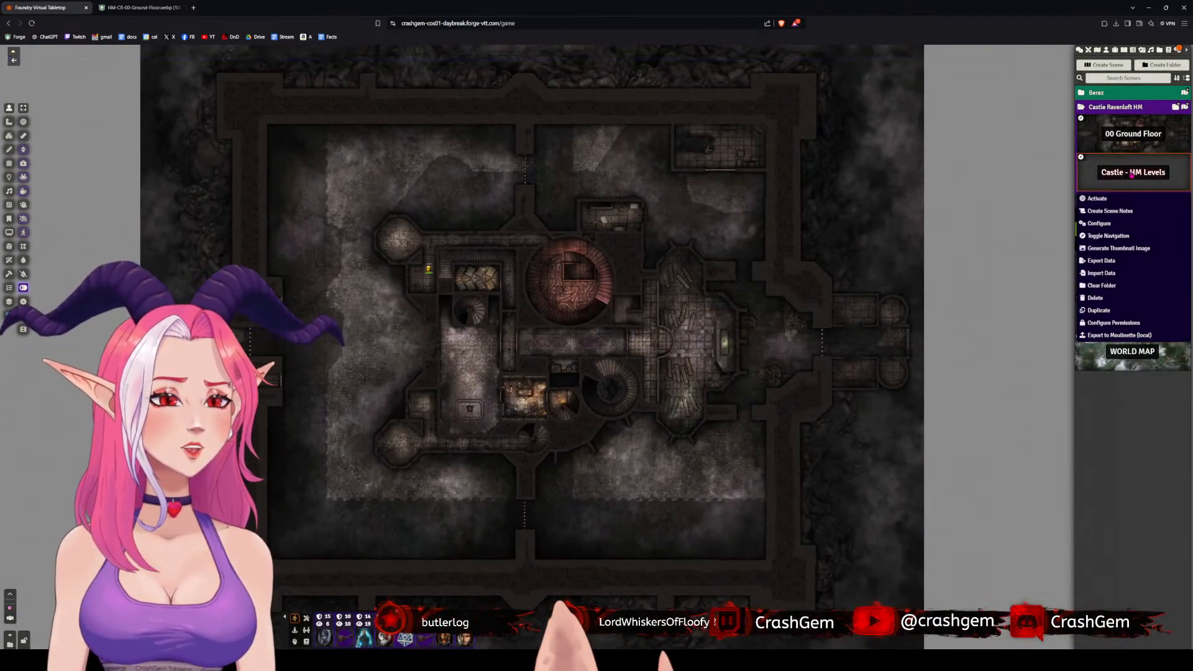
left_click(1098, 223)
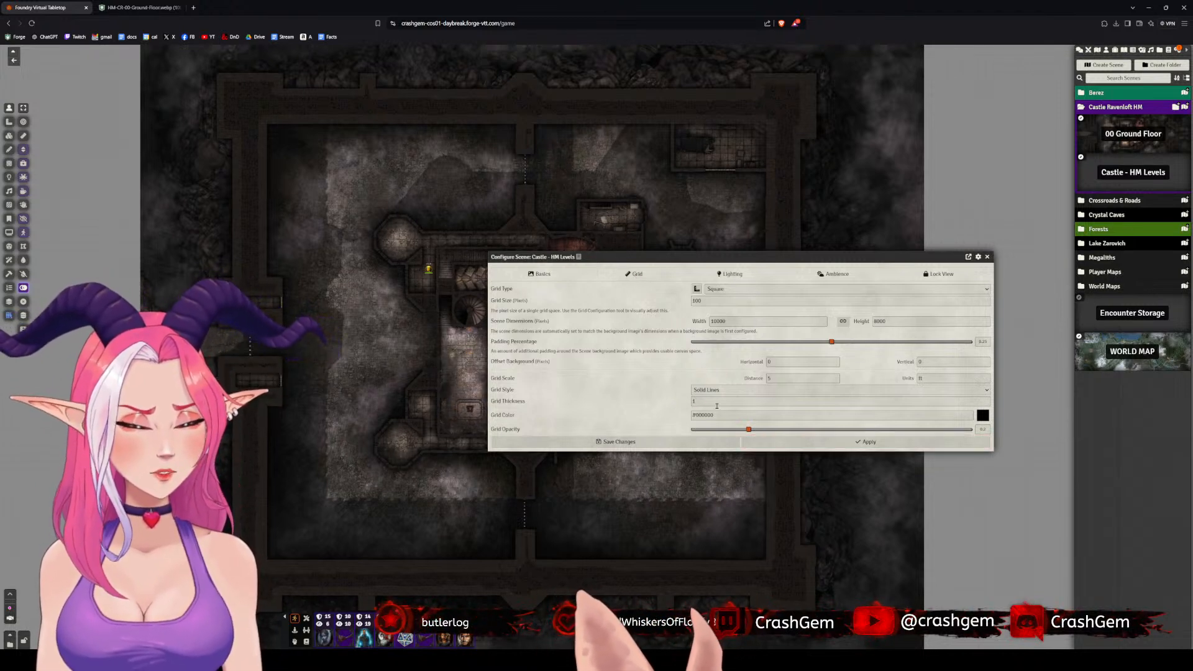
left_click(676, 397)
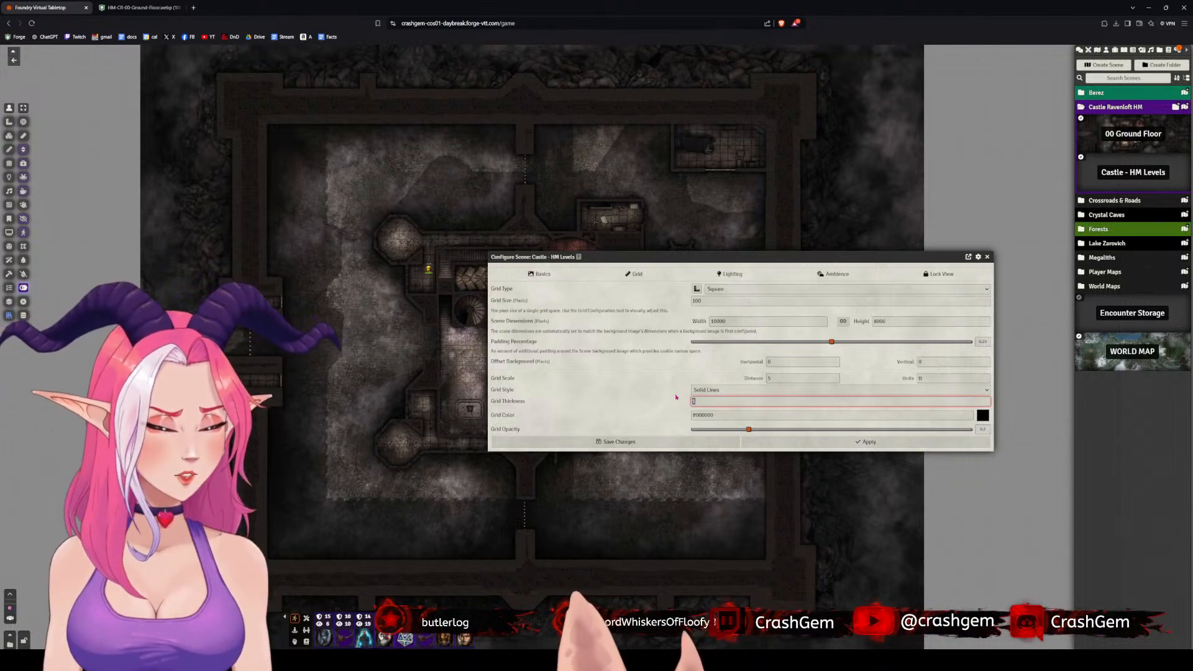
type("10")
left_click(676, 403)
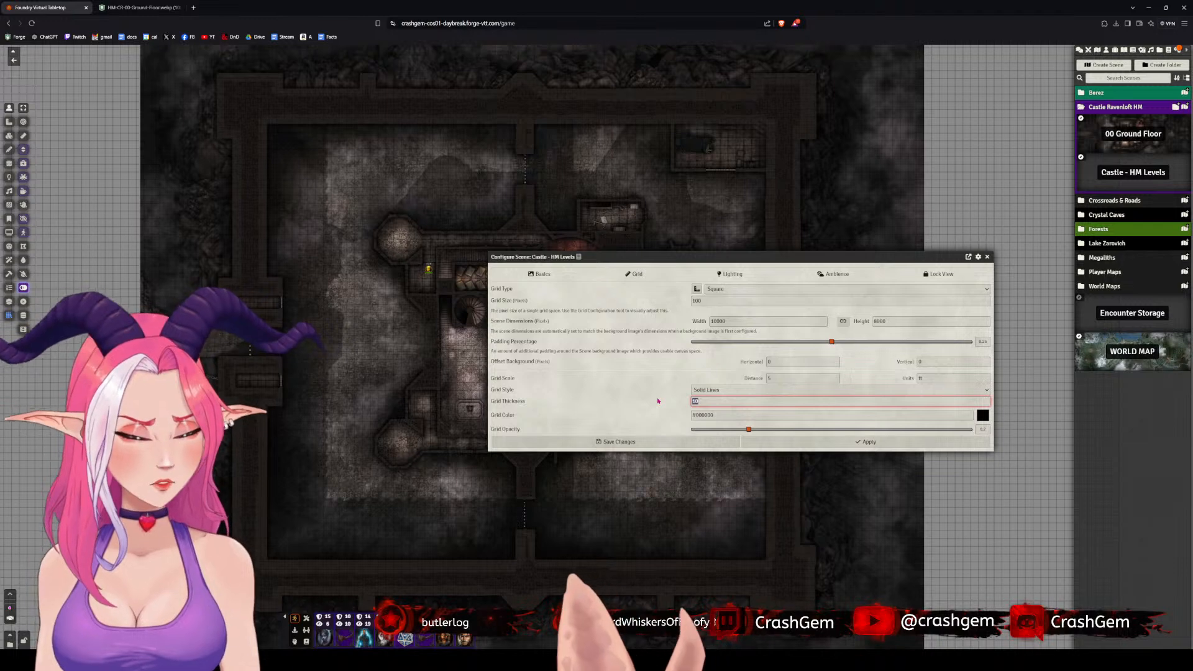
type("15")
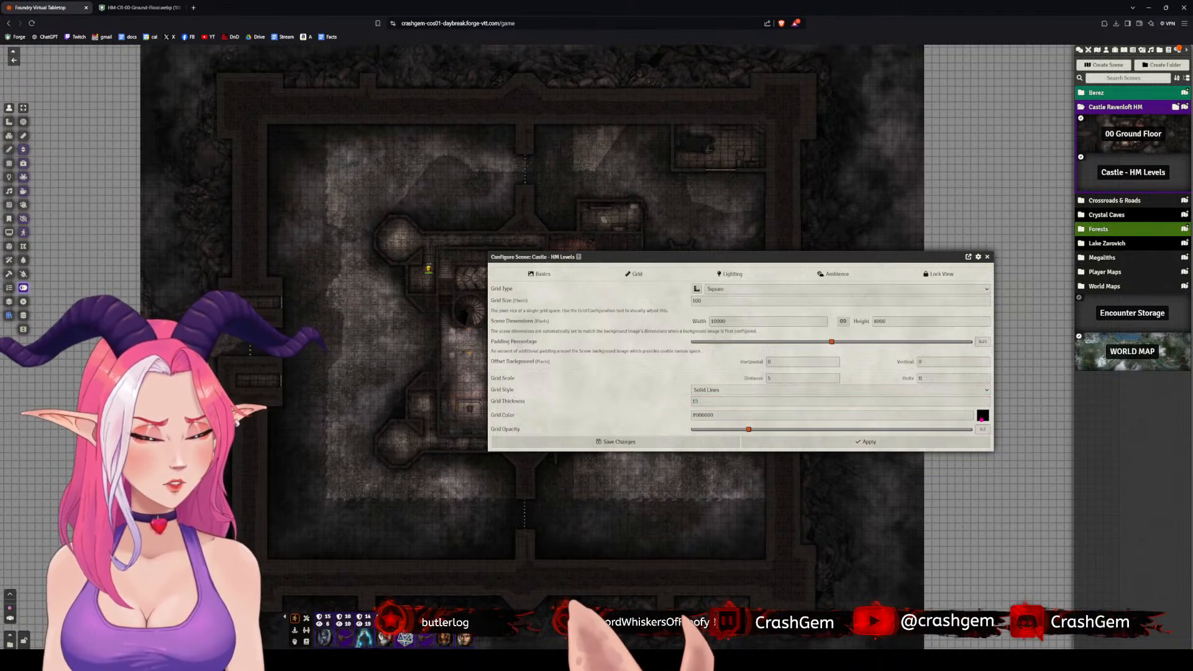
left_click(953, 414)
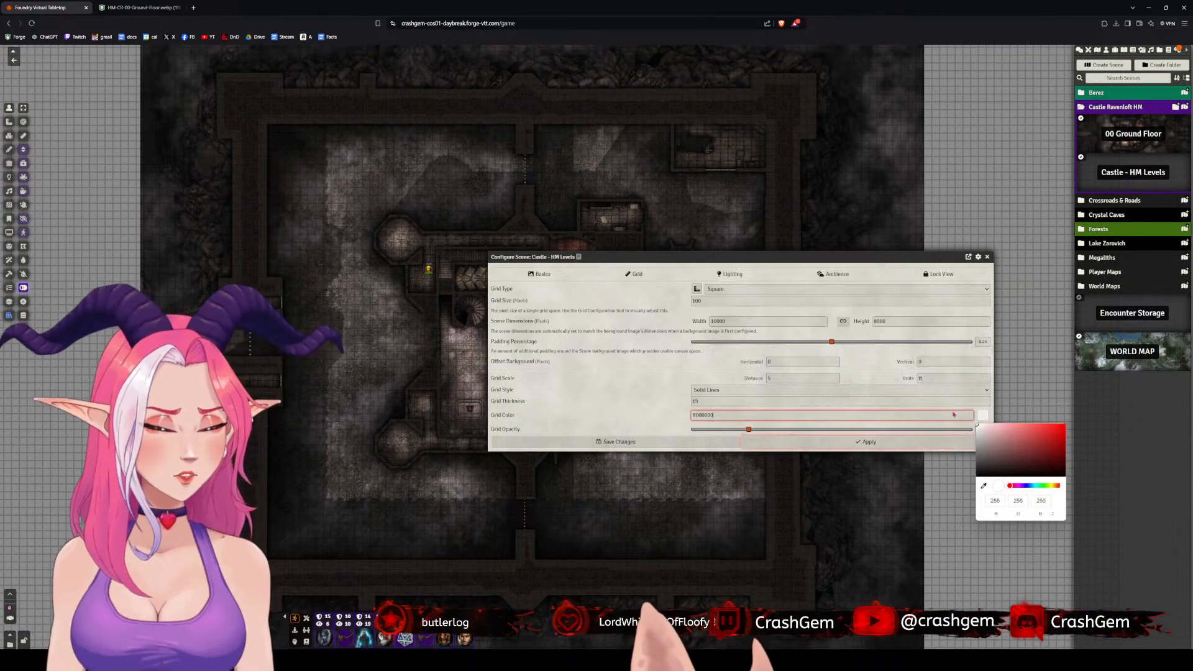
left_click(638, 413)
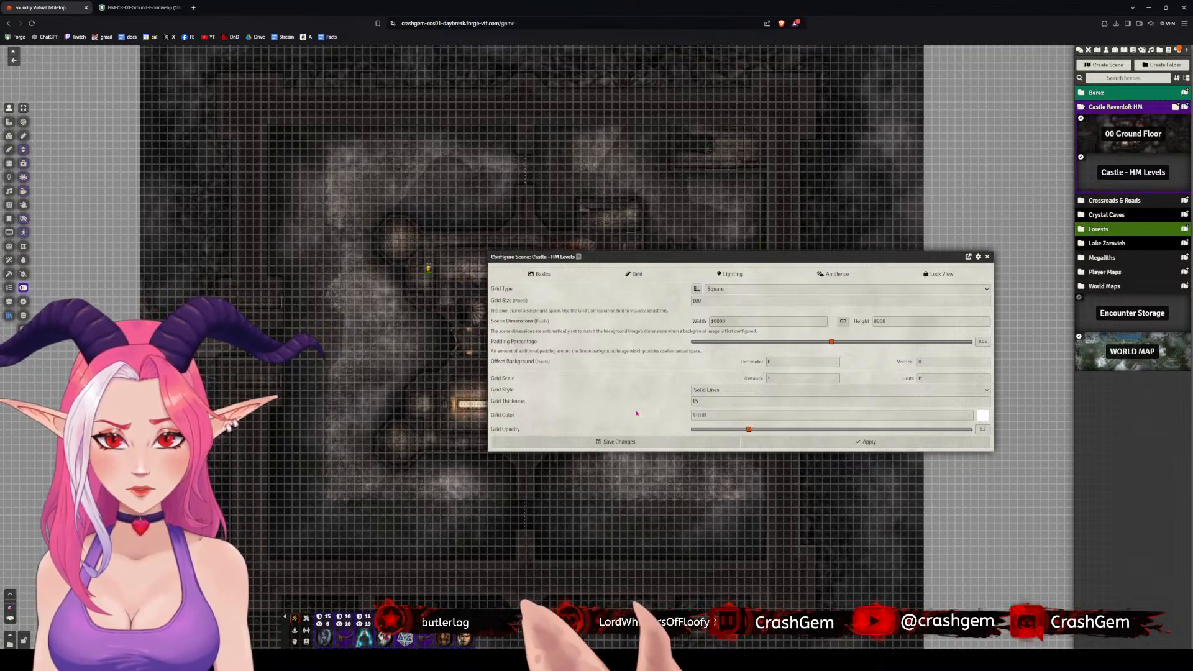
- Set the scene's grid thickness to 10 and save the configuration
left_click_drag(702, 400, 647, 397)
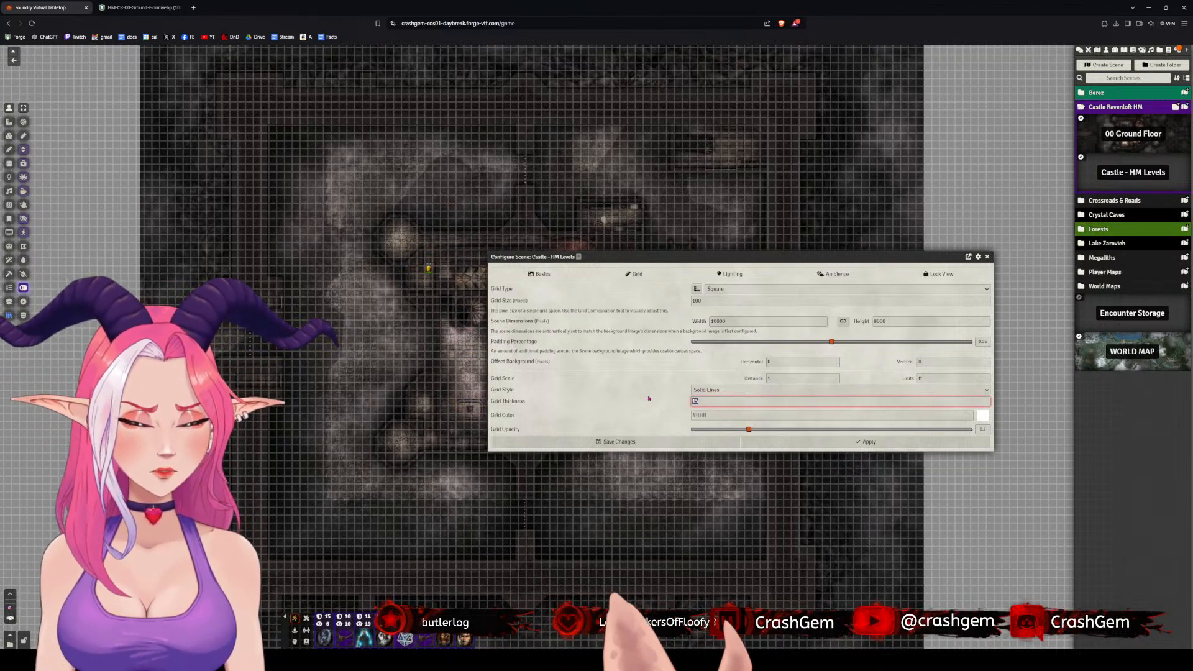
type("1")
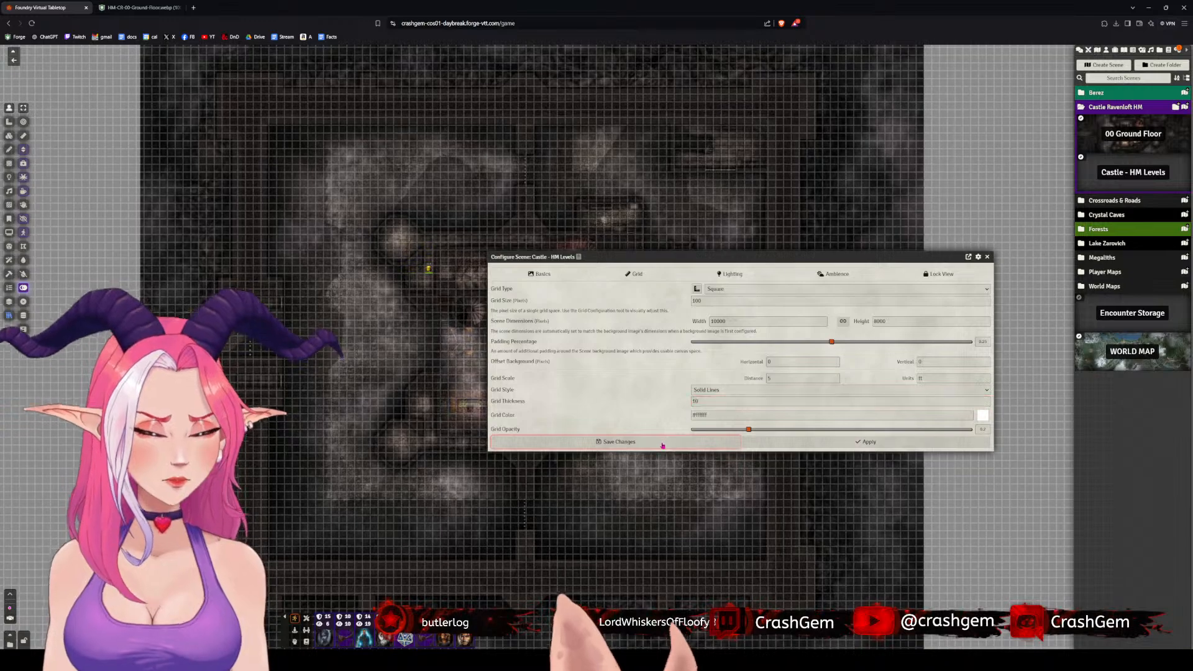
left_click(619, 441)
- Move the Test Dummy token one grid square west in the first-floor alcove room to check its alignment and vision
scroll(596, 401, "up", 16)
left_click_drag(596, 402, 968, 450)
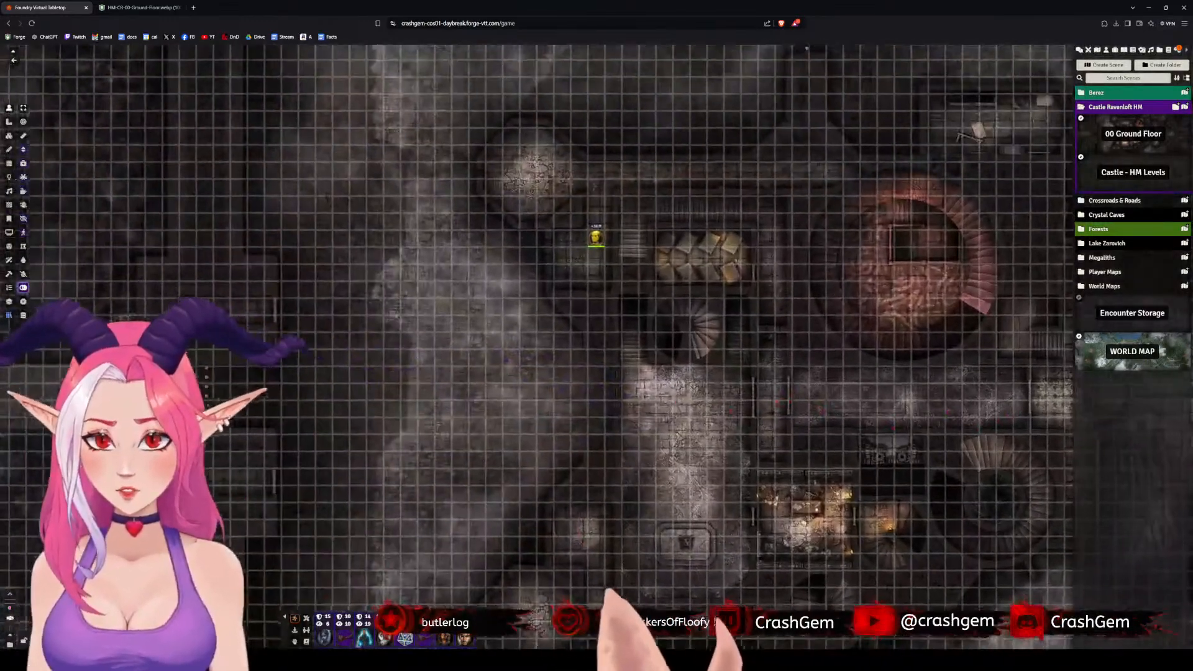
scroll(967, 450, "up", 8)
scroll(967, 449, "up", 8)
left_click_drag(678, 382, 642, 500)
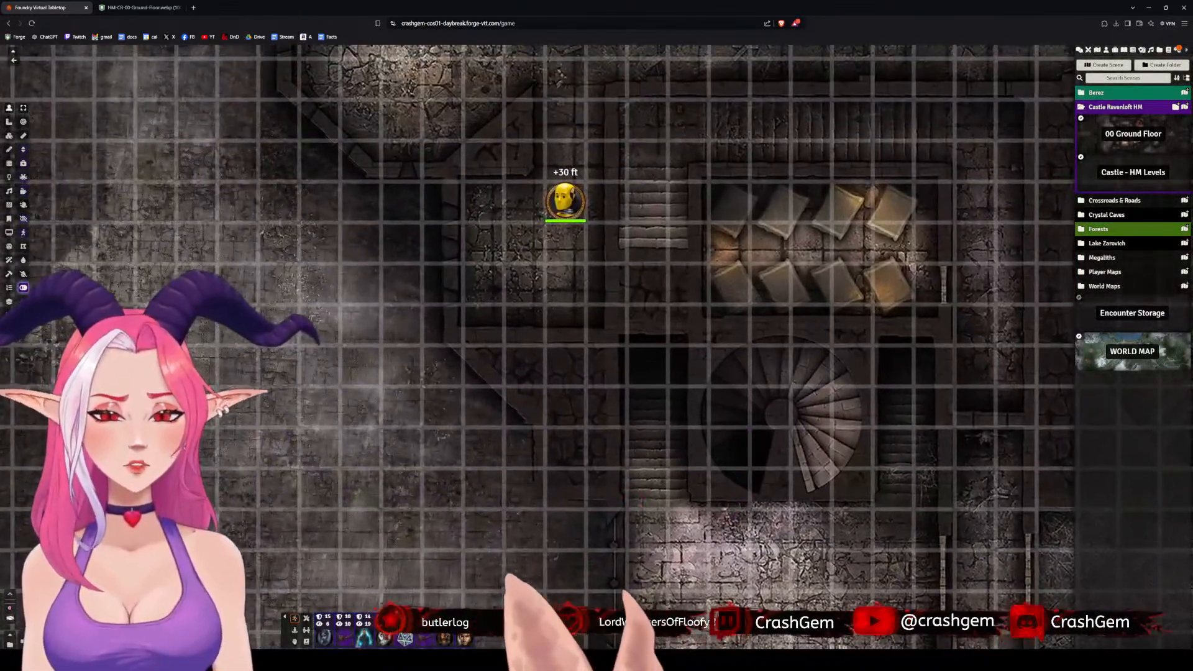
left_click_drag(560, 205, 522, 204)
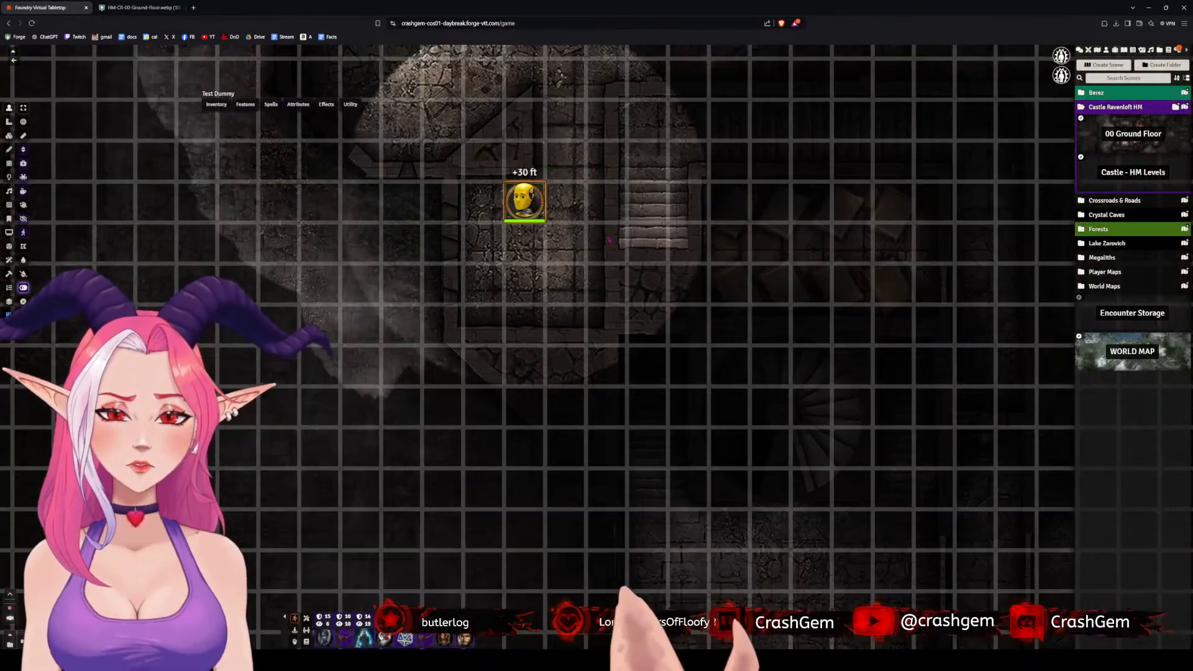
- Switch to Photoshop and compare the cut-out main floor map's extents and grid with the full courtyard map that has no grid
scroll(641, 308, "down", 7)
scroll(641, 309, "down", 20)
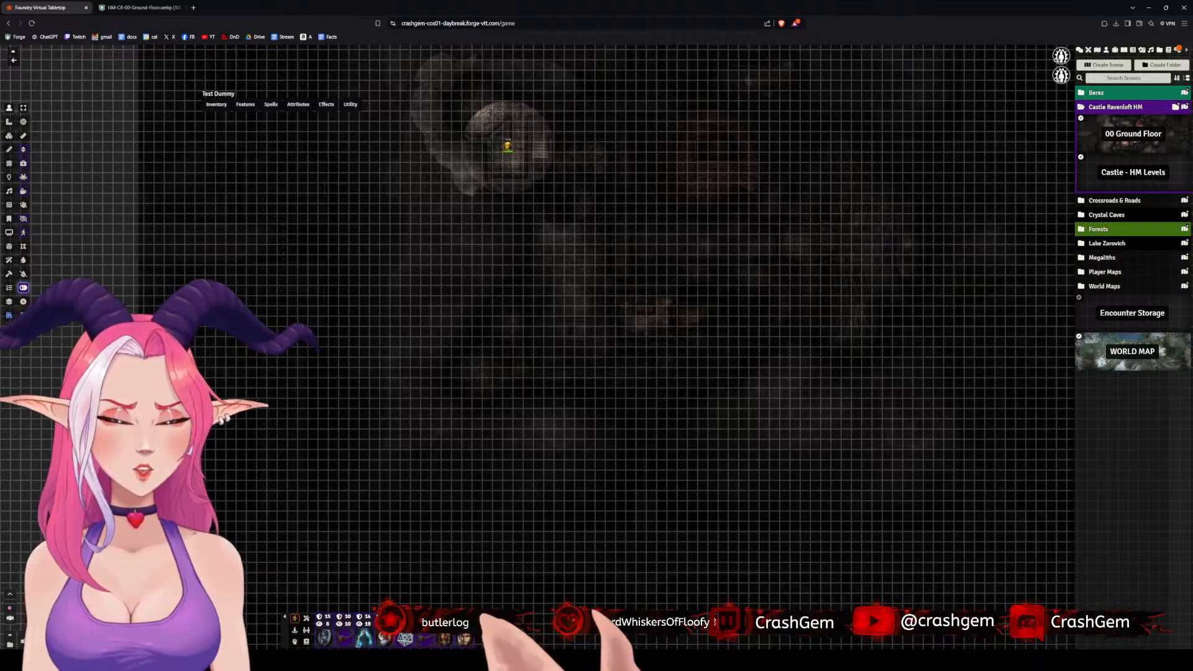
left_click(640, 658)
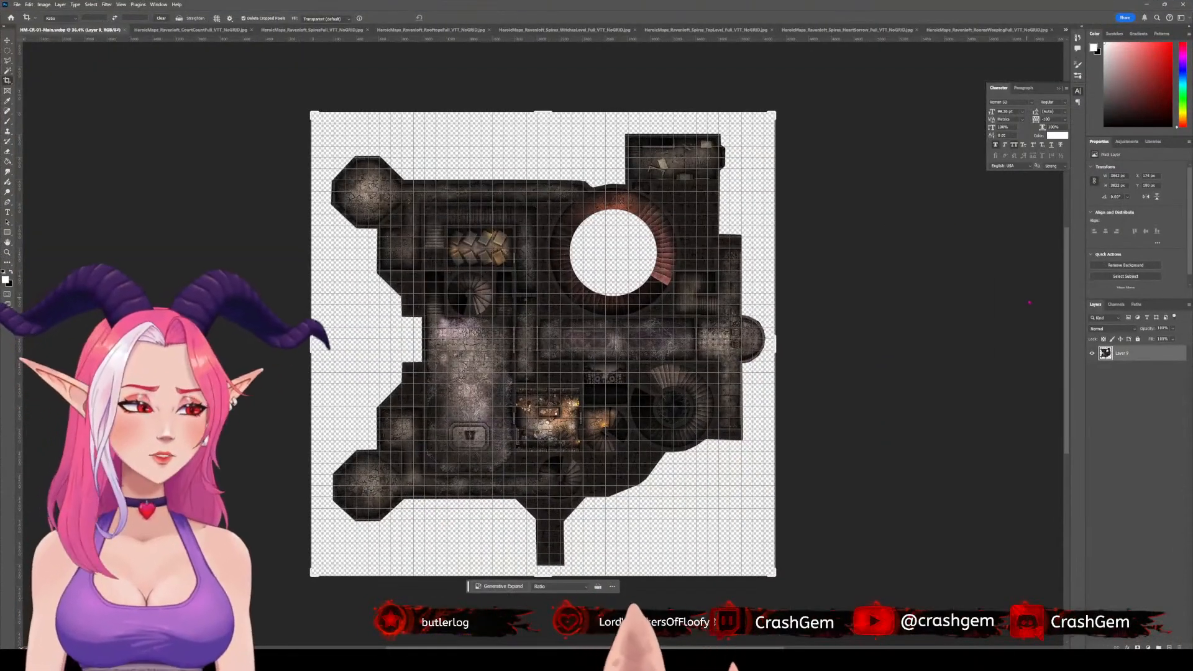
scroll(1068, 366, "down", 1)
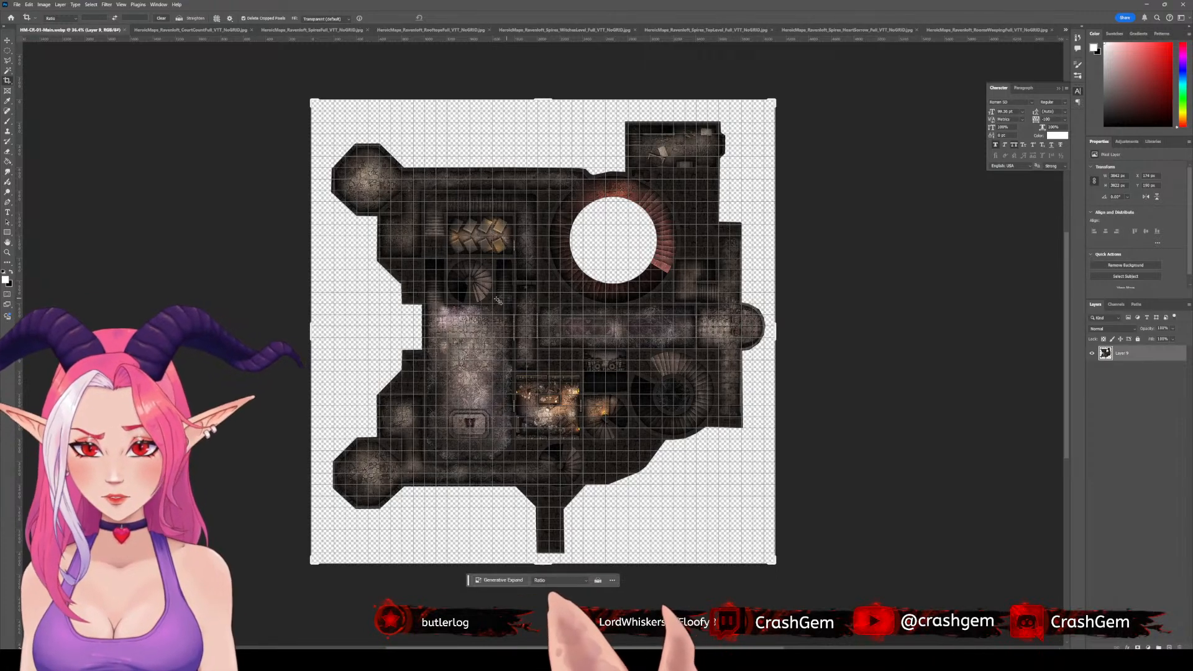
scroll(449, 303, "up", 4)
scroll(471, 327, "down", 3)
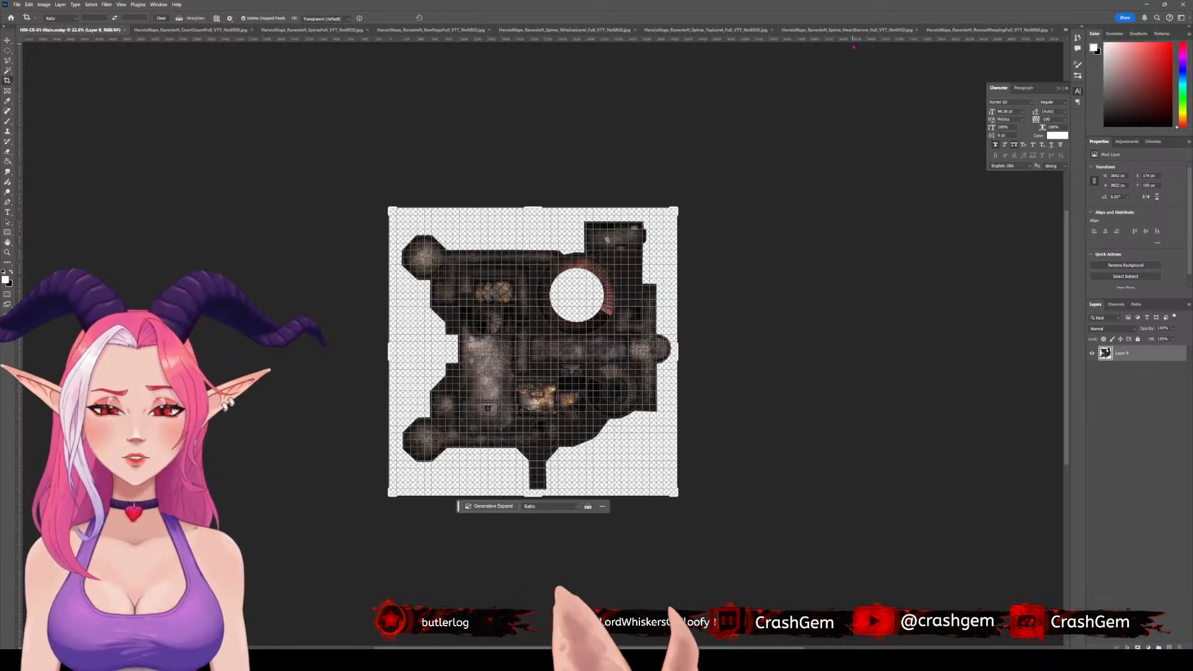
left_click(192, 30)
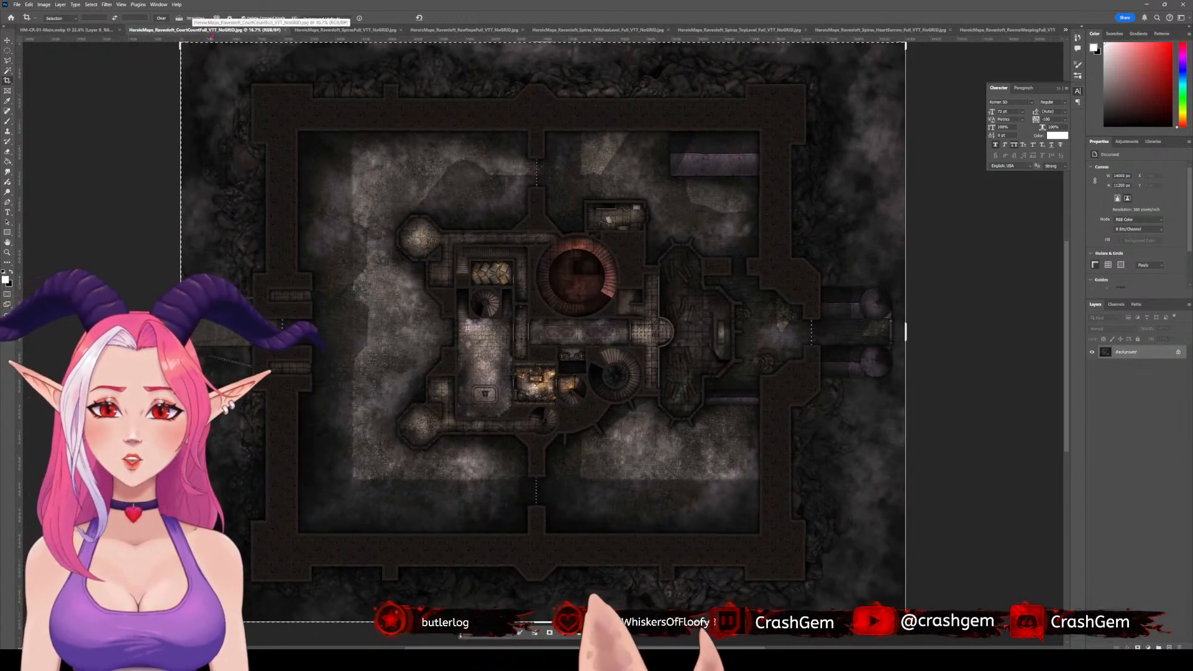
left_click(81, 30)
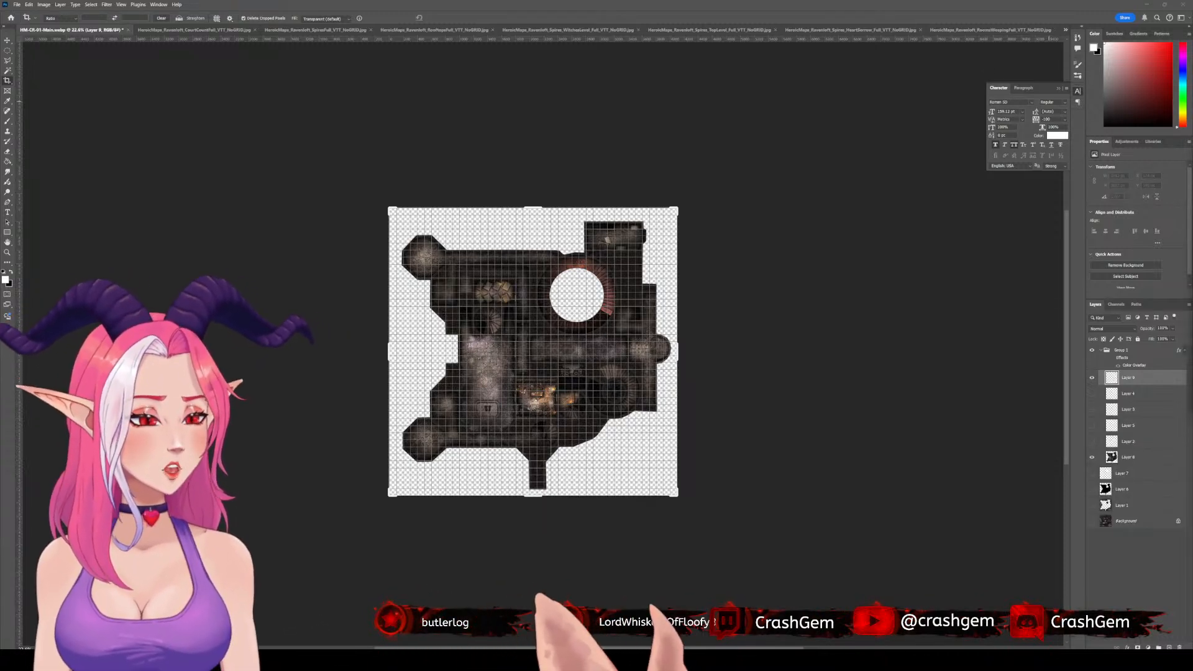
- Display the gridded ground floor map image and examine how its grid lines align with the northwest tower, corridor and stair rooms
key("ctrl+shift+Tab")
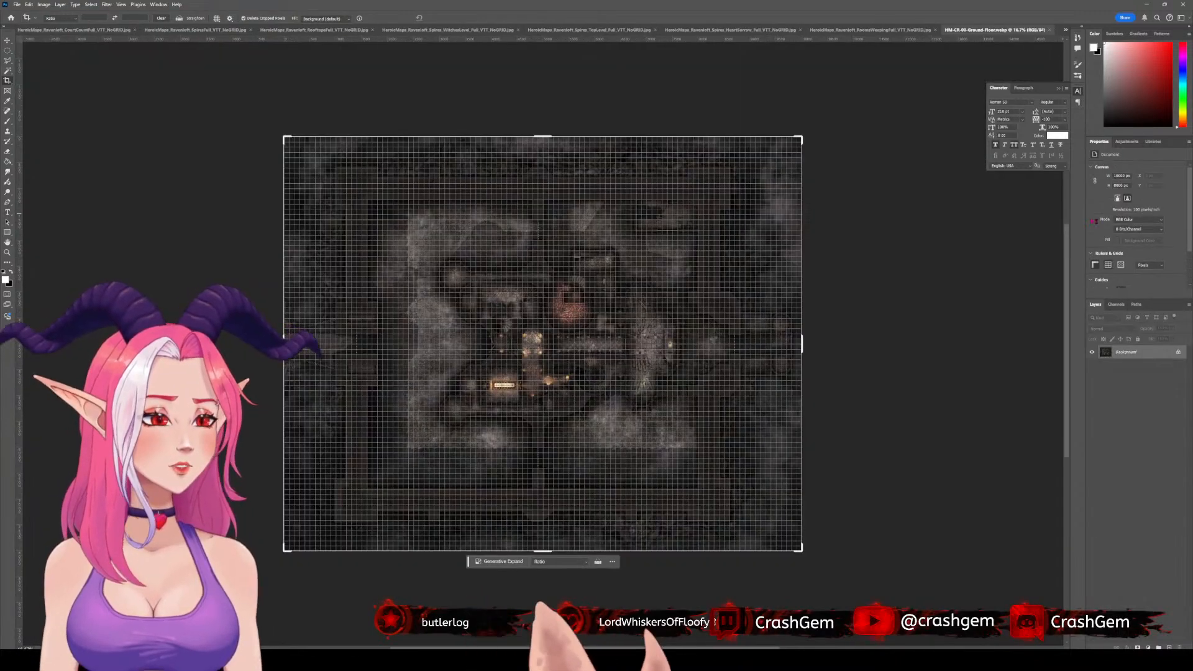
scroll(524, 278, "up", 6)
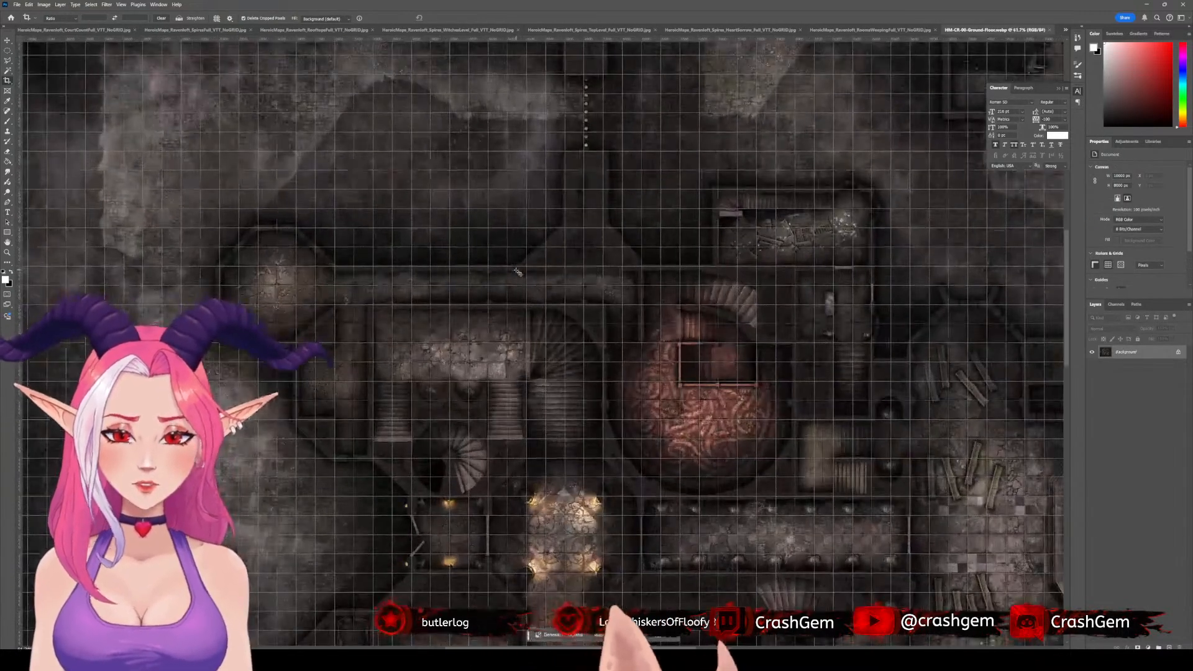
scroll(517, 272, "down", 6)
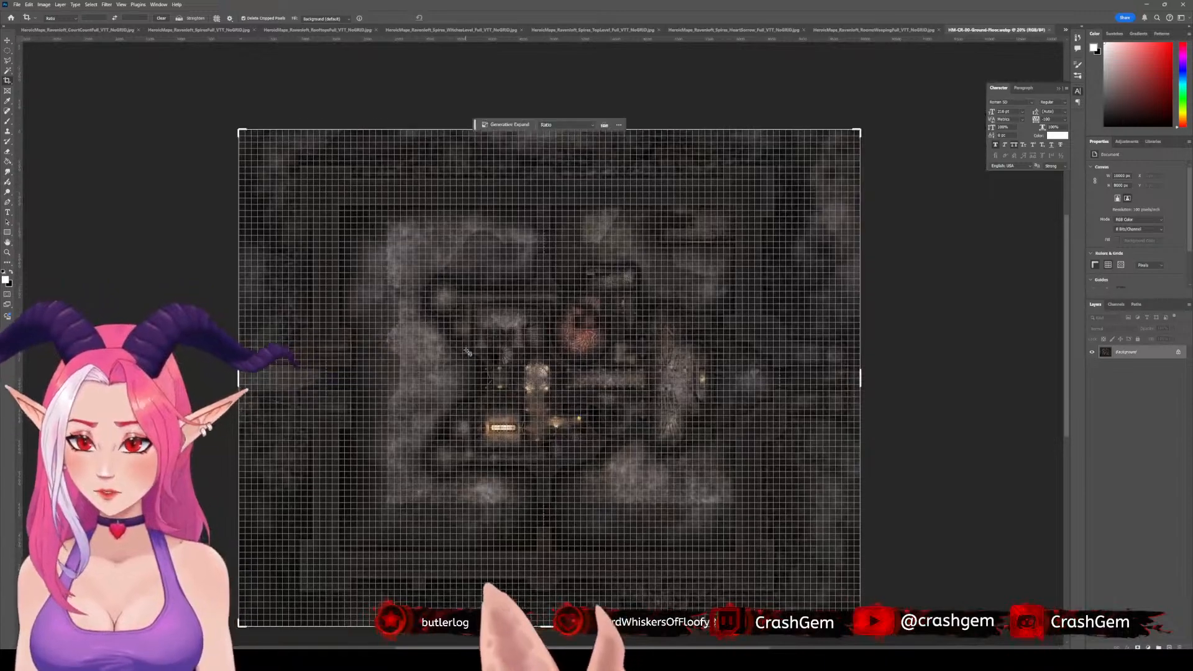
scroll(471, 336, "up", 3)
scroll(470, 336, "up", 5)
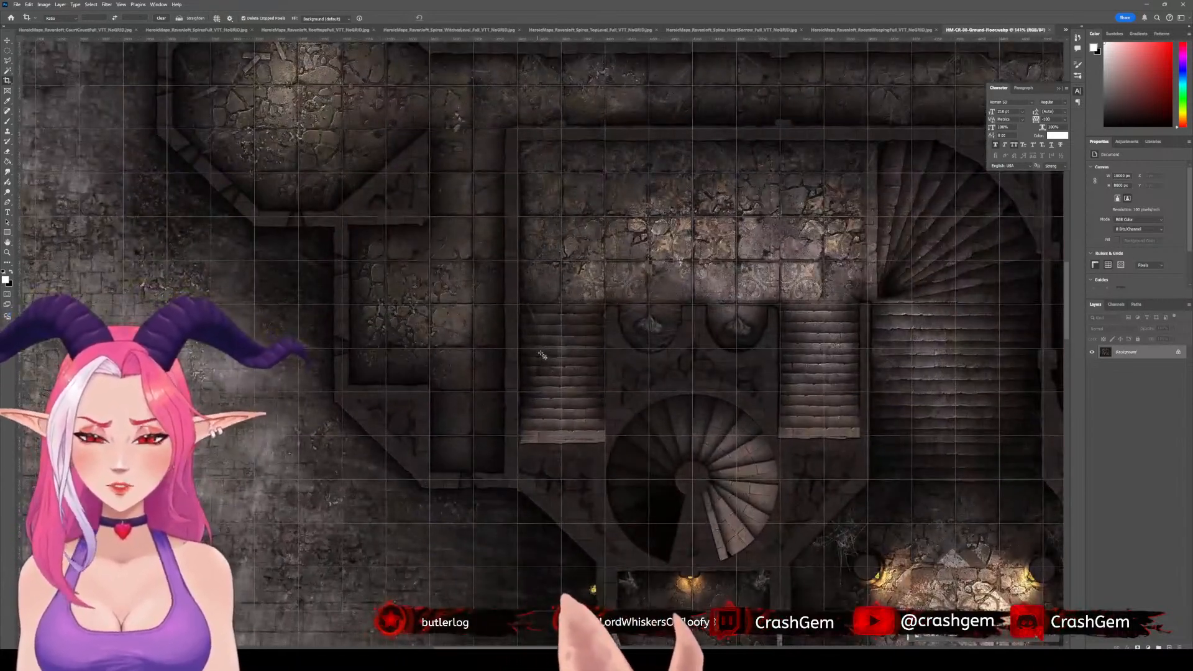
scroll(453, 259, "down", 2)
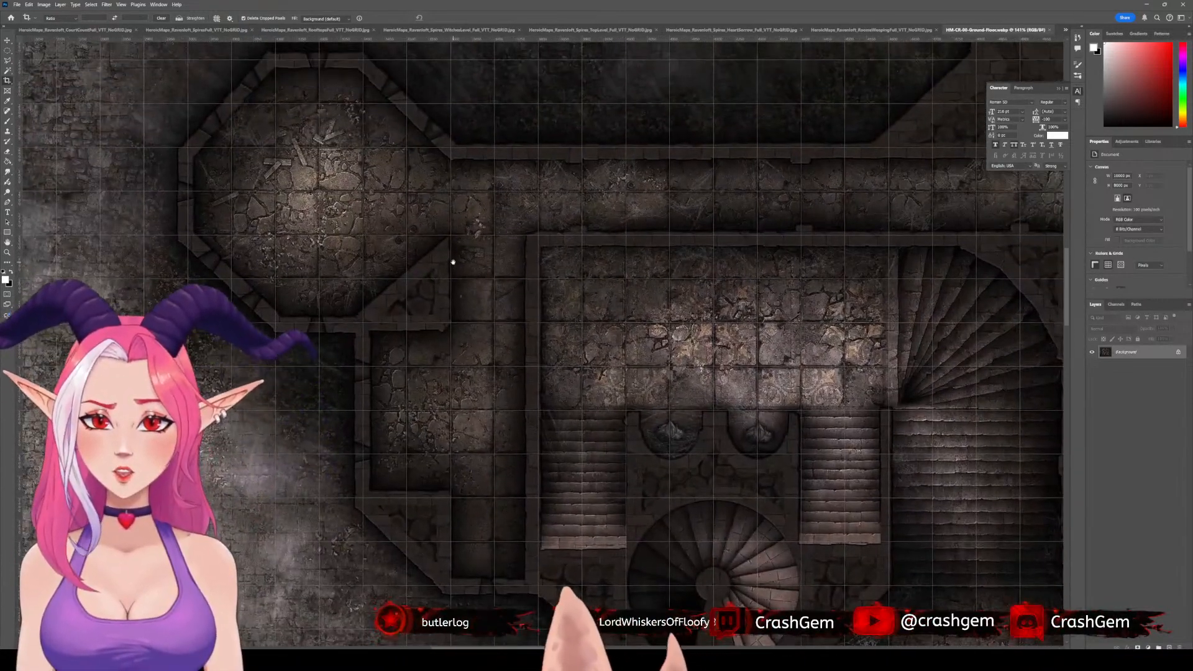
scroll(615, 304, "down", 2)
scroll(731, 389, "down", 4)
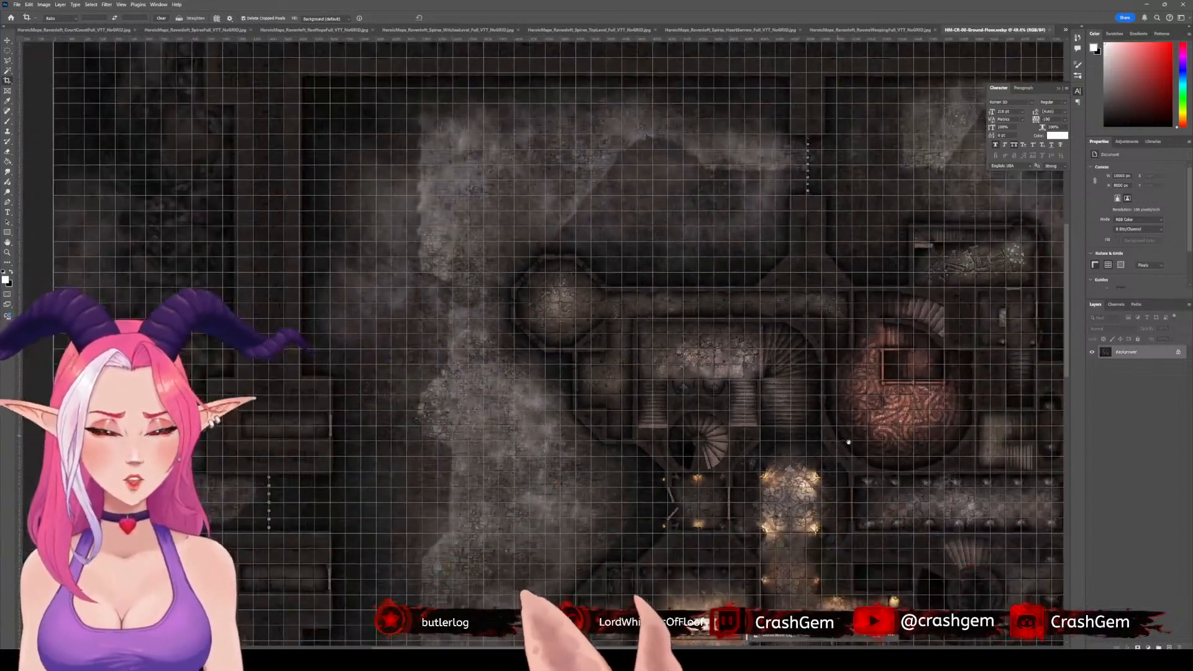
- Examine the grid alignment along the castle's outer wall at the northwest corner of the ground floor map
scroll(730, 448, "down", 2)
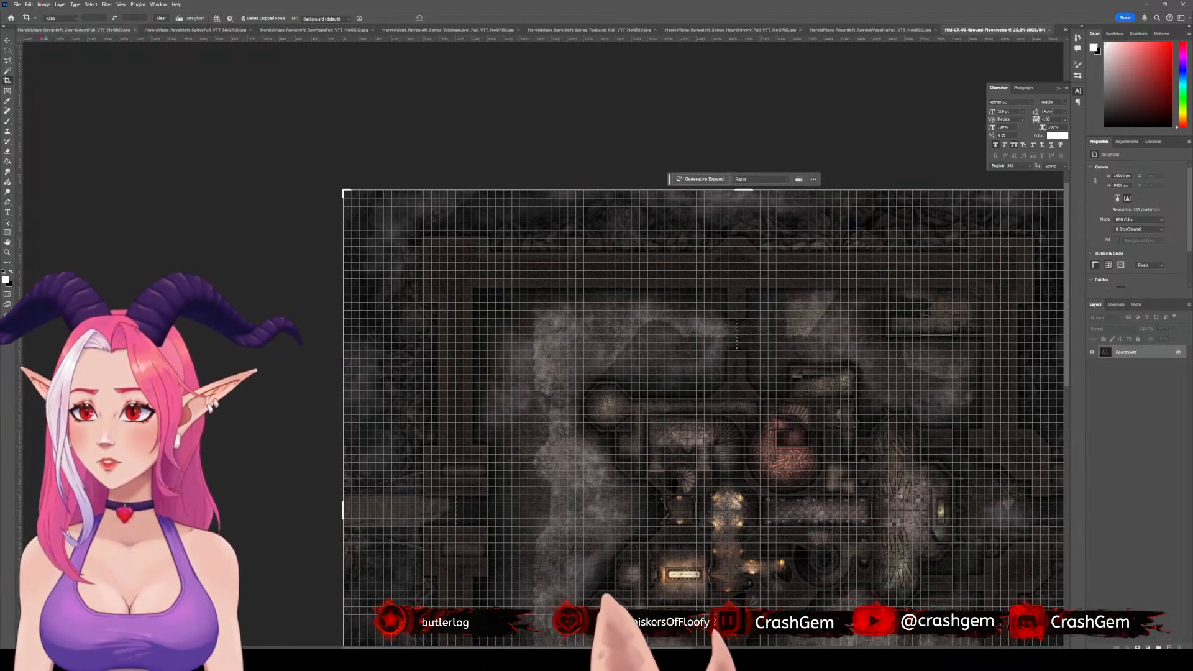
scroll(404, 191, "up", 2)
scroll(405, 191, "up", 3)
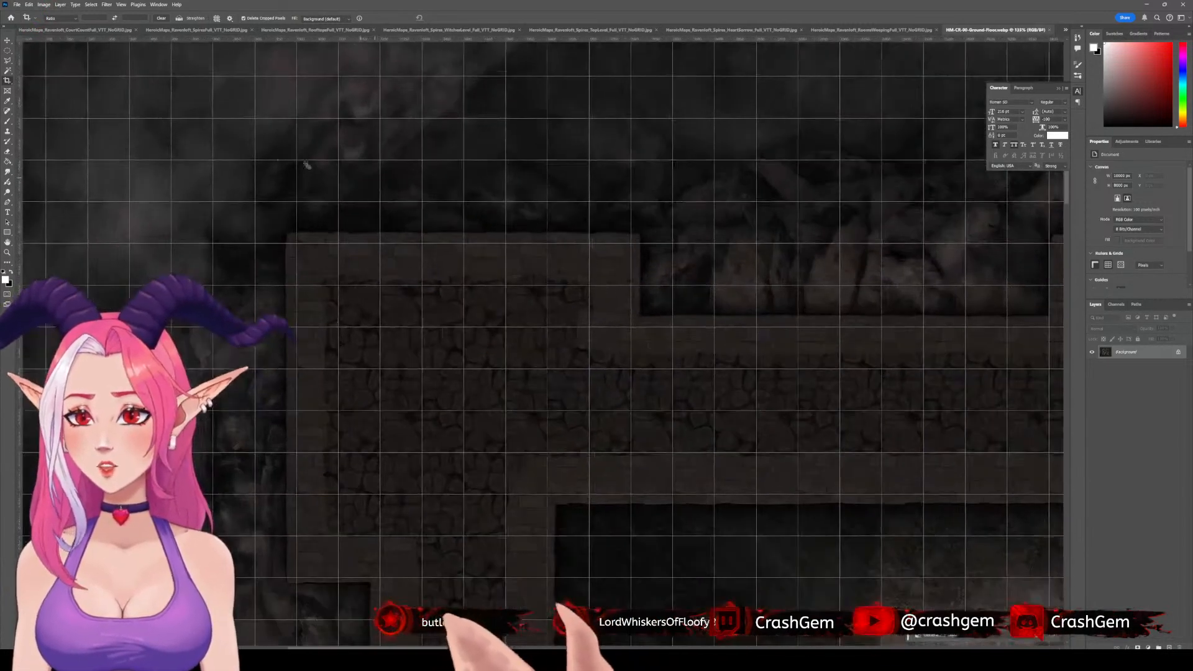
left_click_drag(277, 160, 459, 203)
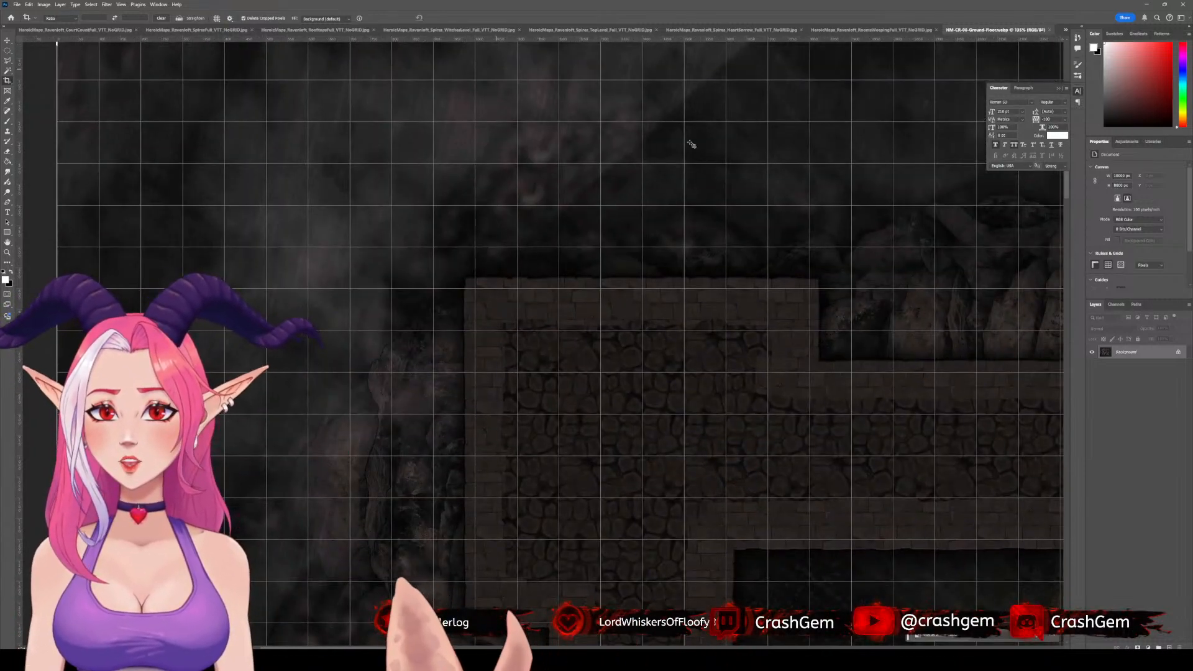
scroll(691, 144, "down", 3)
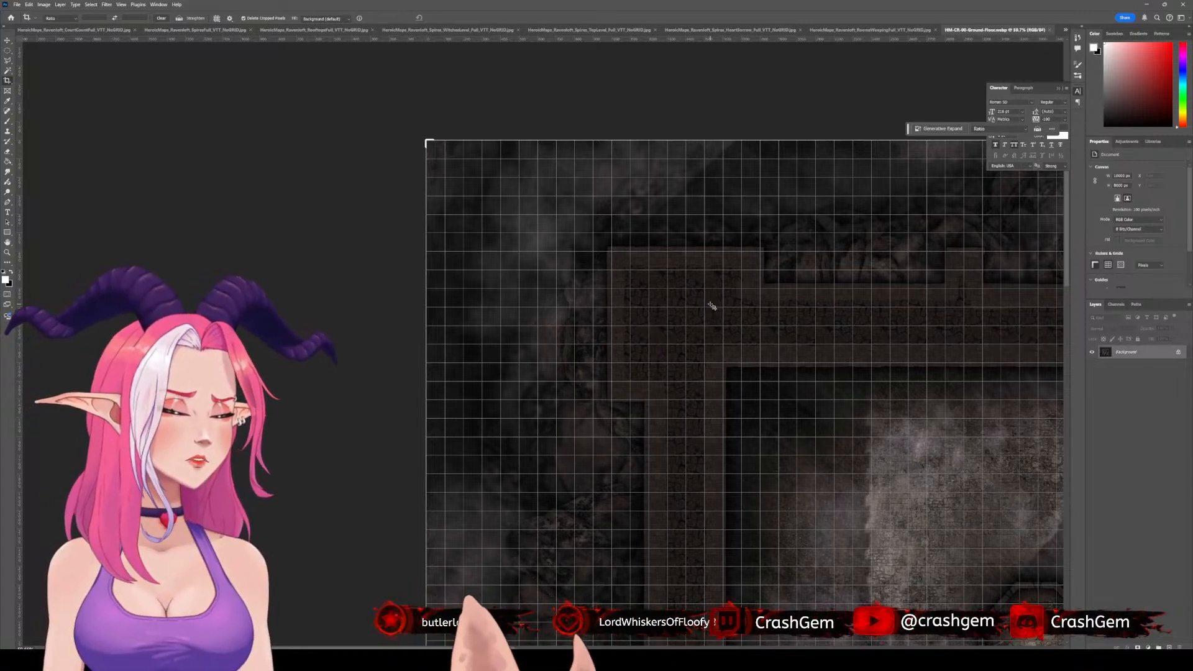
scroll(711, 306, "up", 2)
scroll(735, 346, "down", 2)
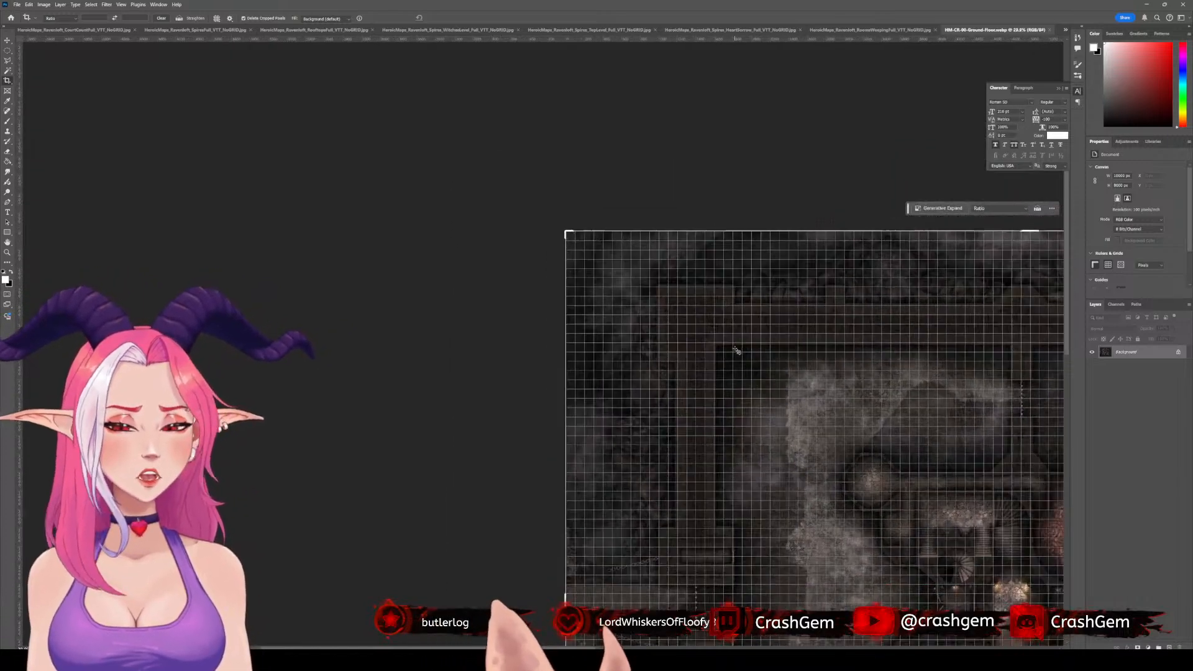
scroll(742, 348, "up", 4)
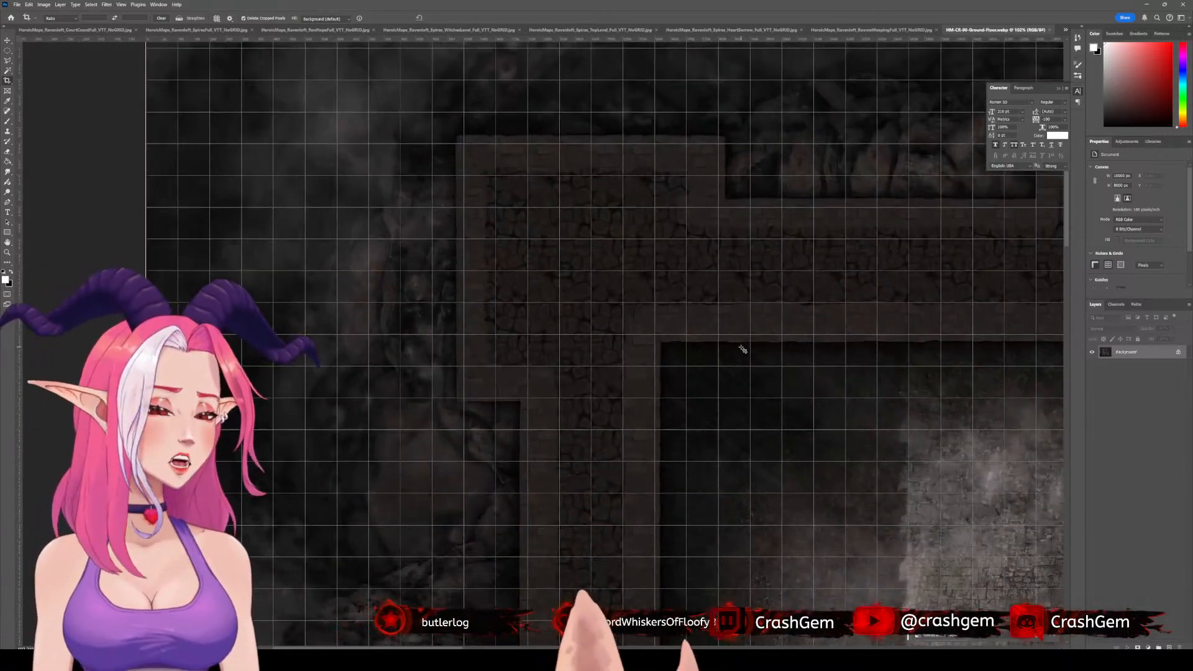
scroll(721, 310, "down", 5)
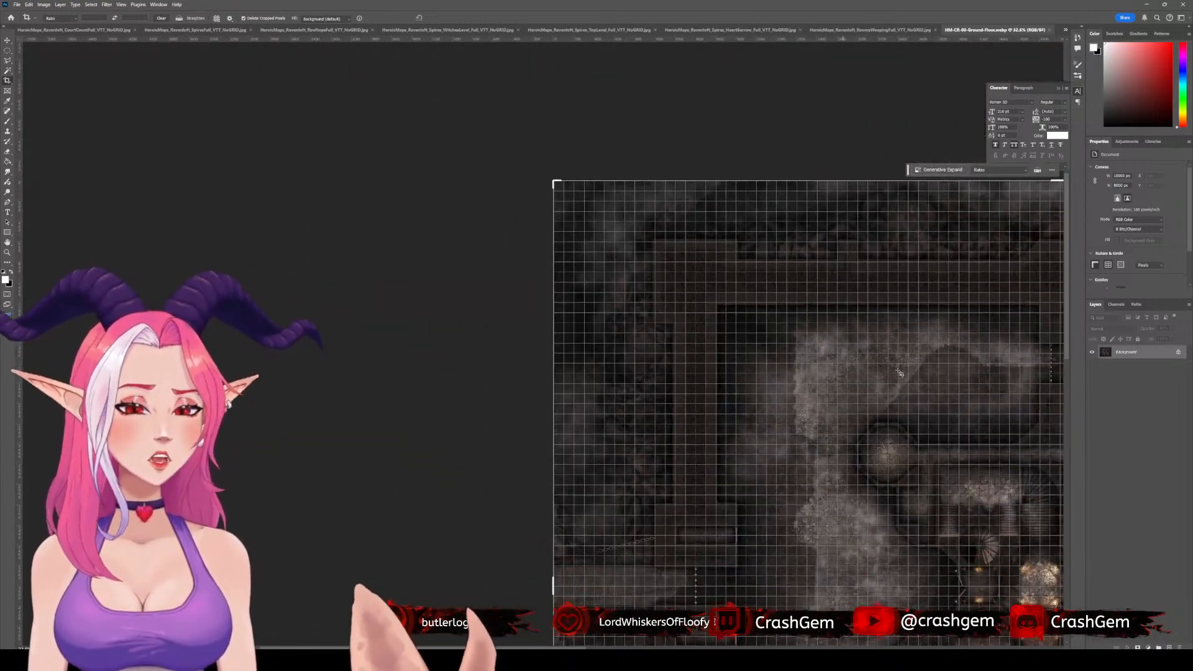
- Examine the grid over the keep's central rooms, chapel and eastern gate area on the ground floor map
left_click_drag(929, 421, 495, 168)
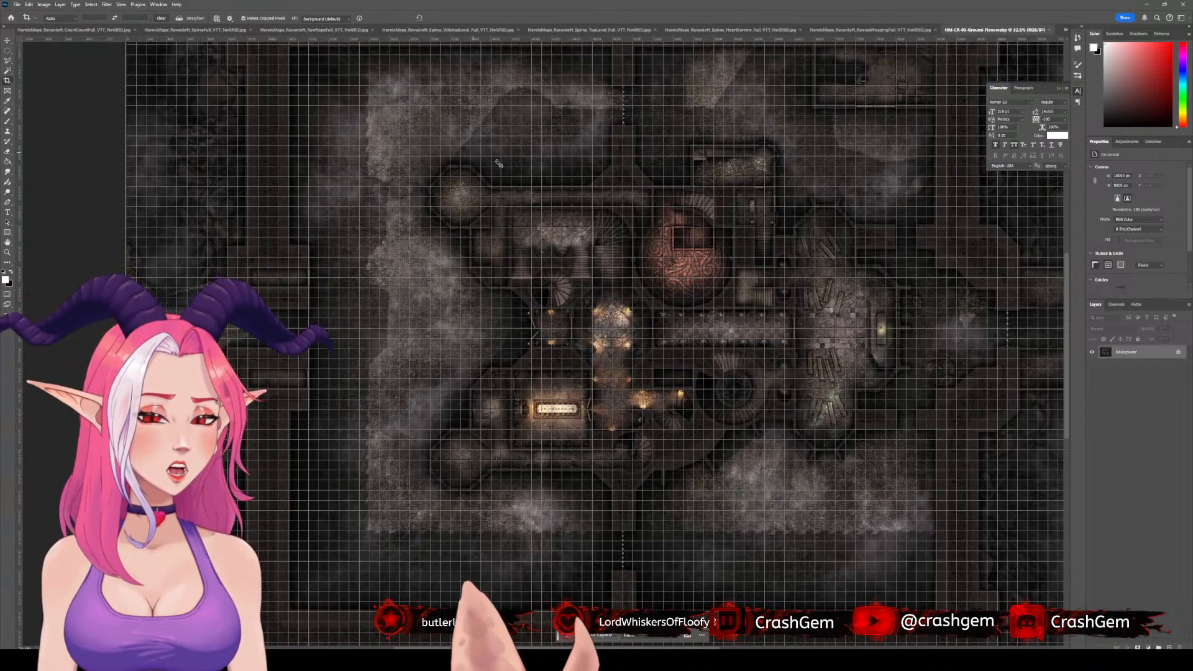
scroll(688, 295, "up", 5)
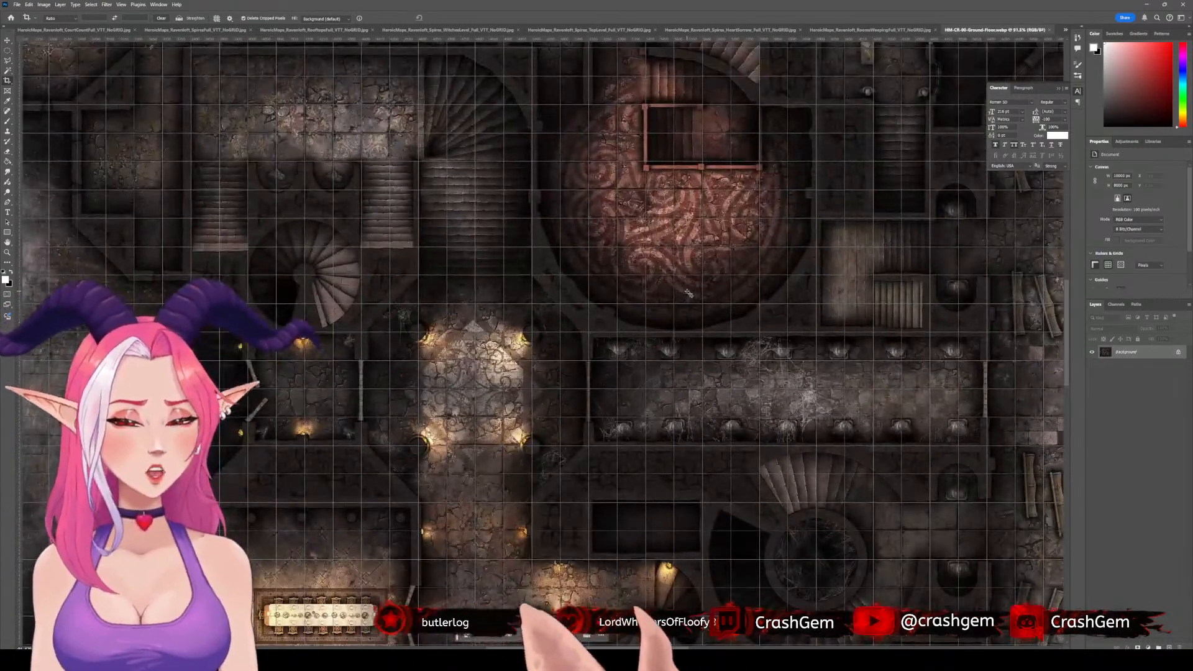
scroll(688, 293, "down", 5)
scroll(792, 310, "down", 1)
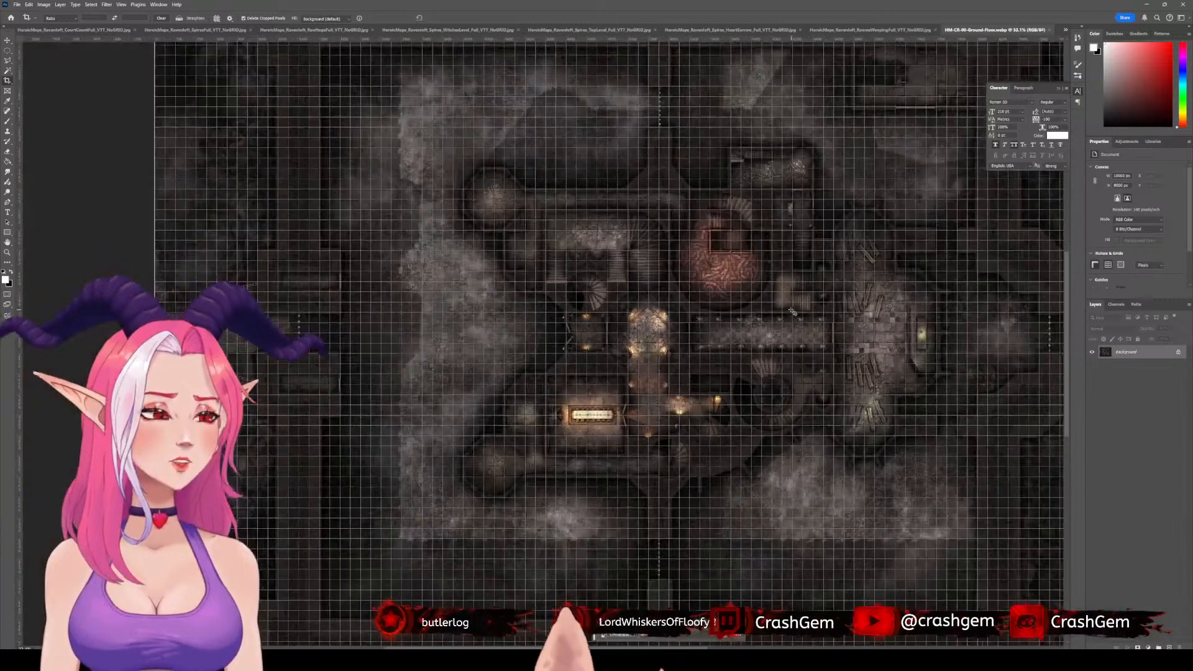
left_click_drag(793, 342, 693, 224)
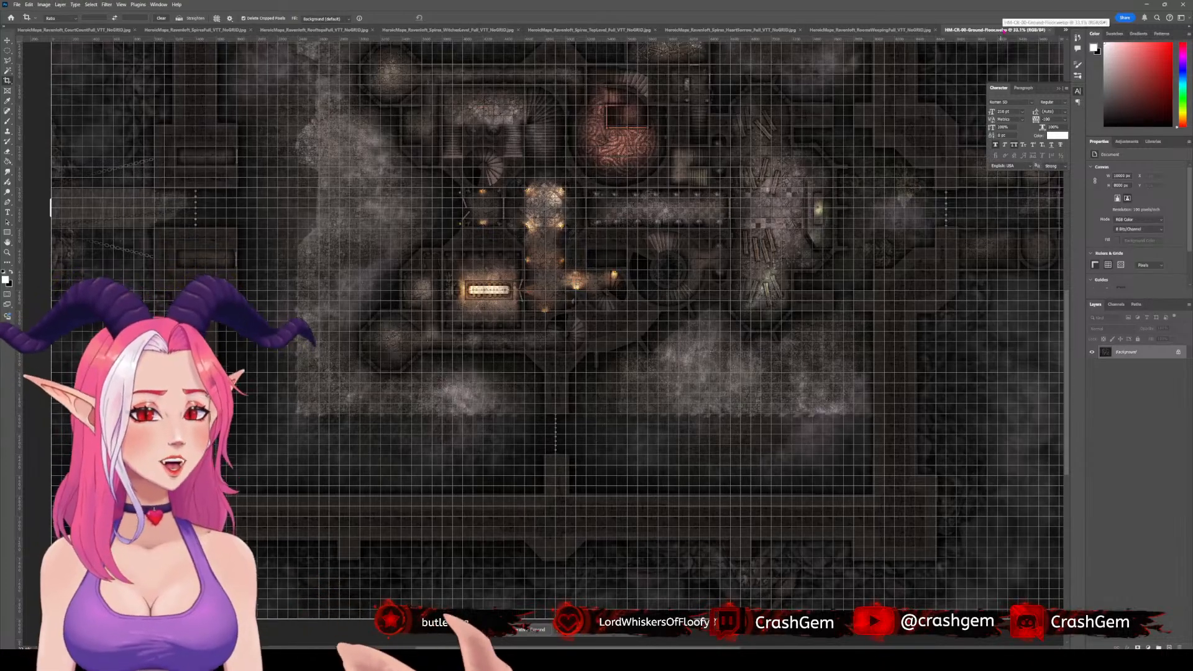
scroll(964, 126, "down", 4)
scroll(963, 126, "up", 5)
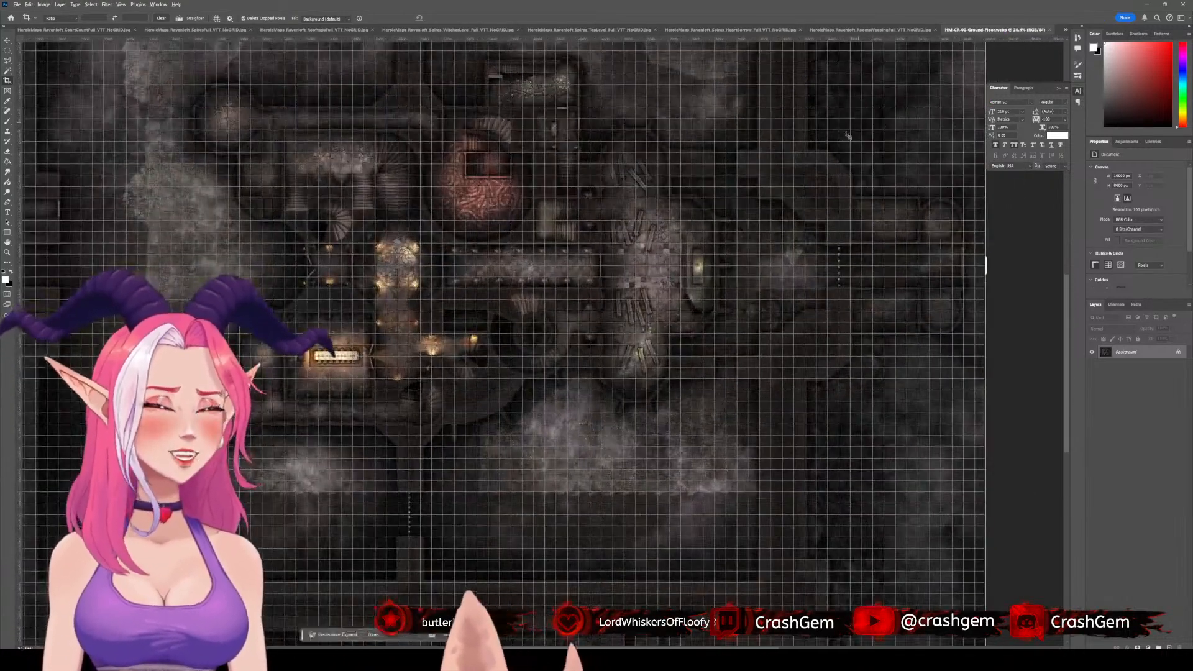
scroll(846, 136, "up", 2)
scroll(715, 155, "down", 3)
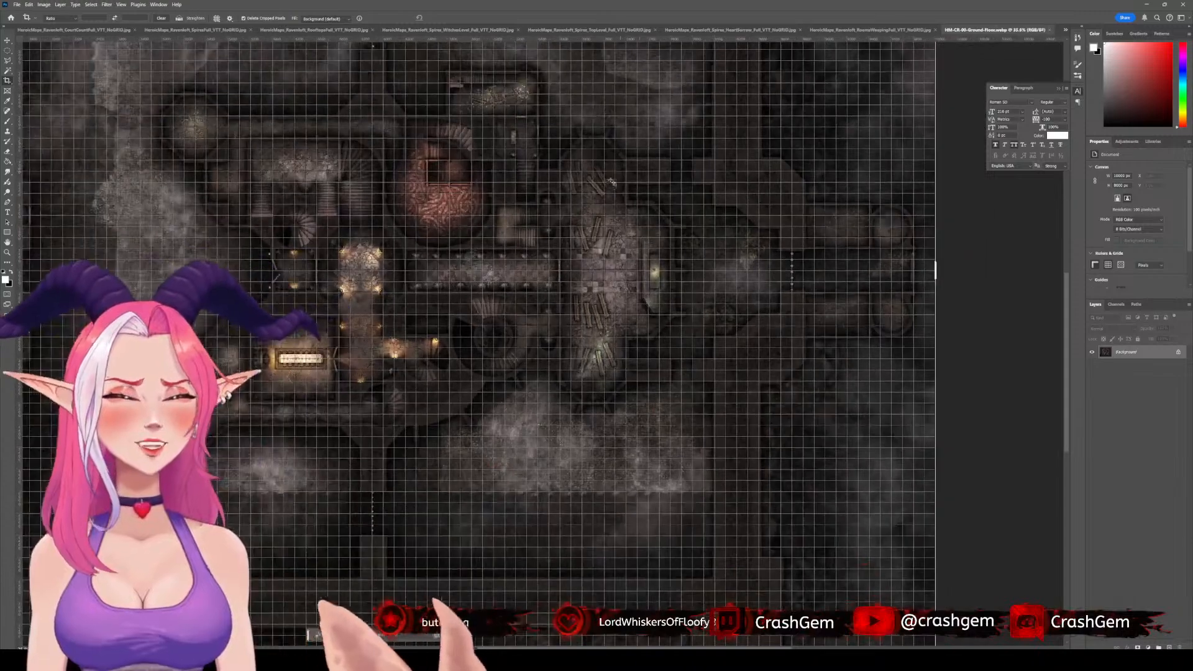
left_click_drag(546, 206, 640, 275)
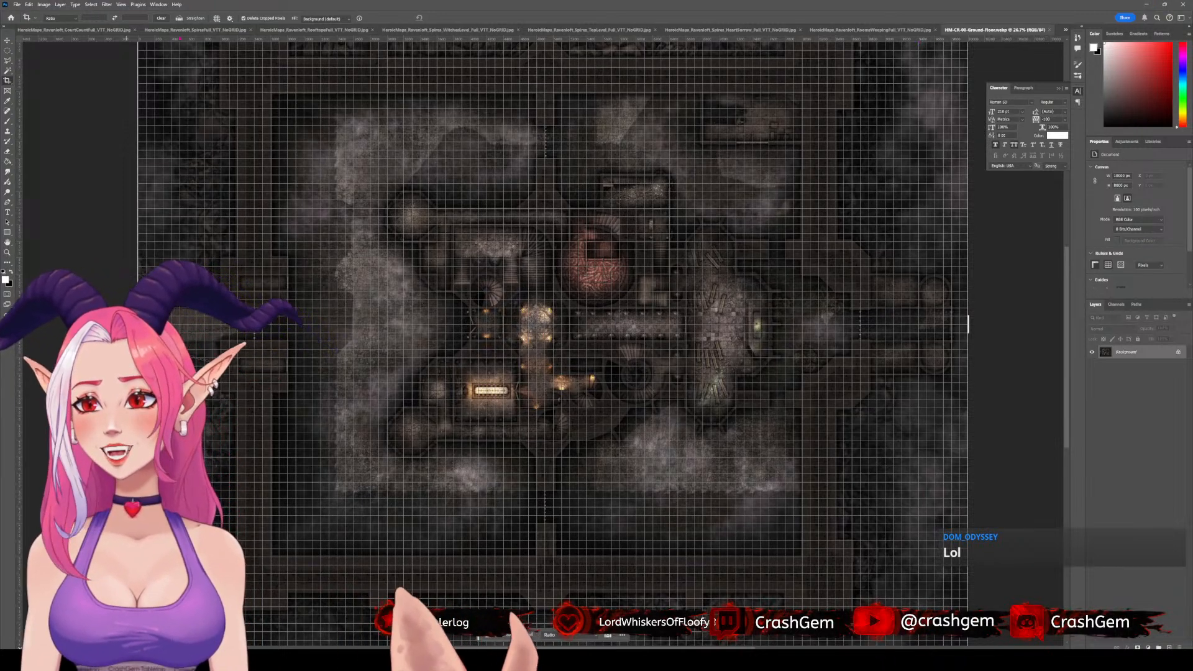
- Review the castle maps without a grid, from the full courtyard map to the spires and roof maps
left_click(93, 29)
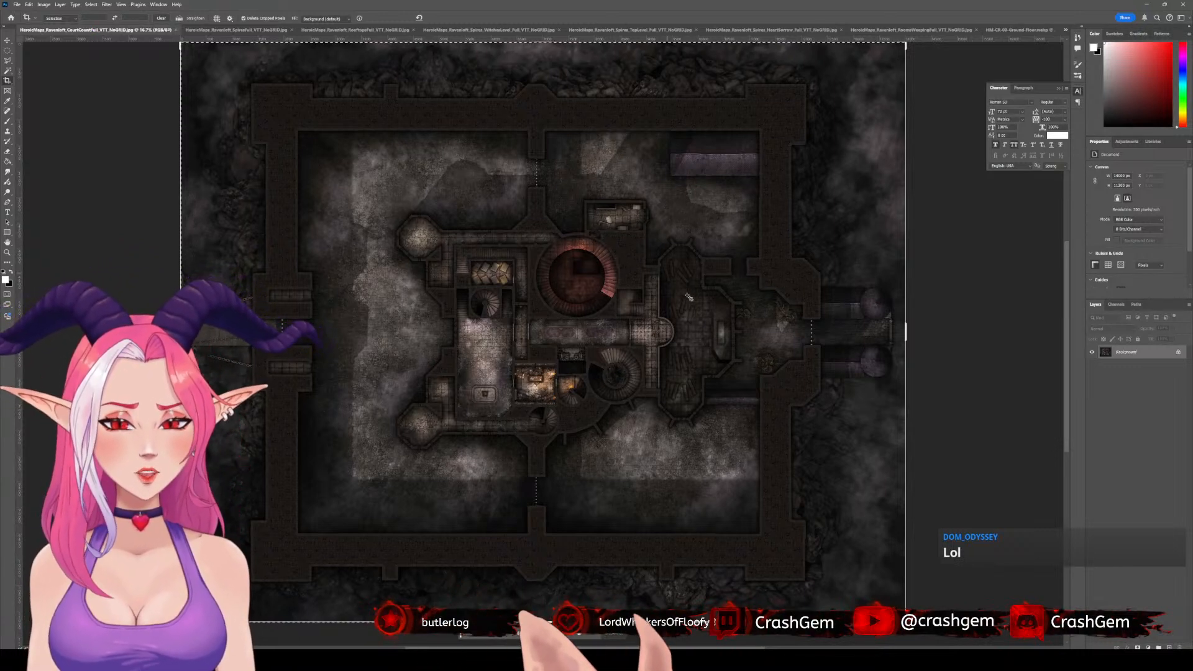
scroll(689, 297, "up", 1)
scroll(681, 289, "up", 5)
scroll(672, 286, "down", 4)
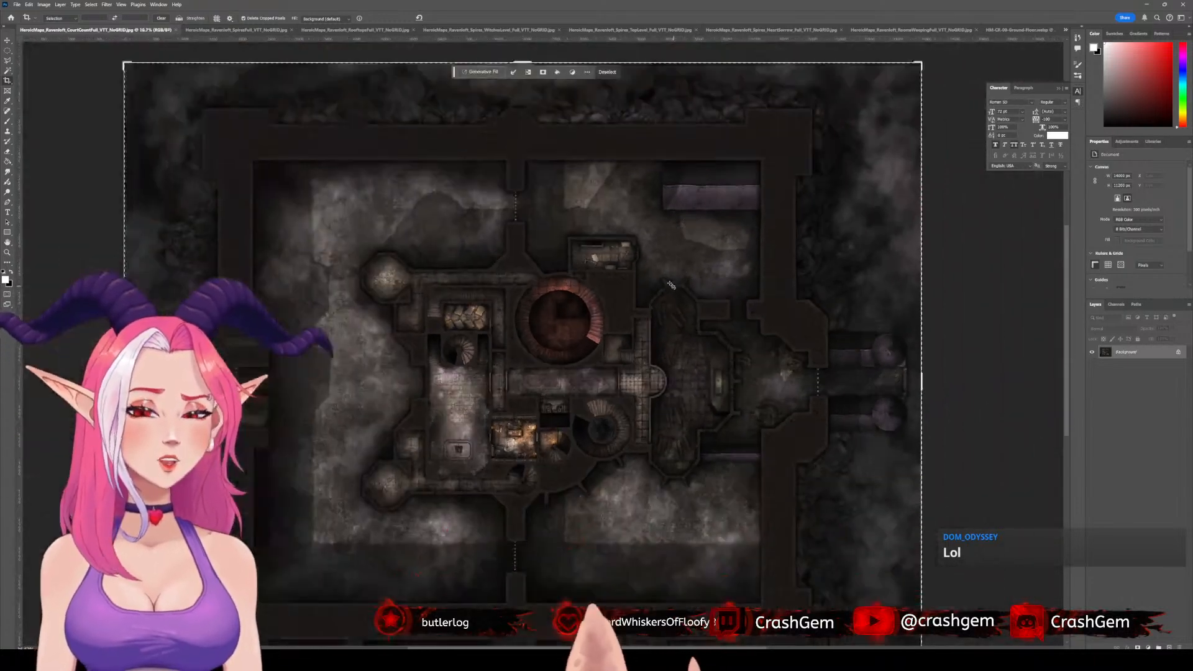
scroll(668, 286, "down", 1)
left_click_drag(630, 339, 624, 261)
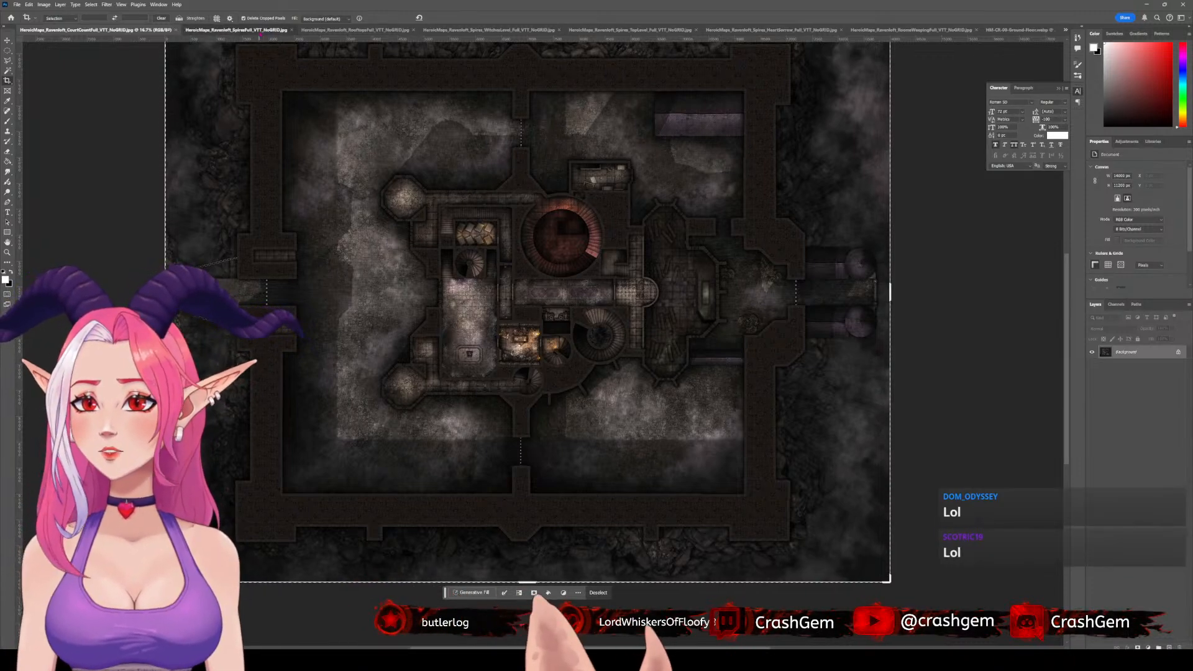
left_click(248, 29)
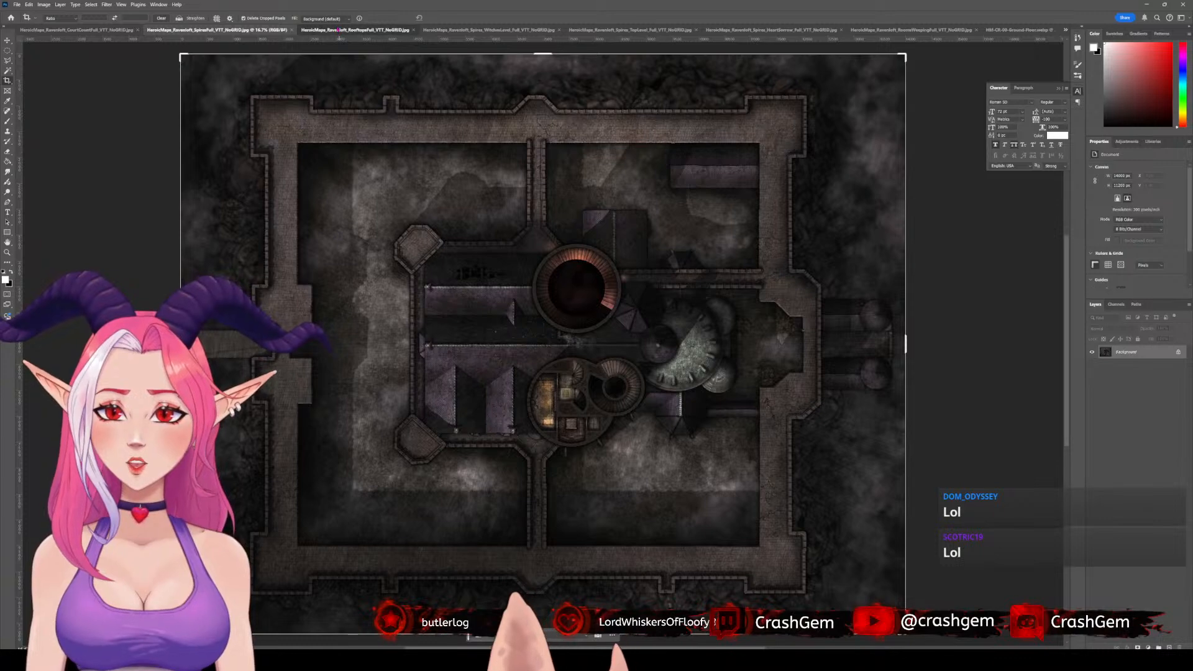
left_click(351, 30)
- Switch back to Foundry, deselect the Test Dummy token, pause the game and open the Levels layer tool
key("alt+Tab")
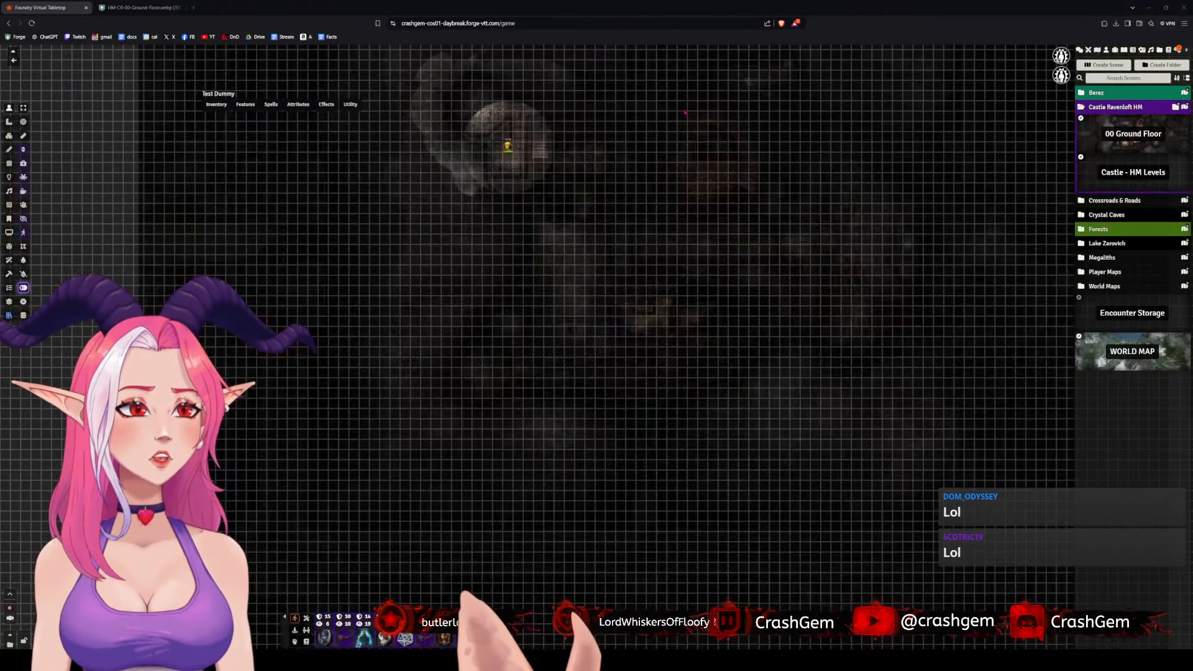
scroll(583, 215, "up", 7)
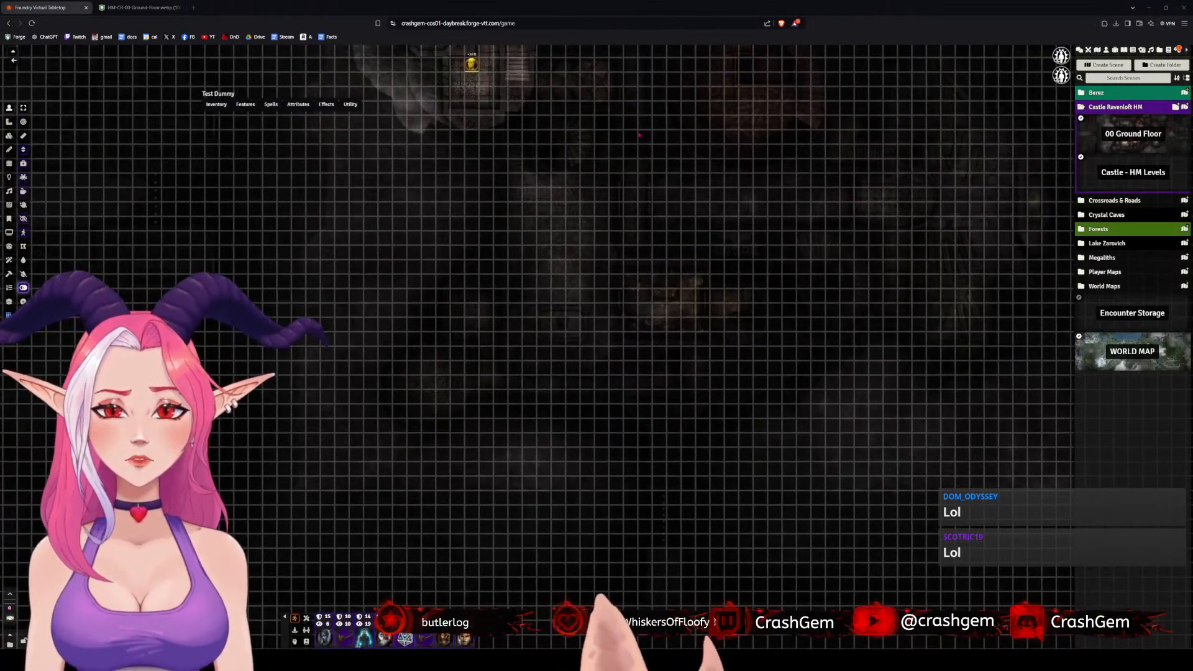
scroll(647, 199, "down", 3)
left_click(741, 287)
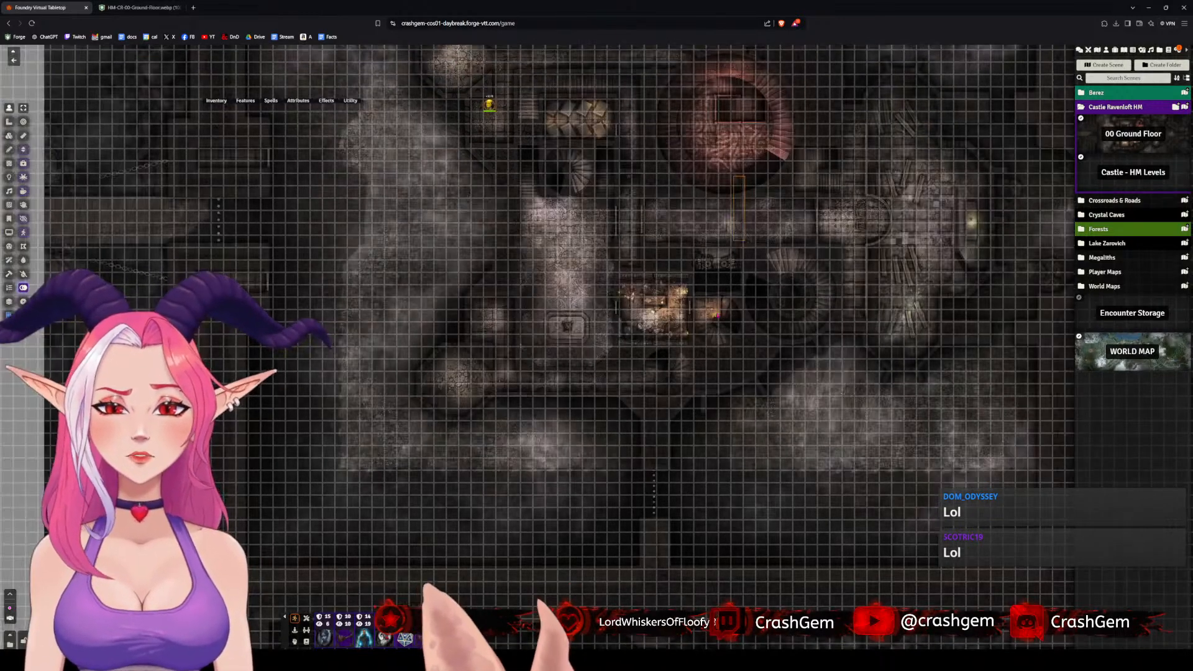
key("space")
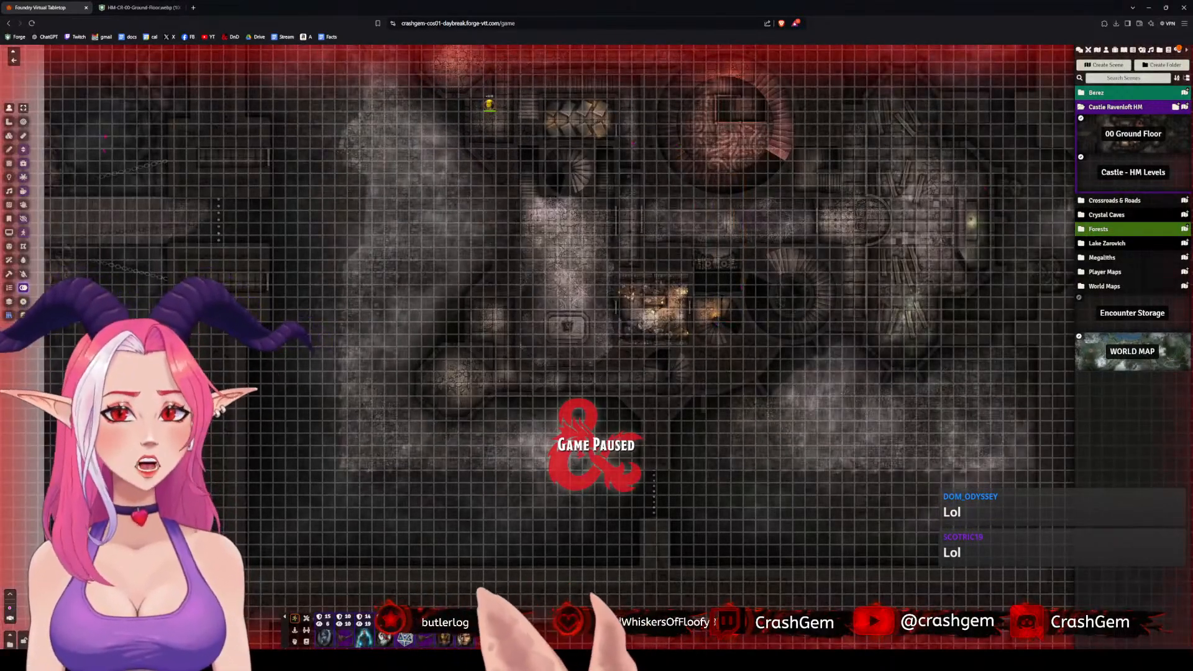
left_click(10, 301)
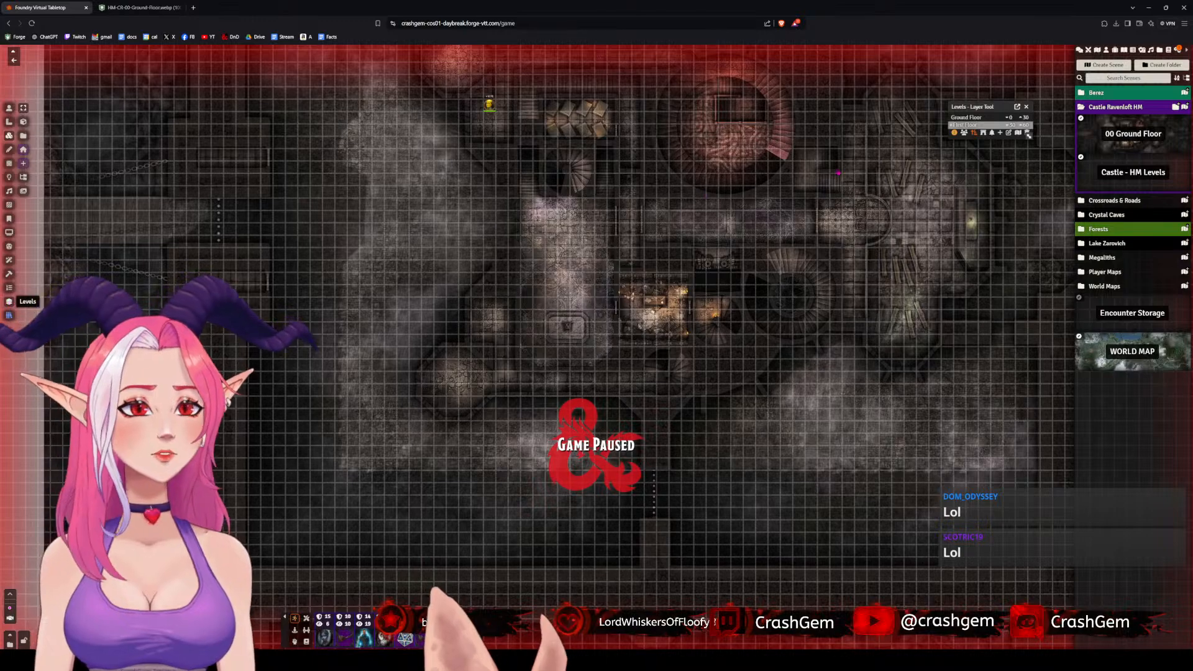
- Switch to the Ground Floor level and move its castle map tile toward the scene's northwest corner
left_click(961, 117)
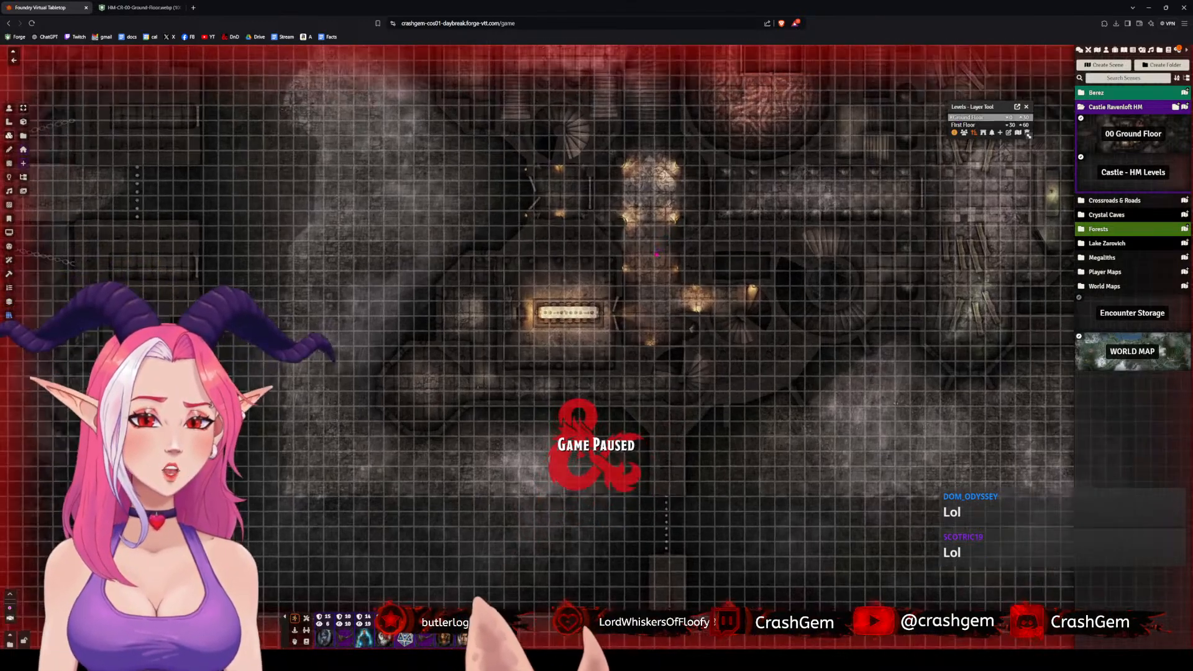
scroll(682, 265, "down", 5)
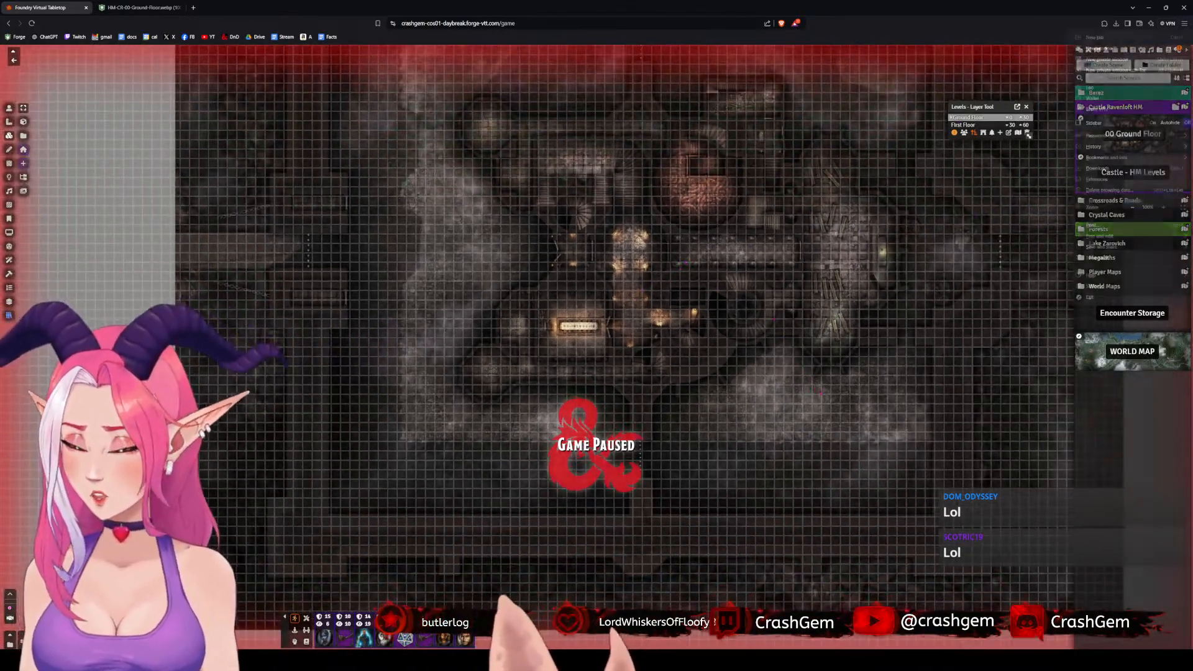
left_click_drag(764, 366, 968, 488)
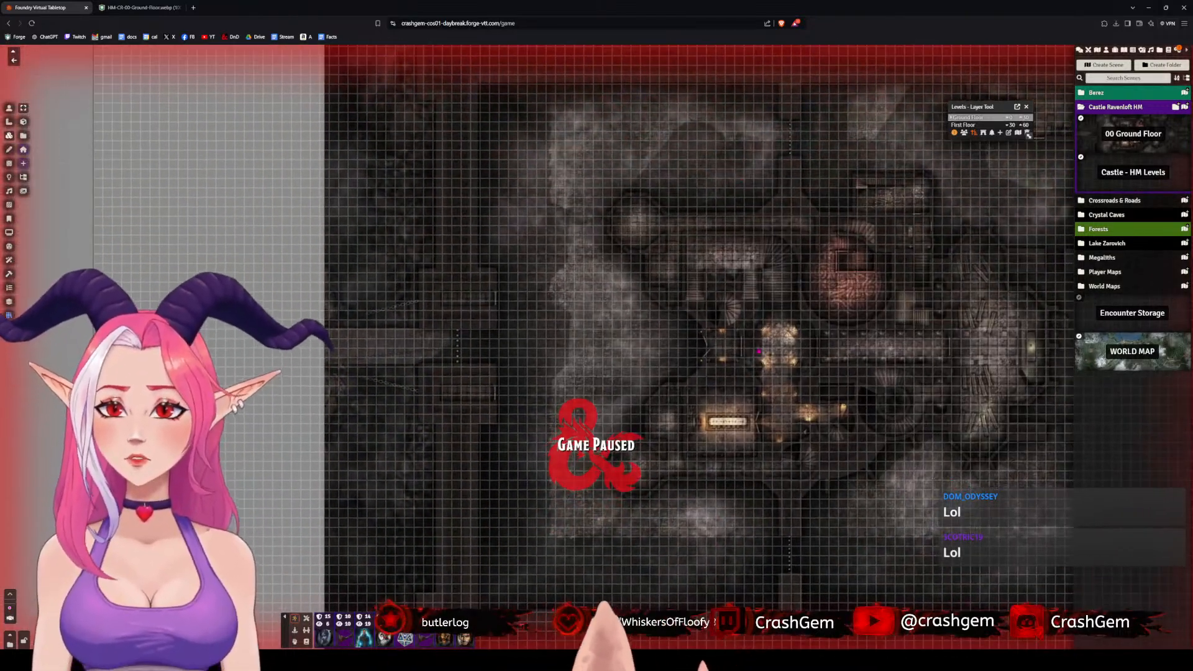
left_click_drag(740, 178, 765, 382)
left_click_drag(405, 236, 551, 394)
scroll(396, 216, "up", 10)
left_click_drag(448, 329, 398, 251)
scroll(744, 447, "down", 10)
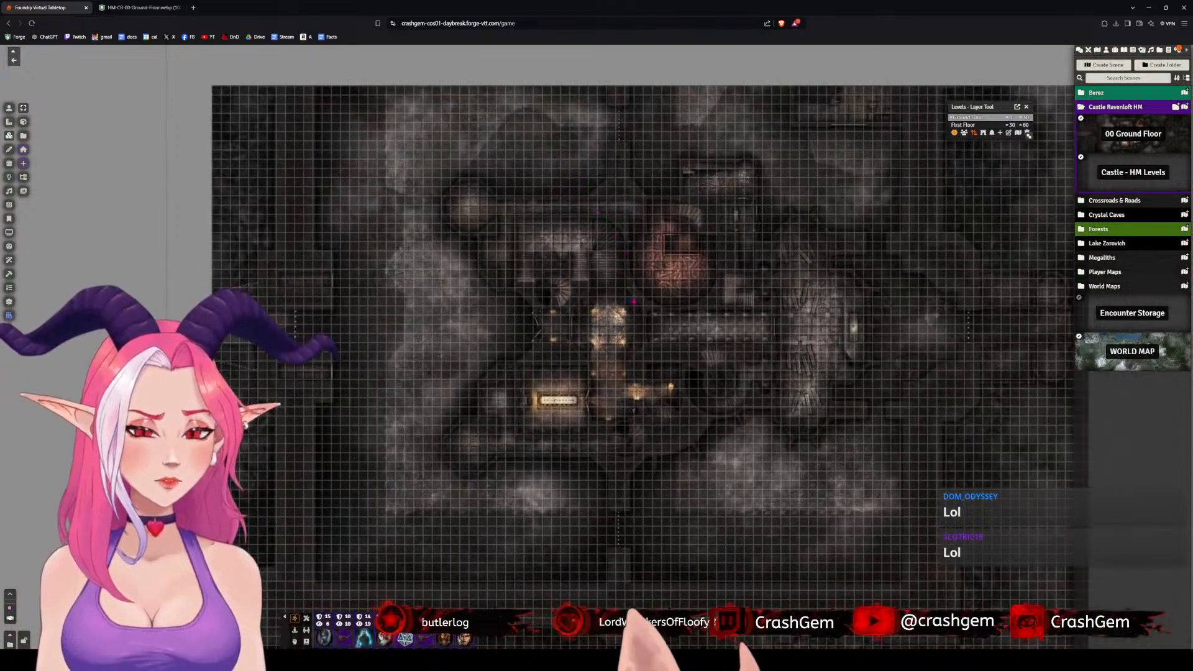
- Activate the First Floor level and compare its castle tile's placement against the Ground Floor level
scroll(594, 349, "up", 14)
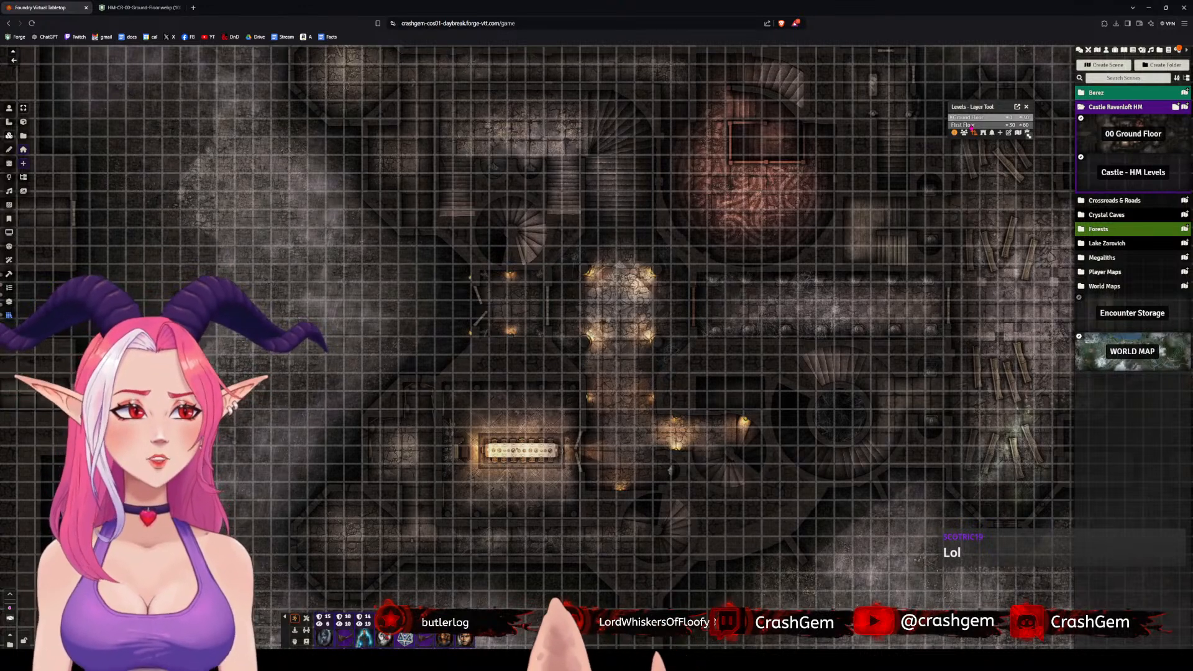
left_click(972, 126)
scroll(595, 345, "down", 14)
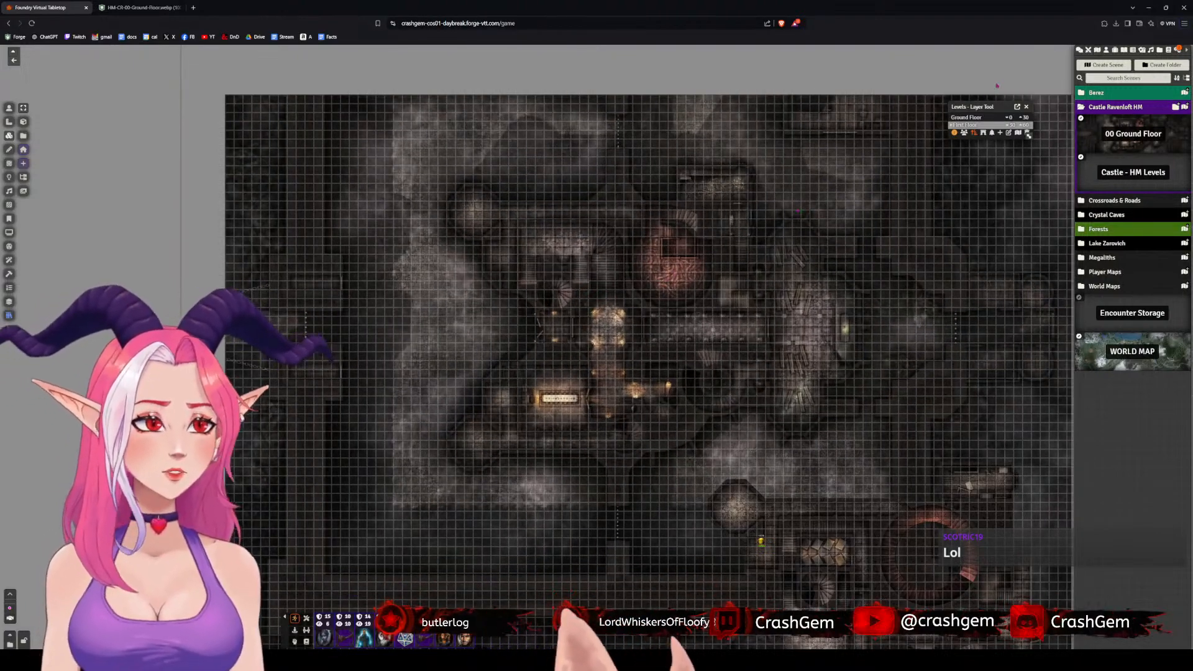
left_click(968, 117)
left_click(966, 124)
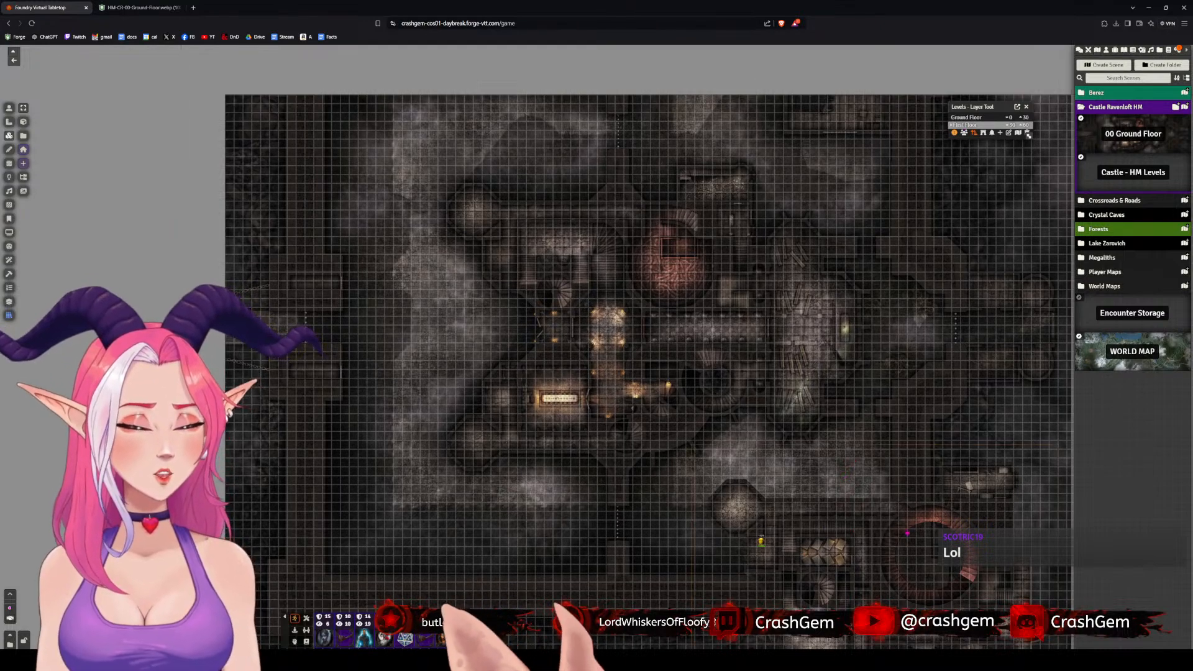
- Pause the game and reposition the First Floor castle tile over the matching walls and towers of the ground floor map
scroll(595, 345, "down", 2)
key("space")
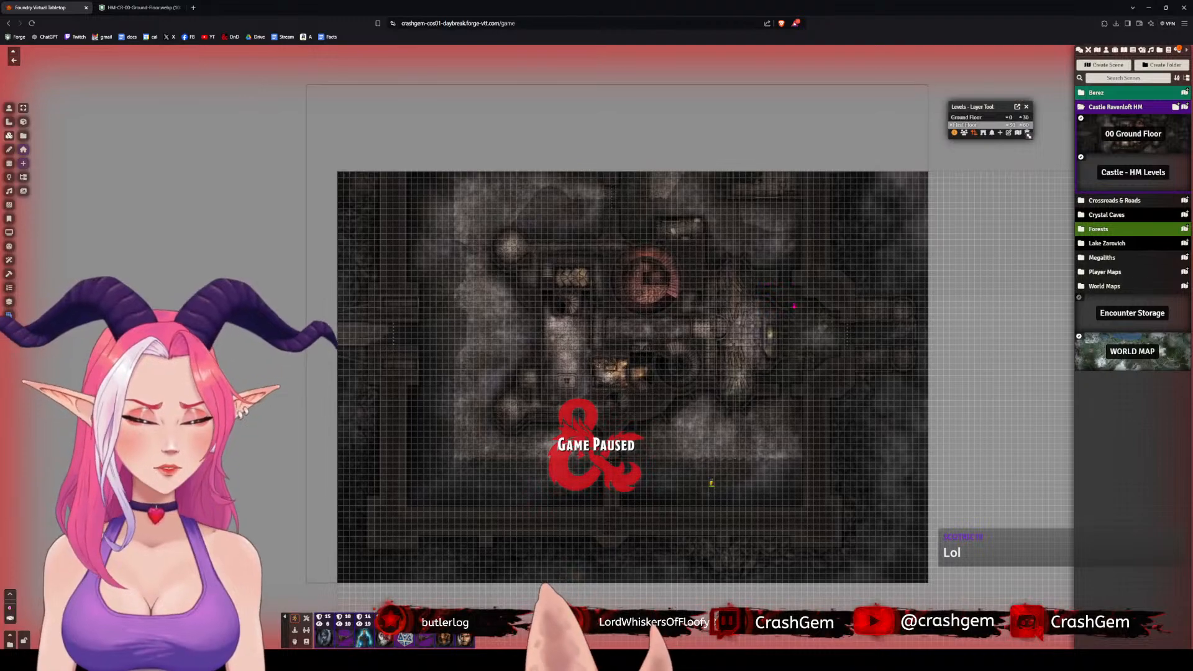
scroll(737, 289, "up", 5)
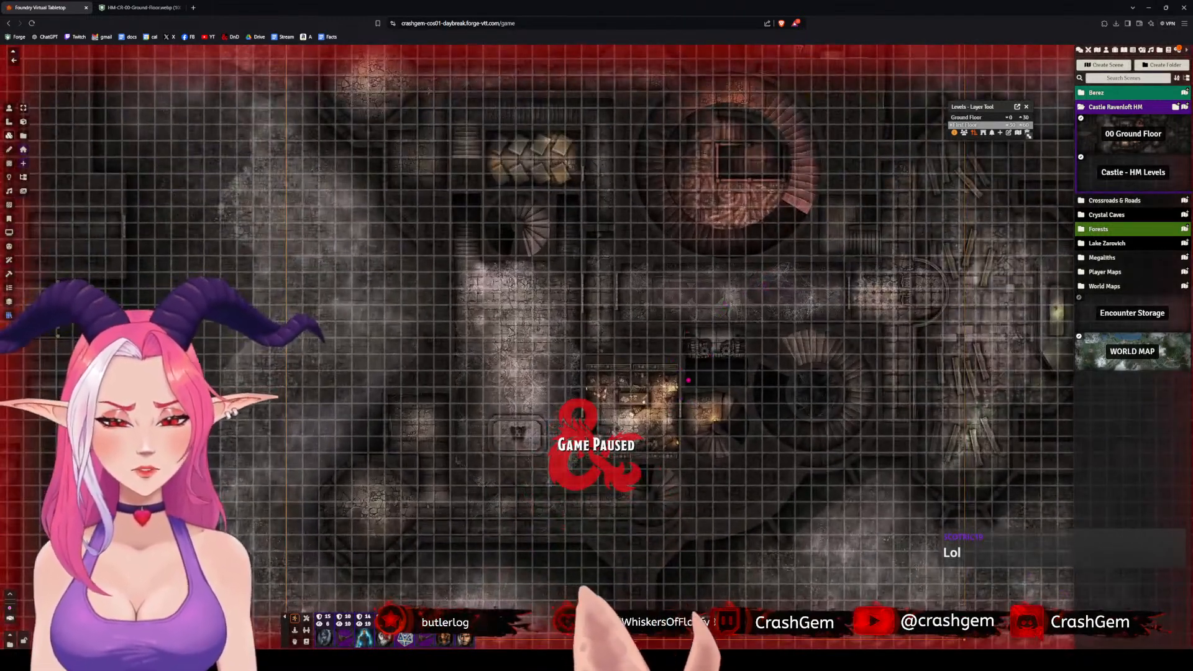
left_click_drag(689, 379, 681, 415)
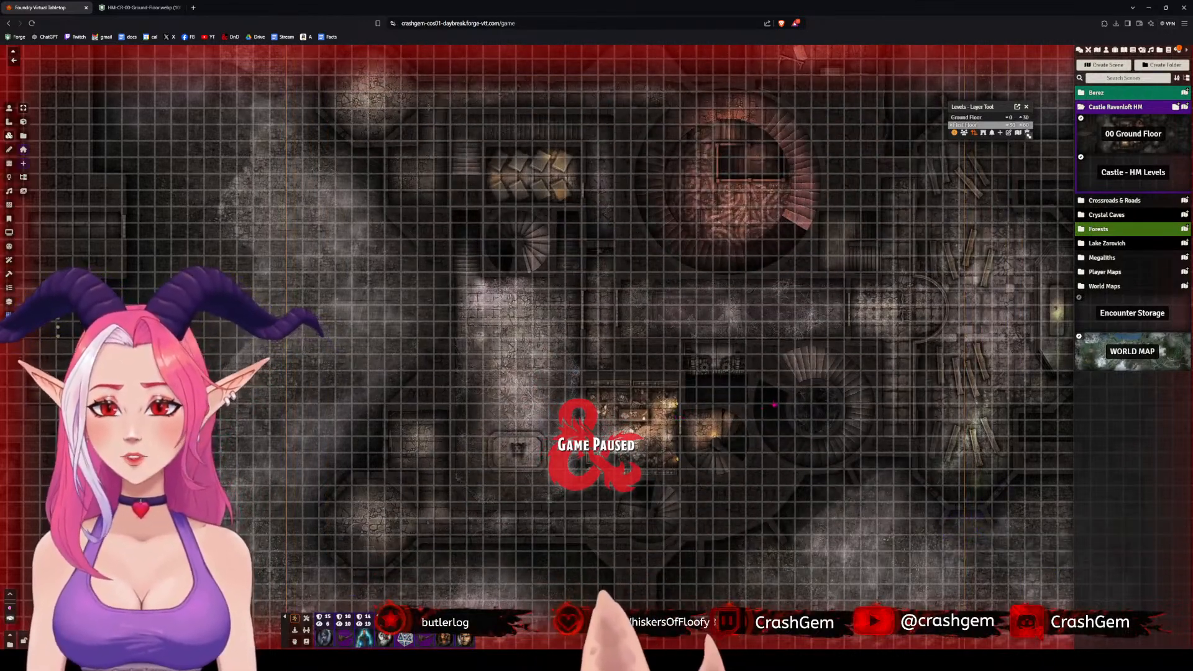
scroll(892, 404, "down", 11)
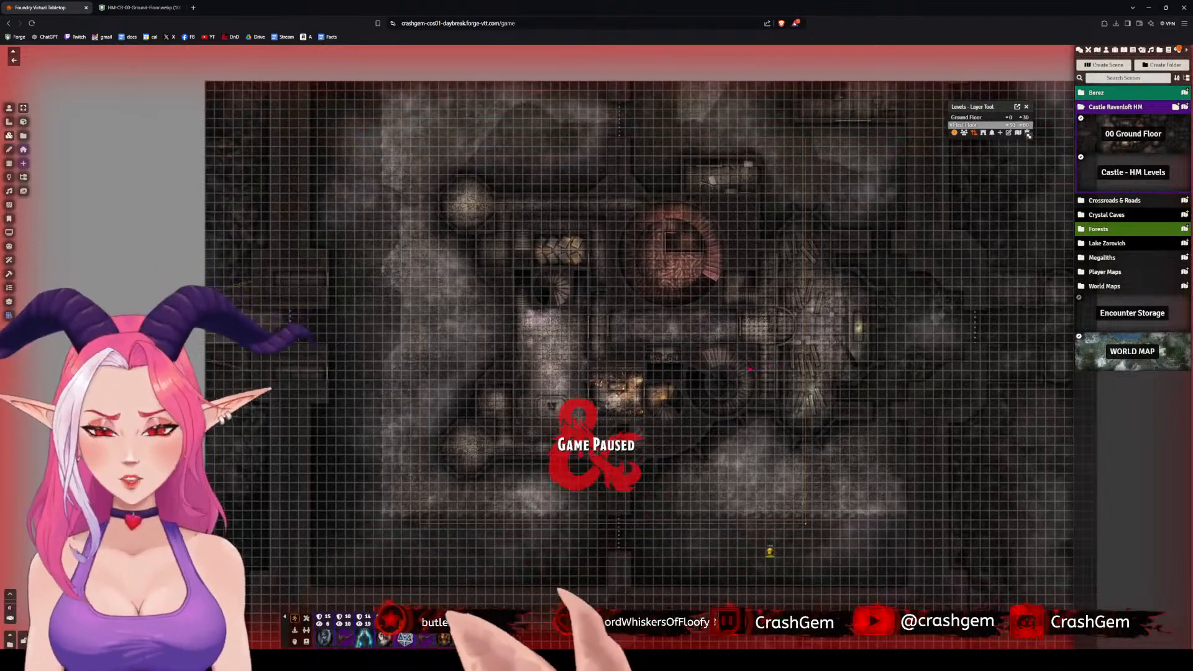
scroll(721, 353, "up", 4)
left_click_drag(698, 331, 719, 317)
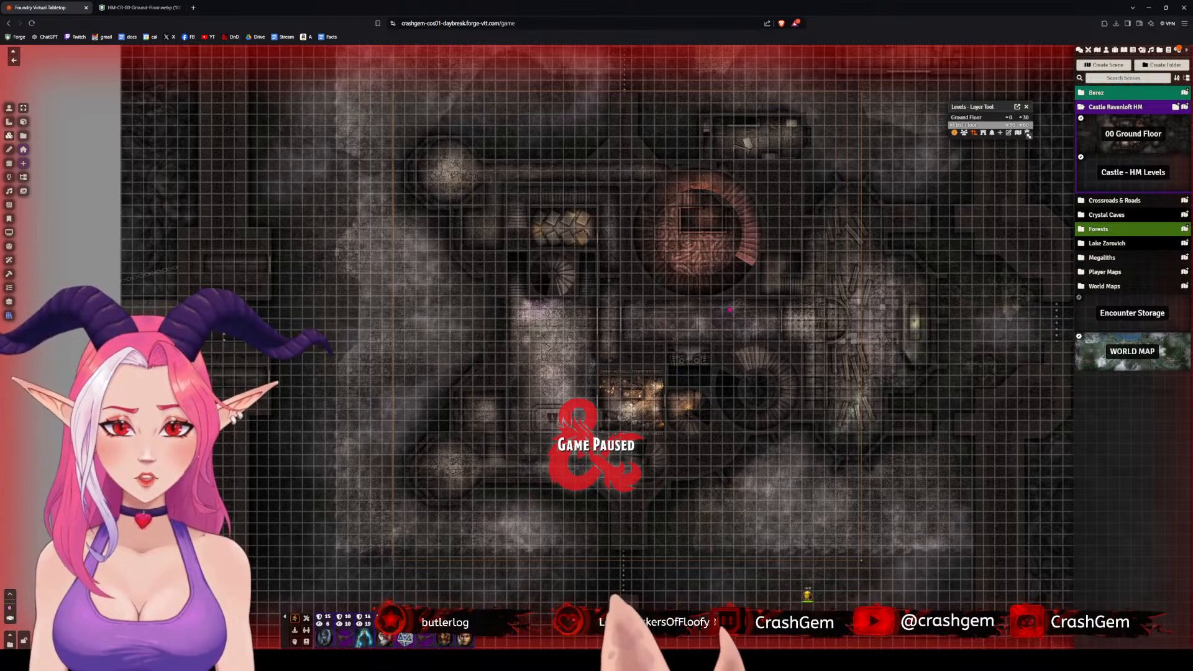
- Shift the First Floor castle tile slightly west and open its tile settings
left_click_drag(753, 323, 708, 297)
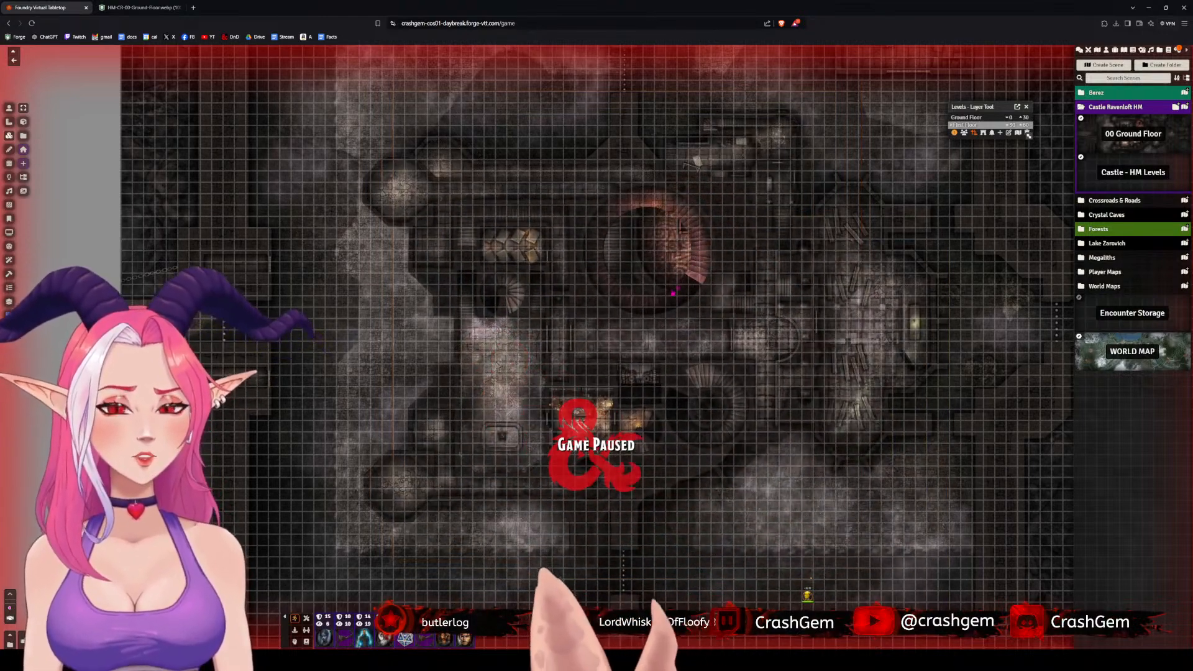
double_click(708, 298)
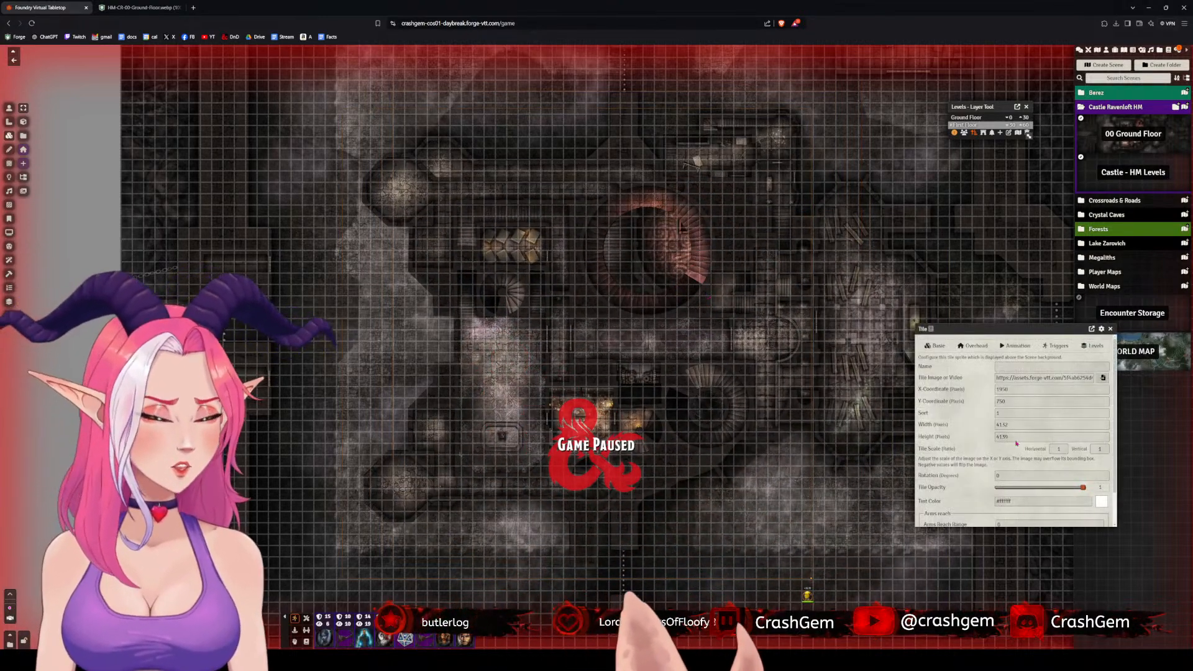
- Set the first-floor tile's width and height to 4100 pixels each and update the tile
left_click(985, 428)
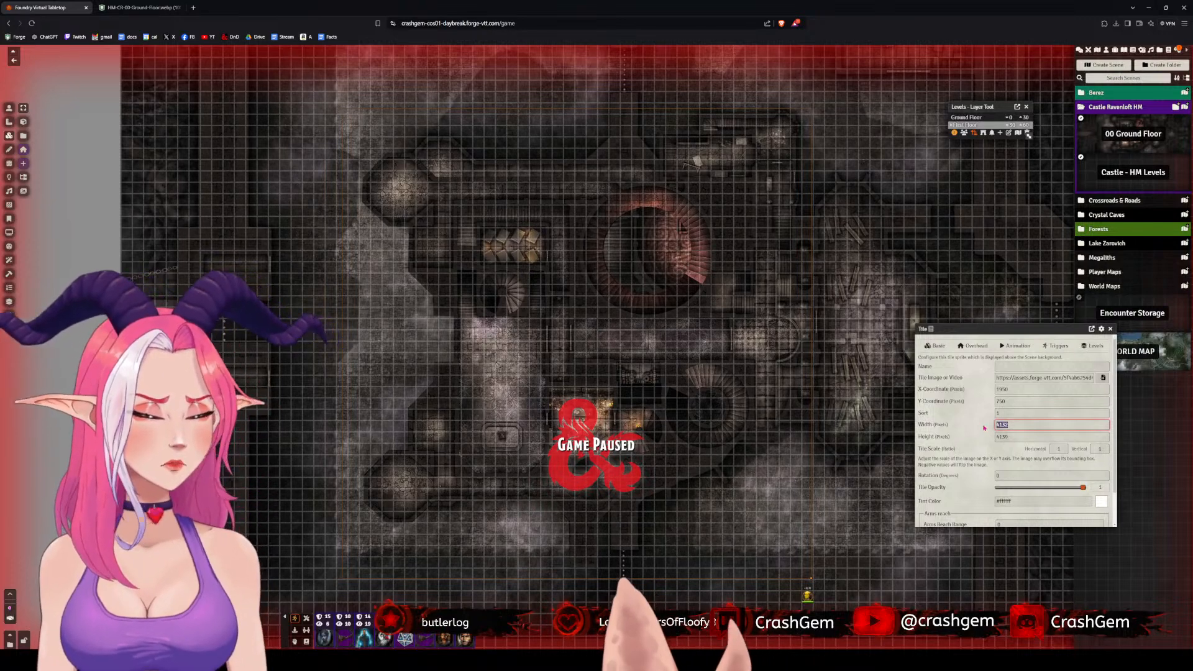
type("4100")
key("Tab")
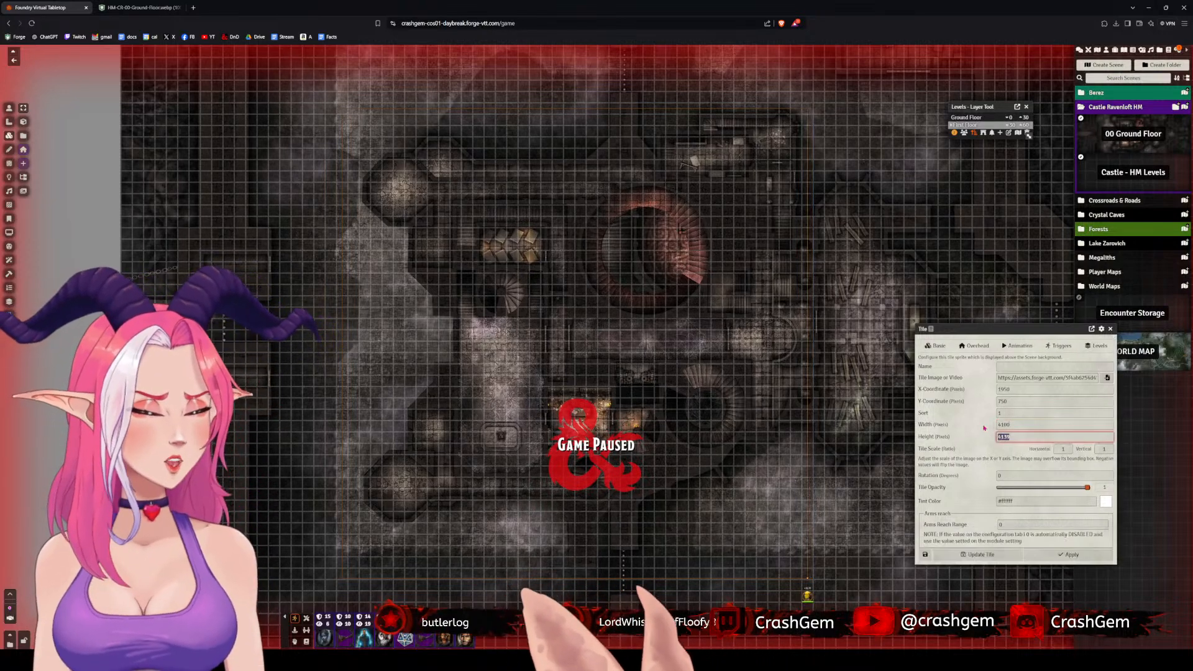
type("4100")
key("Return")
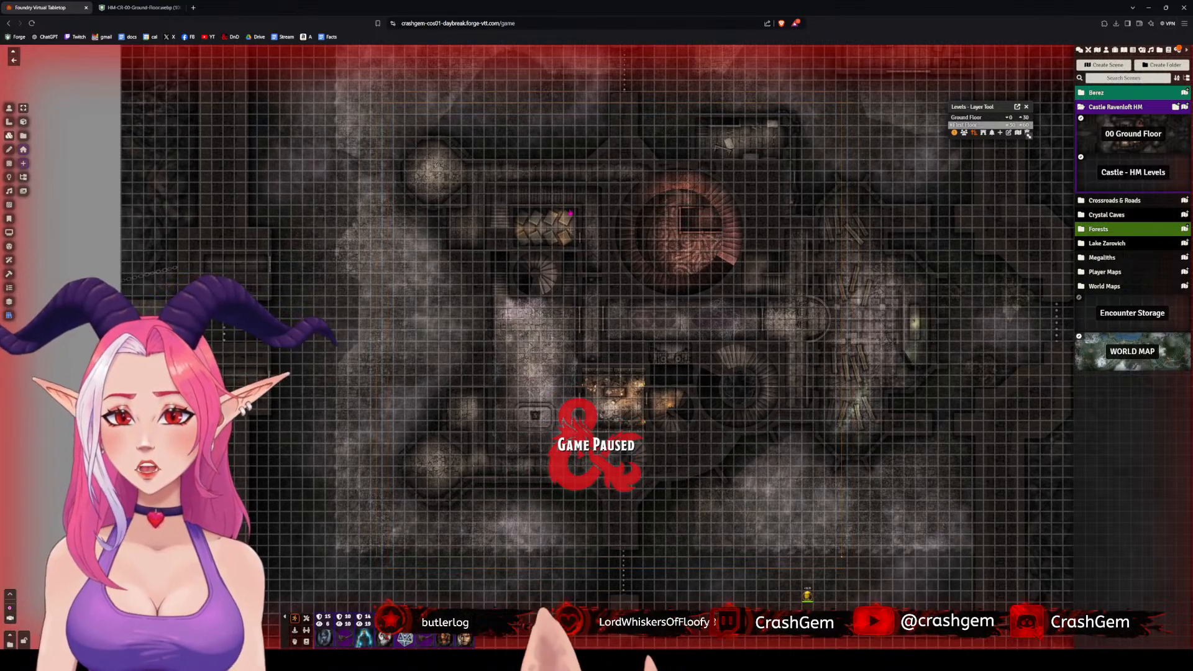
scroll(567, 212, "up", 3)
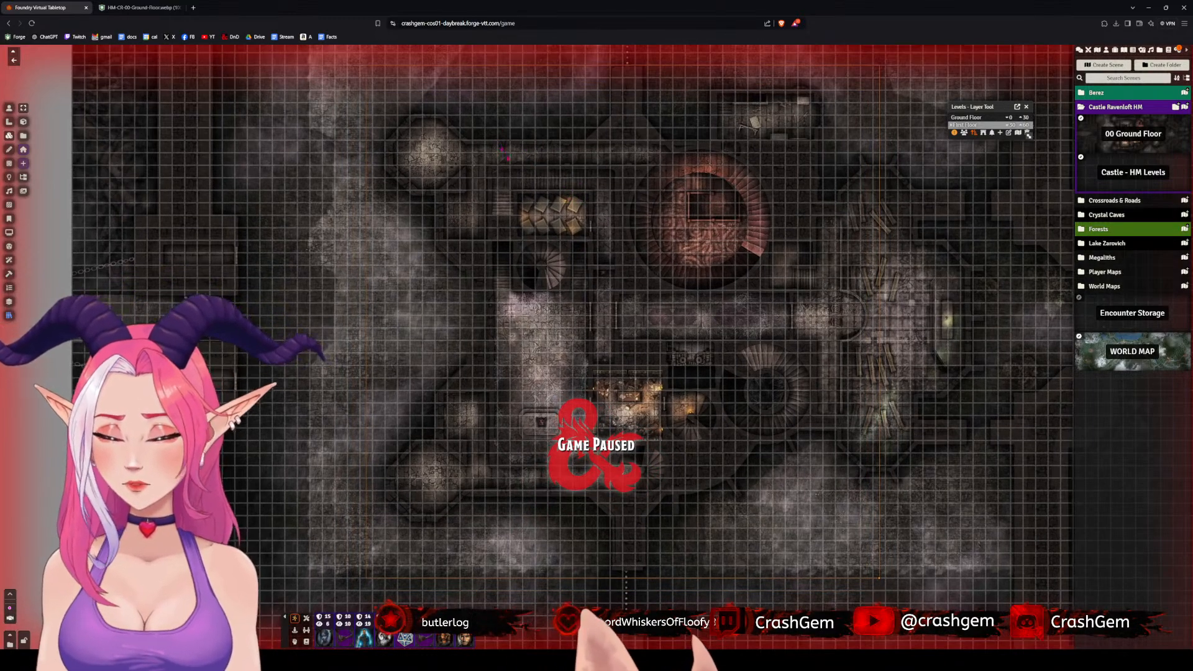
scroll(567, 212, "down", 6)
key("space")
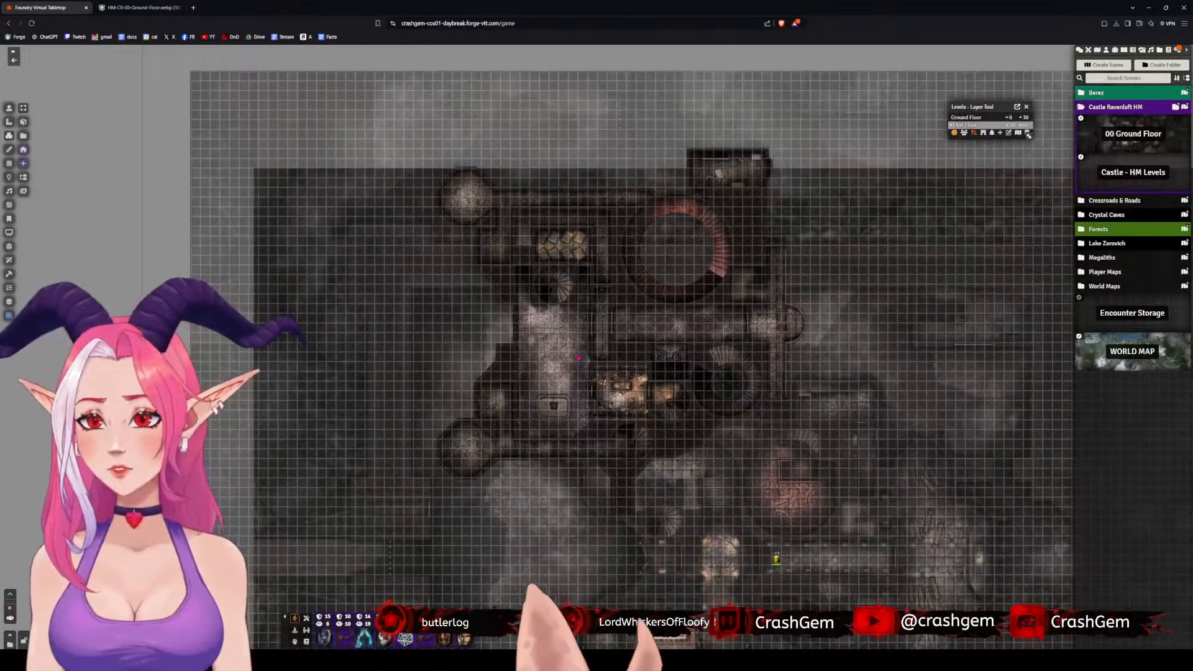
key("space")
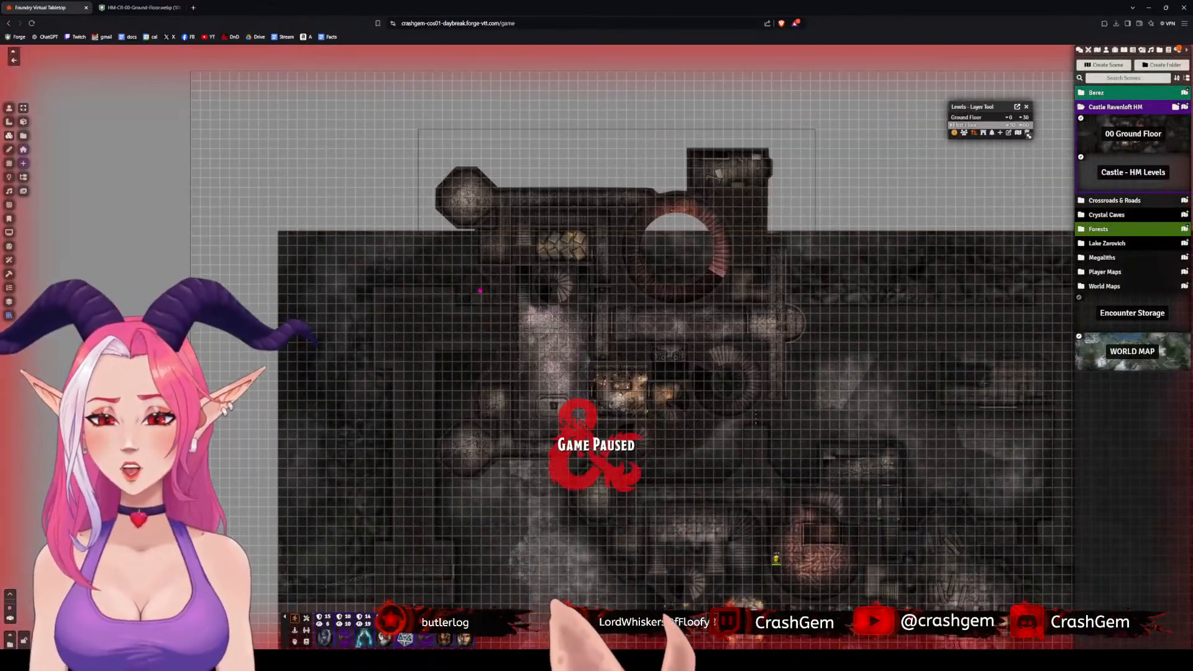
key("space")
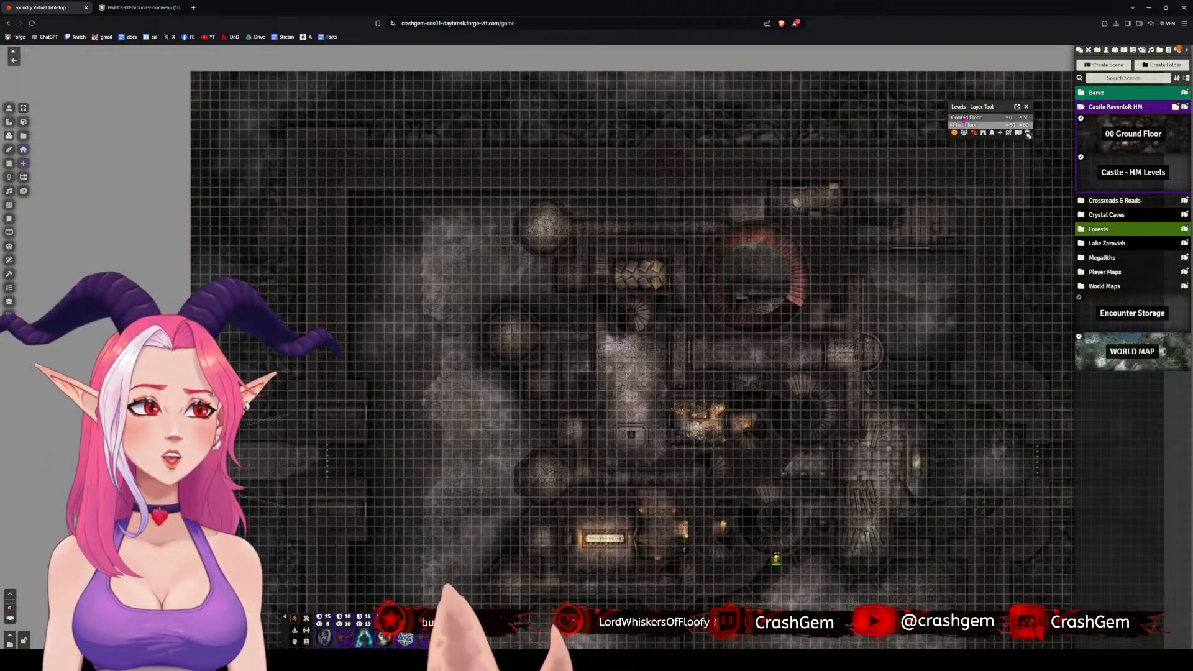
- Switch to the Ground Floor level and set its map tile to 10000 pixels wide and 8000 pixels high
left_click(967, 117)
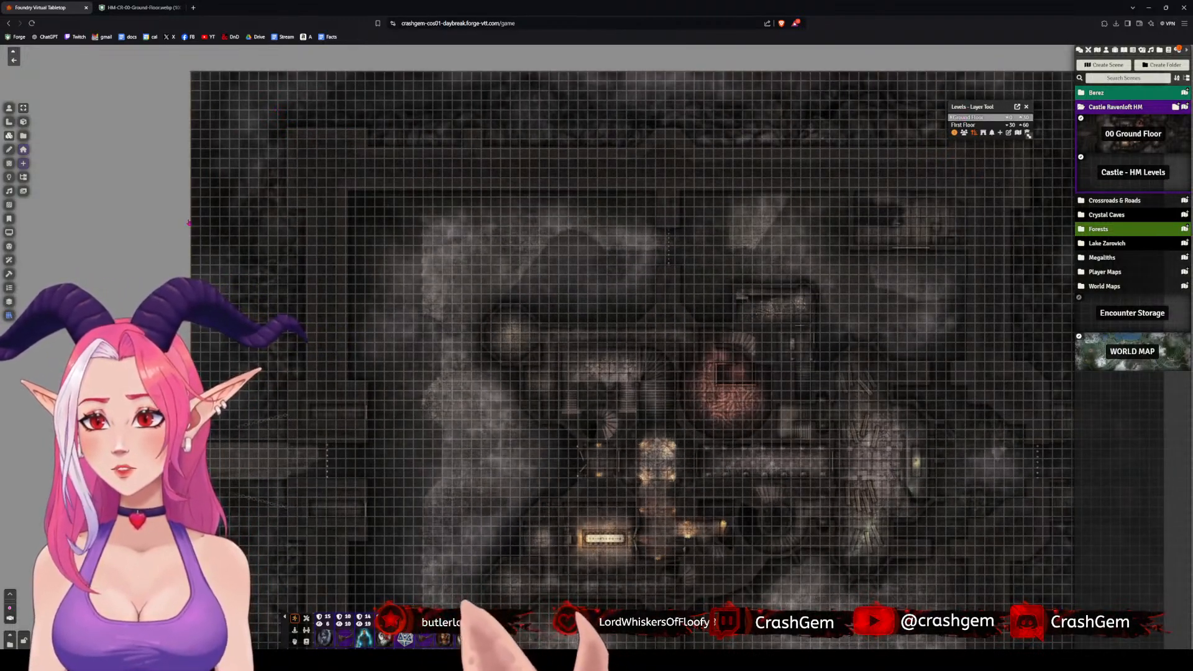
key("space")
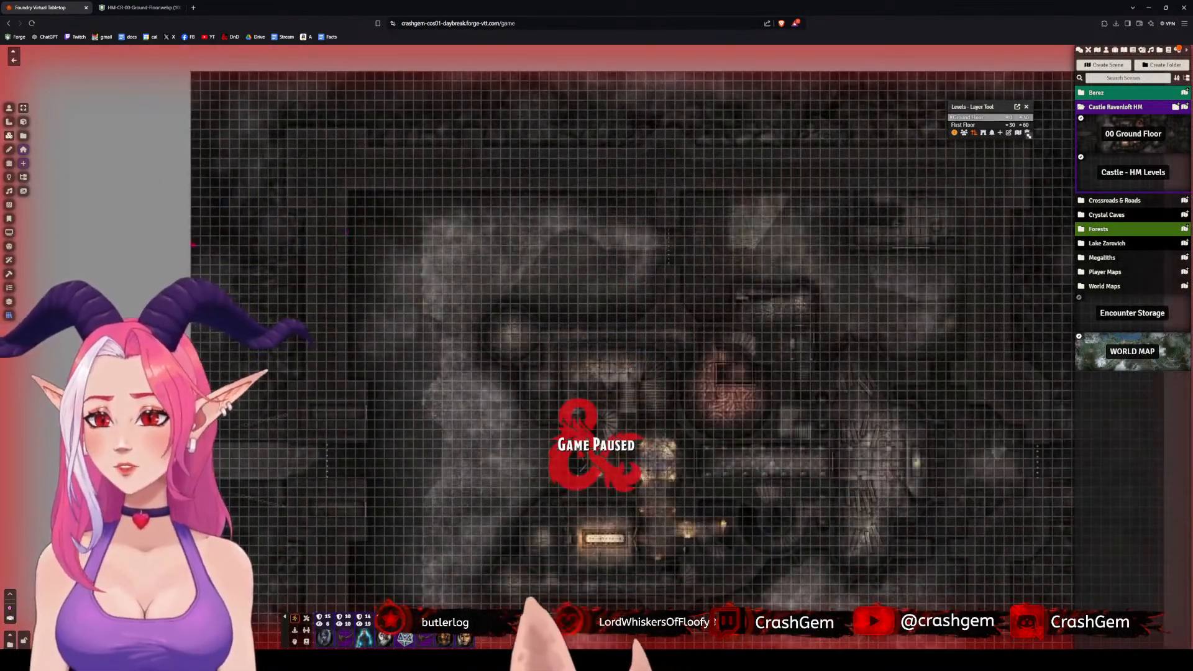
left_click_drag(167, 328, 218, 47)
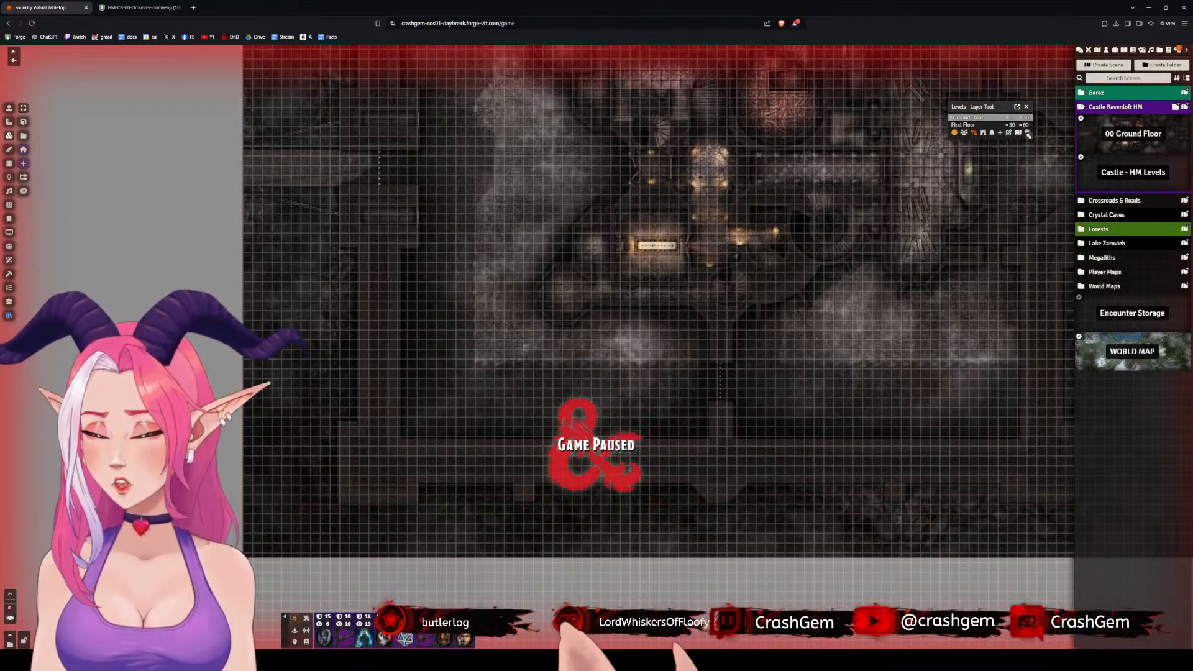
left_click_drag(223, 342, 226, 233)
scroll(226, 233, "up", 3)
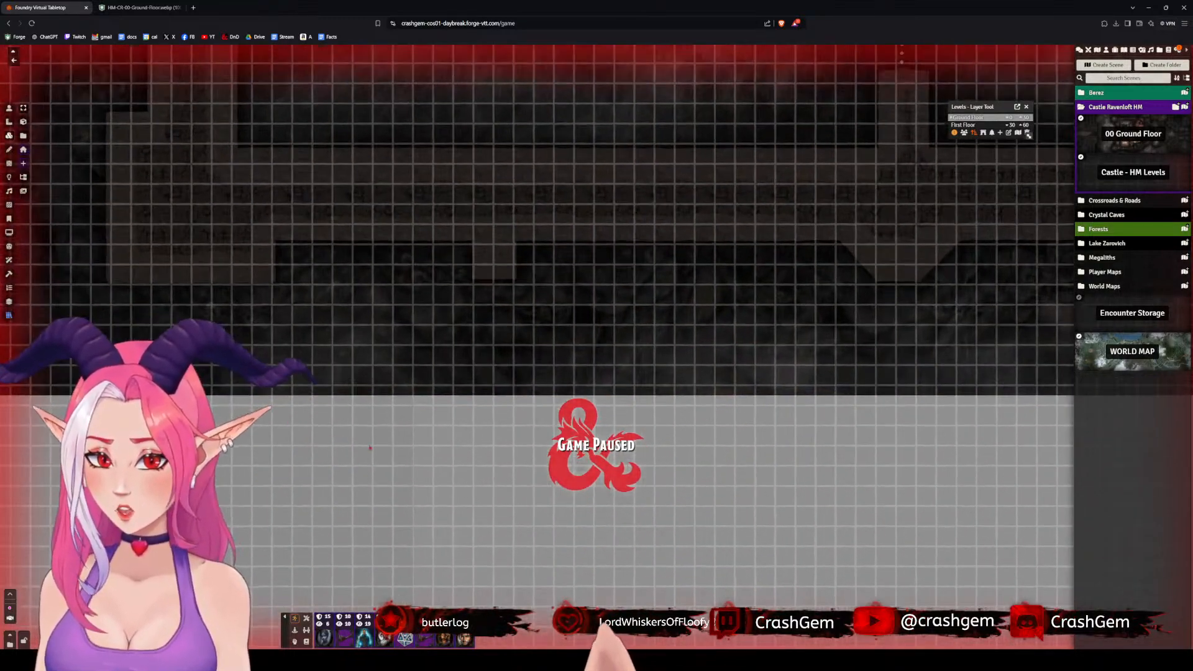
left_click_drag(371, 447, 501, 462)
scroll(502, 462, "down", 10)
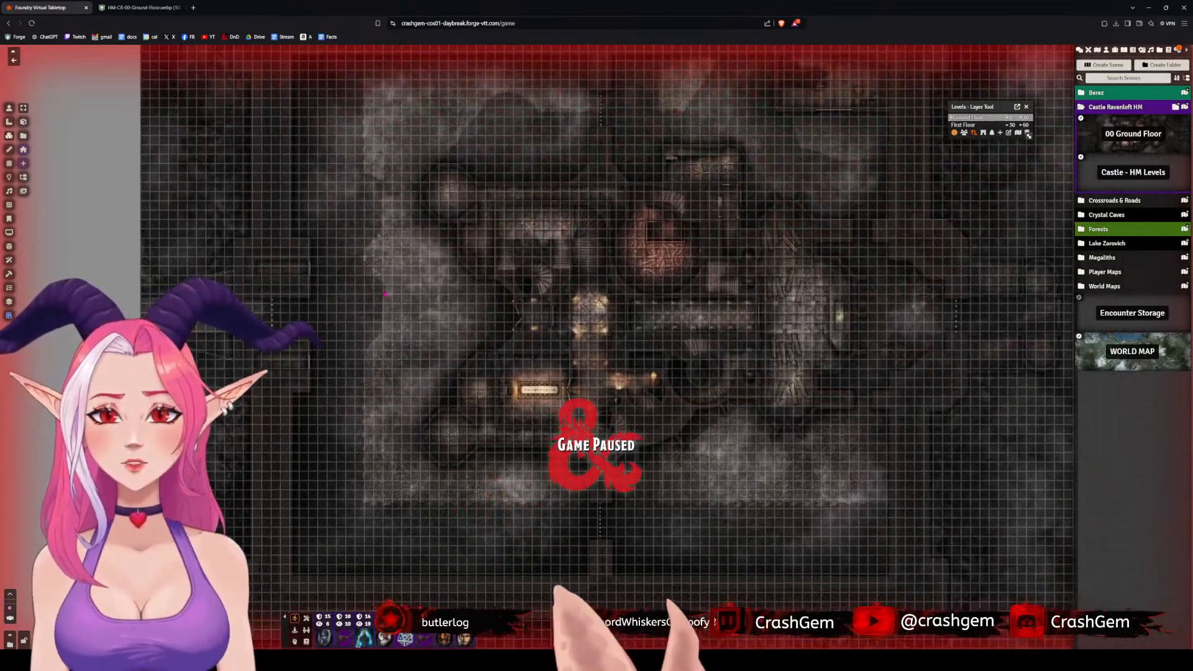
double_click(546, 314)
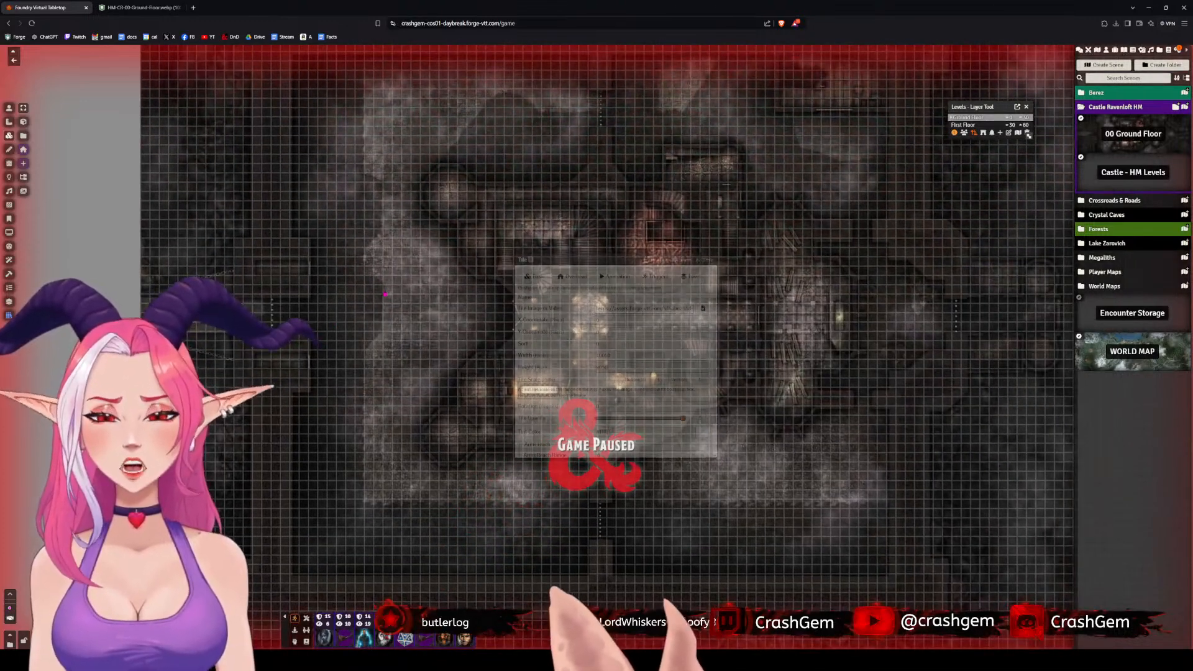
left_click(625, 354)
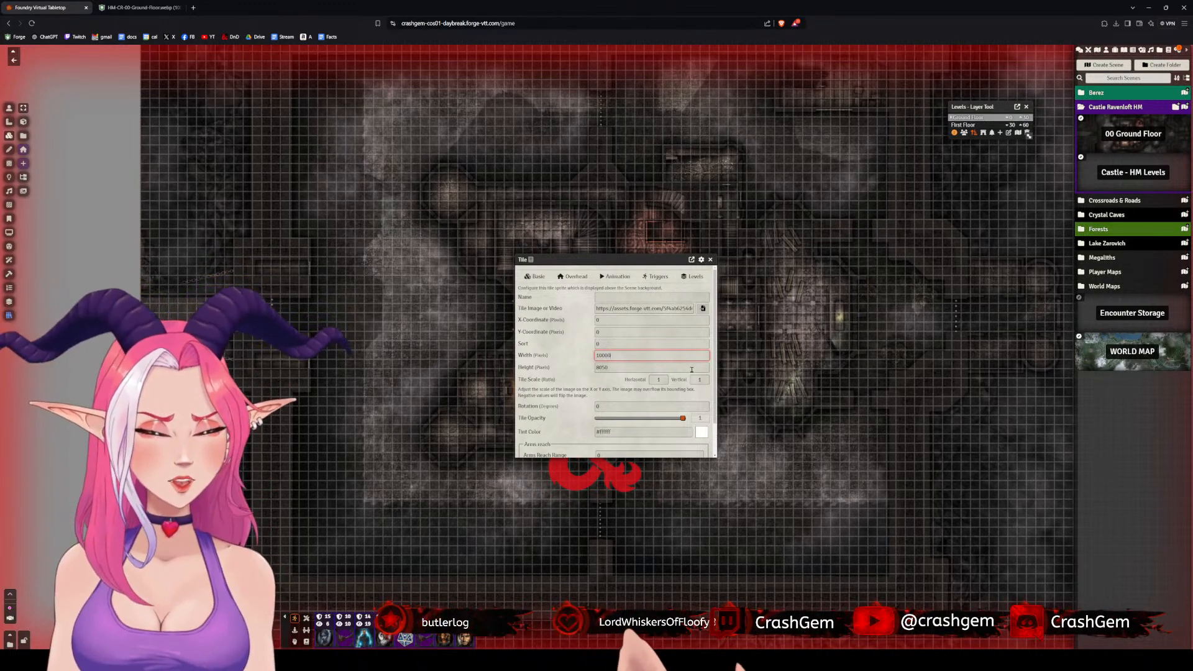
left_click(644, 366)
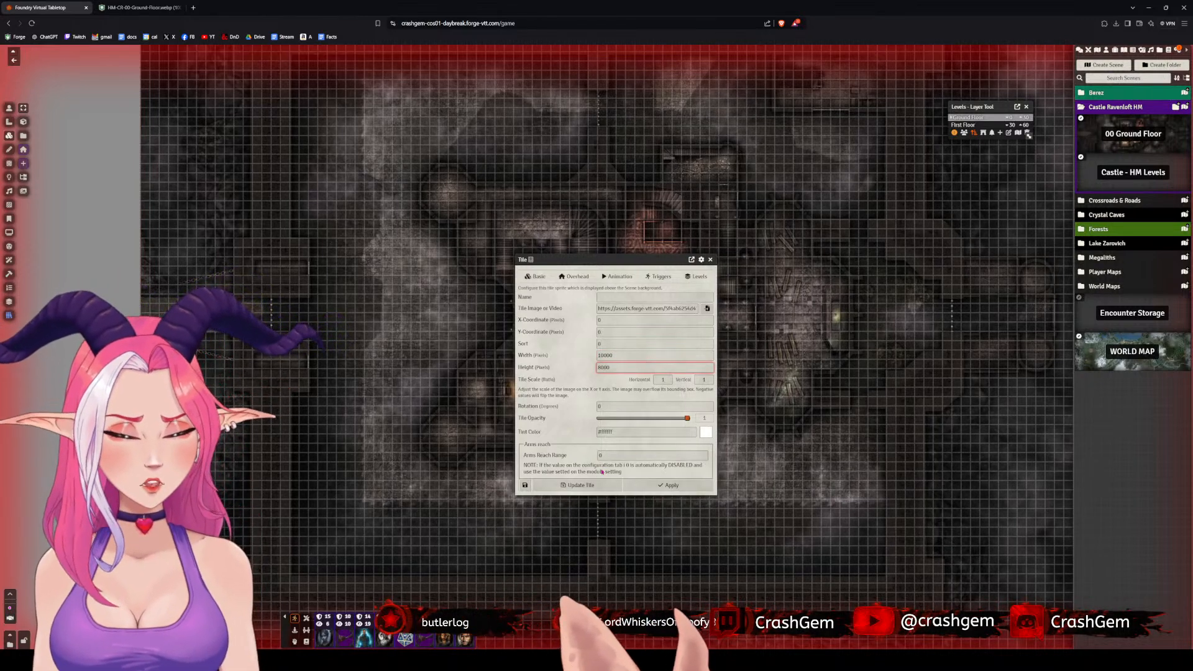
left_click(592, 485)
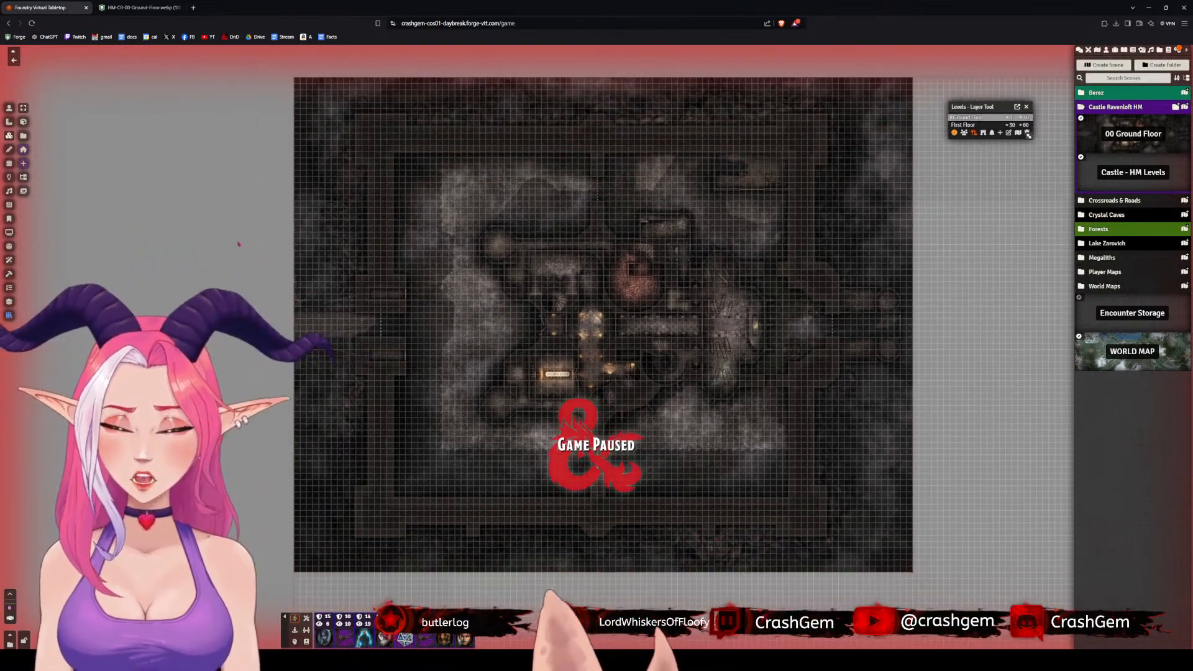
- Inspect the edges and corners of the resized ground floor map against the scene grid and boundary
left_click_drag(221, 184, 140, 211)
left_click_drag(497, 351, 754, 88)
scroll(529, 417, "up", 12)
scroll(529, 417, "up", 5)
scroll(534, 374, "down", 9)
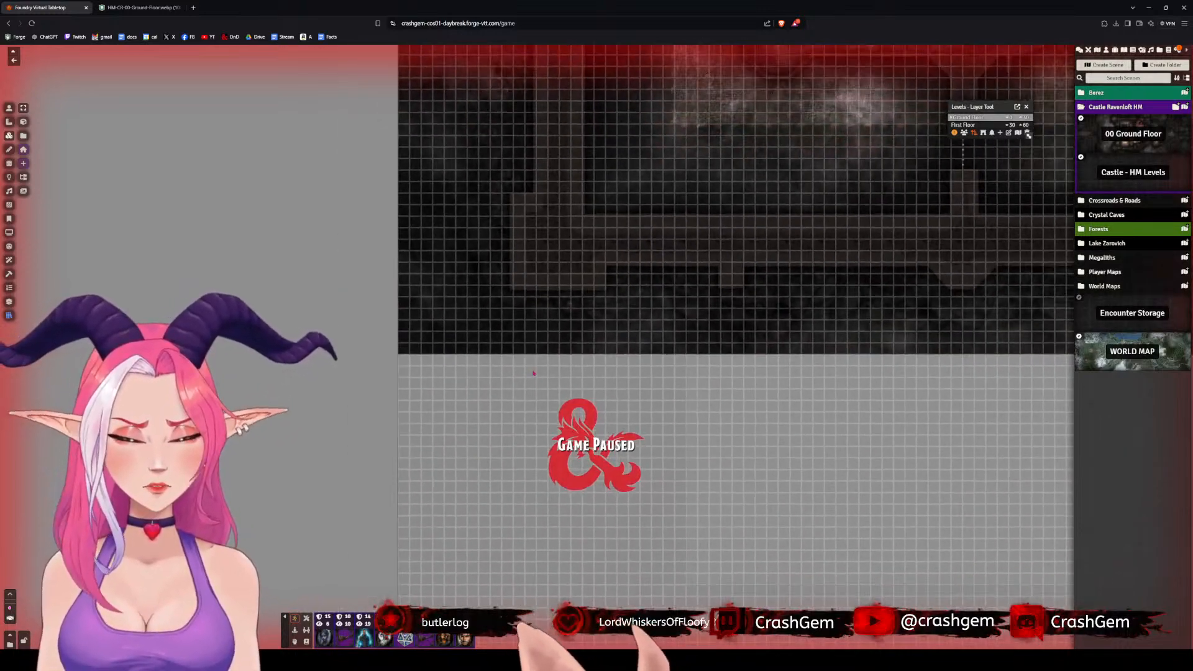
left_click_drag(388, 380, 107, 281)
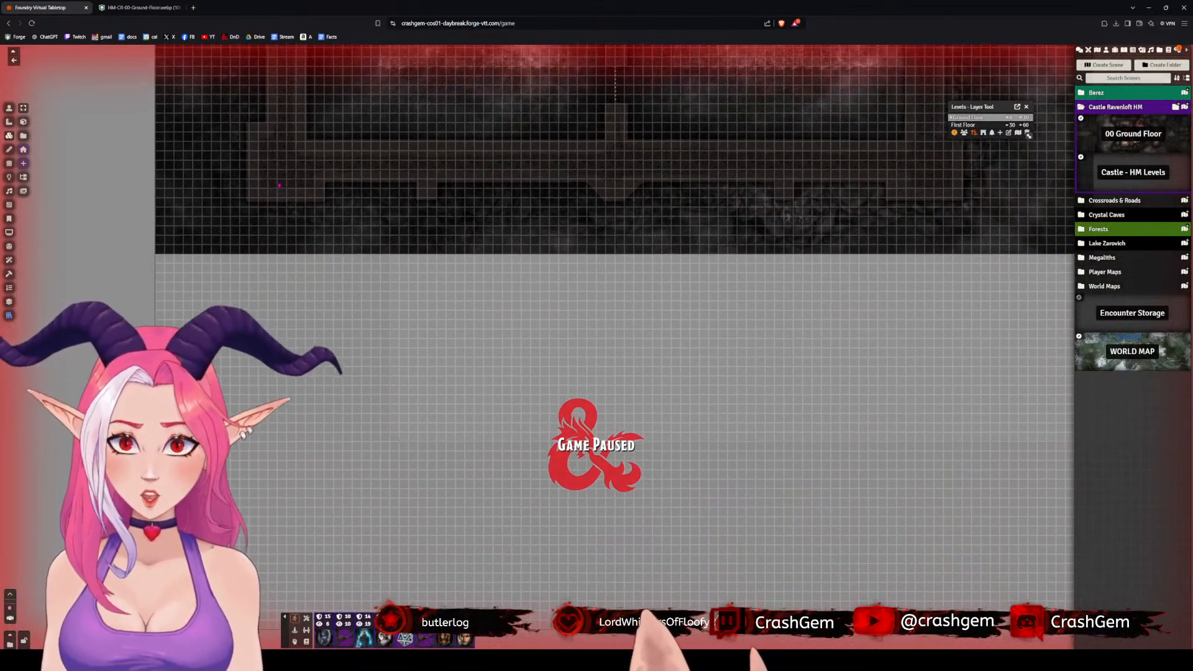
left_click_drag(247, 209, 482, 397)
left_click_drag(336, 187, 315, 506)
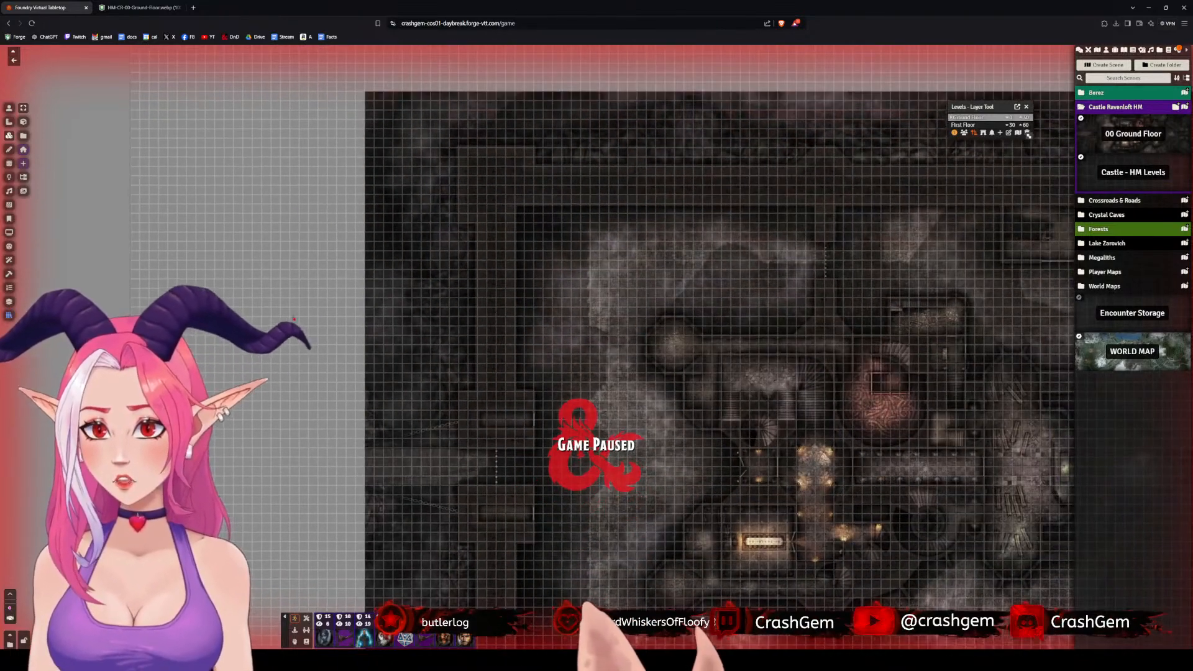
left_click_drag(555, 91, 12, 153)
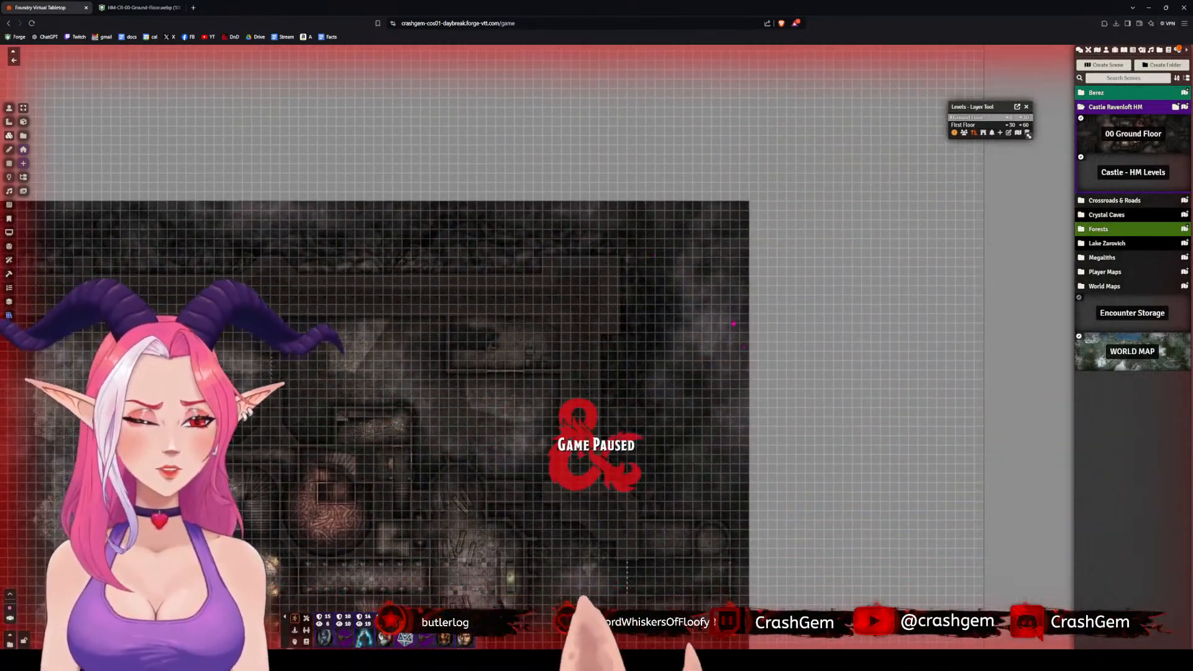
left_click_drag(816, 370, 749, 1)
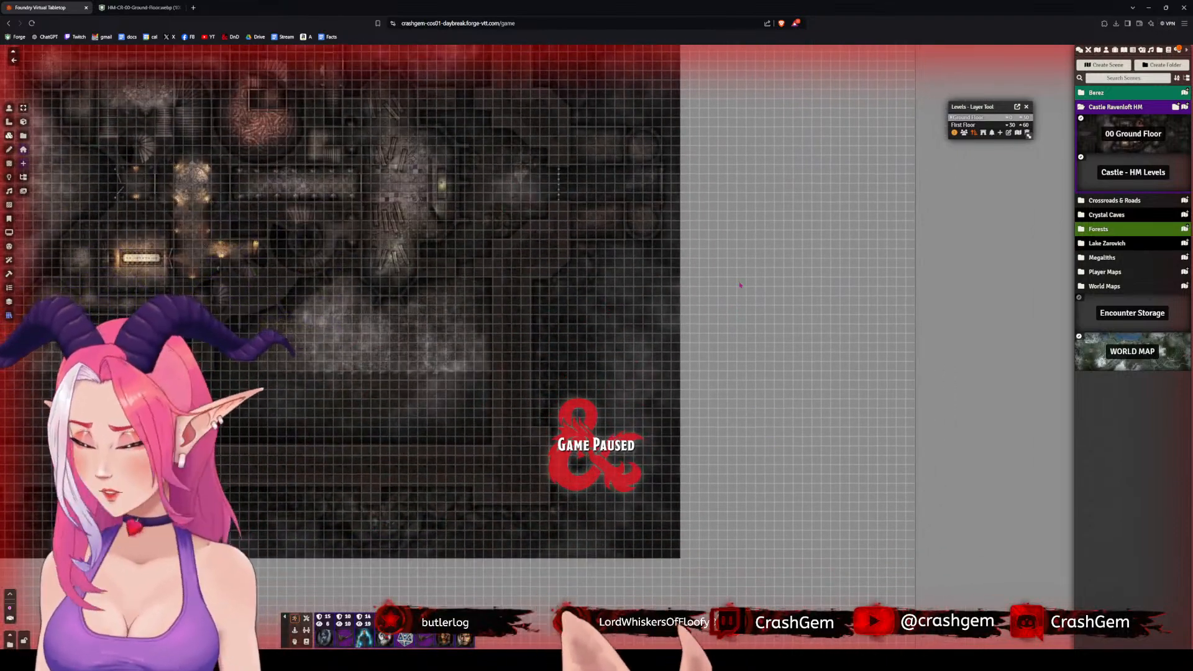
left_click_drag(751, 277, 778, 667)
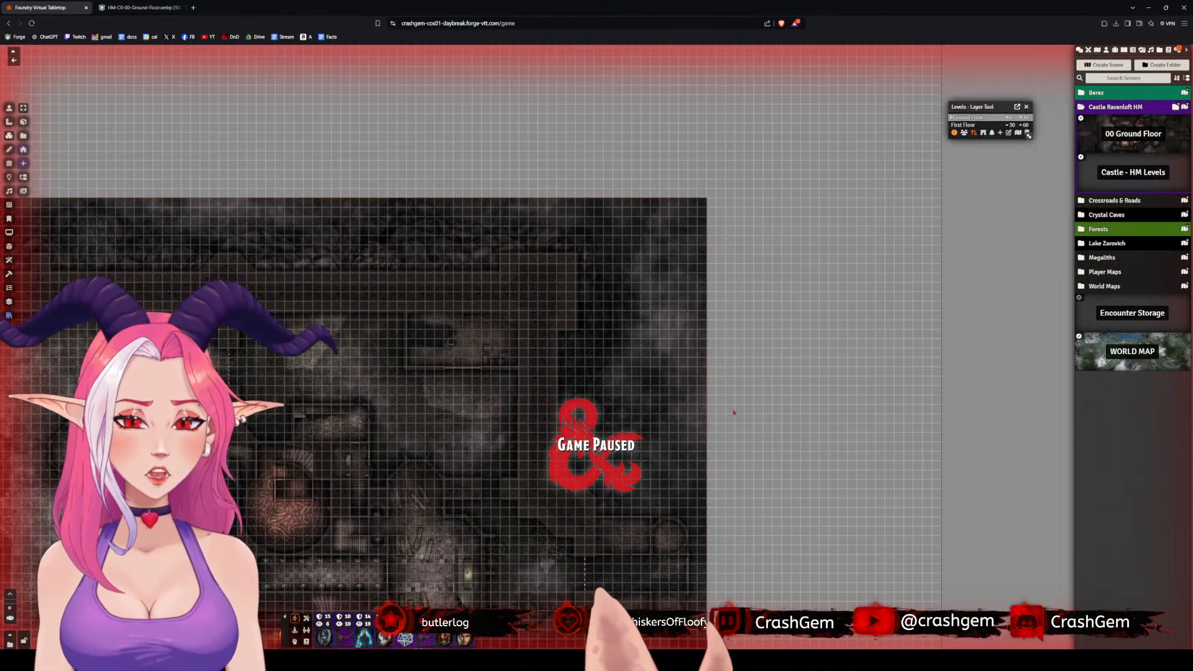
left_click_drag(734, 412, 1168, 200)
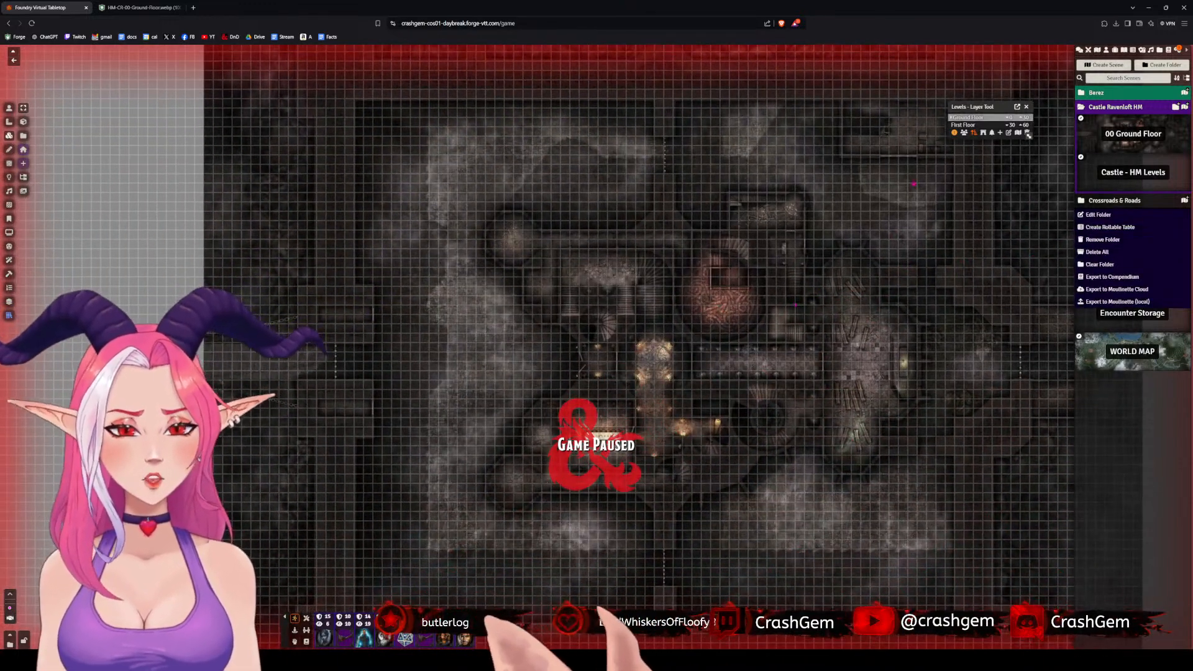
- Alternate between the Ground Floor and First Floor levels to compare how the two castle maps line up
left_click(970, 125)
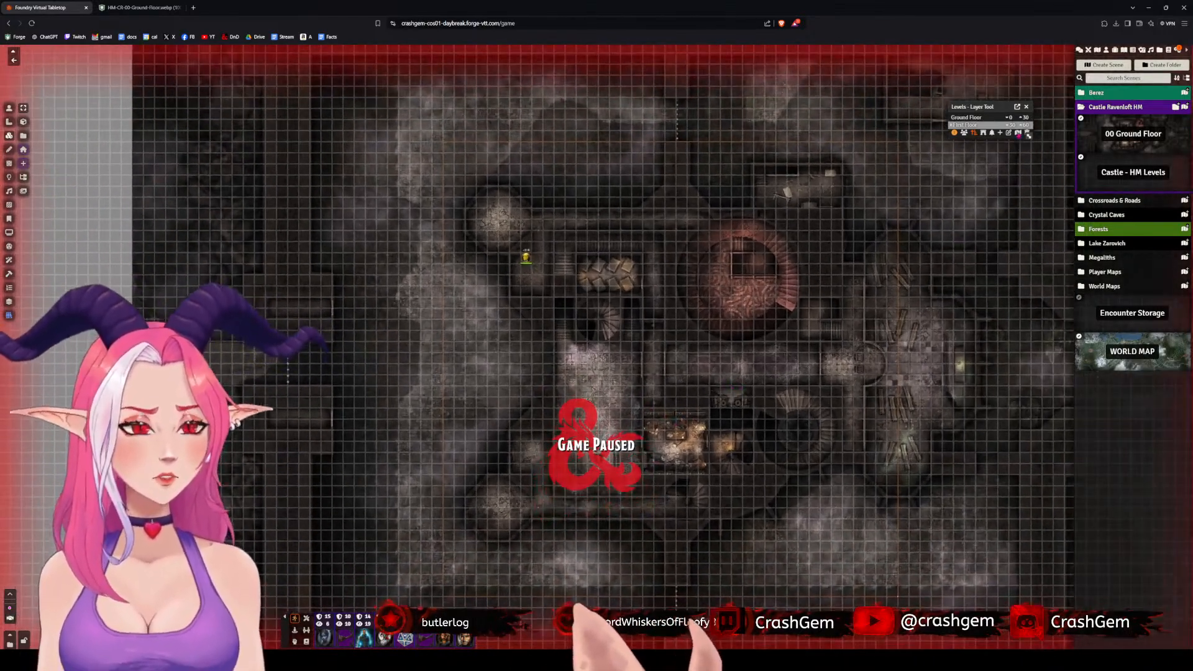
left_click(966, 117)
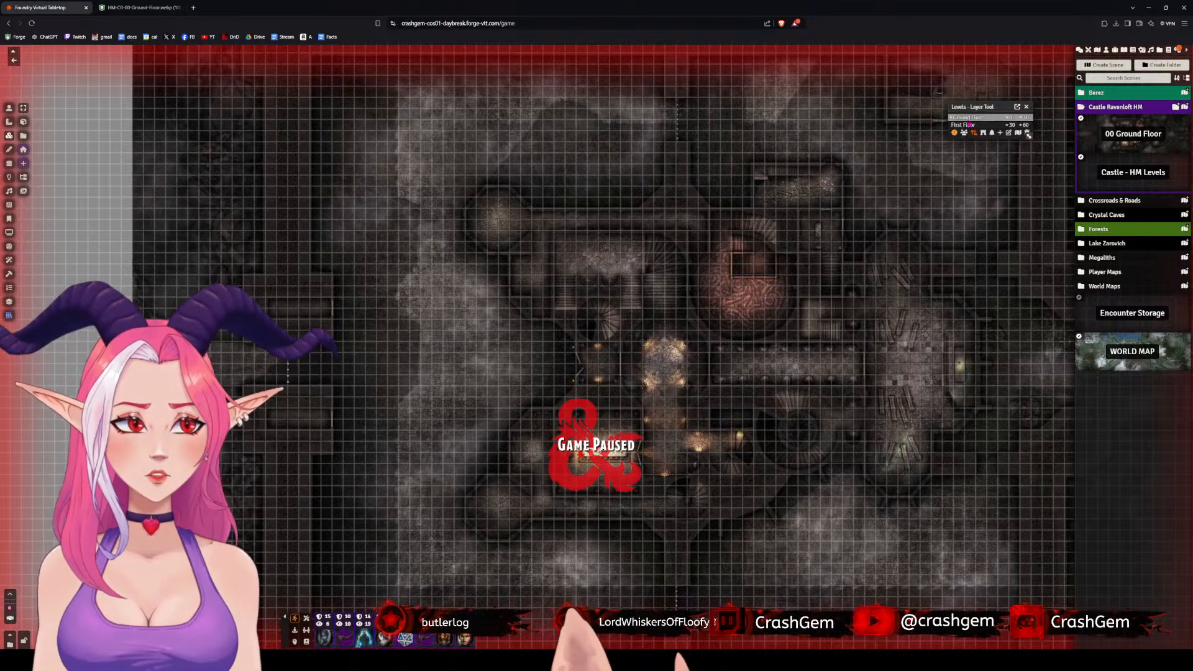
left_click(968, 125)
left_click(966, 118)
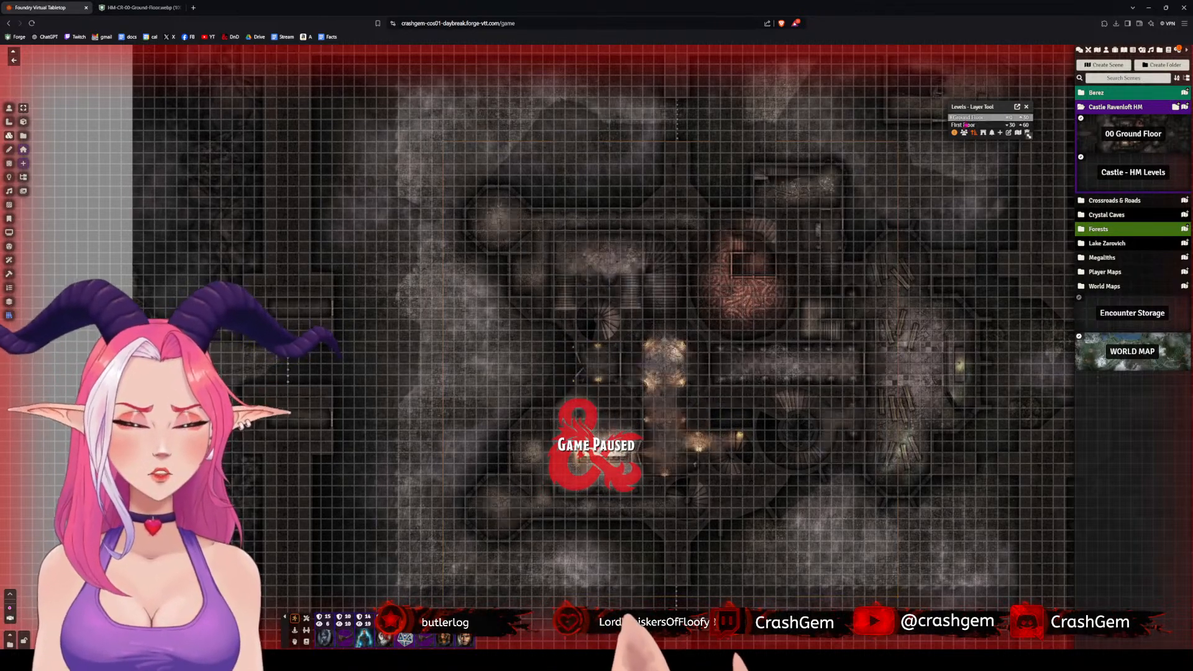
left_click(967, 125)
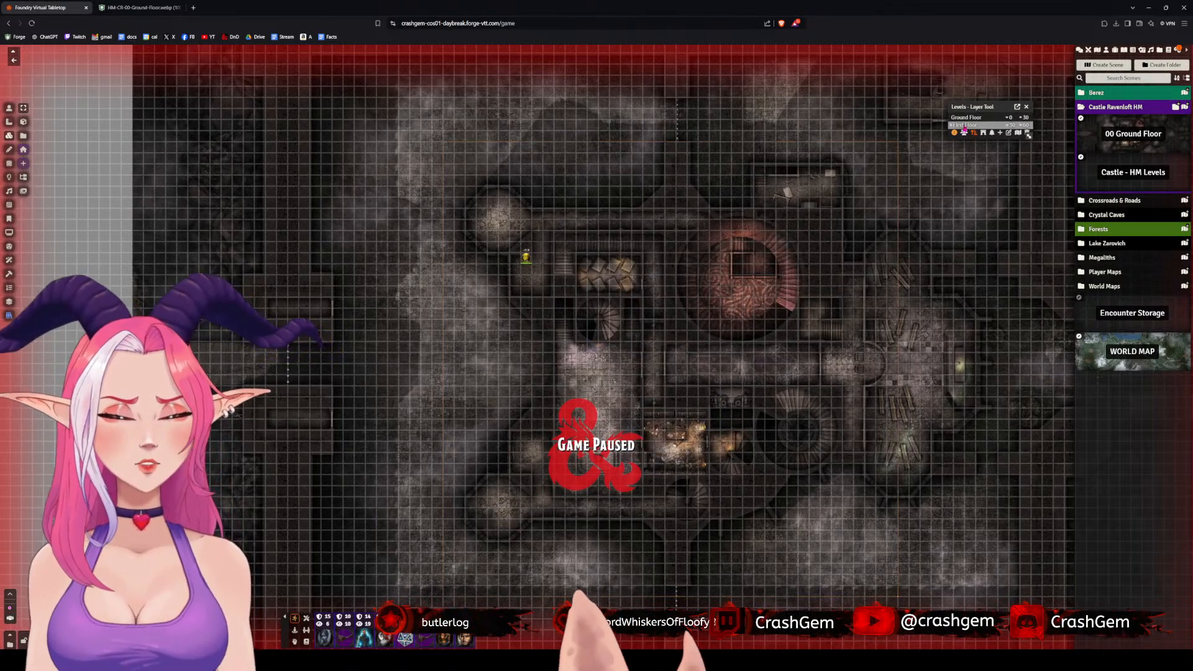
scroll(682, 305, "up", 7)
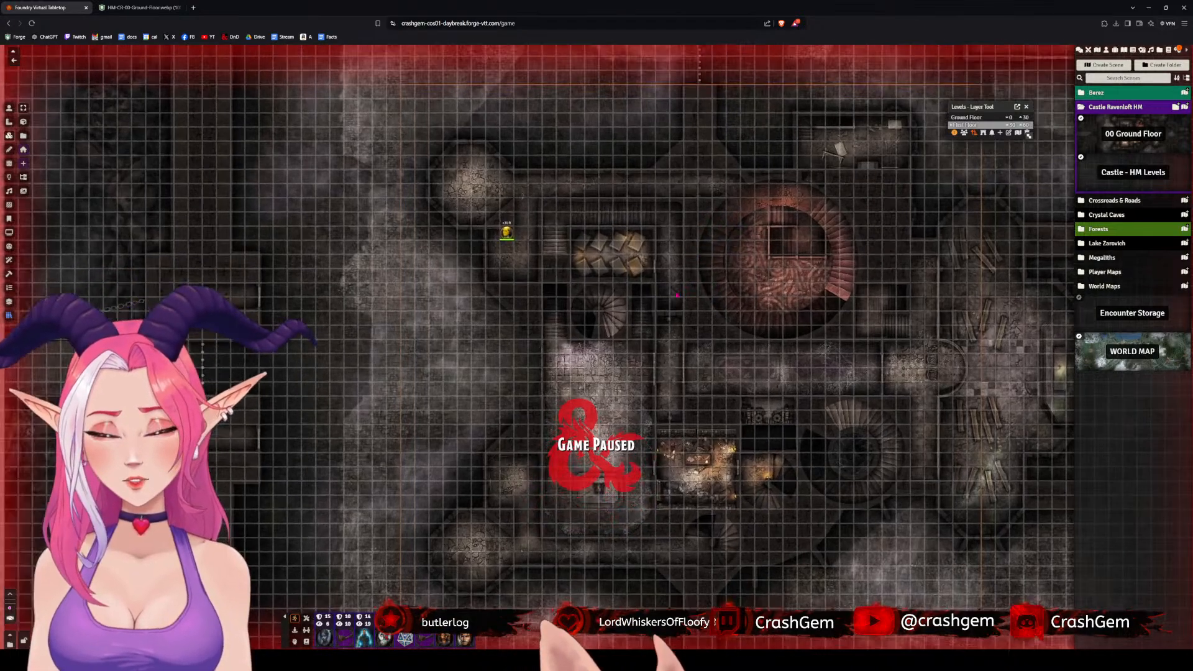
scroll(675, 301, "down", 10)
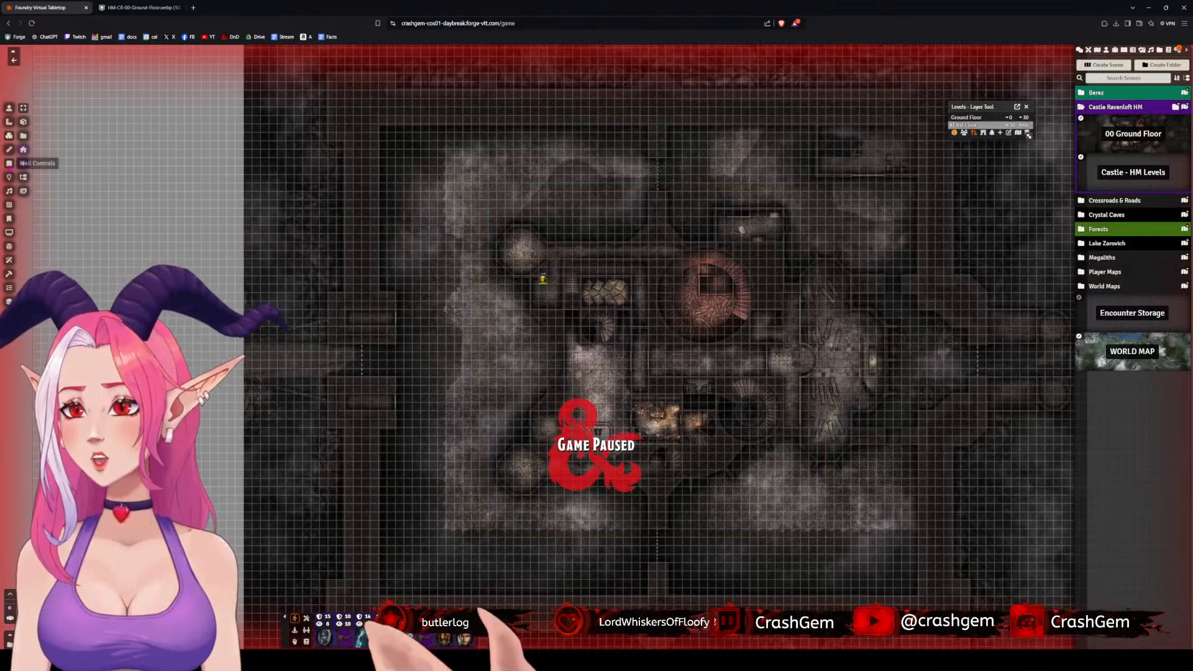
- Switch to the wall controls on the Ground Floor level and delete all of the existing walls
left_click(9, 163)
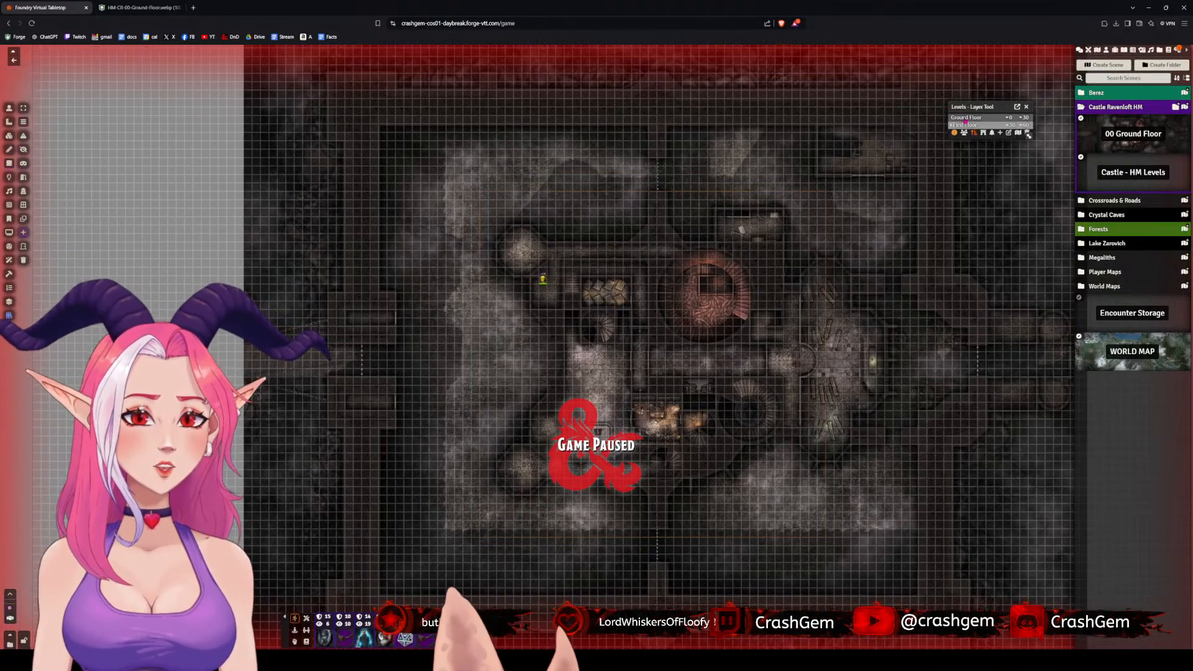
left_click(968, 118)
scroll(484, 250, "up", 5)
scroll(483, 251, "up", 5)
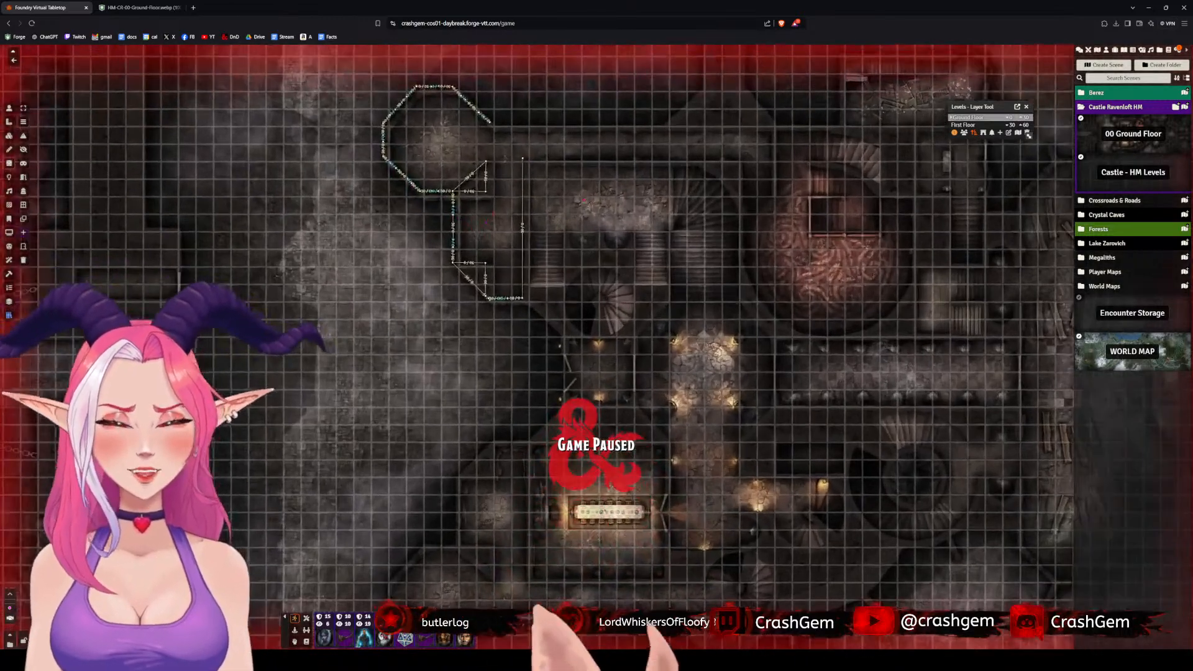
scroll(597, 350, "up", 3)
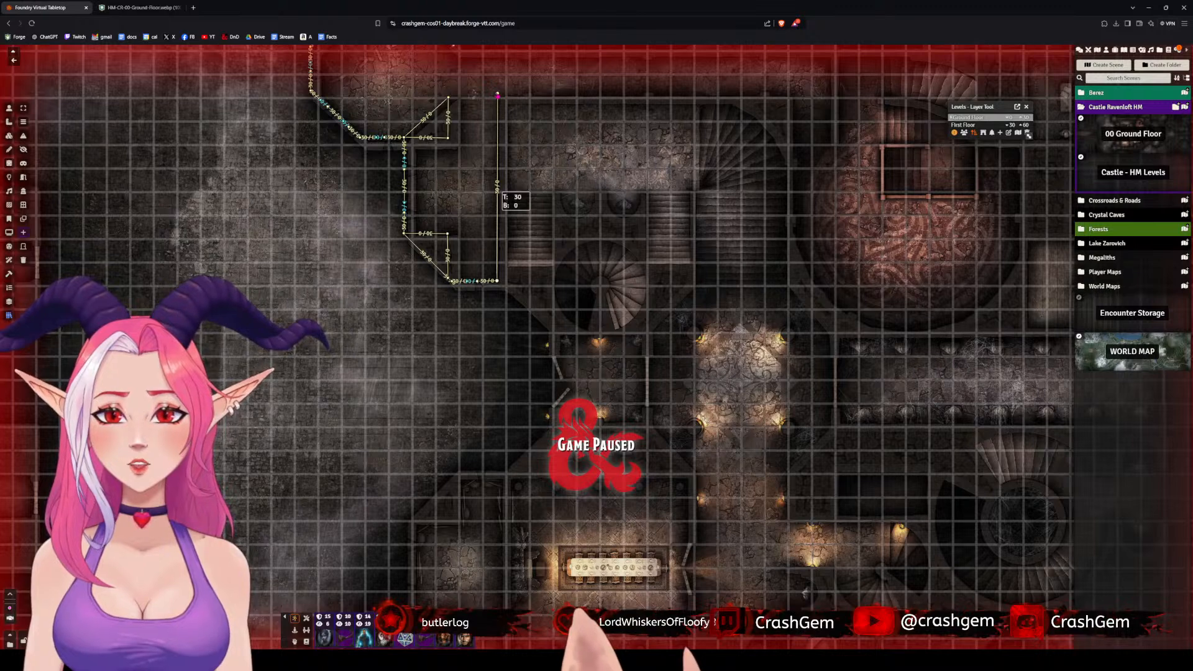
left_click(498, 95)
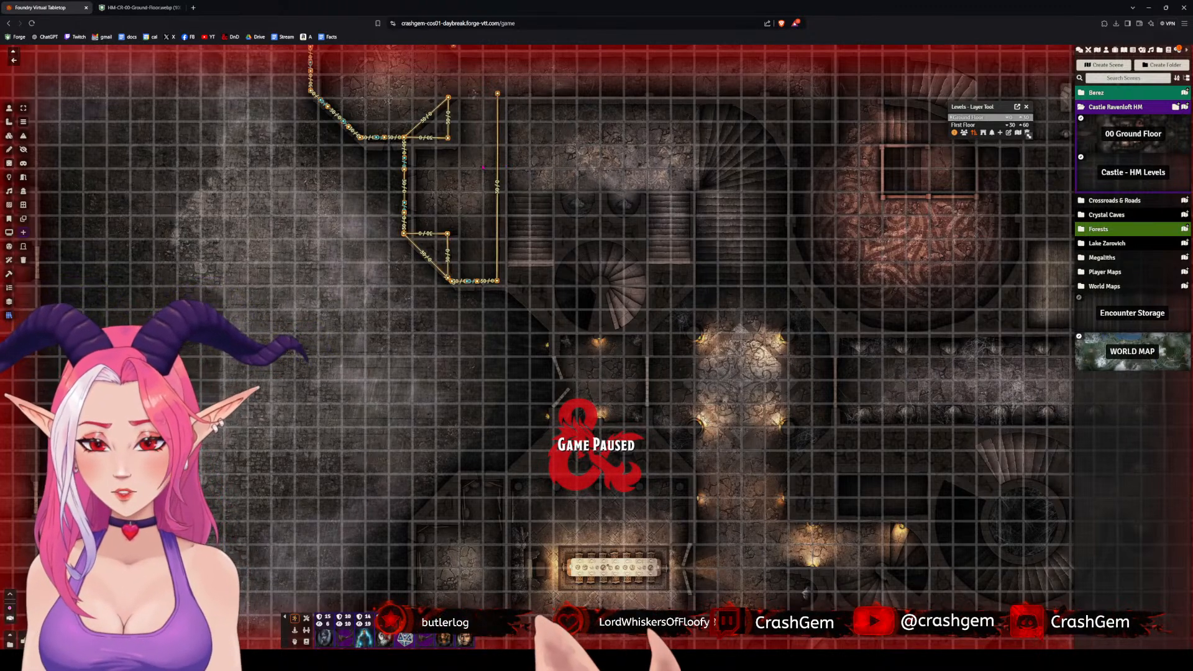
key("ctrl+a")
key("Delete")
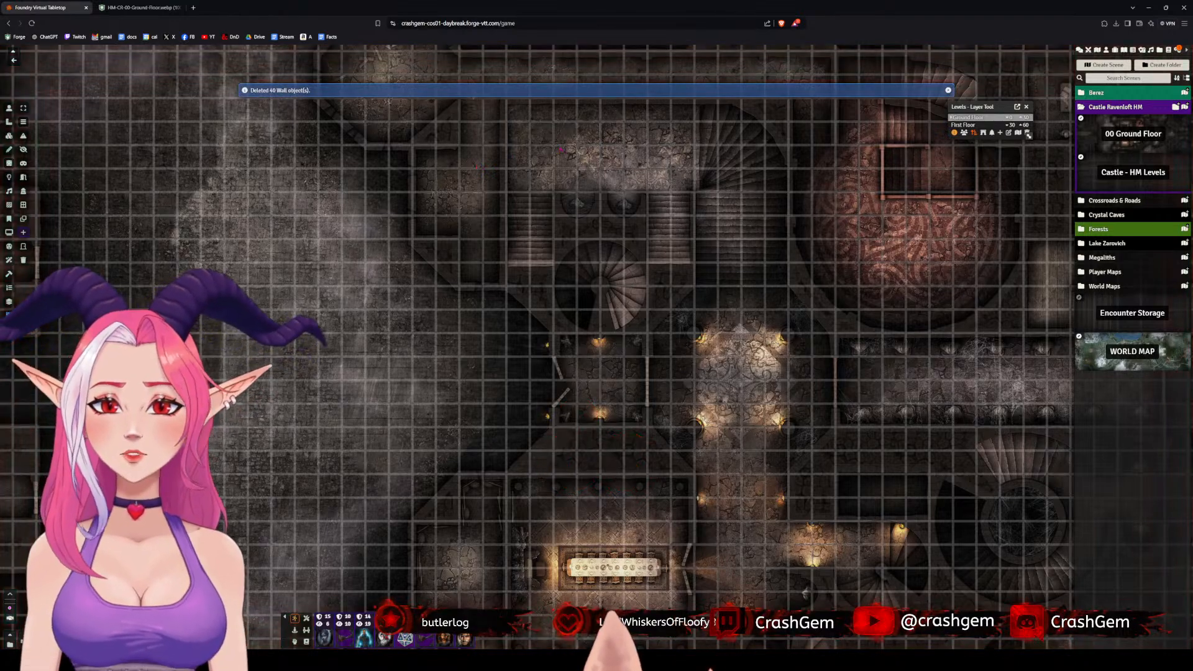
left_click_drag(562, 143, 480, 292)
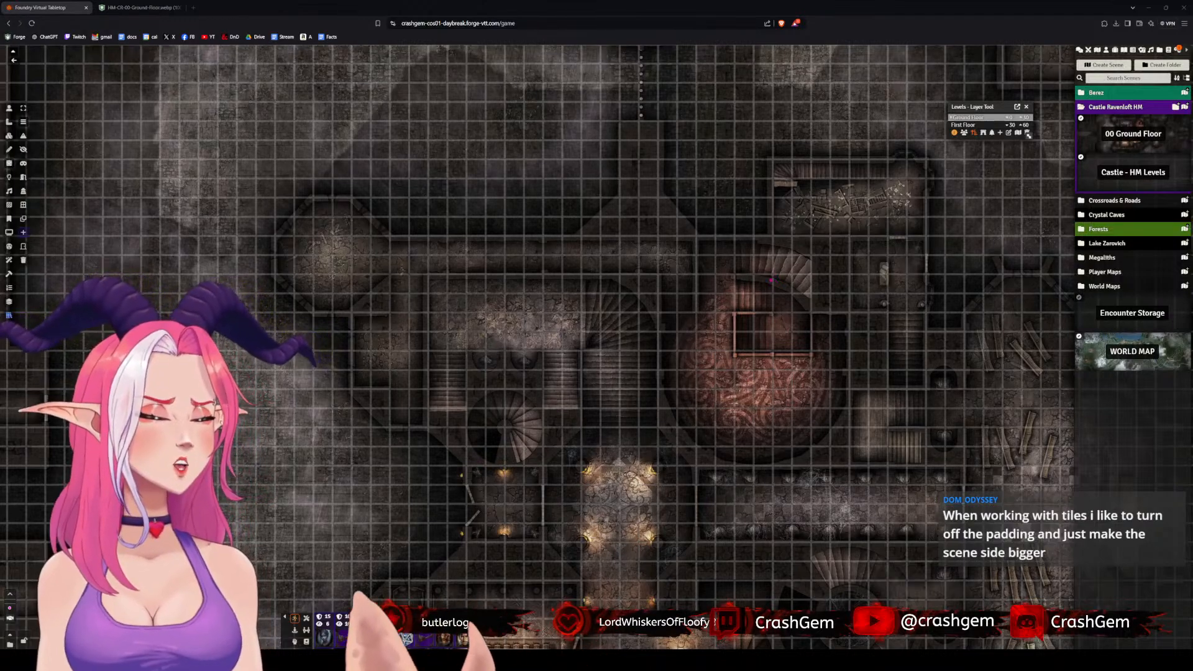
- Examine the whole ground floor map in the scene, from the castle rooms out to the map edges and surrounding padding
scroll(1028, 134, "down", 5)
scroll(788, 339, "down", 5)
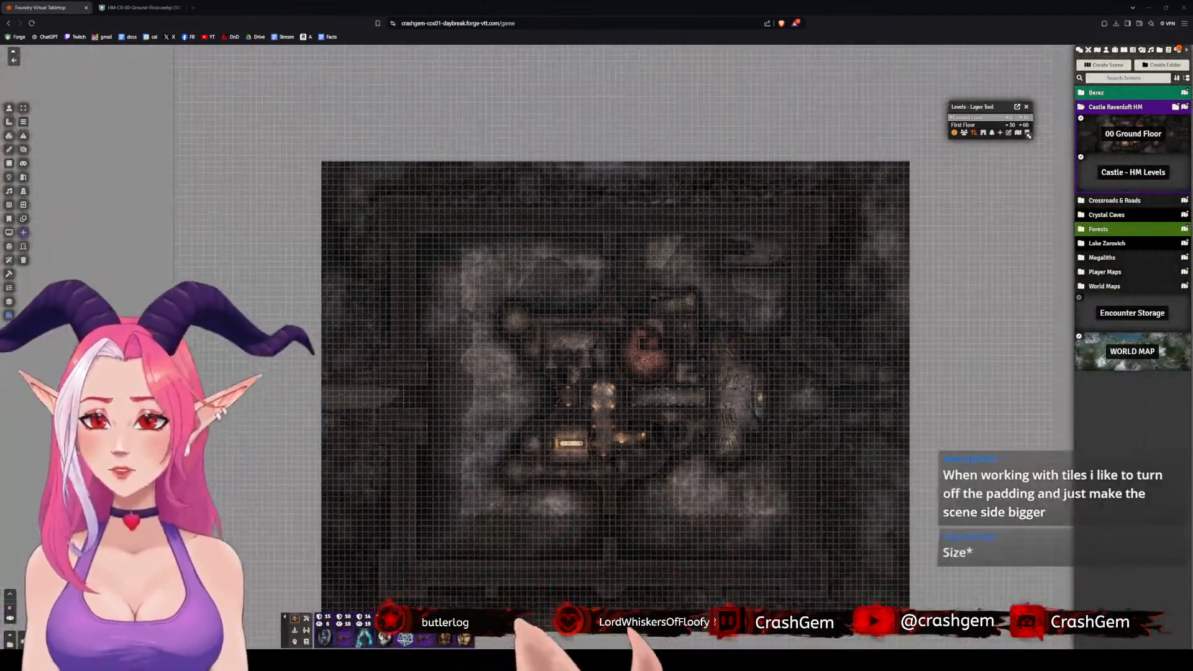
left_click_drag(292, 338, 287, 239)
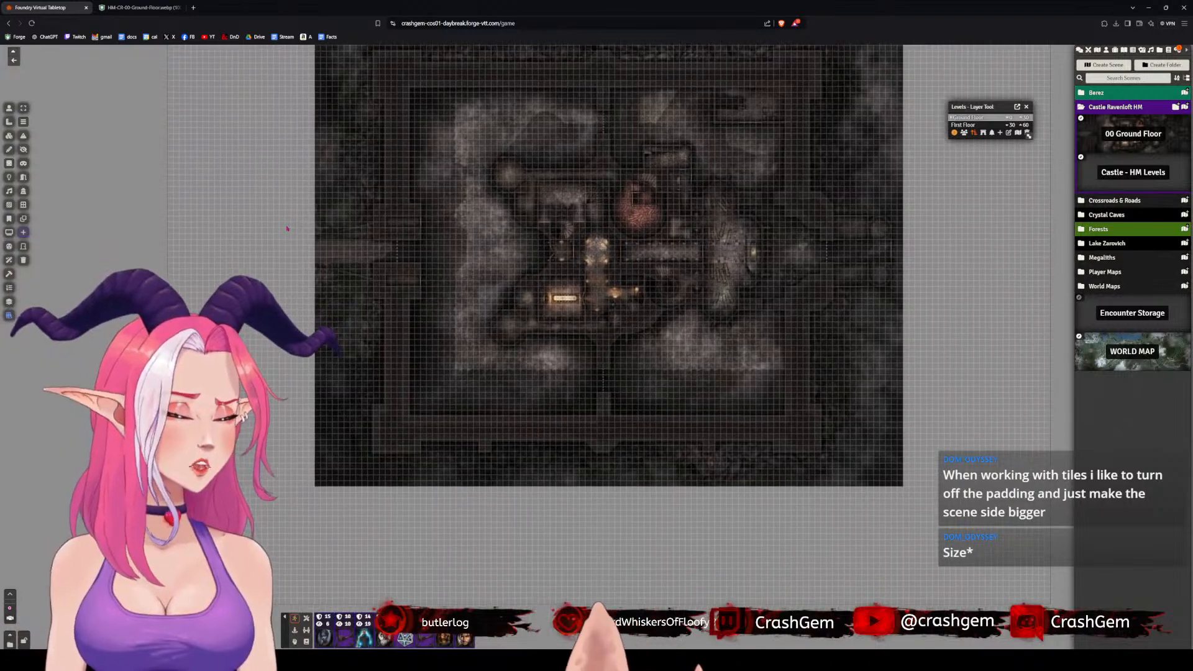
scroll(646, 321, "up", 4)
scroll(646, 322, "up", 2)
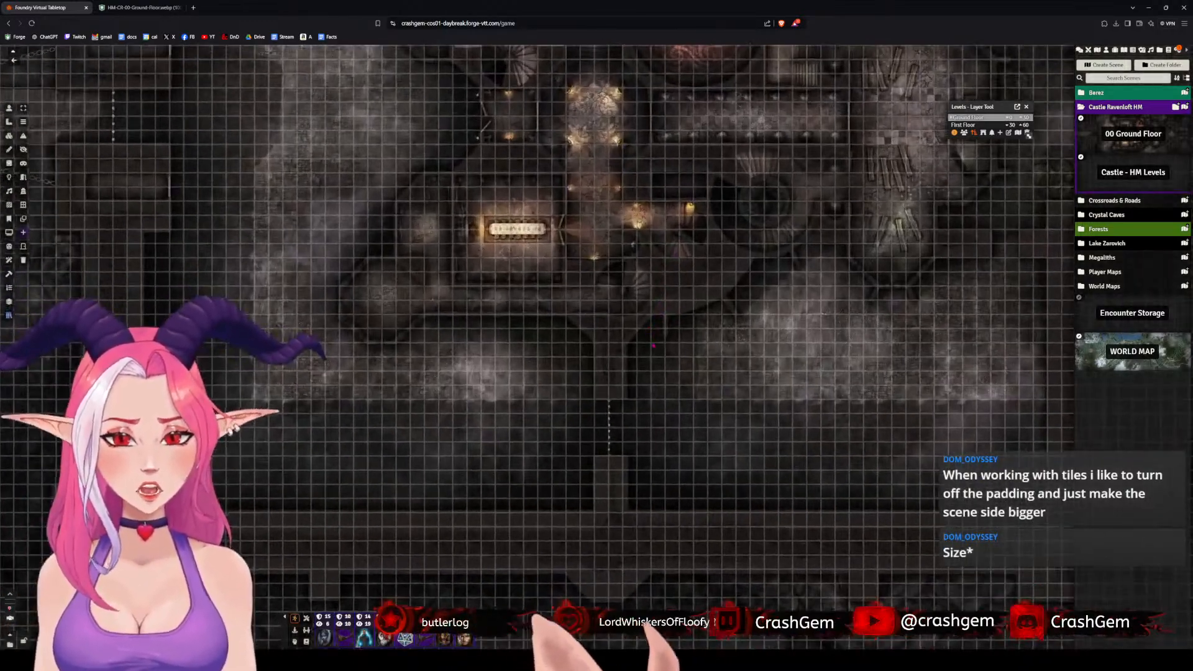
scroll(649, 346, "down", 4)
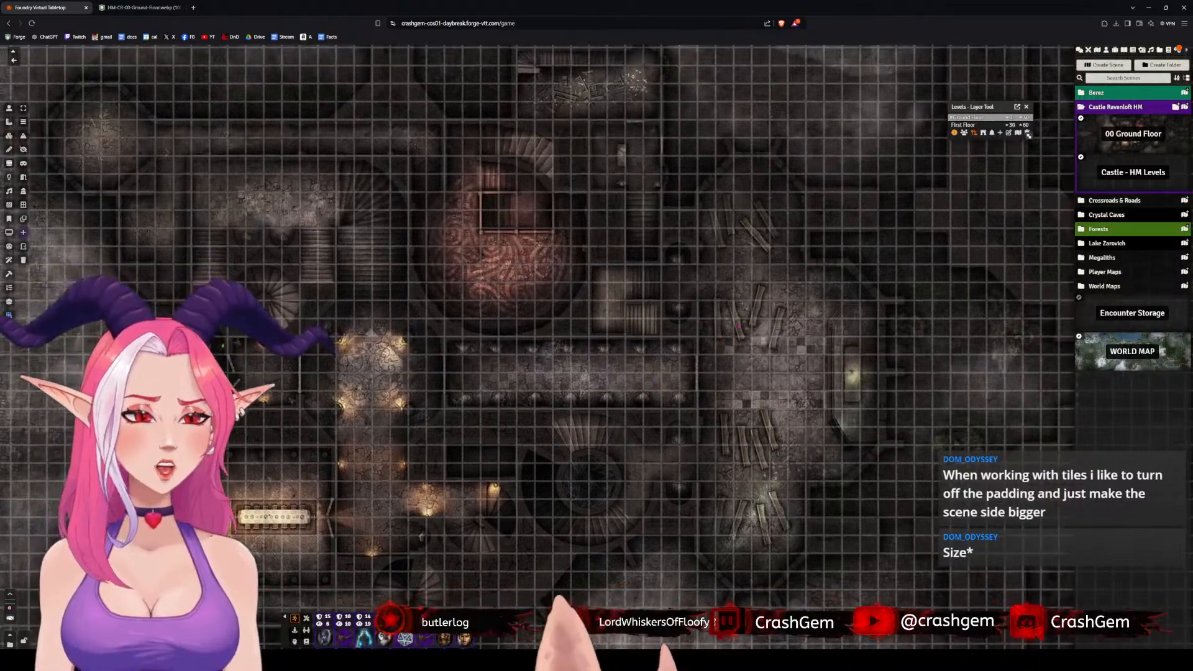
left_click_drag(650, 346, 646, 584)
scroll(693, 350, "down", 10)
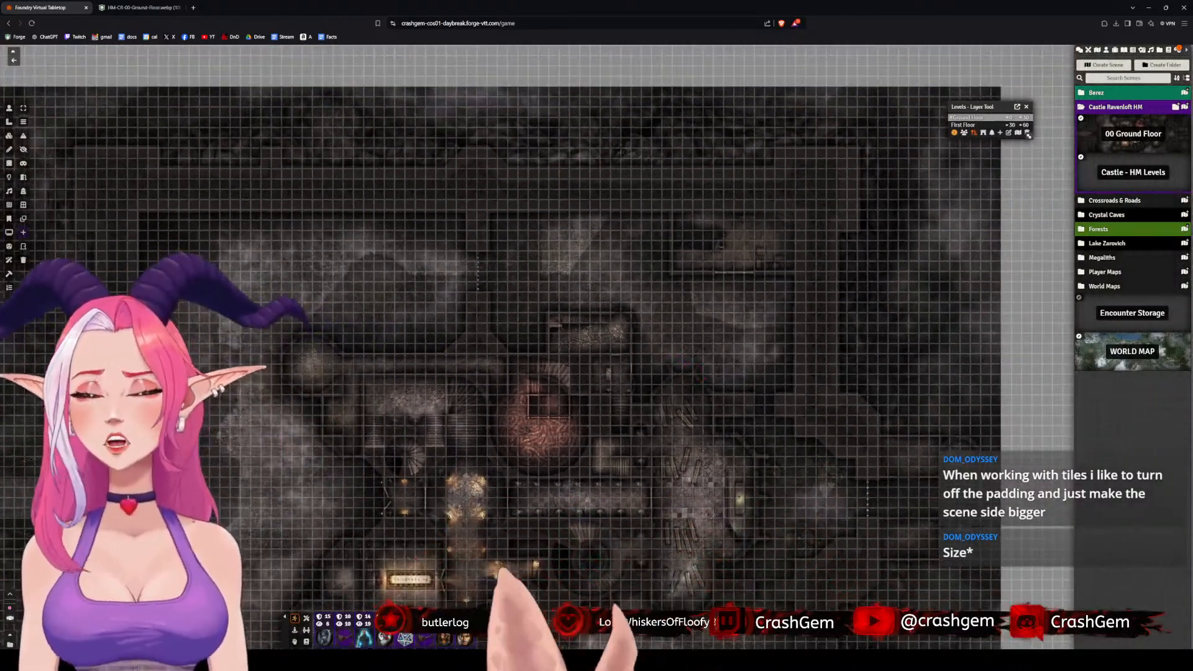
left_click_drag(732, 343, 746, 202)
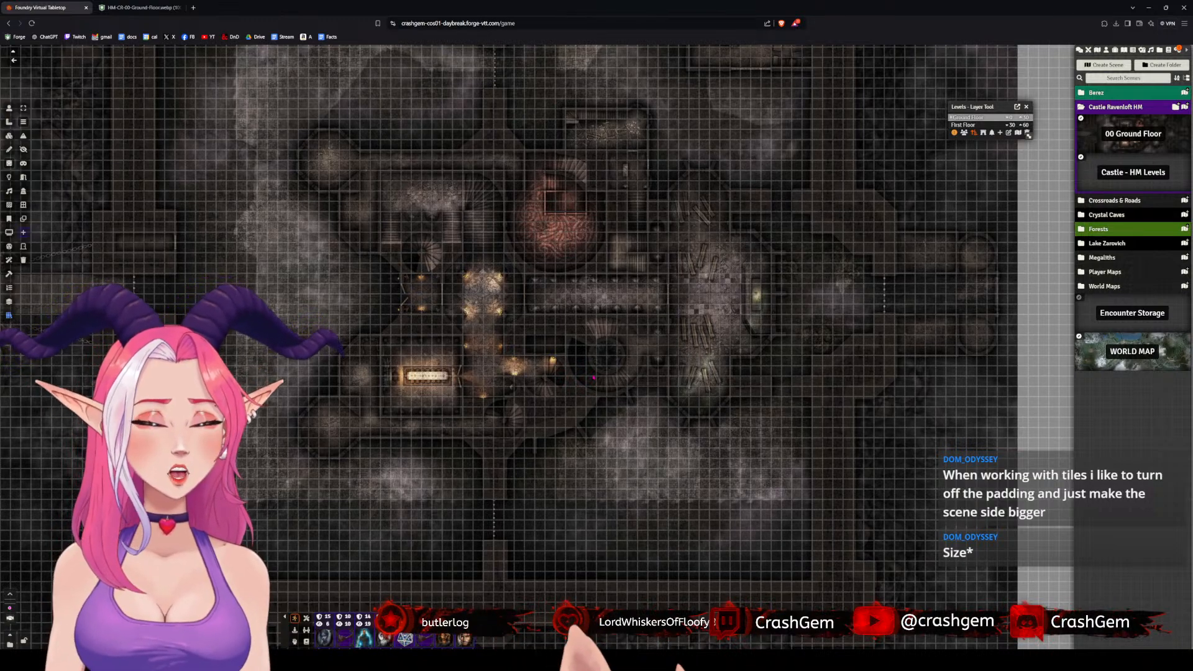
scroll(585, 346, "up", 4)
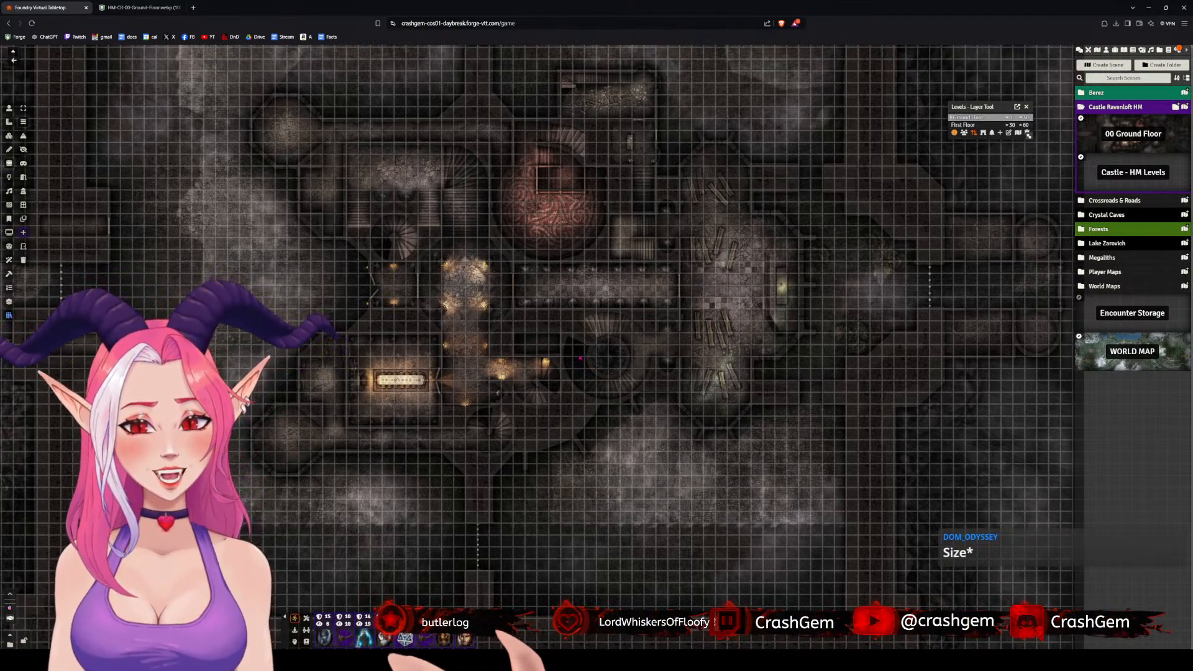
scroll(494, 355, "up", 3)
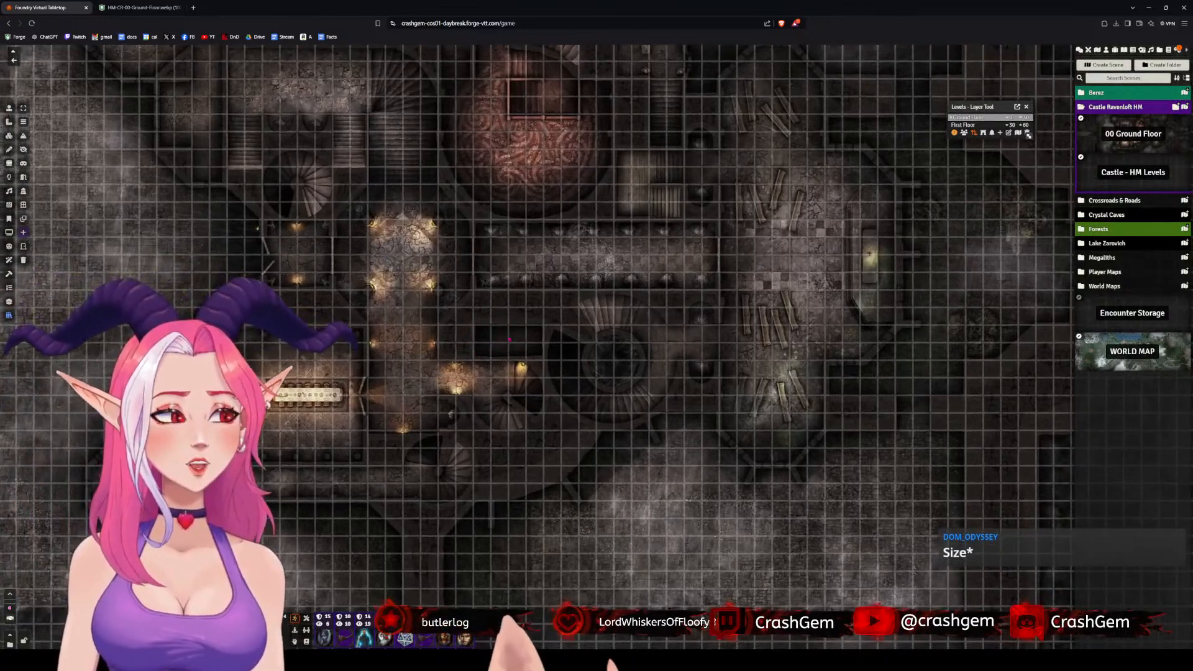
scroll(509, 339, "down", 5)
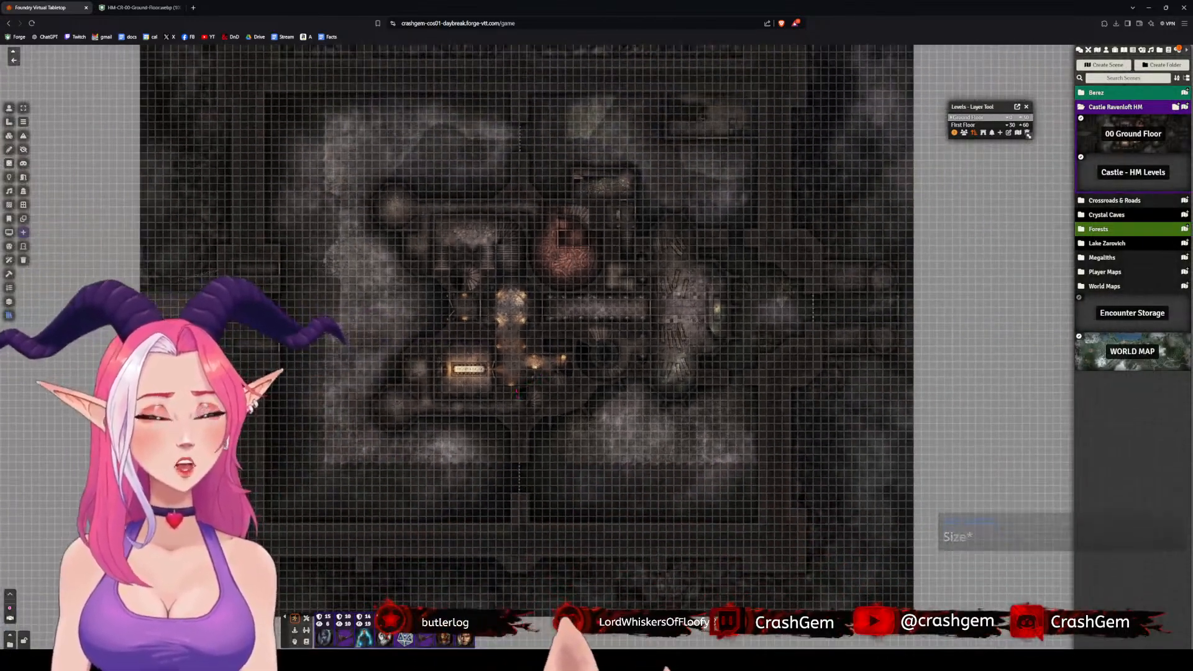
scroll(567, 345, "up", 2)
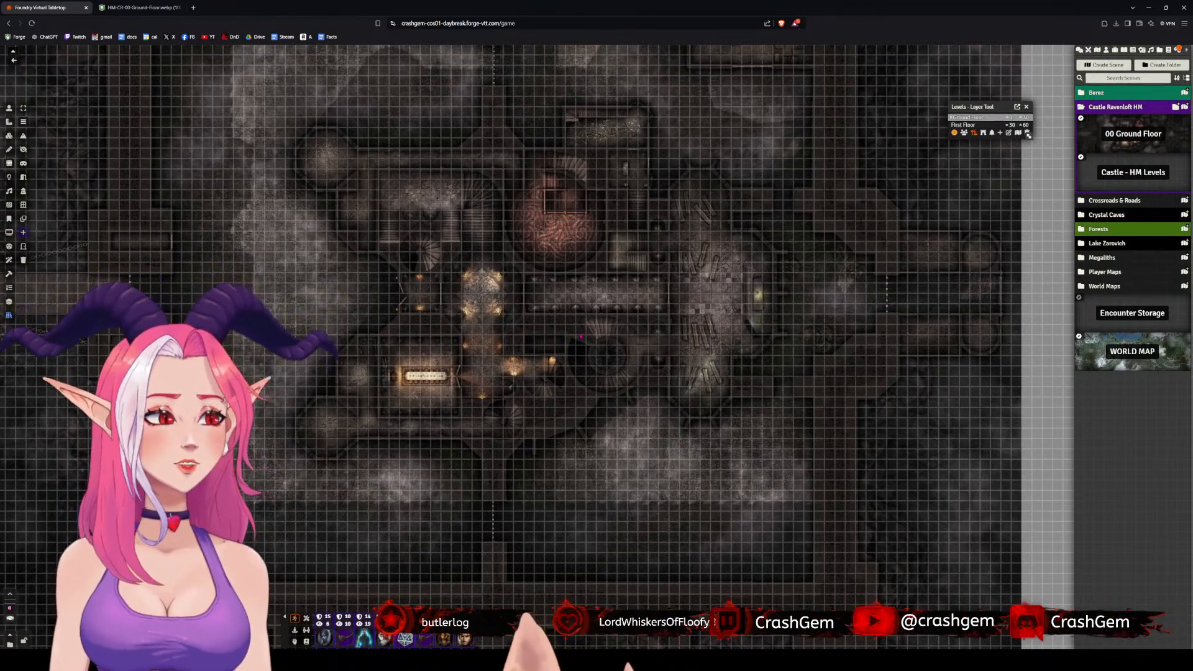
scroll(608, 346, "down", 2)
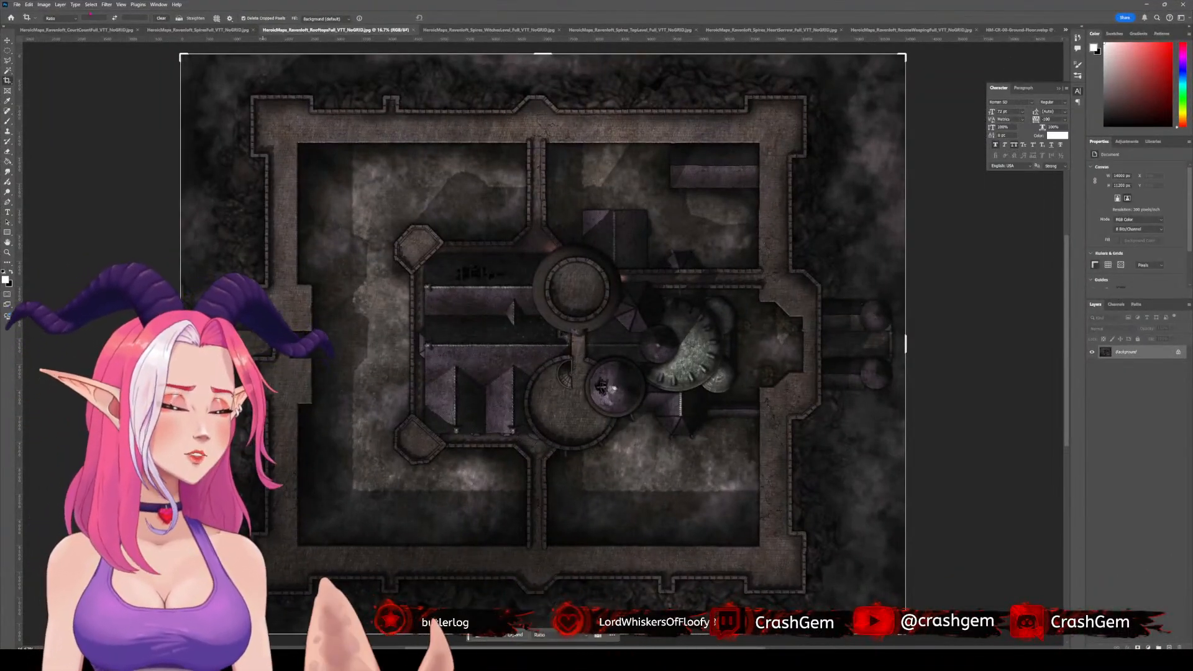
- Switch to Photoshop and bring up the open HM-CR-01-Main.webp document
left_click(55, 30)
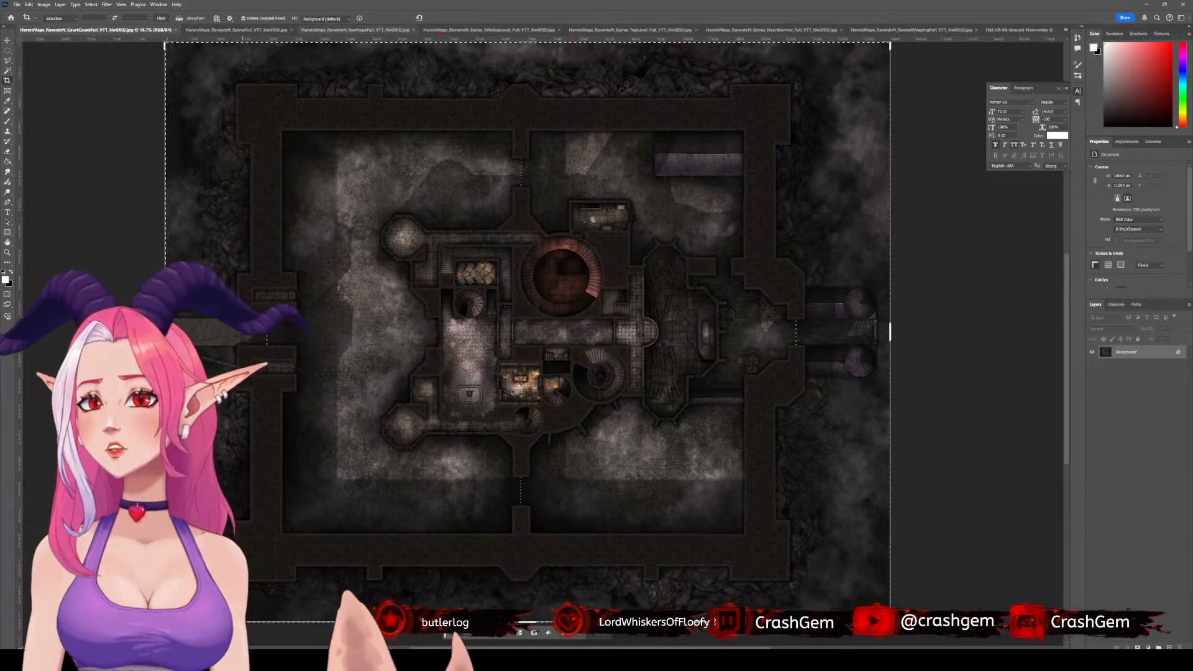
left_click(1065, 30)
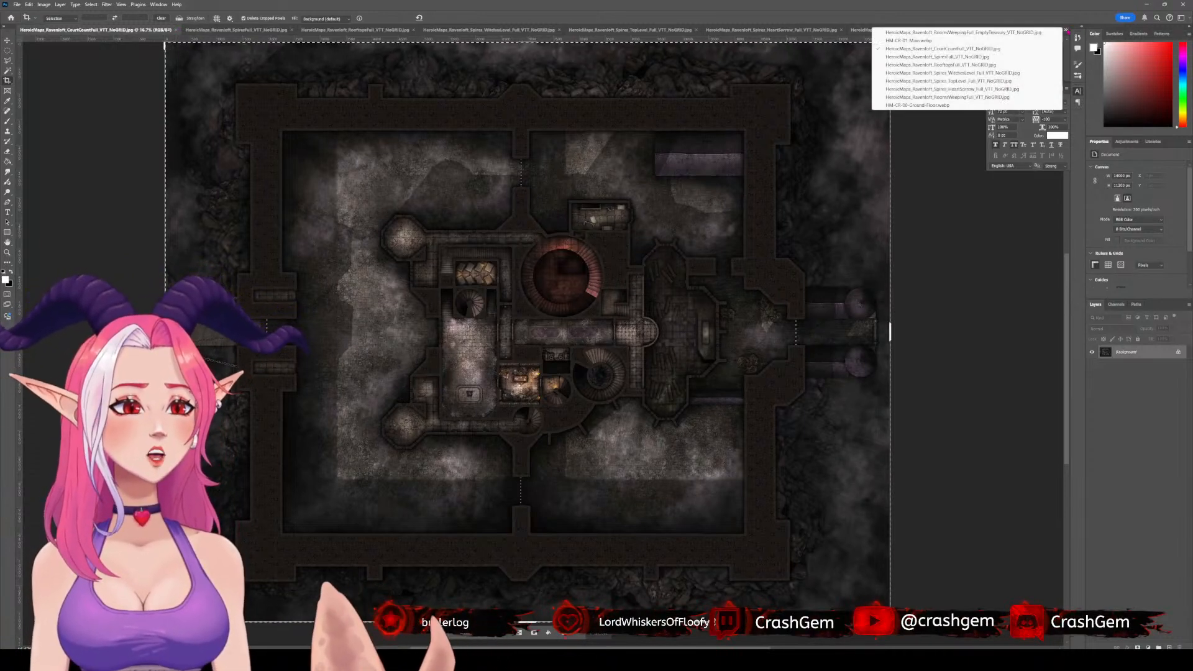
left_click(928, 41)
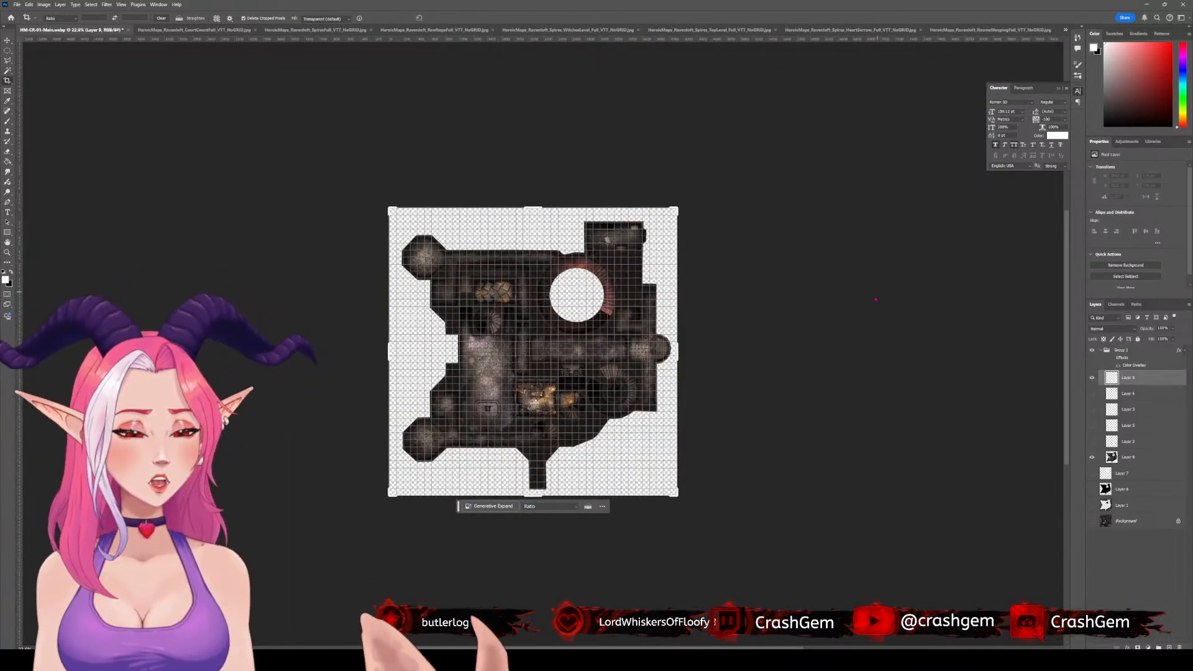
- Step back through the document's edit history until the full uncropped map with all red overlay areas is restored
key("Delete")
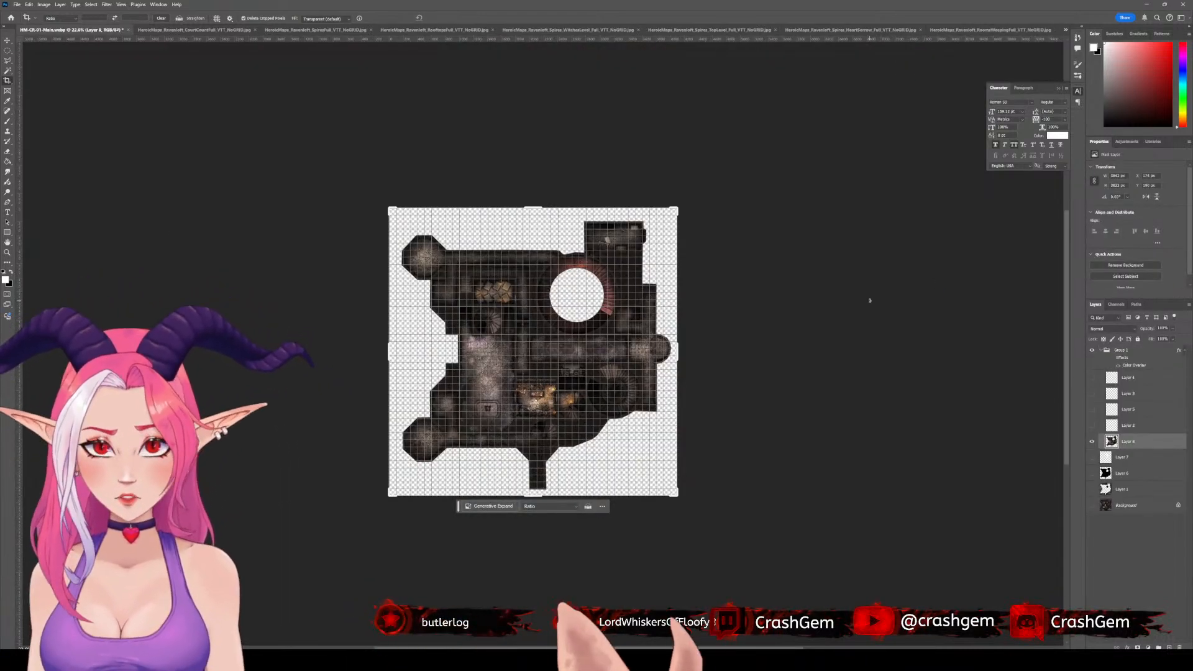
key("ctrl+z")
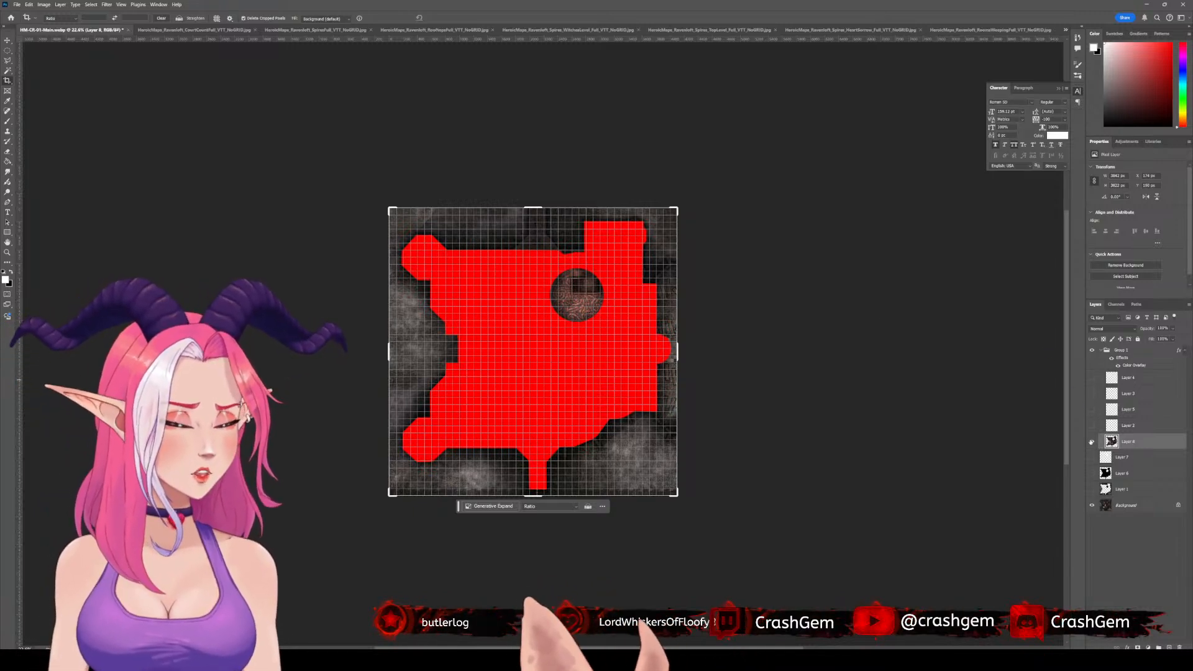
left_click(1092, 441)
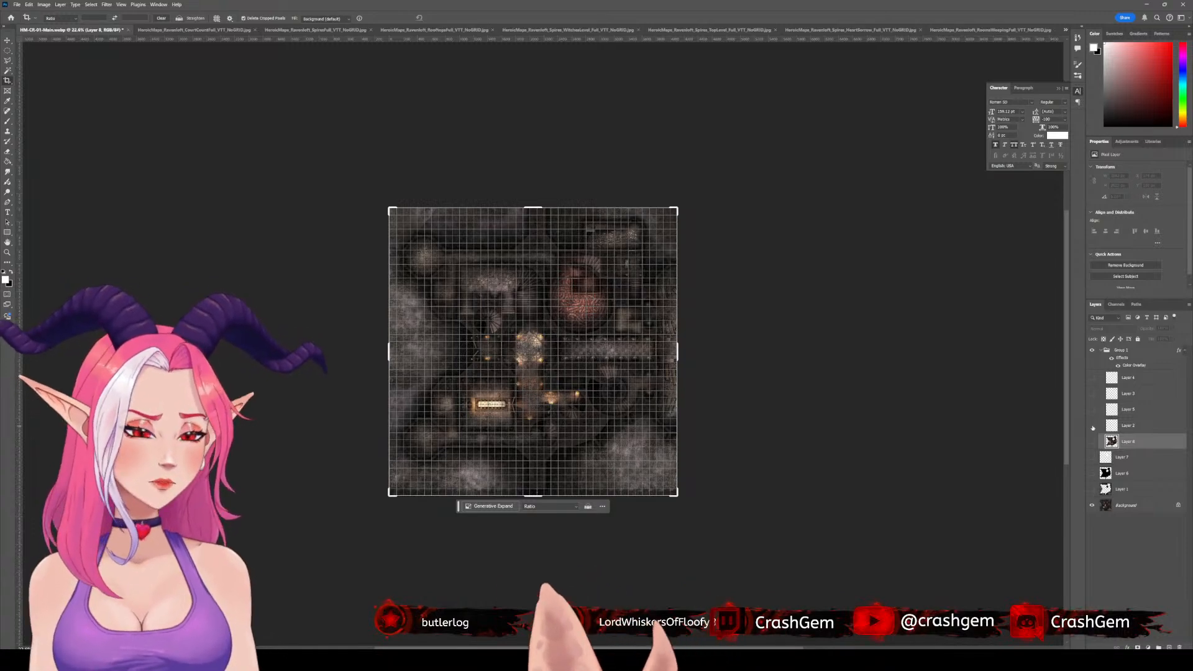
left_click(1092, 426)
left_click(1092, 410)
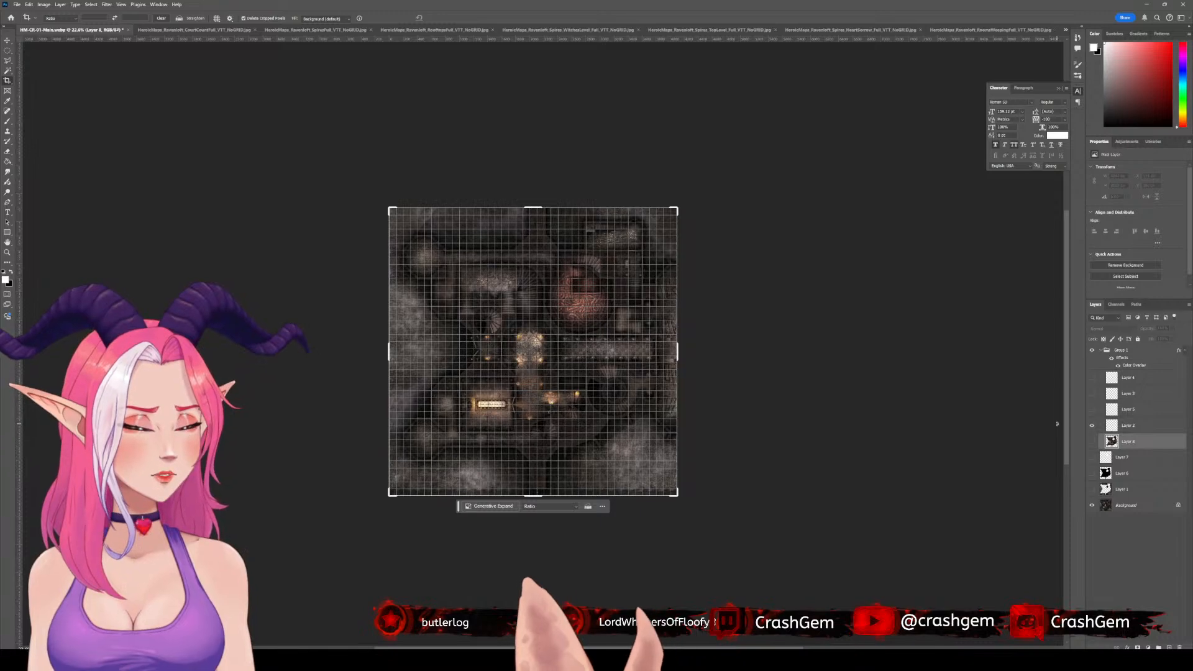
key("ctrl+z")
key("ctrl+z")
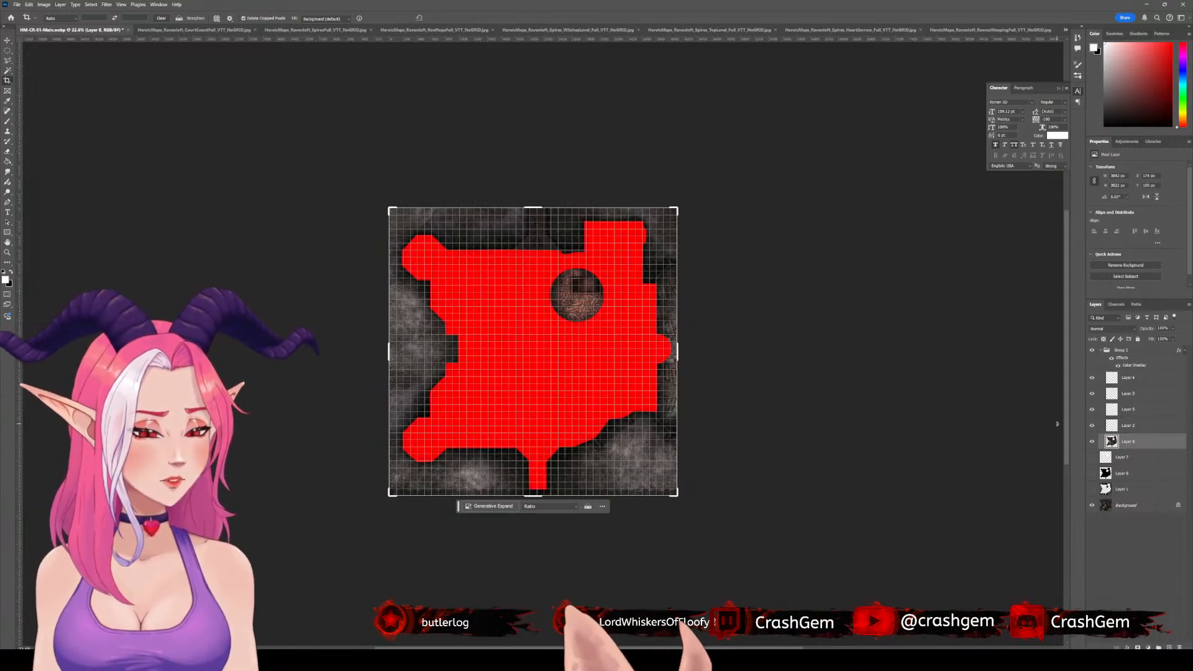
key("ctrl+z")
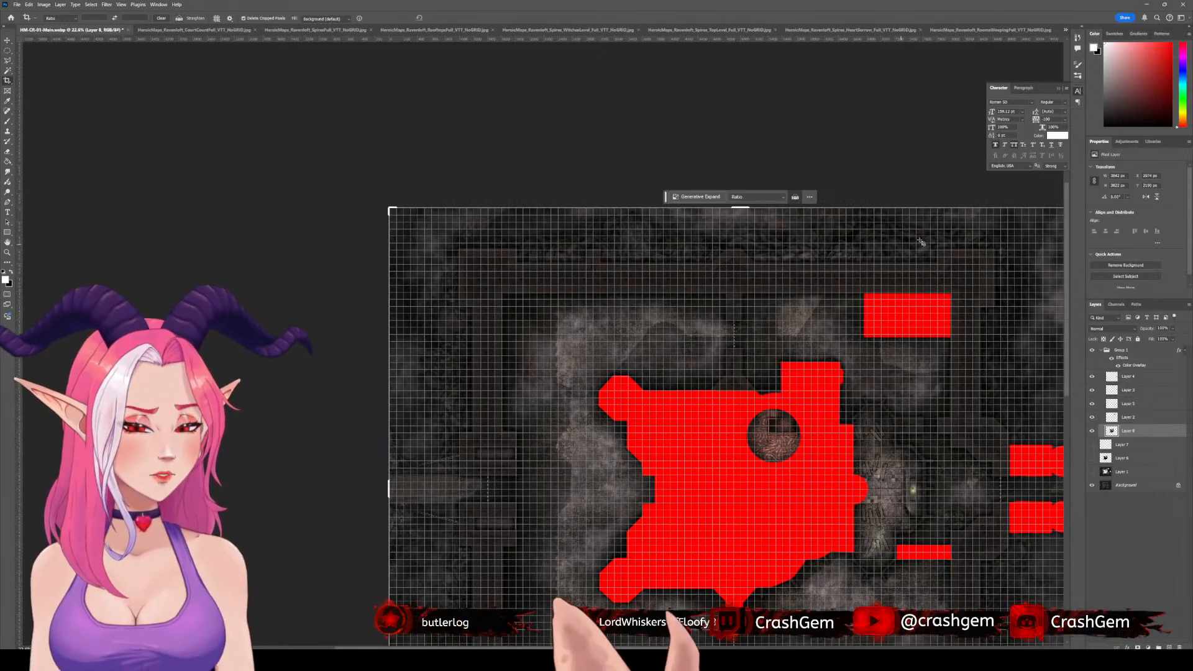
- Toggle the red overlay layers in the group off and on to identify which map area each one covers
left_click_drag(860, 165, 732, 39)
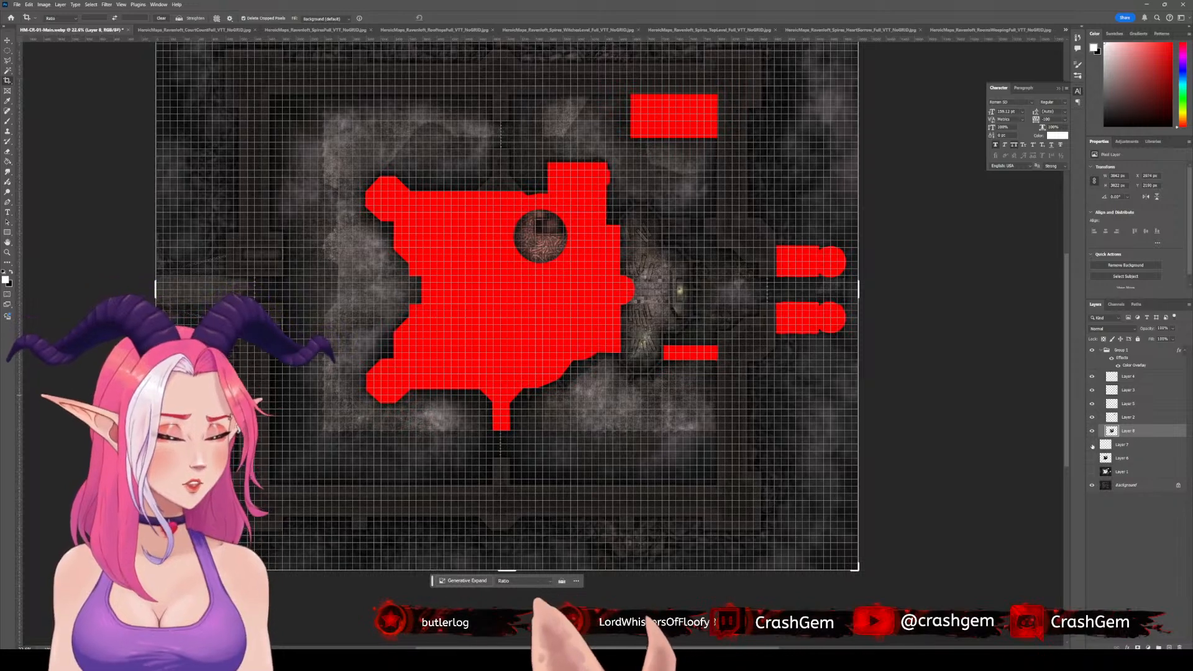
left_click(1092, 431)
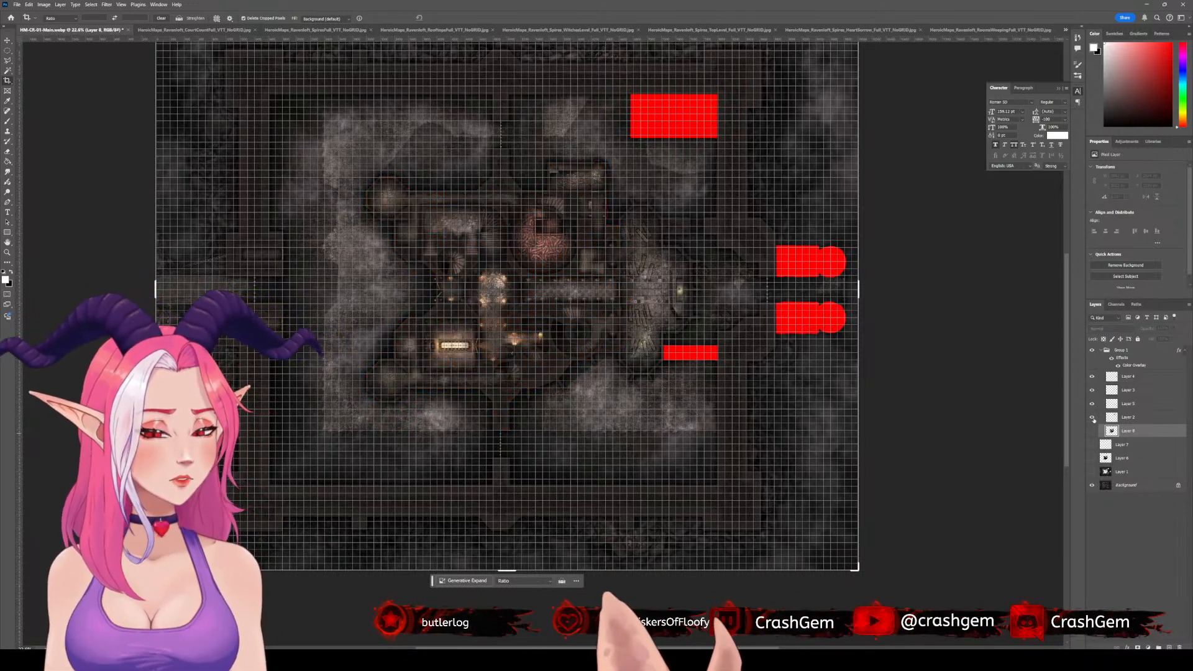
left_click(1091, 417)
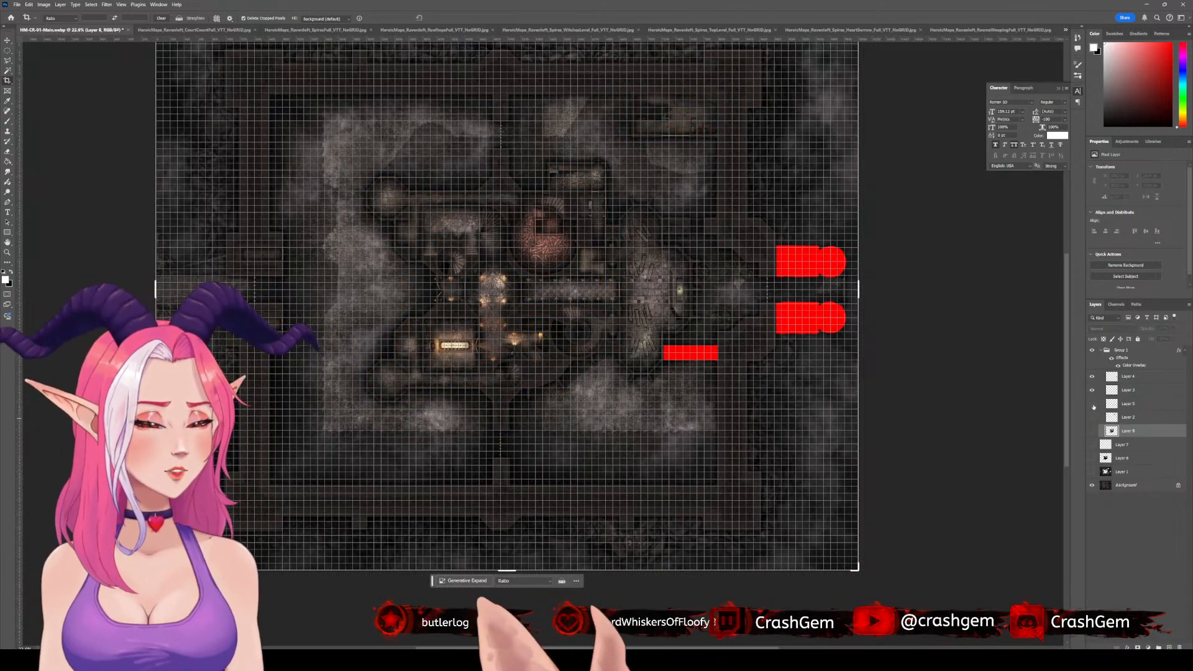
left_click(1092, 403)
left_click(1092, 390)
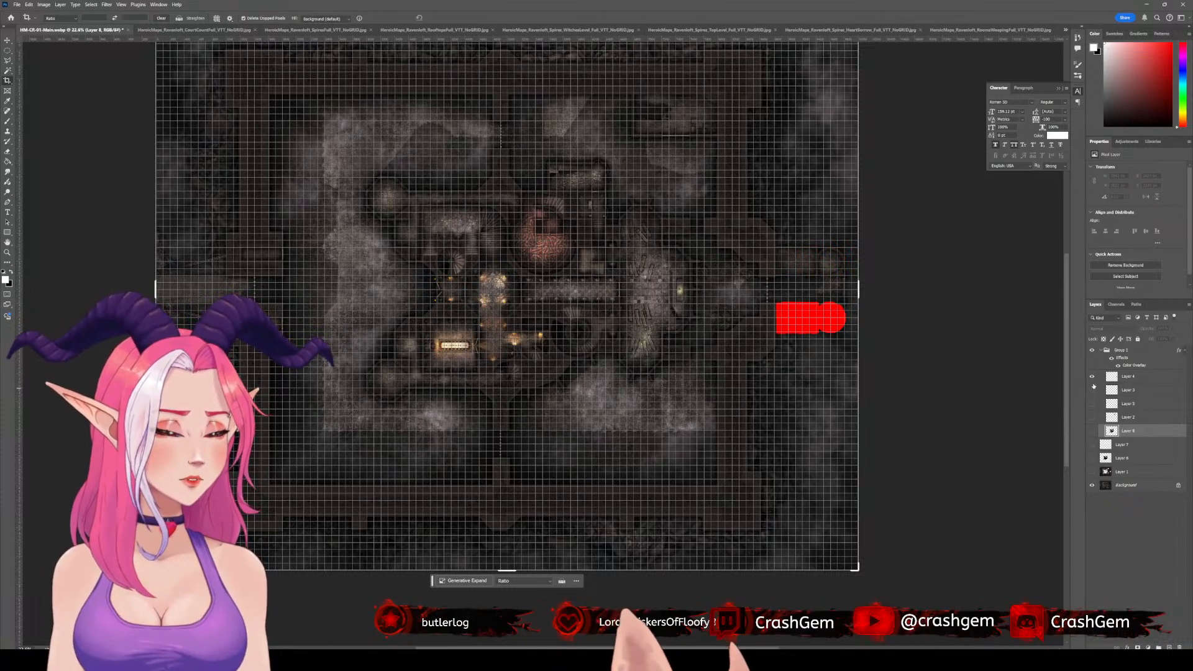
left_click(1092, 390)
left_click(1092, 404)
left_click(1092, 416)
left_click(1092, 431)
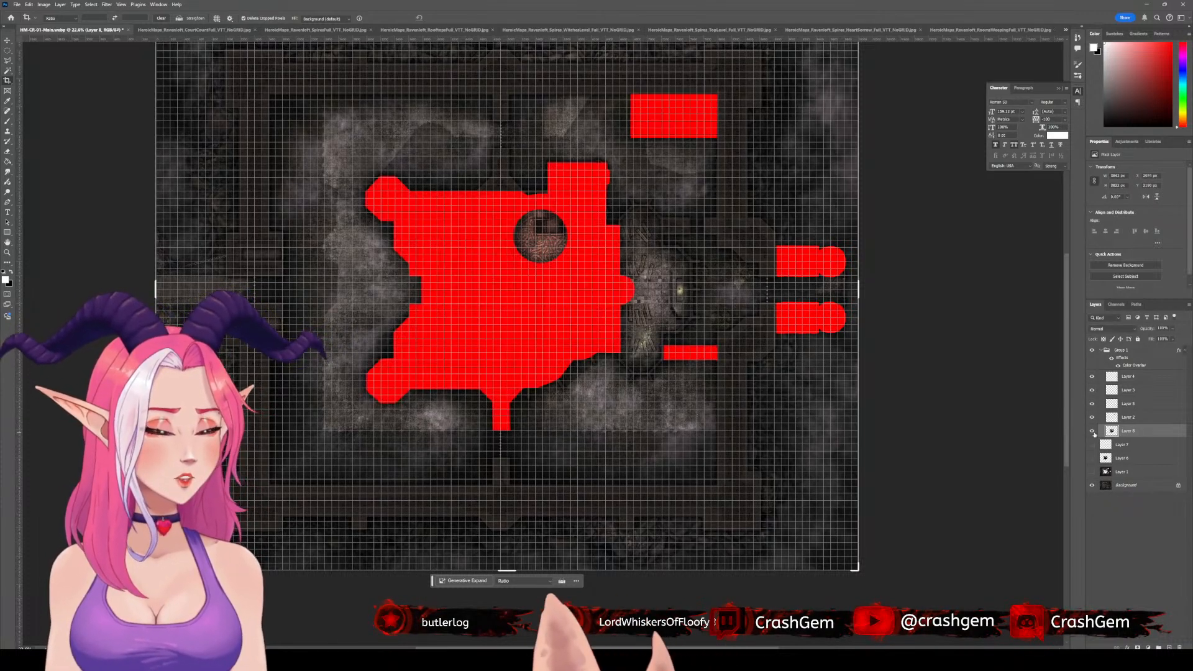
- Save the layered map as HM-CR-01-Main.psd in the HM_CastleRavenloft_Project folder
key("ctrl+shift+s")
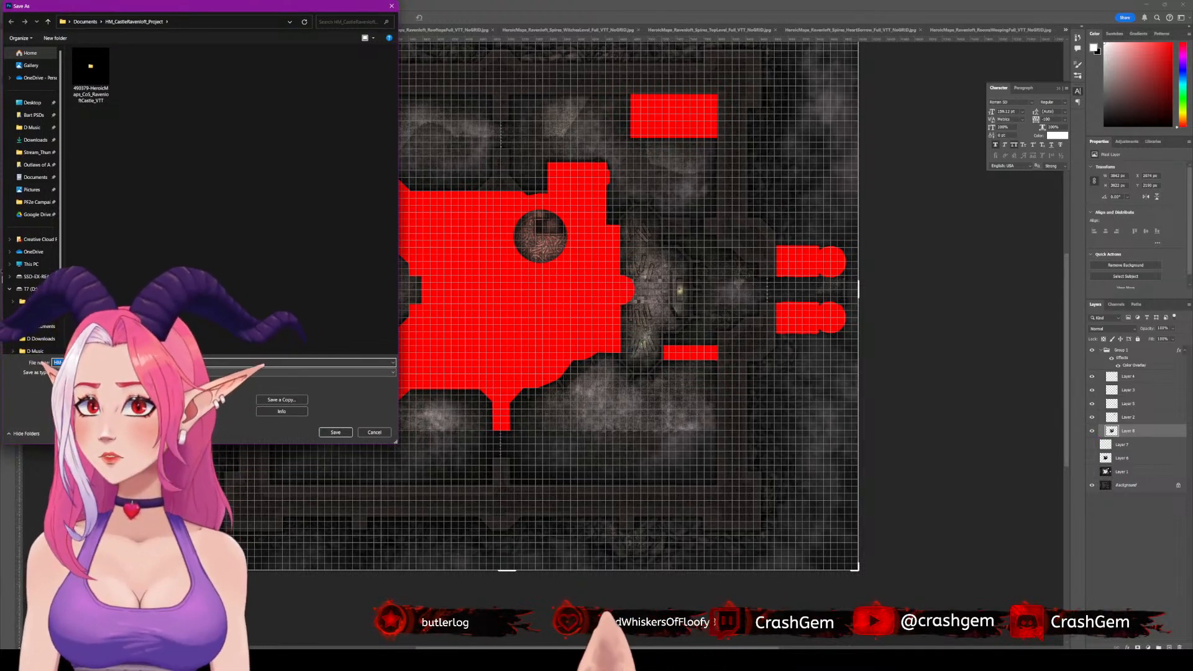
left_click(335, 433)
left_click(682, 205)
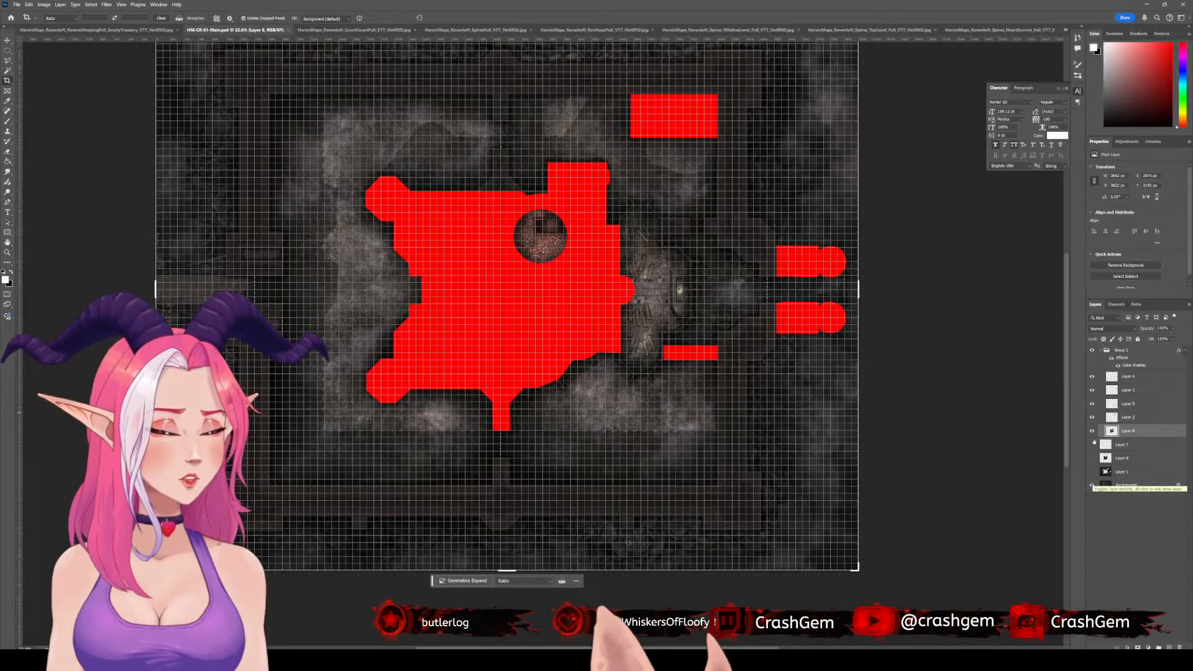
- Hide every overlay layer in the group except Layer 2, the large rectangle in the map's upper-right courtyard
left_click(1092, 418)
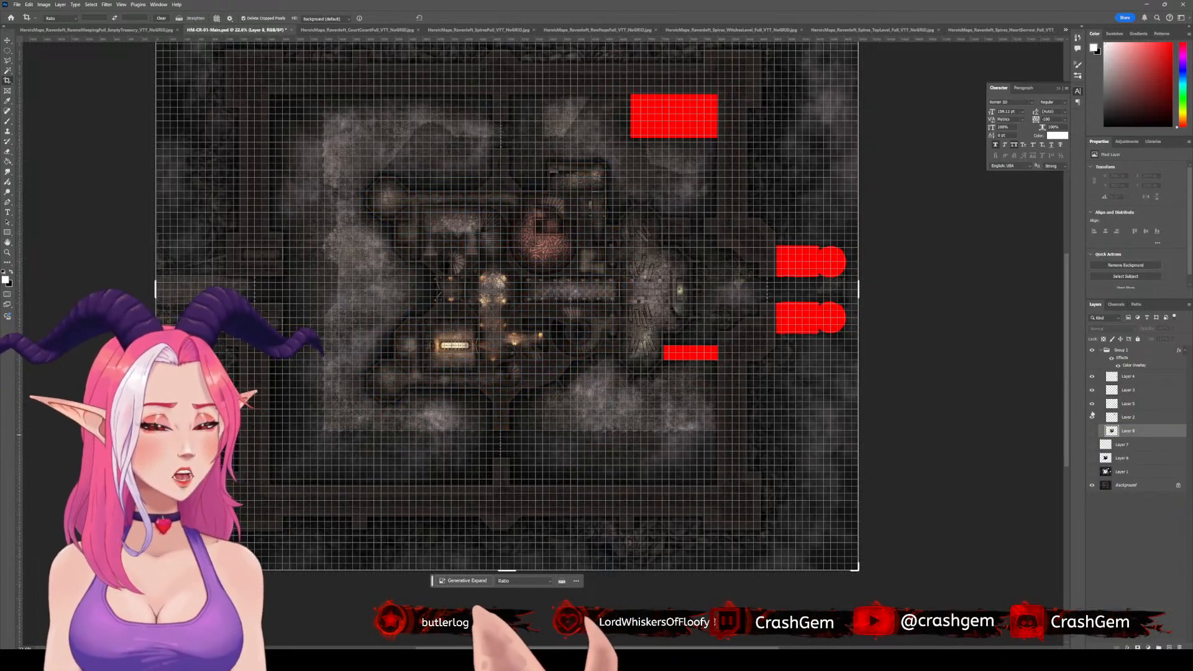
left_click(1092, 403)
left_click(1092, 389)
left_click(1092, 376)
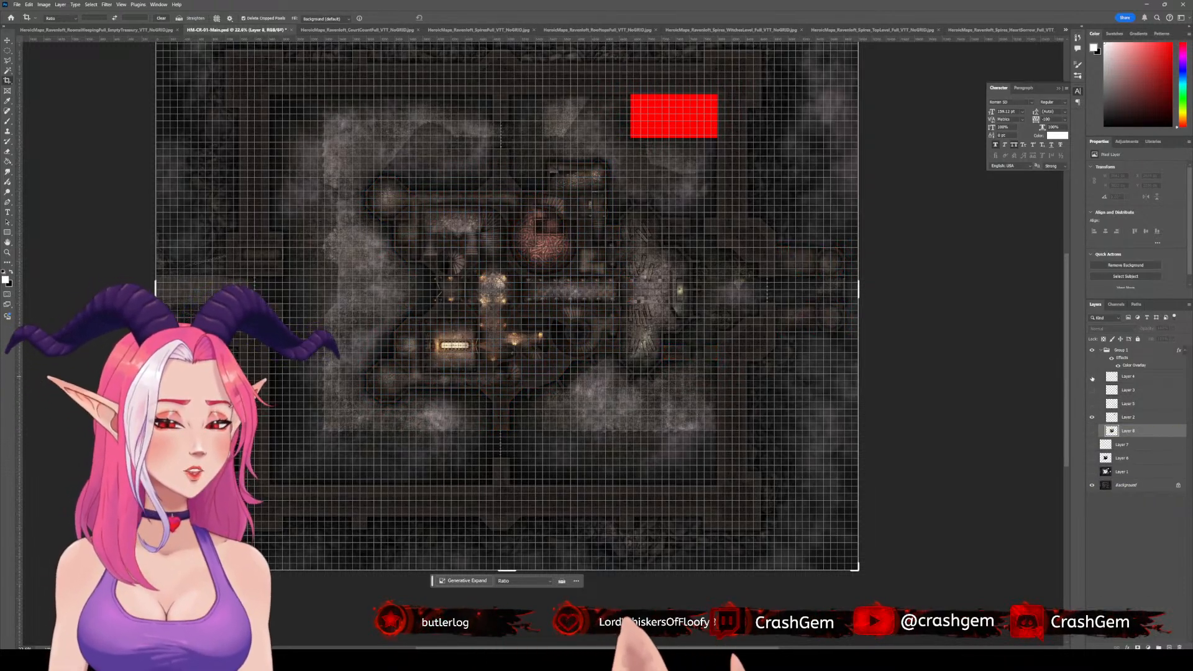
- Crop the canvas closely around the upper-right red rectangle and turn off the group's Color Overlay effect
scroll(407, 64, "up", 1)
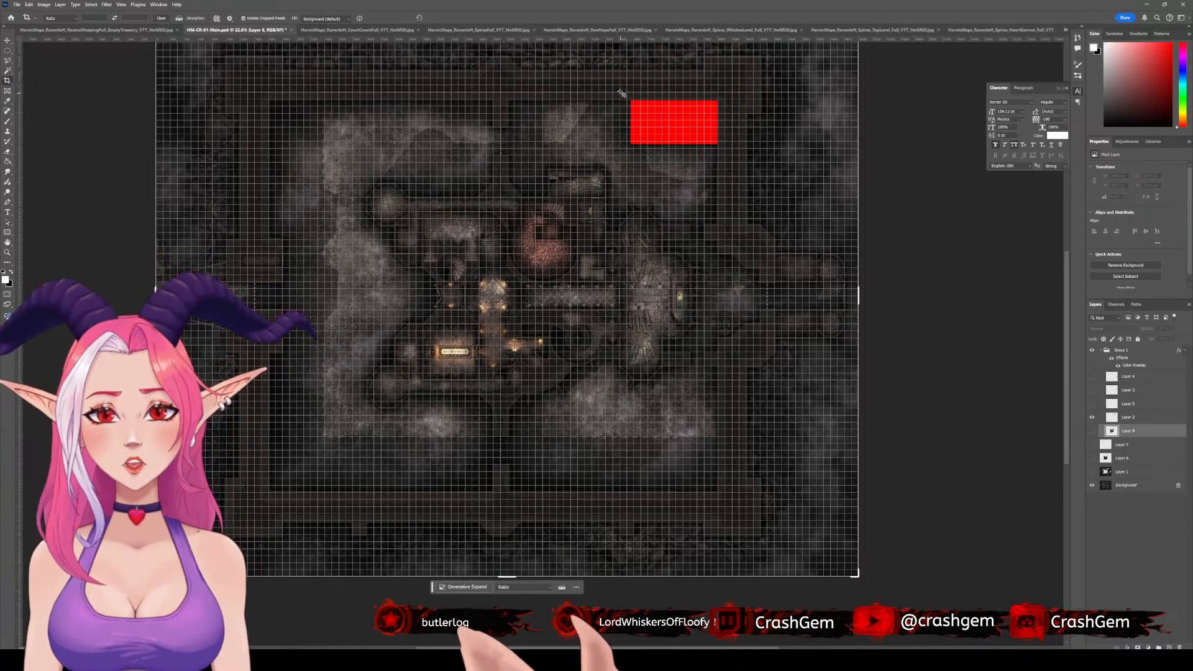
left_click_drag(619, 93, 725, 158)
key("Return")
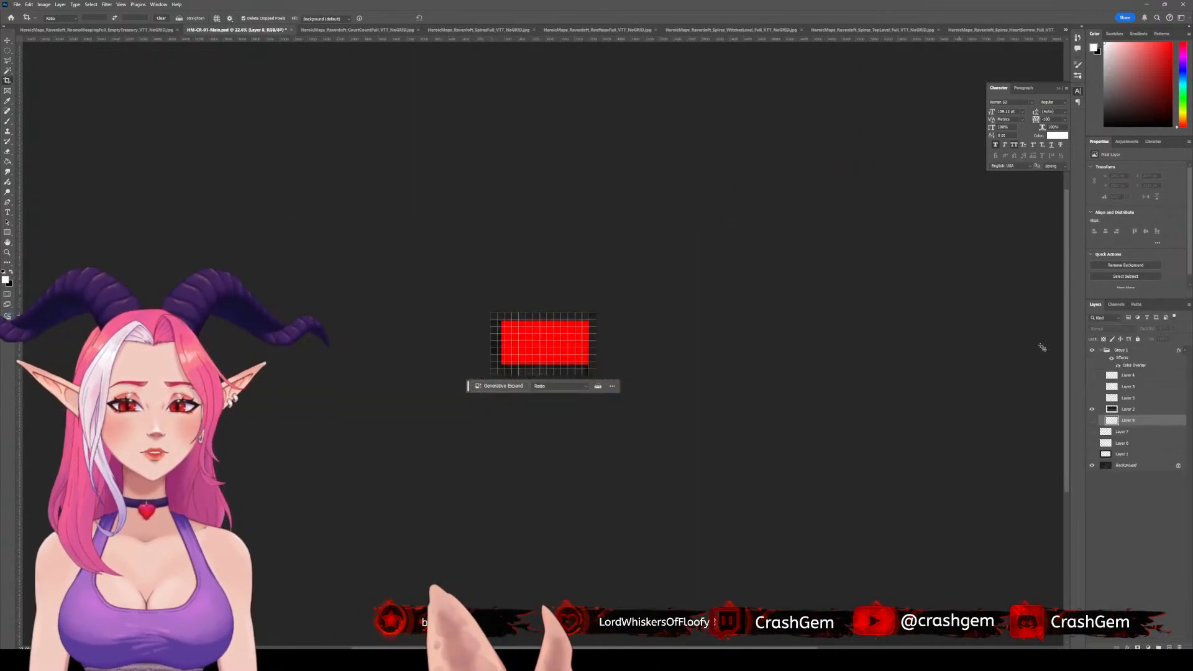
left_click(1112, 358)
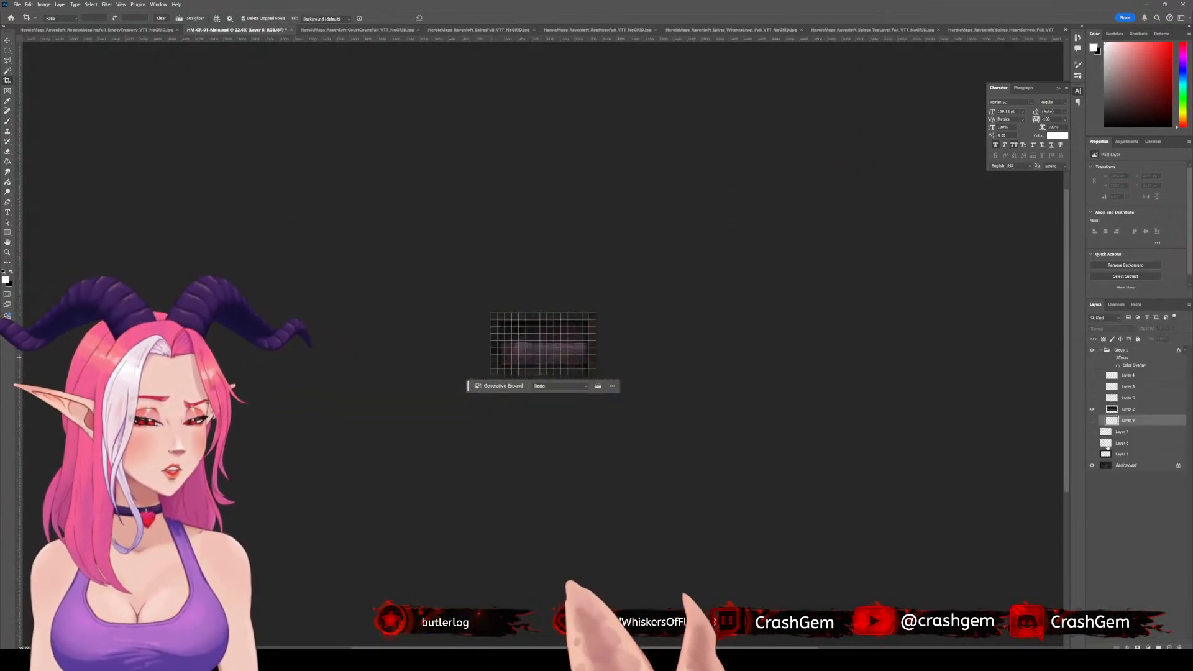
- Delete all layers except Layer 2, the cropped courtyard rectangle, and remove the leftover group while keeping that layer
left_click(1133, 435)
left_click(1138, 467, "shift")
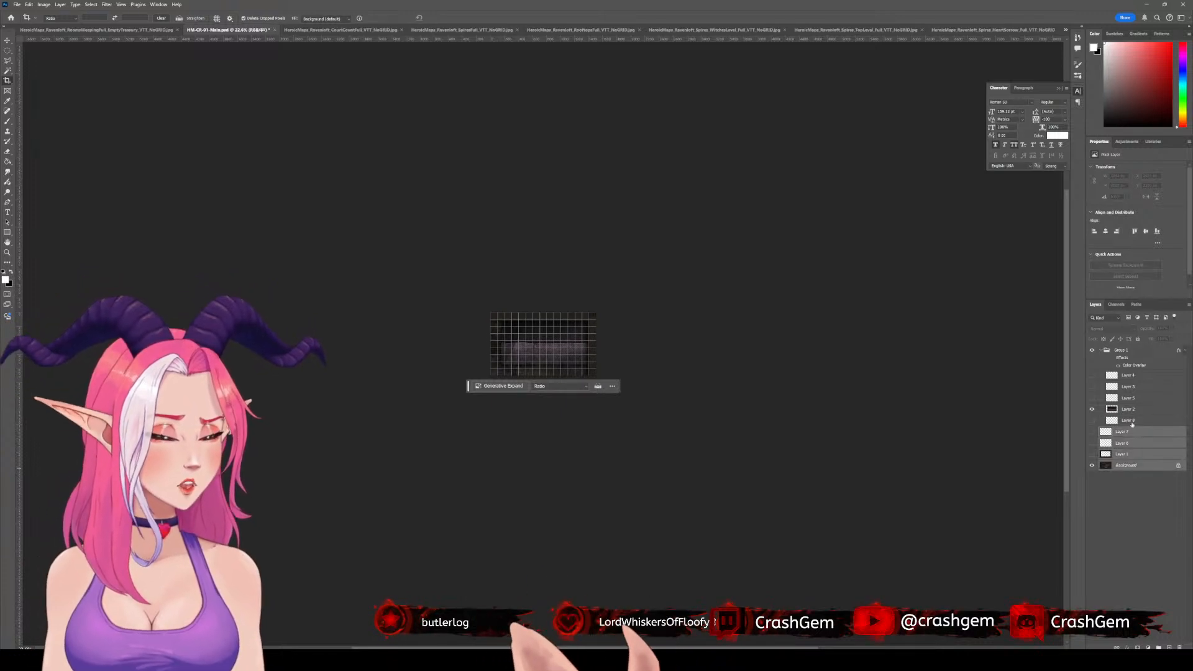
left_click(1128, 421, "ctrl")
left_click(1129, 398, "ctrl")
left_click(1129, 375, "ctrl")
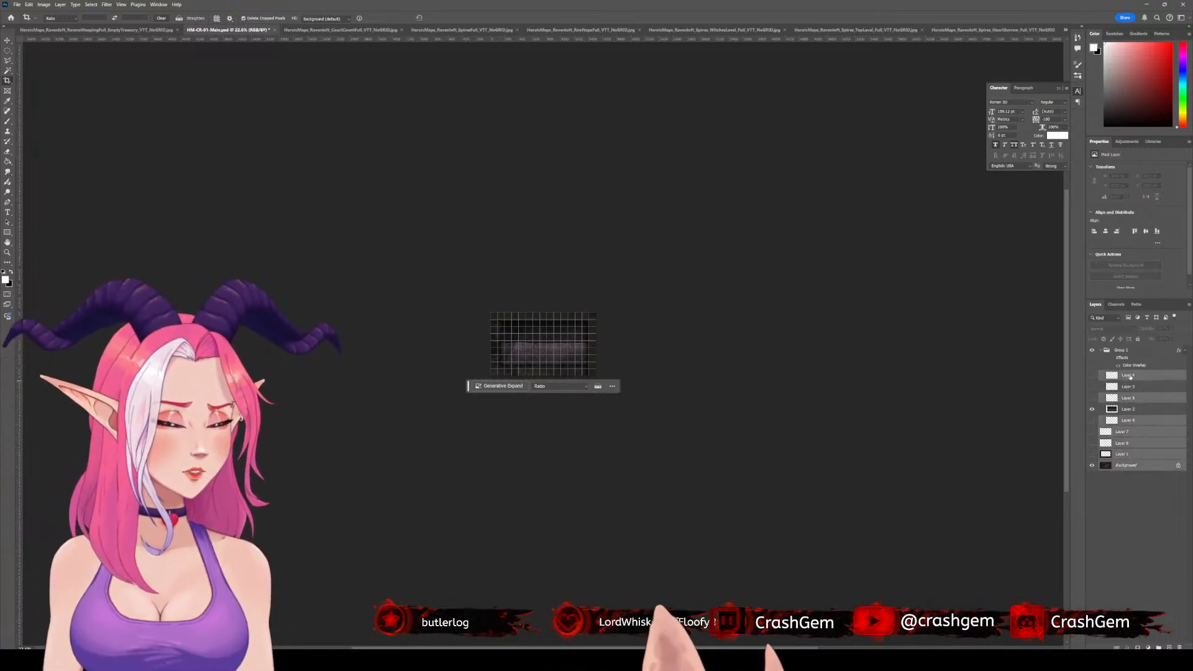
left_click(1130, 387, "ctrl")
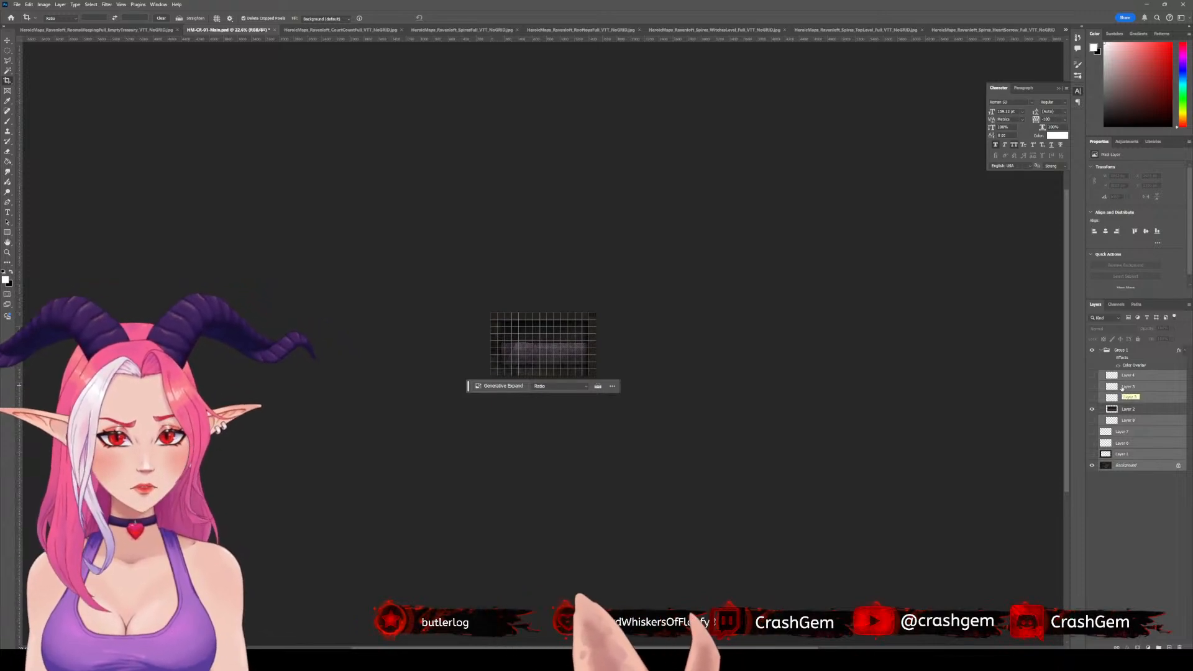
key("Delete")
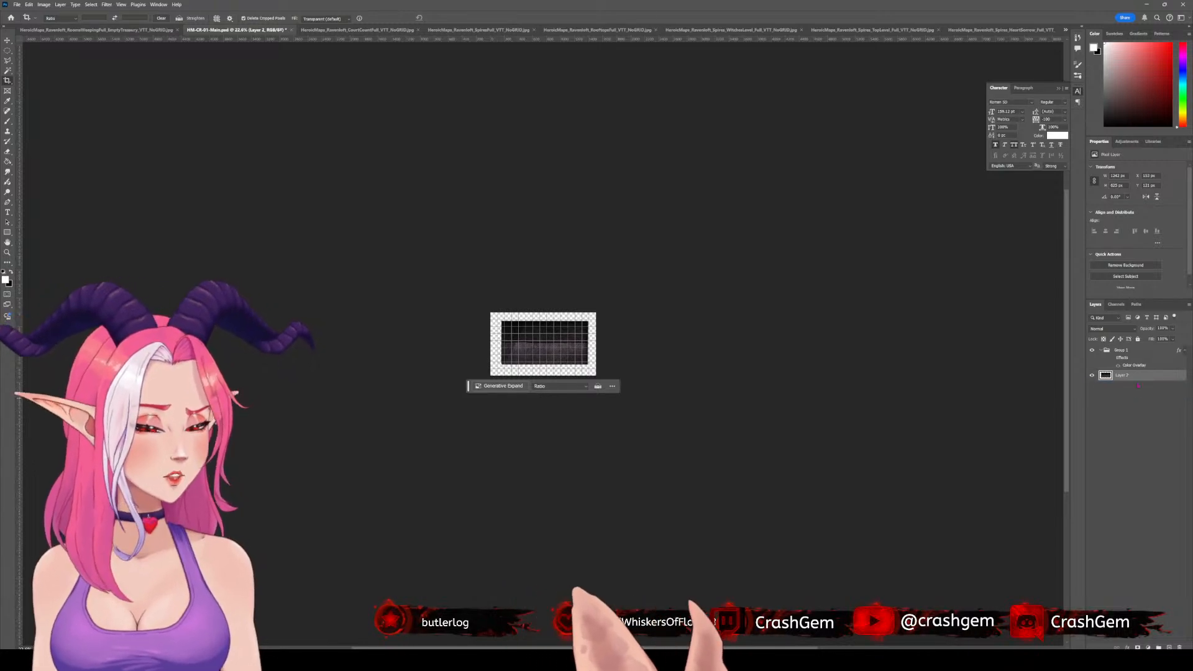
left_click(1129, 348)
key("Delete")
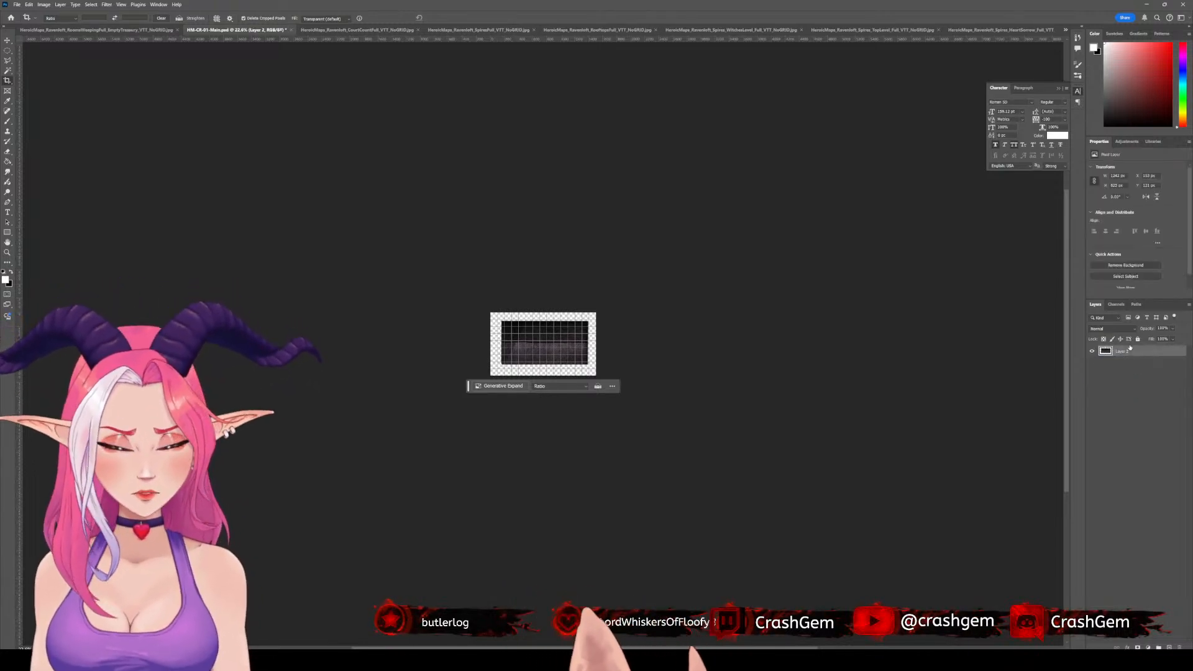
- Save the cropped piece as HM-CR-01-Main-CarraigeRoof.webp in the HM_CastleRavenloft_Project folder, using lossy compression at quality 100
key("ctrl+shift+s")
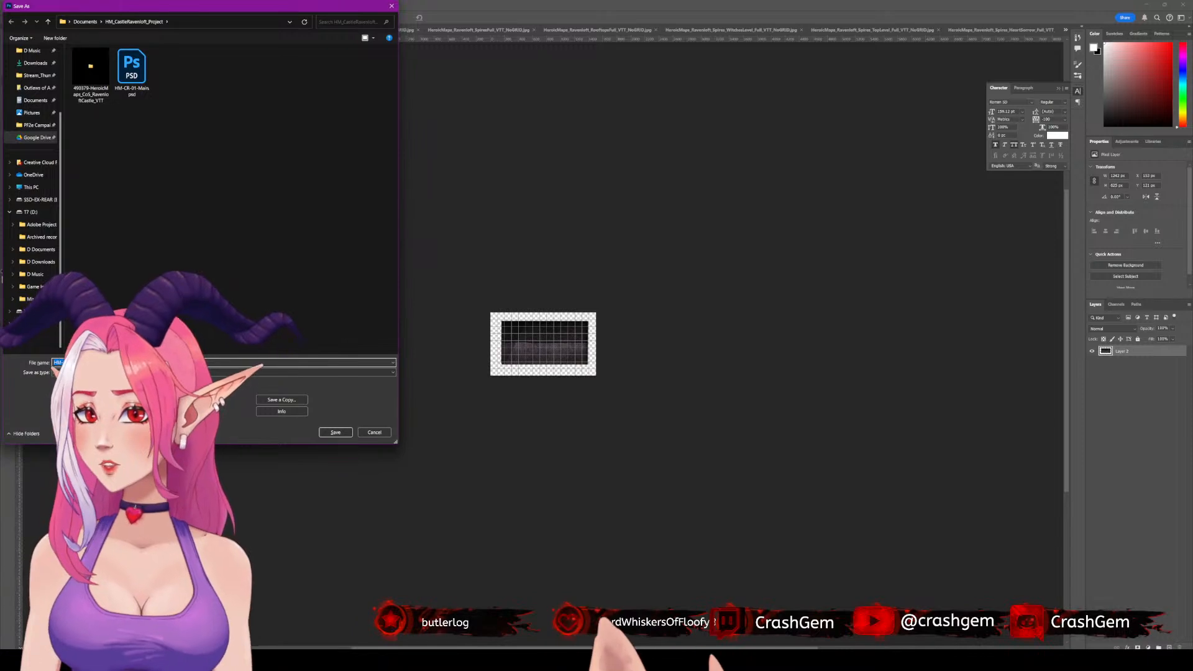
left_click(168, 372)
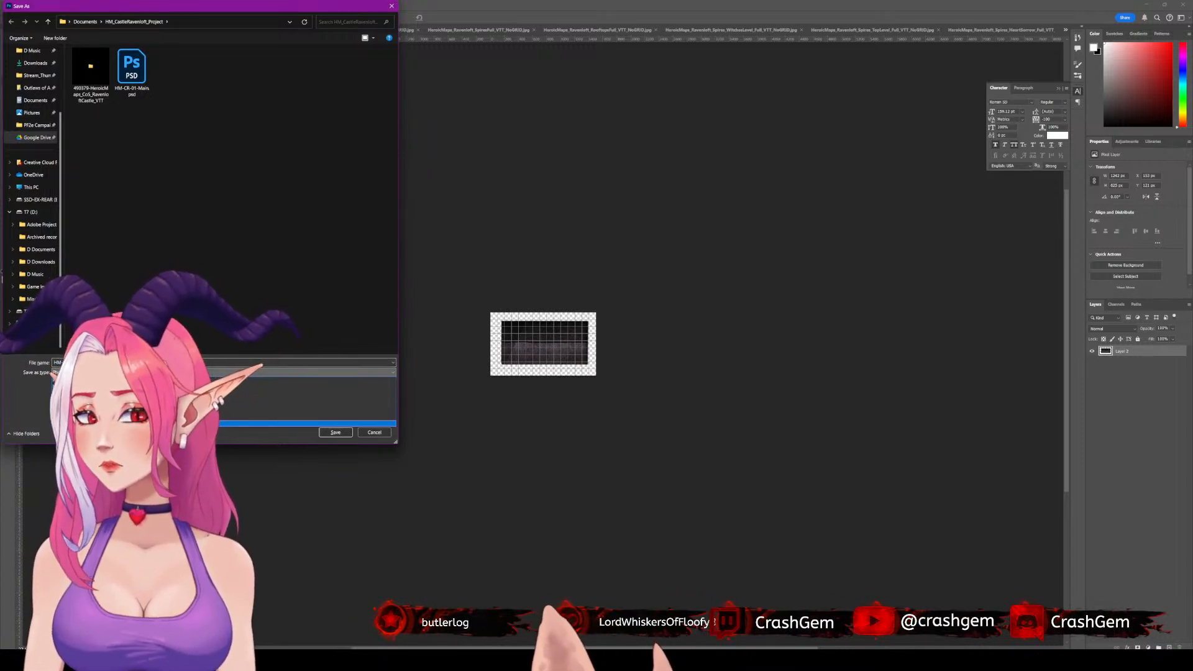
left_click(167, 422)
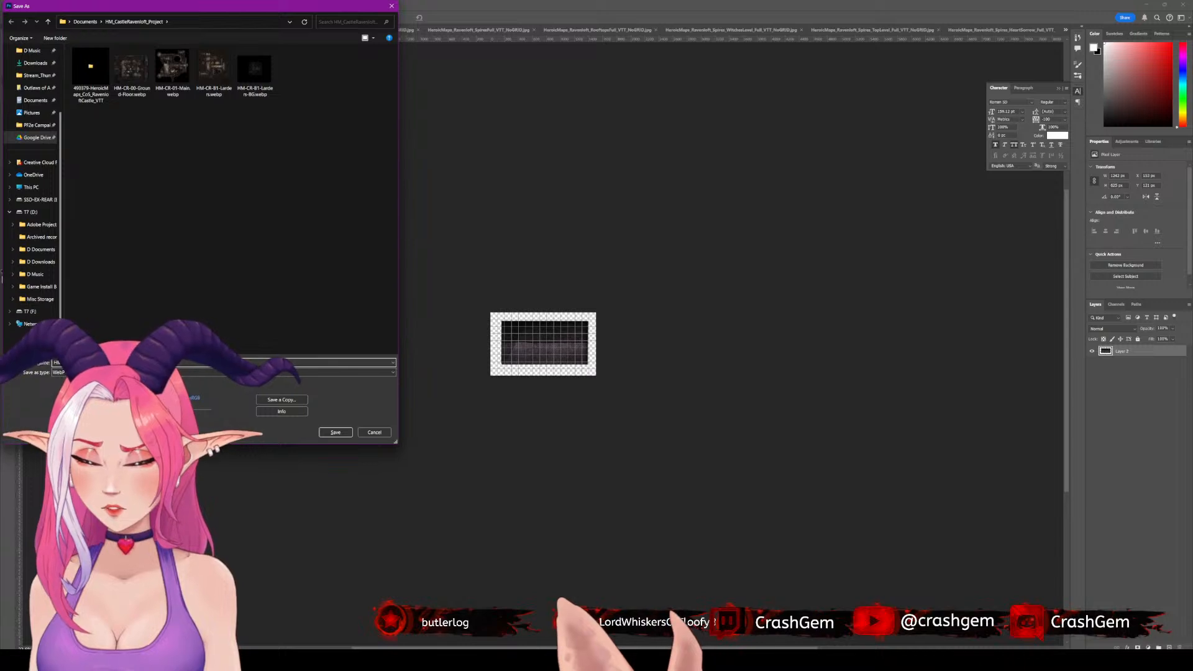
key("Return")
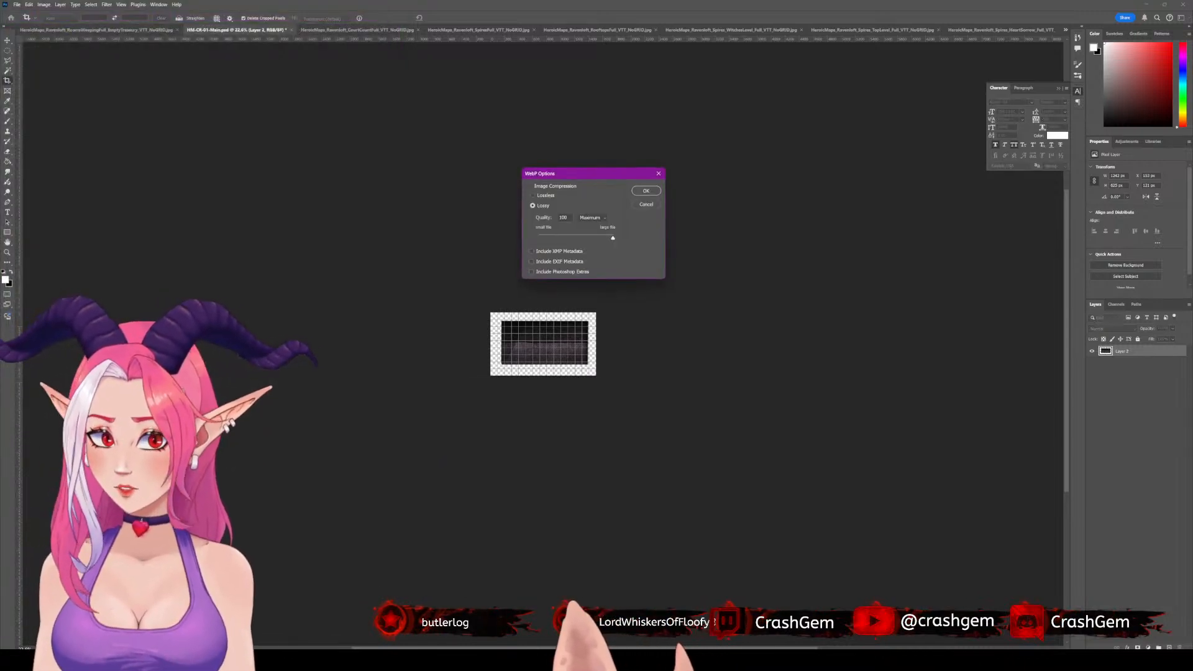
key("Return")
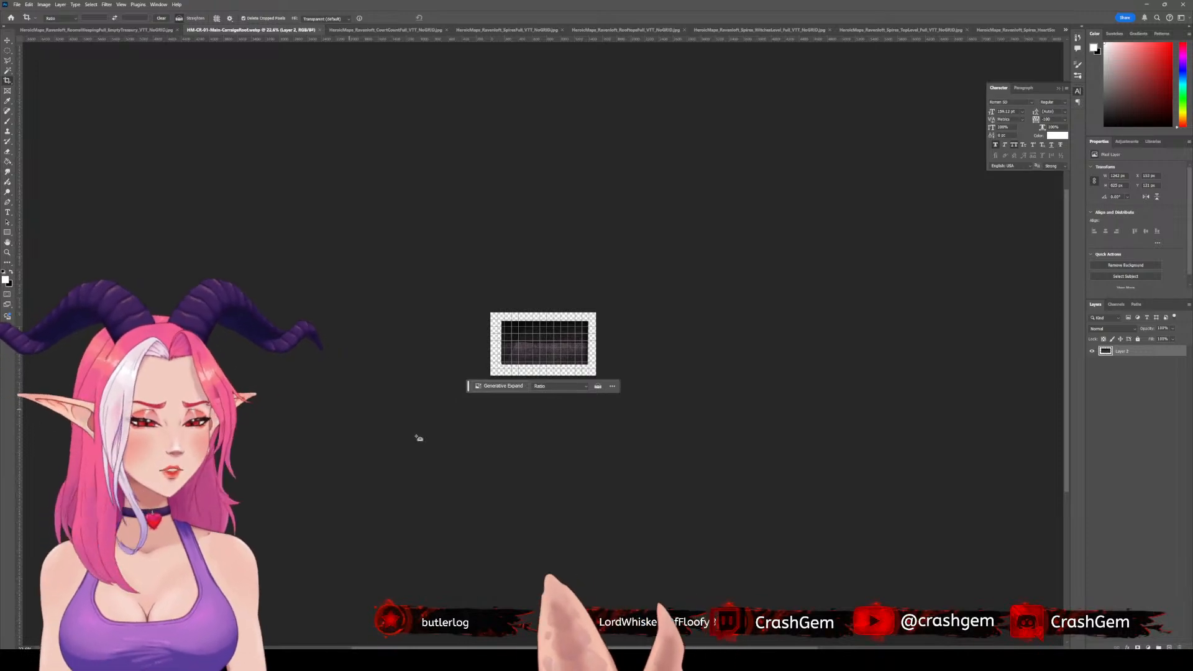
- Undo the layer deletions, the crop and the overlay hiding to bring back the full layered map
key("ctrl+z")
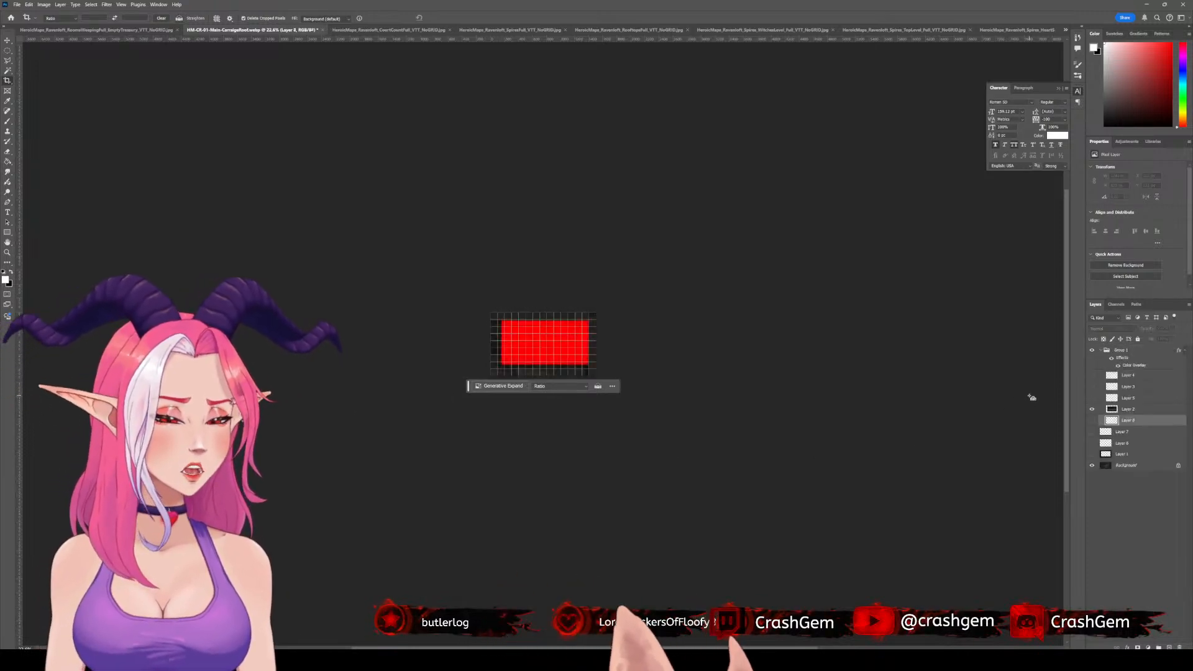
key("ctrl+z")
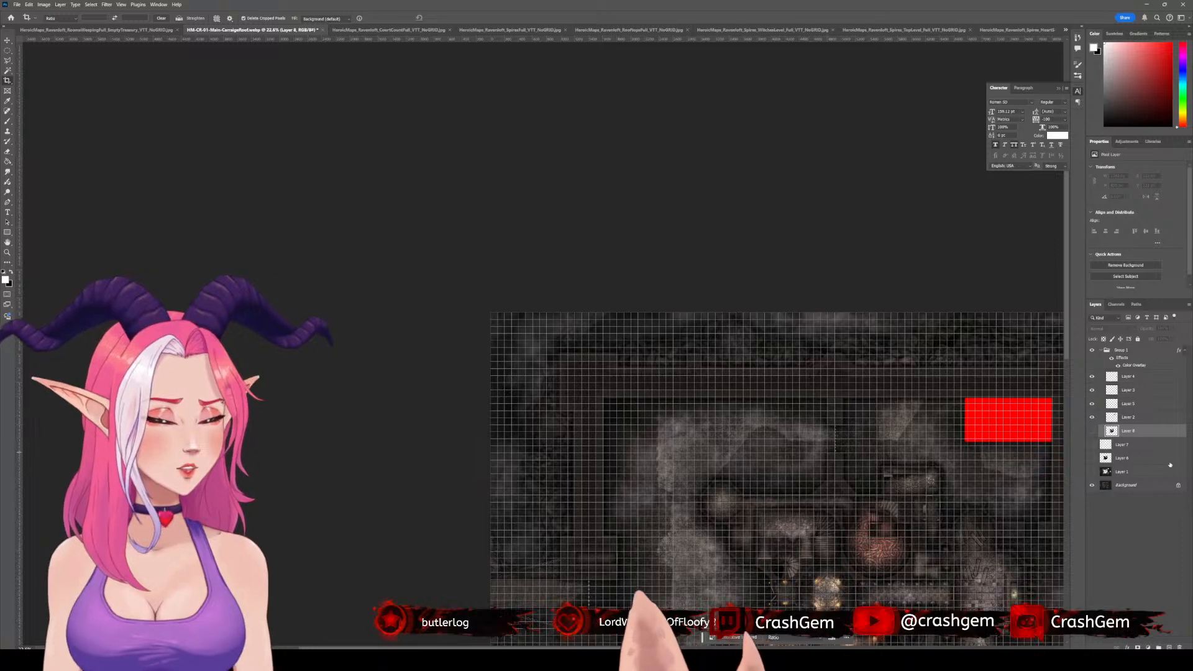
key("ctrl+z")
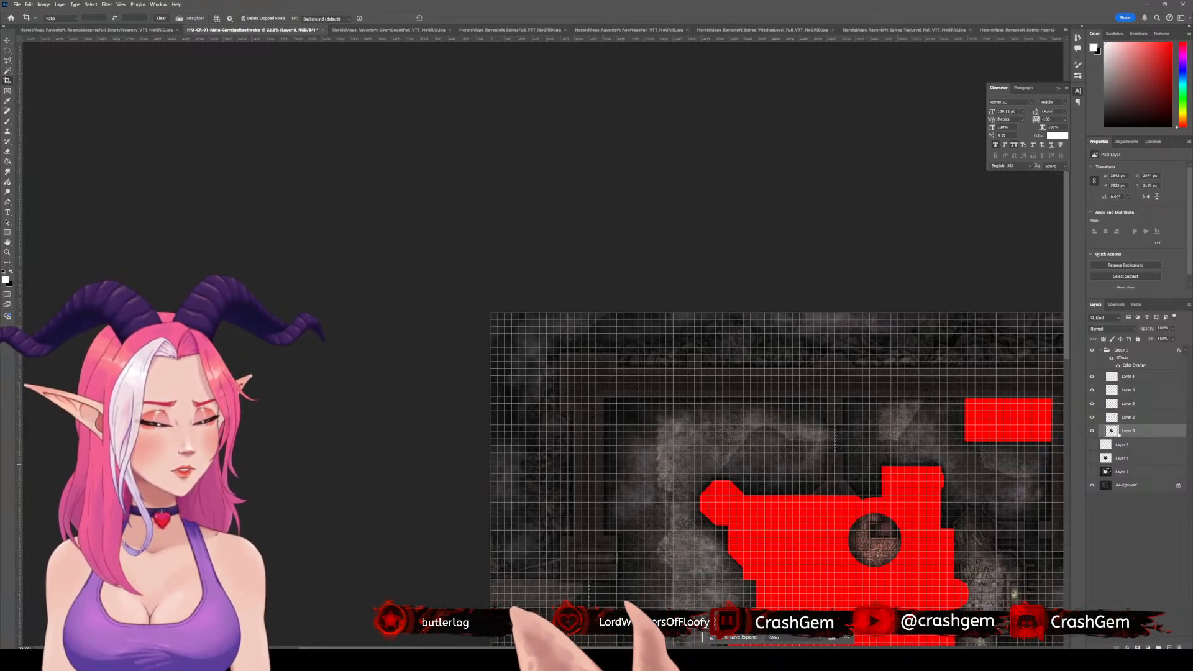
left_click_drag(1021, 483, 747, 241)
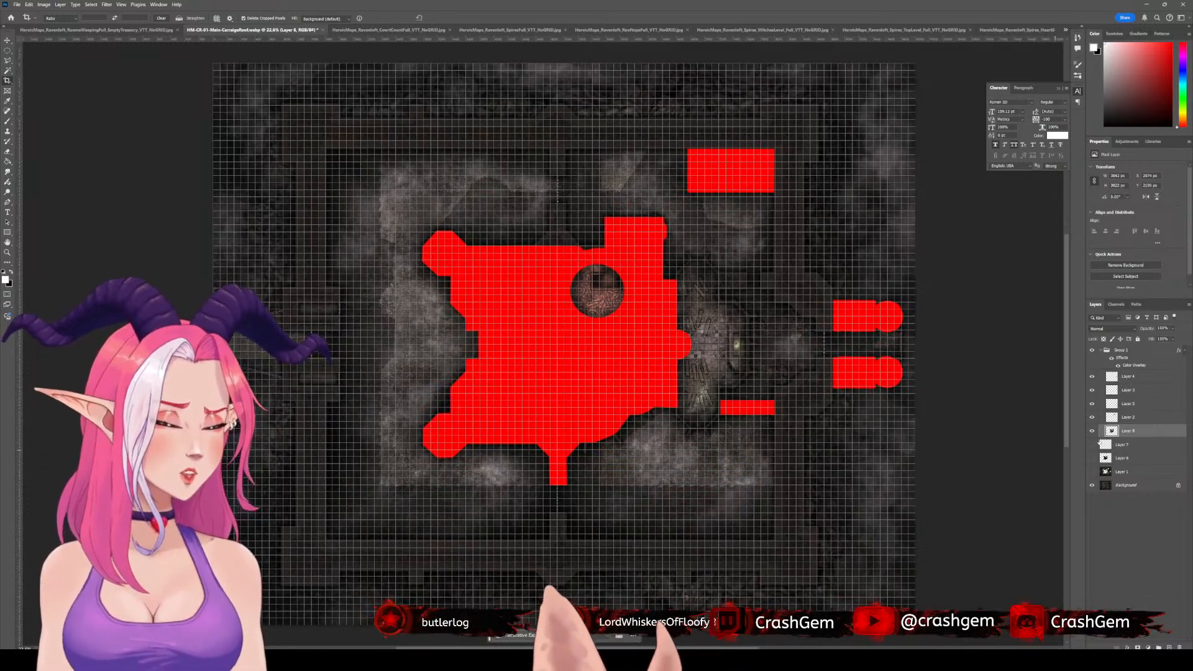
- Hide every overlay layer in the group except Layer 5, the narrow strip in the map's lower-right courtyard
left_click(1093, 431)
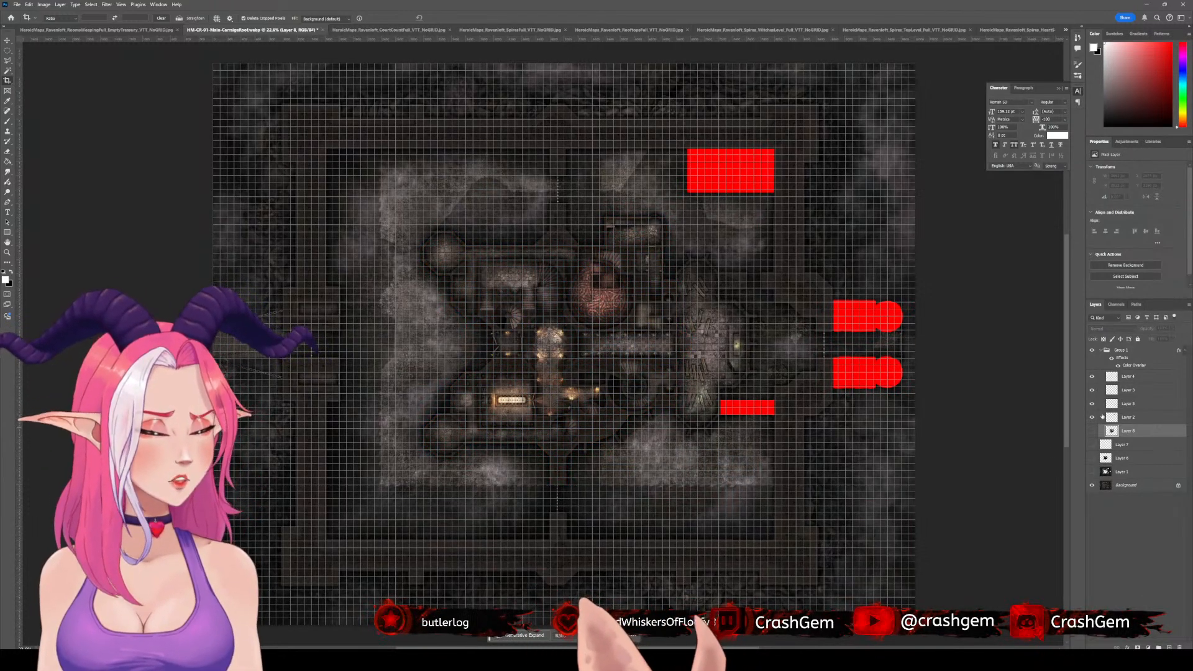
left_click(1093, 416)
left_click(1092, 389)
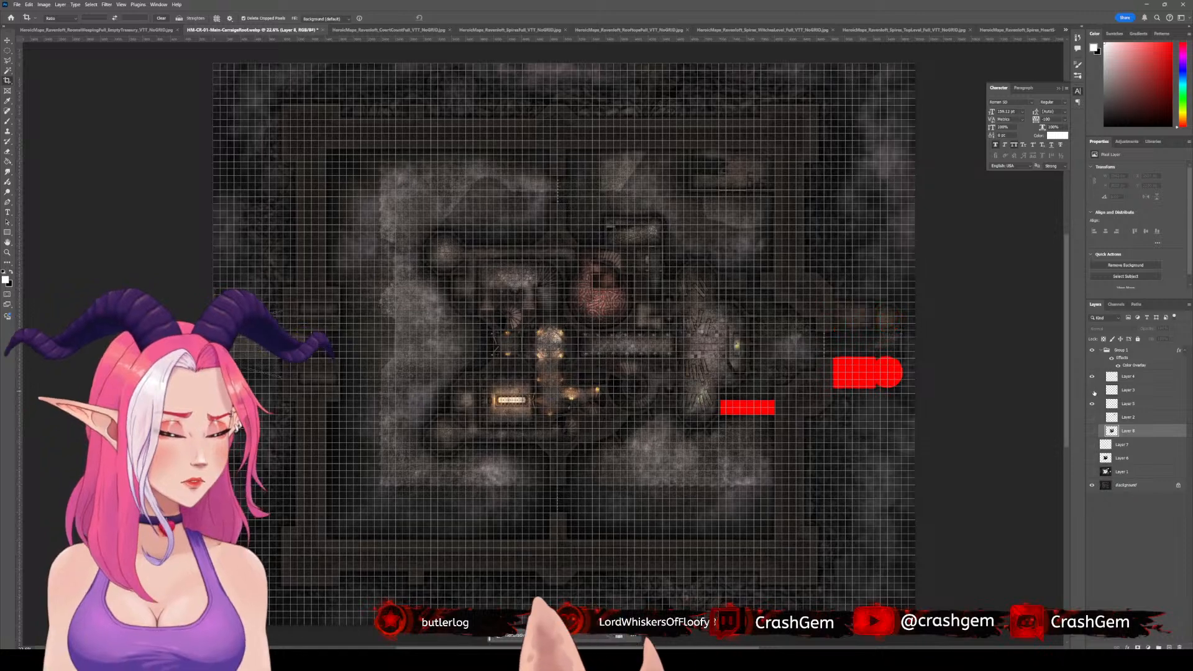
left_click(1092, 376)
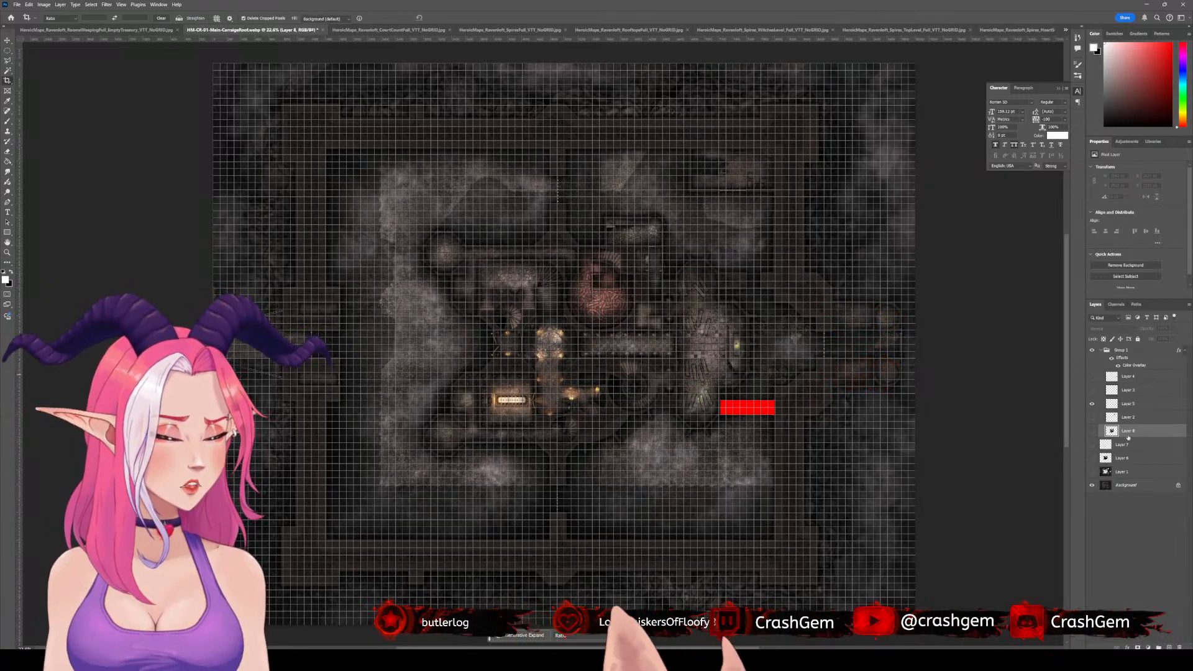
- Delete all layers except Layer 5, move it out of the group and delete the empty group
left_click(1098, 485)
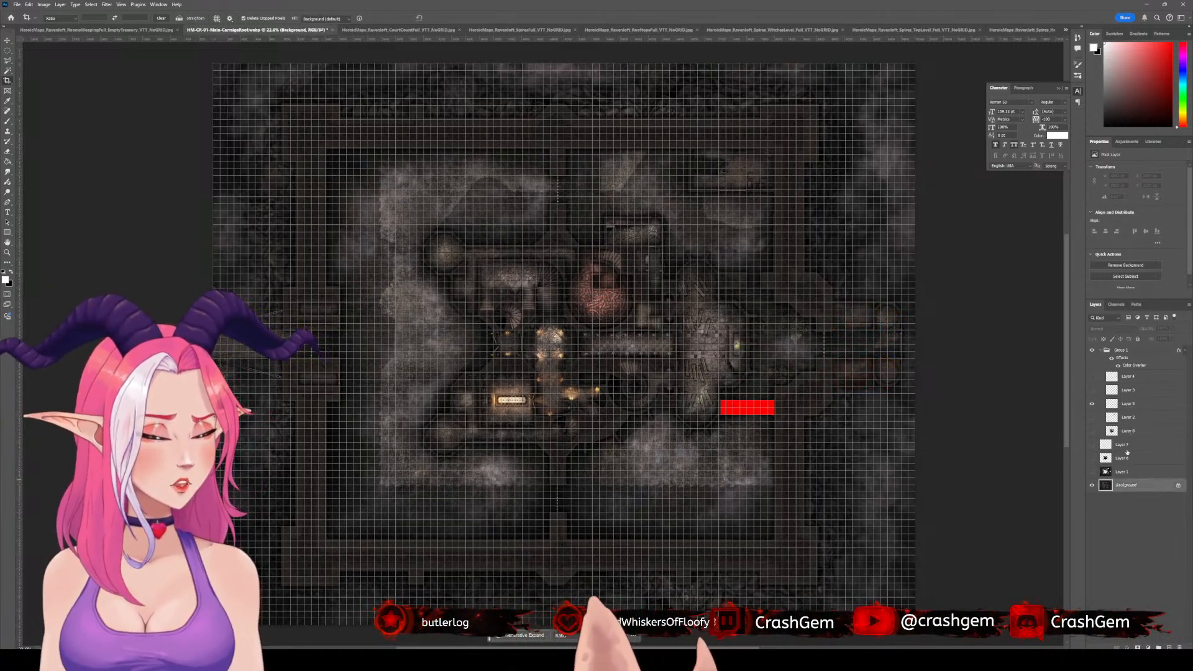
left_click(1127, 416, "shift")
left_click(1132, 391, "shift")
left_click(1132, 375, "shift")
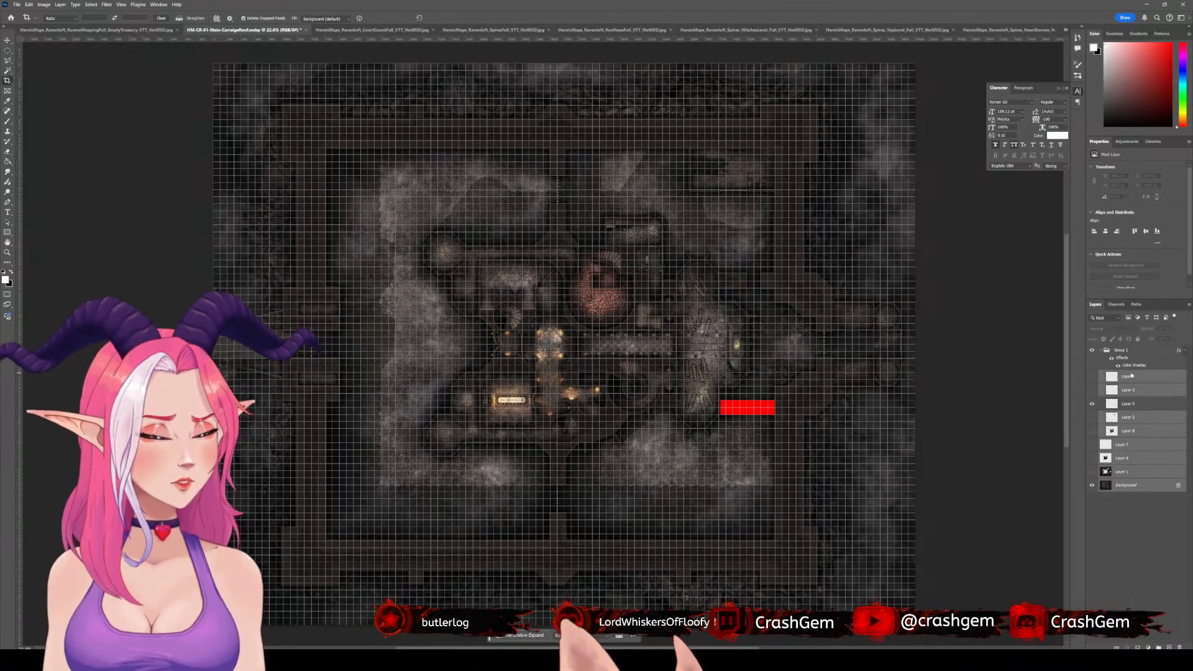
key("ctrl+e")
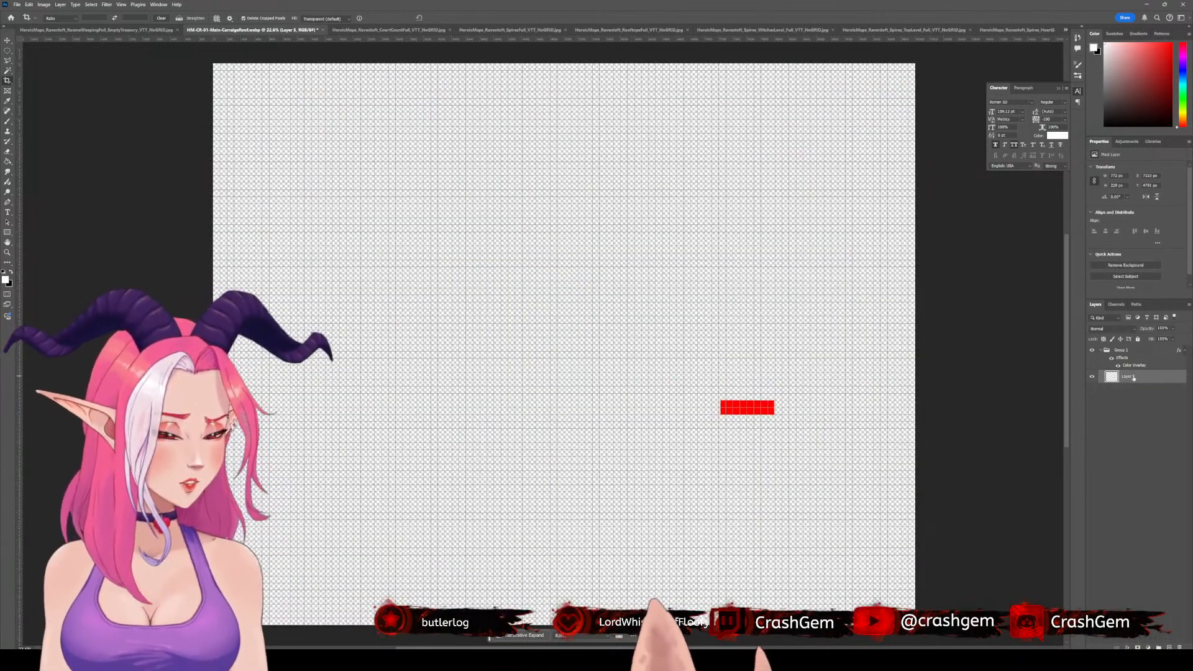
left_click_drag(1131, 378, 1132, 401)
left_click(1132, 351)
key("Delete")
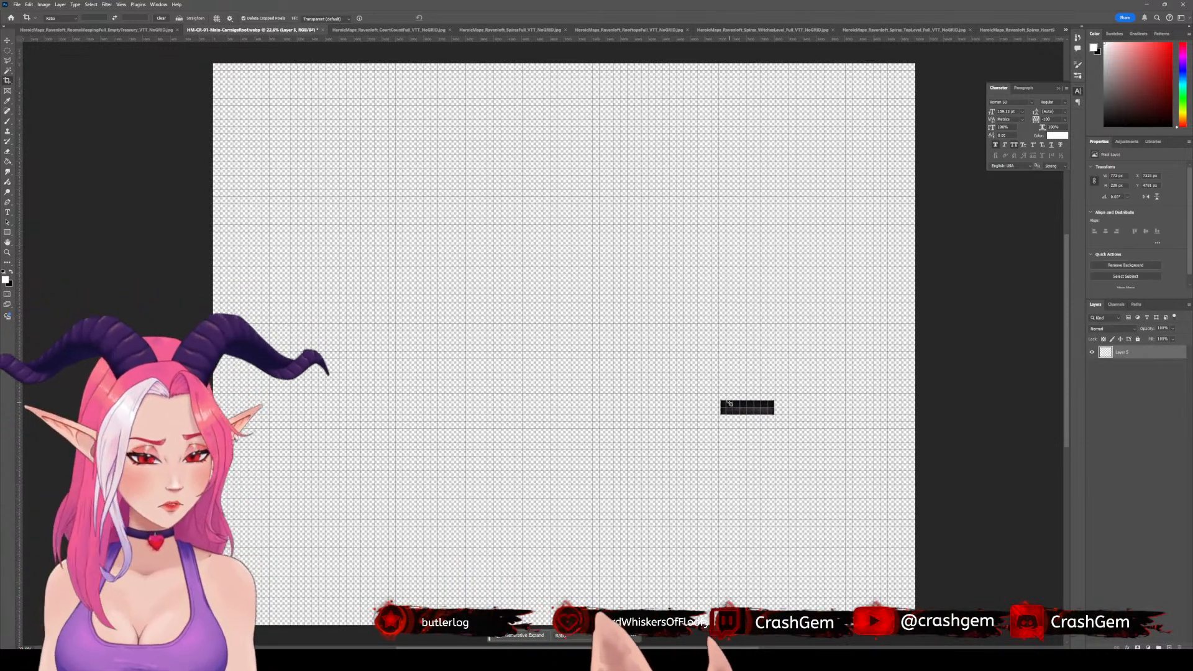
- Crop the canvas closely around the narrow strip and save it as a separate lossy WebP file at quality 100
left_click_drag(714, 395, 782, 424)
key("Return")
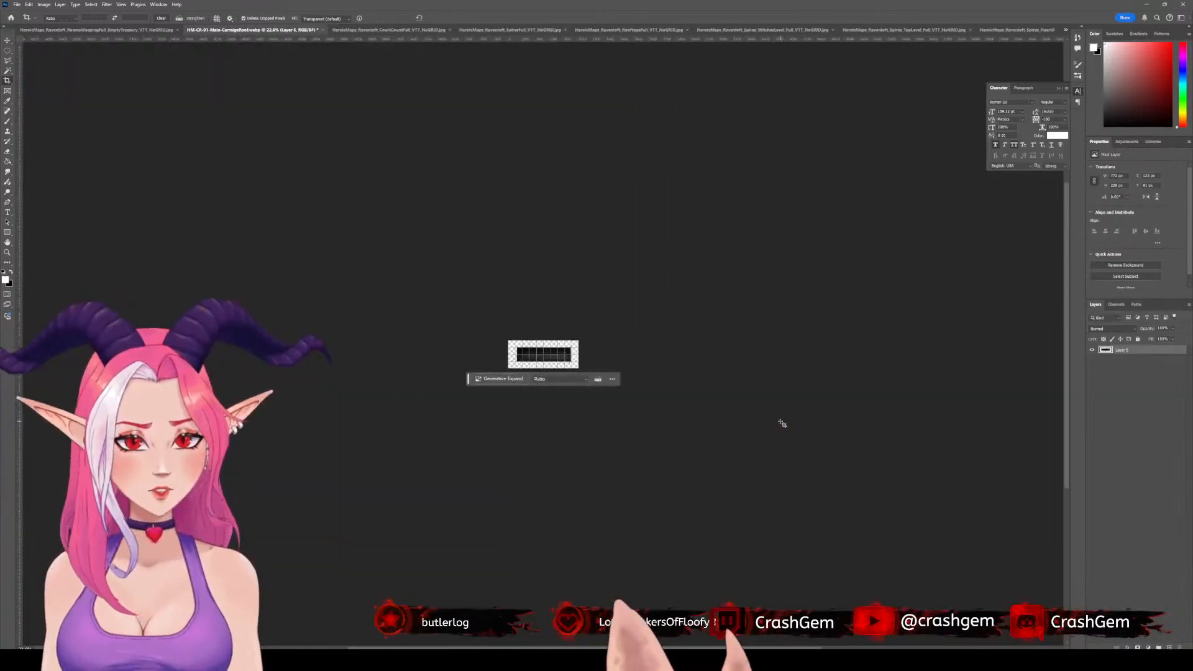
key("ctrl+shift+s")
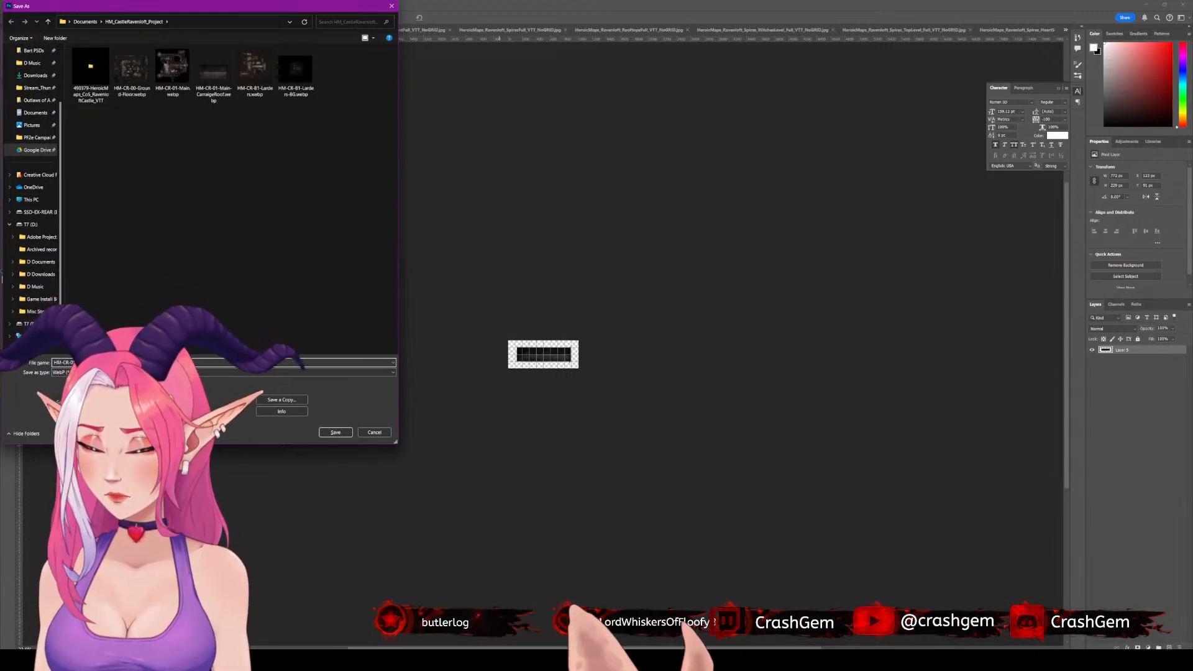
key("Return")
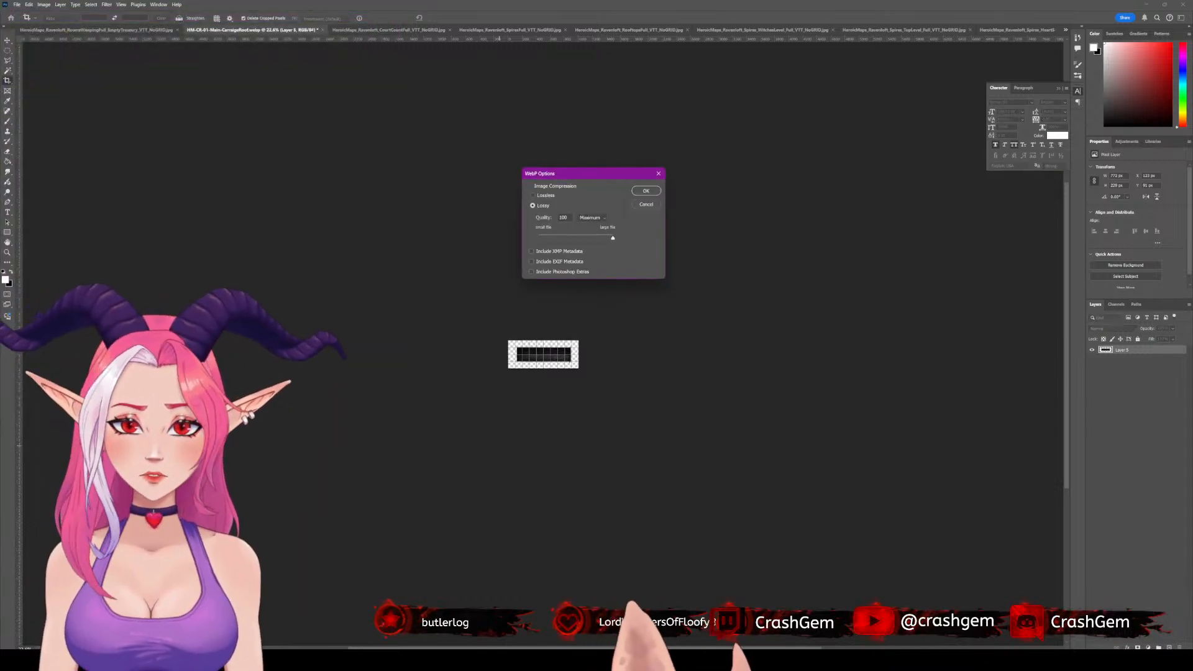
key("Return")
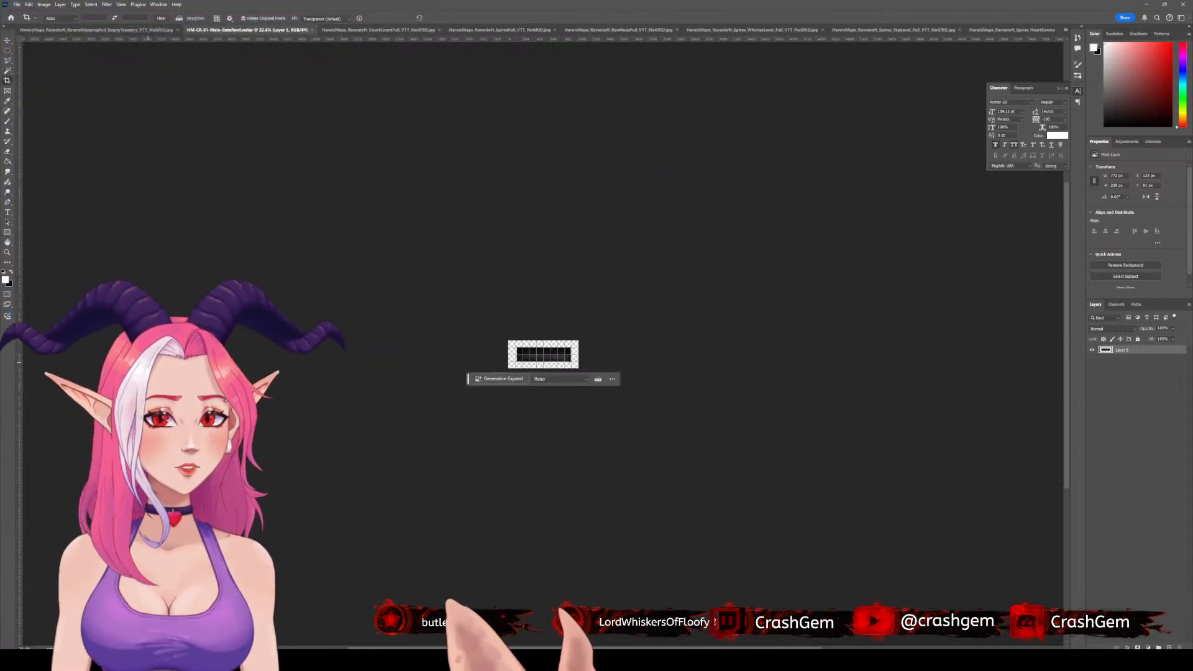
- Undo the strip's crop, layer deletions and visibility changes until the full map shows all red overlays again
key("ctrl+z")
key("ctrl+z")
key("ctrl+z")
key("ctrl+z")
key("ctrl+z")
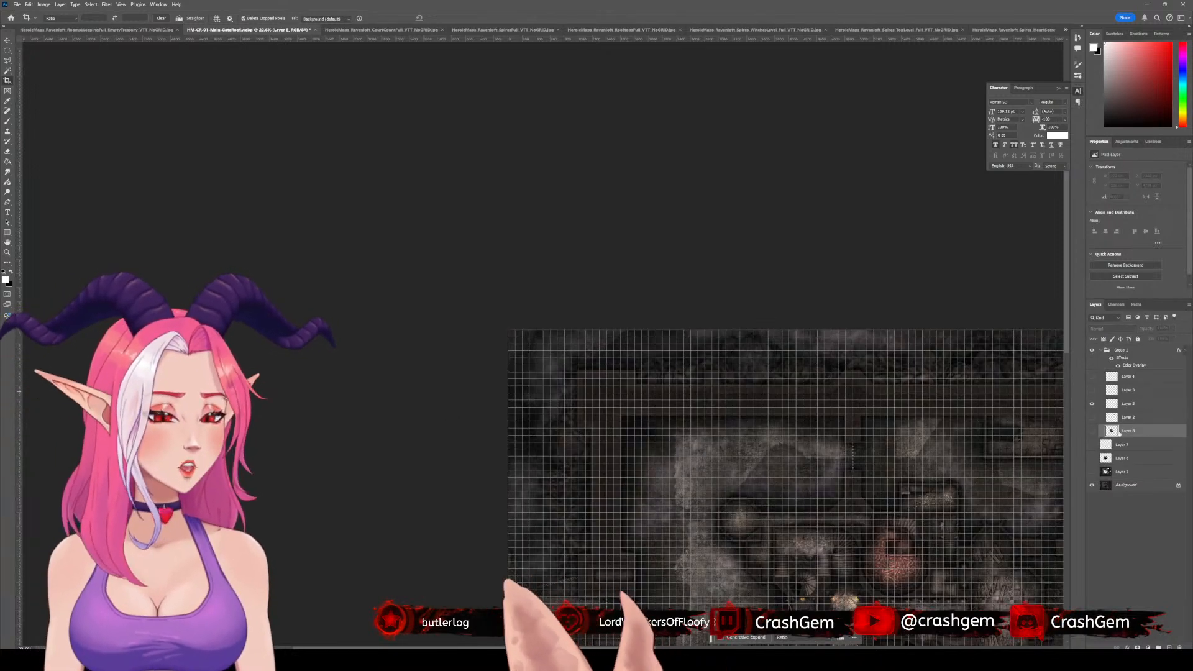
key("ctrl+z")
key("ctrl+z")
key("ctrl+z")
key("ctrl+z")
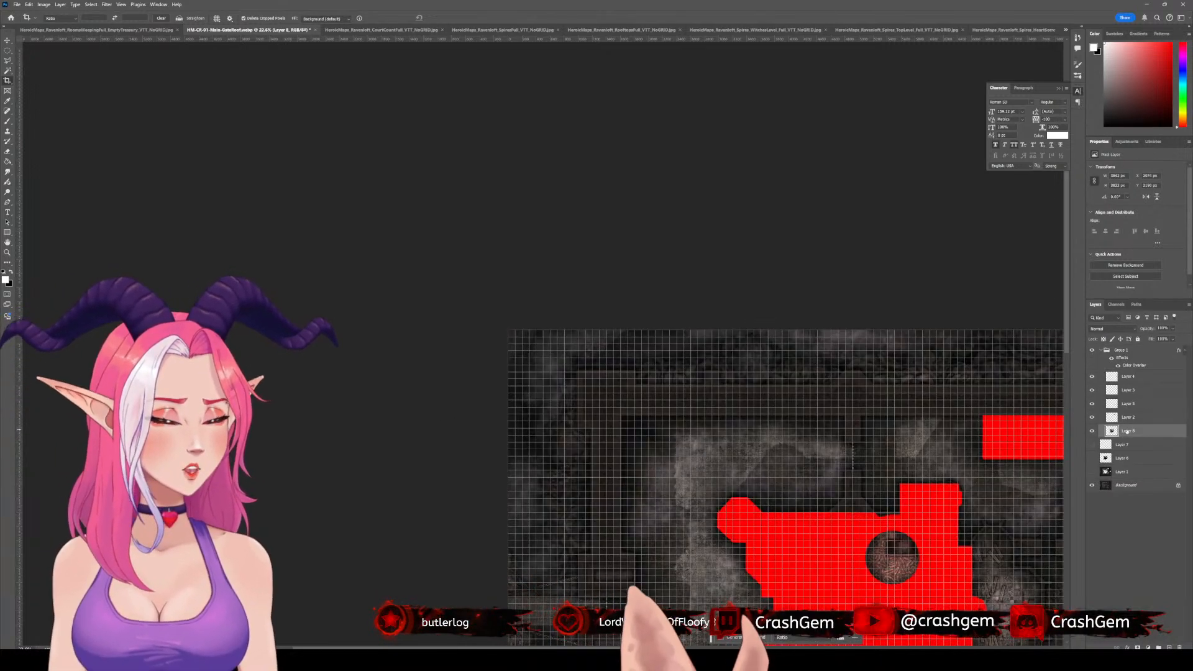
scroll(1024, 460, "down", 1)
left_click_drag(967, 453, 665, 250)
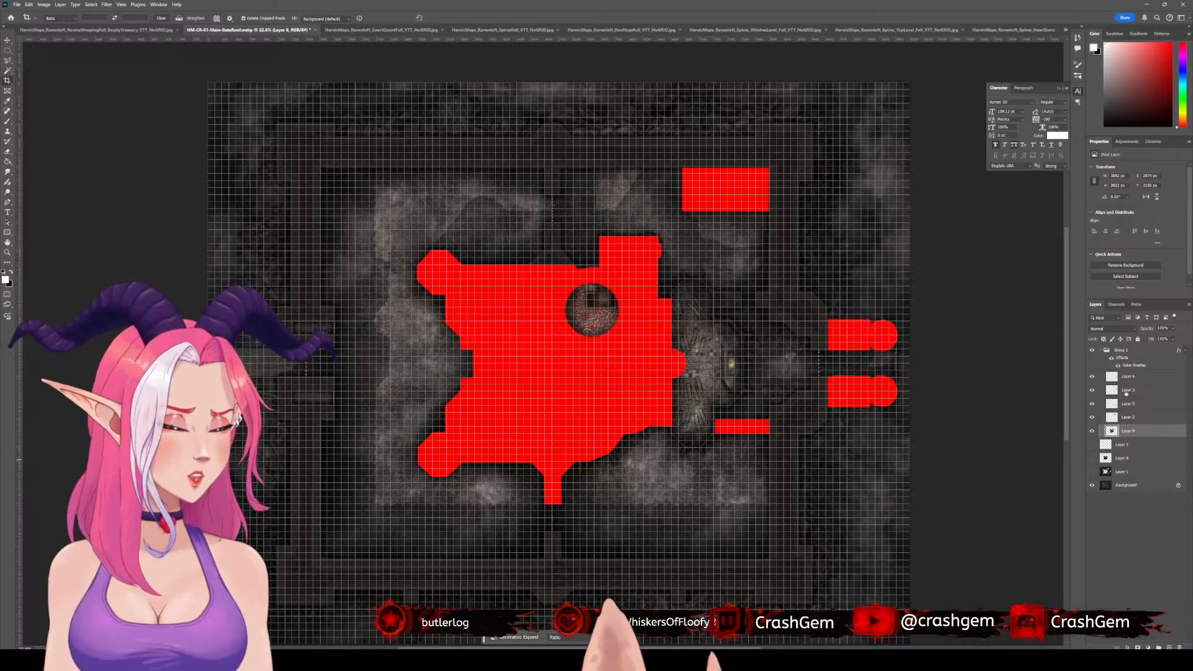
- Hide the Background and every overlay layer except Layer 3, the upper of the two tower shapes at the map's east edge
left_click(1128, 391)
left_click(1091, 376)
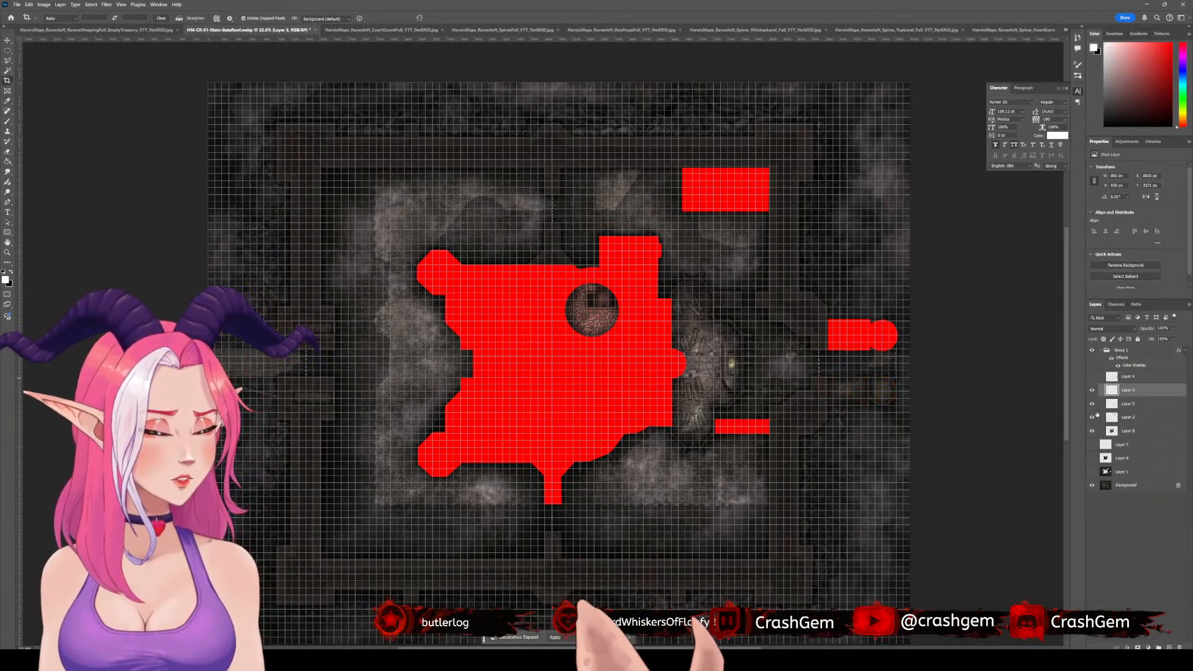
left_click_drag(1093, 405, 1092, 458)
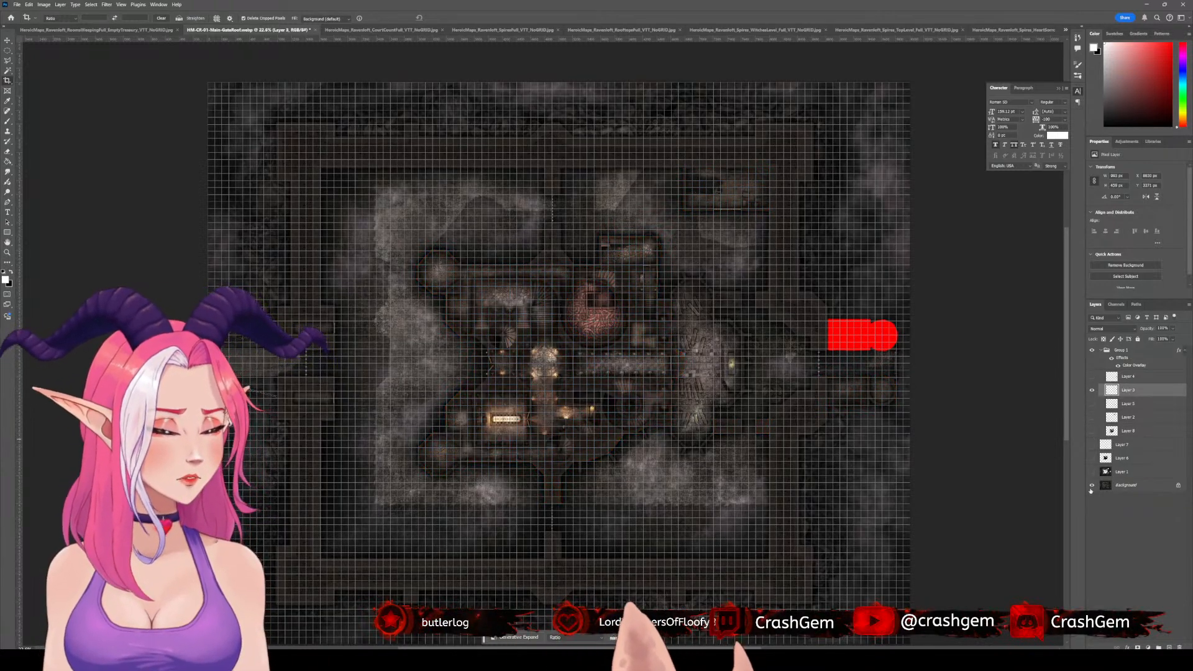
left_click(1091, 486)
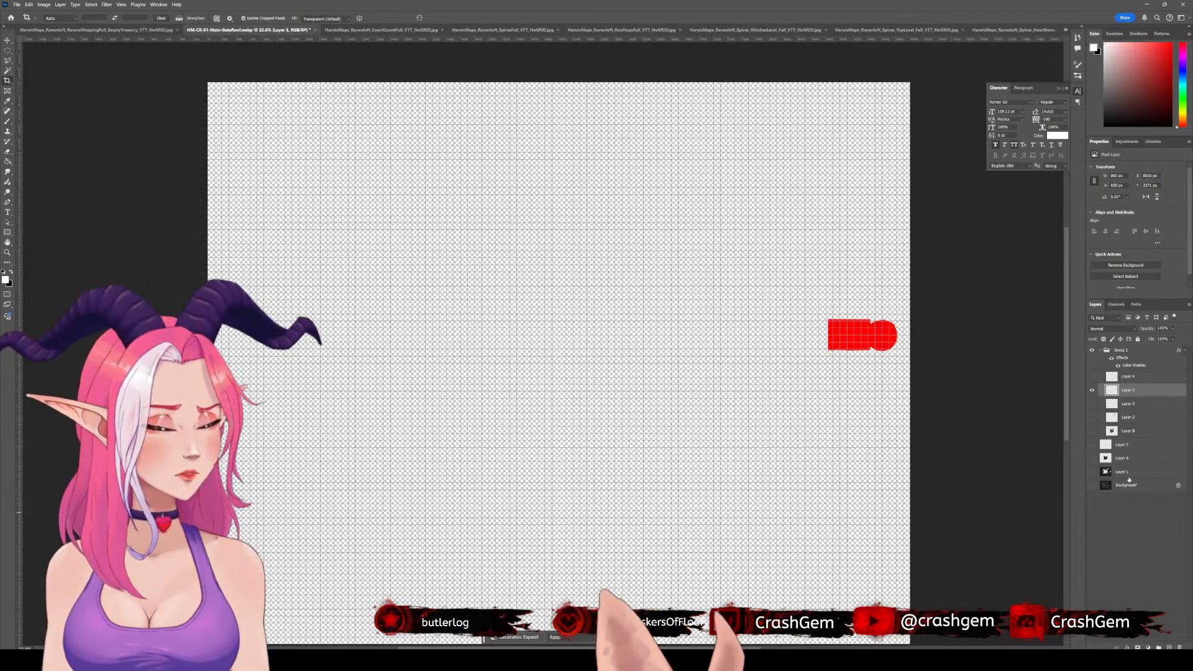
- Delete all layers except Layer 3 and remove the group that held the overlays
left_click(1125, 484)
left_click(1127, 403, "shift")
left_click(1129, 376, "shift")
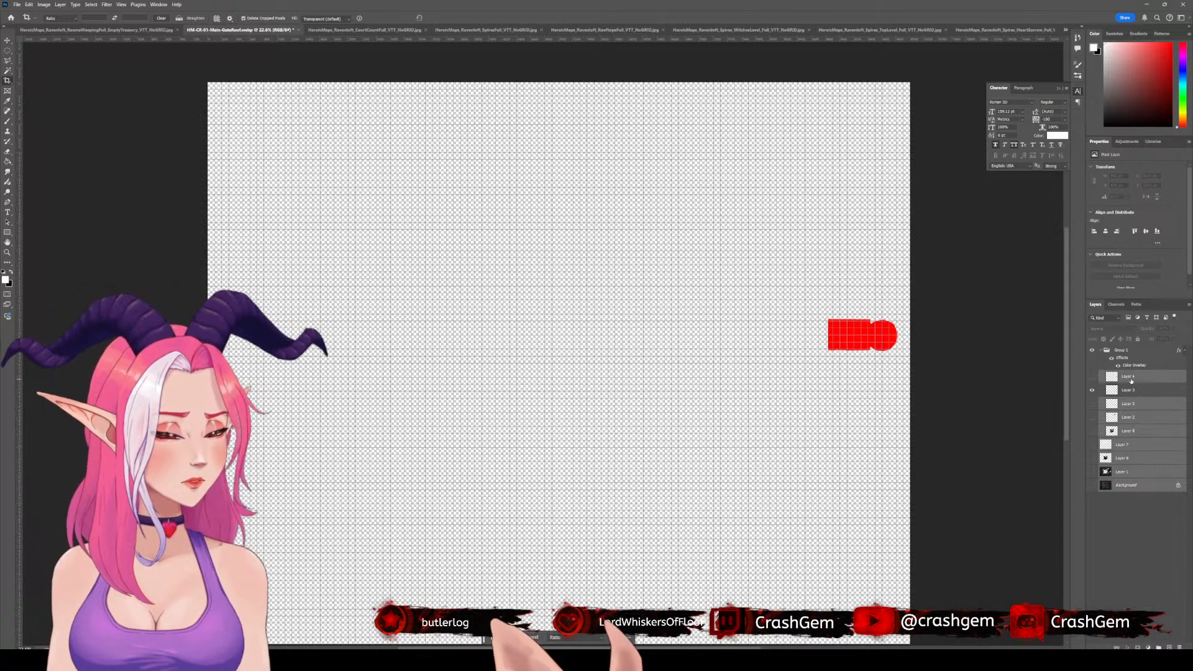
key("ctrl+e")
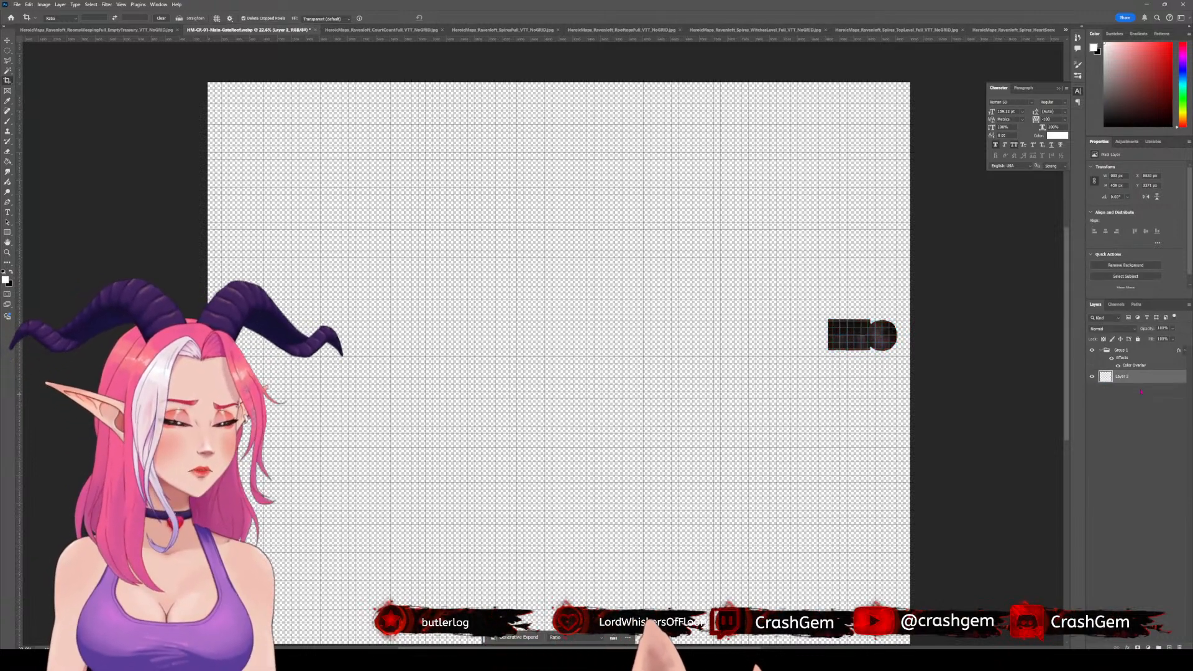
left_click(1139, 352)
key("Delete")
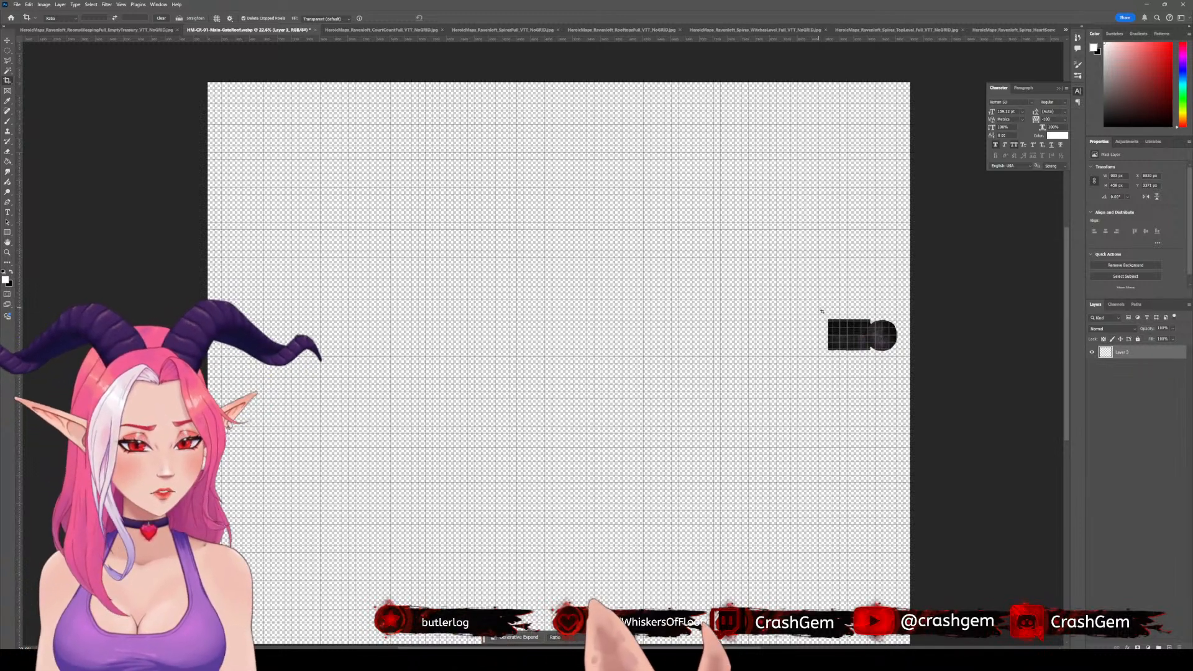
- Crop the canvas closely around the upper tower shape and save it as HM-CR-01-Main-RearRoof-North.webp
left_click_drag(819, 307, 907, 367)
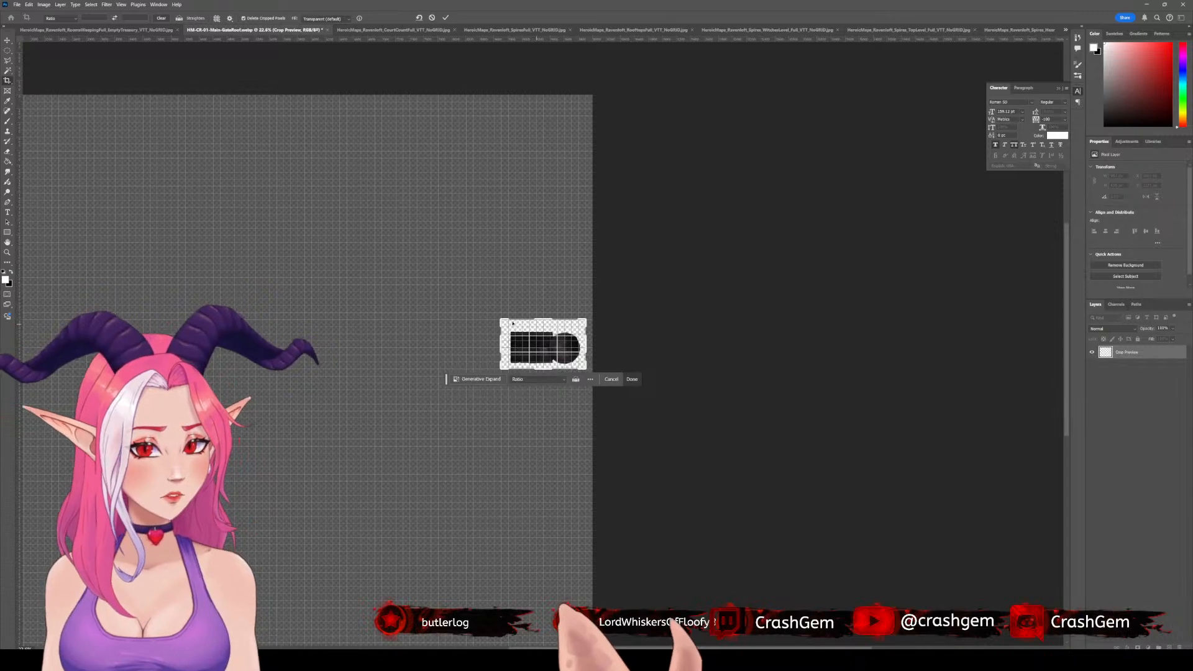
key("Return")
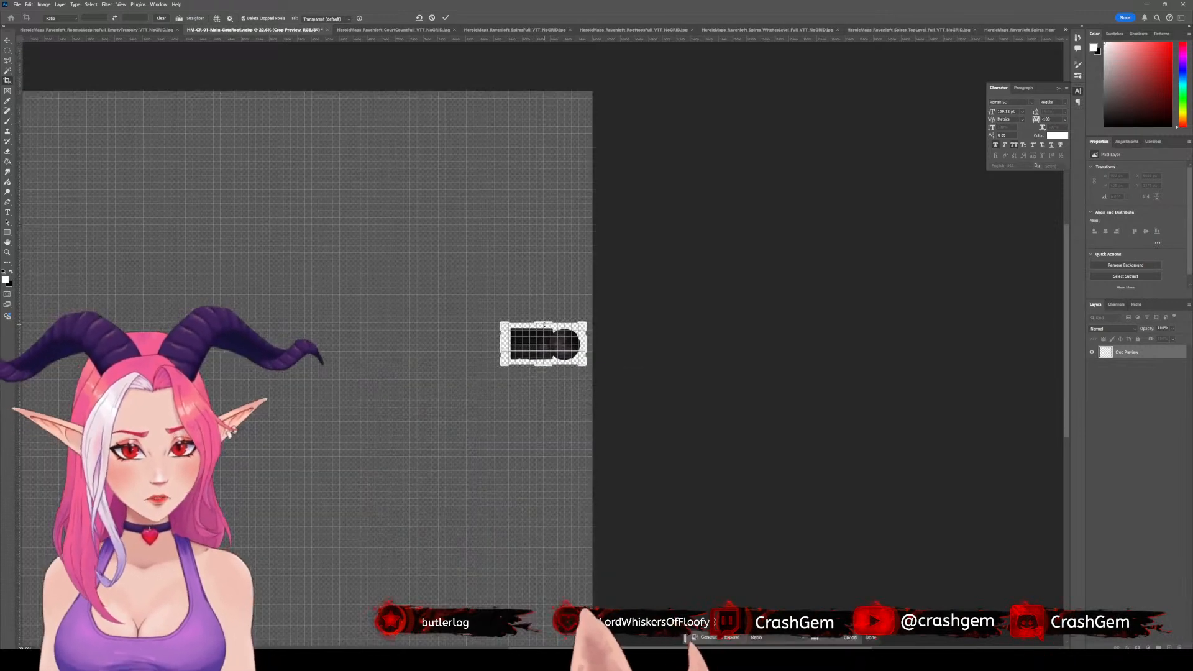
key("ctrl+shift+s")
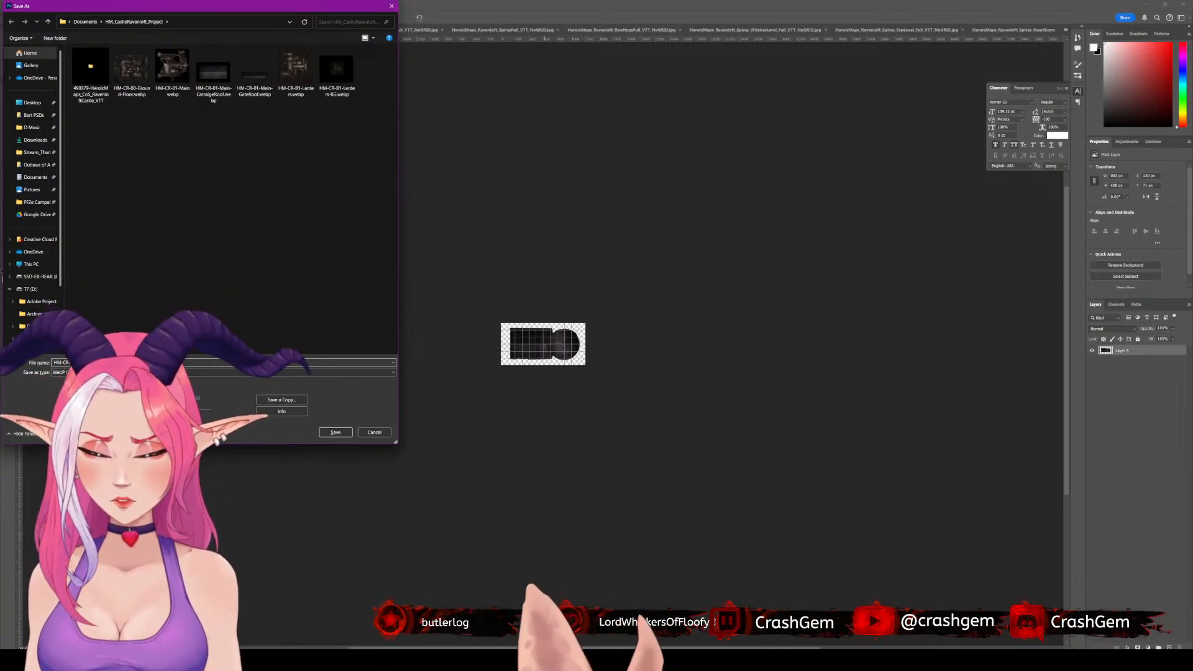
key("Return")
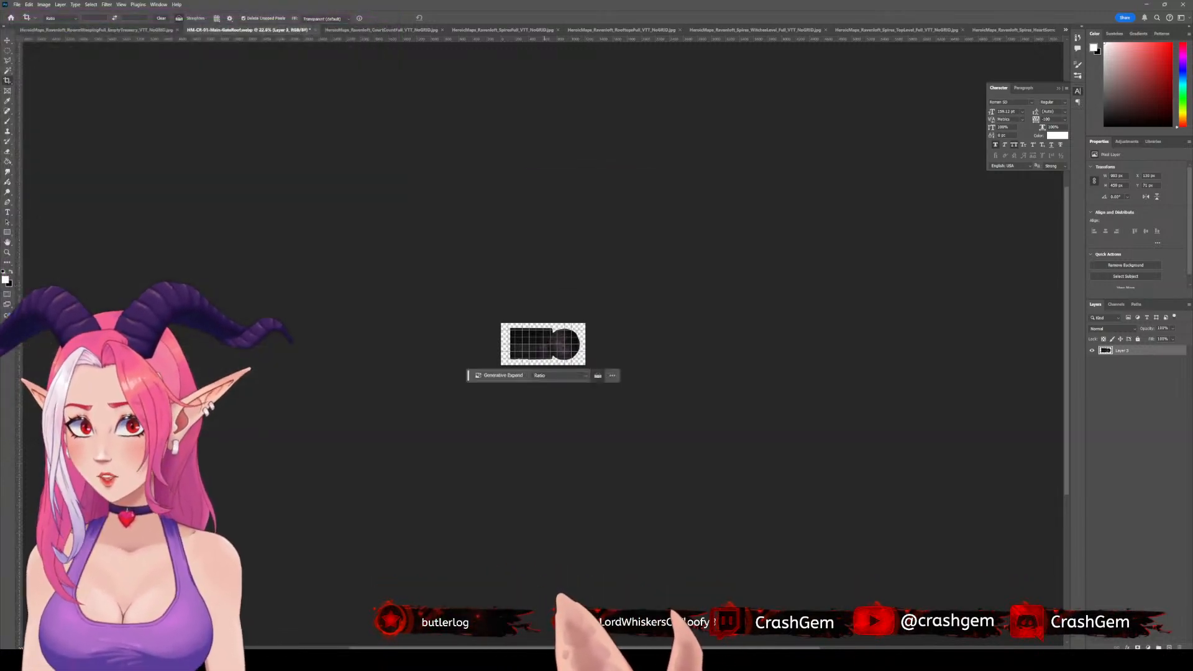
key("Return")
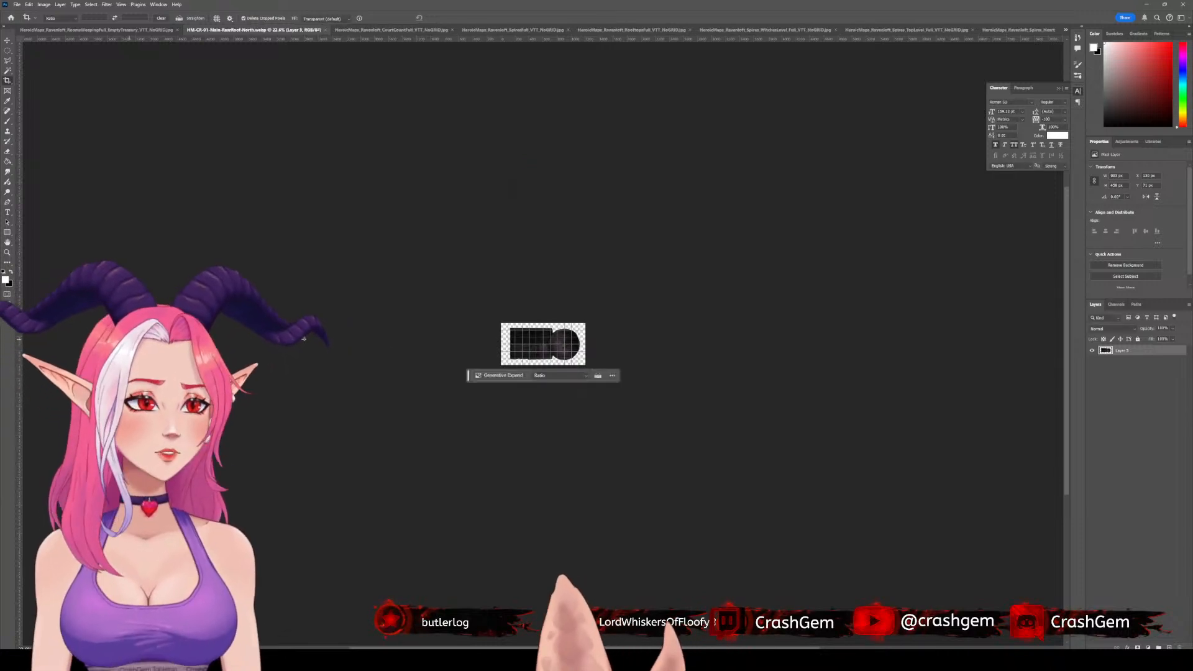
- Undo the upper tower's crop, the layer deletions and the Background hiding so the full map and overlay group return
key("ctrl+z")
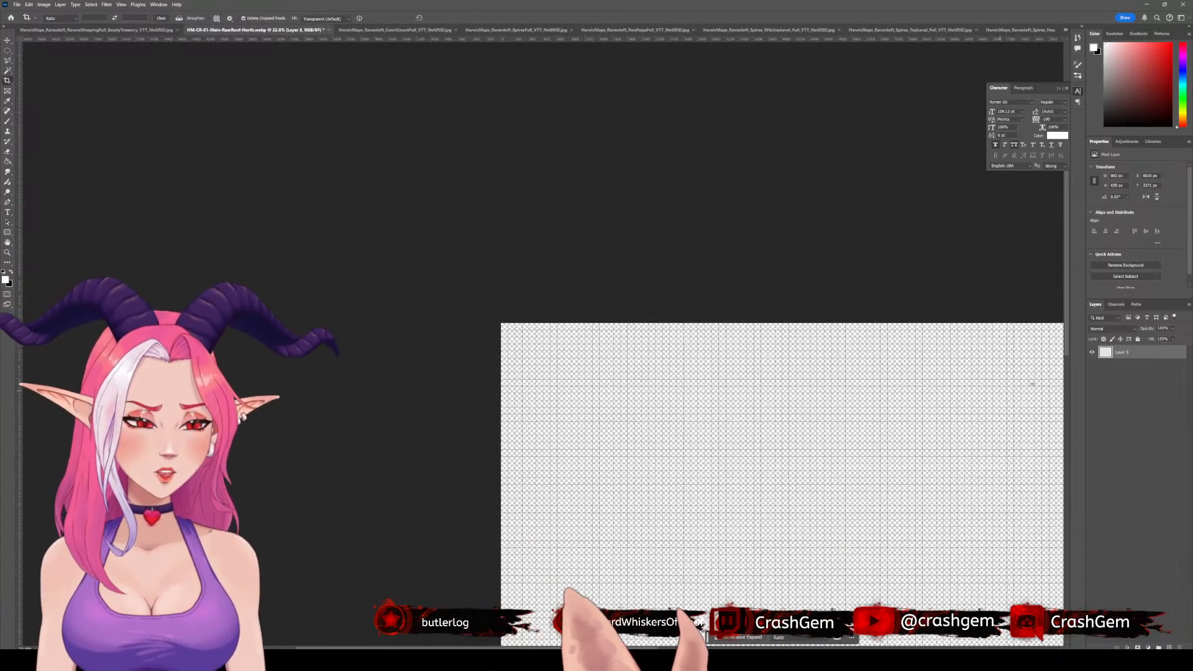
key("ctrl+z")
key("ctrl+z")
key("ctrl+z")
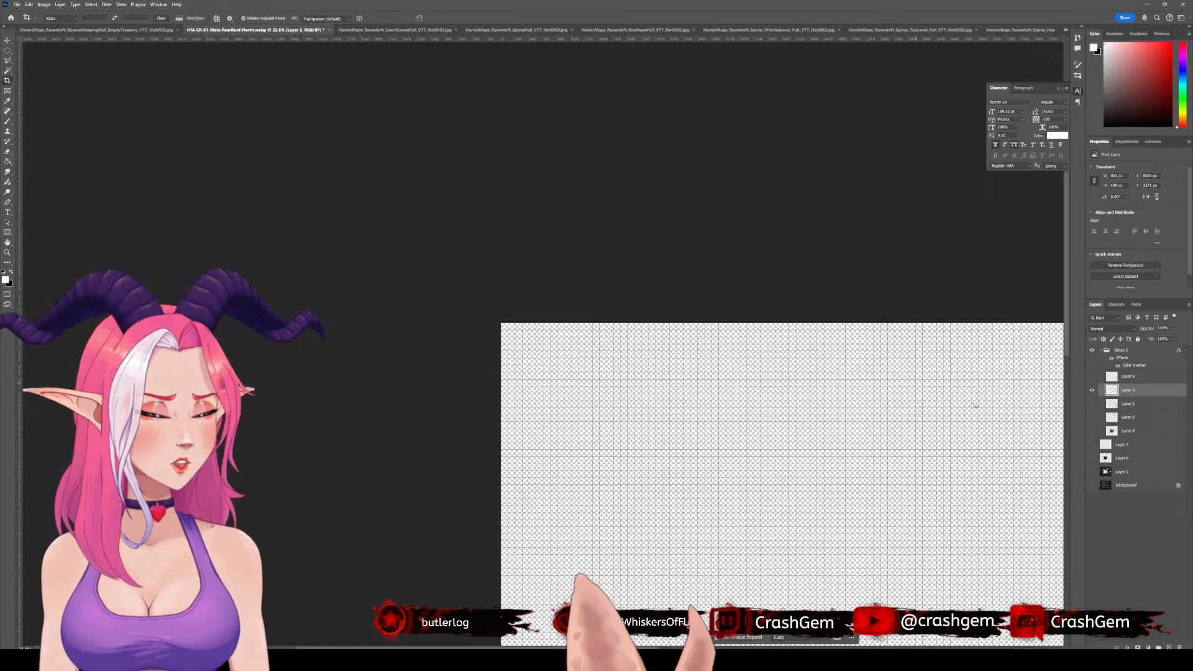
key("ctrl+z")
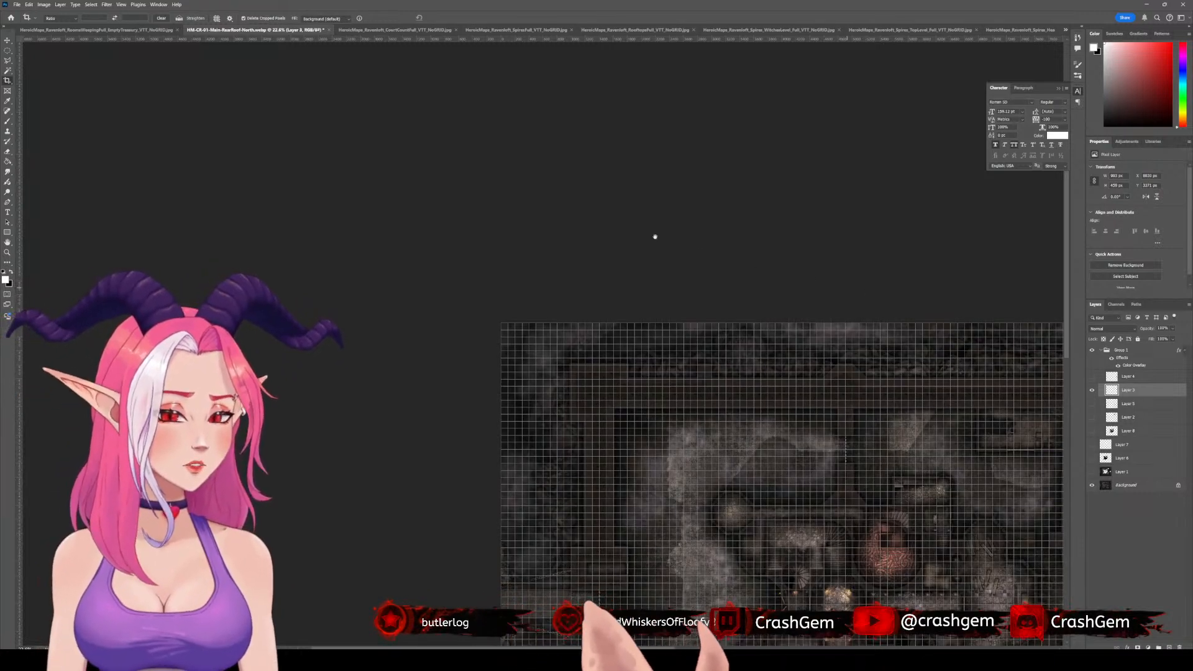
left_click_drag(655, 236, 379, 136)
left_click_drag(498, 122, 471, 68)
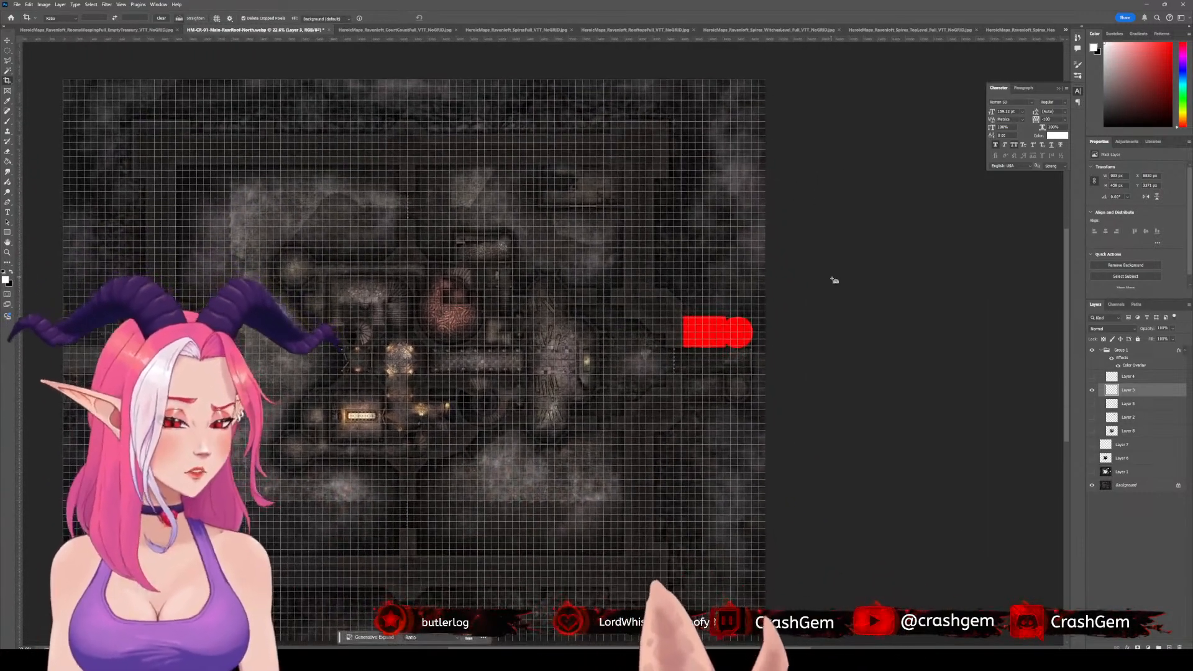
- Hide Layer 3, show Layer 4 with the lower east tower shape, and delete all the other layers through the Background
left_click(1091, 391)
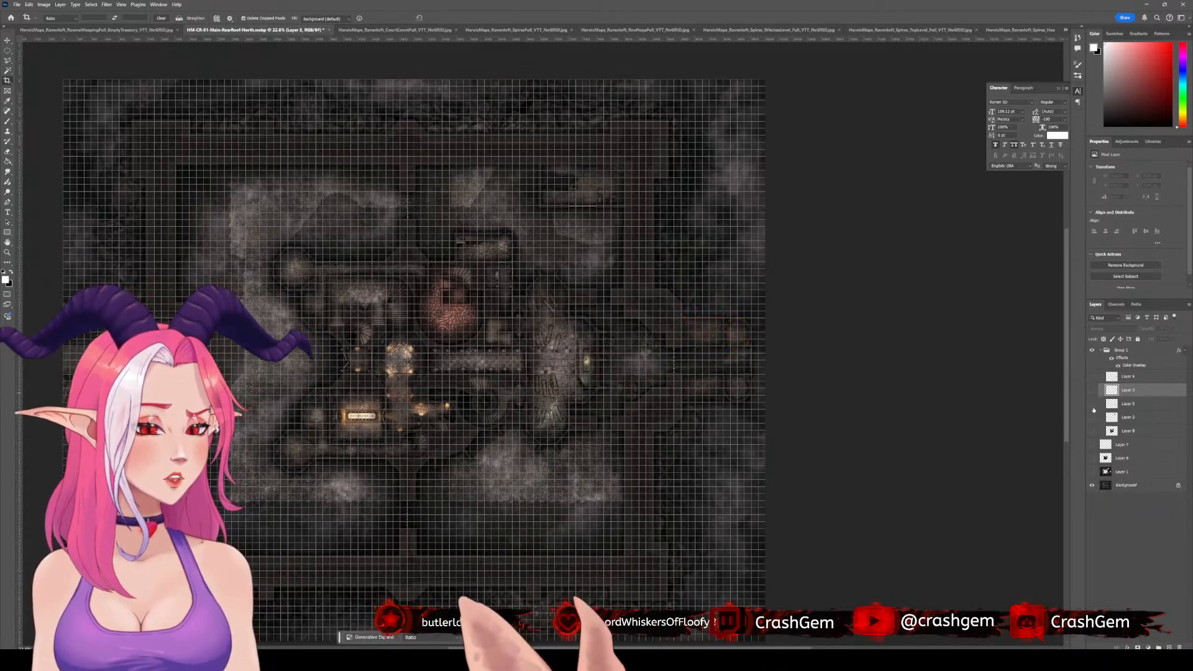
left_click(1091, 403)
left_click(1092, 403)
left_click(1092, 377)
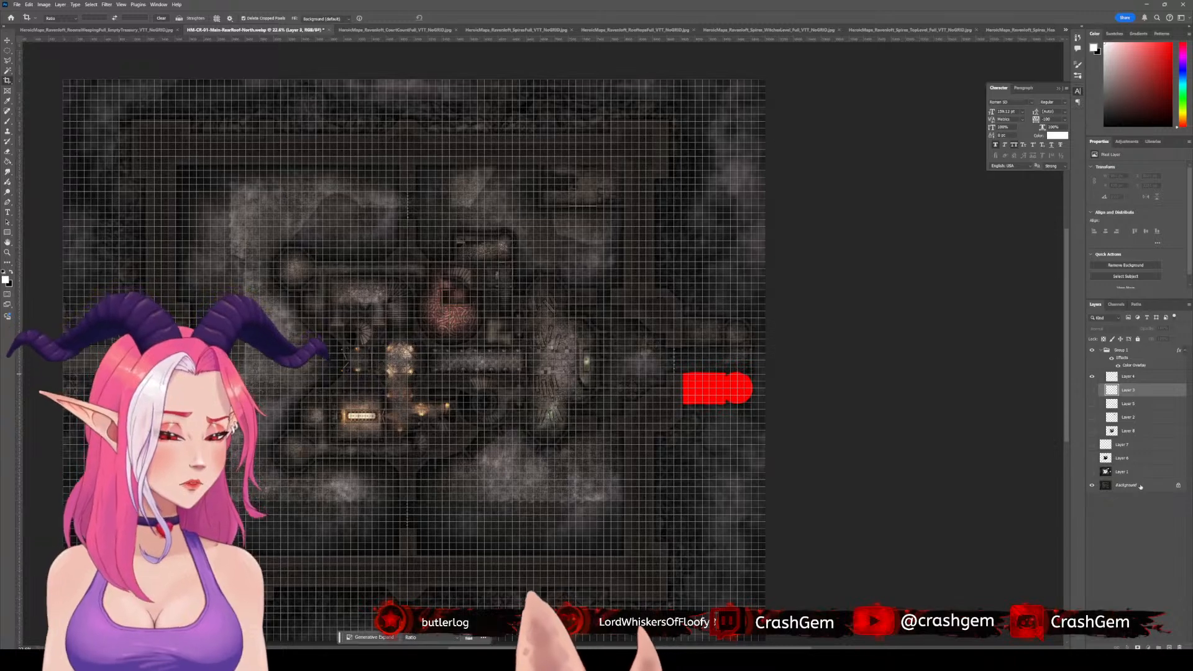
left_click(1139, 487, "shift")
key("Delete")
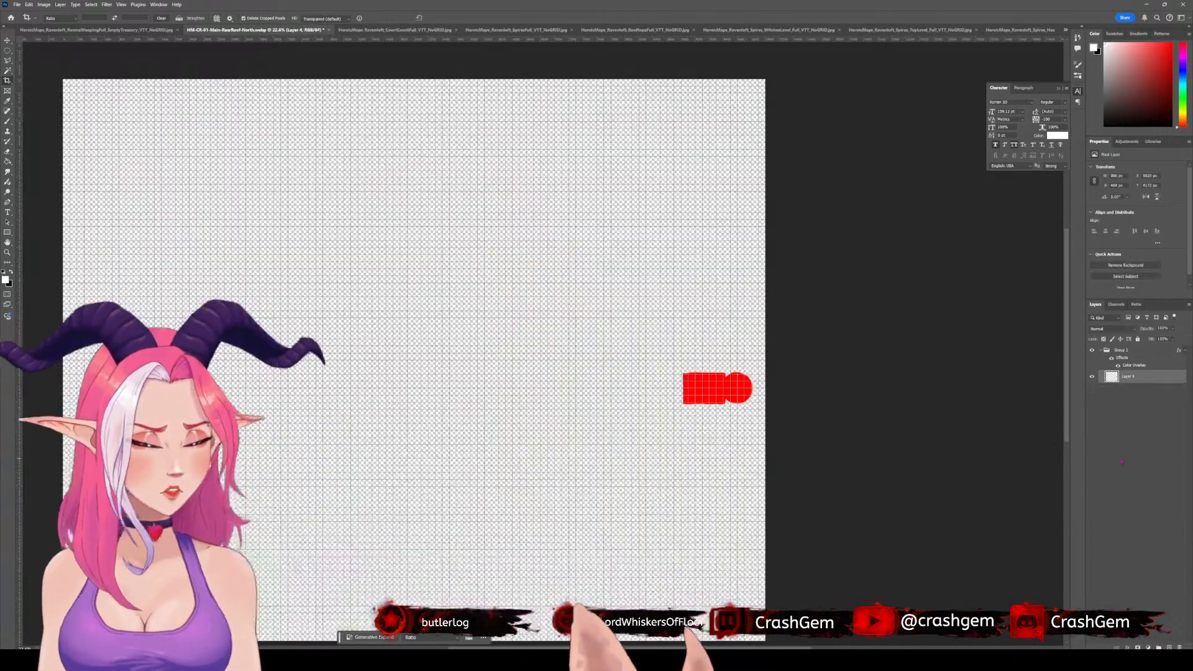
left_click(1131, 353)
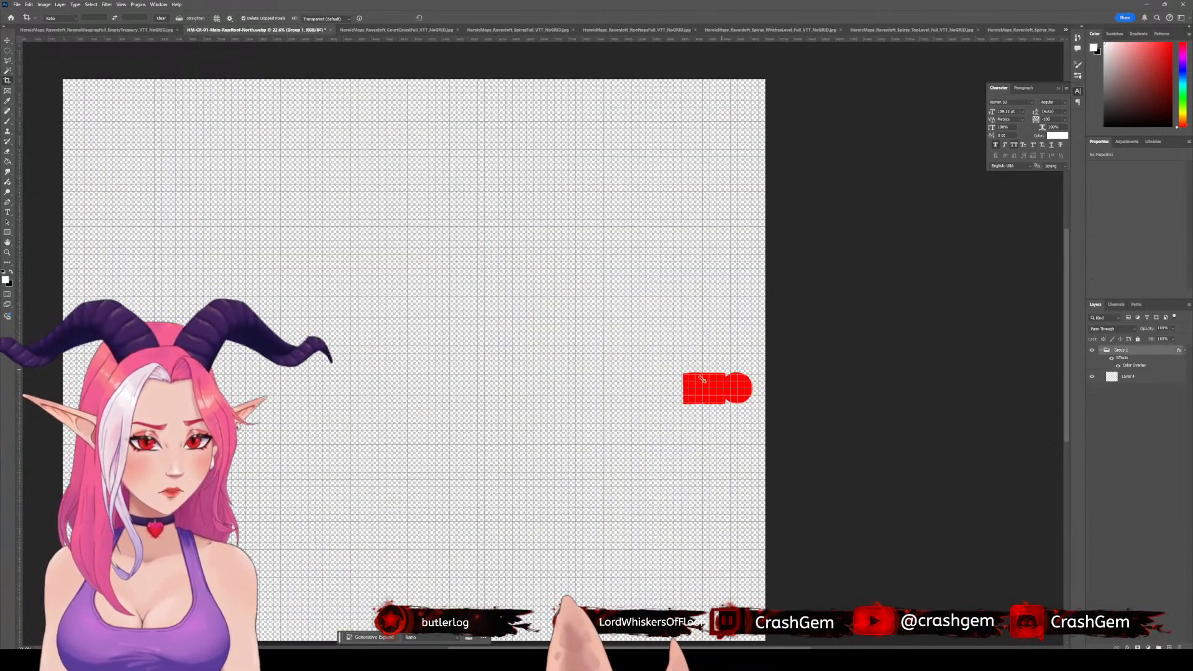
- Crop the canvas closely around the lower tower shape on Layer 4
left_click_drag(676, 369, 762, 415)
key("Return")
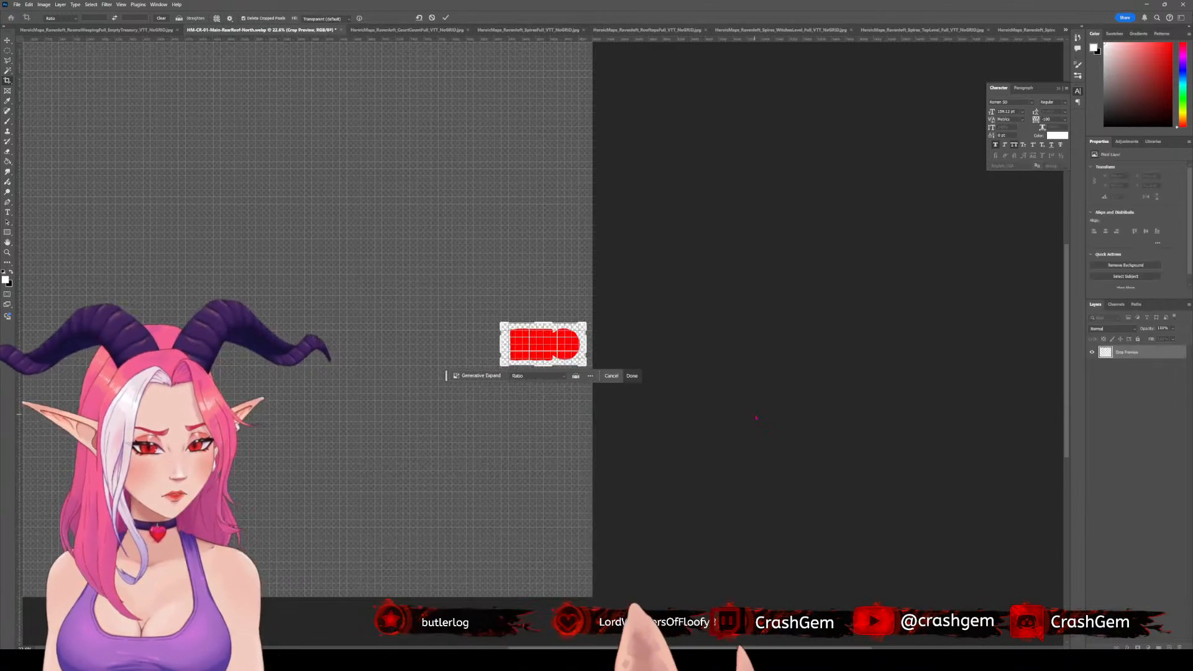
key("ctrl+shift+s")
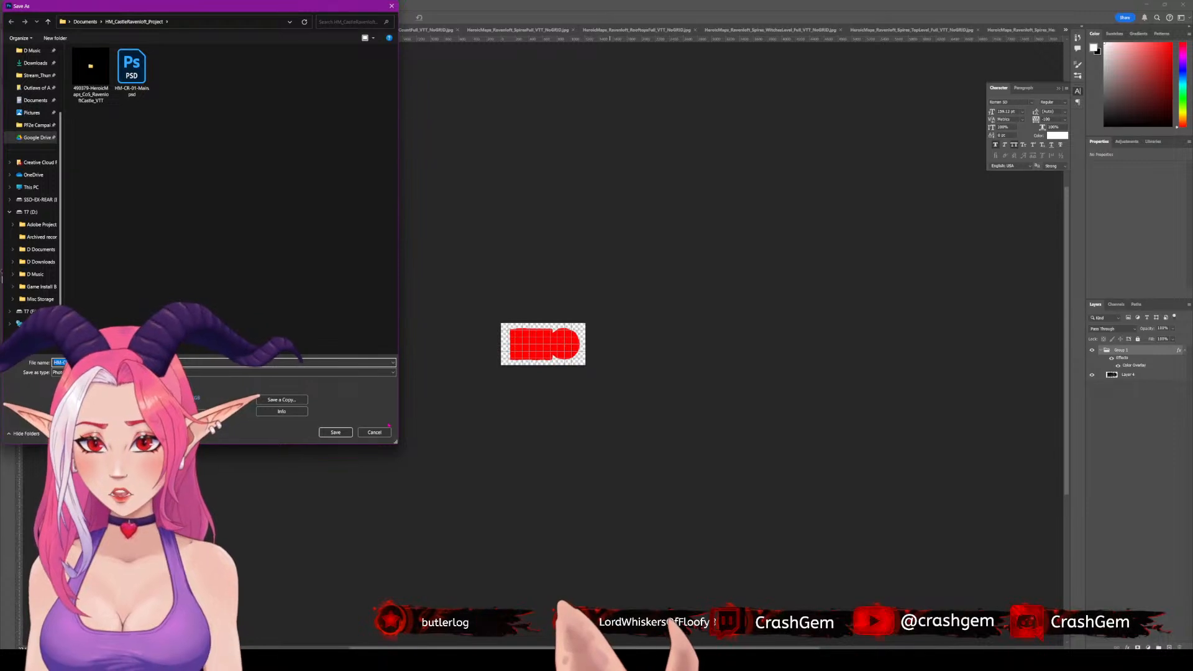
left_click(385, 433)
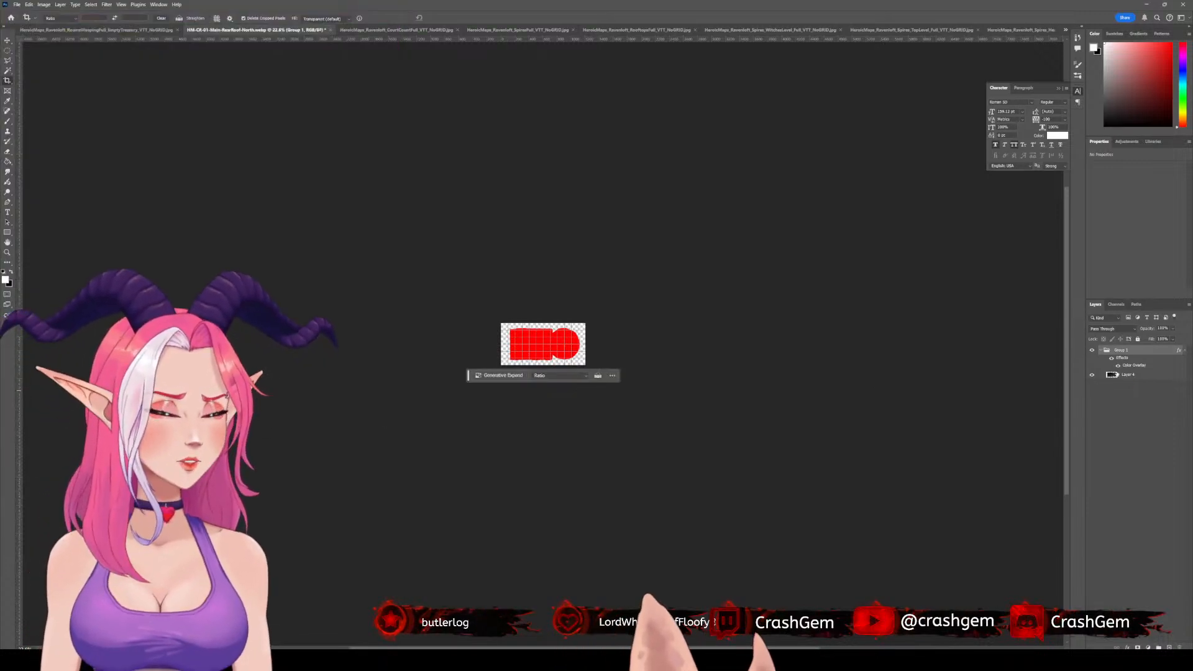
- Turn off the group's red colour overlay effect, move Layer 4 out of the group and delete the group
left_click(1111, 359)
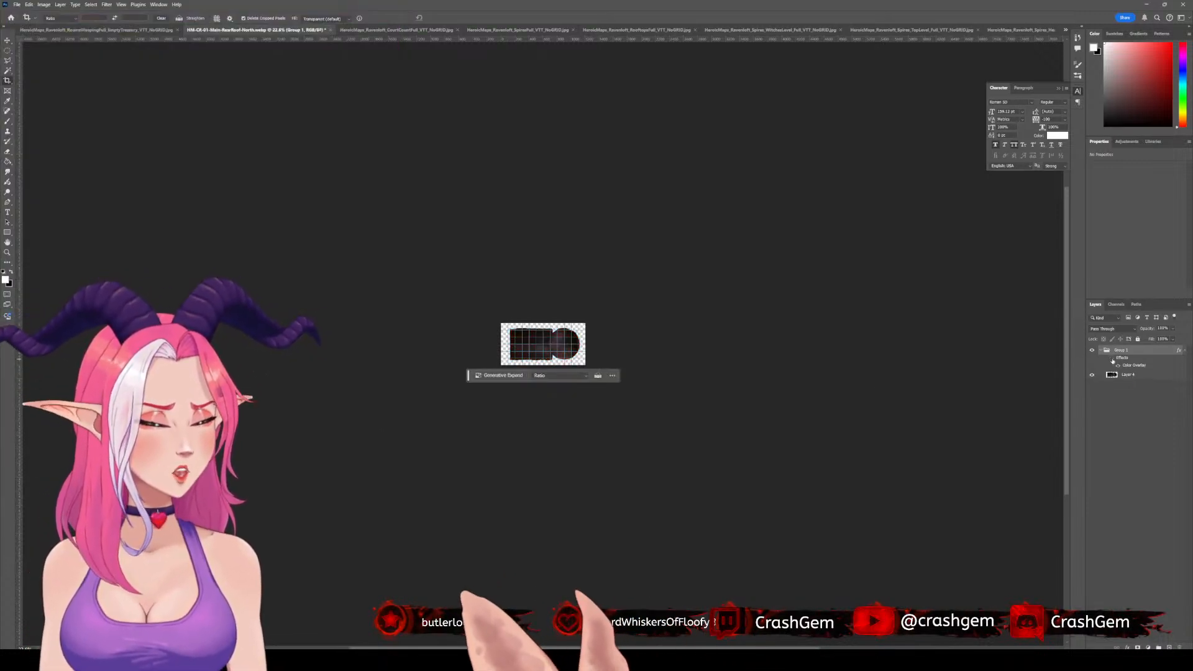
left_click_drag(1131, 375, 1135, 394)
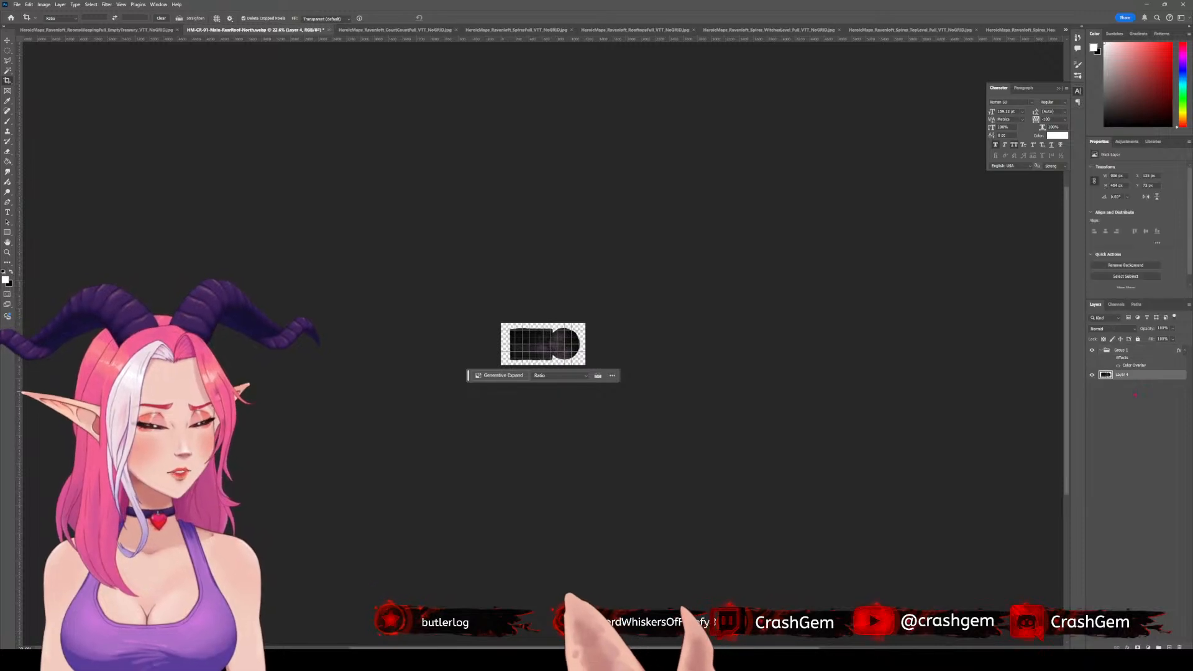
left_click(1125, 358)
key("Delete")
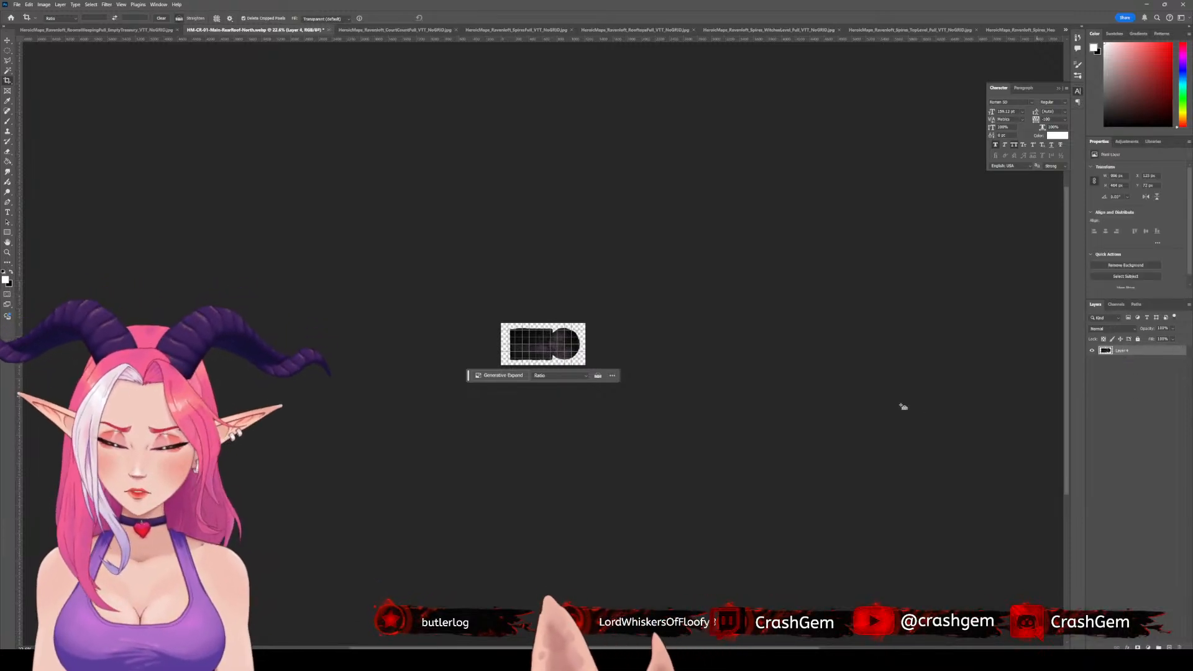
- Save the cropped lower tower as a separate WebP file named HM-CR-01-Main-RearRoof-South.webp
key("ctrl+shift+s")
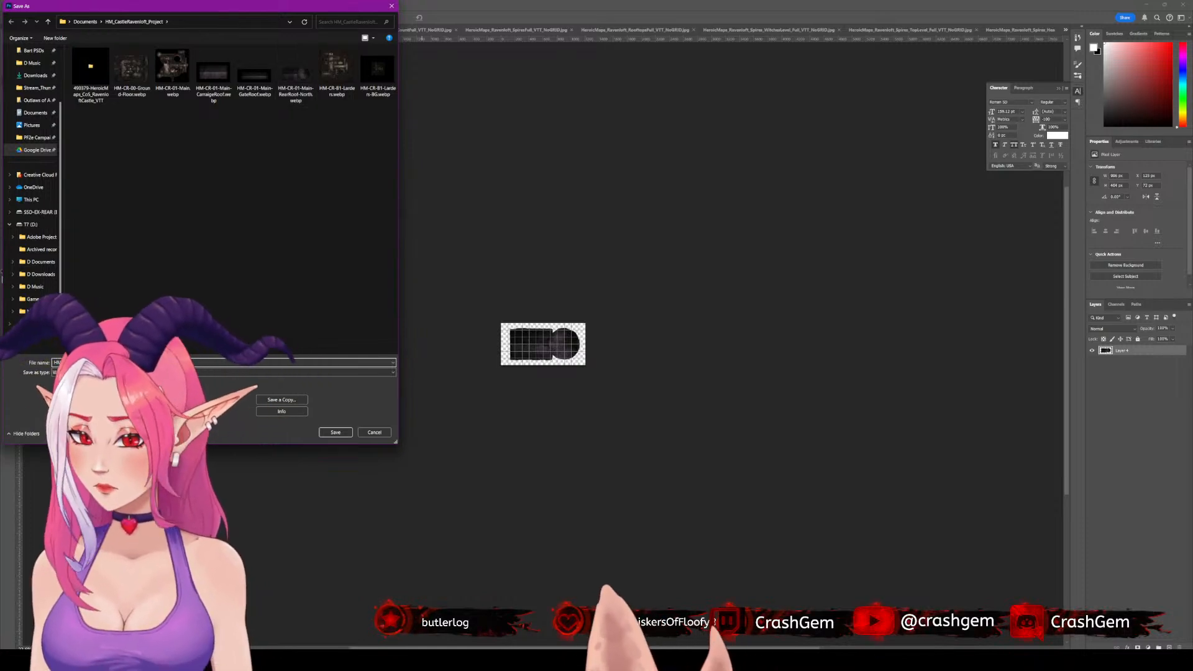
key("Return")
key("Return")
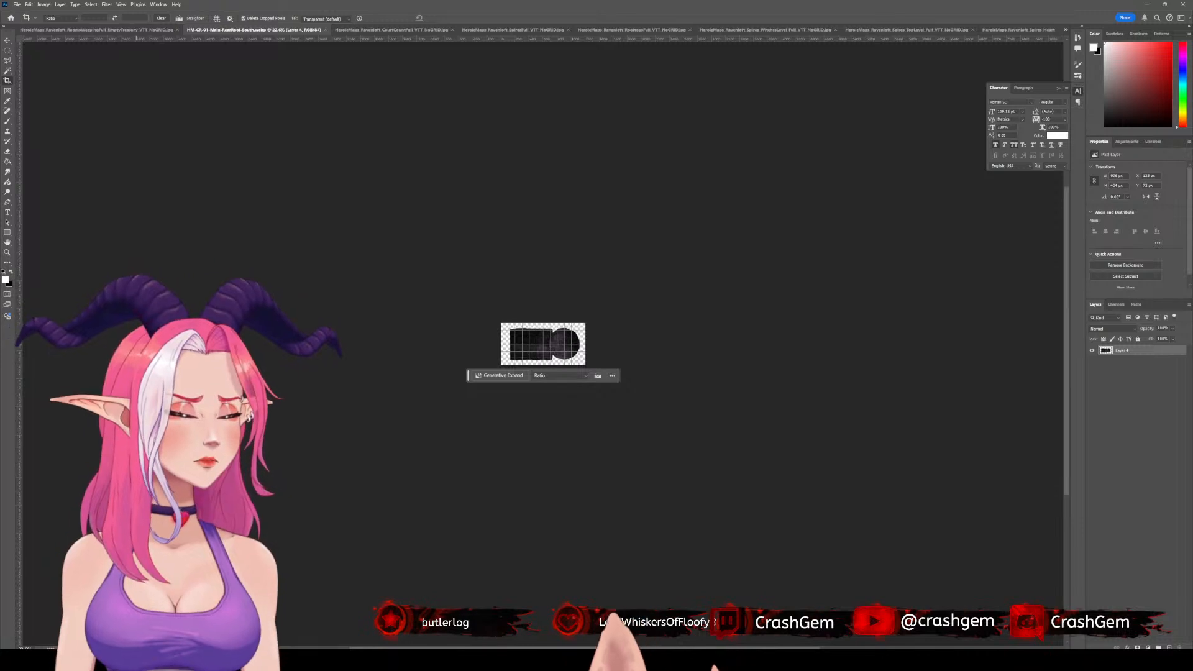
- Undo the lower tower's group removal, crop and layer deletions to restore the full map and its overlay group
key("ctrl+z")
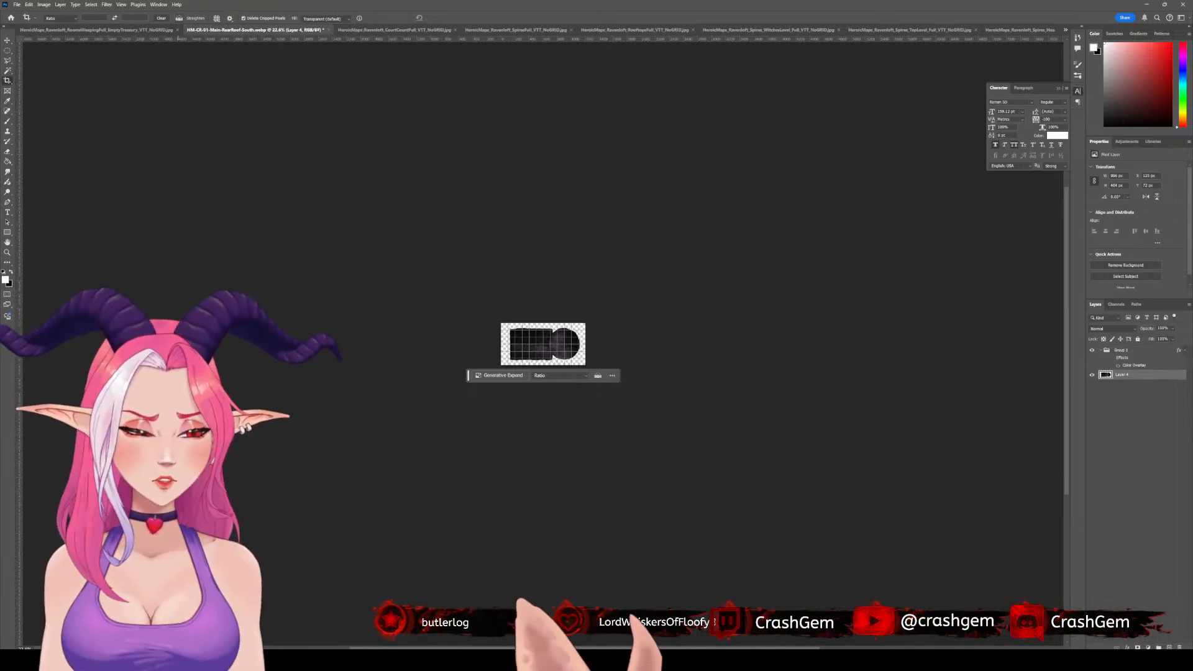
key("ctrl+z")
key("ctrl+z")
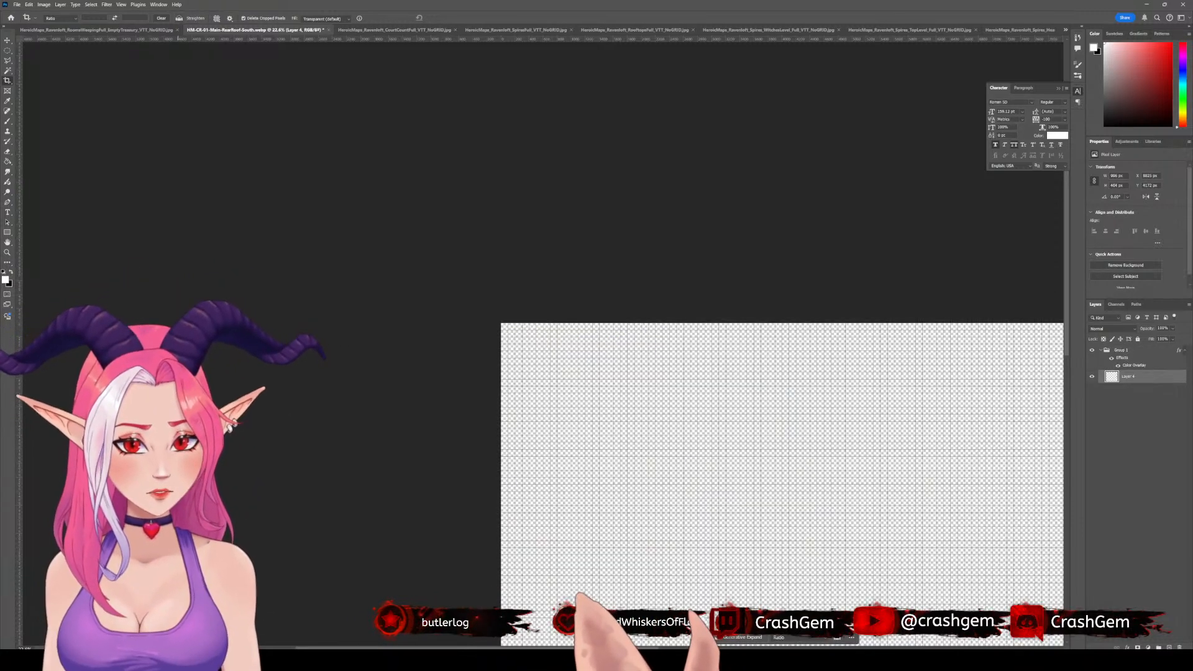
key("ctrl+z")
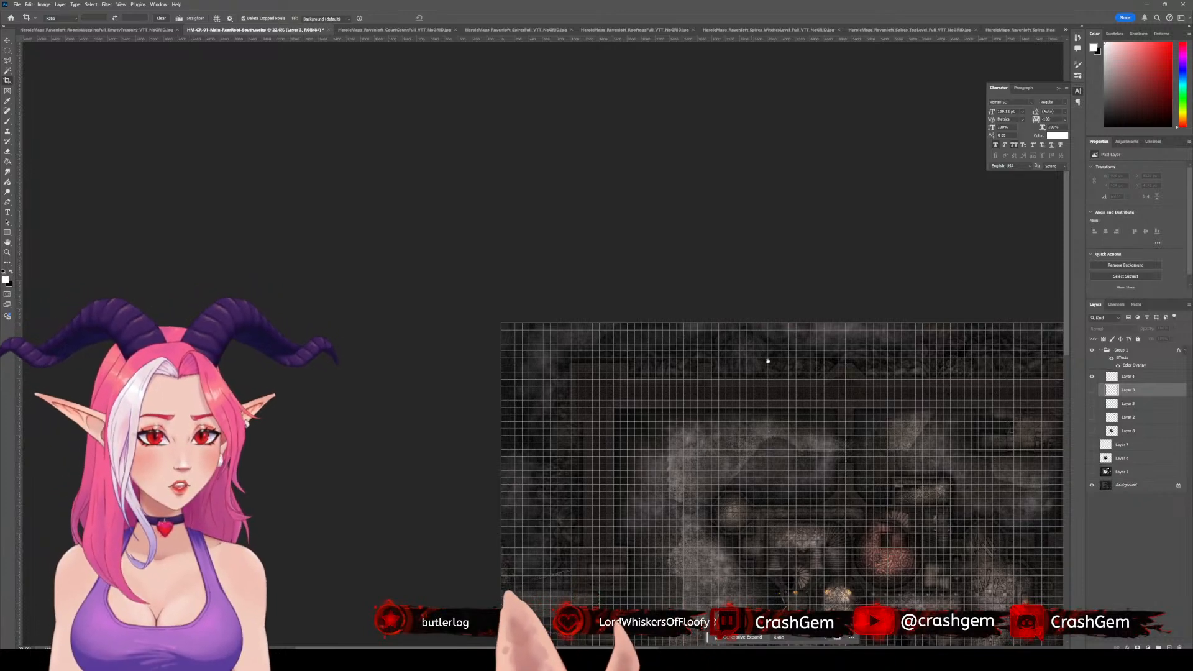
left_click_drag(768, 360, 493, 126)
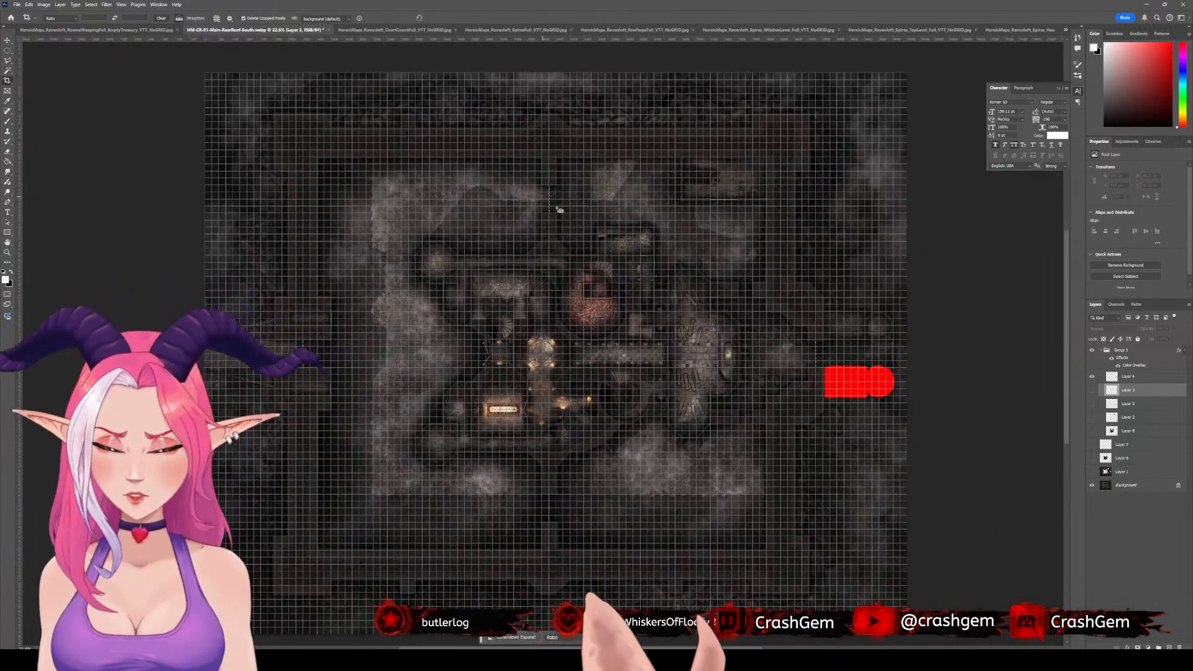
- Show Layer 3 and the other hidden overlay layers in the group so every building piece is marked red
left_click(1092, 390)
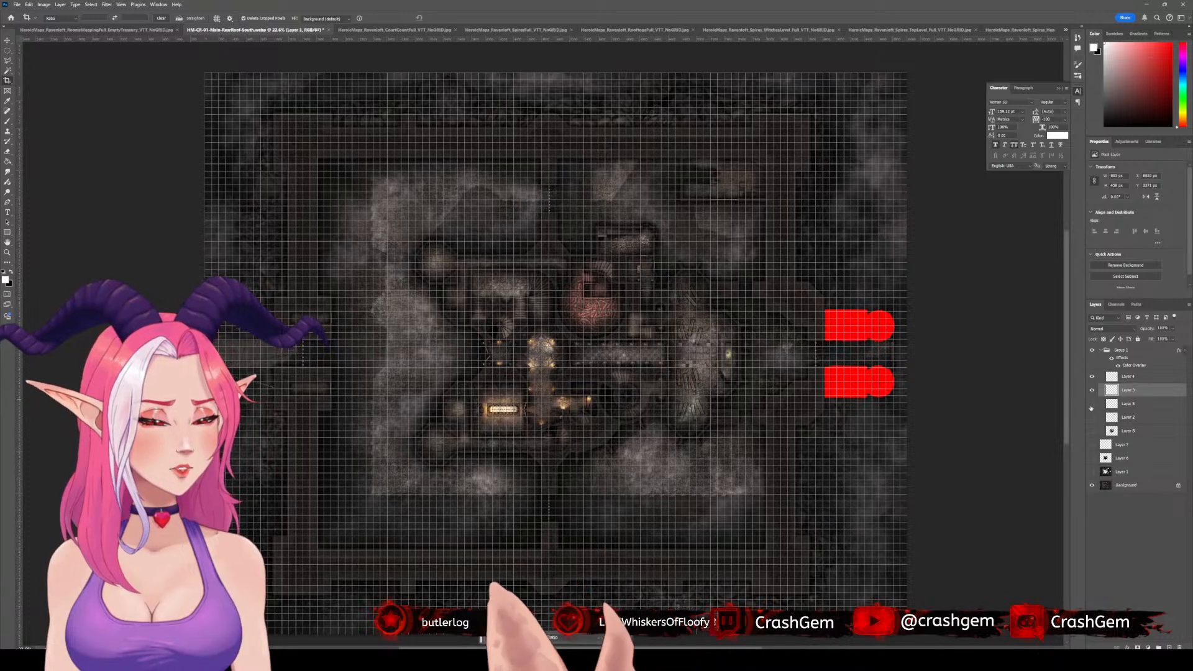
left_click(1091, 403)
left_click(1092, 417)
left_click(1091, 431)
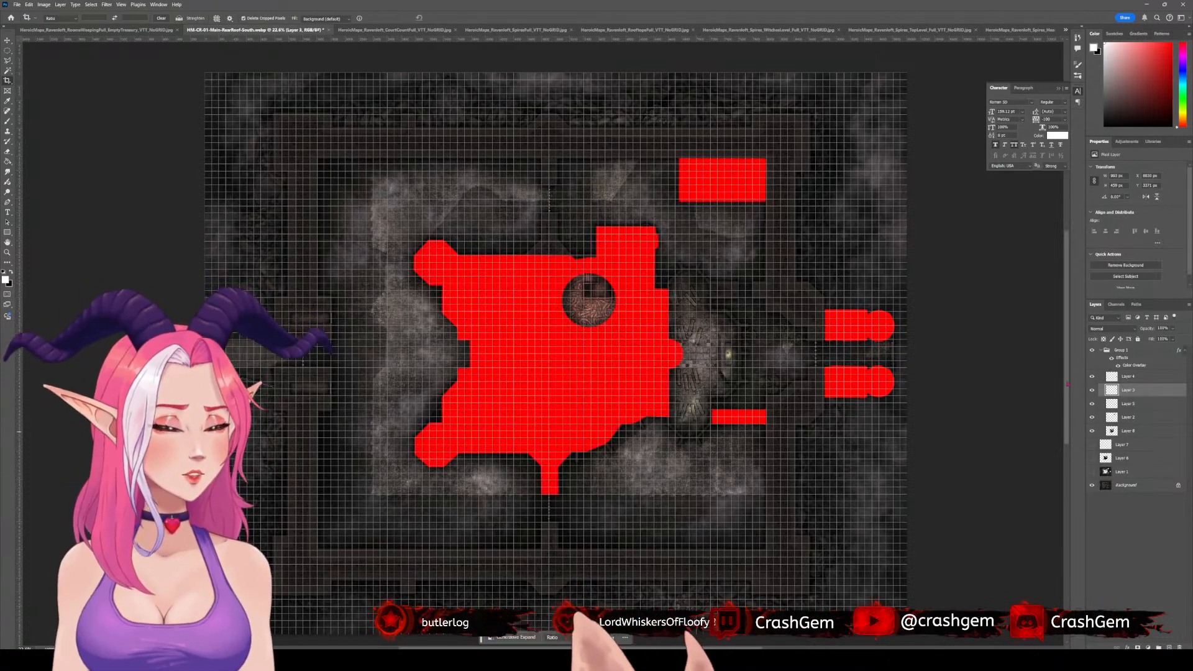
- Save the full layered map over the existing HM-CR-01-Main.psd with Maximize Compatibility enabled
key("ctrl+shift+s")
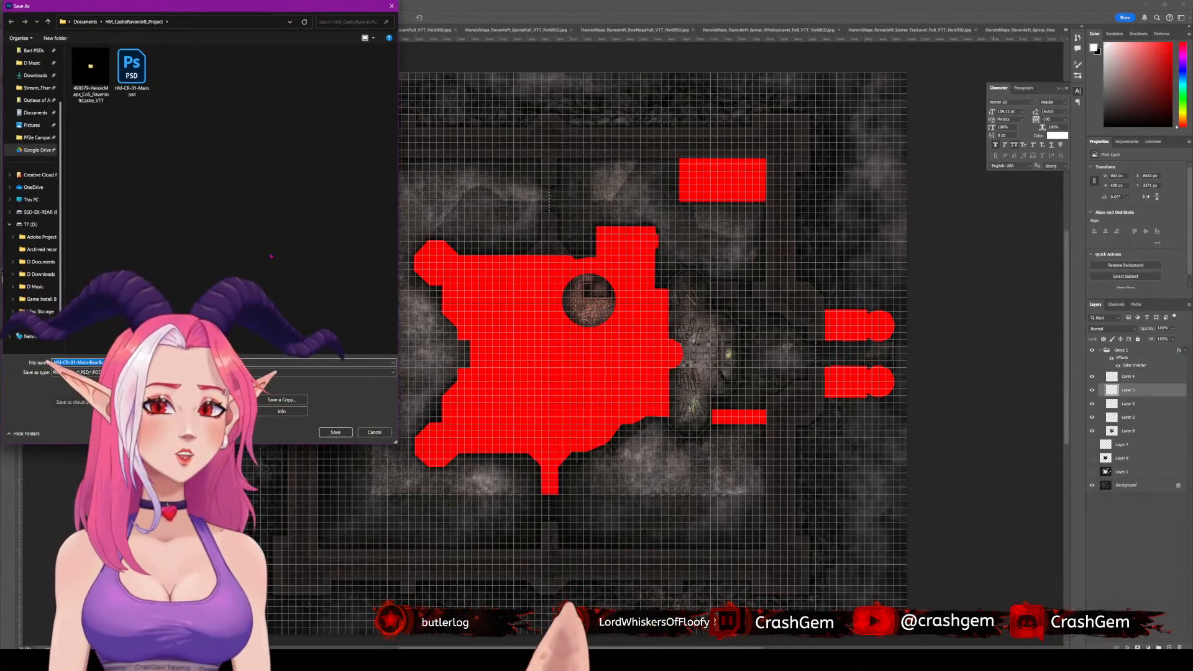
double_click(137, 71)
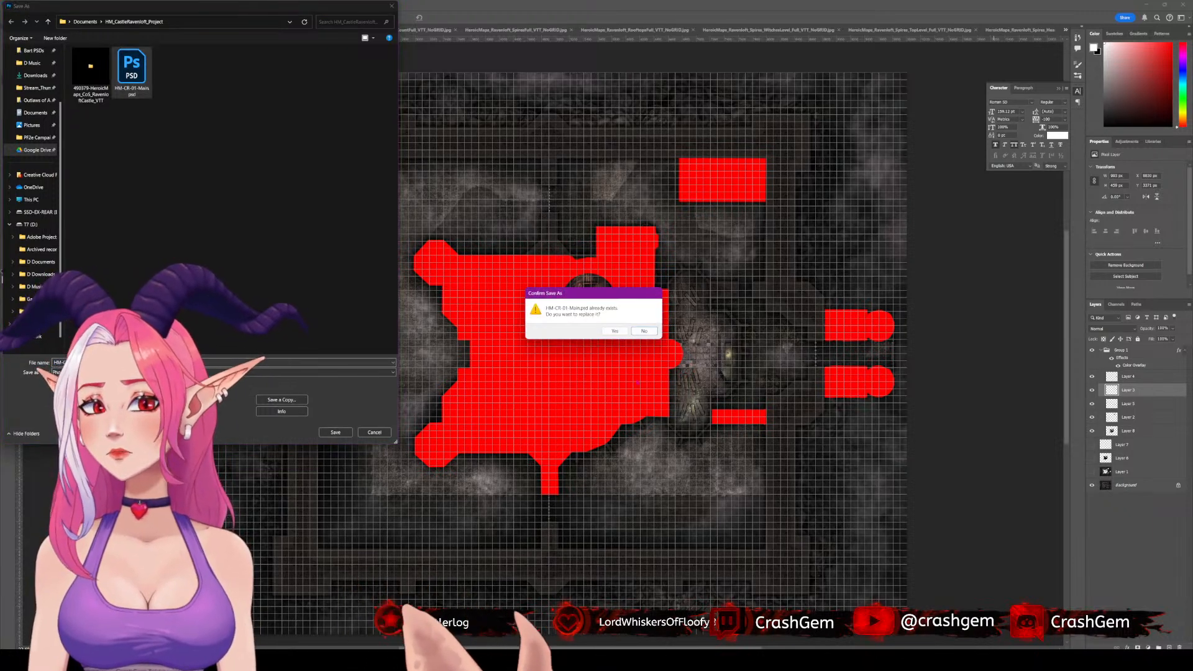
left_click(614, 331)
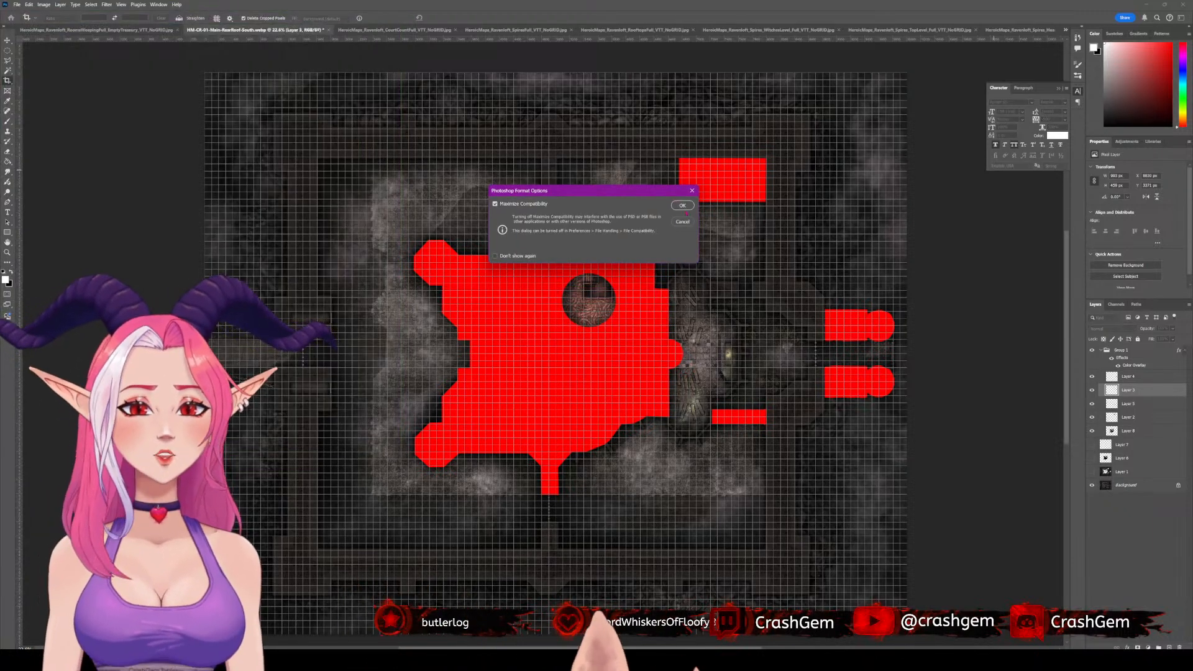
left_click(682, 205)
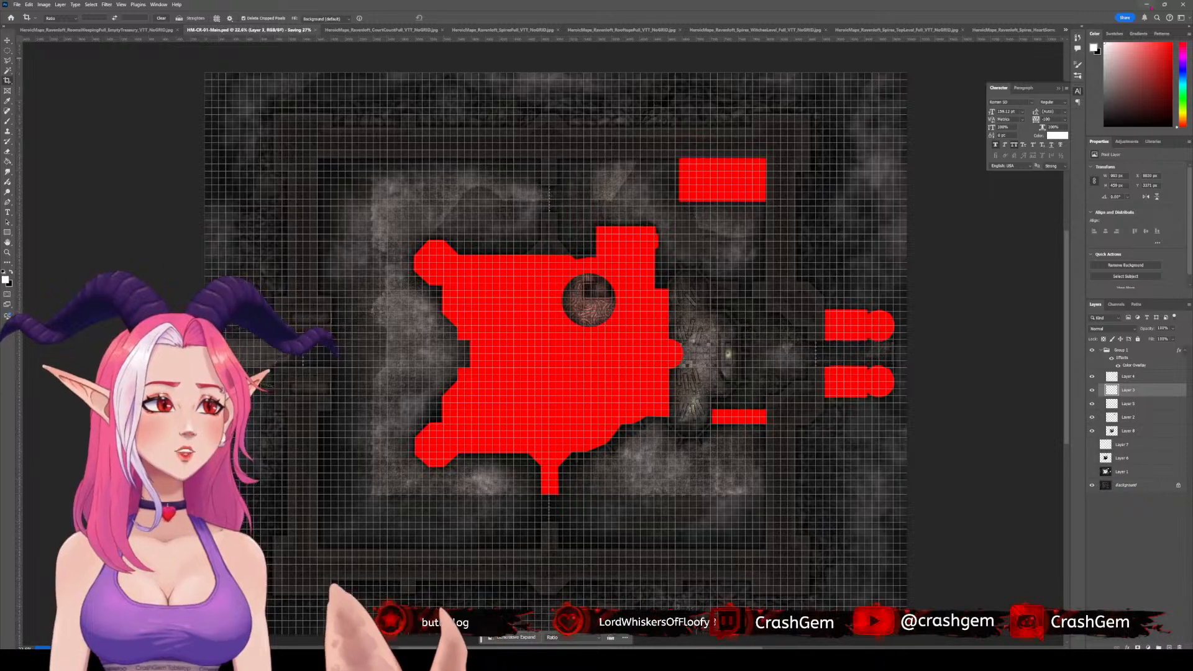
- Switch to Foundry Virtual Tabletop and open the Tile Browser from the tile controls of the castle scene
left_click(1149, 5)
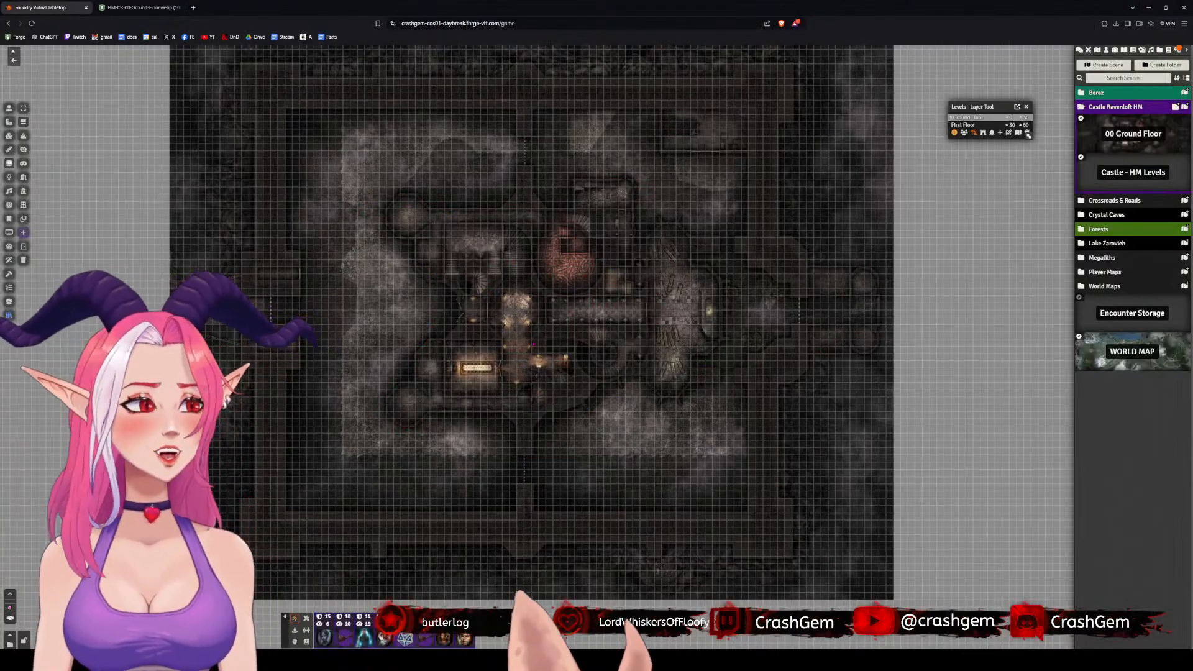
scroll(533, 345, "up", 4)
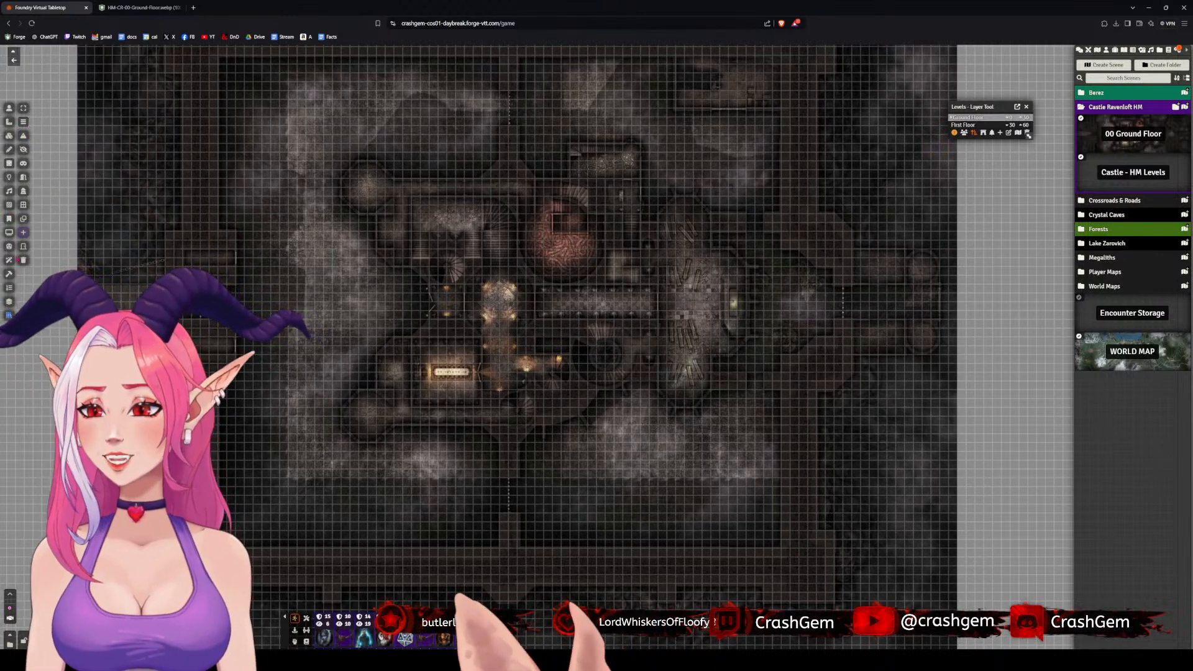
left_click(8, 135)
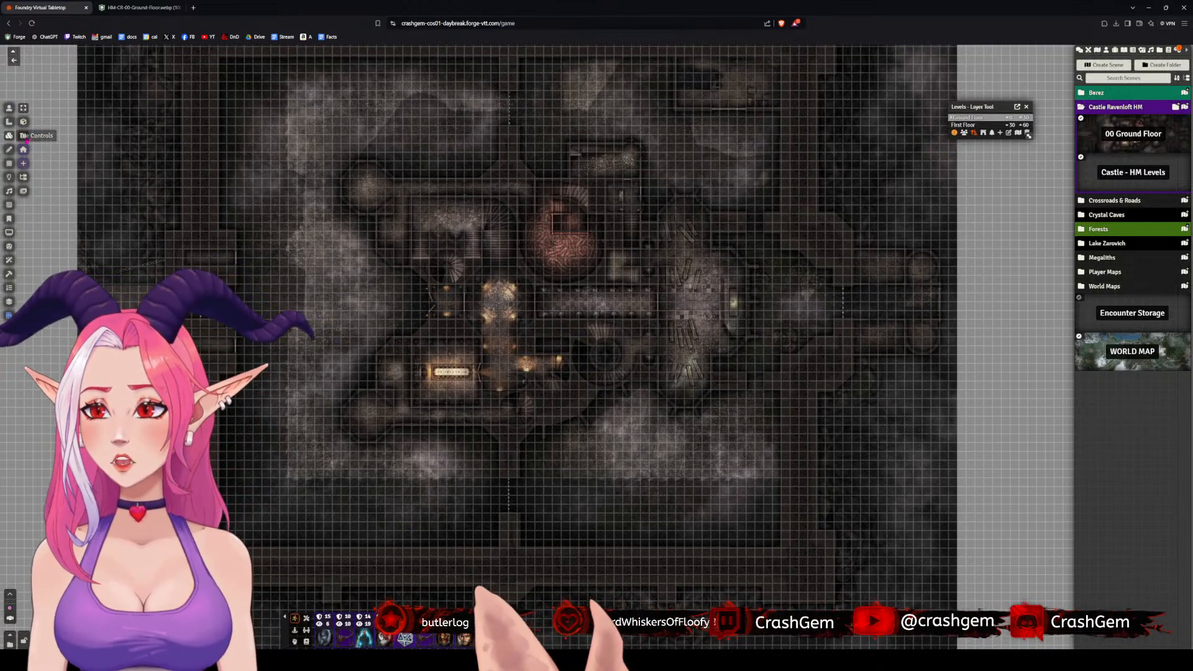
left_click(23, 136)
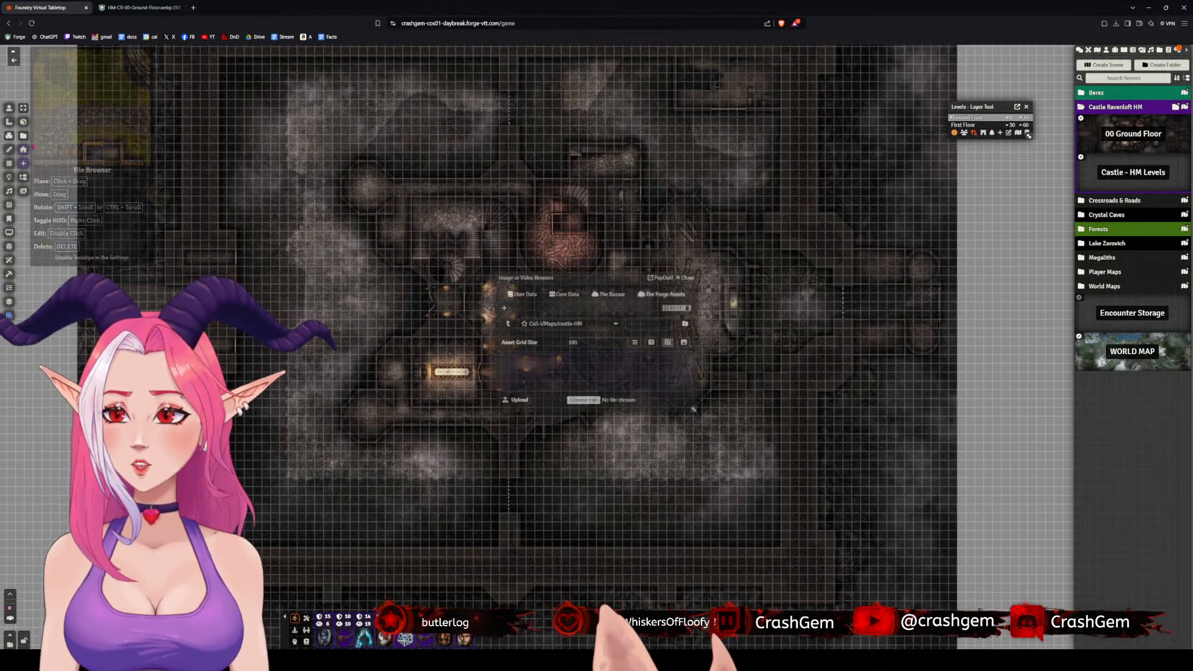
- Make First Floor the active level in the Layer Tool and reopen the Tile Browser for it
left_click(965, 125)
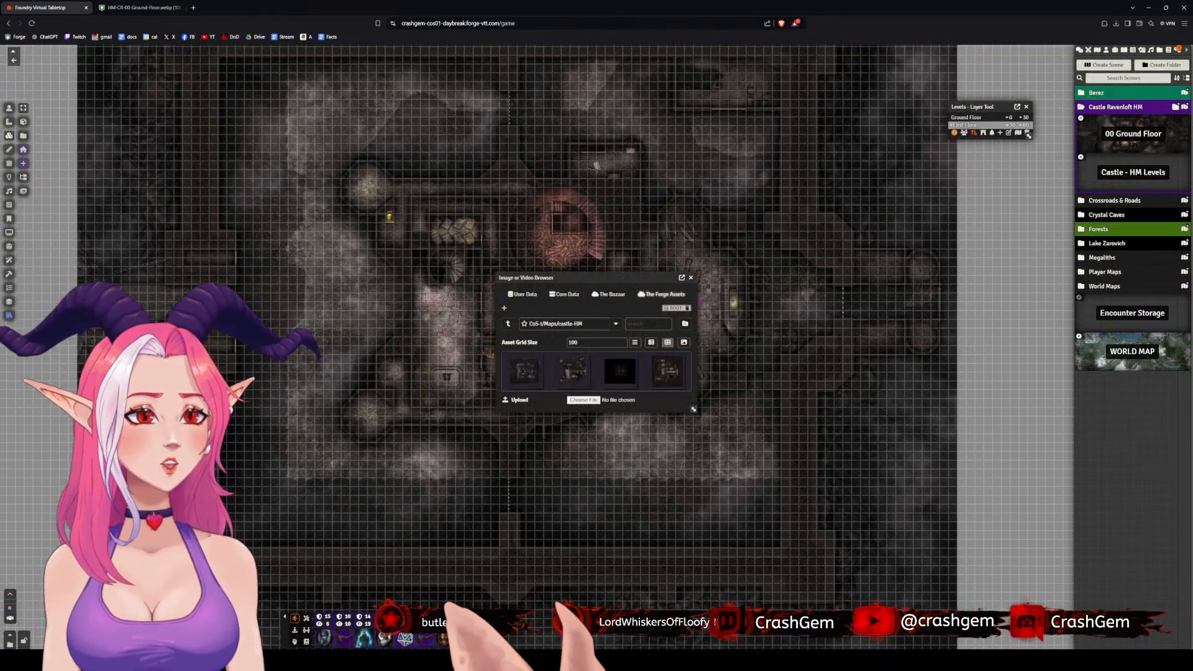
left_click(690, 278)
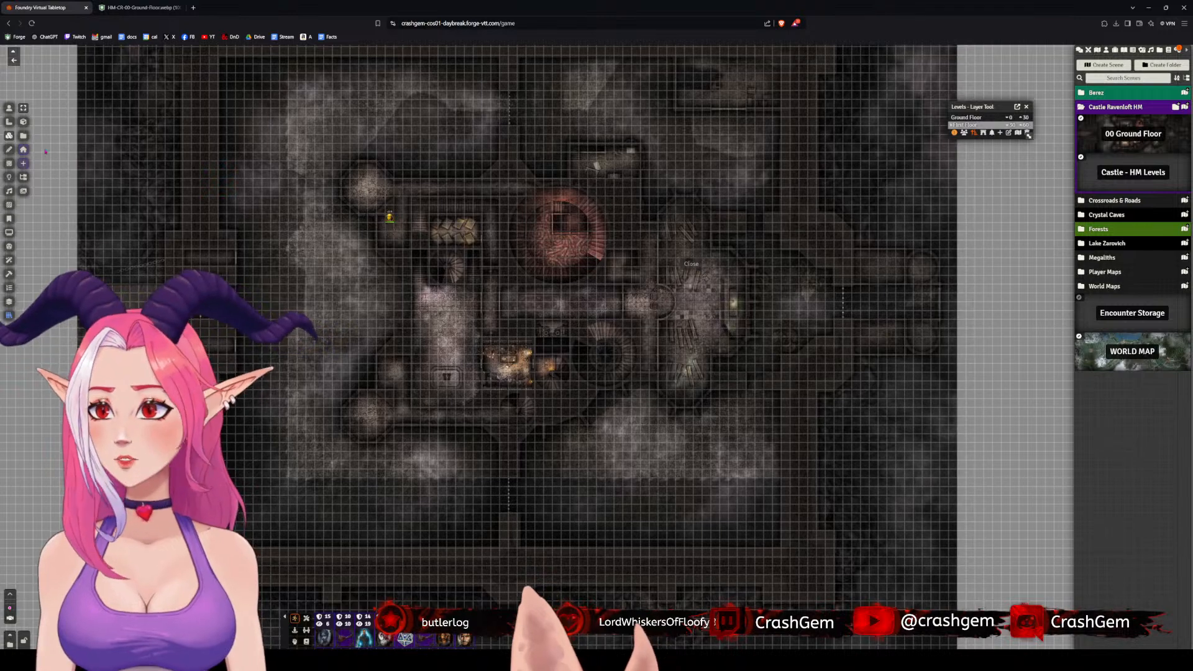
left_click(23, 136)
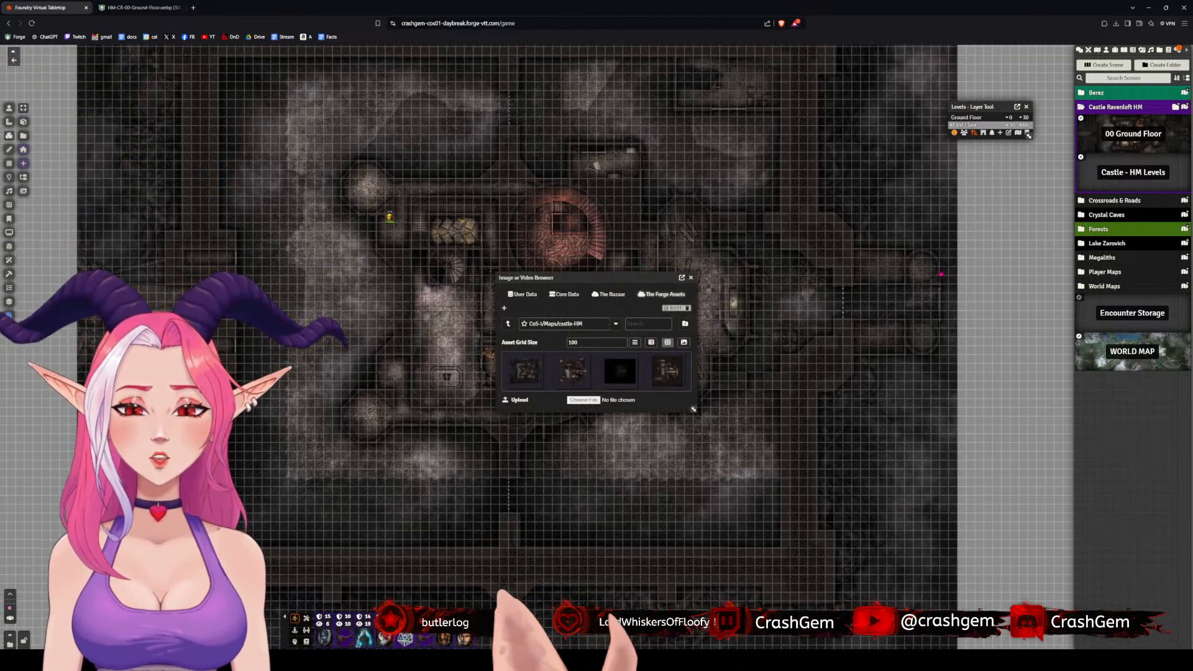
left_click_drag(984, 306, 823, 322)
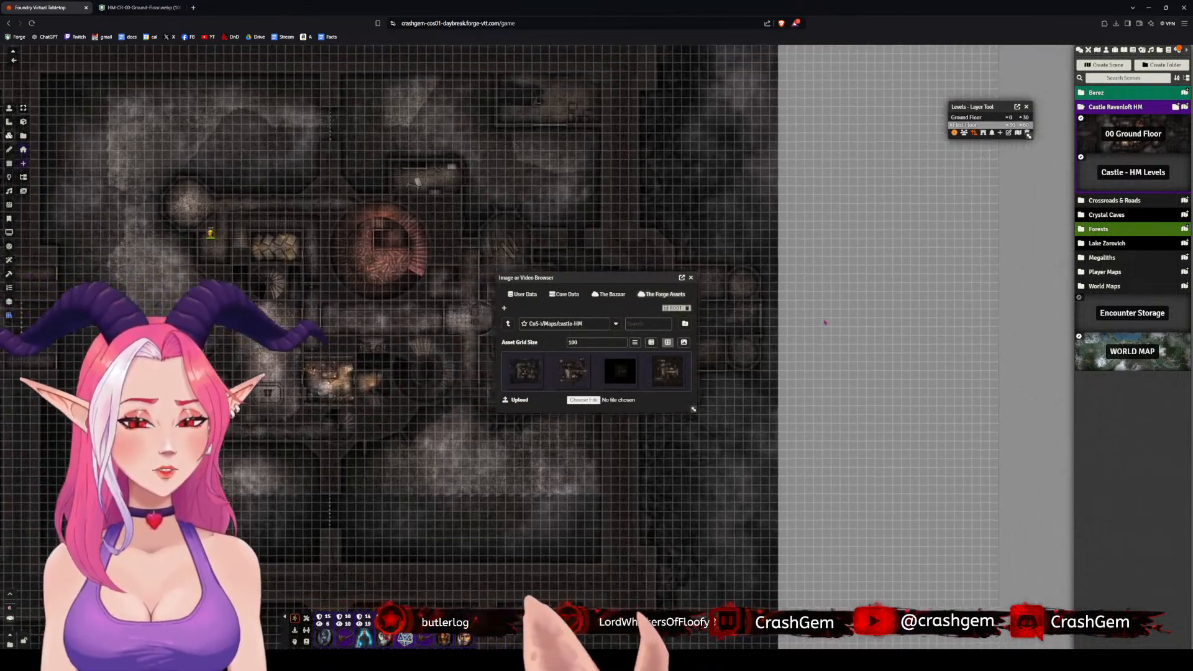
scroll(814, 340, "up", 2)
scroll(820, 347, "up", 2)
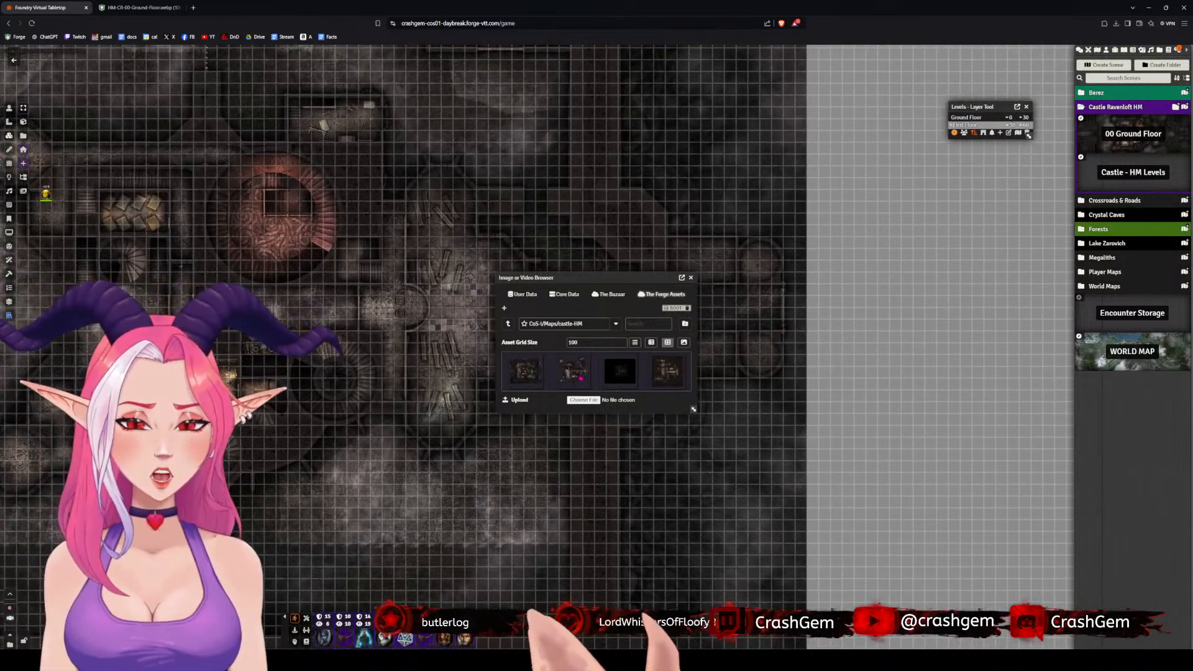
- Create a subfolder named First Floor Bits inside the castle-HM assets folder and open it
left_click(579, 401)
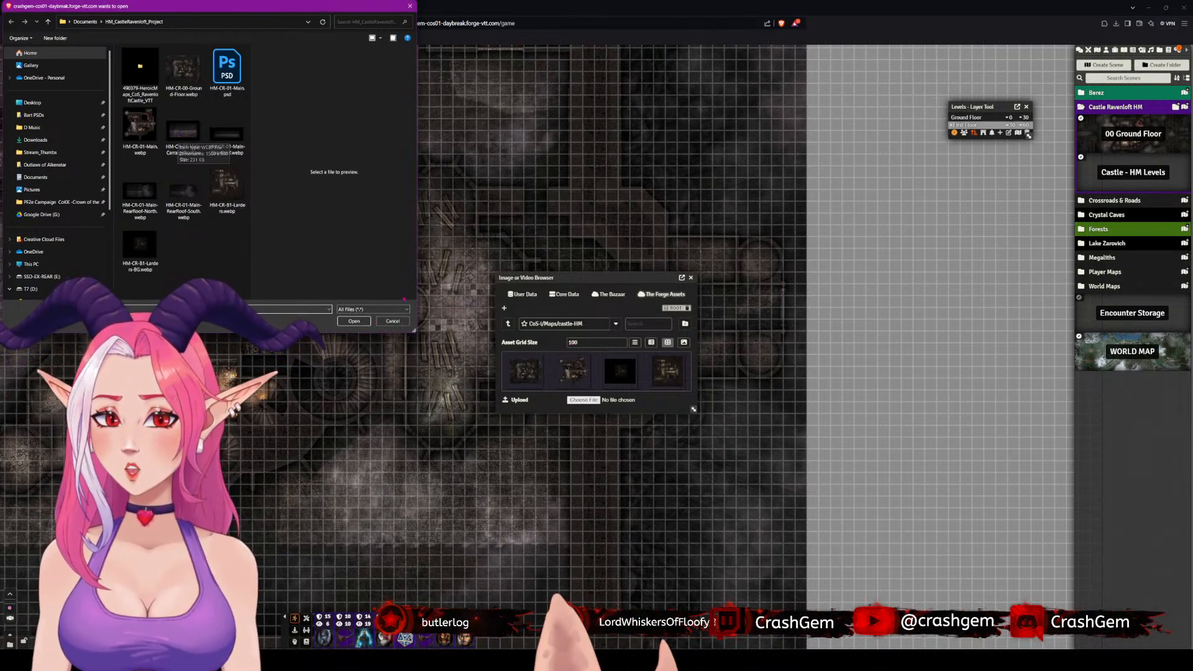
left_click(393, 320)
left_click(685, 324)
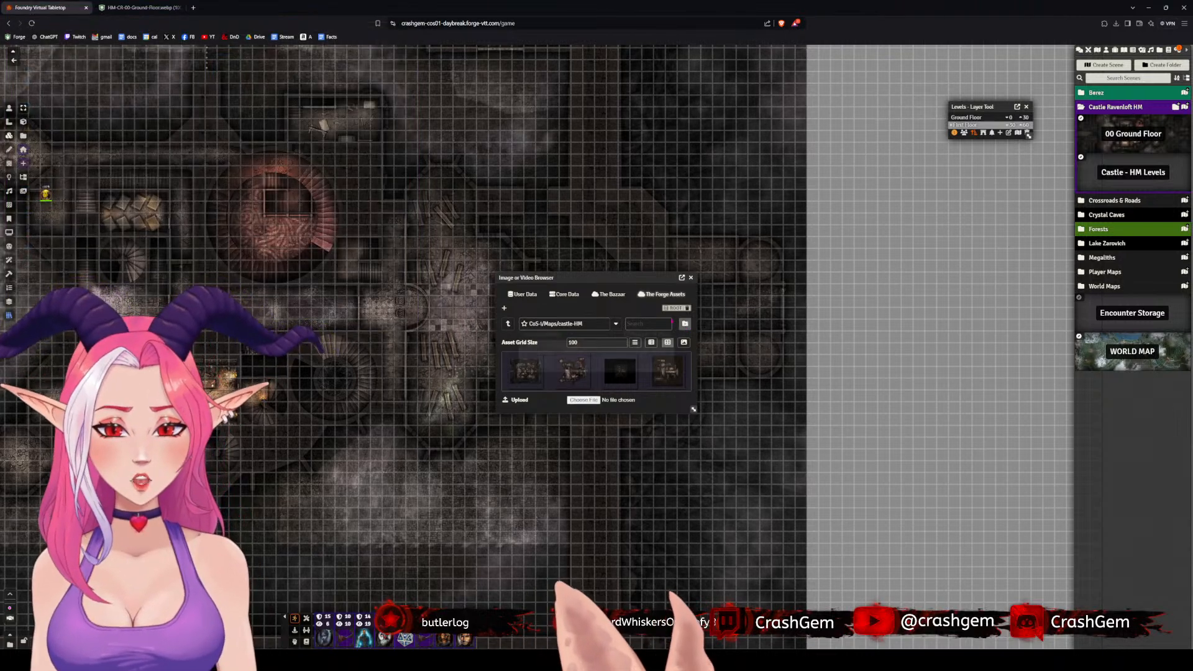
left_click(591, 348)
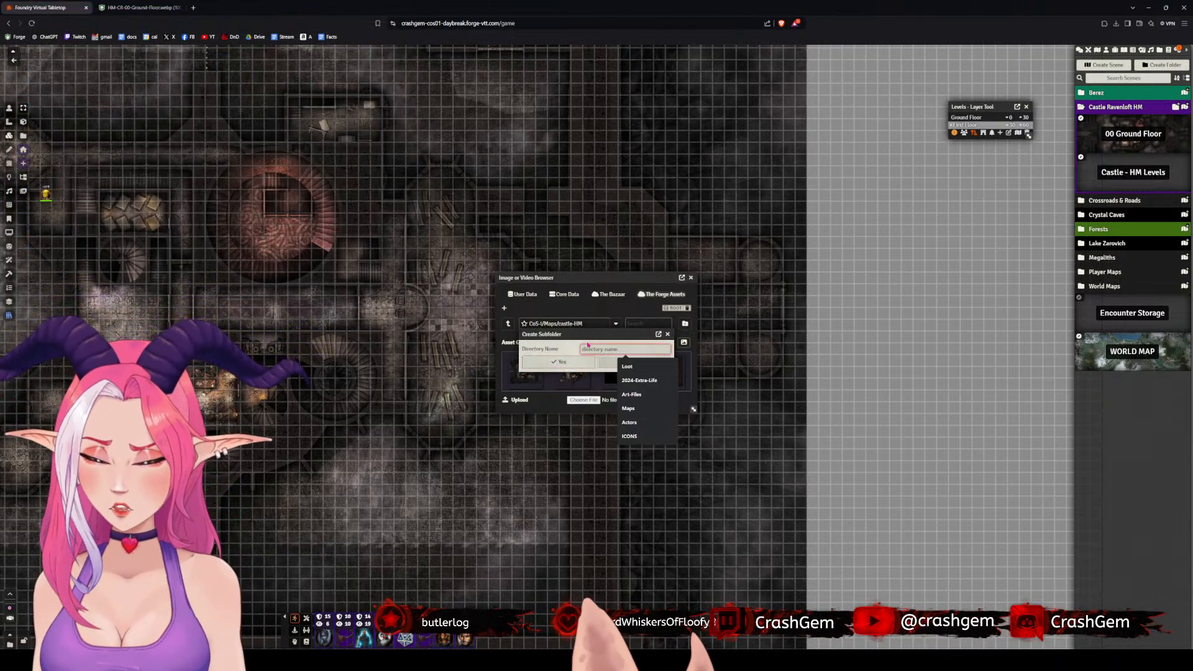
type("First Floor Bits")
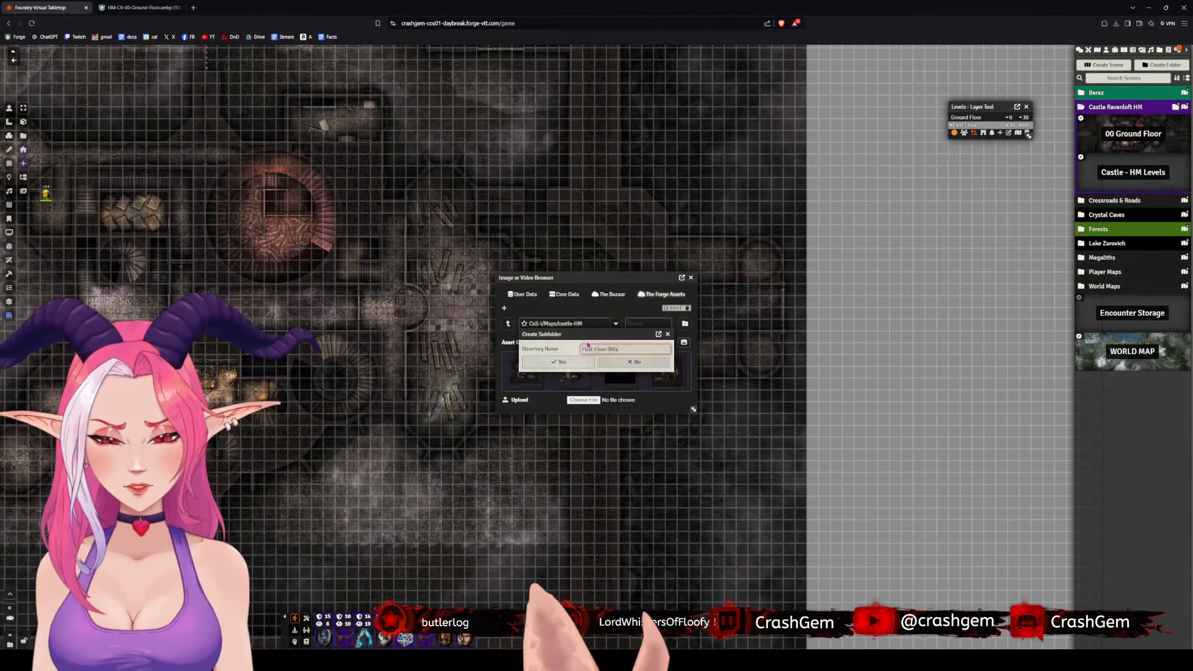
key("Return")
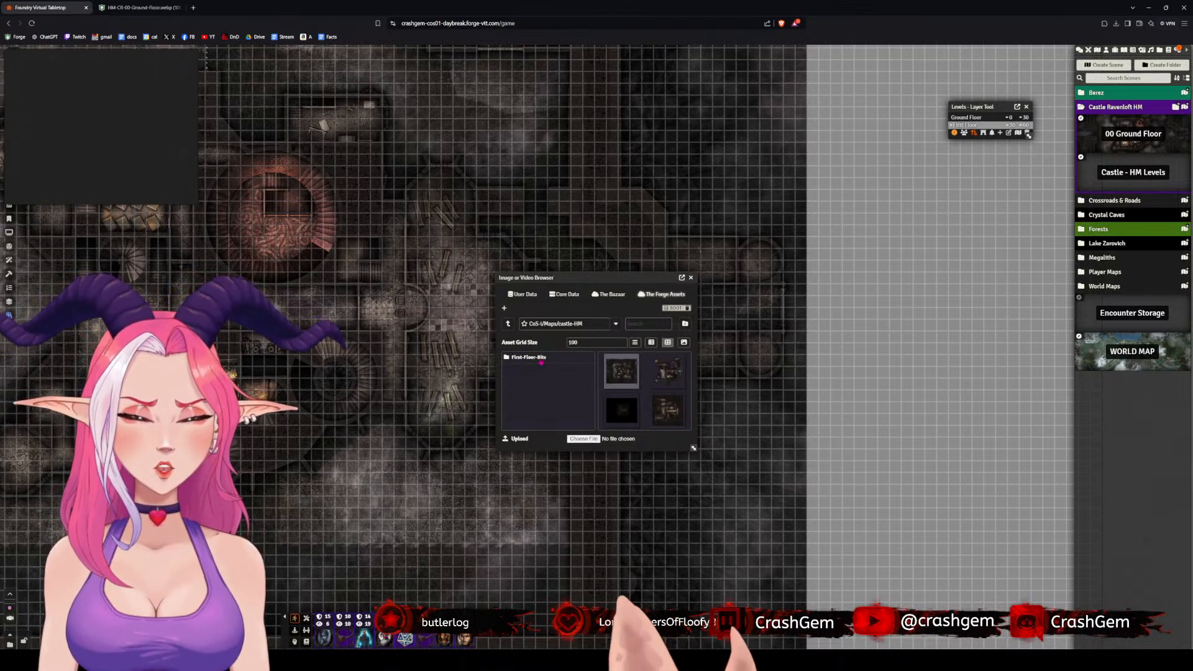
left_click(528, 357)
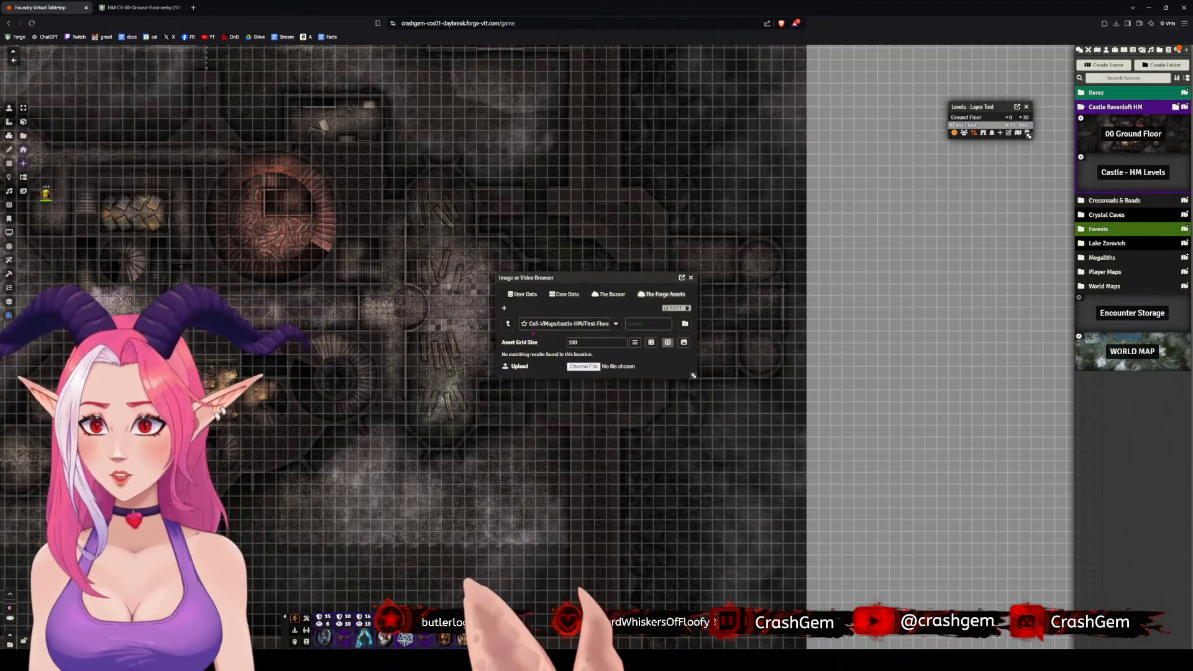
- Upload the carriage roof, GateRoof, RearRoof-North and RearRoof-South WebP pieces of HM-CR-01-Main into the First-Floor-Bits folder
left_click(581, 366)
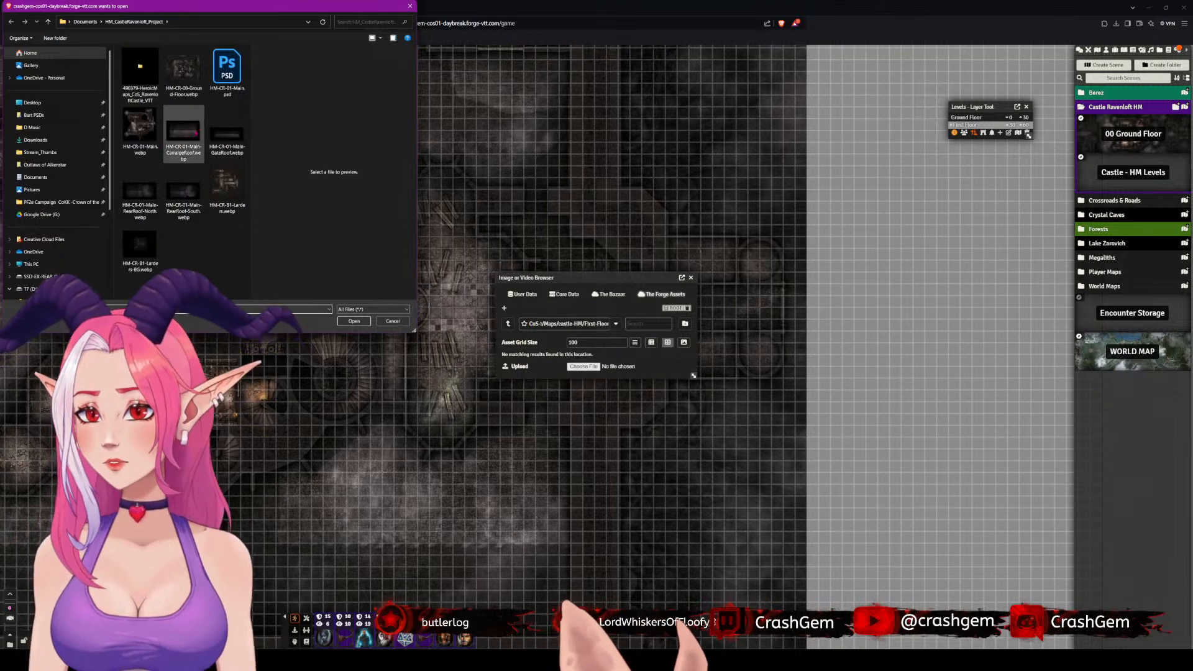
double_click(183, 134)
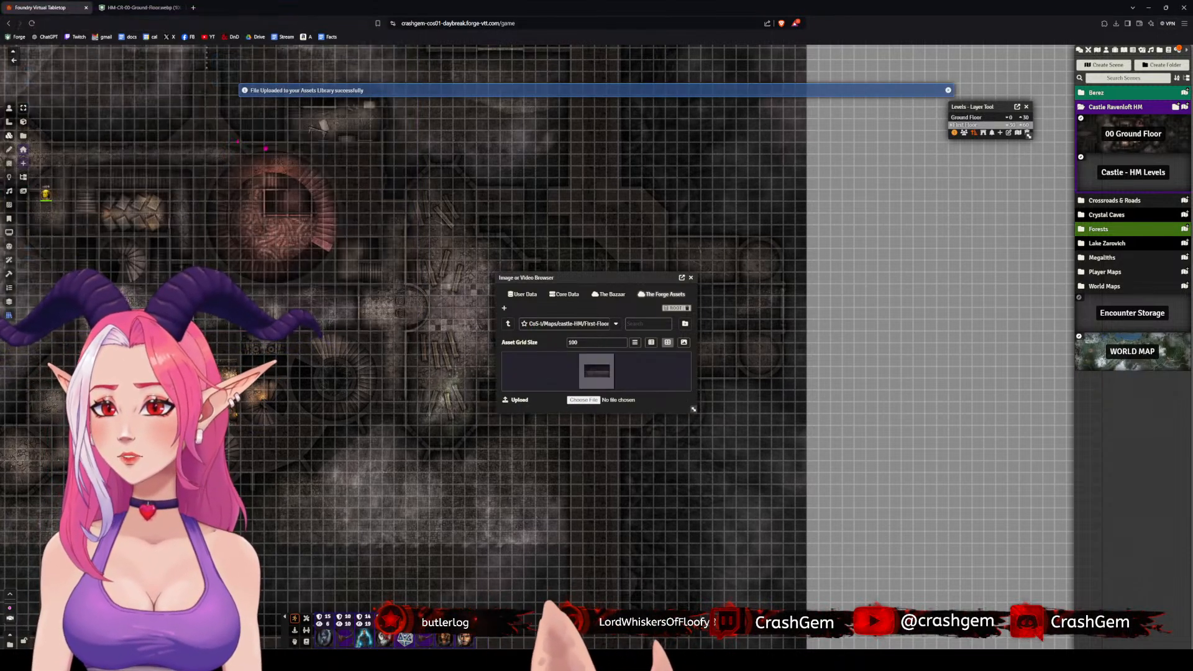
left_click(584, 400)
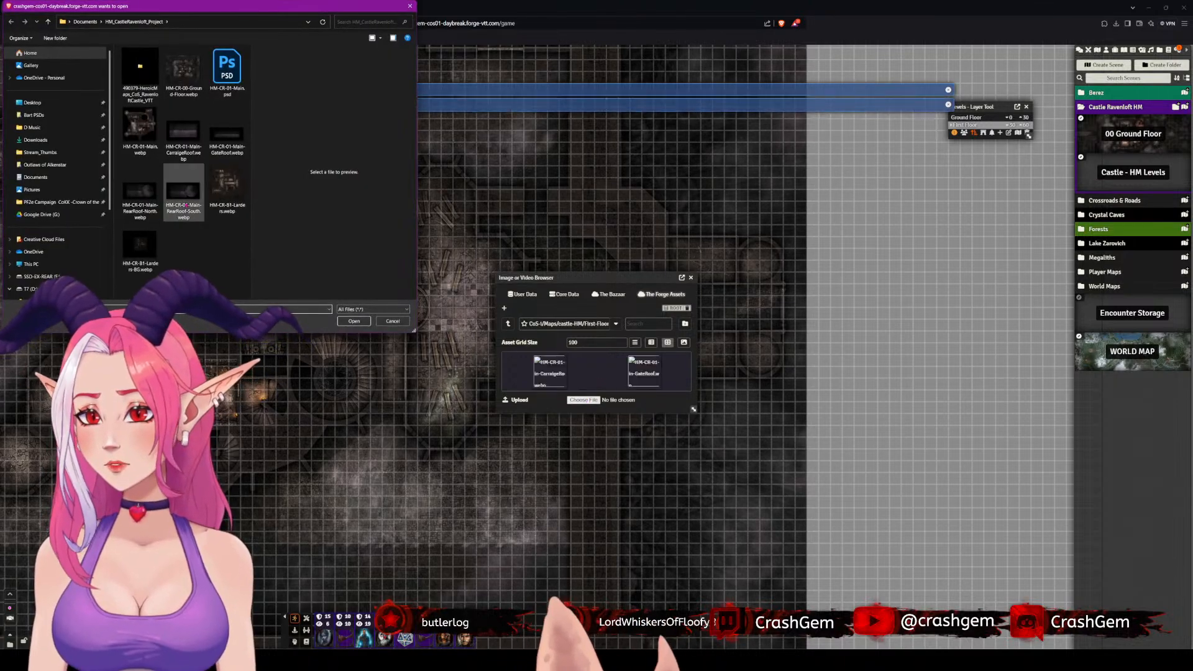
left_click(149, 194)
double_click(149, 193)
left_click(584, 400)
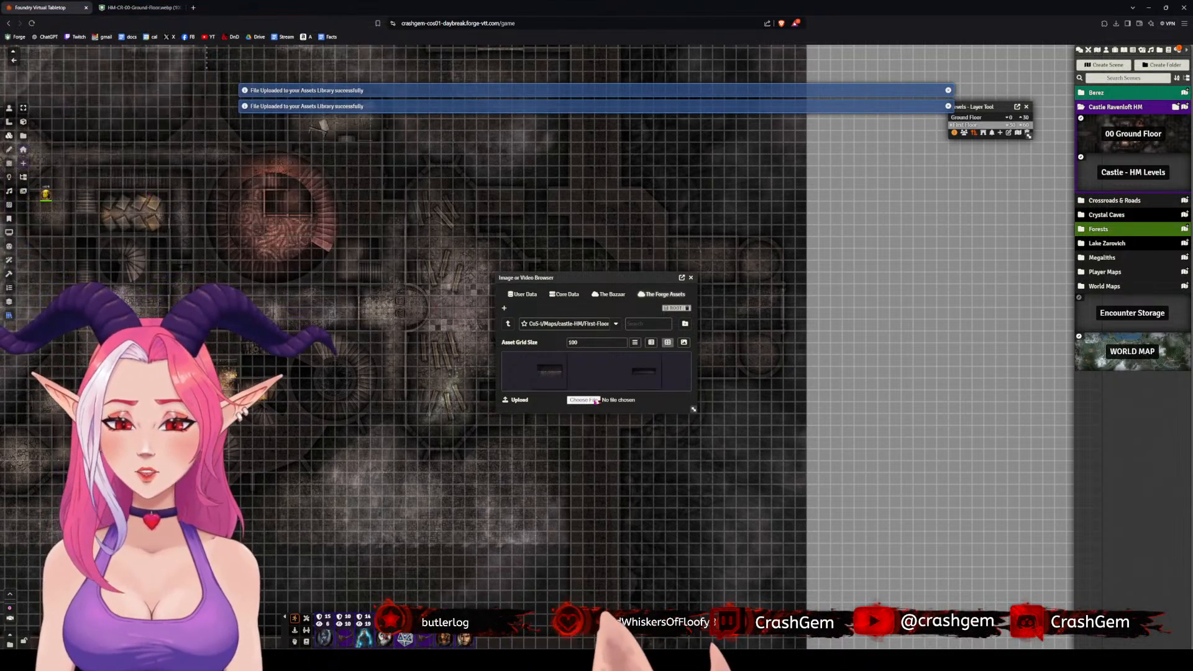
double_click(184, 190)
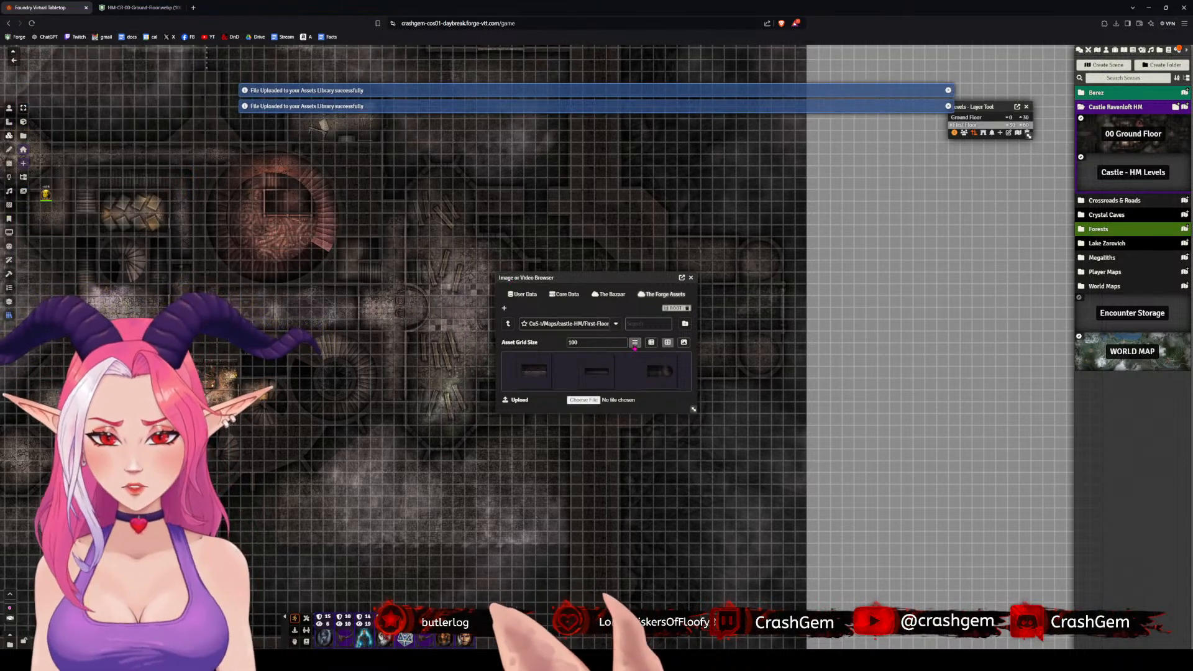
- Place the carriage roof tile over the building northeast of the castle and the GateRoof tile over the one to the southeast
left_click_drag(602, 278, 916, 166)
left_click_drag(701, 445, 664, 444)
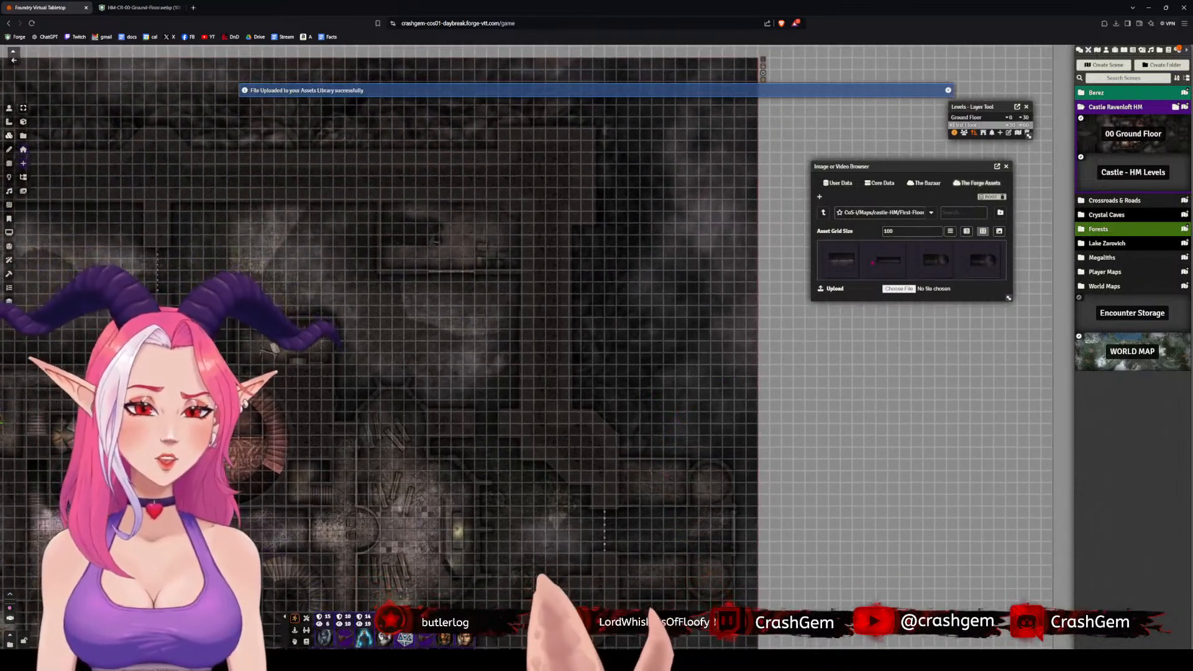
left_click_drag(840, 259, 450, 250)
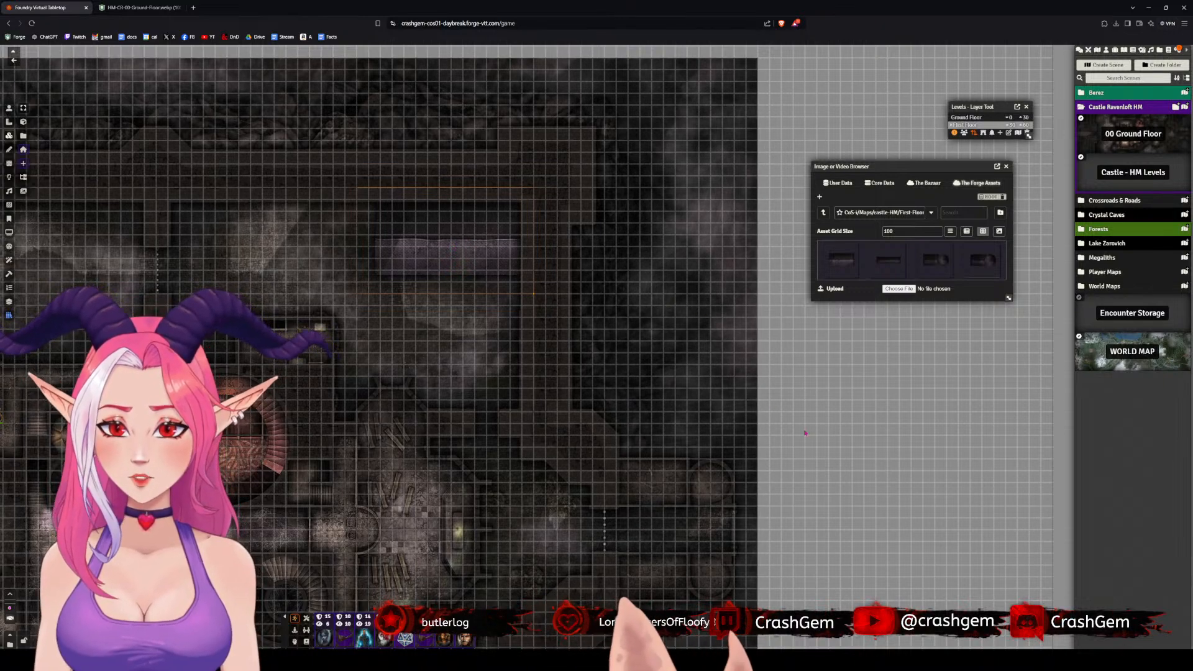
left_click_drag(890, 469, 484, 475)
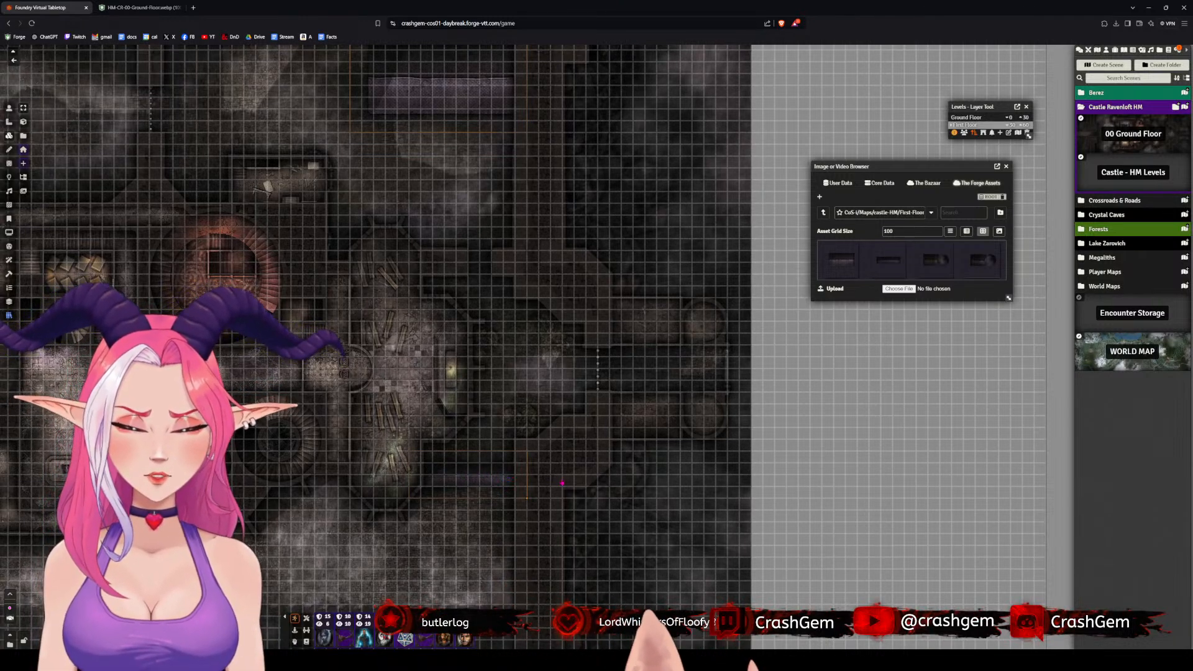
- Place the RearRoof-North and RearRoof-South tiles over the two eastern round-ended buildings, and close the Tile Browser
mouse_move(945, 266)
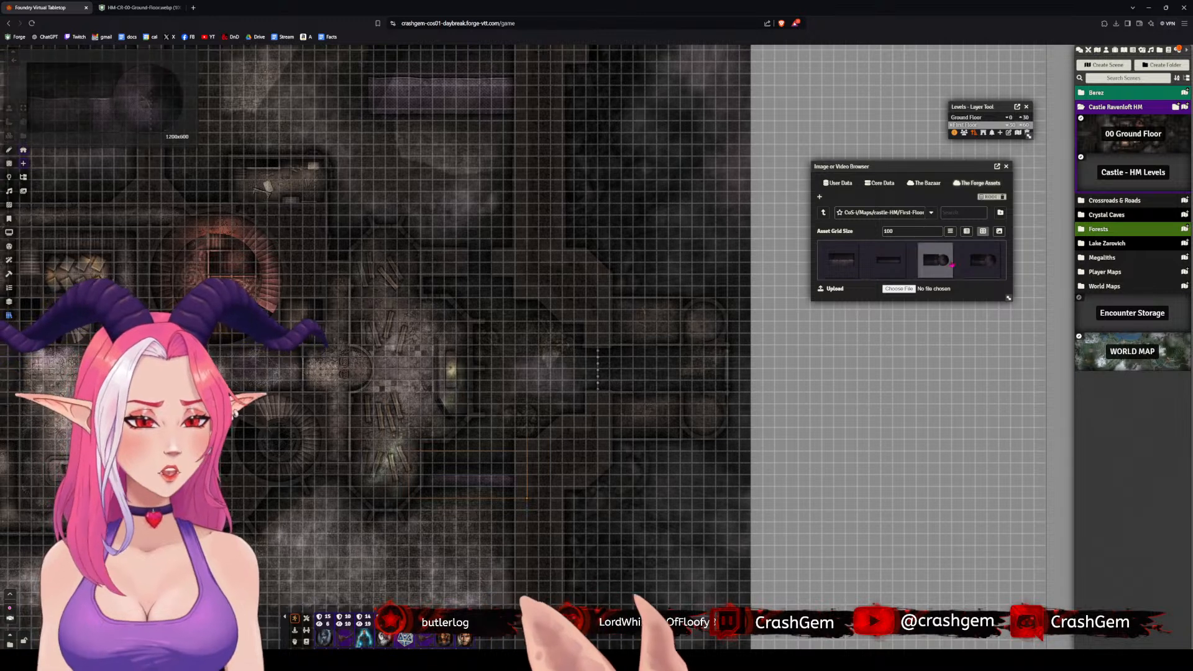
left_click_drag(945, 266, 671, 321)
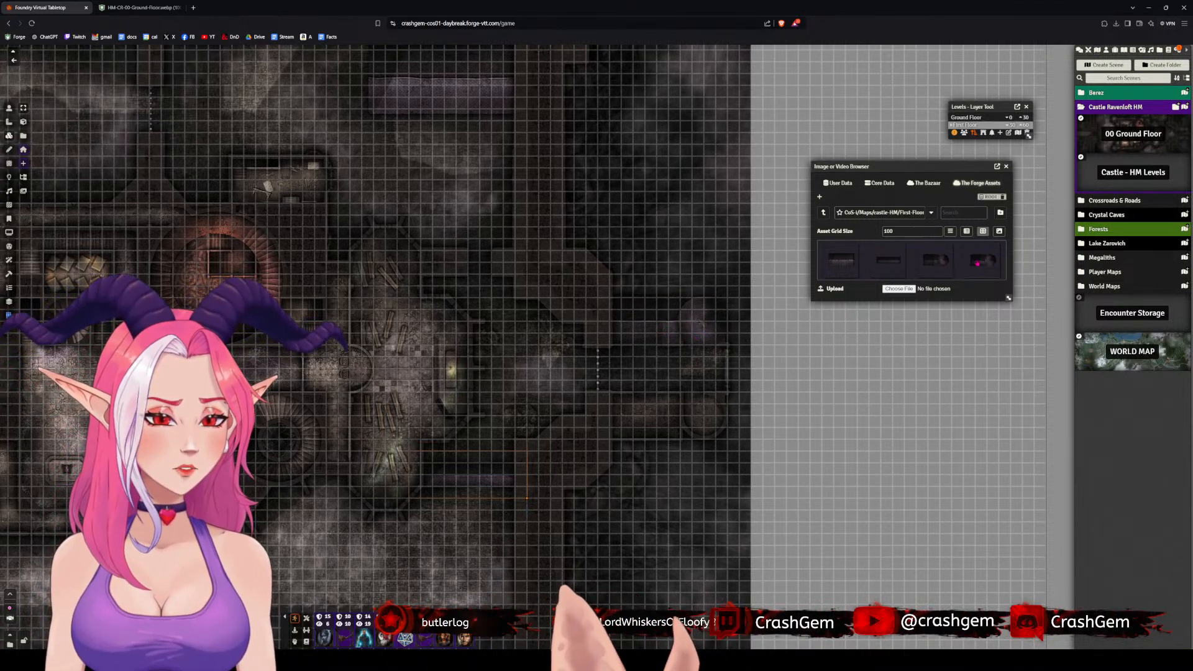
left_click_drag(977, 263, 668, 421)
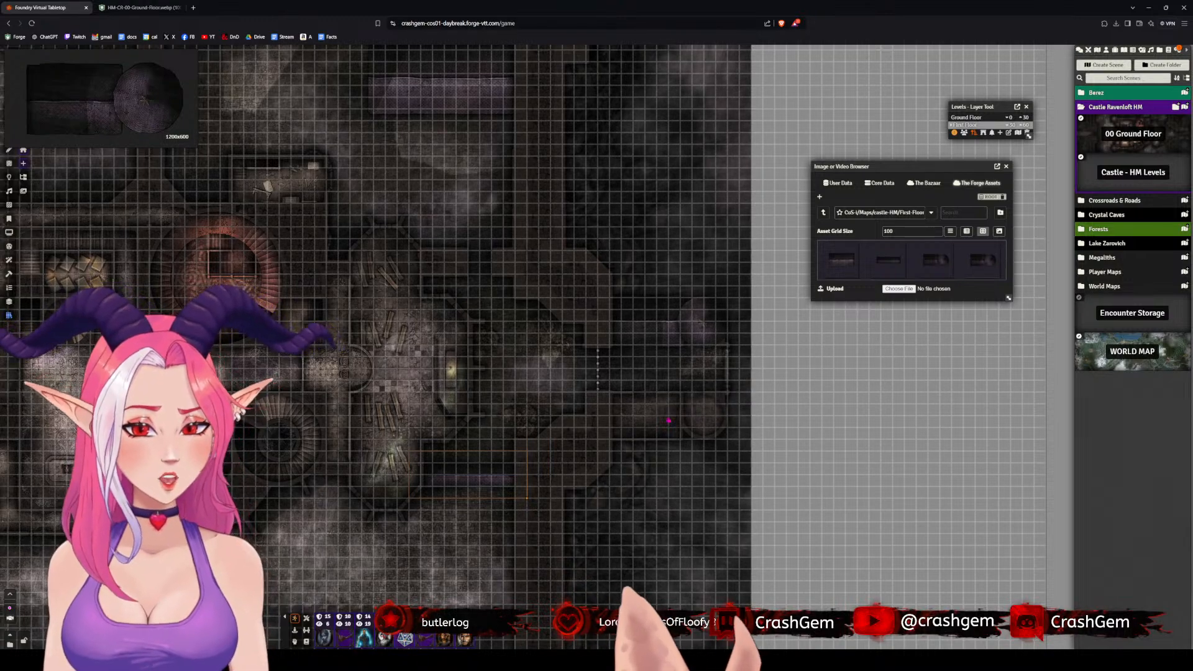
scroll(386, 359, "down", 2)
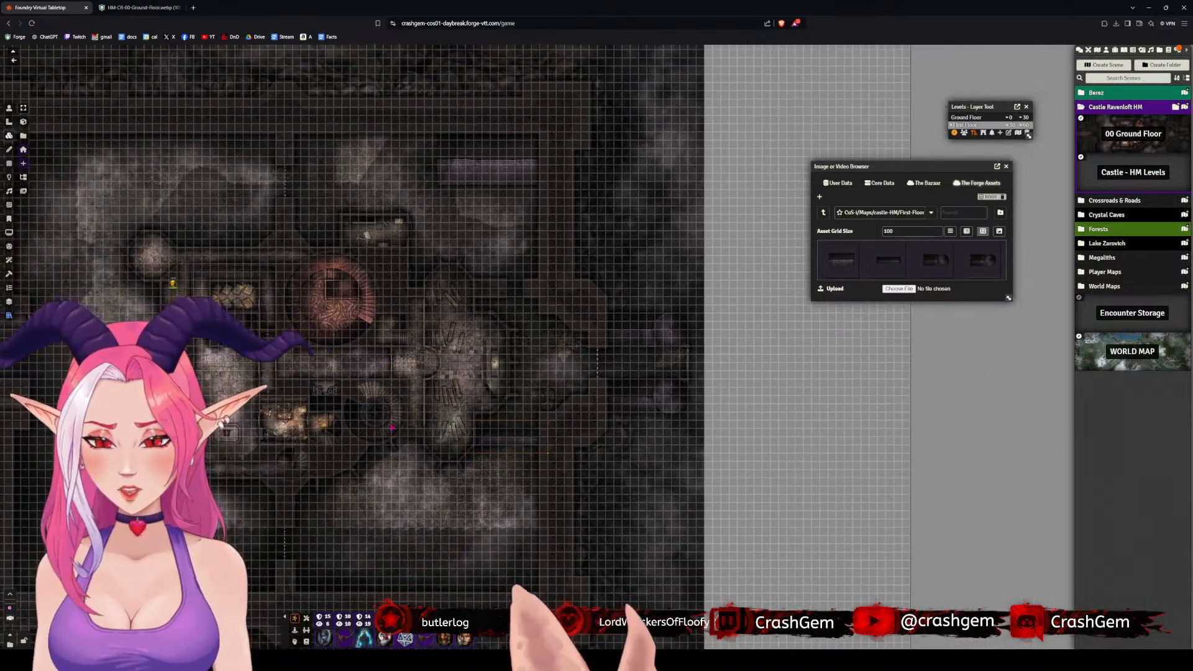
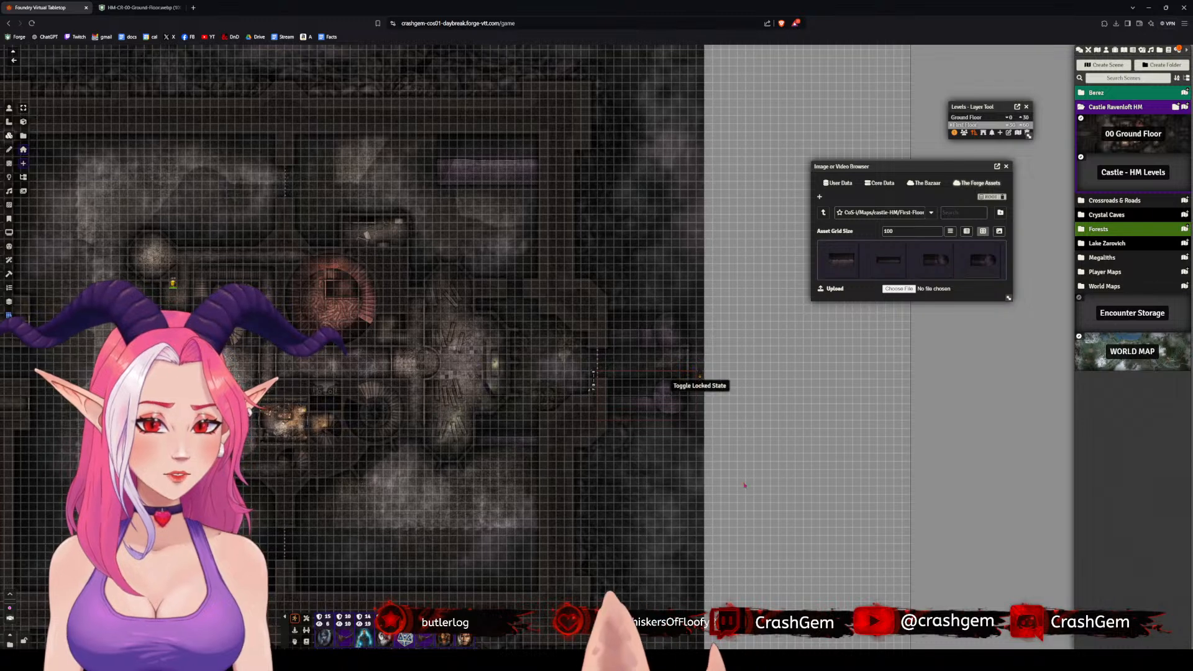
left_click_drag(699, 380, 851, 314)
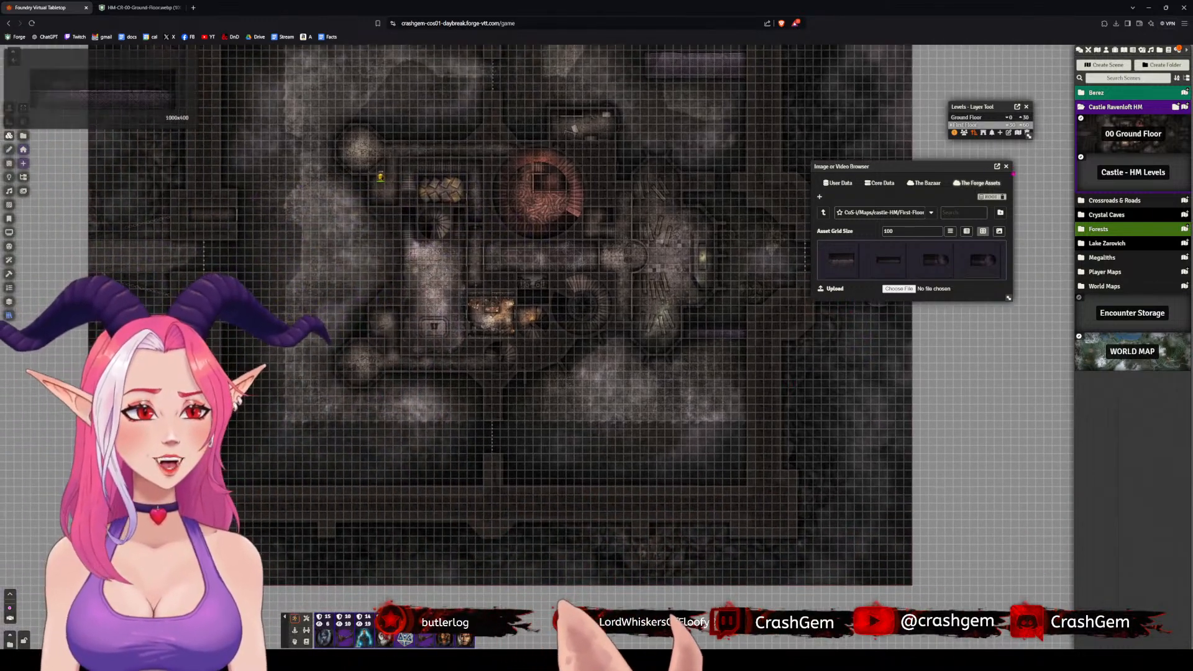
key("Escape")
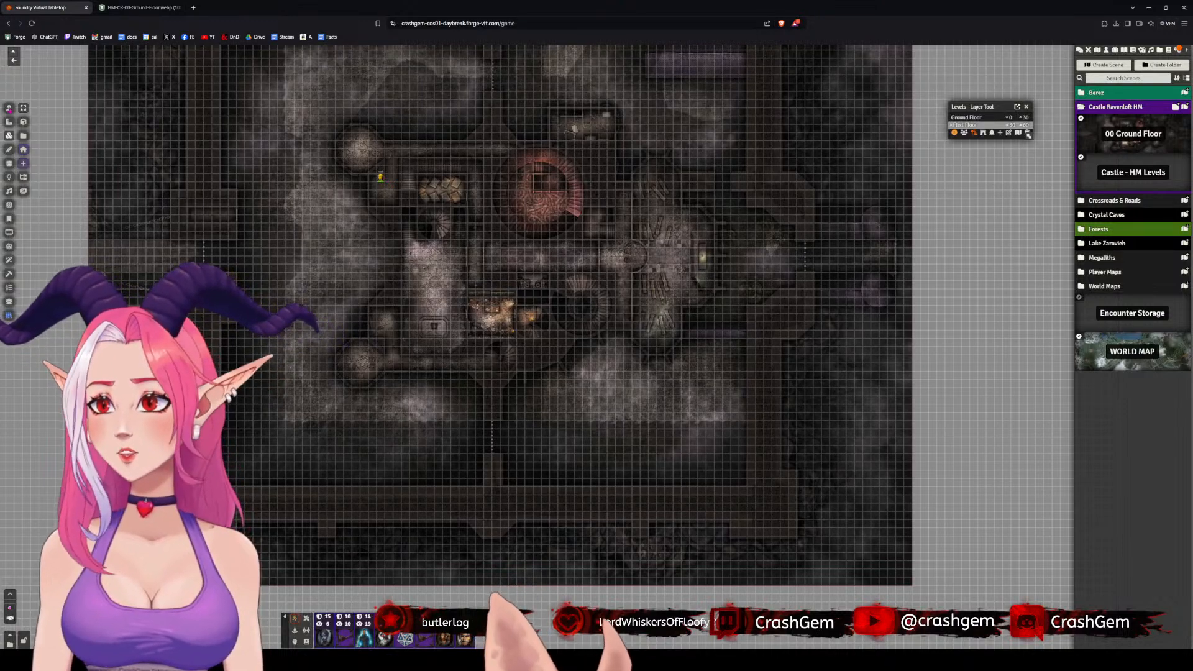
- Move the Test Dummy token into the red-floored round tower and set its elevation to 0
left_click(8, 108)
left_click(380, 178)
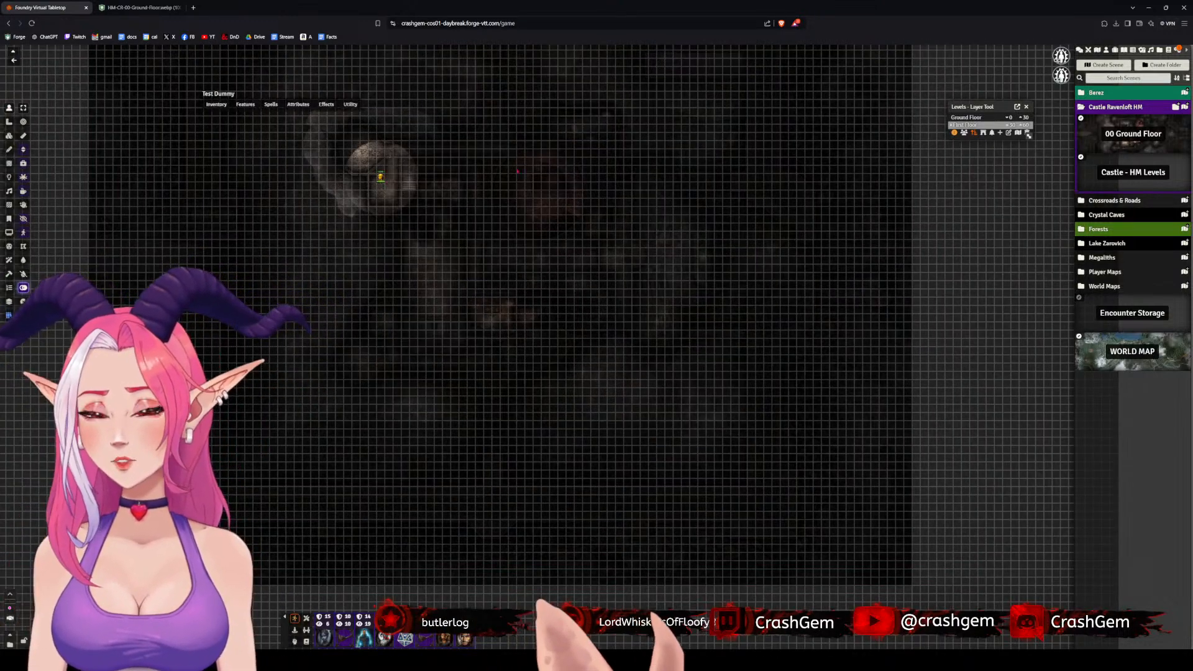
left_click_drag(523, 177, 612, 277)
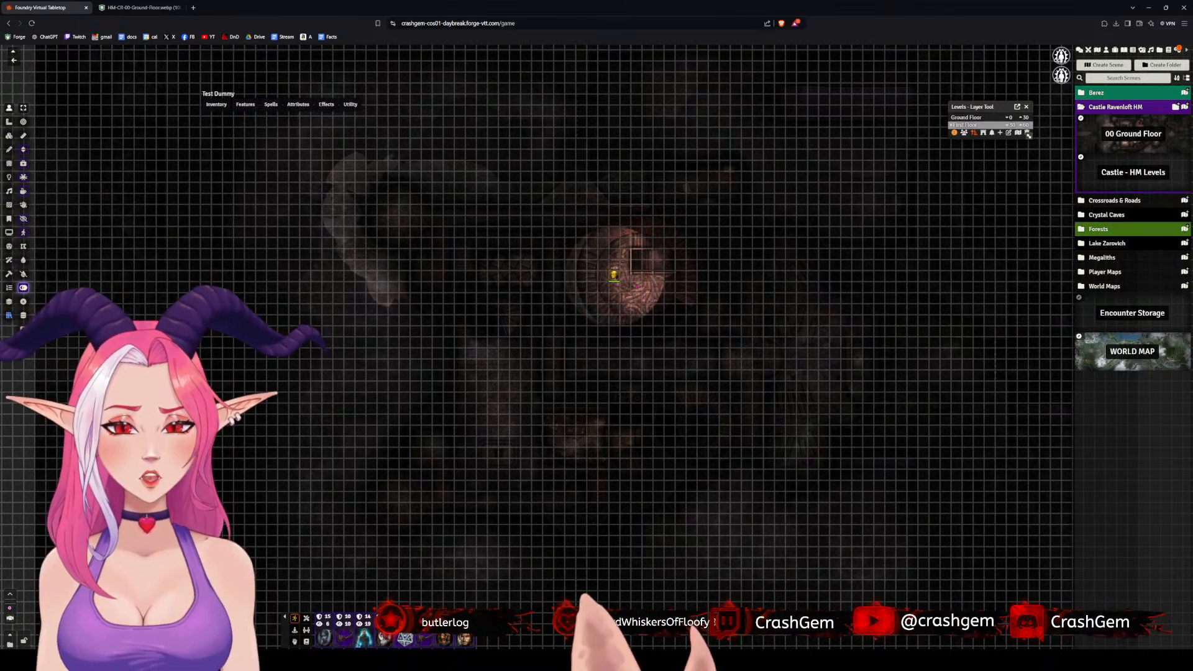
right_click(614, 279)
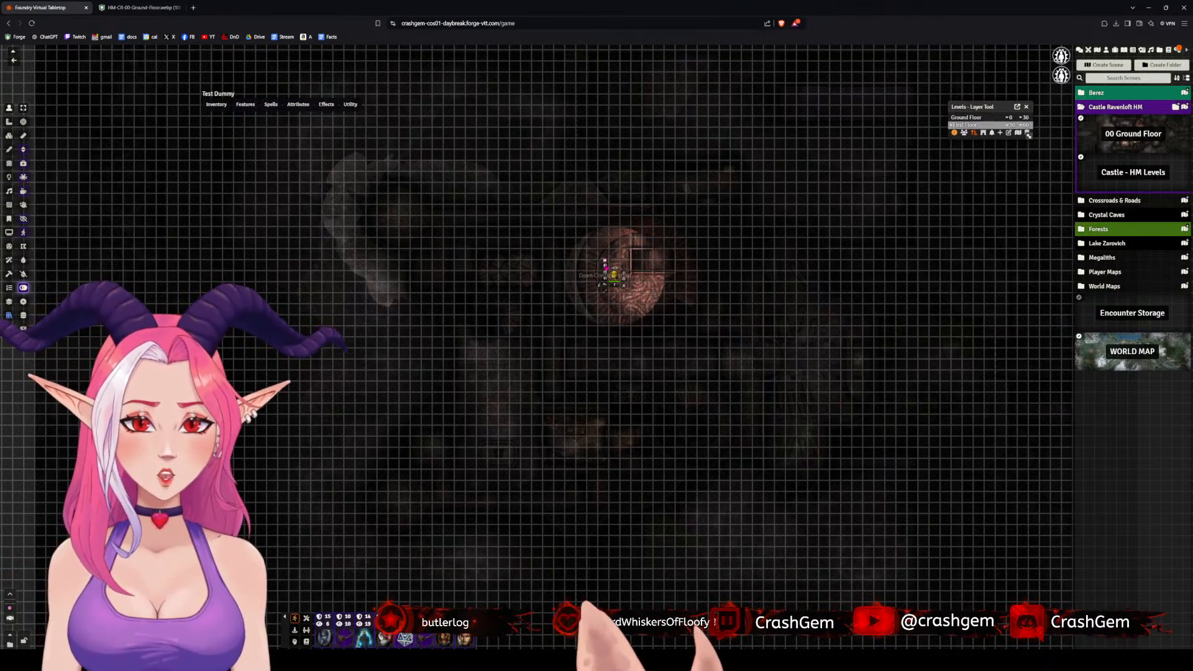
type("0")
key("Return")
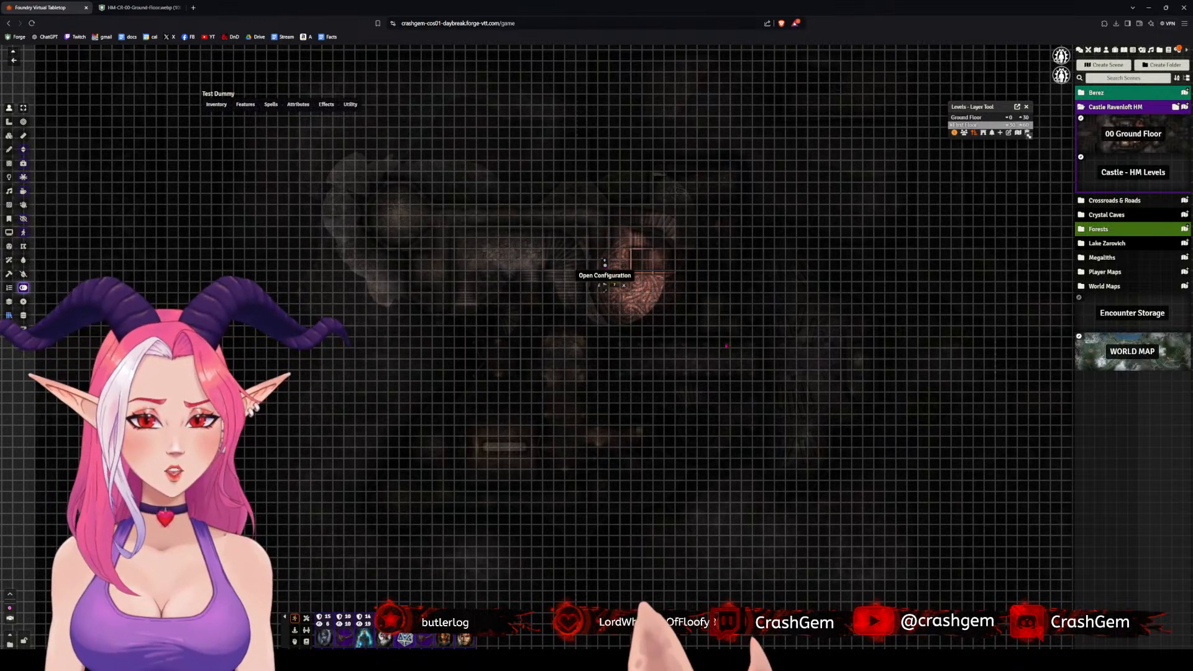
scroll(675, 287, "up", 9)
left_click(713, 272)
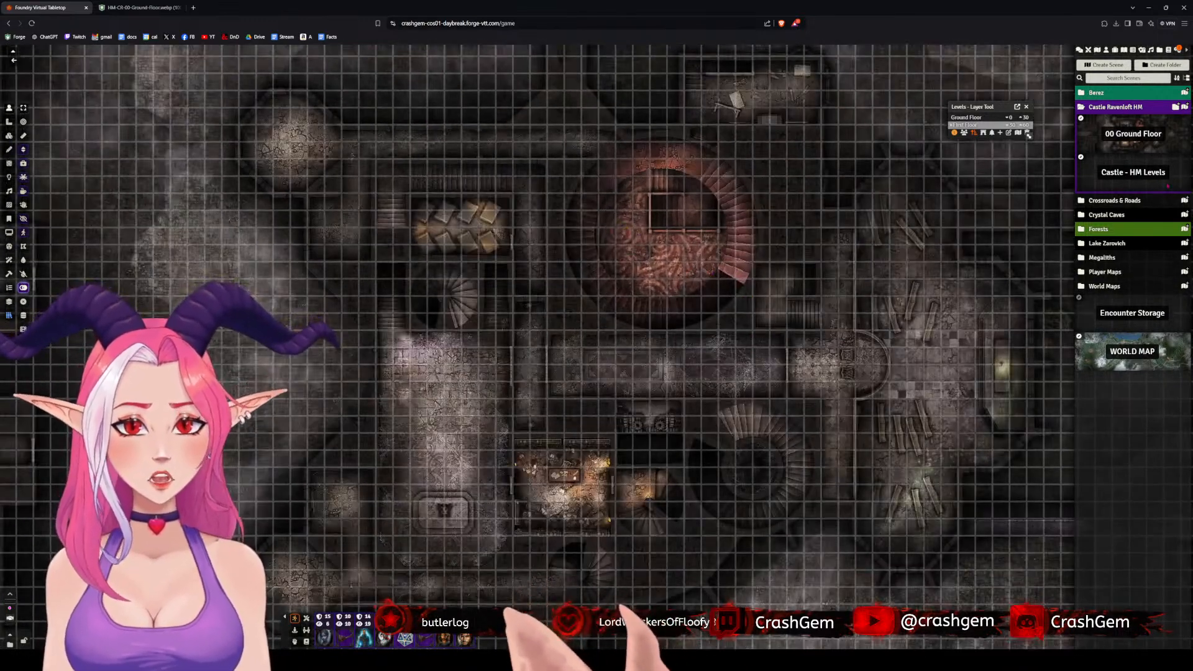
- Show the Ground Floor level and walk the Test Dummy token east across the red-floored round tower to its eastern side
left_click(966, 117)
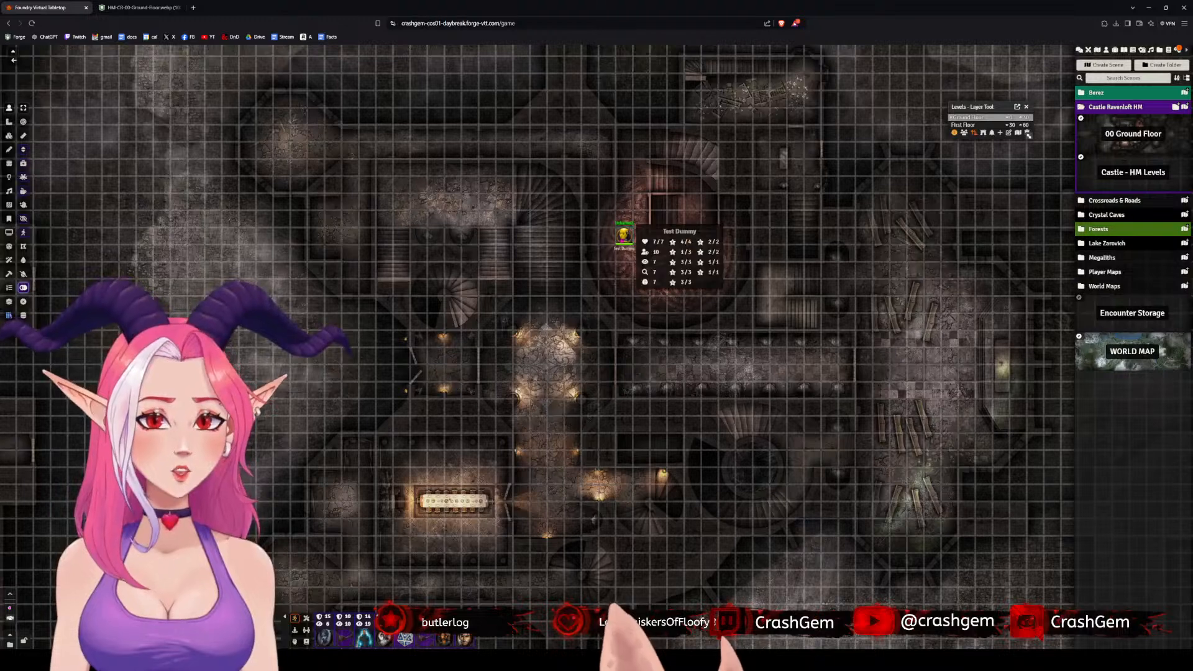
left_click(627, 238)
key("Right")
key("Right")
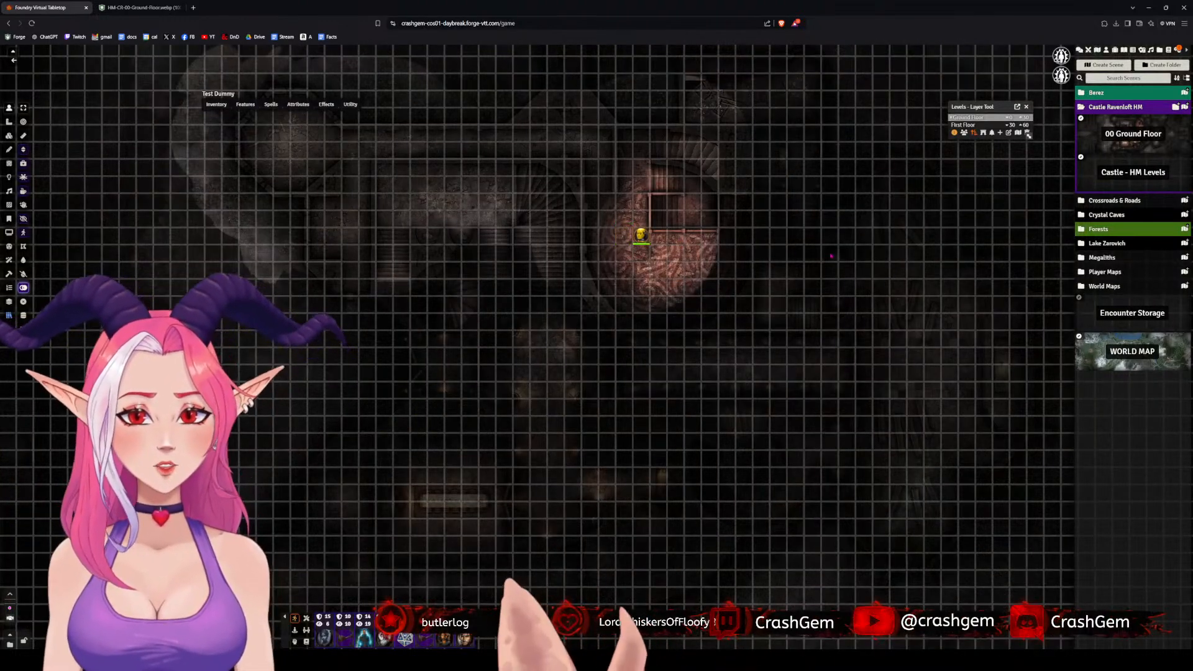
key("Right")
key("Right")
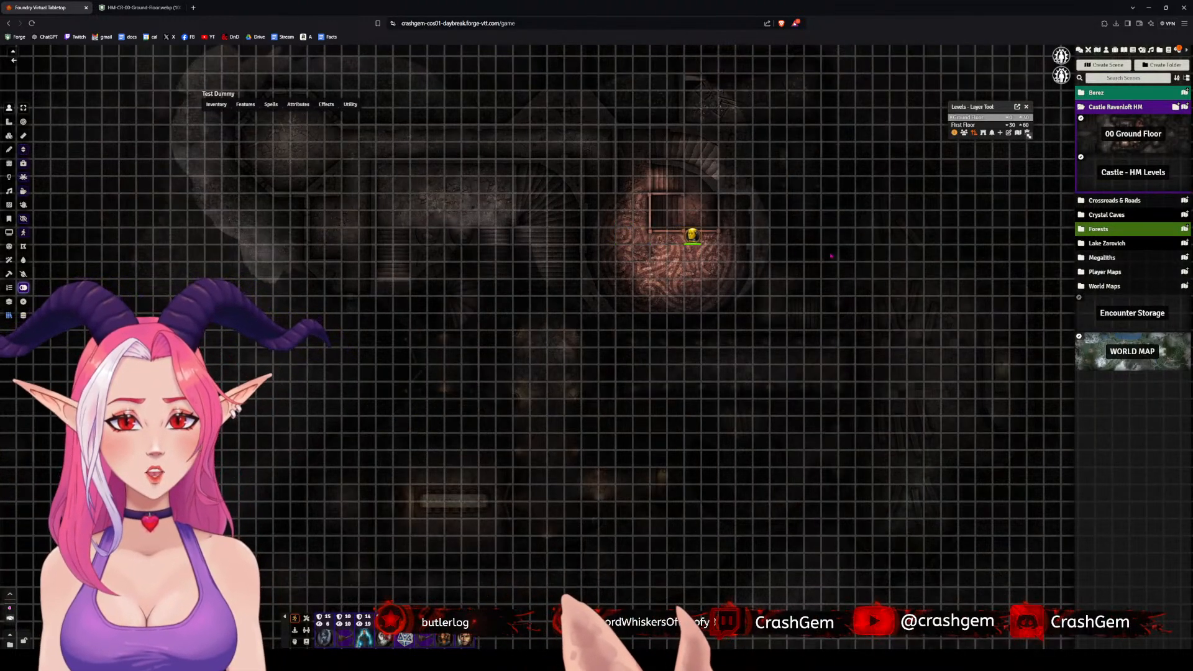
key("Up")
key("Right")
key("Right")
key("Right")
key("Right")
key("Right")
key("Right")
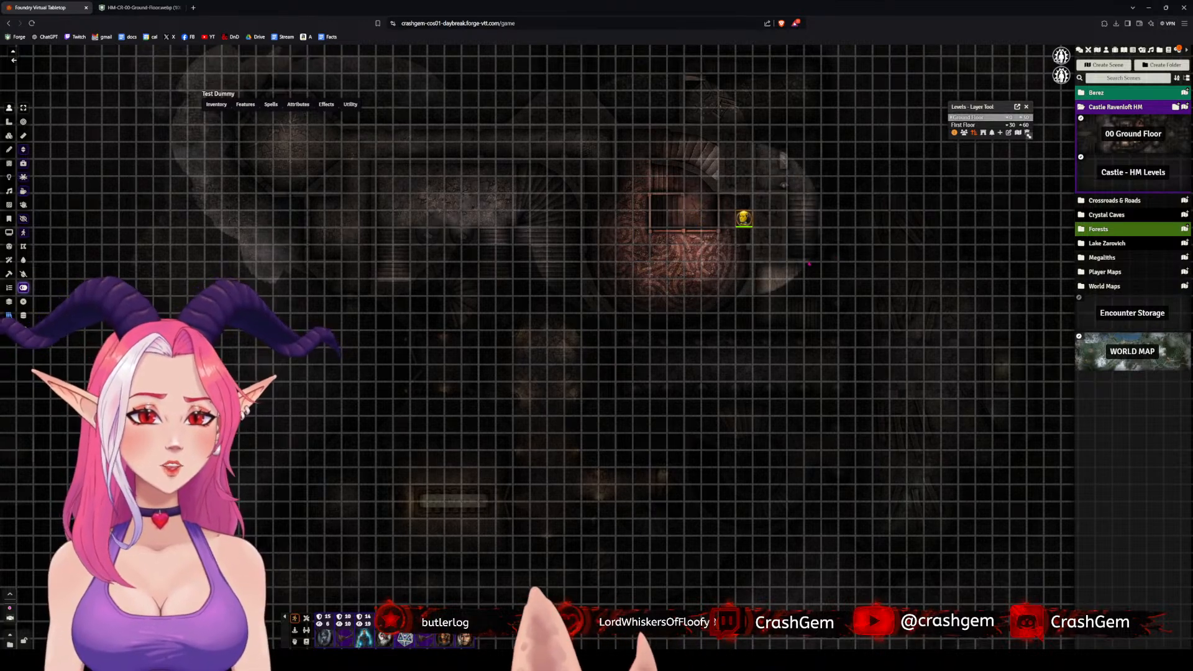
- Move the Test Dummy token northeast into the open courtyard just south of the carriage building
scroll(872, 306, "down", 13)
scroll(872, 306, "up", 10)
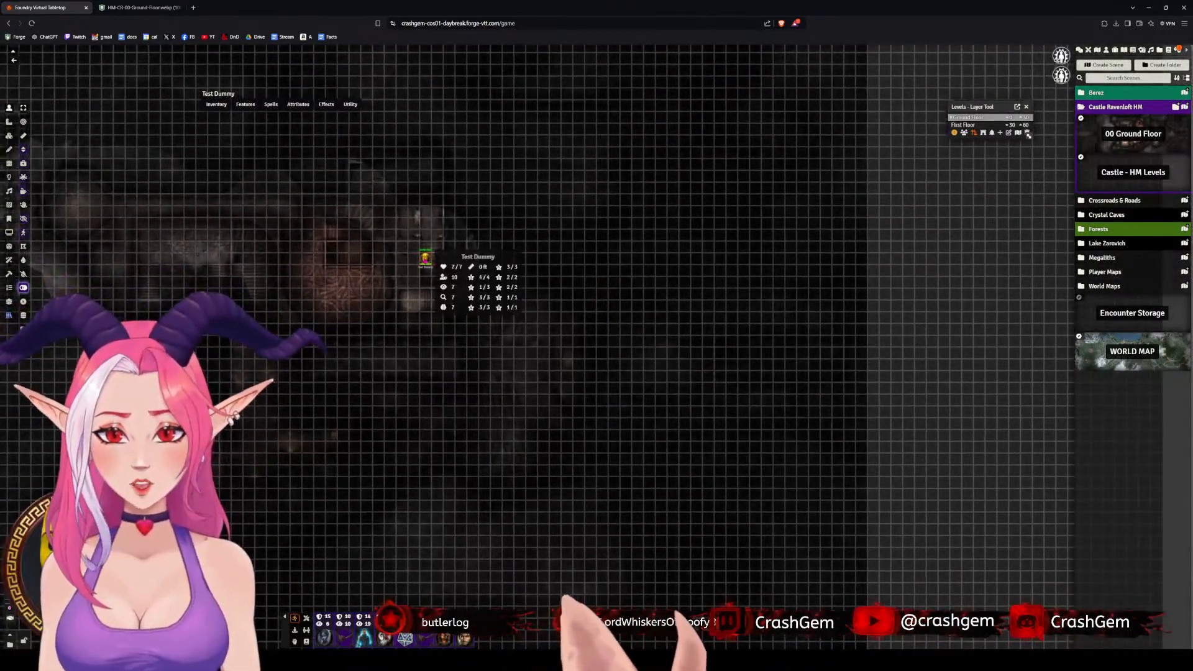
left_click_drag(425, 258, 563, 176)
left_click_drag(657, 308, 654, 319)
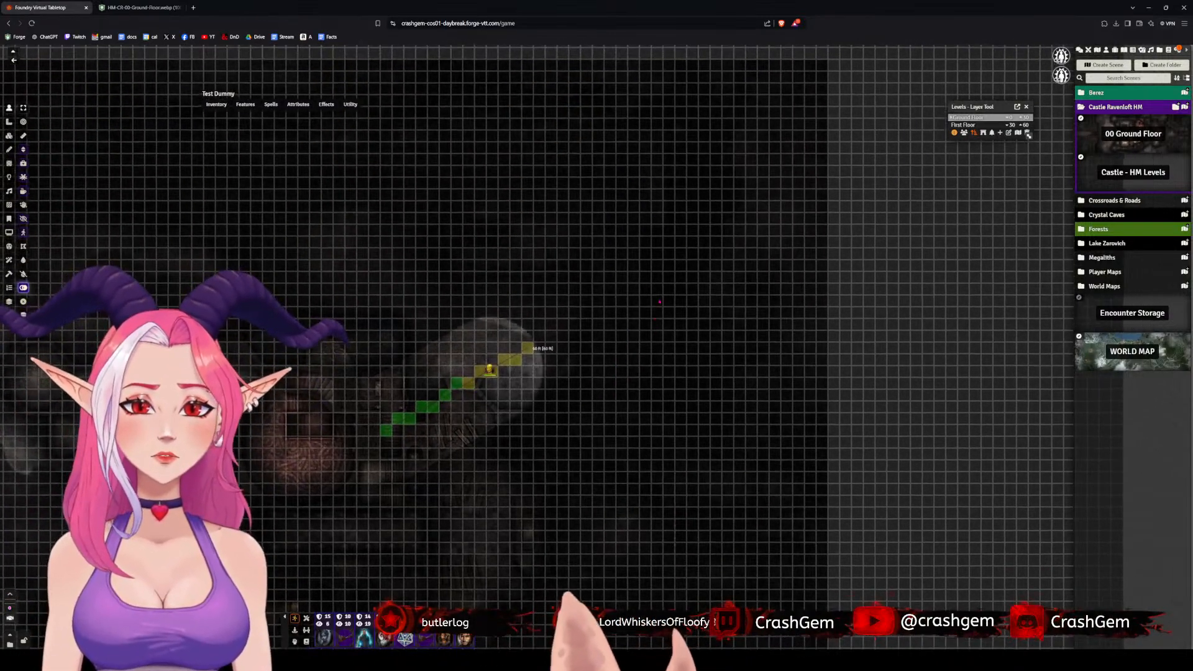
left_click(654, 319)
left_click(529, 351)
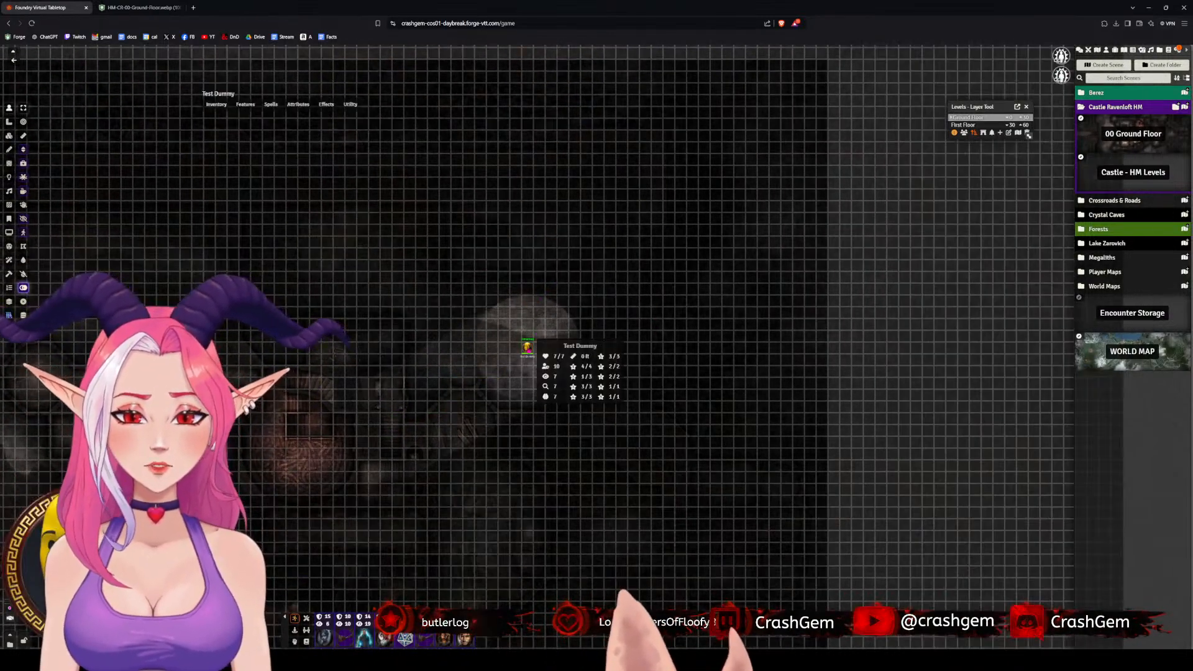
- Walk the Test Dummy token north from the courtyard into the carriage building to test the ground floor view under the roof
key("Up")
key("Up")
key("Up")
key("Up")
key("Up")
key("Up")
key("Up")
key("Up")
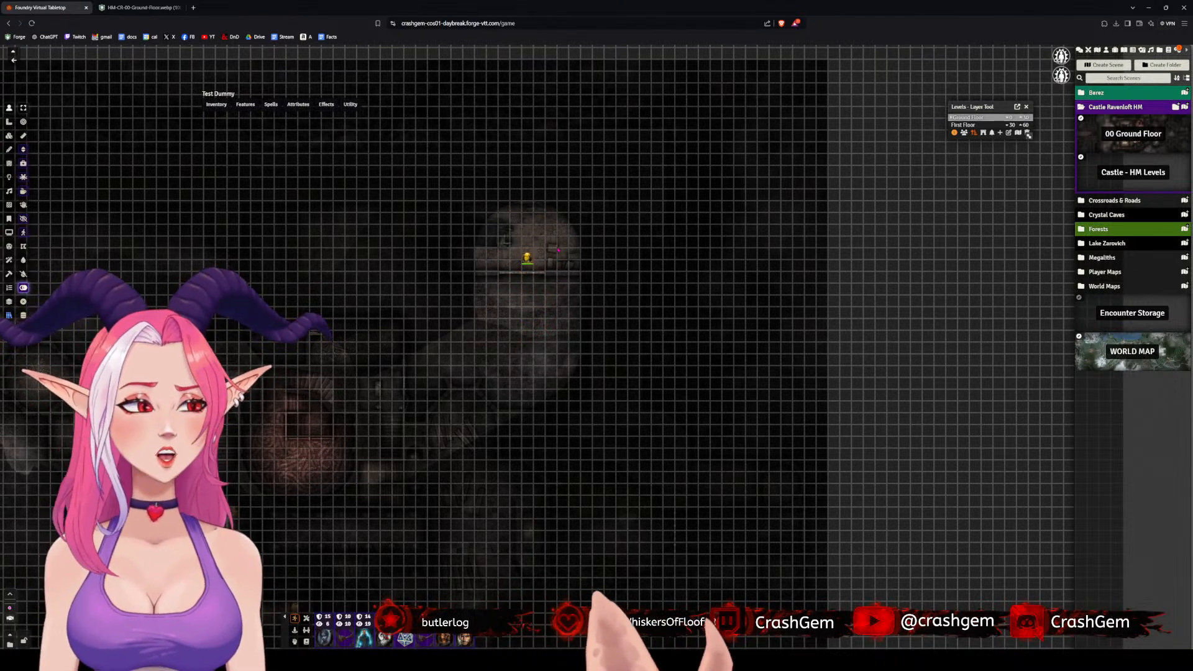
key("Up")
scroll(582, 264, "up", 9)
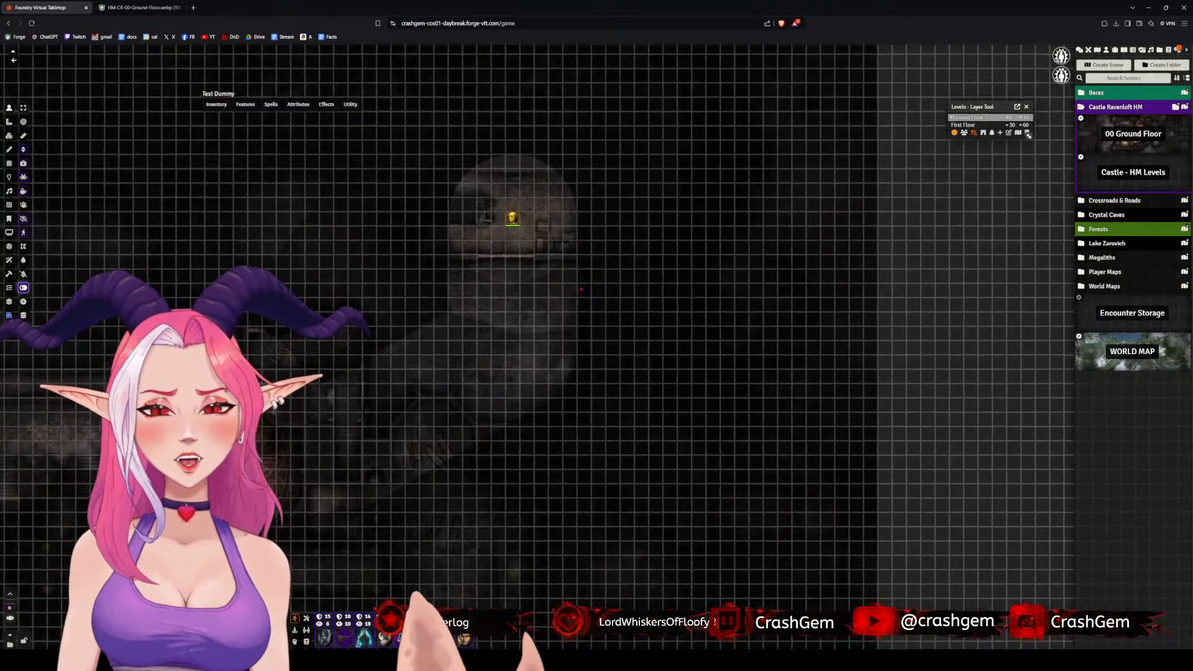
- Walk the Test Dummy token back south out of the carriage building and set its elevation to 30
left_click_drag(500, 190, 583, 252)
key("Down")
key("Down")
key("Down")
key("Down")
key("Down")
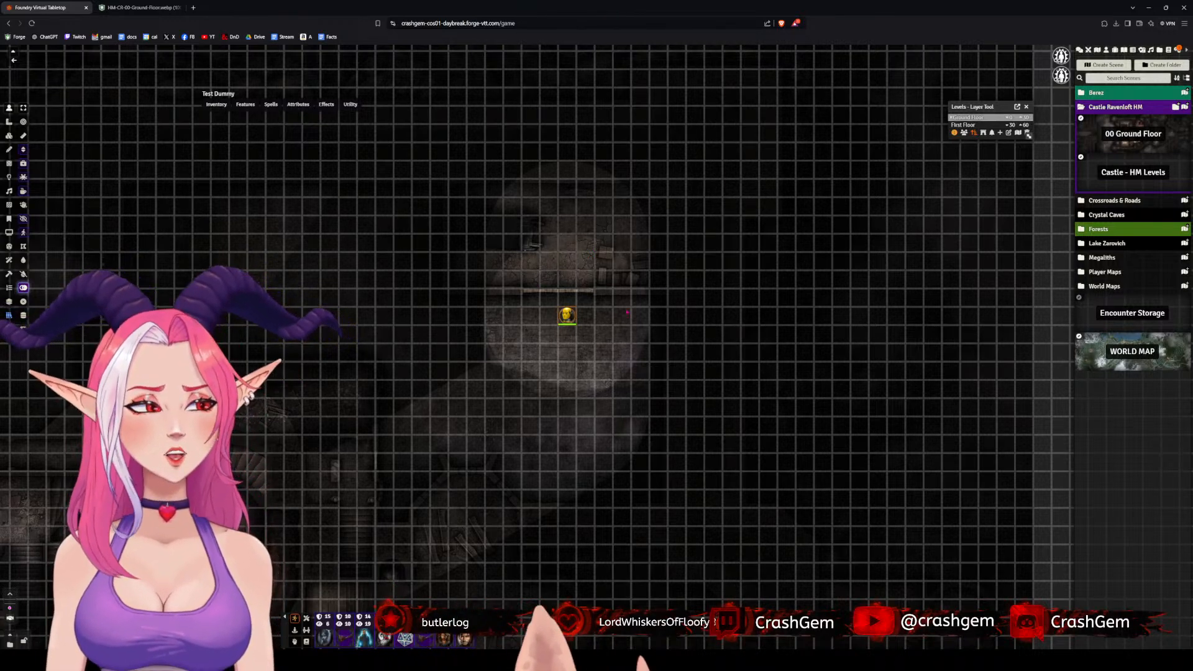
scroll(627, 311, "down", 4)
right_click(571, 321)
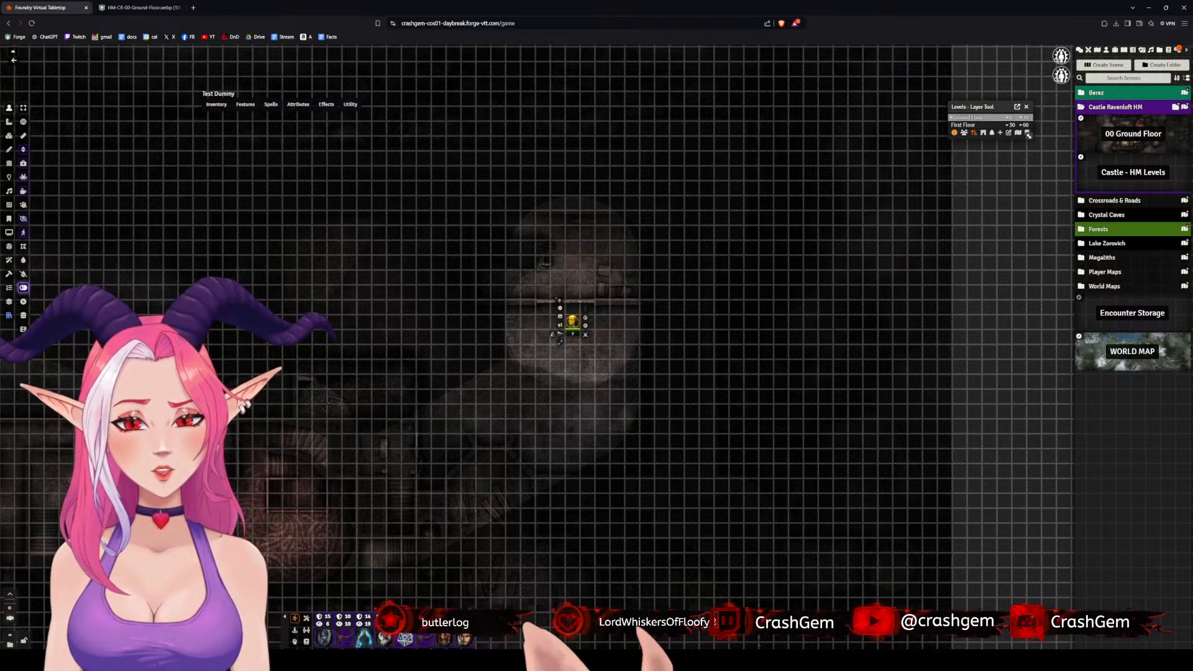
left_click(560, 300)
type("30")
key("Return")
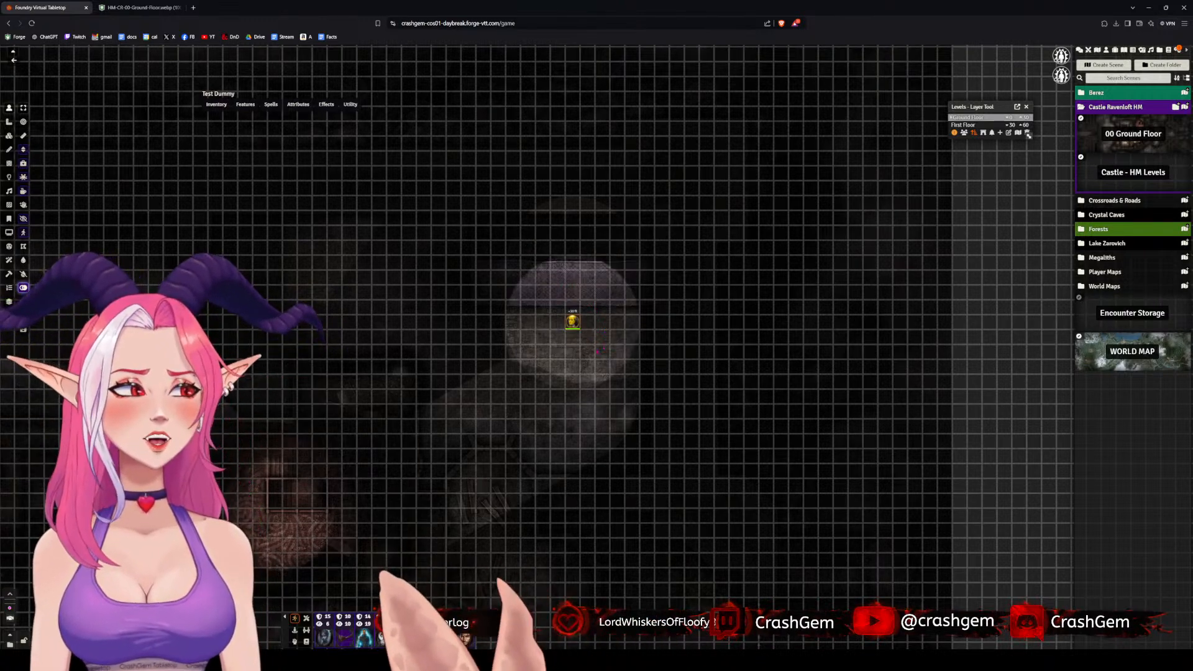
- Walk the raised token north onto the carriage roof, back south off it, and one square east to test the roof view
key("Up")
key("Up")
key("Up")
key("Up")
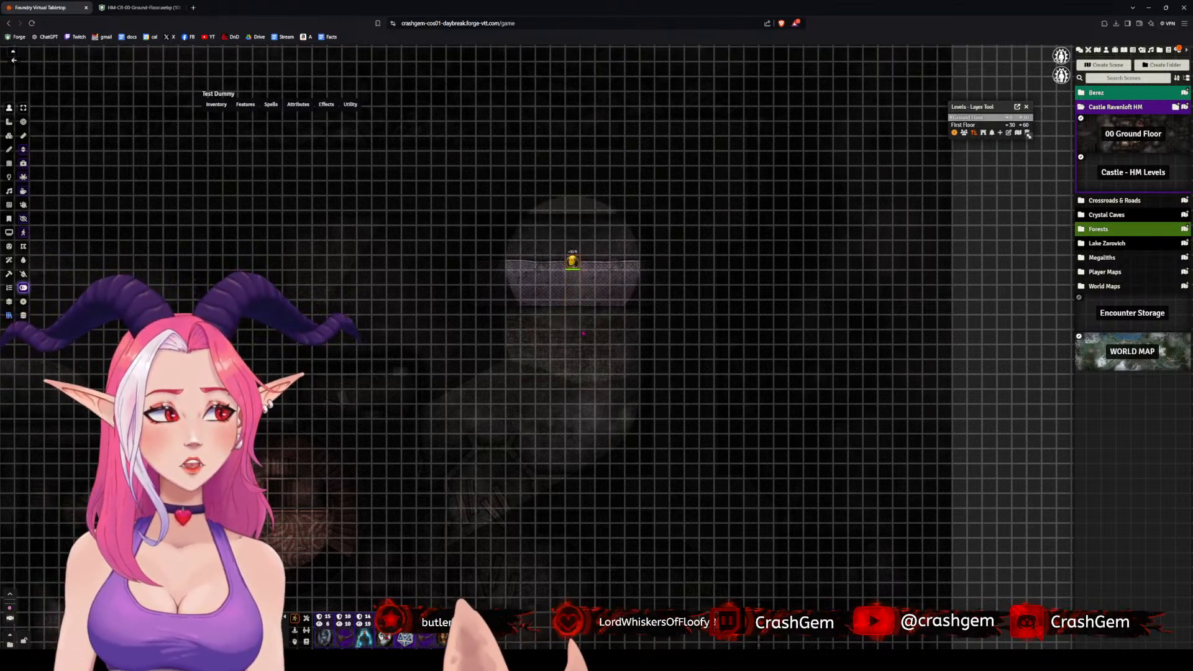
key("Down")
key("Down")
key("Down")
key("Down")
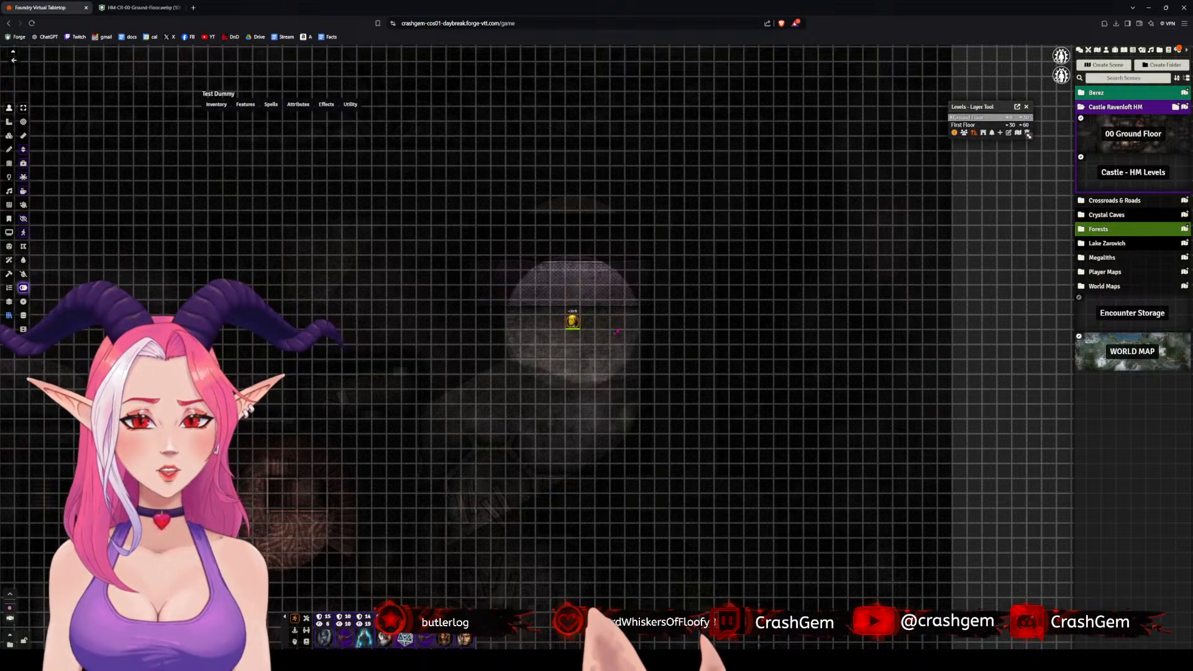
key("Right")
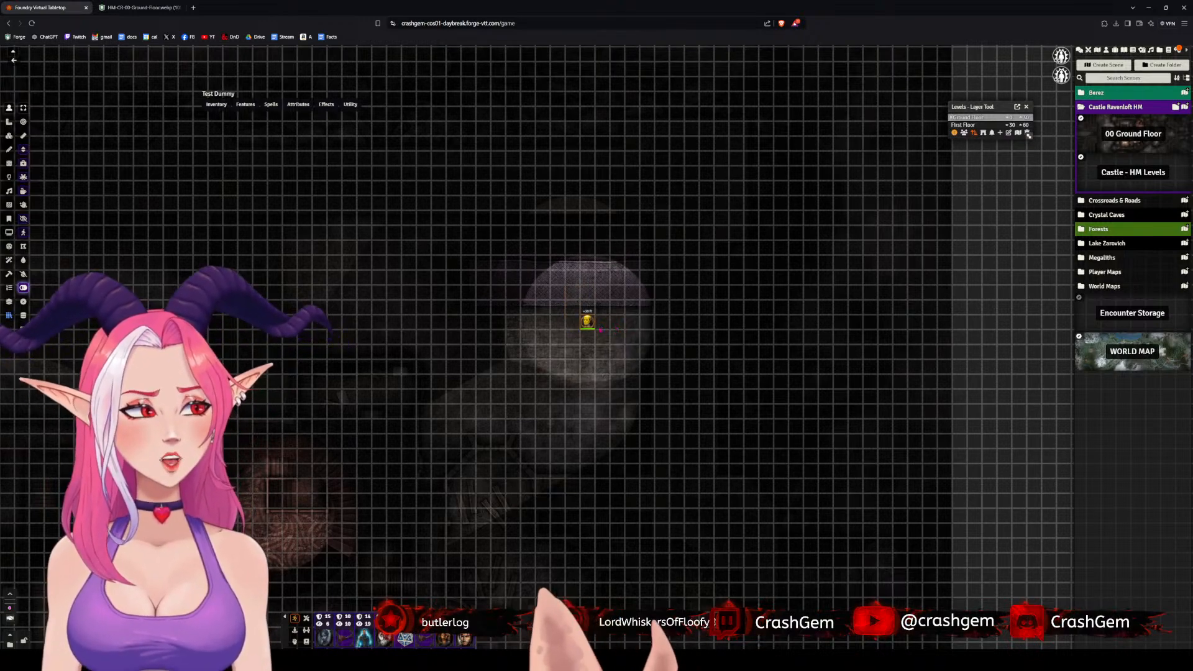
- Deselect the token, compare the carriage building on the Ground Floor and First Floor levels, and reselect the Test Dummy token
scroll(600, 330, "down", 8)
left_click(585, 330)
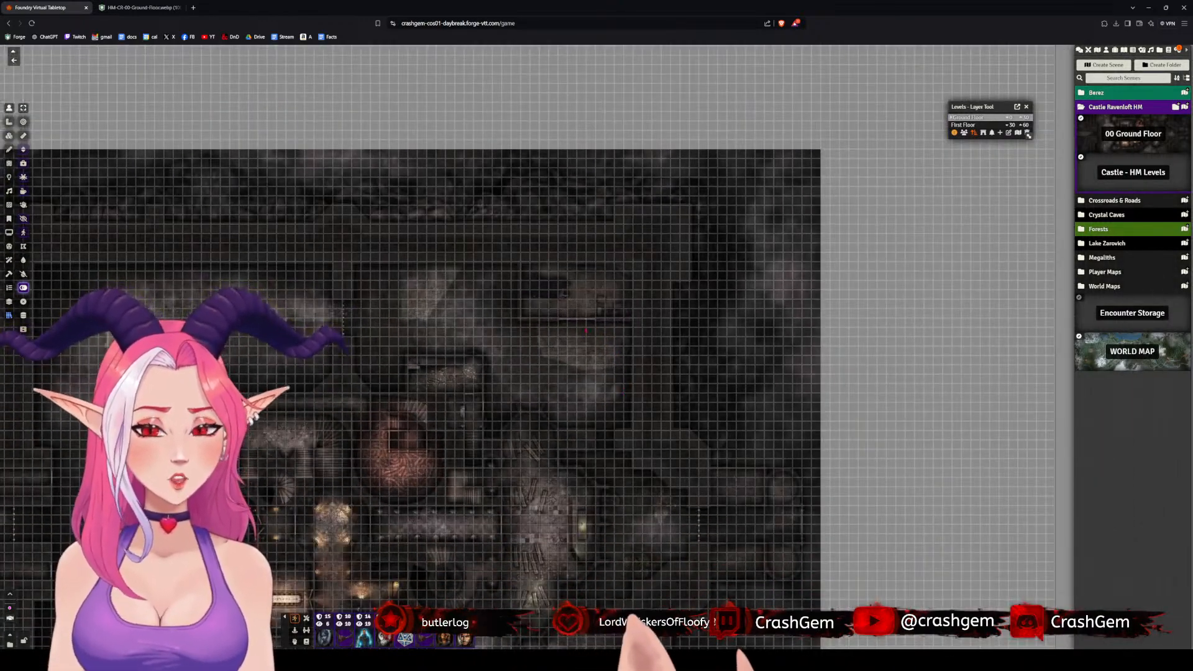
scroll(600, 365, "up", 4)
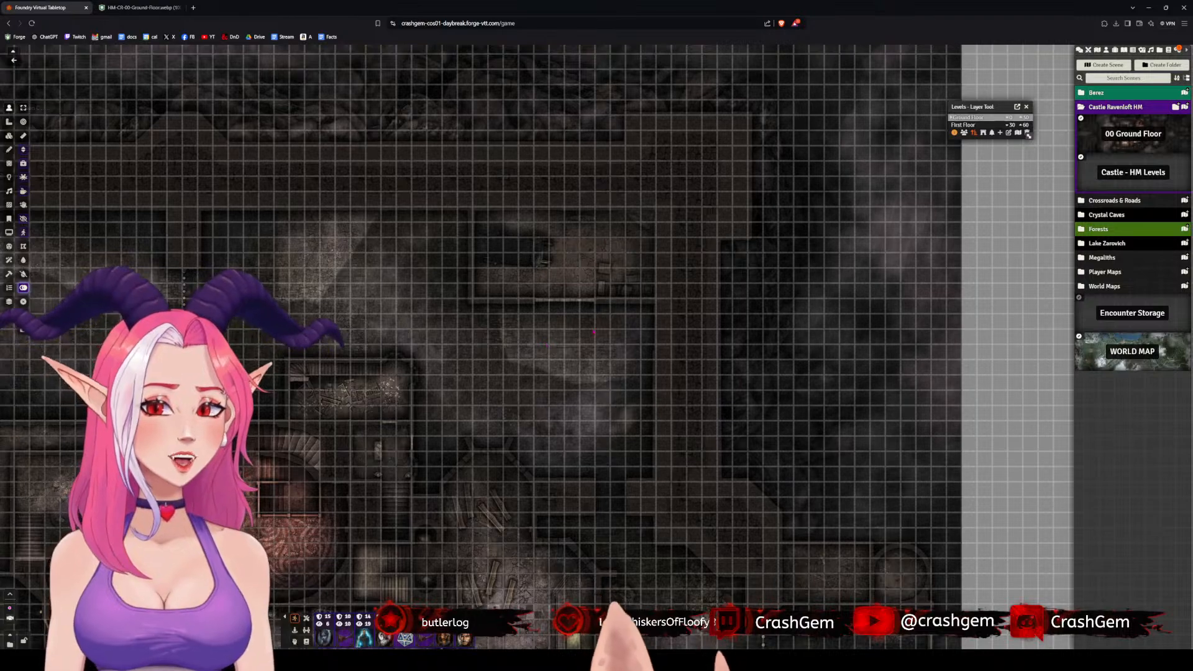
scroll(481, 330, "down", 3)
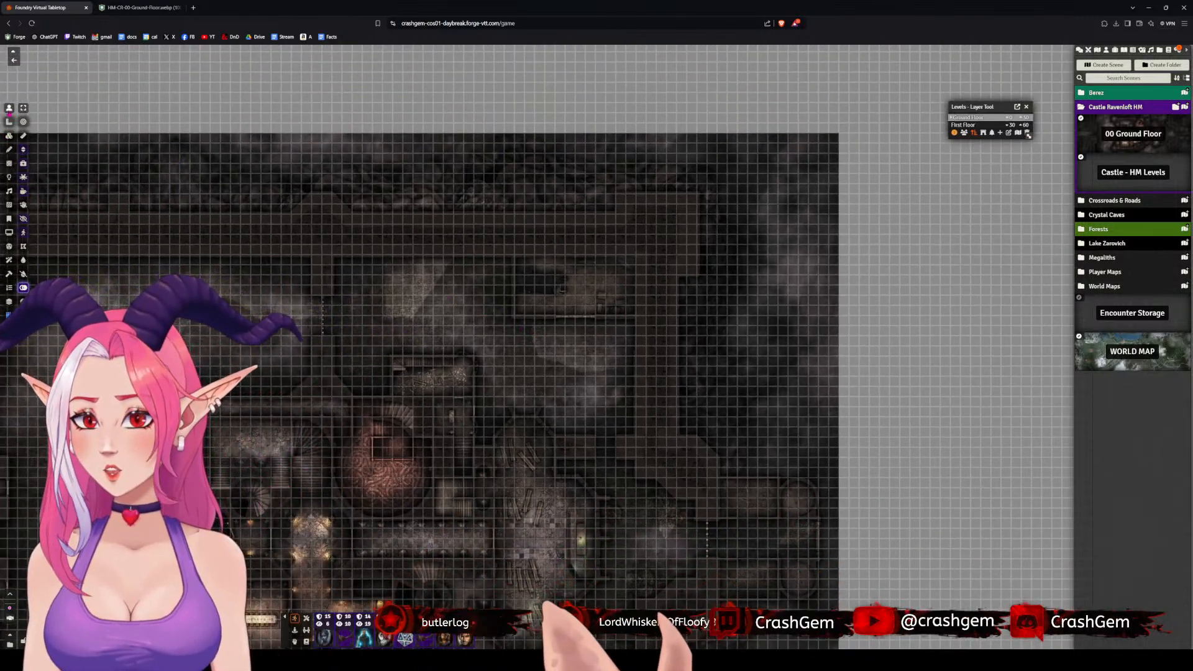
left_click(963, 125)
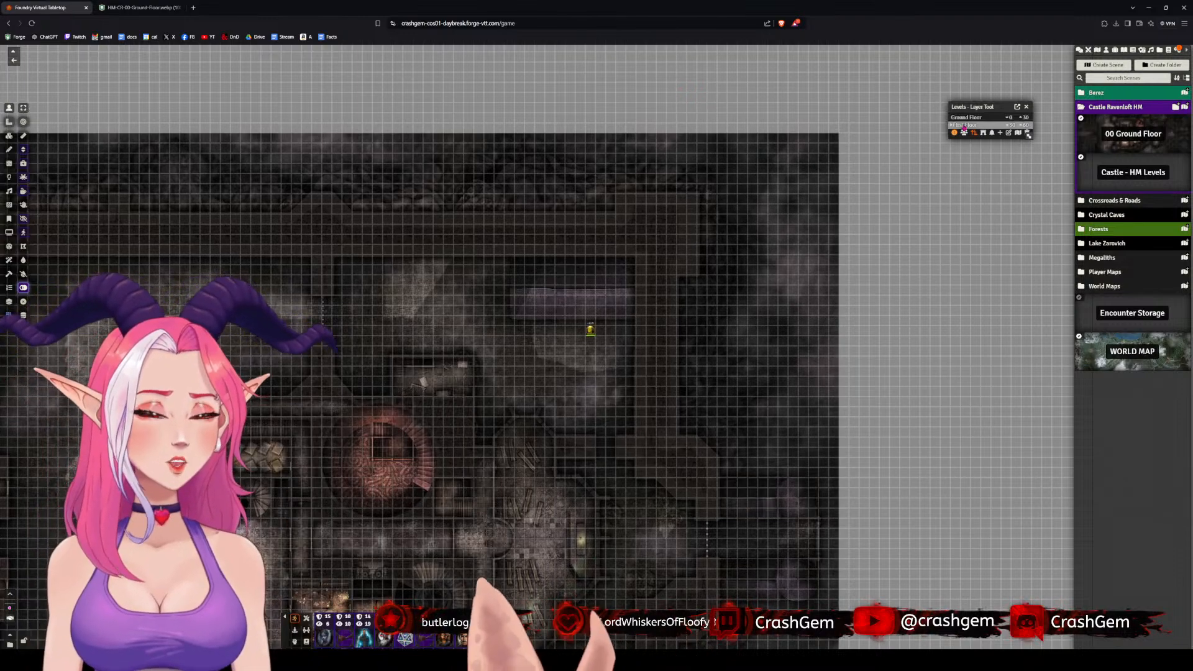
scroll(685, 335, "up", 10)
left_click(586, 318)
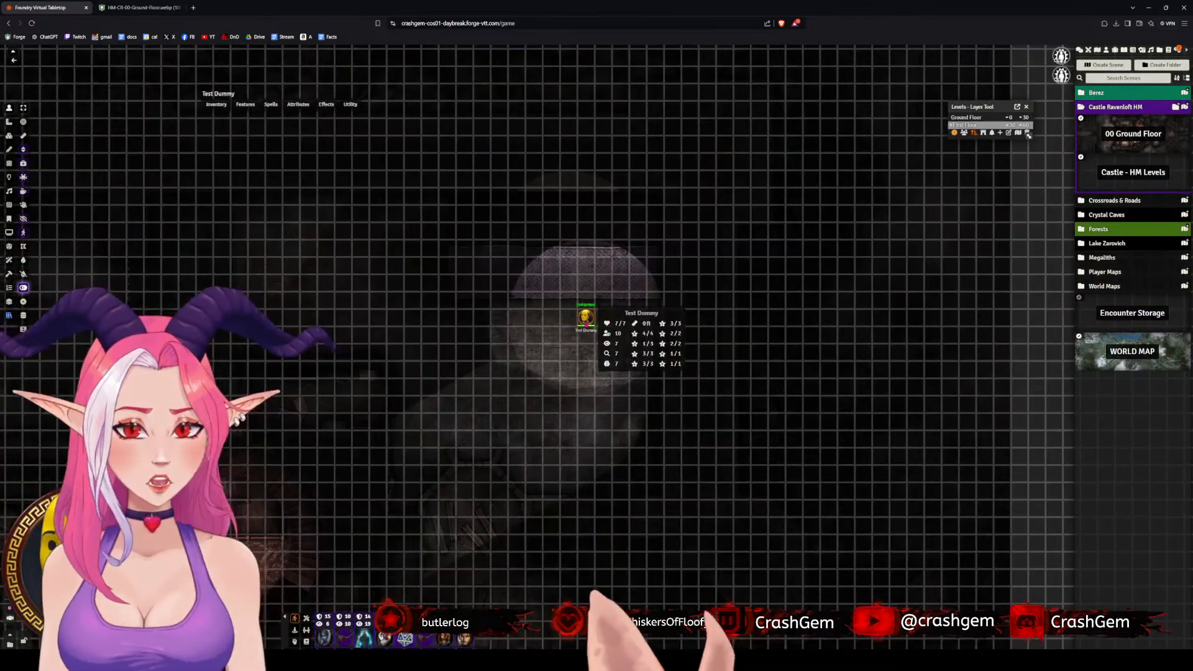
- Move the Test Dummy token southeast to the northern round-ended building at the castle's east entrance
left_click_drag(586, 318, 625, 416)
scroll(609, 372, "down", 6)
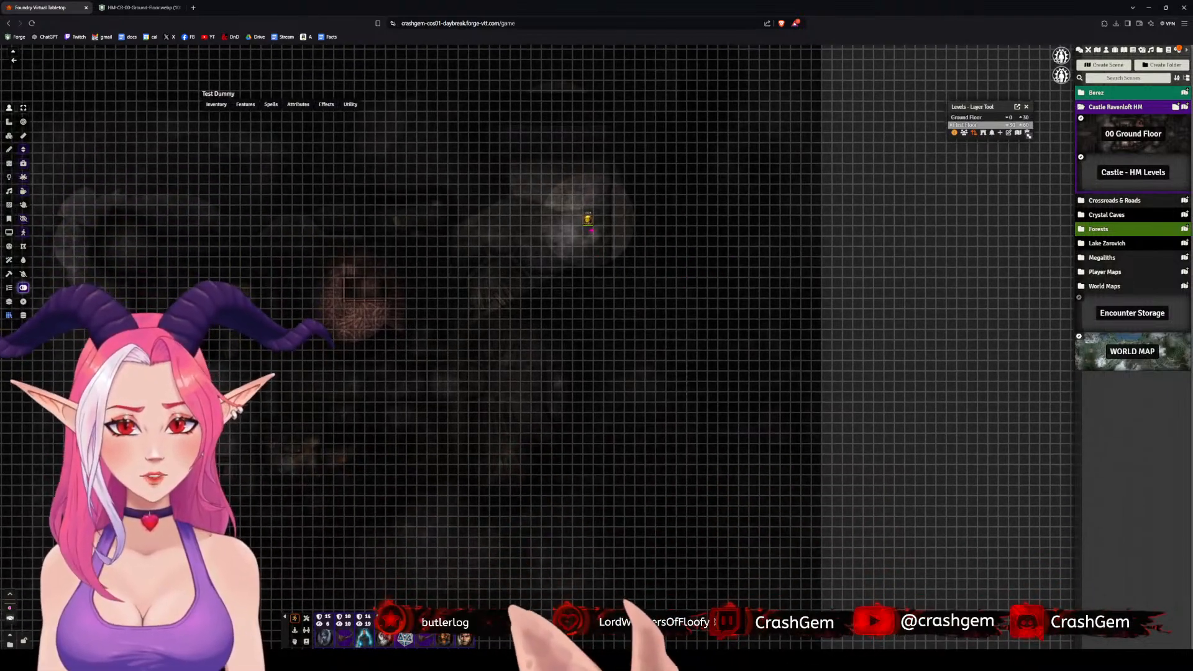
left_click_drag(587, 219, 734, 353)
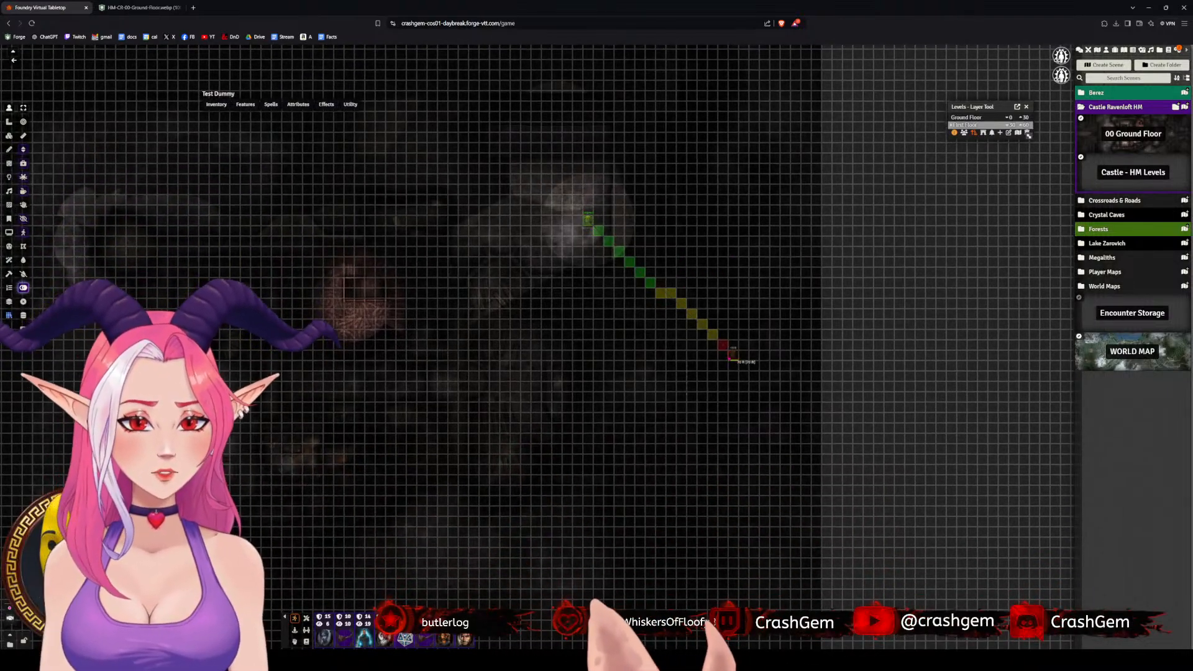
left_click(793, 387)
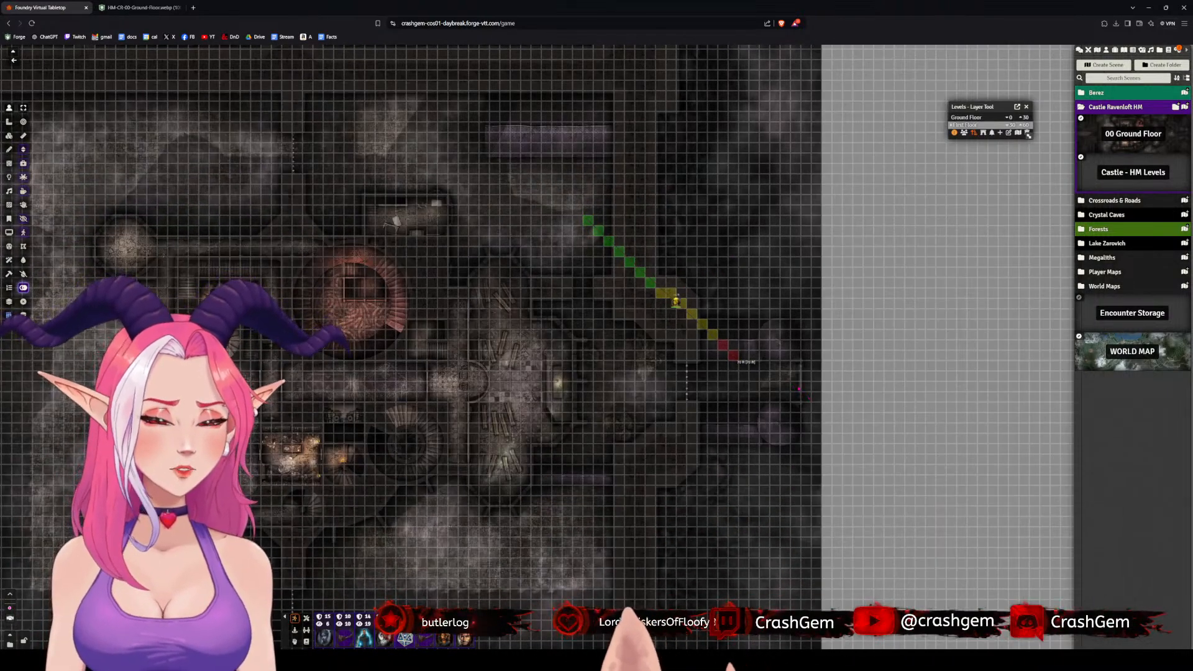
scroll(807, 378, "up", 10)
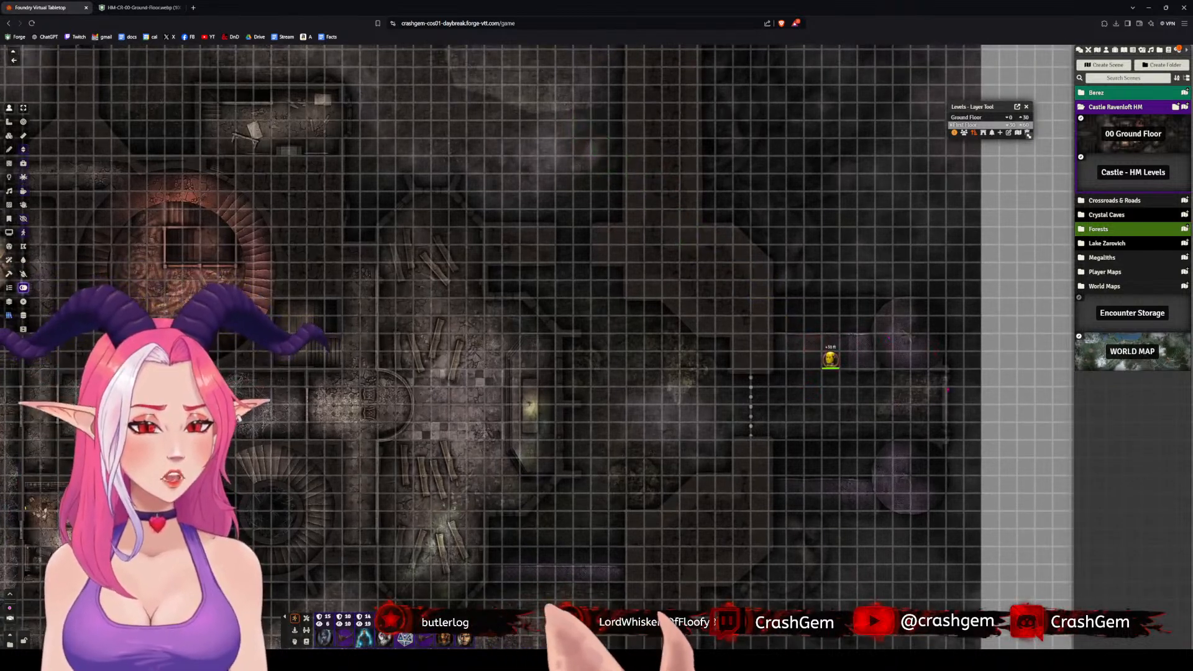
- Delete the Test Dummy token from the scene beside the eastern round-ended buildings
left_click_drag(947, 389, 798, 390)
left_click(644, 360)
left_click_drag(644, 360, 673, 362)
key("Delete")
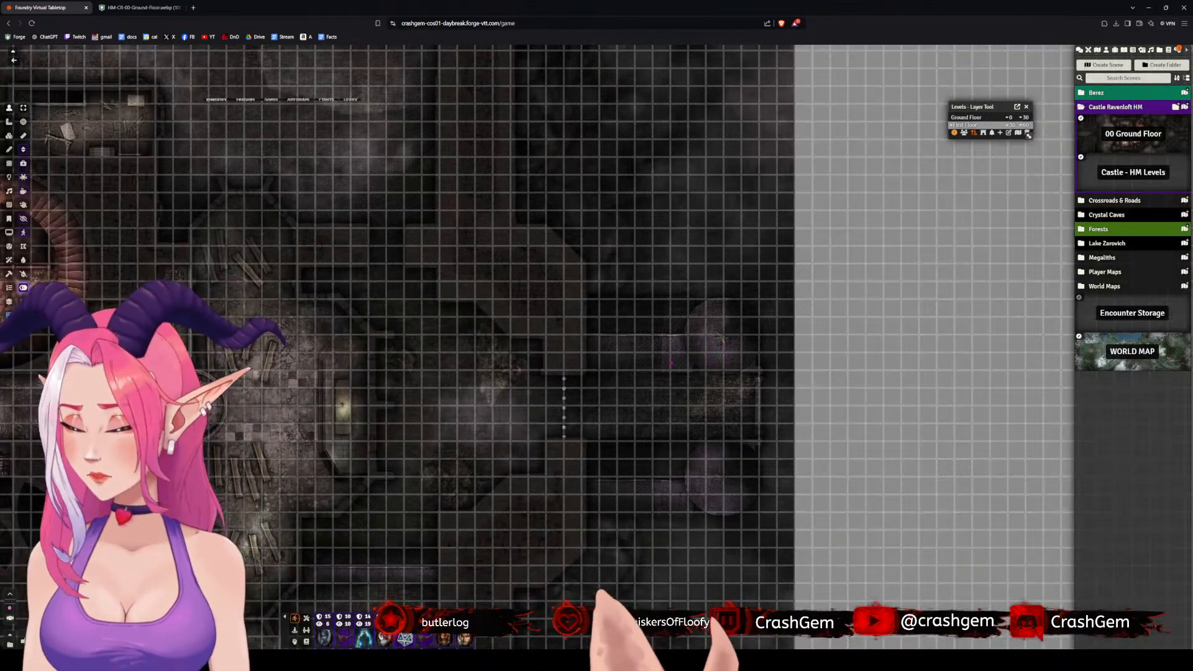
- Examine the whole castle map on the First Floor level, checking the placed roof tiles and the central rooms
scroll(671, 363, "down", 8)
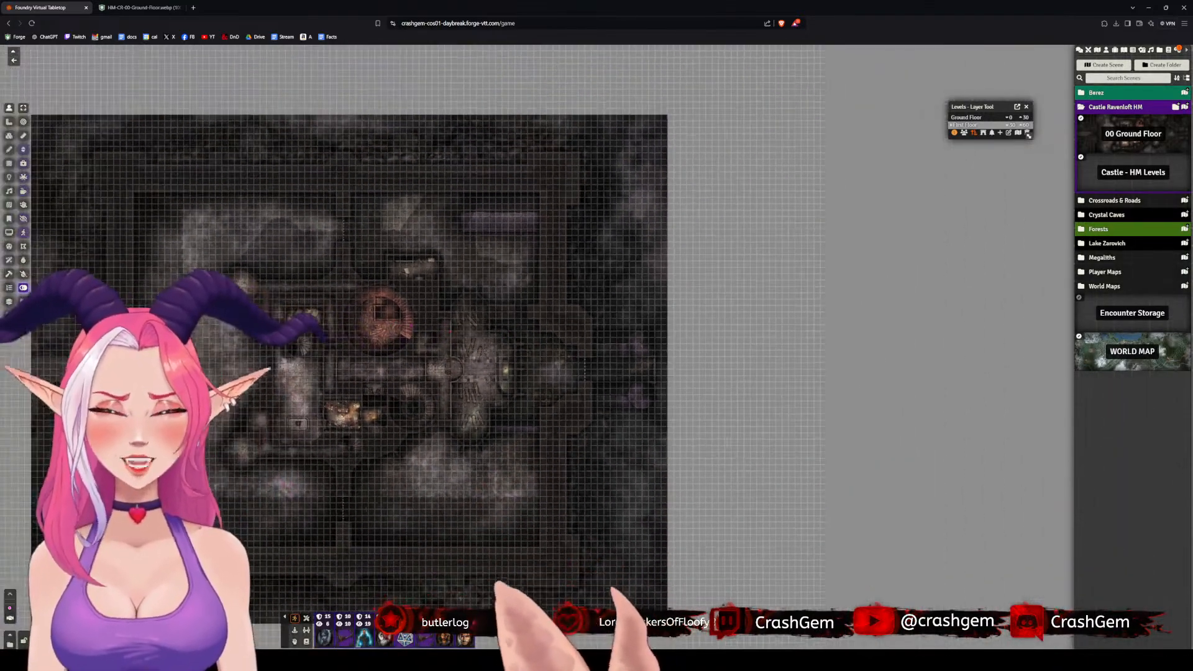
left_click_drag(370, 364, 656, 355)
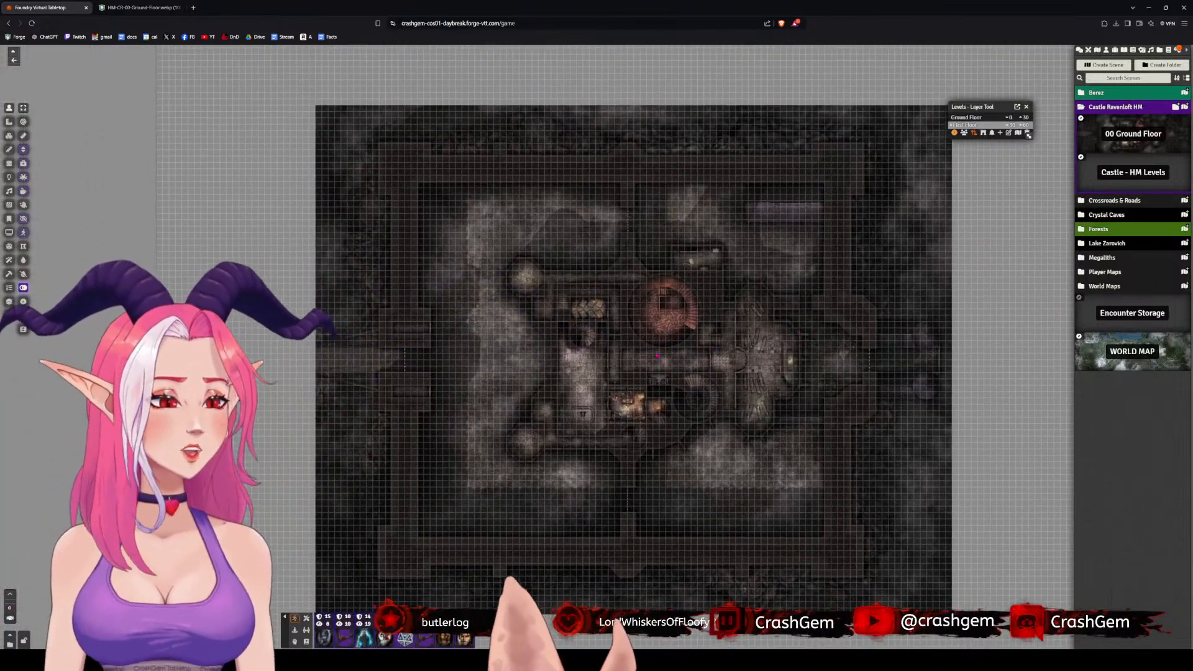
scroll(754, 456, "up", 4)
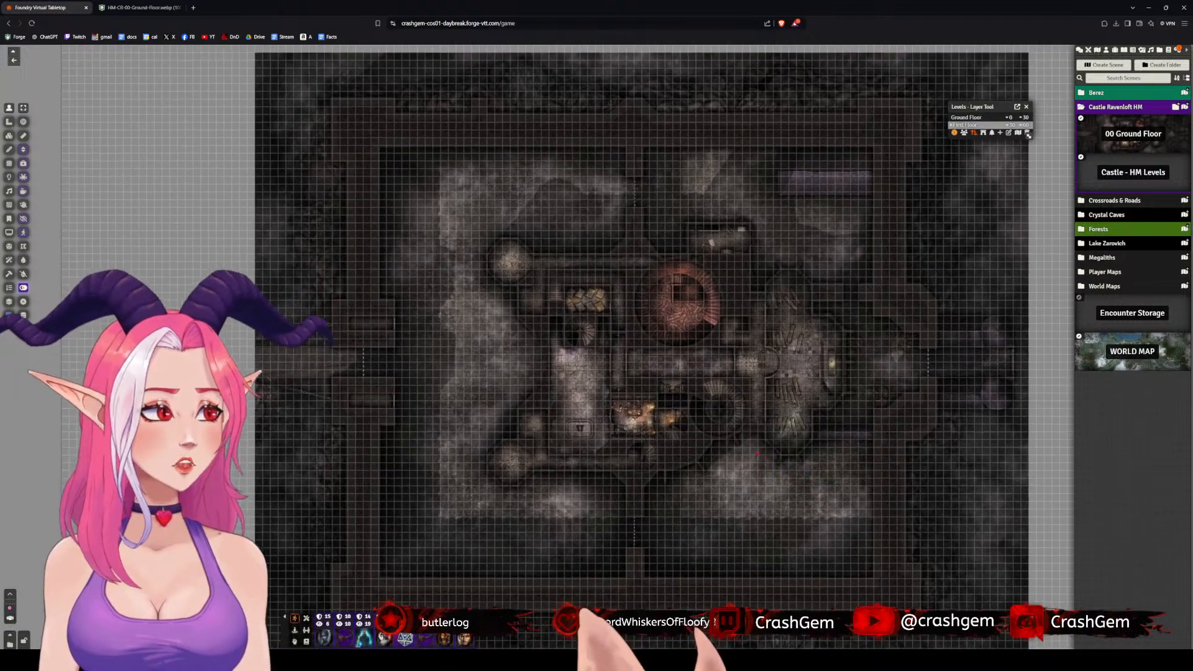
left_click_drag(849, 452, 756, 390)
scroll(784, 385, "down", 2)
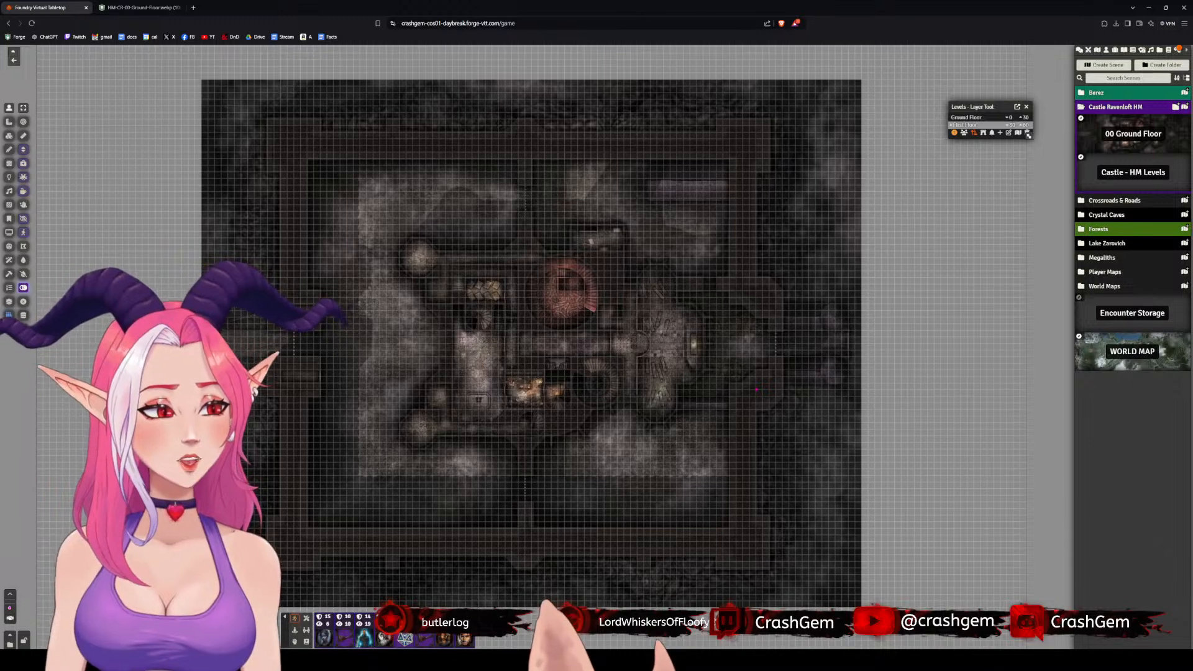
scroll(590, 341, "up", 2)
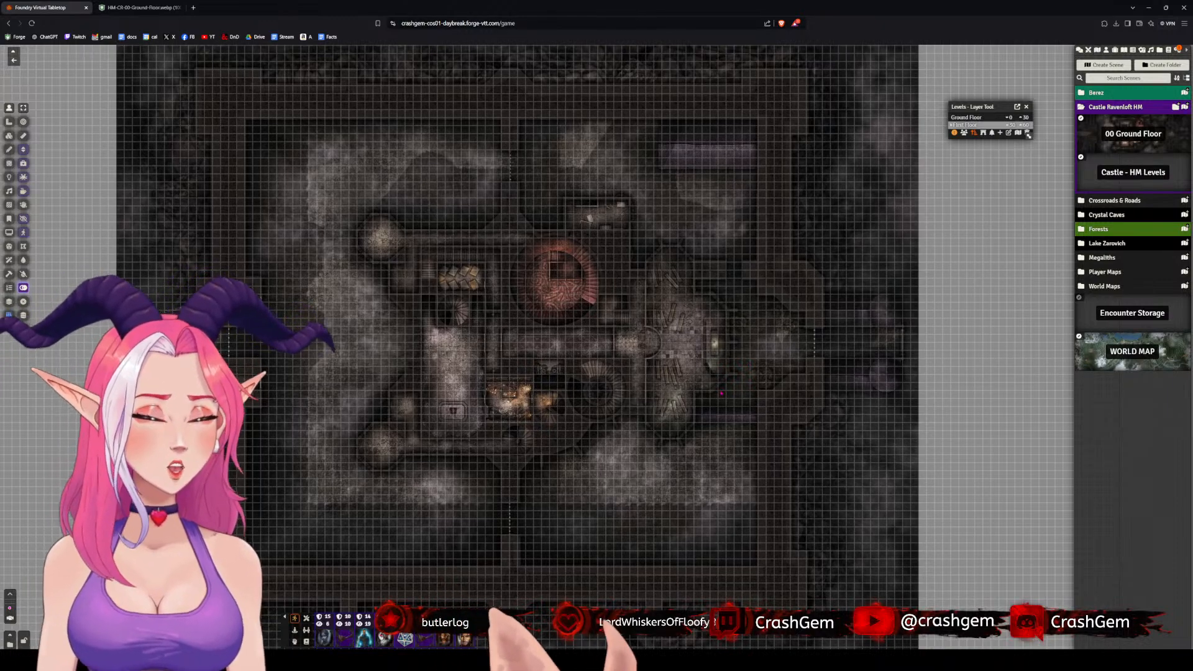
scroll(596, 336, "down", 3)
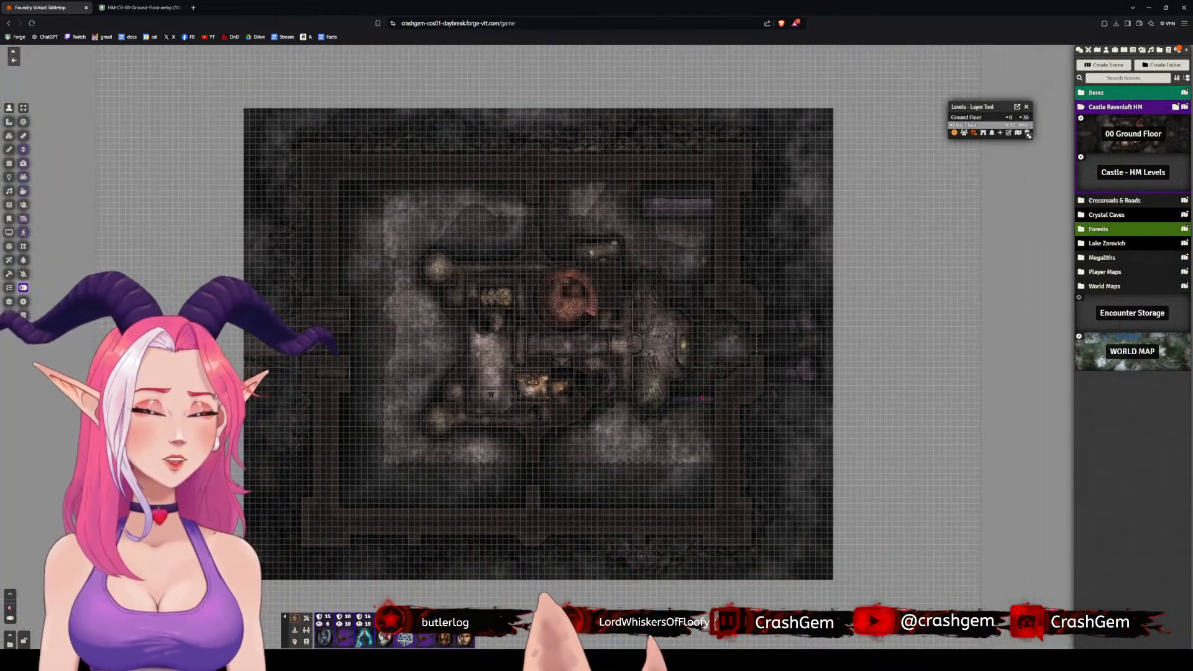
left_click_drag(701, 398, 713, 422)
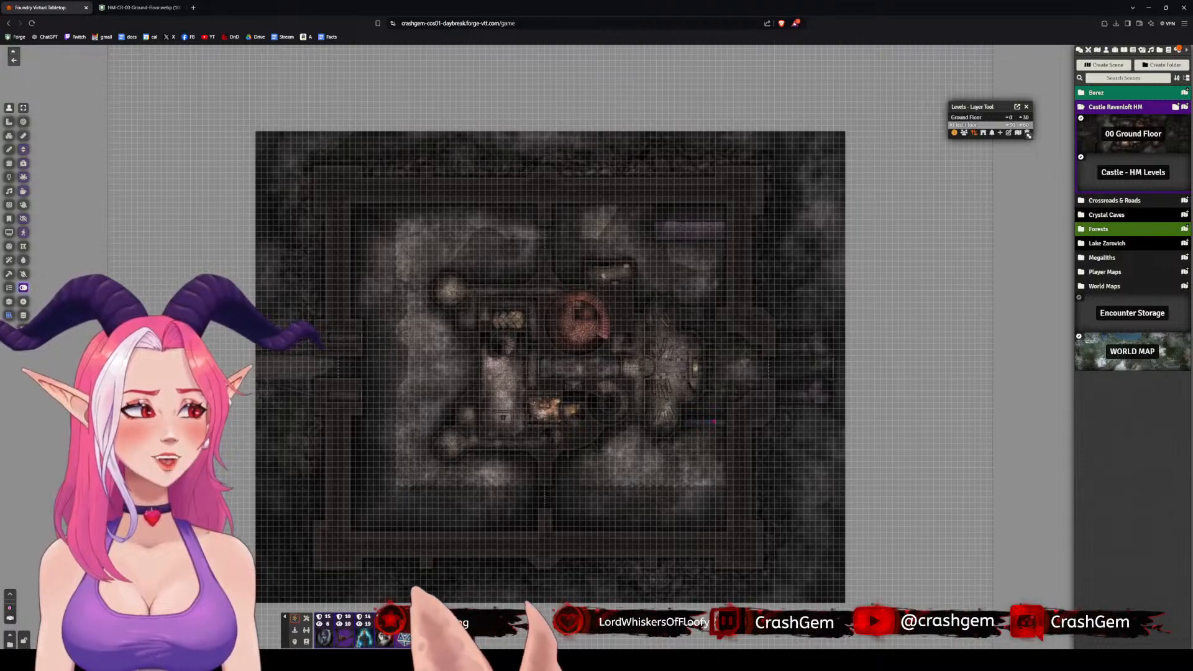
scroll(713, 421, "up", 3)
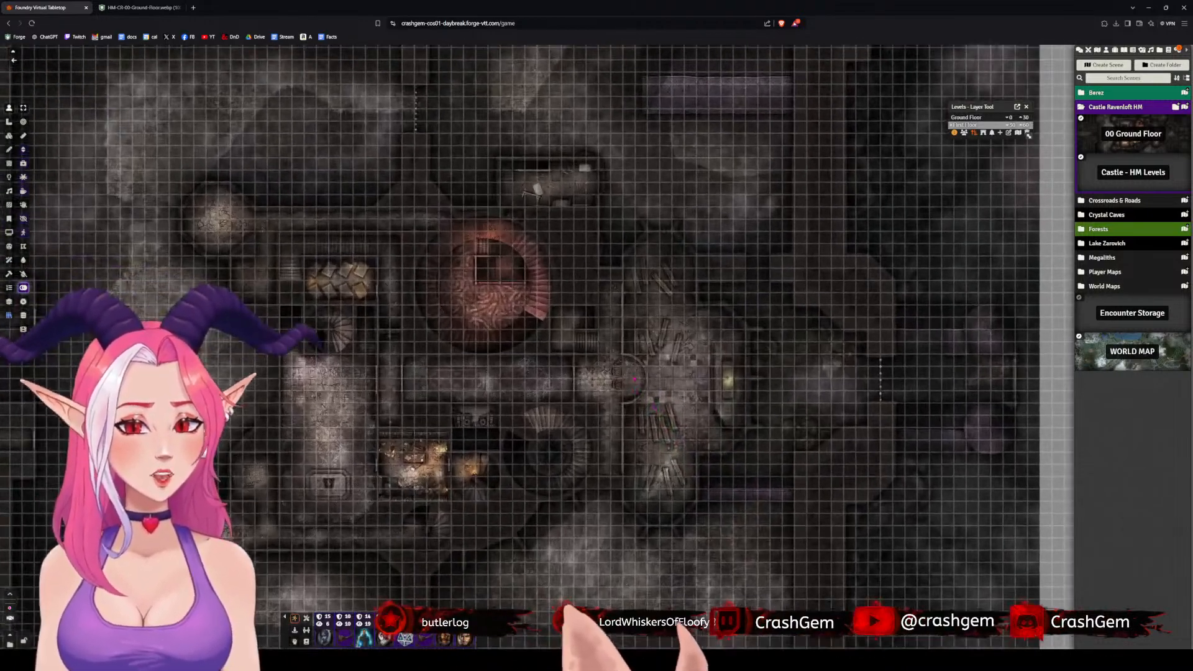
scroll(506, 374, "up", 4)
left_click_drag(498, 377, 654, 265)
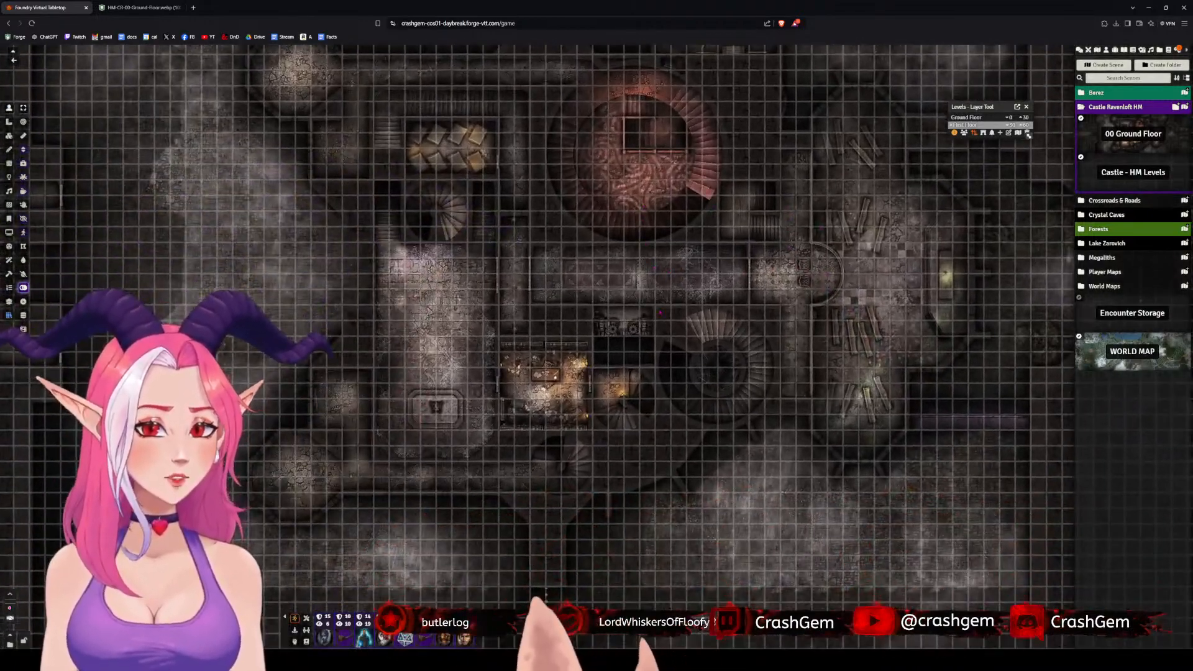
scroll(615, 360, "down", 2)
left_click_drag(809, 383, 698, 404)
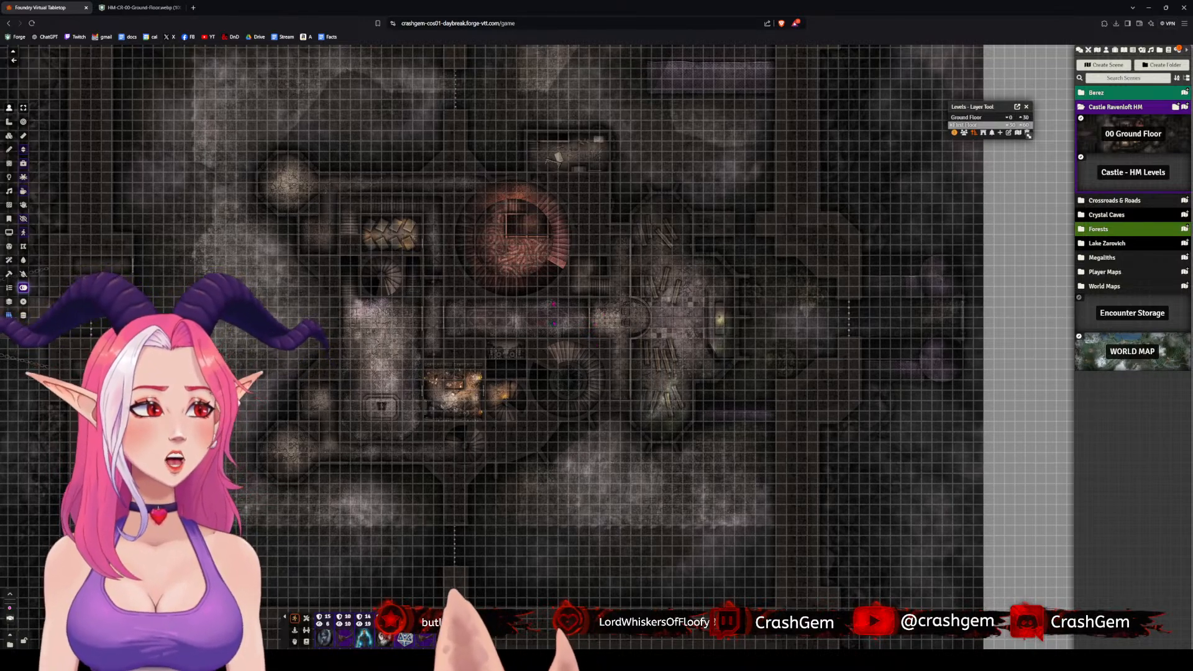
left_click_drag(559, 336, 526, 349)
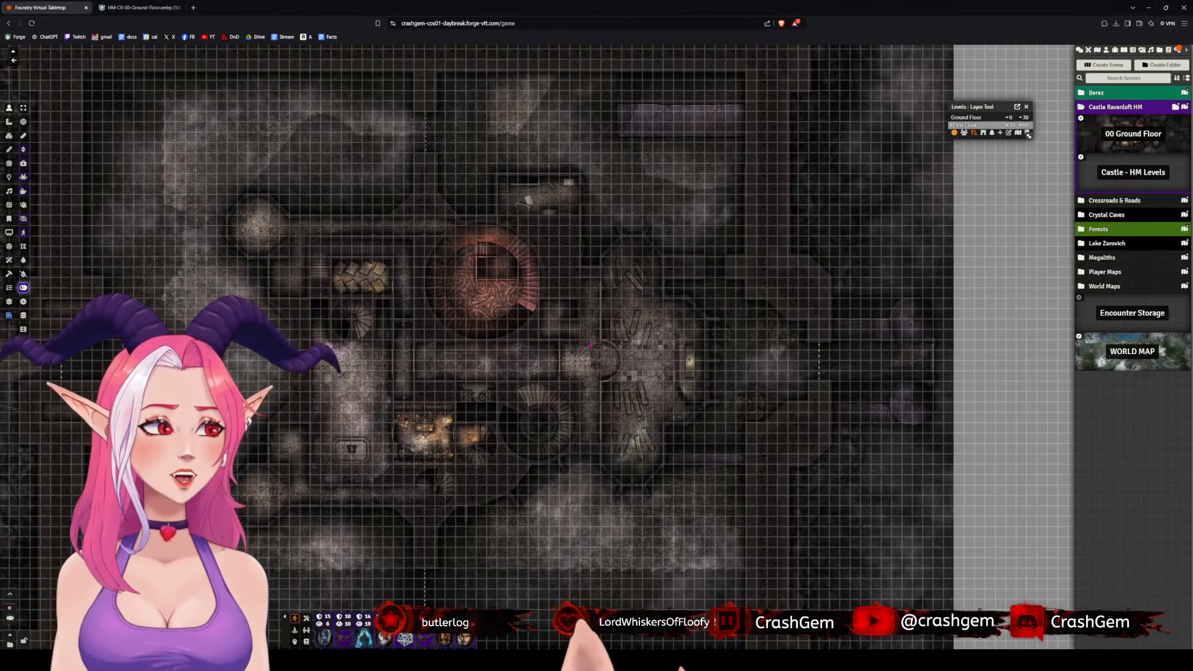
left_click_drag(705, 399, 723, 211)
scroll(644, 253, "down", 7)
left_click_drag(644, 252, 706, 383)
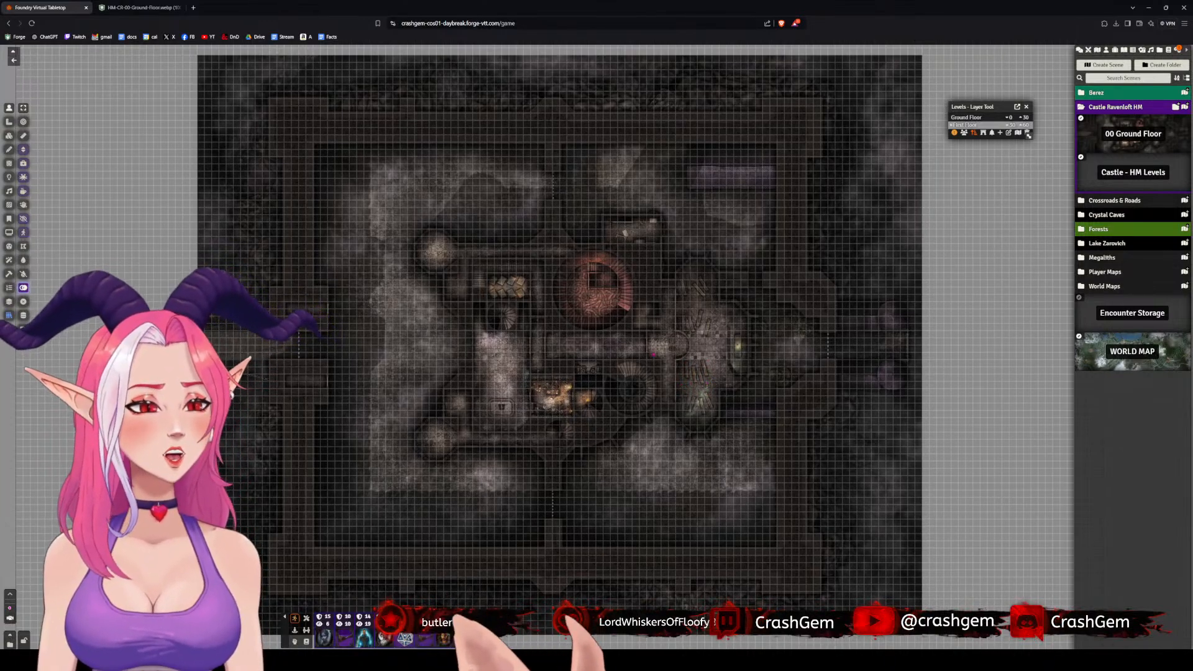
scroll(652, 354, "up", 10)
scroll(639, 353, "down", 11)
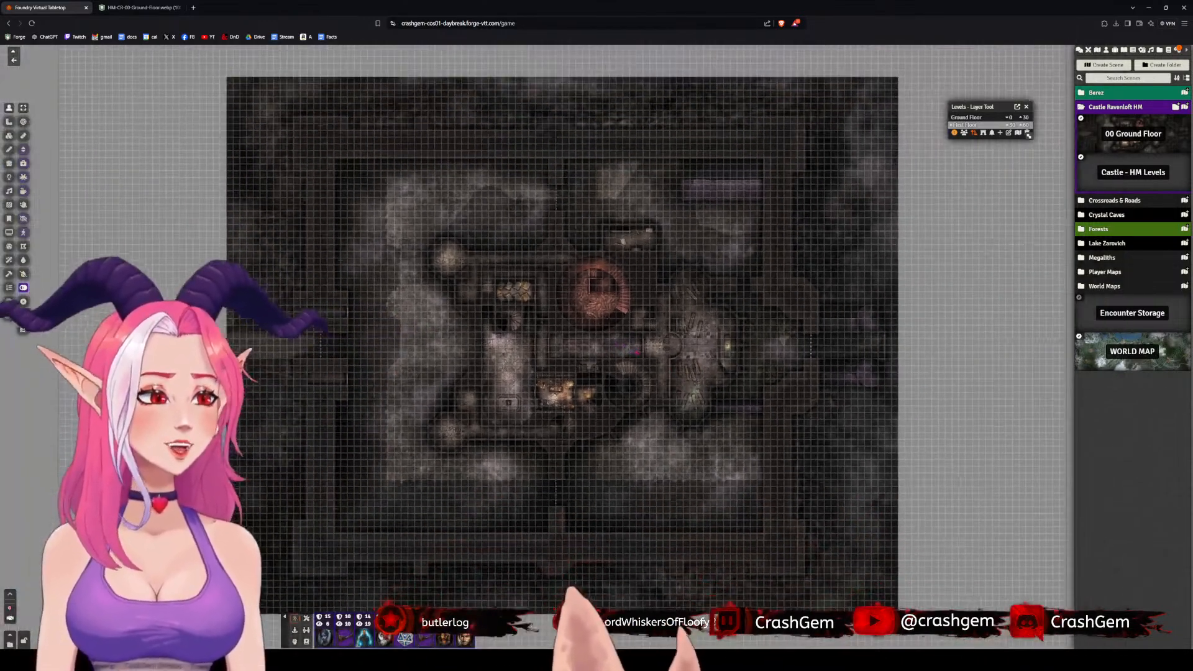
left_click_drag(695, 418, 681, 317)
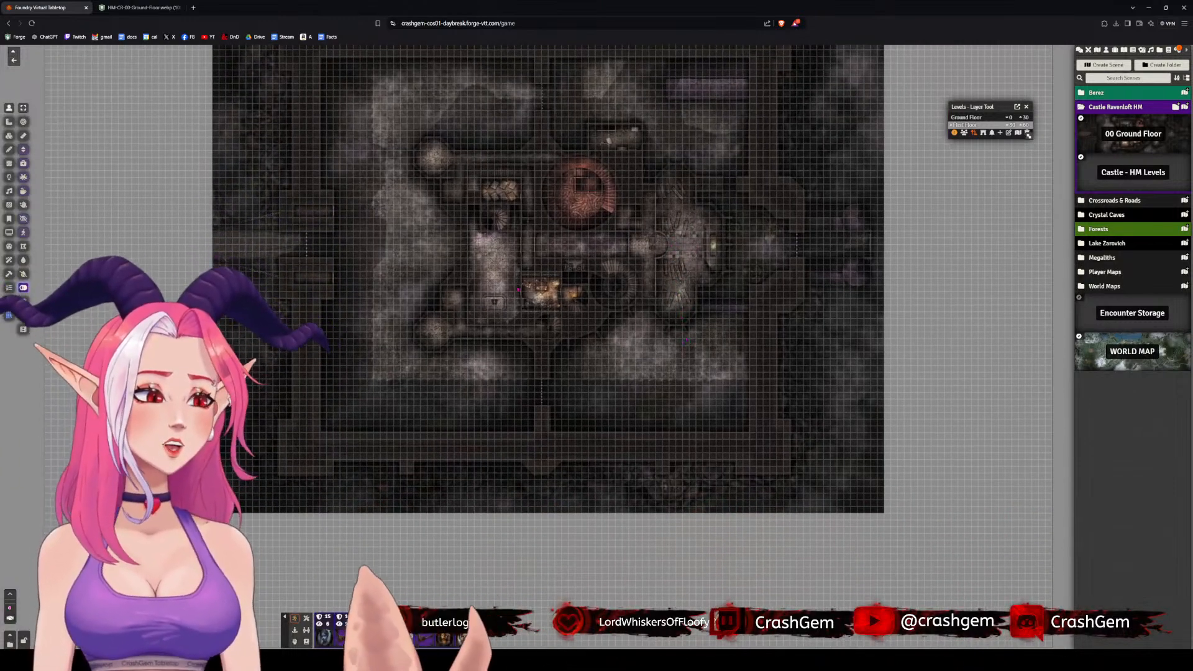
left_click_drag(567, 388, 582, 438)
scroll(621, 350, "up", 3)
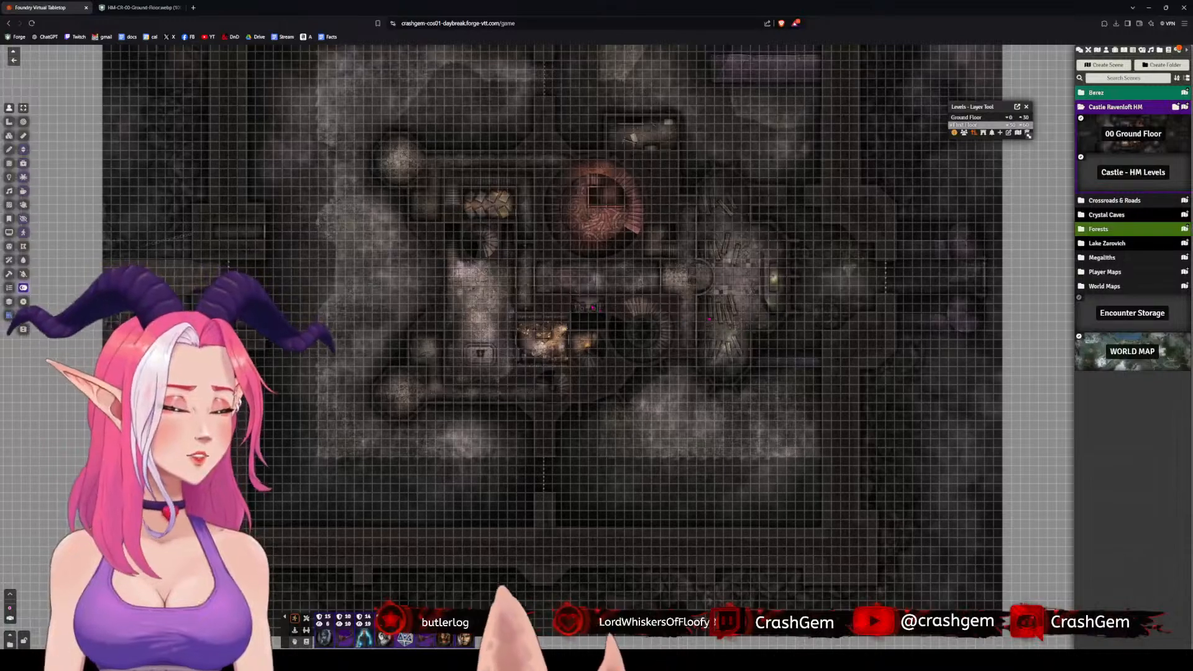
left_click_drag(703, 324, 549, 326)
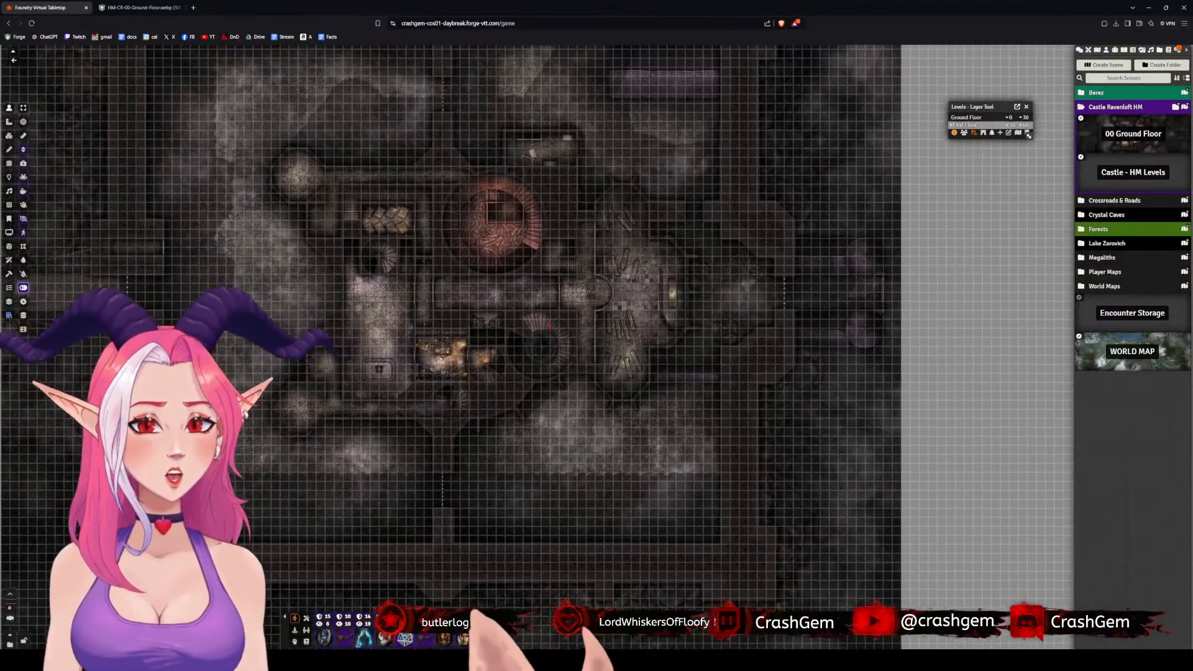
left_click_drag(600, 356, 677, 400)
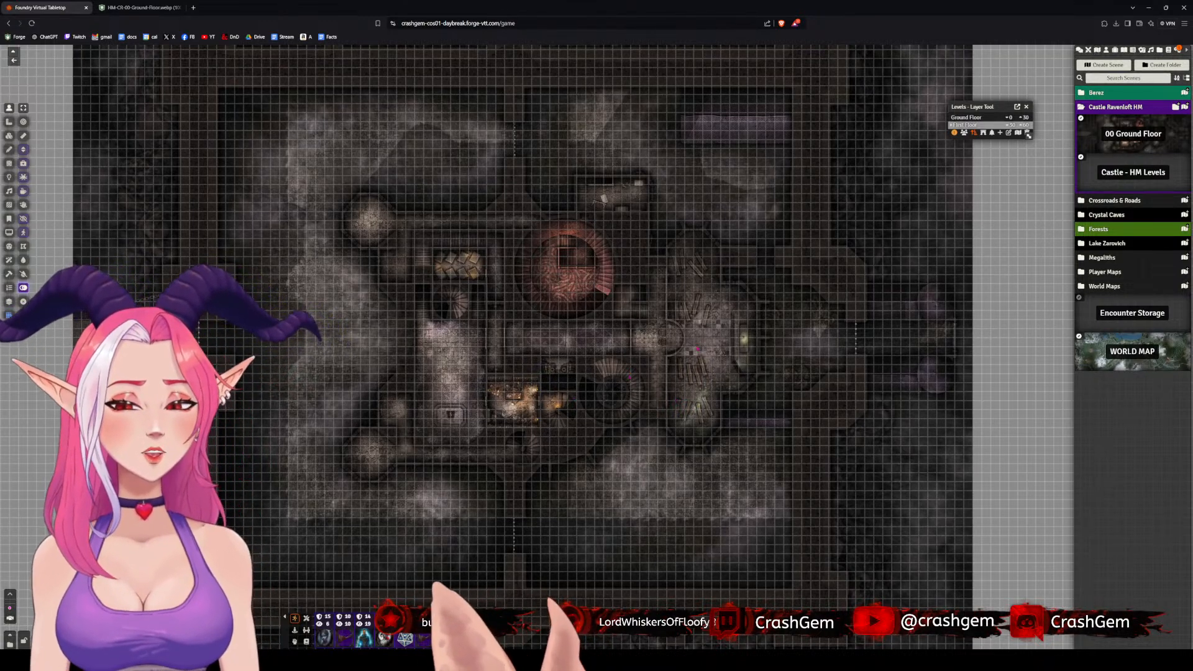
scroll(594, 369, "down", 3)
scroll(596, 366, "up", 2)
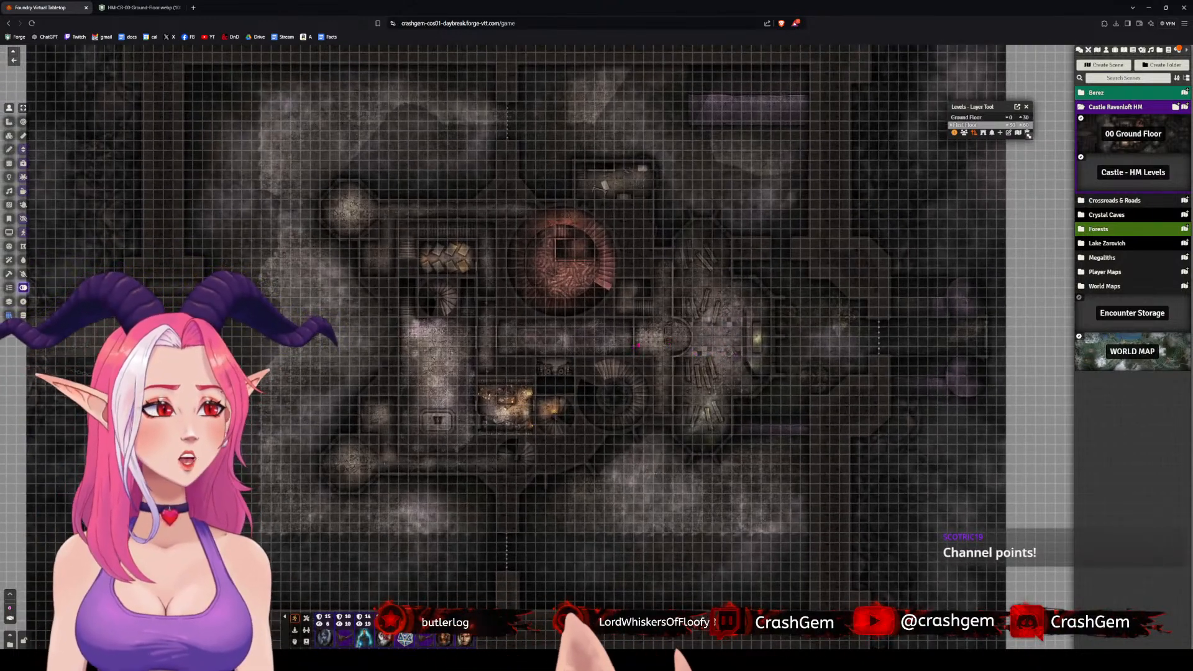
left_click_drag(632, 347, 773, 267)
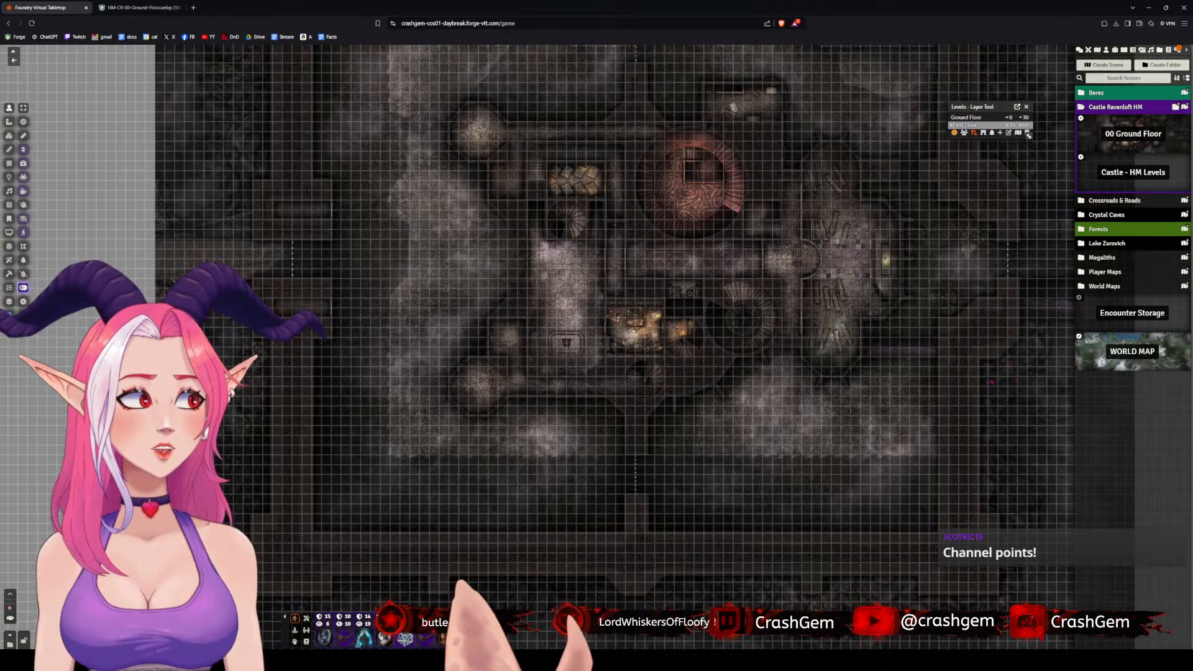
left_click_drag(991, 382, 878, 354)
scroll(879, 354, "up", 6)
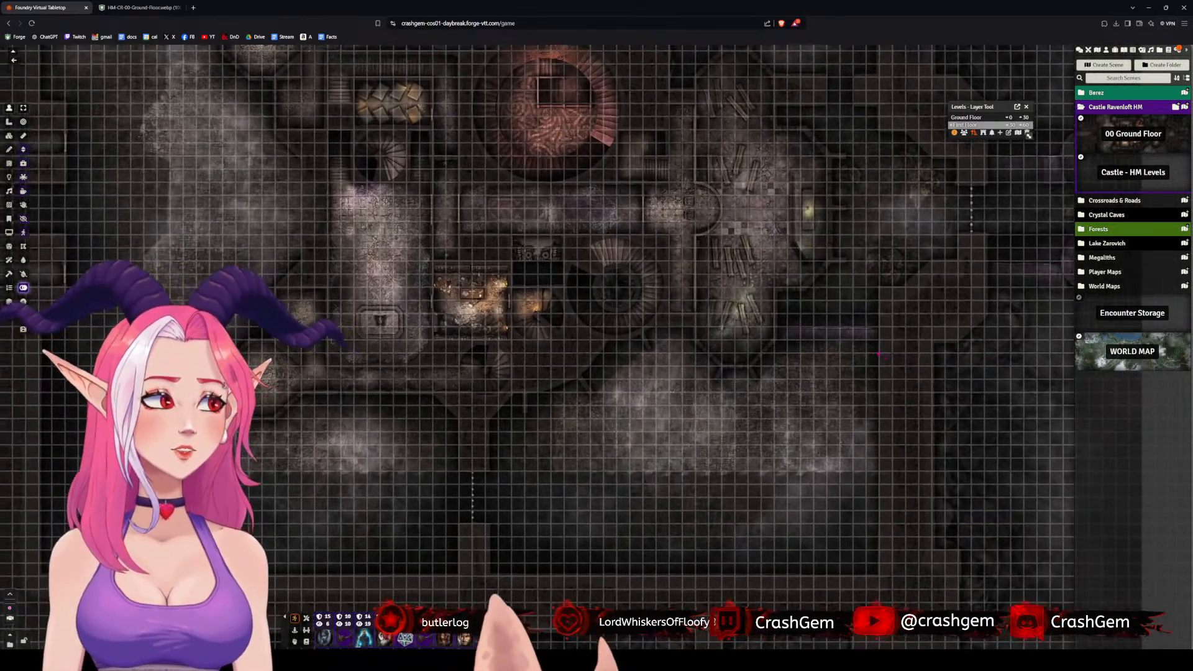
key("Right")
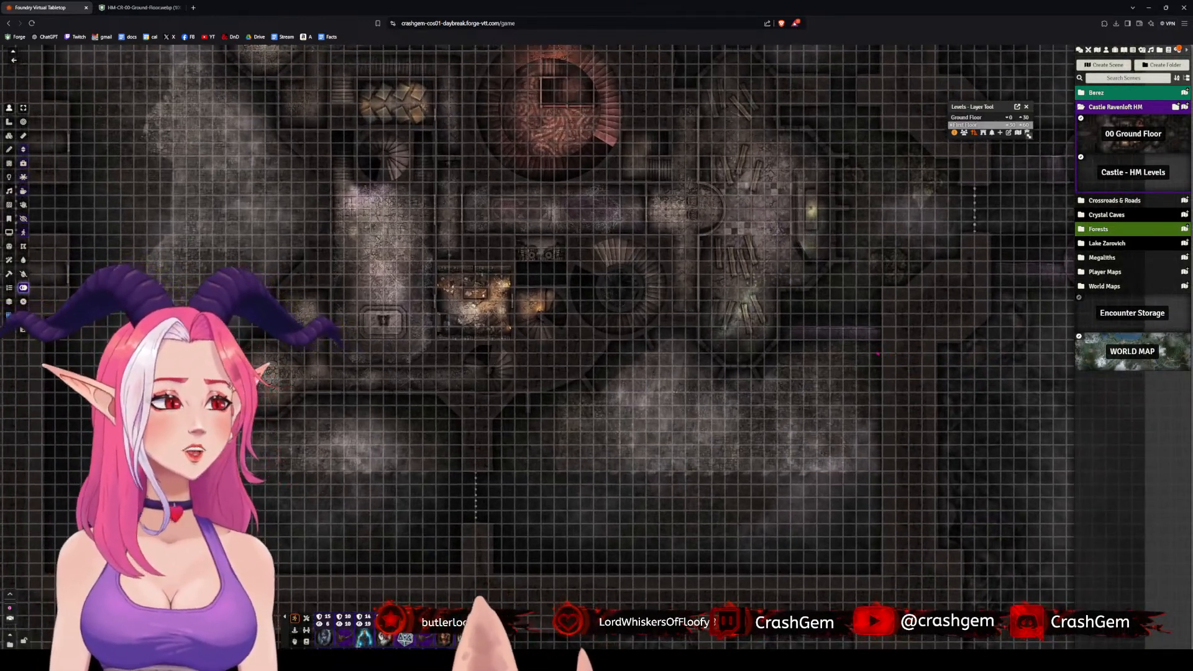
left_click_drag(597, 373, 835, 373)
left_click_drag(1050, 445, 1030, 451)
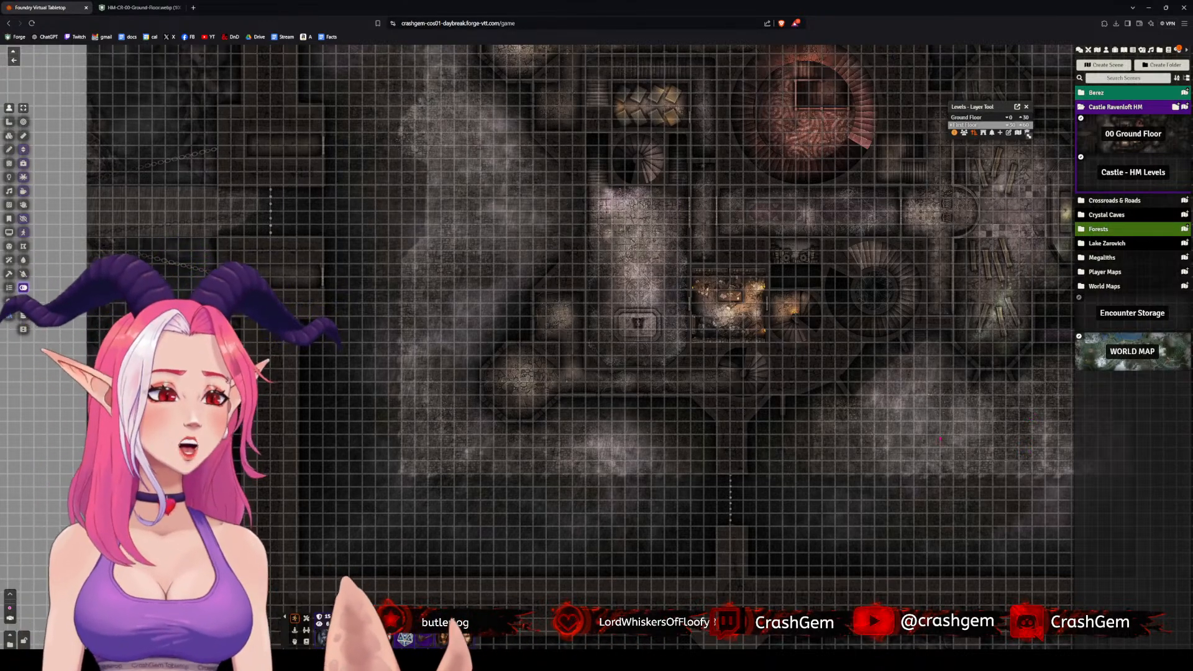
left_click_drag(873, 461, 772, 465)
scroll(772, 464, "down", 3)
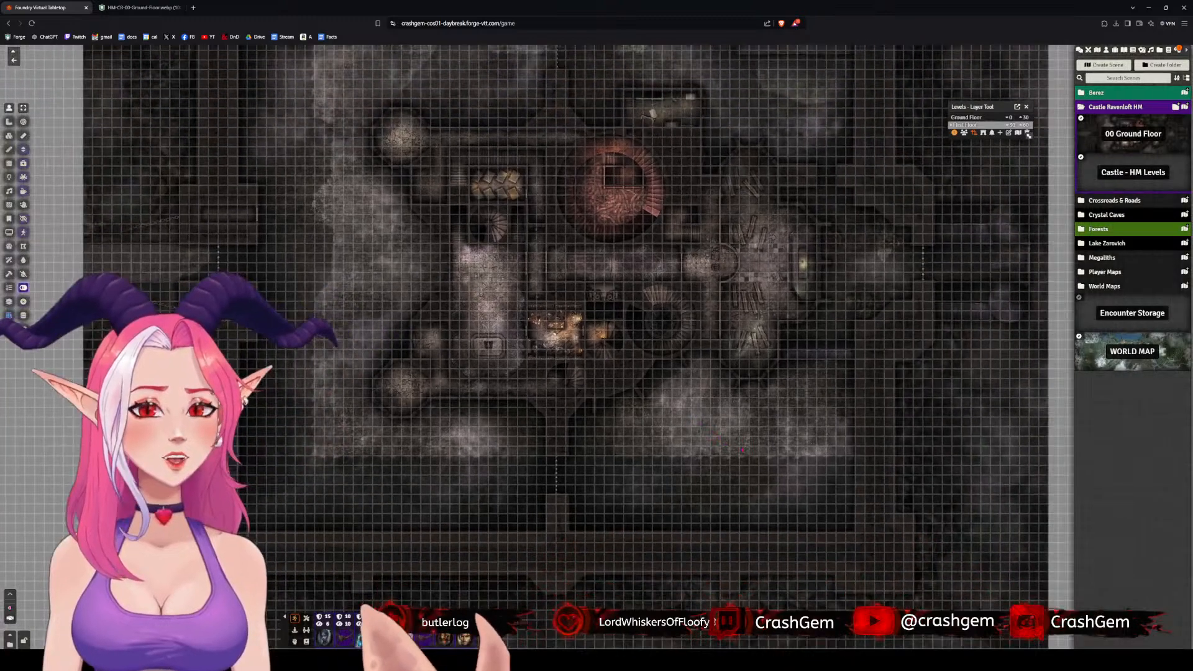
scroll(589, 336, "up", 2)
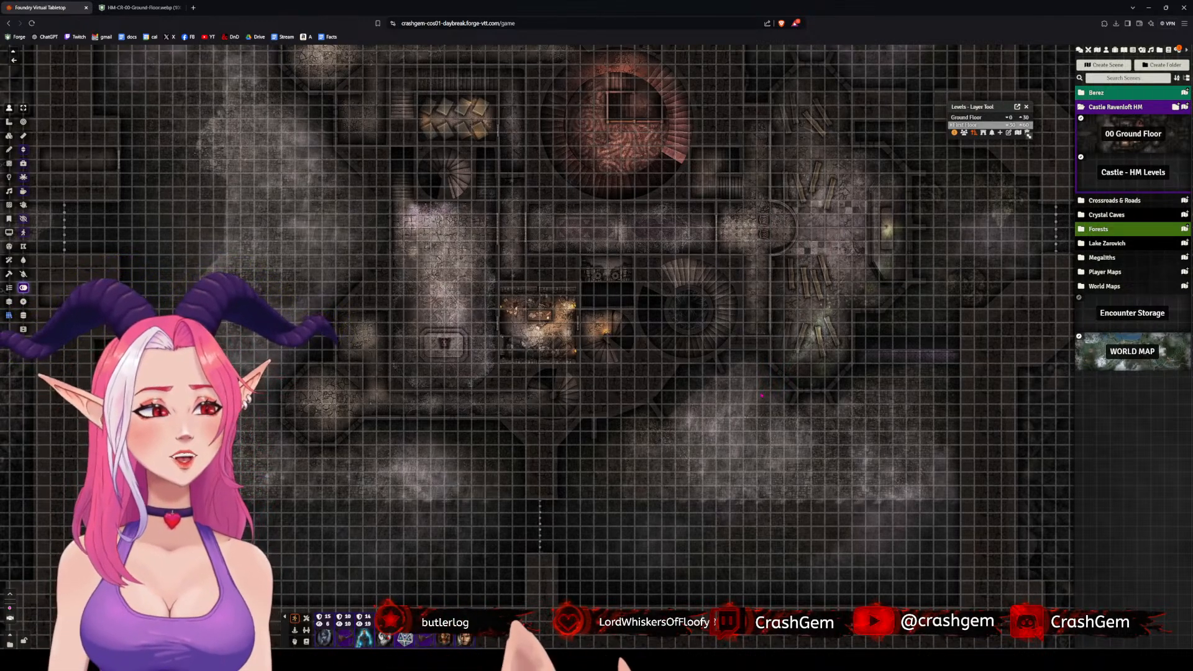
scroll(822, 337, "down", 2)
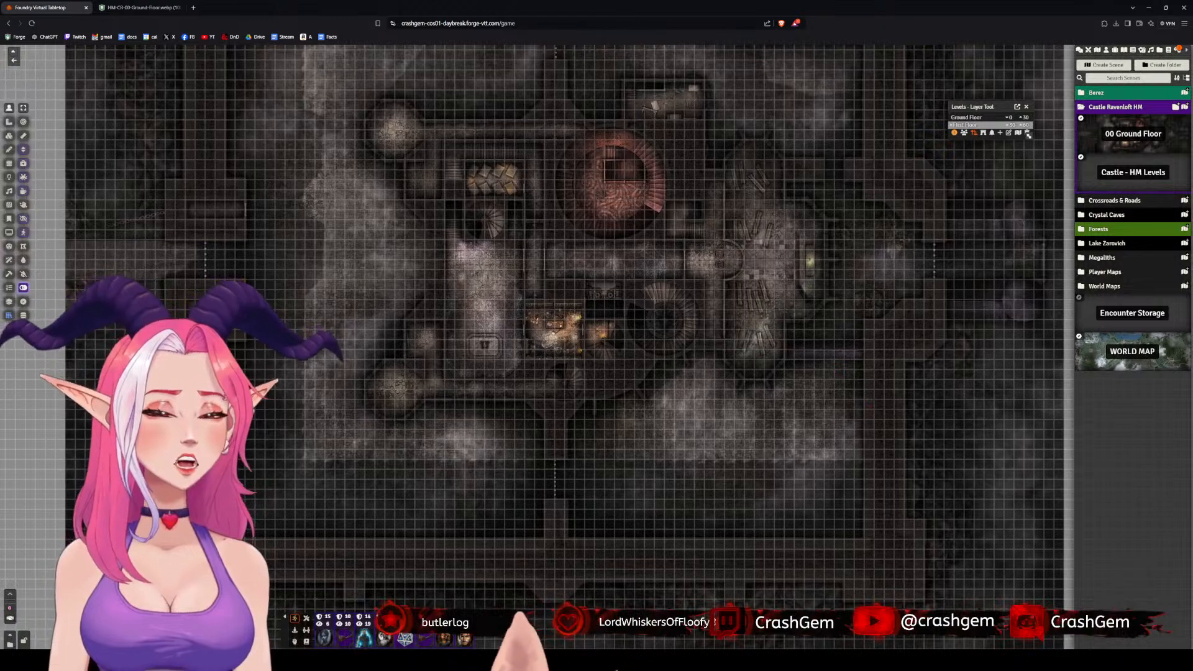
scroll(801, 448, "down", 3)
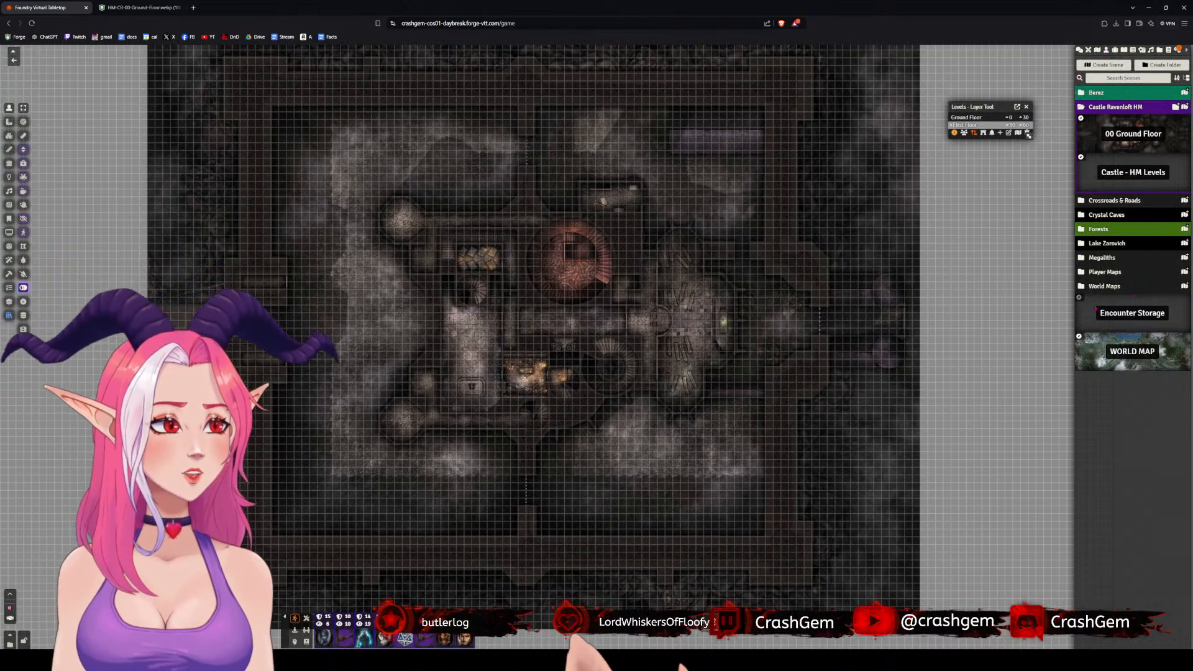
scroll(989, 395, "up", 2)
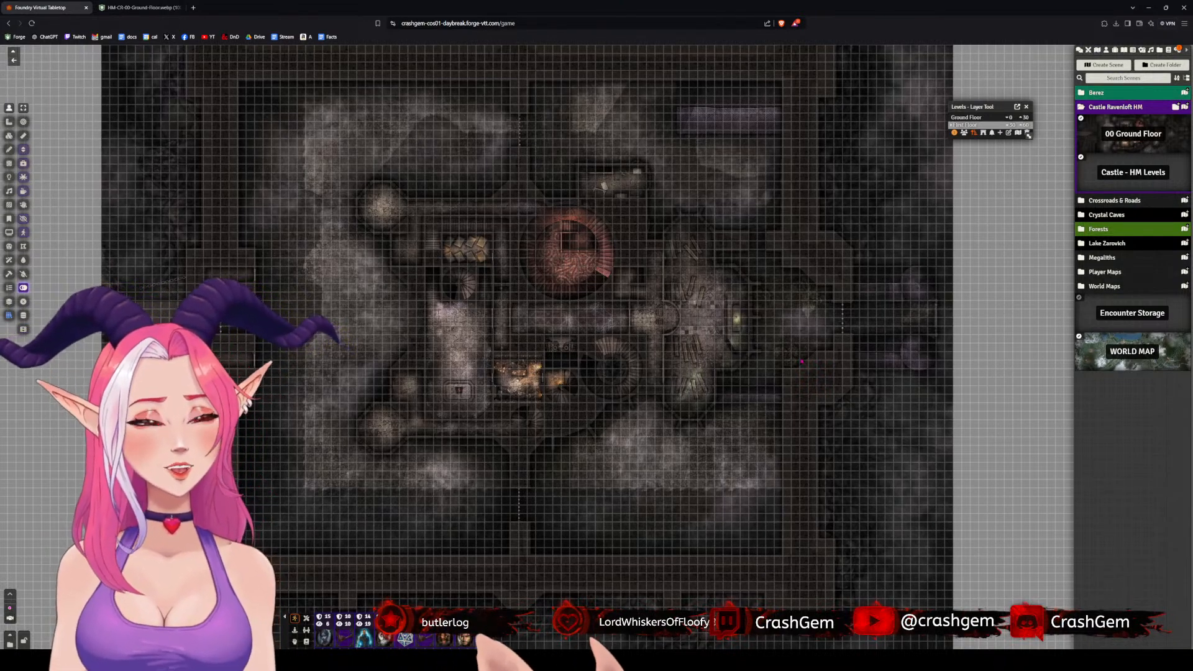
left_click_drag(828, 352, 861, 347)
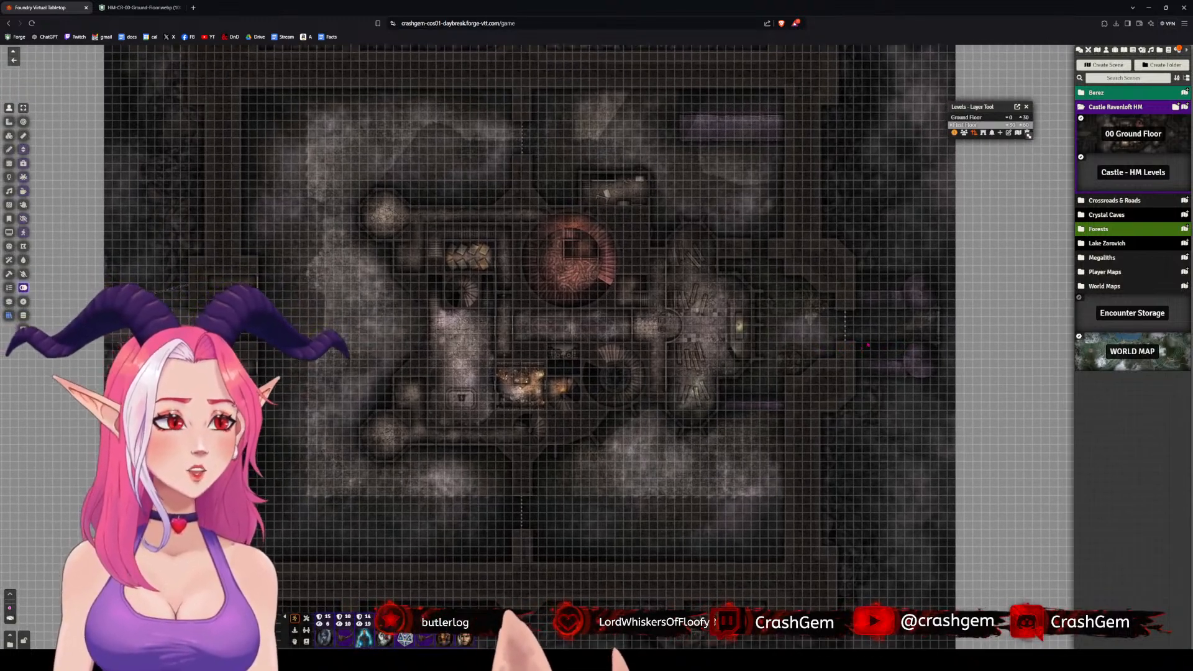
scroll(867, 344, "up", 7)
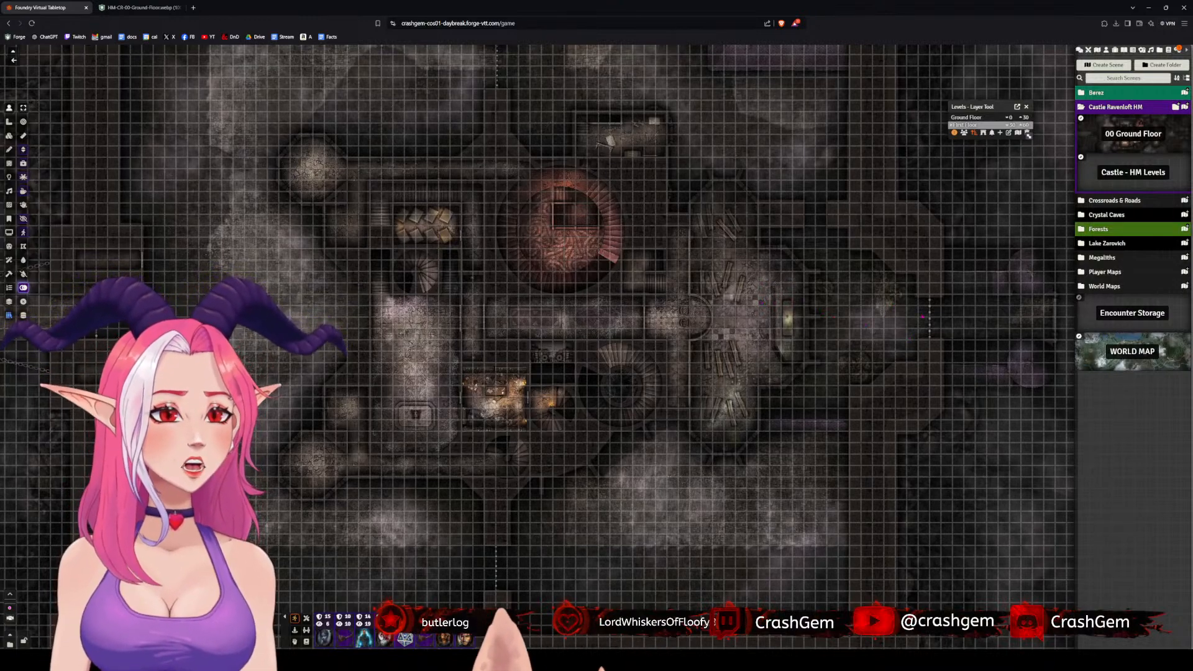
left_click_drag(922, 316, 683, 363)
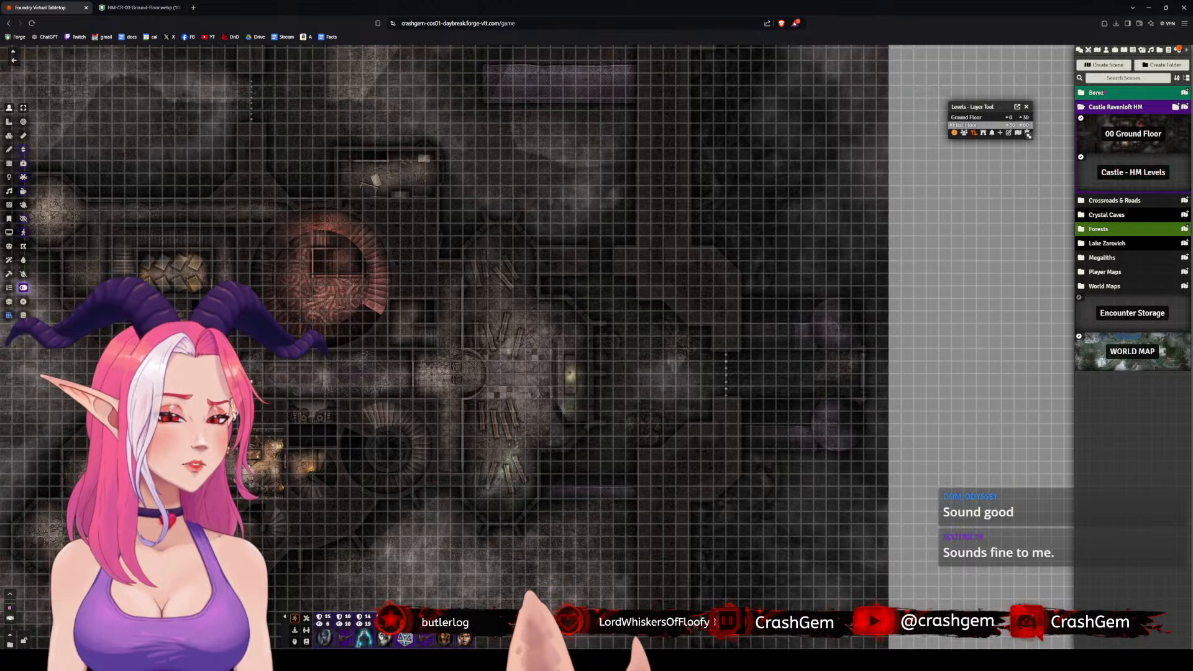
- Expand the Berez folder and its Baba Lysaga's Hut subfolder, and view the SC: Swamp Hut Berez scene
left_click(1097, 93)
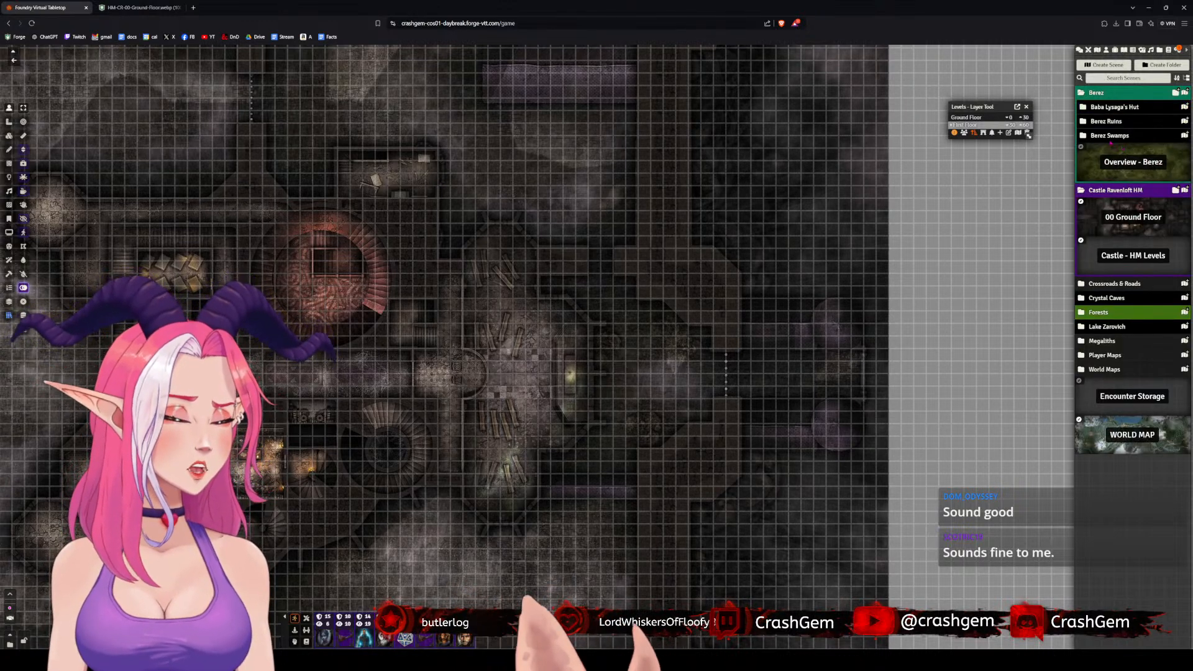
left_click(1118, 109)
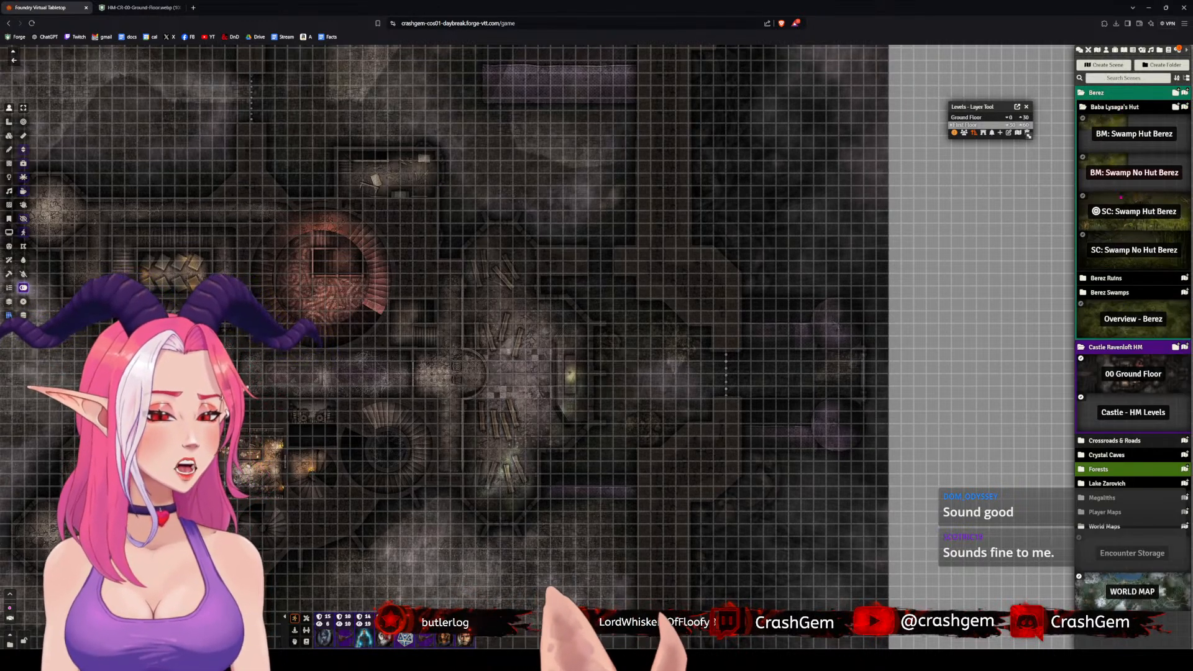
left_click(1124, 211)
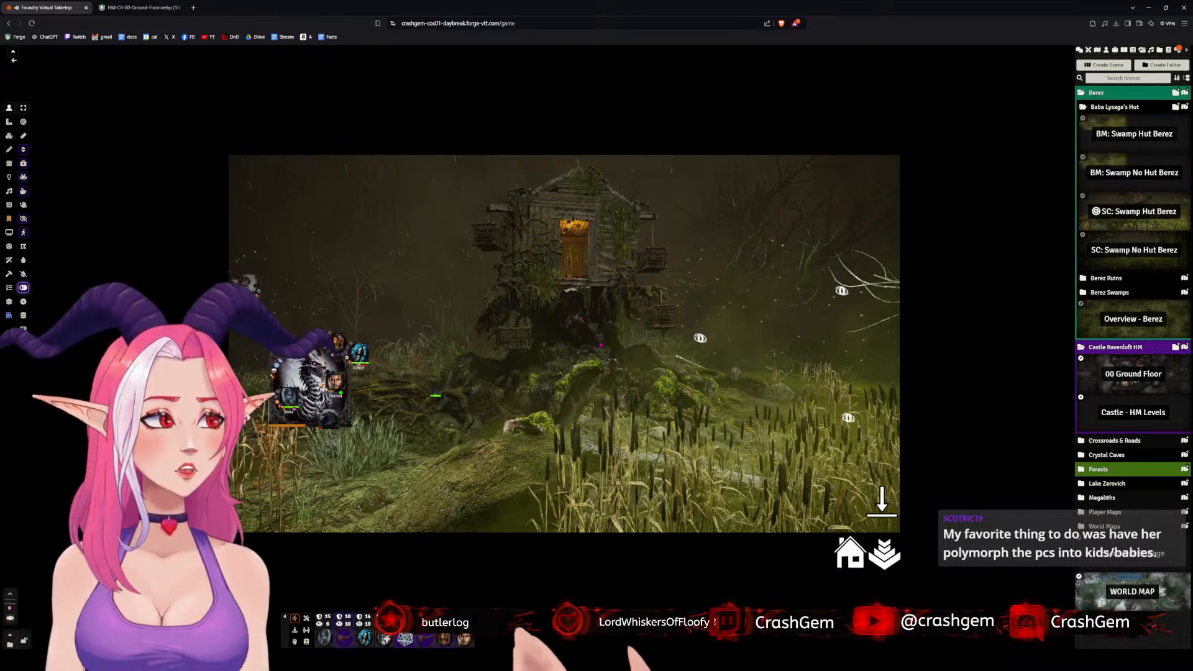
- Examine the swamp hut scene, covering the hut with its hanging cages and the character tokens at the swamp's west edge
scroll(600, 345, "up", 9)
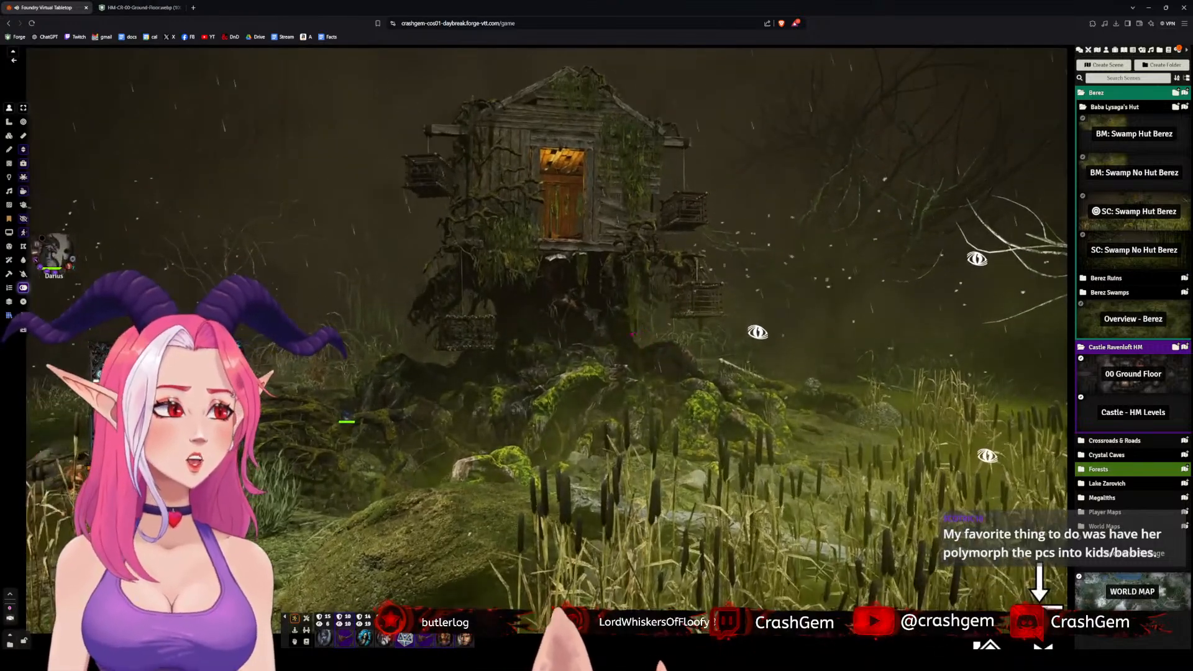
left_click_drag(620, 342, 741, 326)
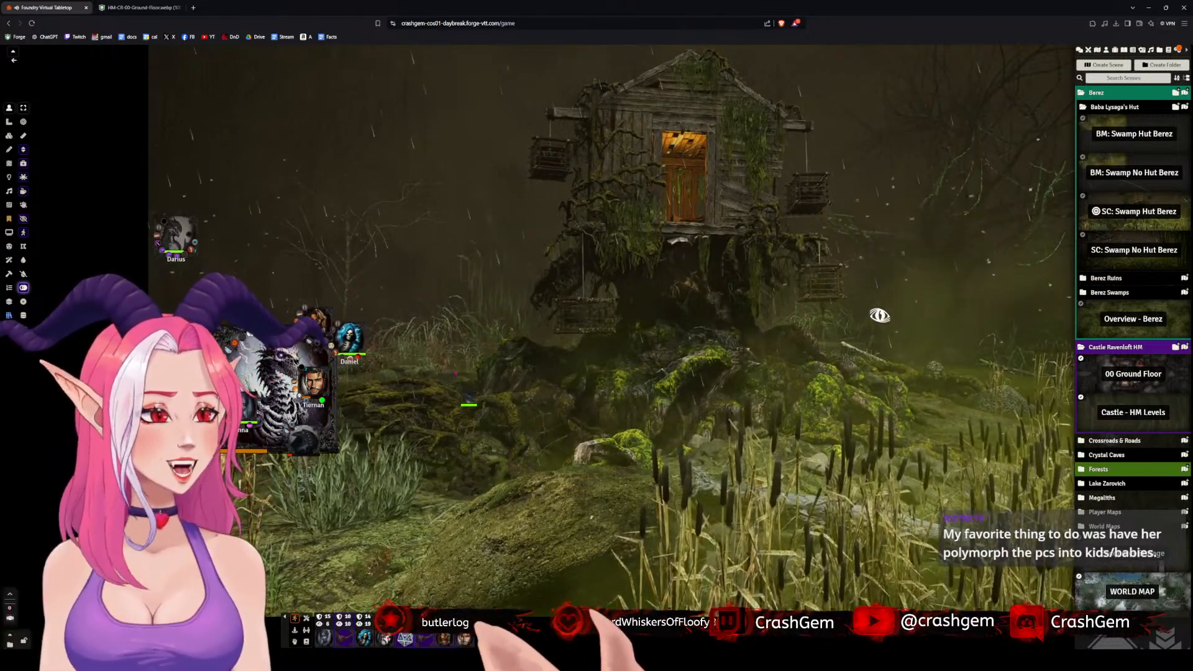
scroll(591, 517, "up", 5)
left_click_drag(590, 517, 732, 605)
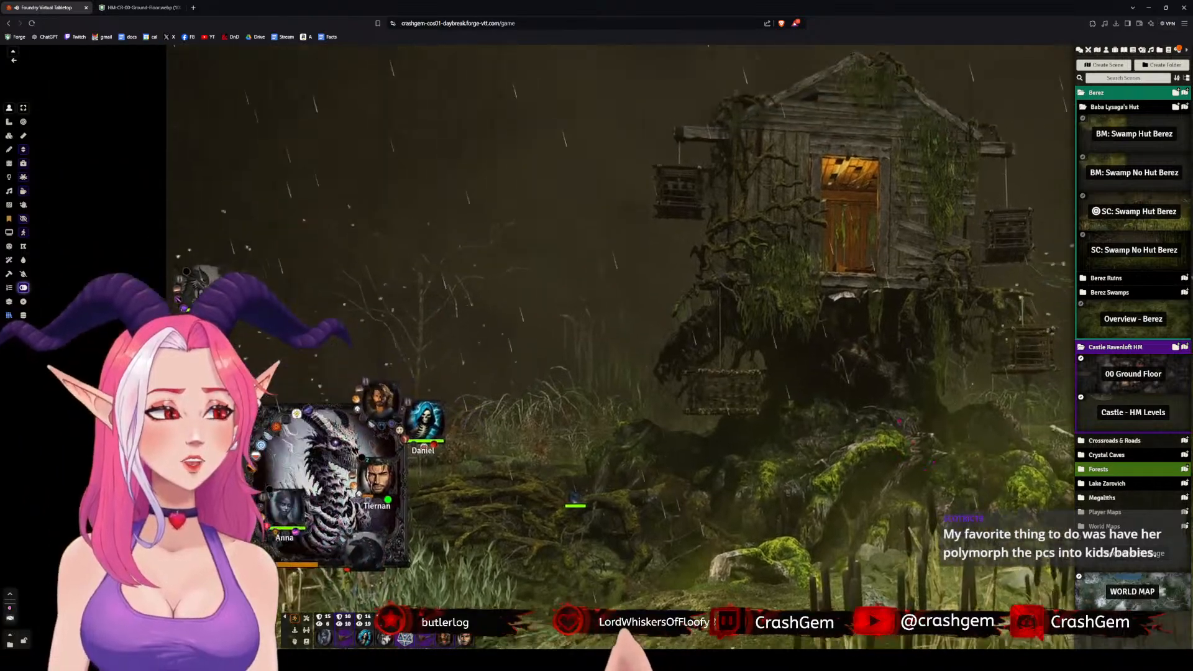
left_click_drag(899, 421, 957, 404)
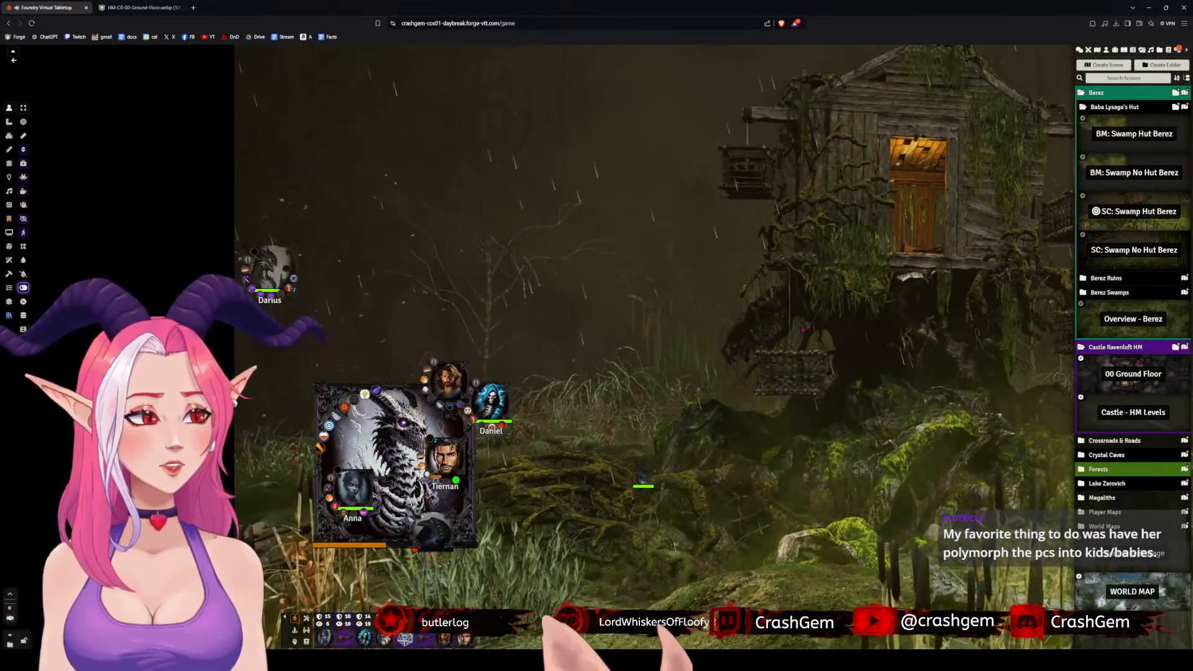
mouse_move(393, 460)
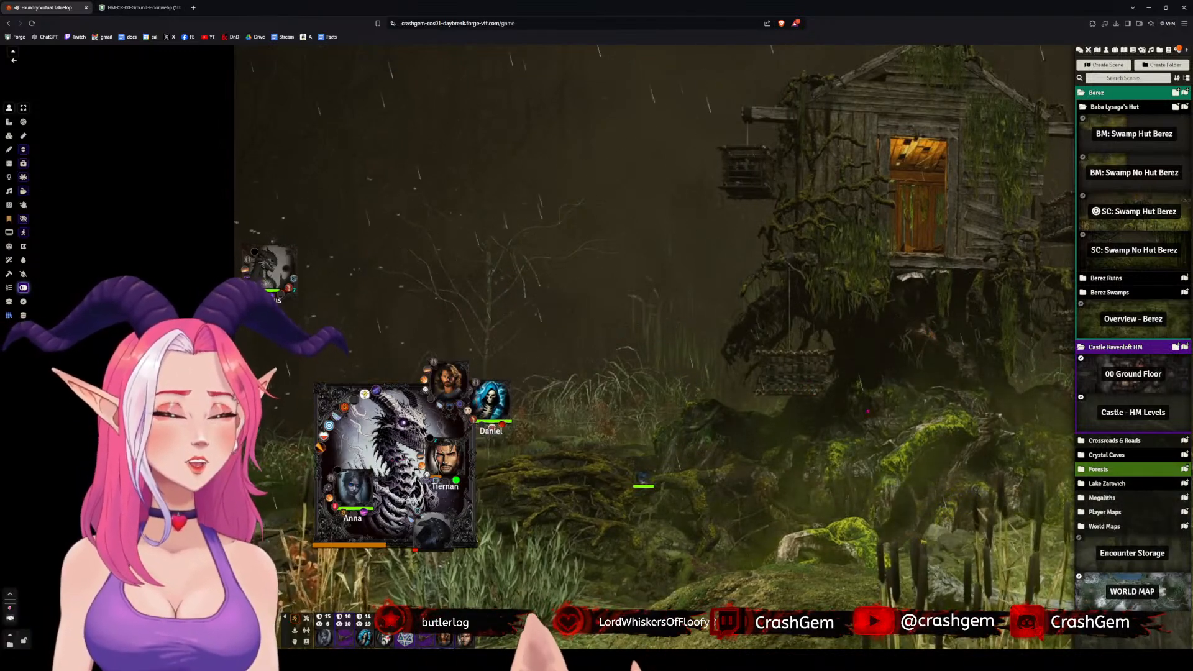
left_click_drag(952, 426, 725, 458)
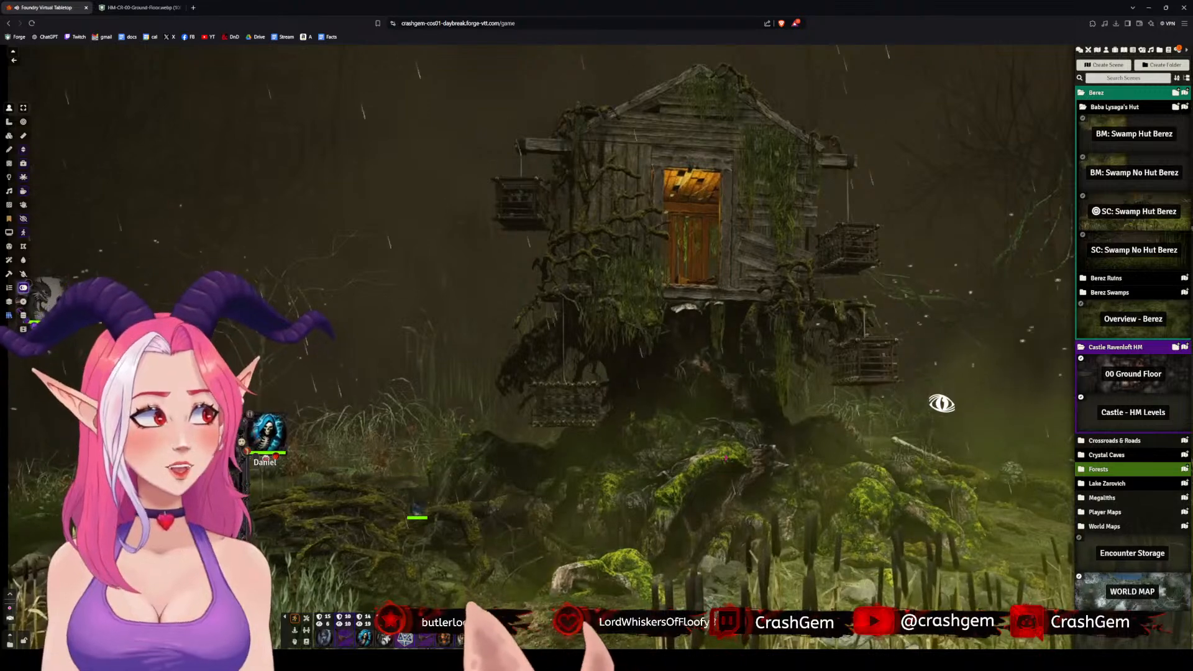
scroll(942, 402, "down", 3)
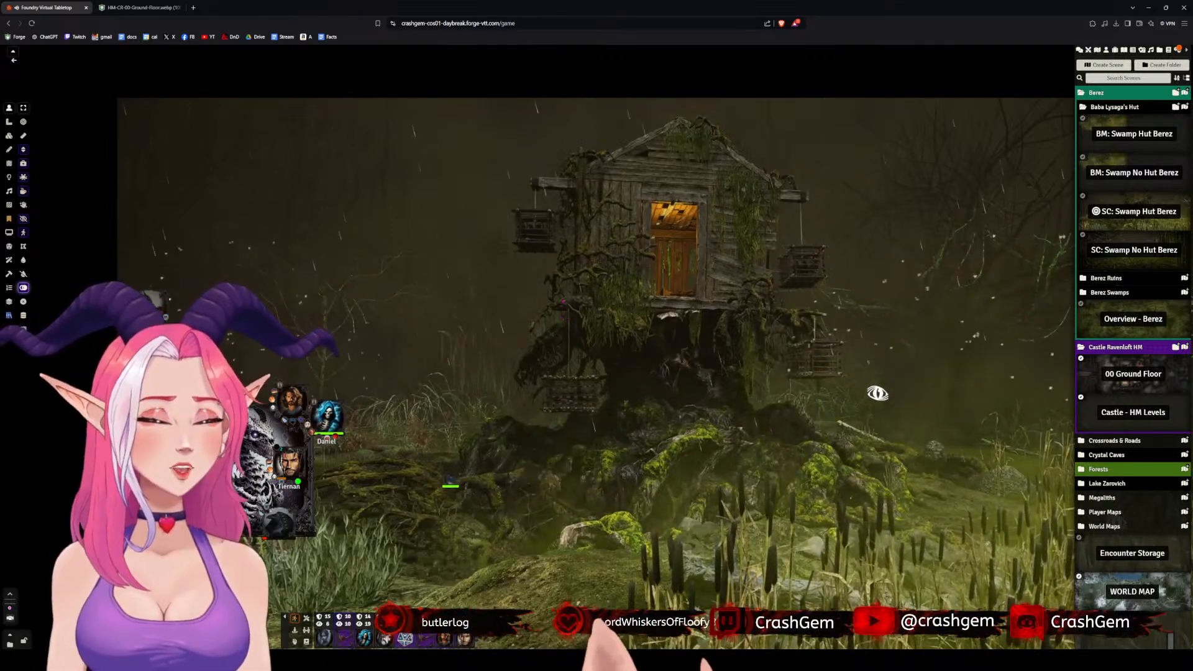
left_click_drag(712, 369, 640, 361)
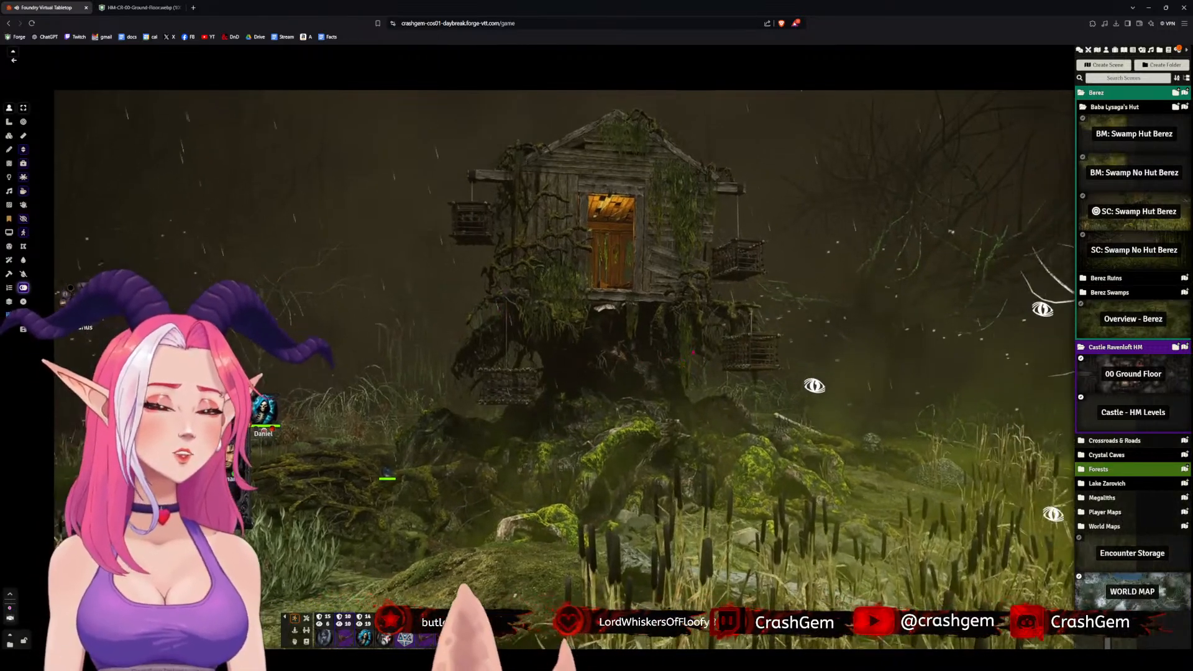
scroll(640, 362, "down", 5)
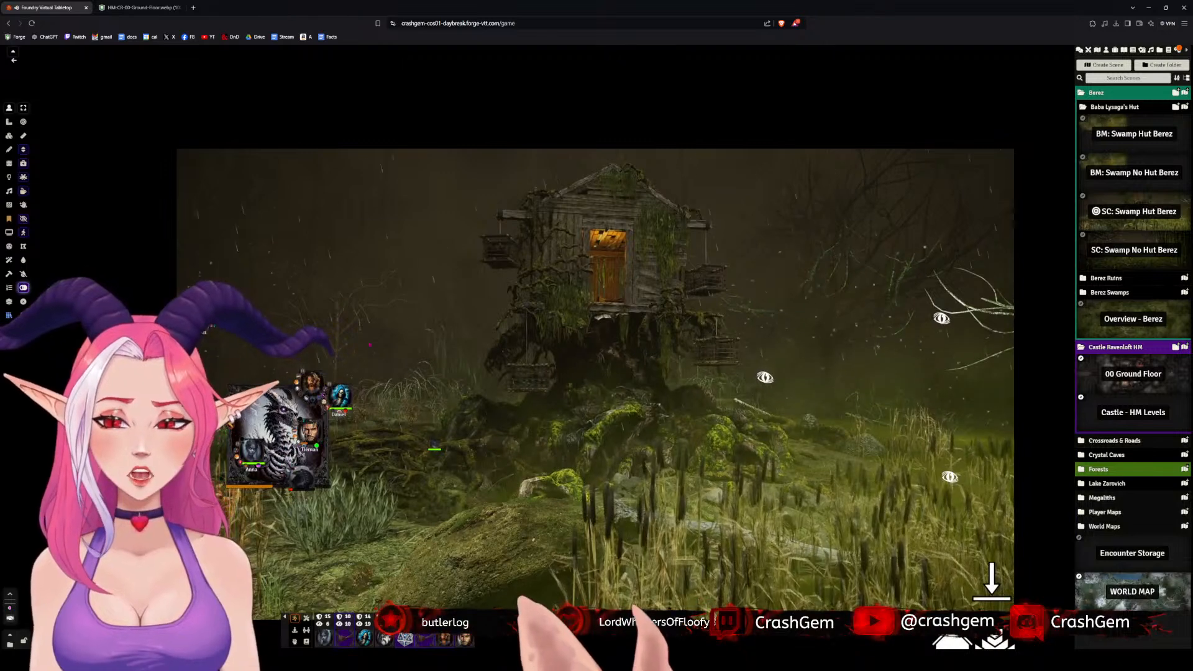
- View the BM: Swamp Hut Berez battle map and select the Tarakamedes, the Grave Wyrm token near its southeast corner
left_click(1140, 135)
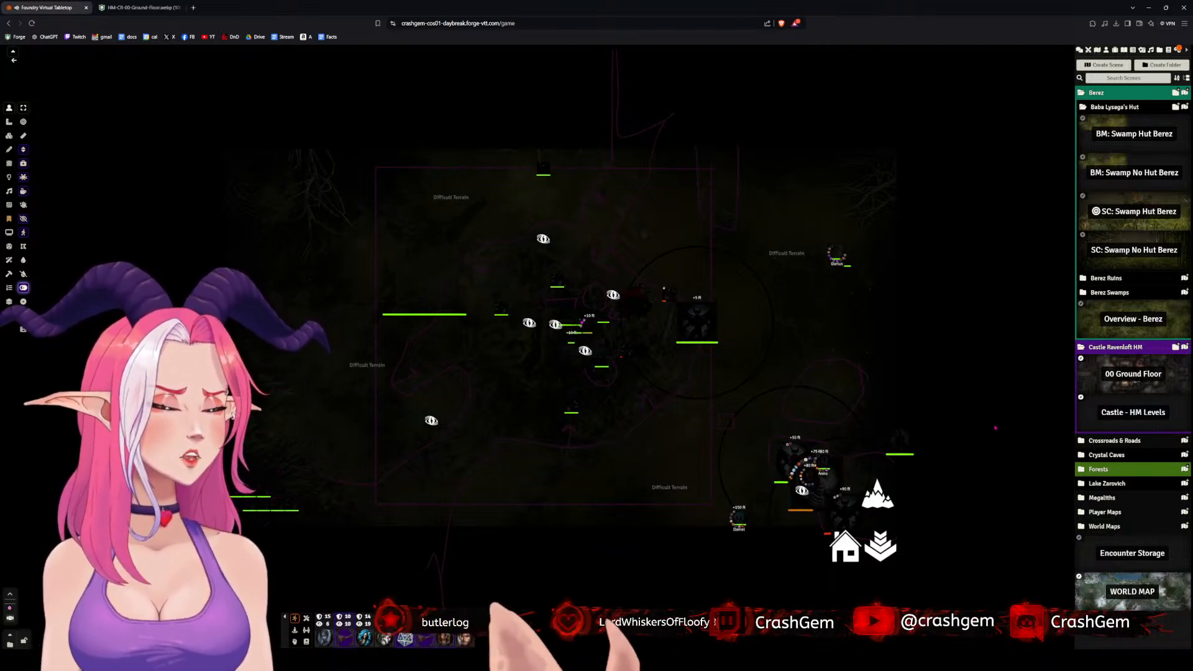
left_click_drag(825, 352, 720, 305)
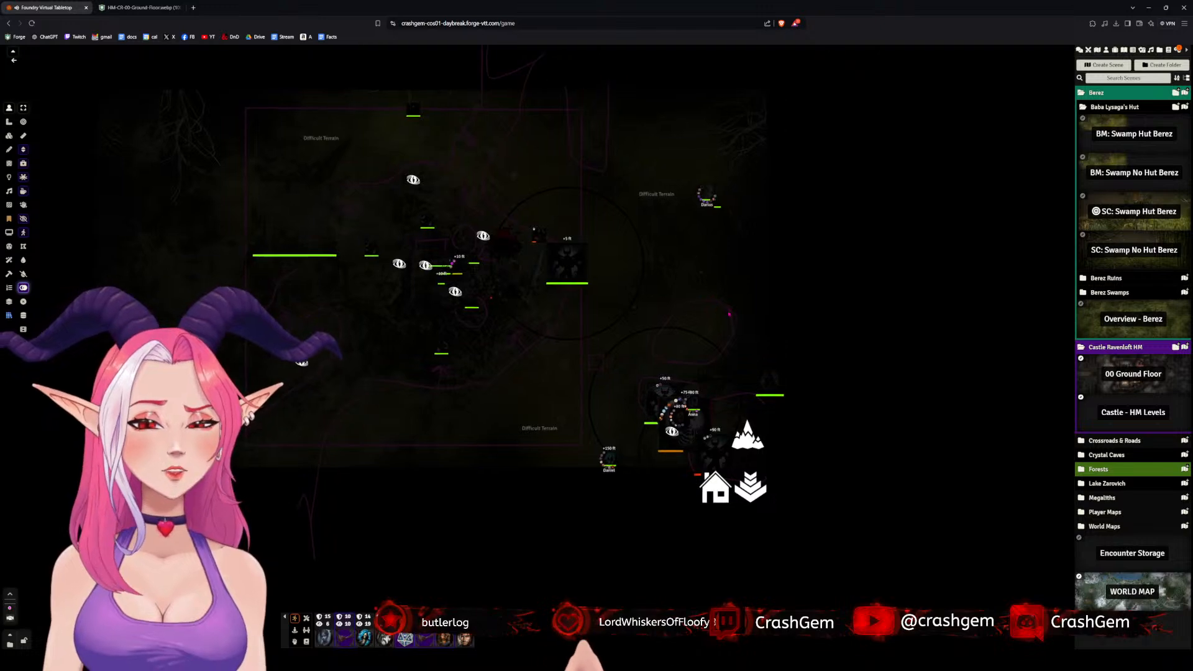
scroll(721, 305, "up", 6)
left_click(702, 438)
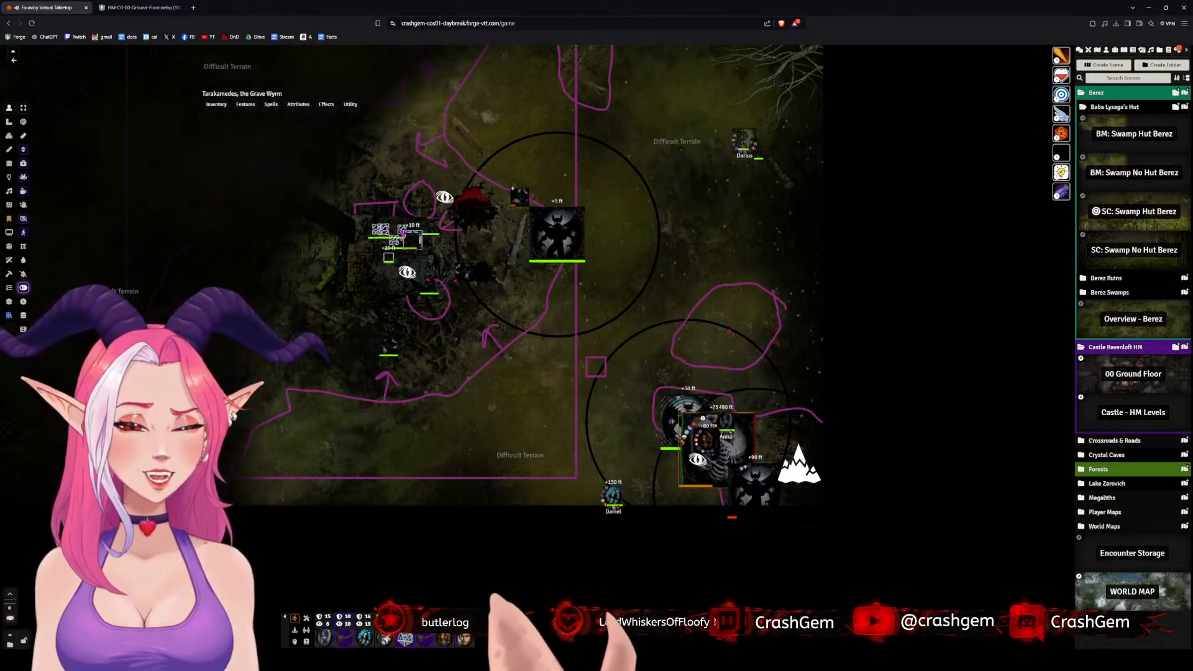
- Examine the swamp hut battle map, covering the hut's surroundings and the cluster of tokens near the southeast corner
left_click_drag(699, 329, 682, 311)
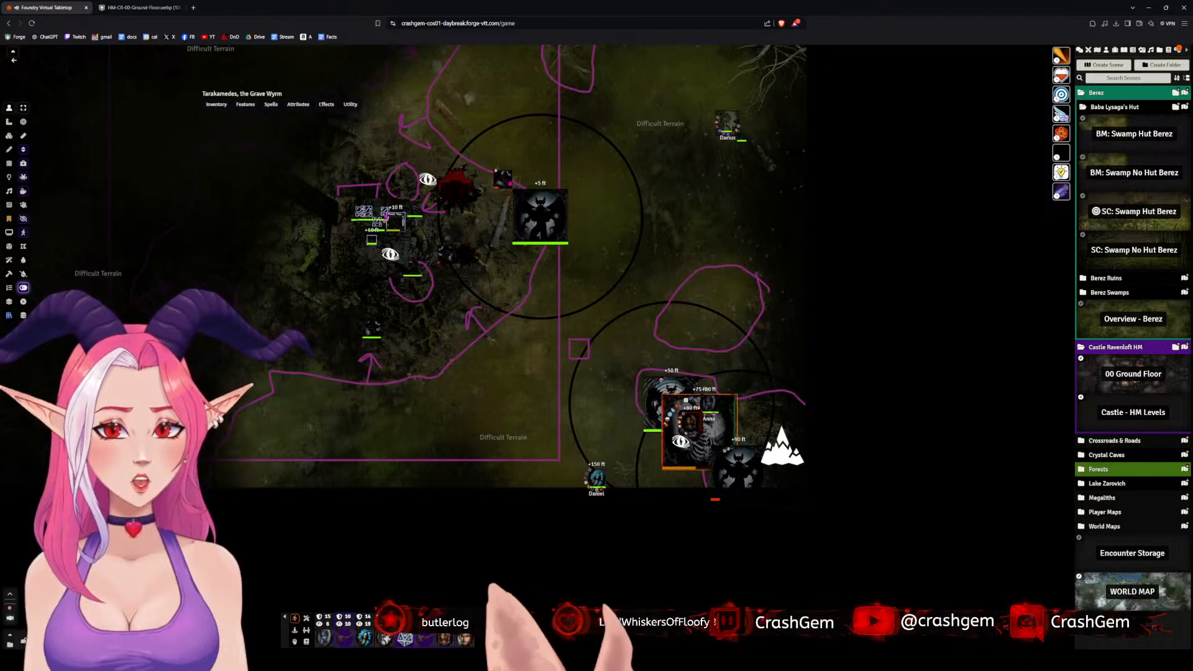
mouse_move(683, 311)
left_mouse_down()
mouse_move(798, 324)
mouse_move(675, 305)
left_mouse_up()
scroll(765, 390, "up", 2)
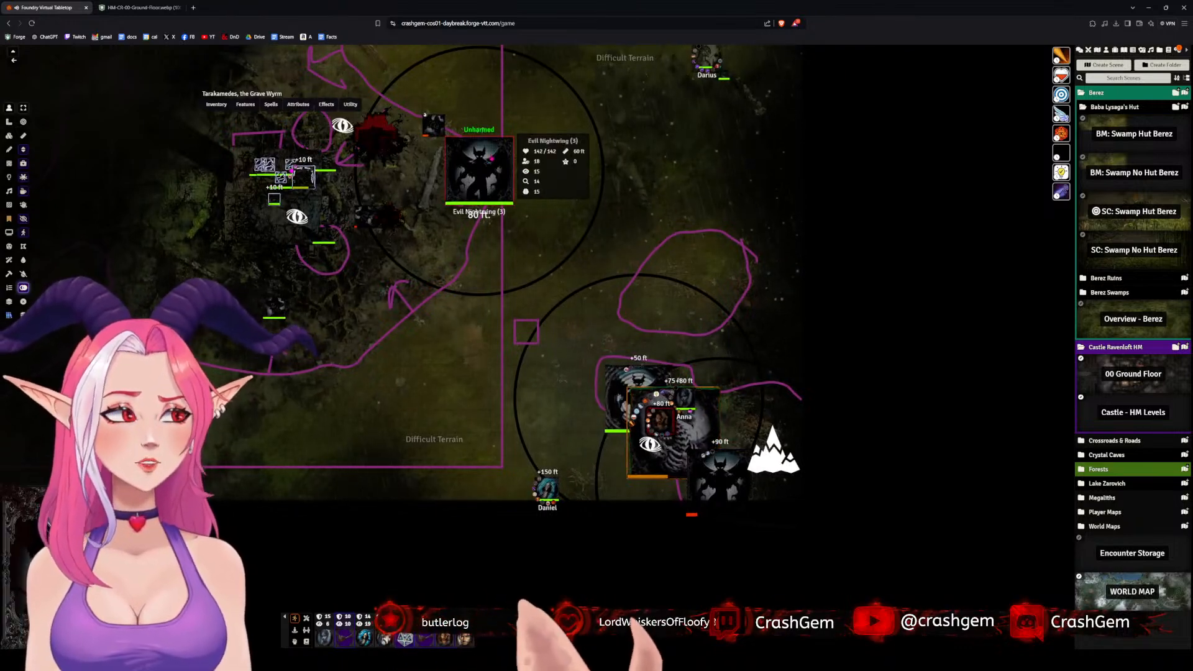
scroll(596, 348, "up", 5)
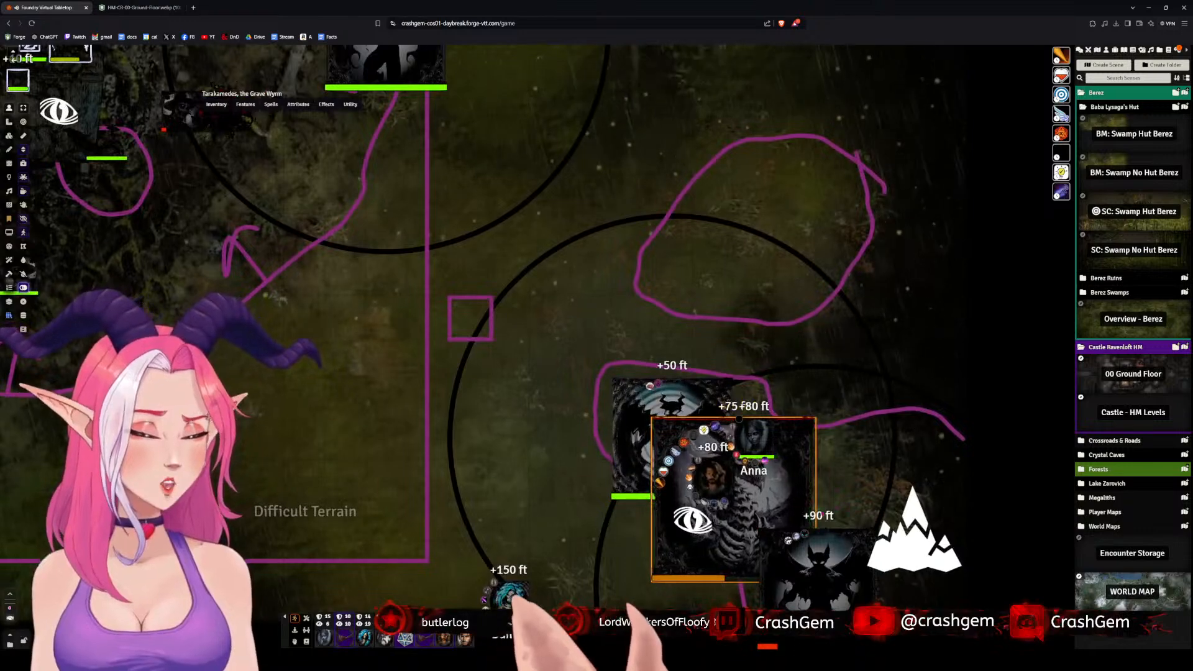
scroll(595, 347, "down", 5)
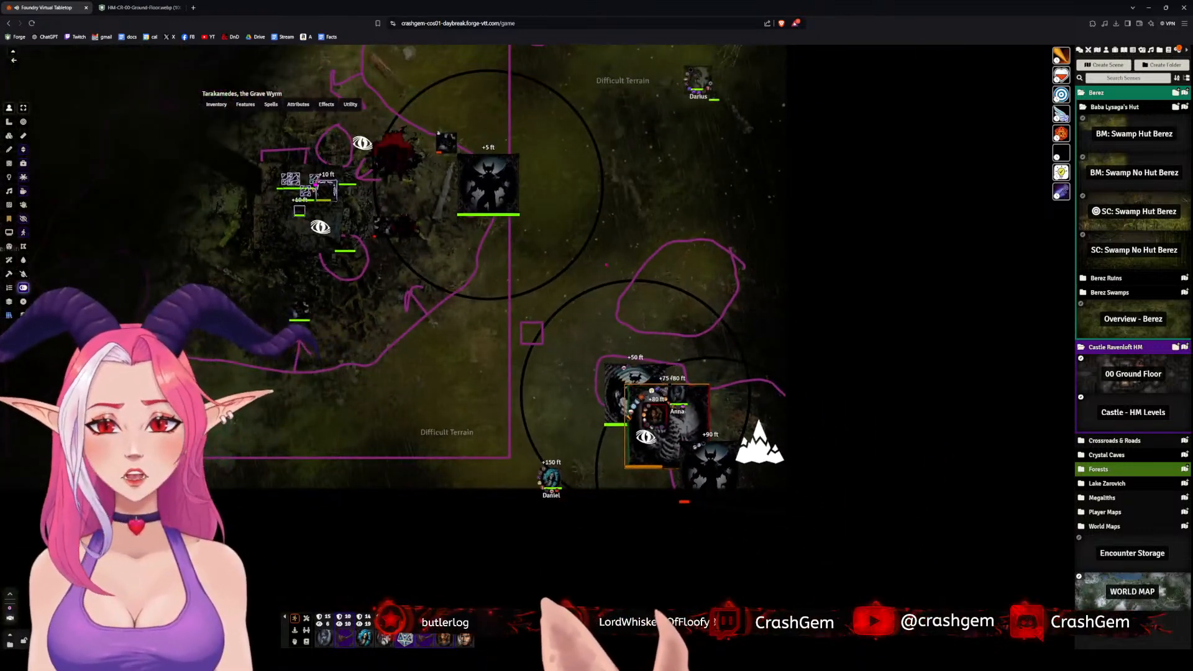
left_click_drag(534, 298, 767, 385)
left_click_drag(769, 319, 701, 314)
scroll(700, 315, "up", 10)
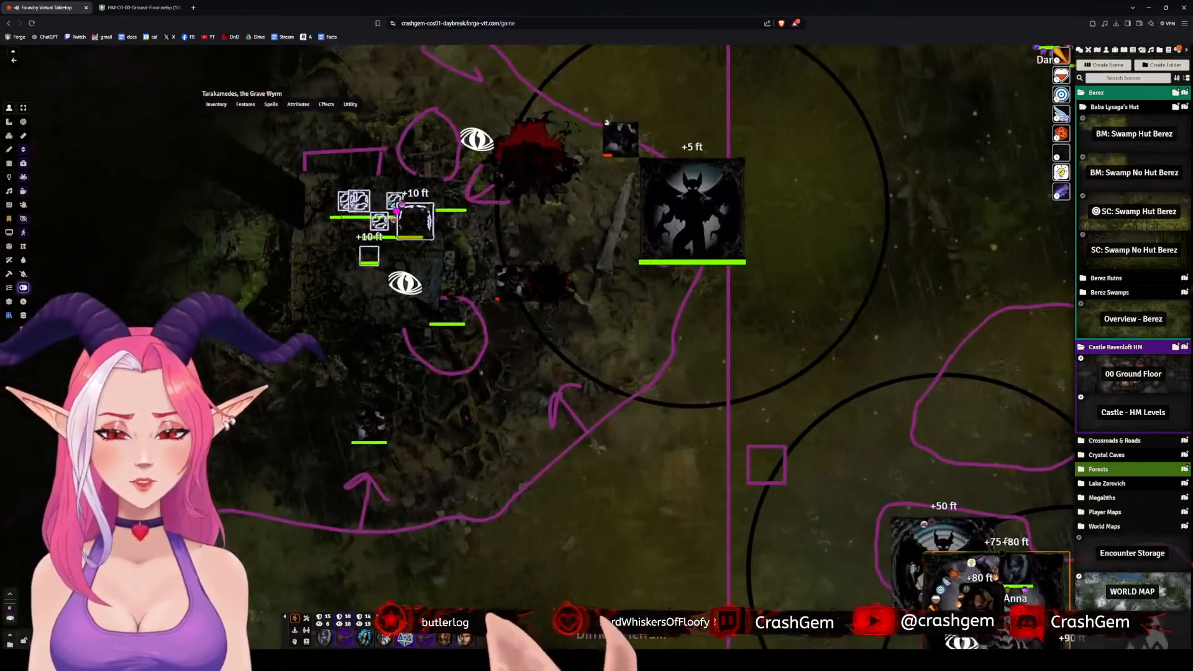
left_click(371, 421)
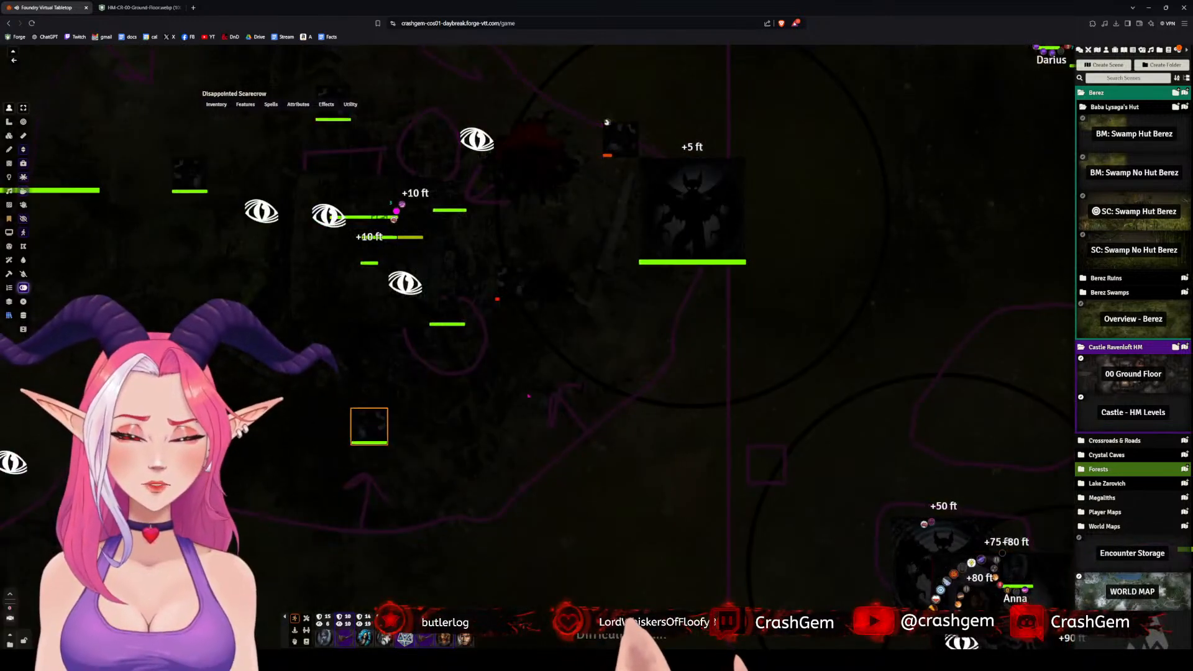
left_click(307, 185)
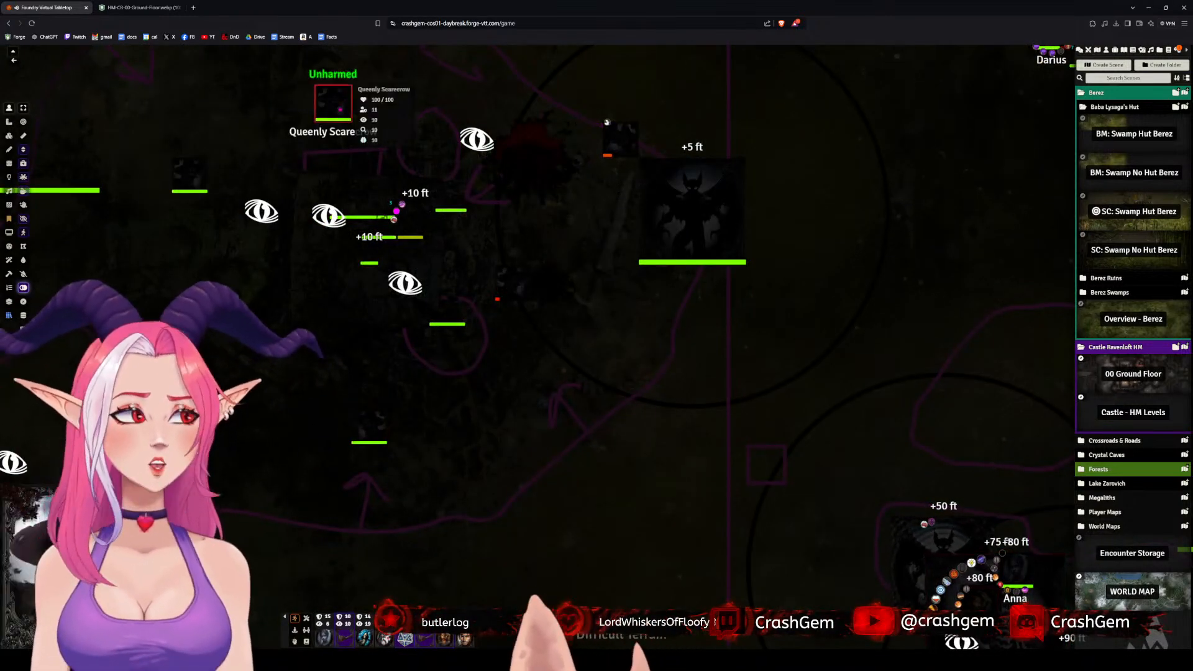
left_click(334, 105)
scroll(335, 216, "down", 3)
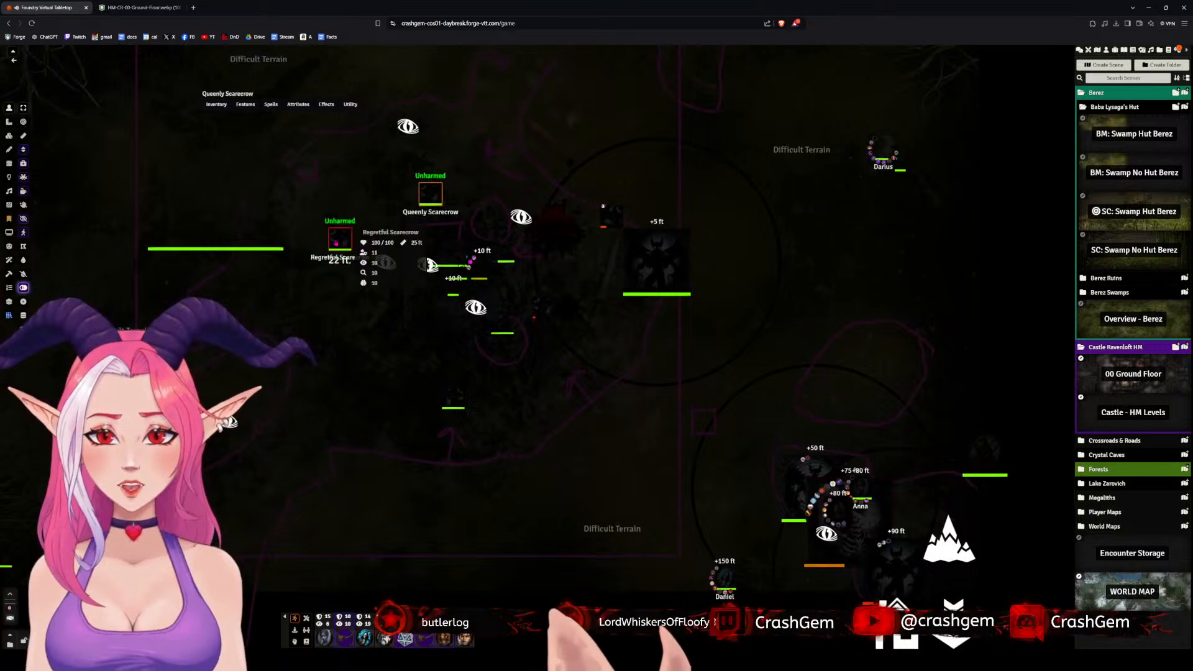
left_click(343, 238, "shift")
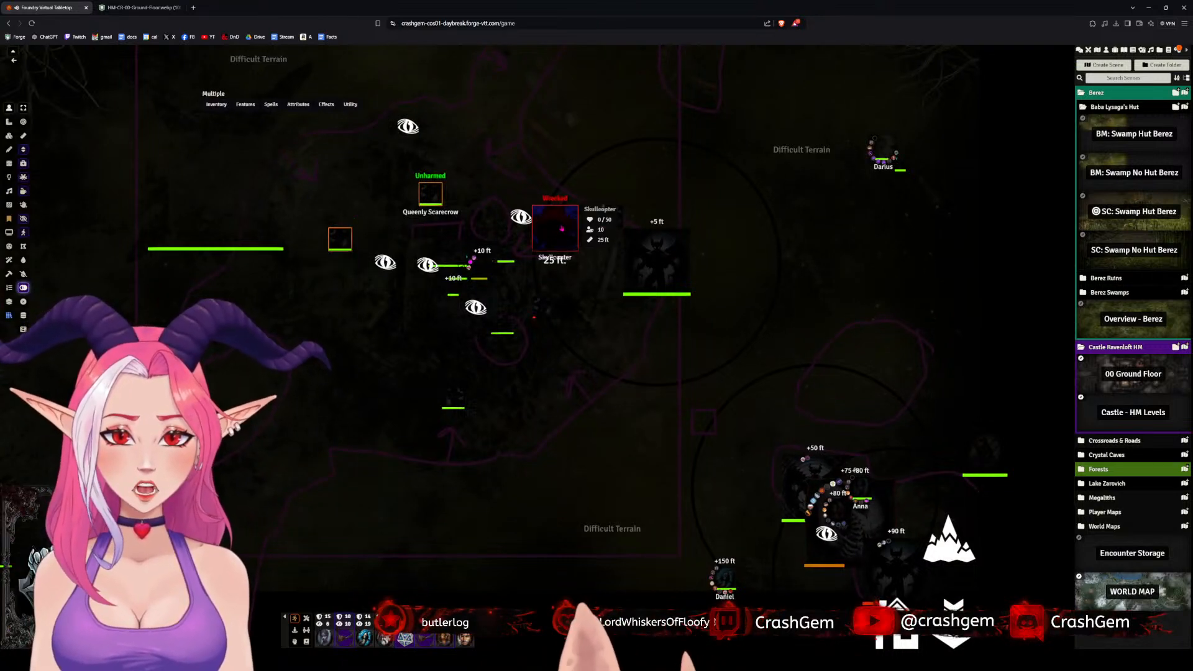
left_click(453, 397, "shift")
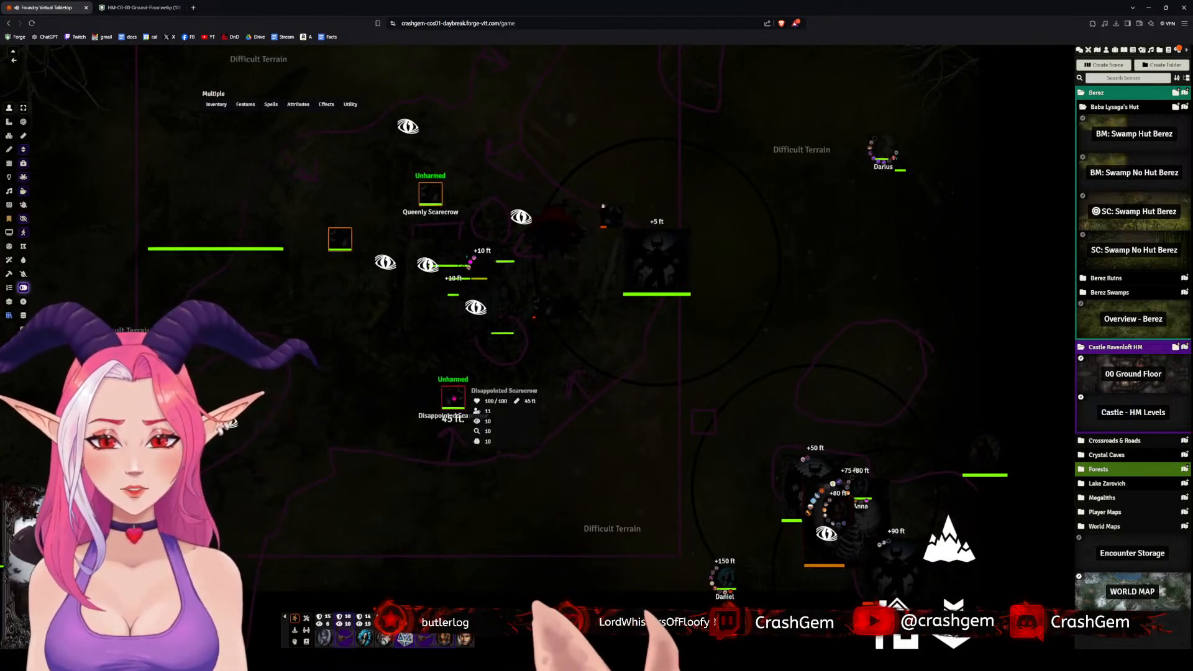
left_click(544, 309, "shift")
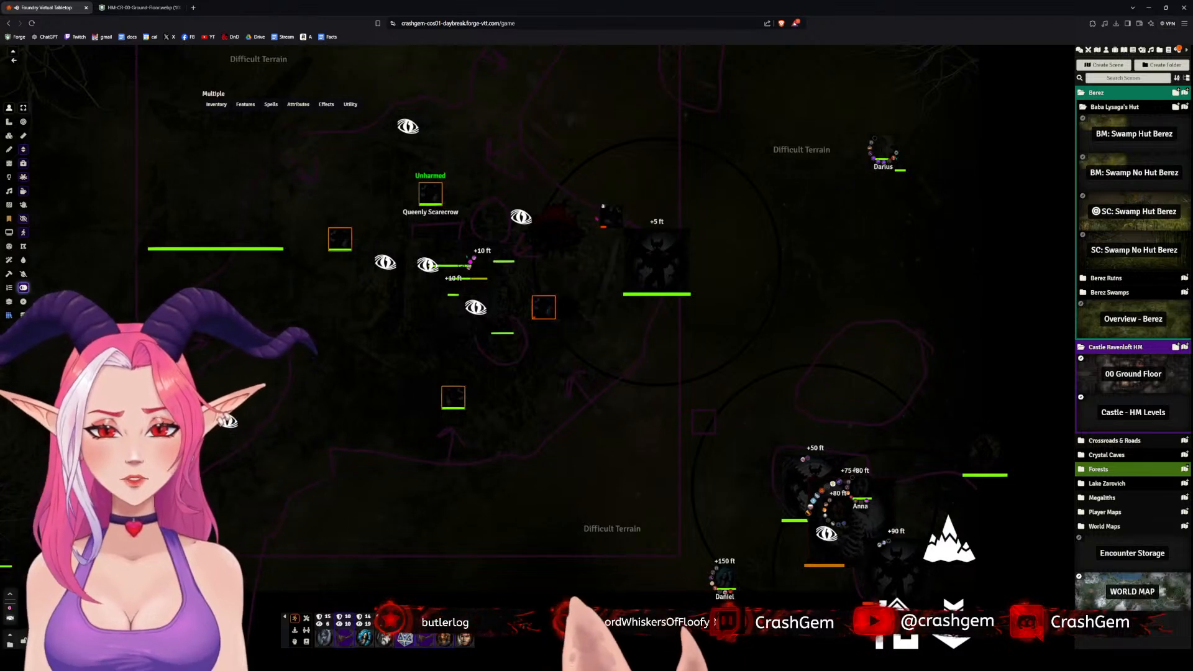
left_click(656, 261, "shift")
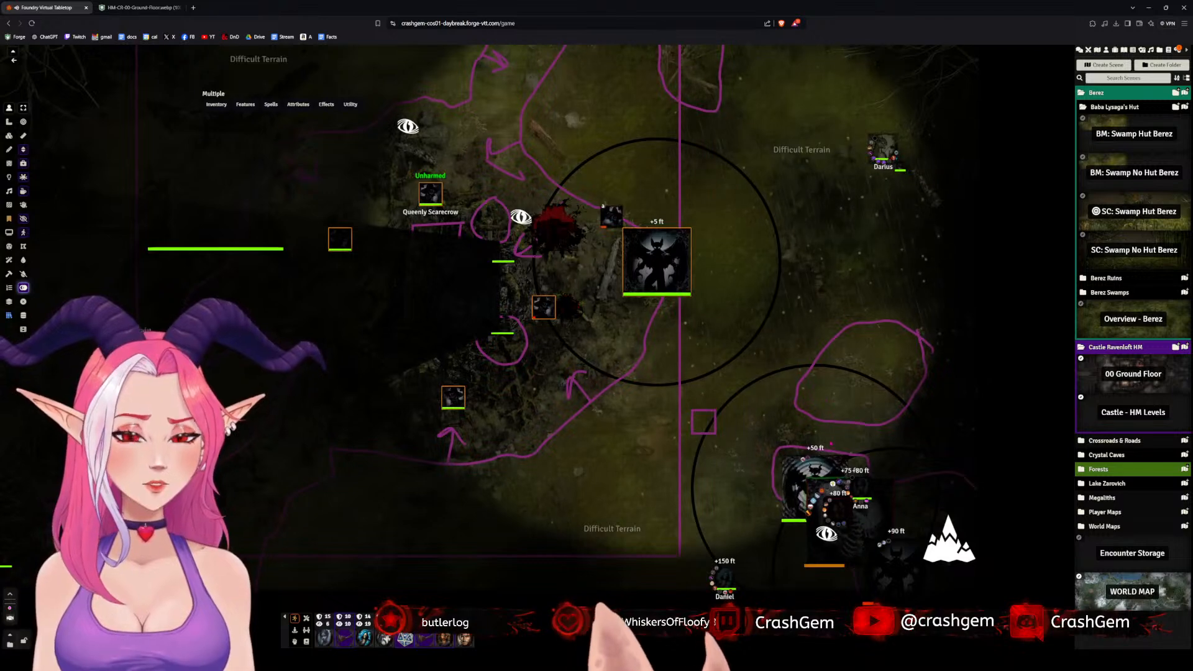
left_click(814, 485, "shift")
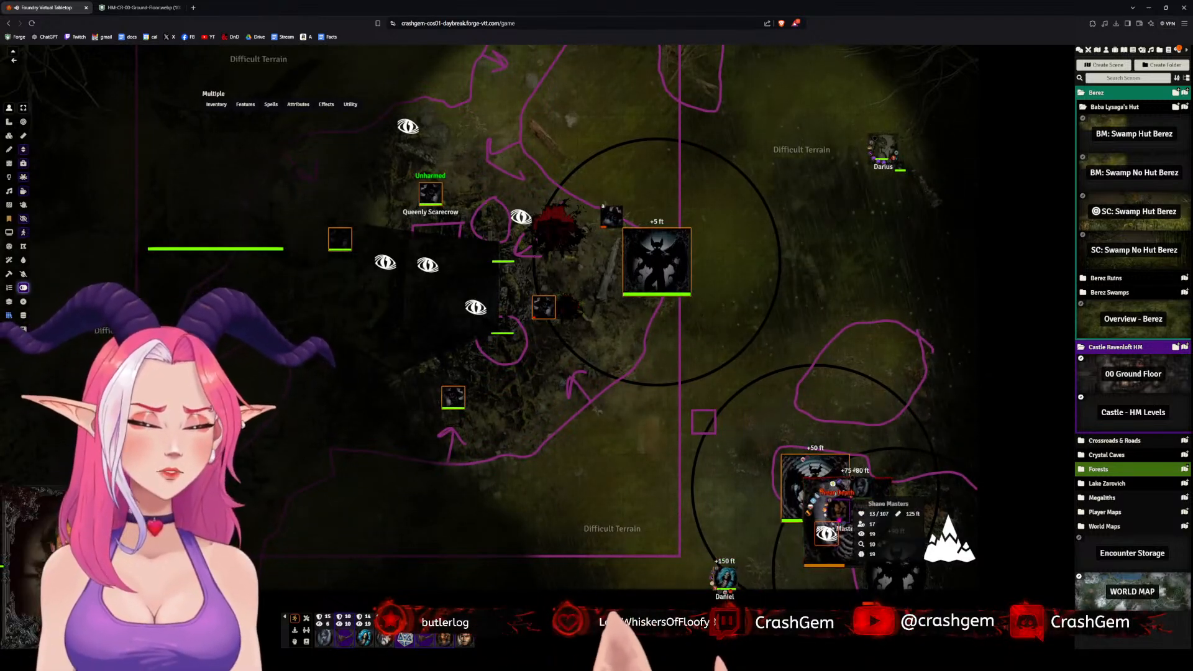
- Select the southeast group of tokens together with the scarecrows around the hut and the small token just east of it, and copy them
left_click_drag(985, 642, 646, 387)
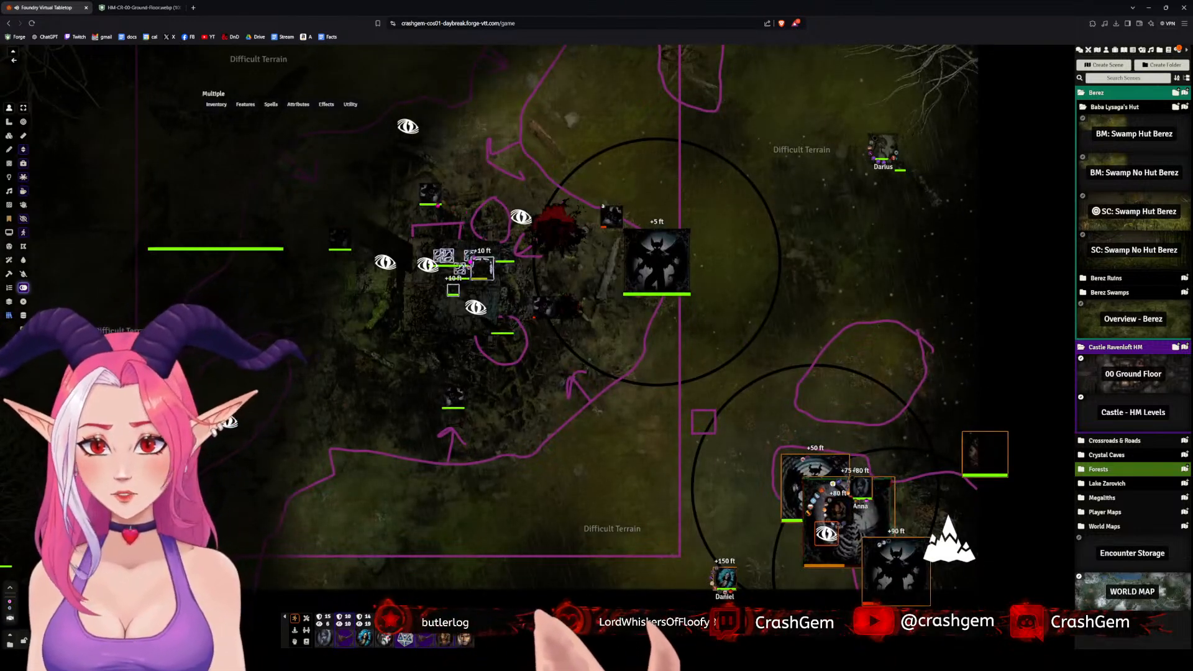
left_click(436, 204, "shift")
left_click(341, 240, "shift")
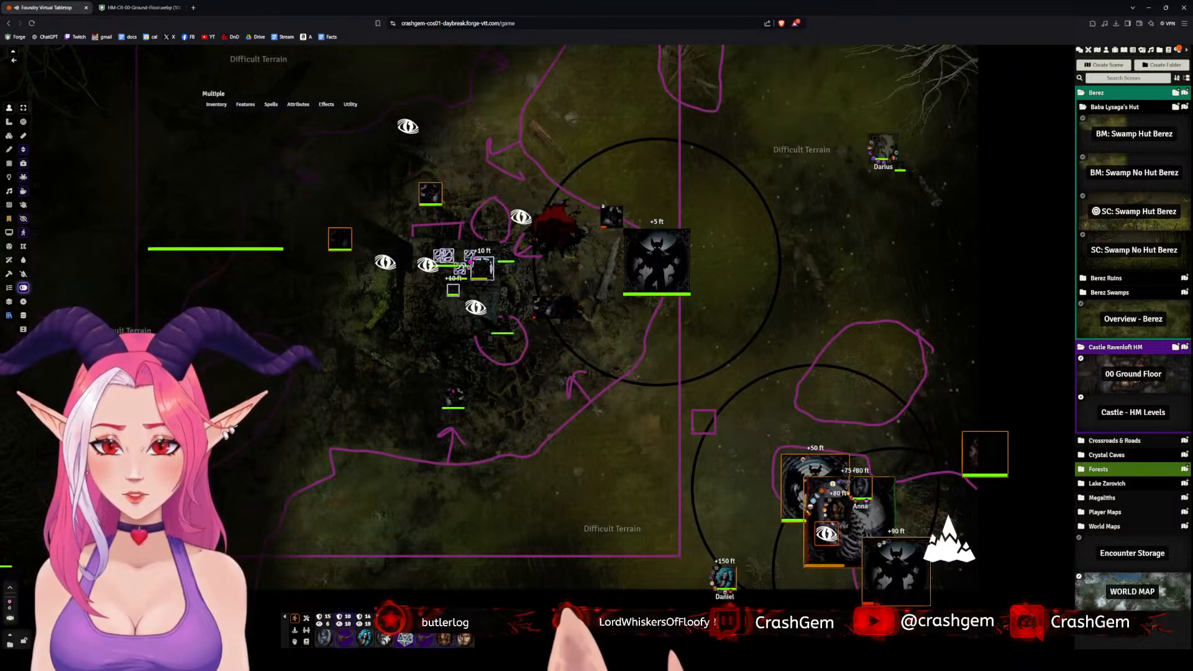
left_click(454, 399, "shift")
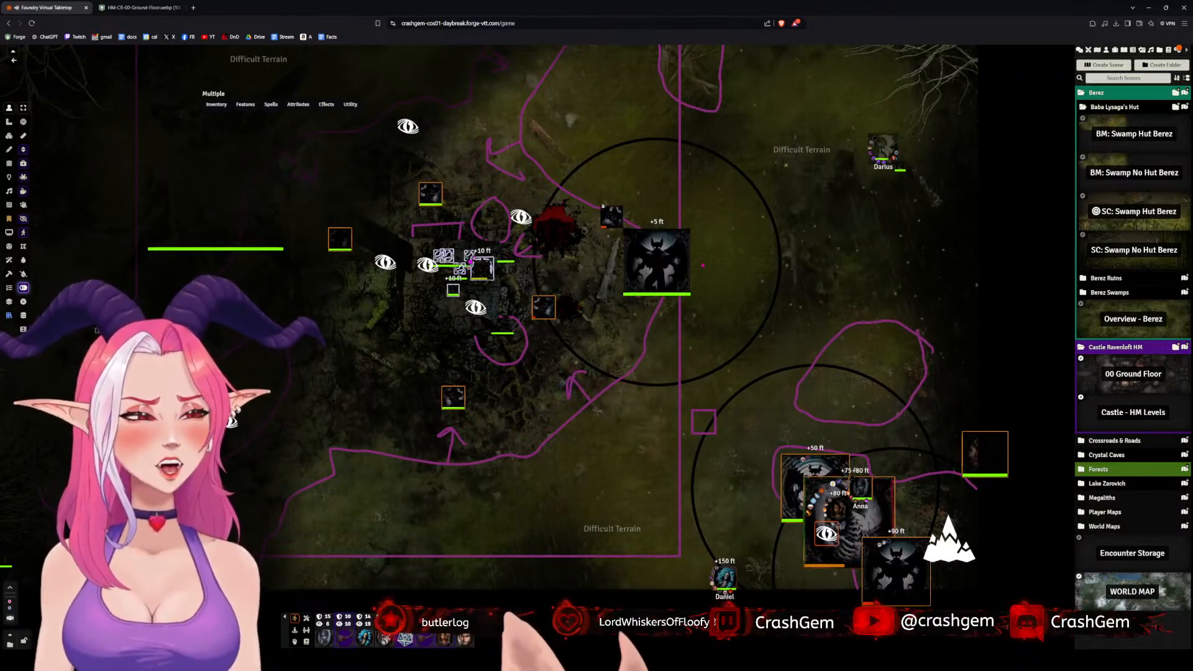
mouse_move(659, 286)
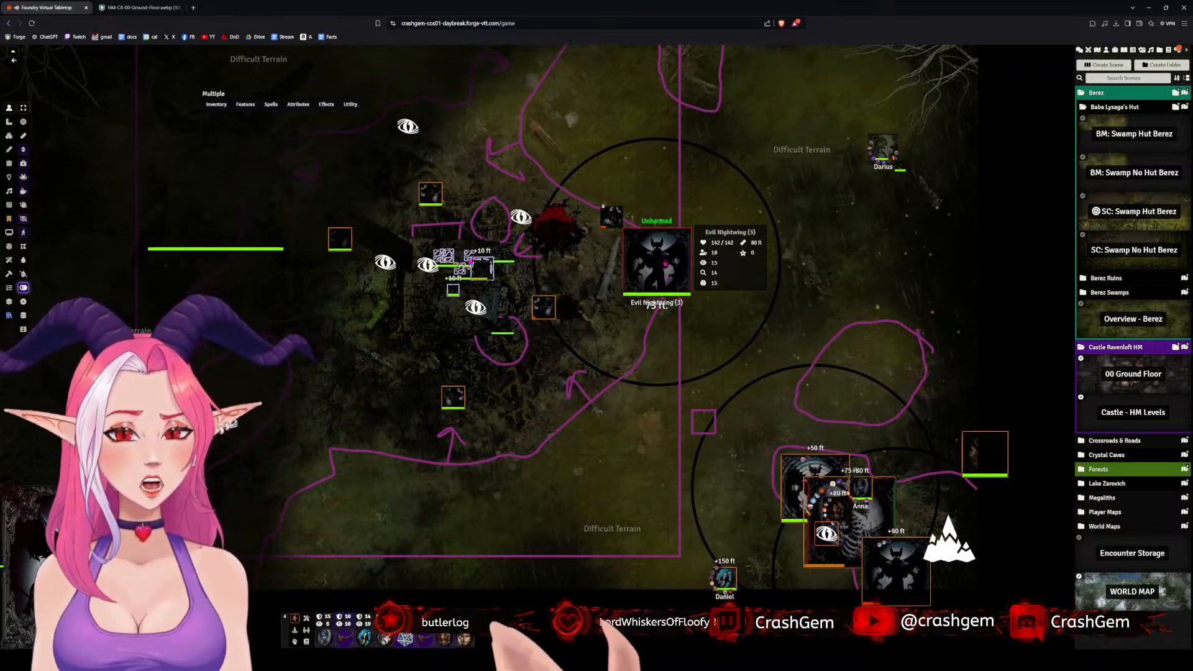
key("ctrl+c")
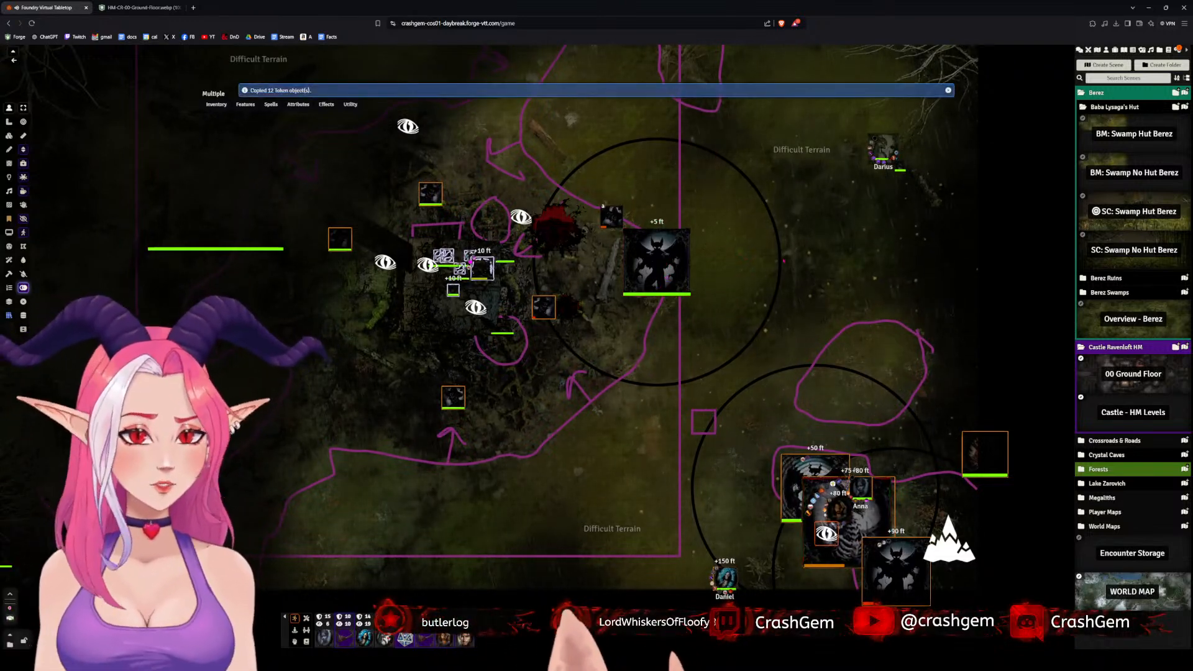
- Expand the Berez Swamps subfolder and view the BM: Swamp 2 Berez scene
left_click_drag(895, 308, 775, 241)
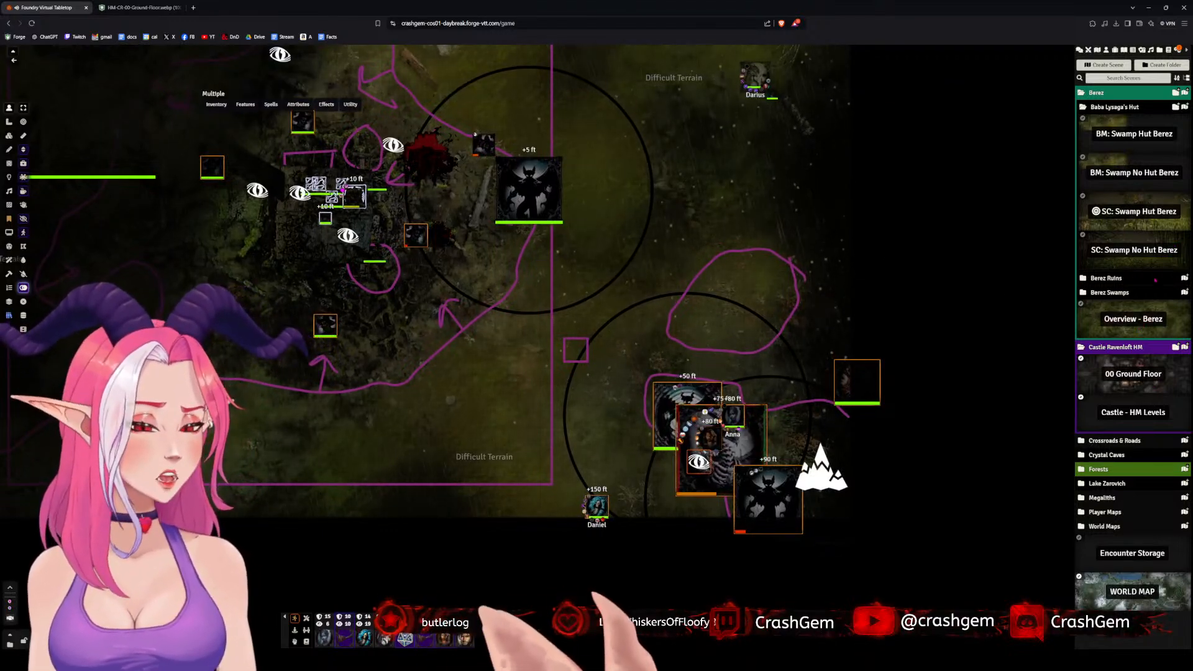
left_click(1121, 293)
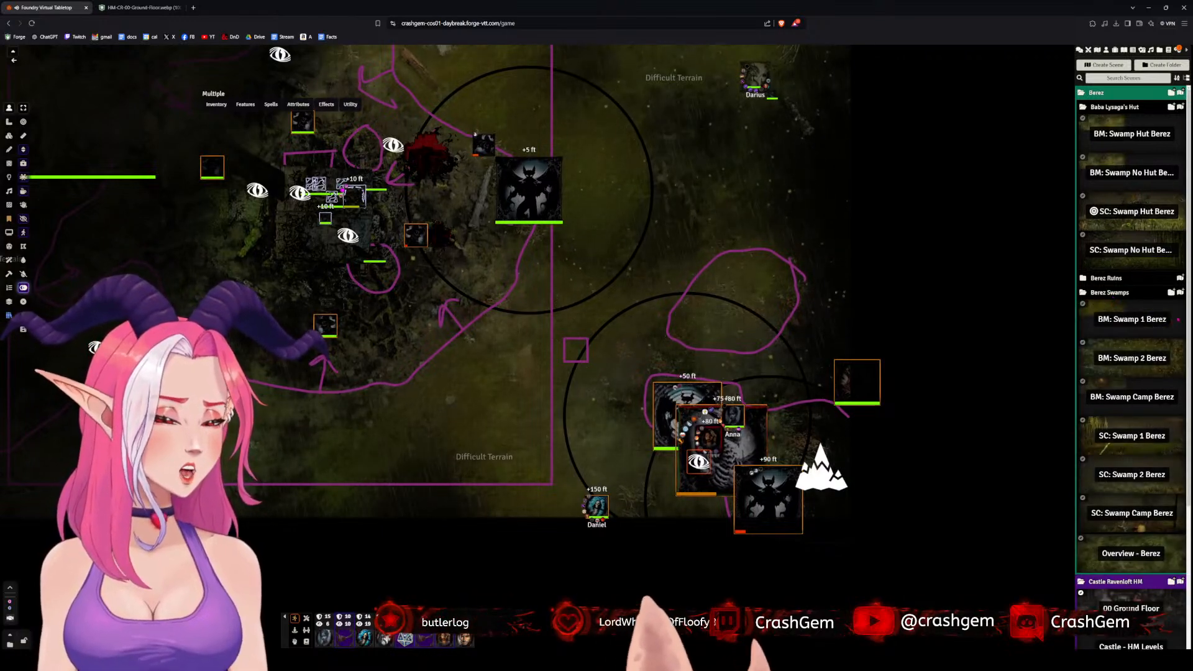
left_click(1163, 359)
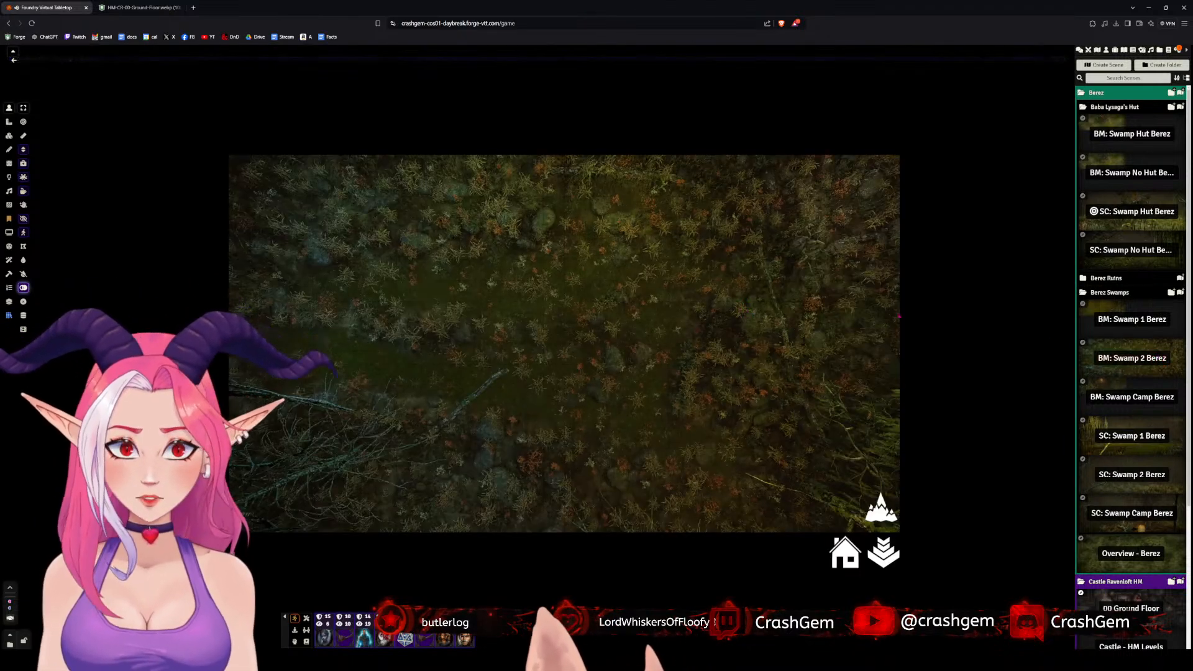
- Set the grid size of the BM: Swamp Camp Berez scene to 50 pixels, accept the dimension change and close its configuration
right_click(1153, 400)
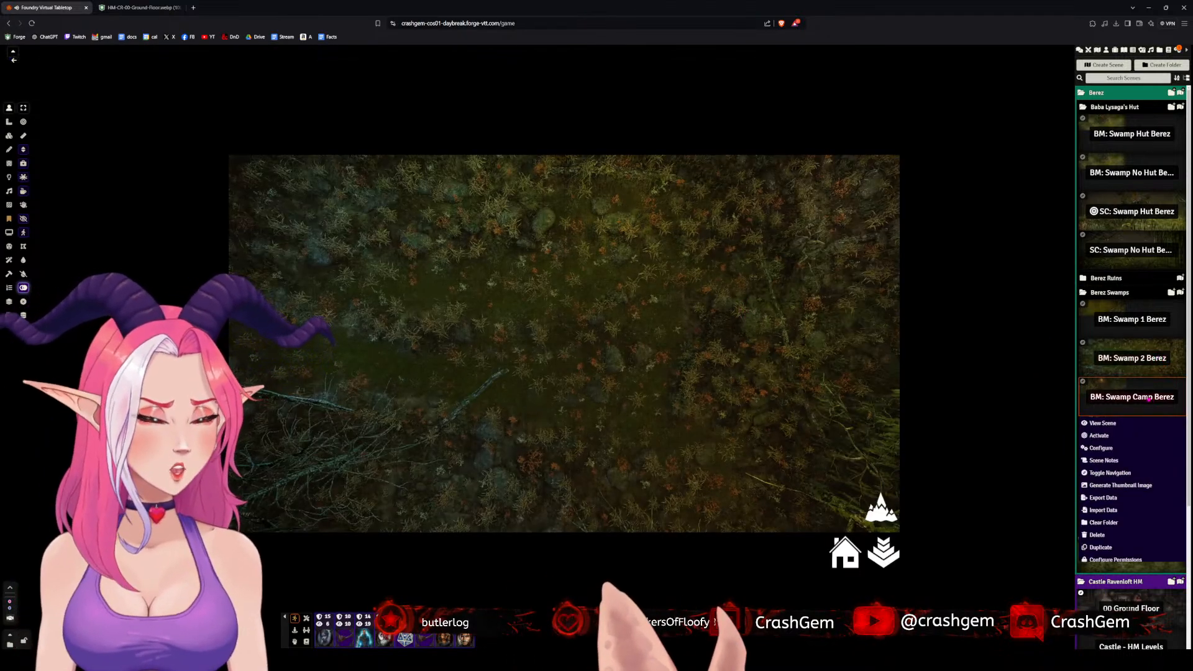
left_click(1102, 448)
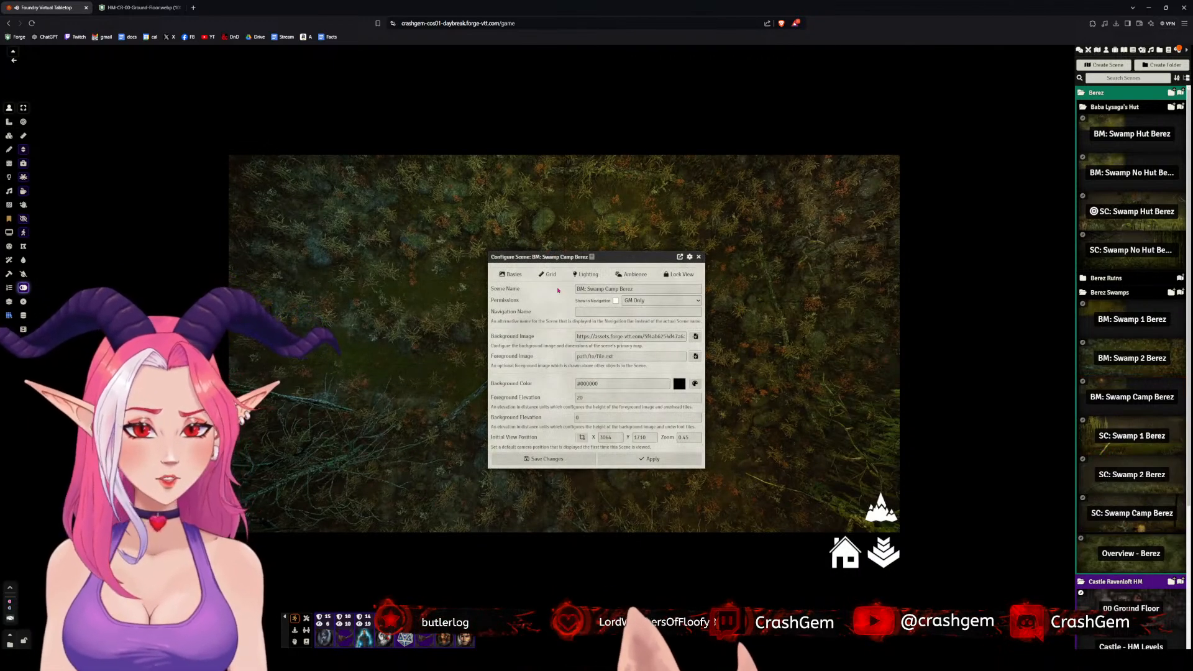
left_click(549, 274)
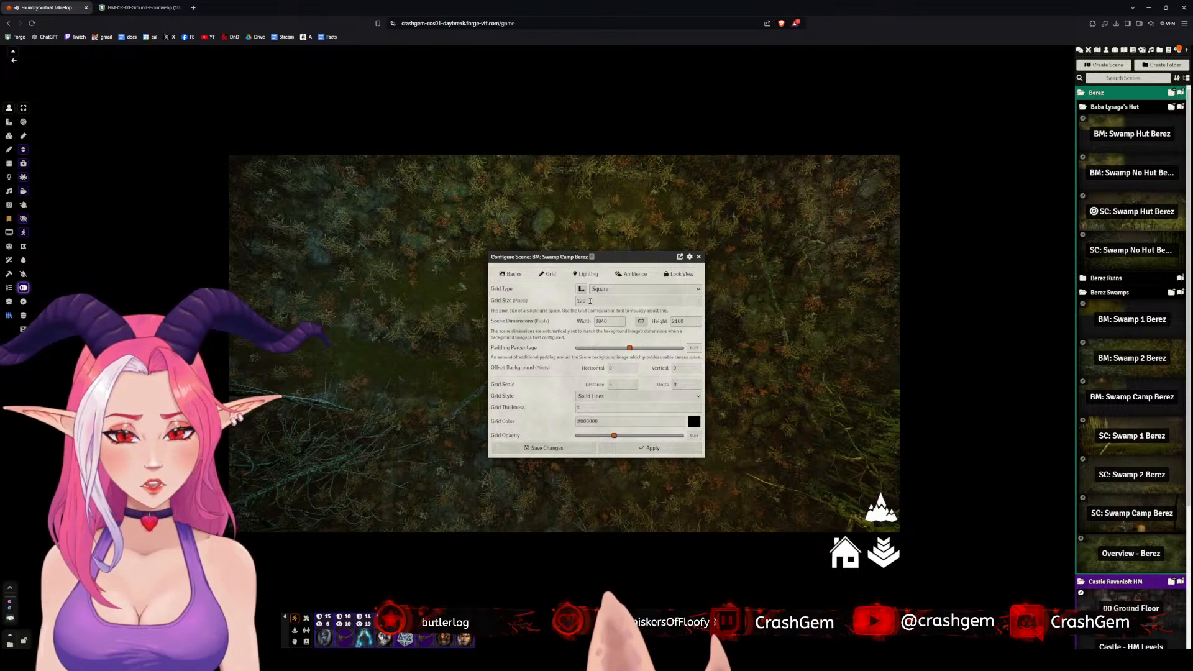
type("50")
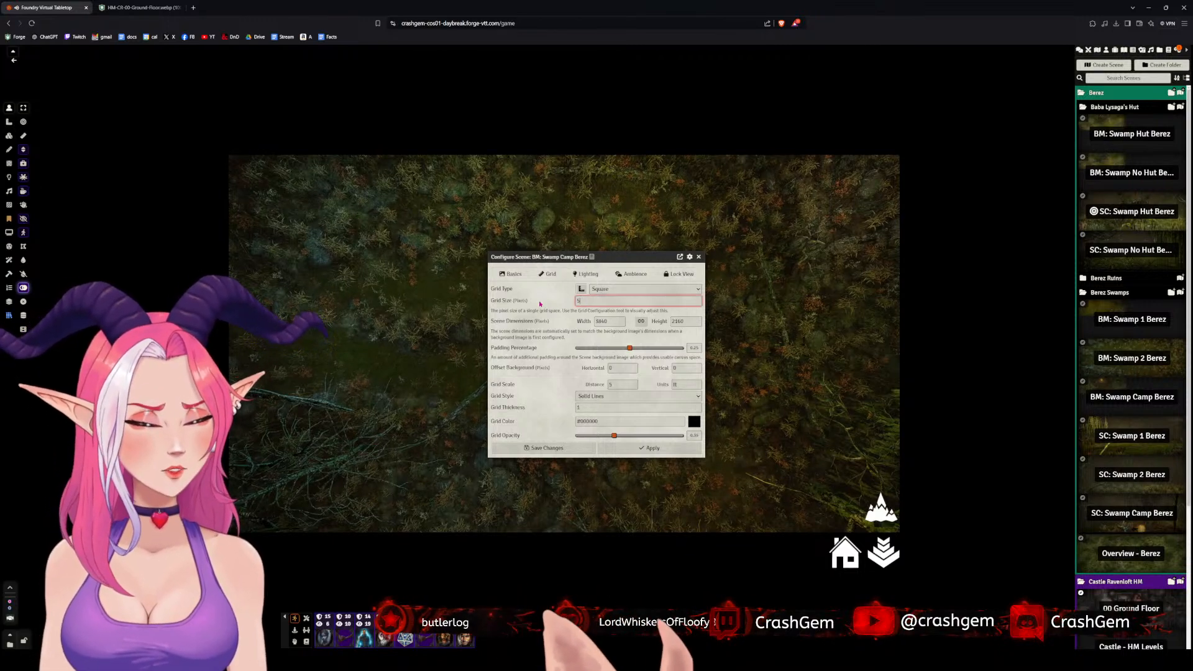
left_click(622, 448)
left_click(561, 371)
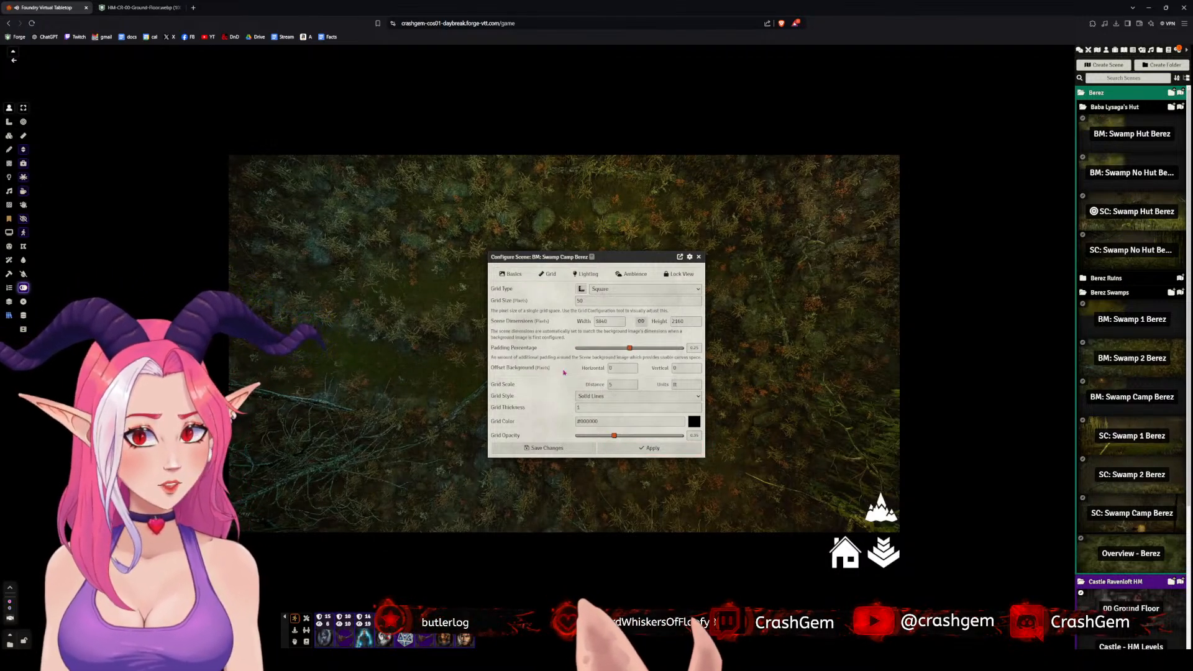
left_click(515, 277)
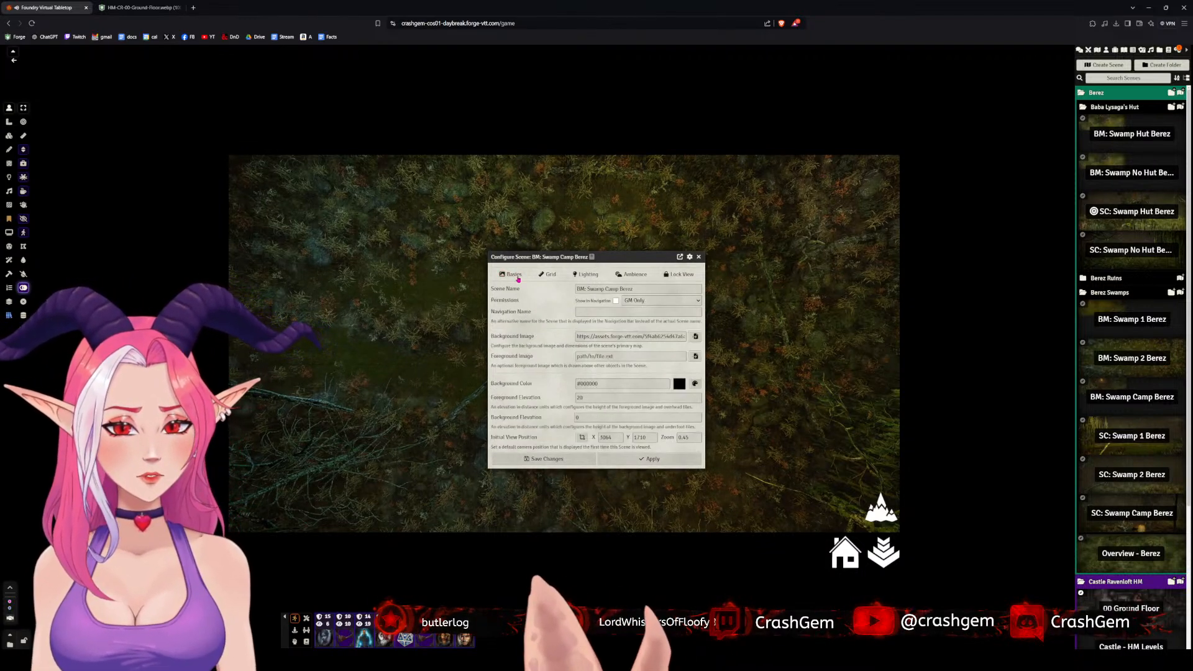
mouse_move(496, 250)
left_mouse_down()
mouse_move(810, 237)
mouse_move(503, 233)
left_mouse_up()
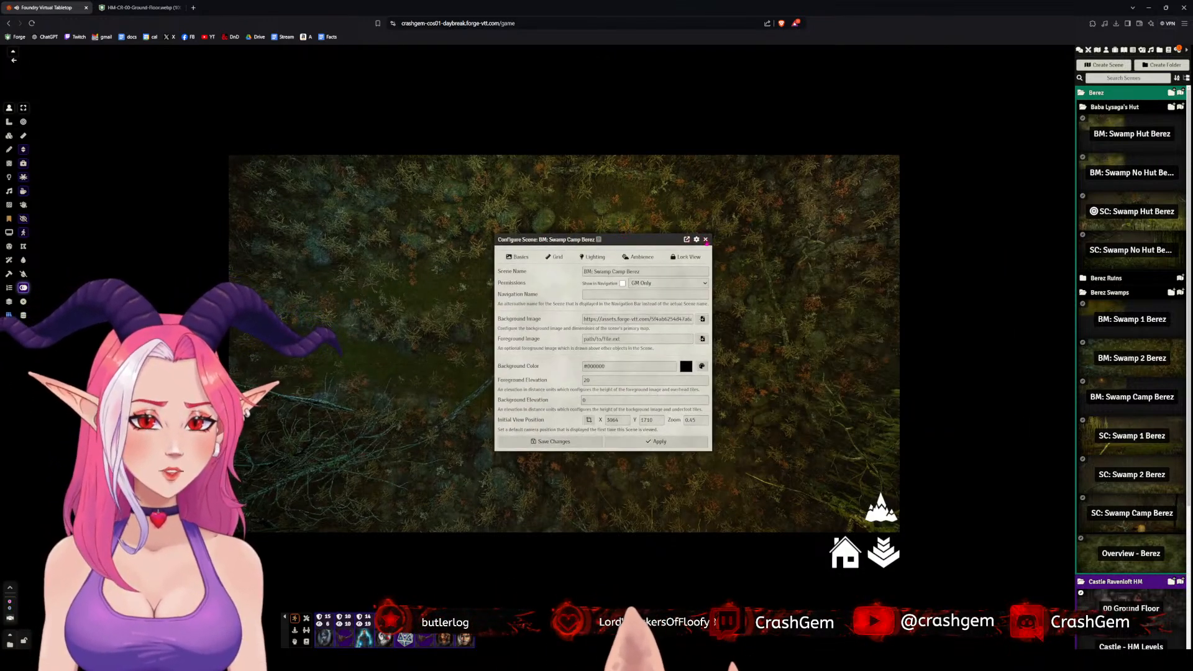
left_click(706, 239)
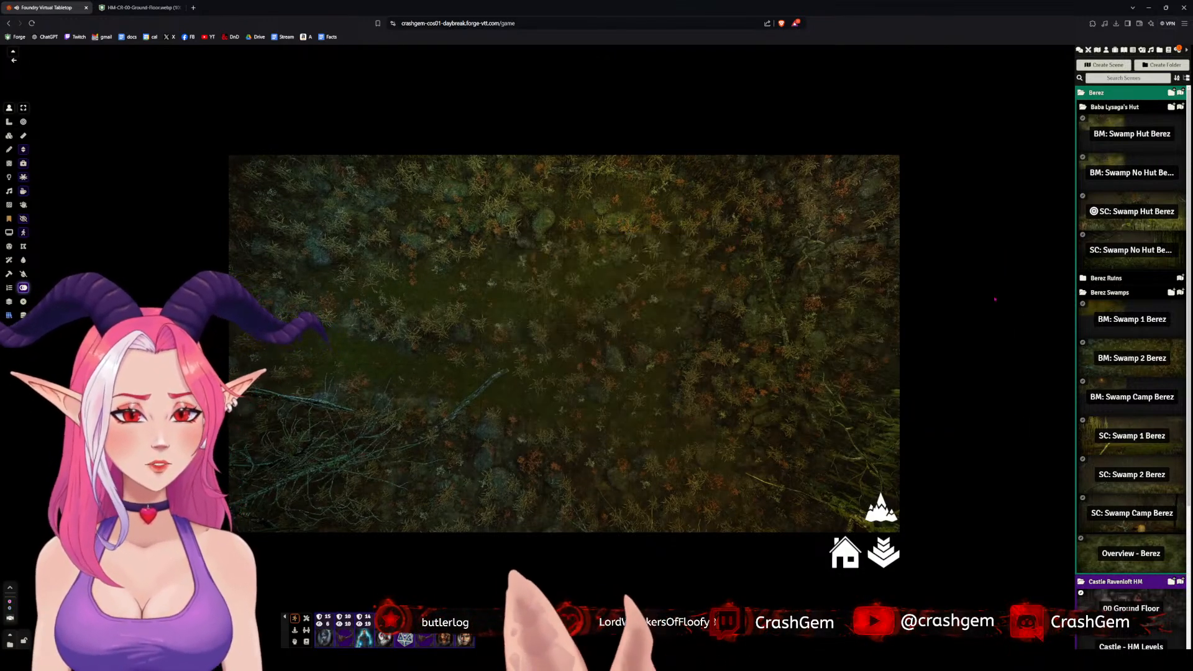
- Set the grid size of the BM: Swamp 2 Berez scene to 50 pixels and paste the copied tokens onto the map
right_click(1142, 365)
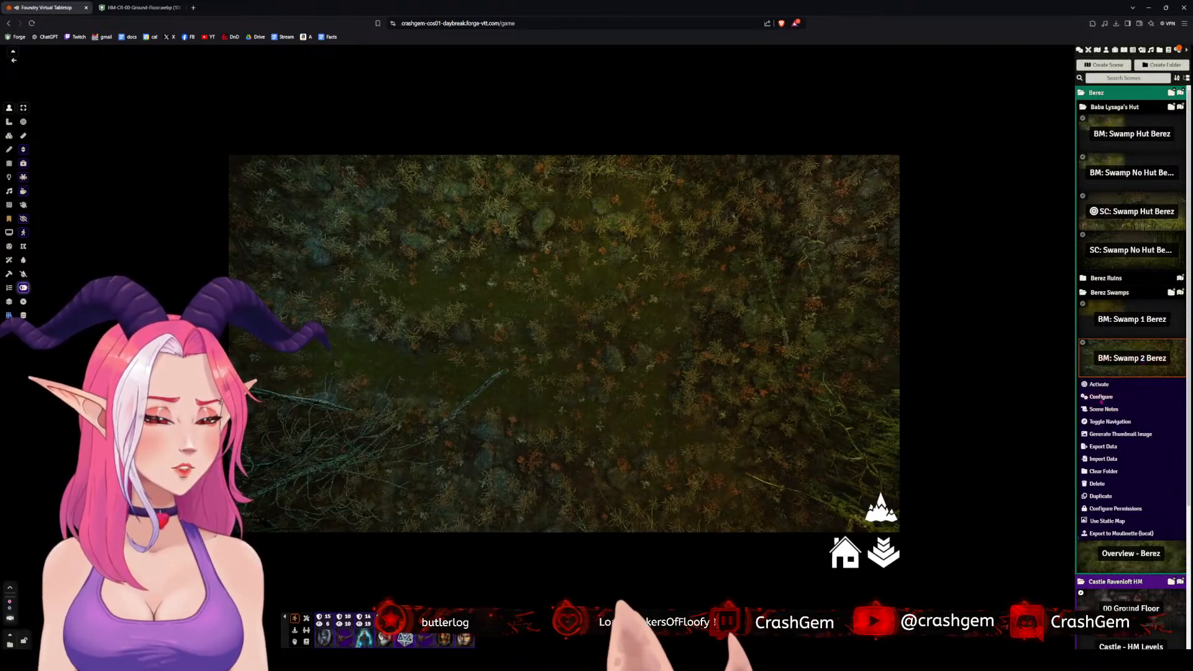
left_click(1100, 397)
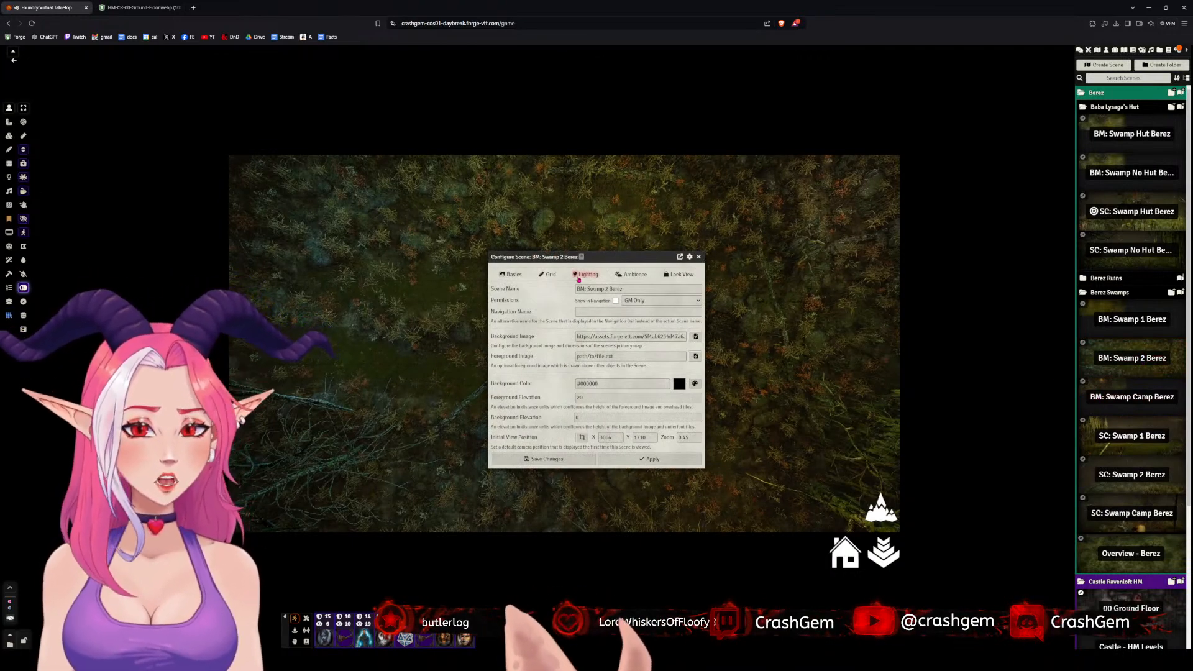
left_click(550, 275)
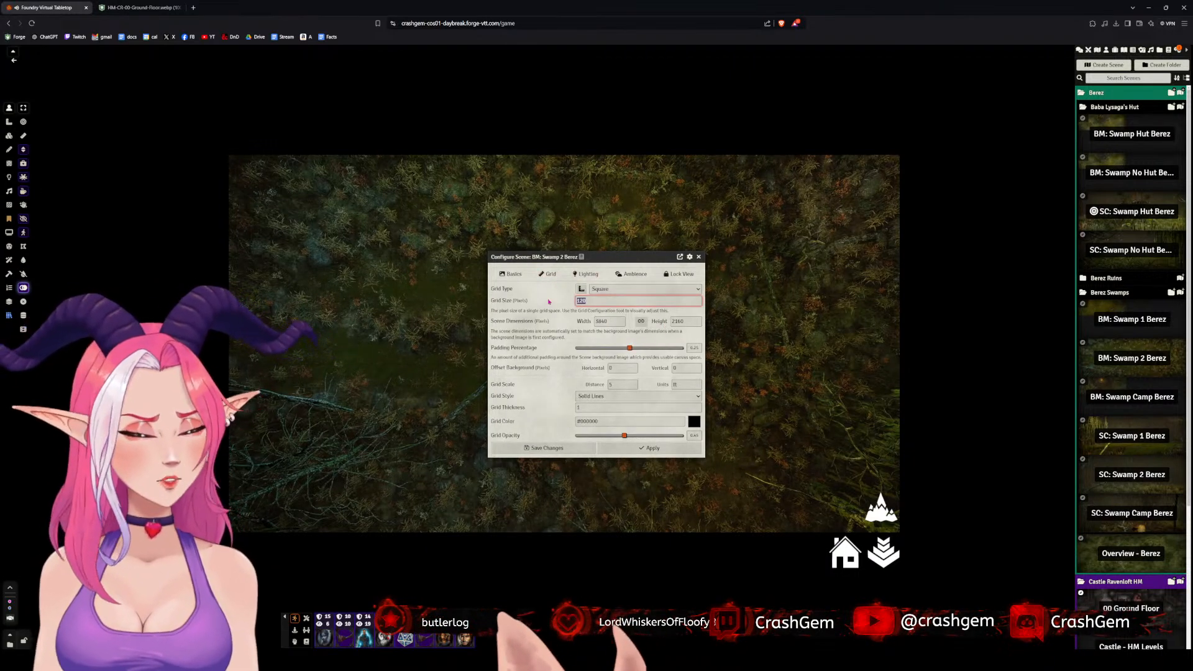
key("Return")
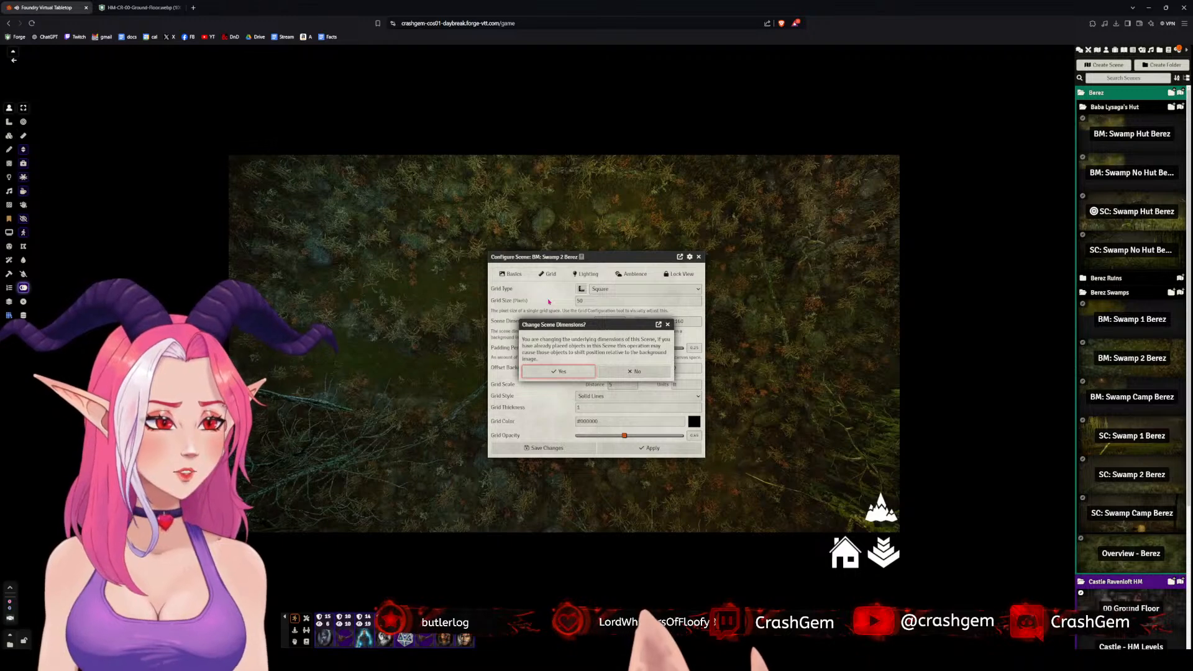
left_click(557, 371)
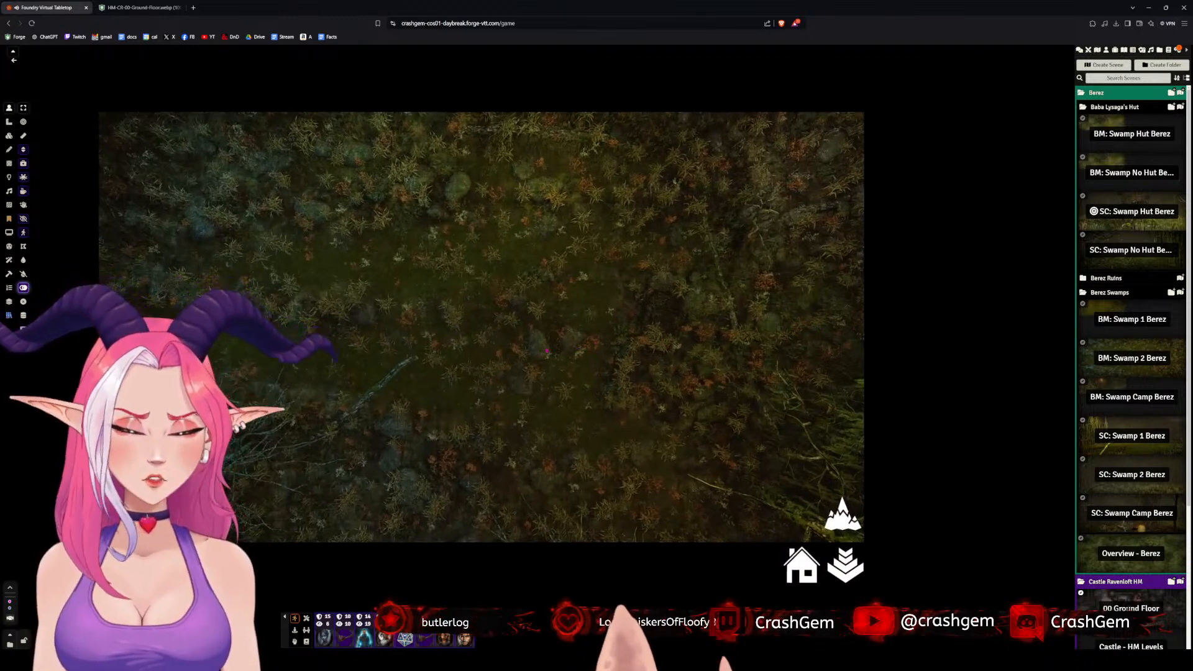
key("ctrl+v")
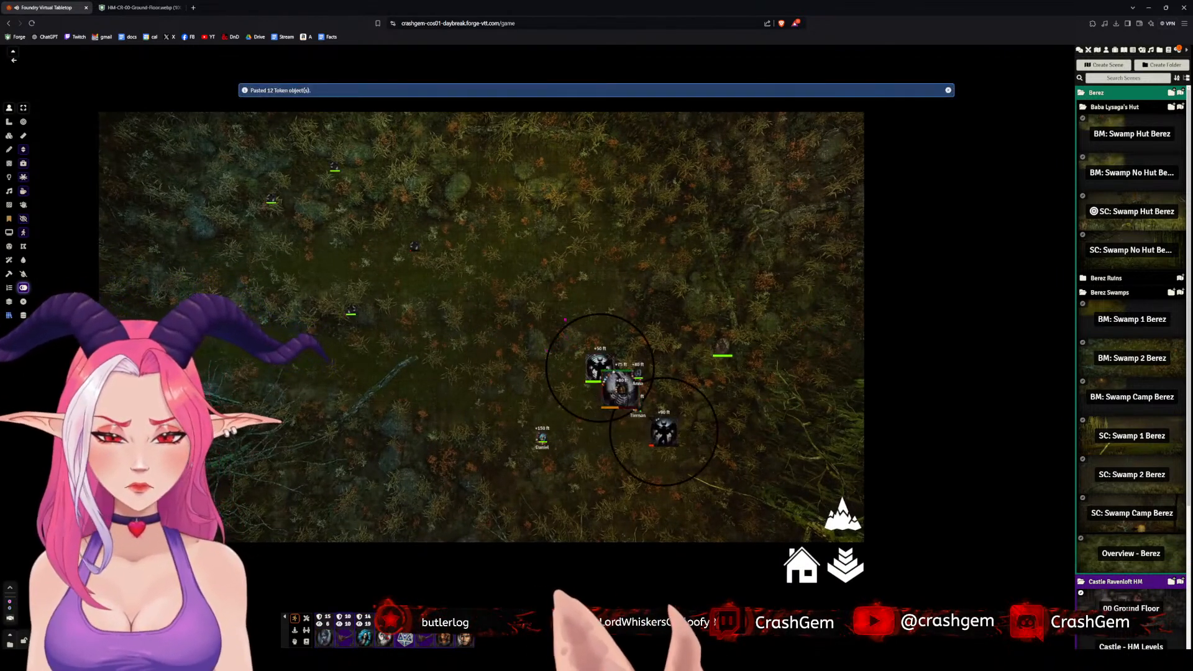
- Move the four scattered scarecrow tokens into a row at the map's north edge, toward its west end
scroll(490, 275, "up", 1)
left_click_drag(489, 275, 631, 400)
scroll(631, 400, "up", 6)
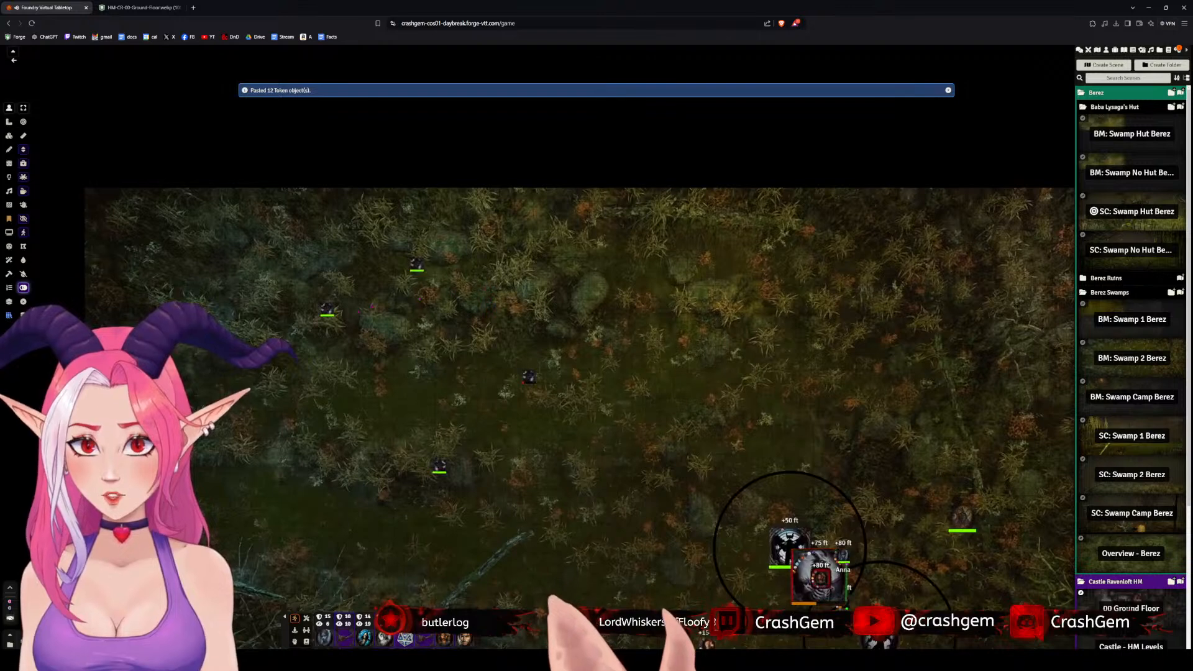
left_click_drag(327, 309, 301, 199)
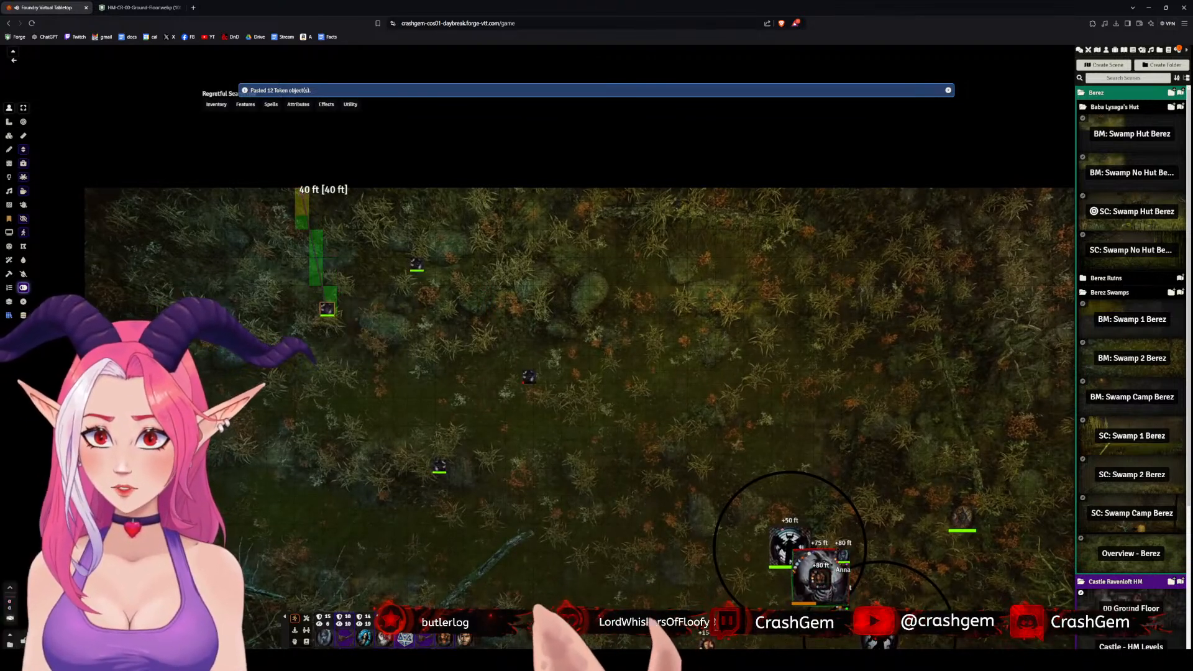
left_click_drag(415, 264, 311, 196)
left_click(380, 247)
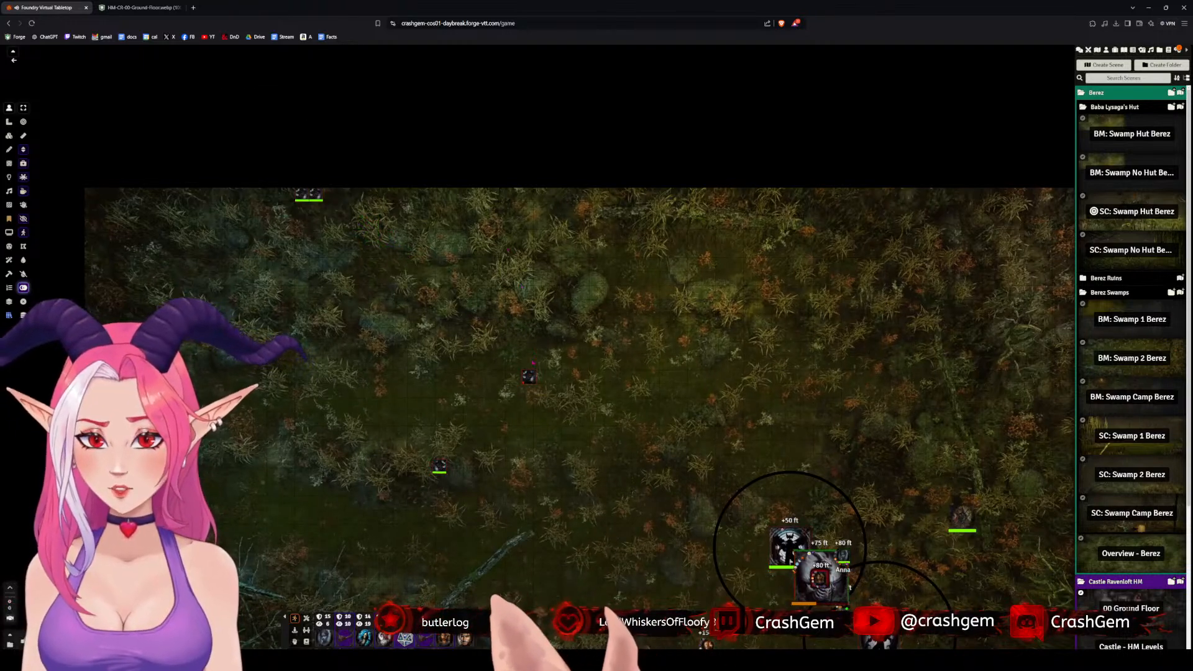
left_click_drag(529, 376, 329, 195)
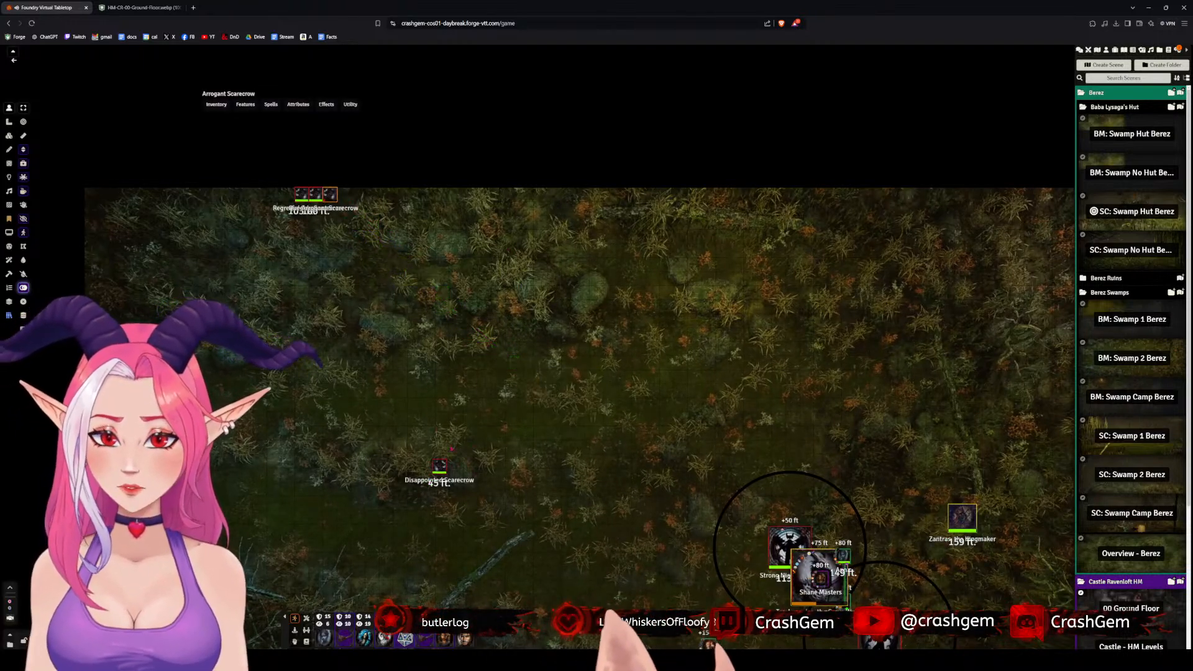
left_click_drag(439, 467, 344, 196)
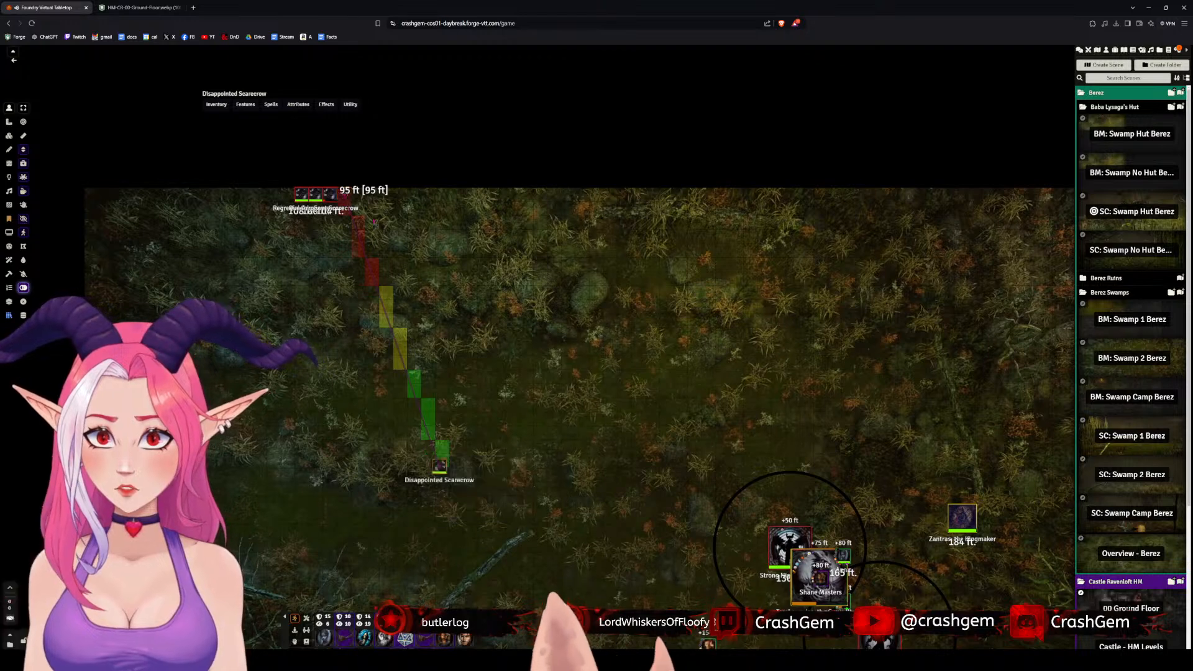
- Delete the Zantras, the Kingmaker token east of the Nightwing group
left_click_drag(555, 358, 327, 154)
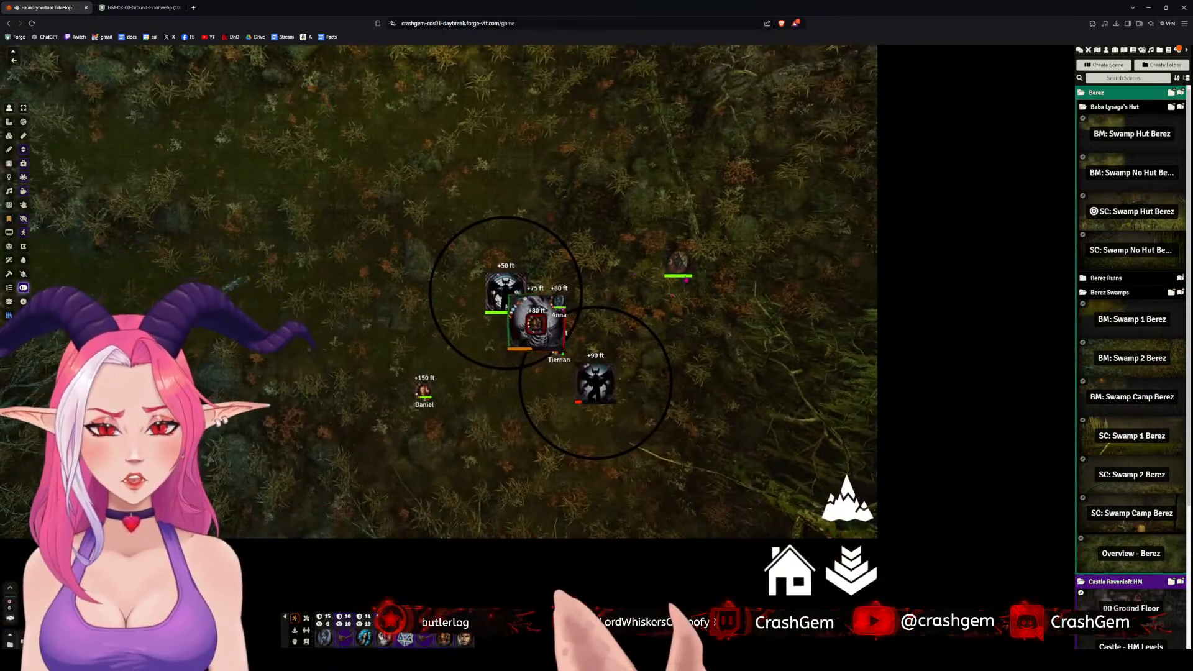
left_click(680, 264)
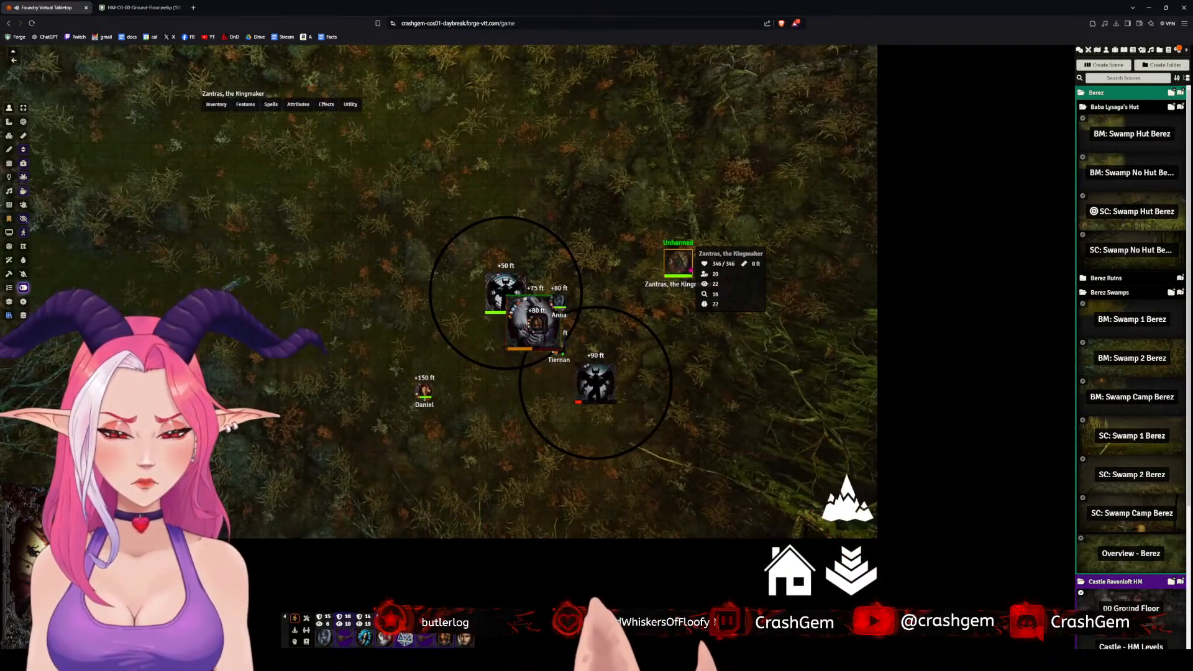
key("Delete")
- Select the Nightwings, the dragon and the character tokens together and move them about 55 ft northwest toward the map's centre
left_click_drag(645, 307, 715, 349)
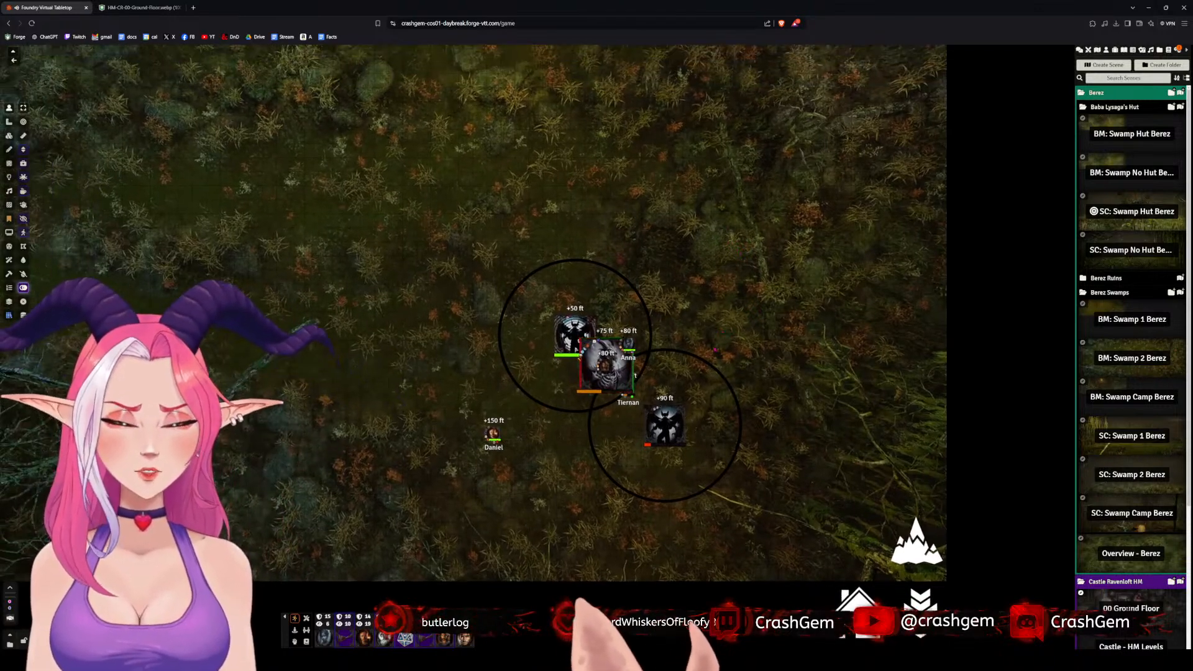
scroll(715, 349, "up", 1)
left_click_drag(744, 535, 457, 279)
left_click_drag(573, 334, 459, 170)
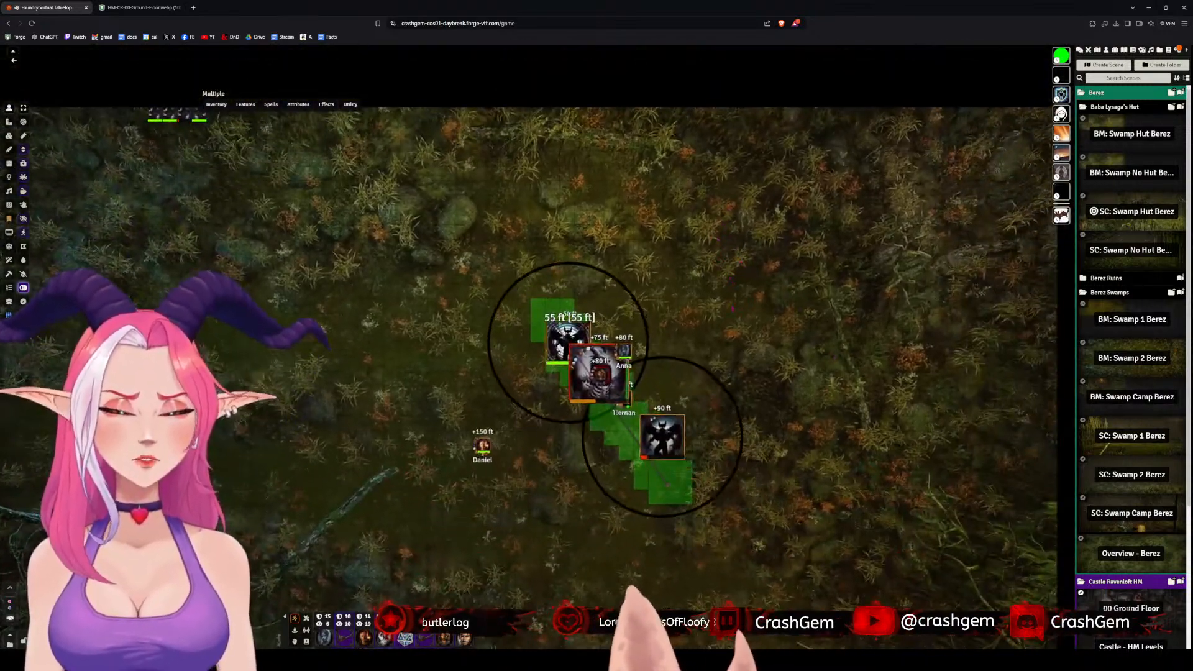
- Switch the lone character token southwest of the dragon group to its teal artwork variant
scroll(732, 308, "up", 5)
left_click(436, 467)
left_click_drag(436, 467, 421, 339)
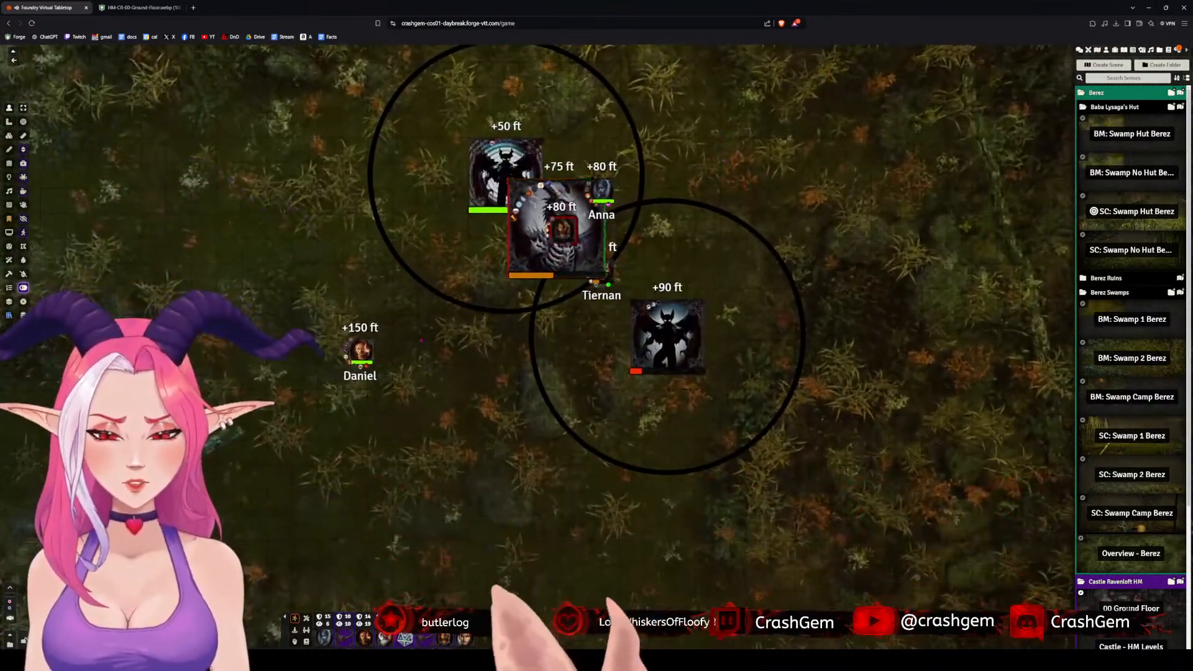
right_click(360, 350)
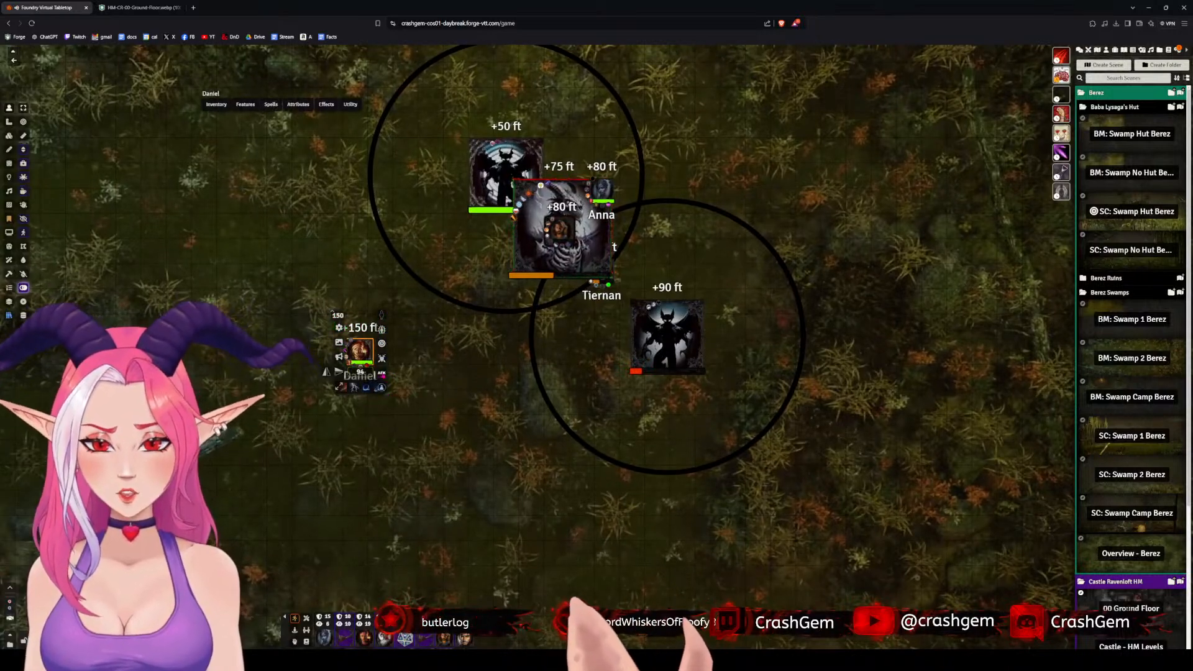
left_click(381, 387)
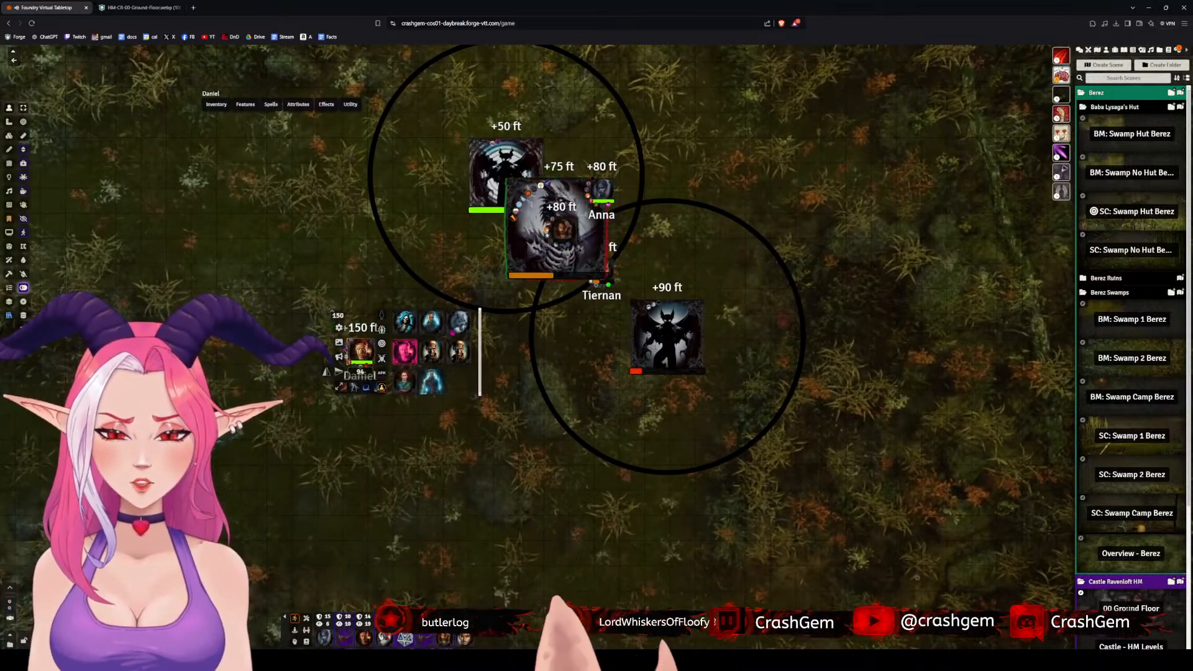
left_click(409, 331)
left_click(349, 256)
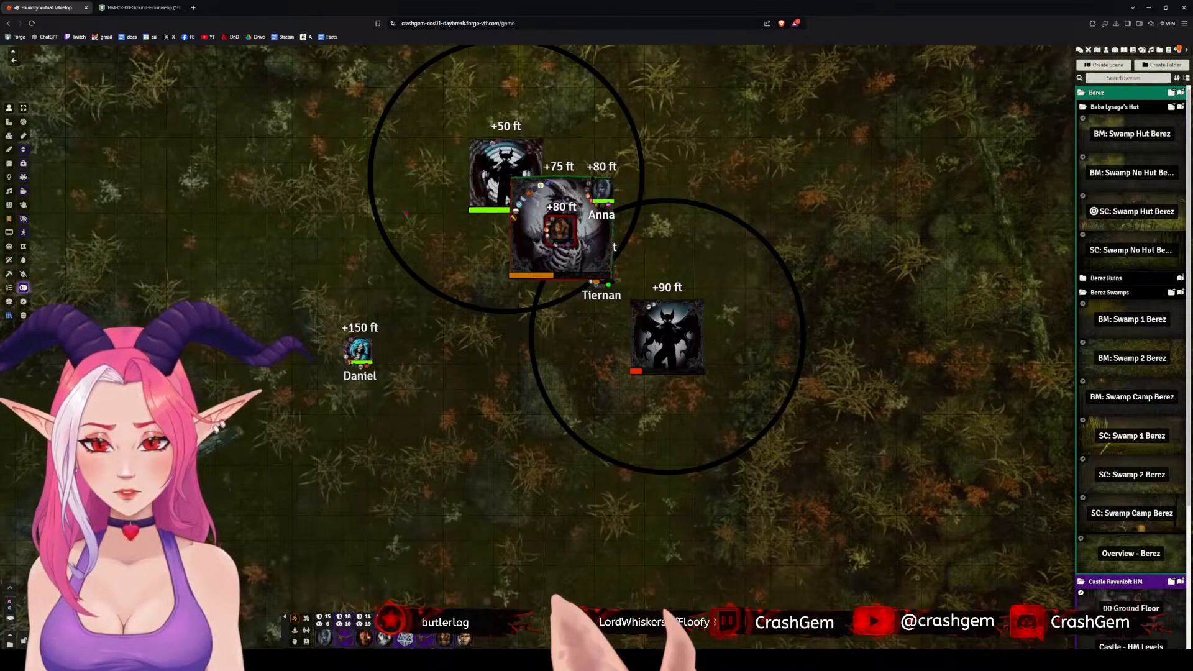
- Draw a straight purple line across the full width of the map's southern part and return to token control
left_click_drag(687, 205, 727, 340)
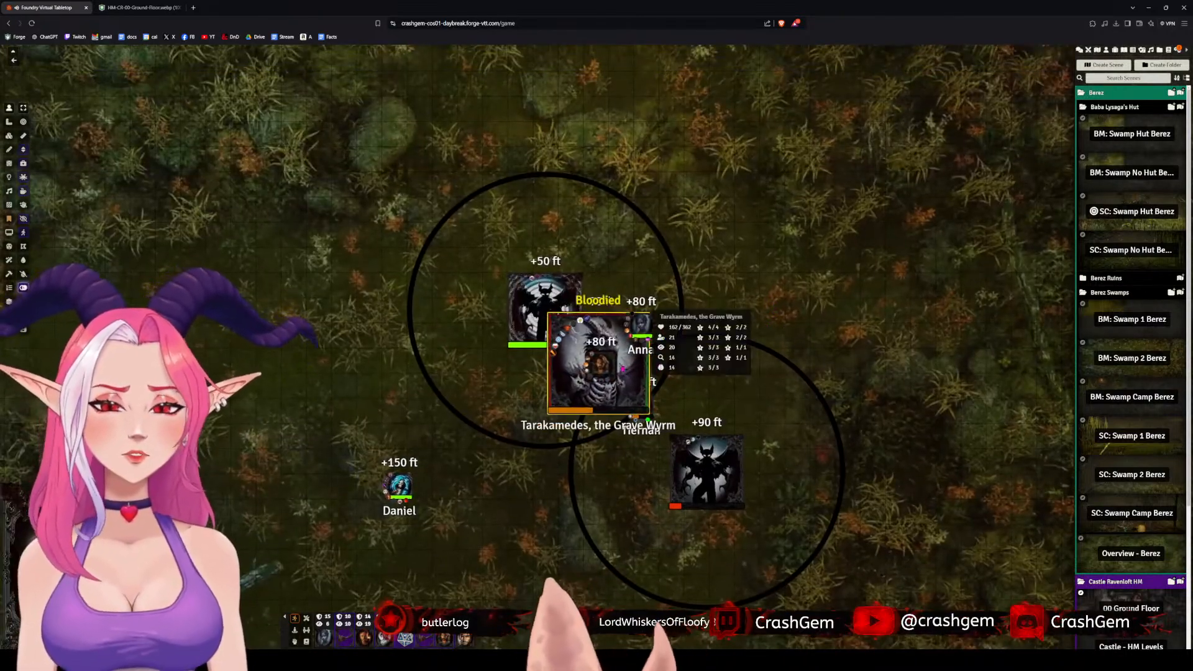
scroll(597, 349, "down", 10)
left_click_drag(596, 349, 613, 75)
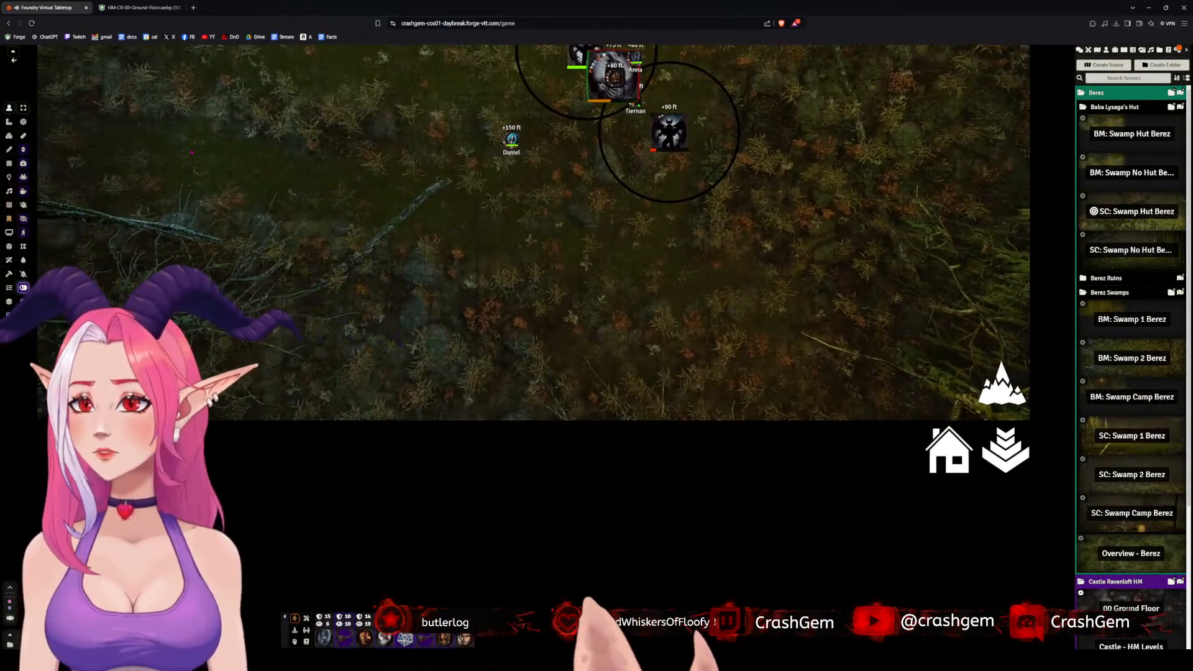
left_click(8, 149)
left_click(23, 149)
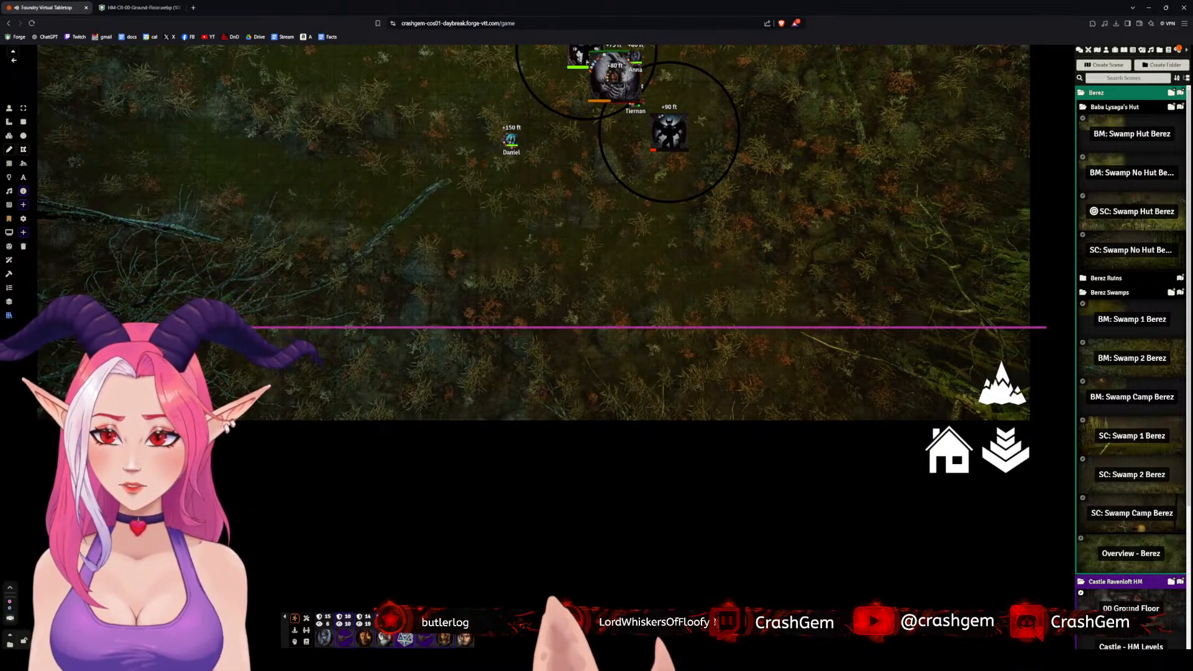
left_click(23, 327)
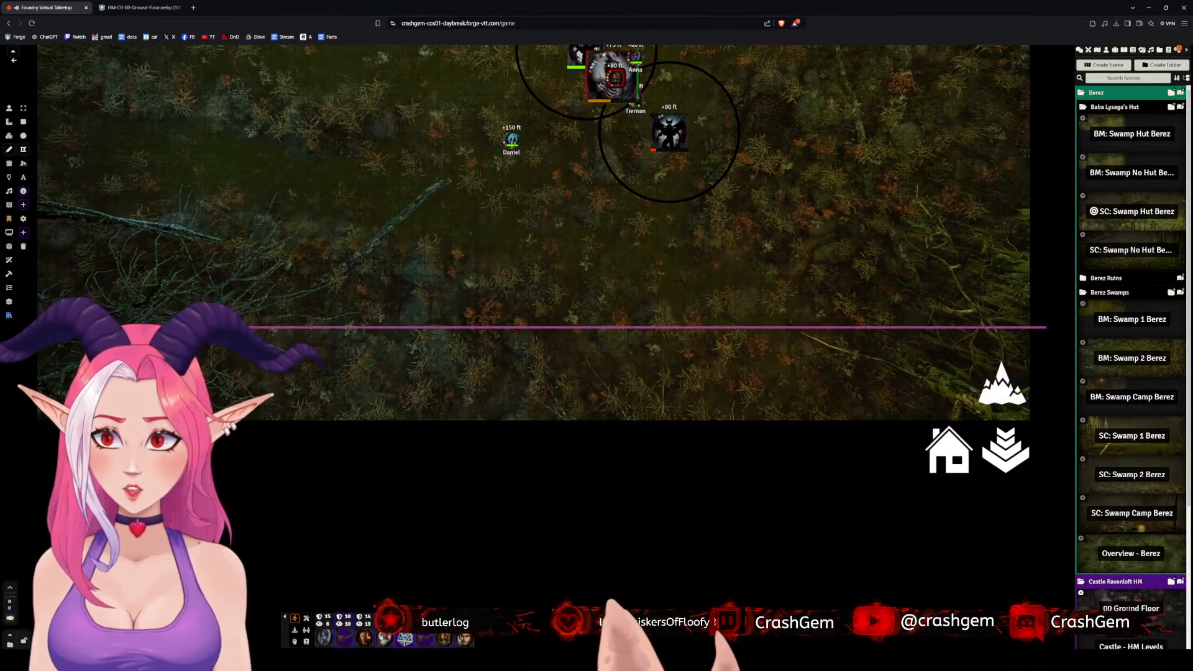
double_click(24, 326)
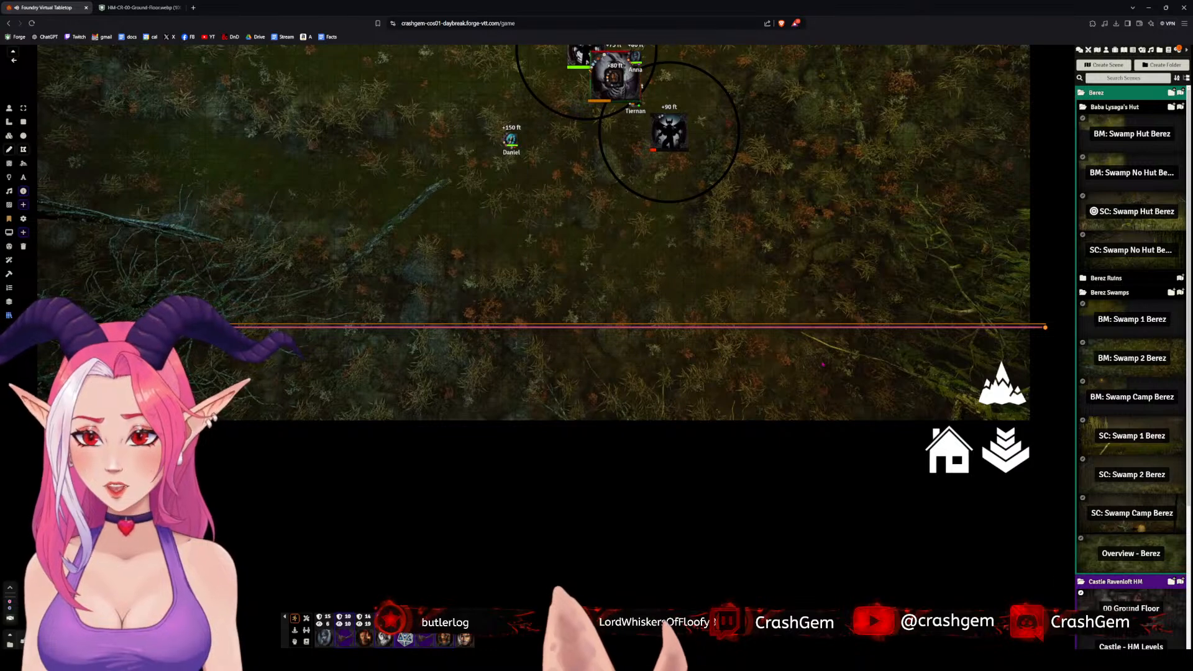
left_click_drag(875, 245, 879, 260)
left_click(816, 410)
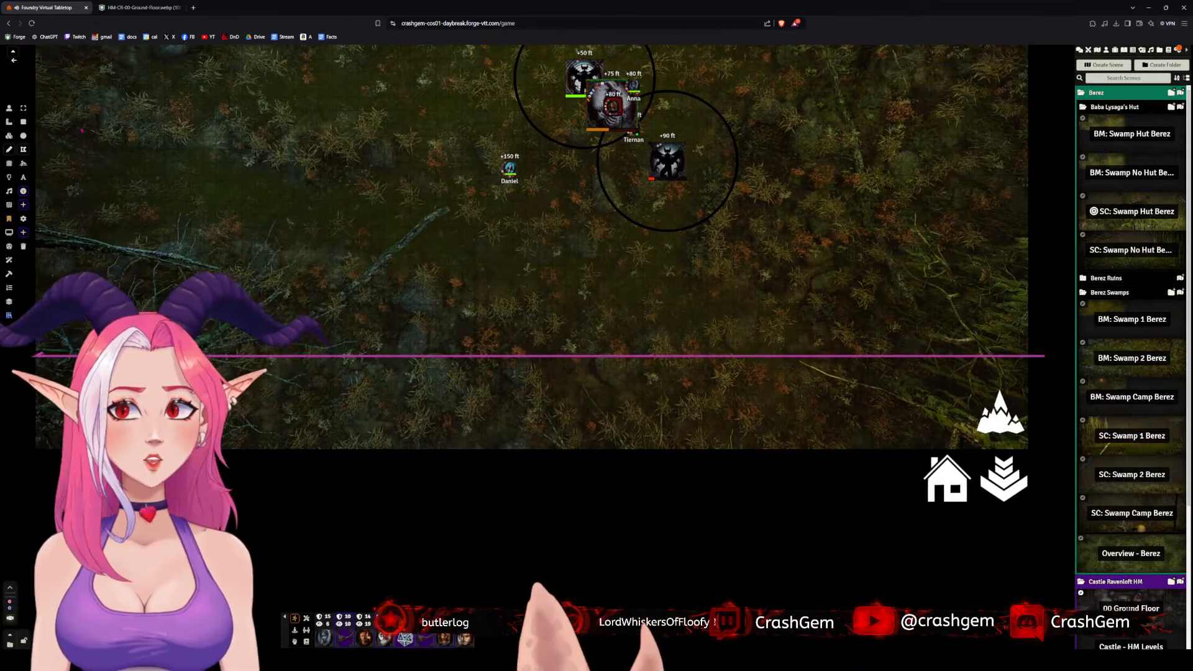
left_click(10, 109)
- Set the elevation of the Strong Nightwing token northwest of the dragon to 80 ft
mouse_move(403, 119)
left_mouse_down()
mouse_move(435, 269)
mouse_move(420, 321)
mouse_move(367, 260)
left_mouse_up()
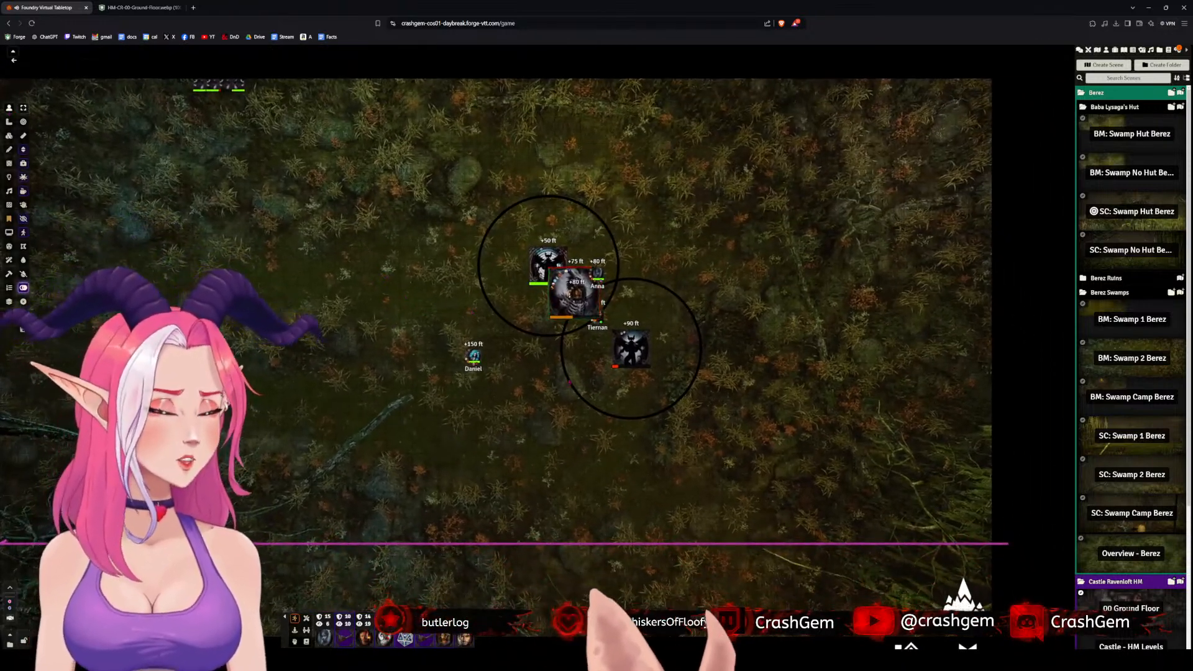
scroll(594, 347, "up", 2)
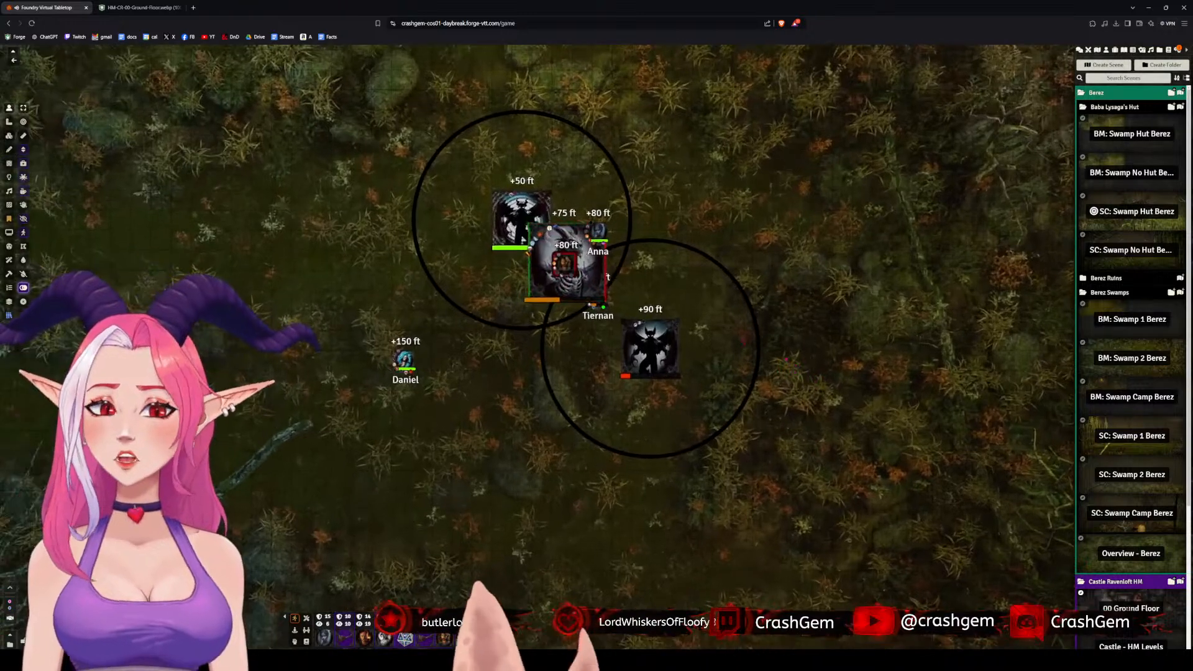
scroll(638, 349, "up", 3)
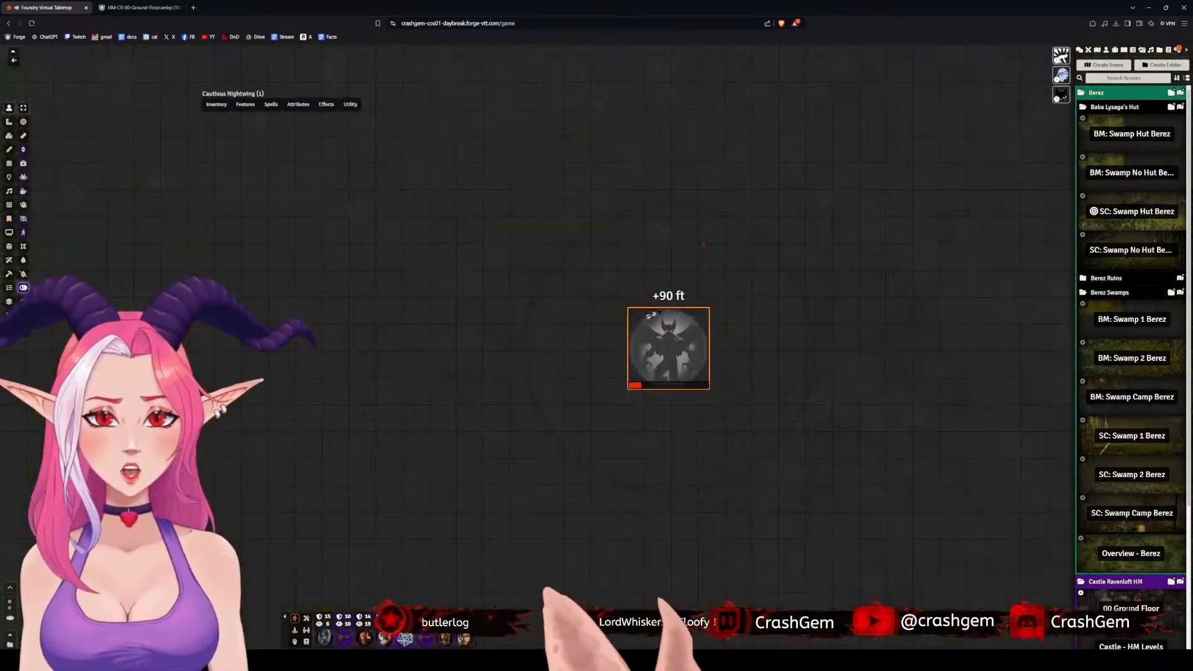
left_click_drag(668, 260, 692, 361)
left_click(692, 362)
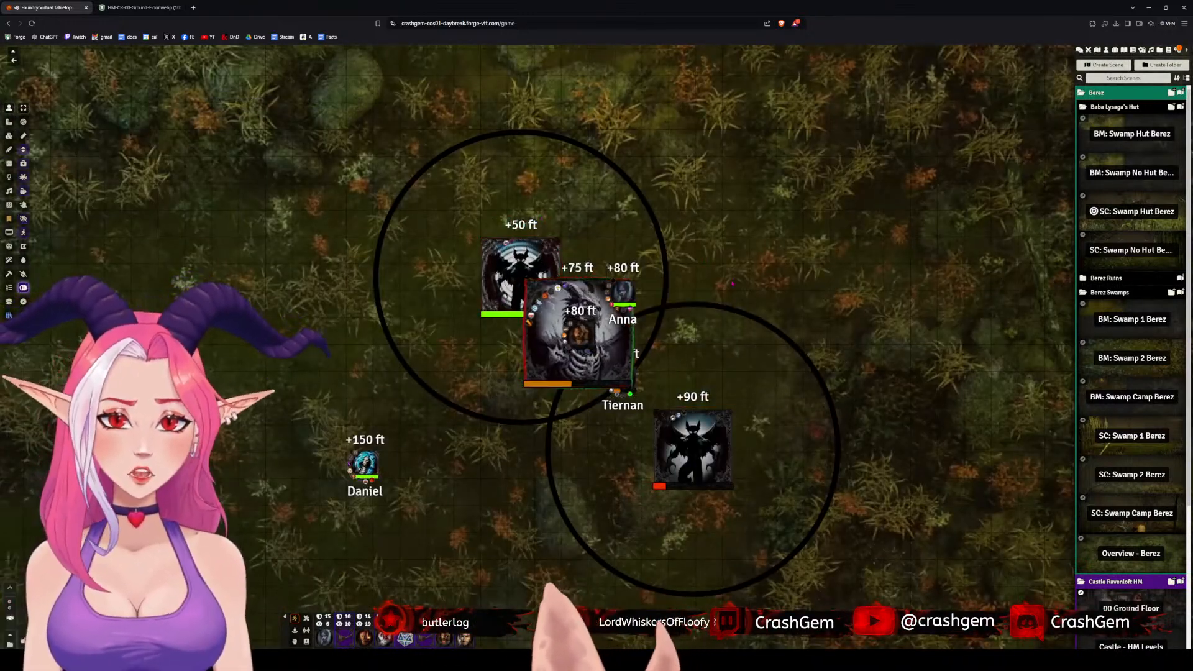
right_click(514, 273)
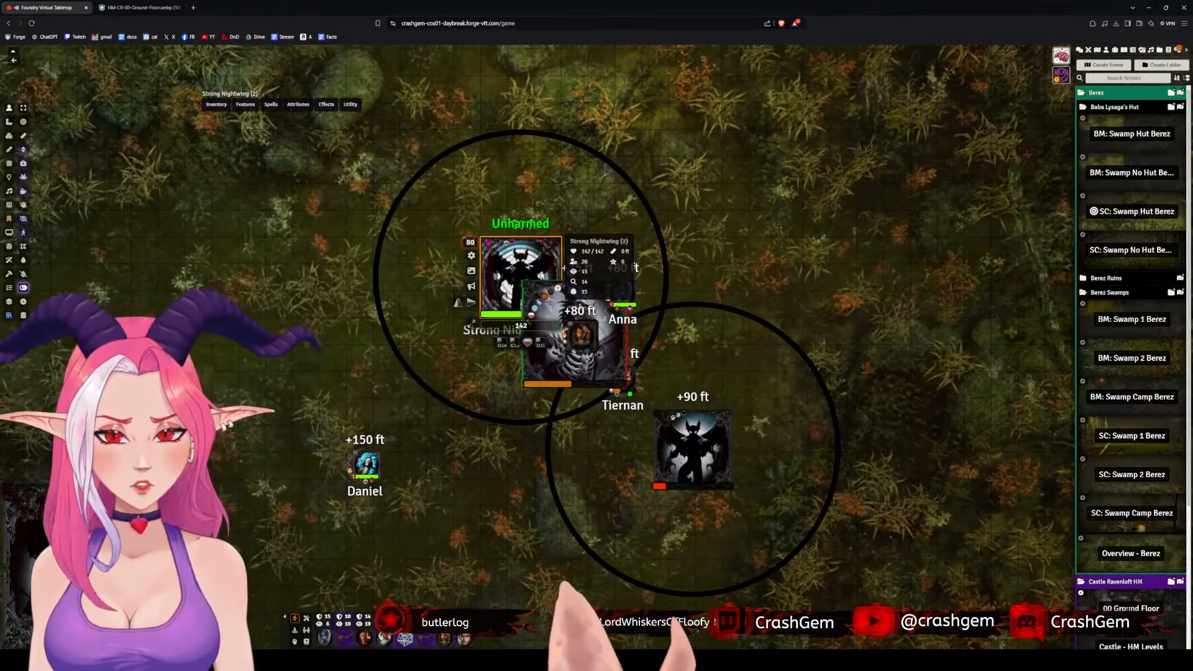
type("75")
key("Return")
- Select all tokens of the dragon group and mass-edit their elevation to 100 ft
left_click_drag(284, 184, 783, 504)
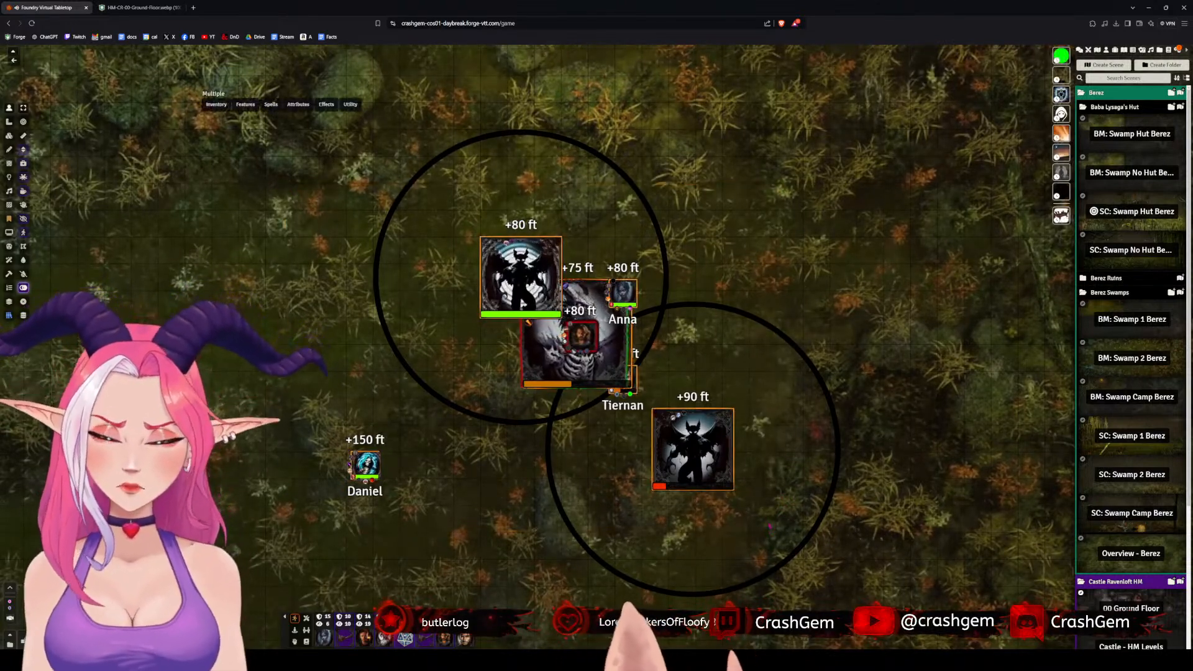
key("shift+e")
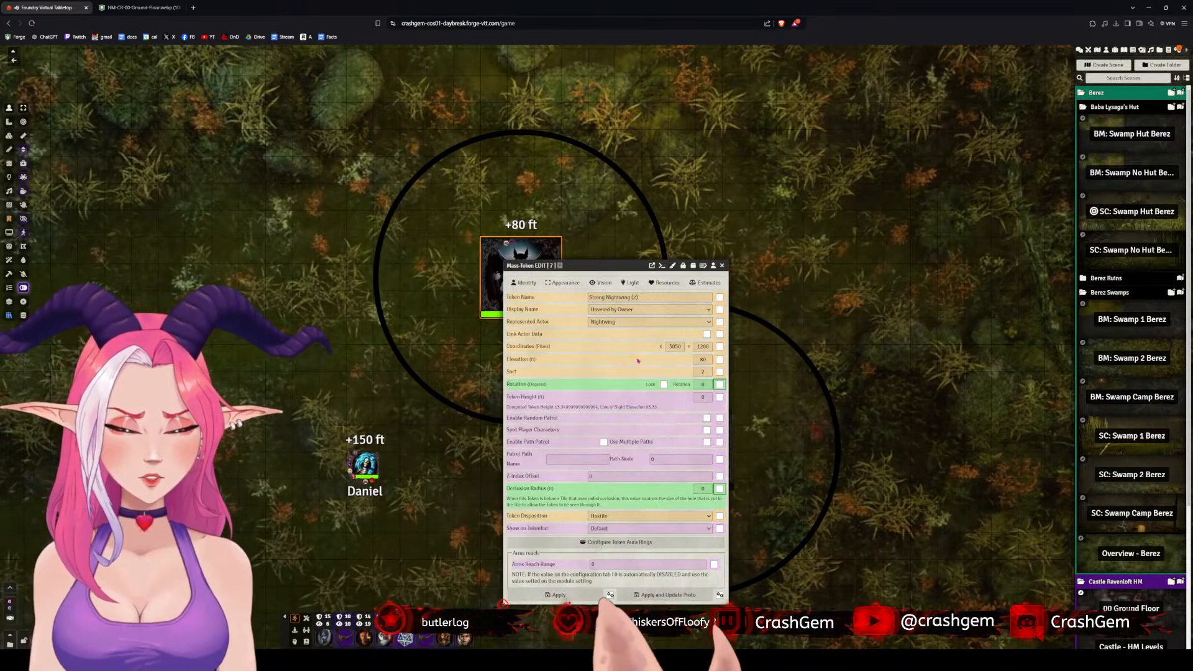
double_click(700, 359)
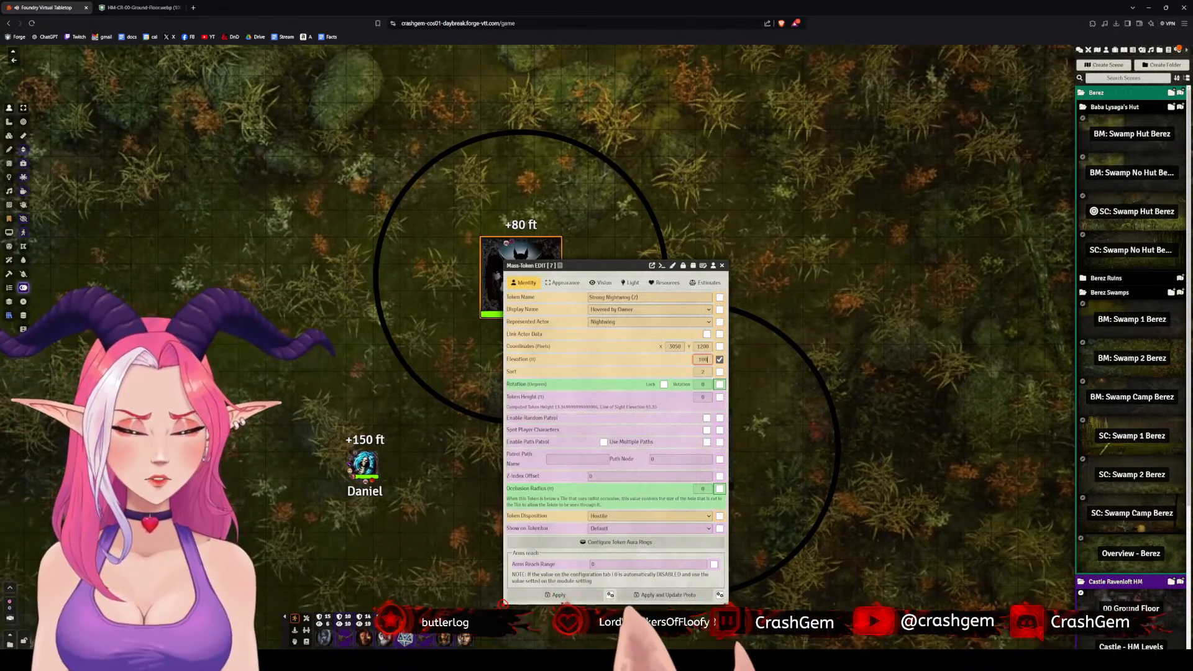
key("Return")
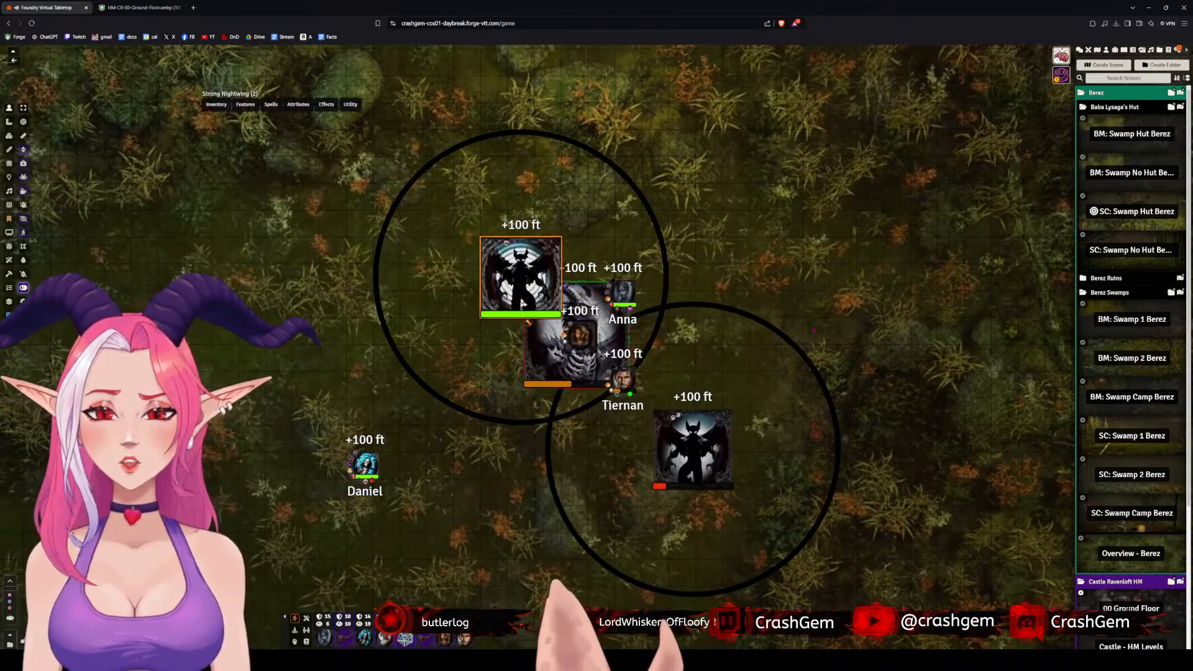
left_click(702, 360)
- Examine the dragon token and the character and Nightwing tokens clustered around it, up close and across the whole map
scroll(623, 292, "down", 5)
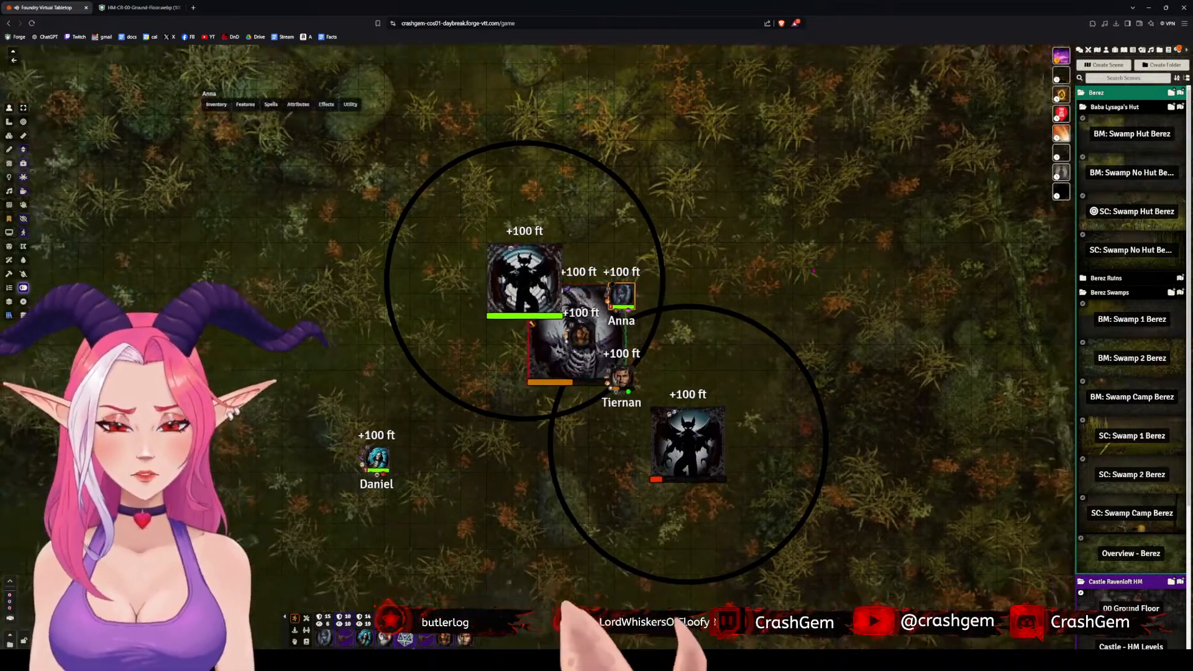
scroll(596, 360, "down", 2)
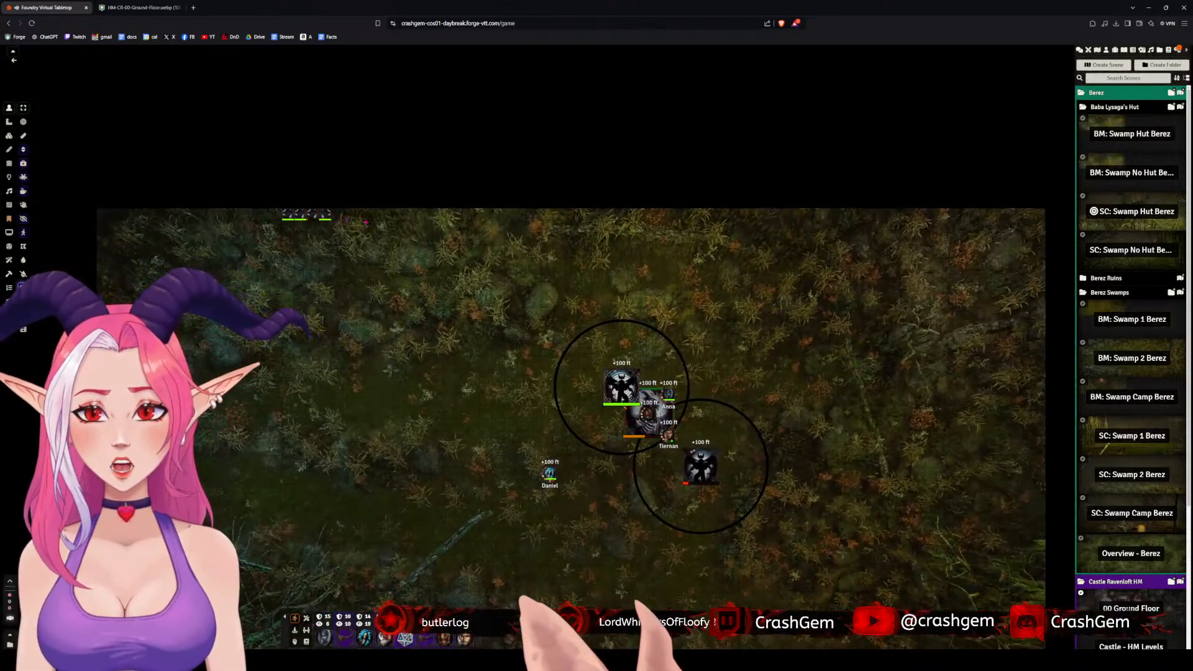
scroll(636, 464, "up", 10)
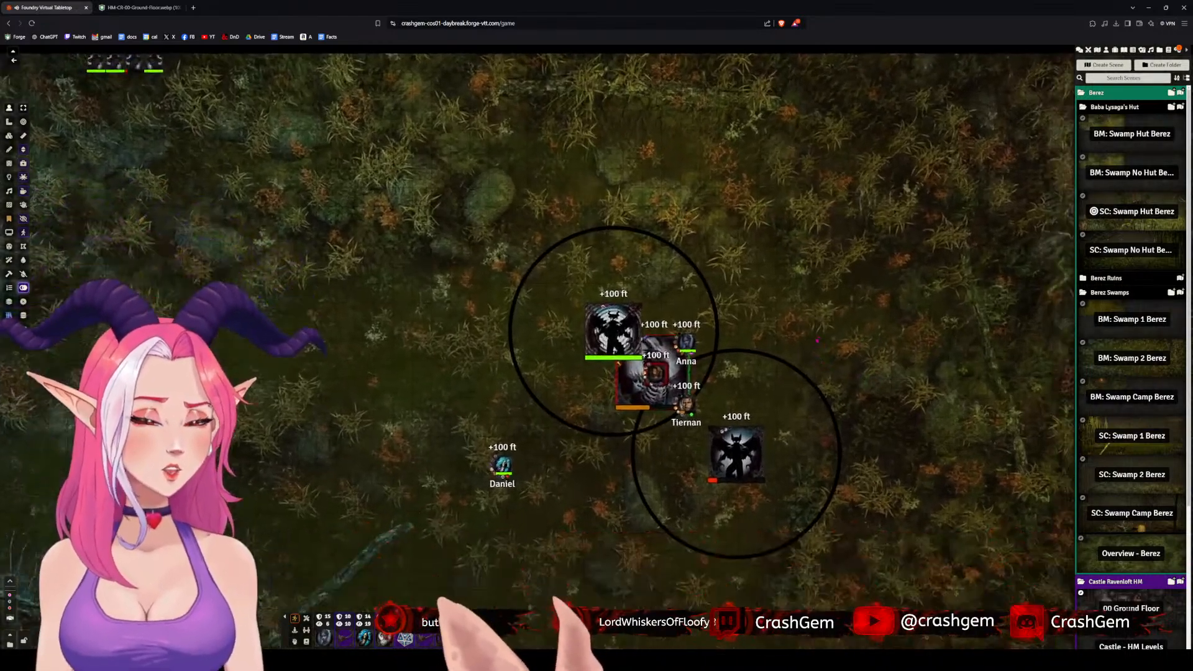
scroll(690, 325, "up", 5)
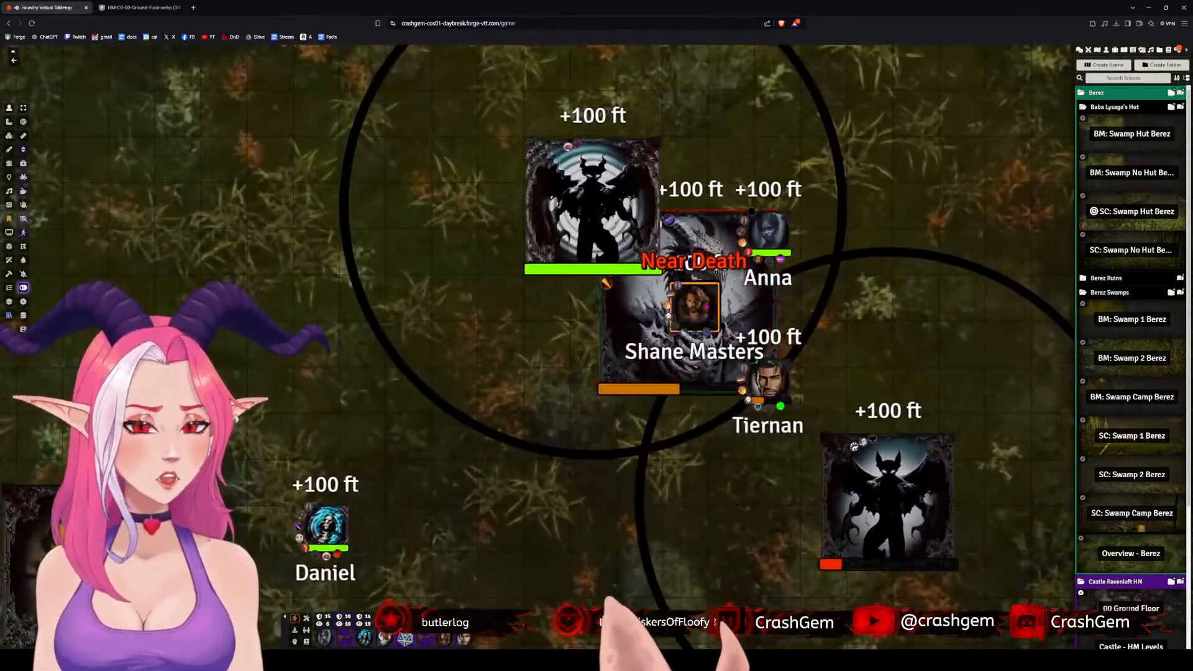
left_click(690, 325)
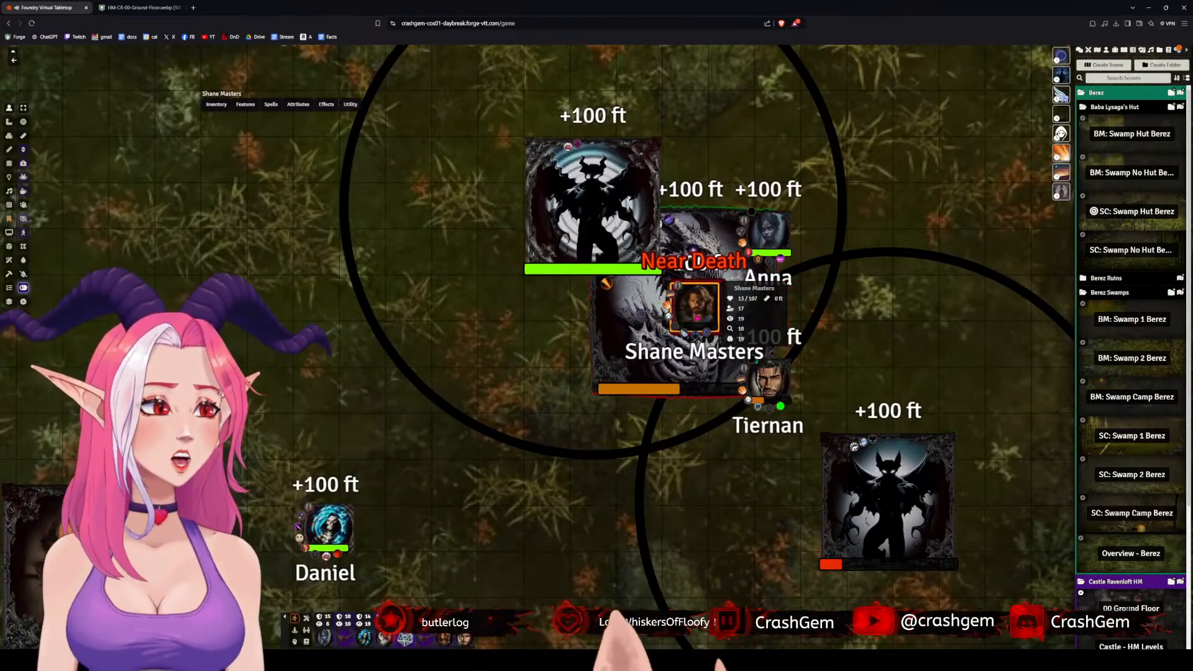
left_click_drag(935, 294, 784, 306)
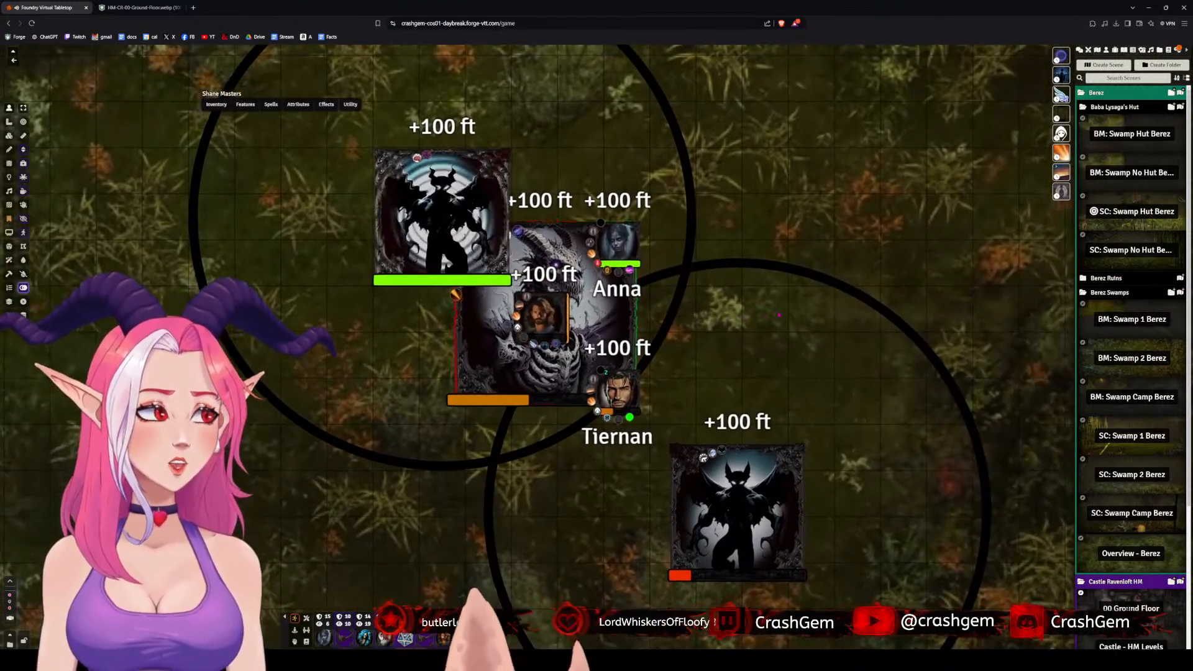
left_click(616, 245)
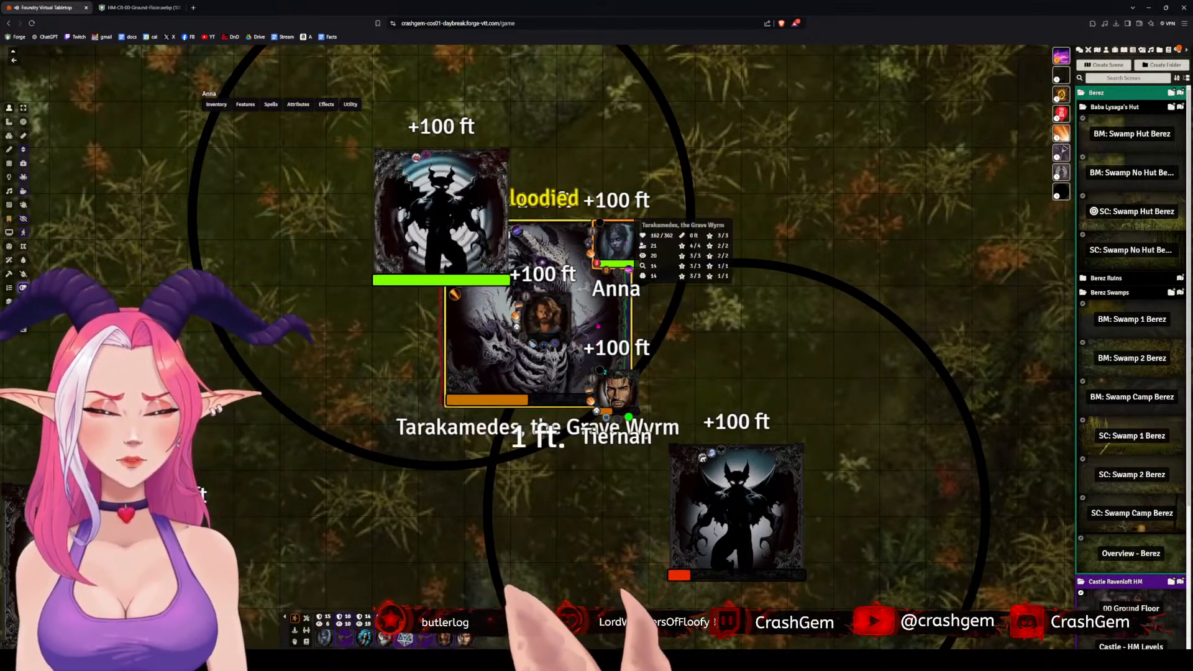
scroll(597, 350, "down", 10)
scroll(593, 348, "down", 4)
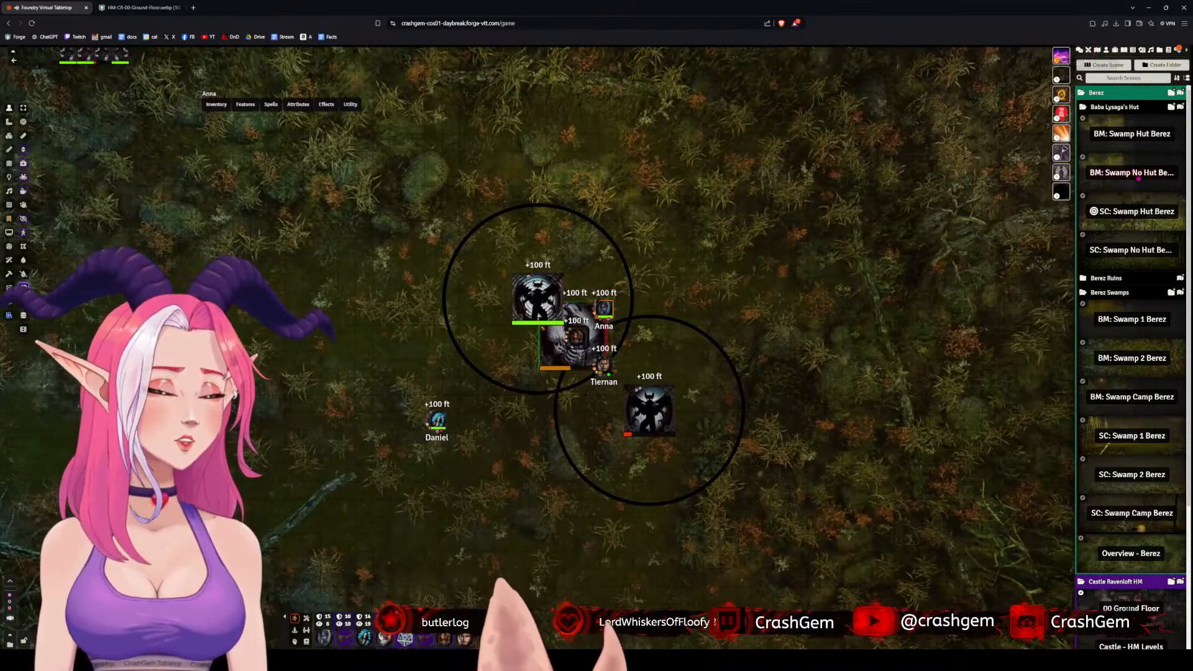
- Return to the BM: Swamp Hut Berez scene and view its battle area around the hut and the southeast token group
left_click(1135, 136)
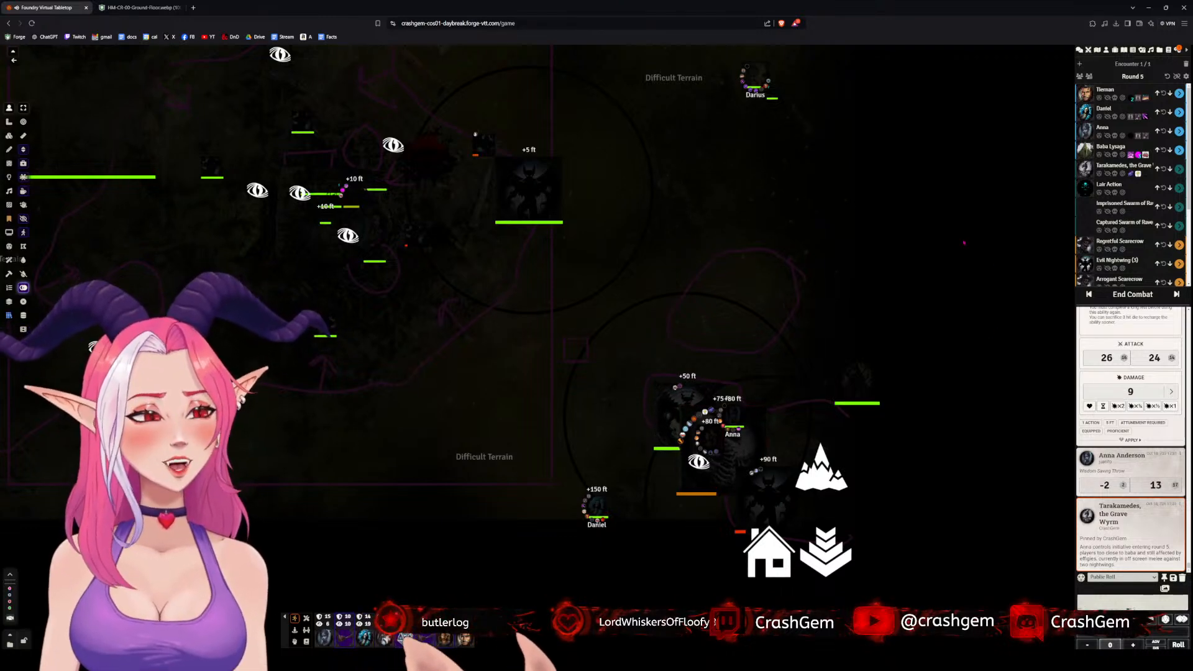
left_click_drag(923, 256, 993, 318)
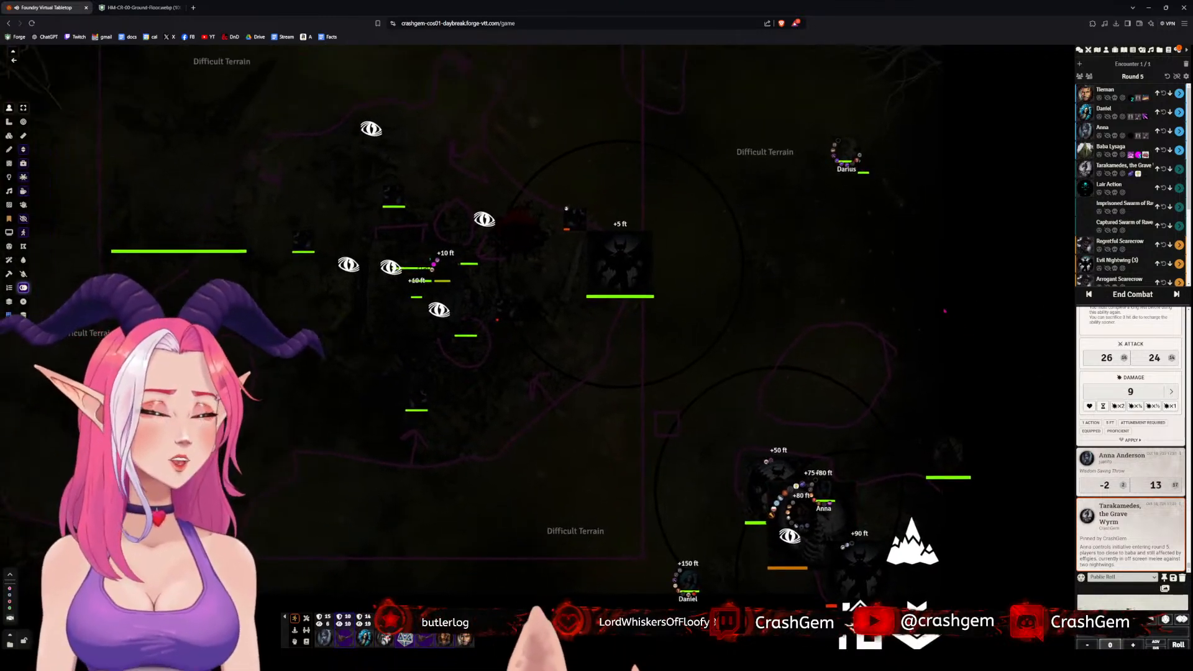
scroll(893, 321, "down", 3)
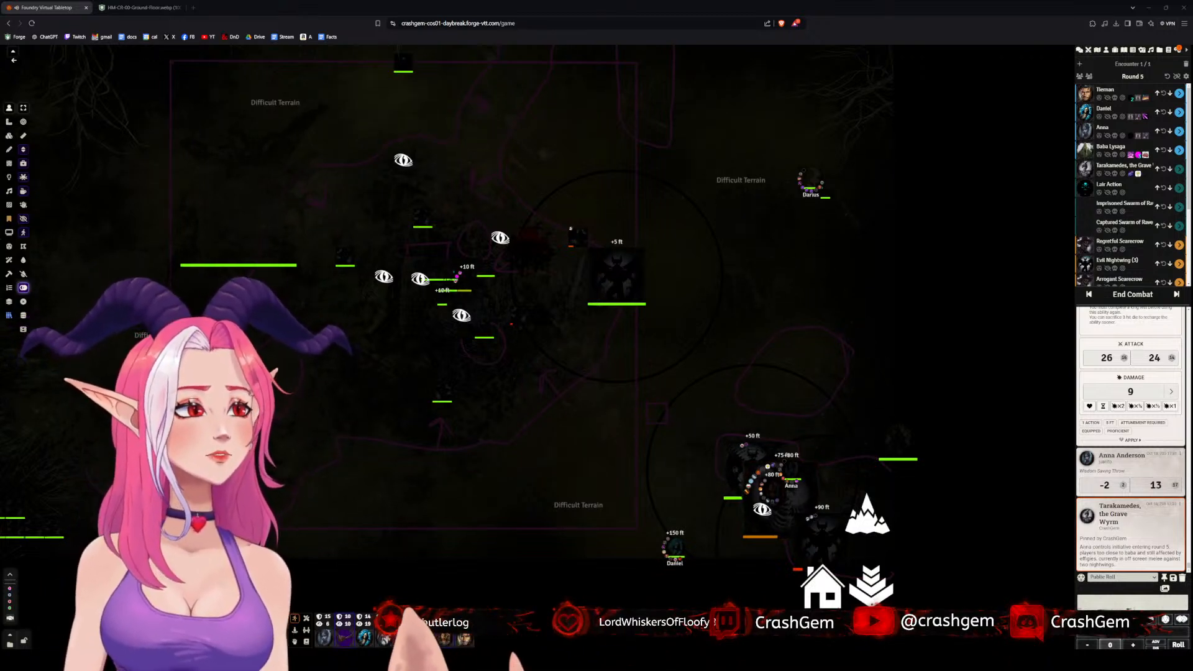
- Bring the music player window with its bookmarks and playlists over the map
left_click_drag(1192, 209, 811, 211)
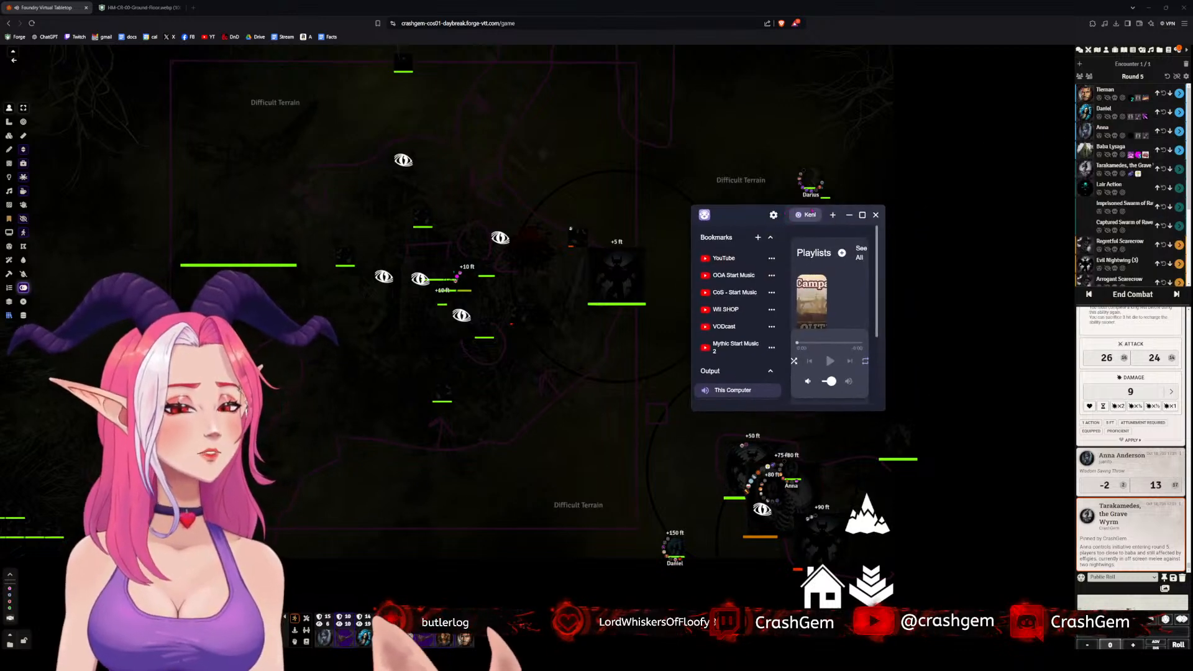